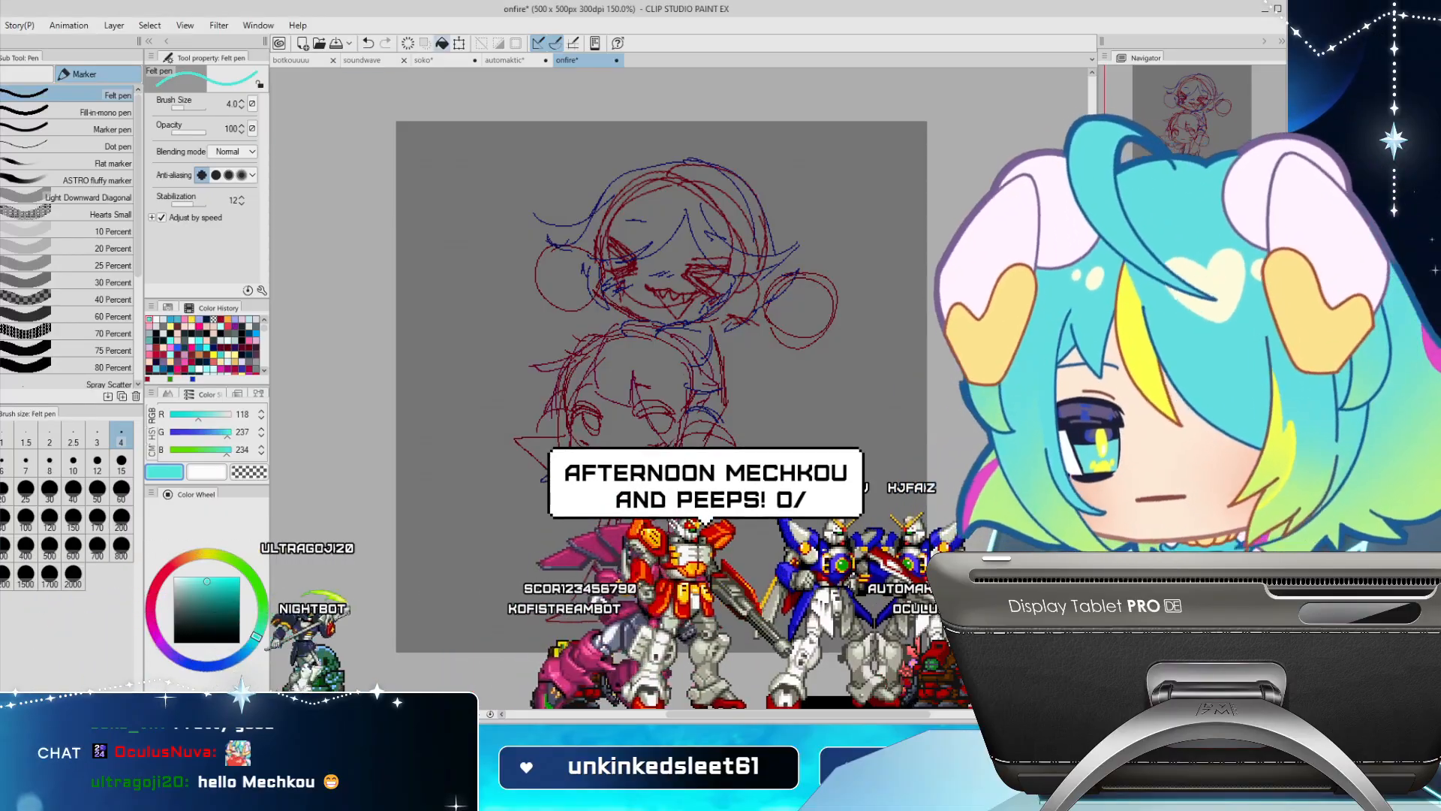
Look through the open automaktic, onfire and soko sketches
click(425, 60)
click(506, 60)
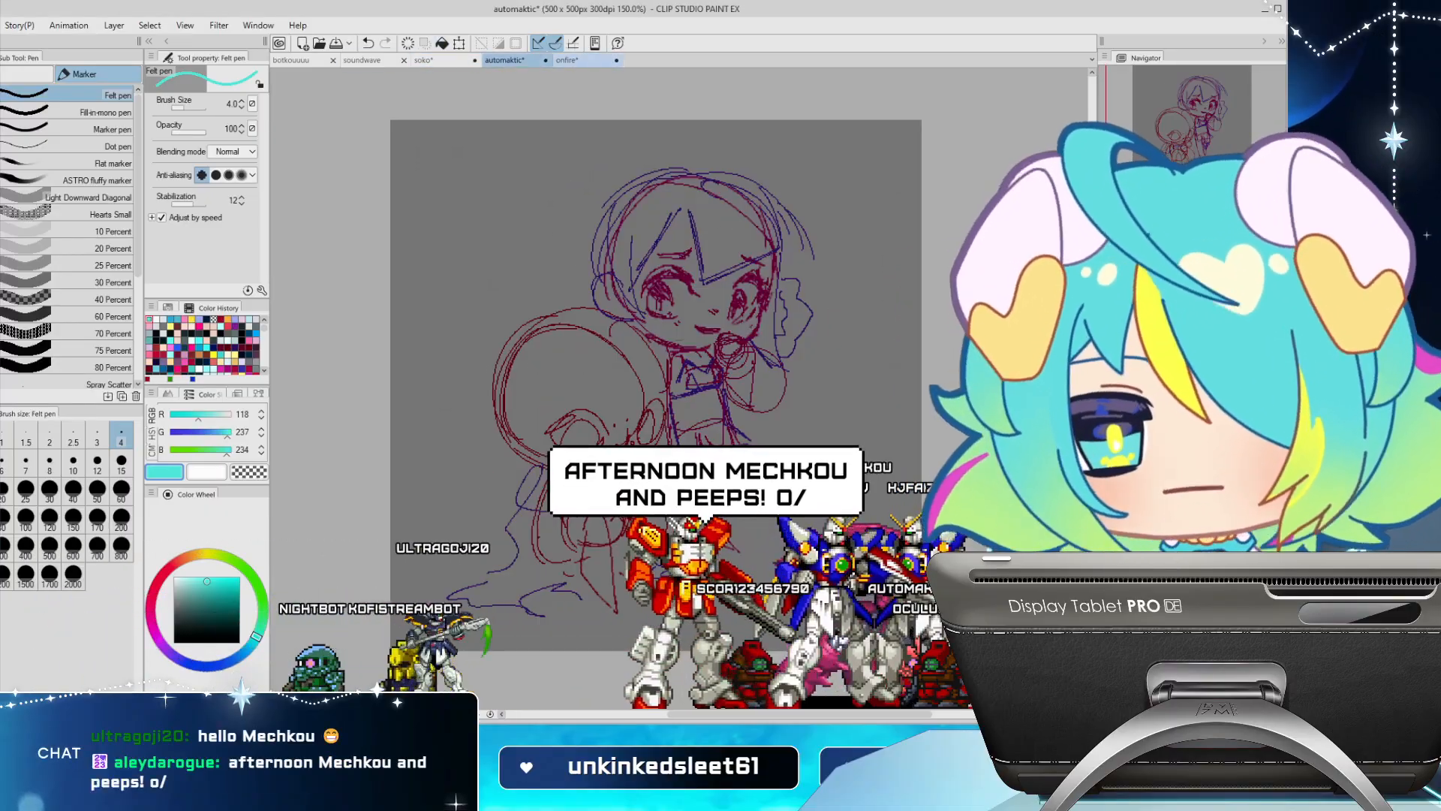
click(569, 60)
click(435, 60)
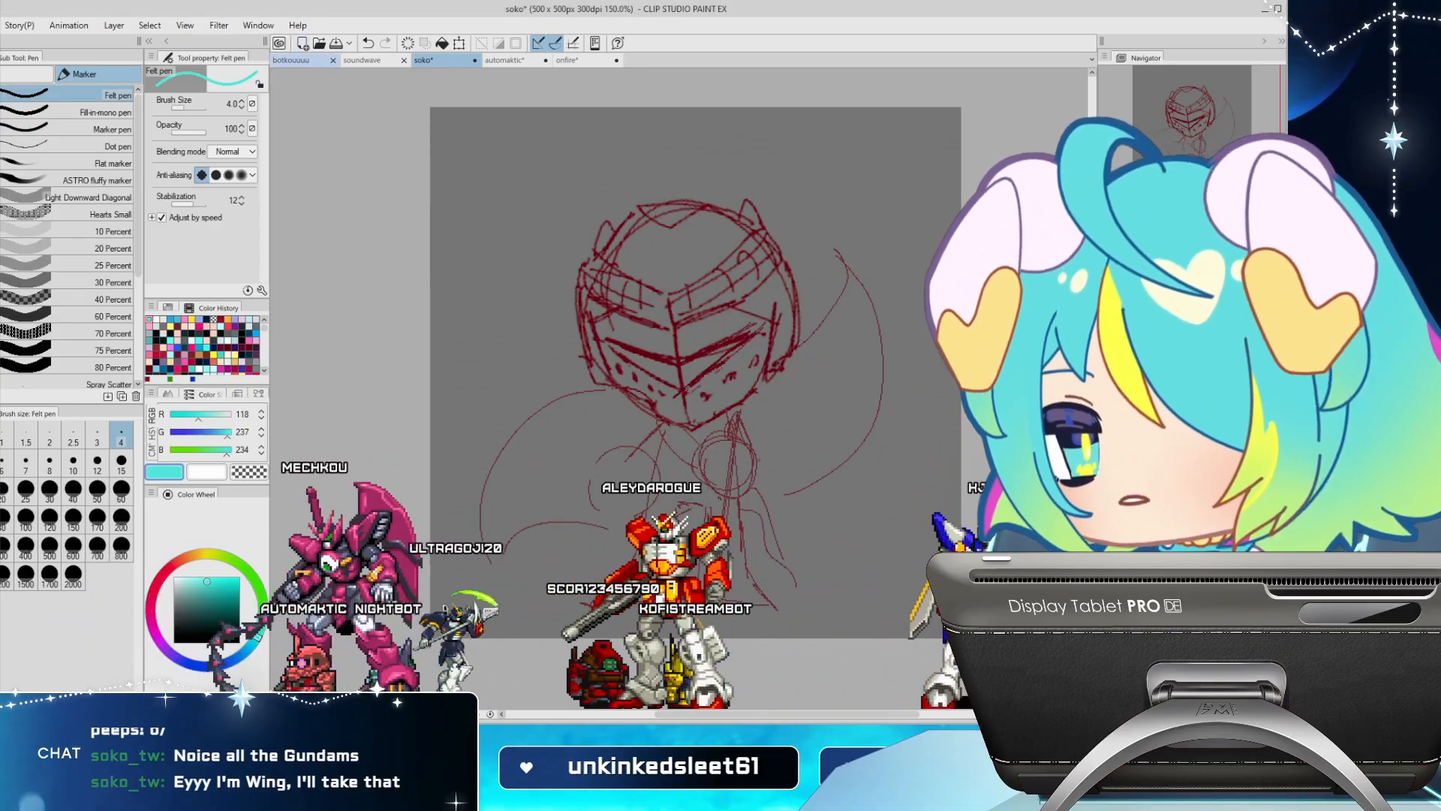
Open the botkouuuu drawing and toggle its layers to view the character without the white outline and with the winged headgear
click(299, 60)
scroll(466, 273, down, 1)
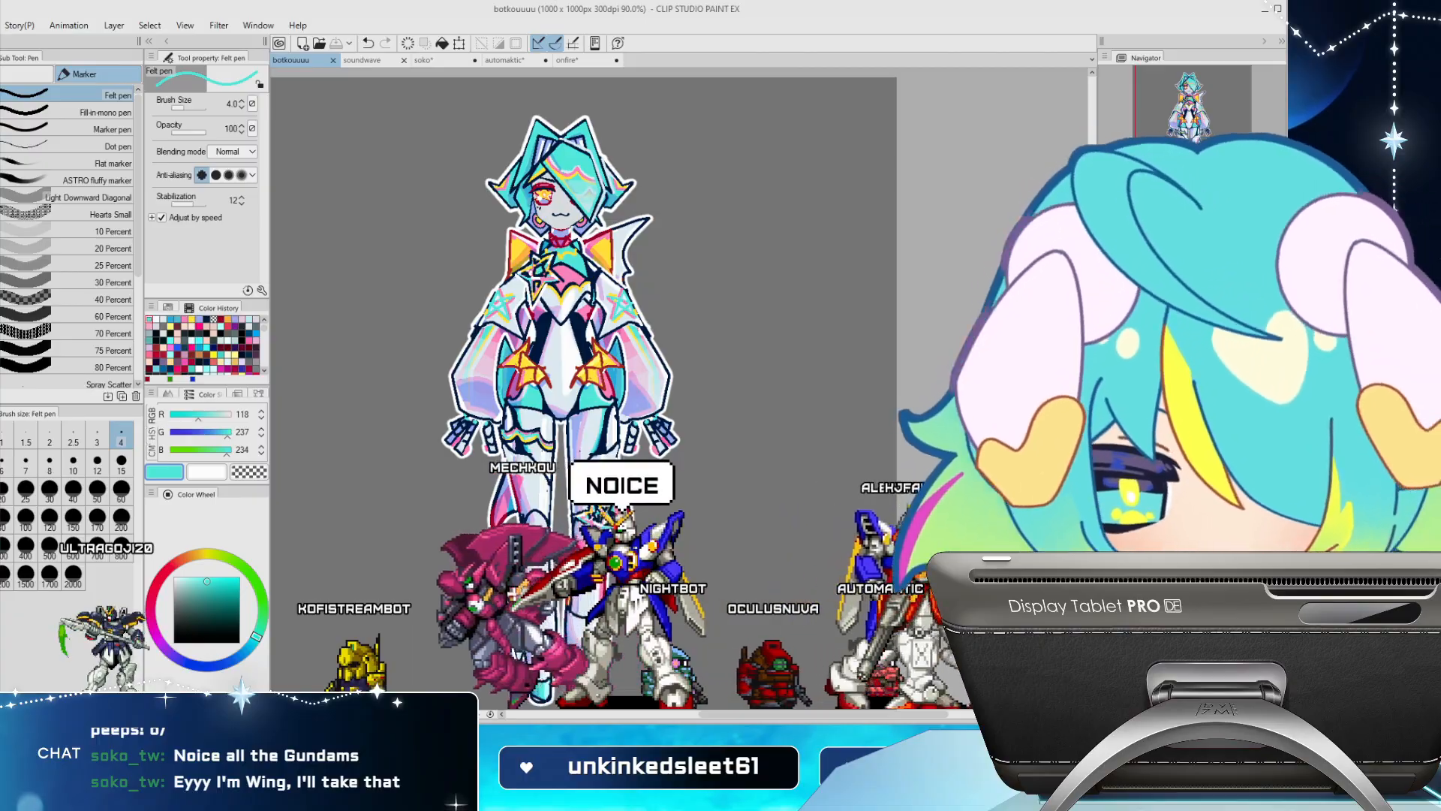
click(739, 652)
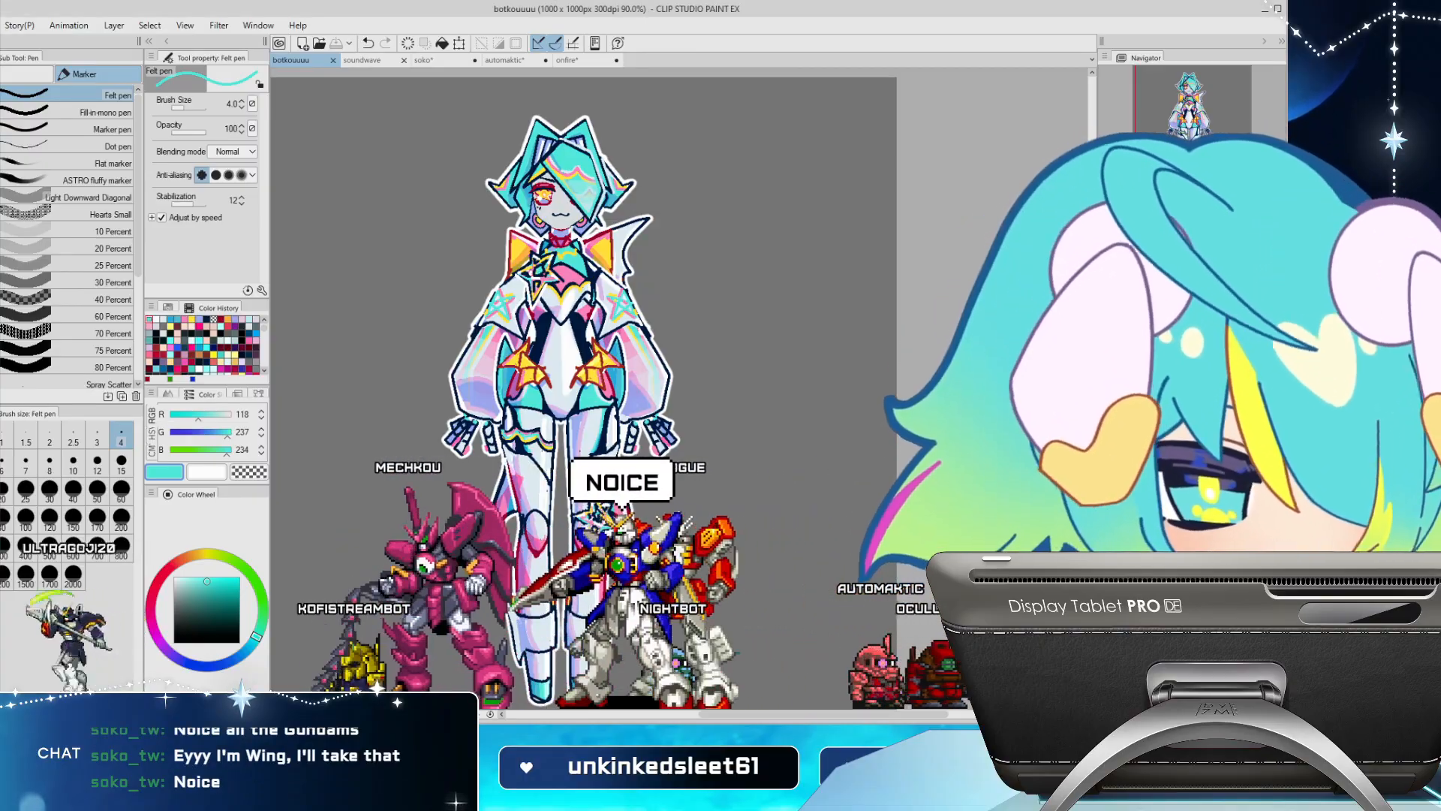
click(1111, 480)
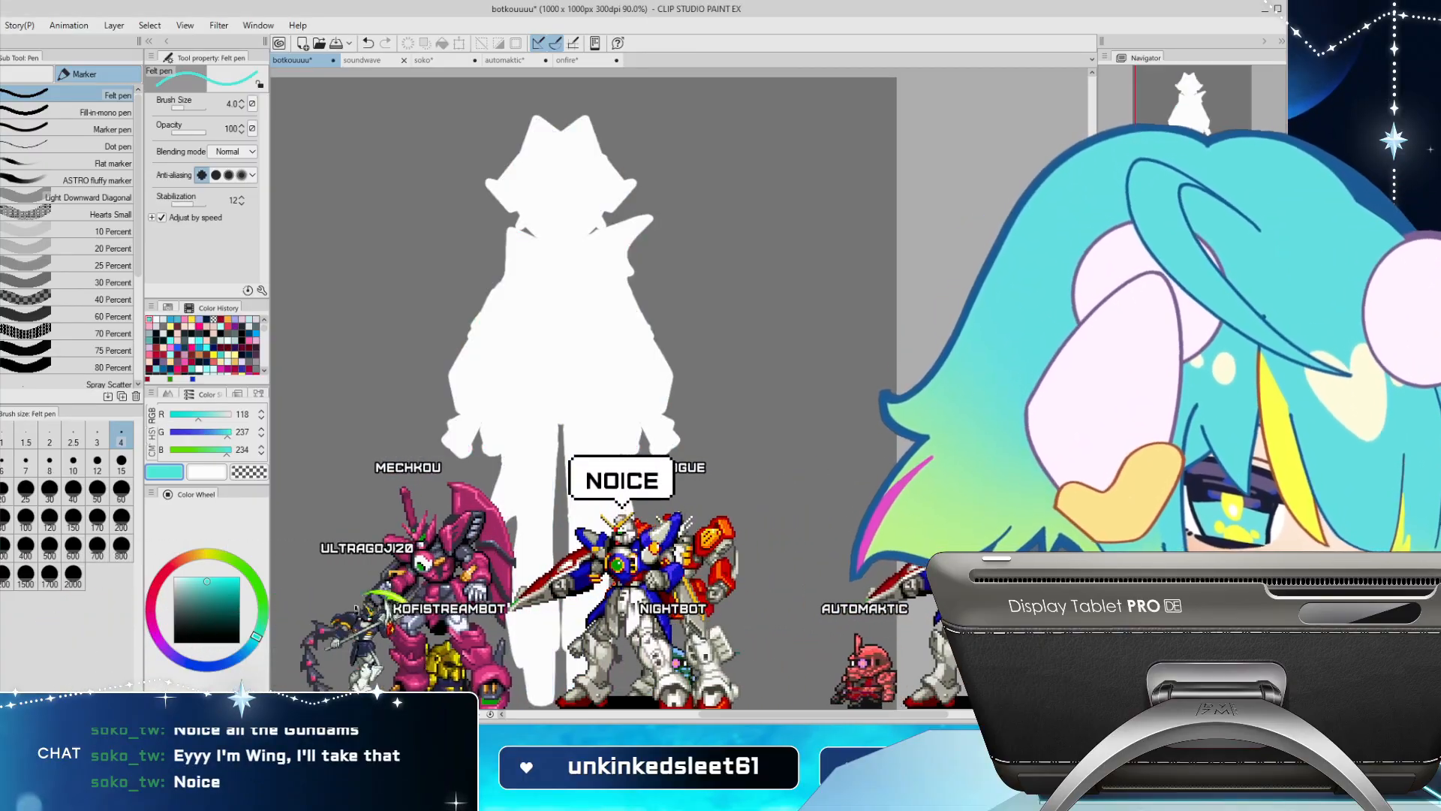
click(1111, 499)
click(1111, 487)
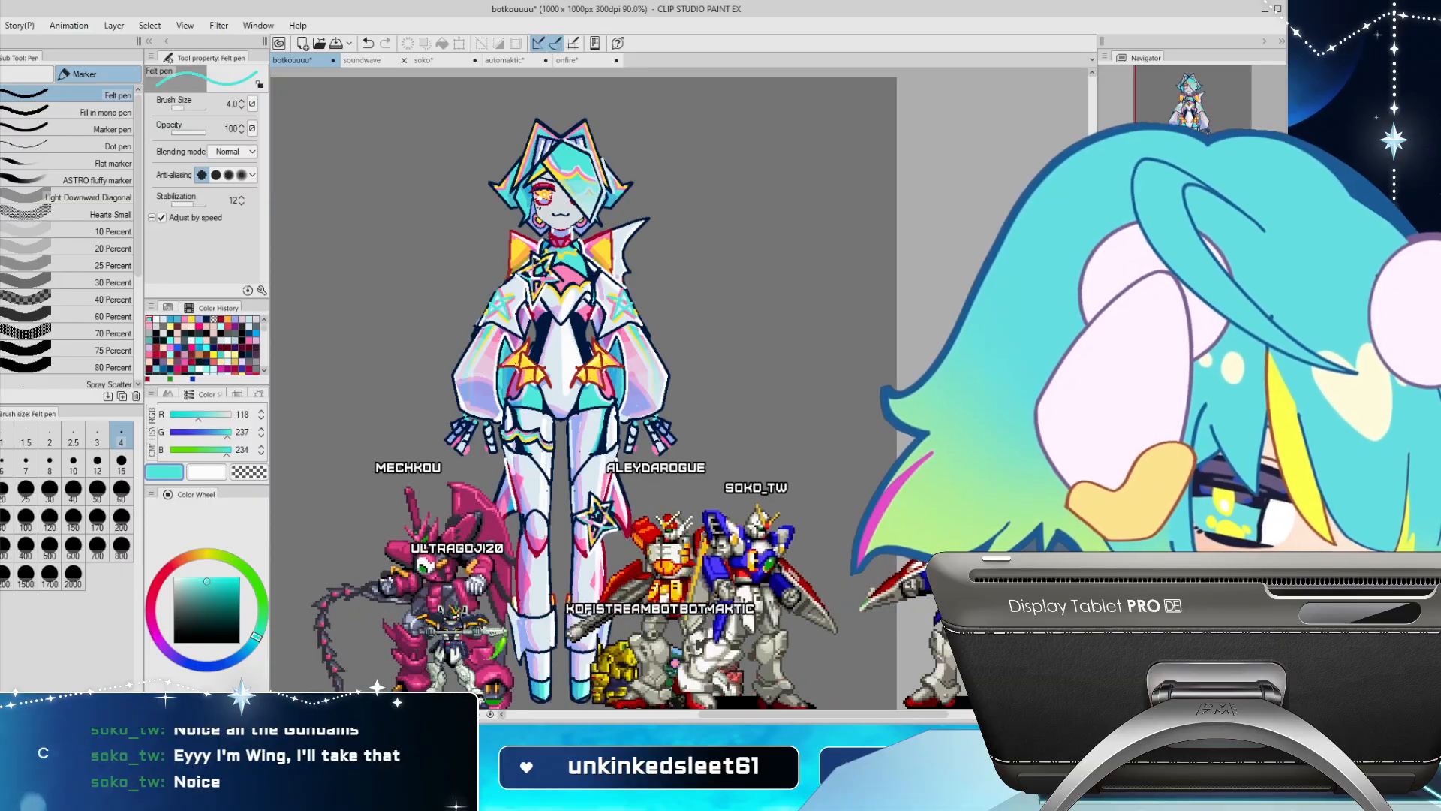
click(1111, 488)
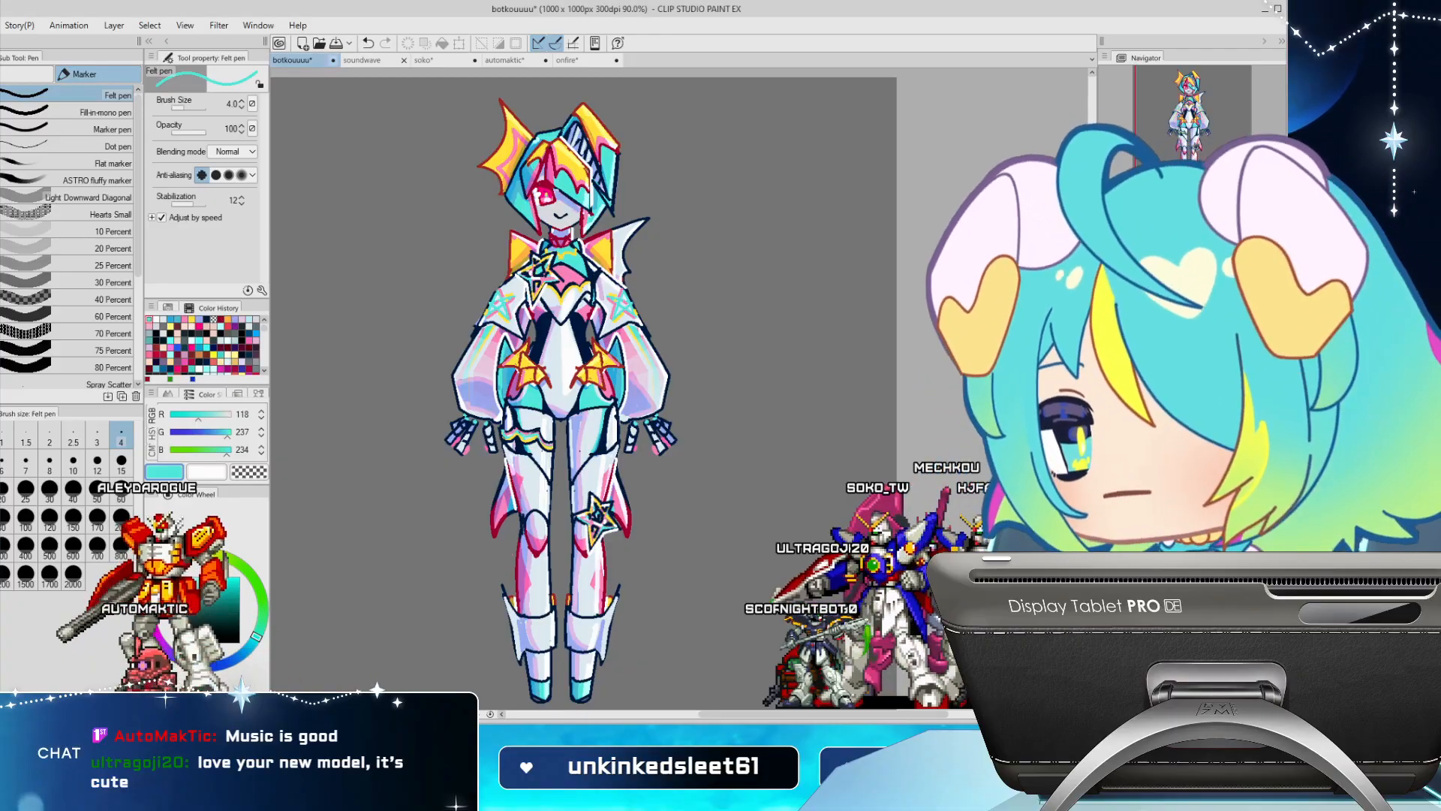
Close the botkouuuu drawing
click(435, 60)
click(311, 60)
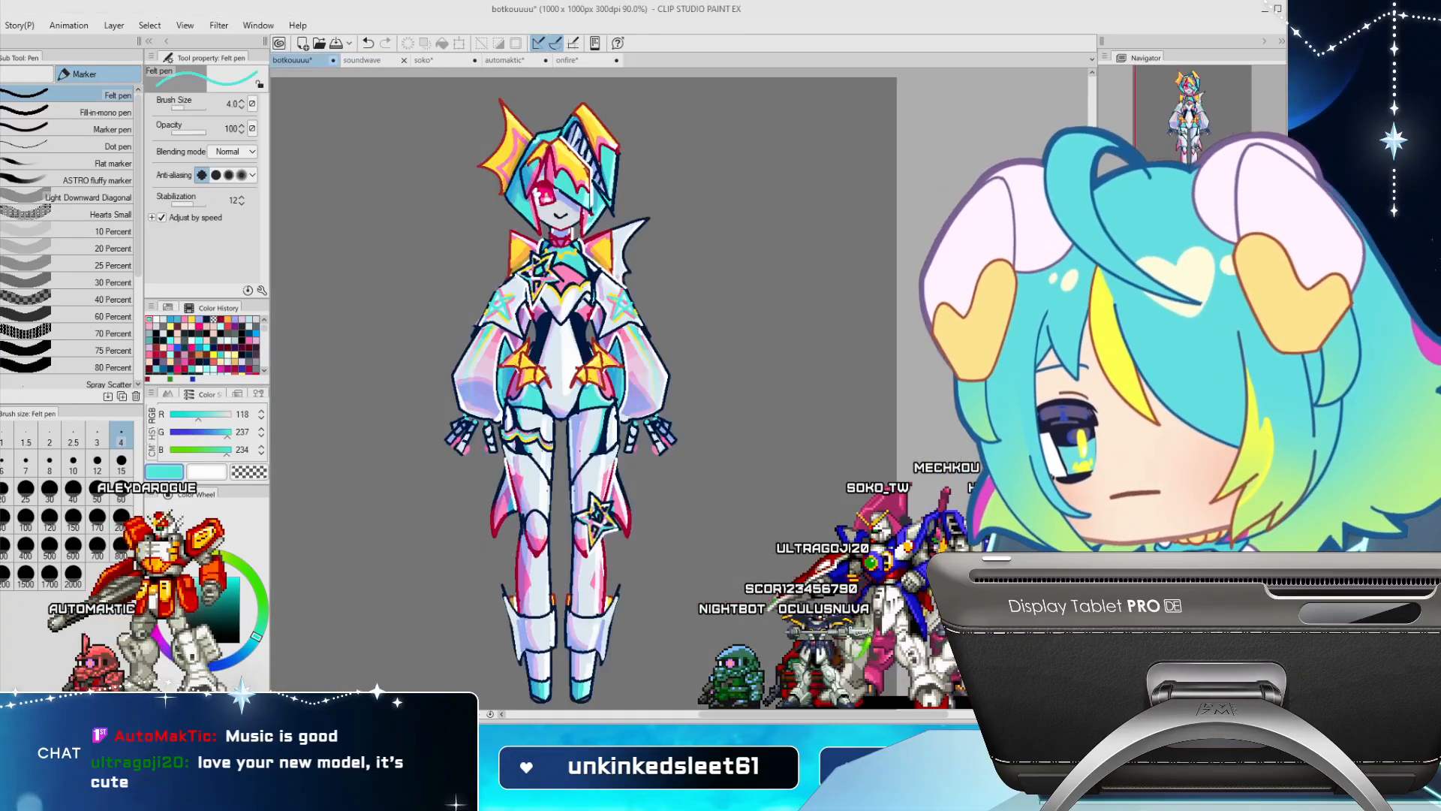
click(362, 60)
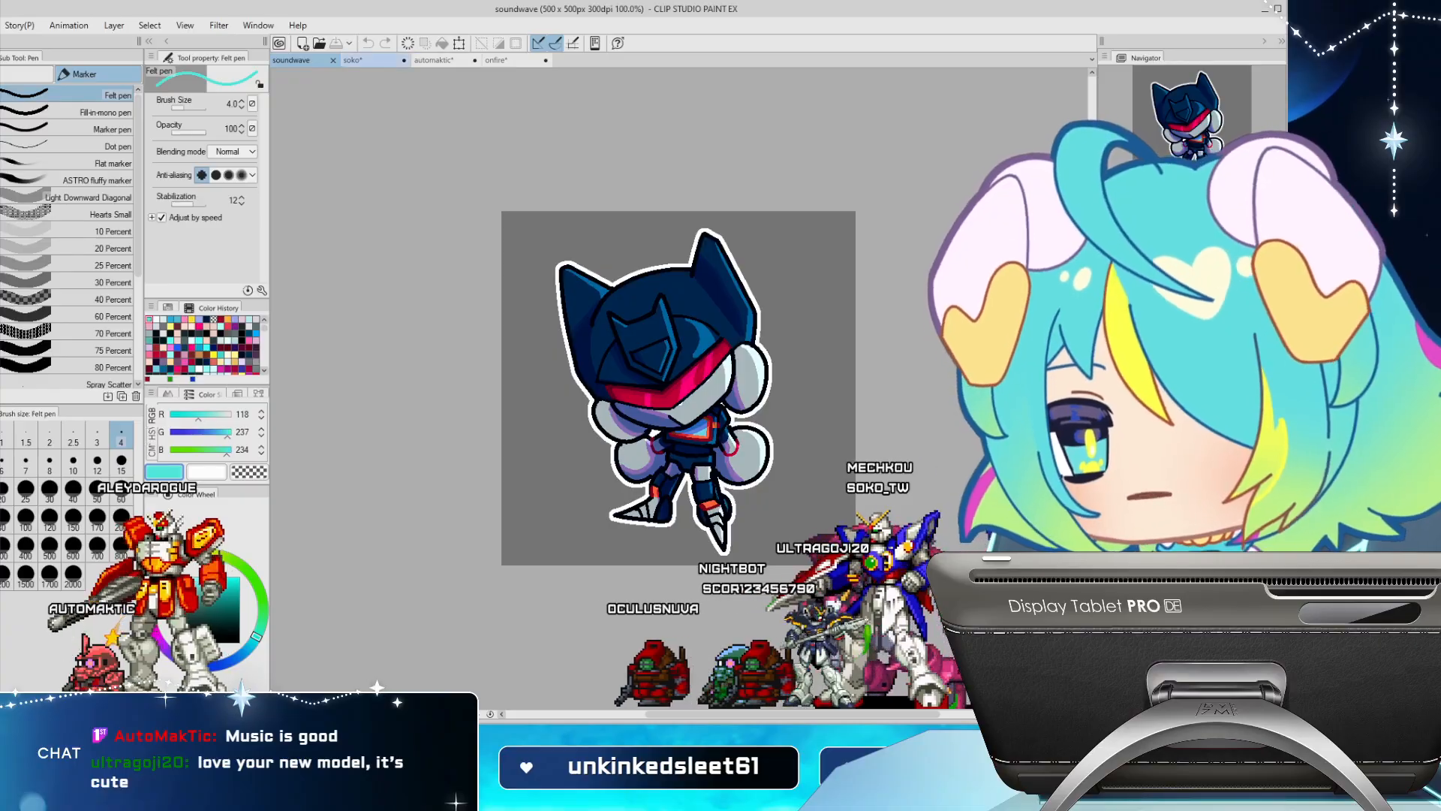
Review the soko, automaktic and onfire sketches and return to the soko sketch
click(365, 60)
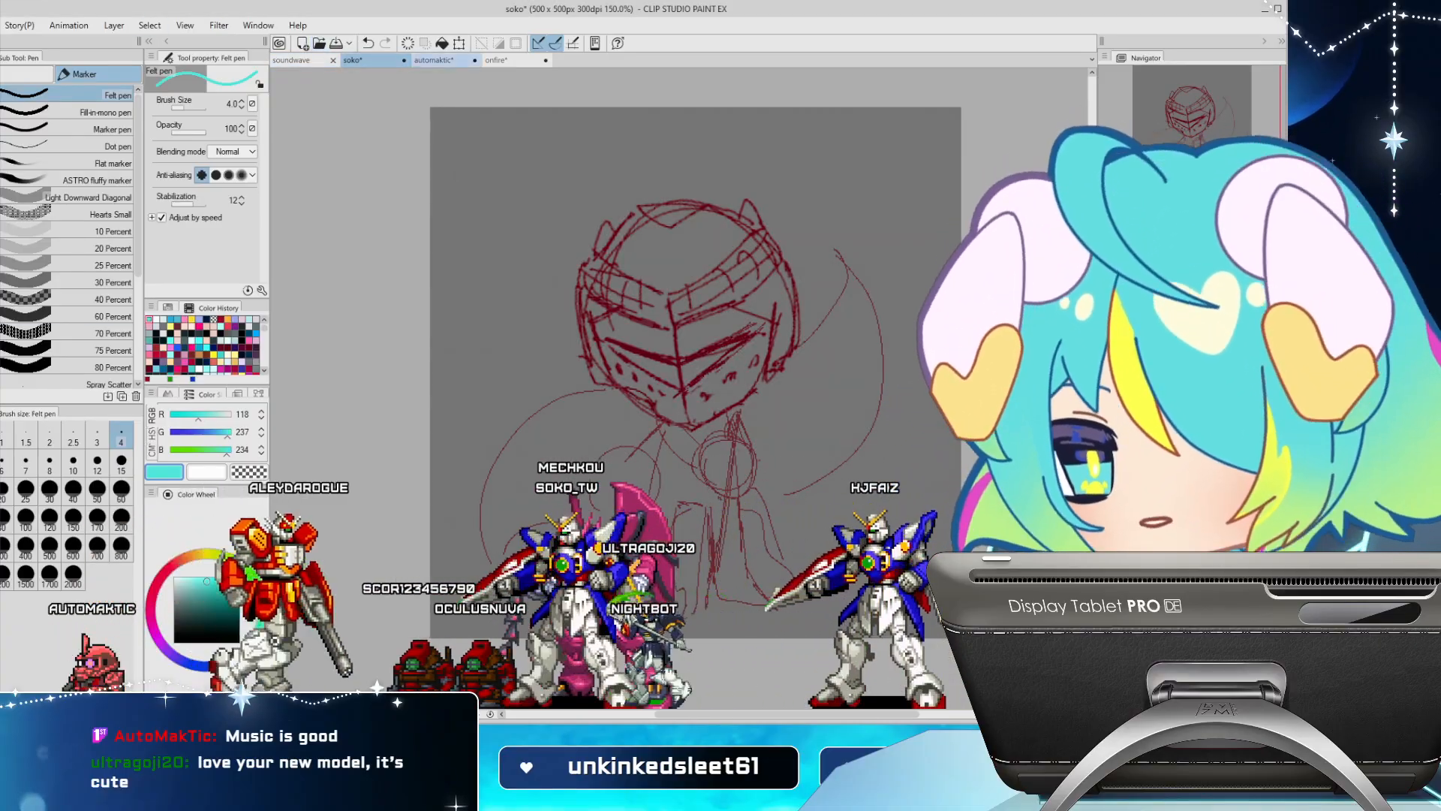
click(434, 60)
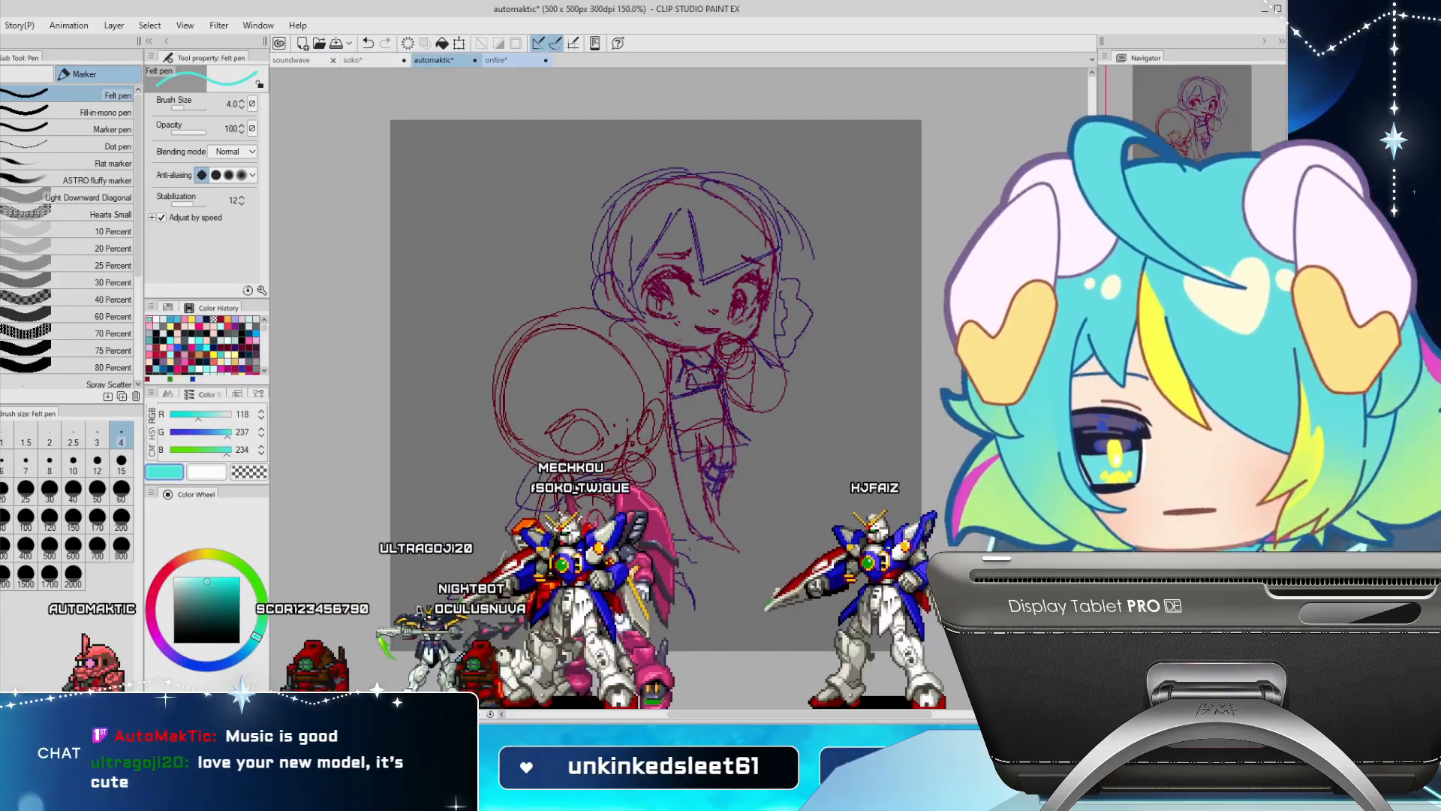
click(496, 60)
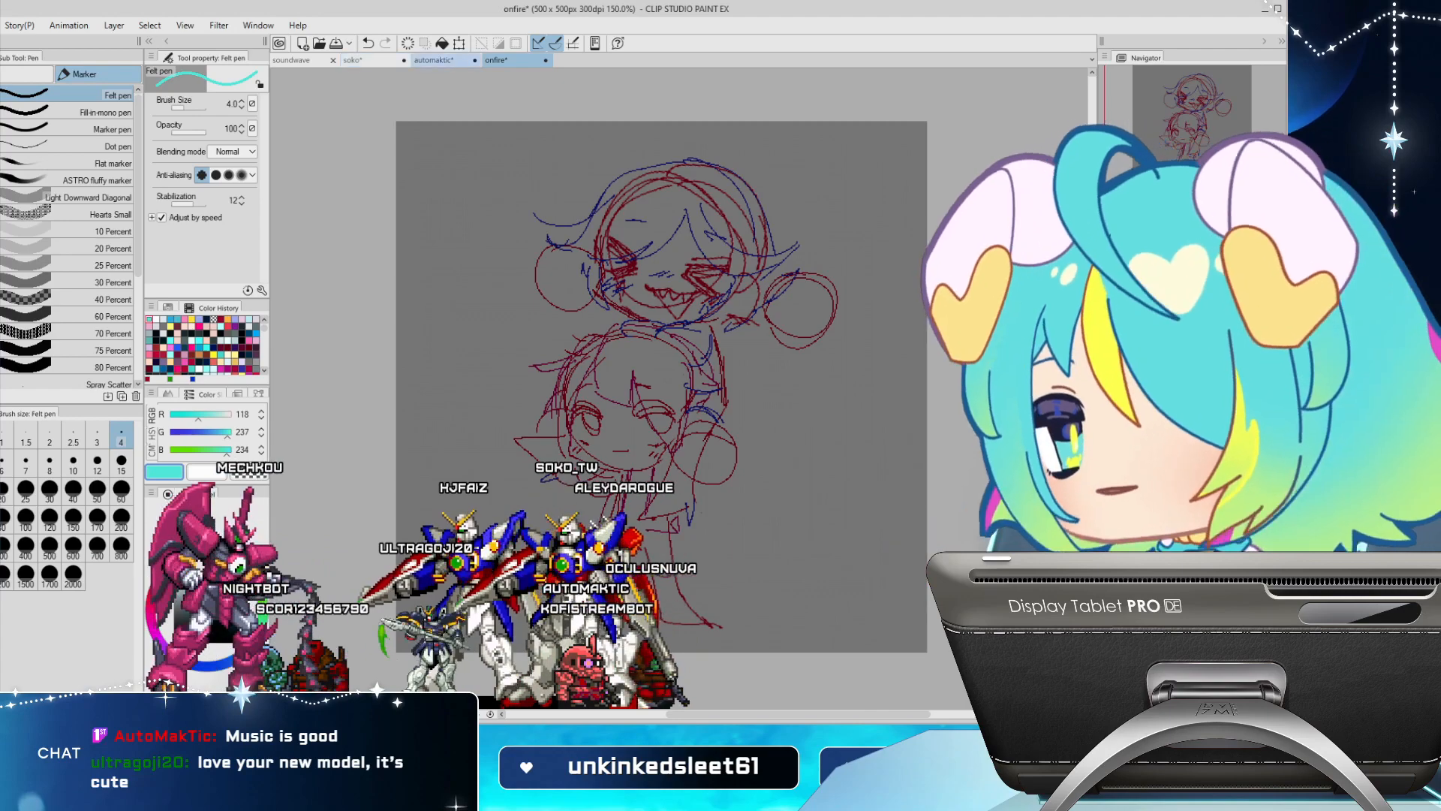
click(436, 61)
click(369, 60)
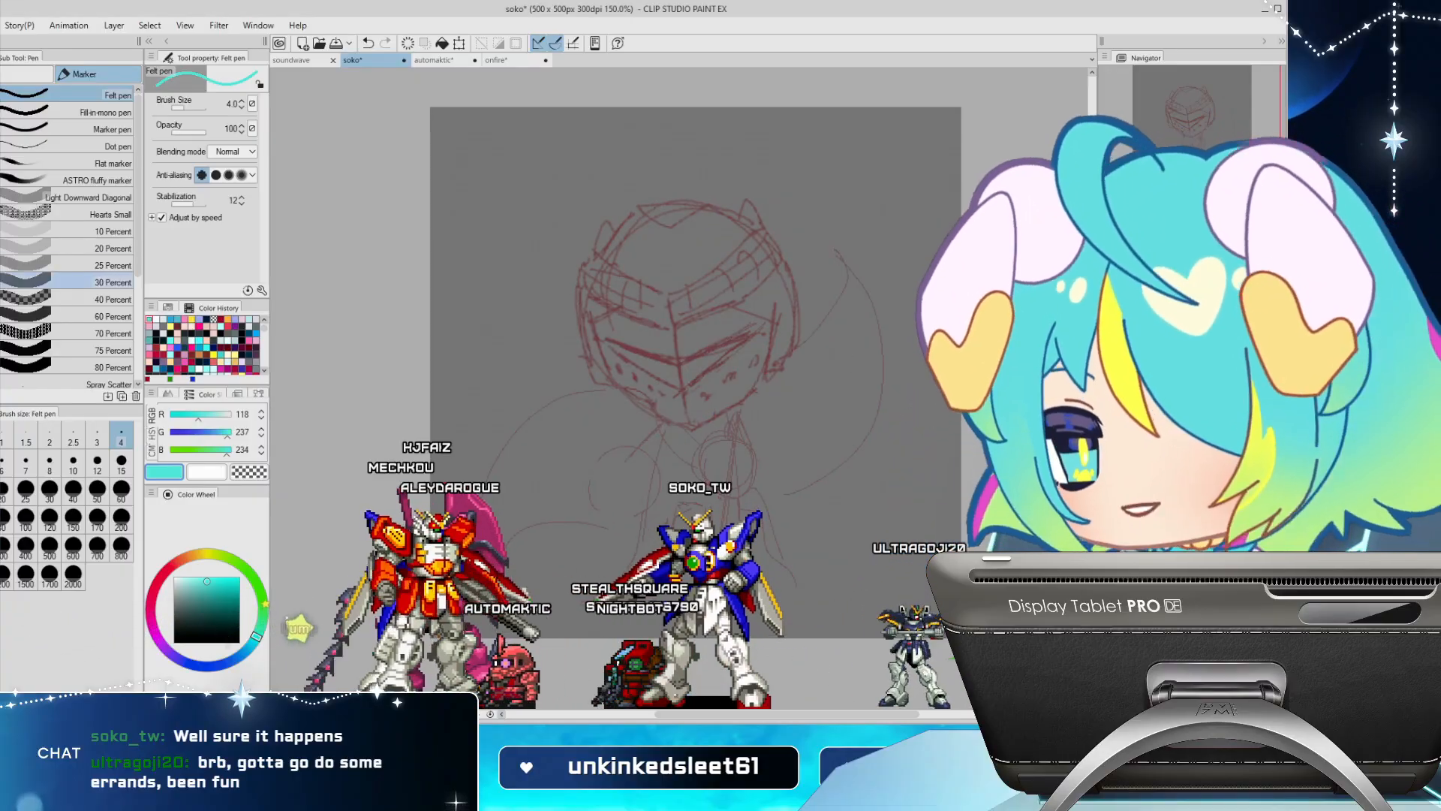
Set the drawing colour to black and try Felt pen strokes at size 10 on the helmet's left side, undoing them
click(73, 463)
click(167, 649)
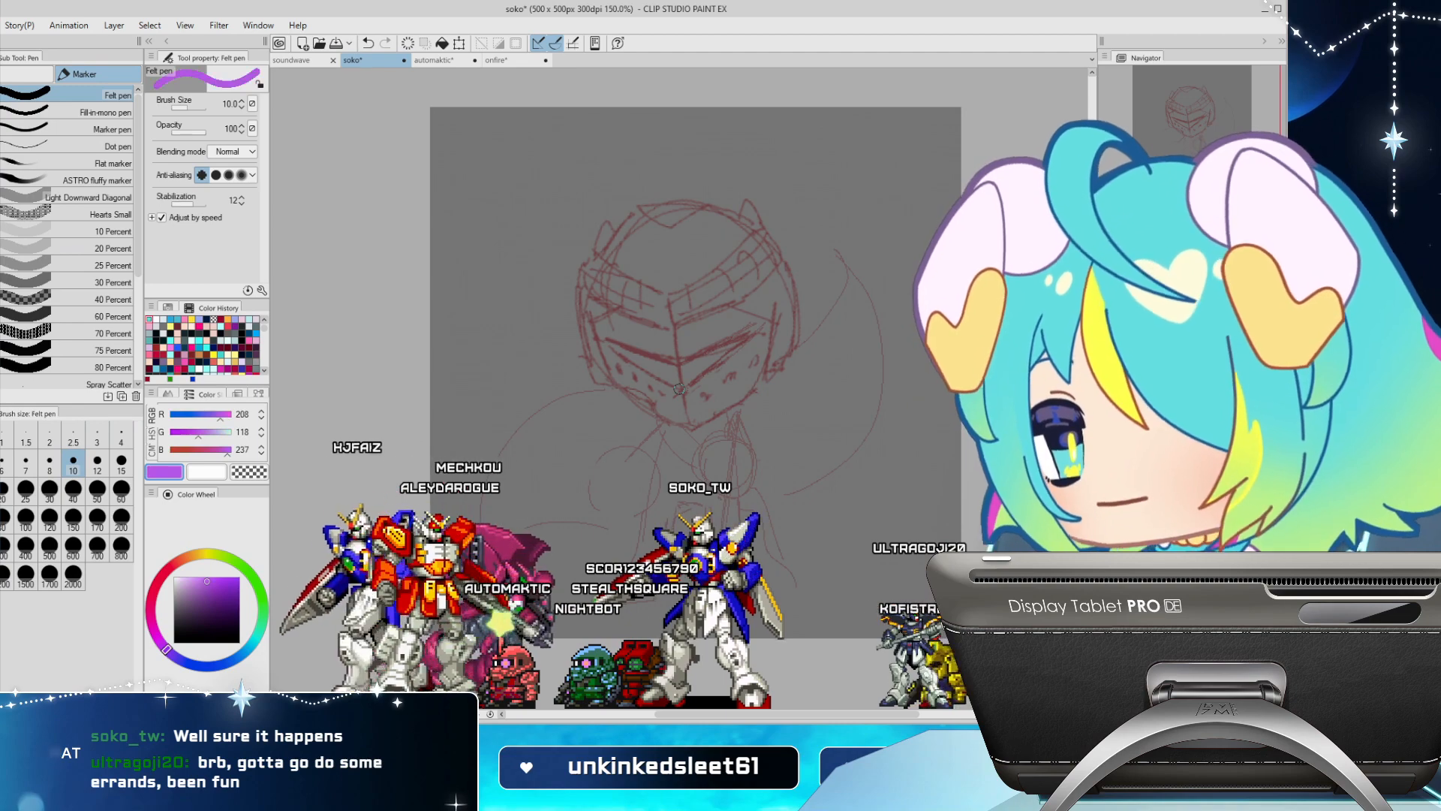
click(174, 643)
drag(584, 264, 594, 481)
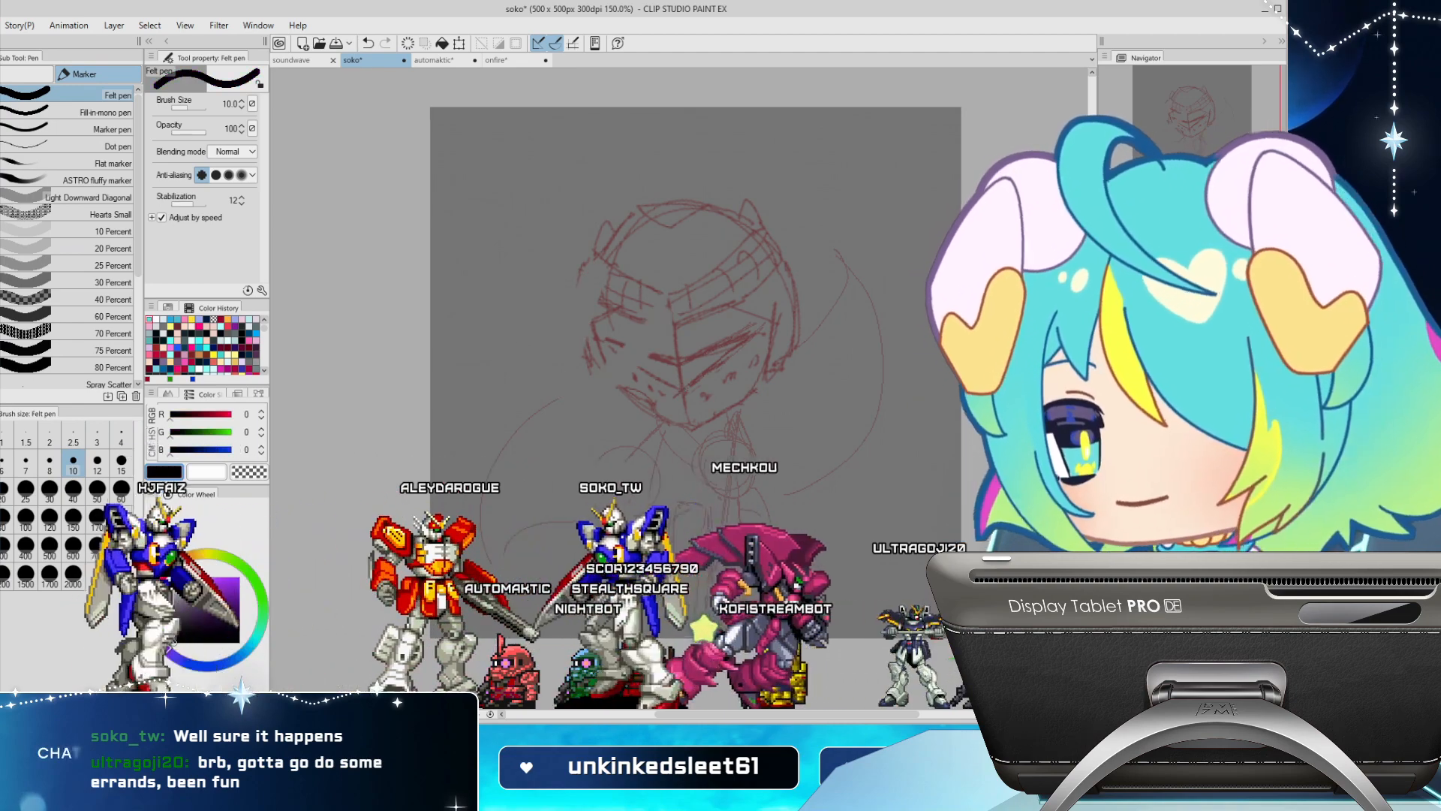
drag(613, 259, 650, 421)
key(ctrl+z)
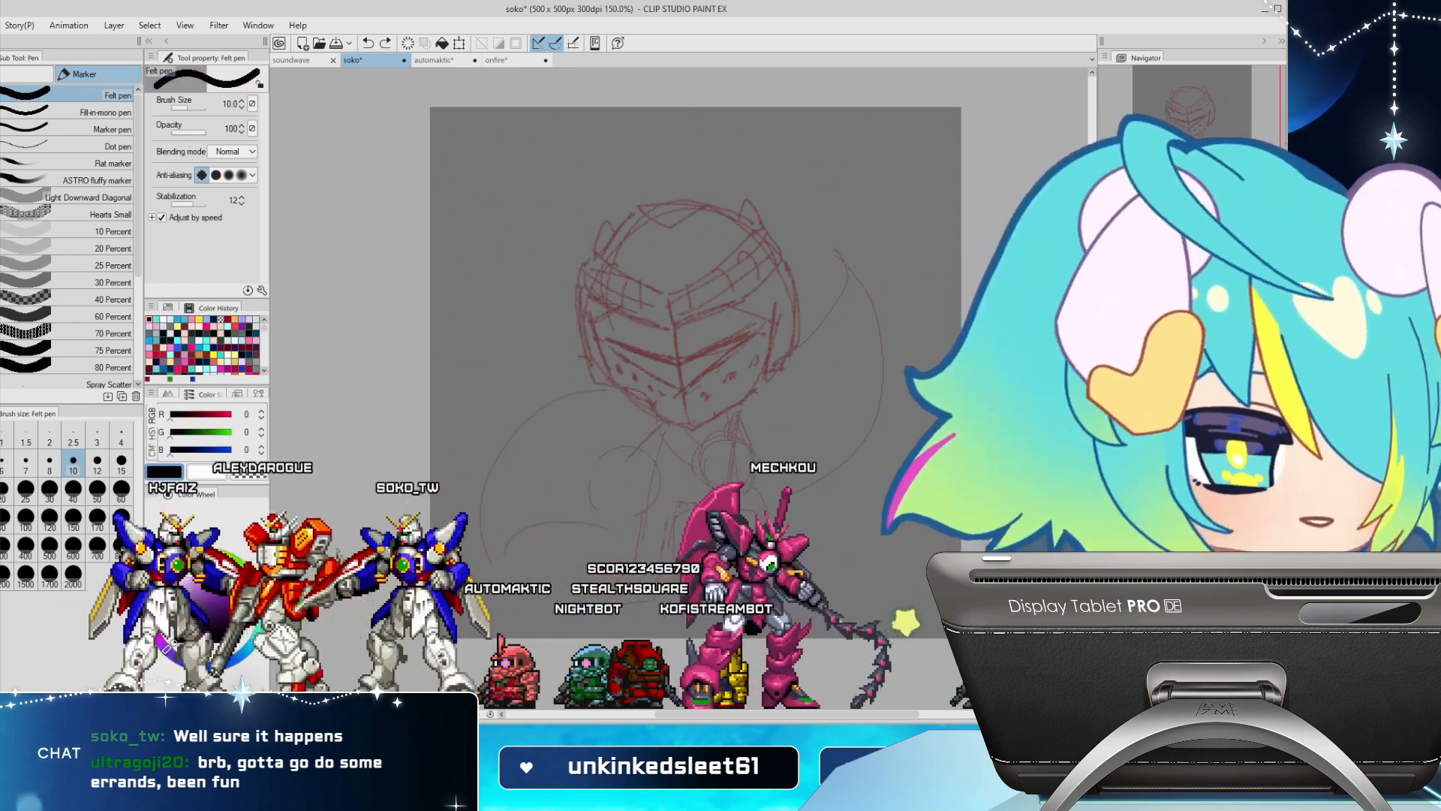
Try a Felt pen stroke at brush size 6 over the helmet sketch and undo it
click(3, 463)
click(373, 337)
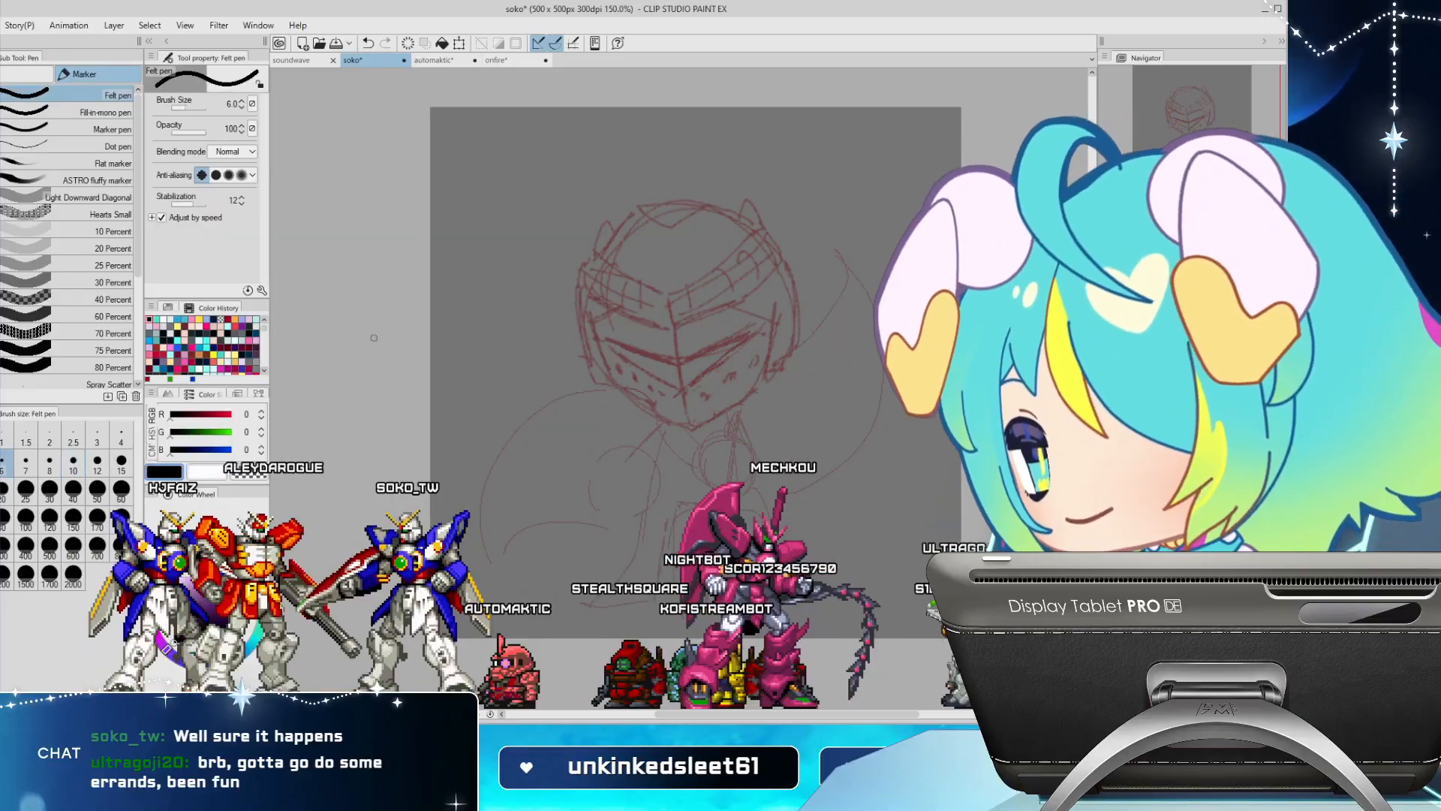
mouse_move(588, 200)
mouse_down()
mouse_move(628, 240)
mouse_move(660, 330)
mouse_up()
key(ctrl+z)
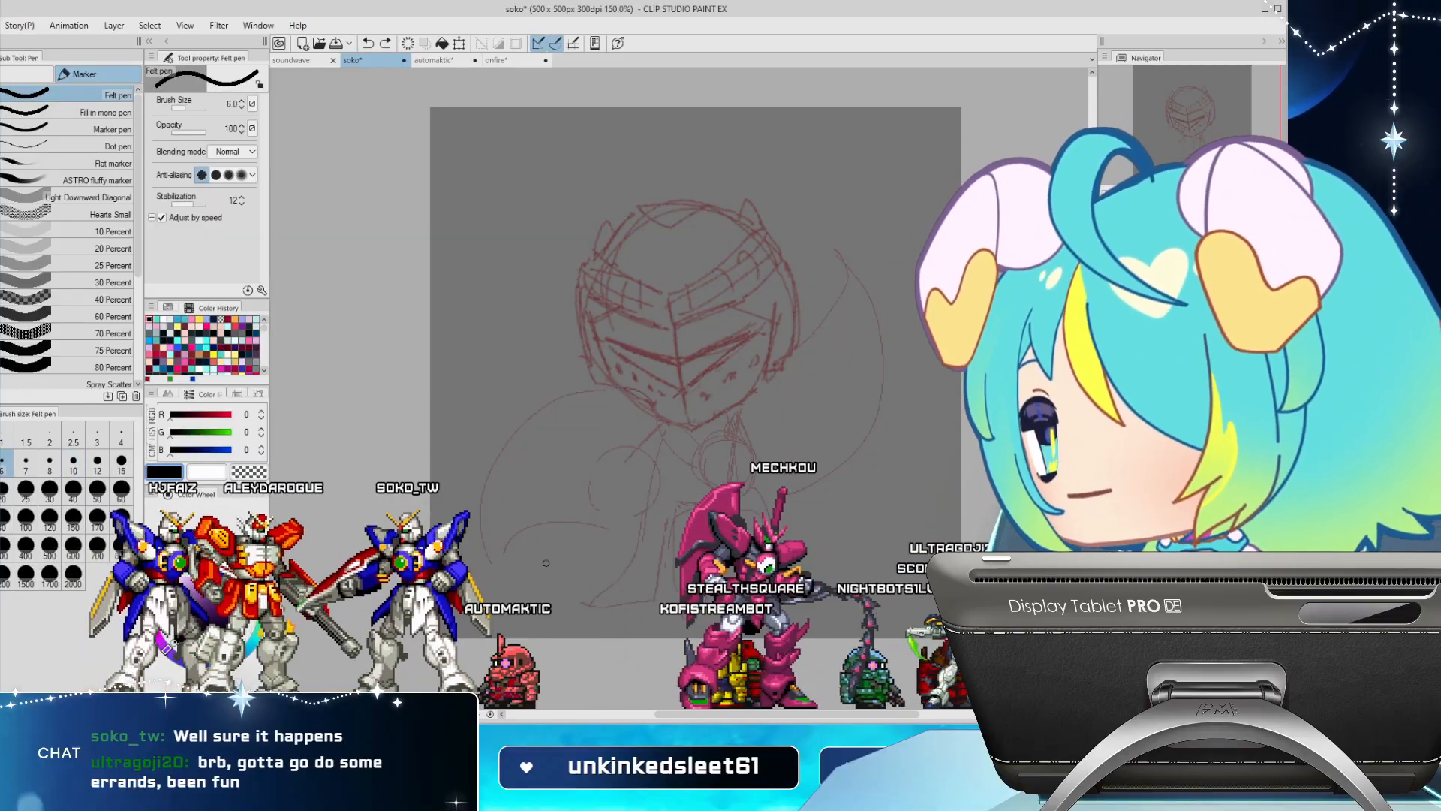
Bring up the winged knight reference picture over the soko sketch
scroll(643, 392, up, 1)
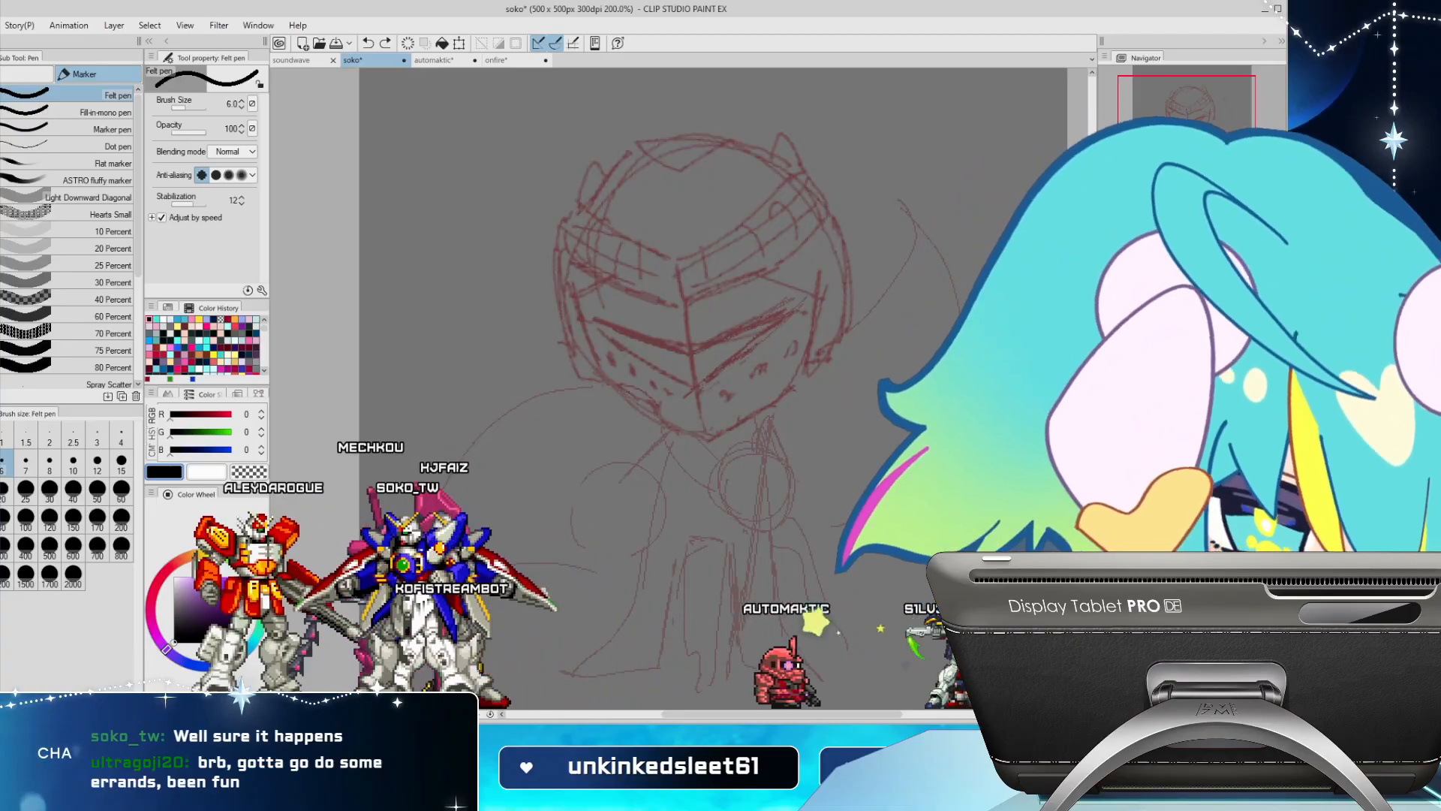
mouse_move(643, 392)
mouse_down()
mouse_move(609, 355)
mouse_move(618, 392)
mouse_up()
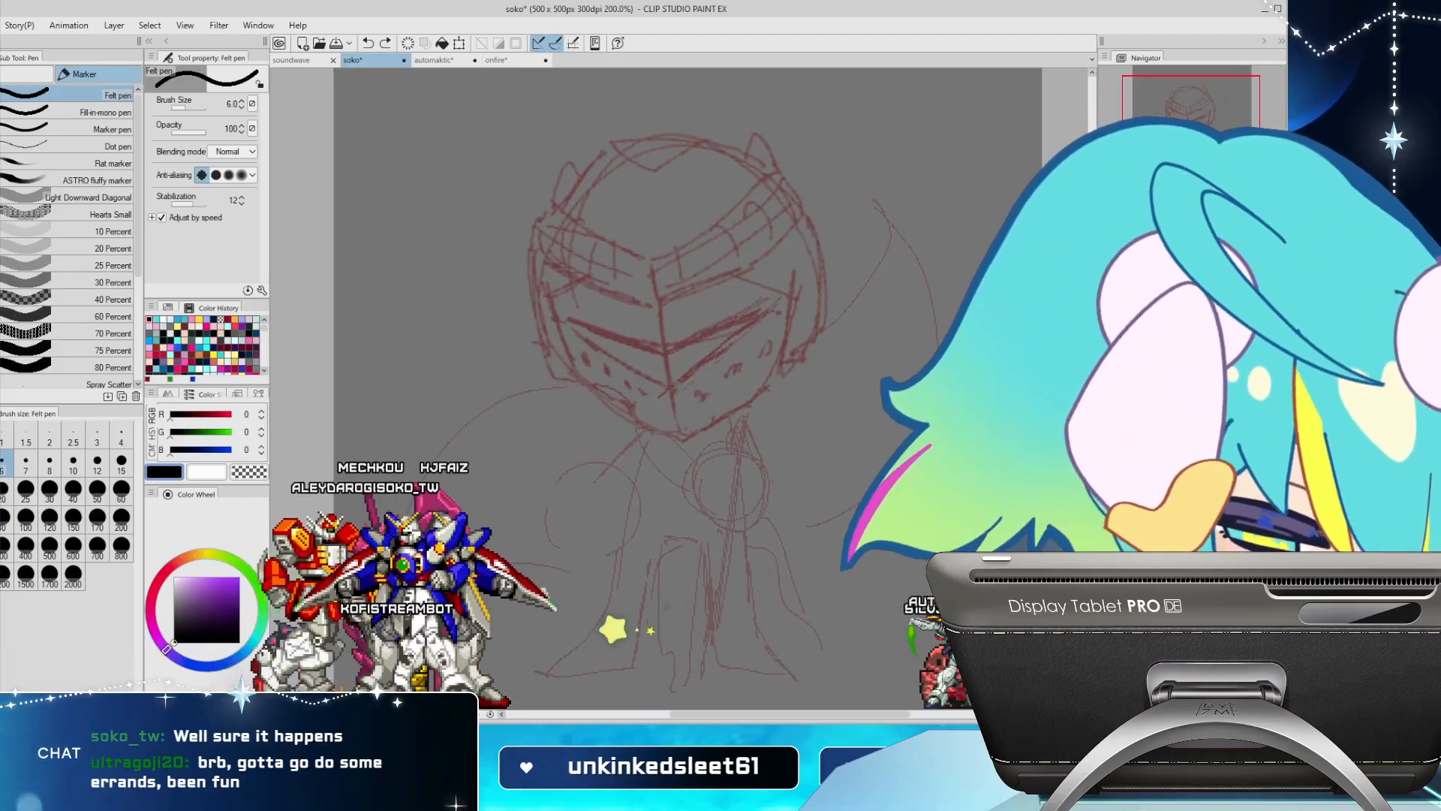
click(1113, 480)
key(ctrl+t)
drag(705, 505, 607, 374)
key(Escape)
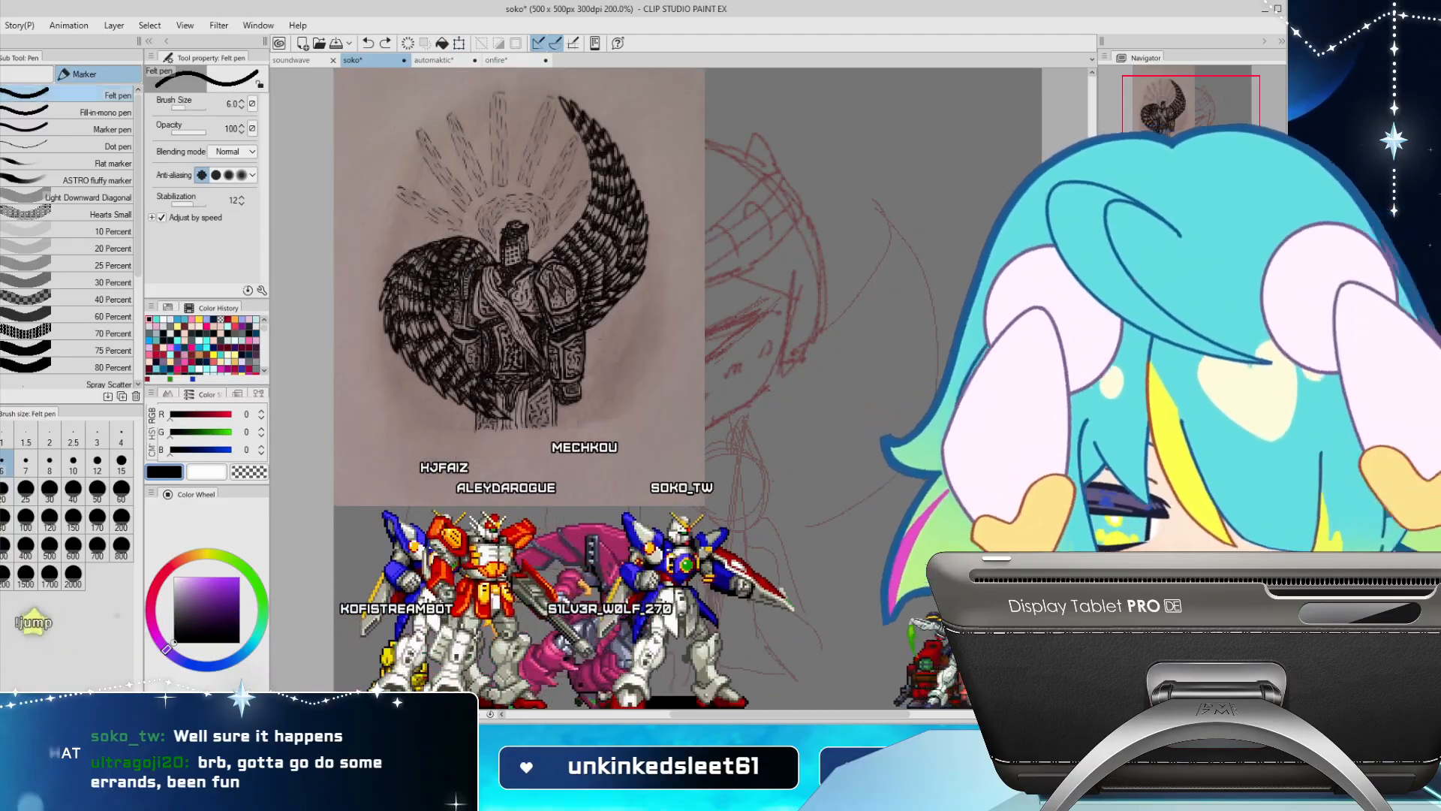
Create a separate canvas from the knight reference and dock it in a narrow pane beside the soko sketch
key(ctrl+shift+n)
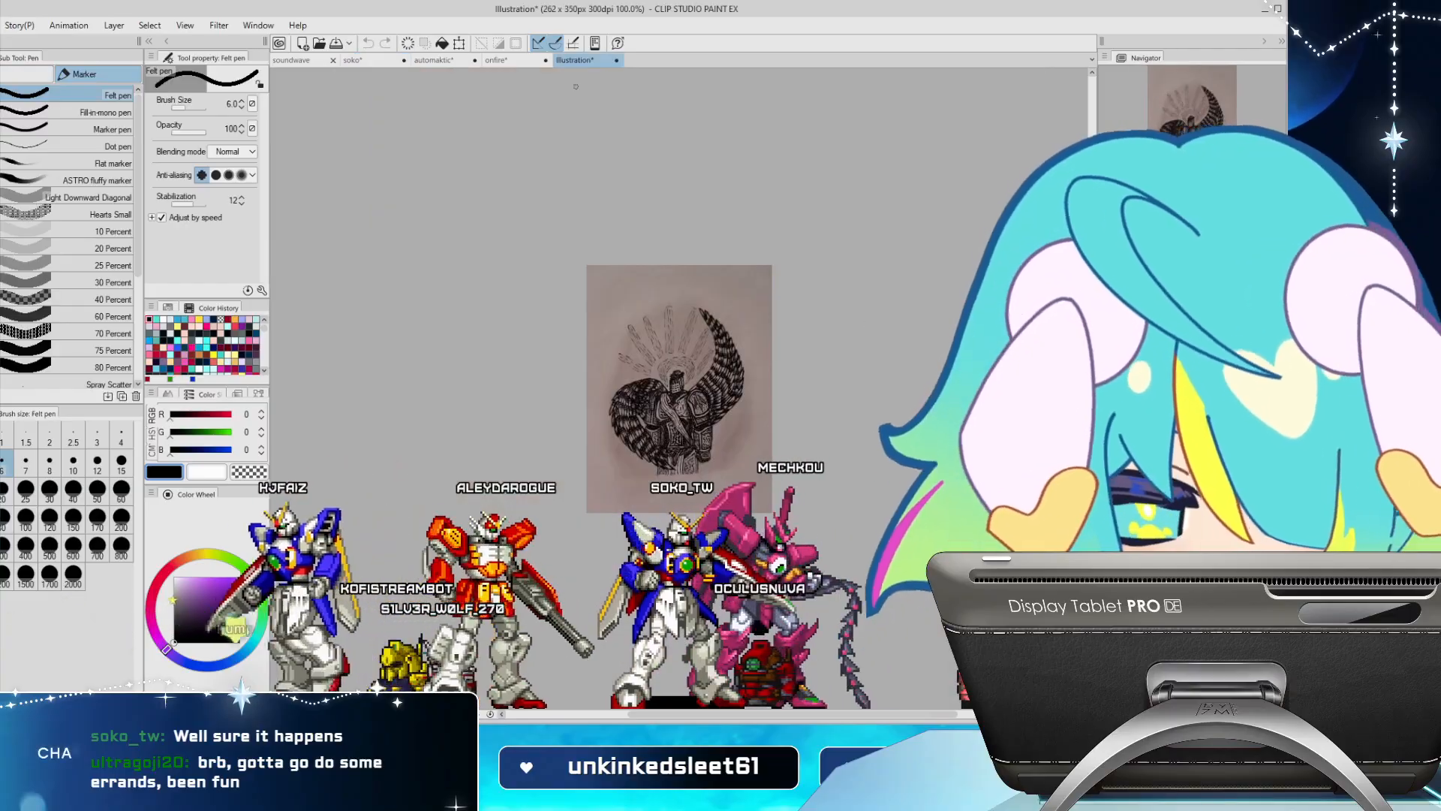
drag(575, 60, 278, 163)
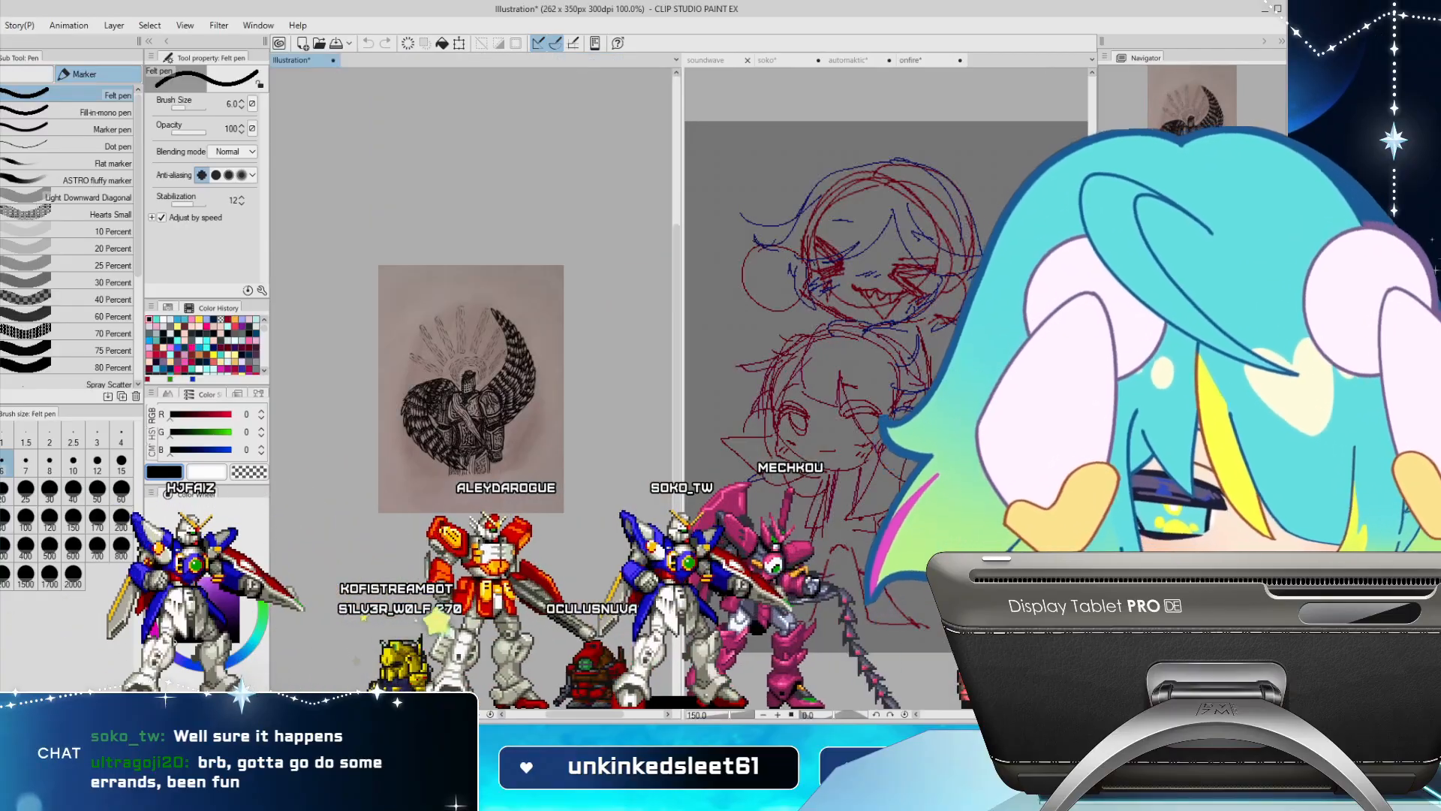
click(781, 60)
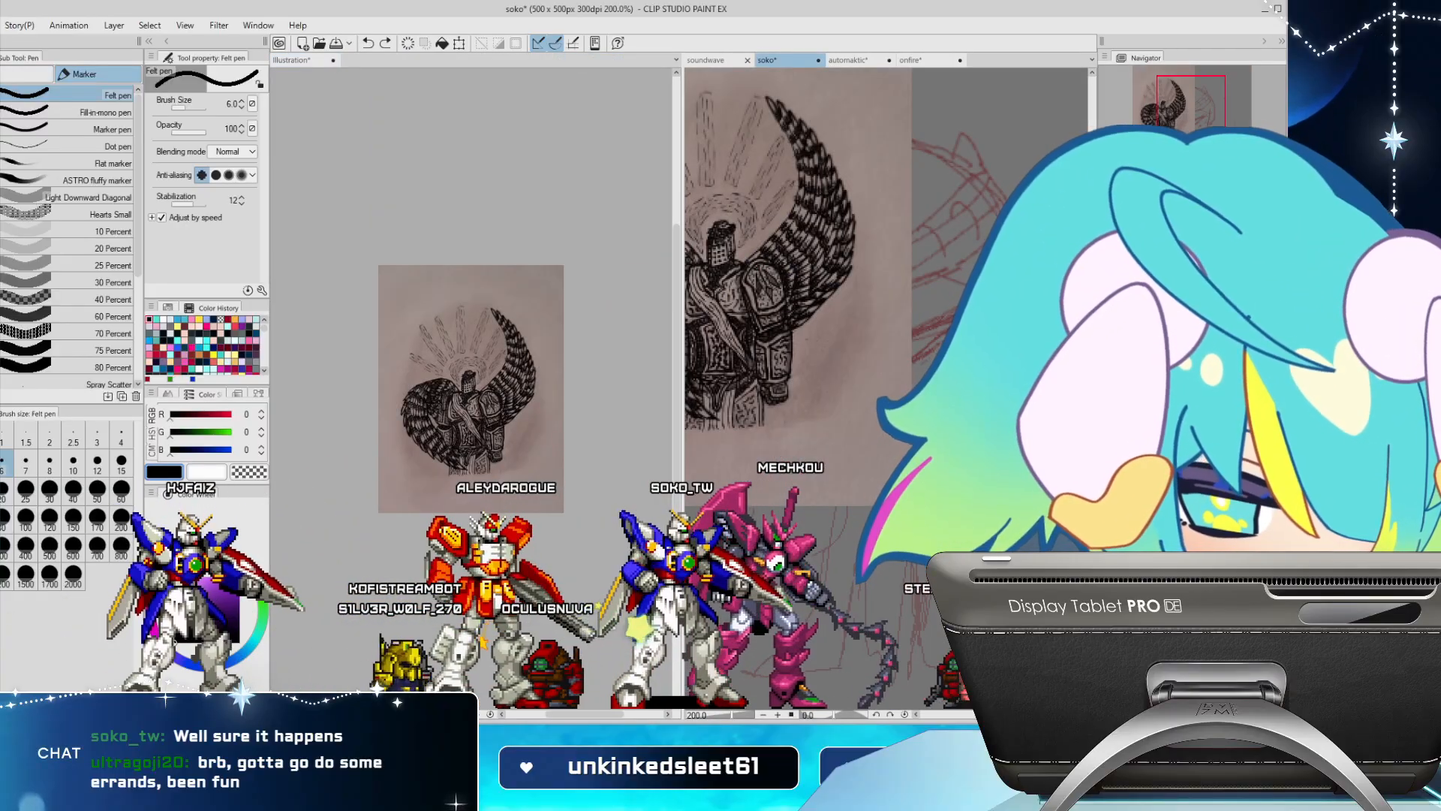
drag(681, 376, 439, 375)
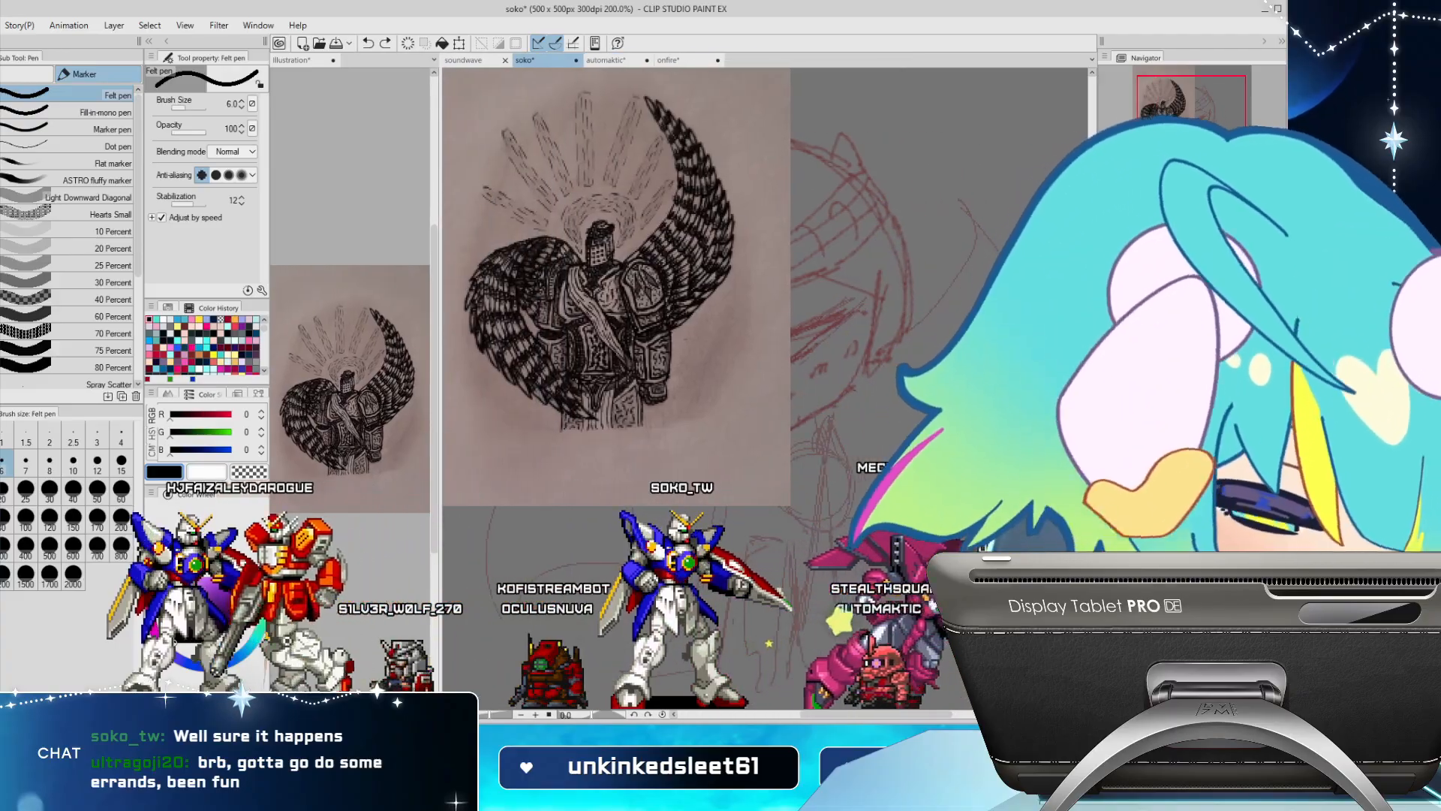
Remove the reference picture from the soko sketch and enlarge the knight in the docked reference canvas
key(Delete)
click(336, 512)
scroll(336, 511, up, 2)
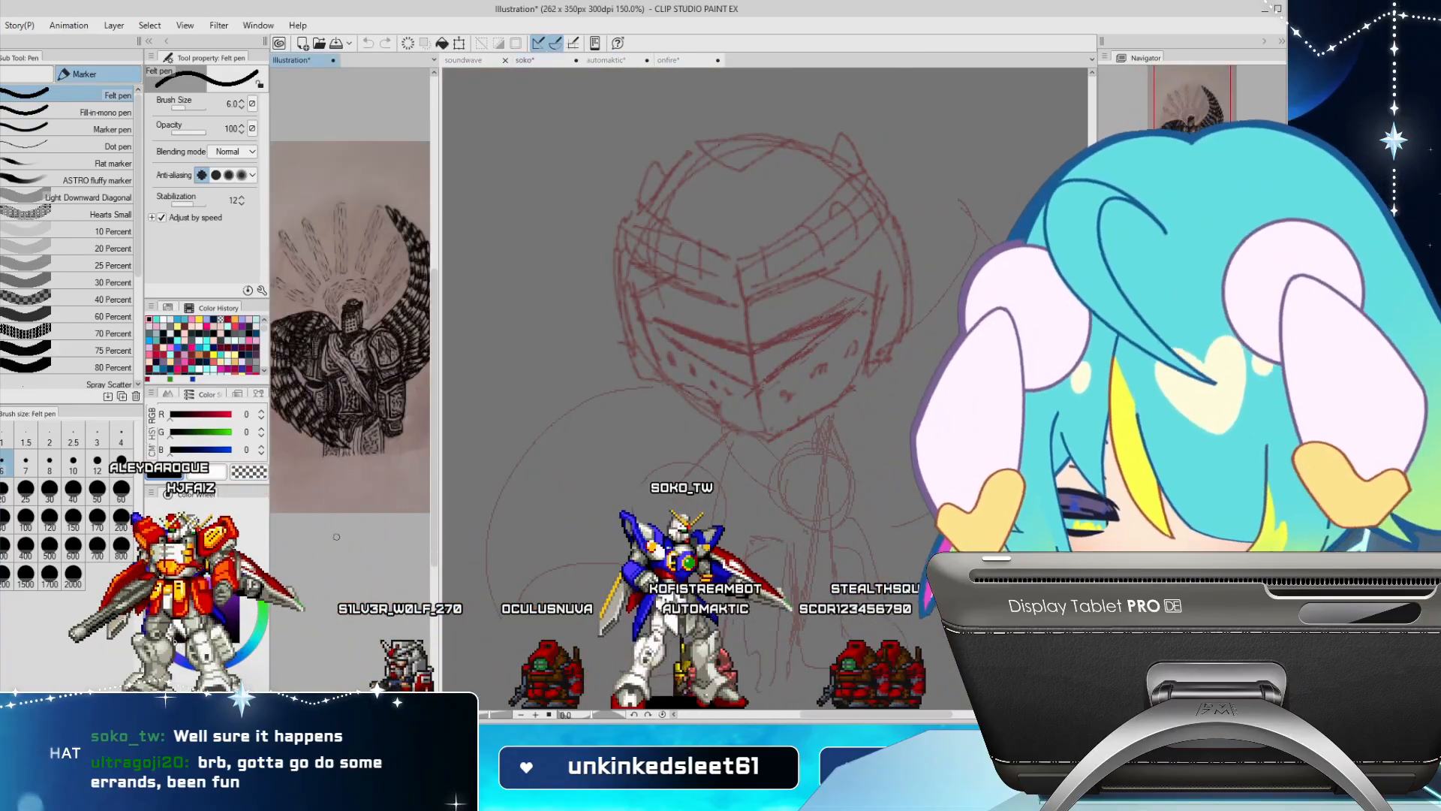
drag(349, 337, 337, 395)
Read the commission note about mecha-ifying the reference art over the soko sketch and take it away again
click(526, 60)
key(ctrl+v)
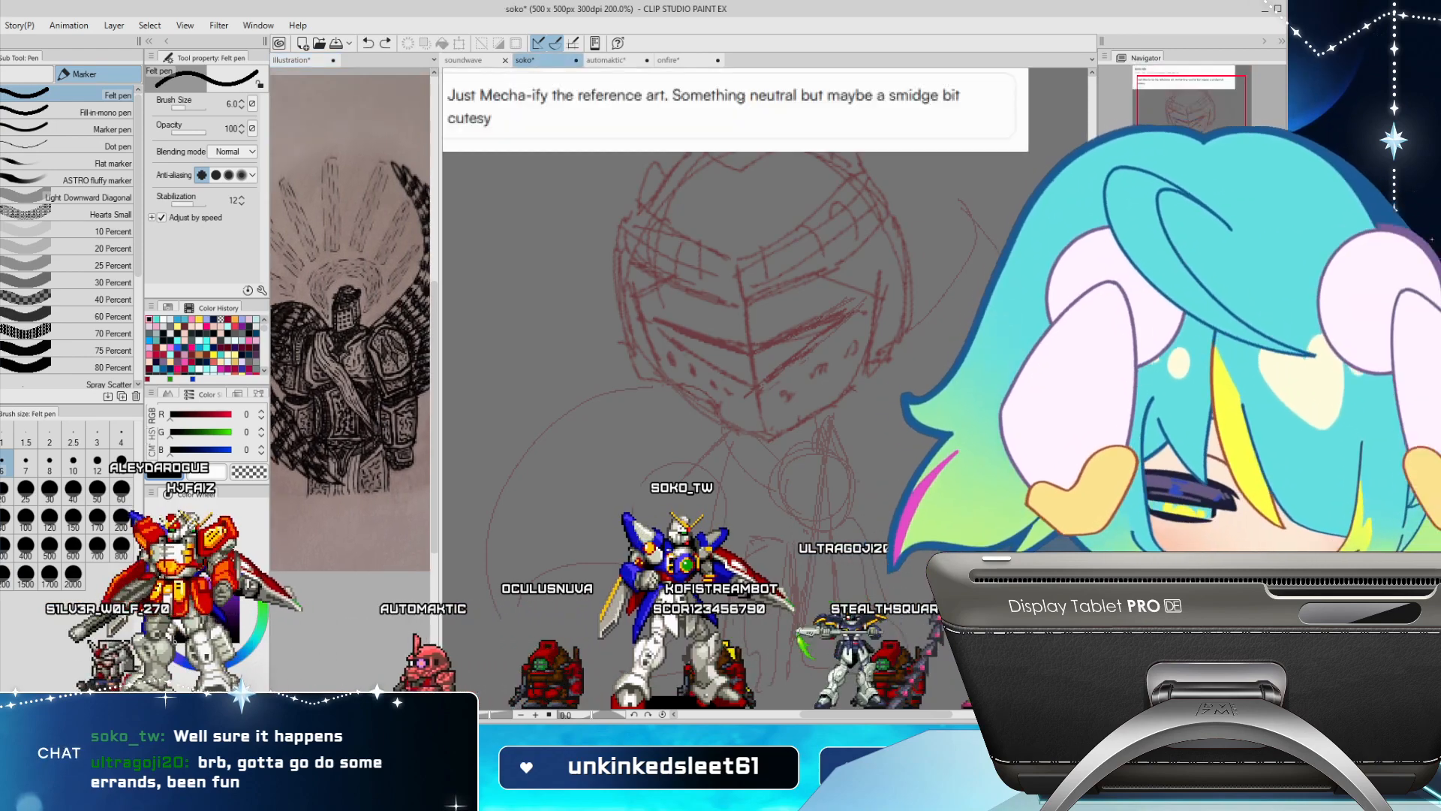
key(ctrl+z)
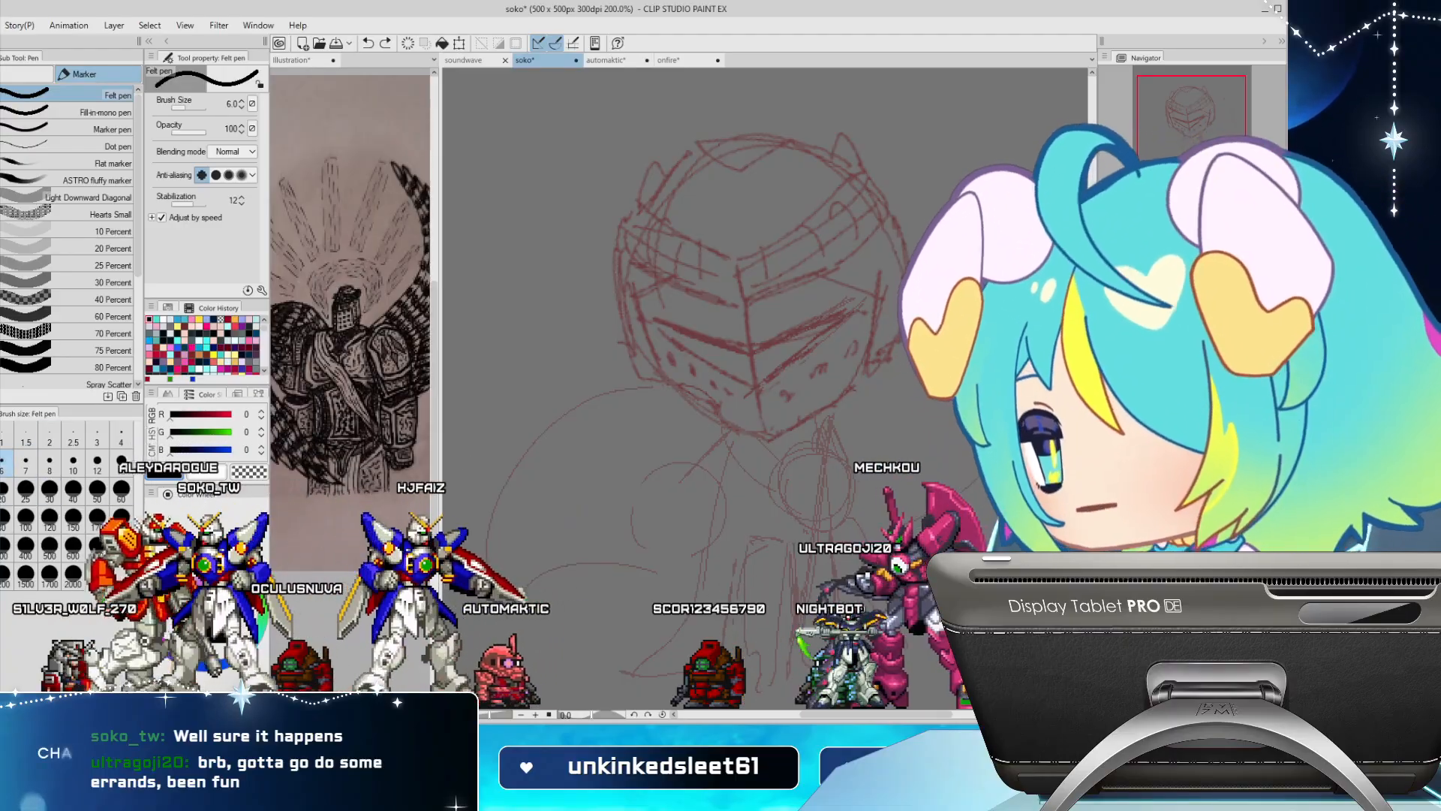
Set the Felt pen's brush size to 4 and try a curved stroke below the helmet, undoing it
click(121, 436)
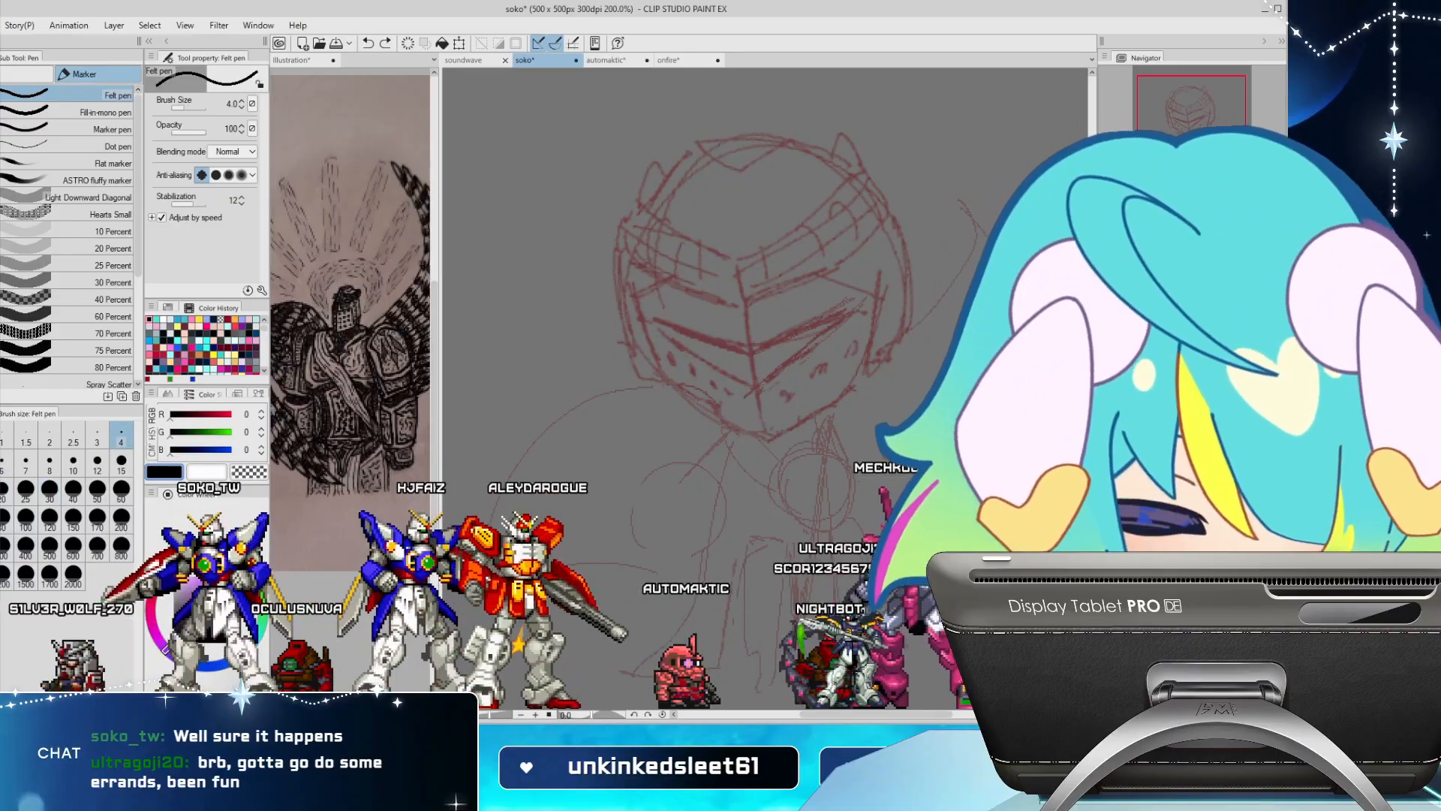
drag(861, 346, 840, 489)
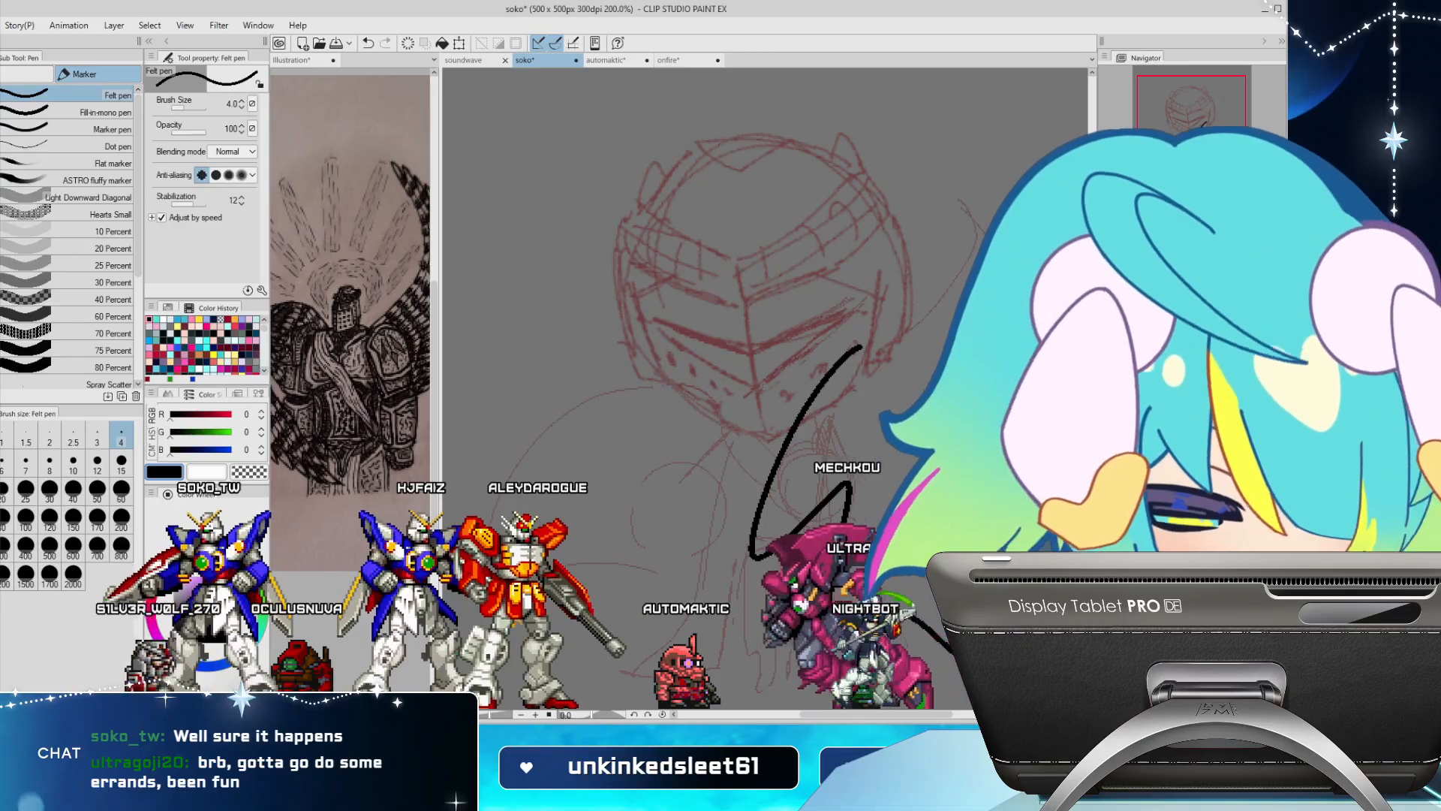
key(ctrl+z)
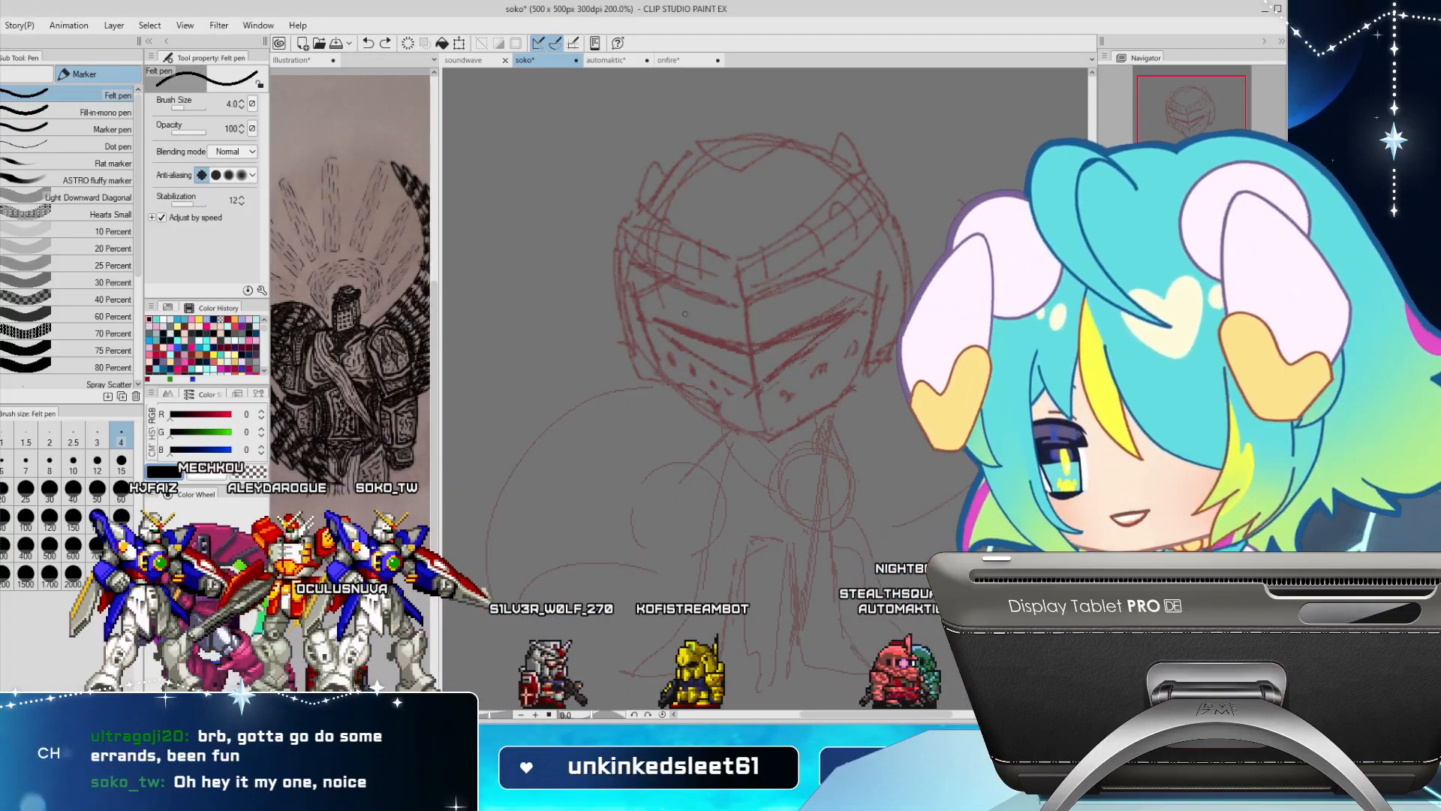
Ink the helmet's left edge and the lower jaw line down to the chin in black, redoing unsatisfactory strokes
drag(642, 317, 667, 377)
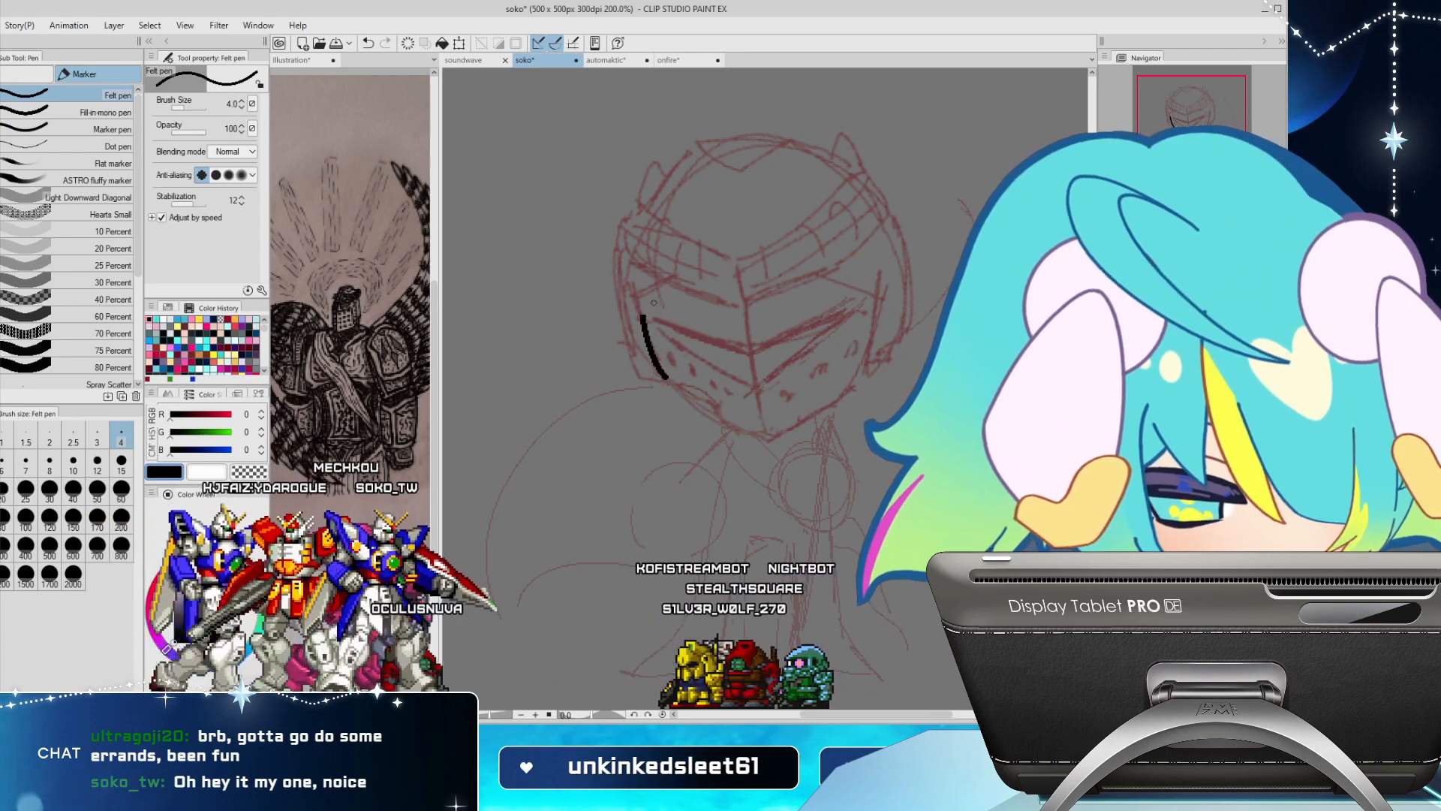
key(ctrl+z)
drag(620, 246, 651, 375)
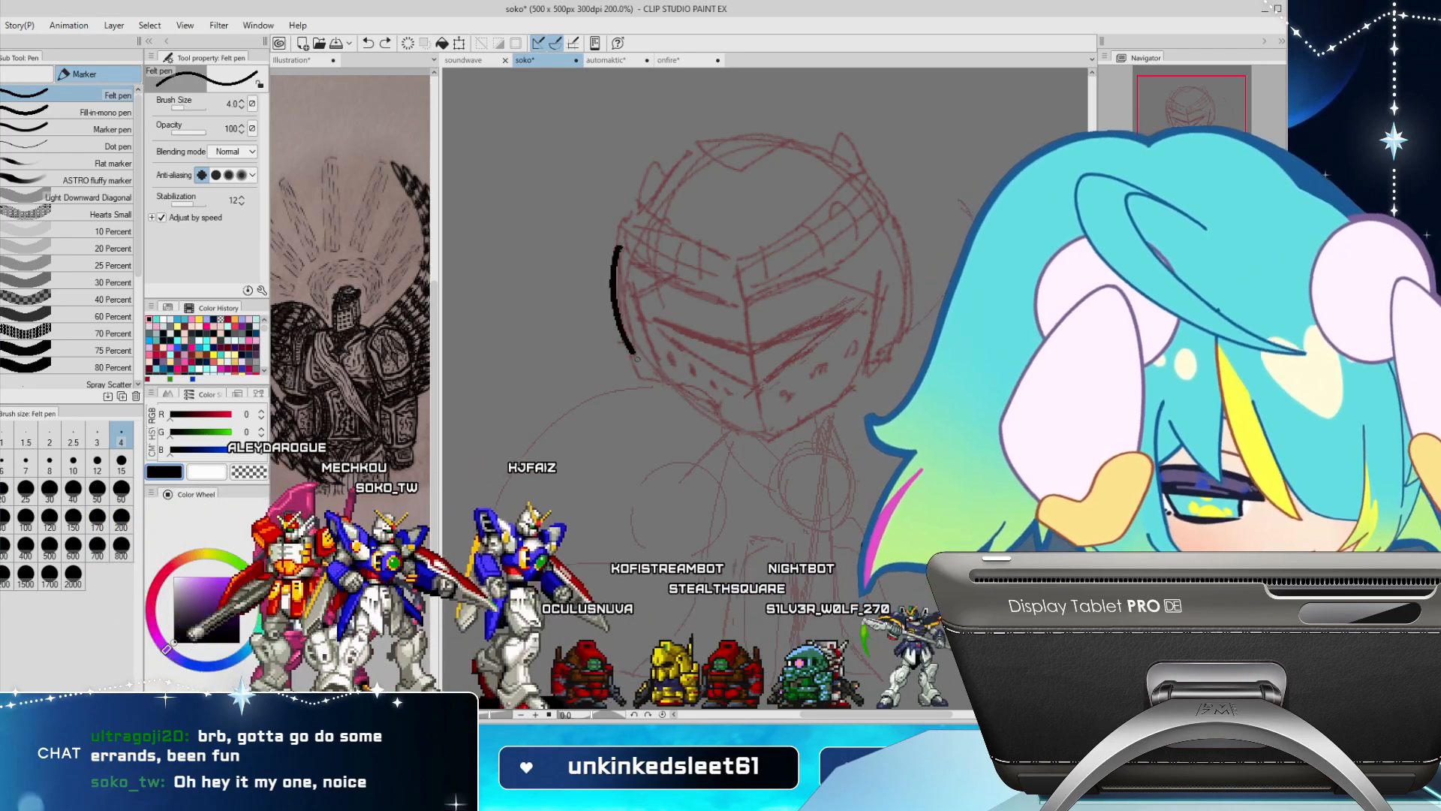
key(ctrl+z)
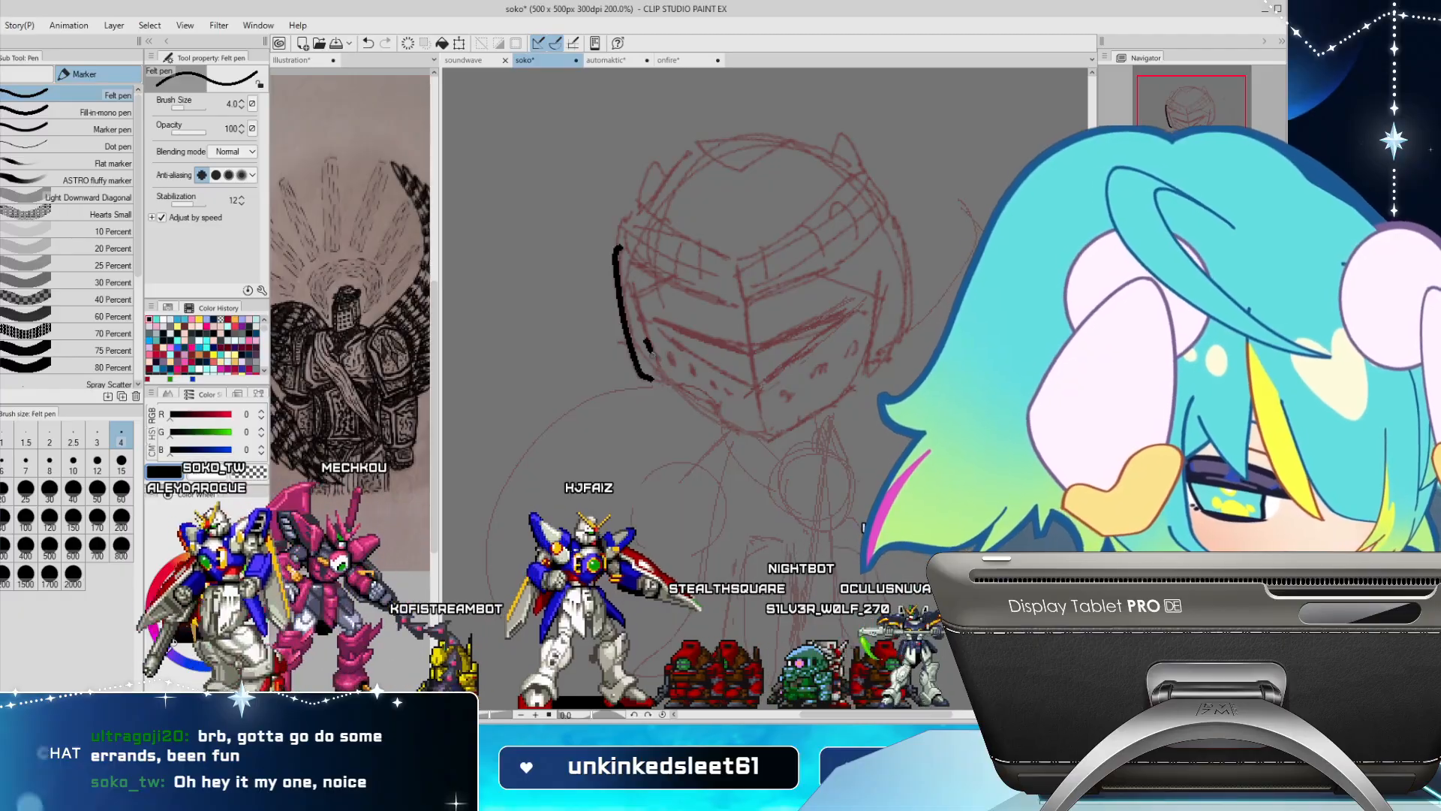
mouse_move(653, 356)
mouse_down()
mouse_move(684, 399)
mouse_move(764, 441)
mouse_up()
drag(652, 378, 666, 383)
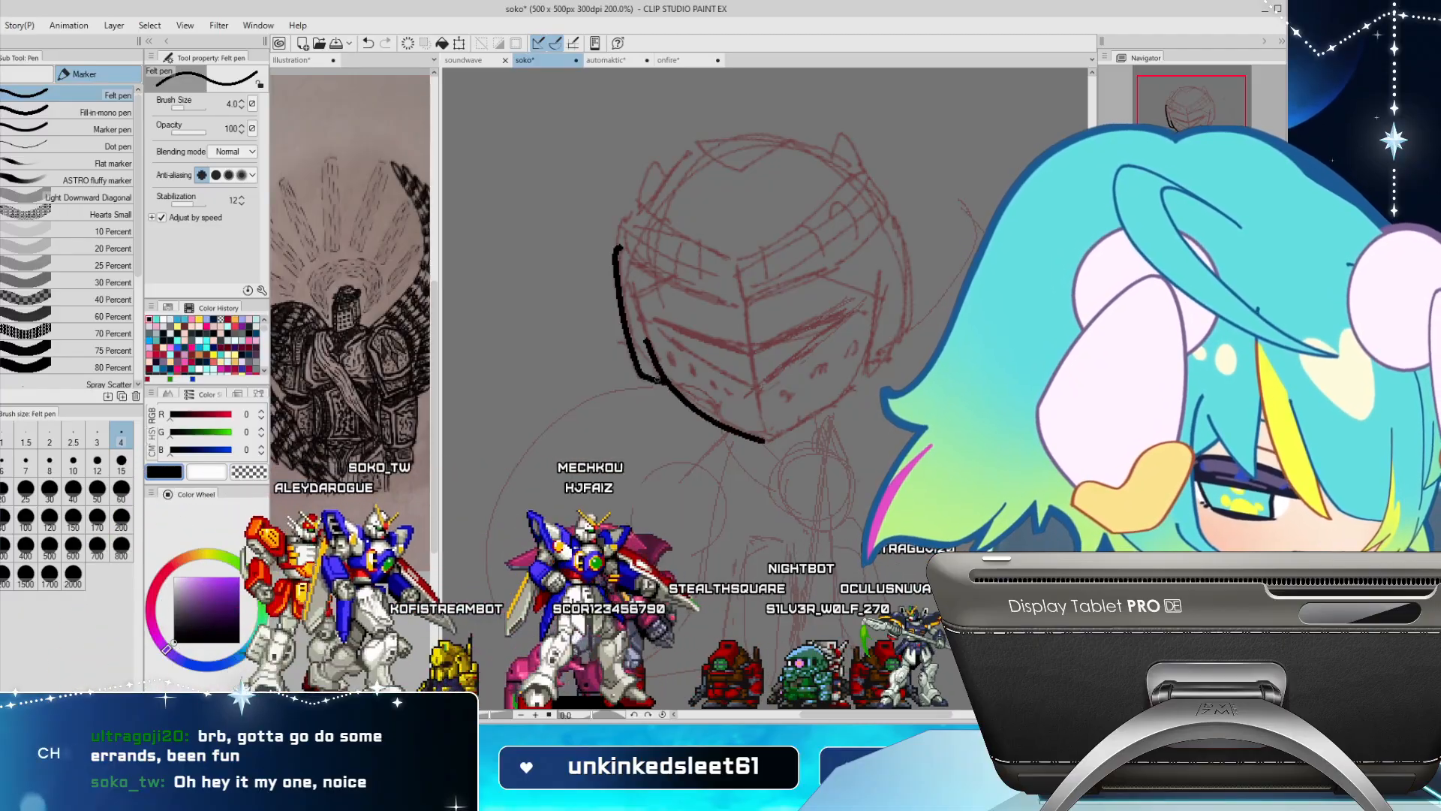
Ink the rest of the jaw line, the helmet's other side, both ear-like fins and the crown to close the helmet outline
drag(764, 441, 806, 420)
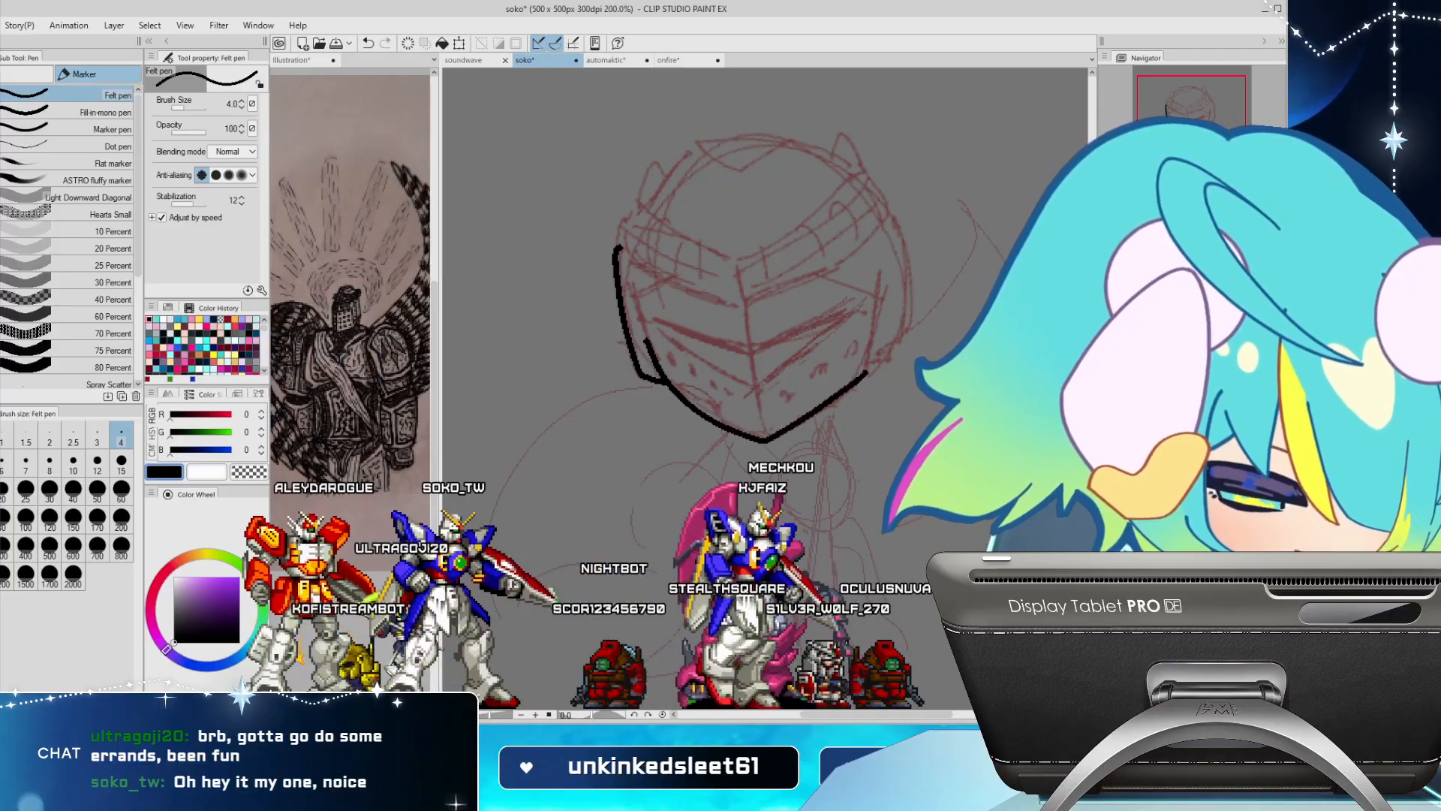
key(h)
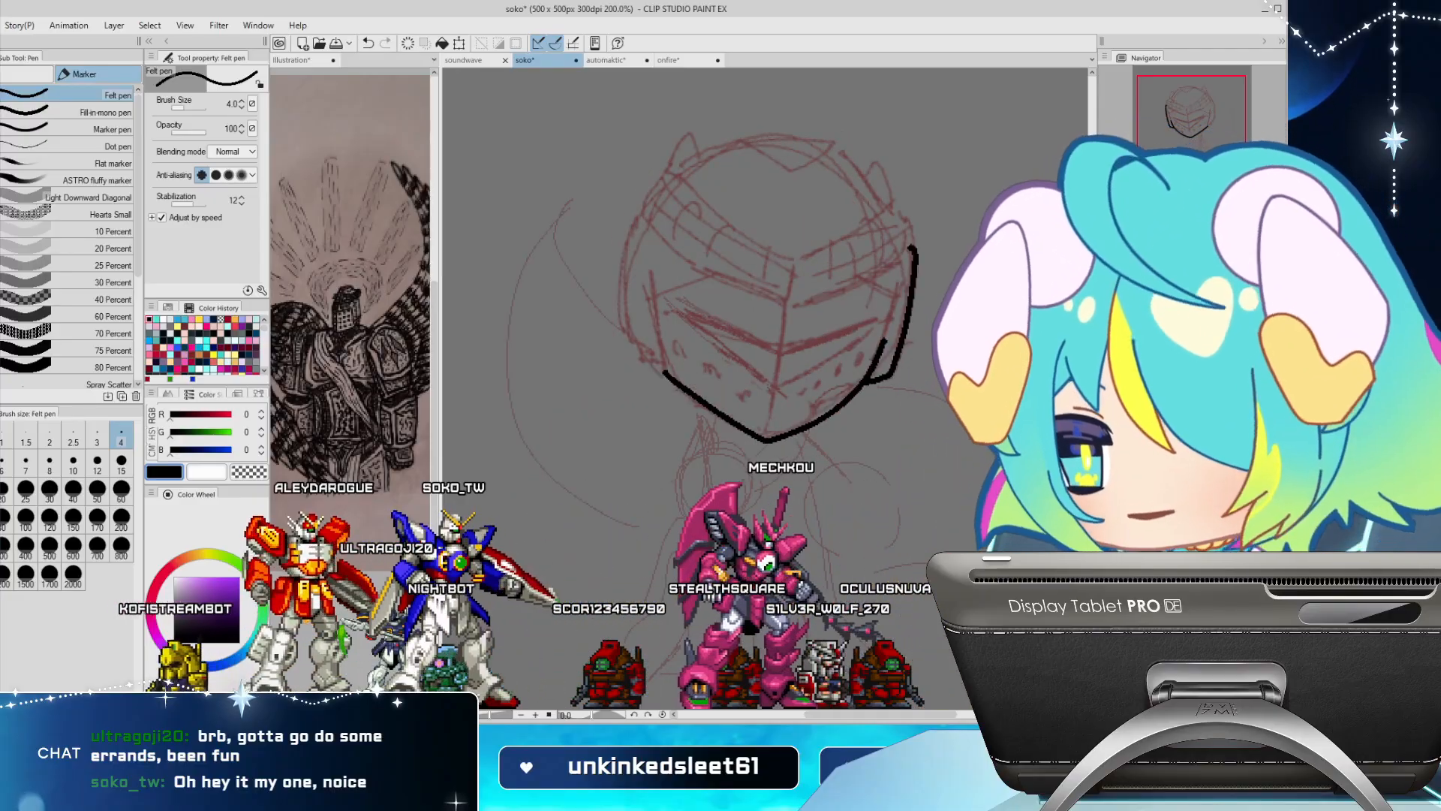
mouse_move(655, 313)
mouse_down()
mouse_move(636, 339)
mouse_move(626, 272)
mouse_move(643, 219)
mouse_up()
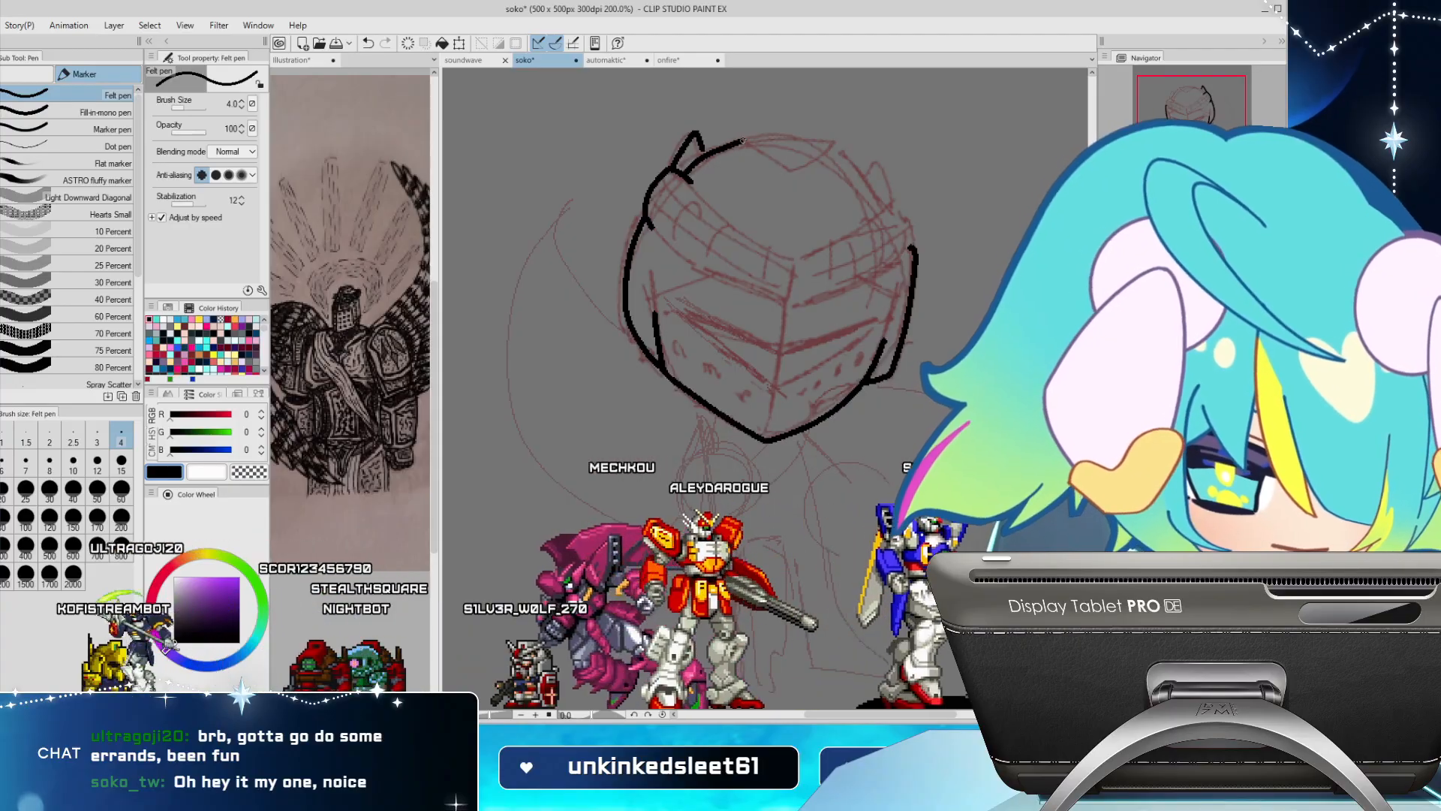
drag(745, 138, 829, 143)
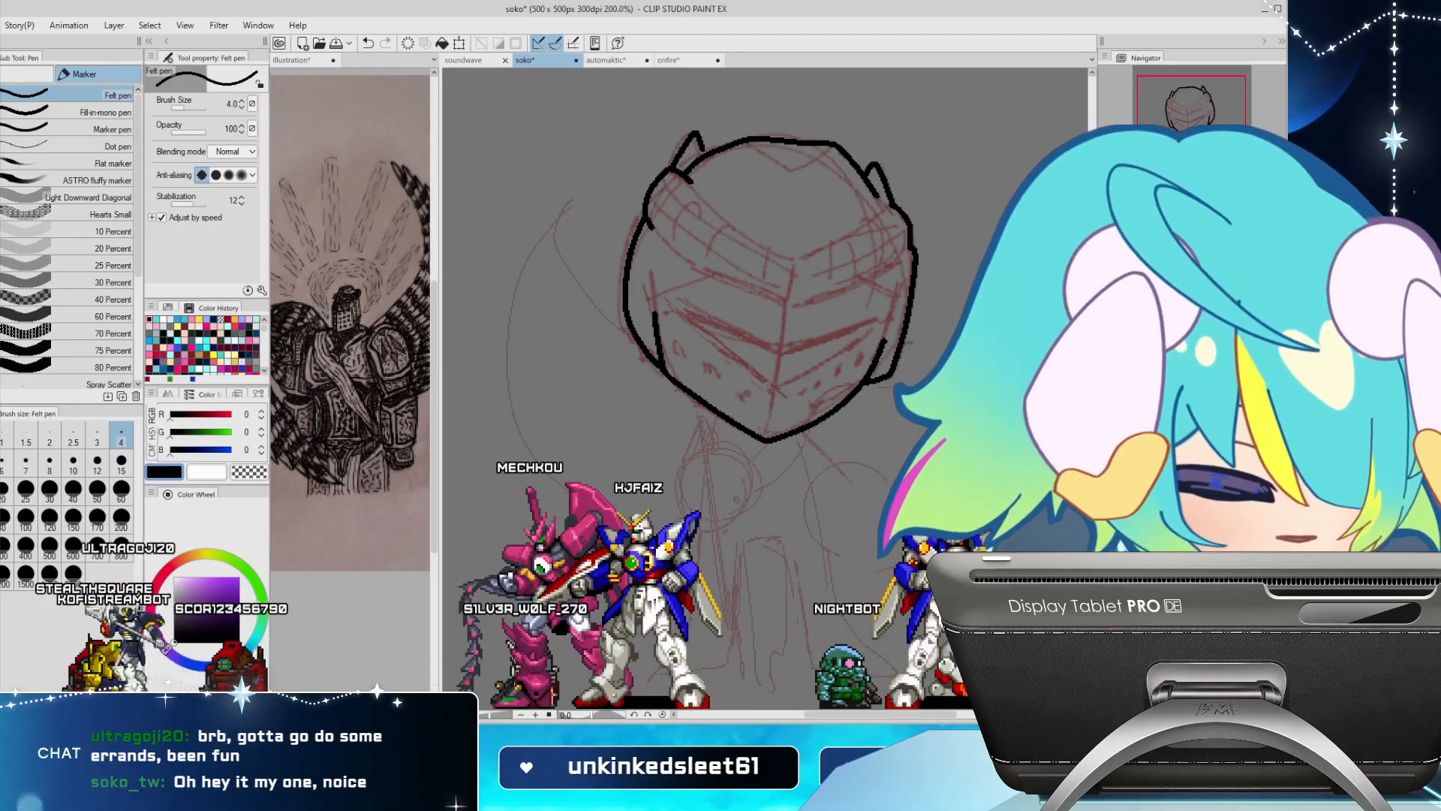
Ink a round black shoulder guard just below the helmet's jaw, undoing unsatisfactory strokes
mouse_move(663, 494)
mouse_down()
mouse_move(653, 511)
mouse_move(739, 517)
mouse_move(743, 489)
mouse_move(664, 516)
mouse_move(701, 437)
mouse_move(658, 511)
mouse_move(739, 467)
mouse_move(656, 513)
mouse_up()
key(ctrl+z)
key(ctrl+z)
key(ctrl+z)
key(ctrl+z)
key(ctrl+z)
key(h)
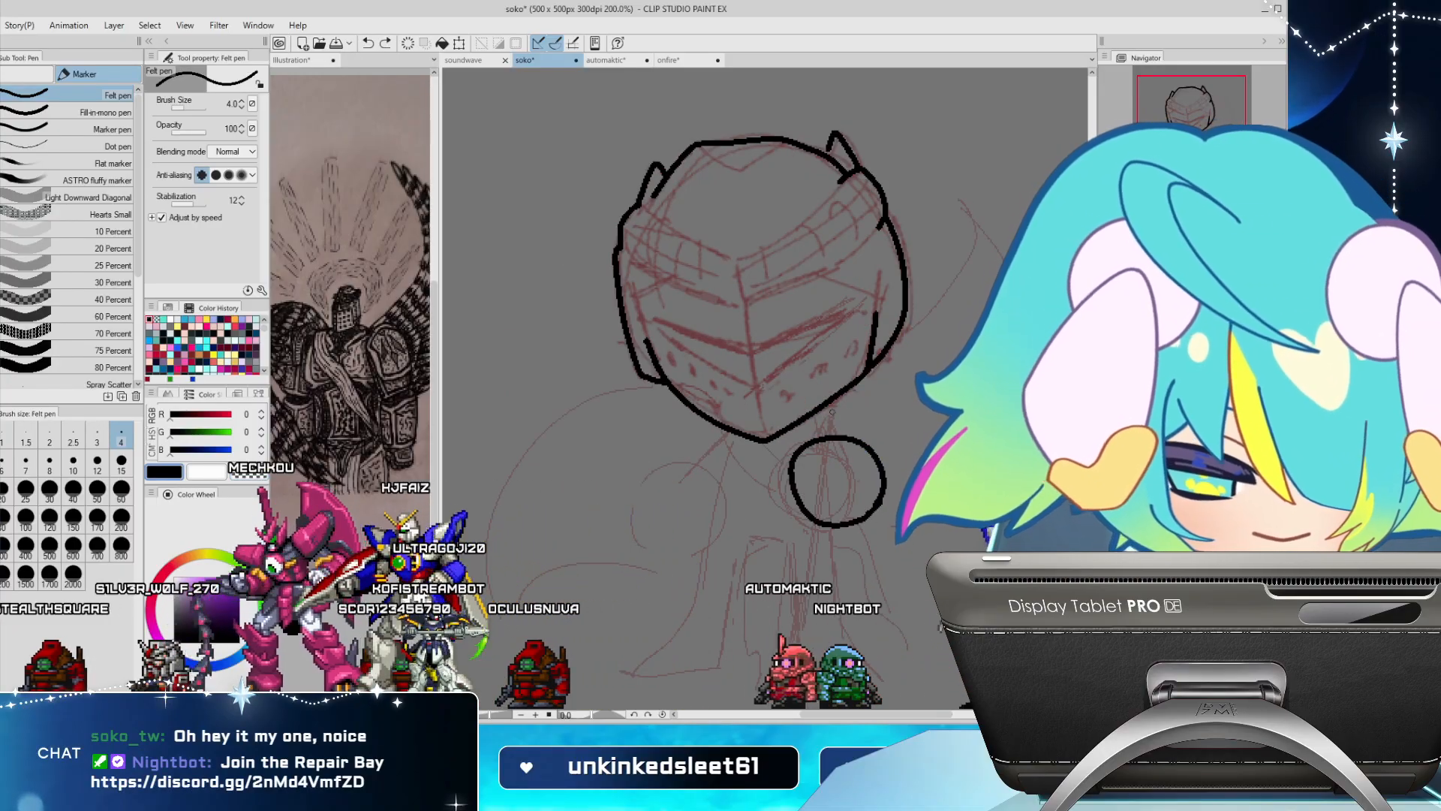
Ink the short neck-to-shoulder line, the torso's sides and both legs down to their pointed feet, checking the mirrored view
drag(822, 409, 857, 441)
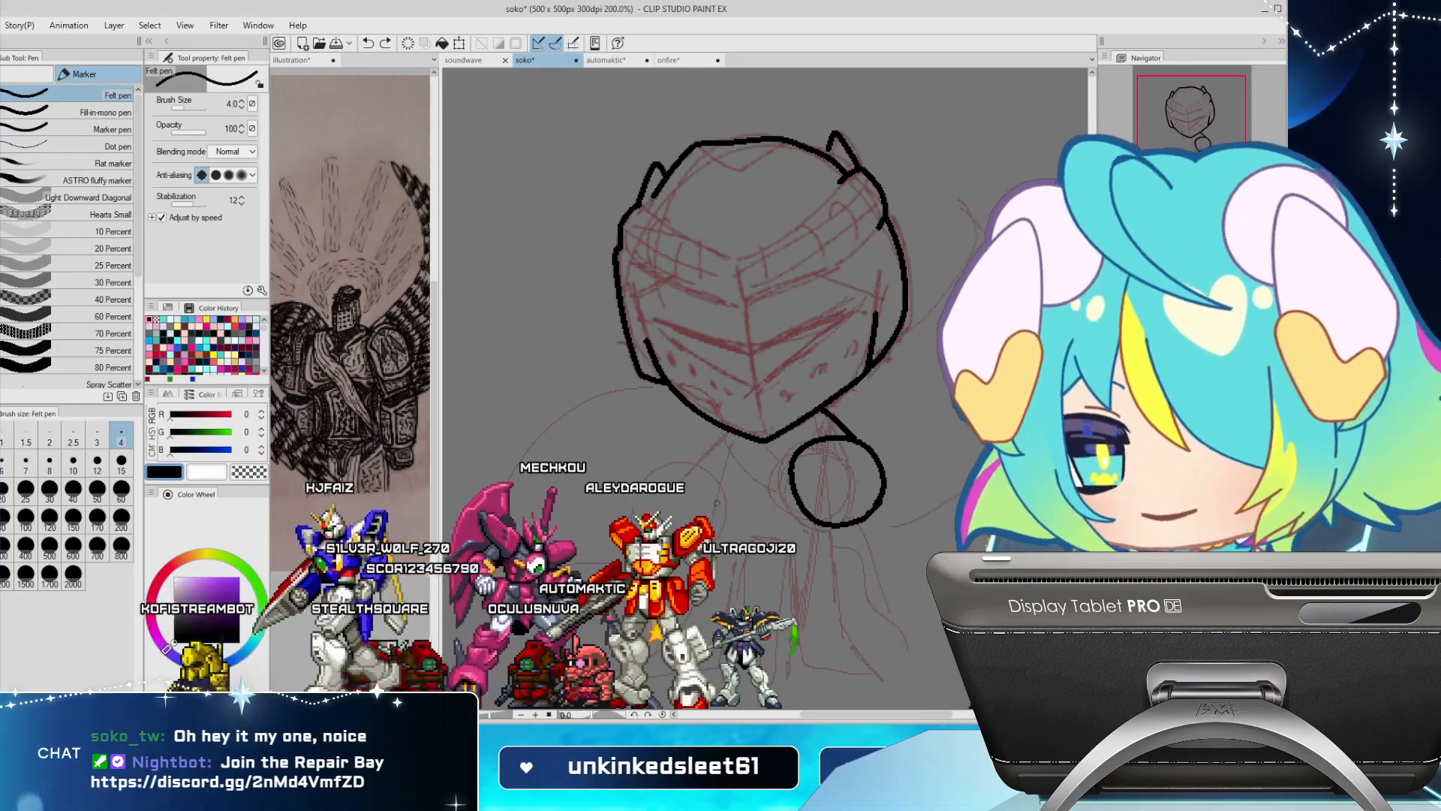
key(h)
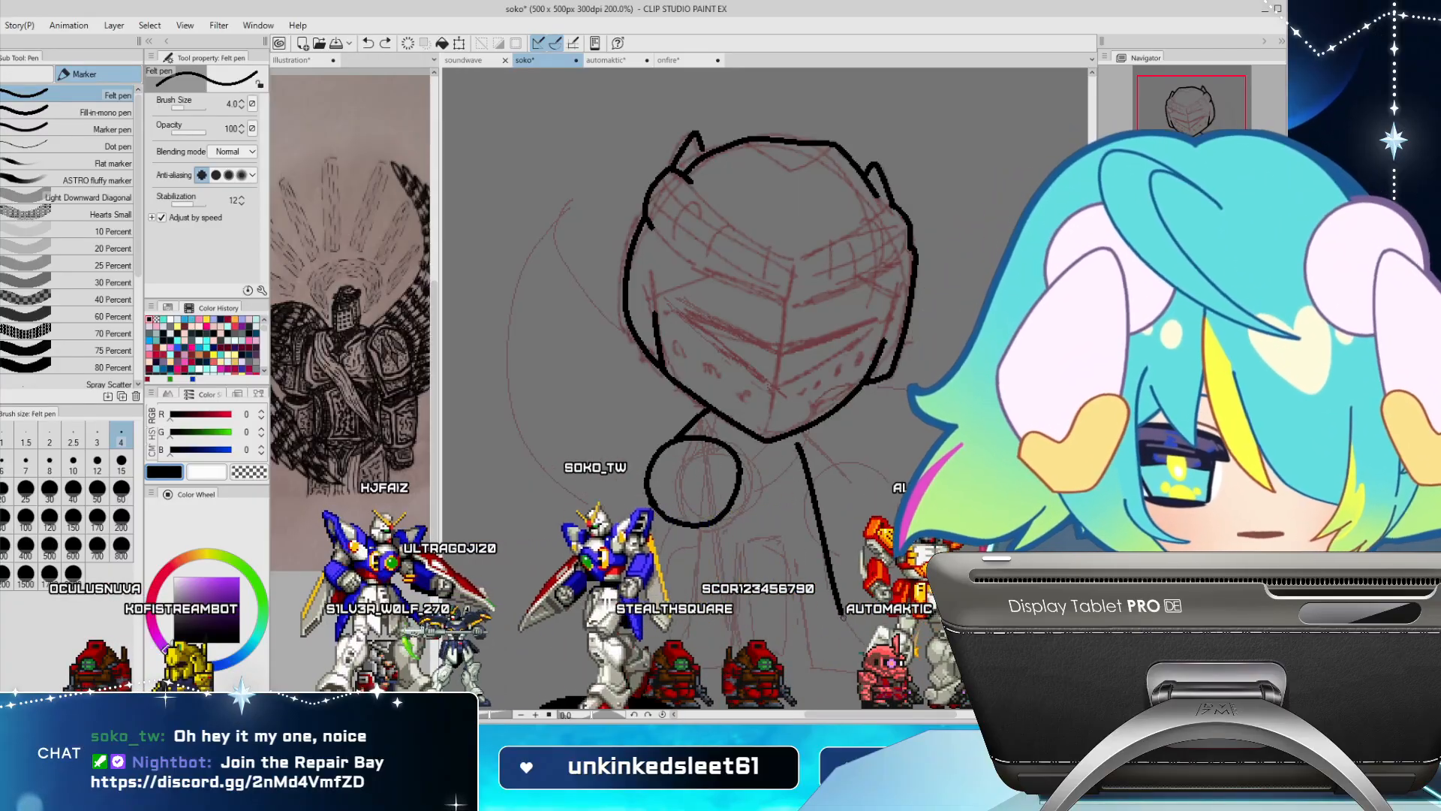
mouse_move(865, 645)
mouse_down()
mouse_move(798, 606)
mouse_move(819, 664)
mouse_up()
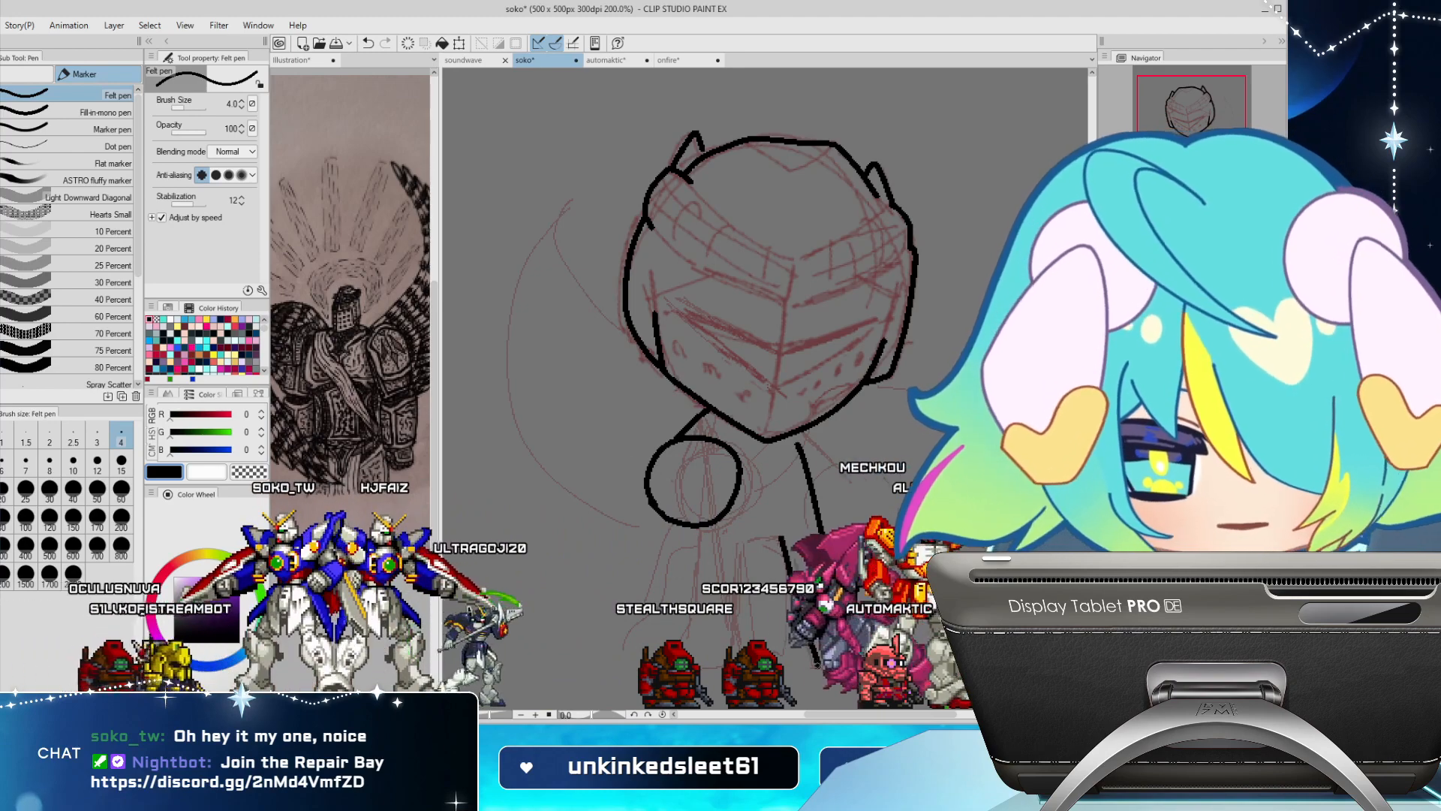
key(h)
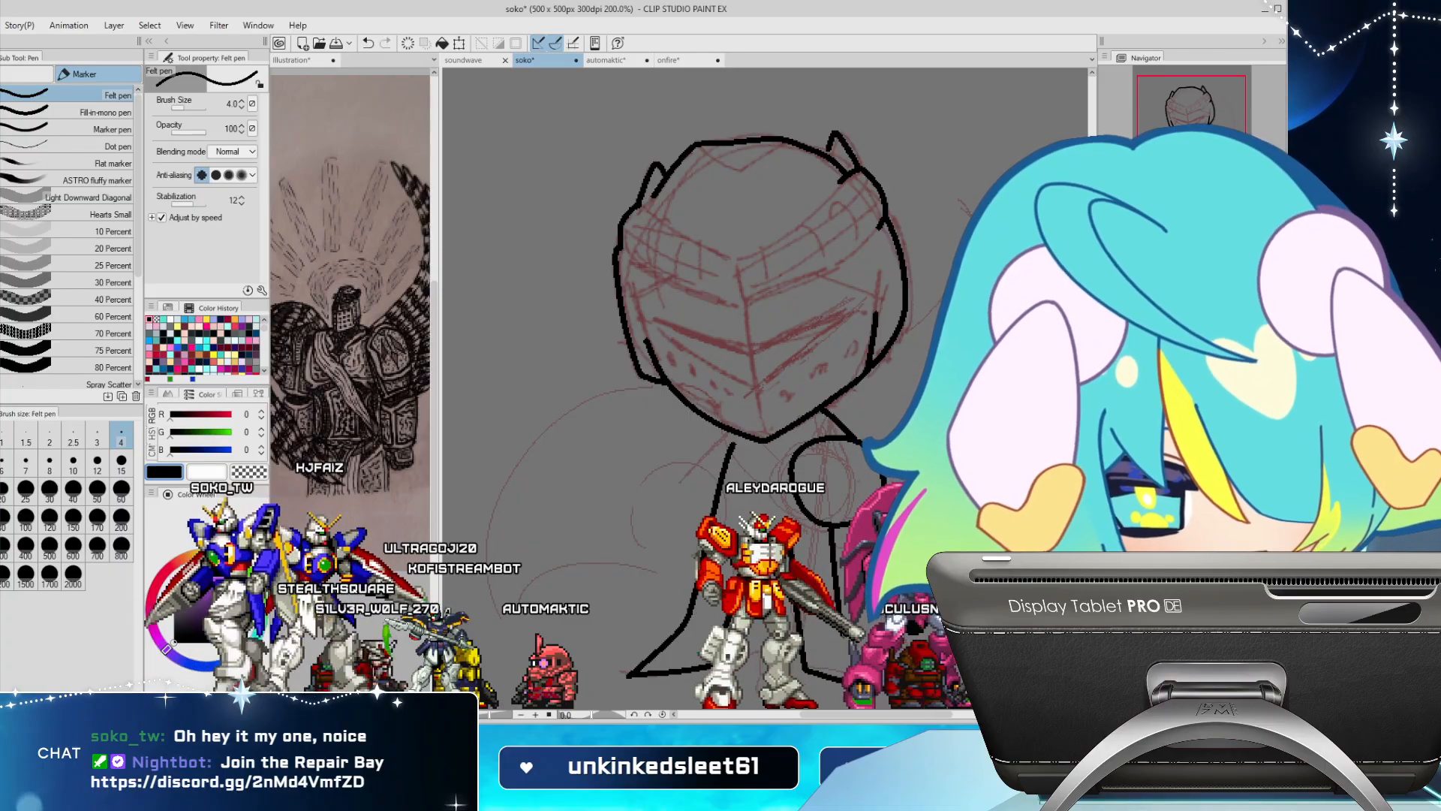
key(c)
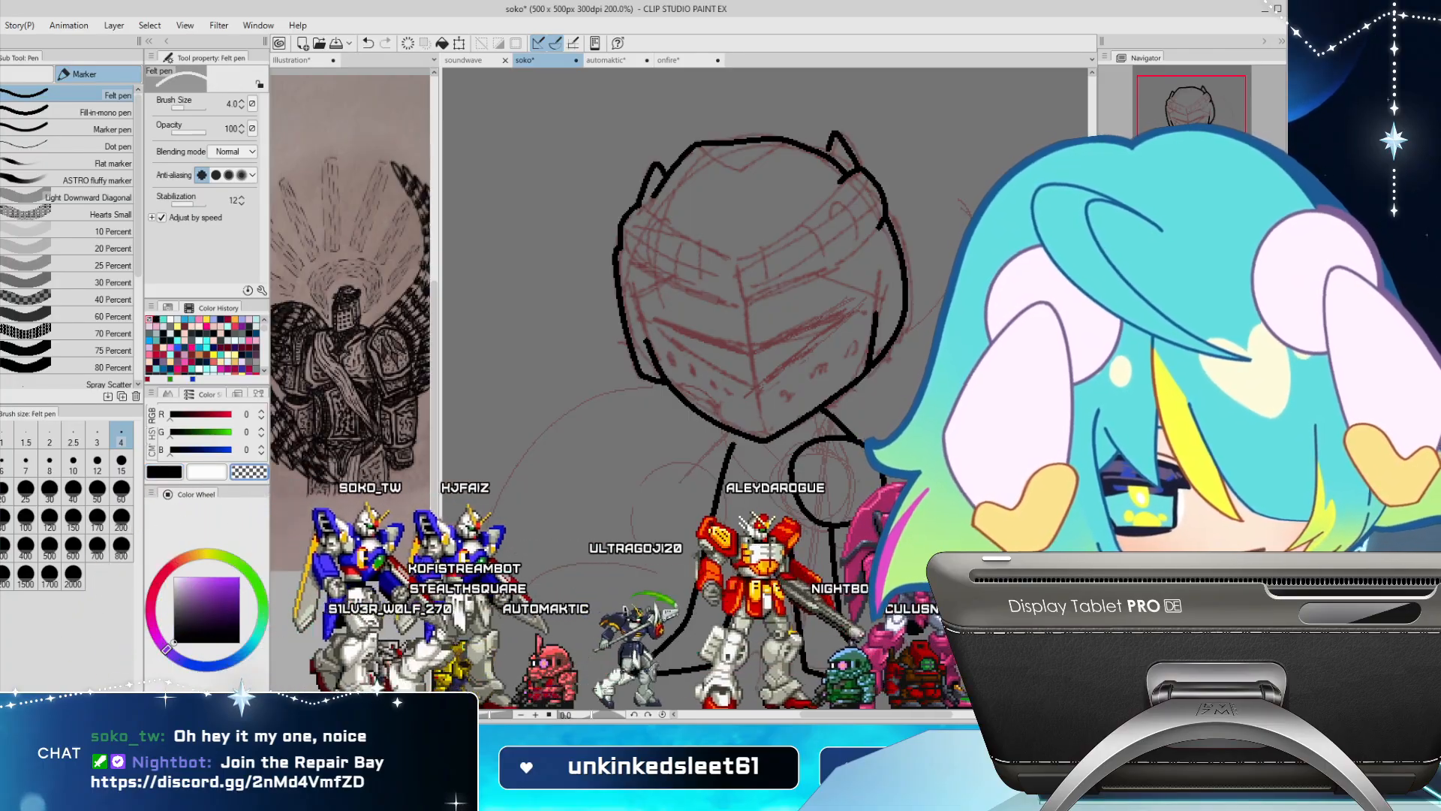
key(c)
key(h)
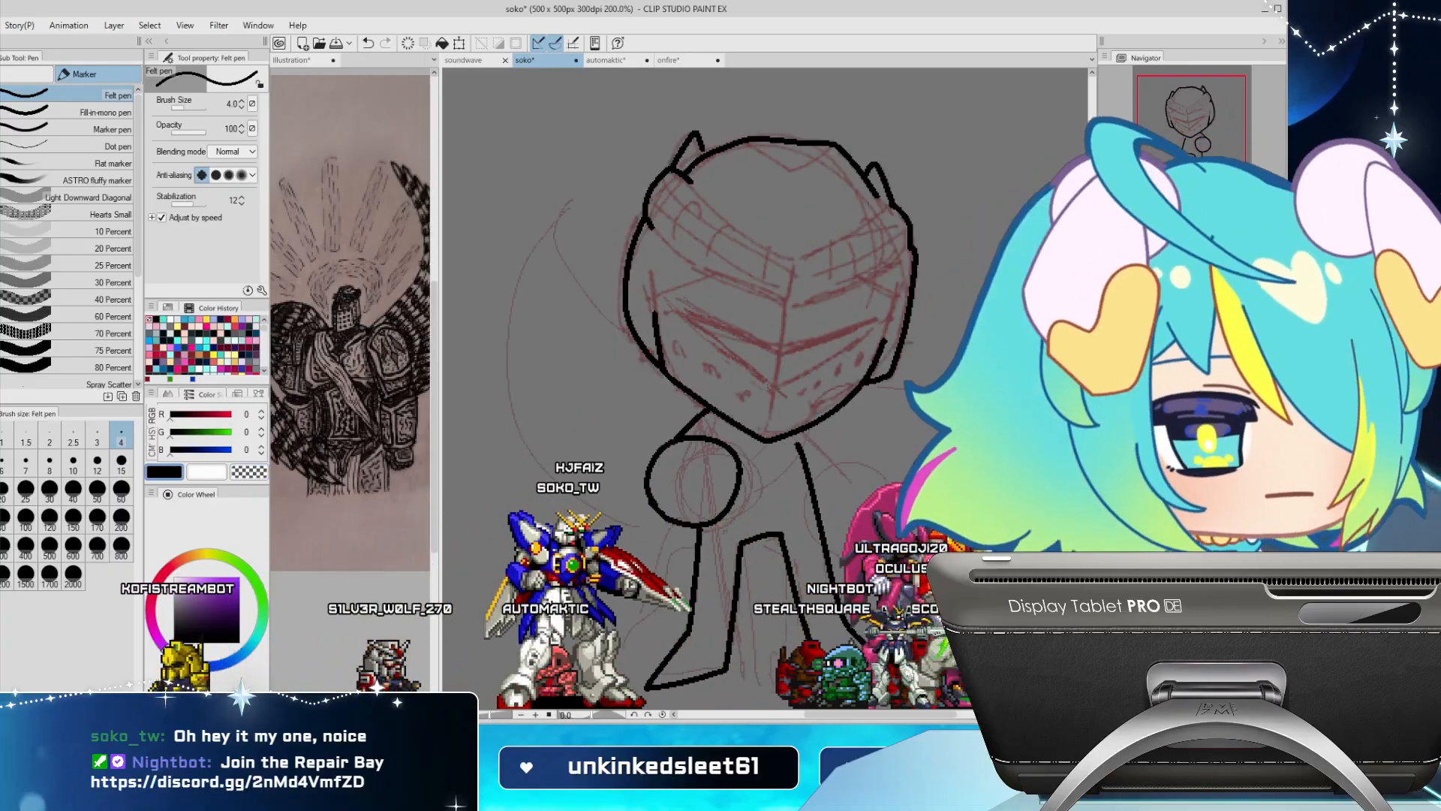
key(h)
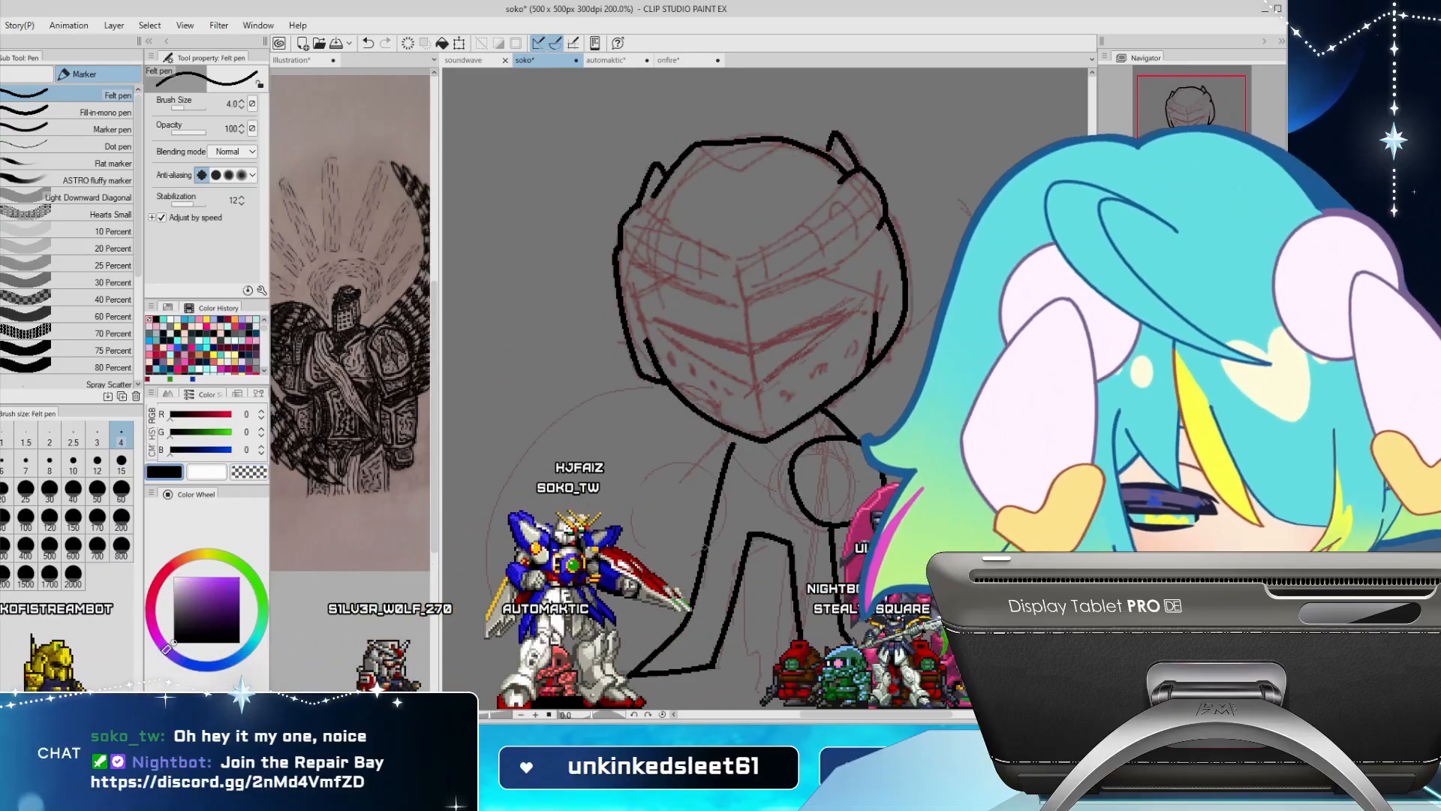
Redo the second shoulder guard with Stabilization at 22, inking its rounded outline and the line linking it to the neck
drag(685, 557, 687, 456)
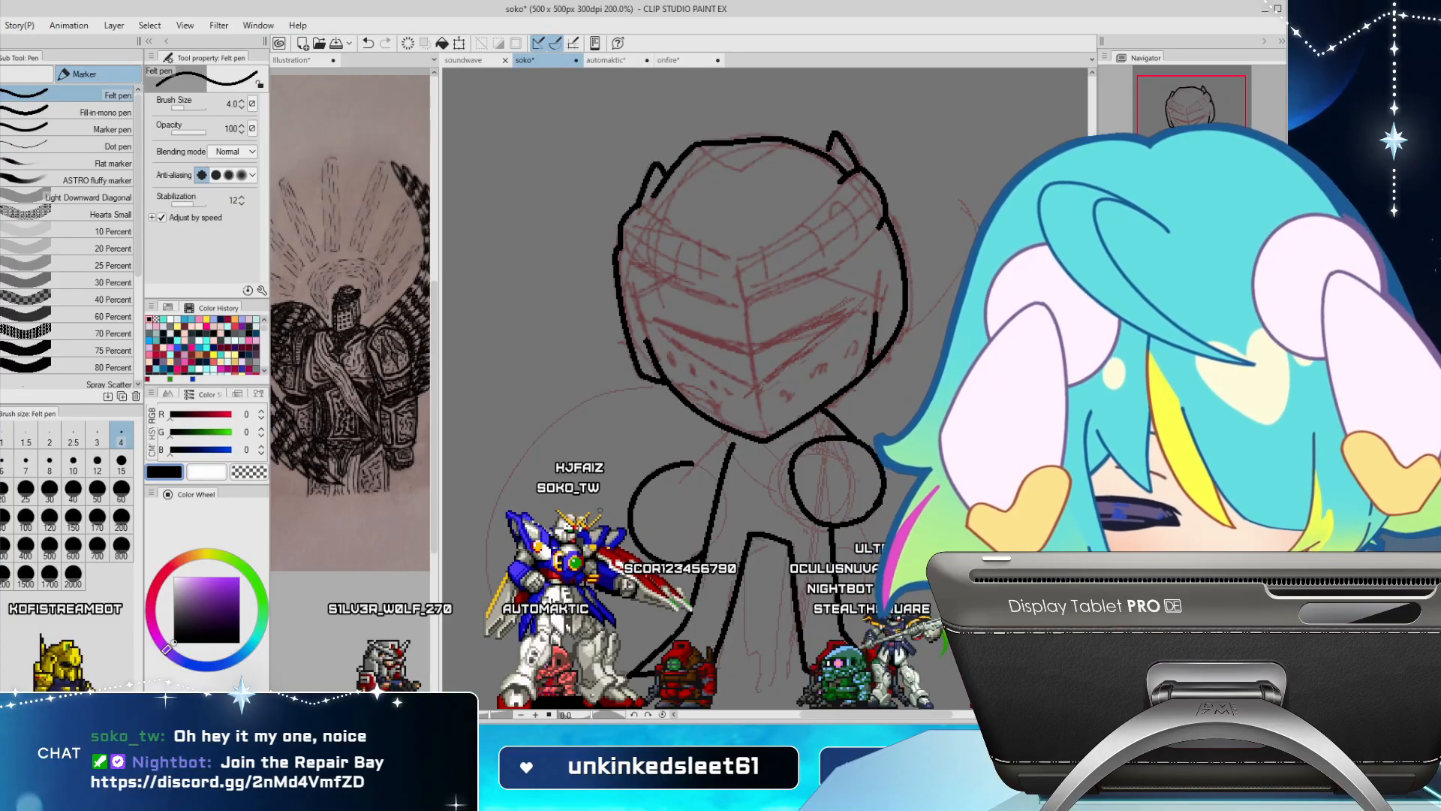
key(ctrl+z)
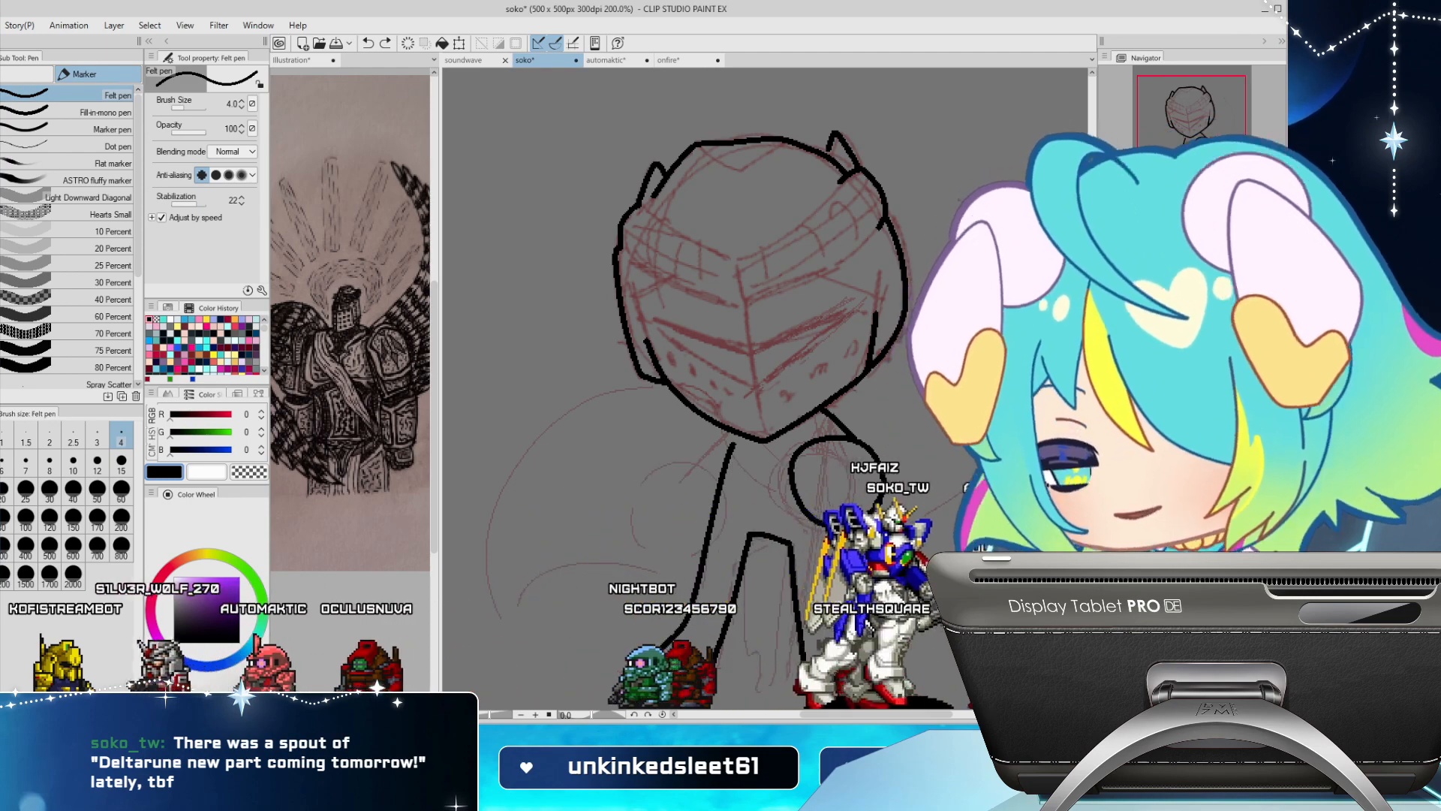
drag(685, 458, 679, 553)
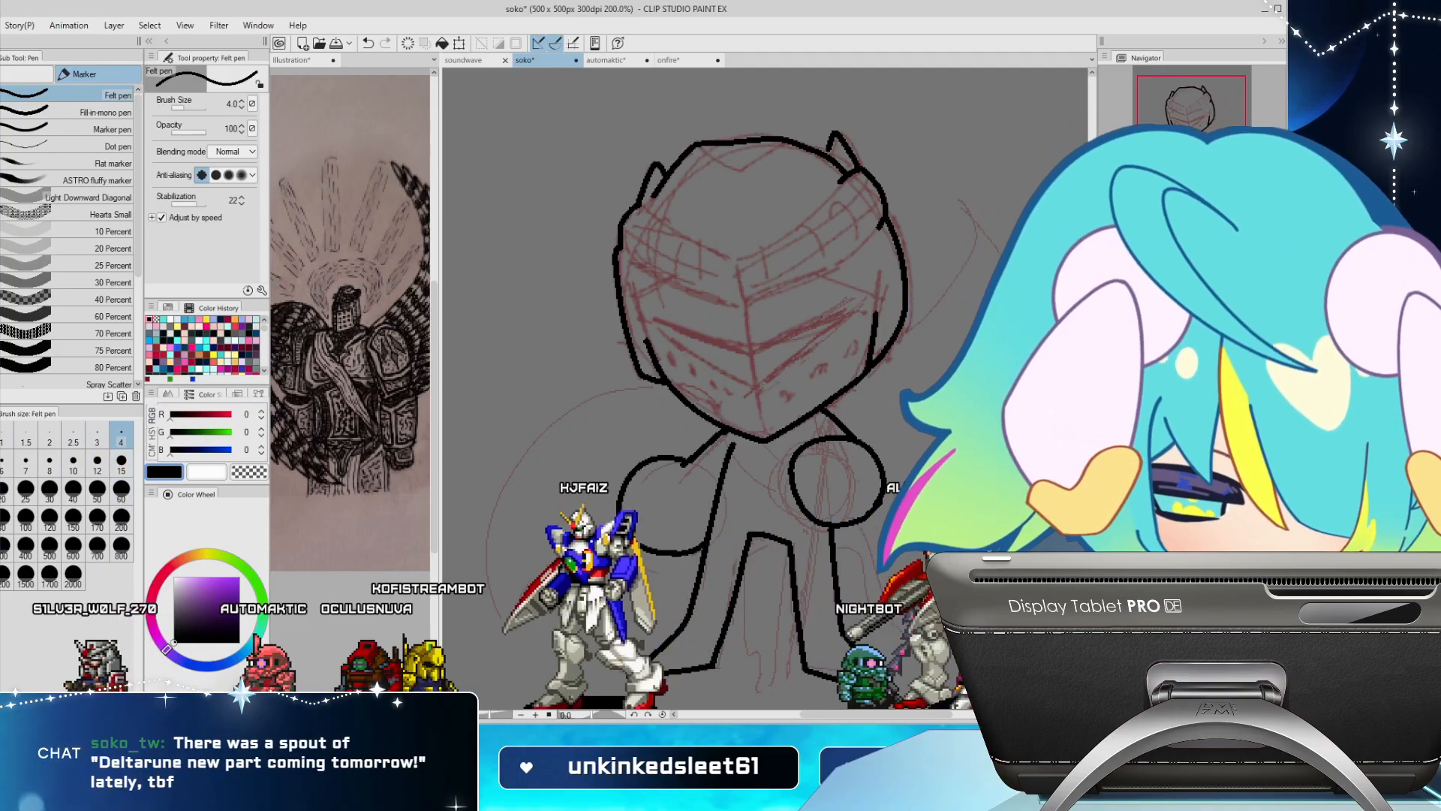
Erase the slanted lower part of the helmet's side edge and ink a squared-off side guard in its place
key(h)
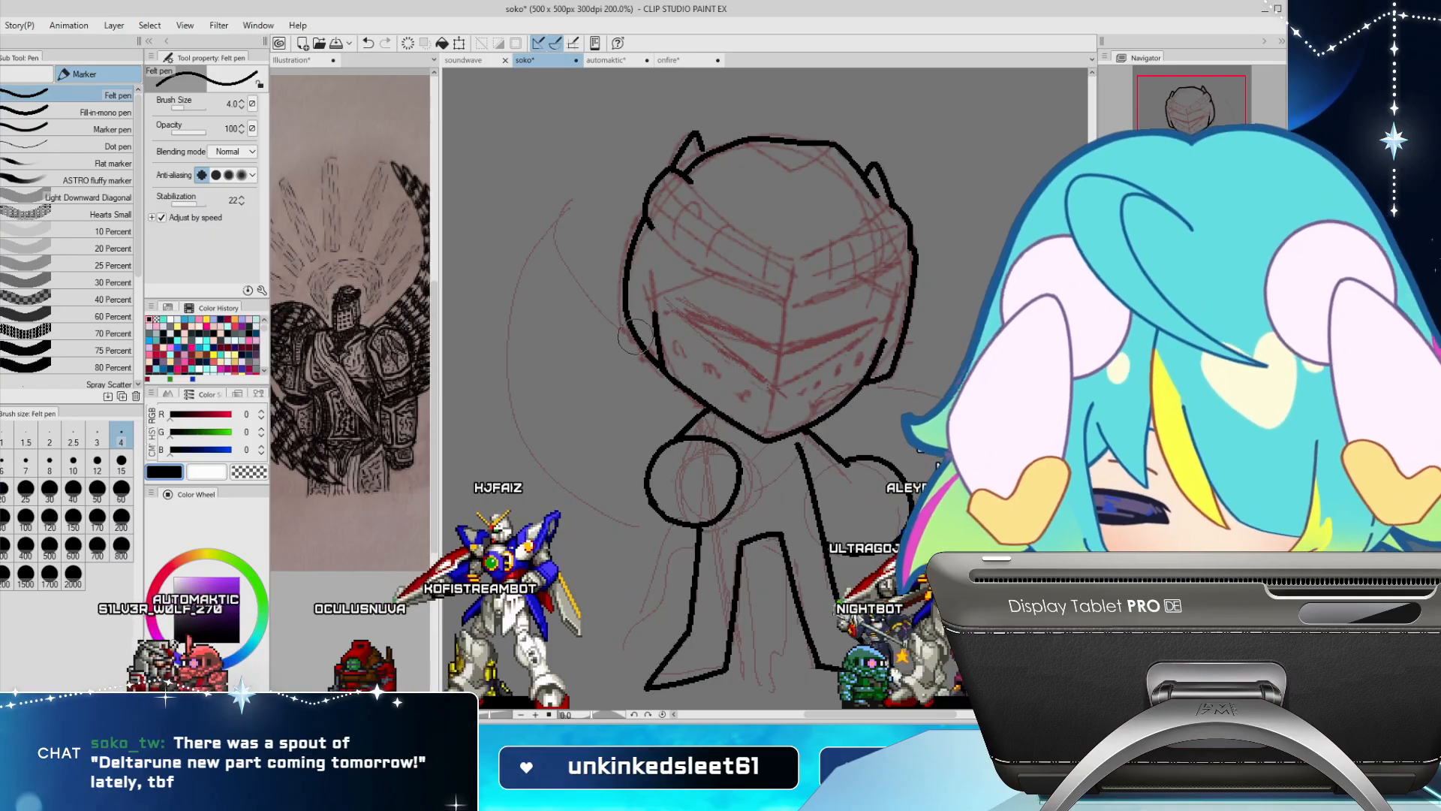
key(c)
key(c)
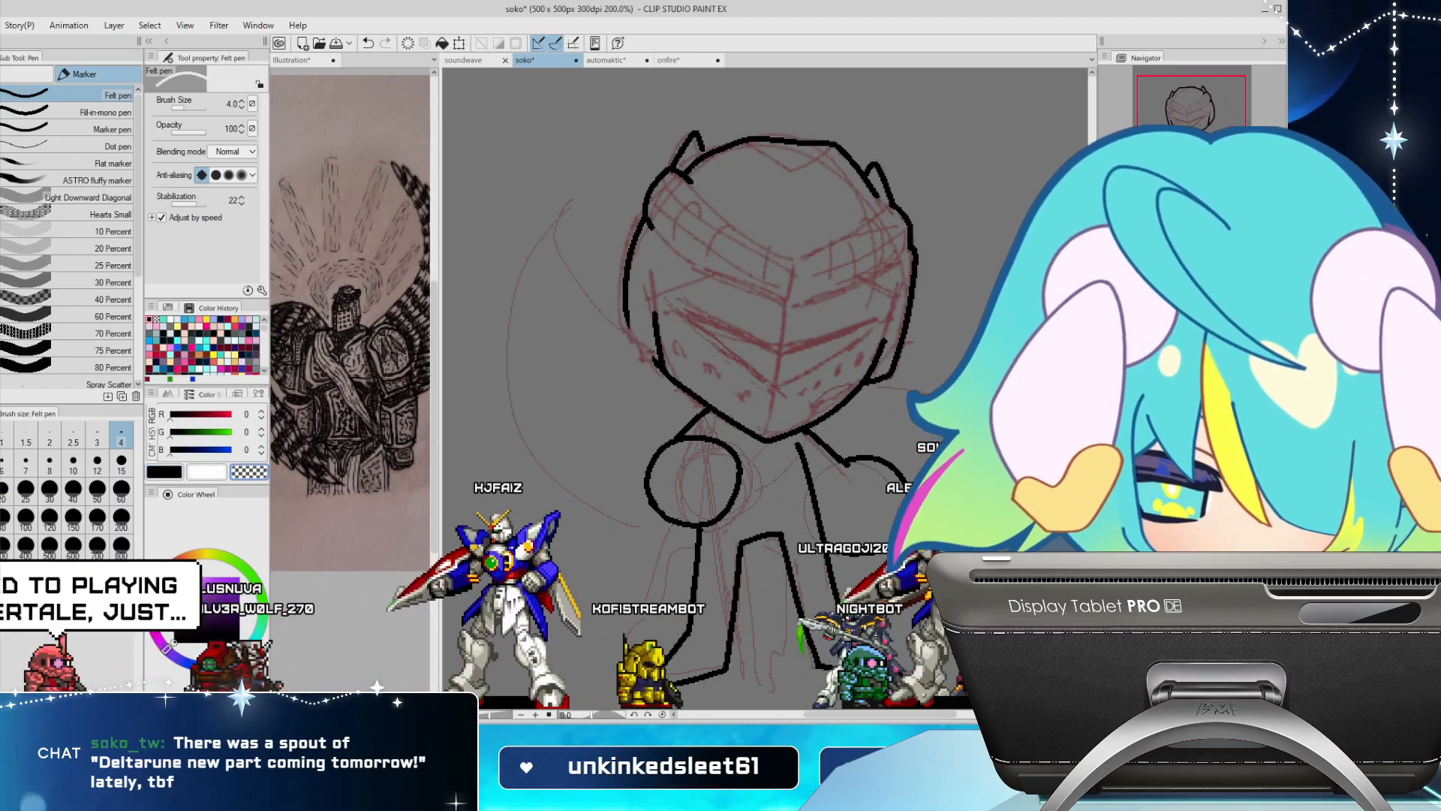
drag(630, 344, 661, 366)
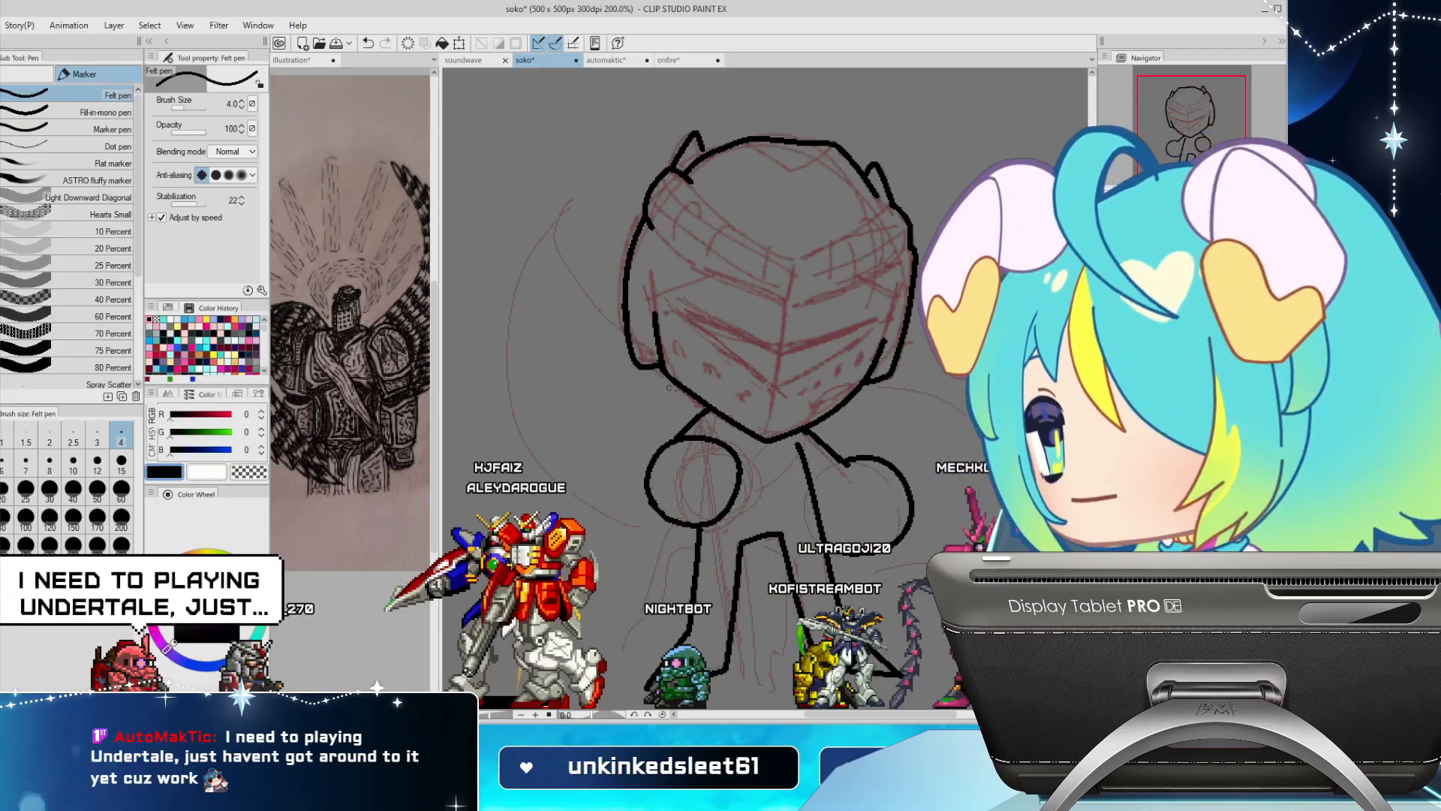
key(c)
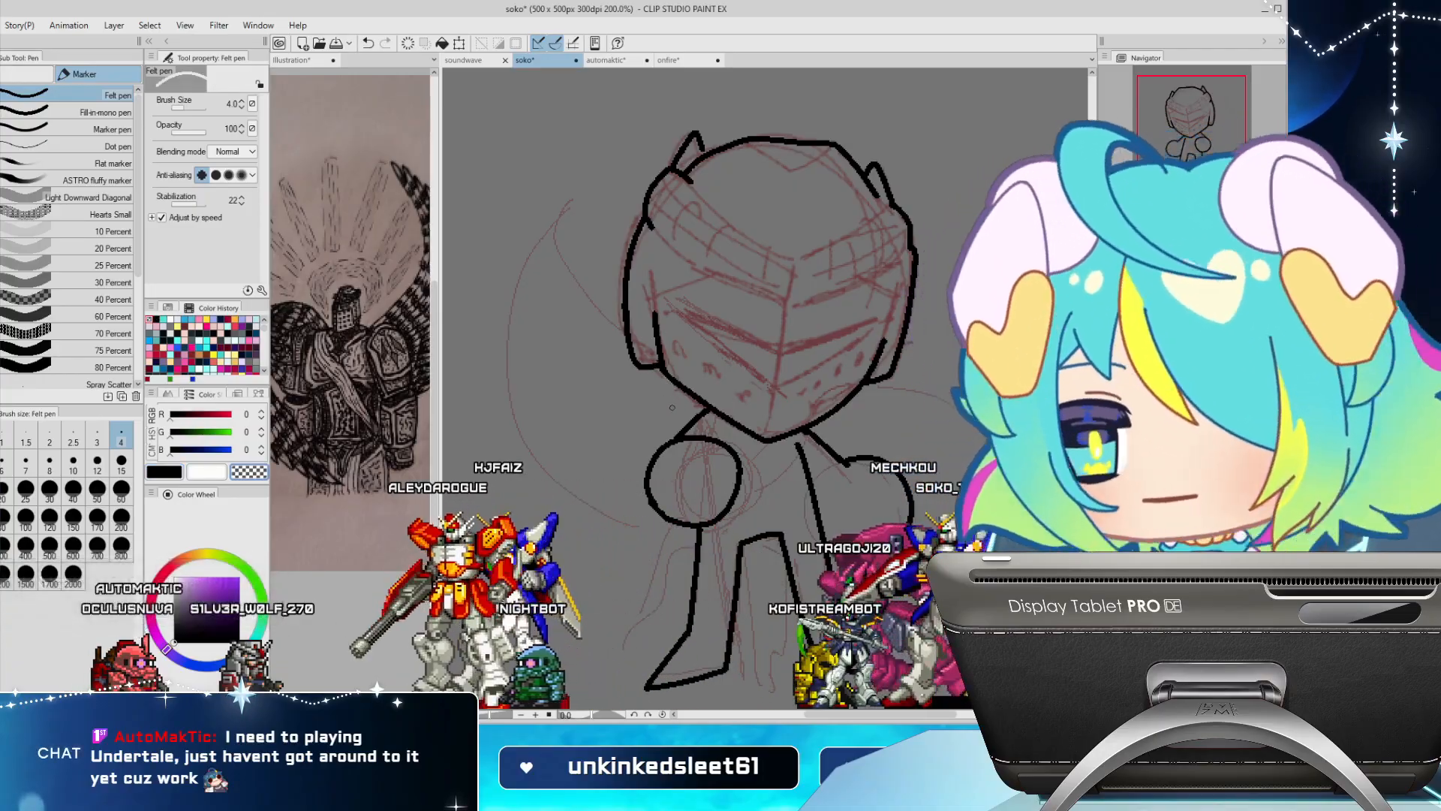
key(c)
key(h)
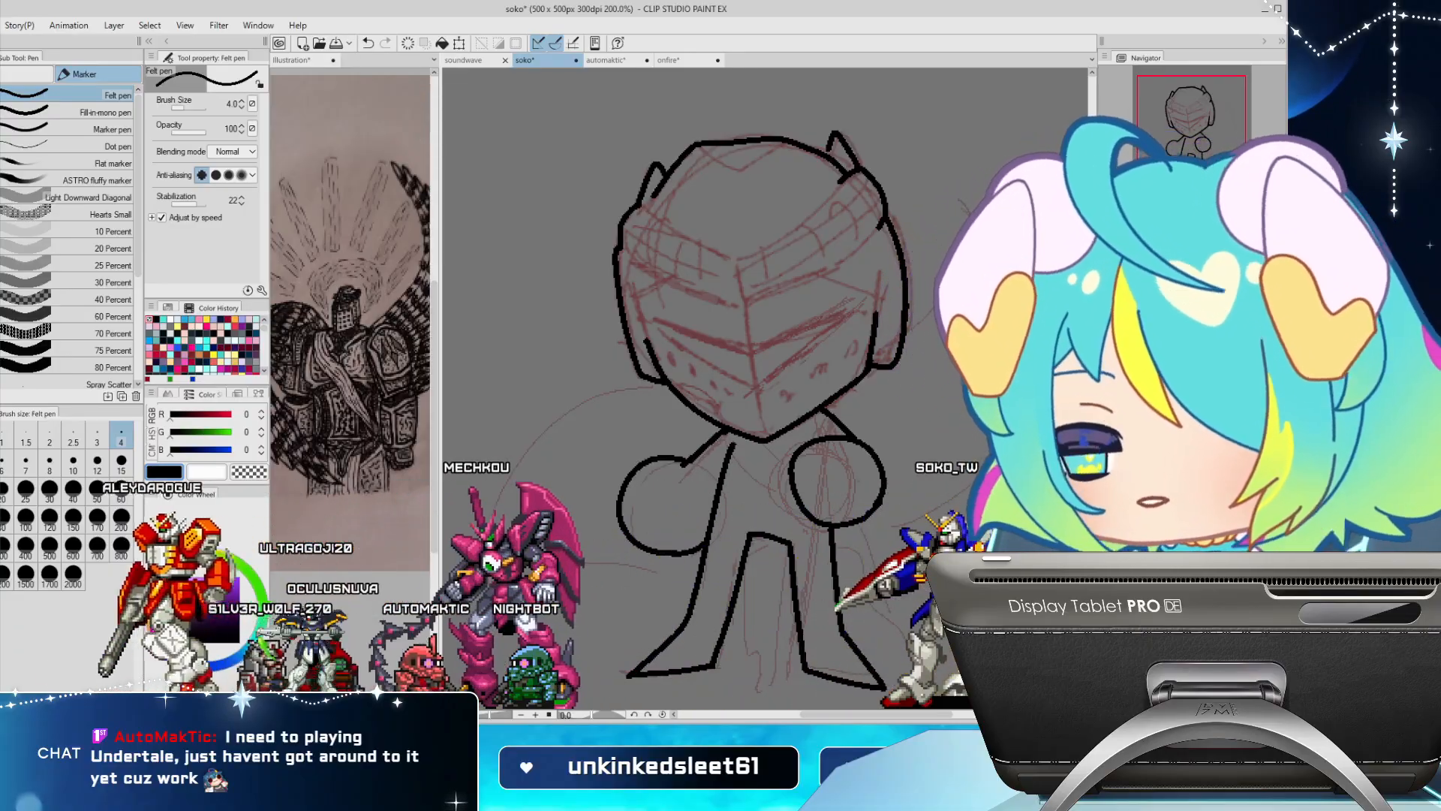
key(c)
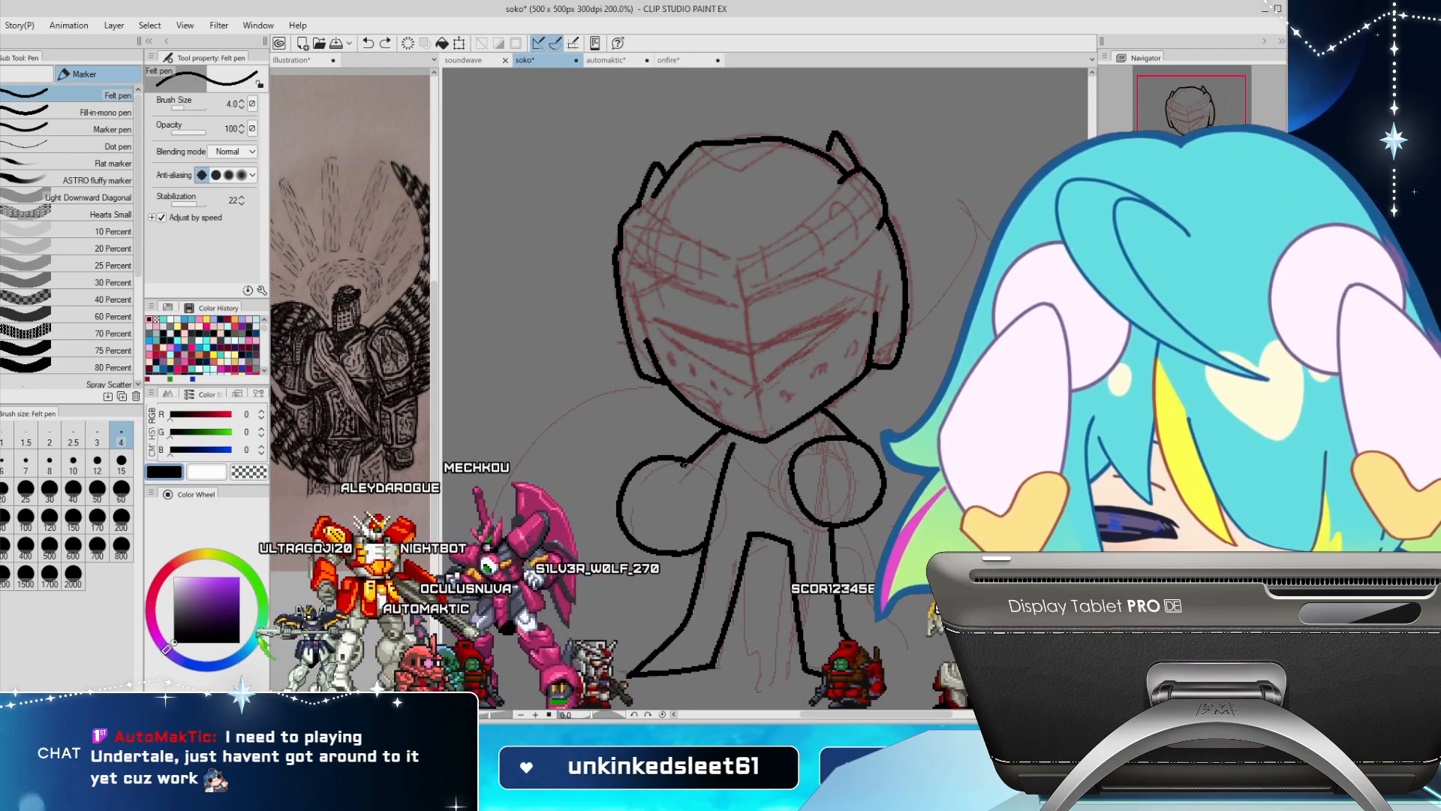
Set the Felt pen's brush size to 3 and ink the small inner collar shapes between the neck and both shoulders
drag(685, 464, 685, 492)
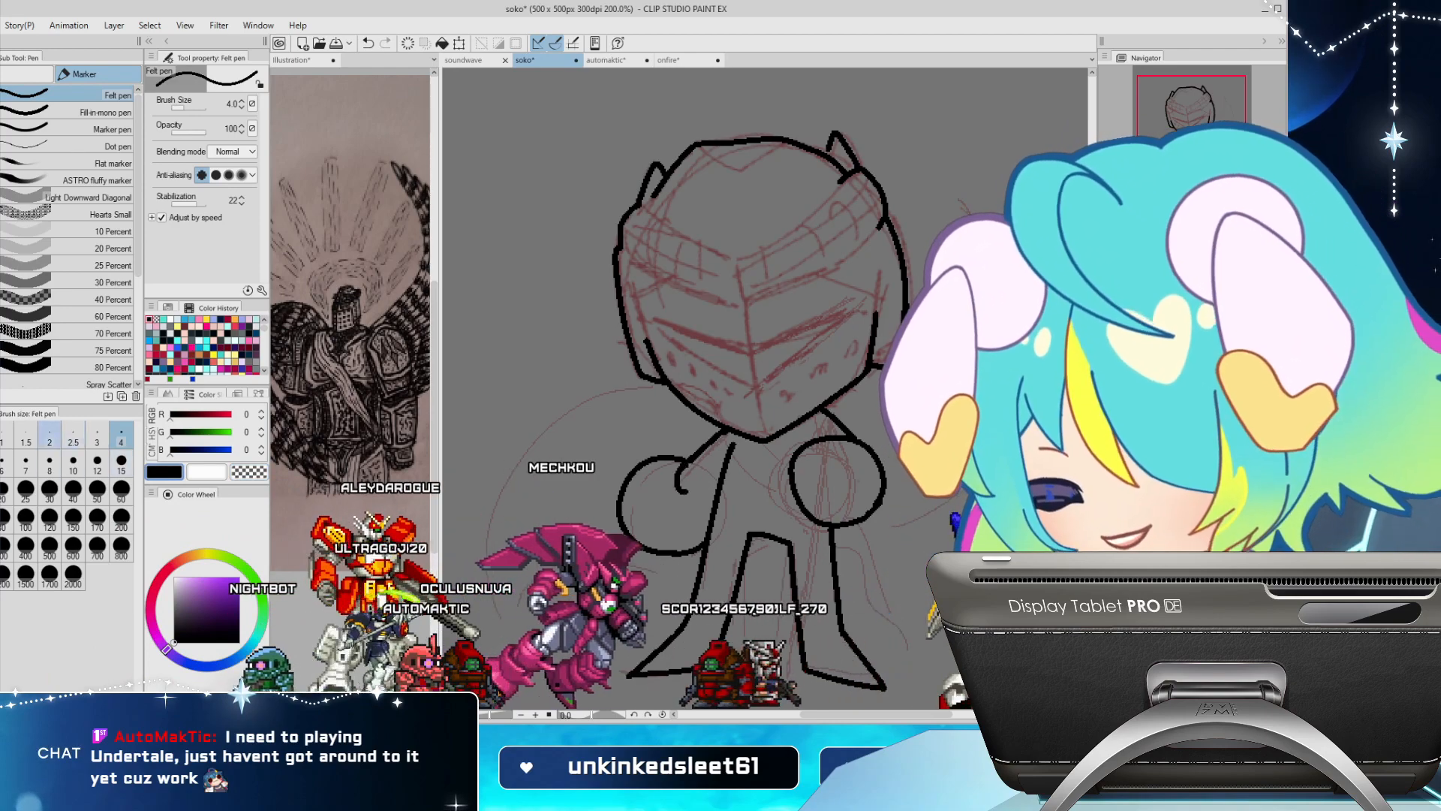
click(50, 434)
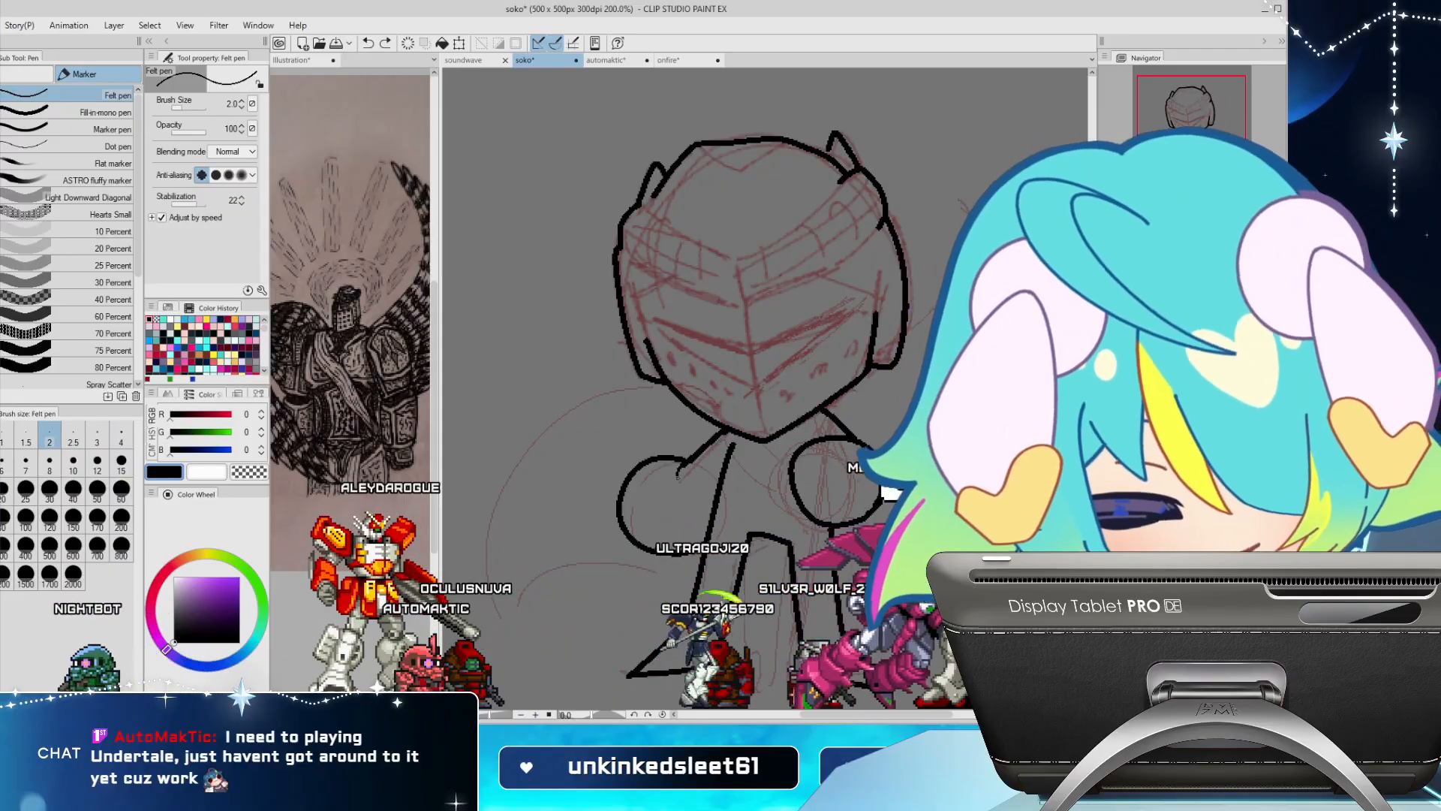
click(96, 434)
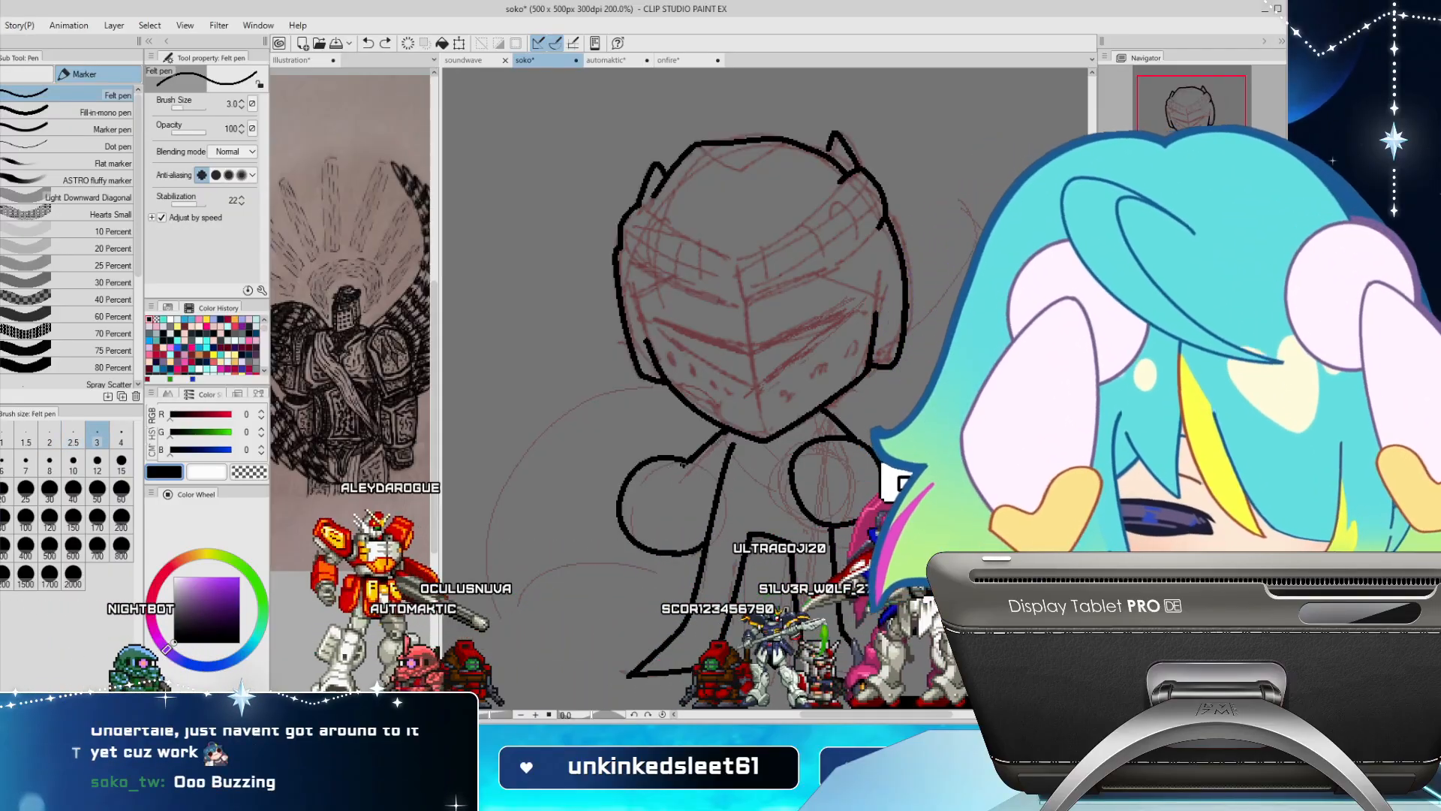
drag(684, 463, 696, 494)
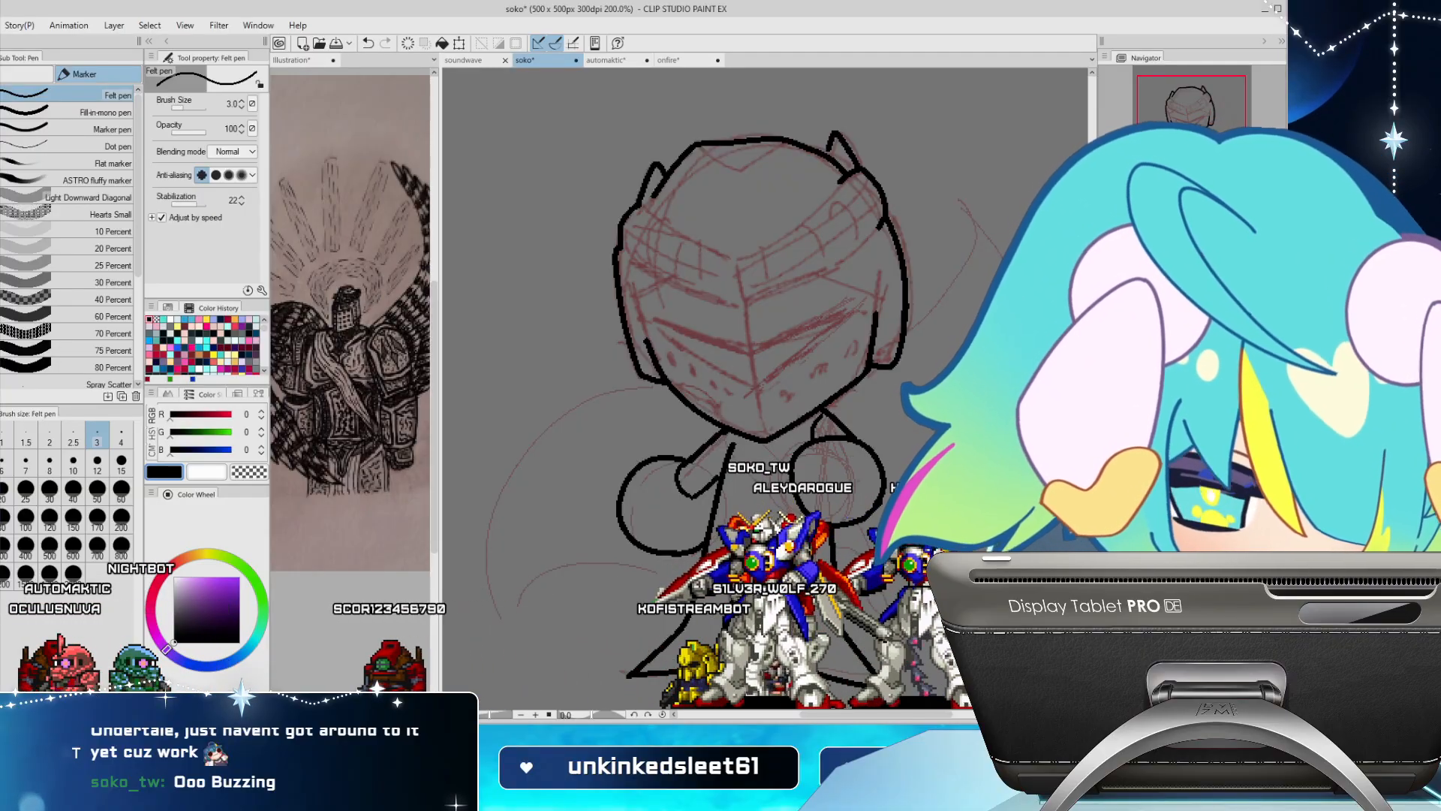
key(h)
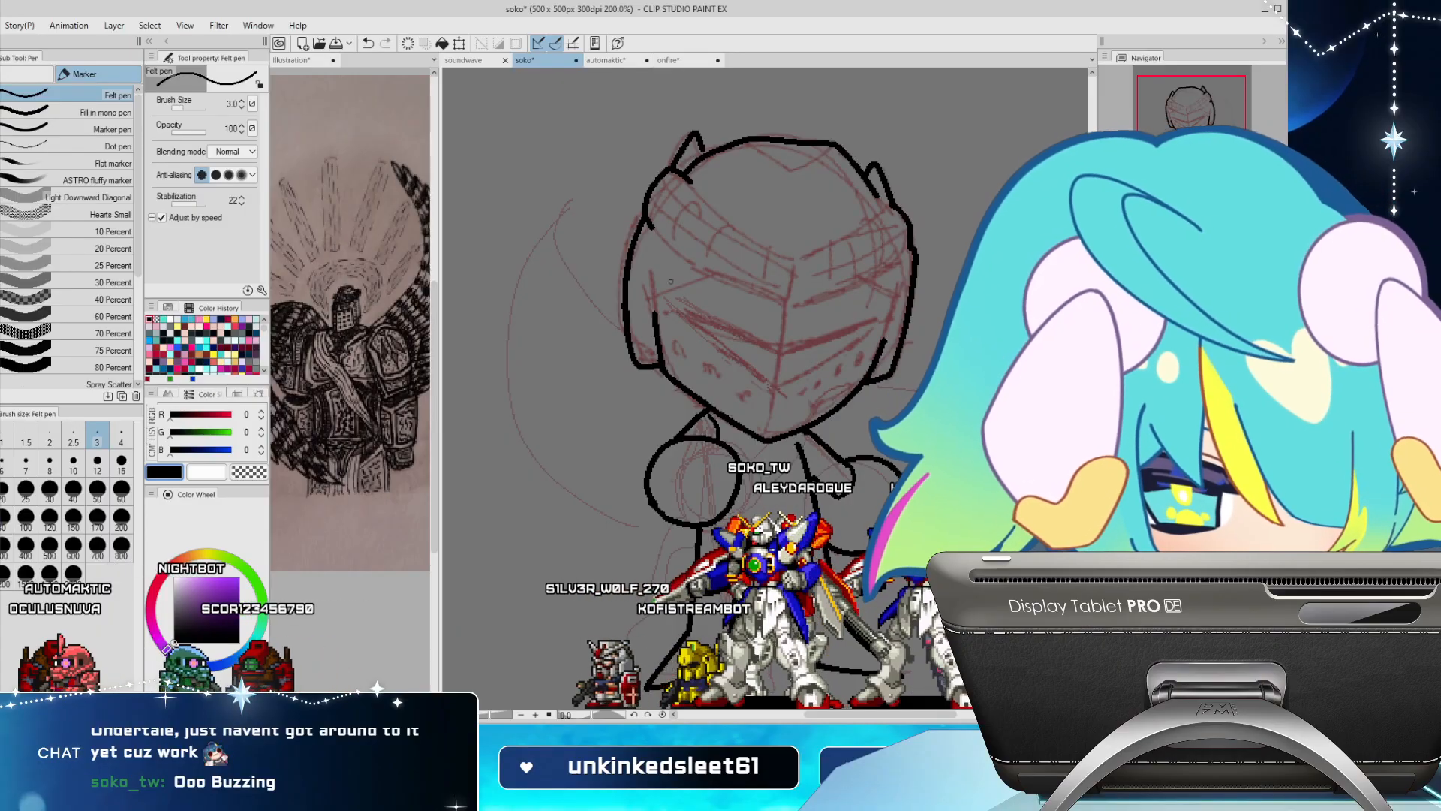
Ink the V-shaped brow line above the visor and the curved inner edges of the faceplate on both sides
mouse_move(657, 318)
mouse_down()
mouse_move(664, 260)
mouse_move(781, 300)
mouse_up()
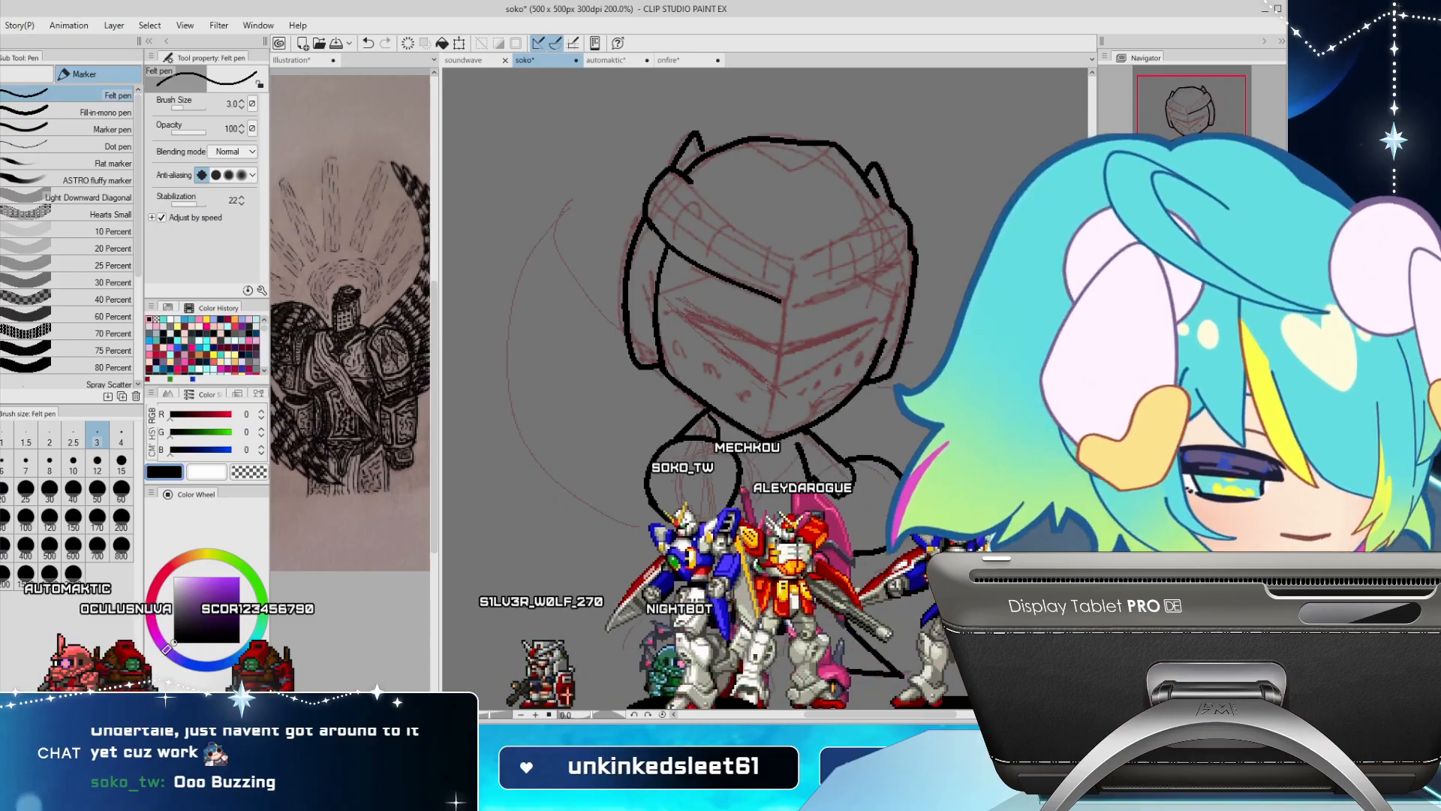
key(h)
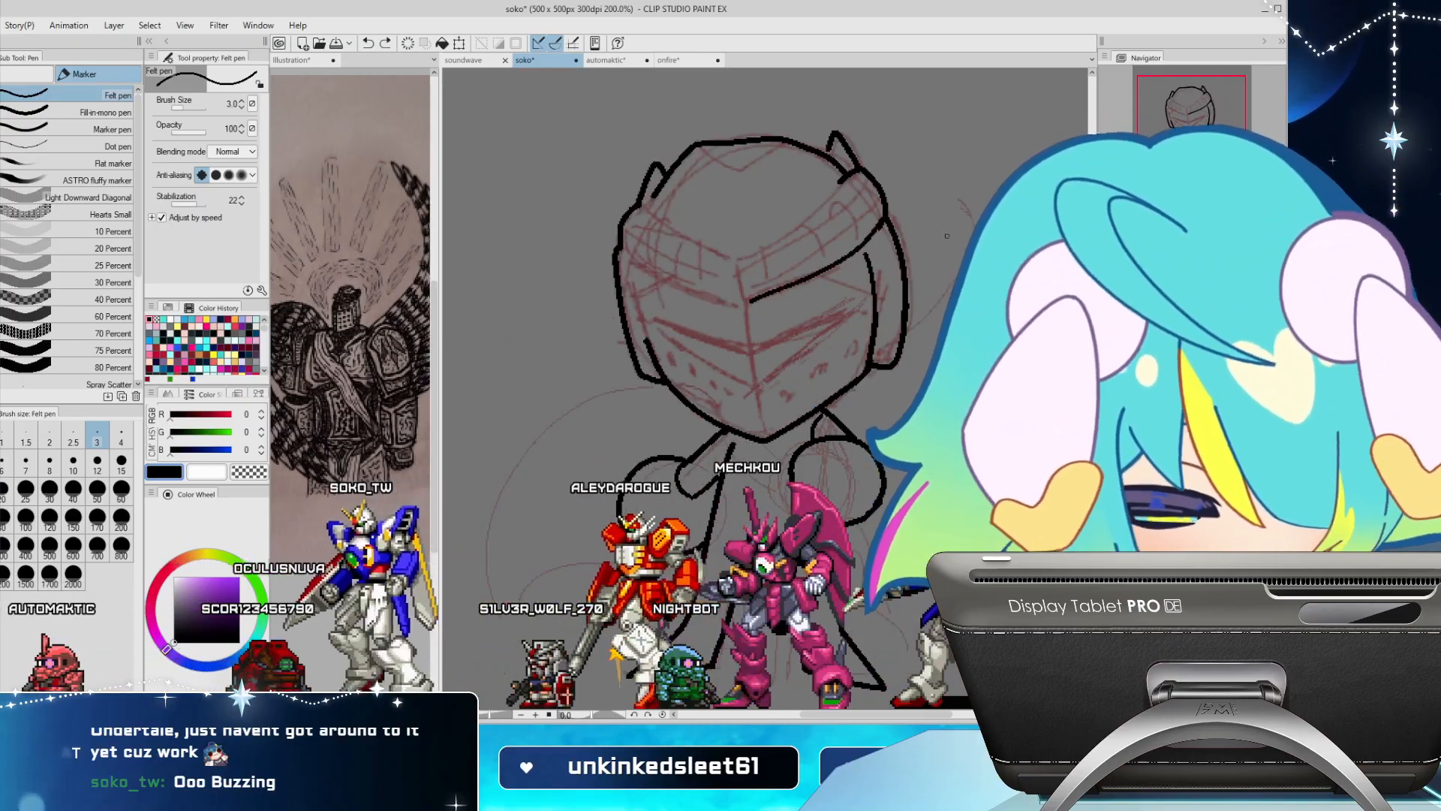
key(h)
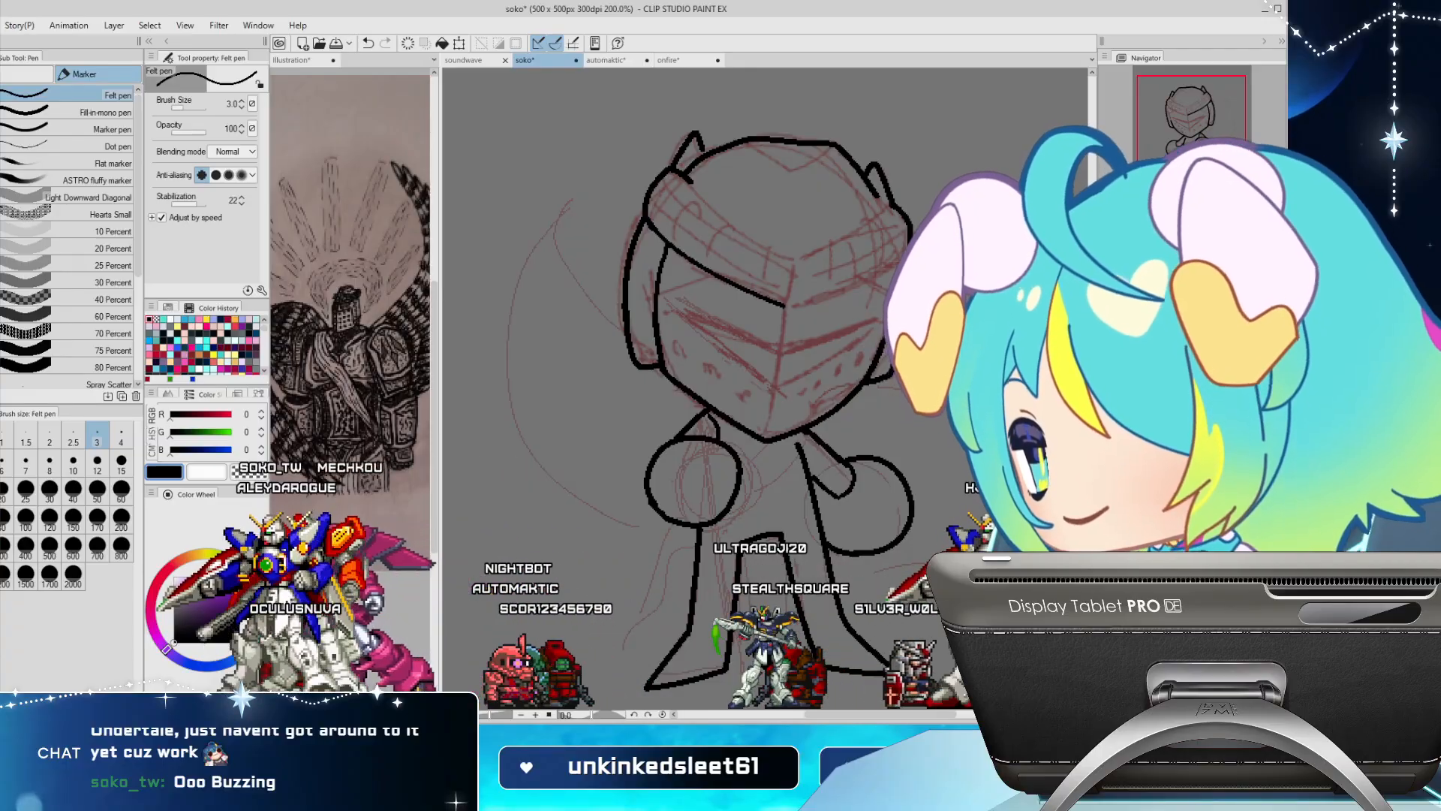
key(h)
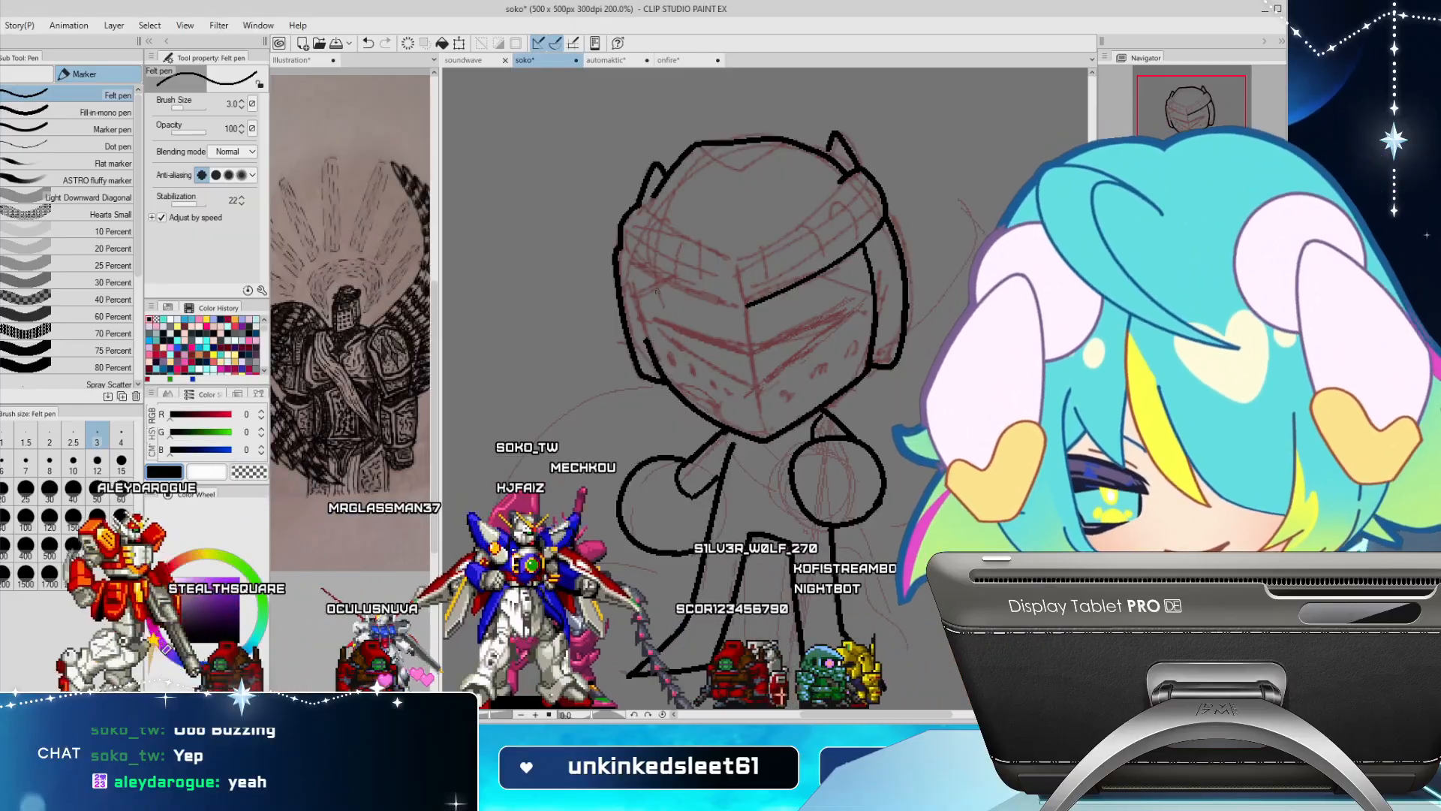
drag(630, 257, 724, 310)
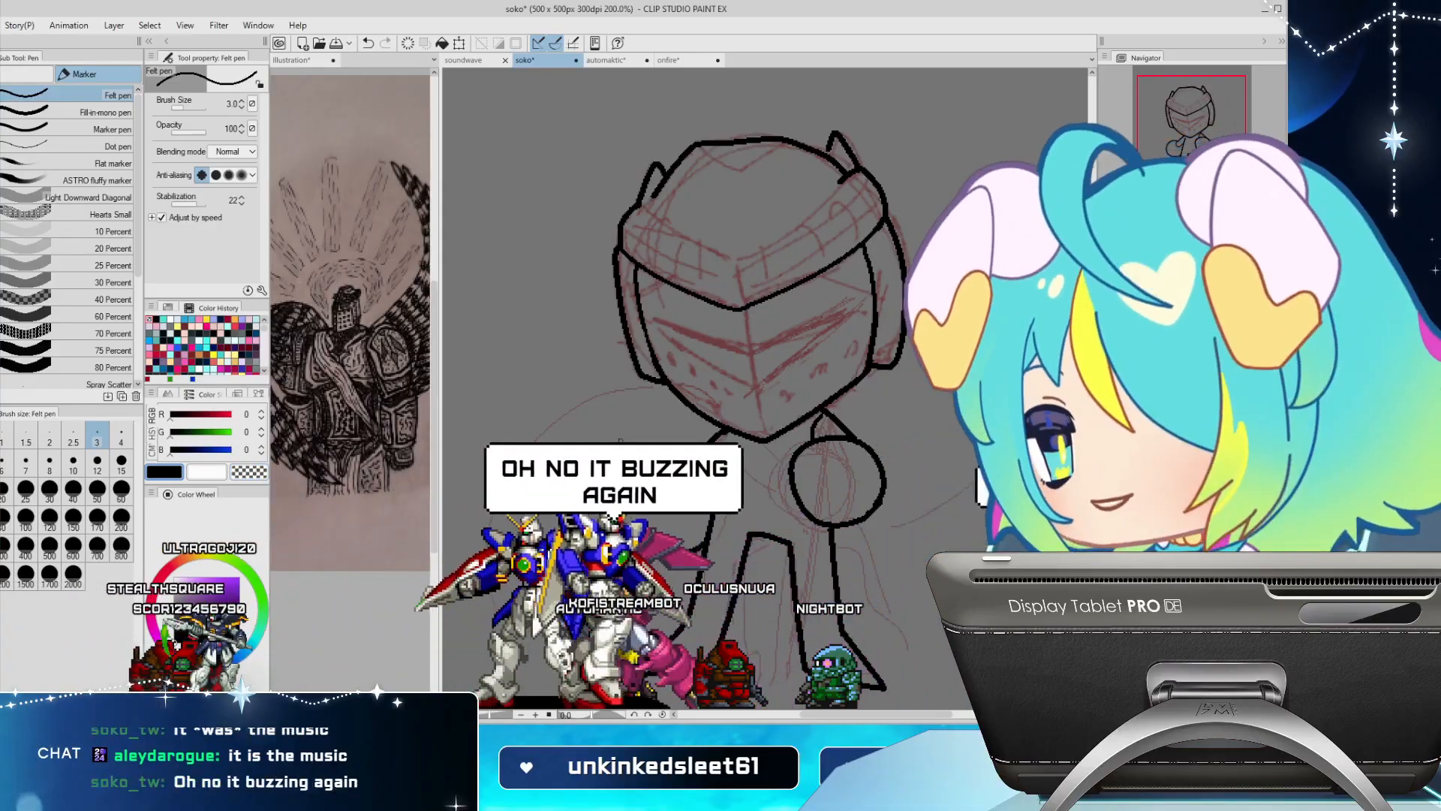
Ink the upper edge of the helmet's brow band on one side, checking the proportions in mirrored view
key(h)
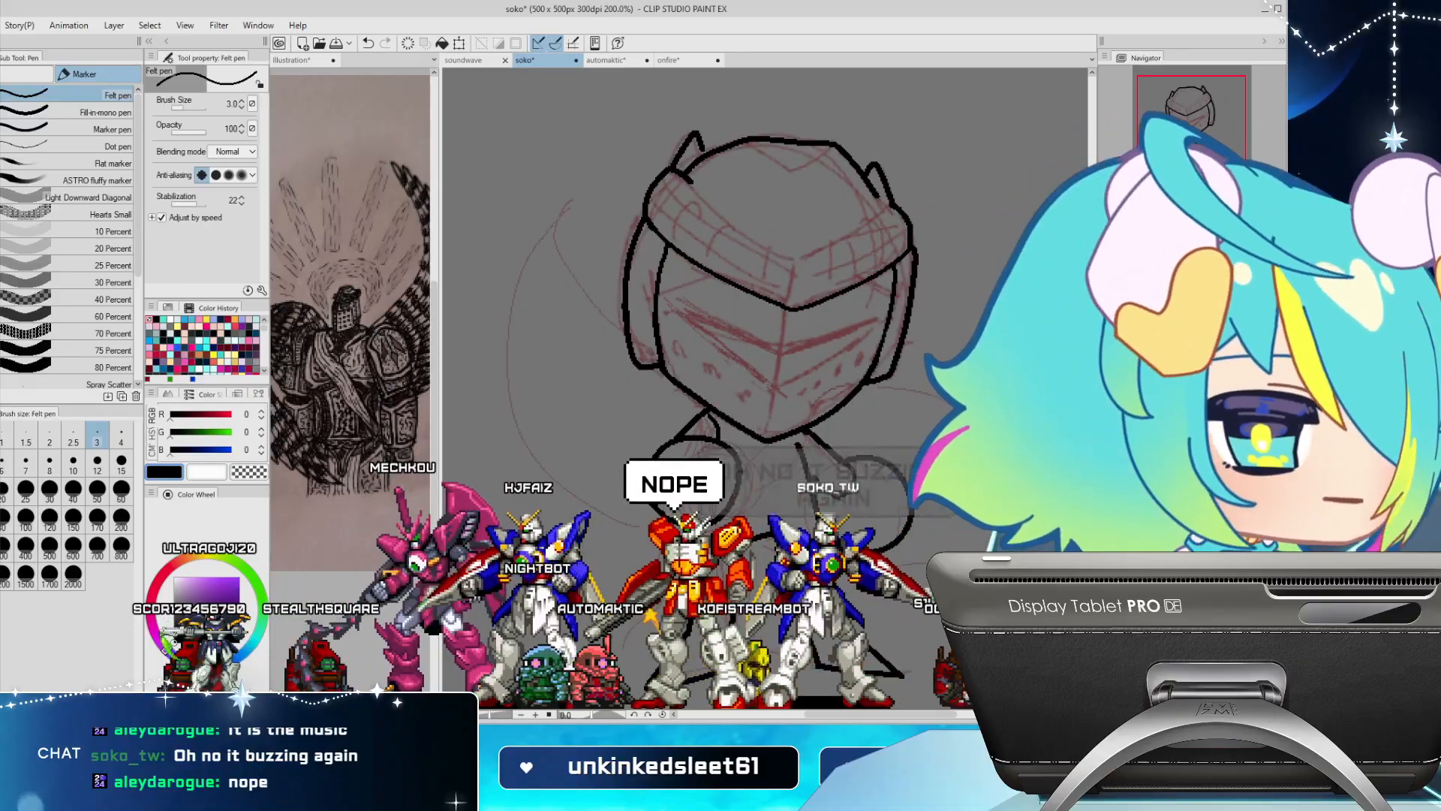
key(h)
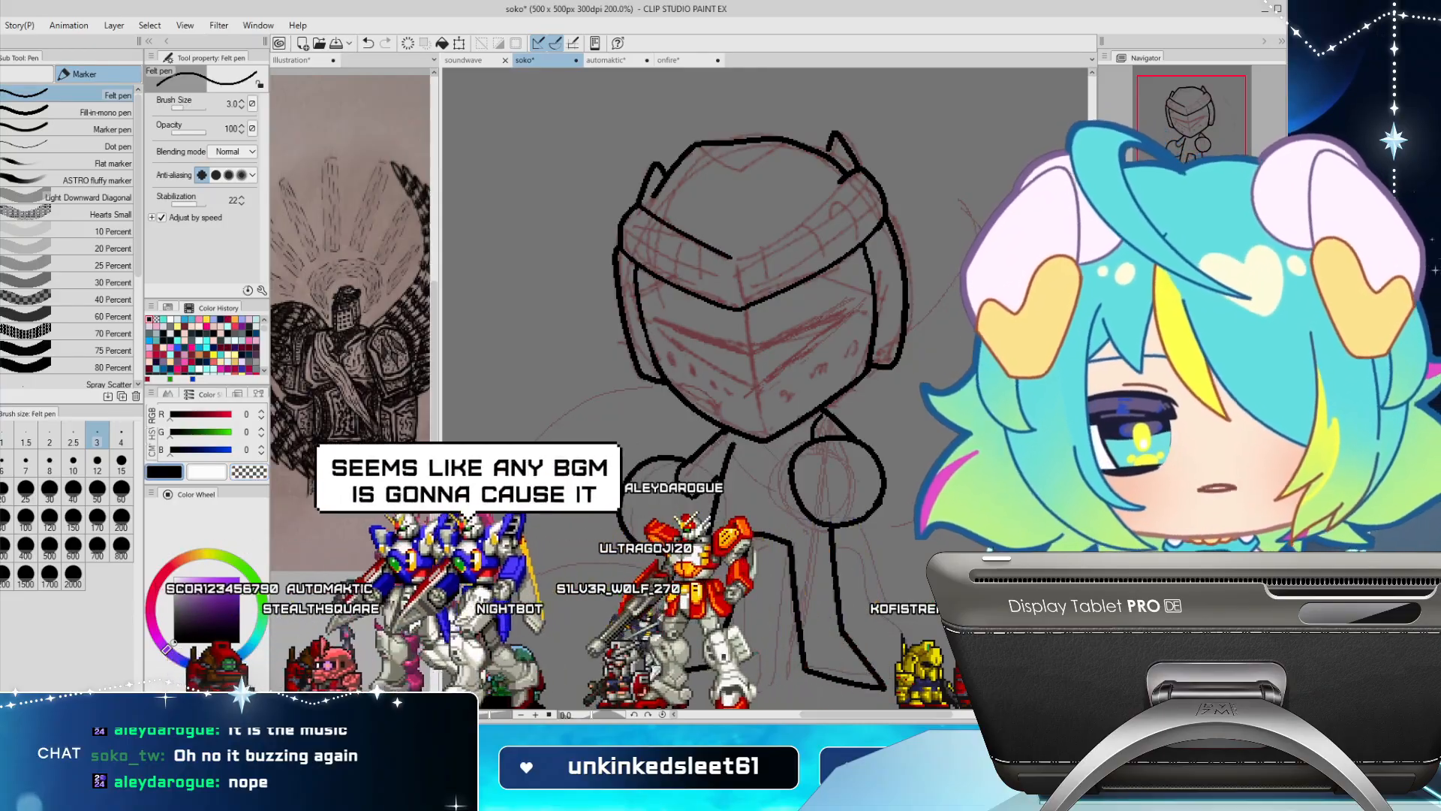
key(h)
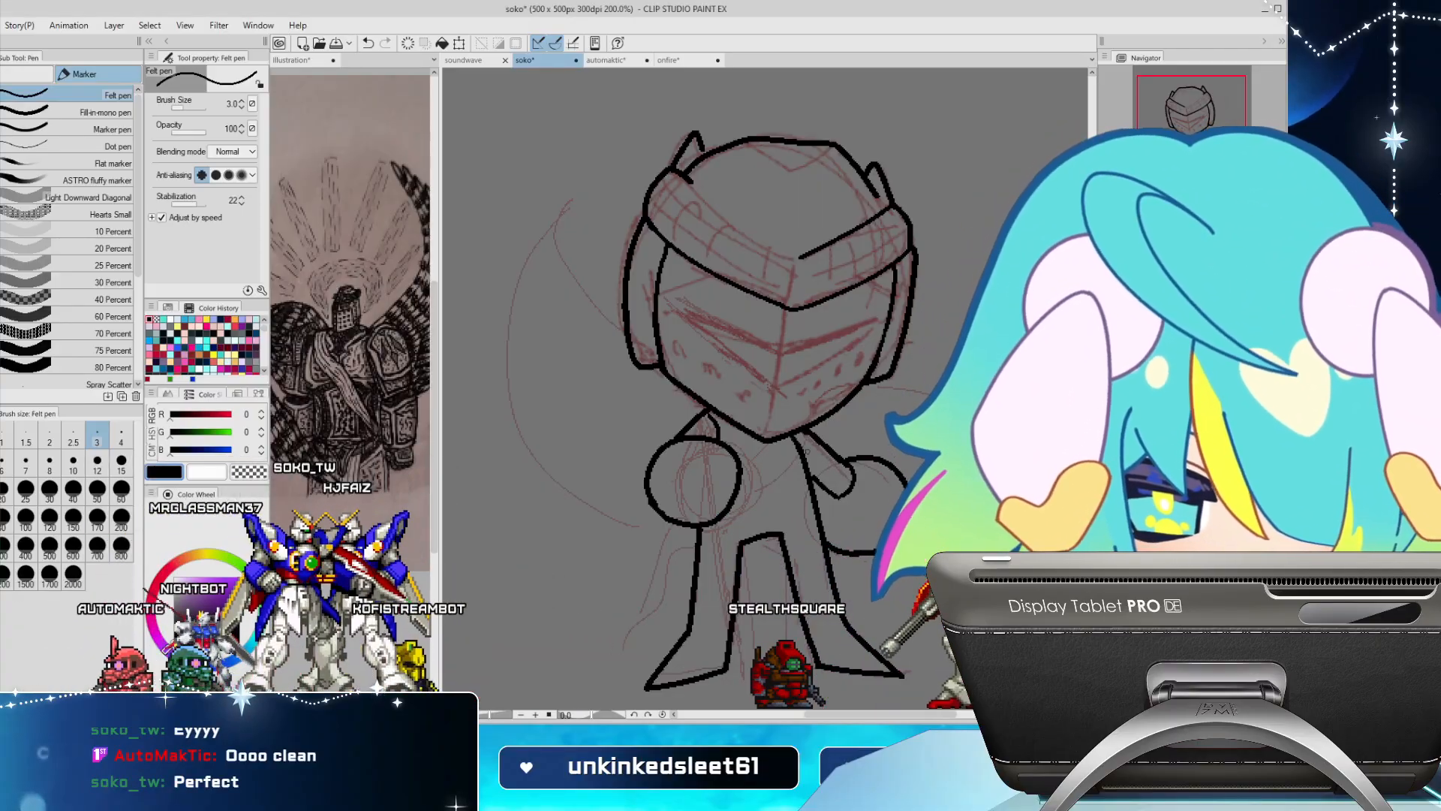
key(h)
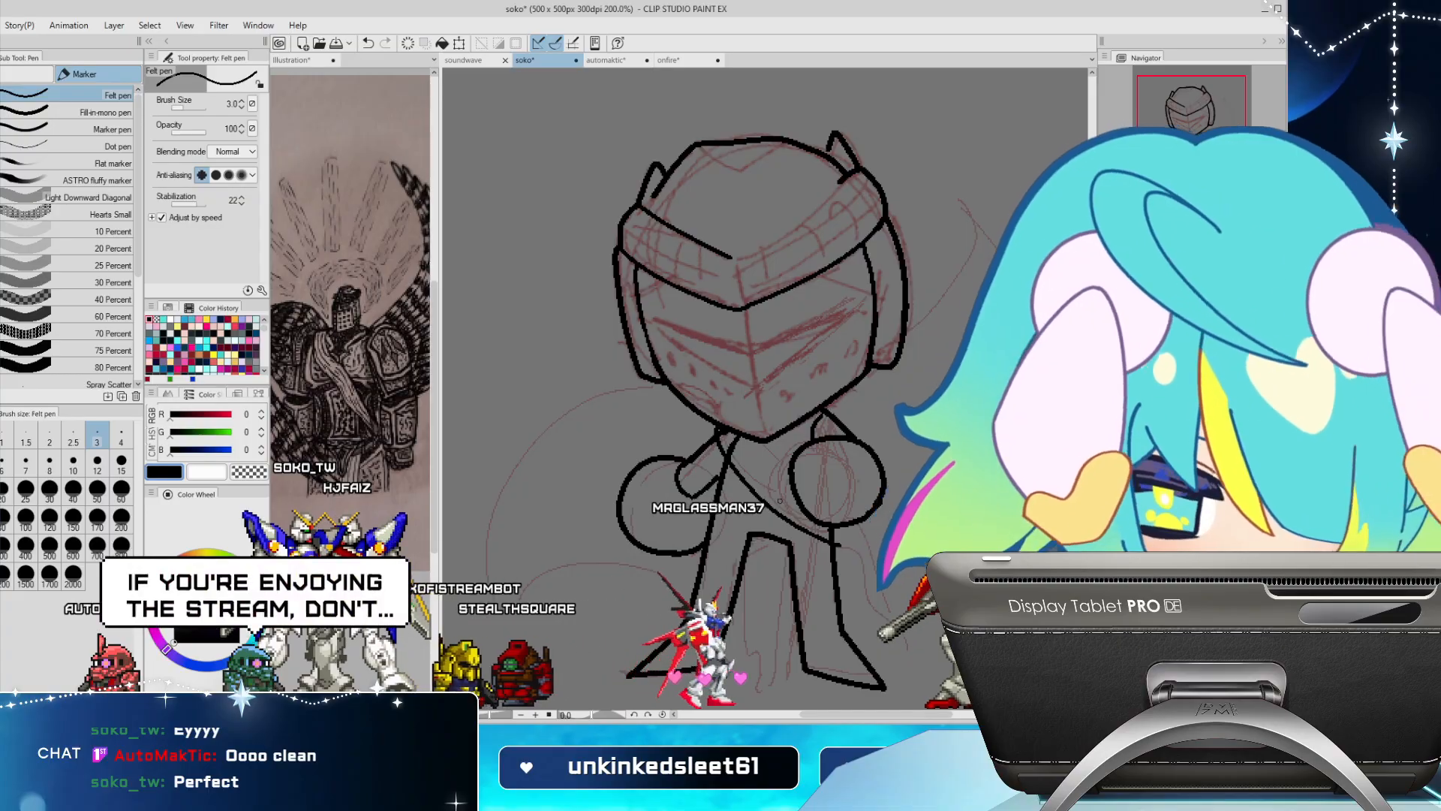
Ink the diagonal sash from the neck across the torso to the hip and erase the lines crossing it
drag(759, 481, 829, 536)
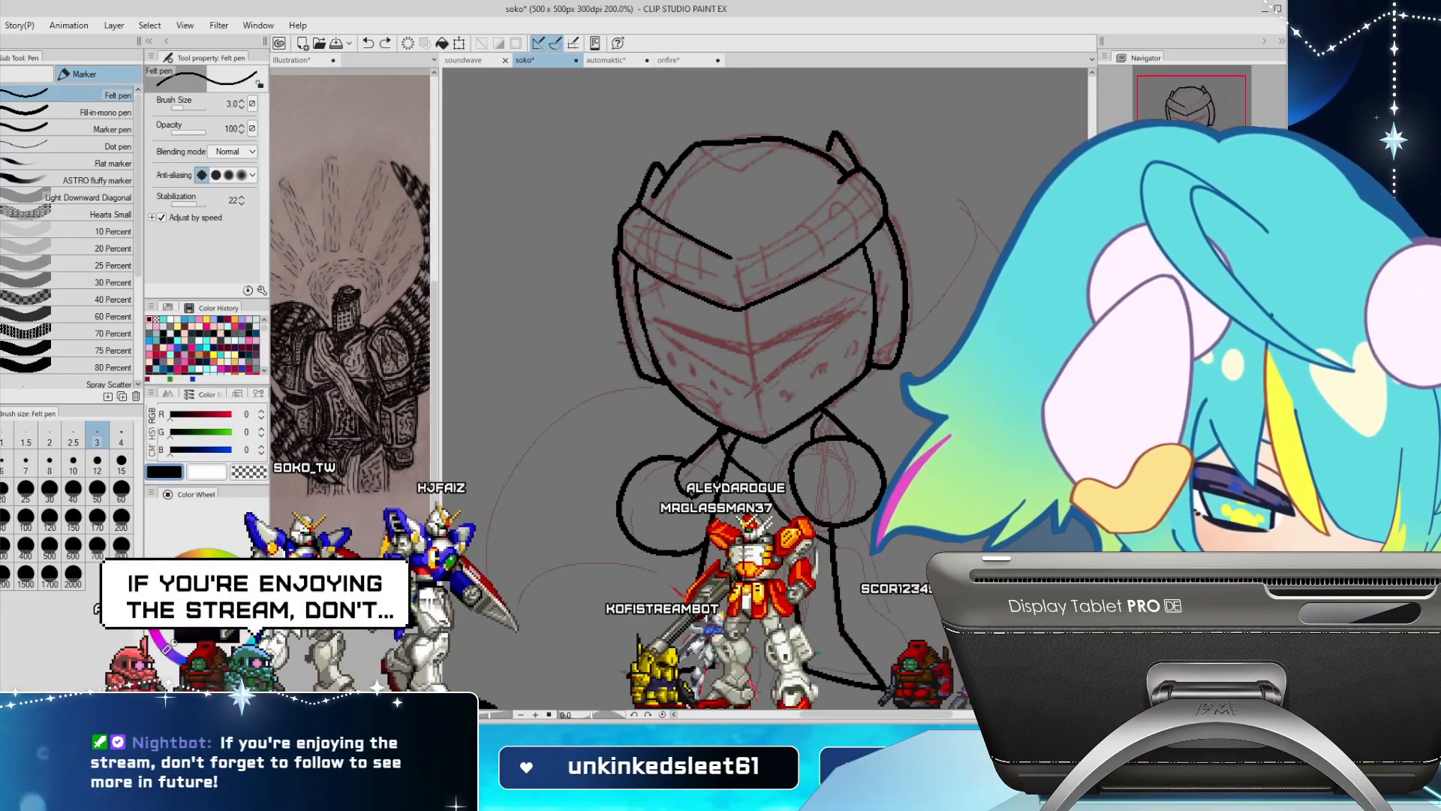
drag(785, 459, 792, 463)
key(c)
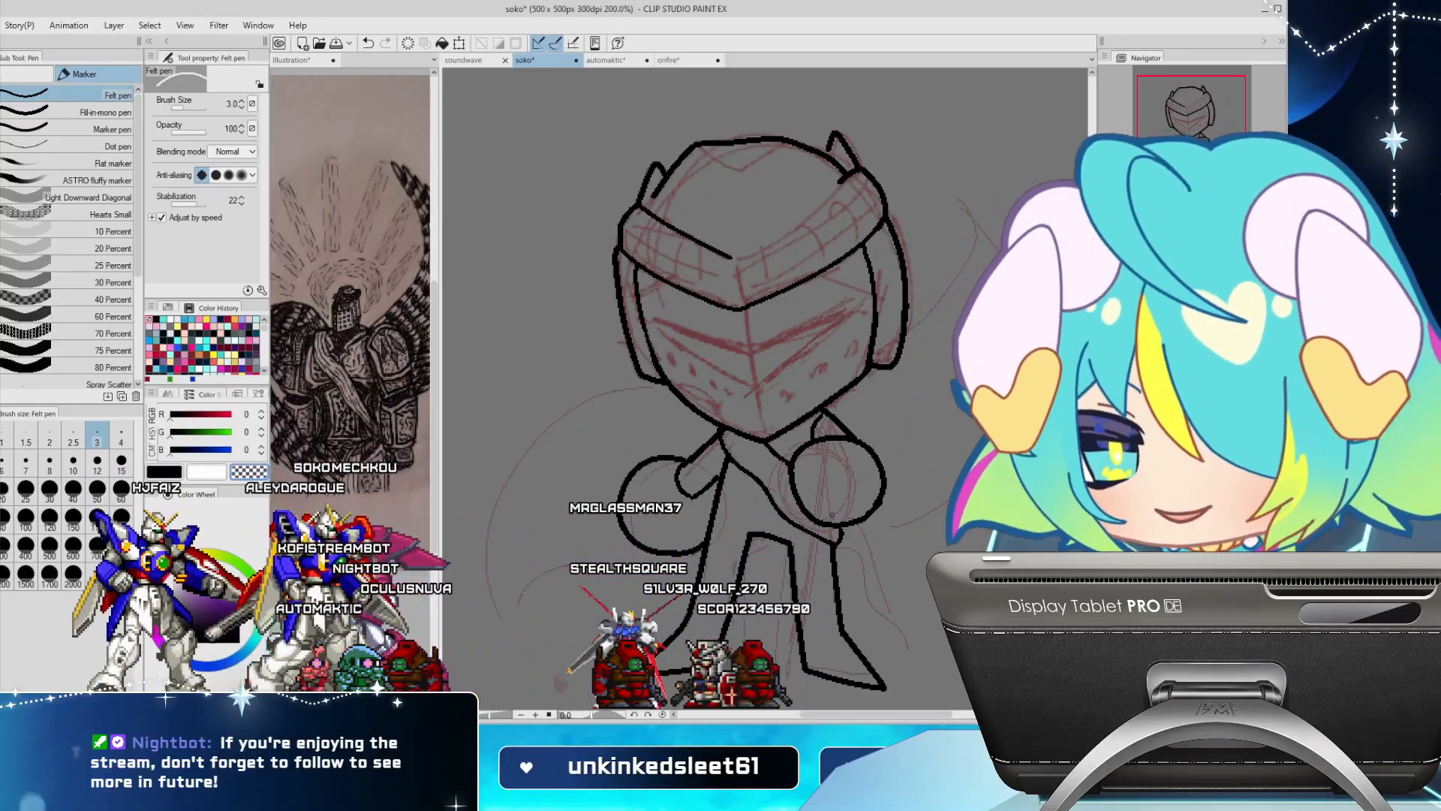
key(c)
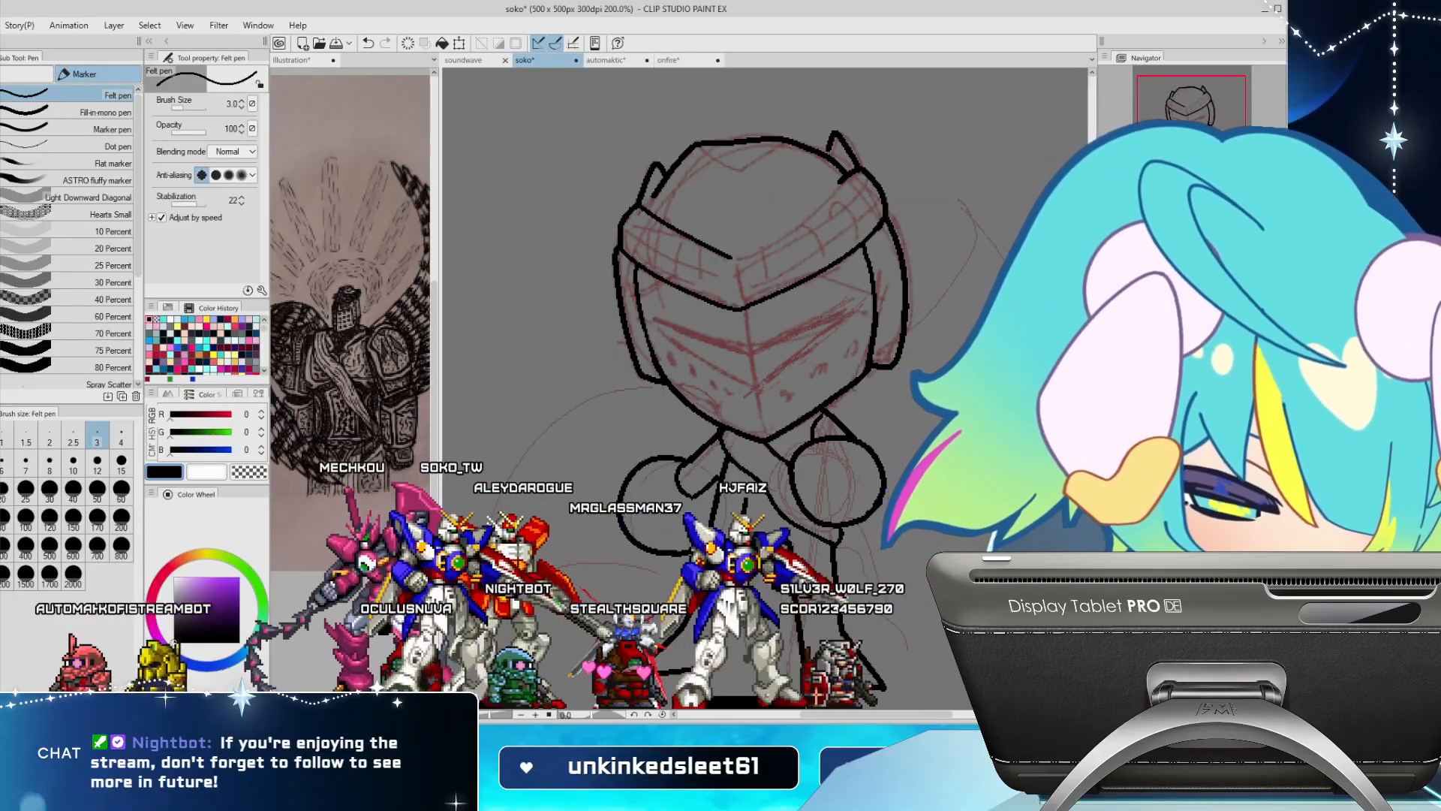
key(c)
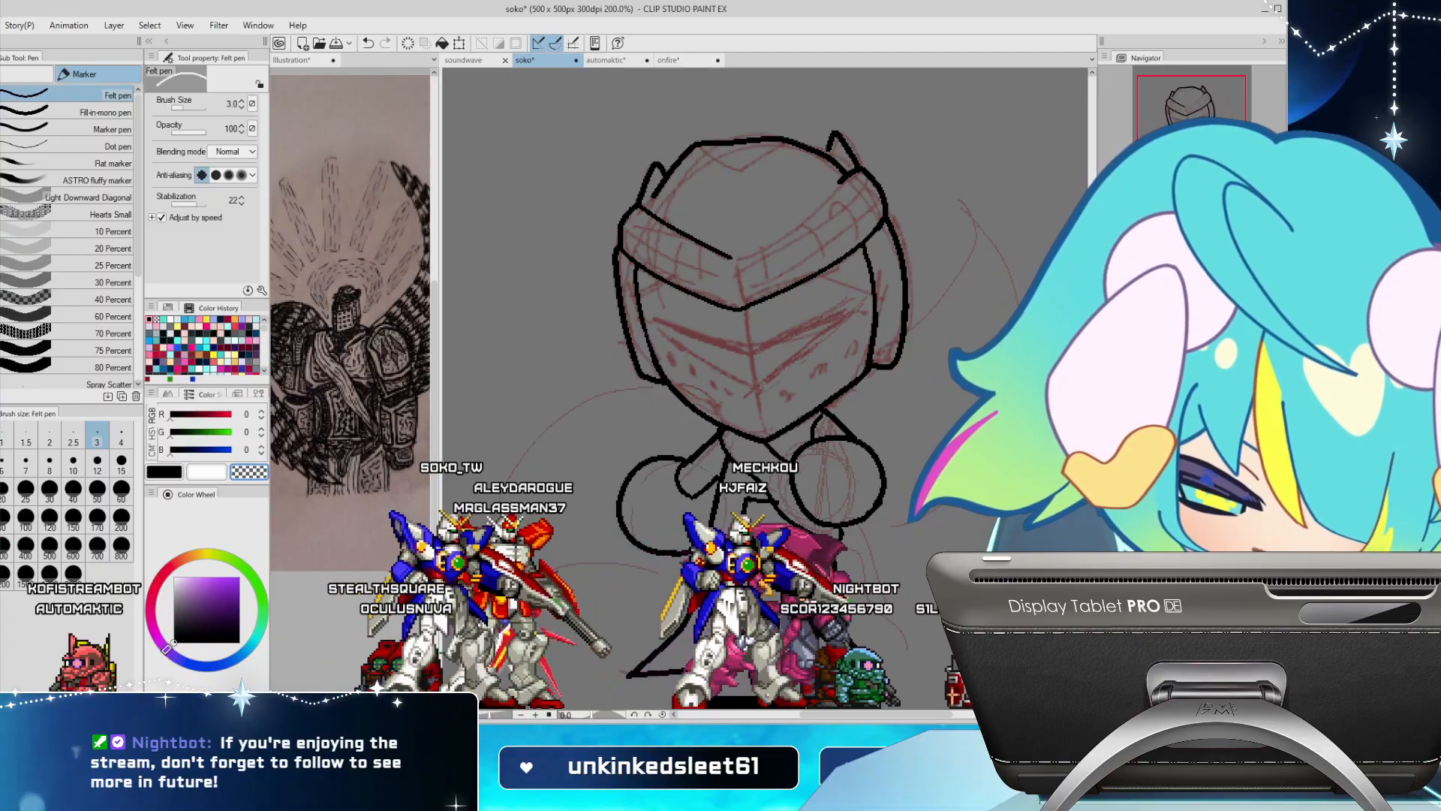
Ink the waist piece and the long pointed cloth hanging between the legs, erasing overlapping lines
key(c)
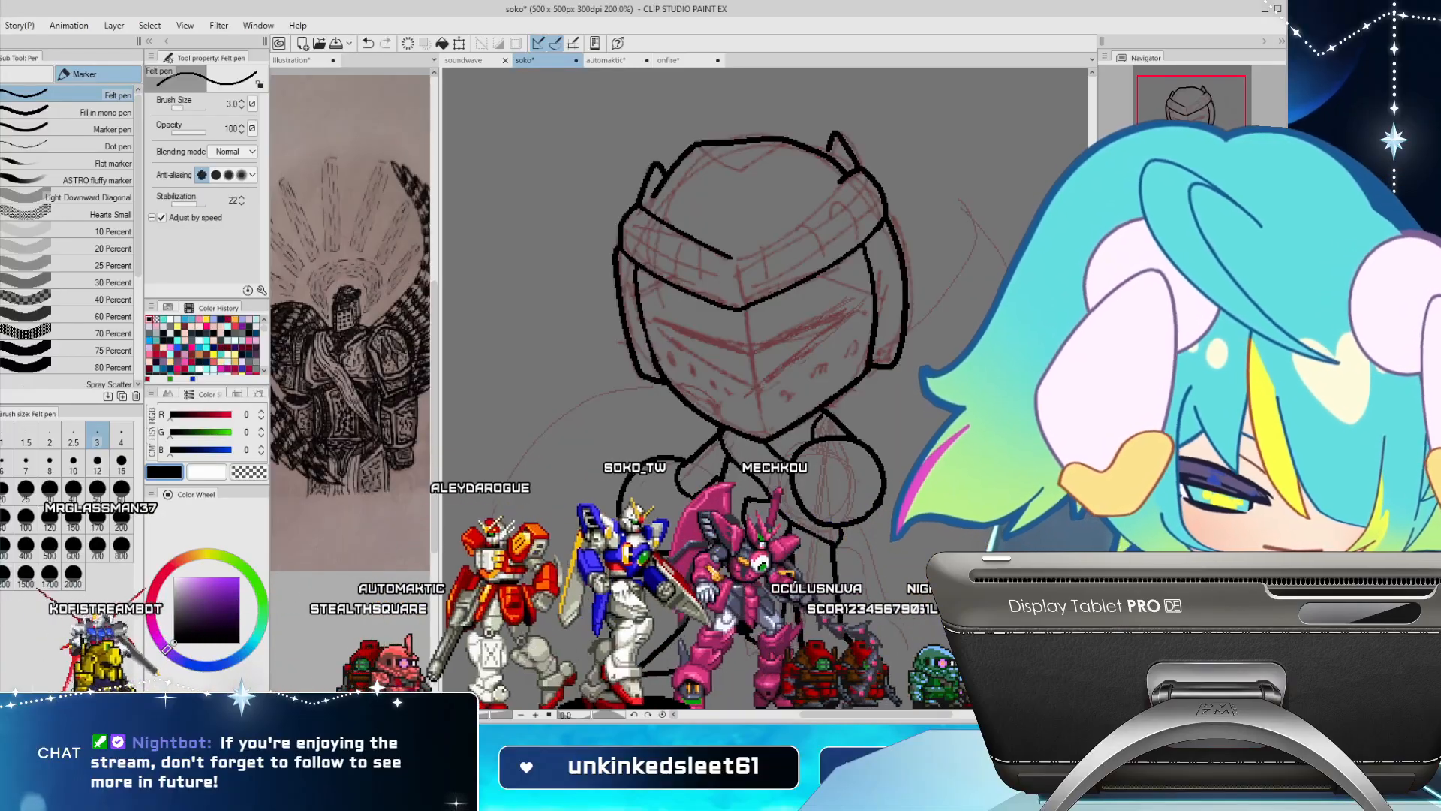
key(c)
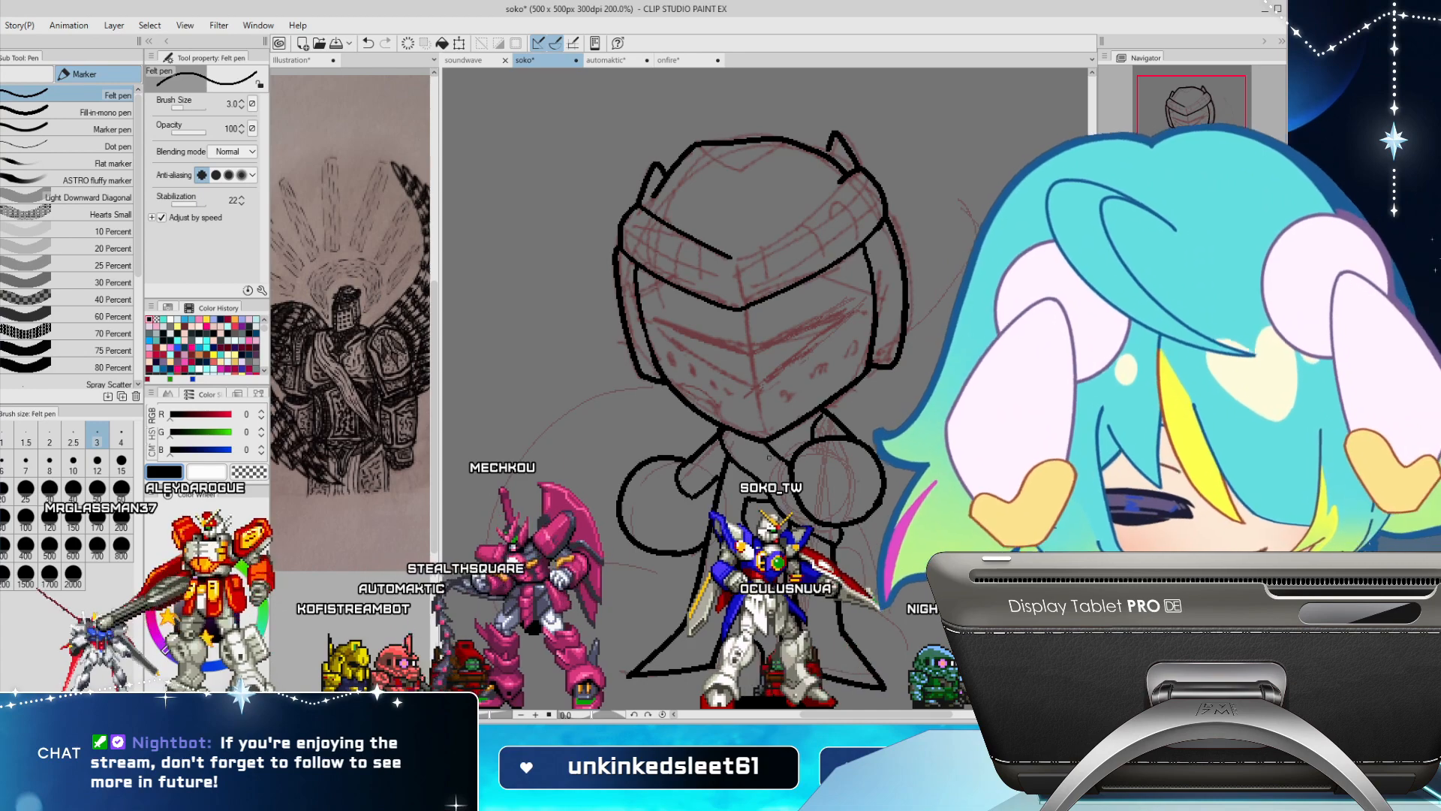
key(c)
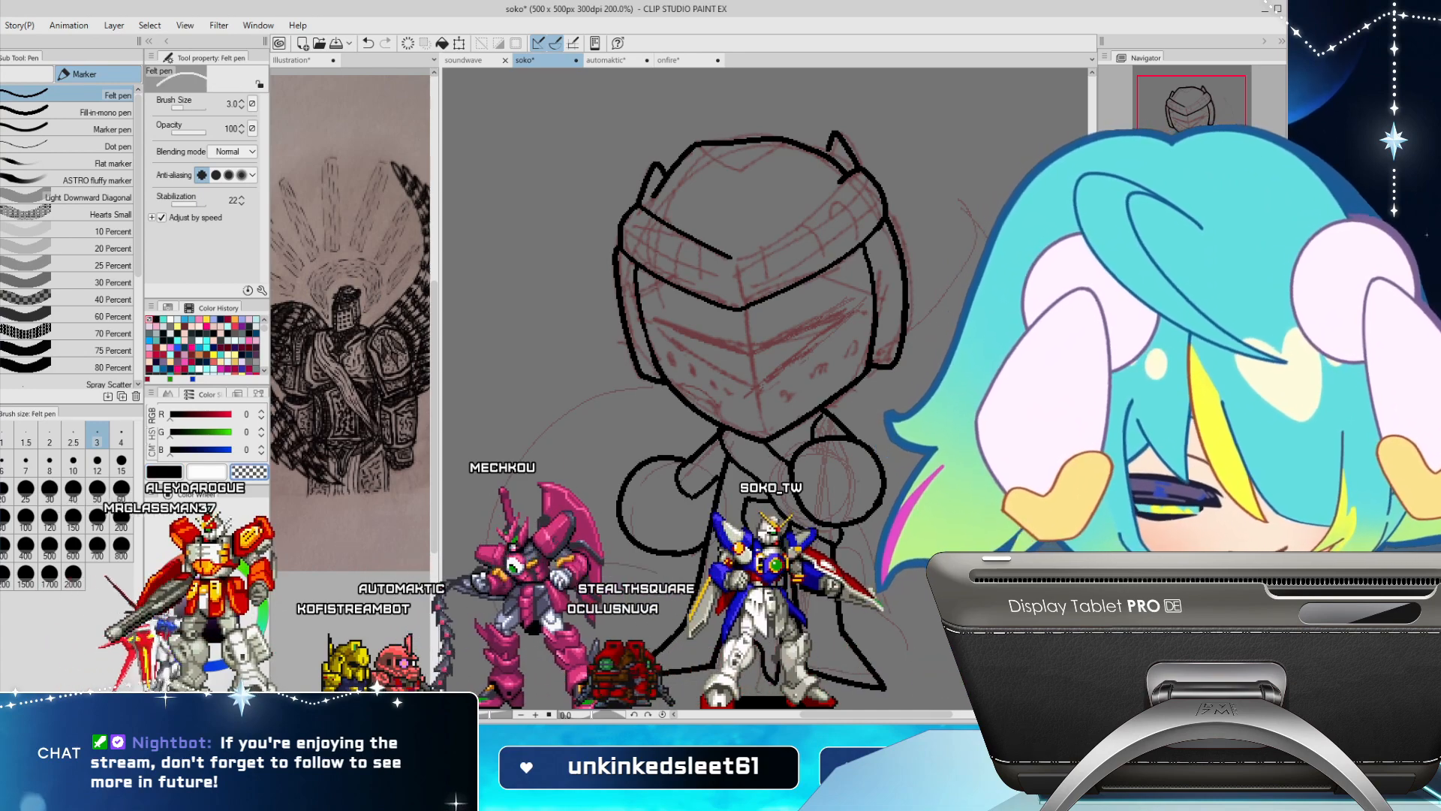
key(c)
key(ctrl+z)
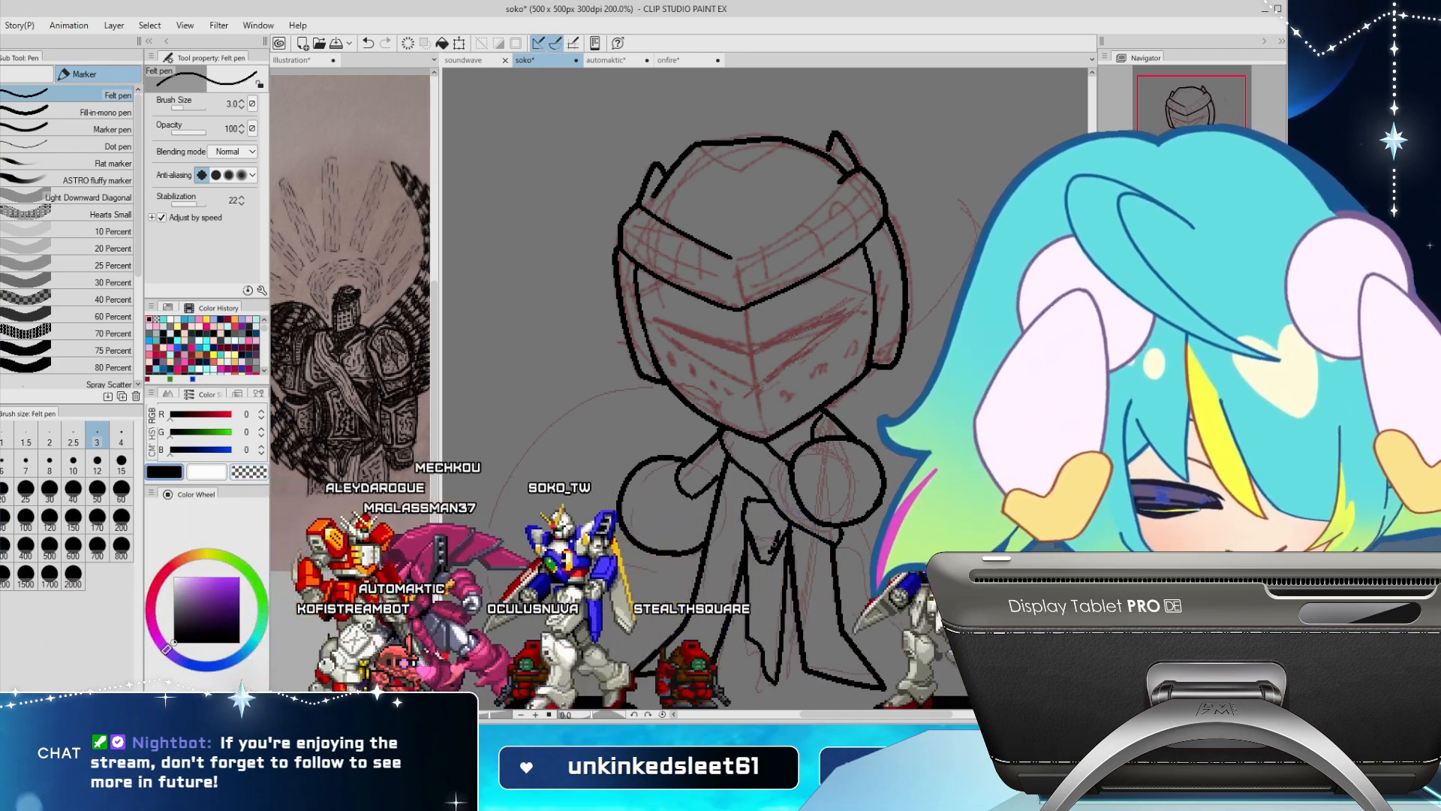
Clean up the overlapping body lines and ink the small torso details beside the sash and above the waist
key(c)
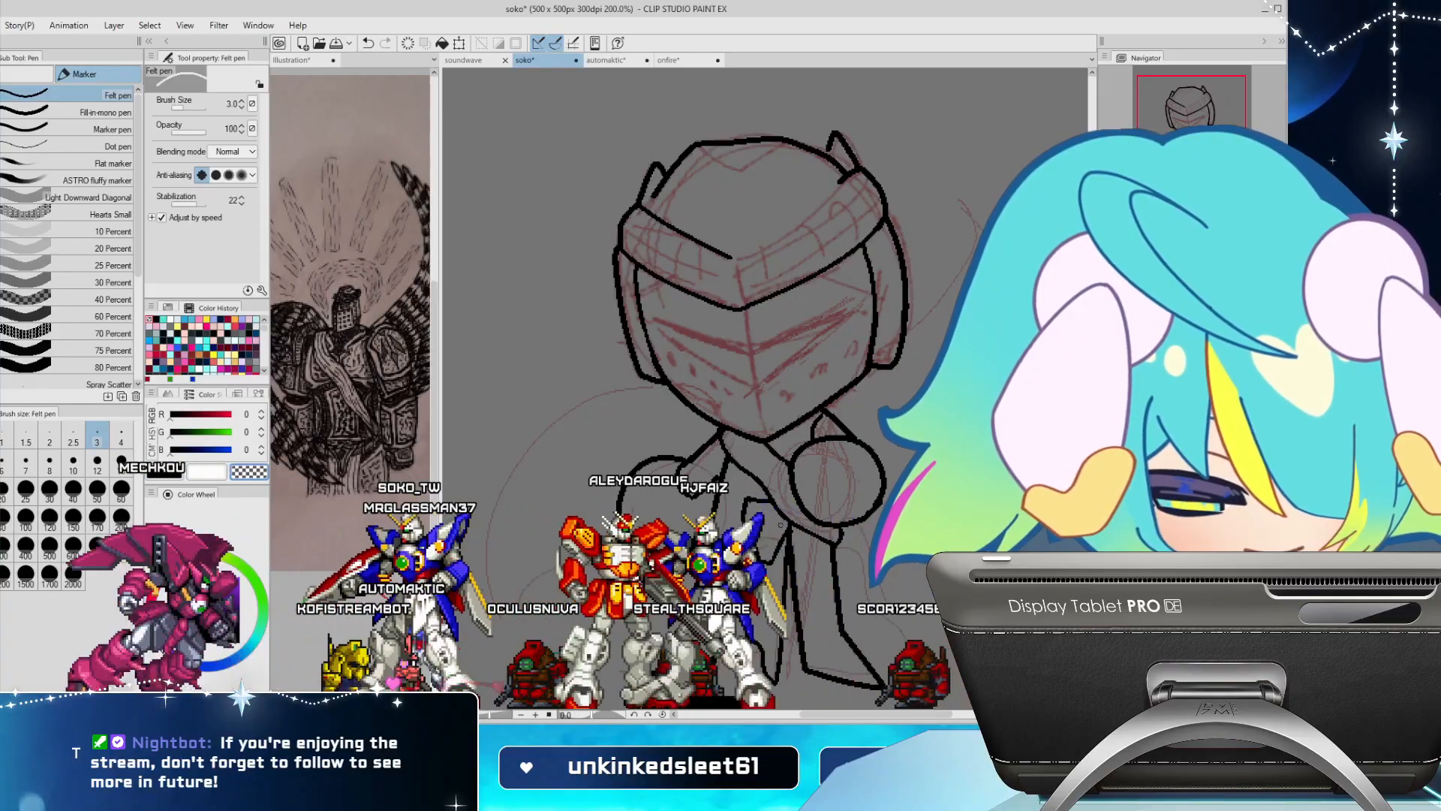
key(c)
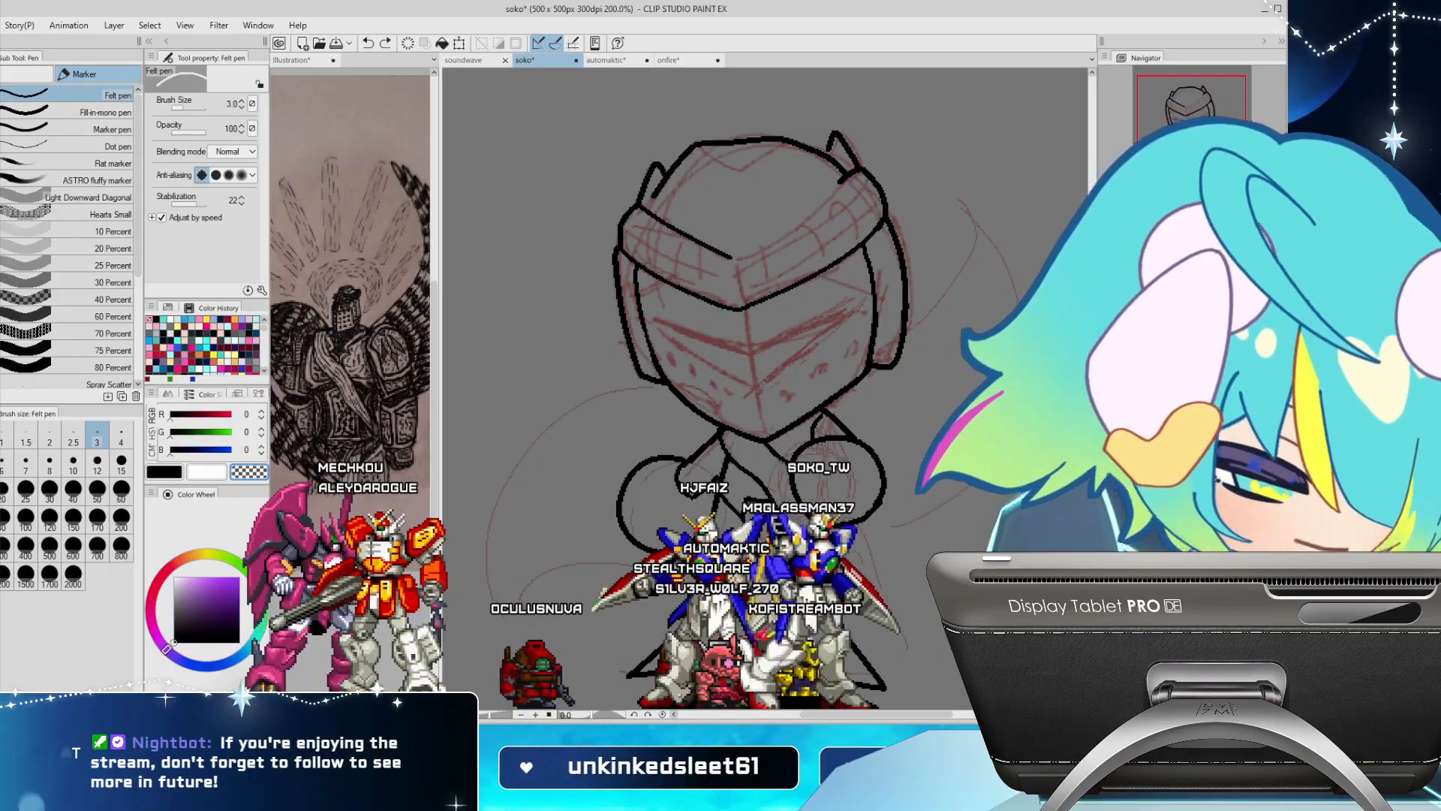
key(c)
drag(718, 511, 743, 518)
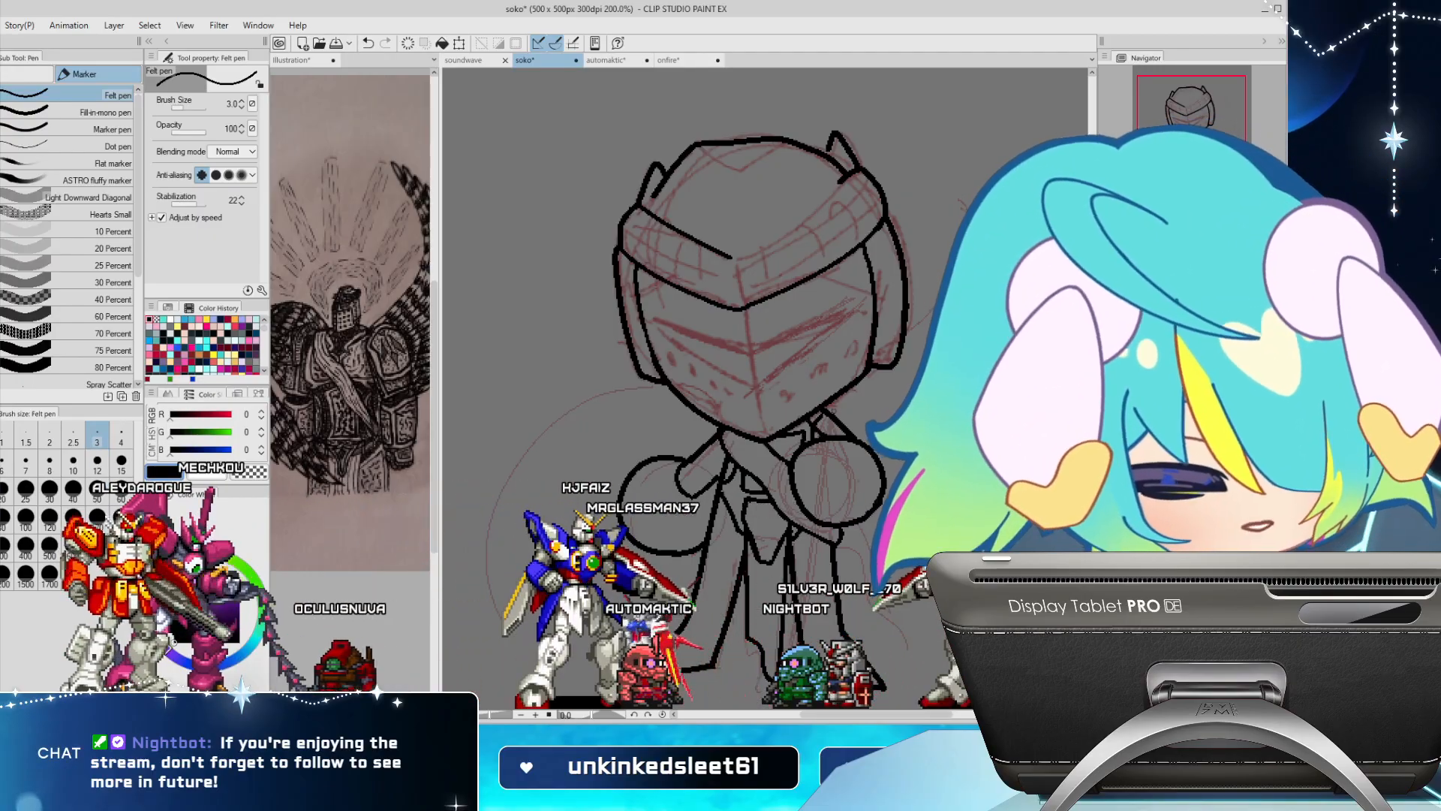
Set the Felt pen's brush size to 4 and thicken the collar shape between the neck and the shoulder guard
click(5, 462)
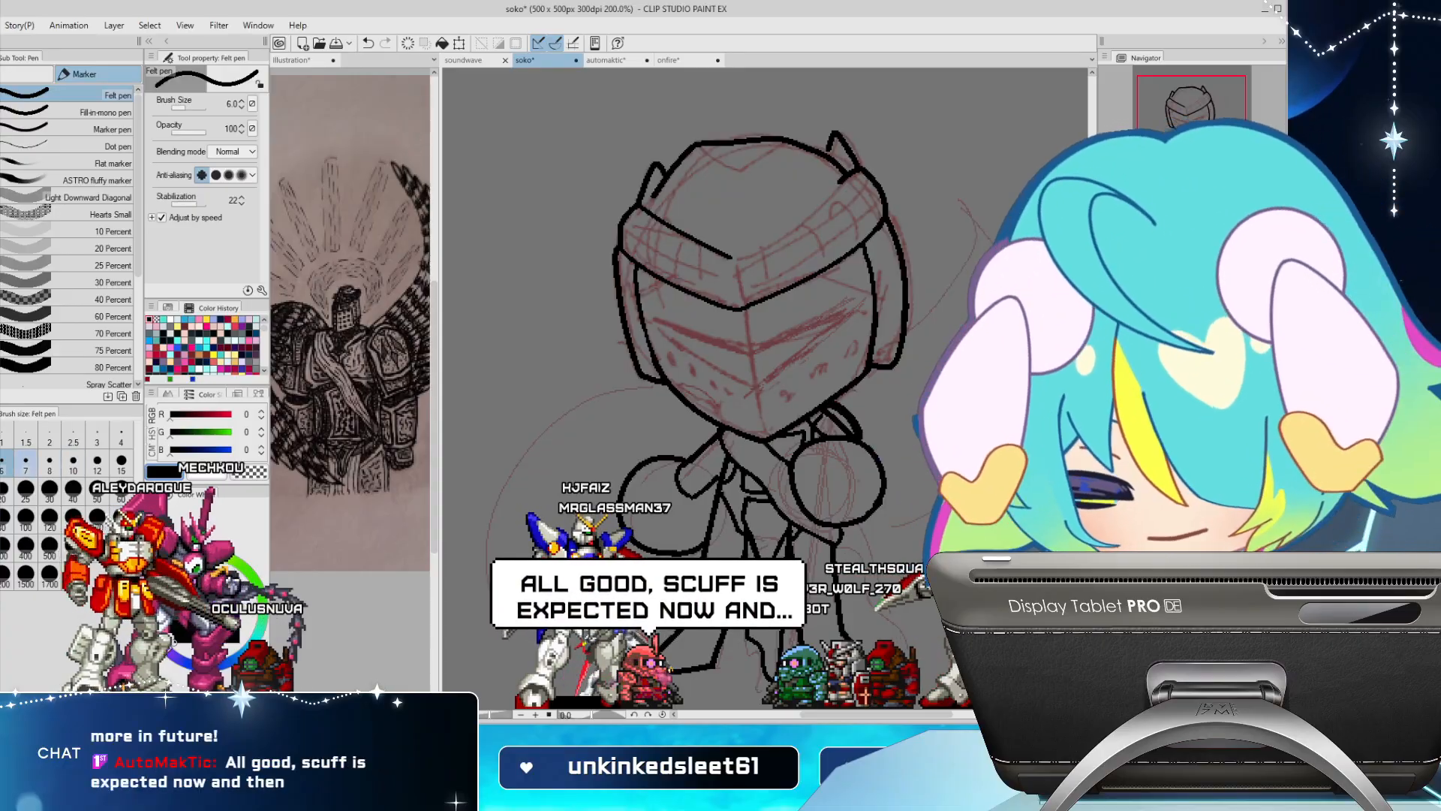
click(120, 439)
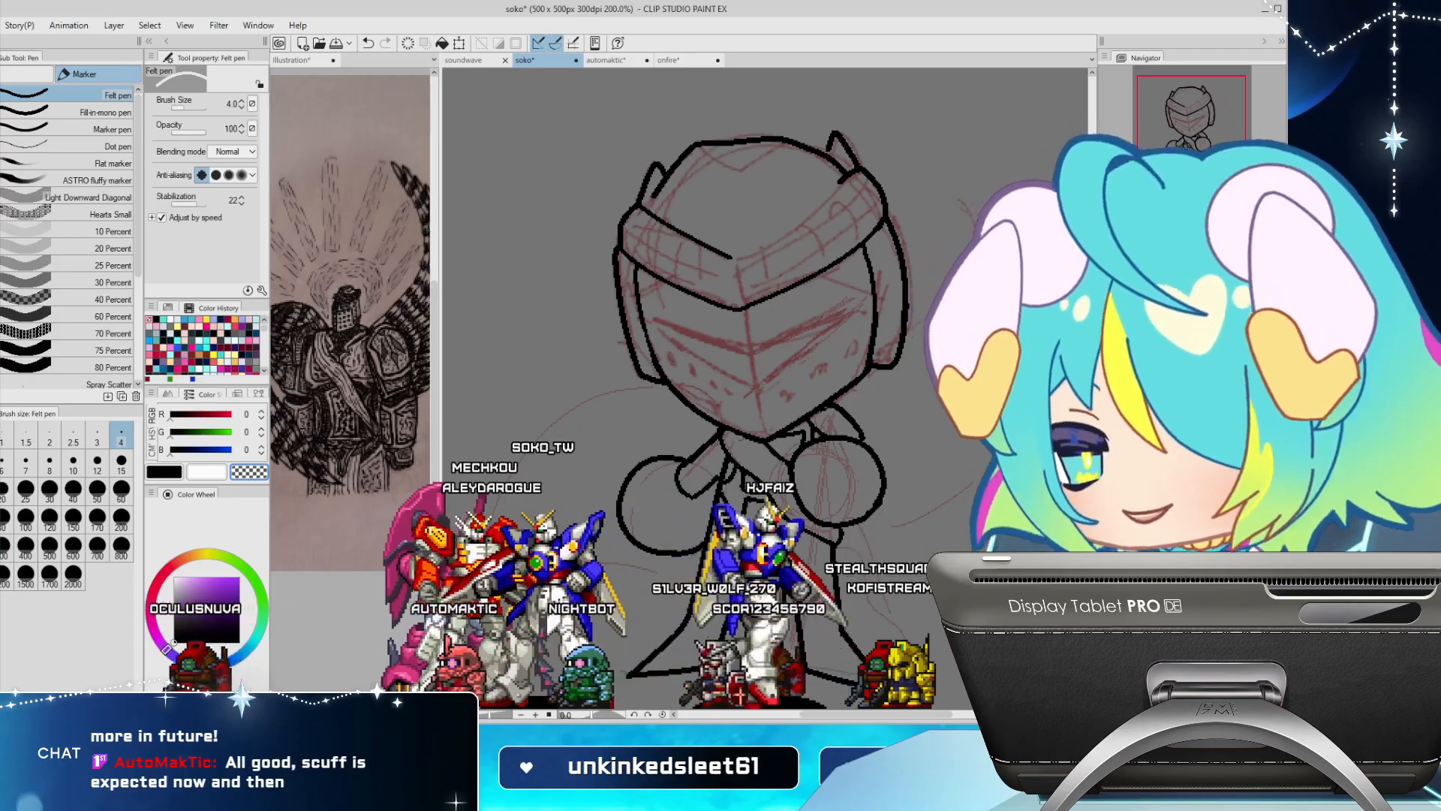
key(c)
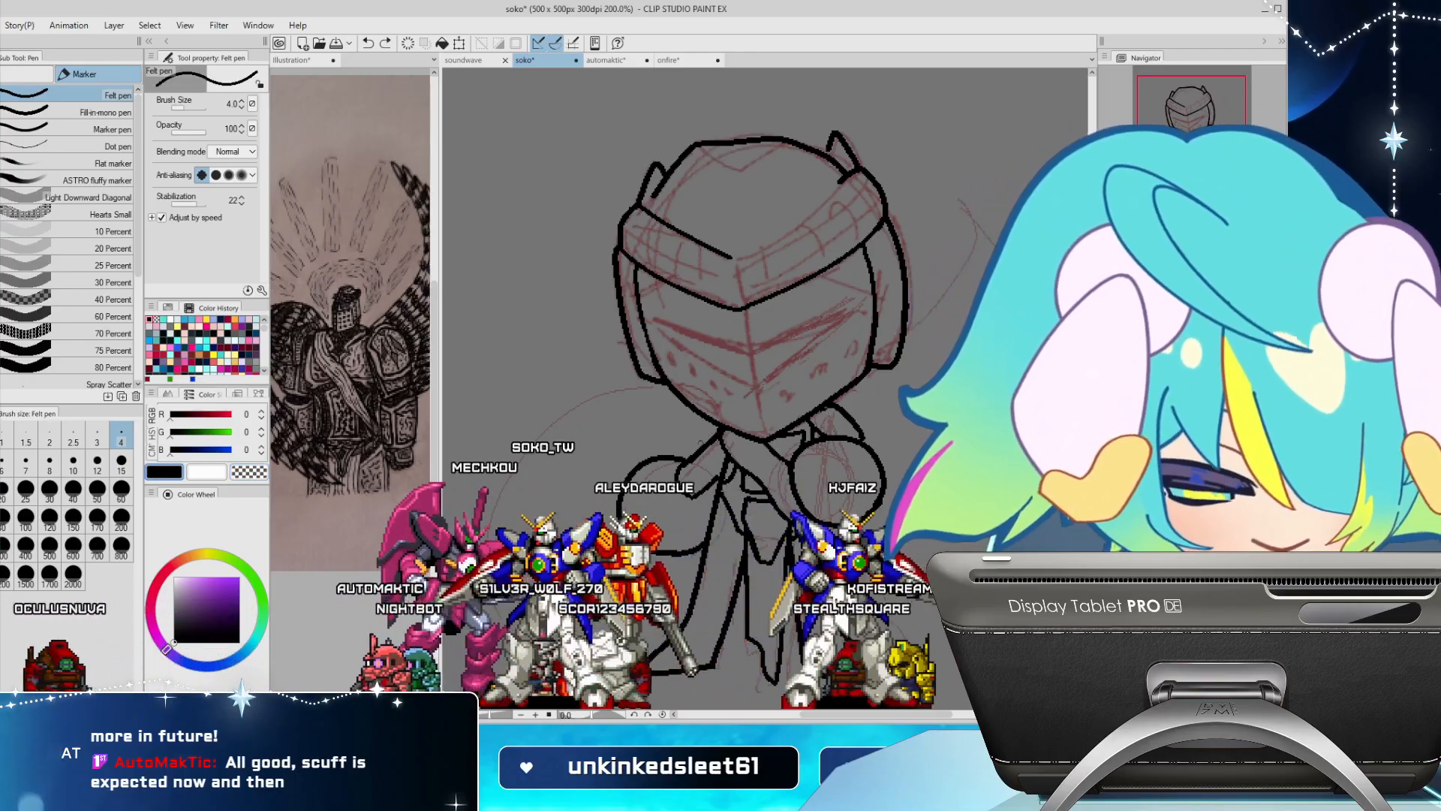
Set the Felt pen's brush size to 2.5 and ink the V-shaped upper edge of the visor slit with straight lines
key(ctrl+0)
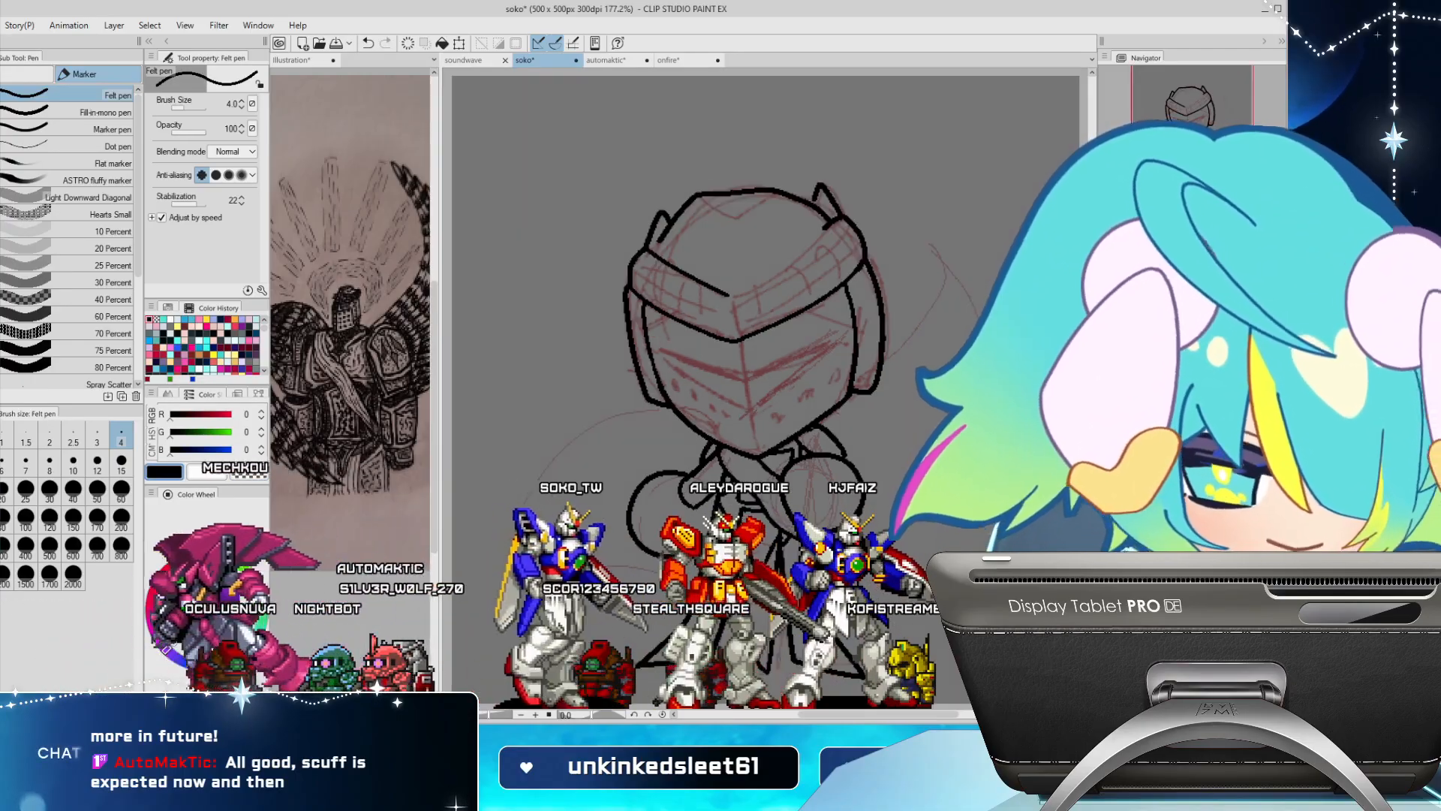
key(h)
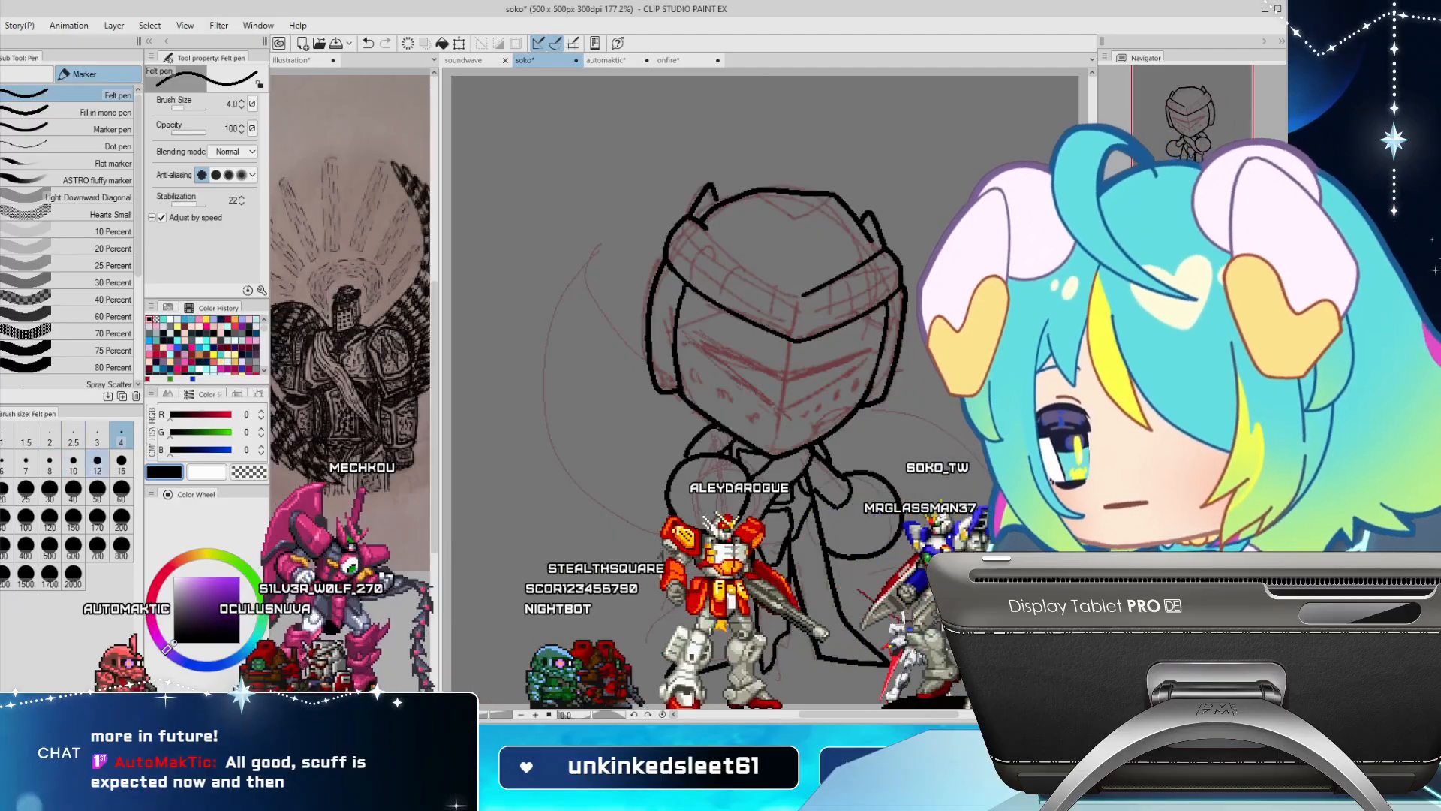
click(73, 434)
click(693, 323)
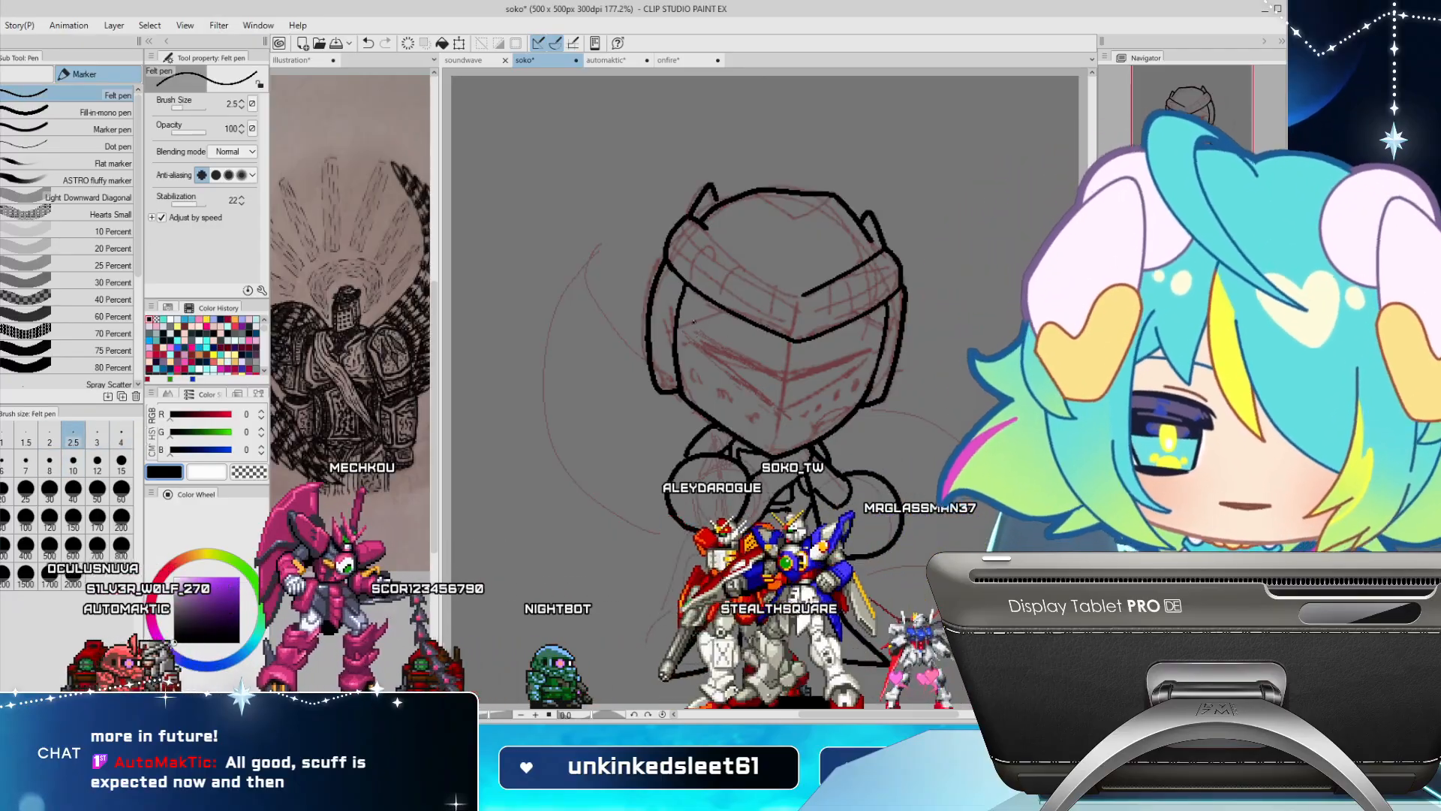
shift+click(792, 377)
shift+click(876, 344)
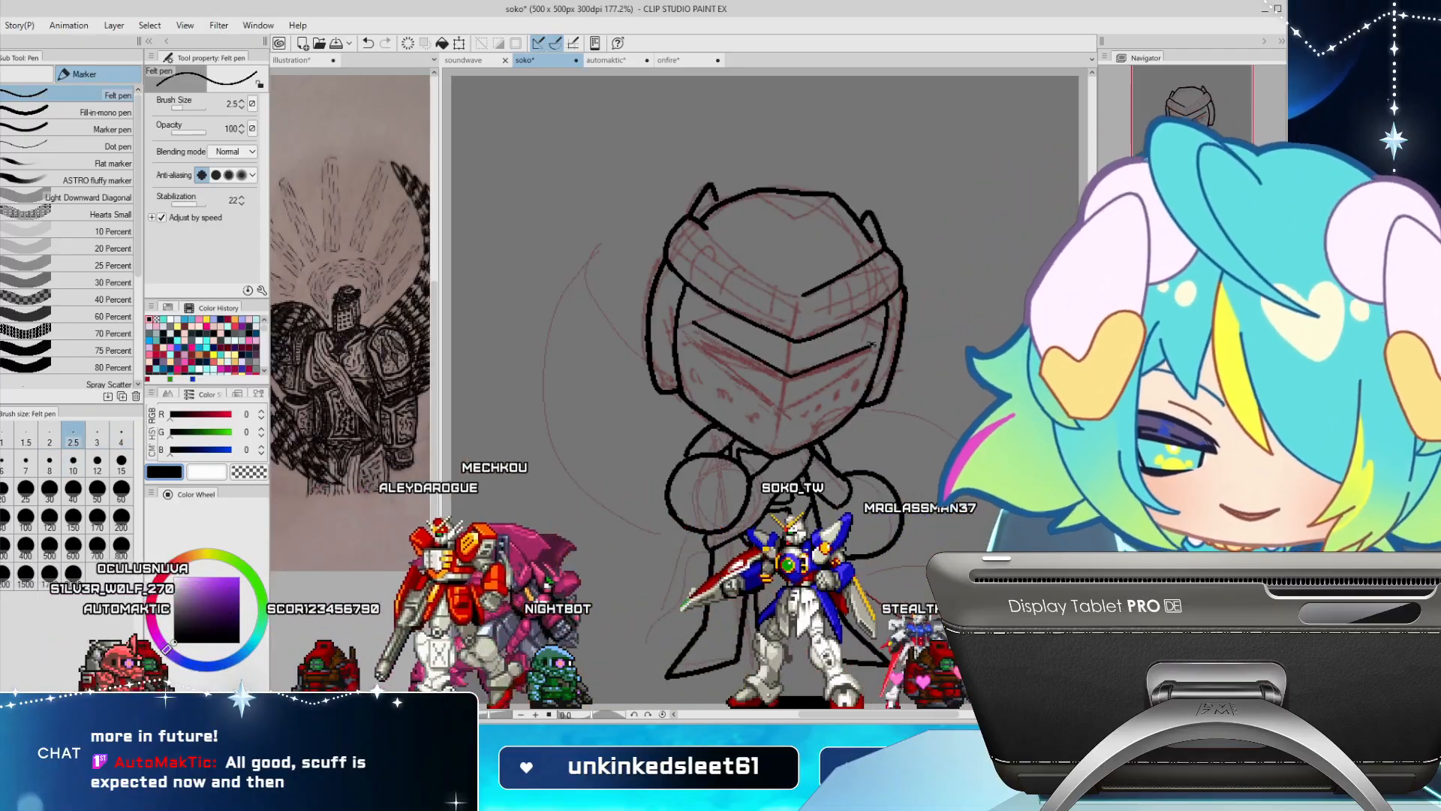
Ink the lower edges of the visor slit on both sides, redoing strokes until they meet below the center point
shift+click(783, 411)
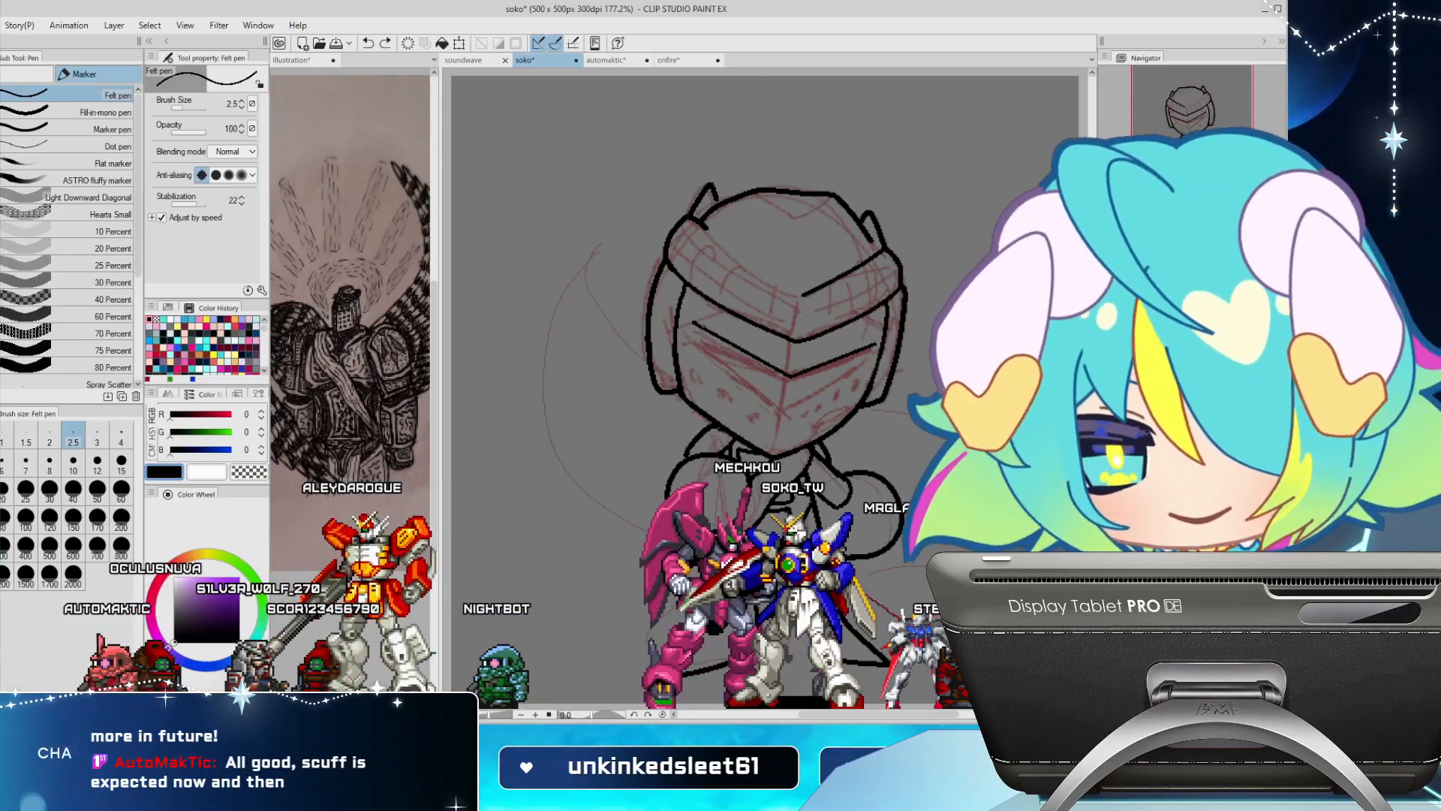
drag(694, 325, 779, 410)
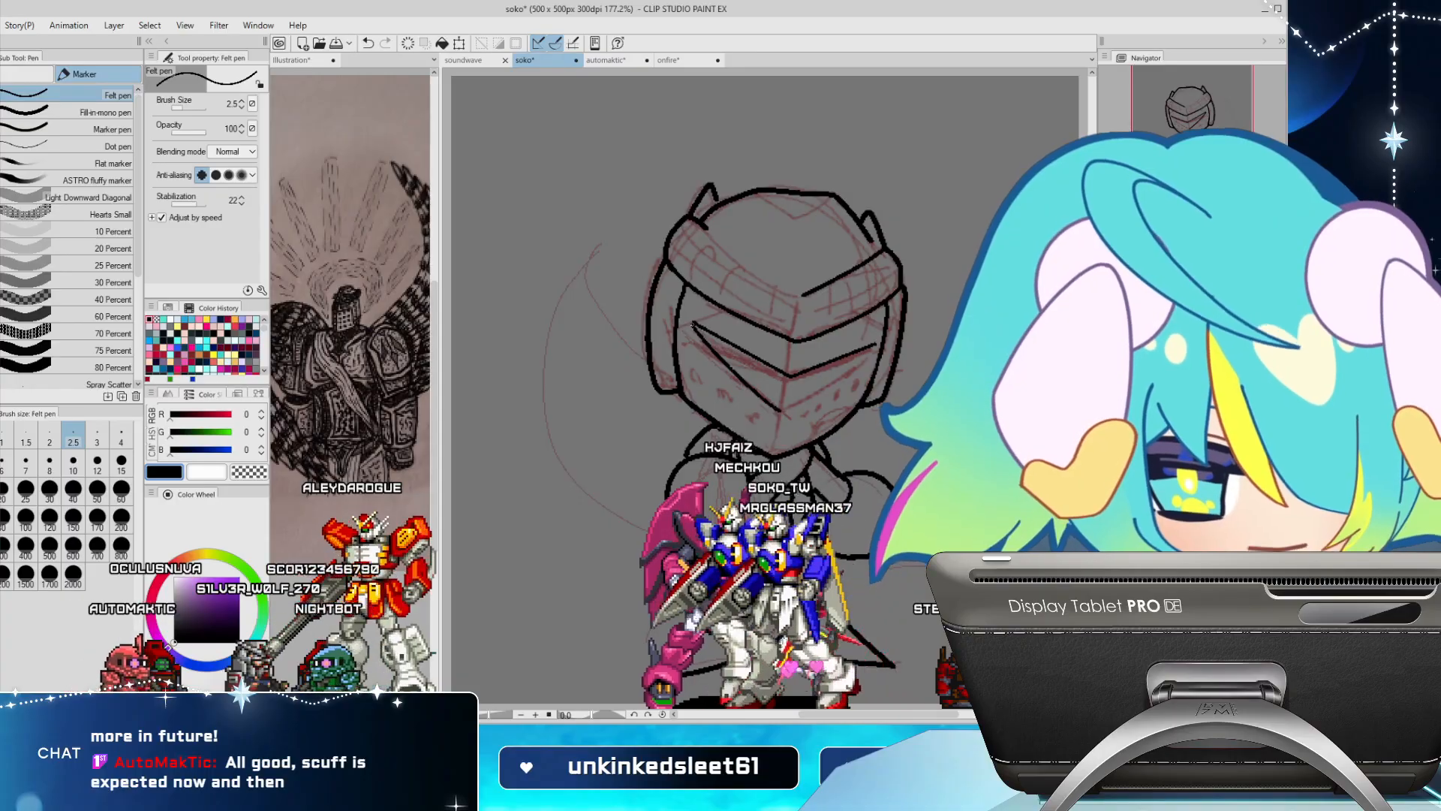
key(ctrl+z)
key(h)
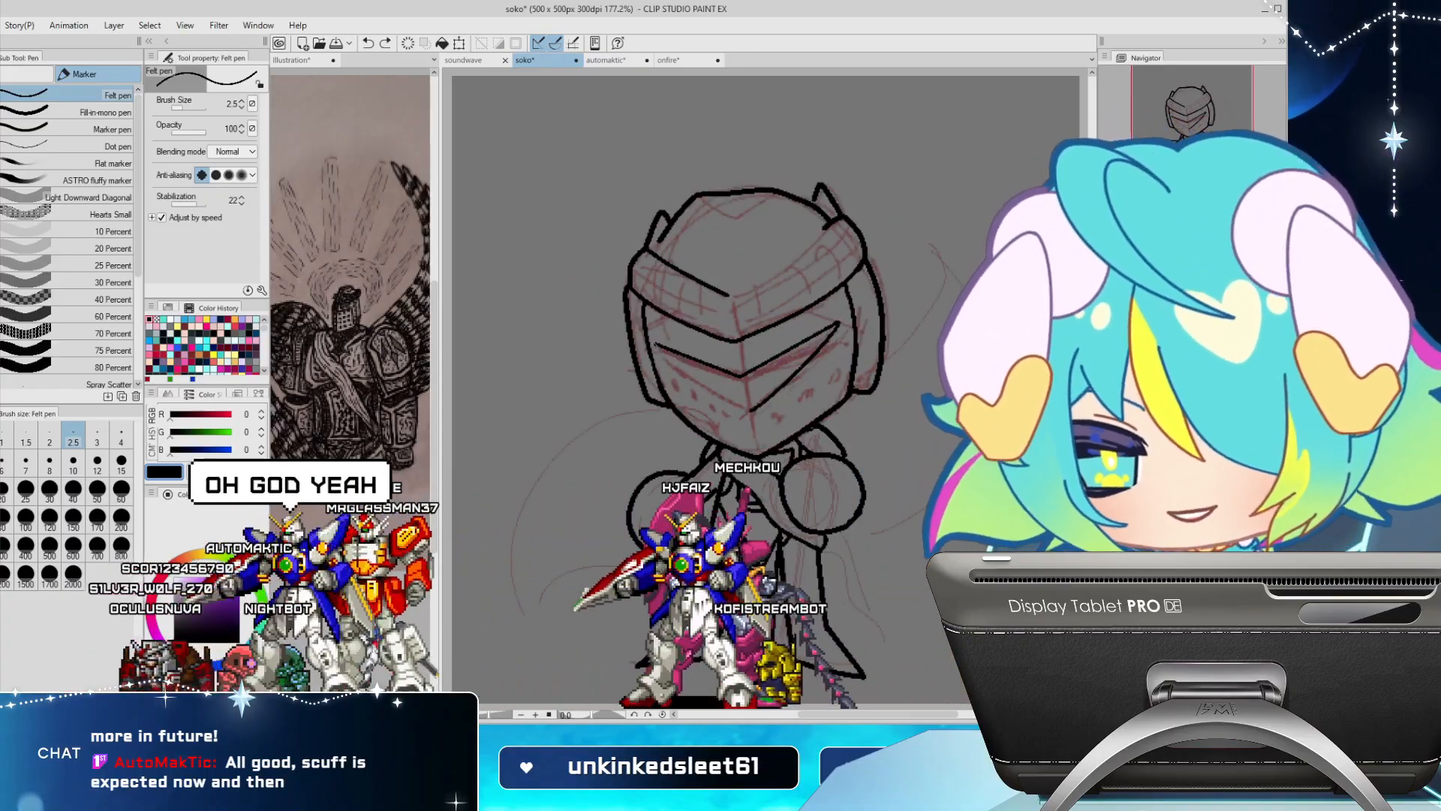
key(ctrl+z)
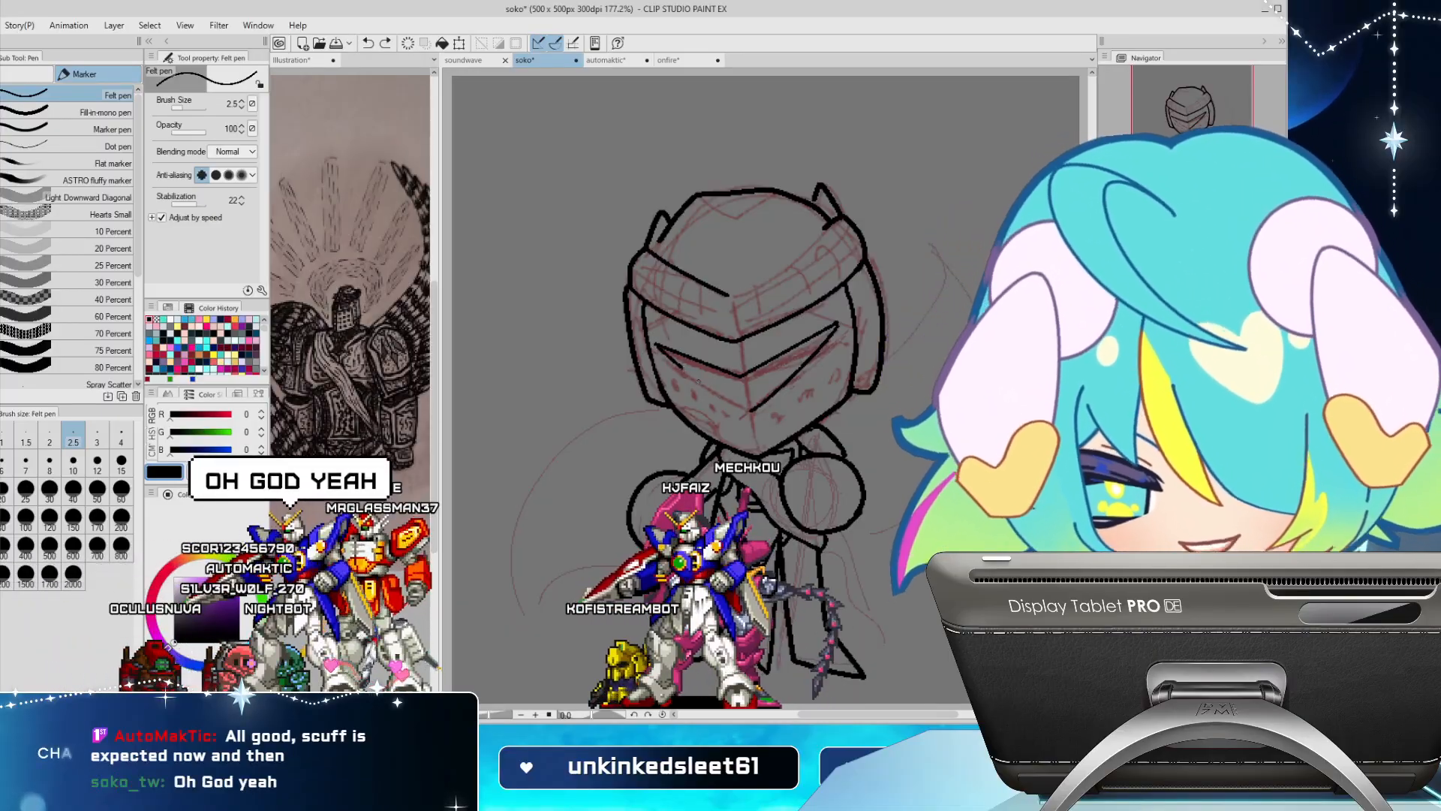
drag(656, 346, 755, 412)
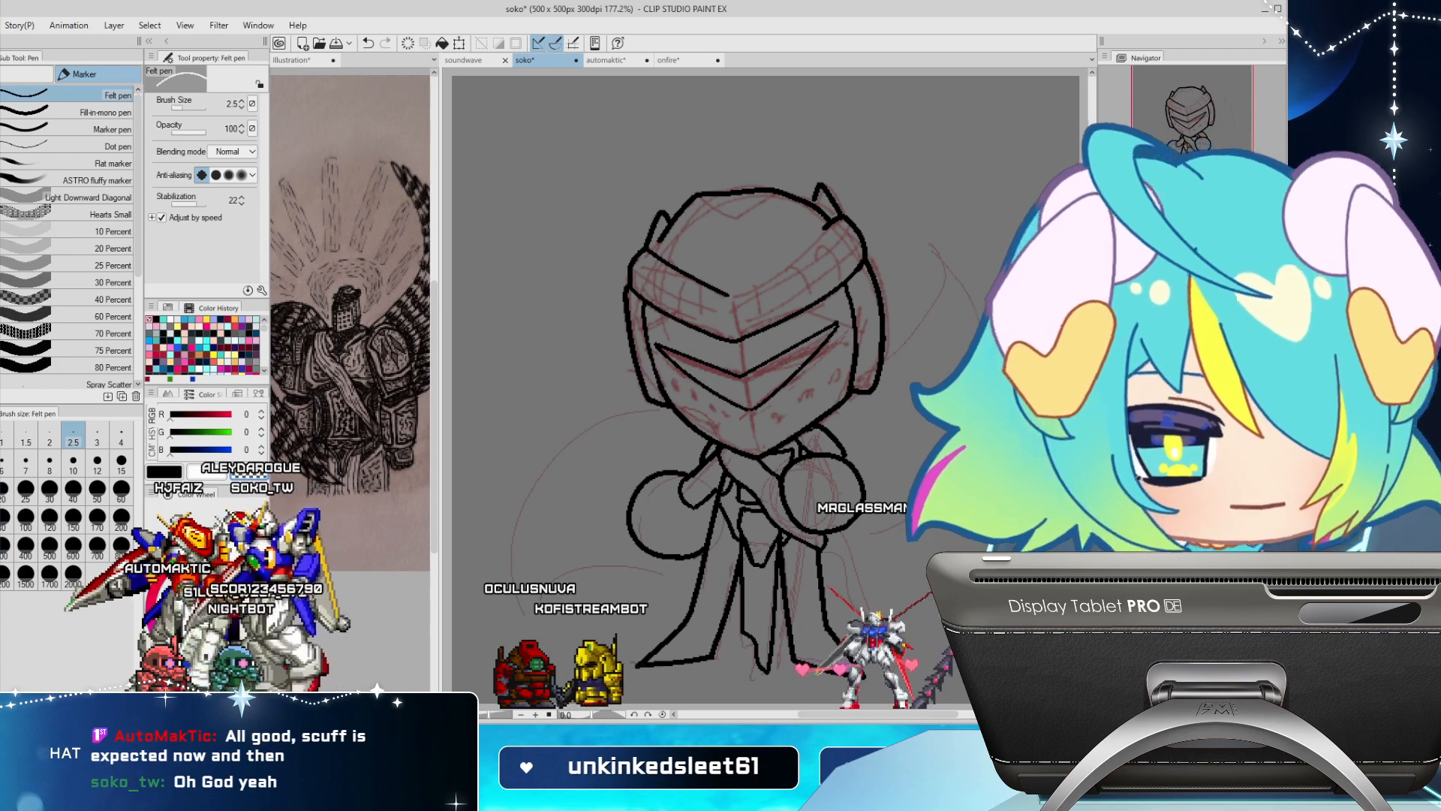
Ink the missing half of the brow band's upper edge so both sides meet in a V
key(h)
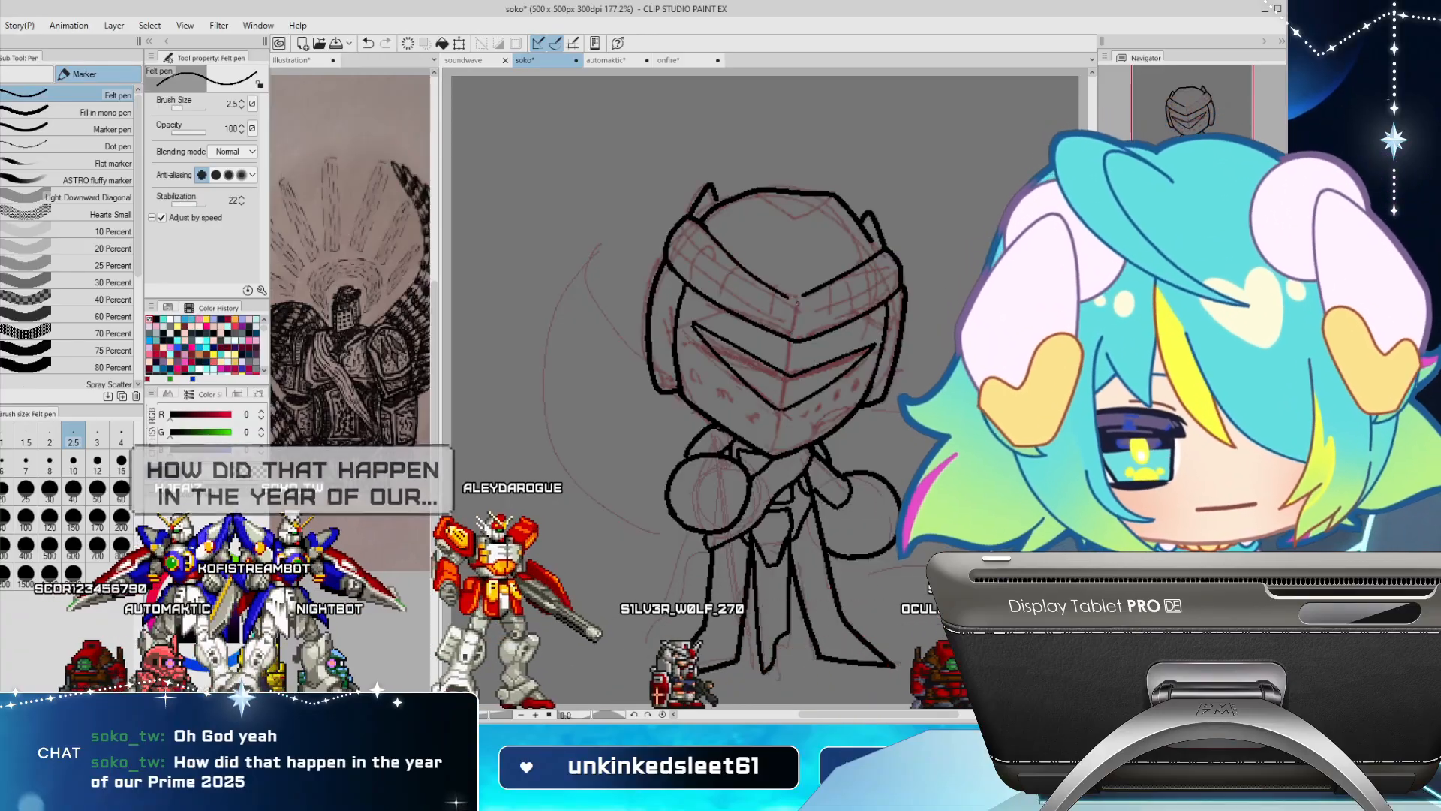
click(706, 227)
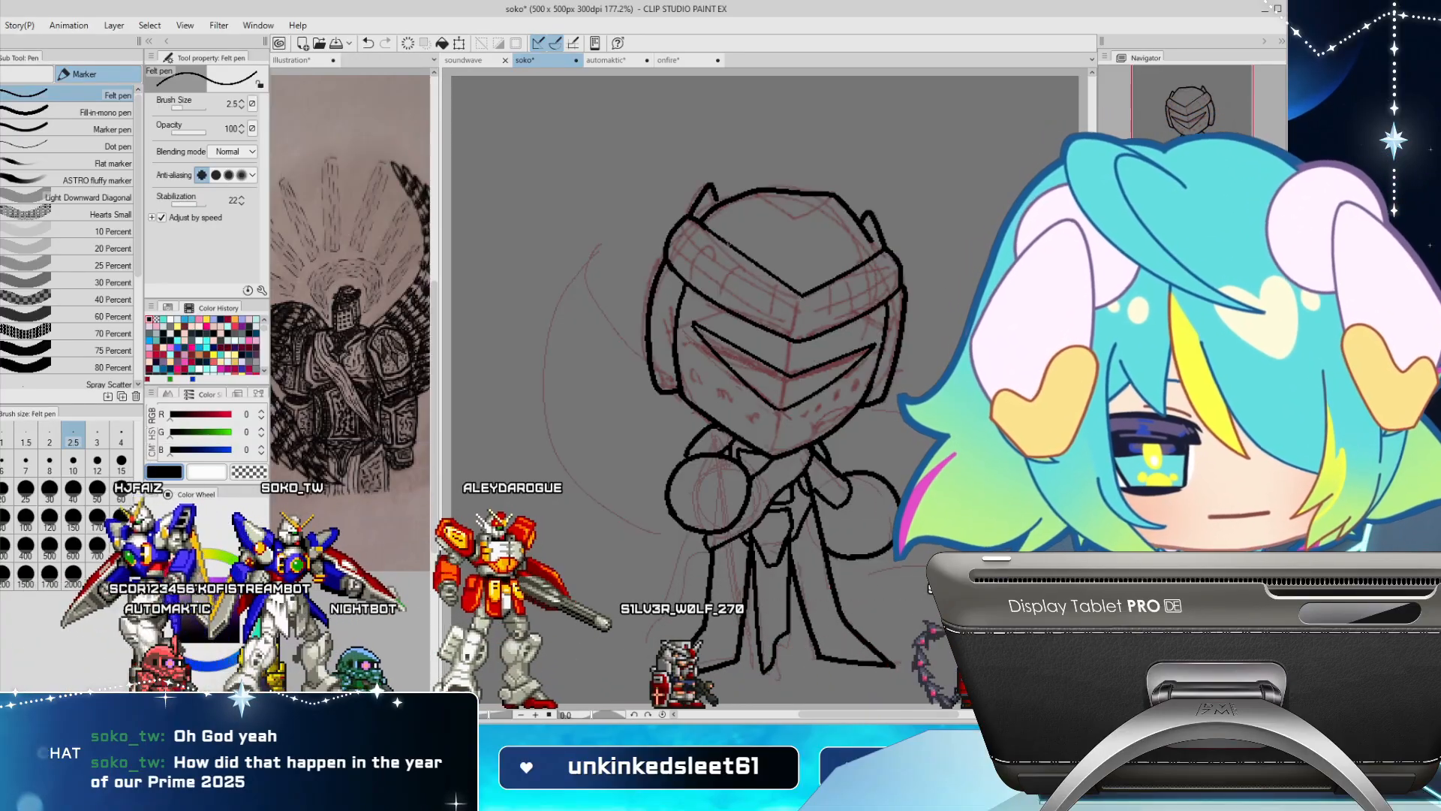
key(h)
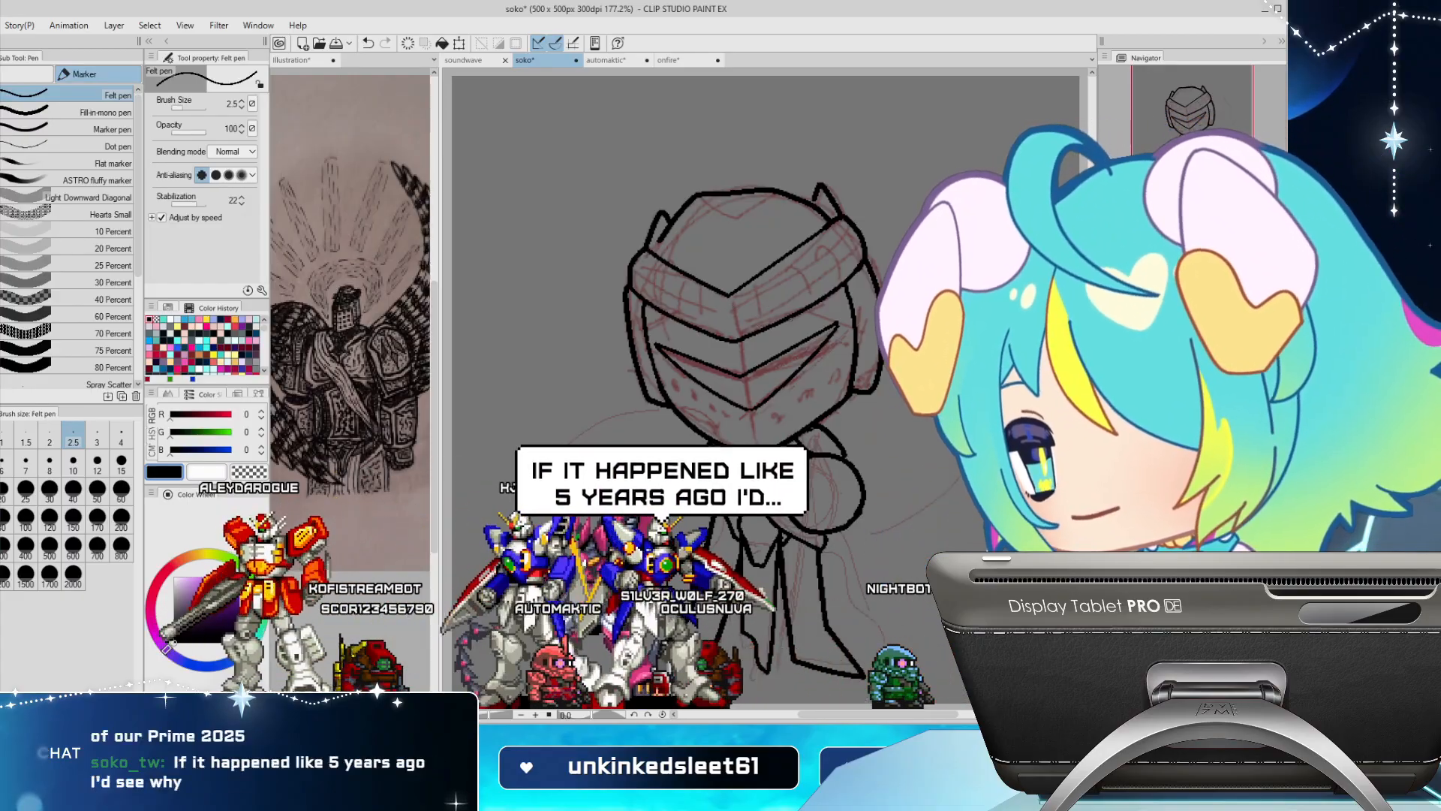
Ink a curved center divider on the brow band and the V-shaped crest lines at the helmet's crown
drag(731, 295, 731, 339)
key(ctrl+z)
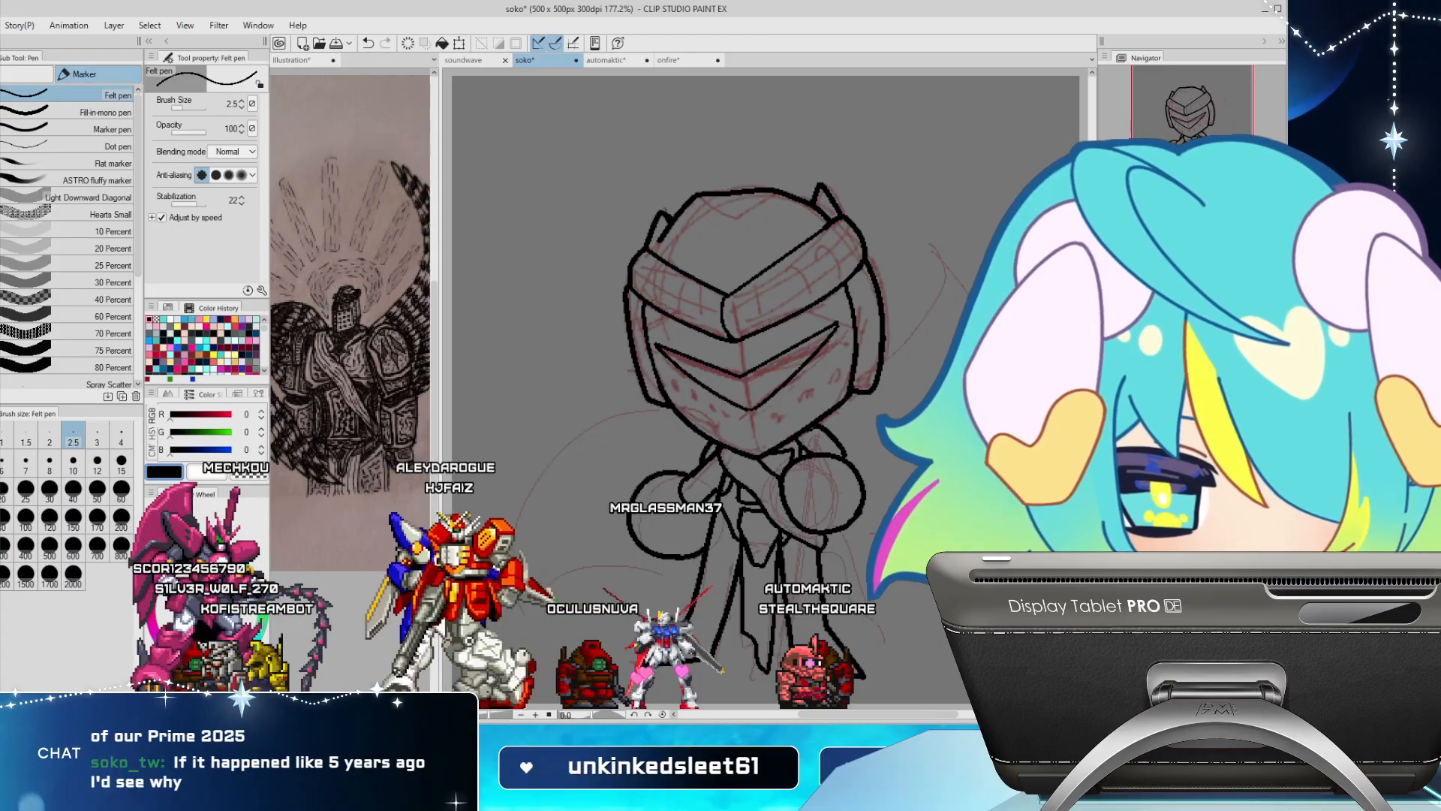
mouse_move(696, 197)
mouse_down()
mouse_move(722, 233)
mouse_move(740, 225)
mouse_up()
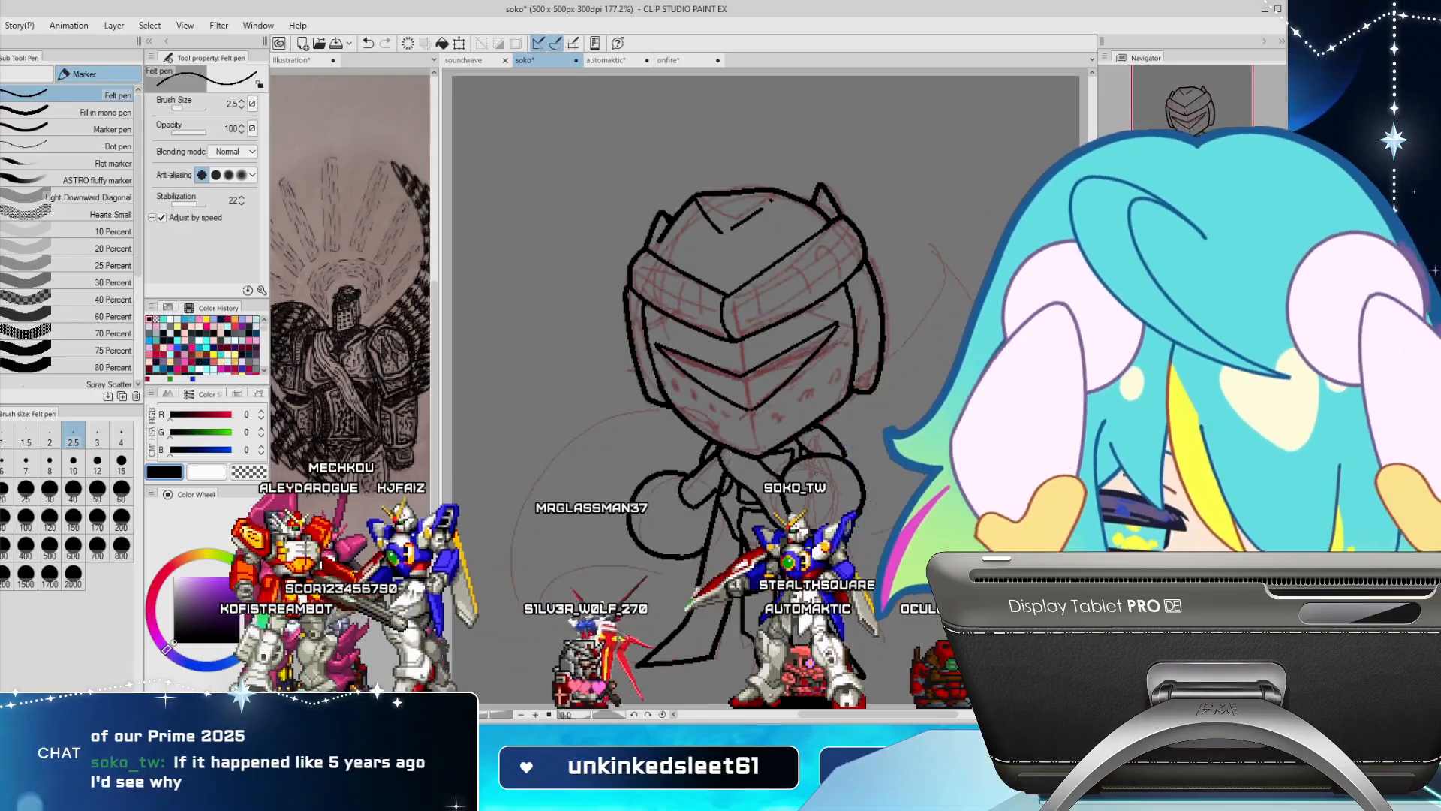
key(c)
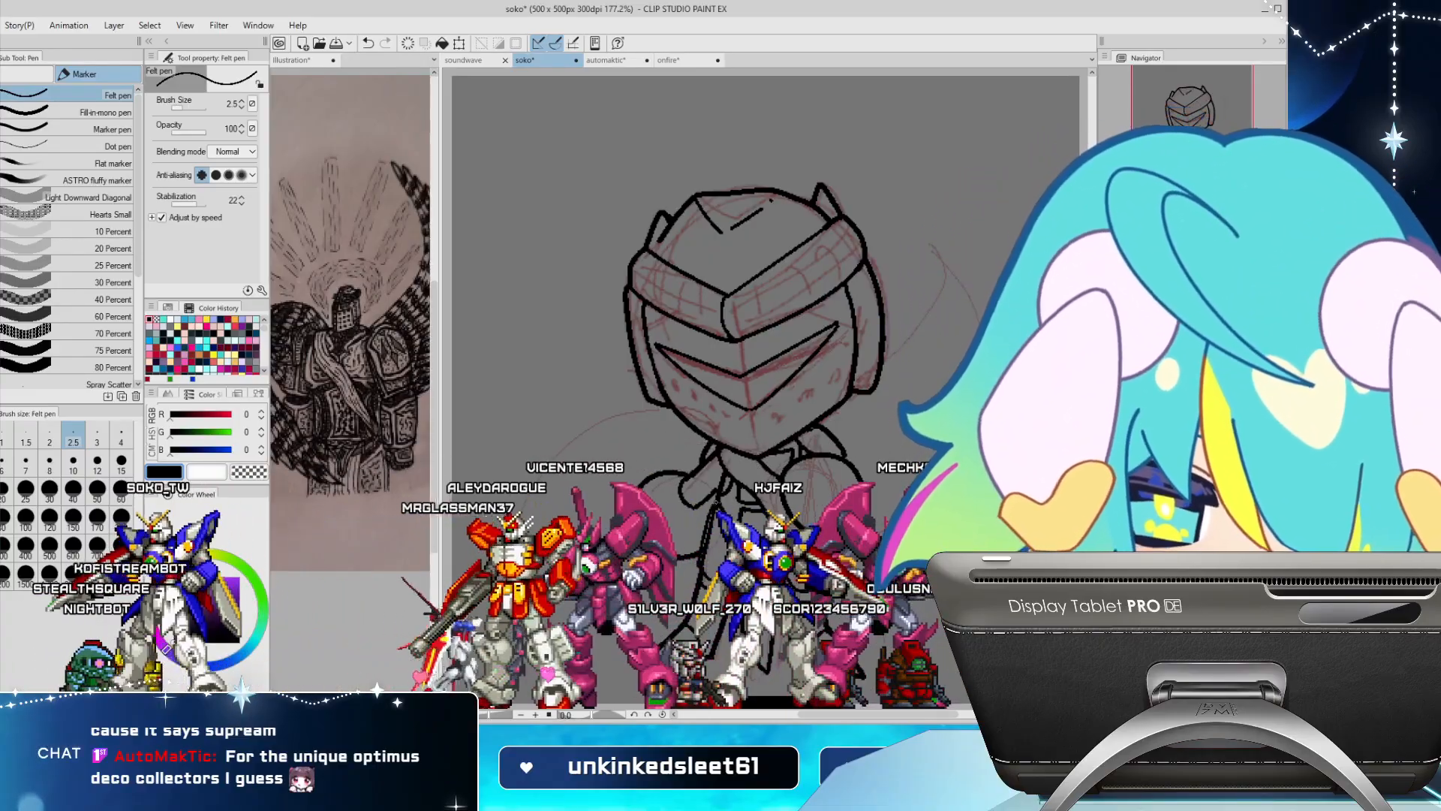
Try inking a crosshatched grille of vertical and cross bars on the faceplate below the visor slit
key(c)
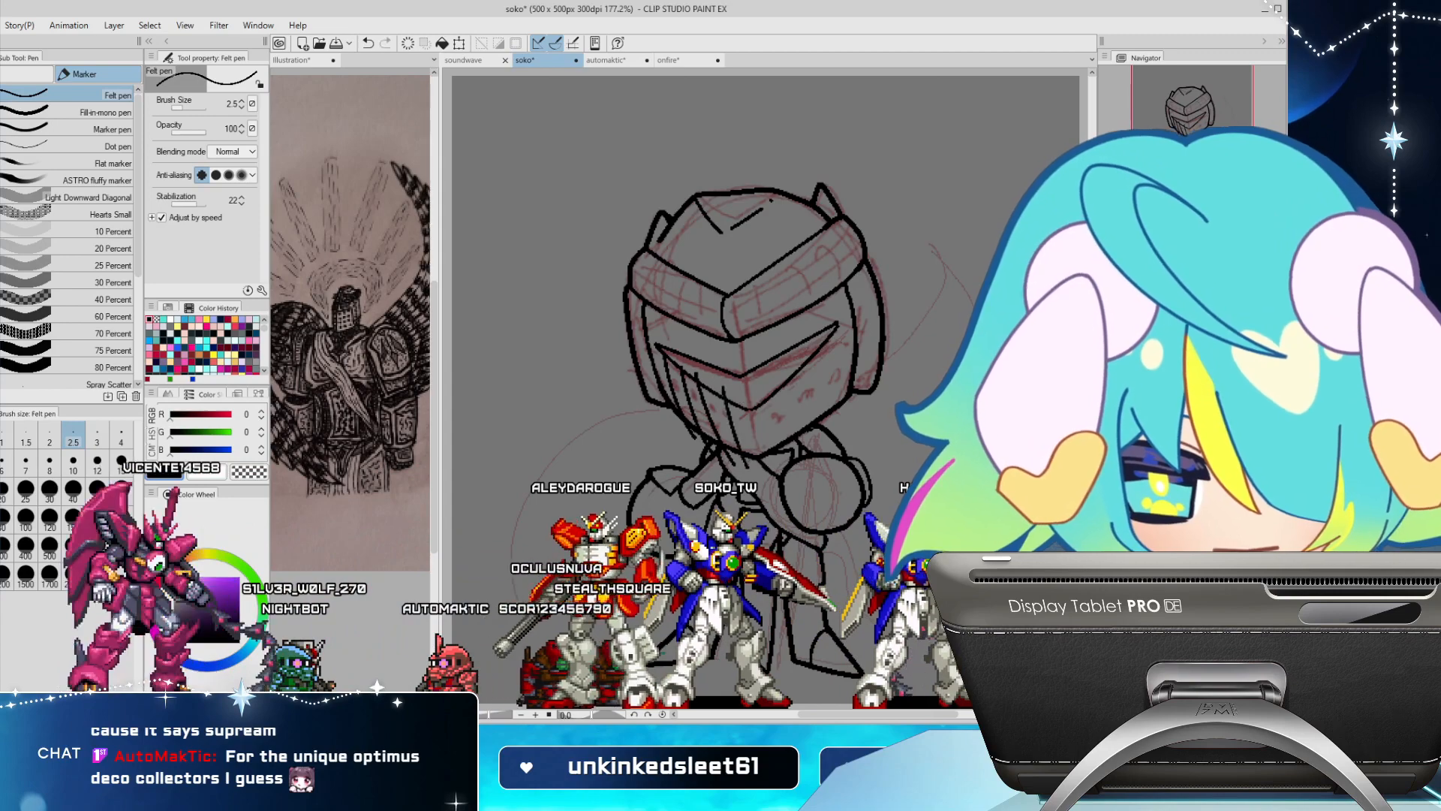
drag(745, 396, 755, 455)
drag(770, 376, 775, 448)
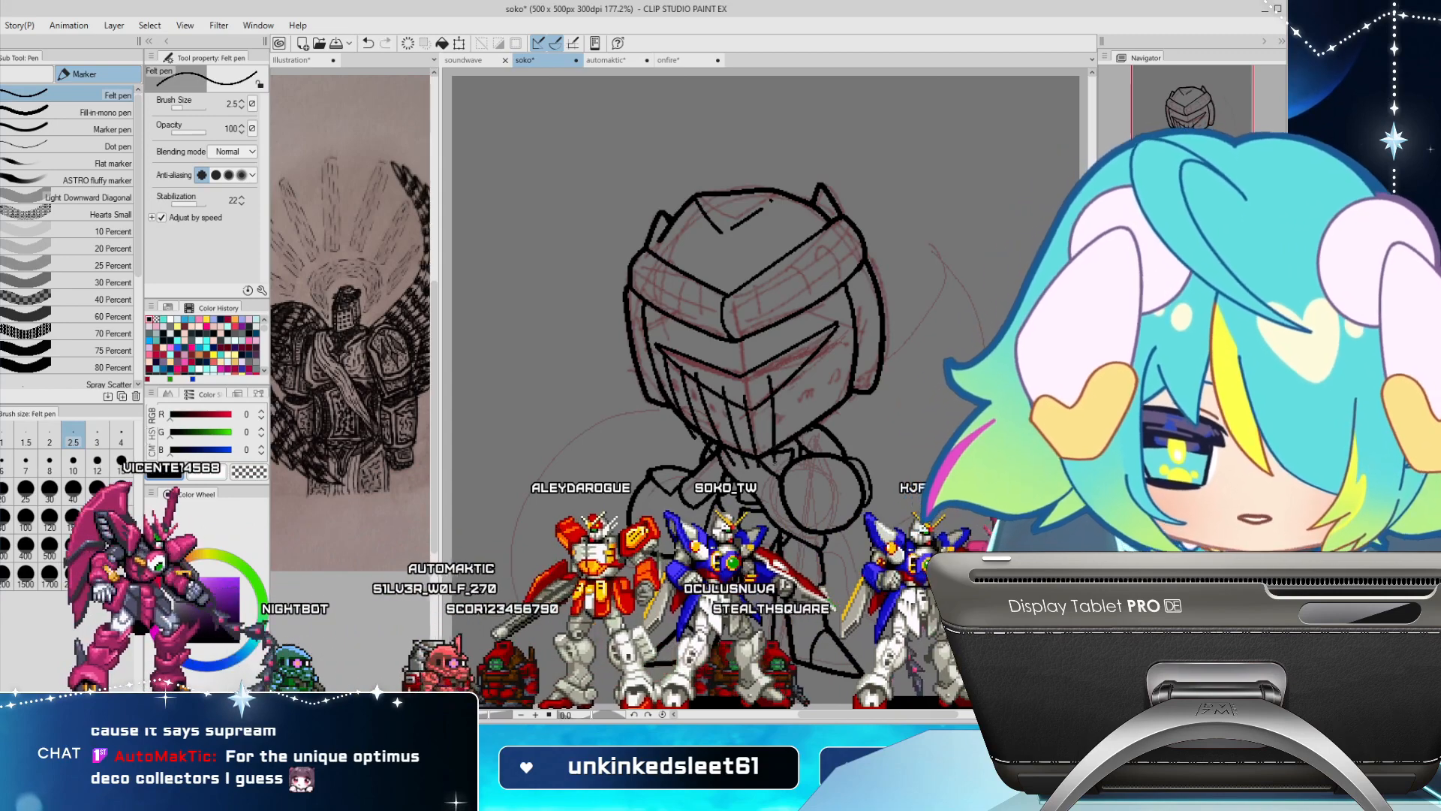
drag(835, 325, 825, 411)
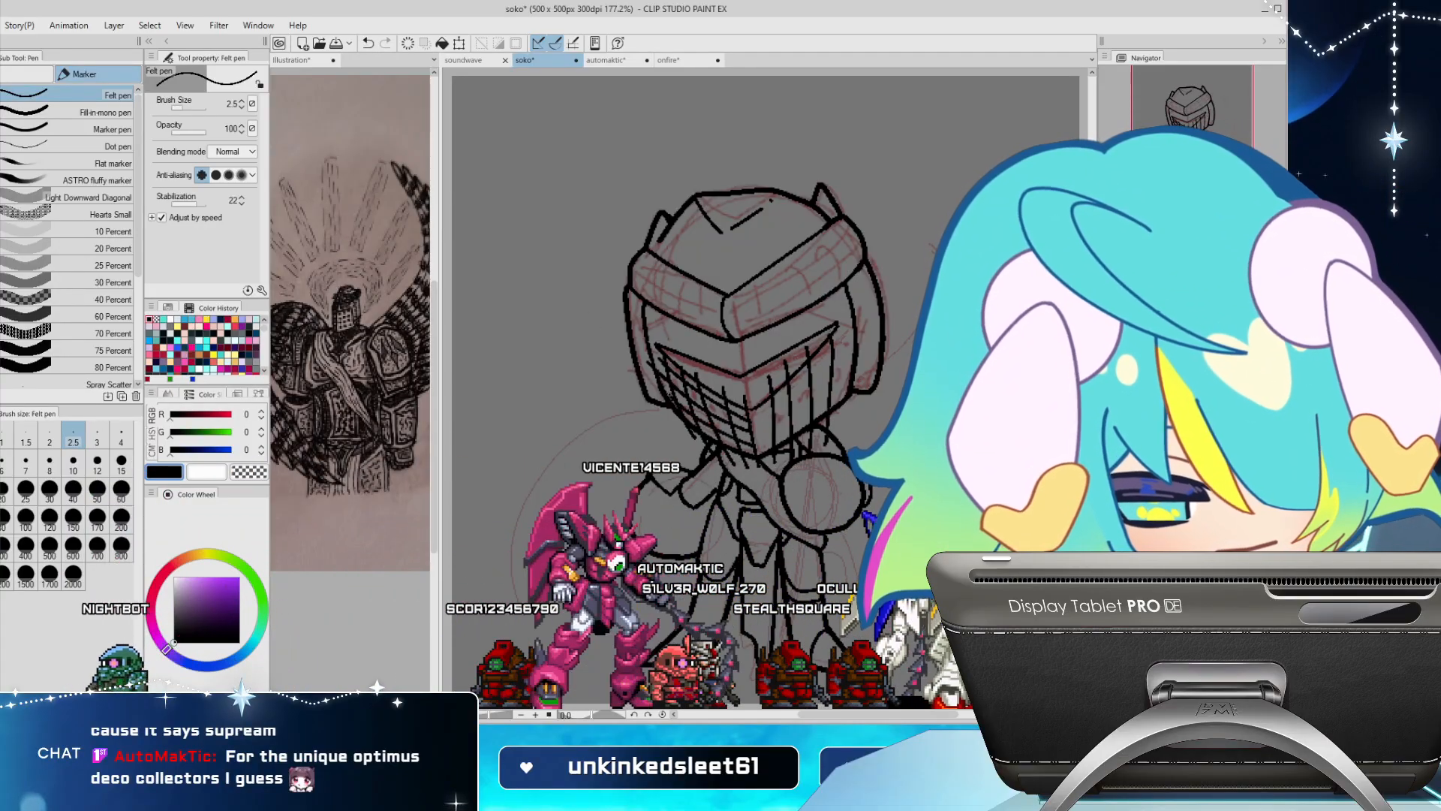
Flip the canvas view horizontally and undo the crosshatched grille strokes on the faceplate
key(h)
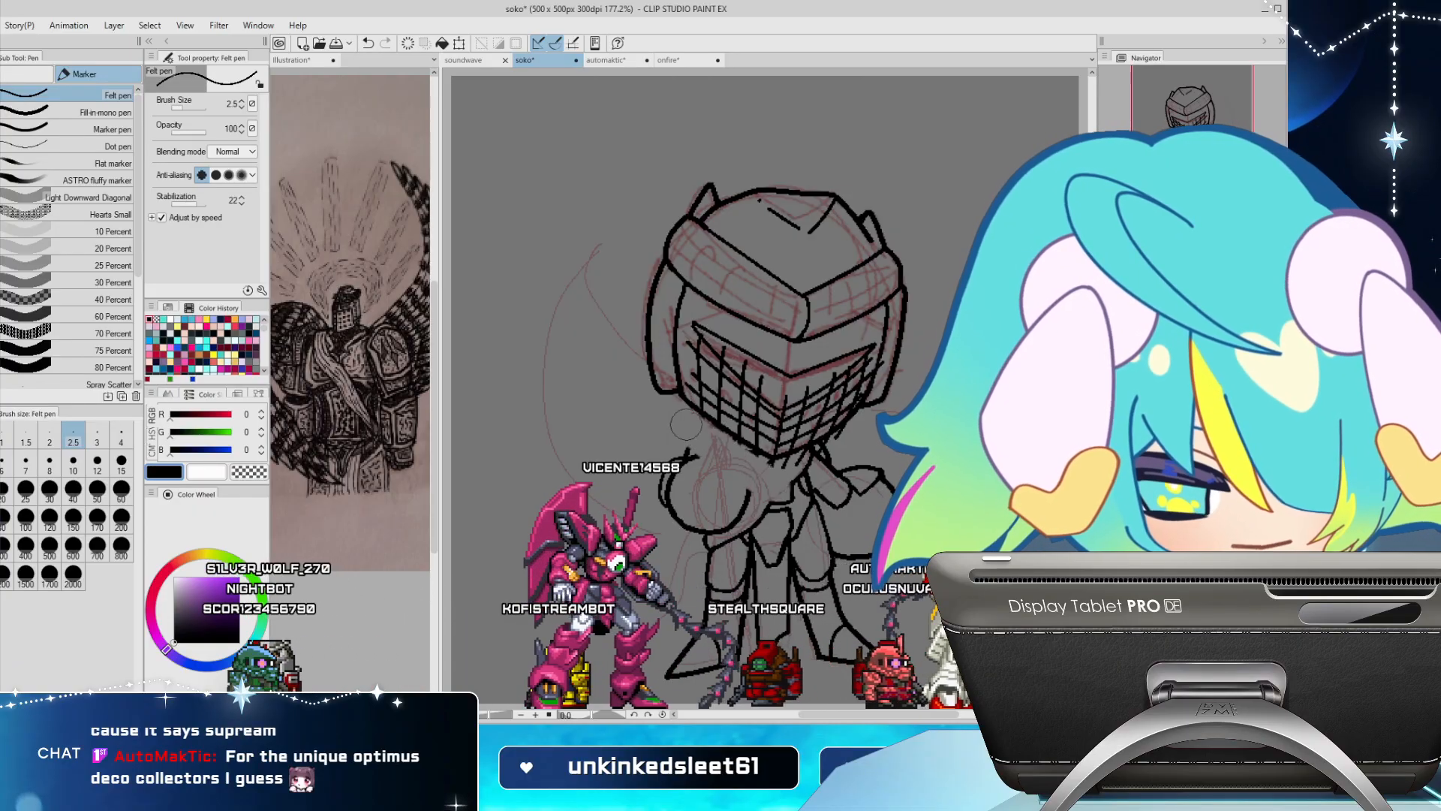
key(ctrl+z)
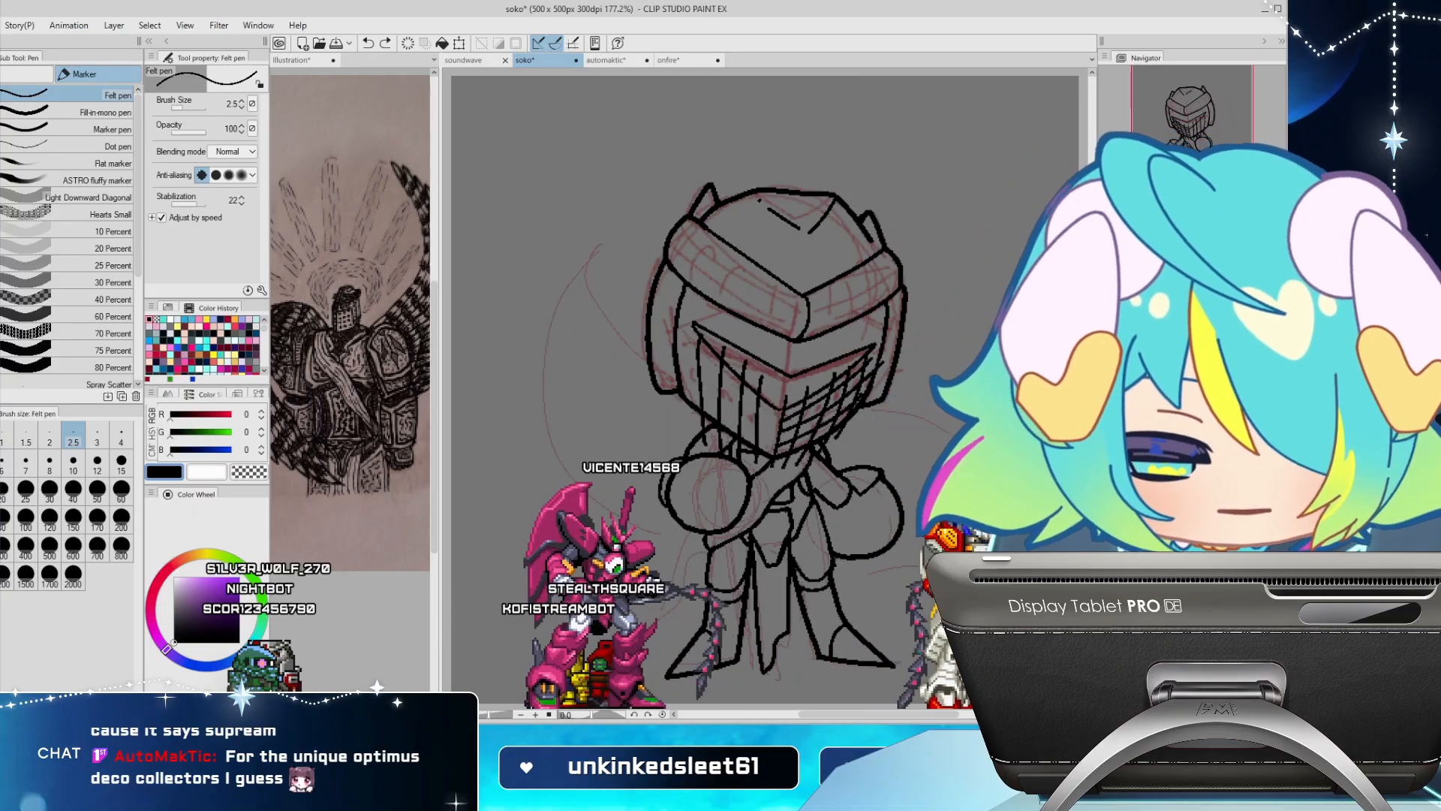
key(ctrl+z)
key(ctrl+z)
key(ctrl+z)
key(ctrl+z)
key(ctrl+z)
key(ctrl+z)
key(ctrl+z)
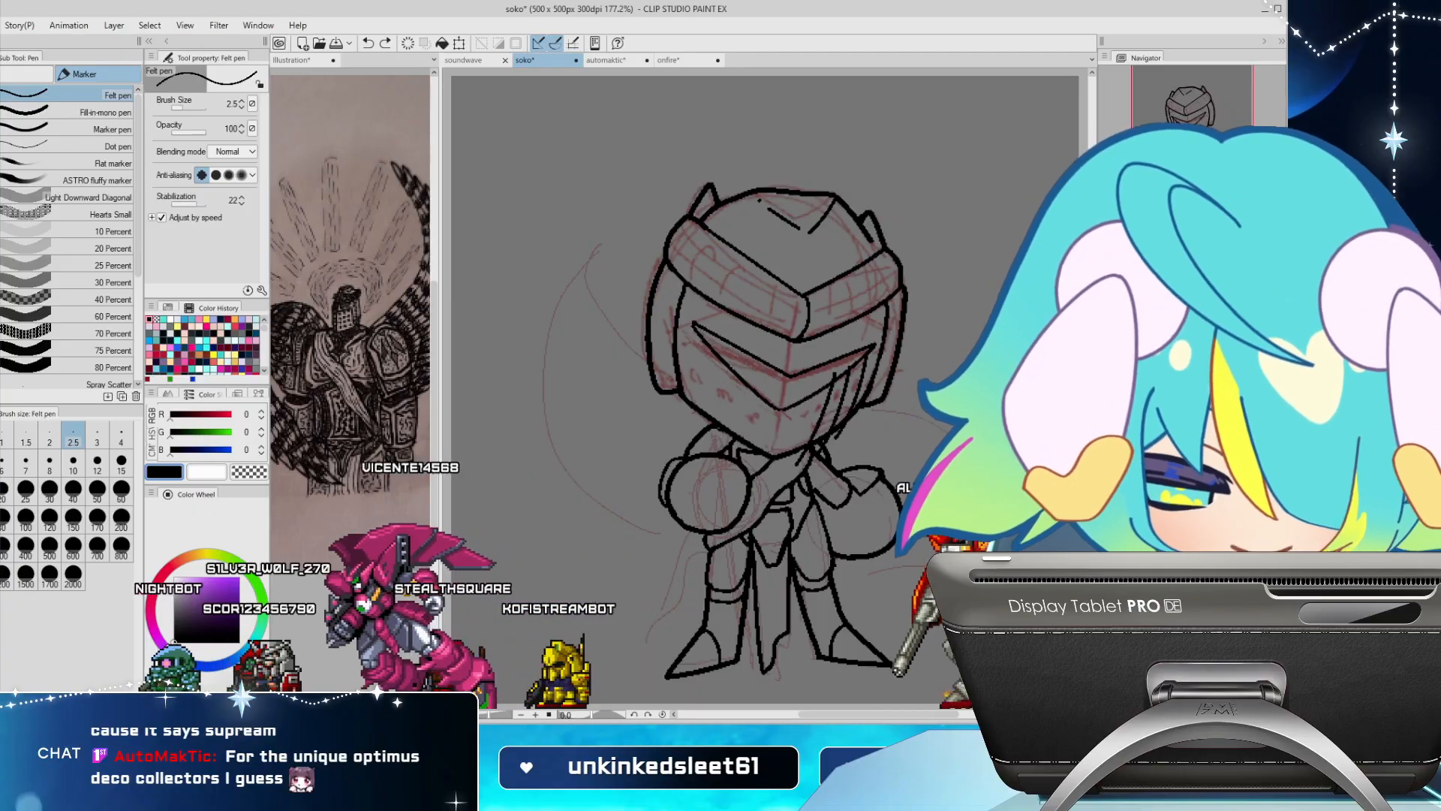
Try inking slanted grille bars down both halves of the faceplate, with cross bars on one half
drag(790, 408, 775, 453)
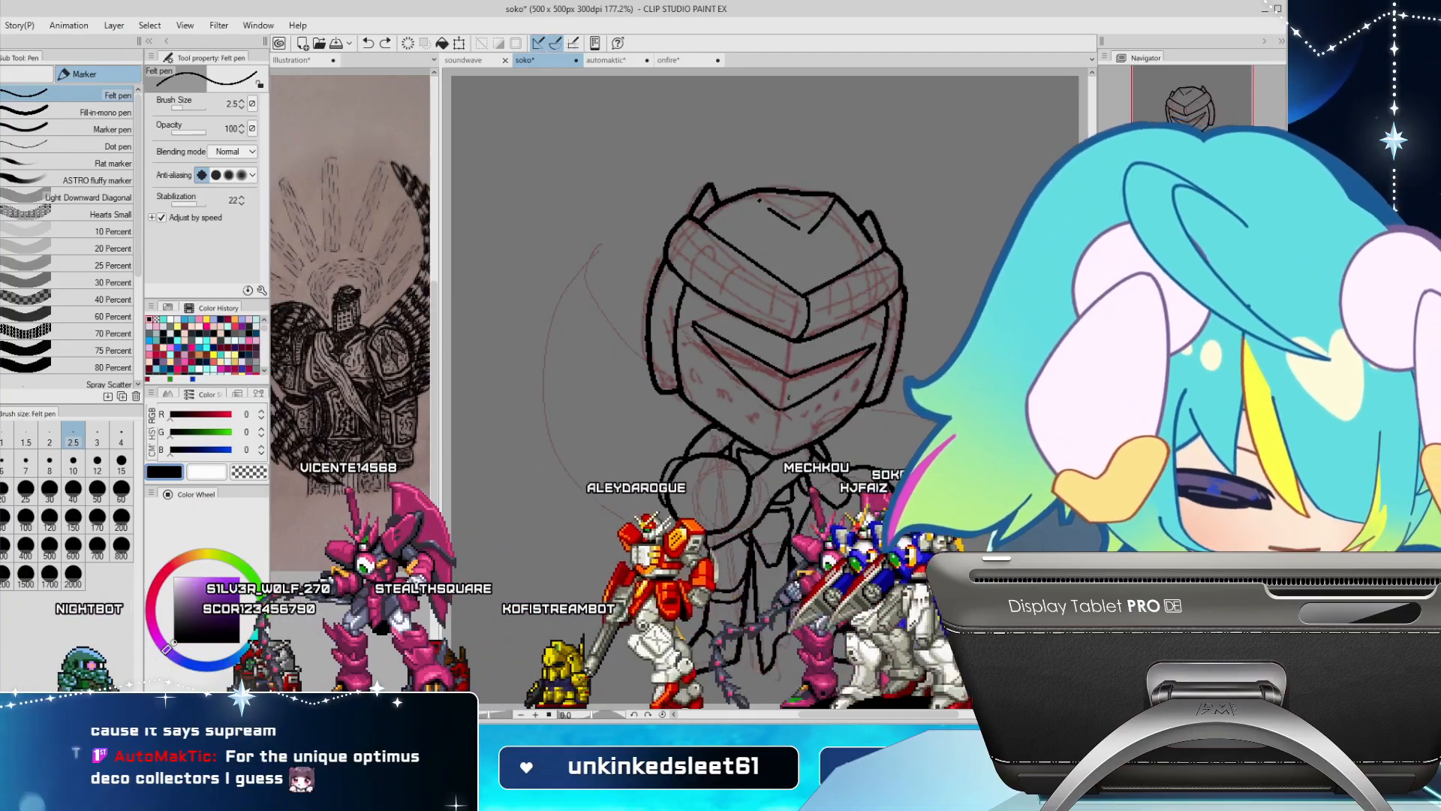
drag(820, 384, 793, 450)
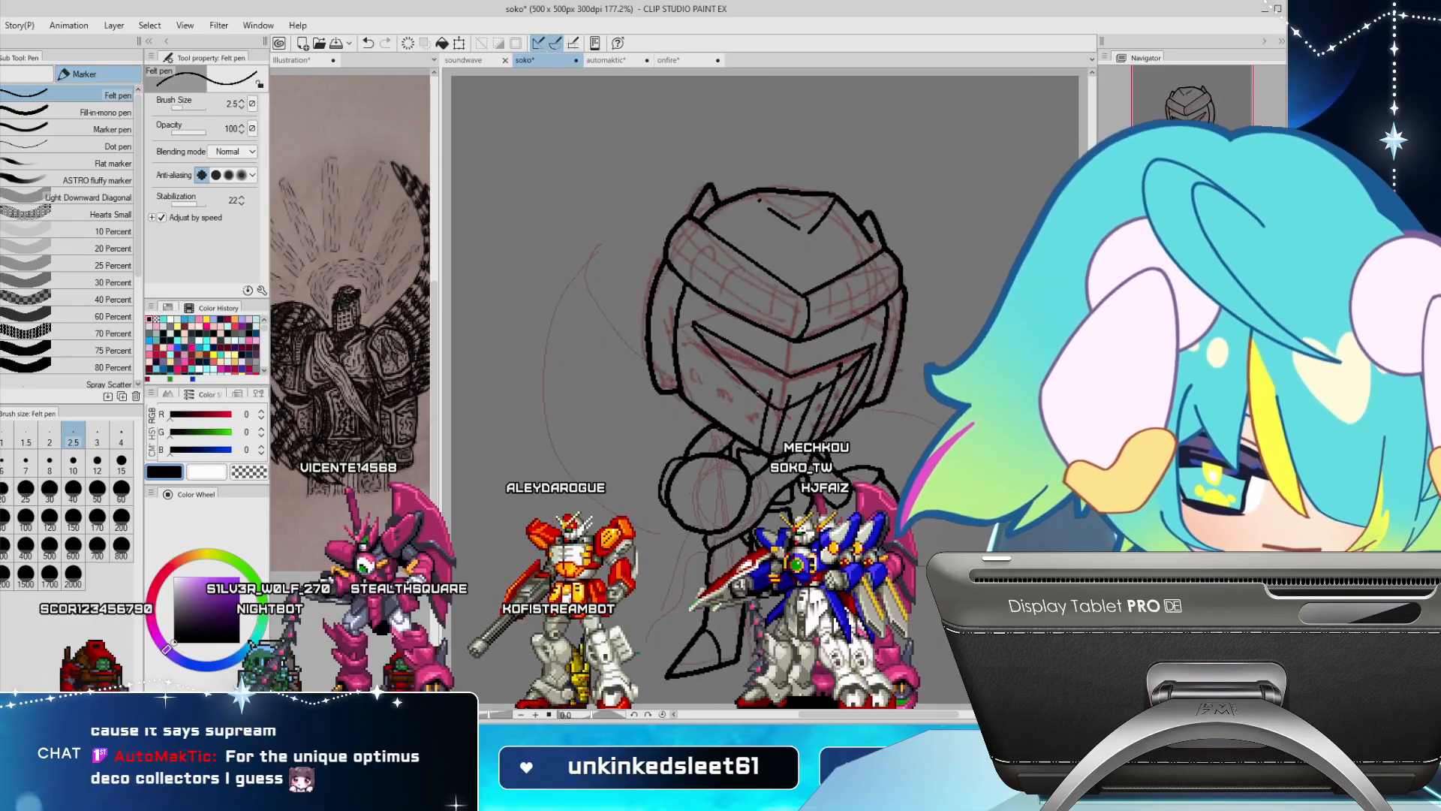
drag(759, 396, 744, 441)
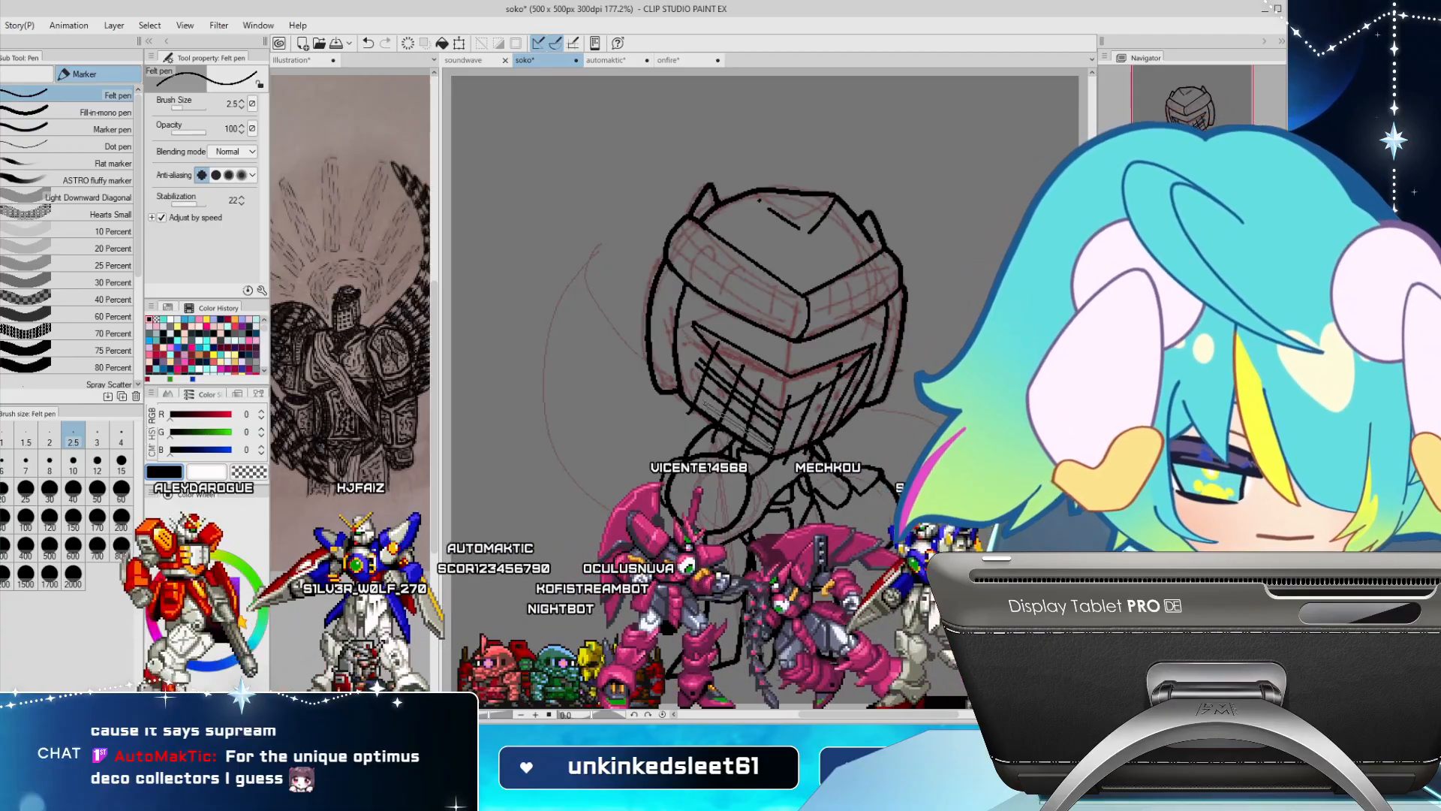
Try refining one half of the faceplate grille into separate cells by alternately erasing with transparent colour and redrawing bars in black
key(c)
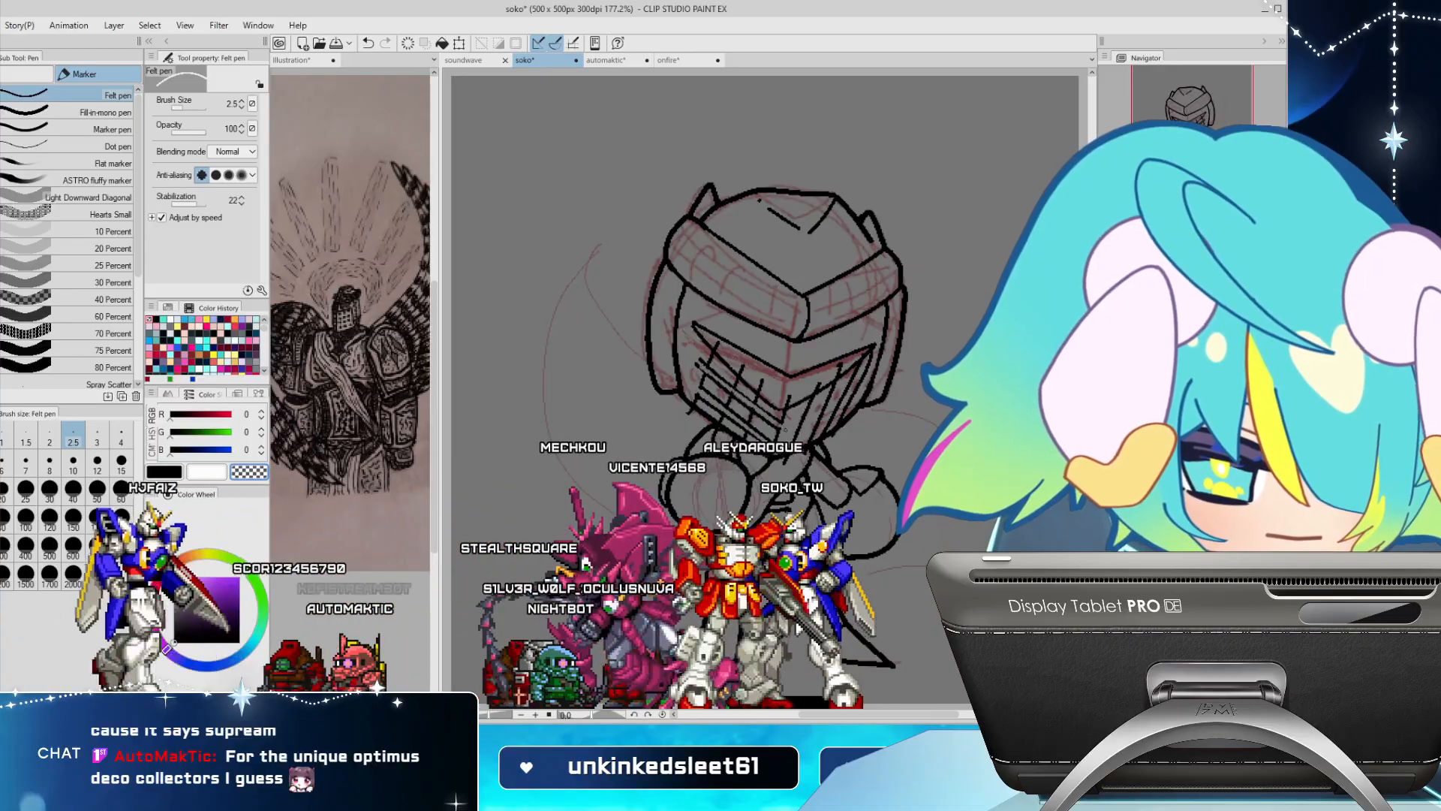
key(c)
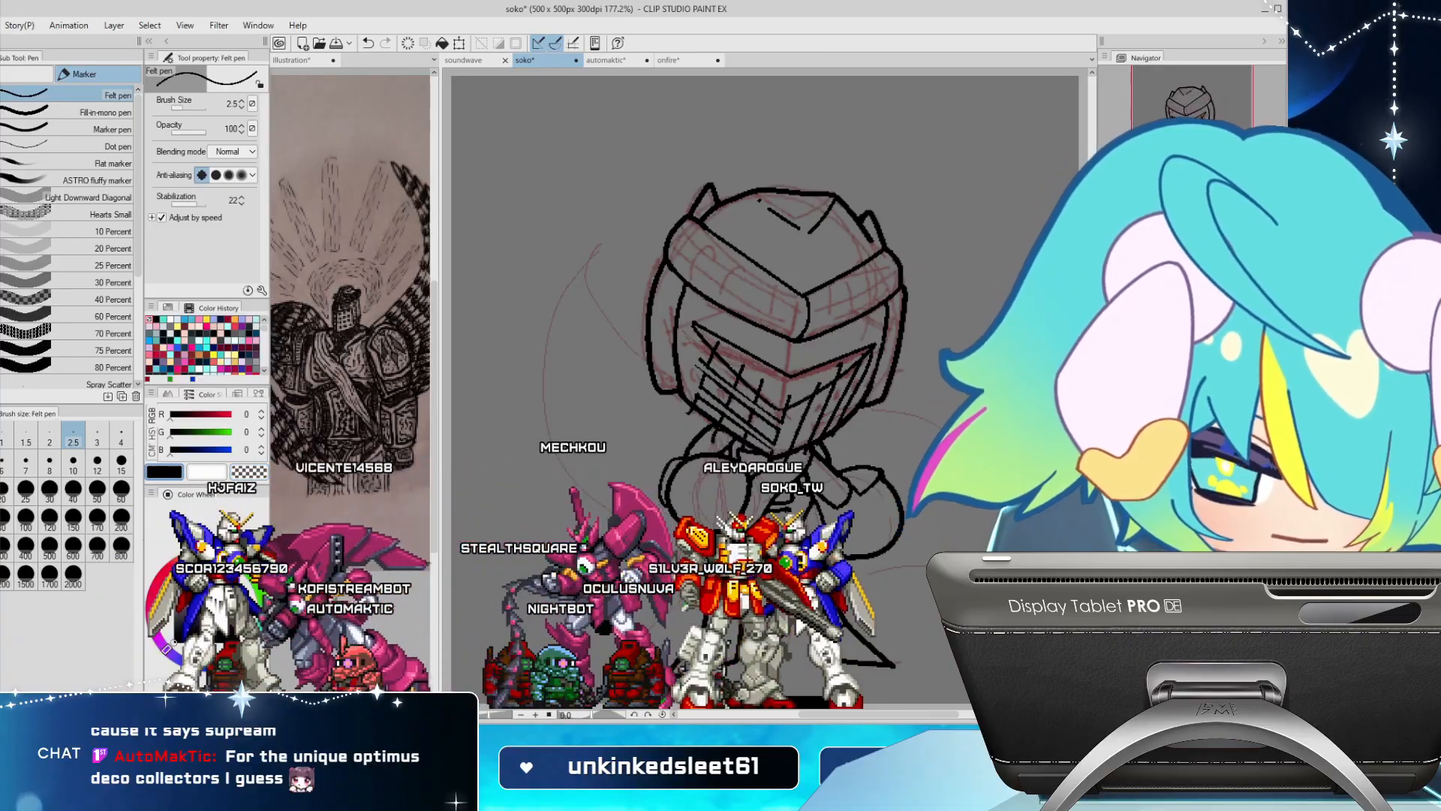
key(c)
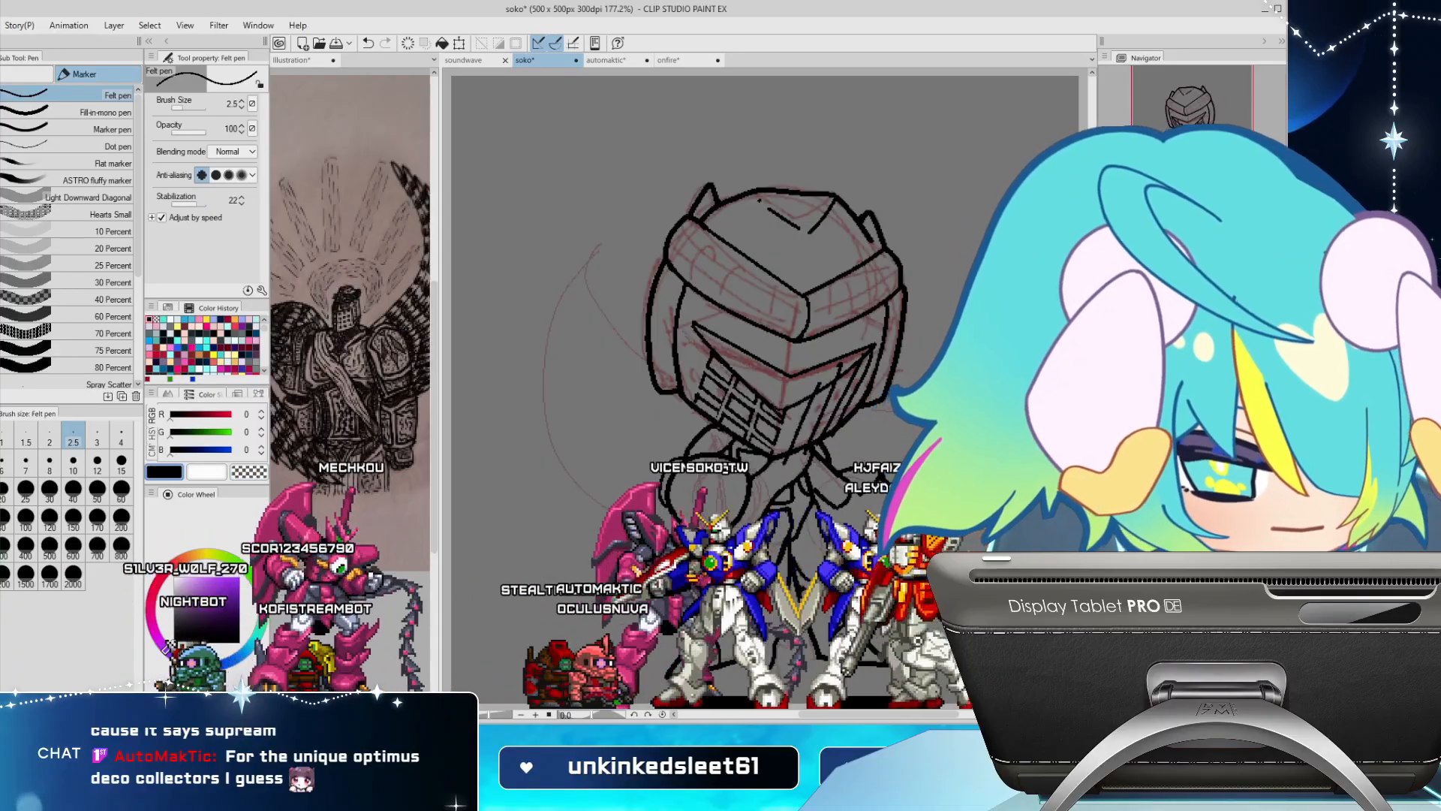
key(c)
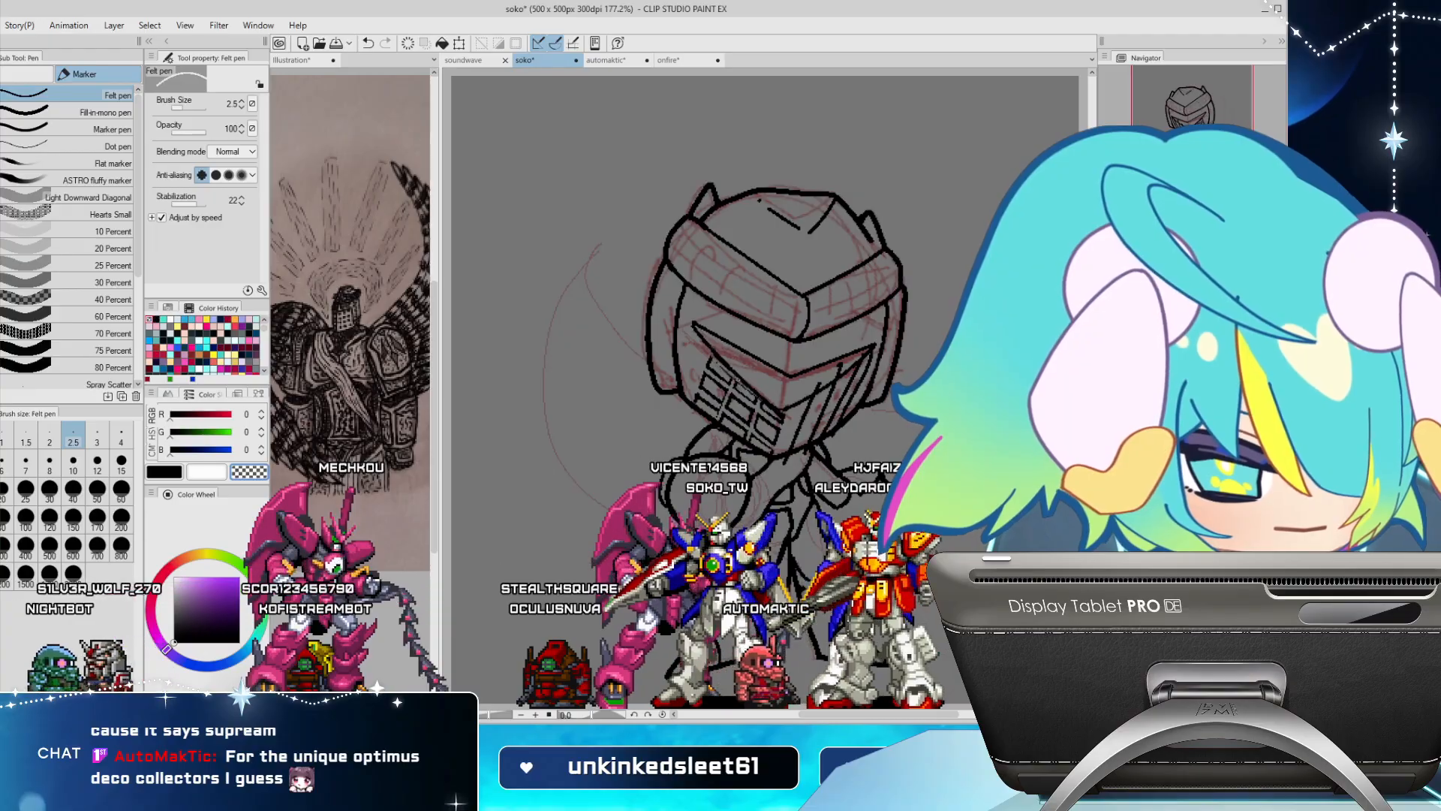
drag(730, 379, 783, 412)
key(c)
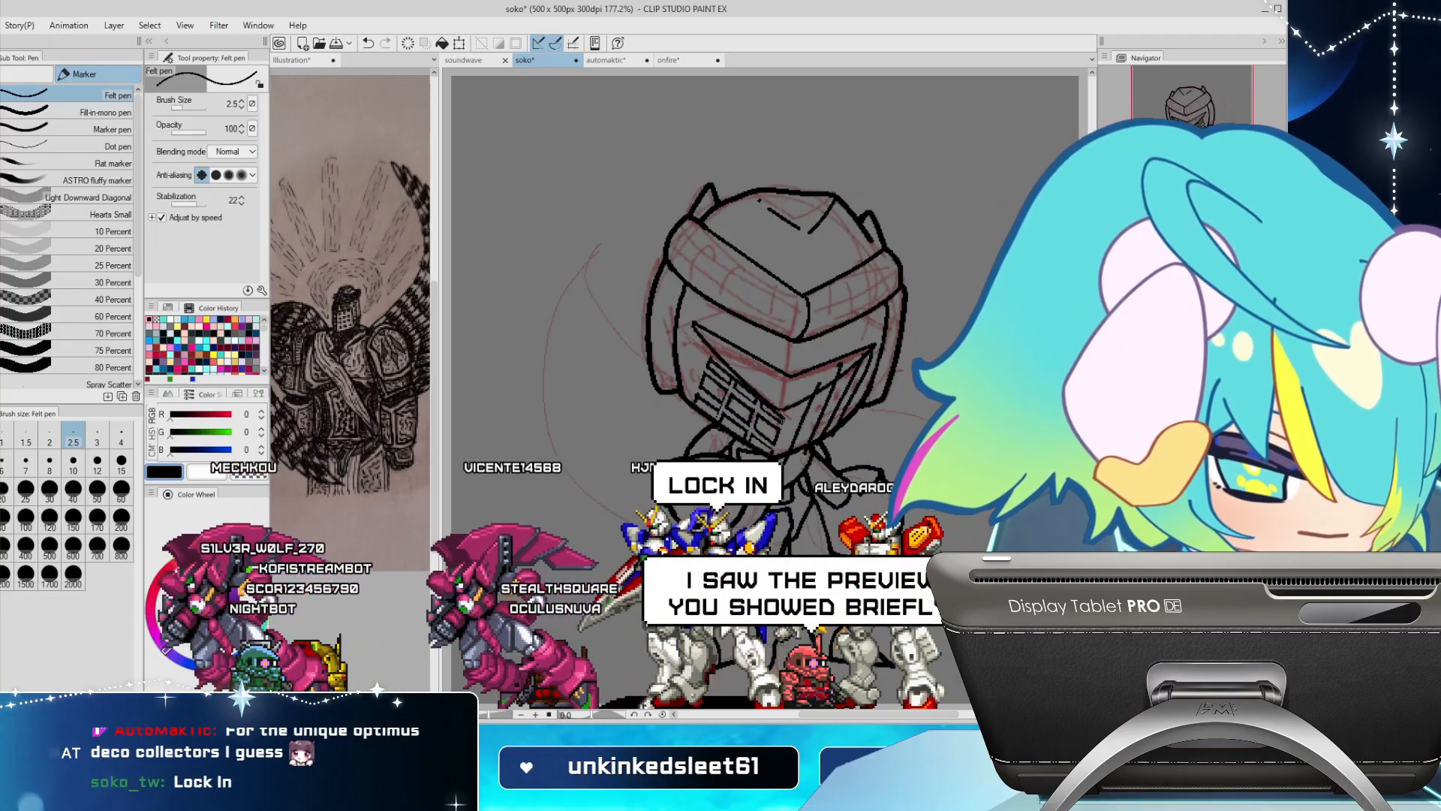
drag(710, 361, 783, 418)
key(c)
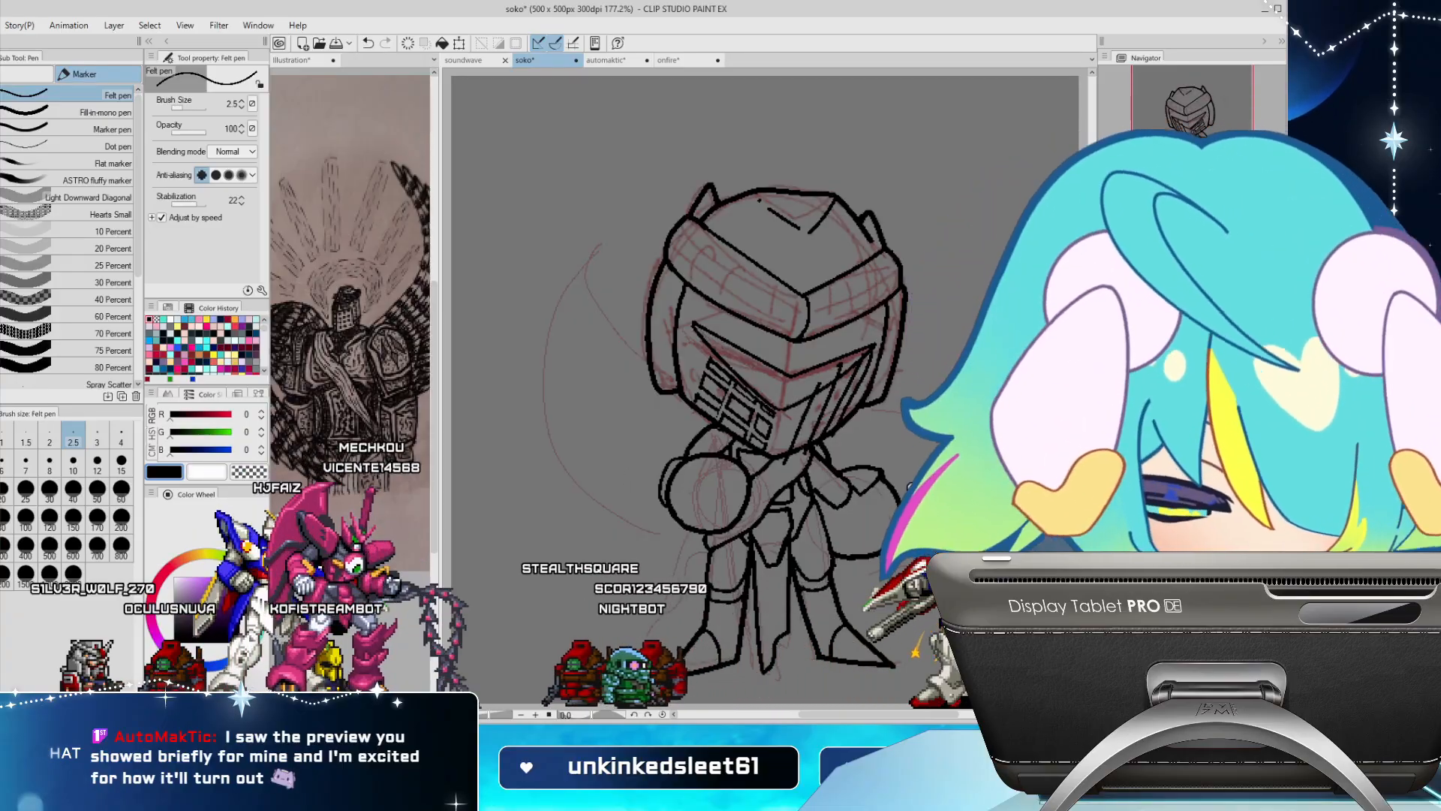
Check the sketch in the automaktic document and return to the soko document
click(605, 60)
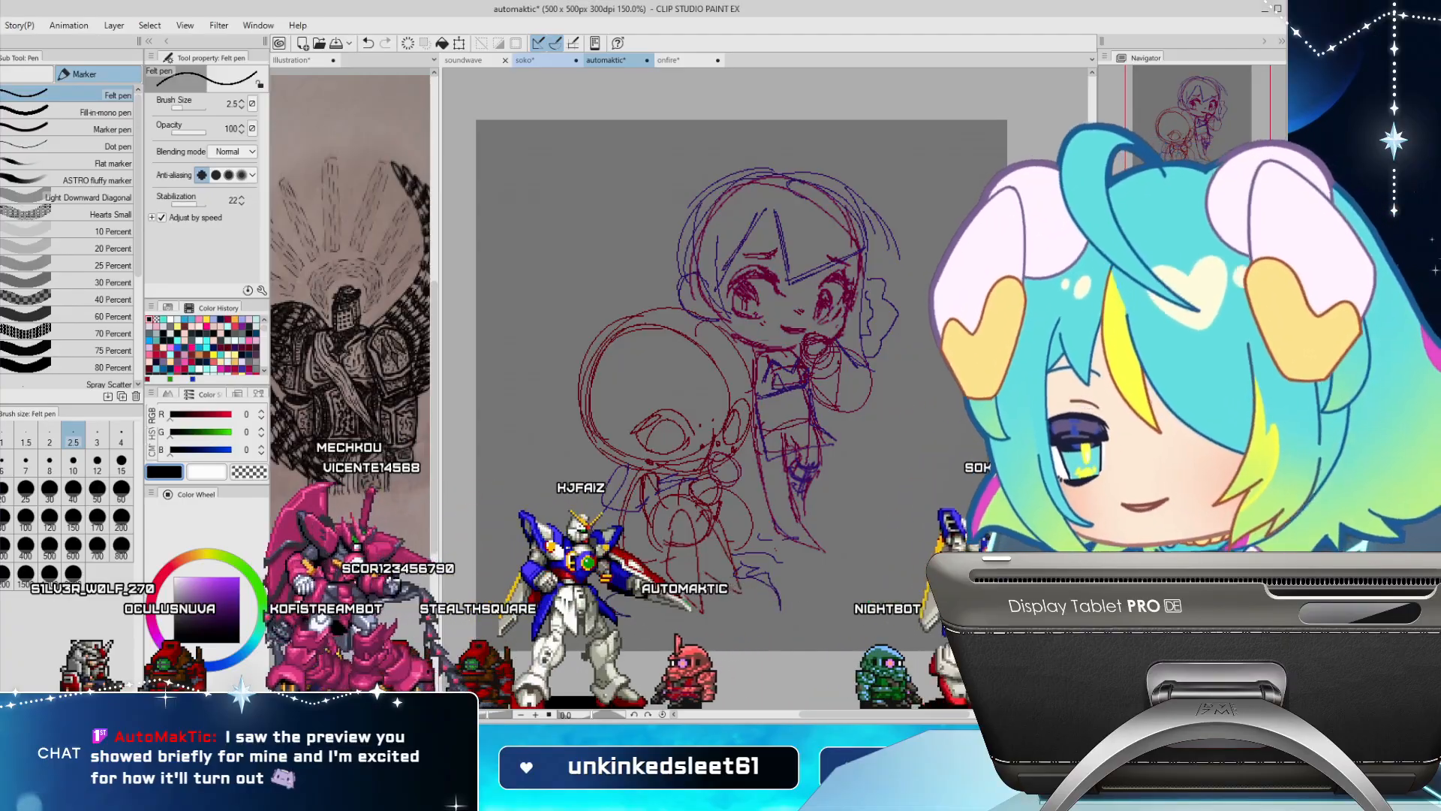
click(527, 60)
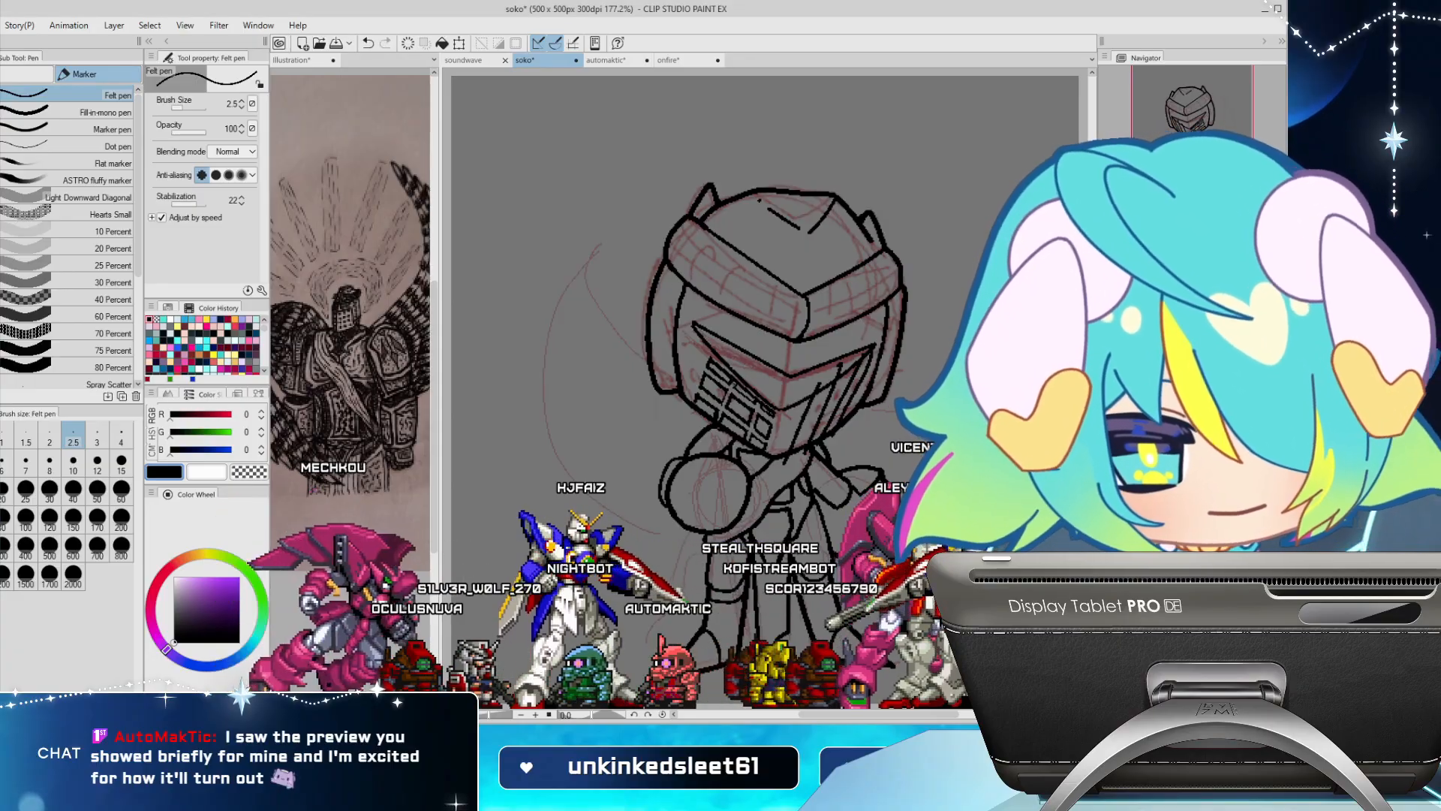
Clear all the grille bars from the faceplate below the visor slit
key(c)
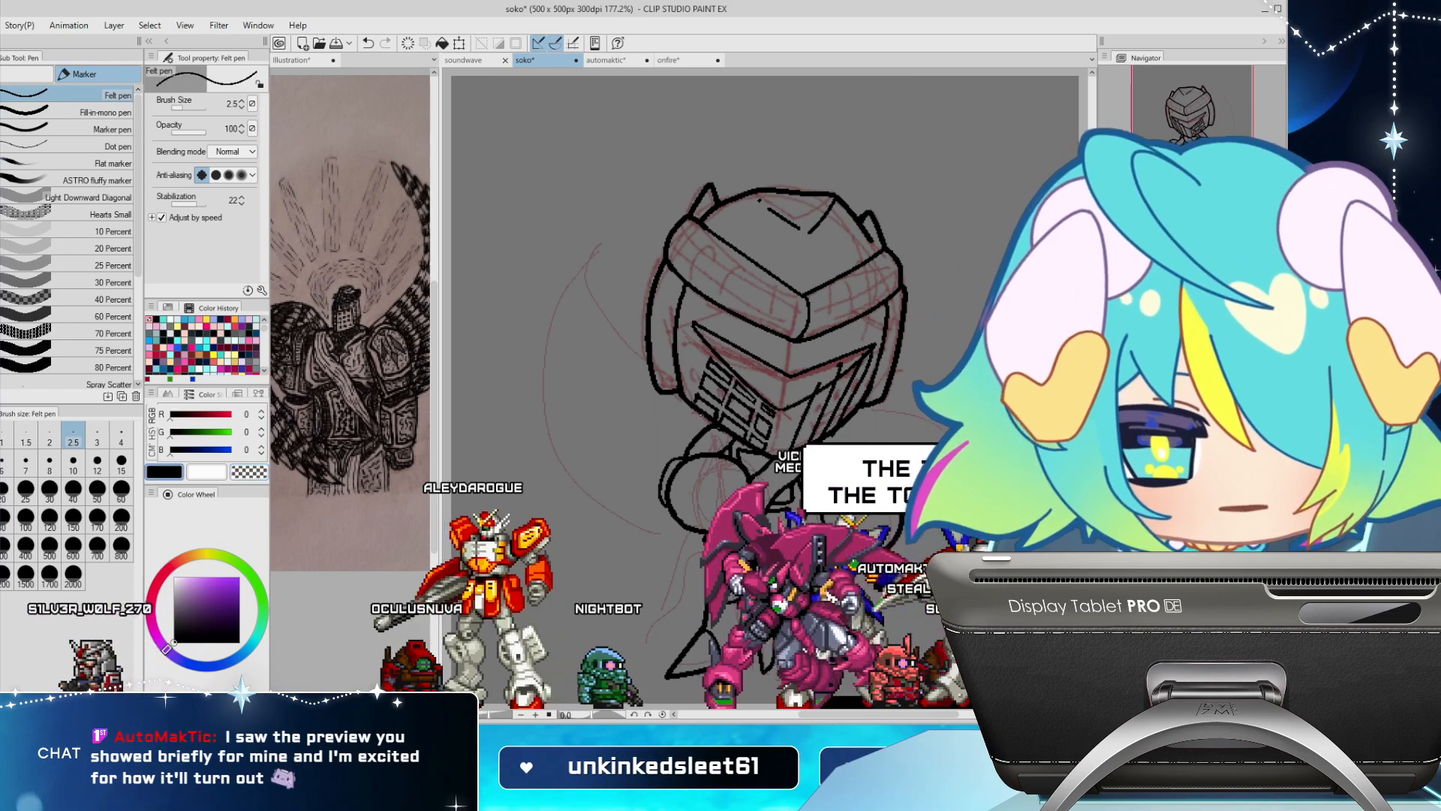
key(c)
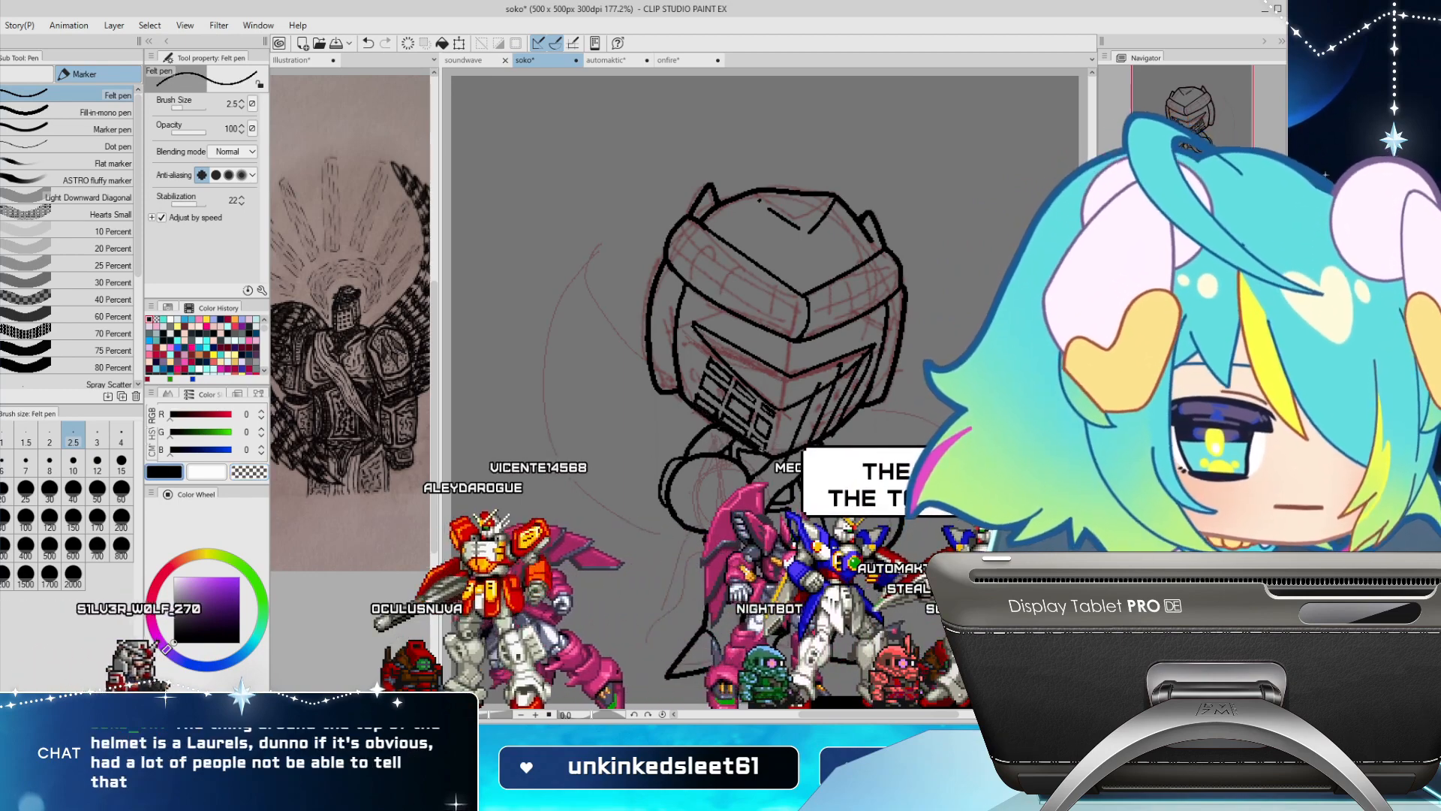
key(c)
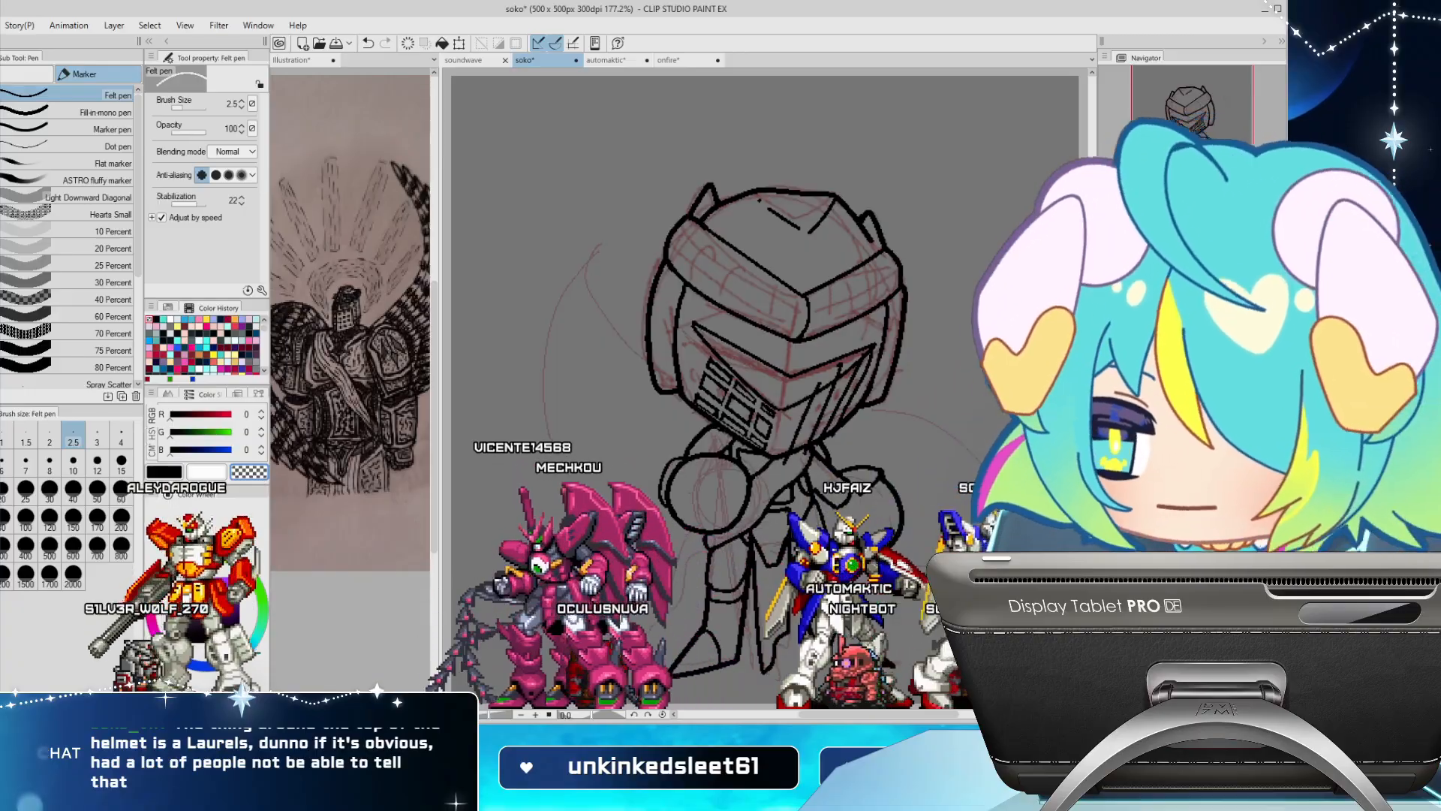
key(Delete)
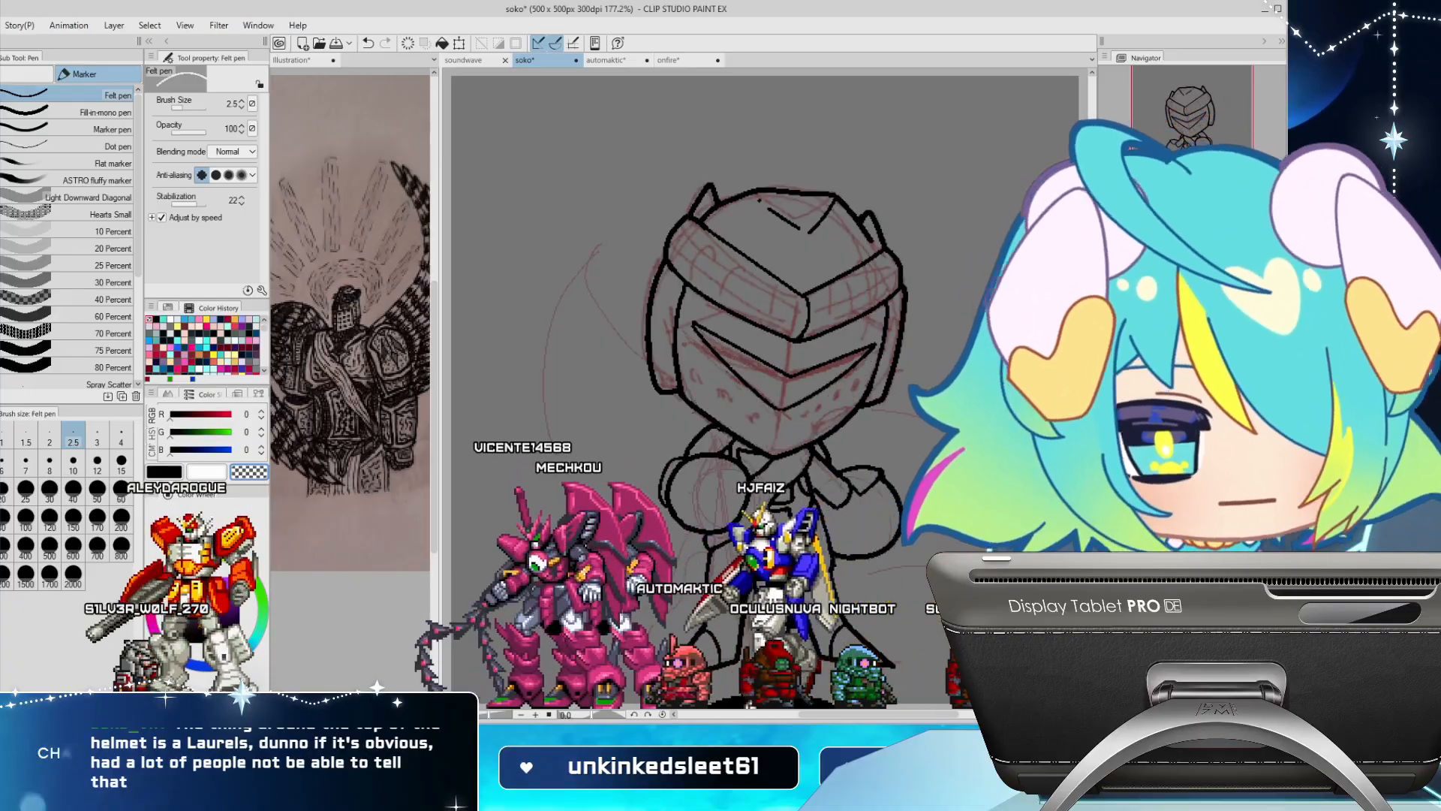
Set the Felt pen to size 7 in grey (153, 153, 153) and stamp two columns of outlined breathing holes along the faceplate's outer edge
click(73, 464)
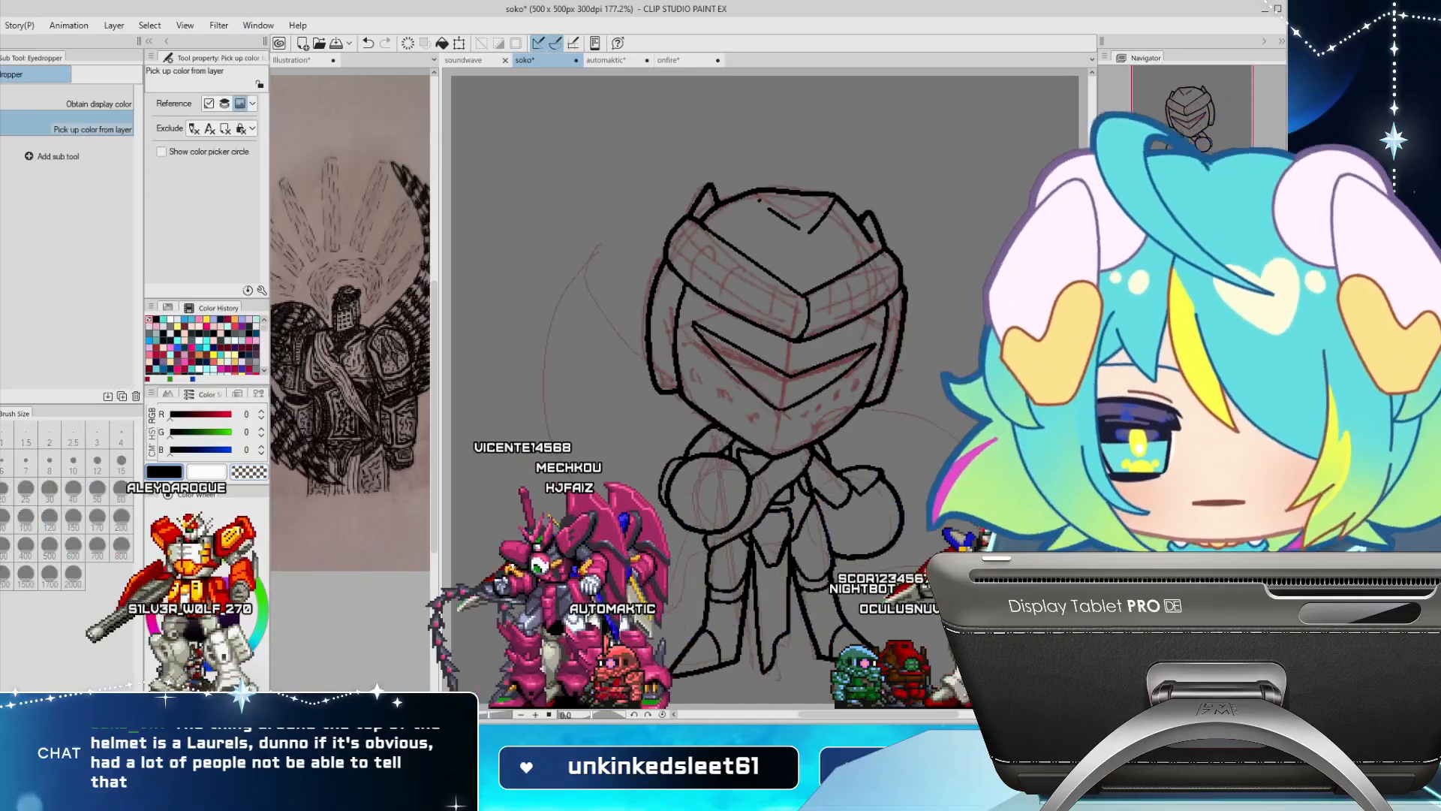
alt+click(799, 335)
click(25, 464)
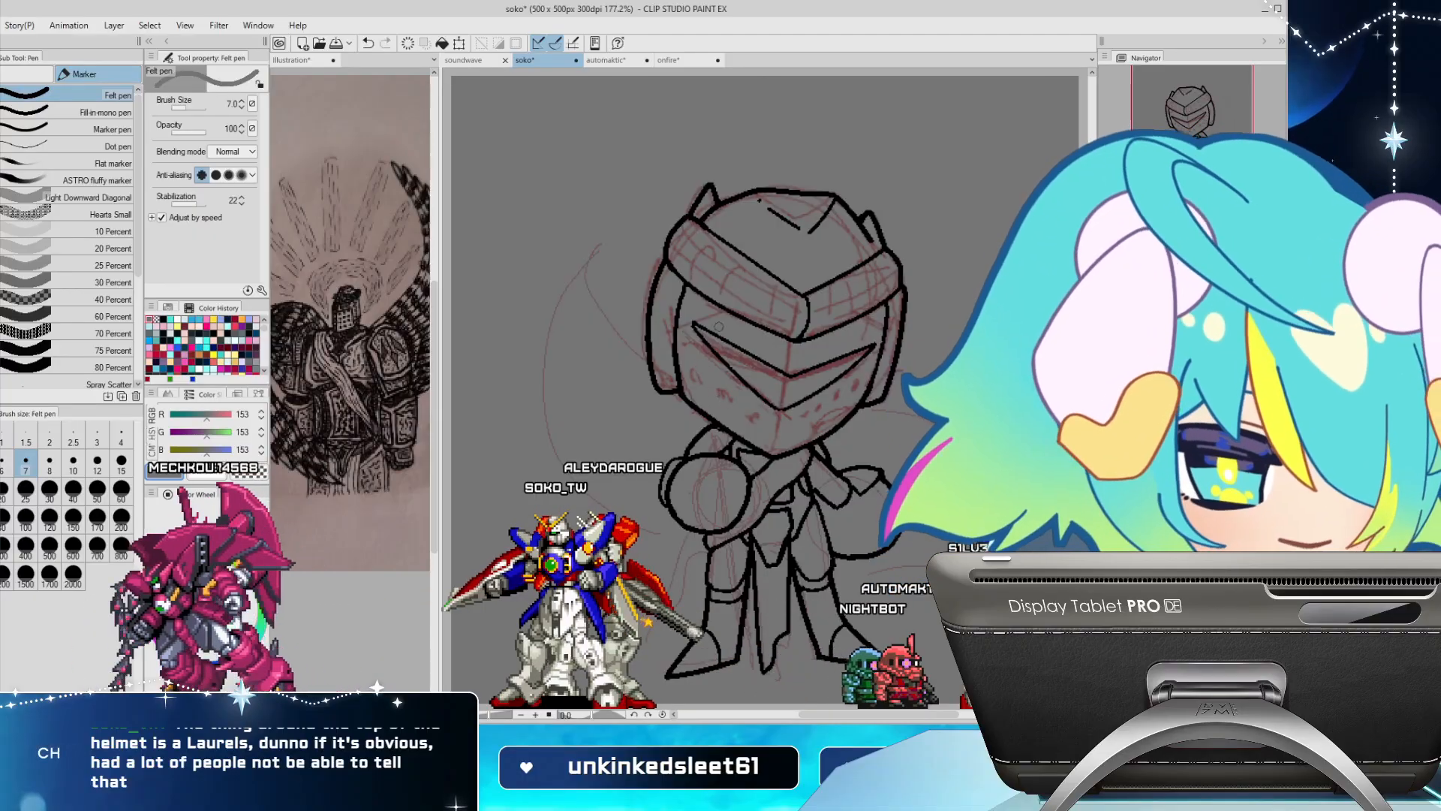
drag(699, 357, 700, 357)
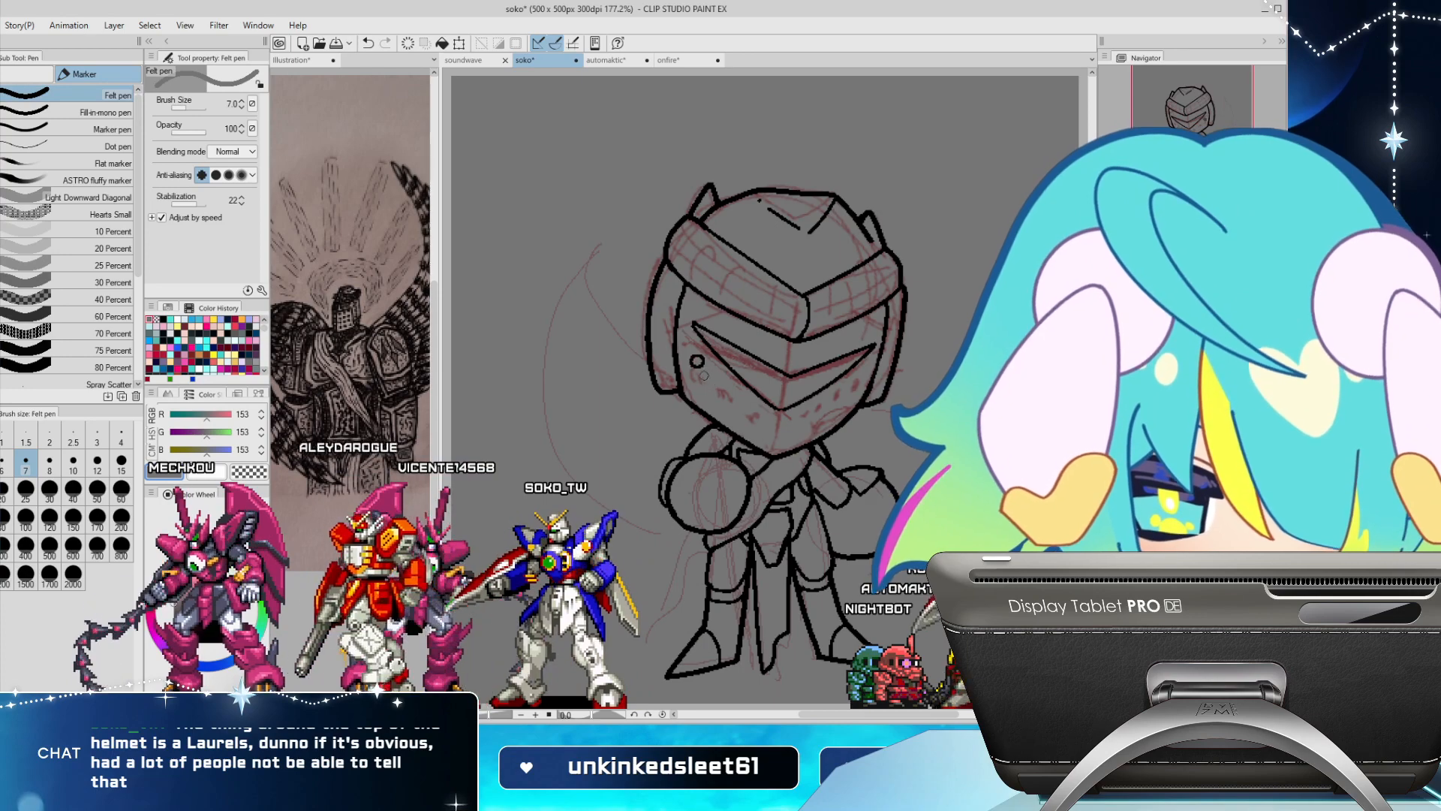
click(695, 379)
click(695, 395)
click(712, 409)
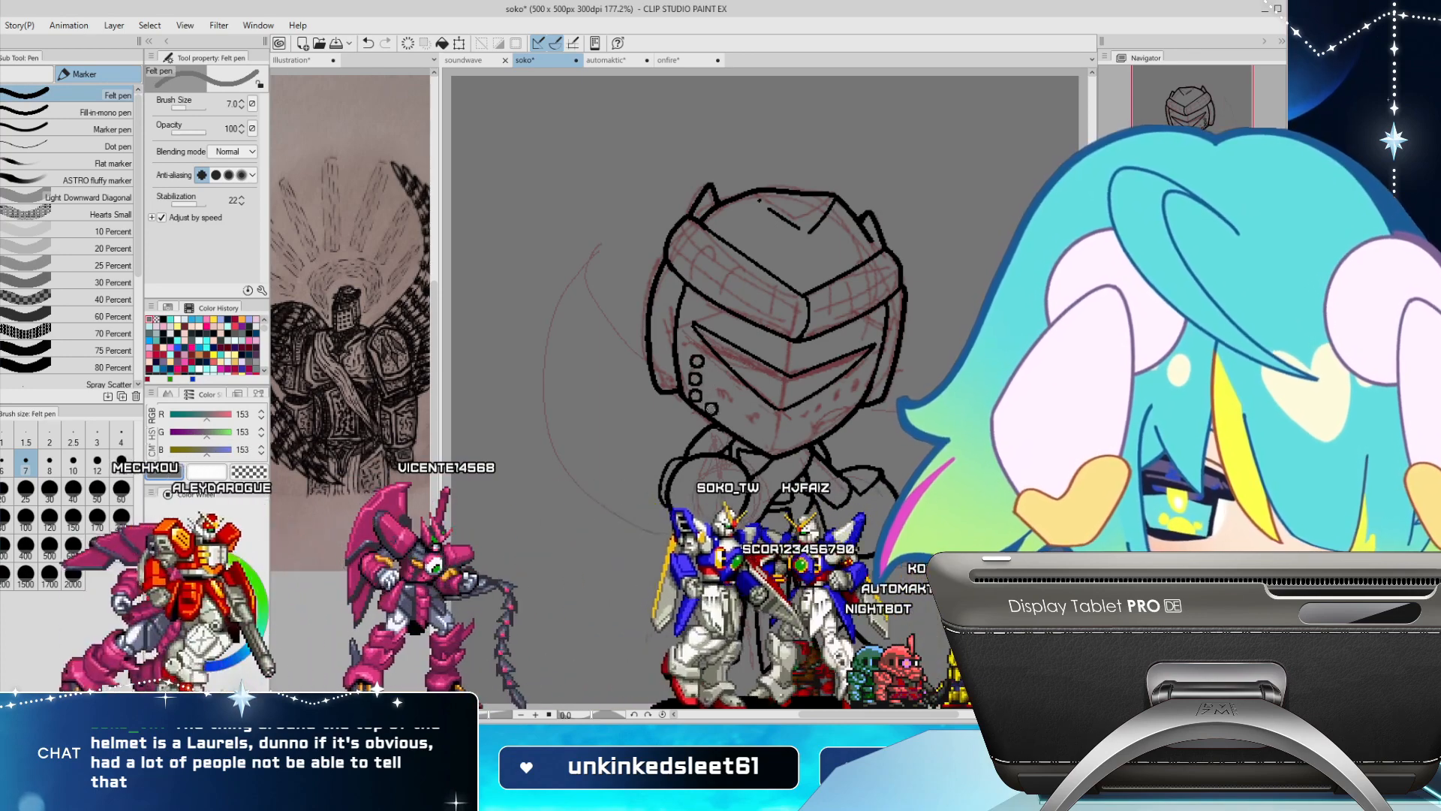
click(714, 390)
click(719, 377)
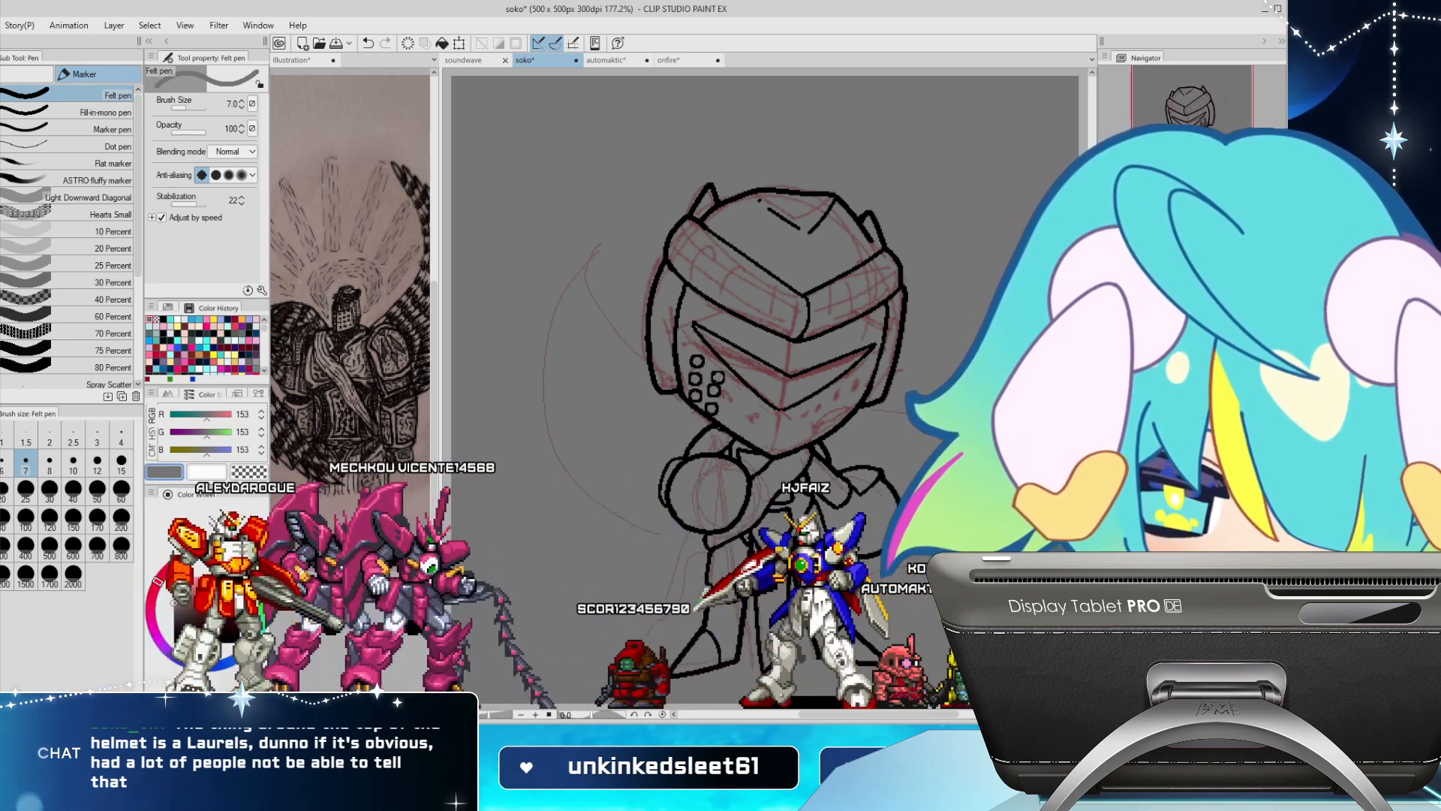
key(ctrl+z)
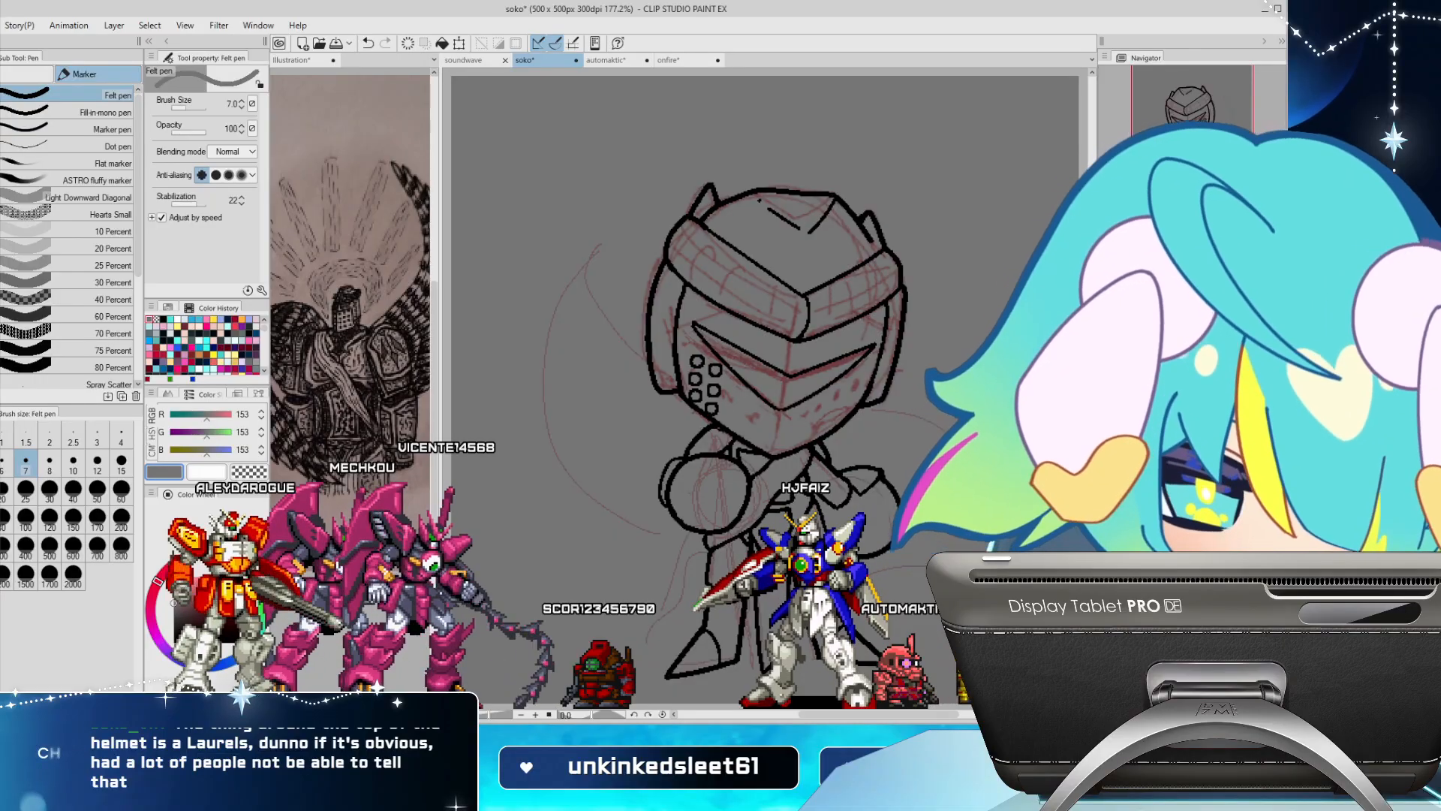
Flip the canvas view and fill the rest of that faceplate half with breathing holes towards the center line
key(h)
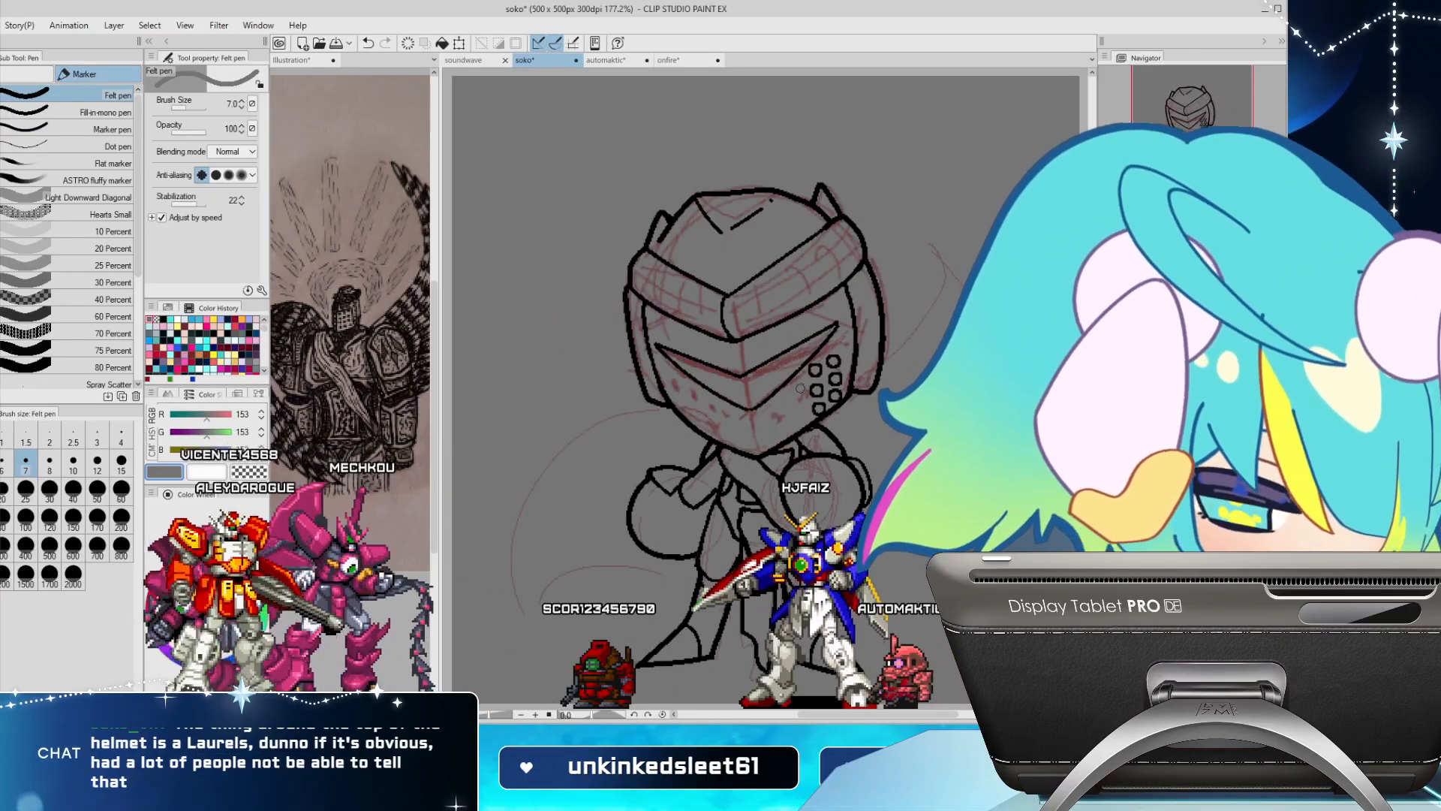
click(797, 384)
click(801, 402)
click(803, 418)
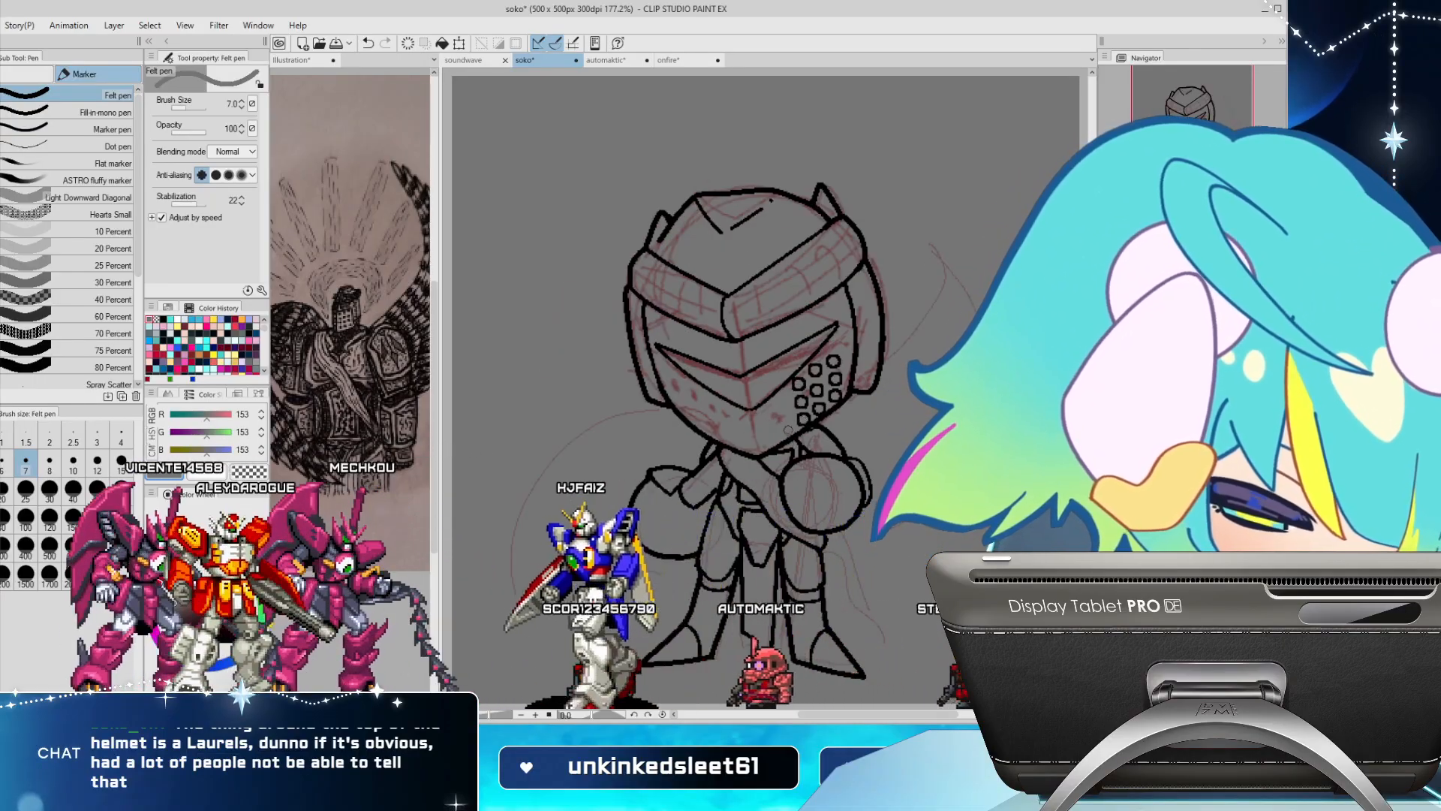
click(787, 427)
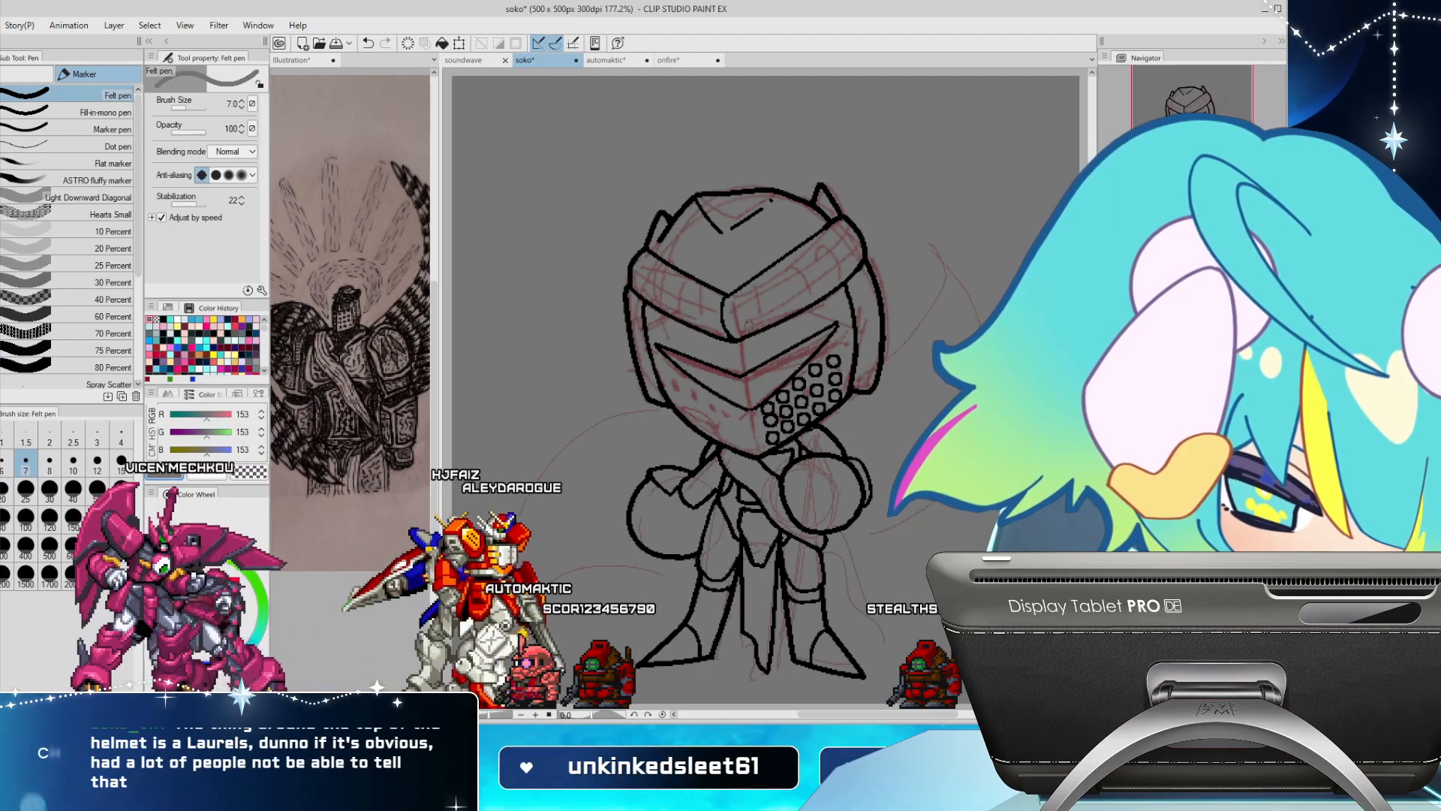
Stamp matching breathing holes over the other half of the faceplate, from the center line to its outer edge
click(735, 414)
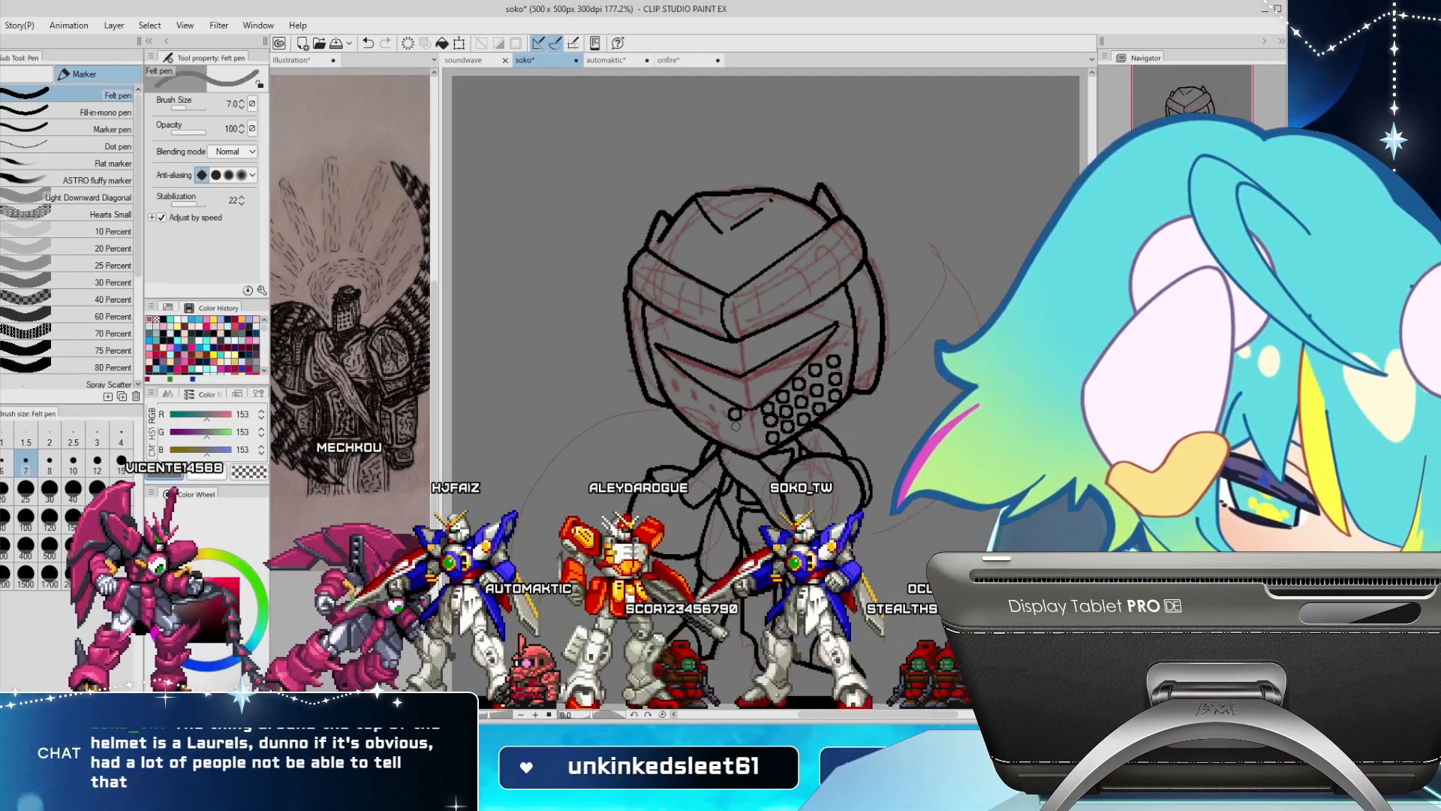
click(736, 426)
click(740, 440)
click(719, 406)
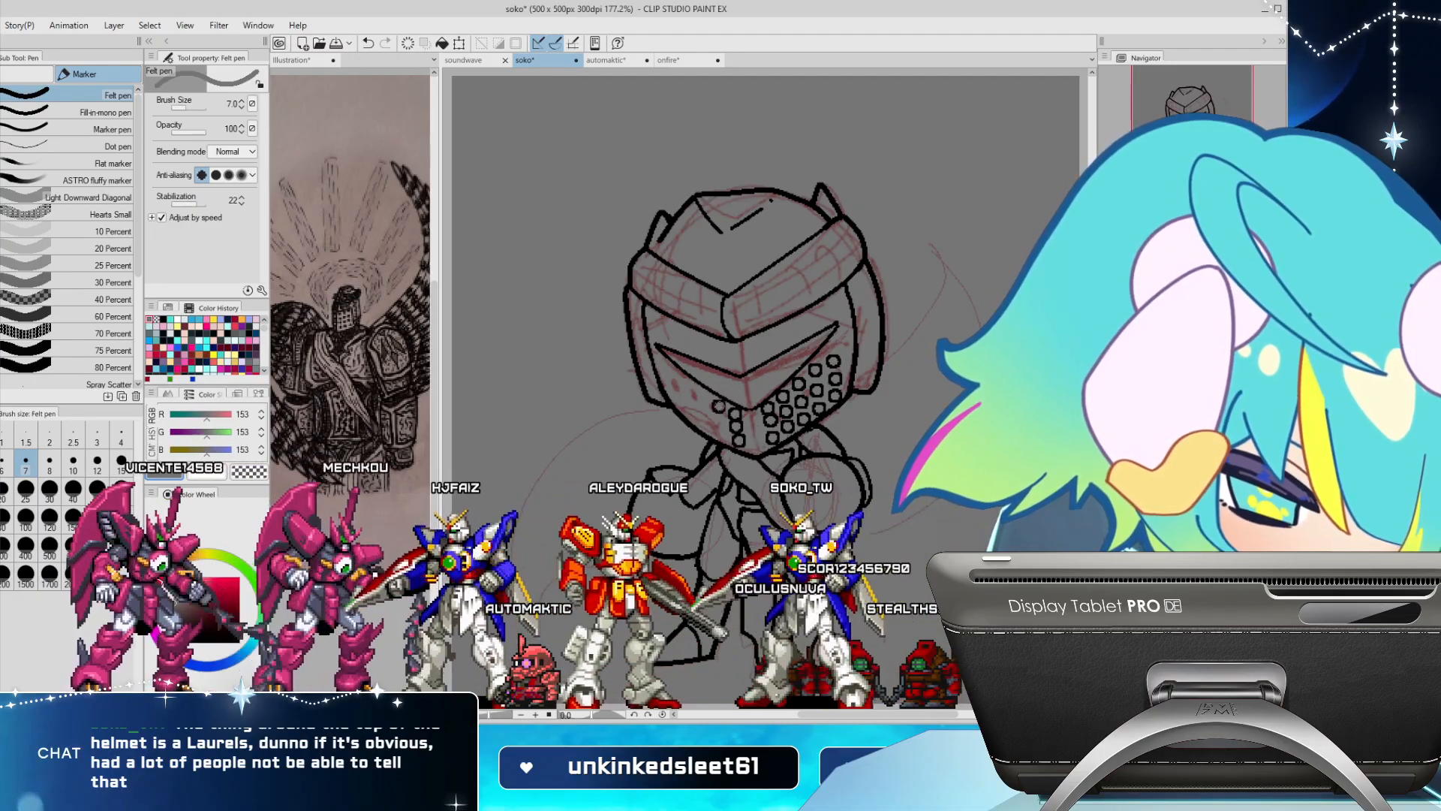
click(722, 420)
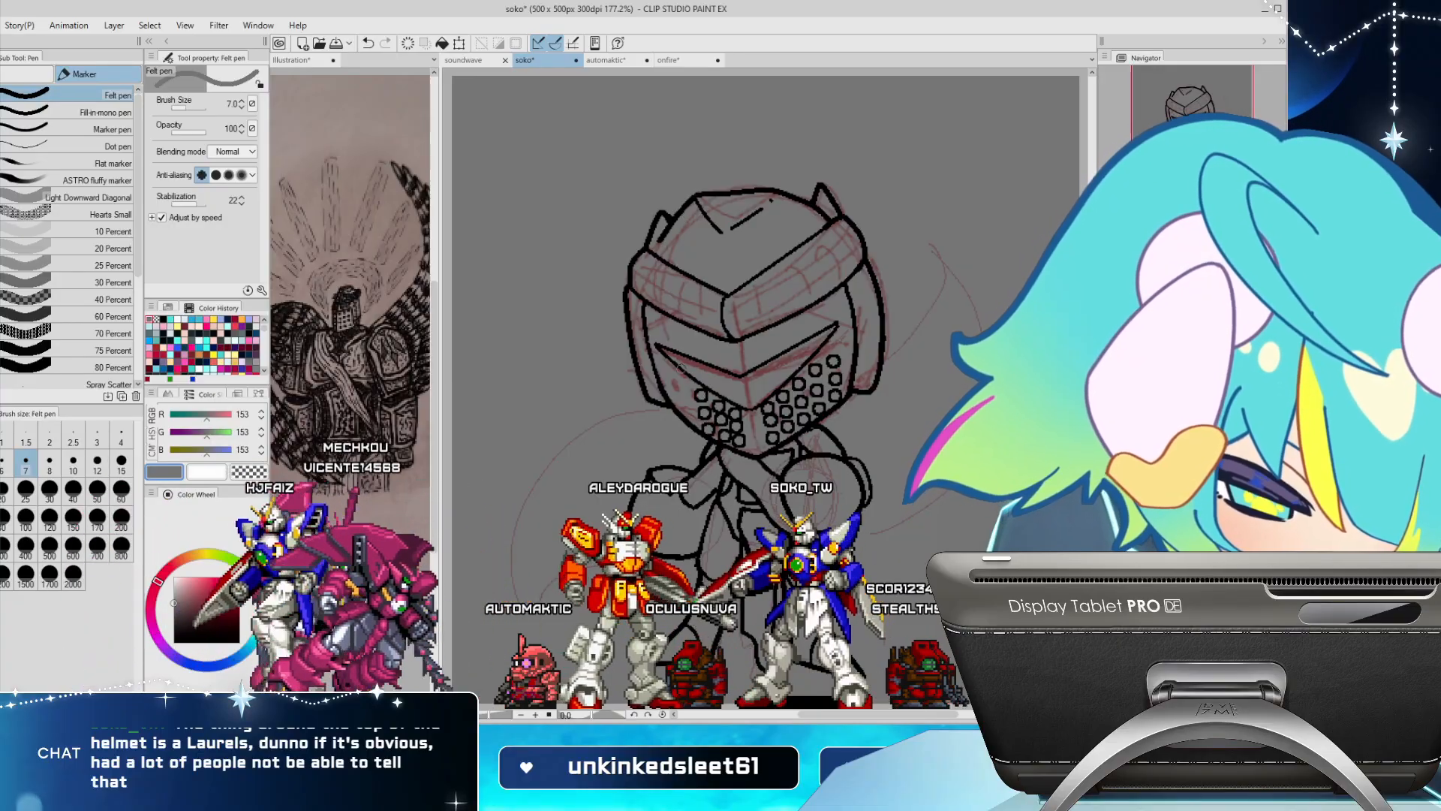
click(690, 413)
click(685, 391)
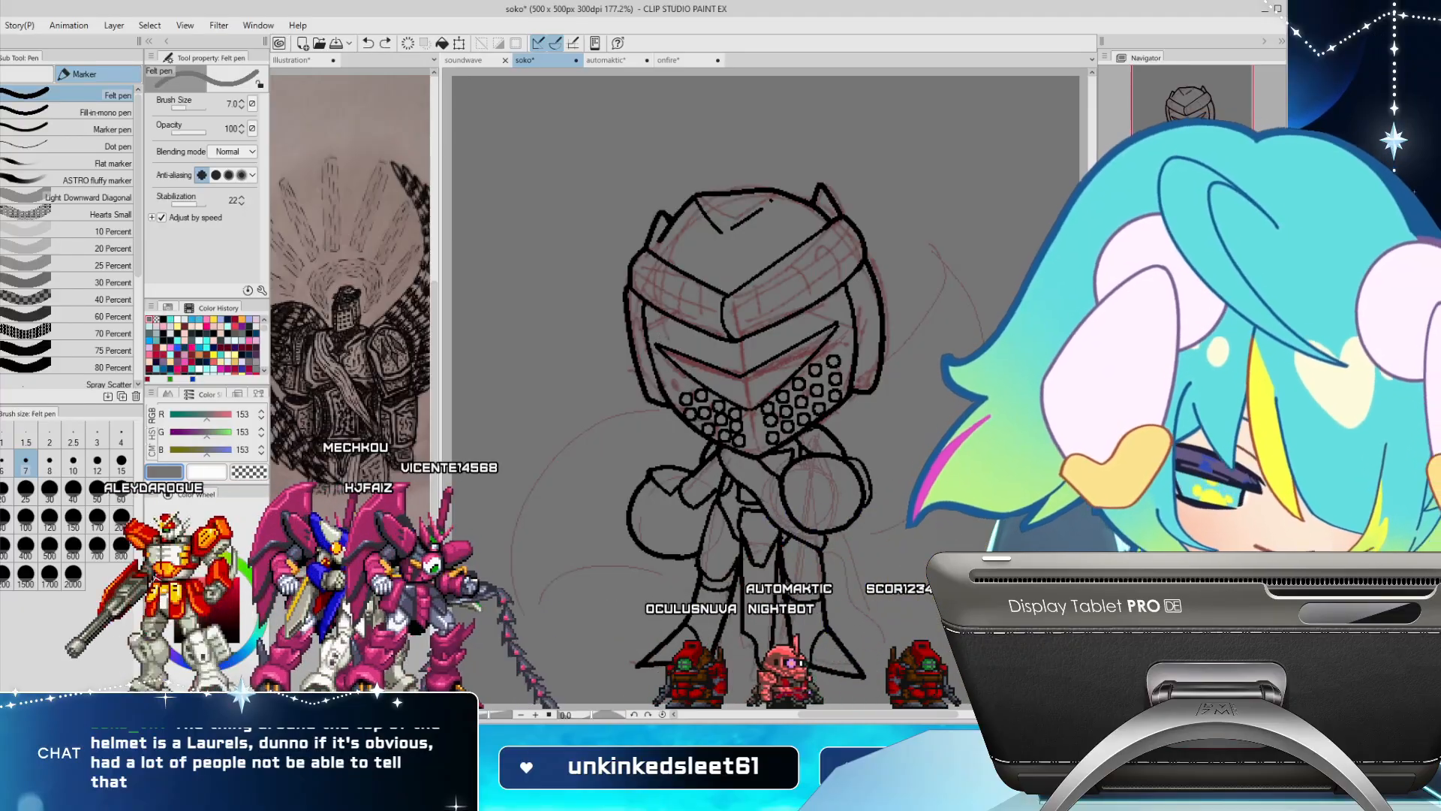
Reduce the Felt pen to size 2.5 and clean up the breathing holes' outlines on both halves of the faceplate
key(bracketleft)
key(bracketleft)
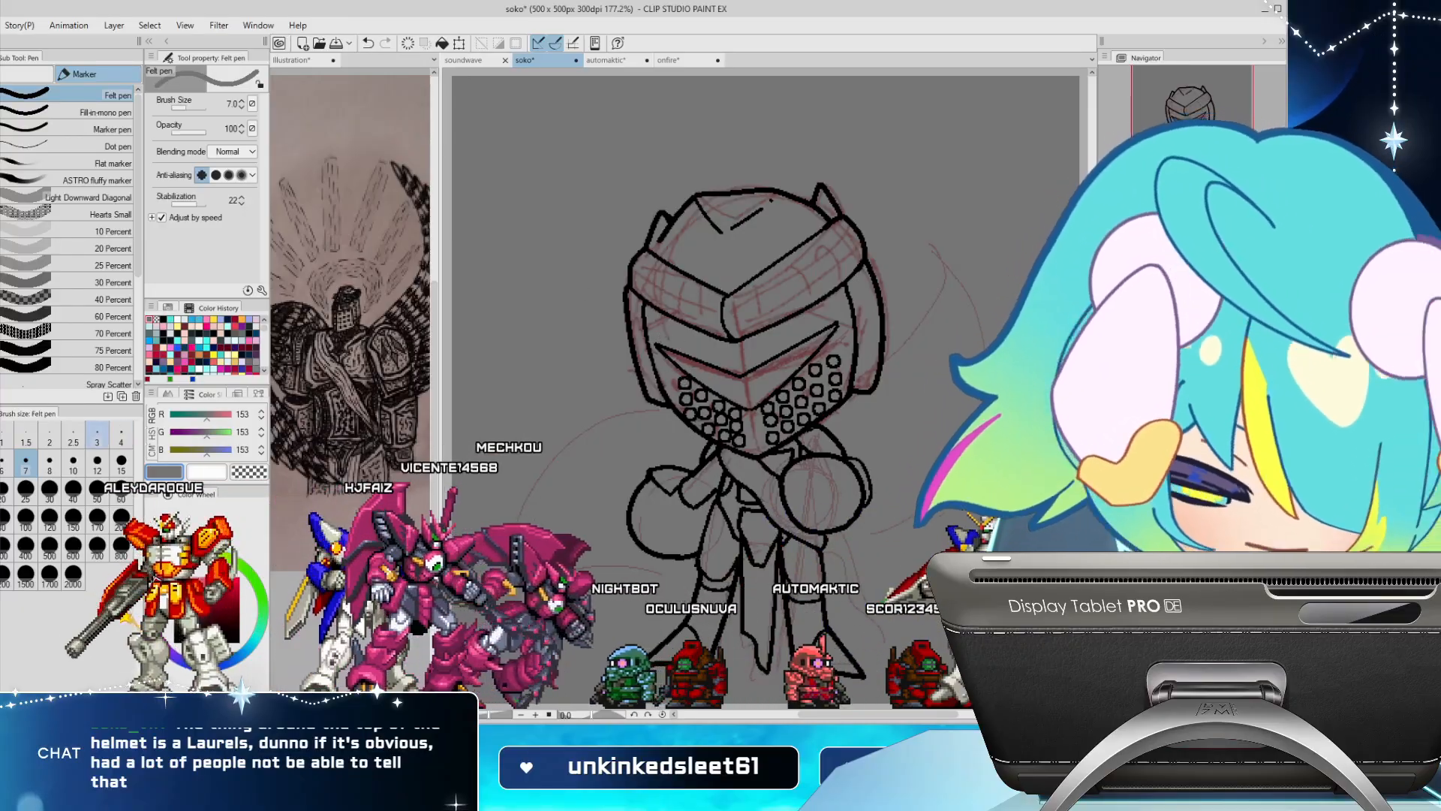
click(673, 373)
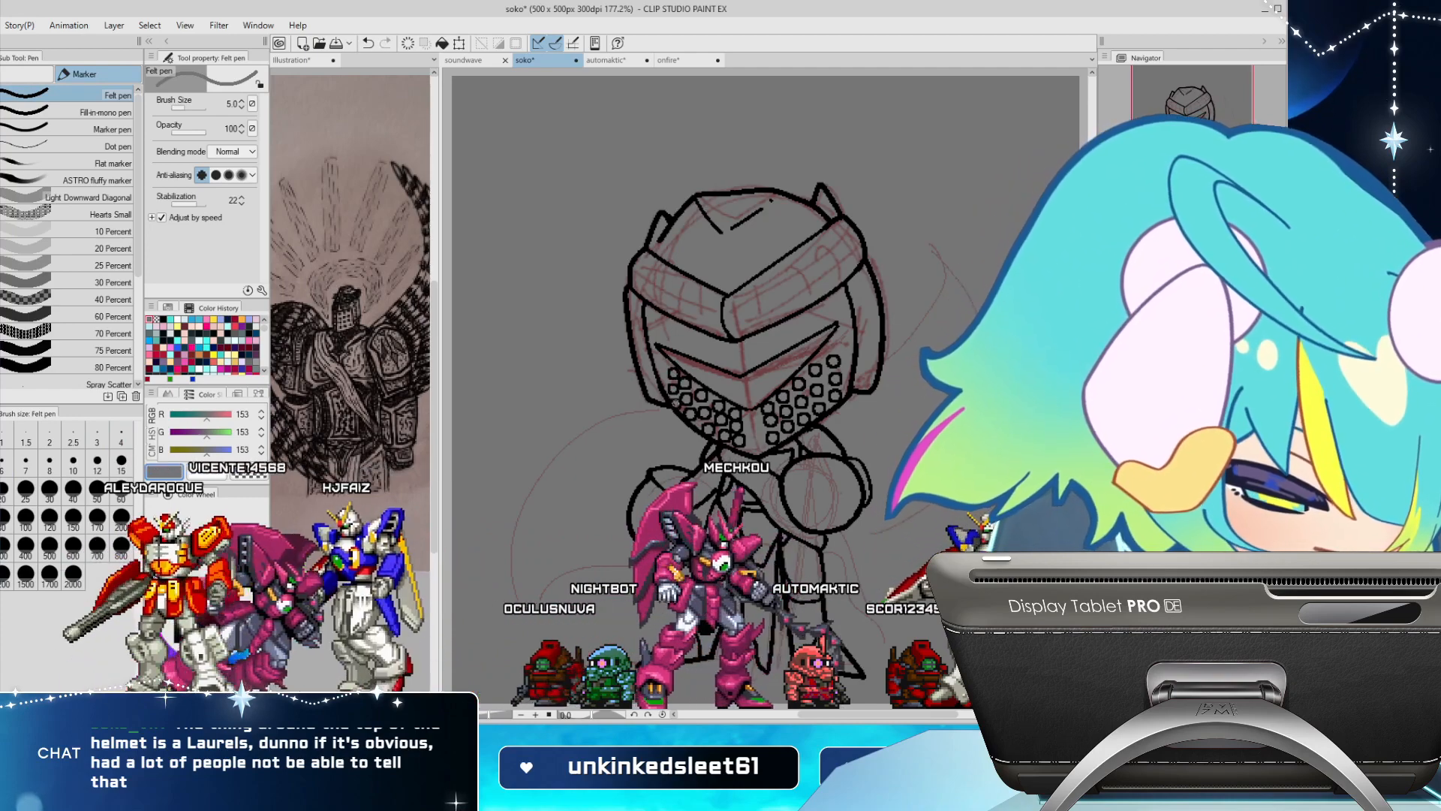
key(bracketleft)
key(bracketleft)
key(bracketleft)
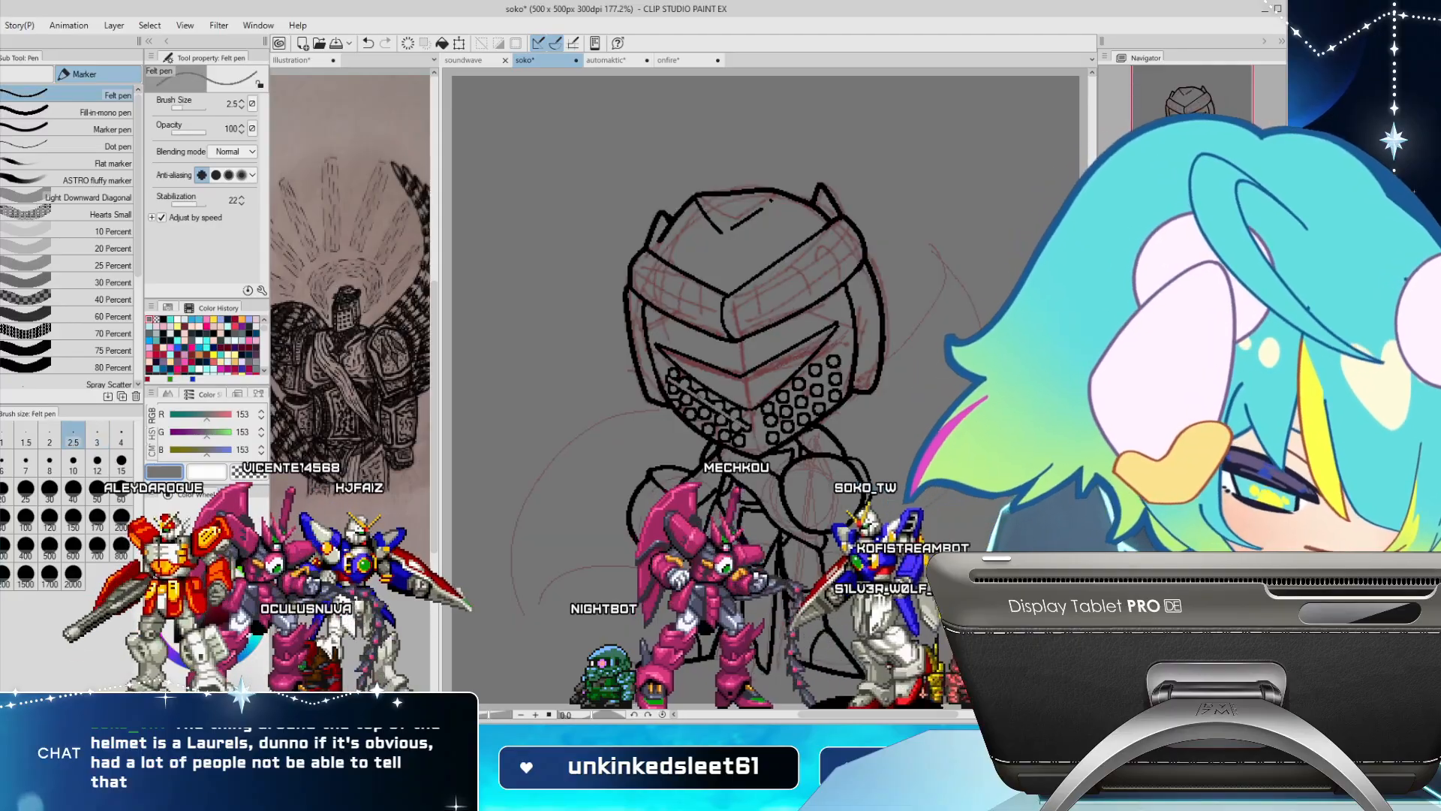
drag(673, 377, 667, 383)
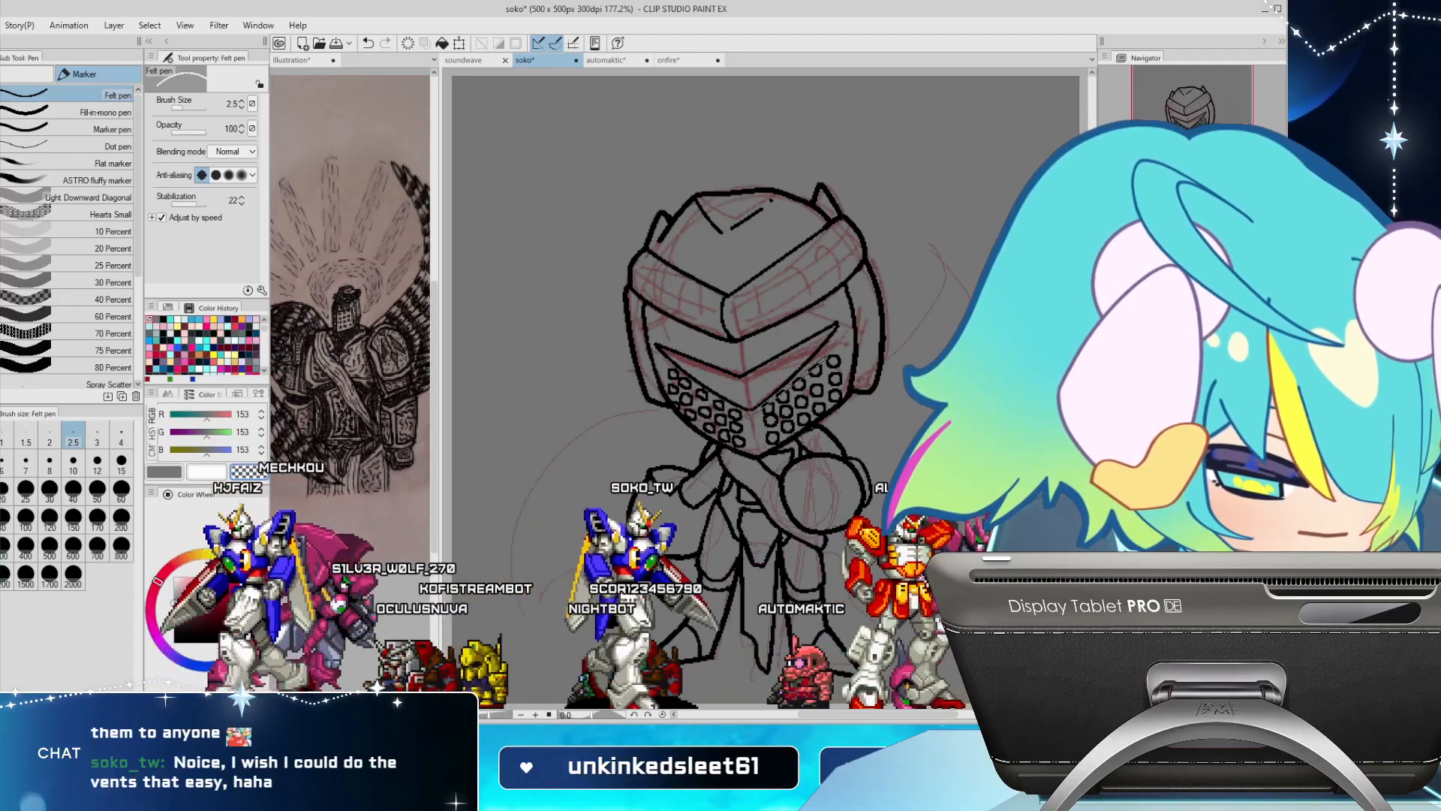
drag(852, 392, 768, 450)
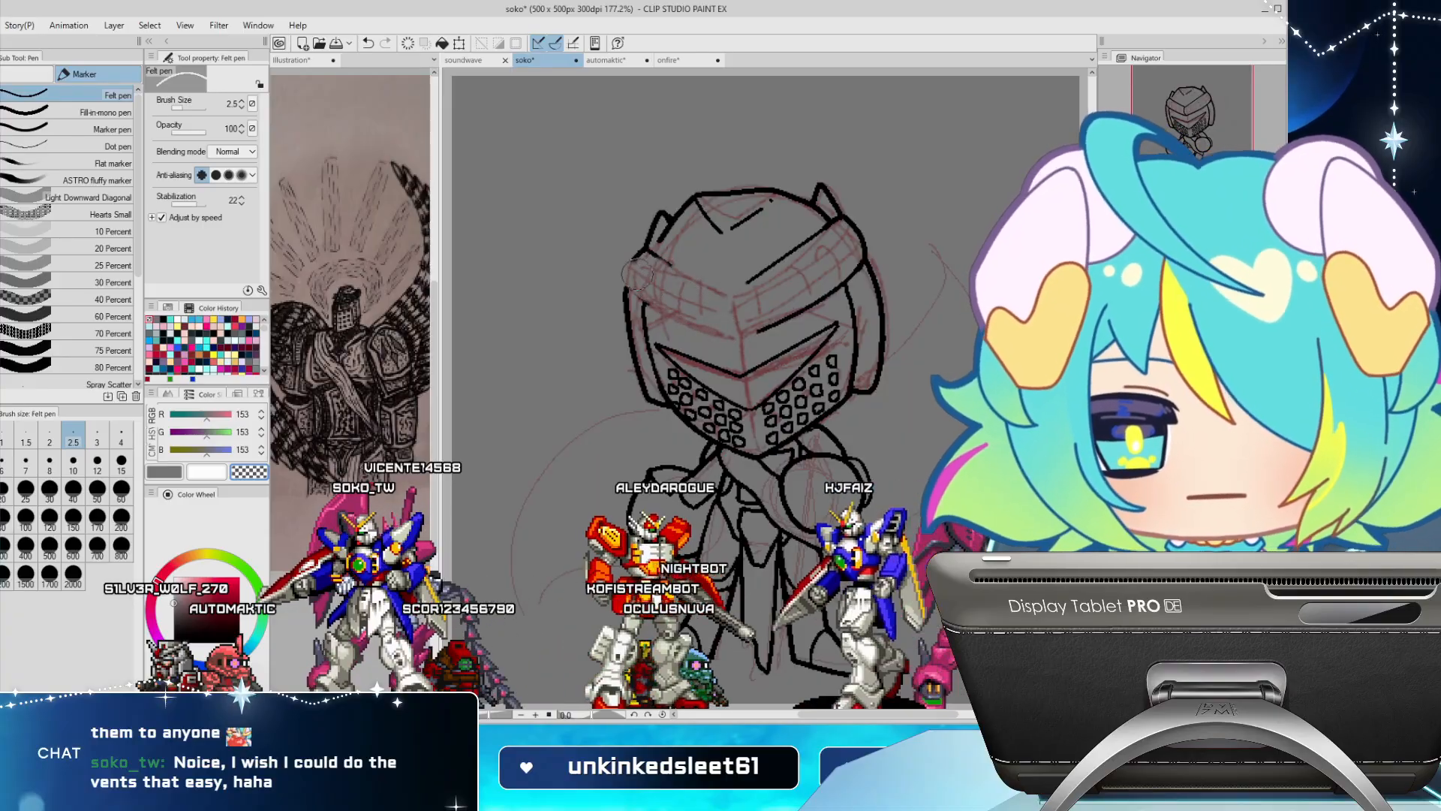
Erase the raised brow band's outlines above the visor, leaving the helmet sides and faceplate holes intact
drag(634, 261, 754, 334)
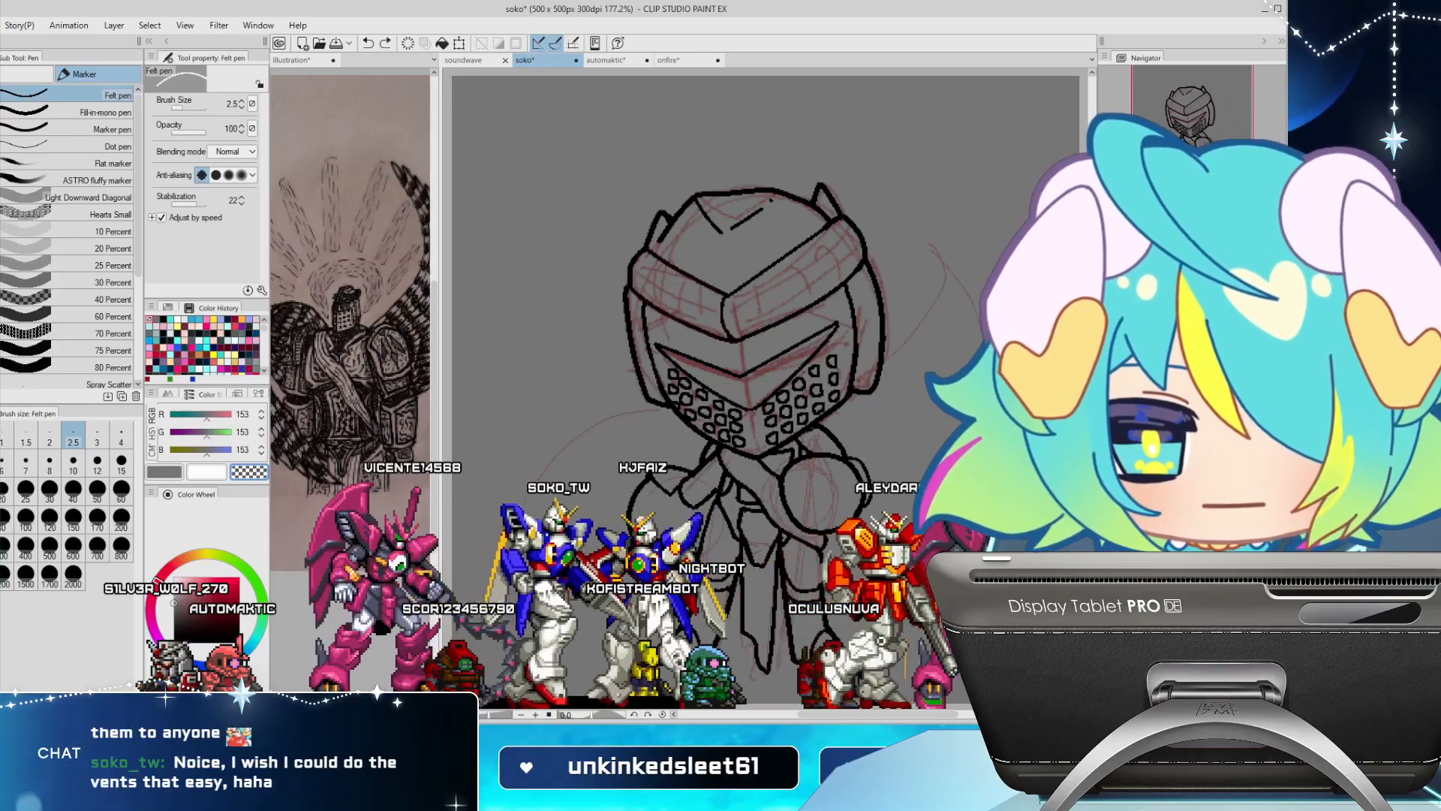
key(e)
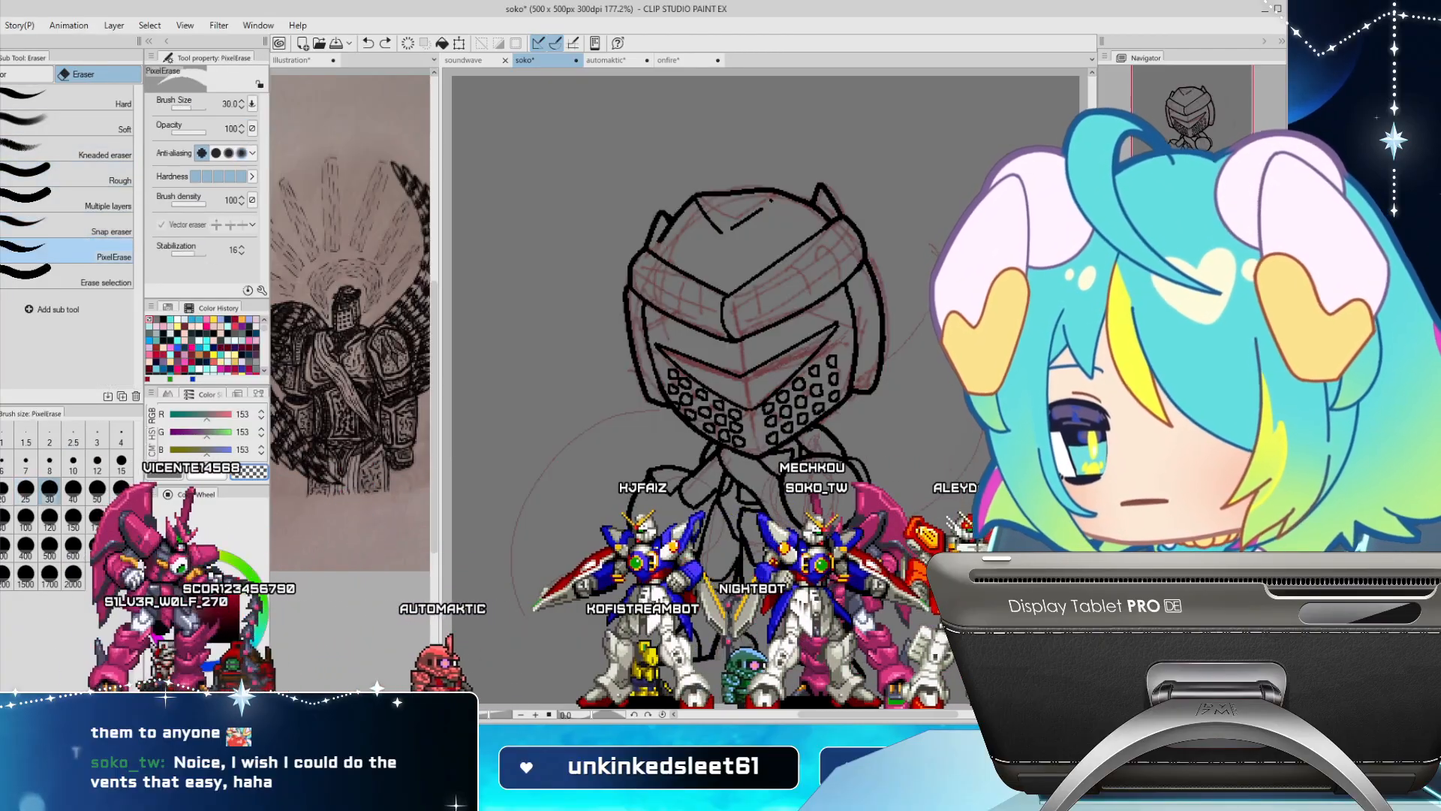
key(p)
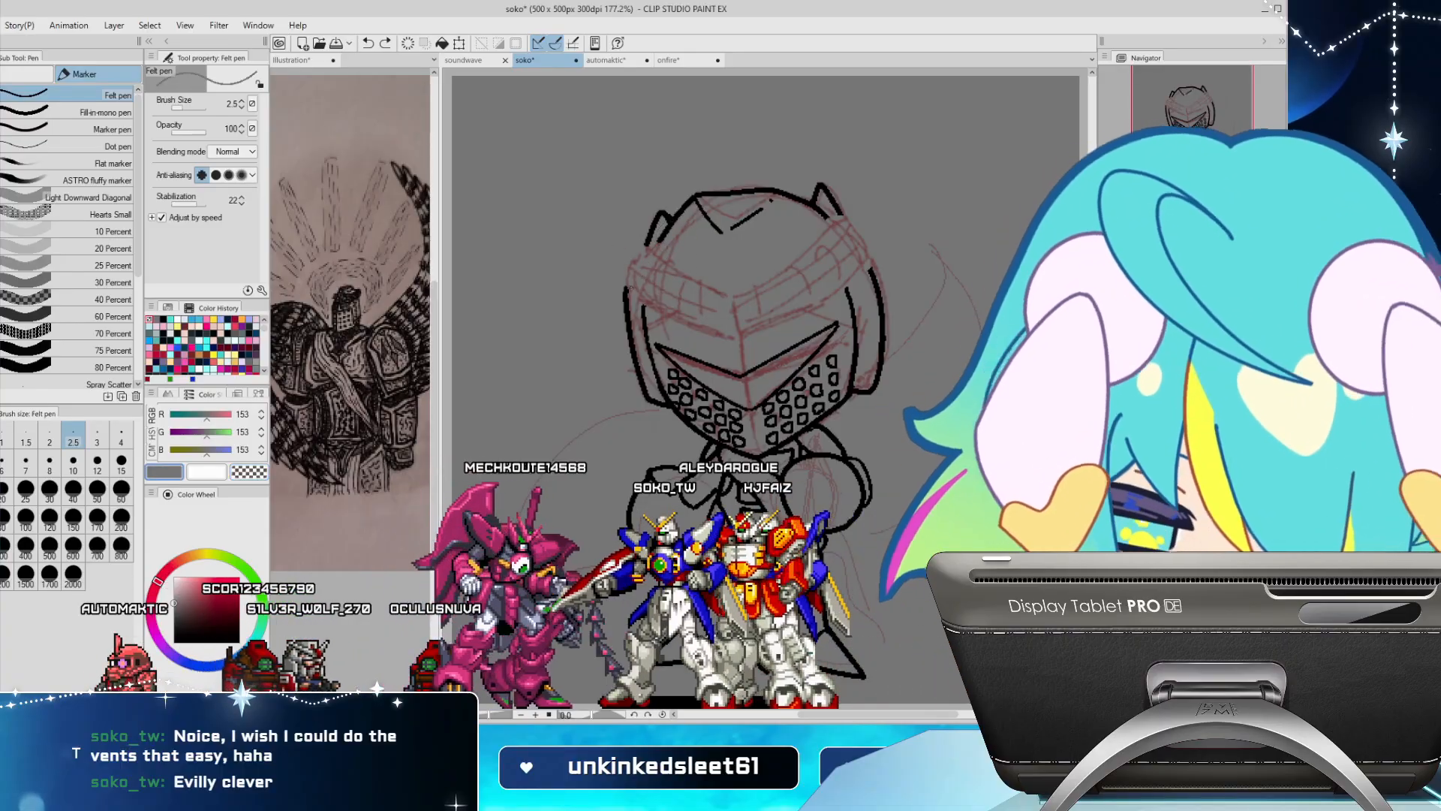
Redraw the helmet's curved side edges beside the ear fins in black with the Felt pen at size 4
alt+click(648, 242)
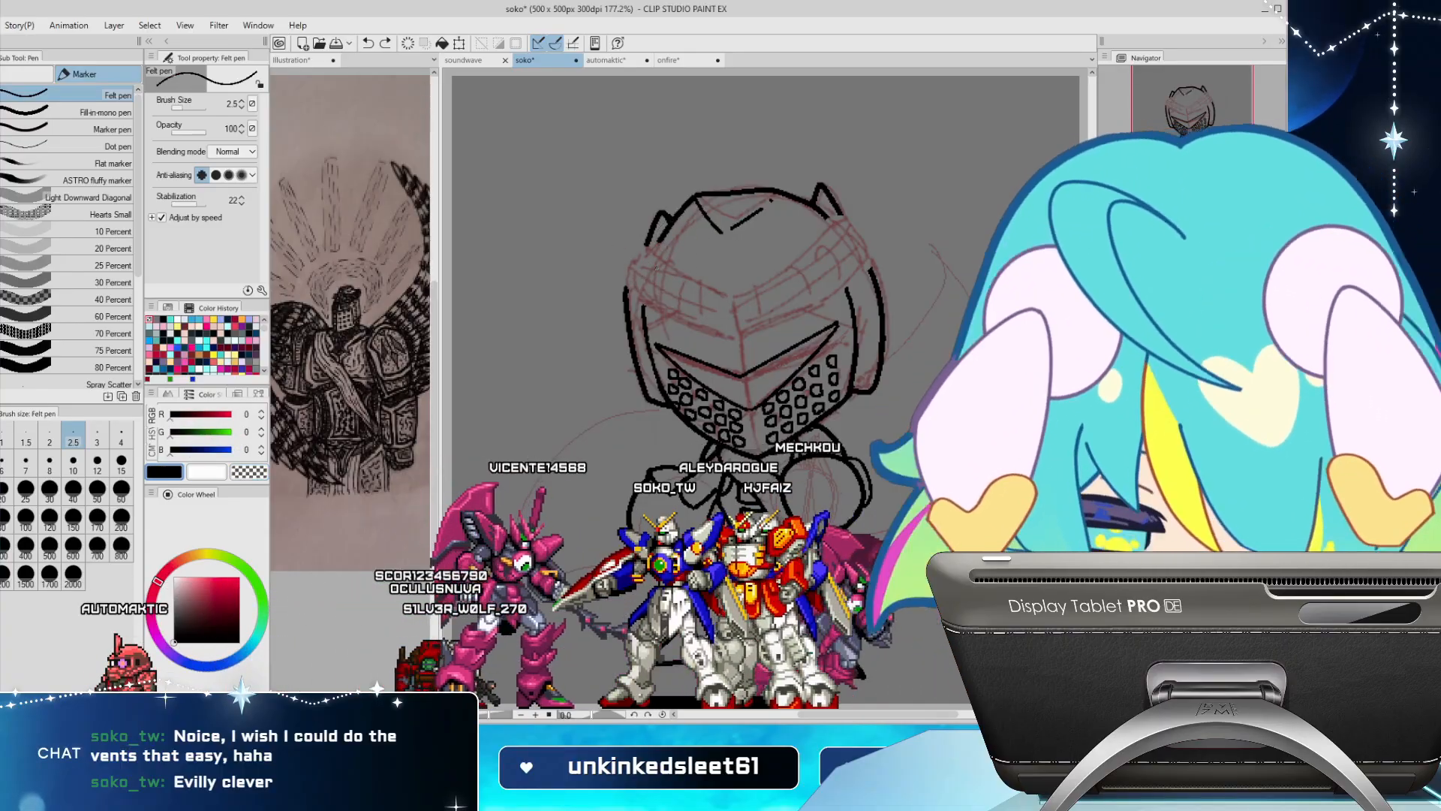
click(121, 436)
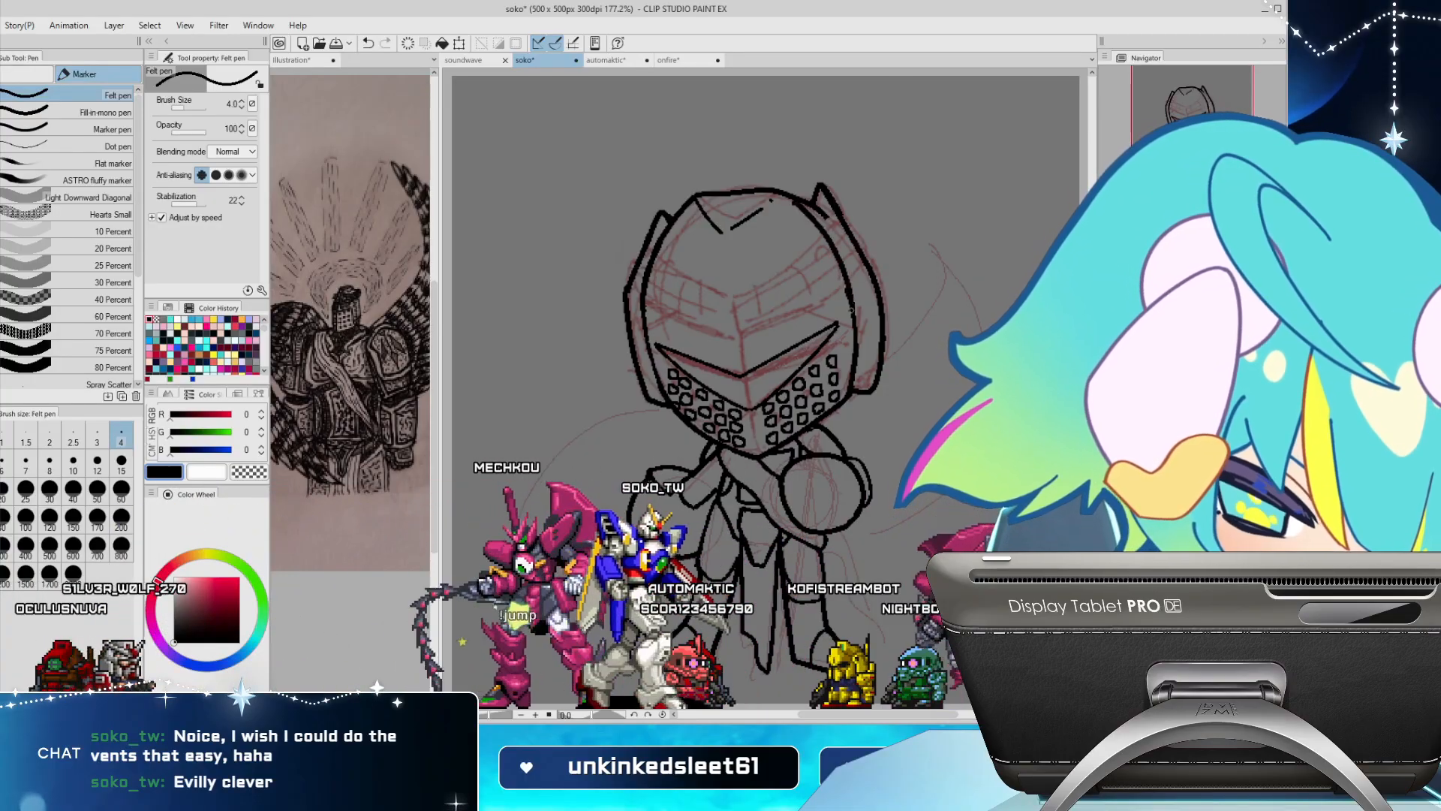
key(c)
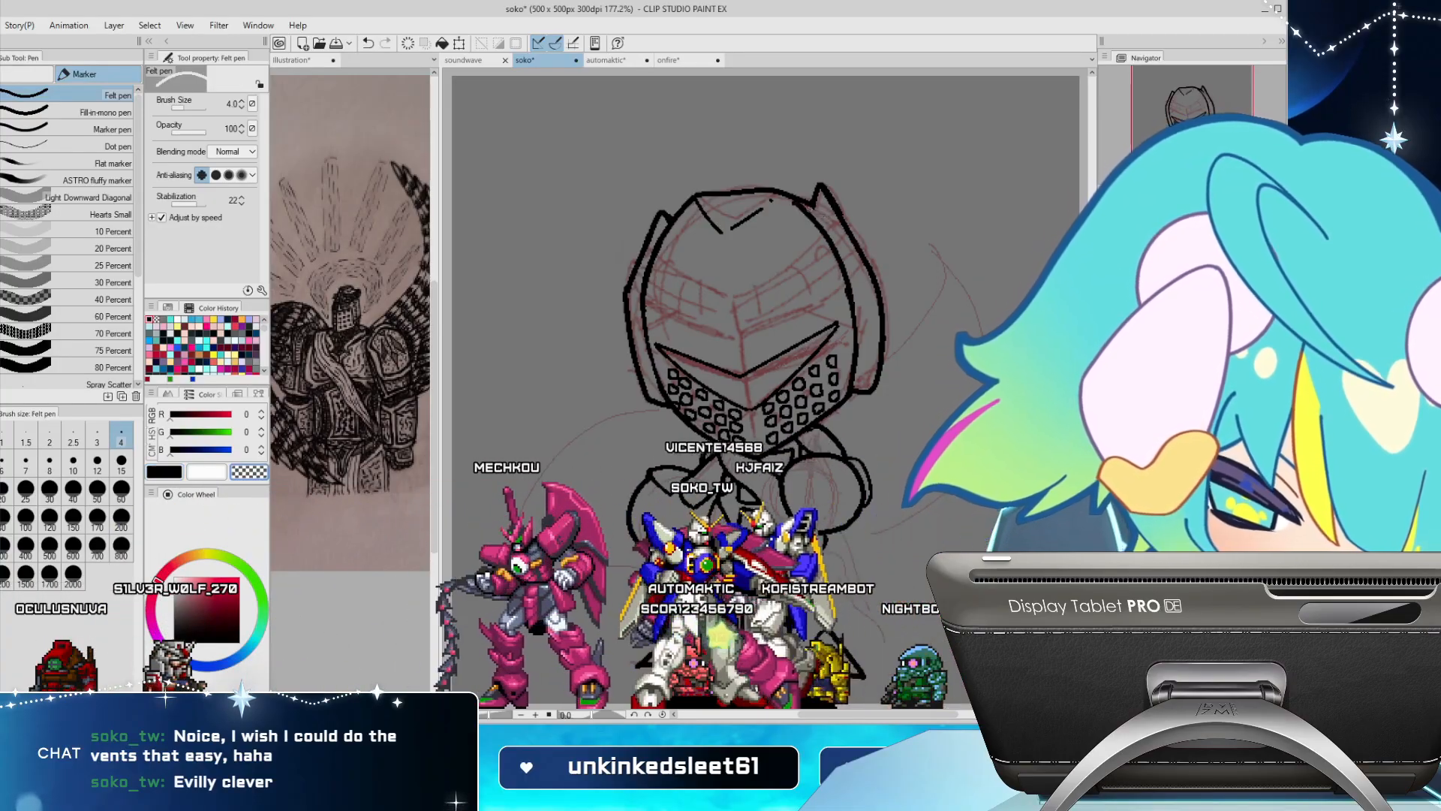
key(c)
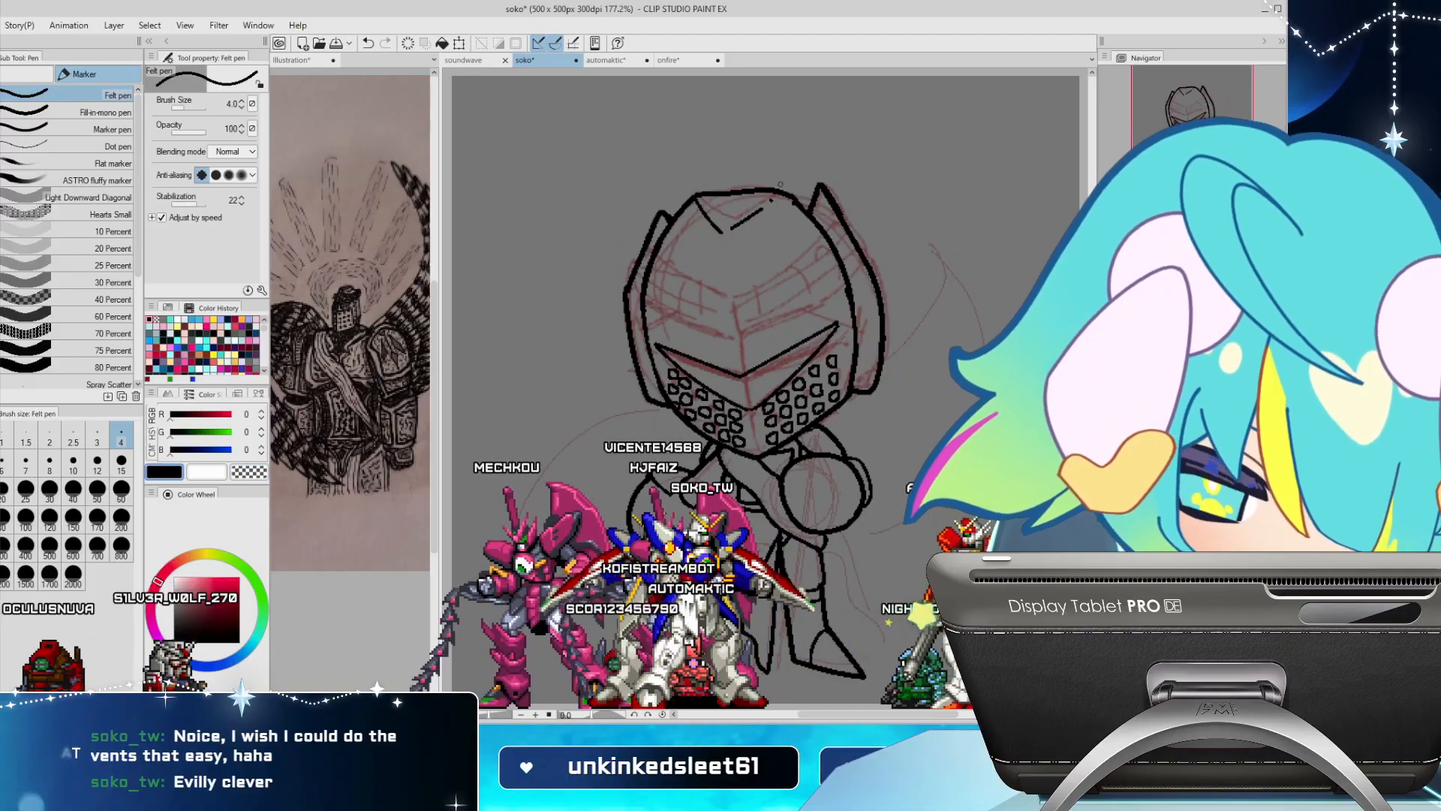
Replace the angular helmet top with a smooth dome line at size 4 and ink a V-shaped forehead crest at size 2.5
mouse_move(712, 227)
mouse_down()
mouse_move(699, 176)
mouse_move(701, 208)
mouse_move(732, 233)
mouse_move(760, 180)
mouse_move(767, 221)
mouse_move(790, 198)
mouse_up()
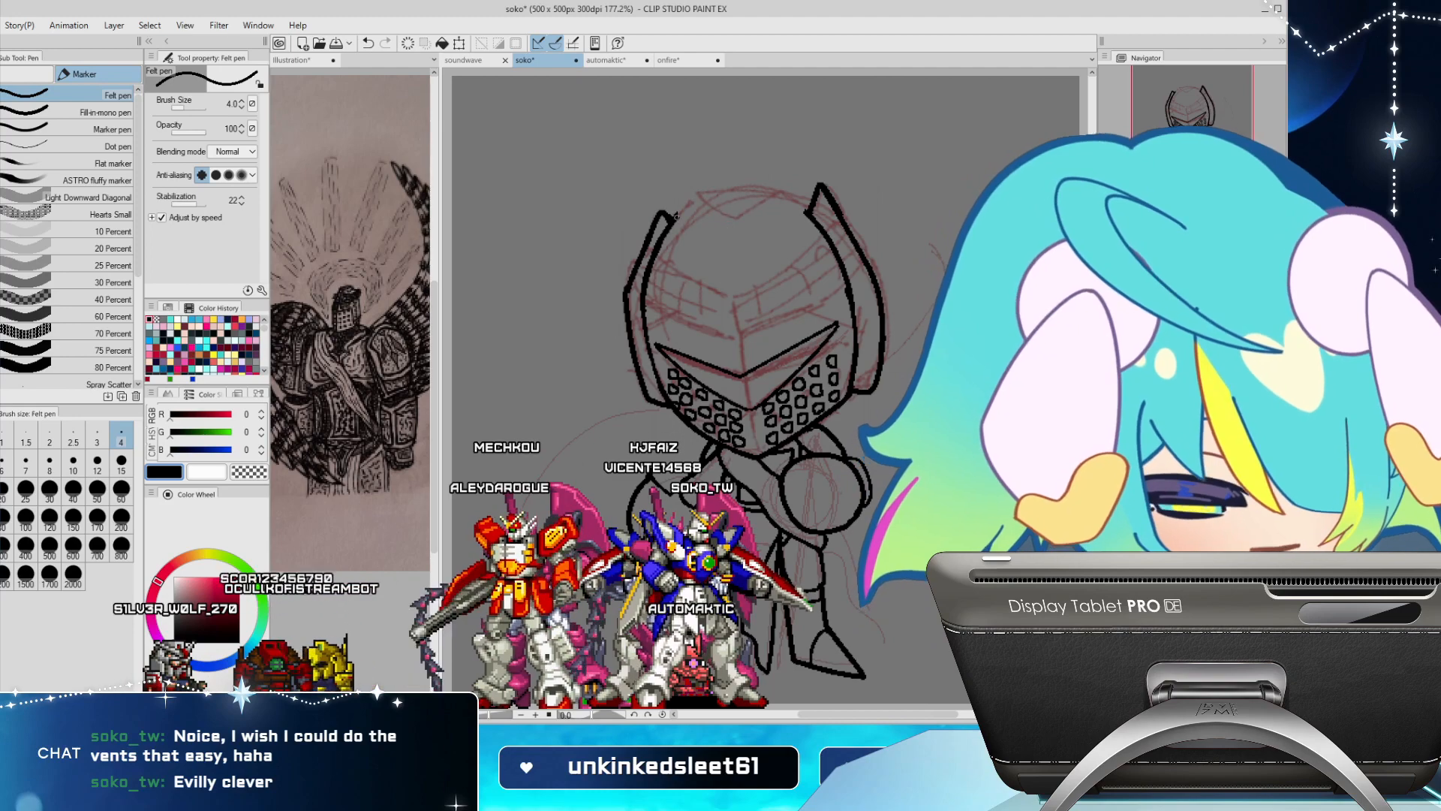
mouse_move(675, 217)
mouse_down()
mouse_move(776, 208)
mouse_move(821, 224)
mouse_up()
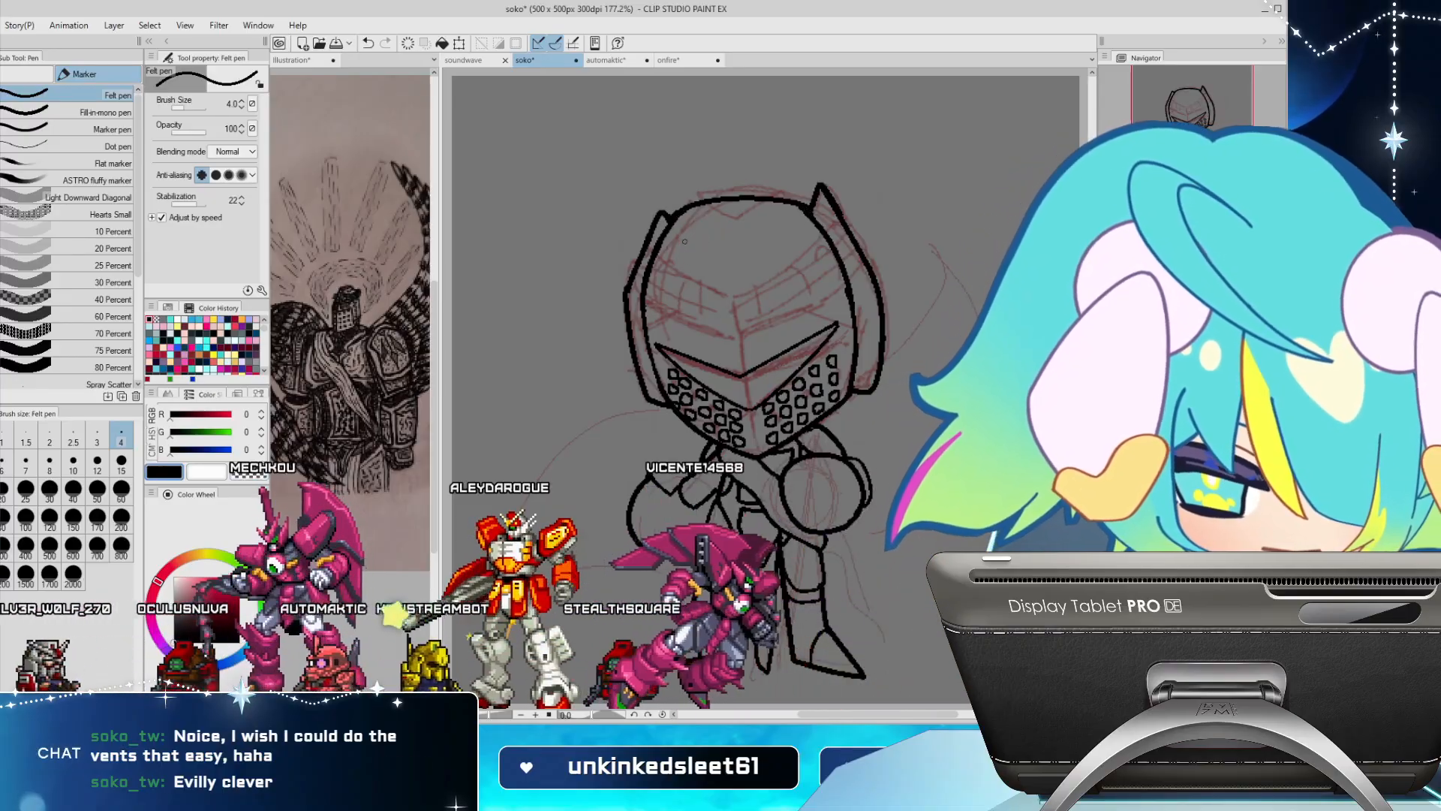
click(72, 435)
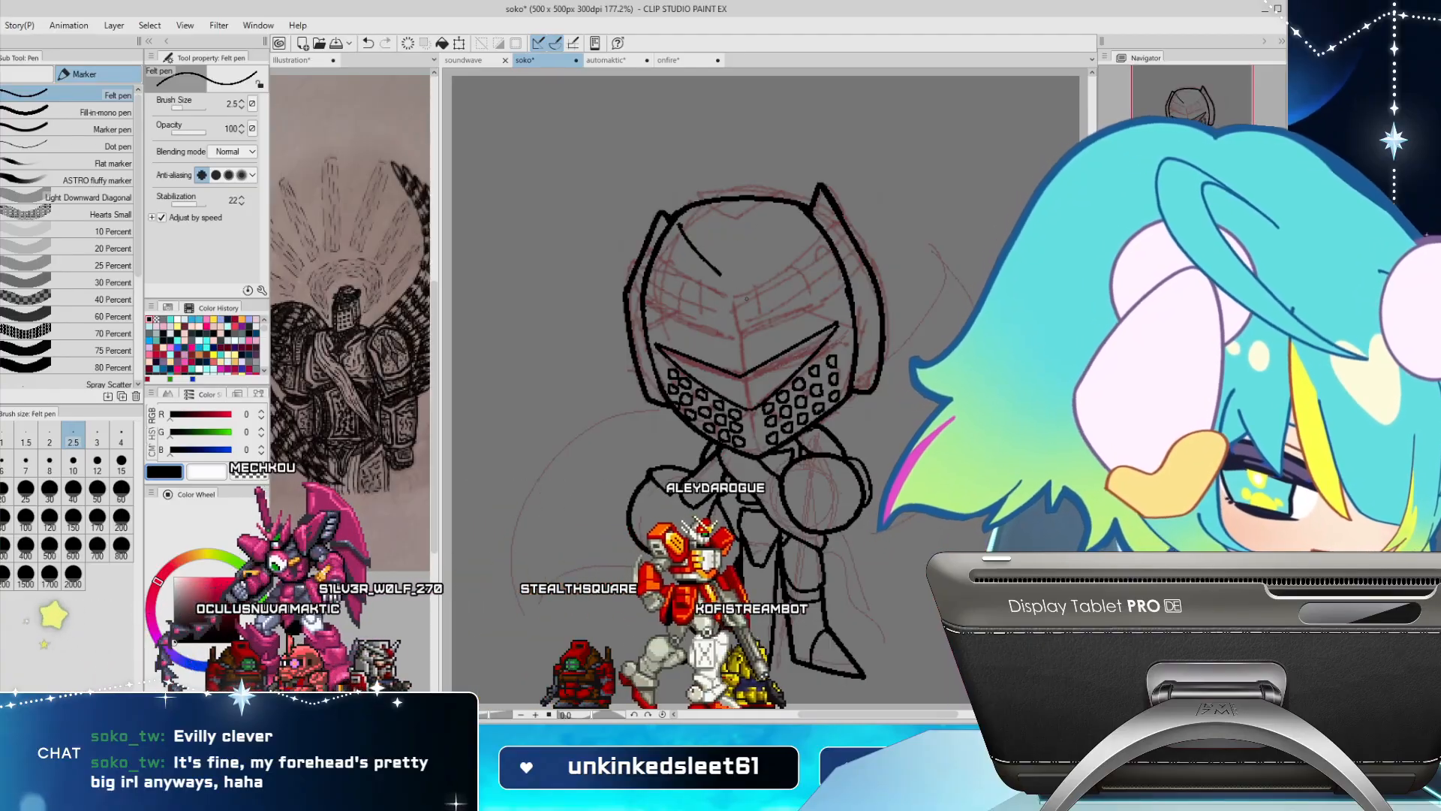
drag(679, 223, 789, 222)
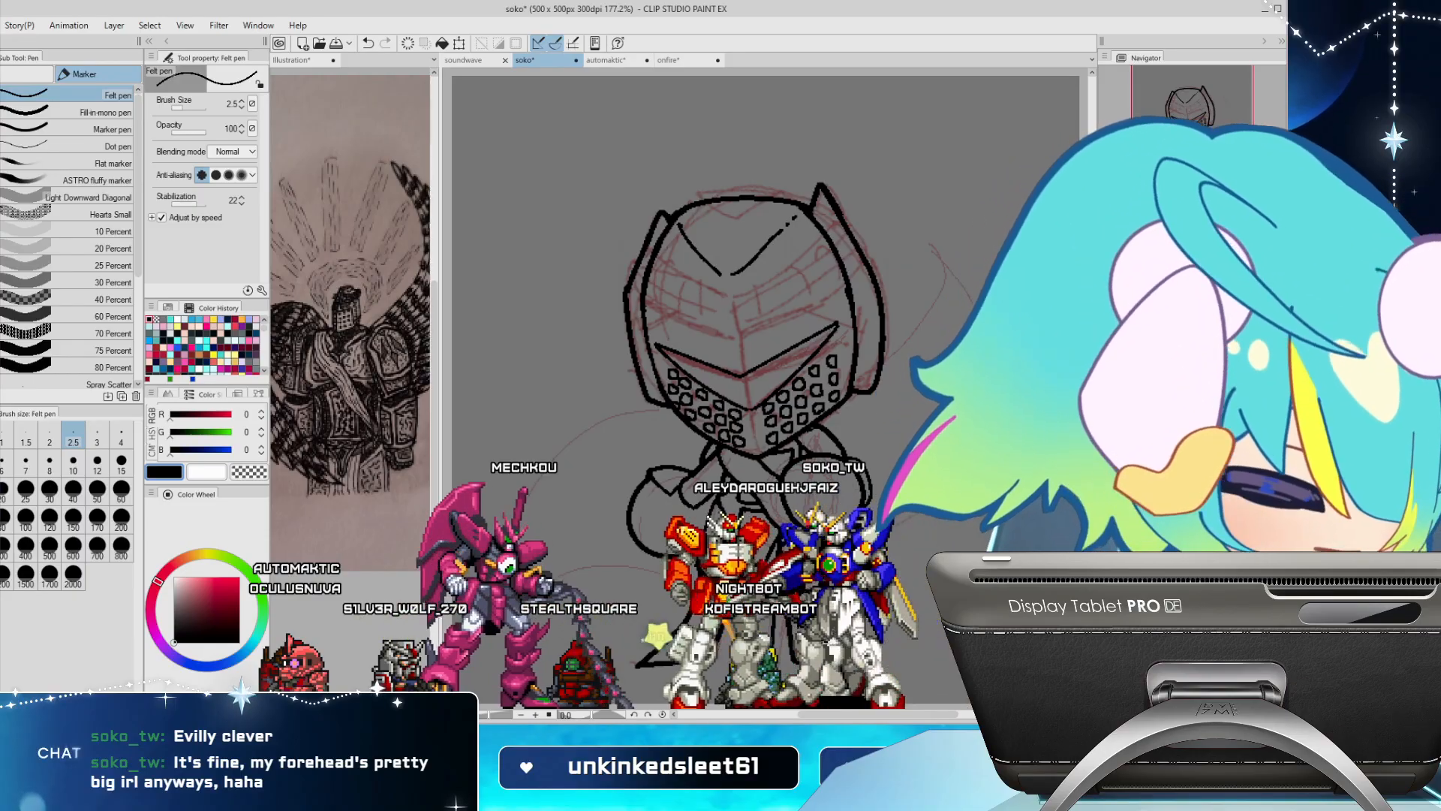
Draw two mirrored laurel branches with leaves across the brow using the G-pen at size 5 in grey (153, 153, 153)
alt+click(873, 447)
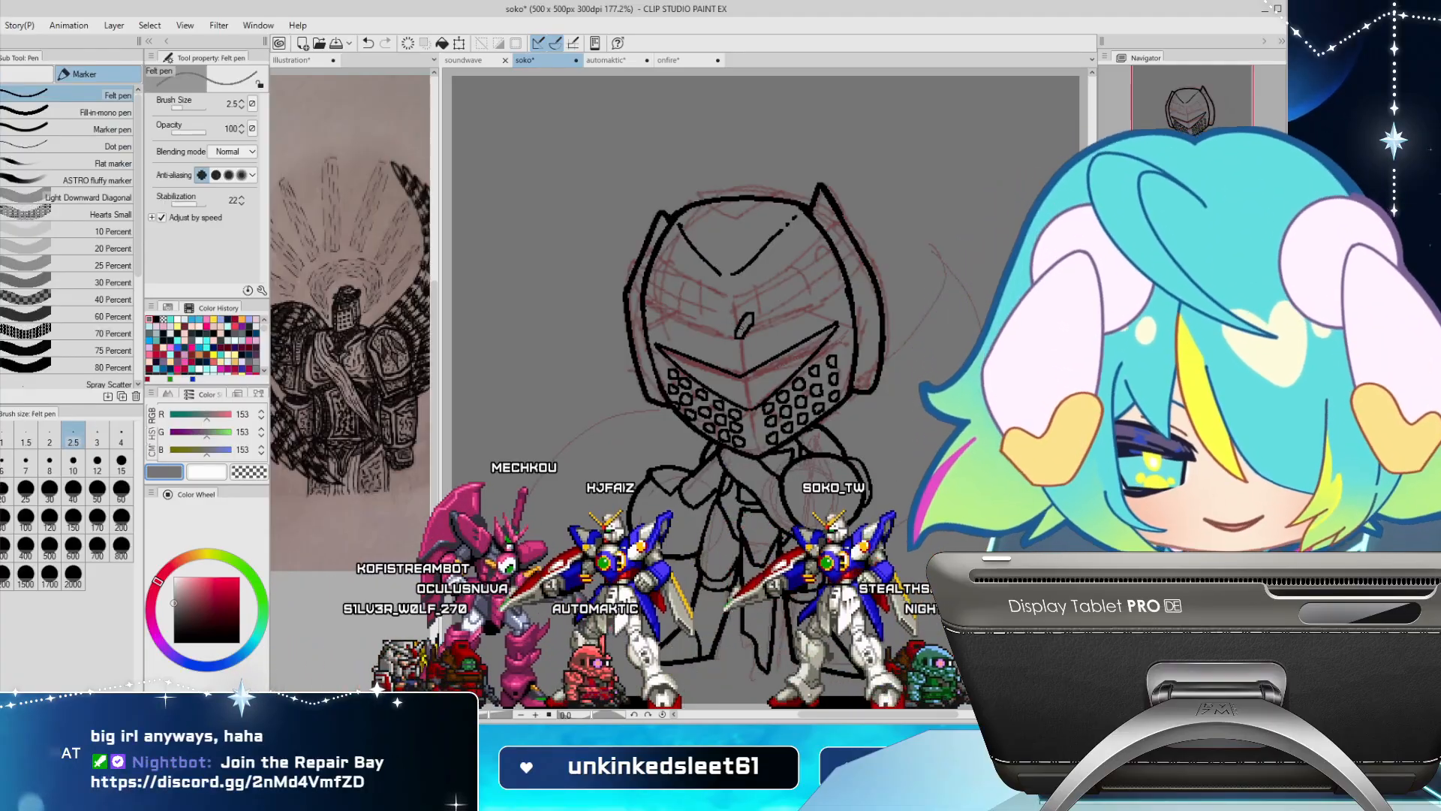
click(2, 461)
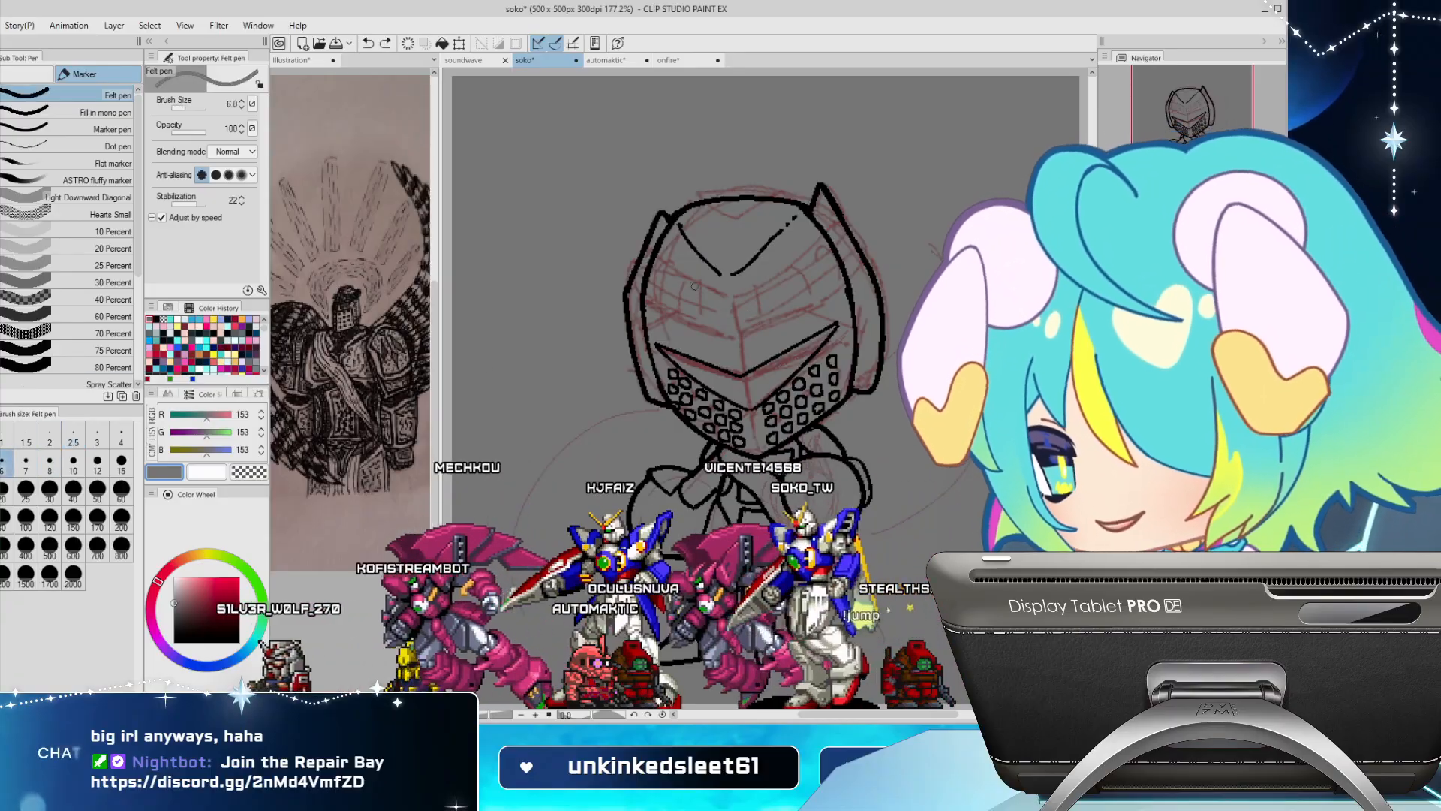
click(27, 74)
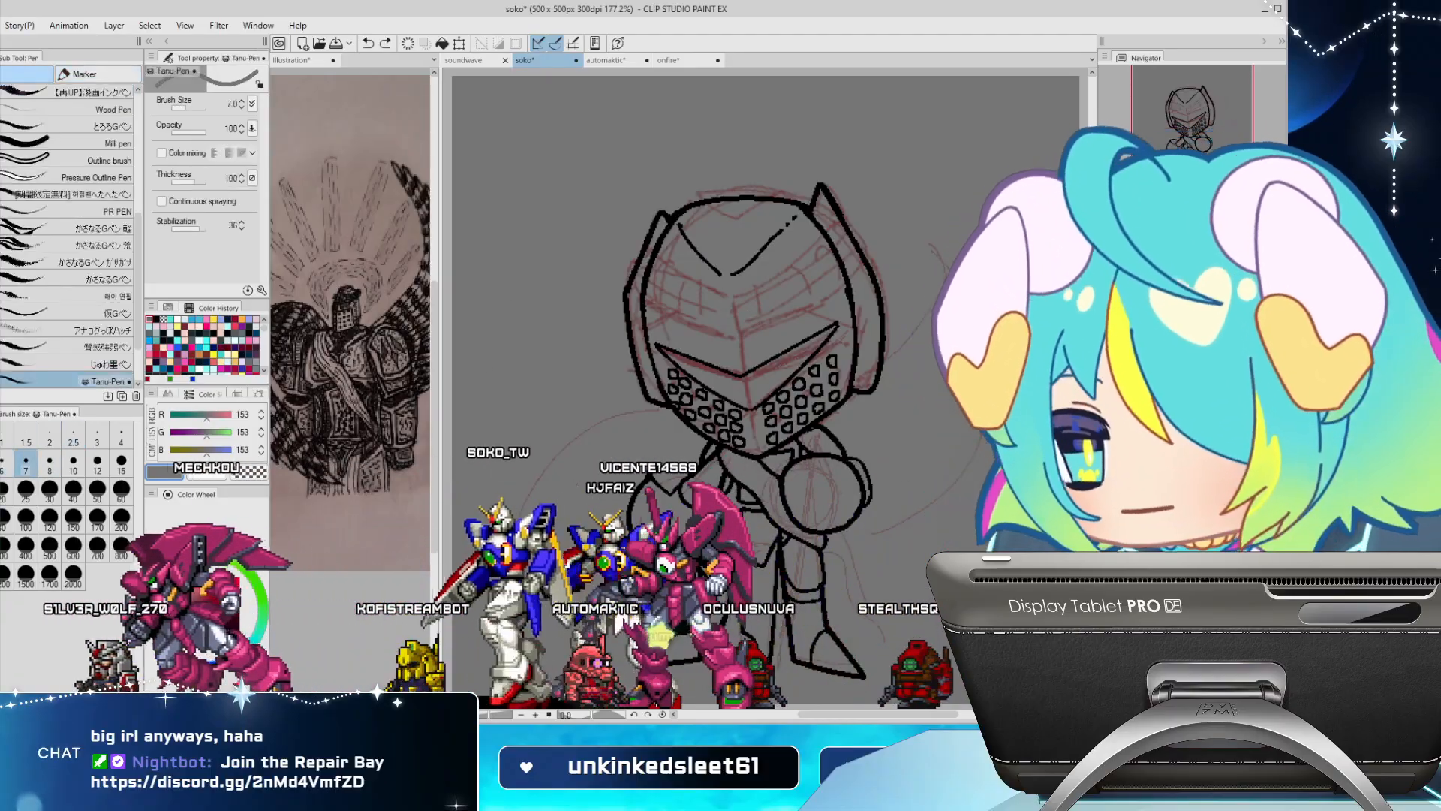
drag(138, 279, 138, 159)
click(98, 95)
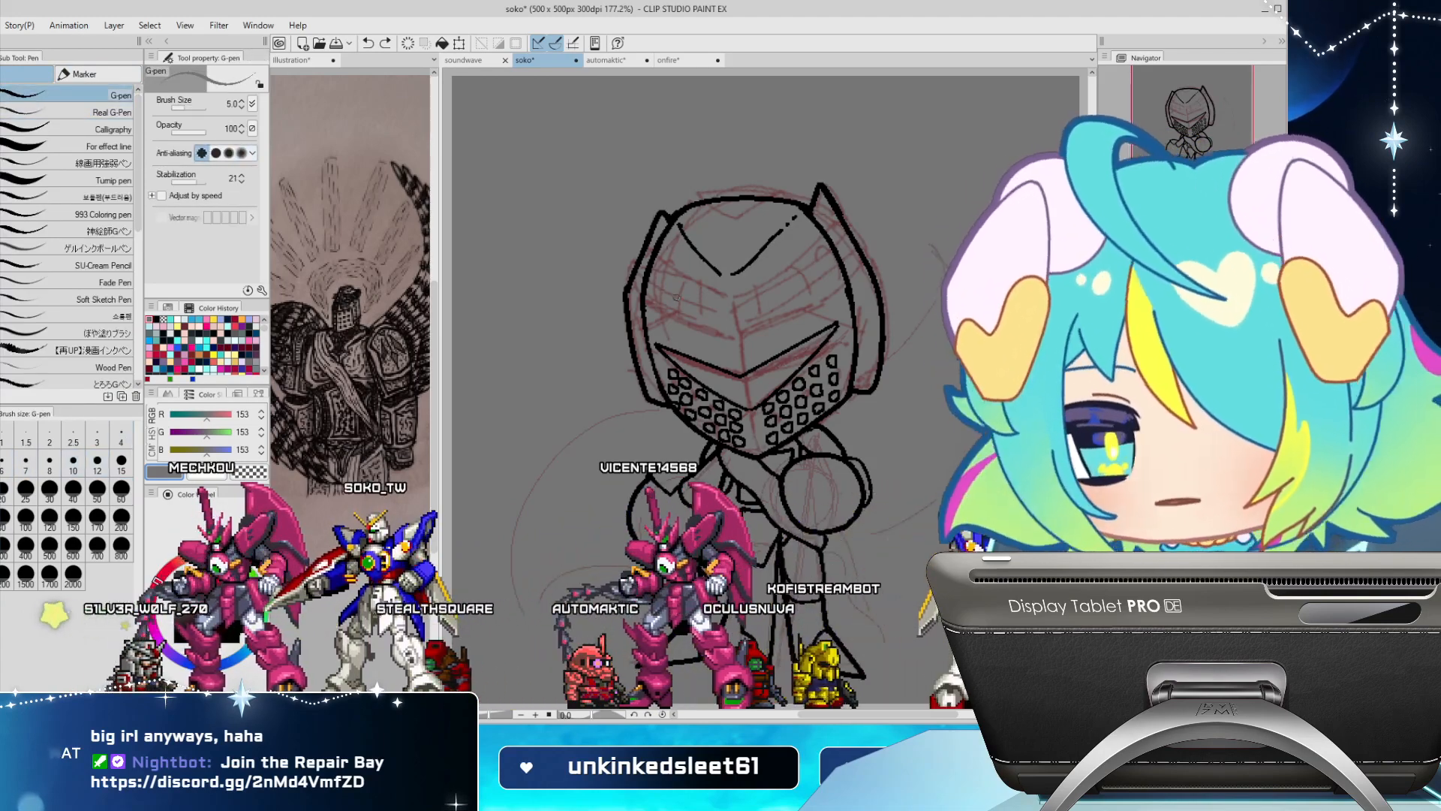
drag(672, 278, 691, 302)
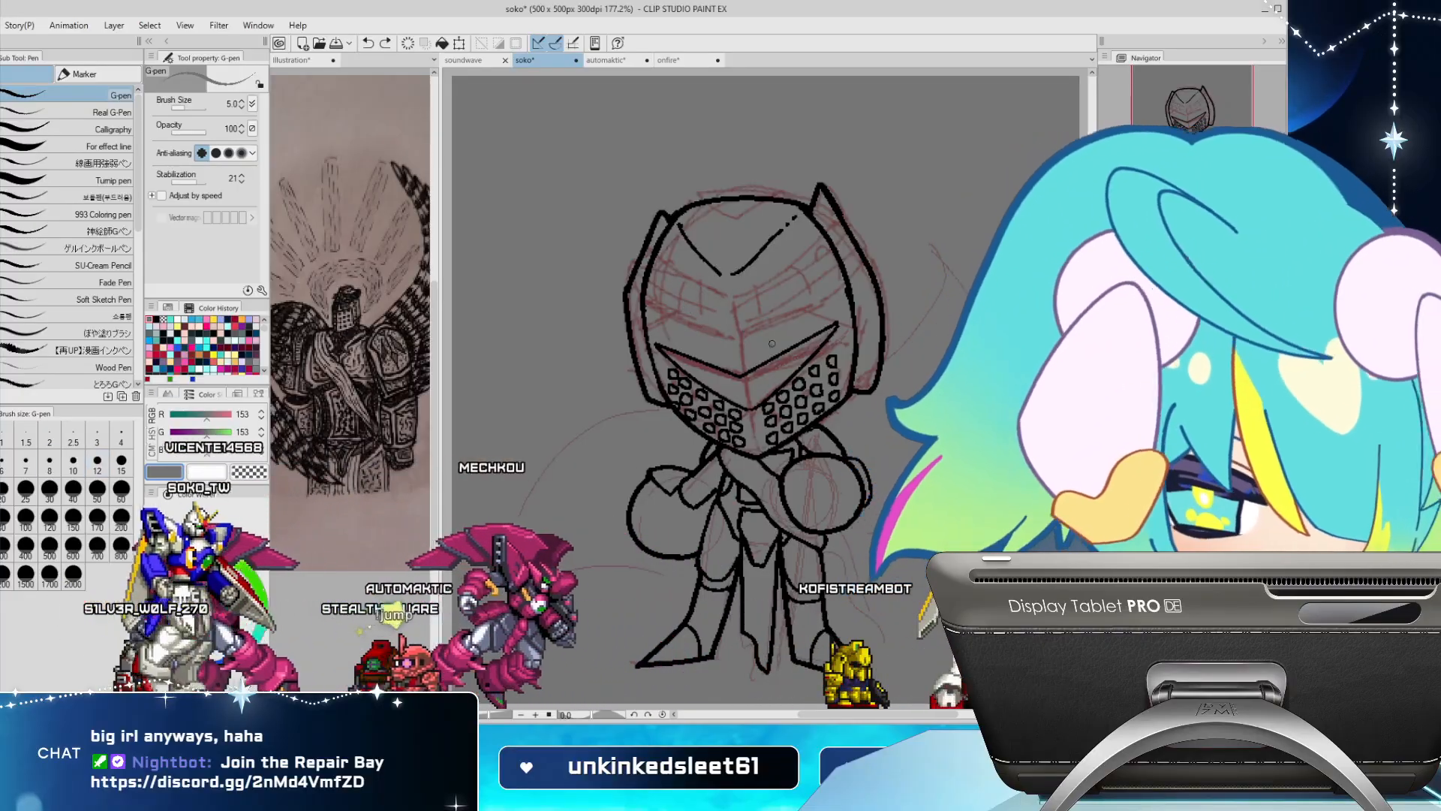
mouse_move(753, 329)
mouse_down()
mouse_move(842, 261)
mouse_move(842, 223)
mouse_up()
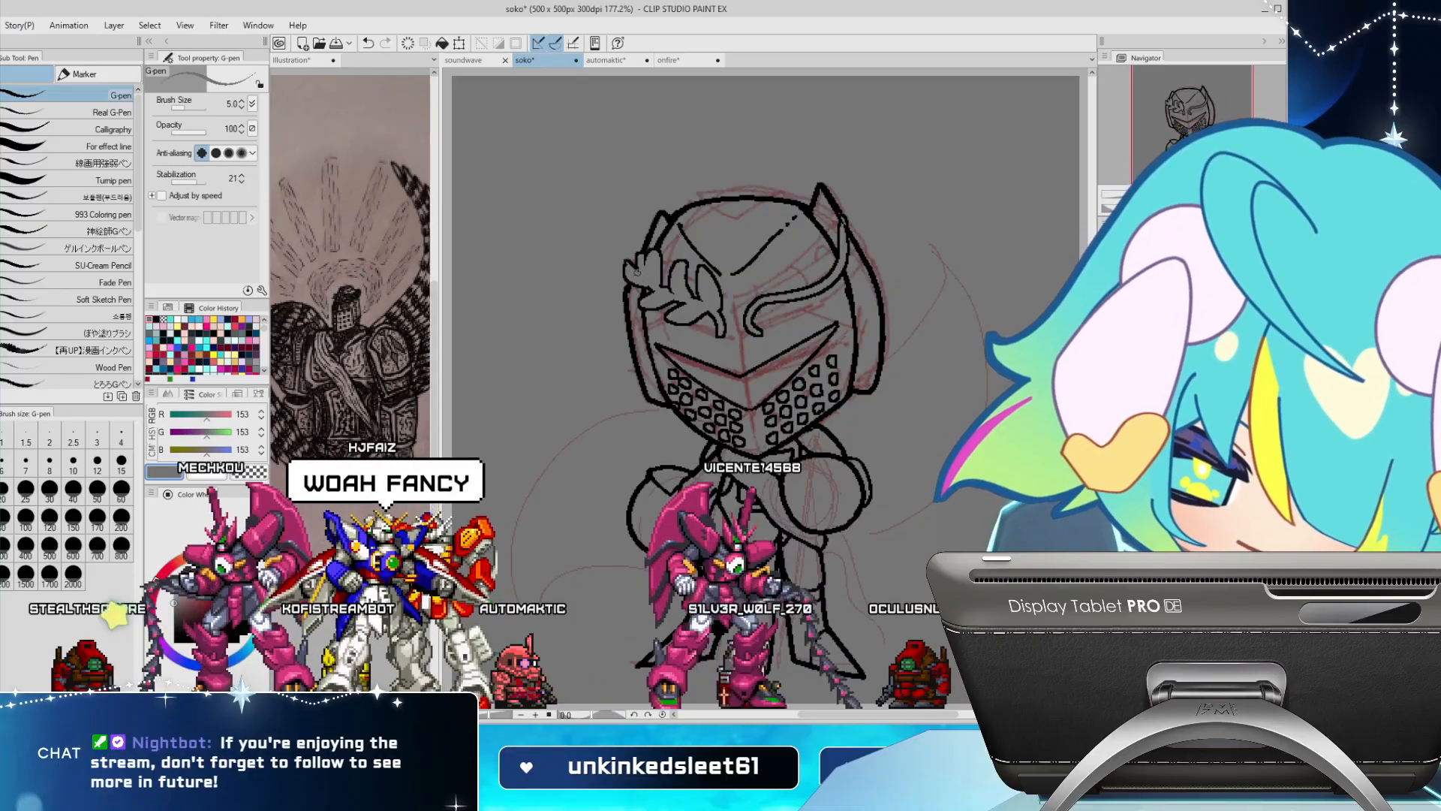
mouse_move(764, 296)
mouse_down()
mouse_move(801, 271)
mouse_move(774, 283)
mouse_move(792, 256)
mouse_move(759, 293)
mouse_move(778, 282)
mouse_move(794, 310)
mouse_move(825, 303)
mouse_up()
key(ctrl+z)
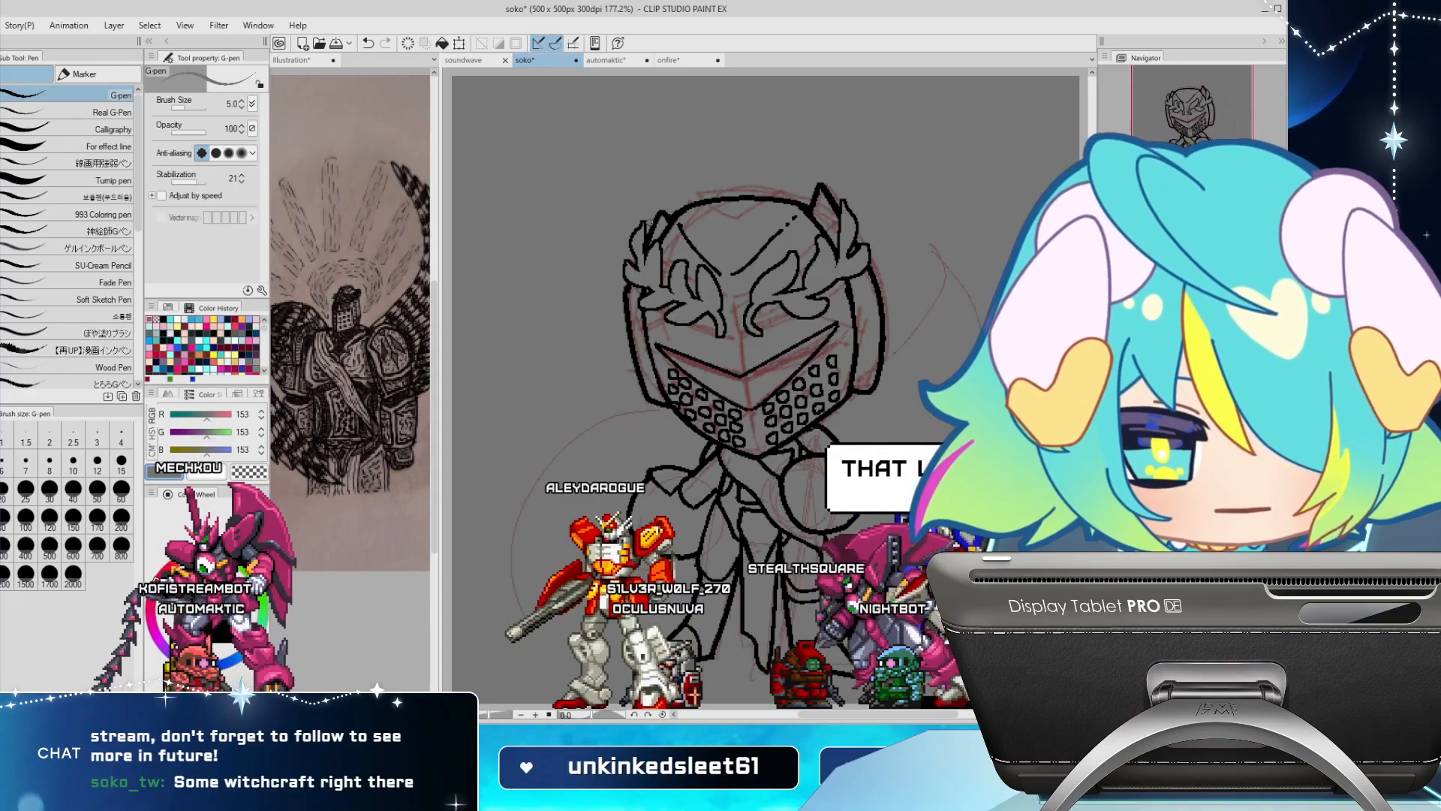
Sample black and refine the laurel leaves on both branches with the G-pen at size 2.5
key(u)
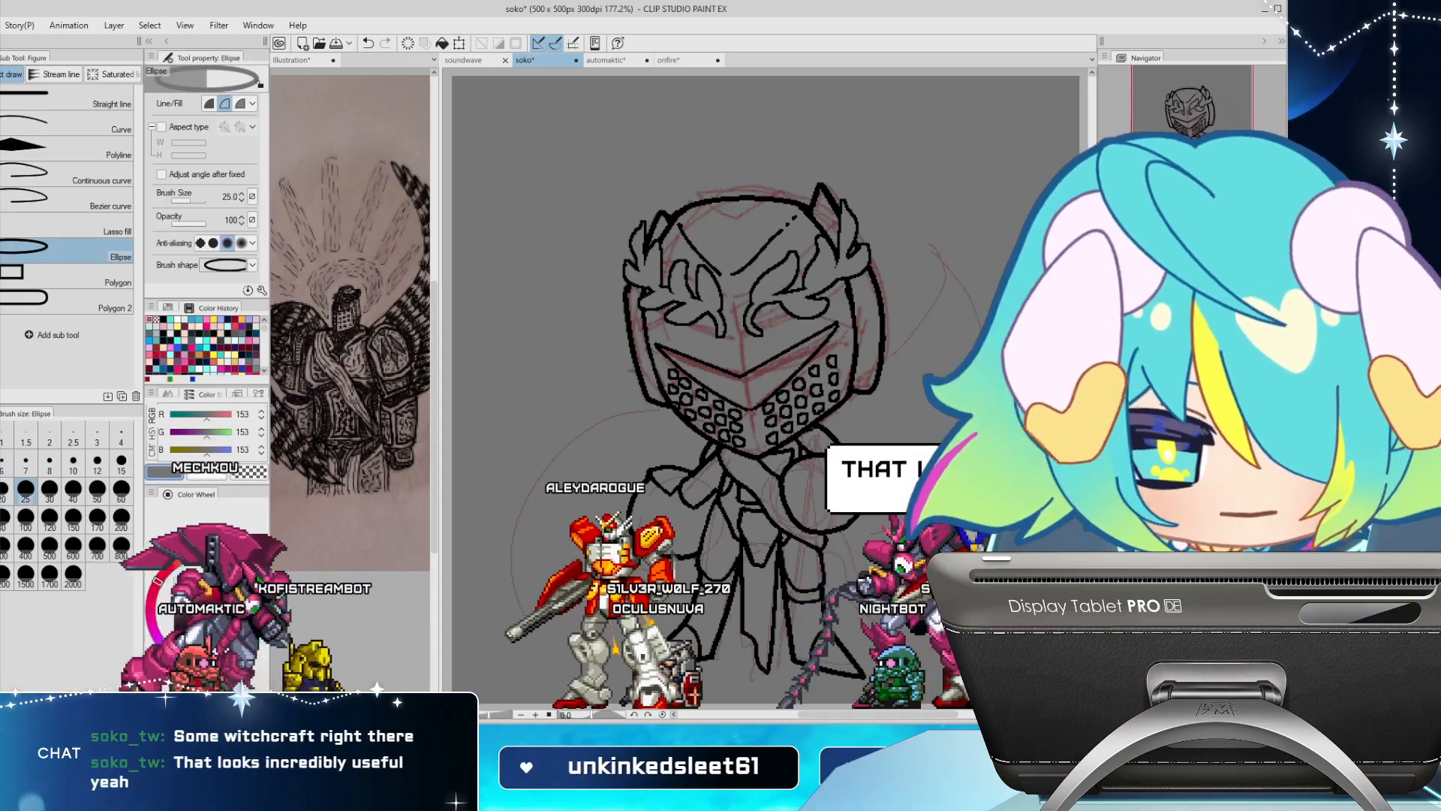
key(p)
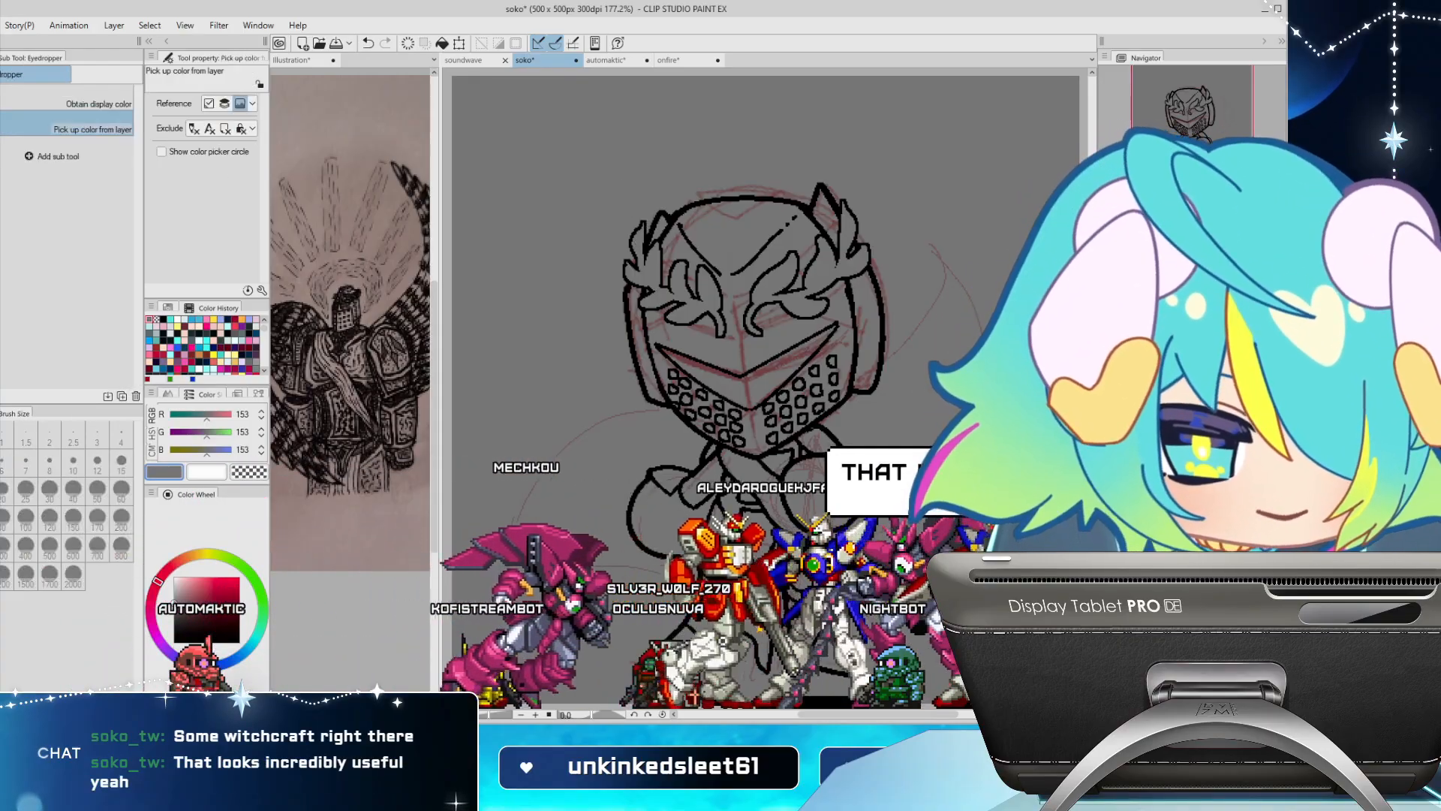
alt+click(850, 294)
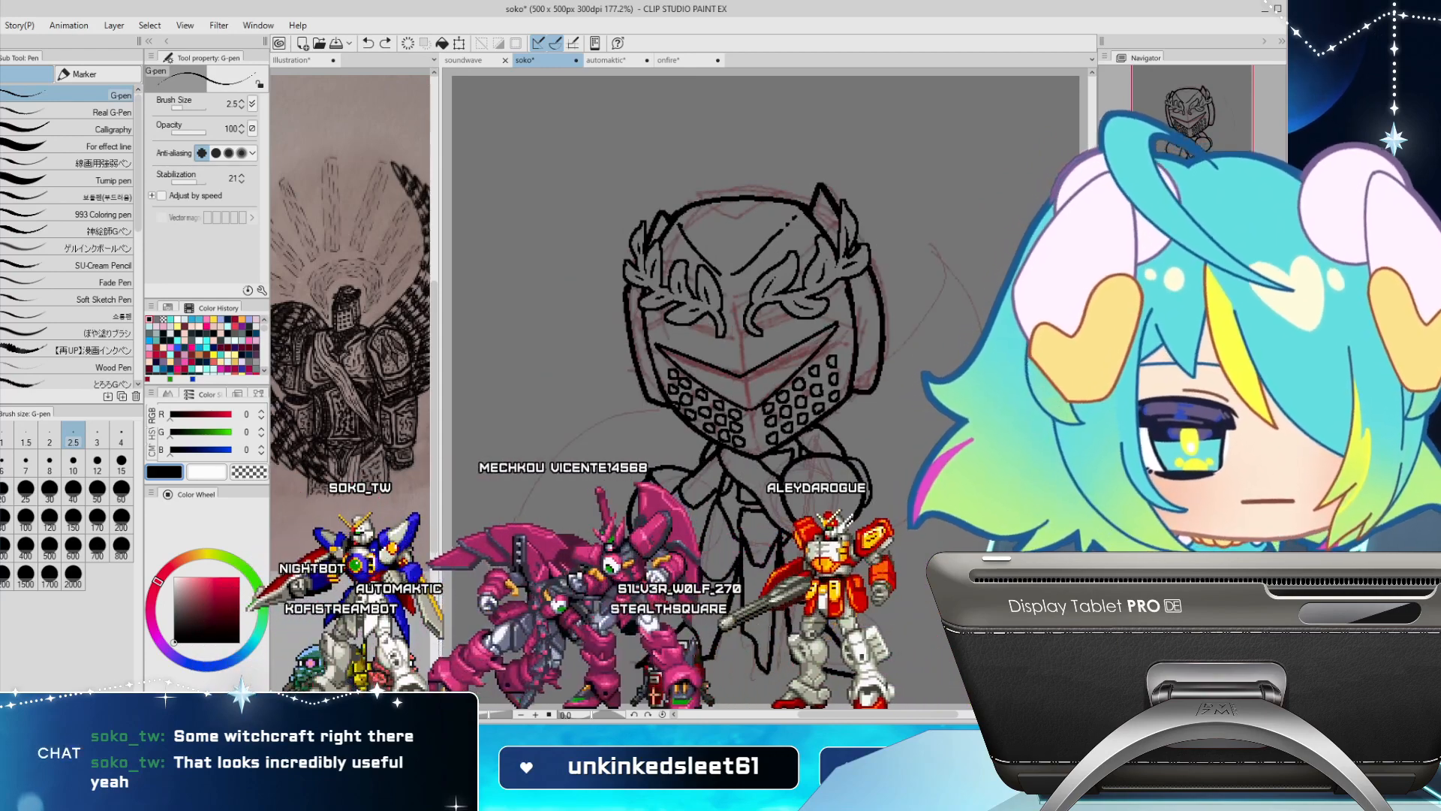
Lasso both laurel branches, cut and paste them, and move them slightly lower on the helmet
key(ctrl+t)
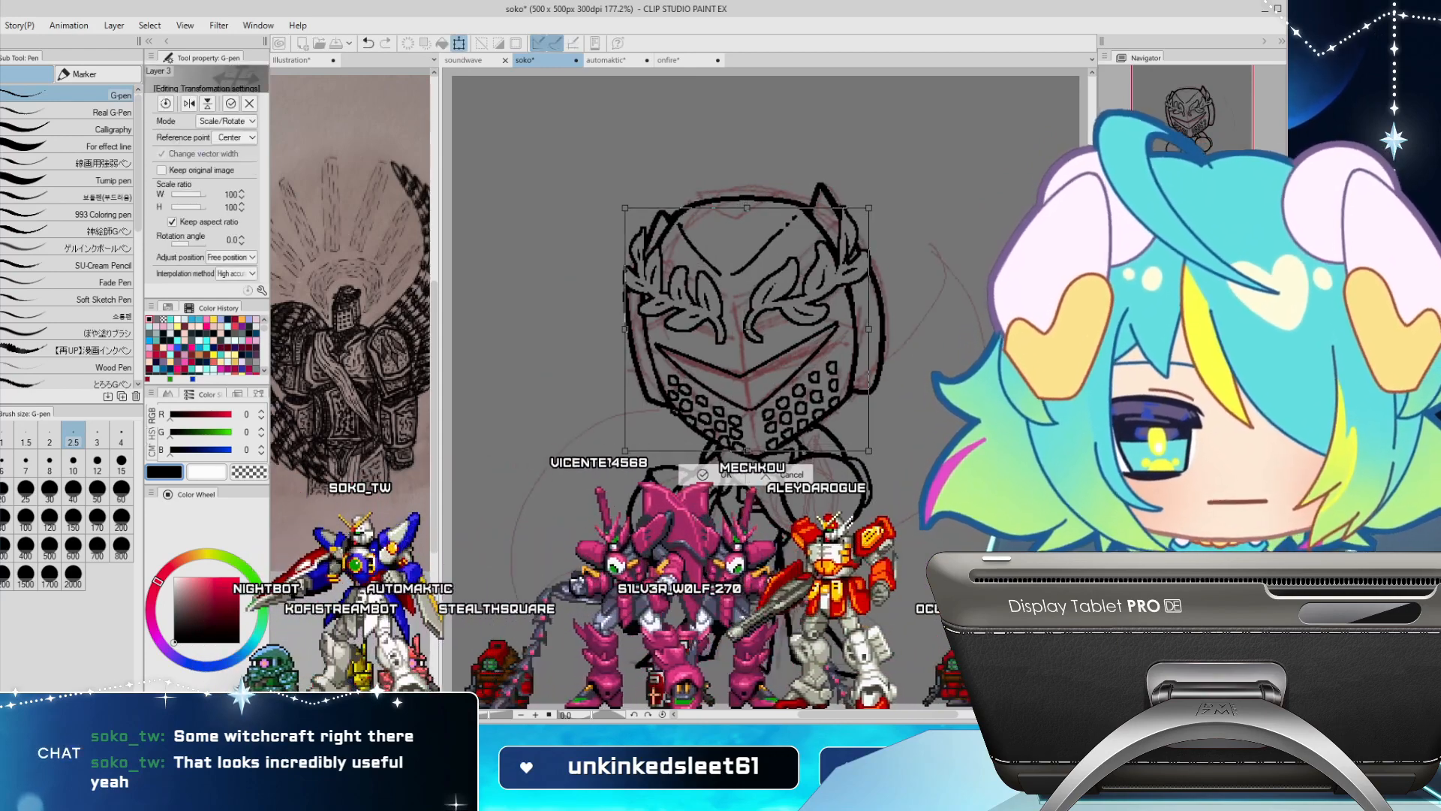
key(Return)
key(m)
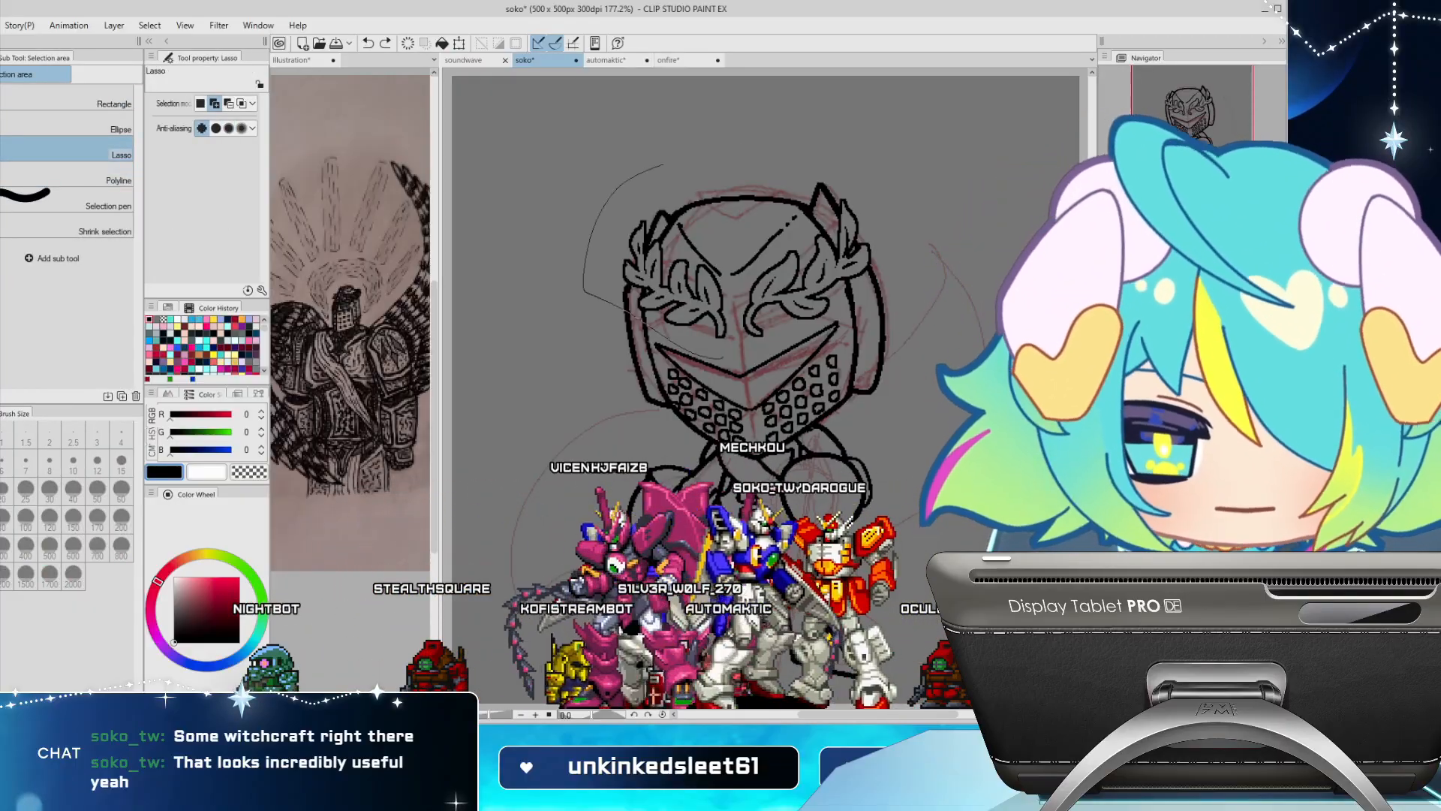
drag(884, 278, 727, 359)
key(ctrl+x)
key(ctrl+v)
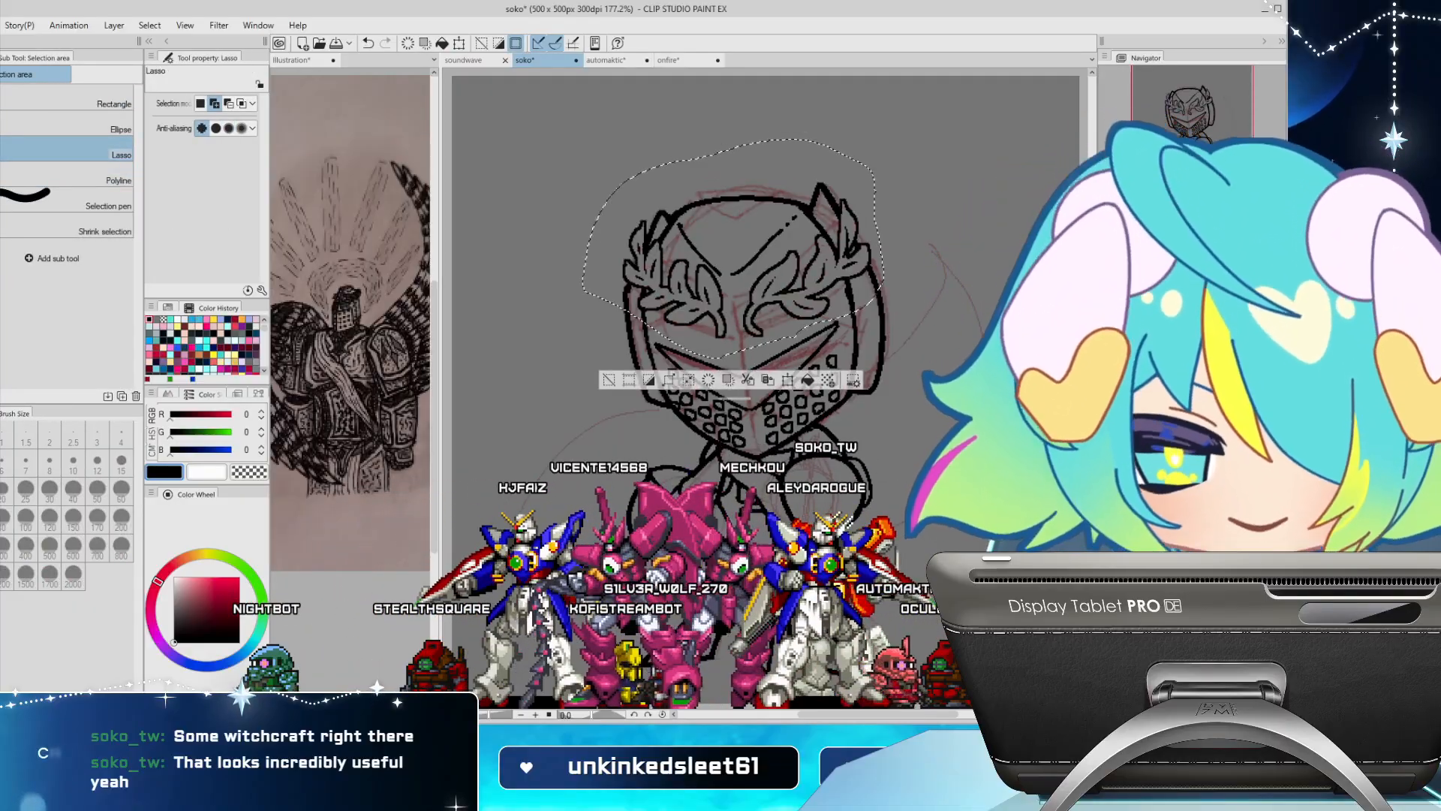
key(ctrl+t)
drag(747, 286, 763, 316)
key(Return)
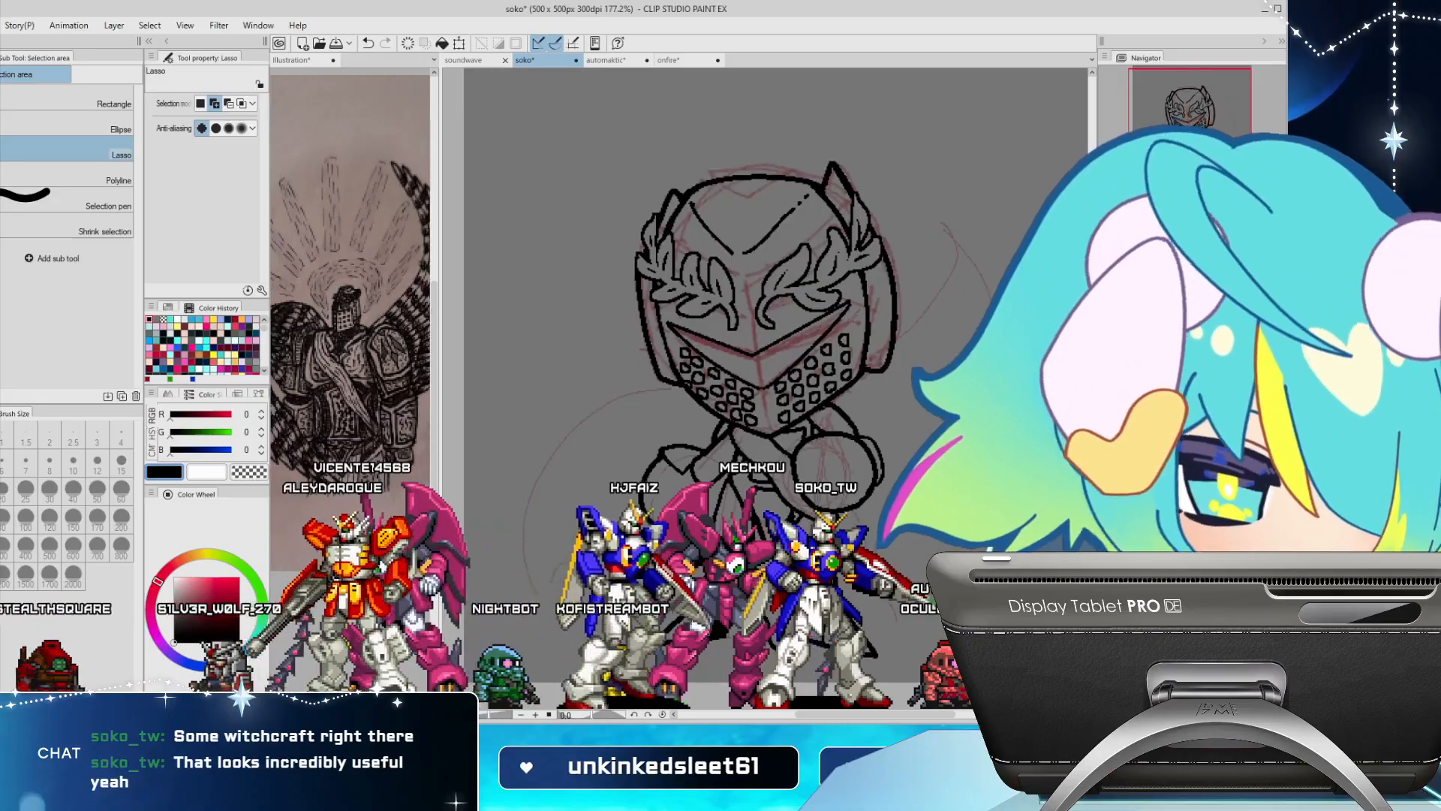
Thicken the outer outlines of the laurel leaves on both sides of the helmet with the G-pen at size 6
key(p)
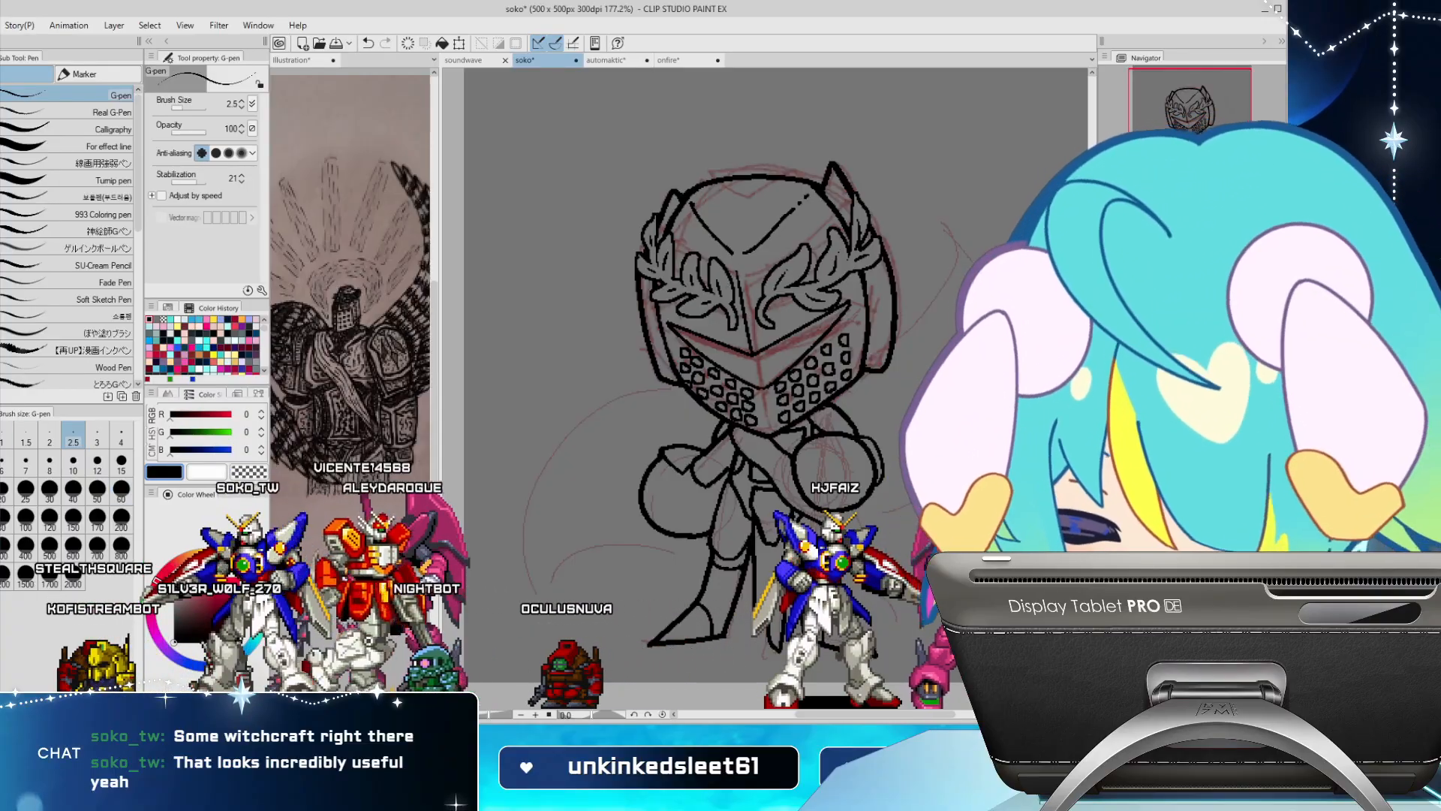
key(bracketright)
key(bracketright)
key(bracketright)
key(bracketright)
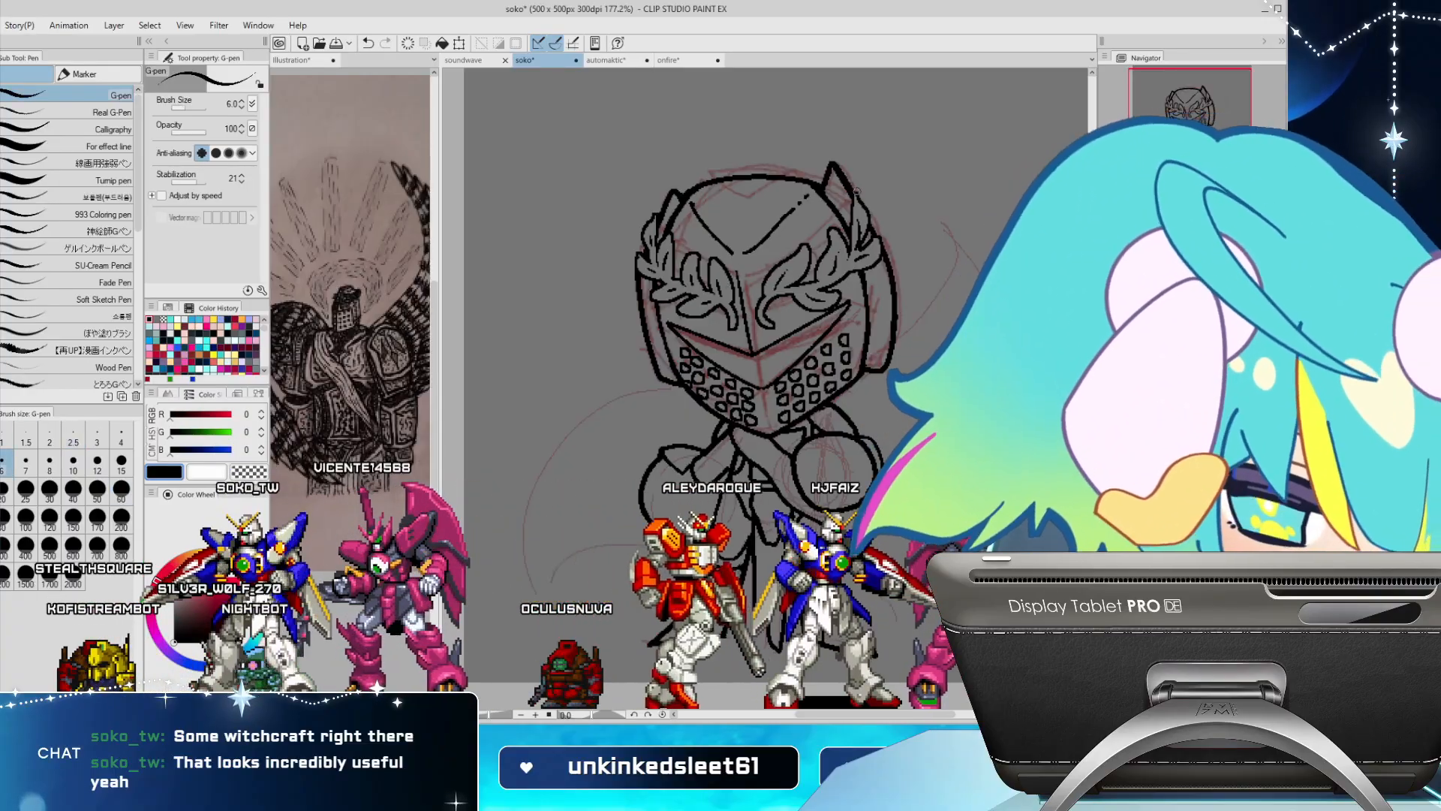
drag(857, 191, 879, 231)
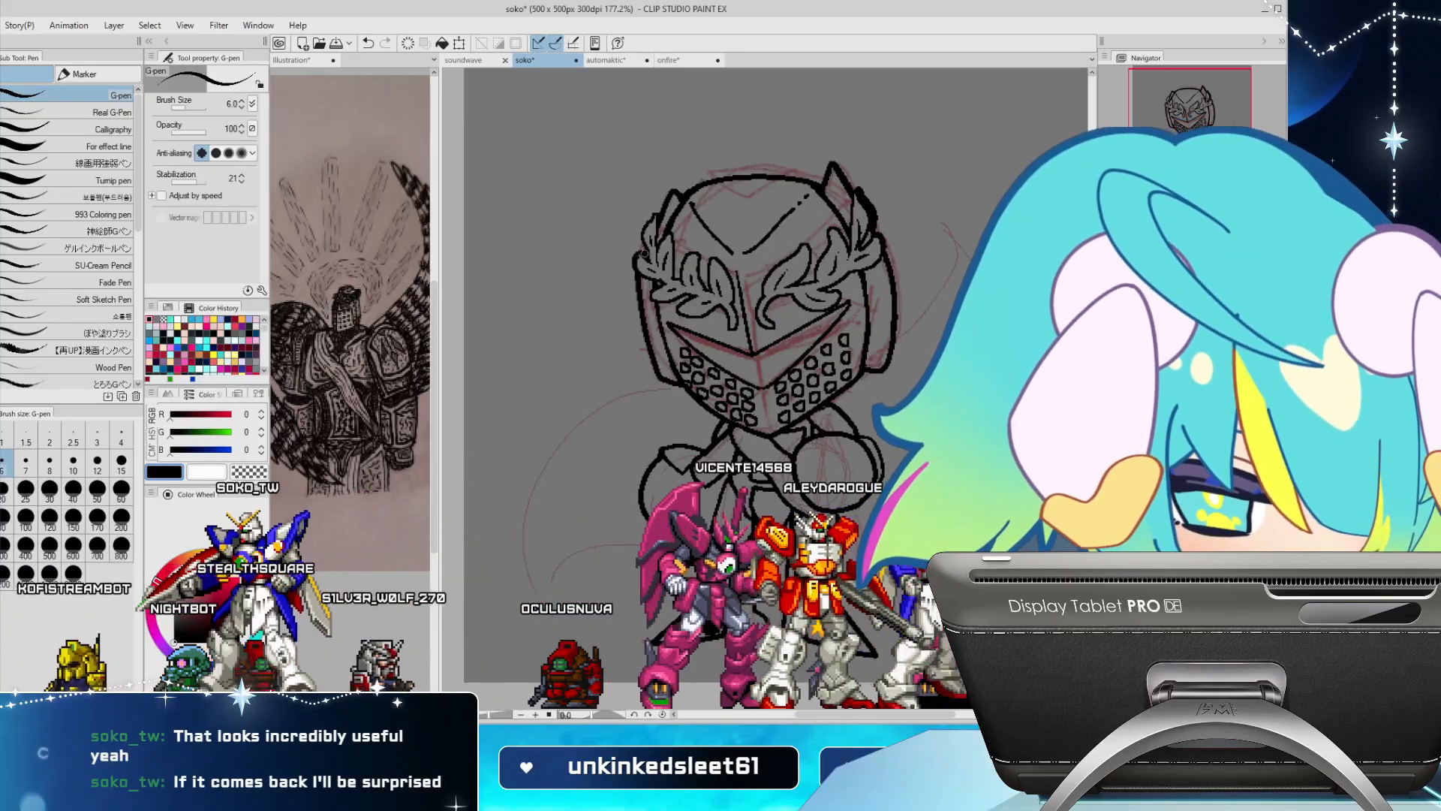
drag(644, 253, 655, 214)
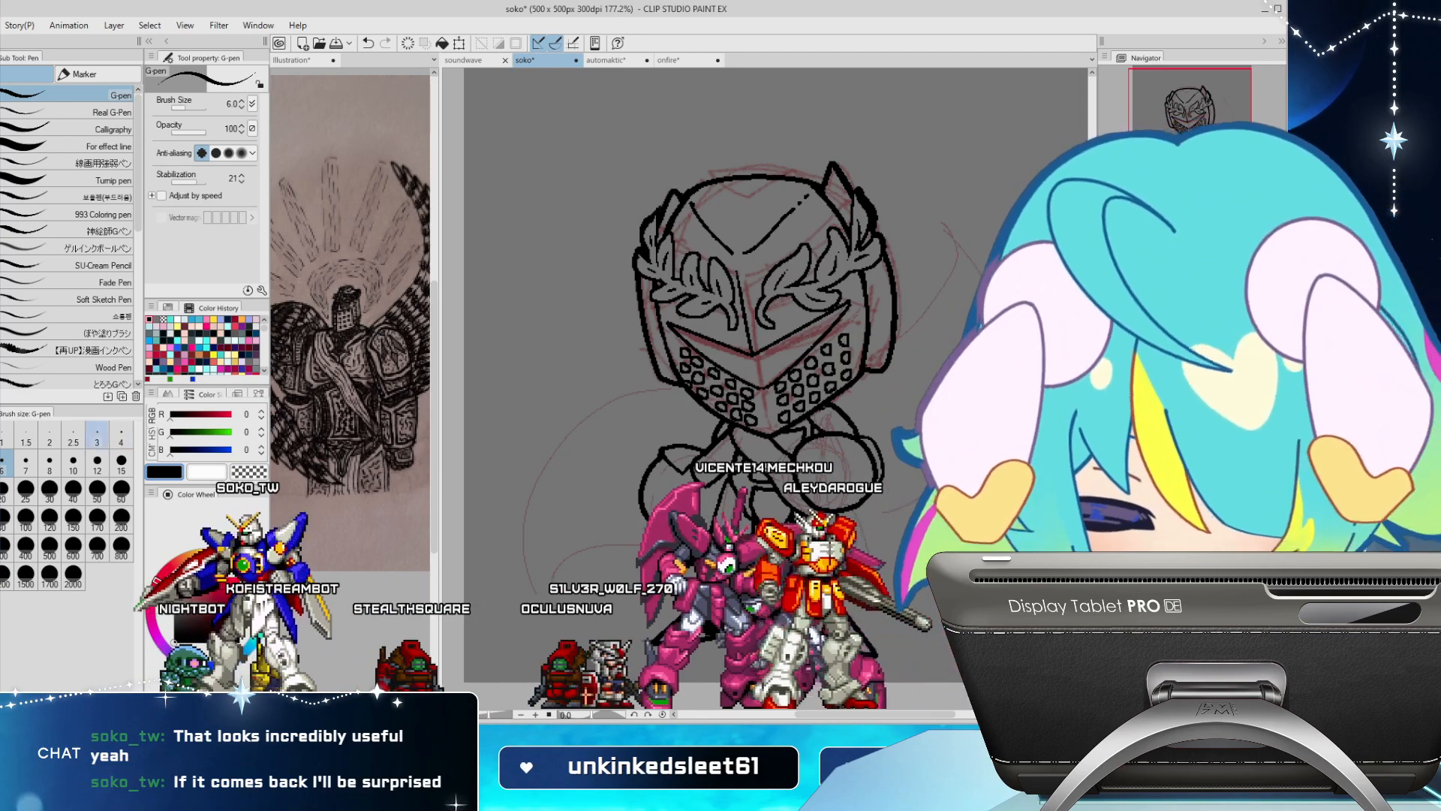
Outline the raised curved wing behind the shoulder with the G-pen at size 4 and try a freehand curve for the opposite wing
click(121, 437)
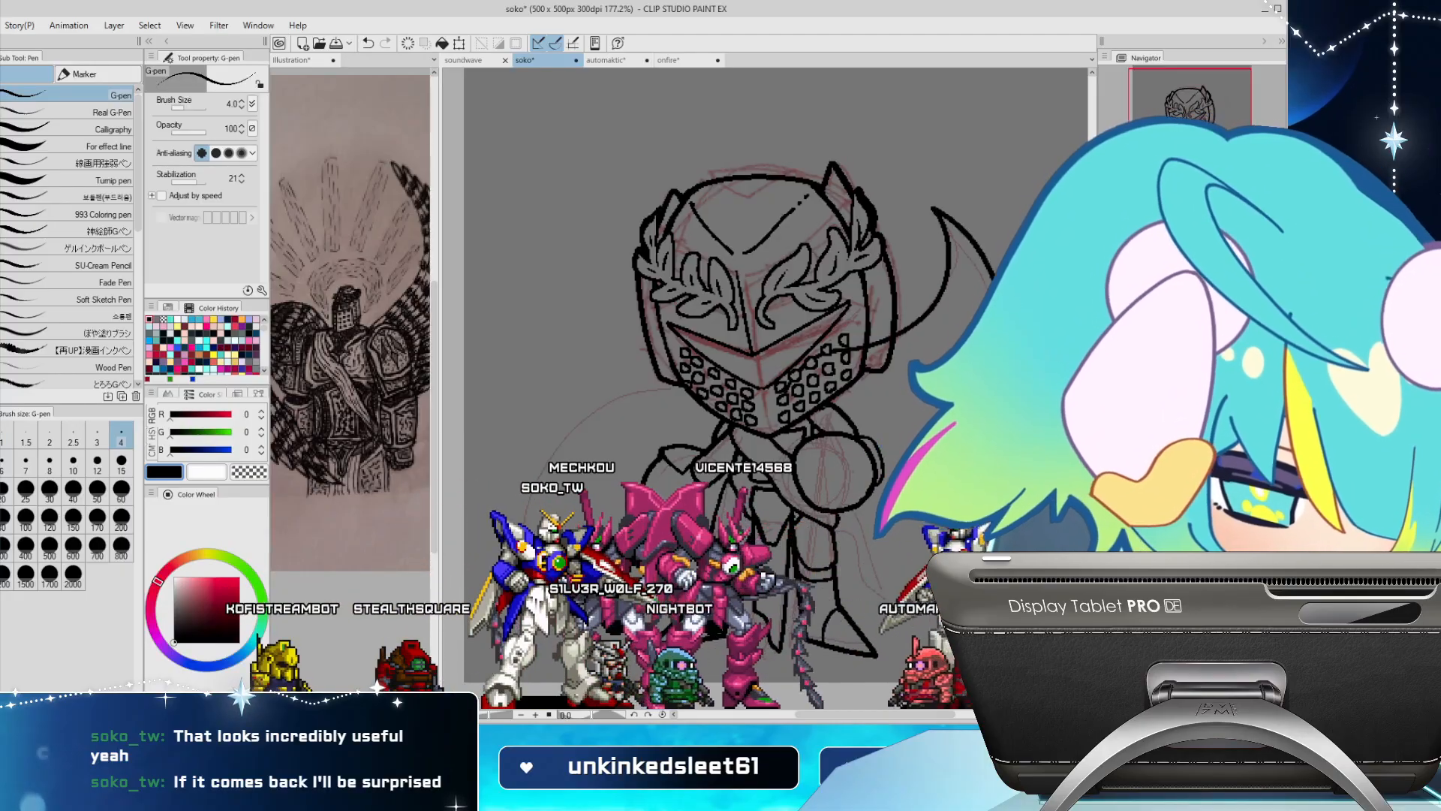
drag(657, 373, 523, 477)
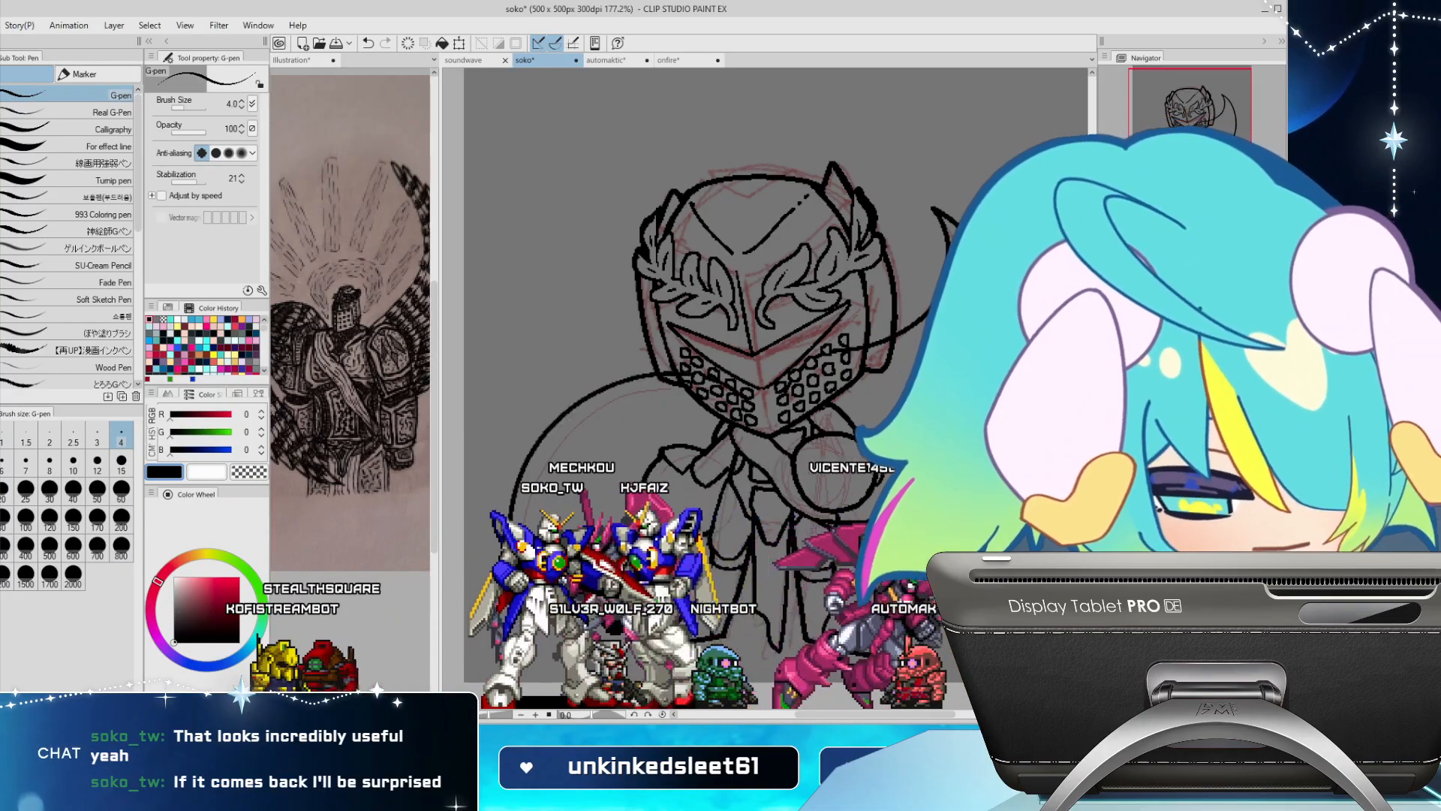
key(ctrl+z)
mouse_move(753, 381)
mouse_down()
mouse_move(721, 367)
mouse_move(512, 518)
mouse_up()
key(ctrl+z)
Copy and paste the wing outline, rotate it by -168 degrees, and place it behind the opposite shoulder as the lowered wing
key(ctrl+c)
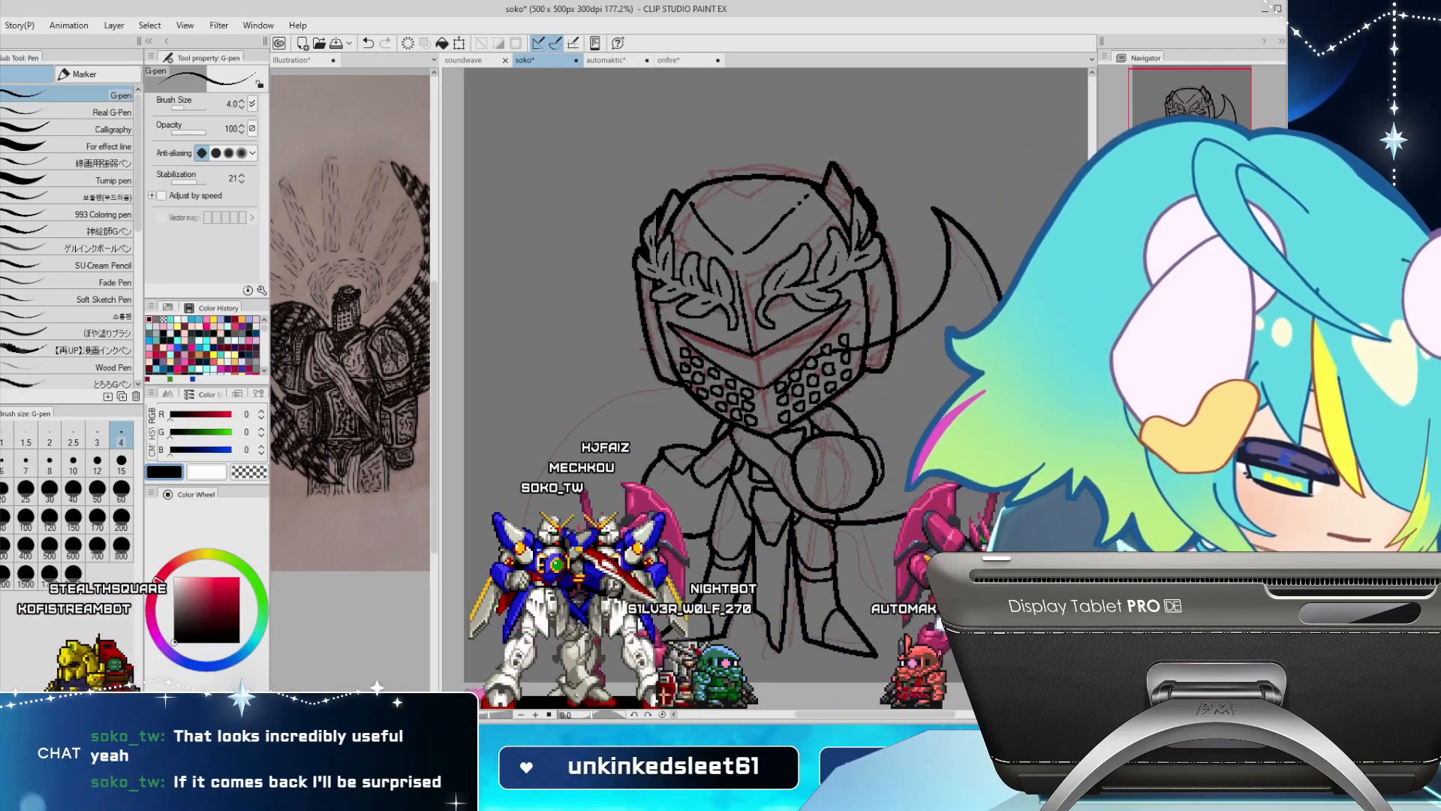
key(ctrl+v)
key(ctrl+t)
drag(1029, 195, 765, 536)
drag(897, 365, 640, 461)
drag(773, 285, 807, 317)
drag(641, 461, 642, 482)
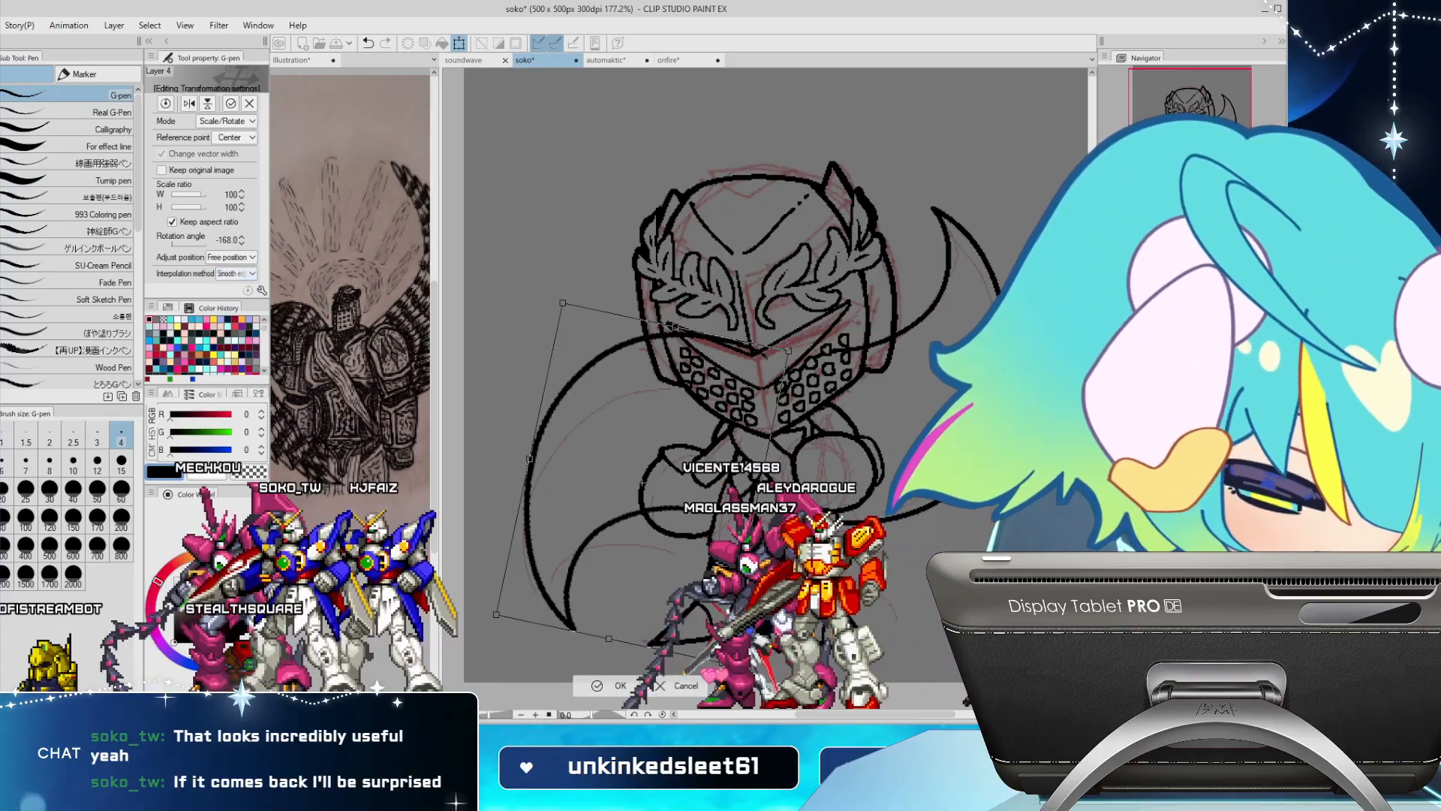
click(226, 307)
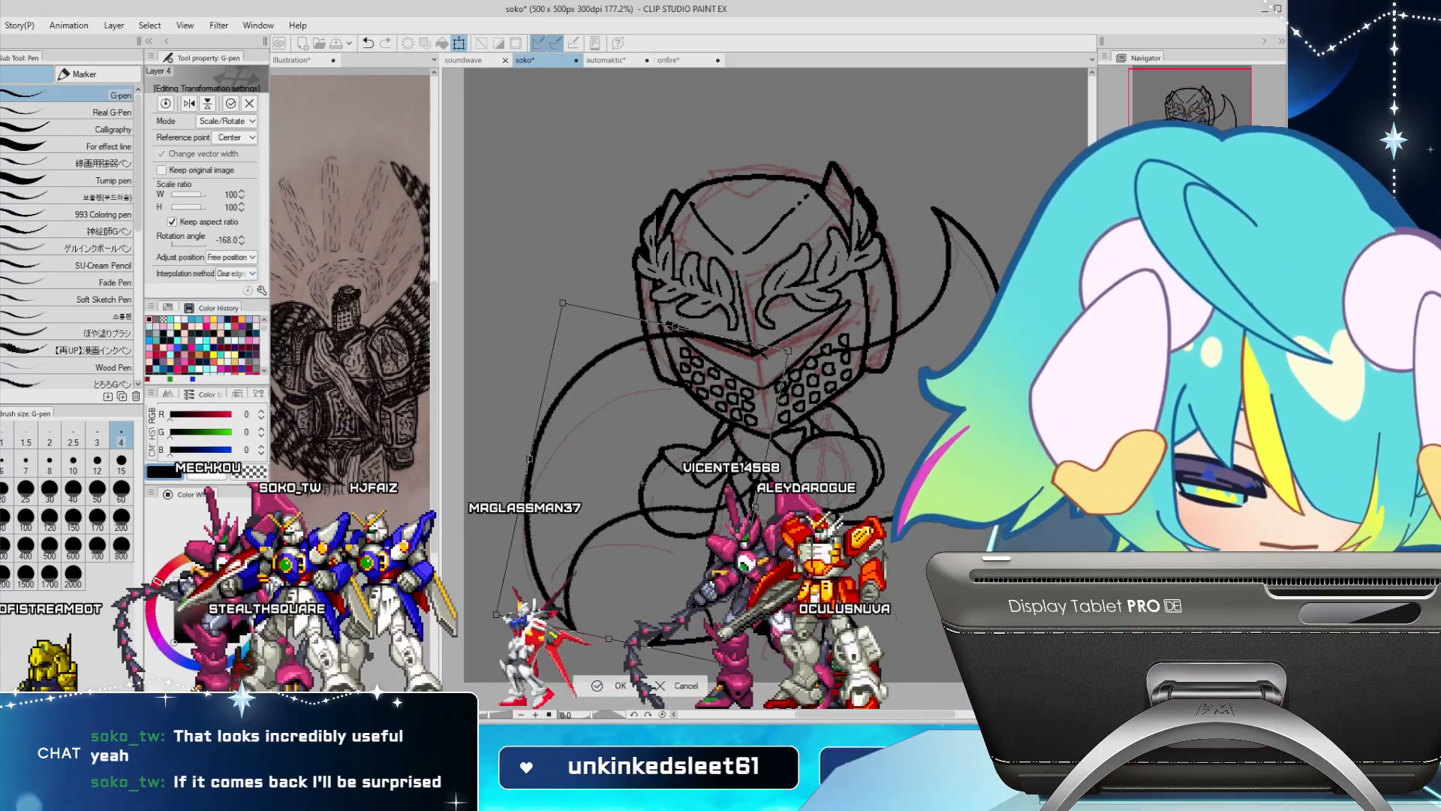
drag(643, 482, 638, 501)
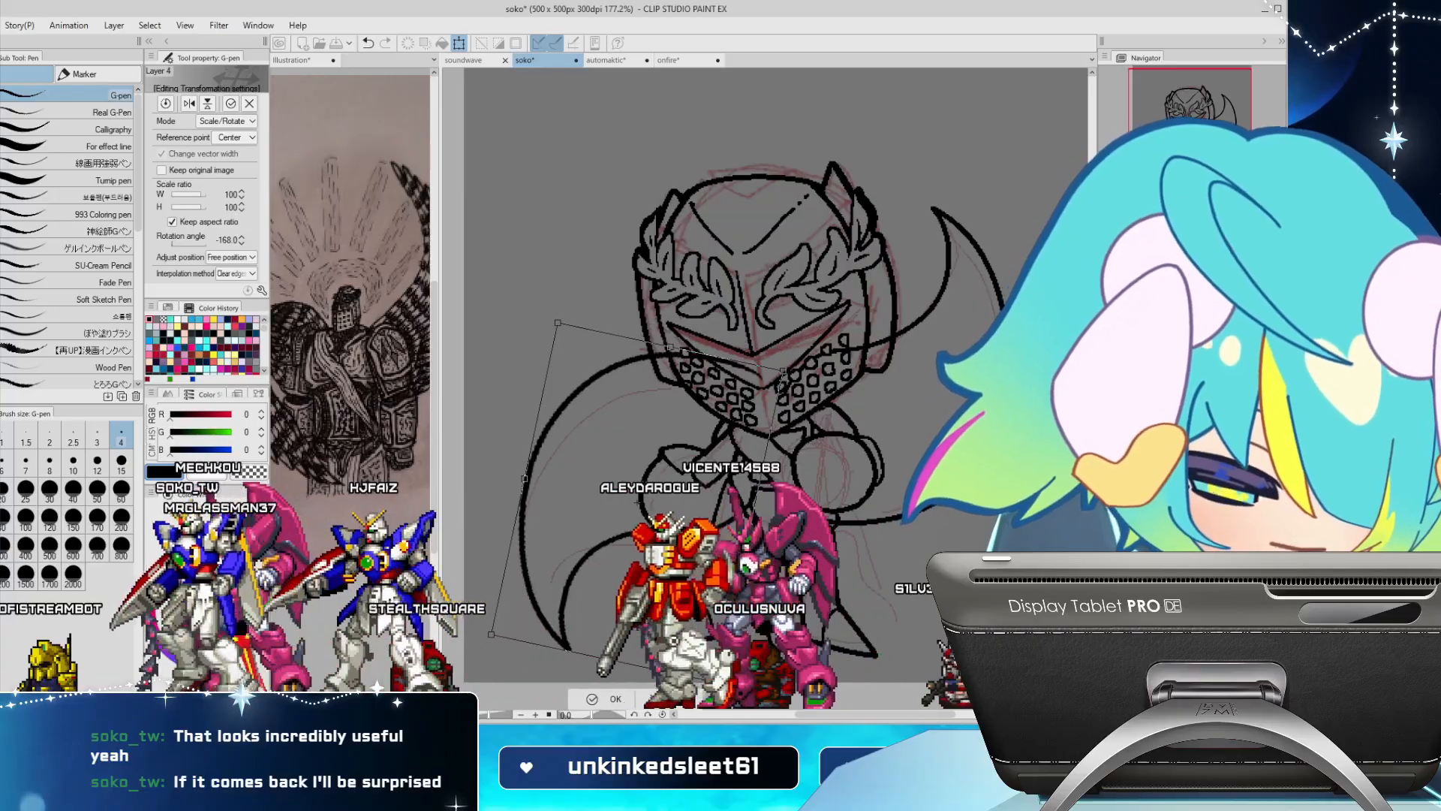
key(Return)
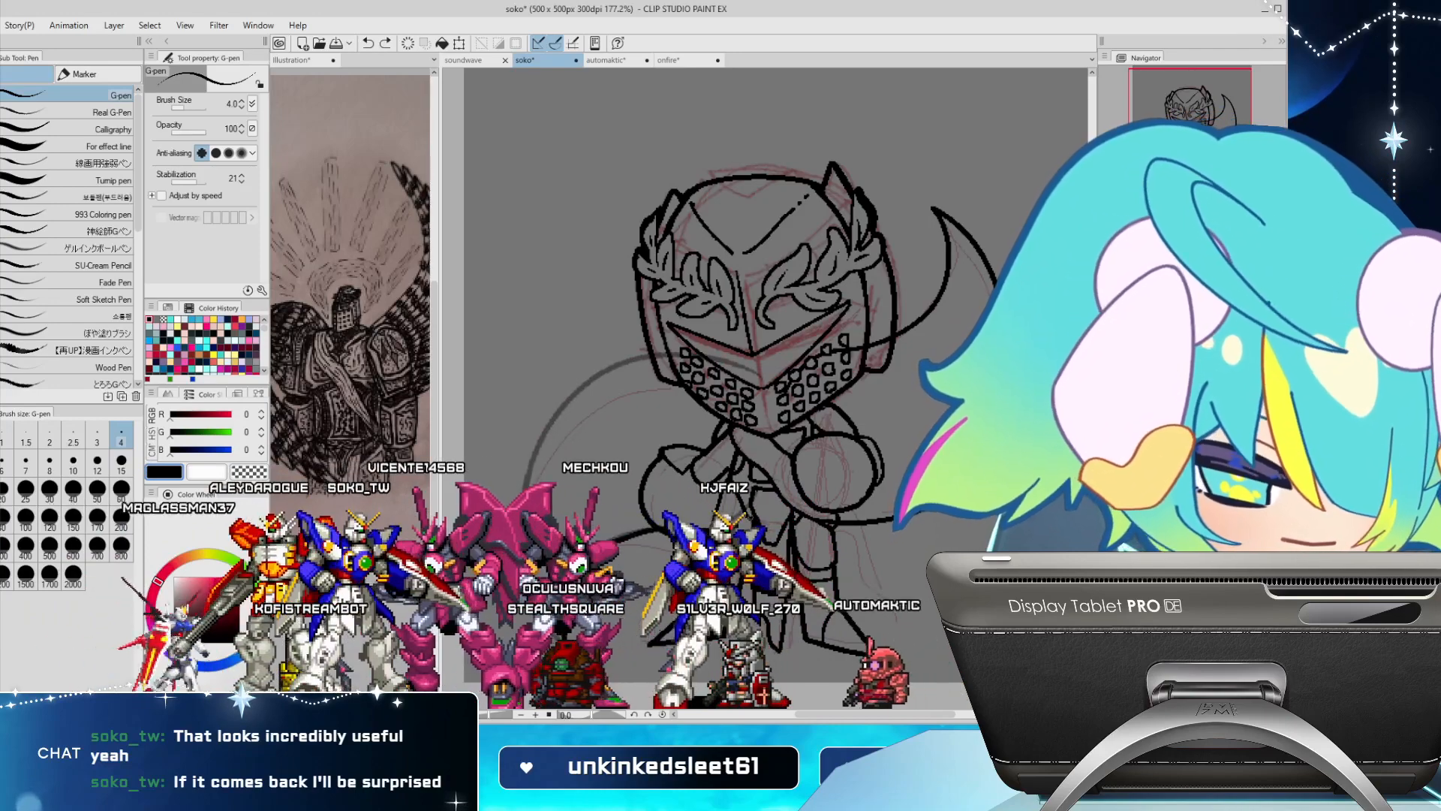
Trace over the faded wing copy with clean black G-pen lines at size 4, ending its upper edge at the helmet
drag(526, 488, 787, 374)
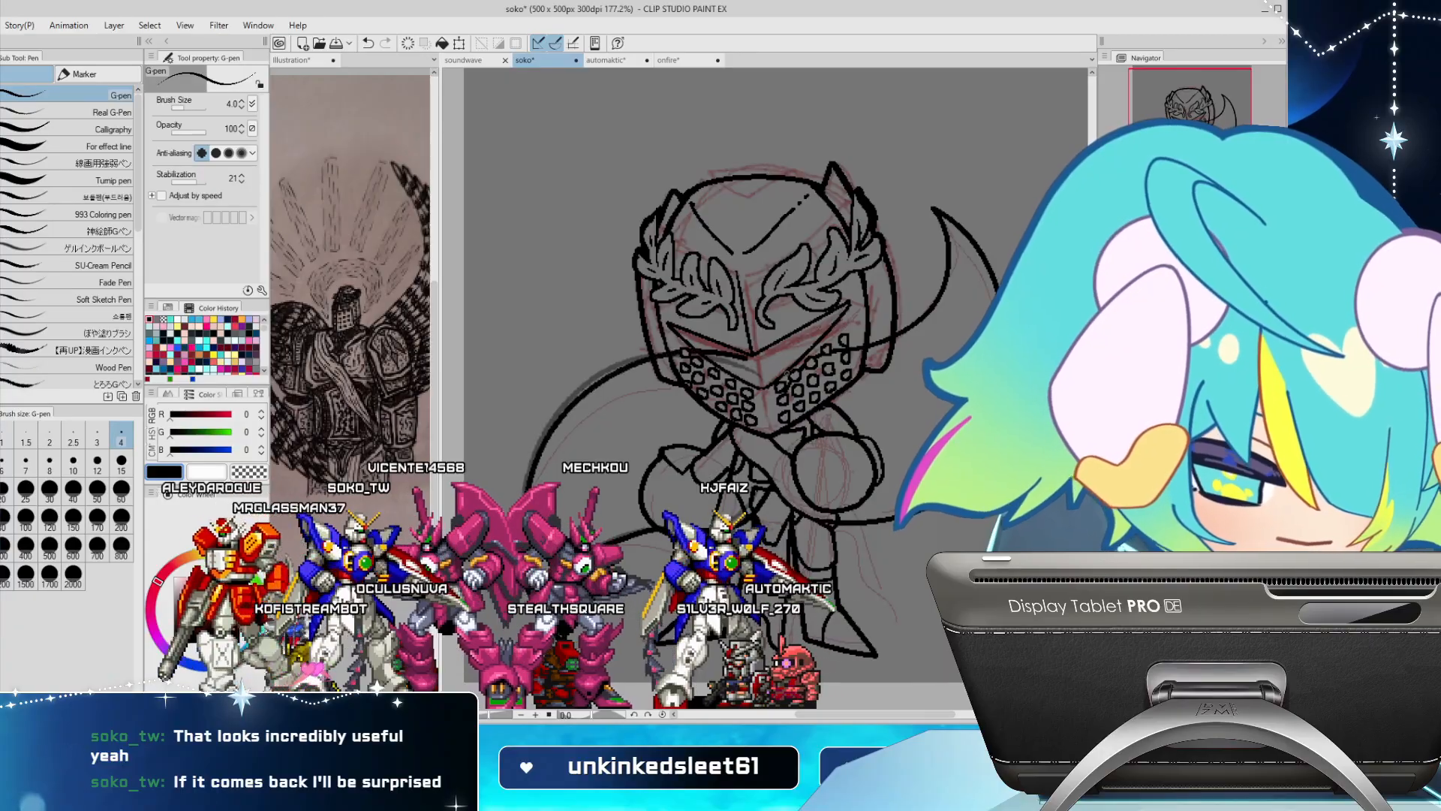
key(ctrl+z)
drag(524, 492, 784, 375)
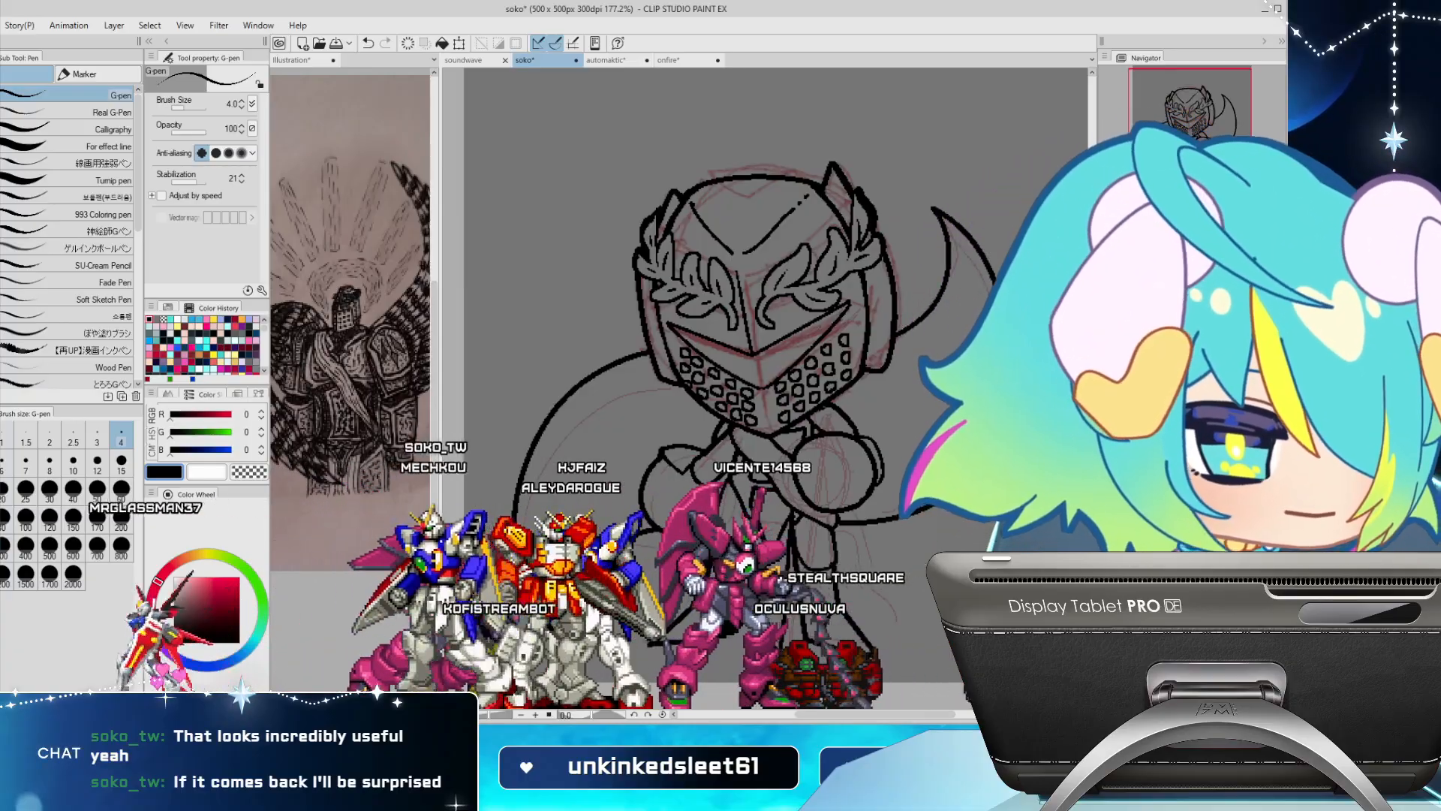
drag(900, 450, 900, 325)
drag(769, 497, 729, 490)
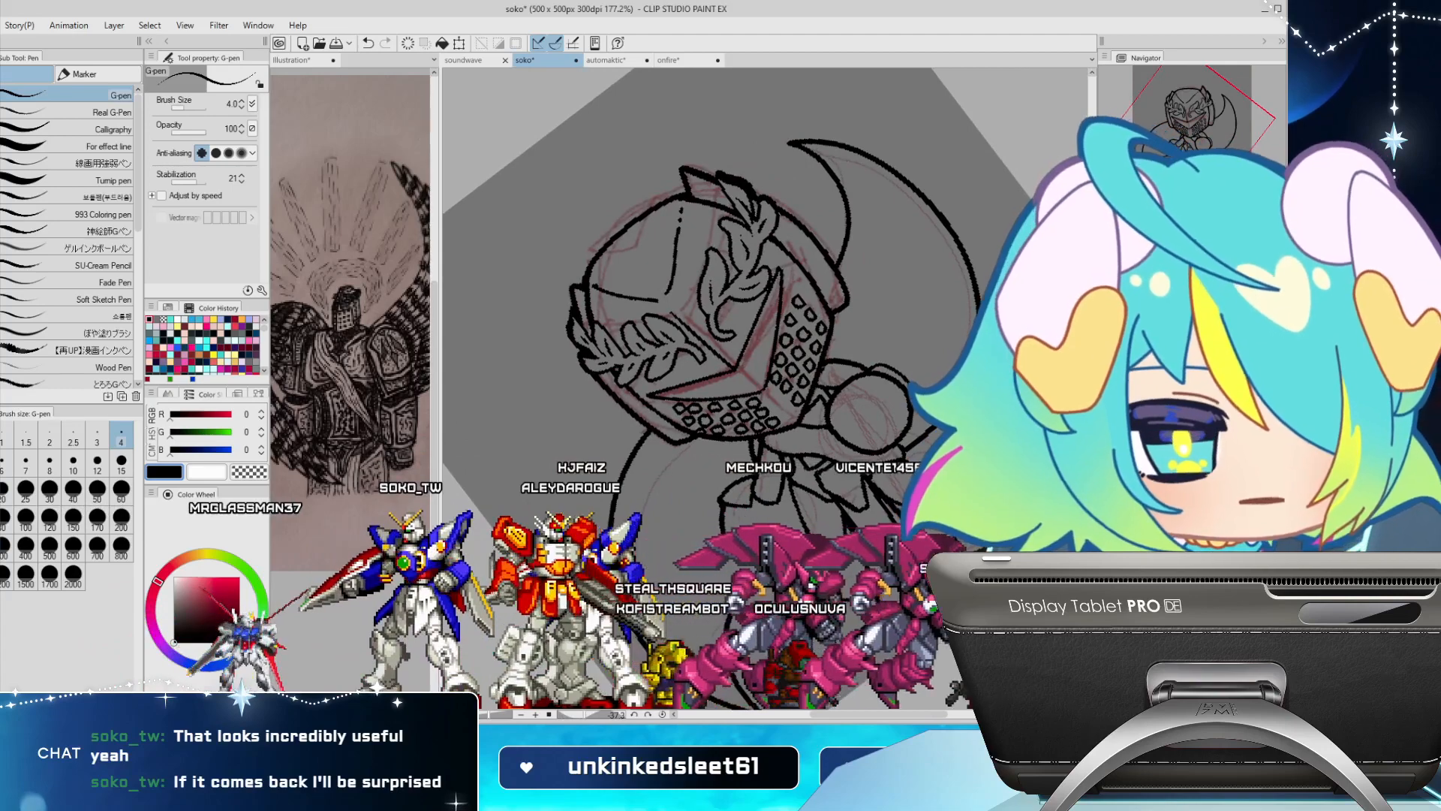
key(ctrl+@)
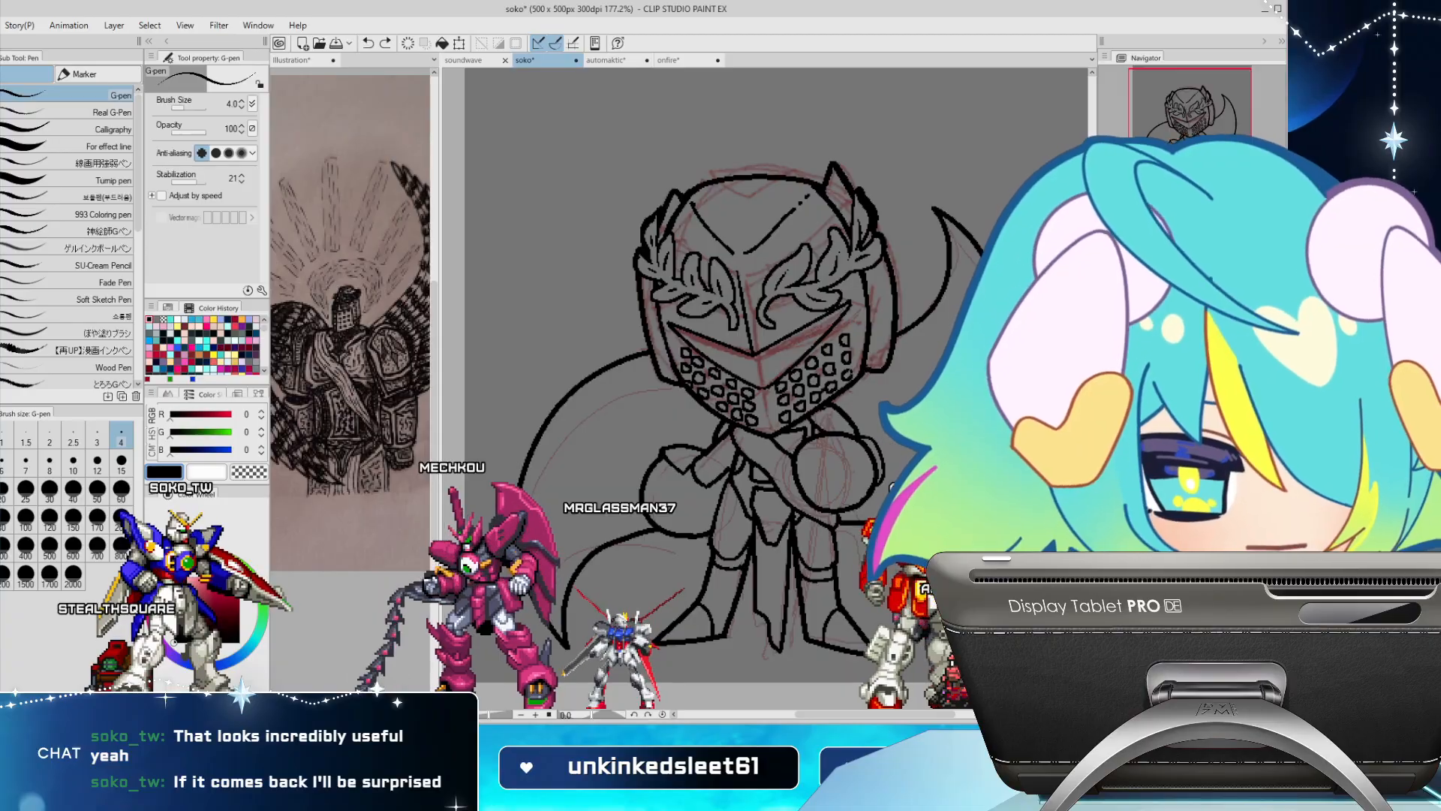
Mirror the canvas view and draw the first lengthwise feather line along the raised wing's inner edge with the G-pen at size 2.5
drag(853, 374, 851, 368)
key(h)
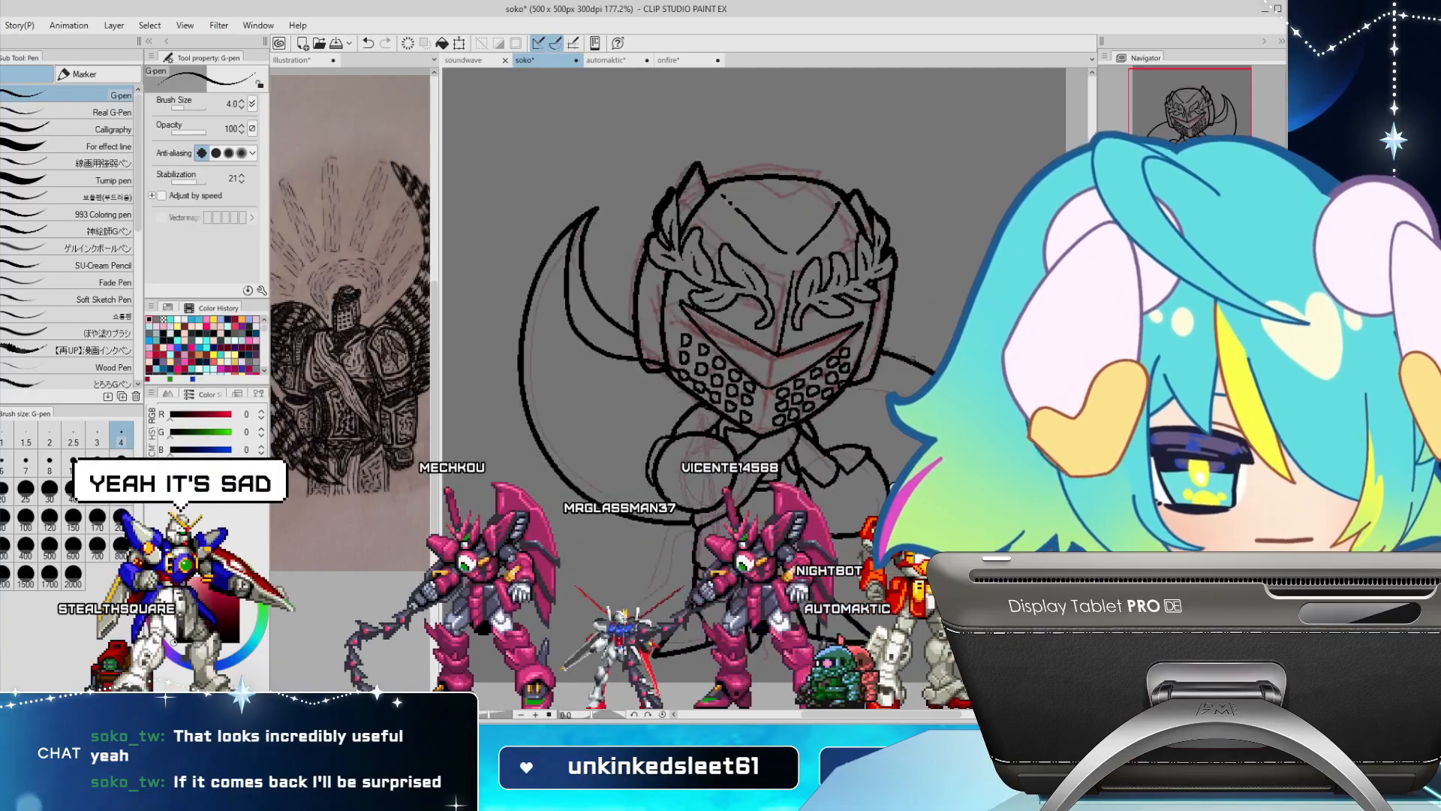
key(ctrl+z)
click(72, 436)
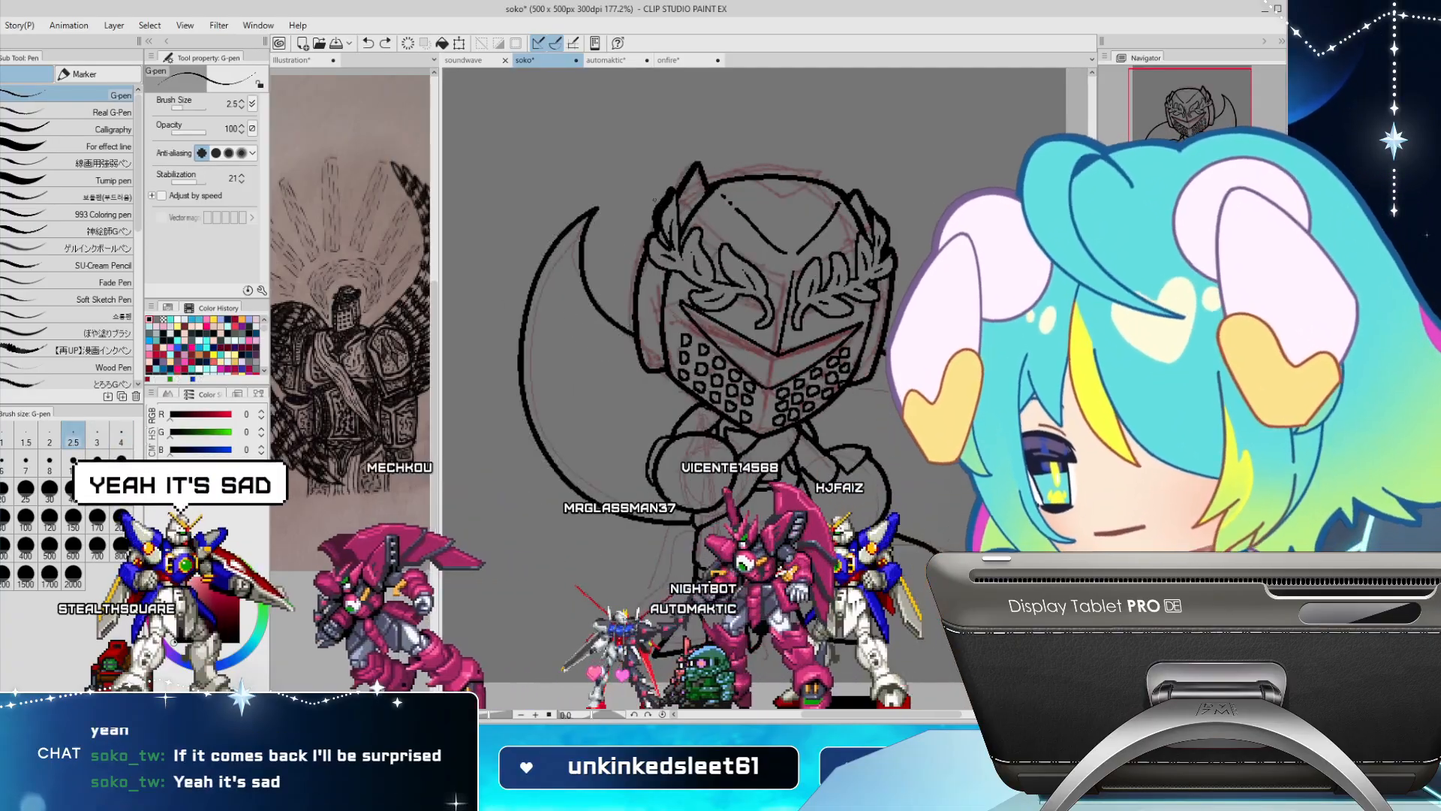
drag(602, 196, 636, 355)
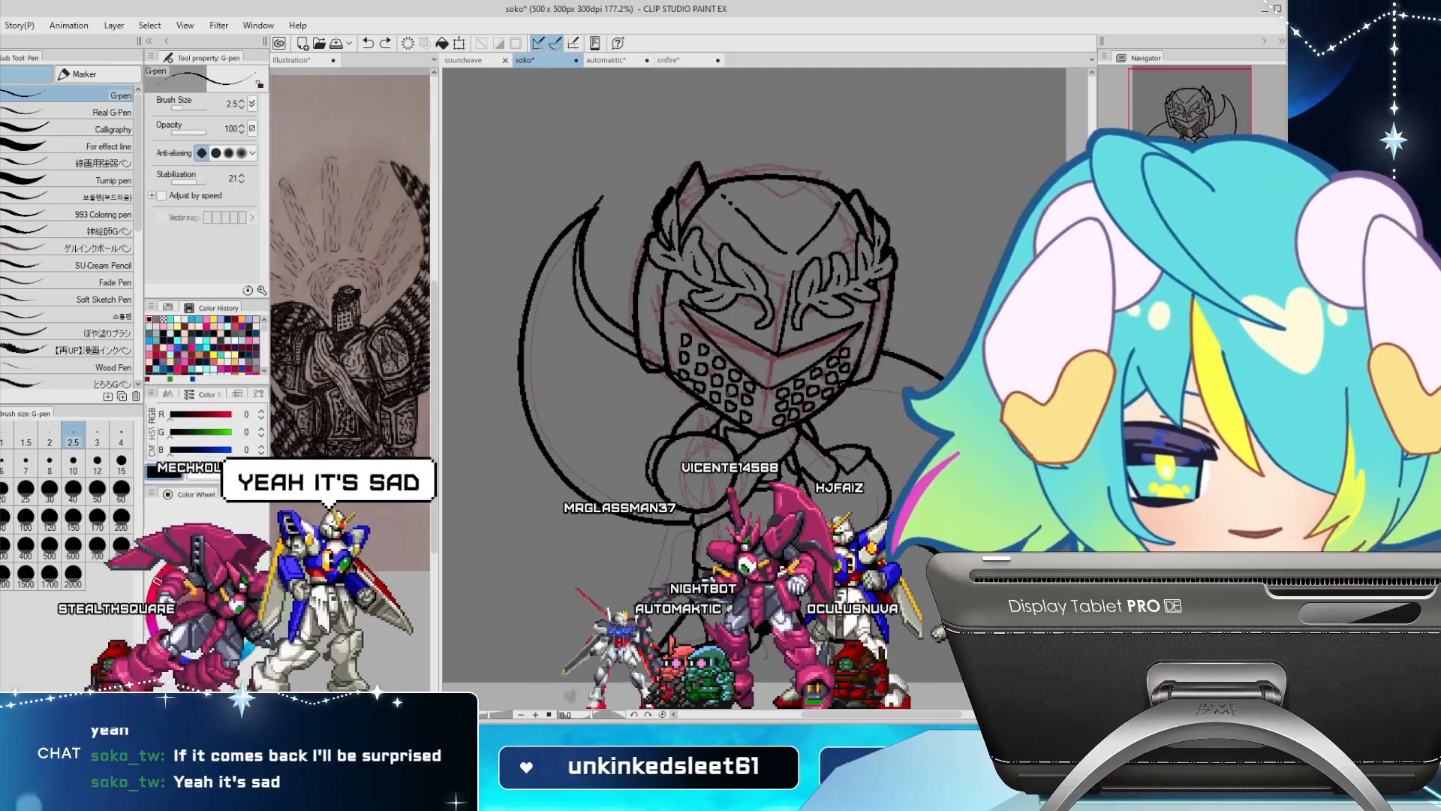
mouse_move(592, 203)
mouse_down()
mouse_move(612, 409)
mouse_move(728, 449)
mouse_up()
key(ctrl+z)
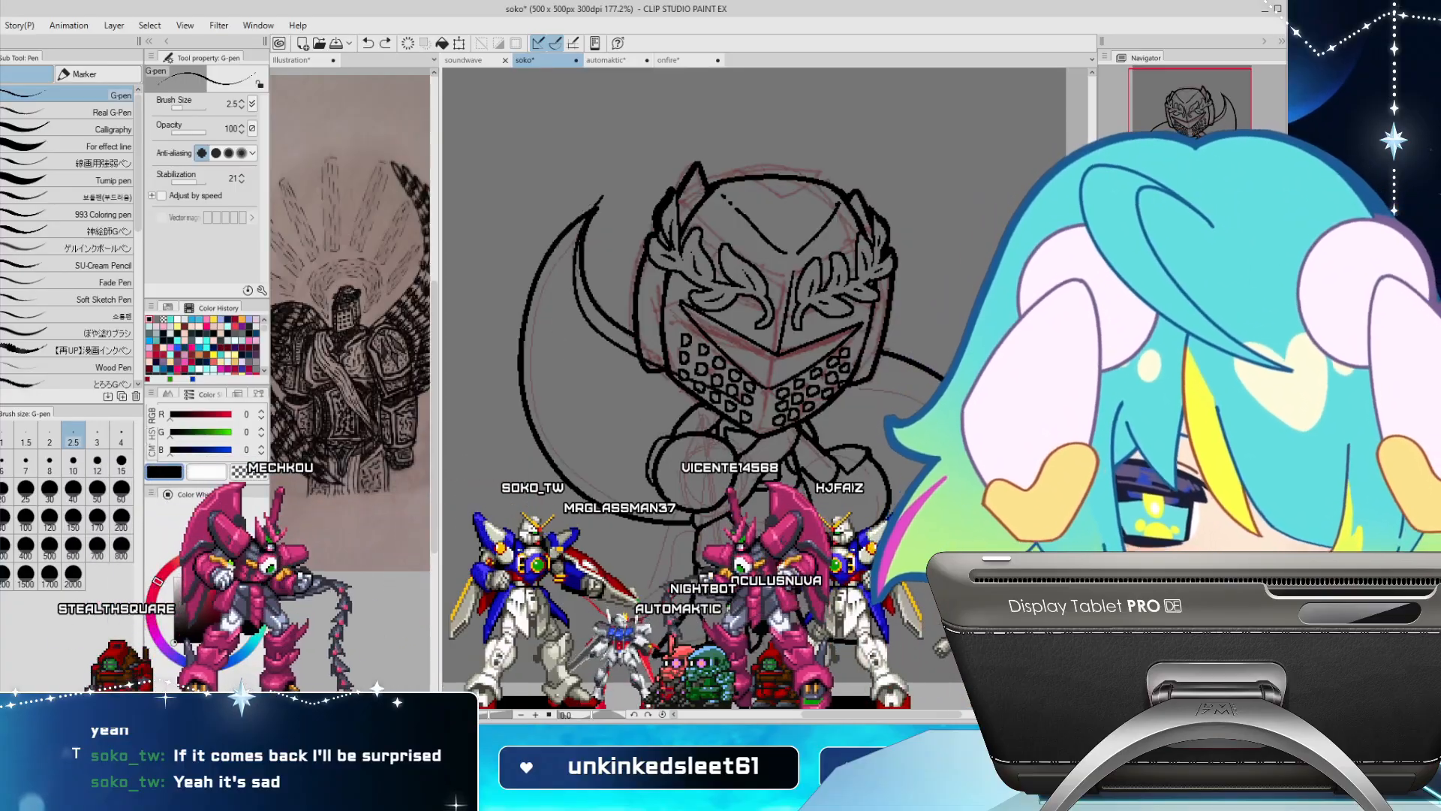
key(ctrl+z)
Fill the raised wing with further lengthwise curves and short cross strokes to form rows of feathers at size 2.5
drag(583, 197, 563, 223)
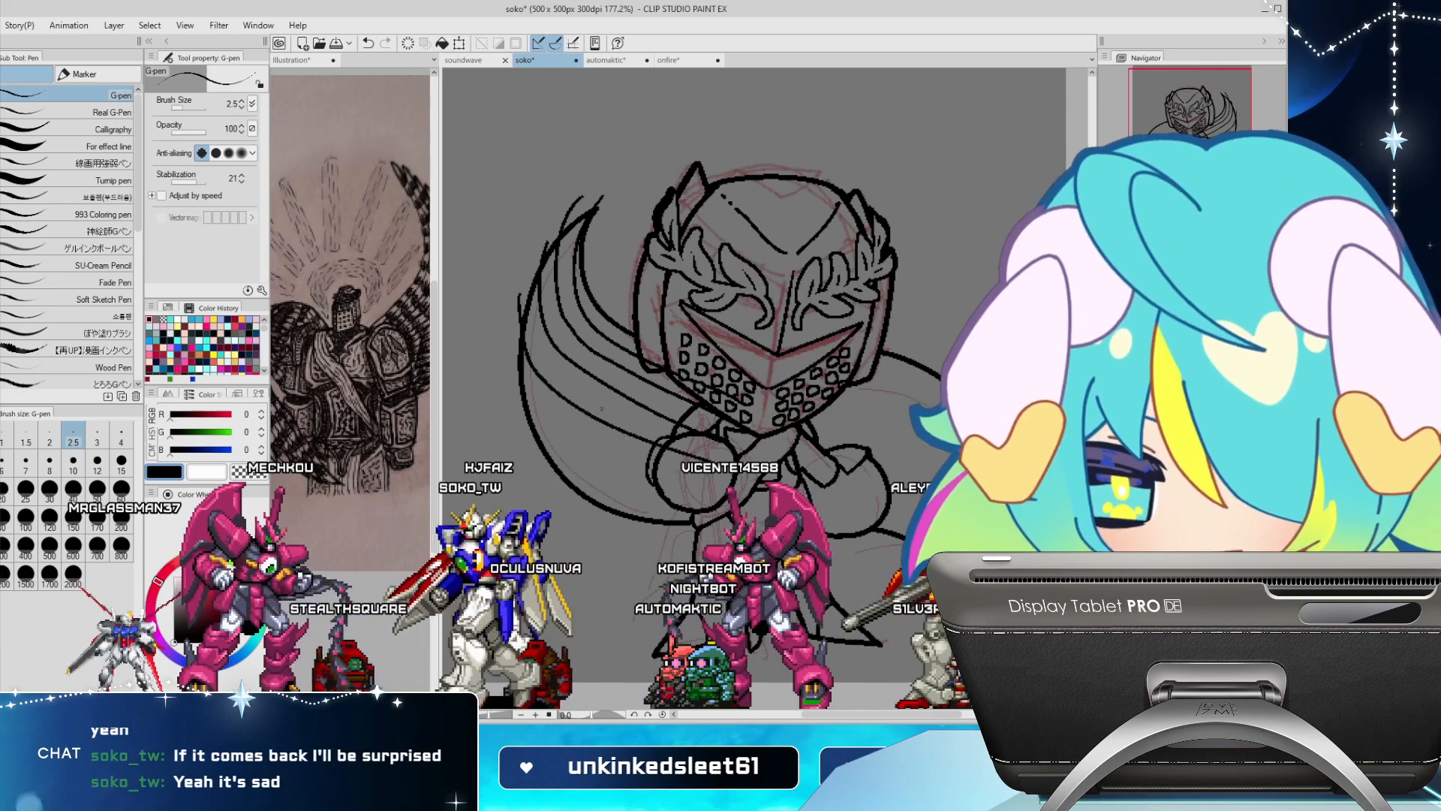
key(ctrl+z)
mouse_move(519, 293)
mouse_down()
mouse_move(585, 410)
mouse_move(713, 459)
mouse_up()
key(ctrl+z)
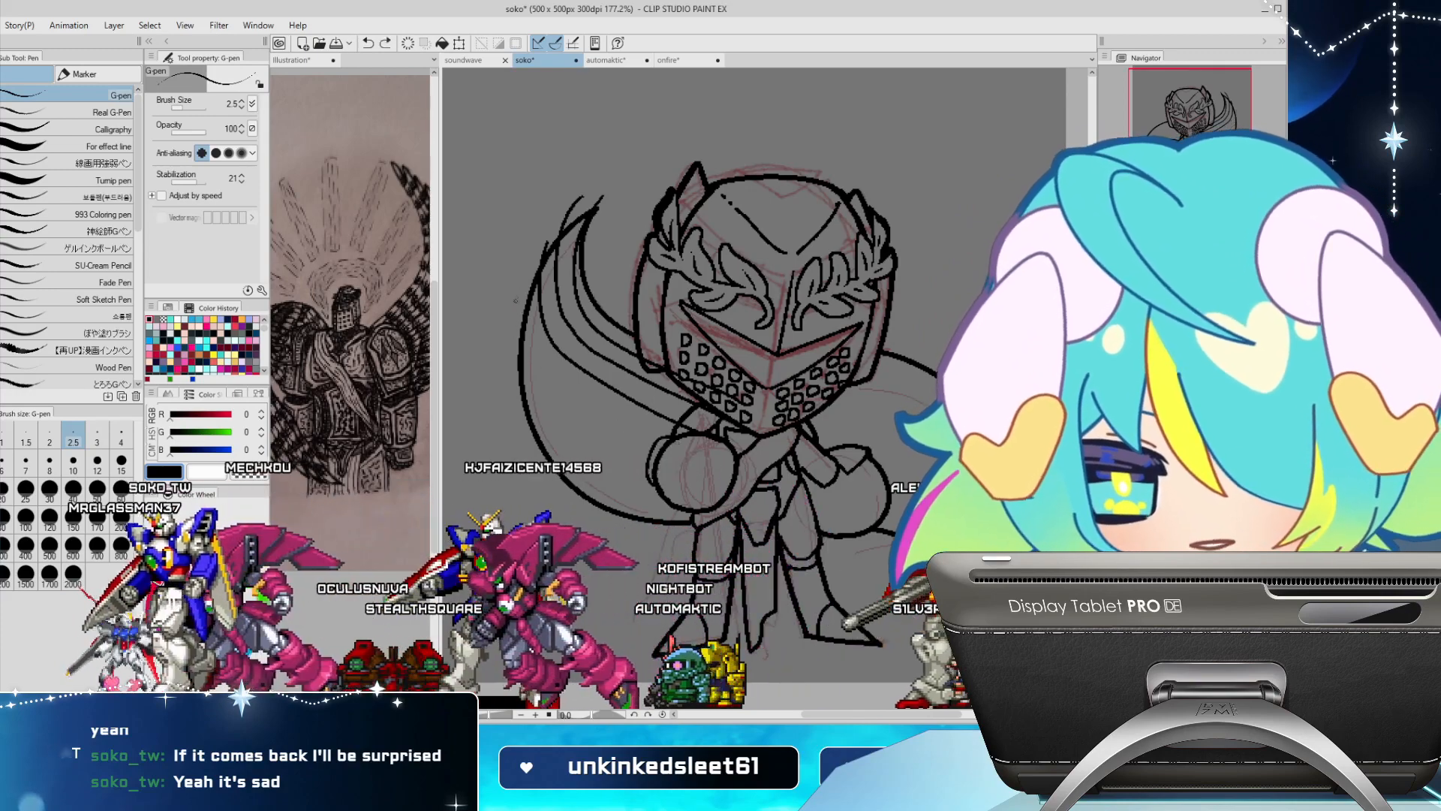
mouse_move(520, 294)
mouse_down()
mouse_move(548, 375)
mouse_move(707, 462)
mouse_up()
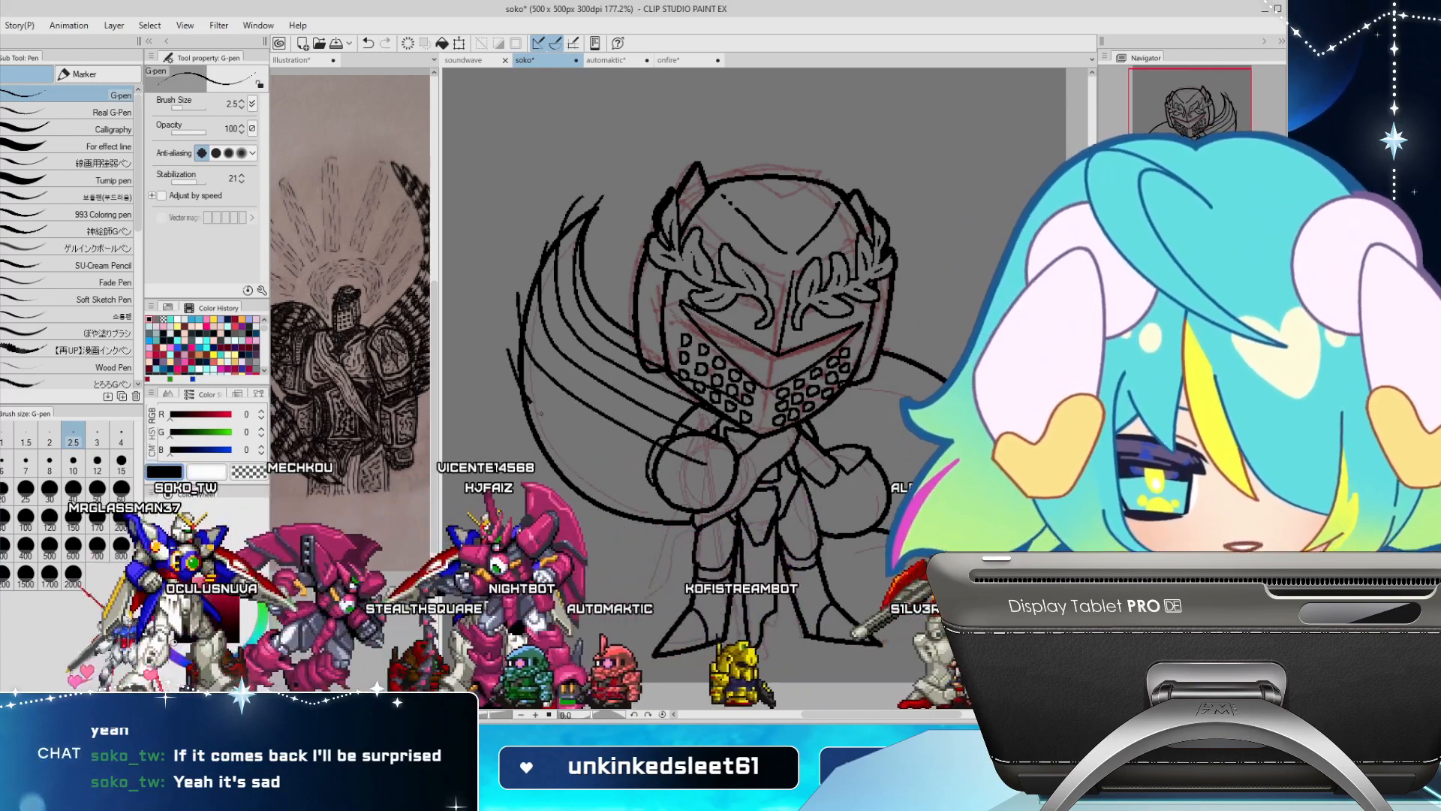
key(ctrl+z)
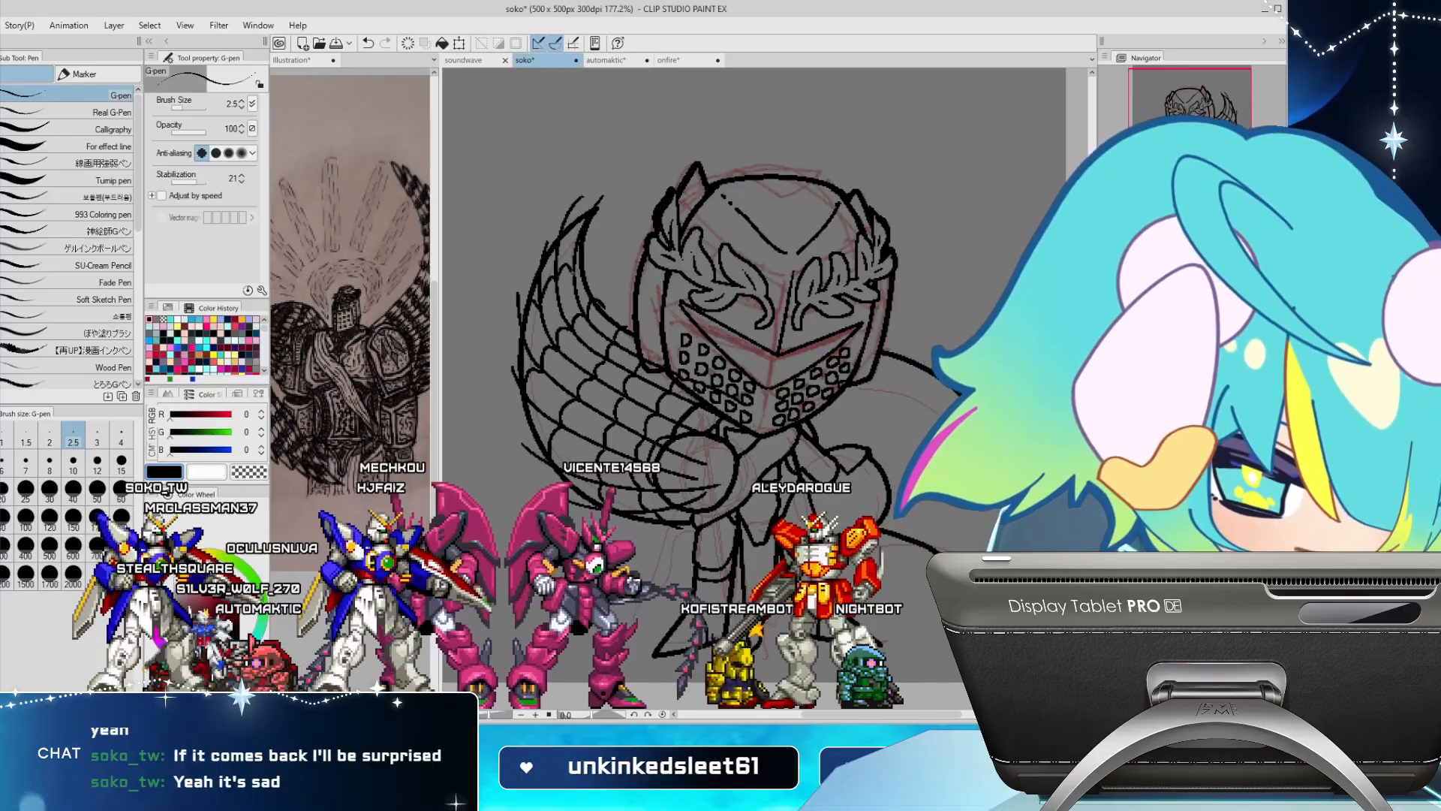
Rotate the copied feather lines by -180 degrees and fit them over the lowered wing
key(ctrl+t)
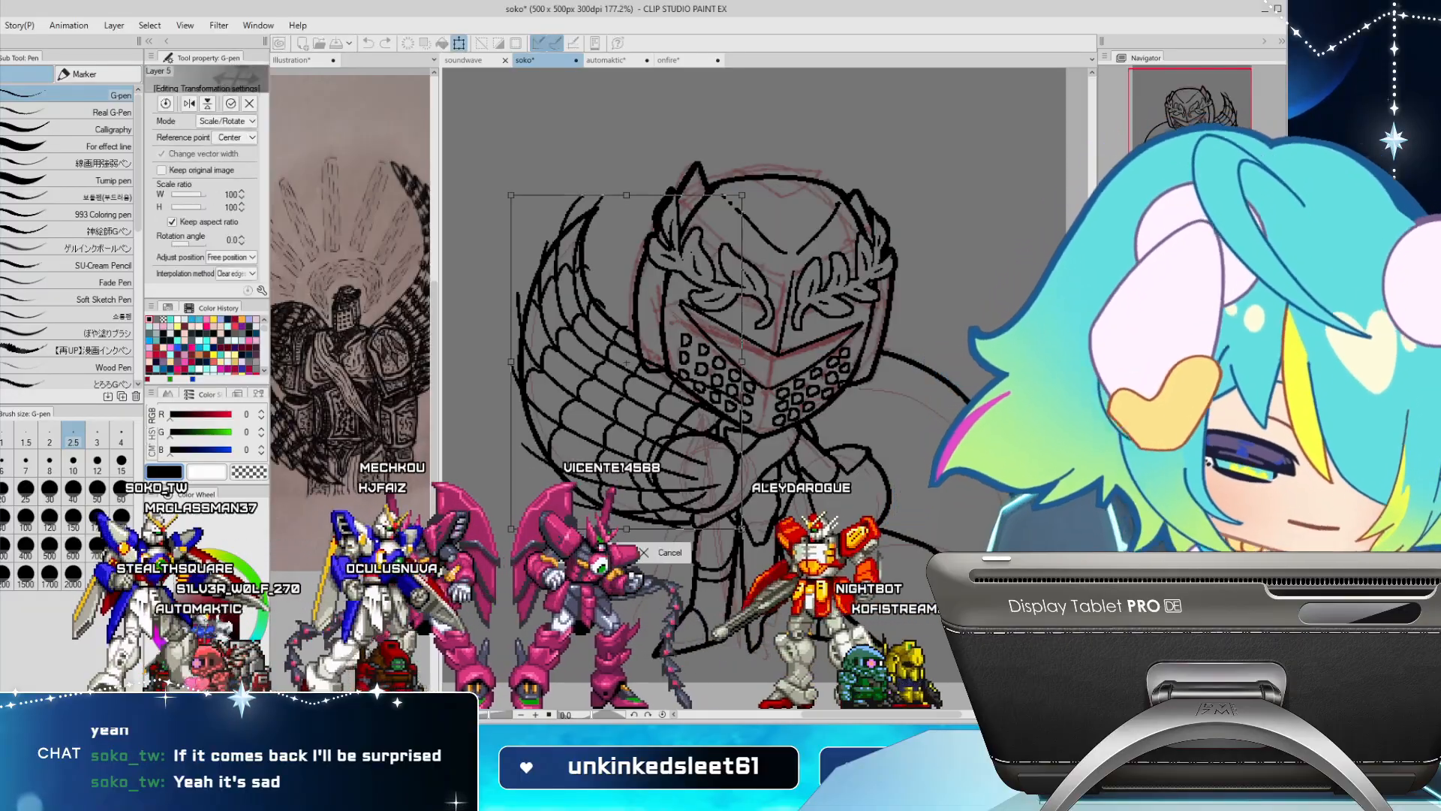
drag(631, 363, 888, 498)
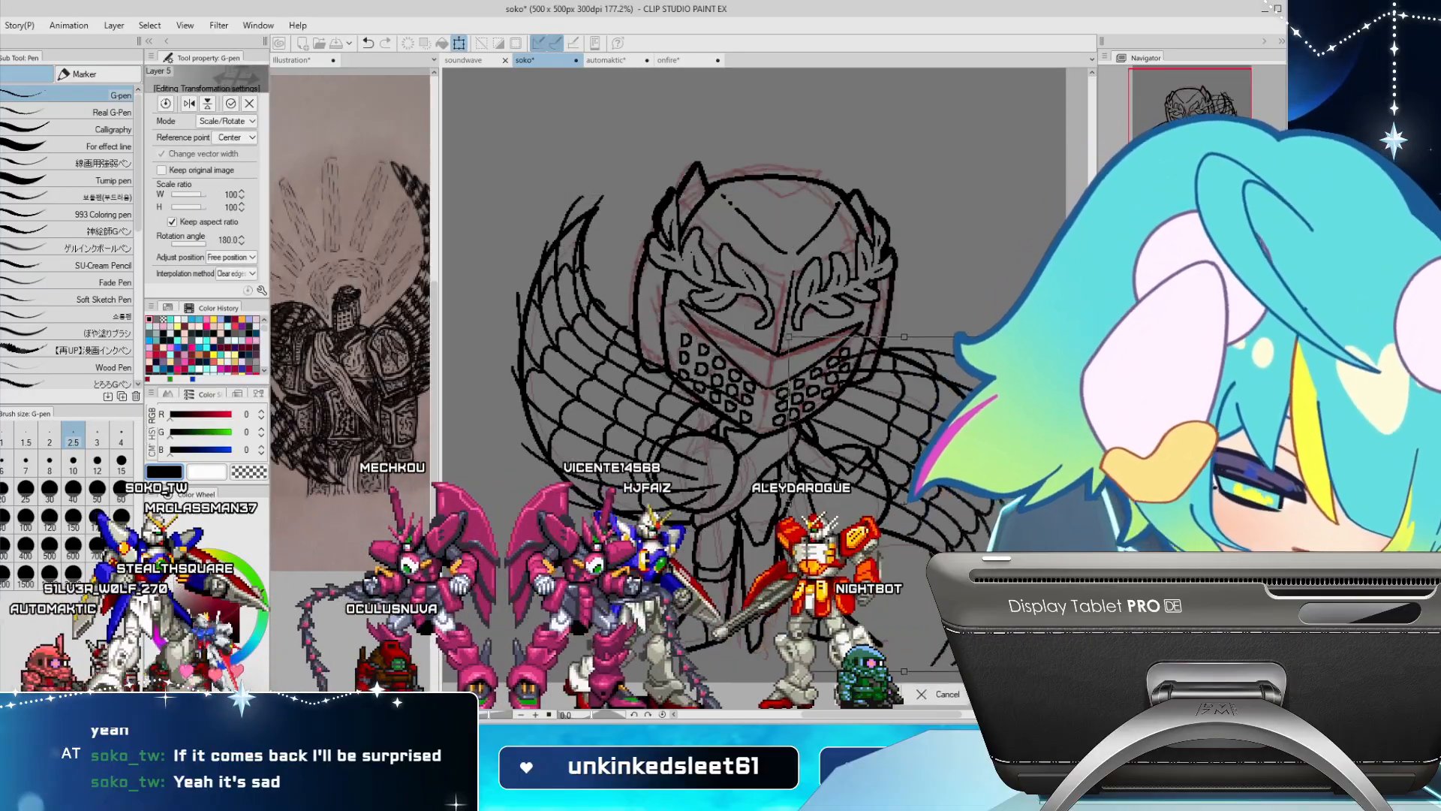
drag(1013, 319, 965, 294)
drag(863, 436, 868, 440)
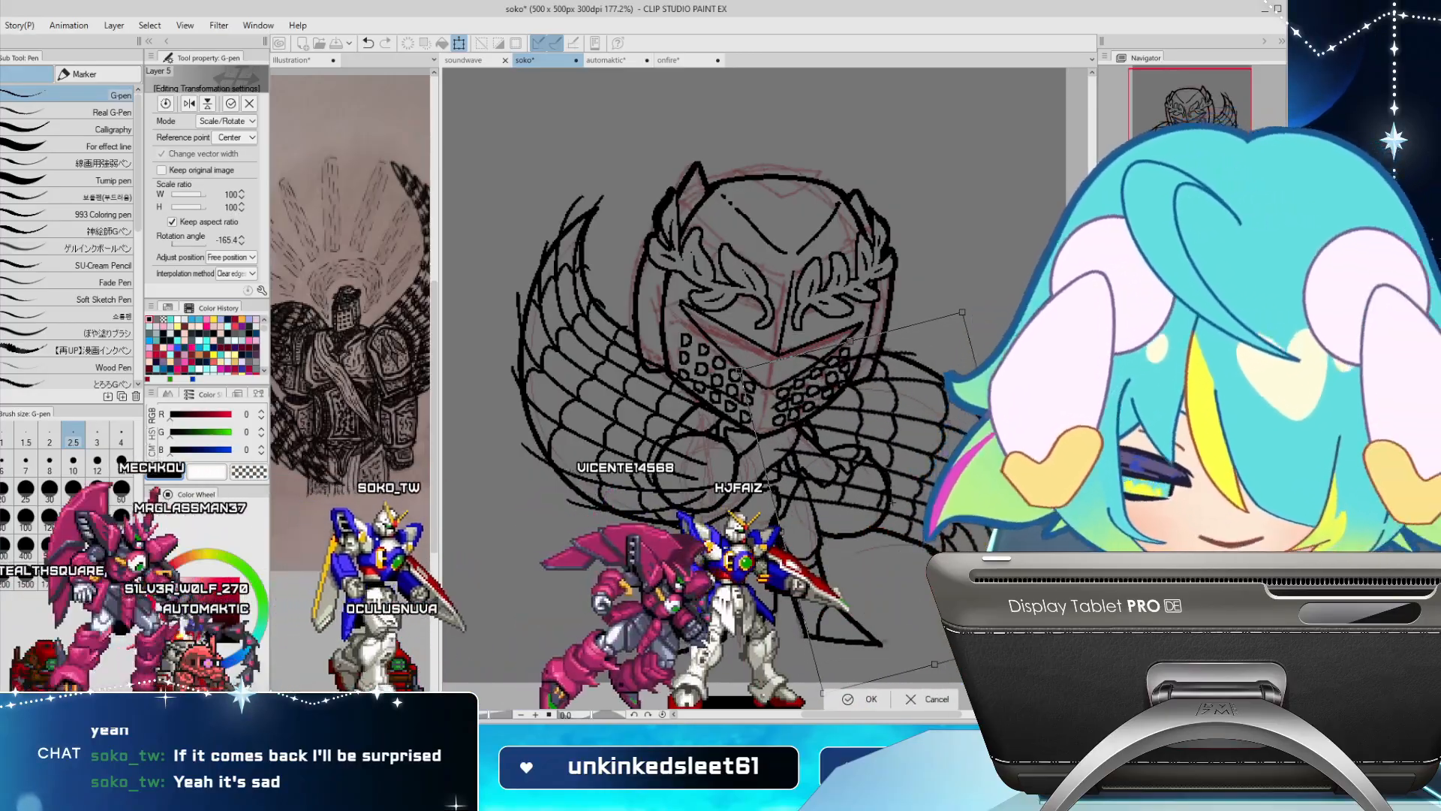
drag(975, 296, 1024, 323)
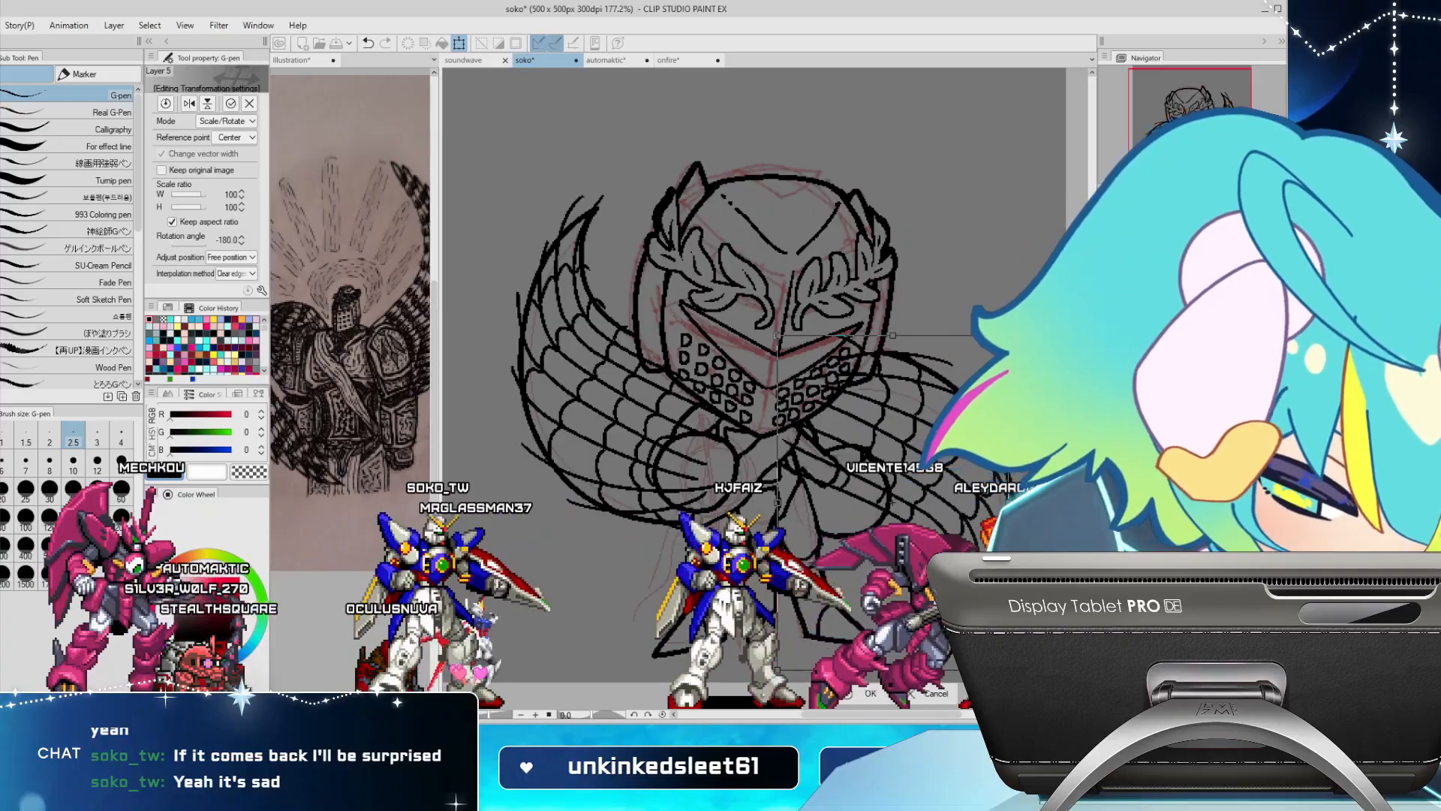
key(ctrl+z)
key(ctrl+z)
key(ctrl+z)
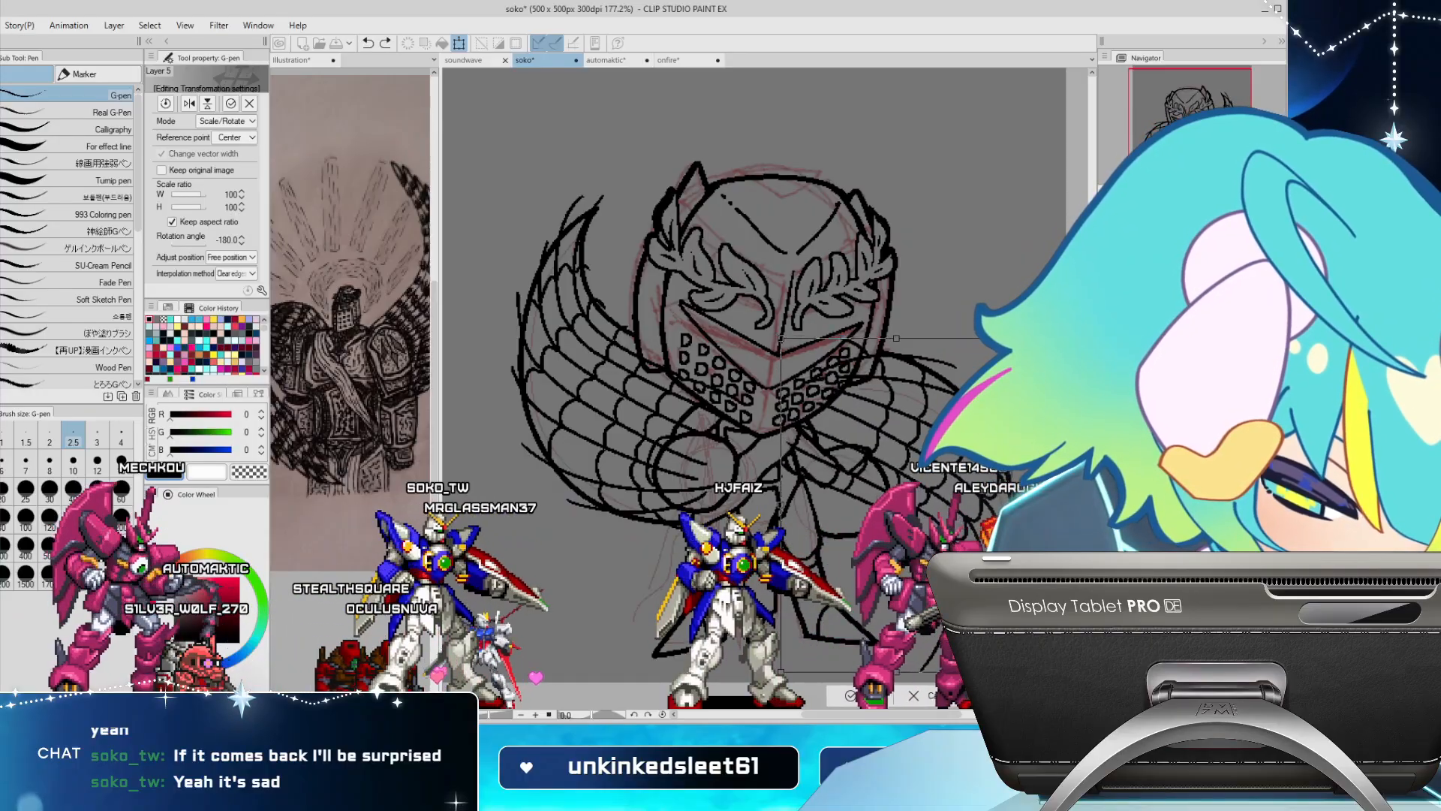
key(Return)
Erase the feather lines that overshoot the wing outlines with the PixelErase eraser at size 30
key(e)
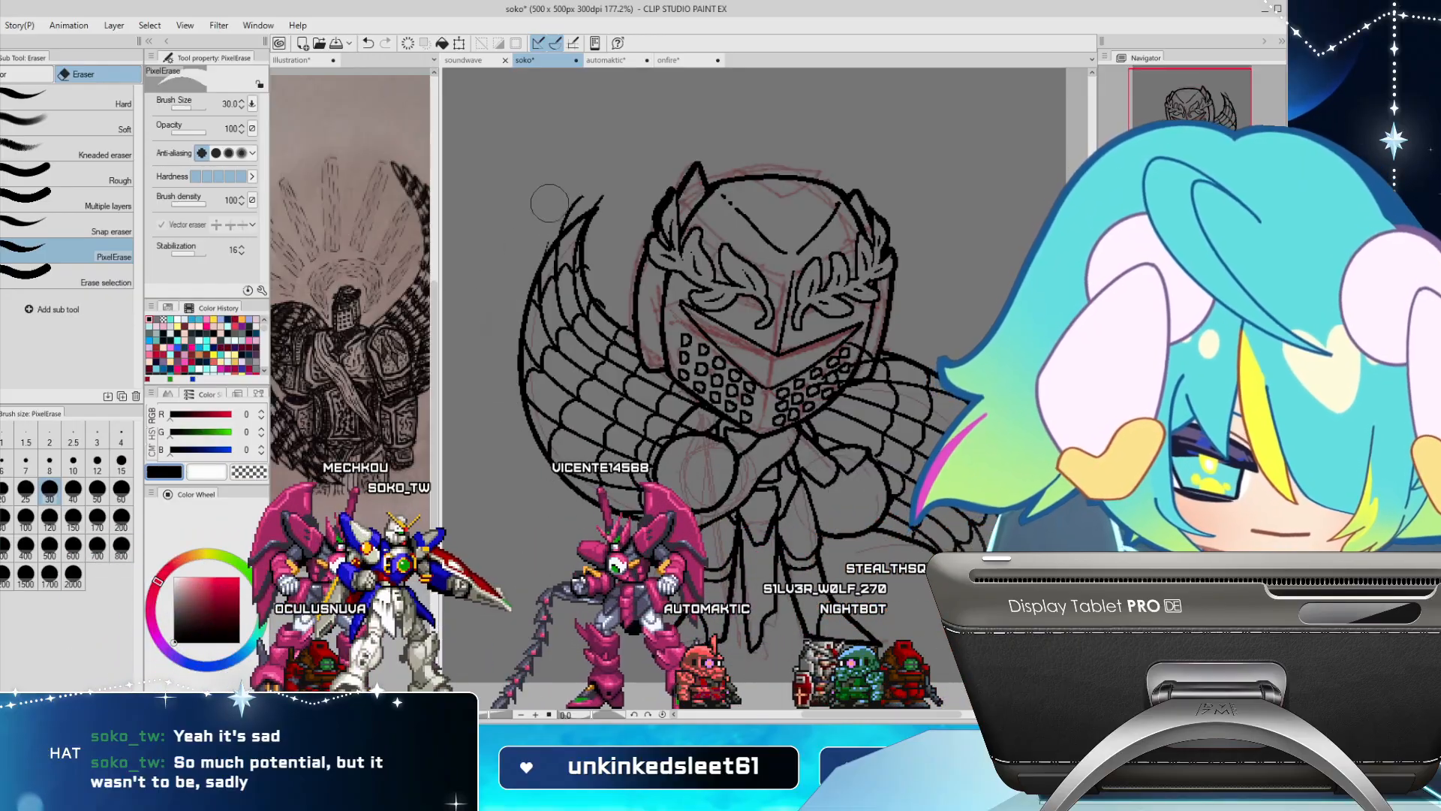
drag(572, 181, 530, 242)
drag(587, 174, 603, 192)
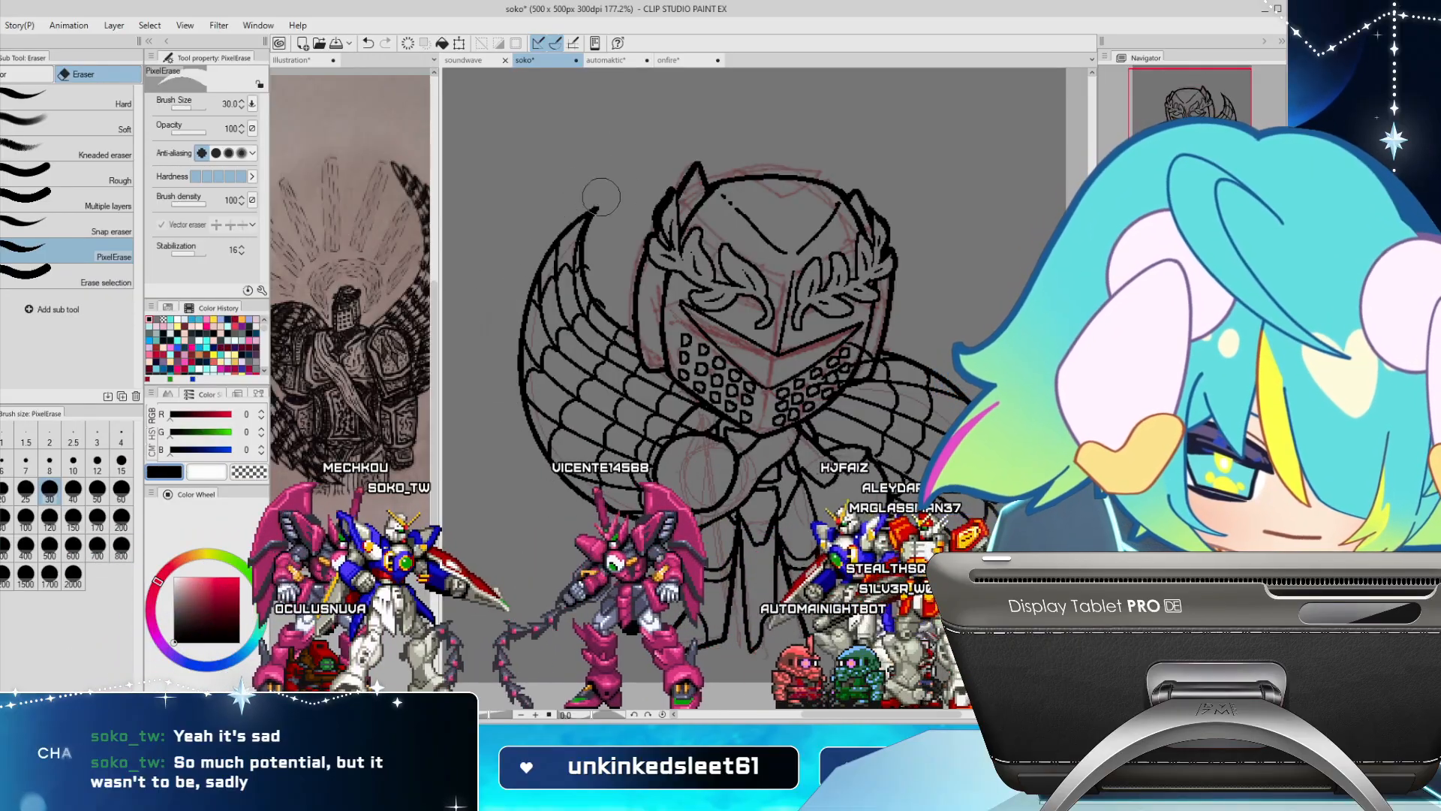
drag(606, 254, 603, 270)
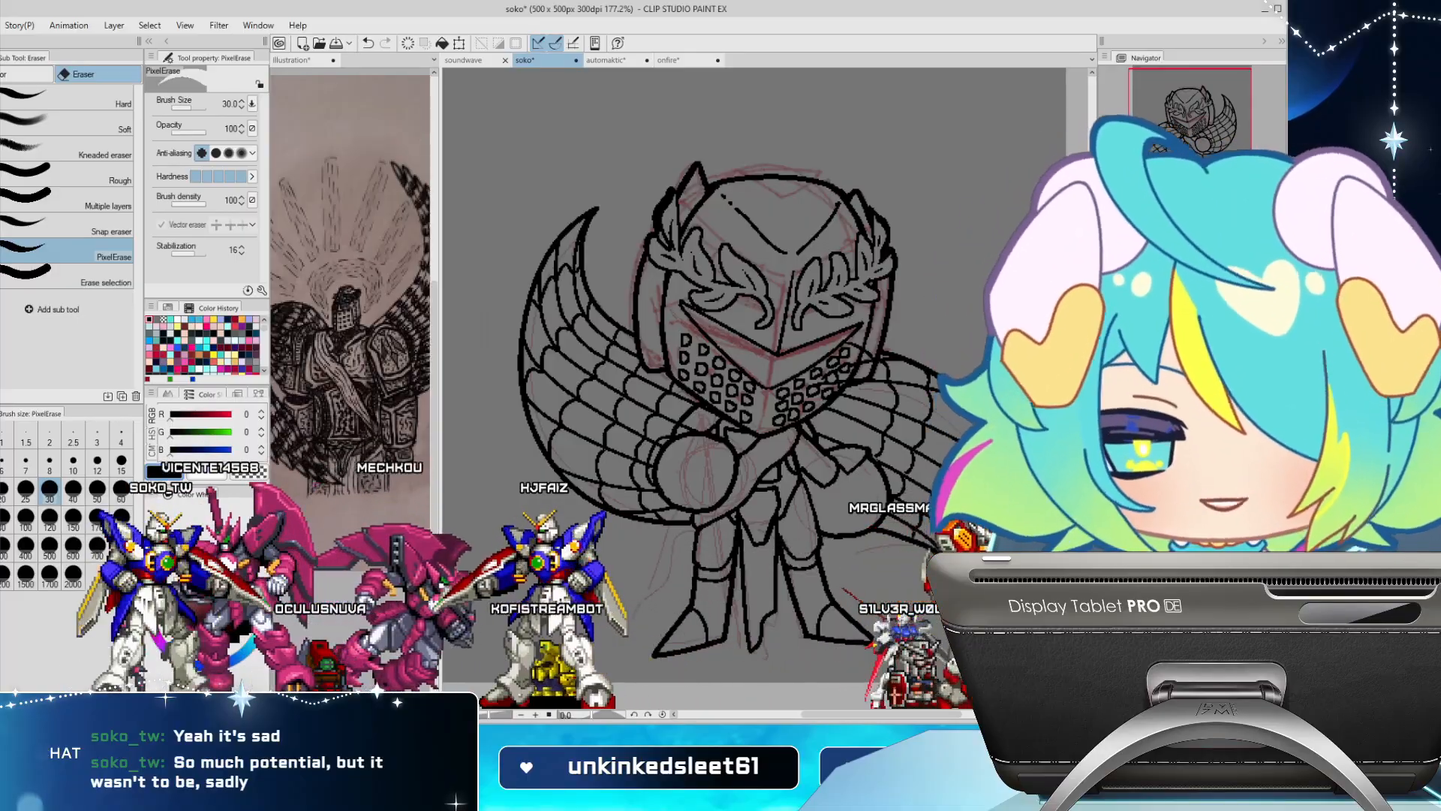
Return the canvas to its unmirrored view and touch up the rounded arm's outline with the G-pen at size 4
key(p)
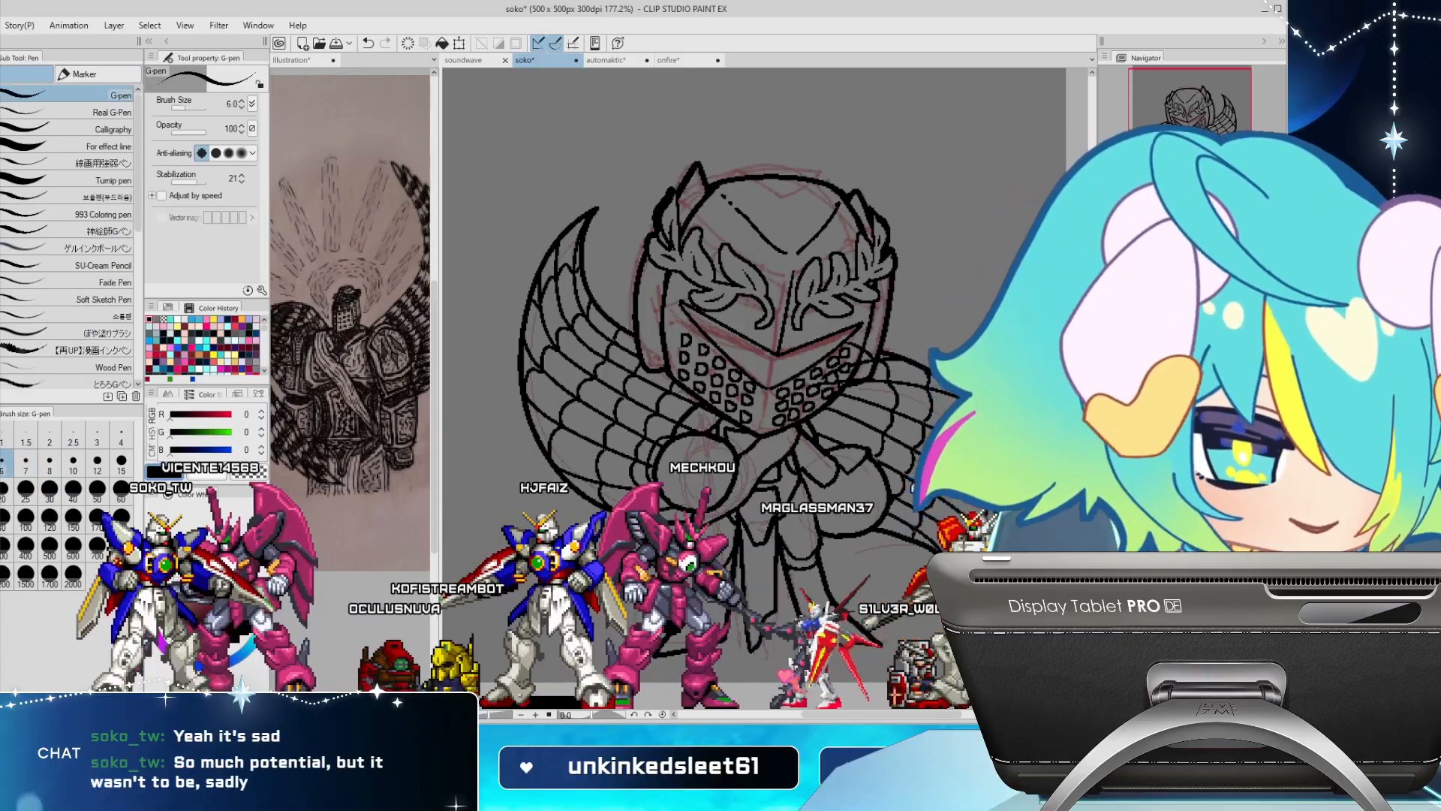
key(h)
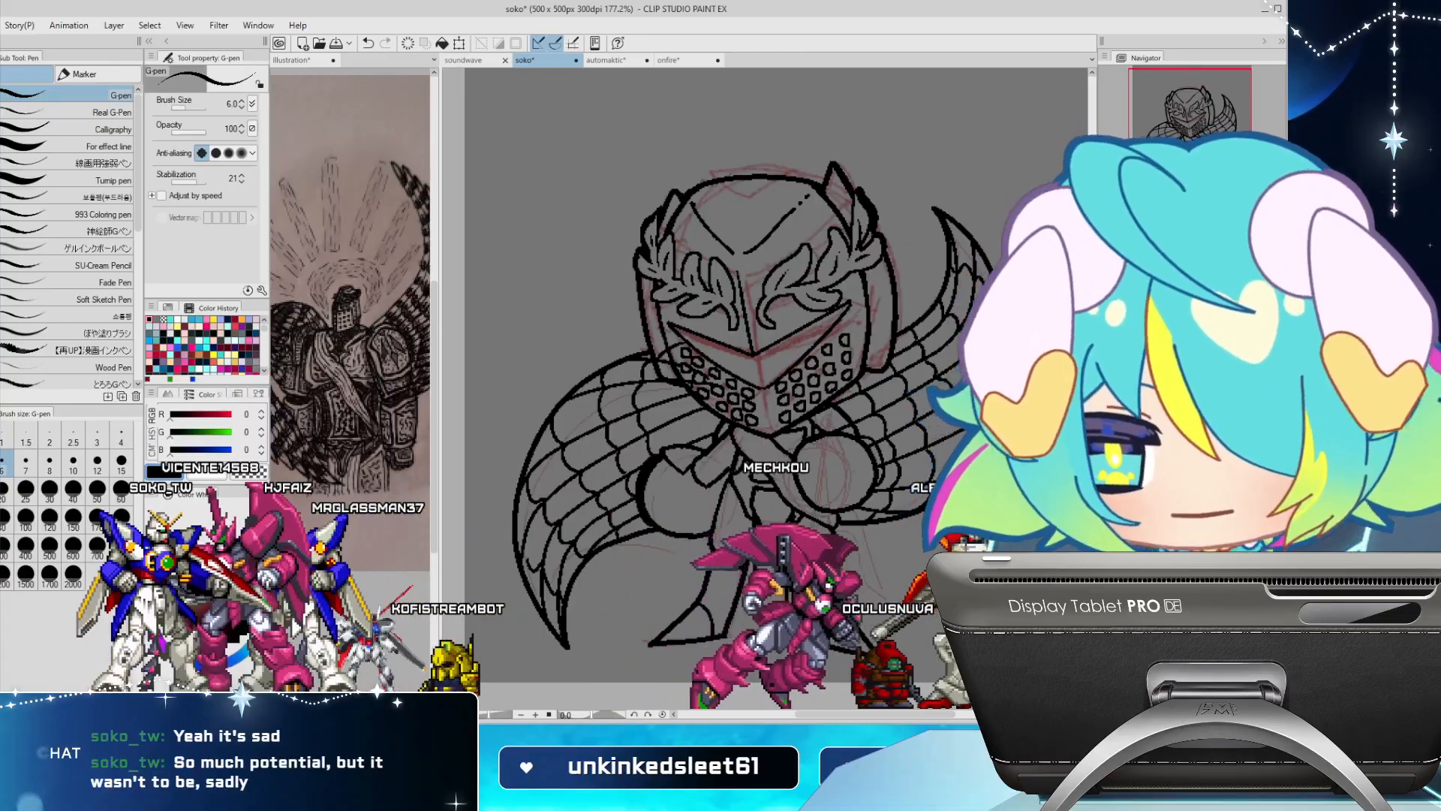
click(121, 437)
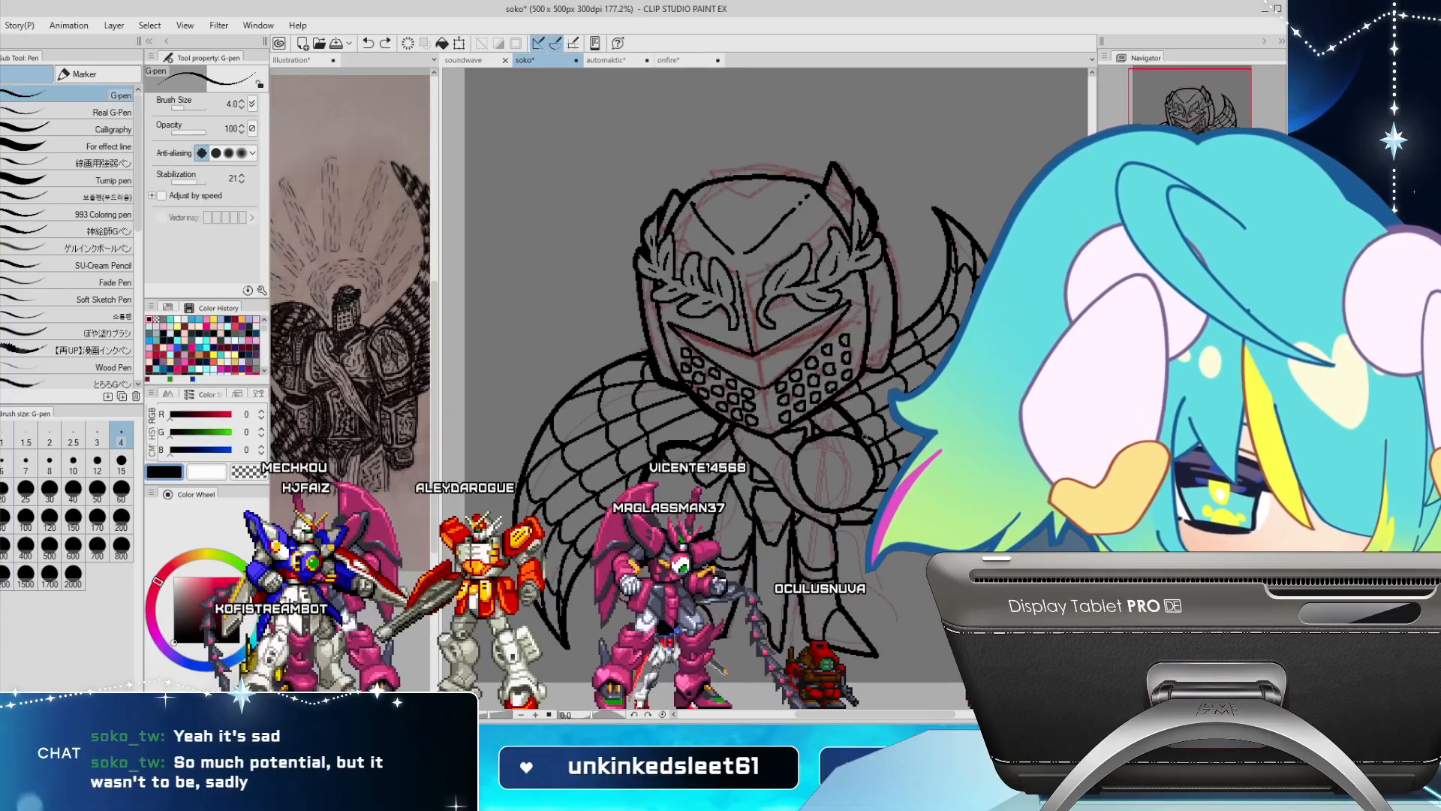
drag(878, 490, 868, 505)
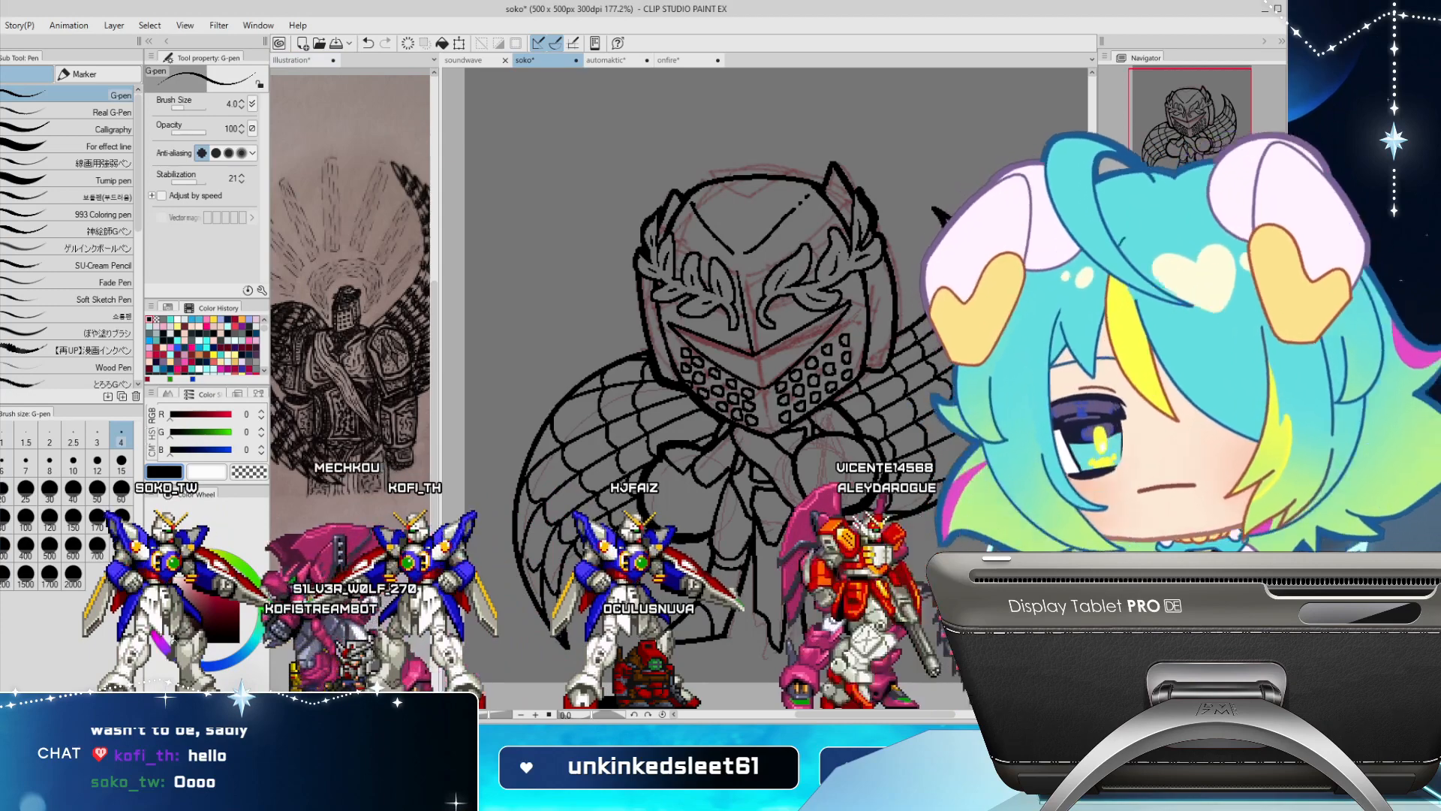
Dock the winged knight reference on the opposite side of the drawing and narrow its pane to enlarge the canvas
drag(293, 60, 1083, 206)
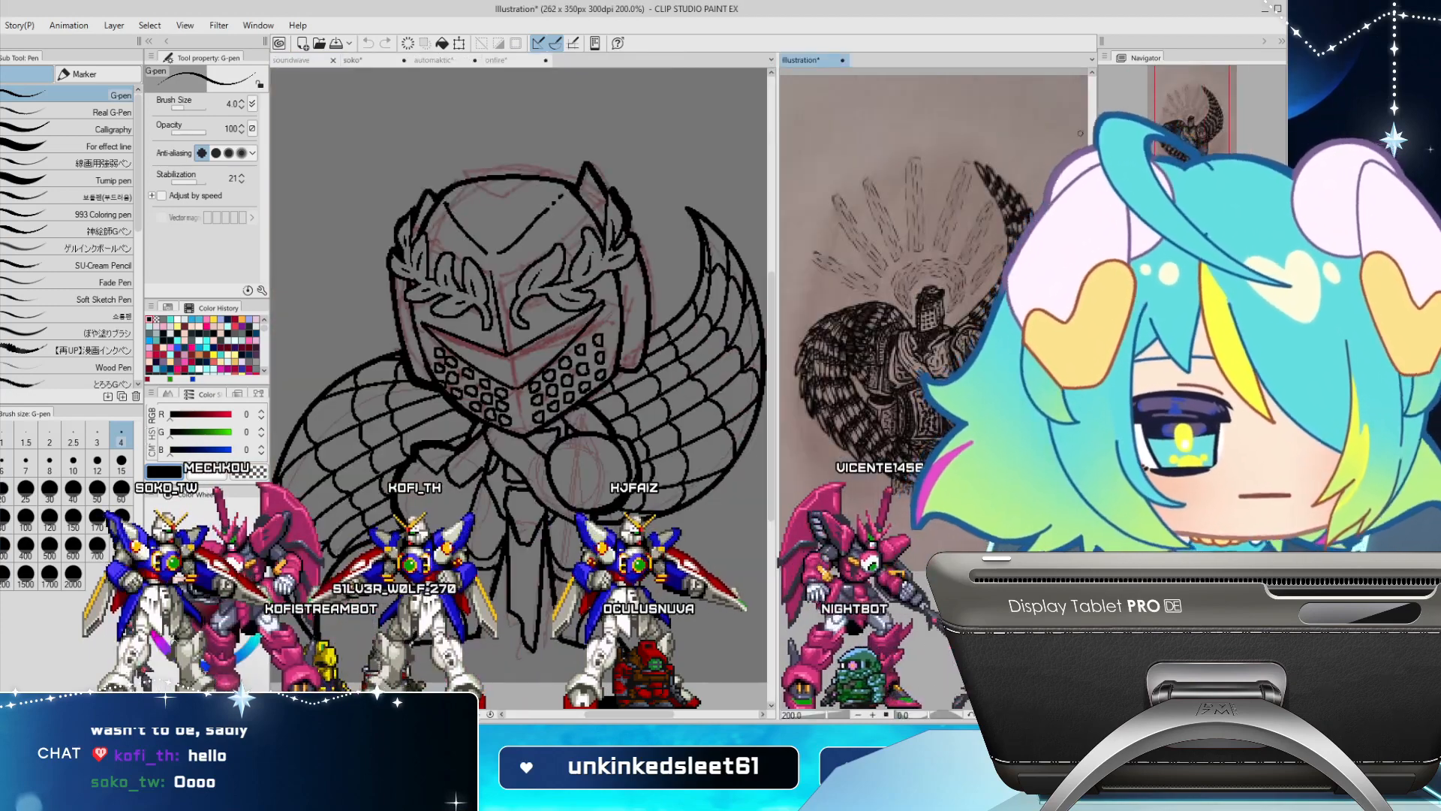
drag(777, 225, 855, 225)
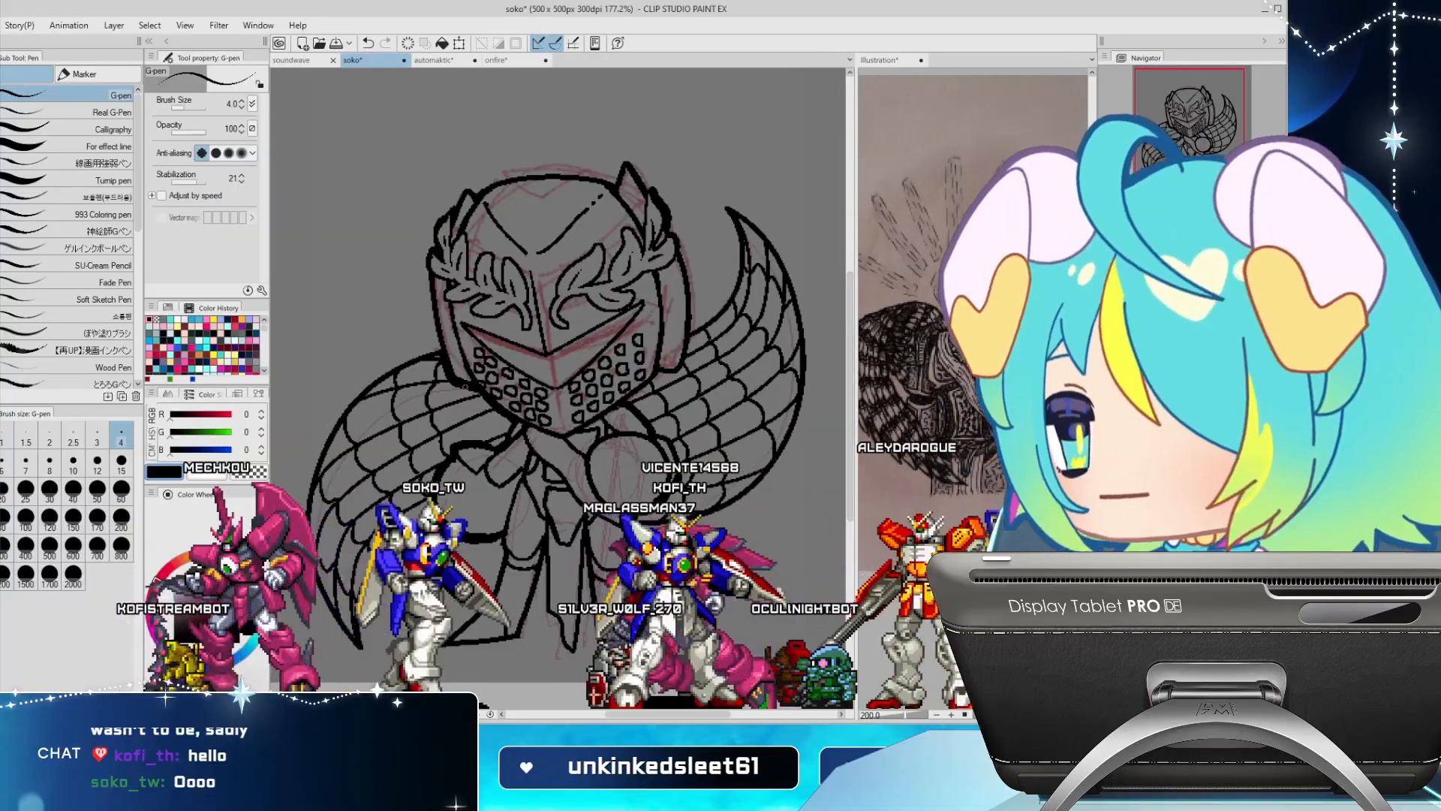
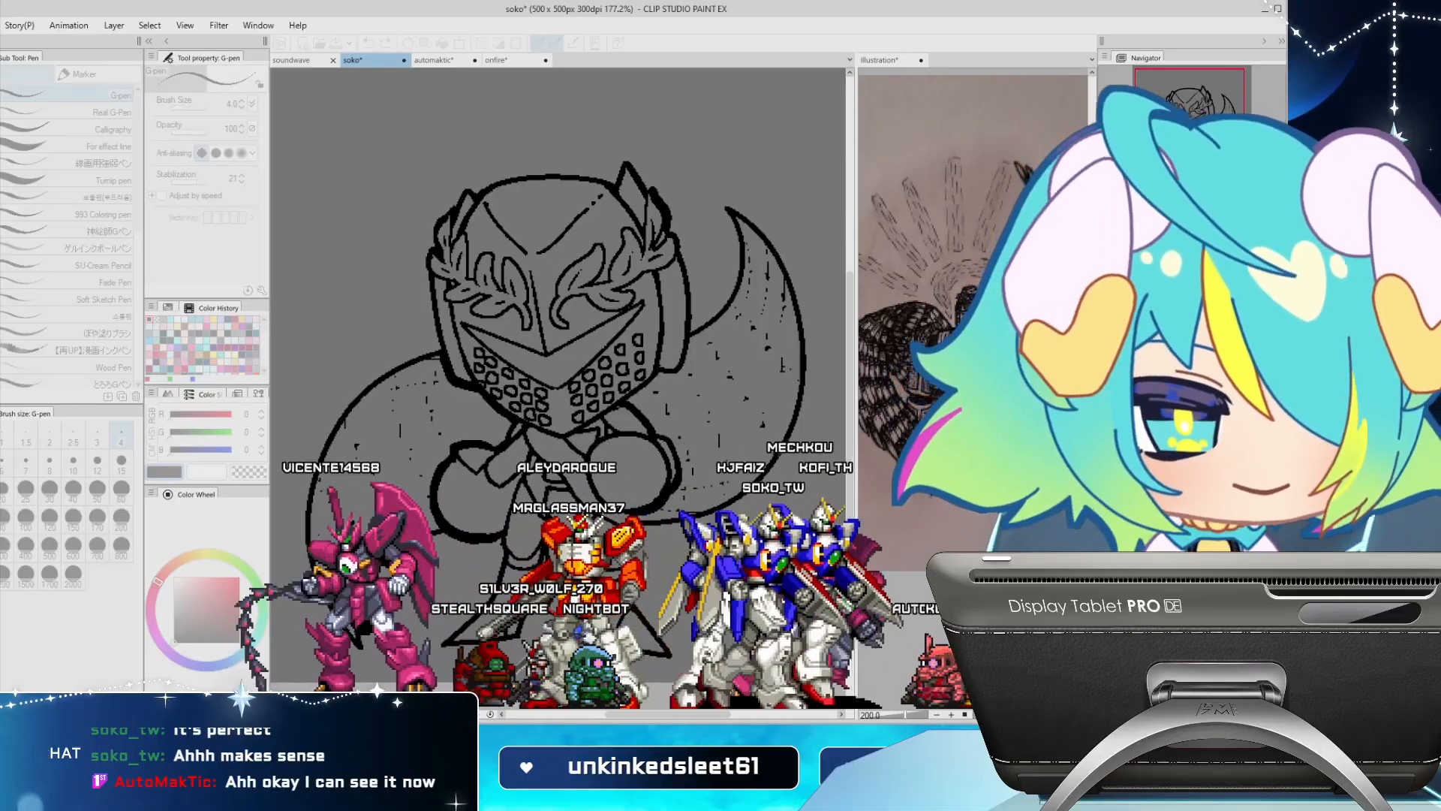
Select the feather lines on both wings with Colour Select and fill the selection with black to thicken them
key(Escape)
key(w)
click(753, 328)
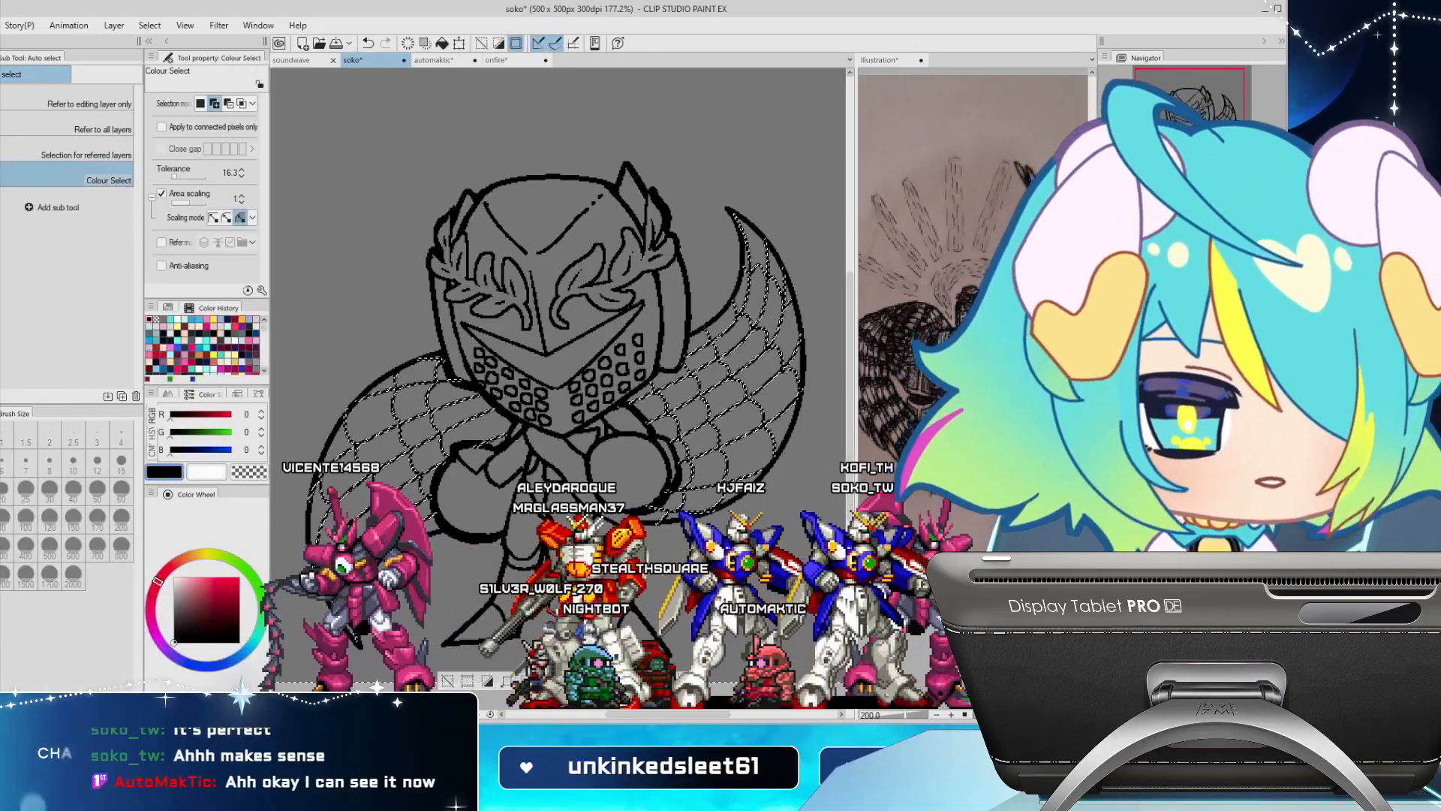
key(ctrl+d)
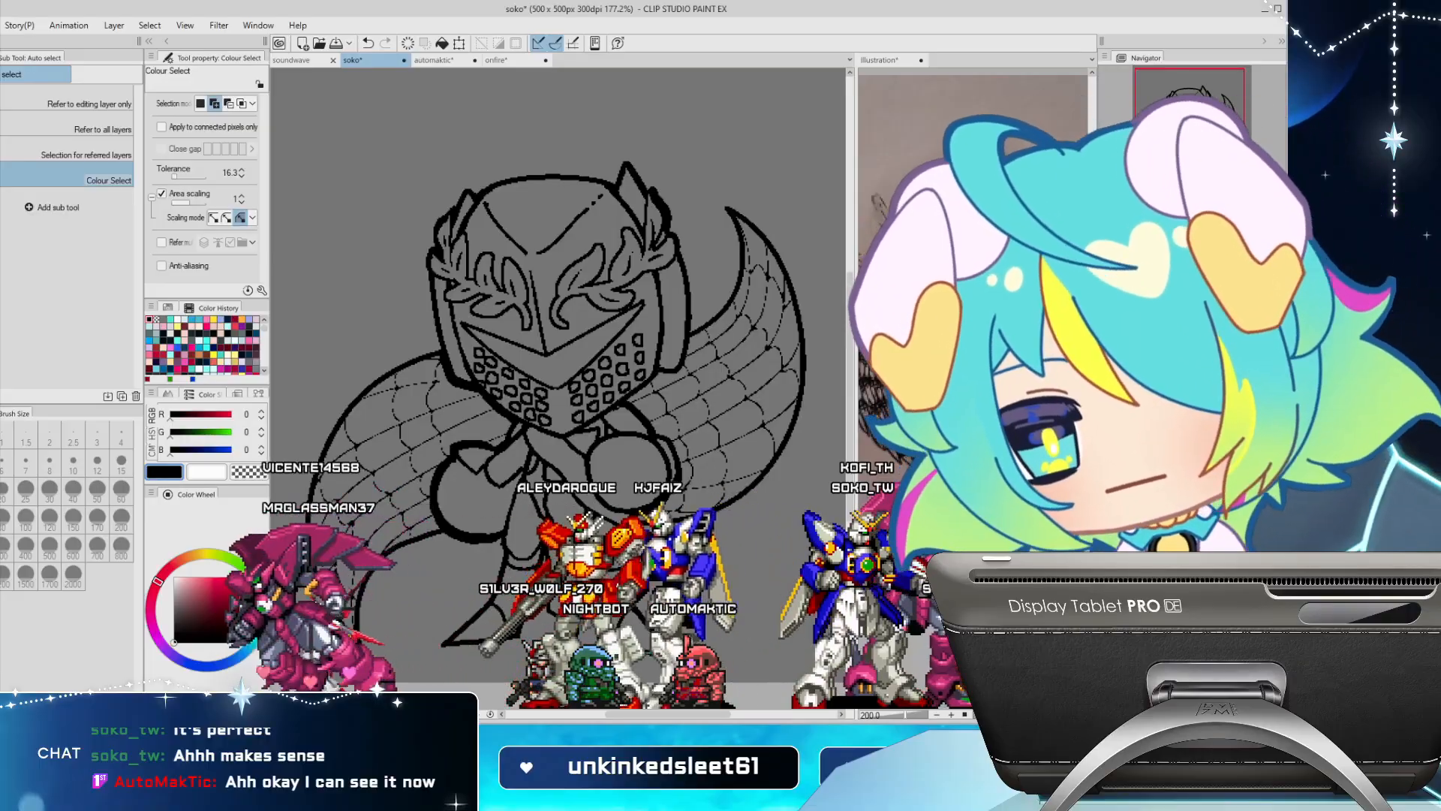
key(ctrl+z)
key(alt+Delete)
key(d)
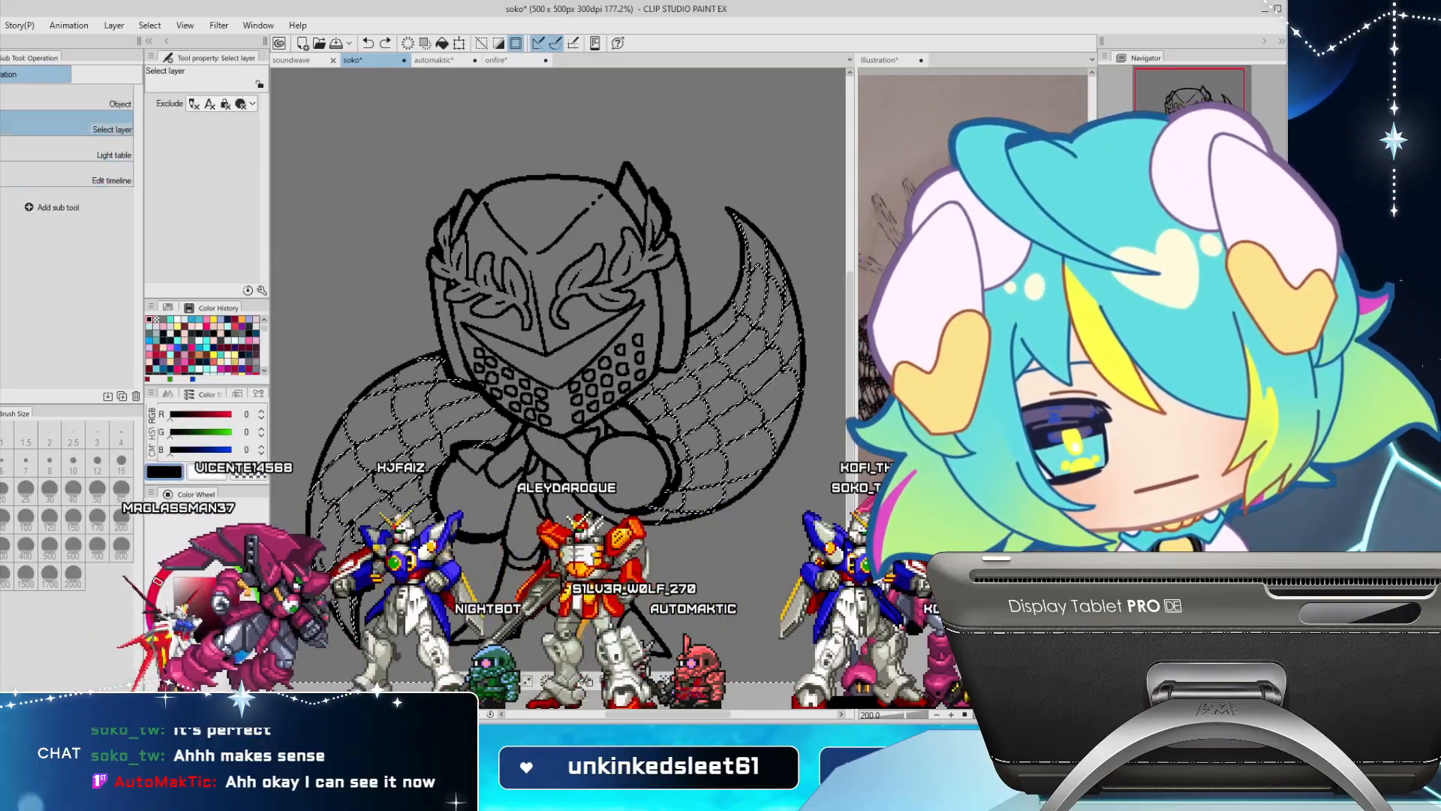
key(ctrl+d)
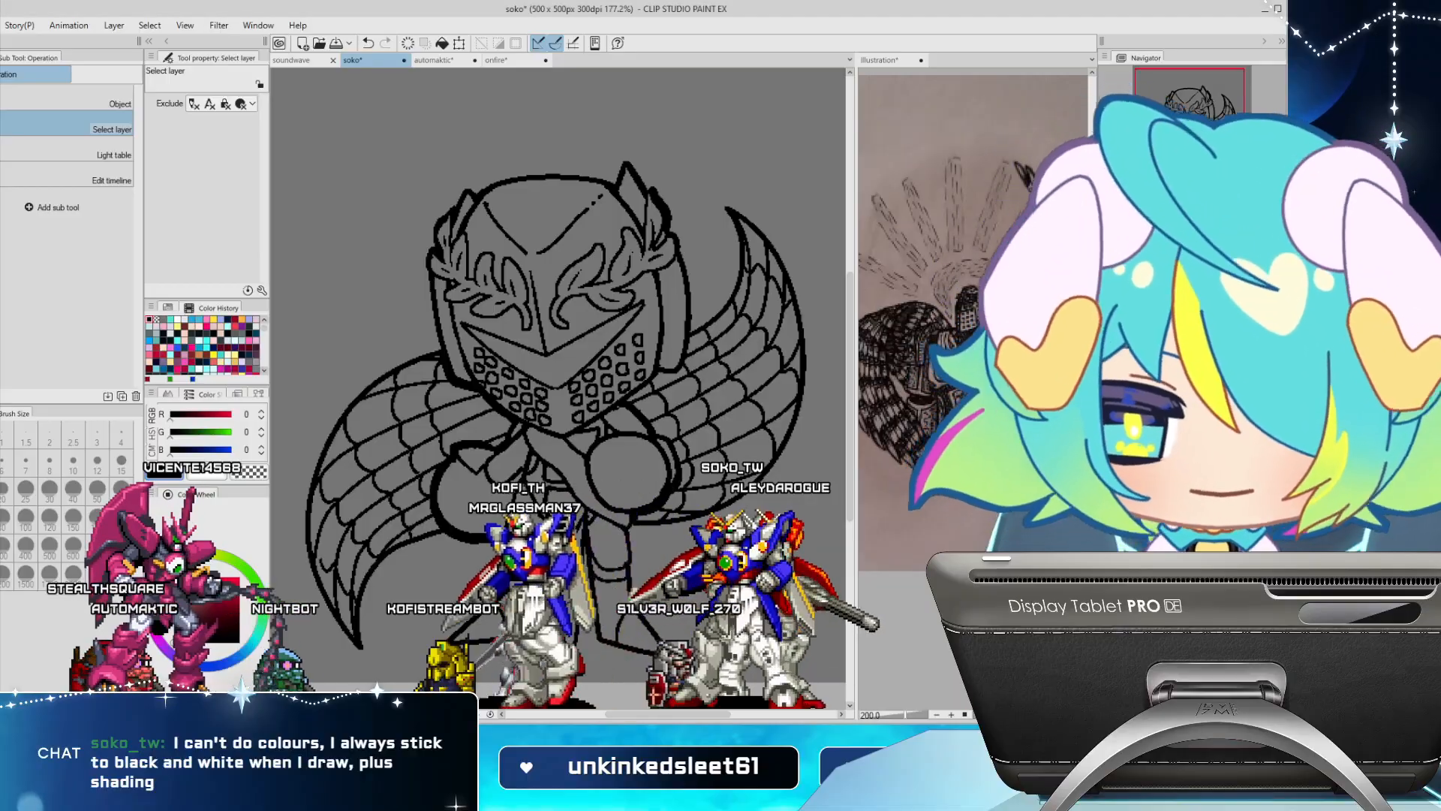
Add a new layer for colouring and pick a light grey, RGB 199, 199, 201
click(206, 666)
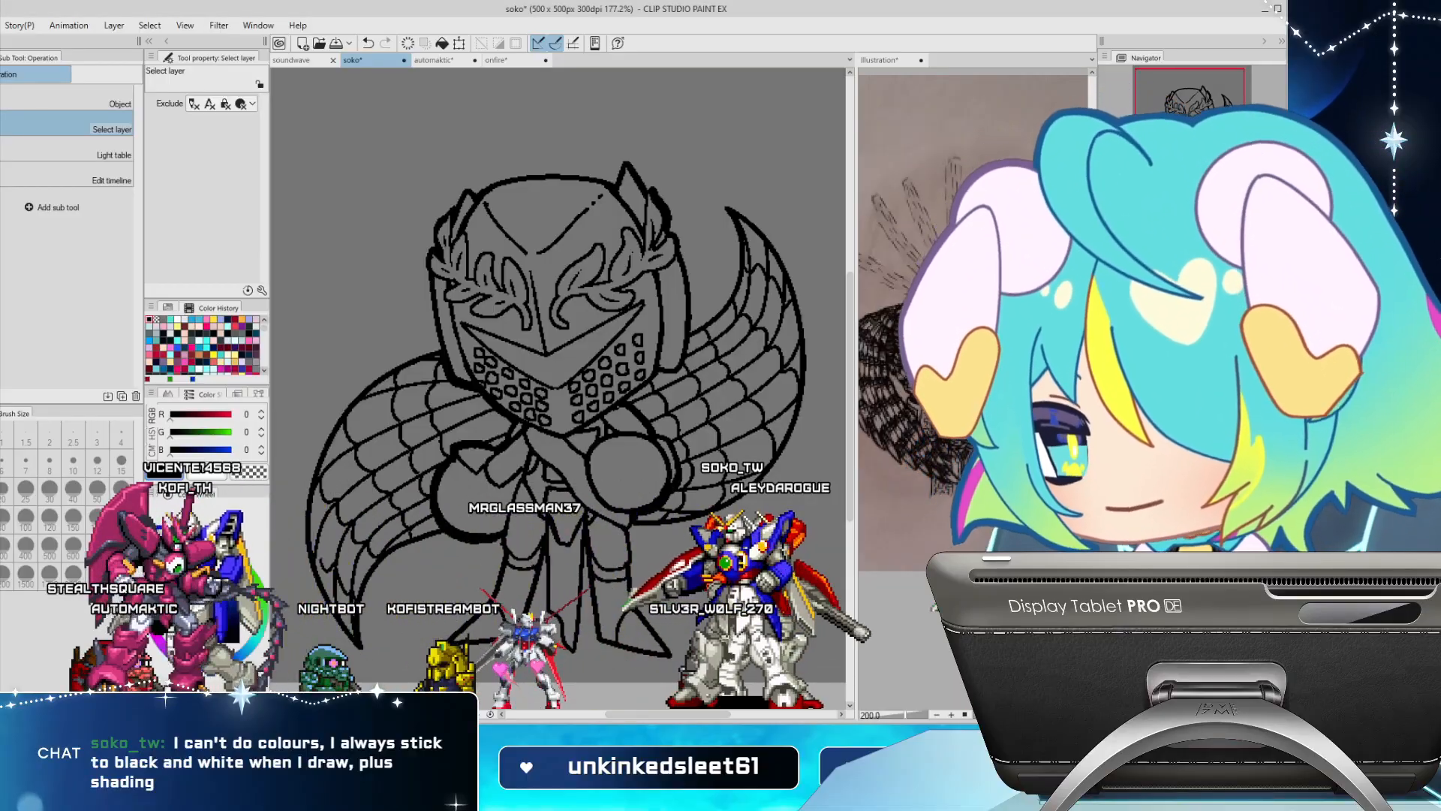
mouse_move(188, 627)
mouse_down()
mouse_move(187, 584)
mouse_move(181, 598)
mouse_up()
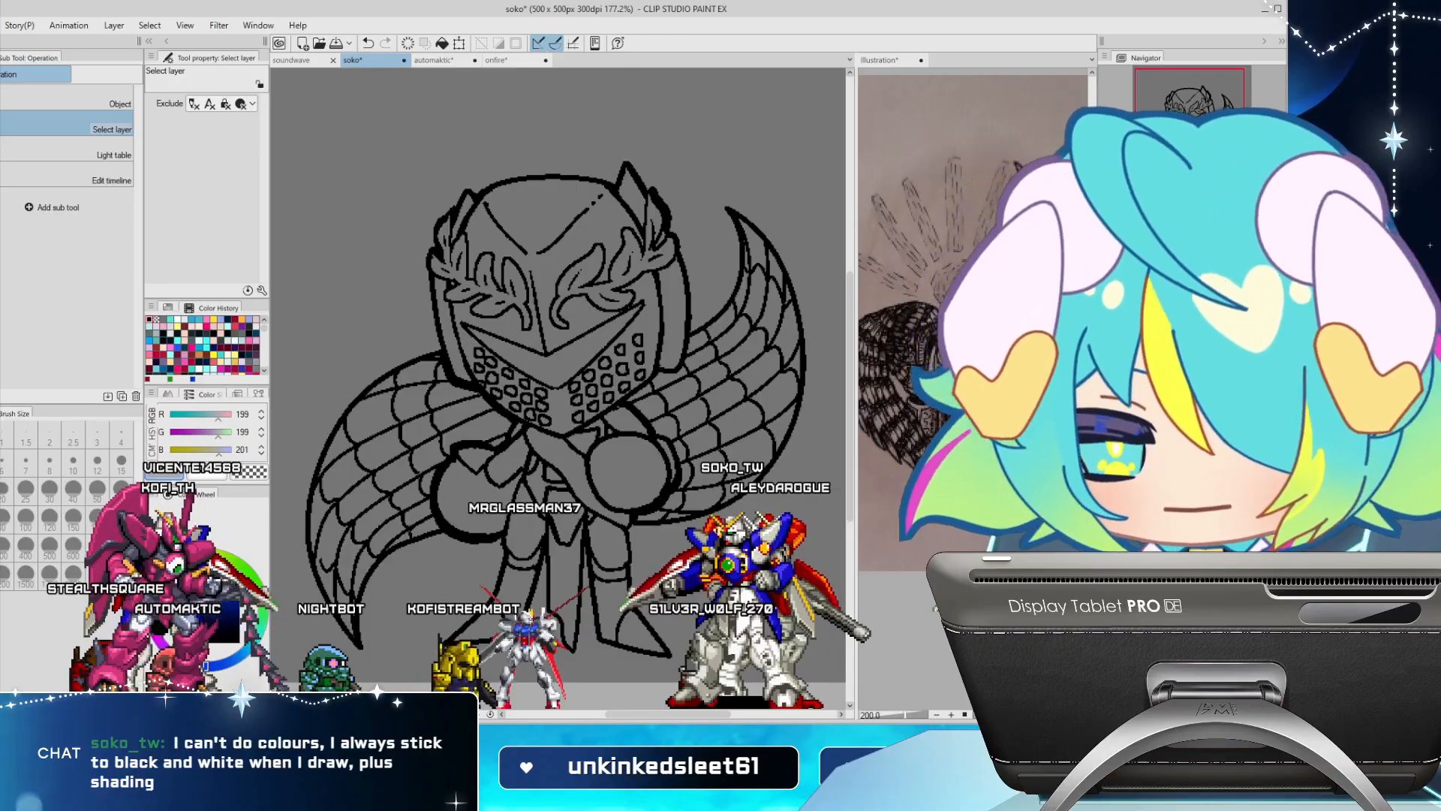
key(p)
key(ctrl+shift+n)
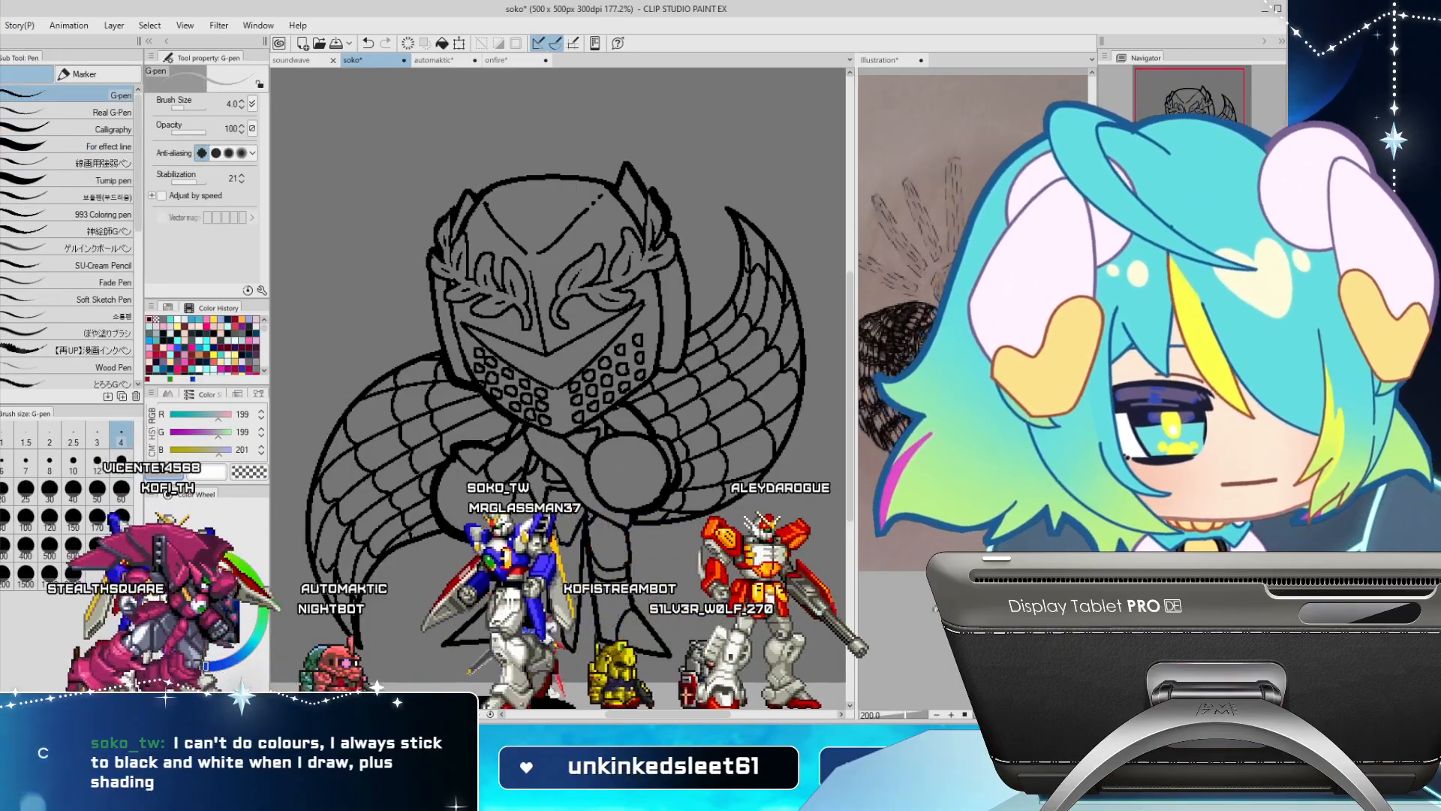
click(121, 491)
drag(343, 254, 338, 241)
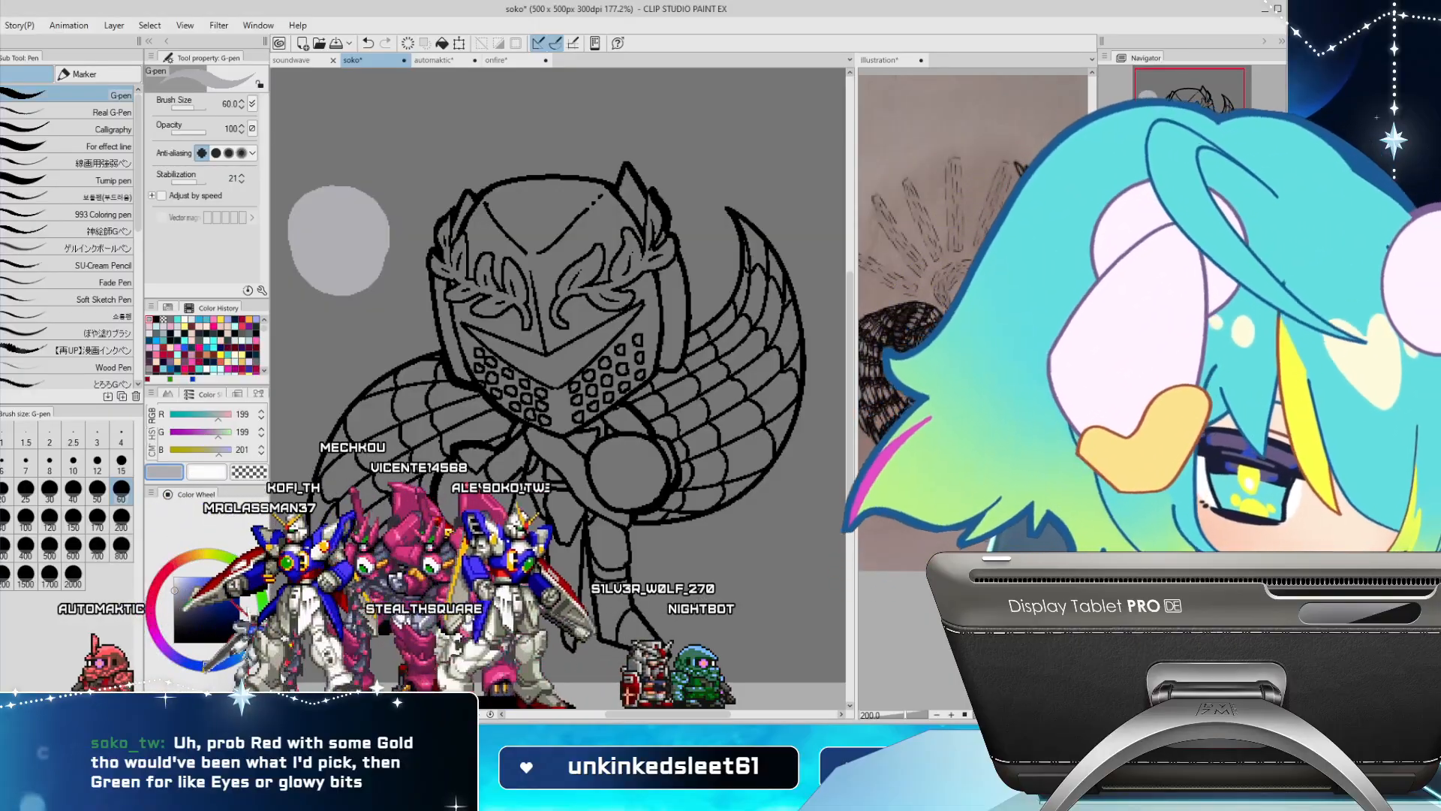
key(ctrl+z)
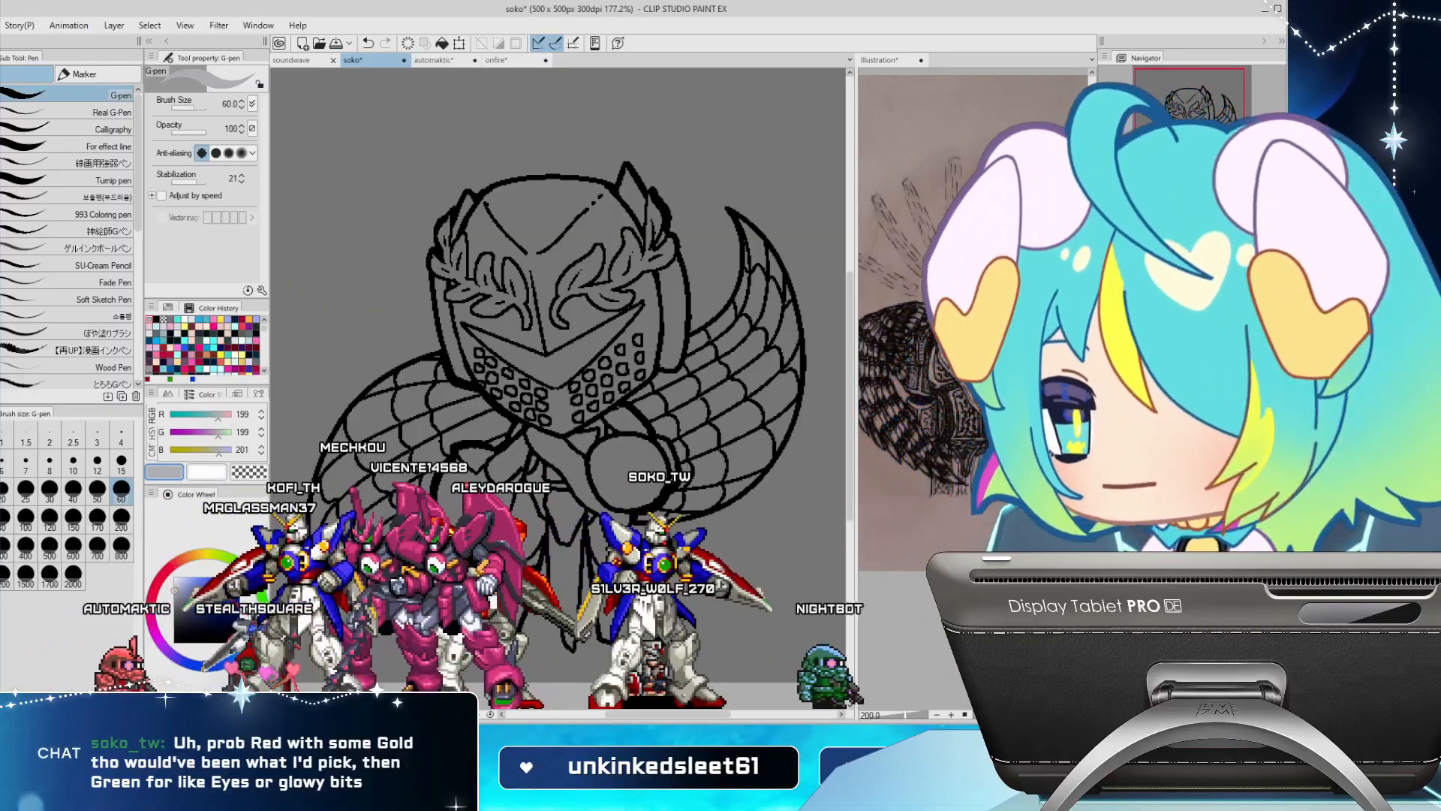
Fill the whole winged character with crimson red, RGB 207, 68, 49, by encircling it with the gap-free enclose fill tool
key(g)
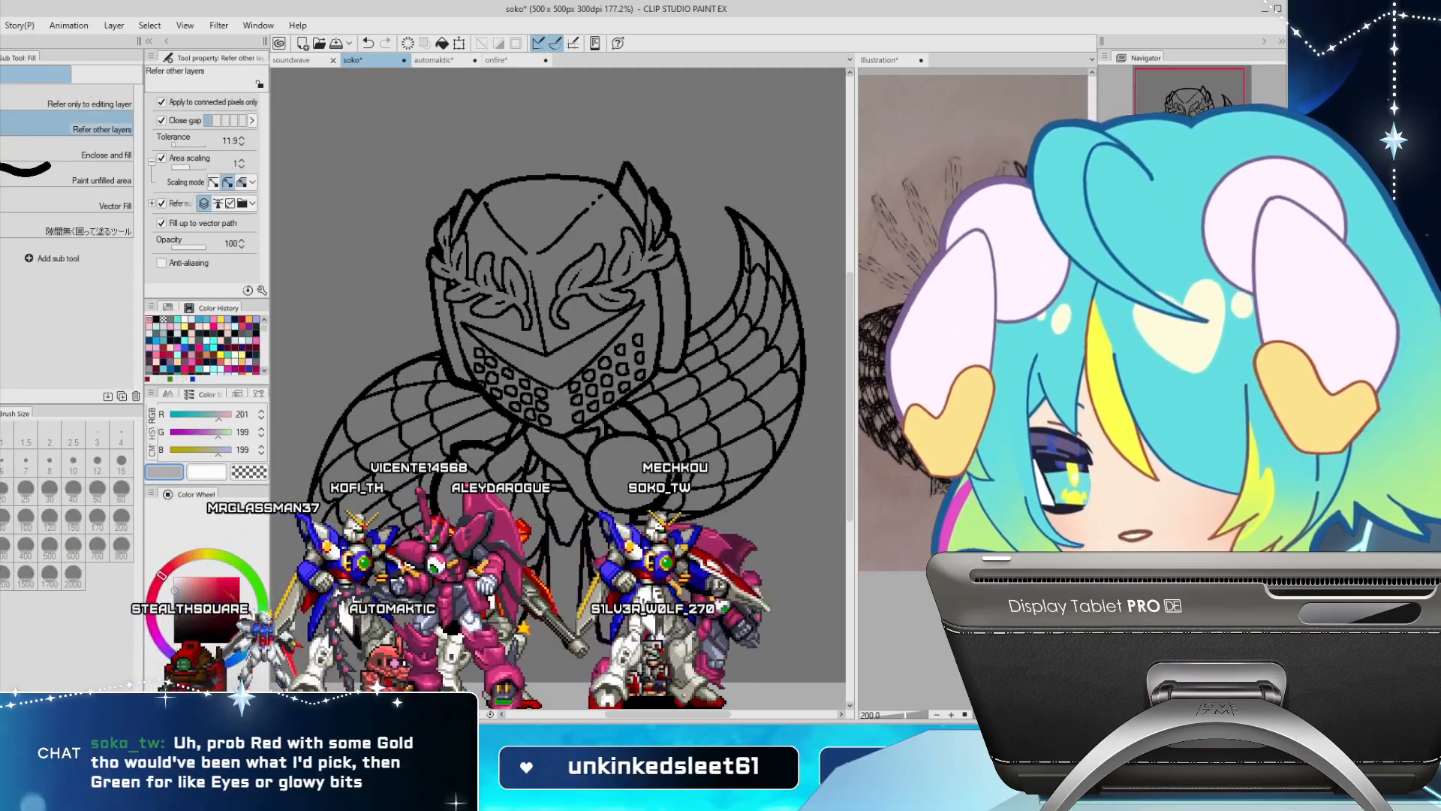
click(229, 583)
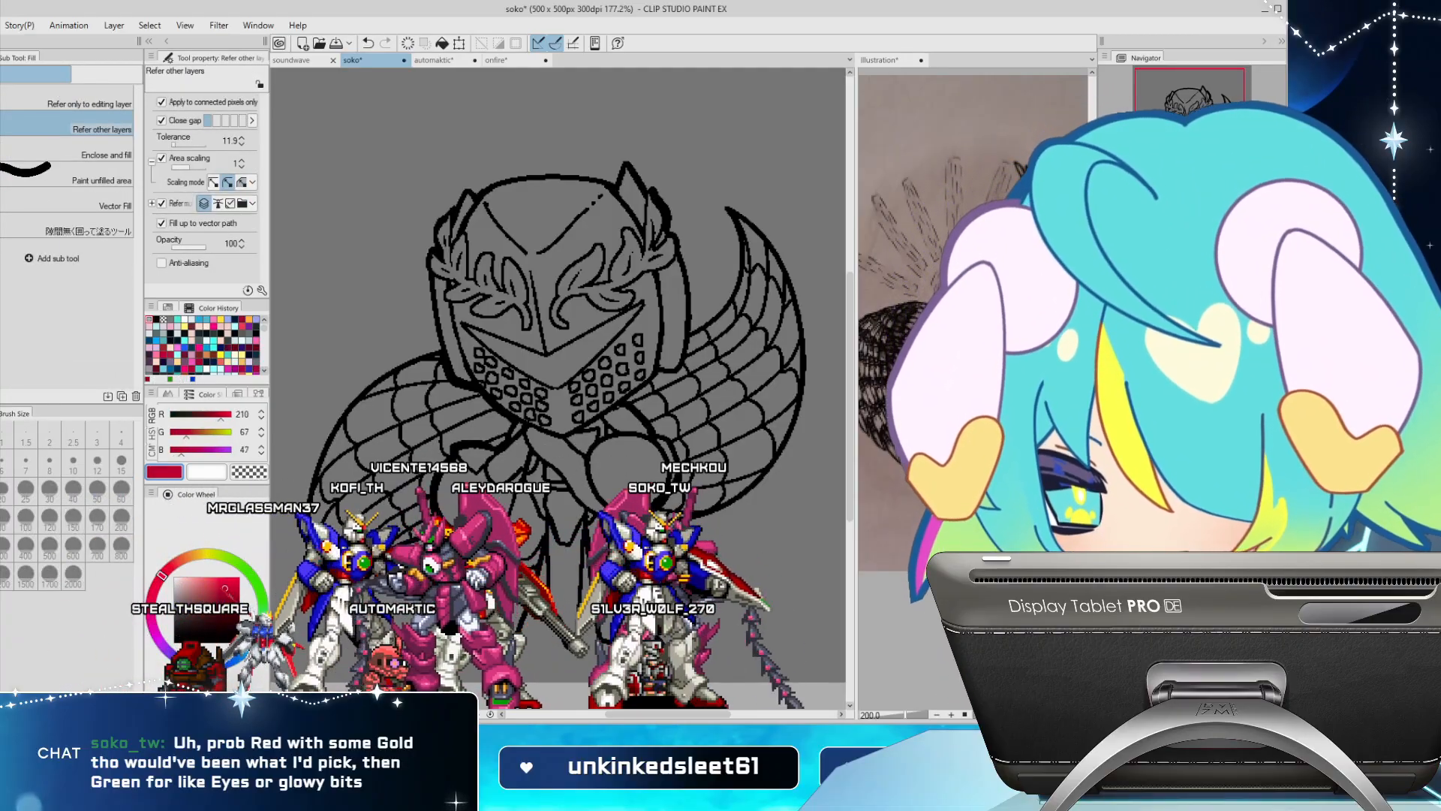
drag(223, 590, 224, 589)
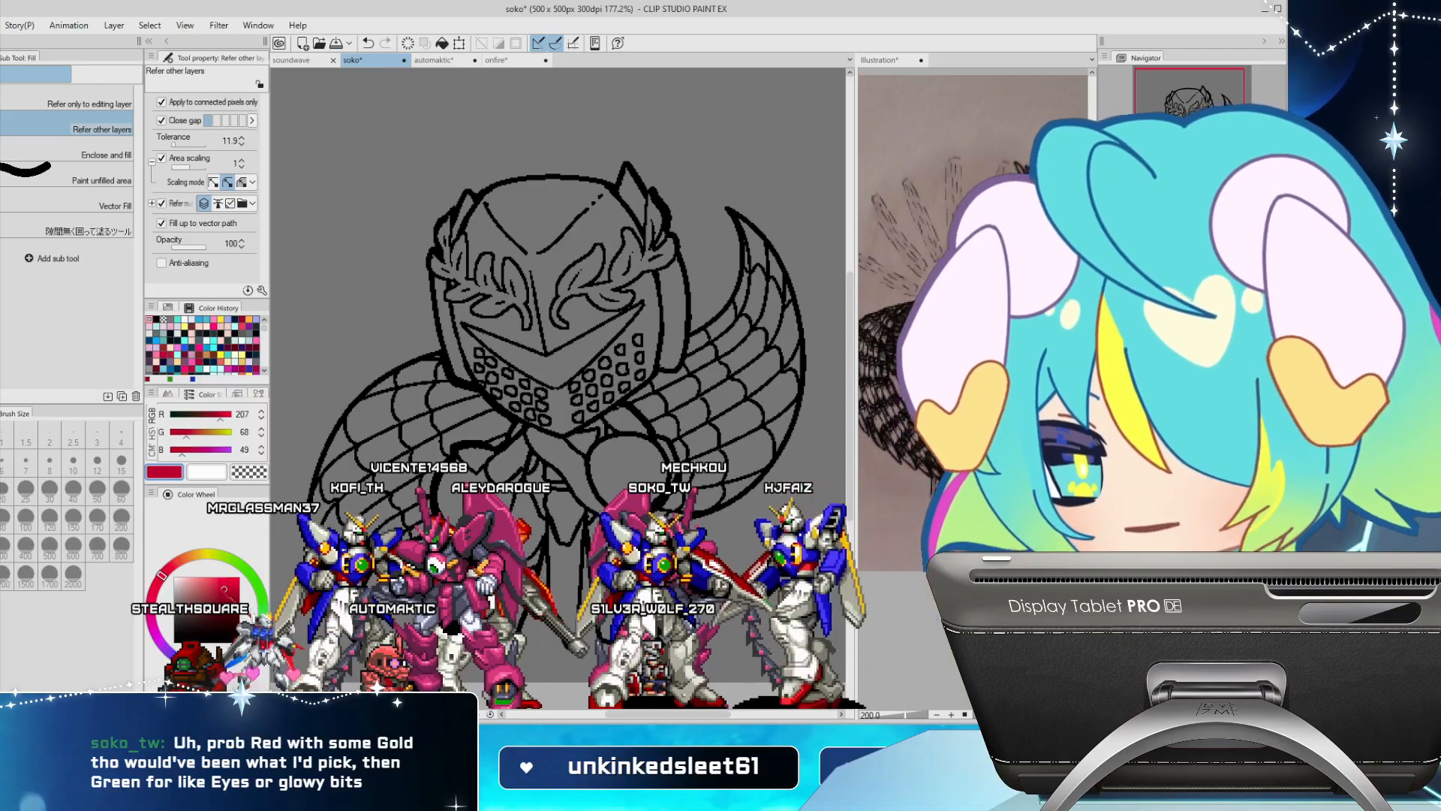
click(88, 231)
mouse_move(371, 325)
mouse_down()
mouse_move(488, 136)
mouse_move(674, 117)
mouse_up()
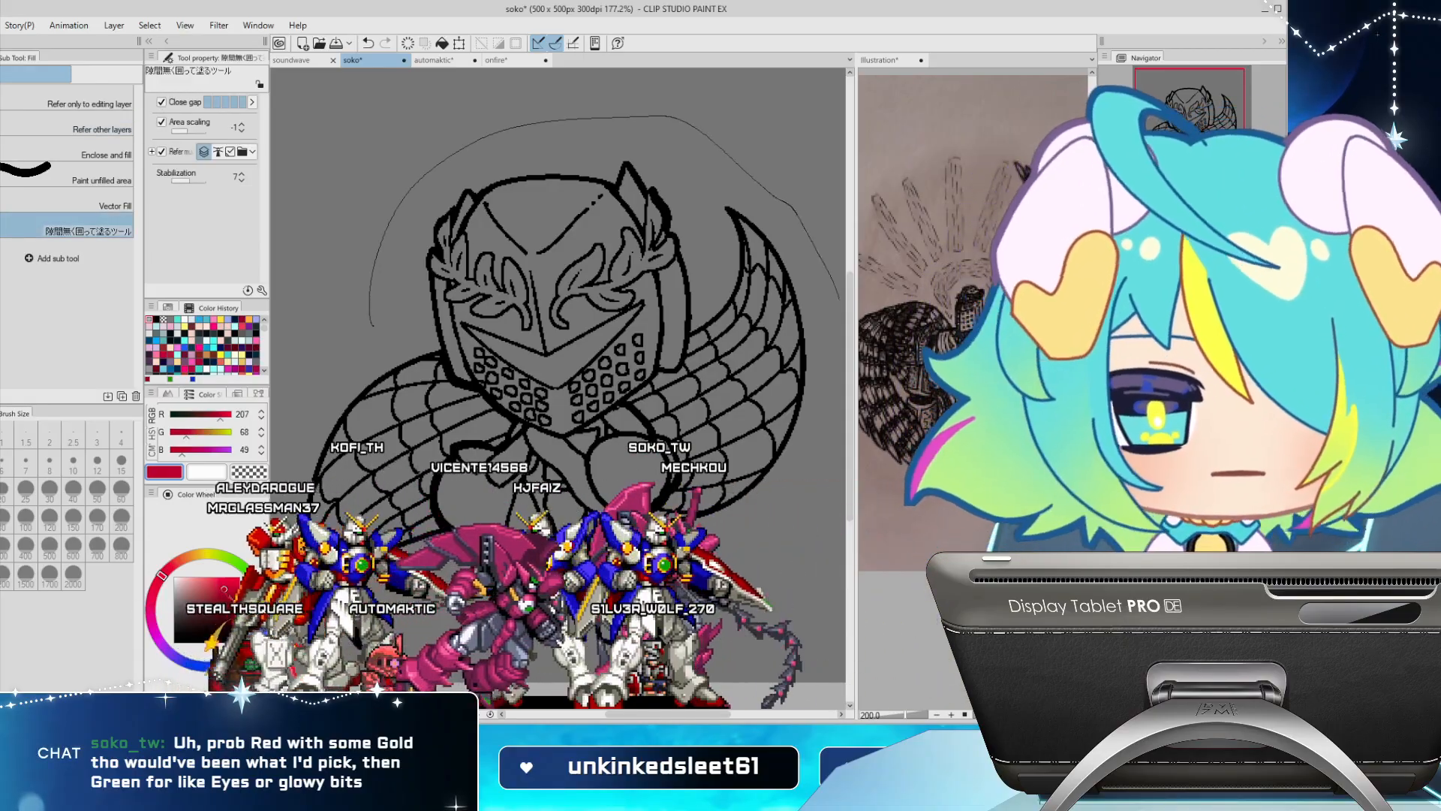
mouse_move(839, 299)
mouse_down()
mouse_move(852, 525)
mouse_move(556, 698)
mouse_move(251, 510)
mouse_move(467, 188)
mouse_up()
drag(601, 338, 556, 367)
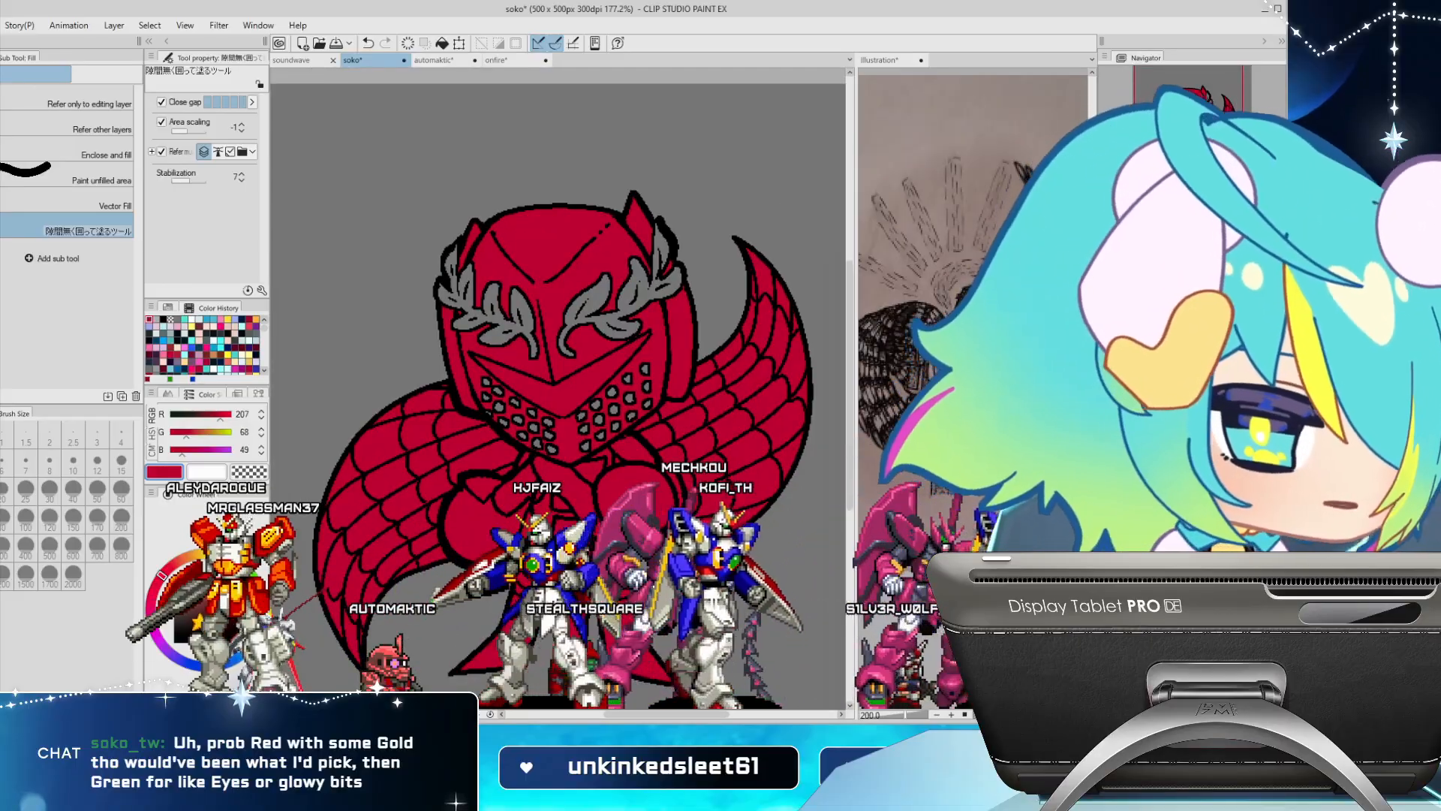
key(w)
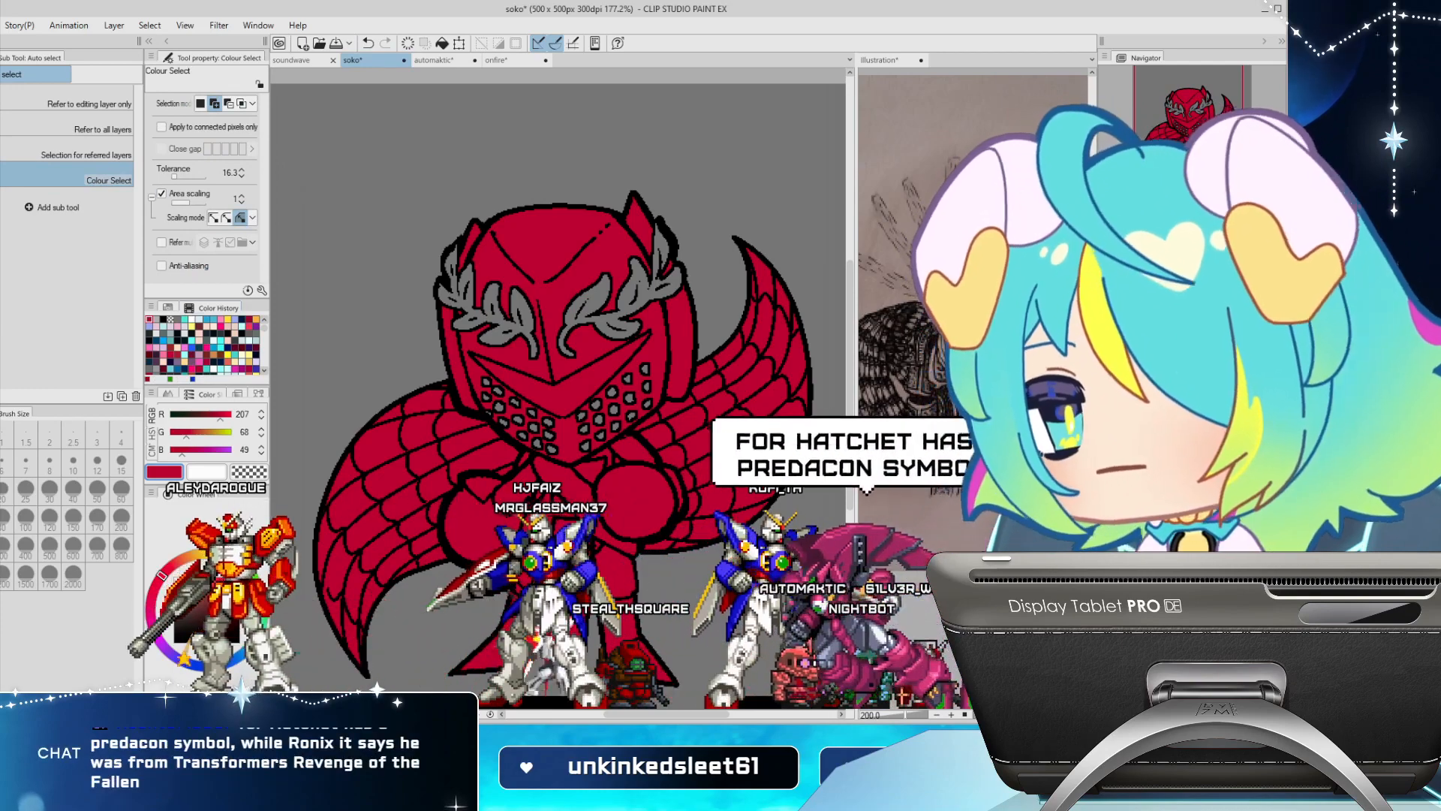
click(375, 232)
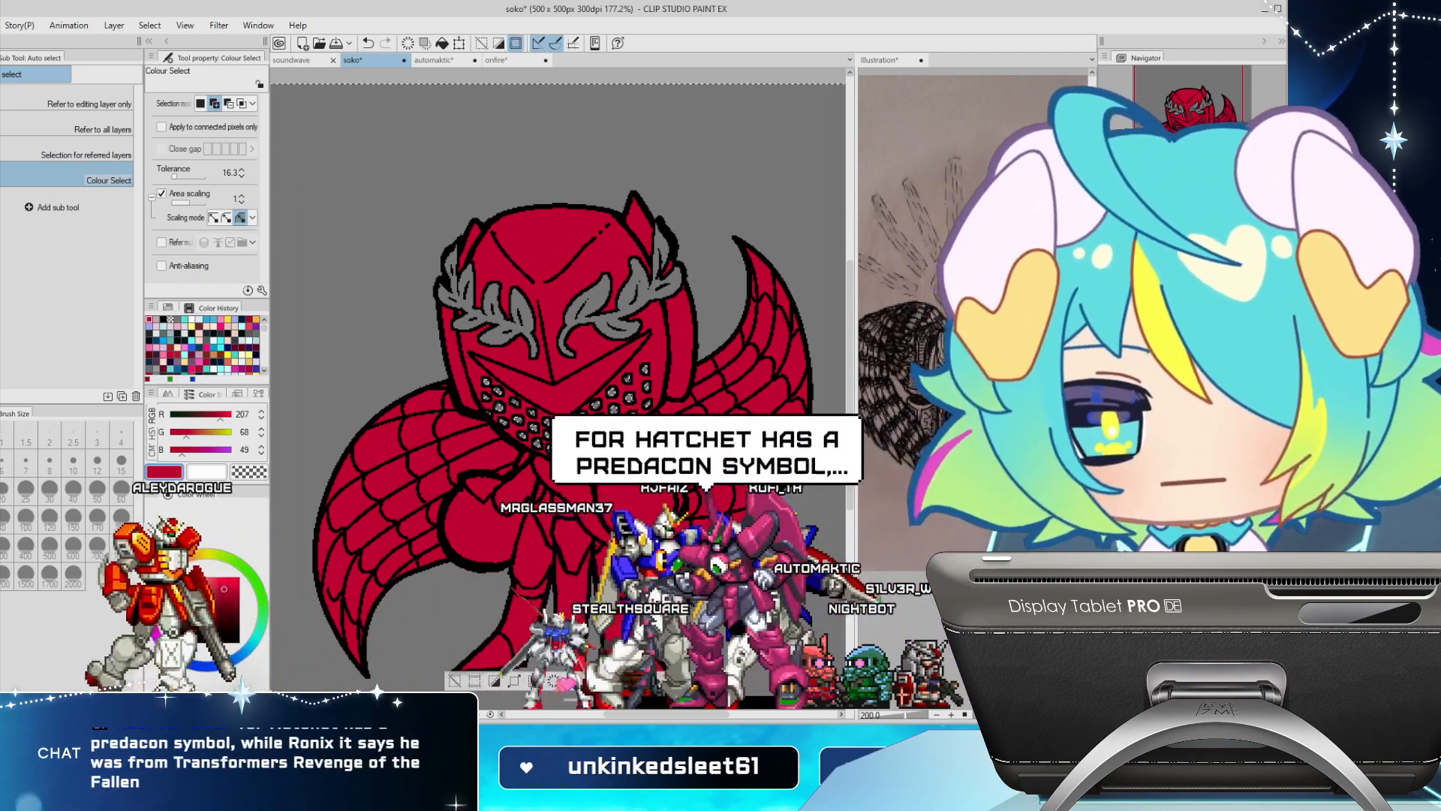
key(ctrl+d)
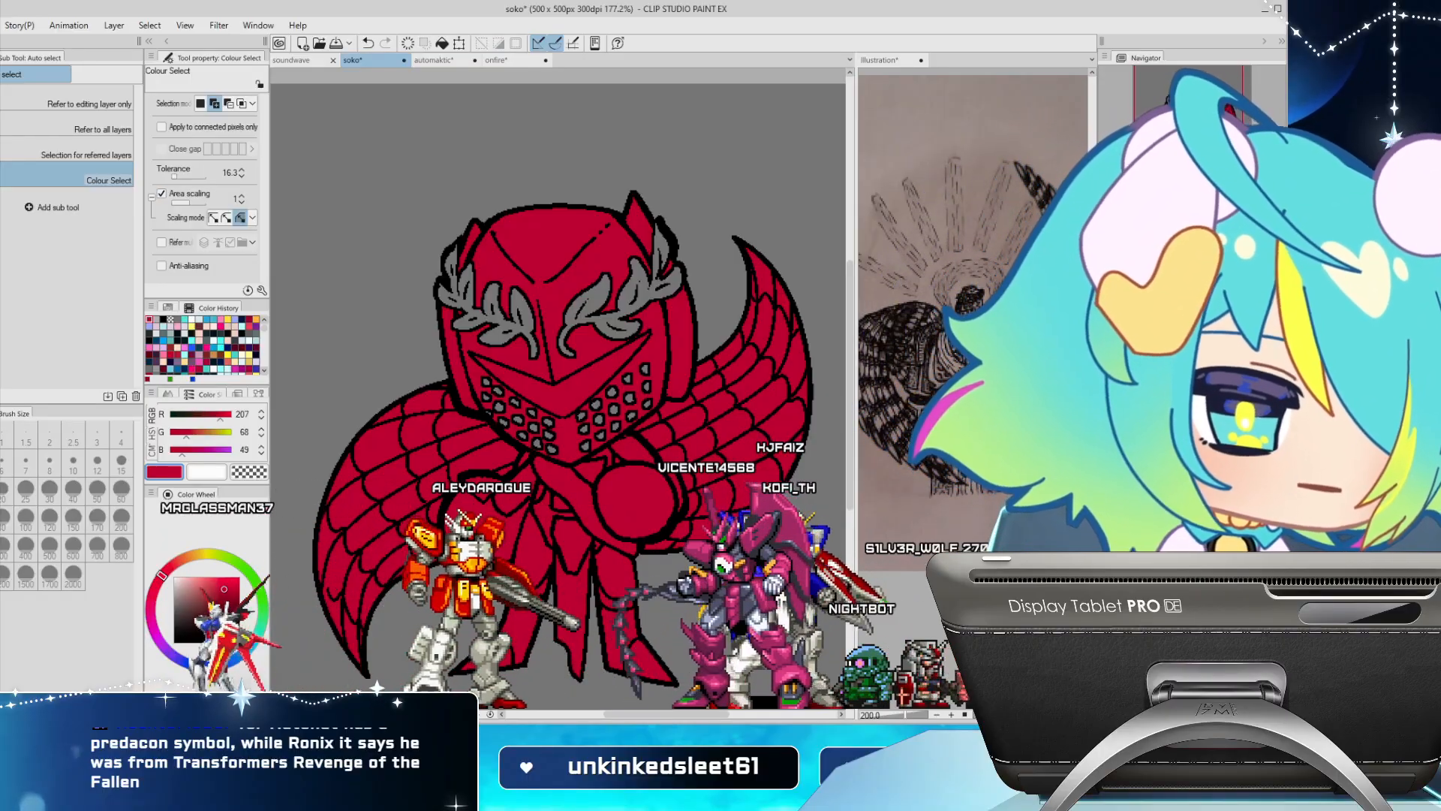
click(596, 304)
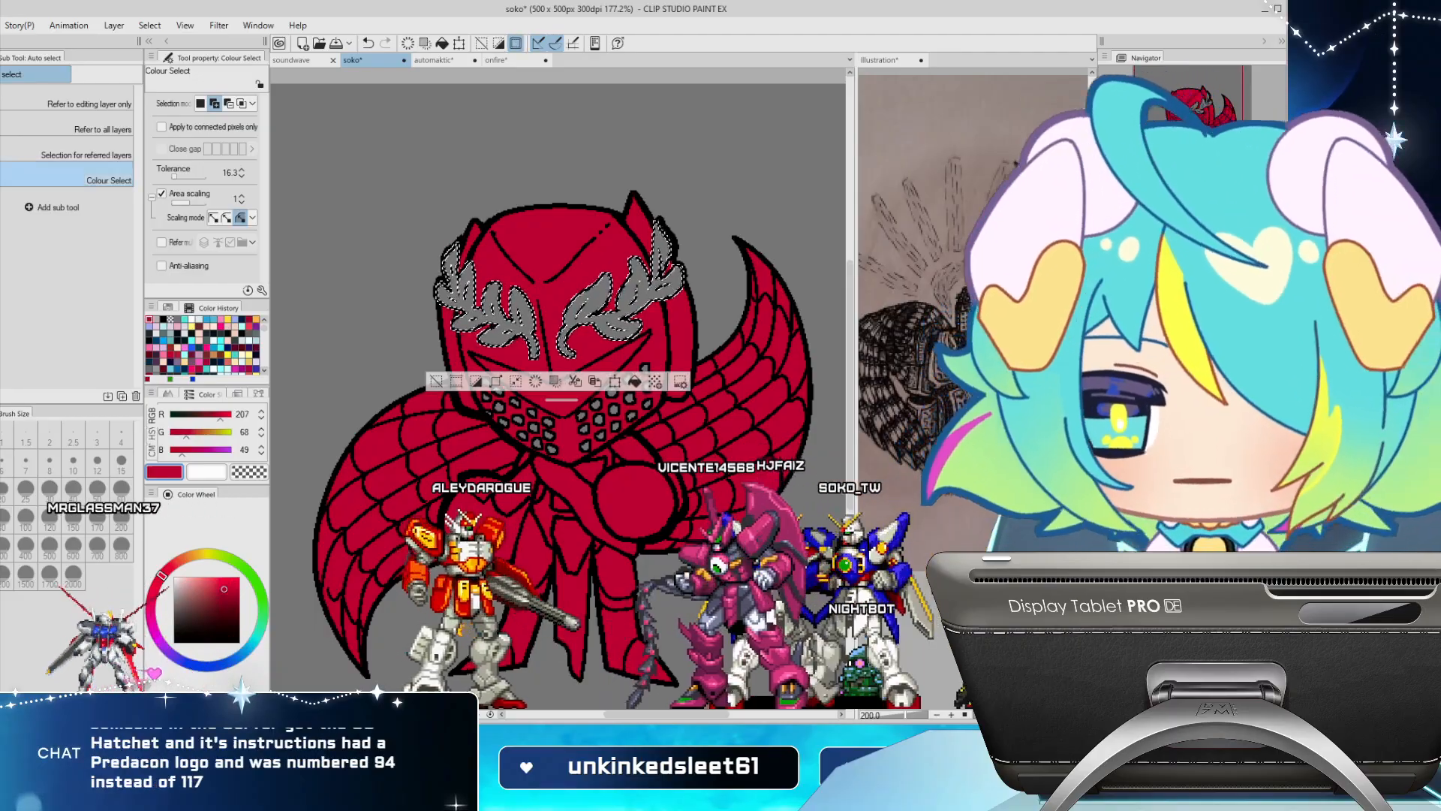
key(ctrl+d)
click(596, 304)
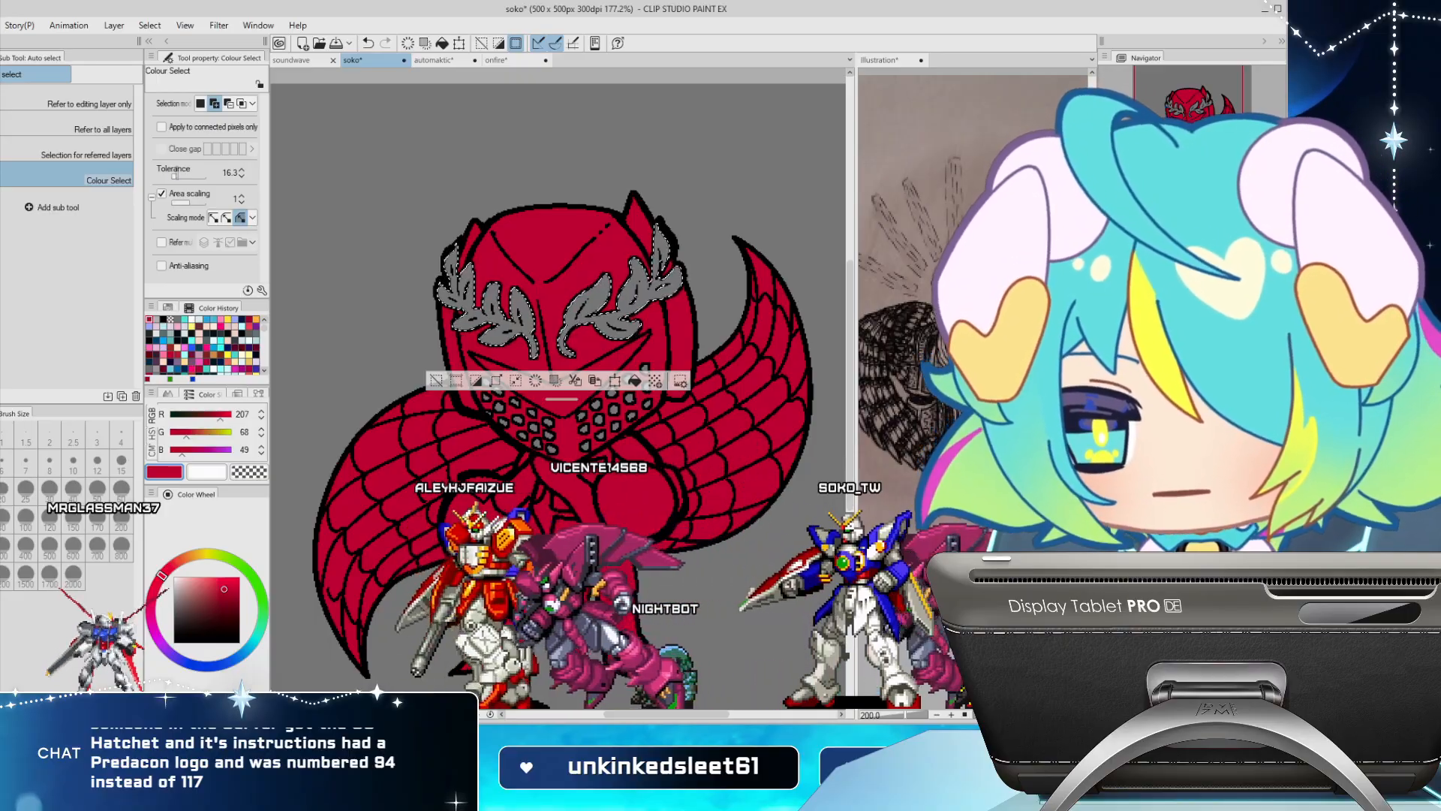
key(o)
key(ctrl+d)
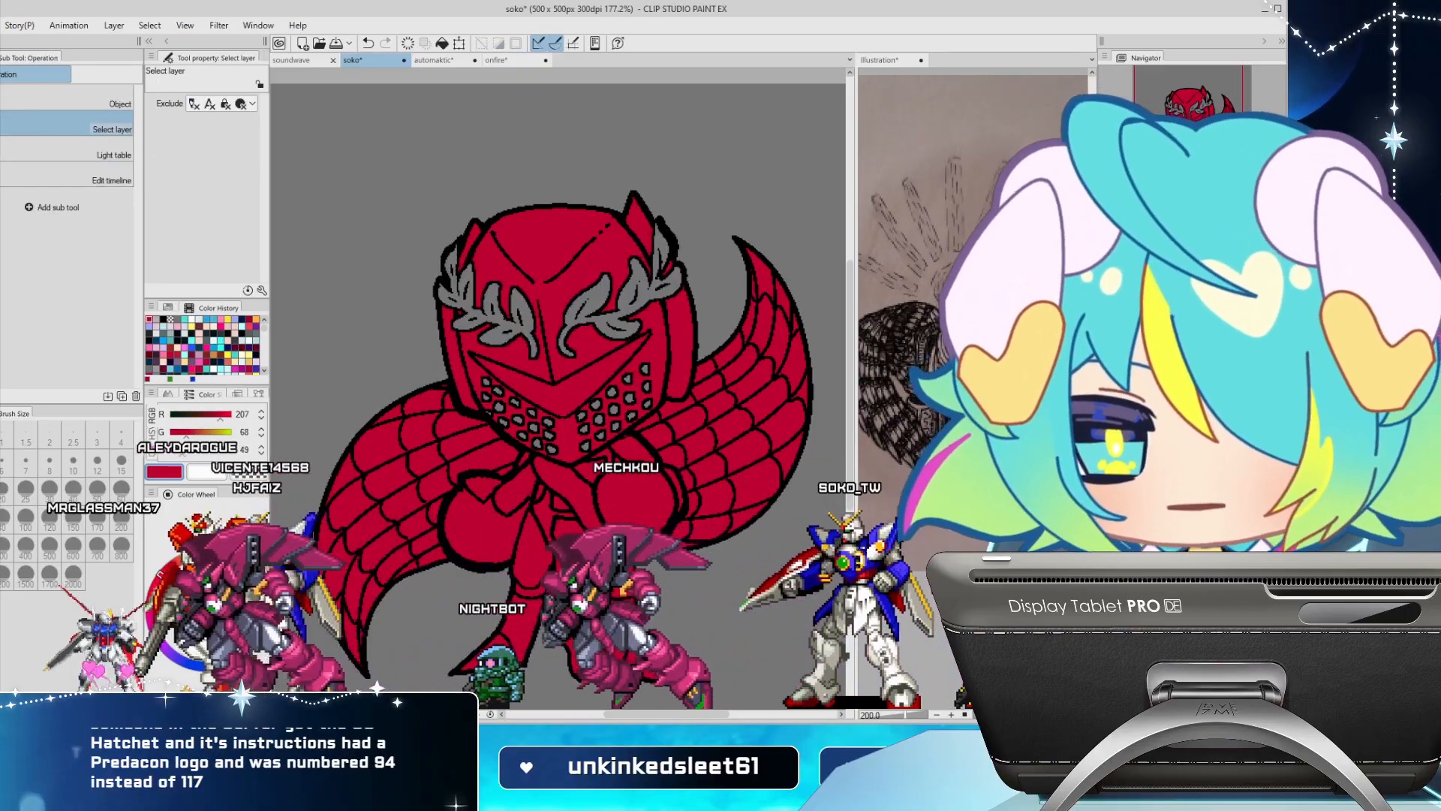
Select the grey laurel leaves with Colour Select at tolerance 0 without area scaling and fill them with the same red
key(w)
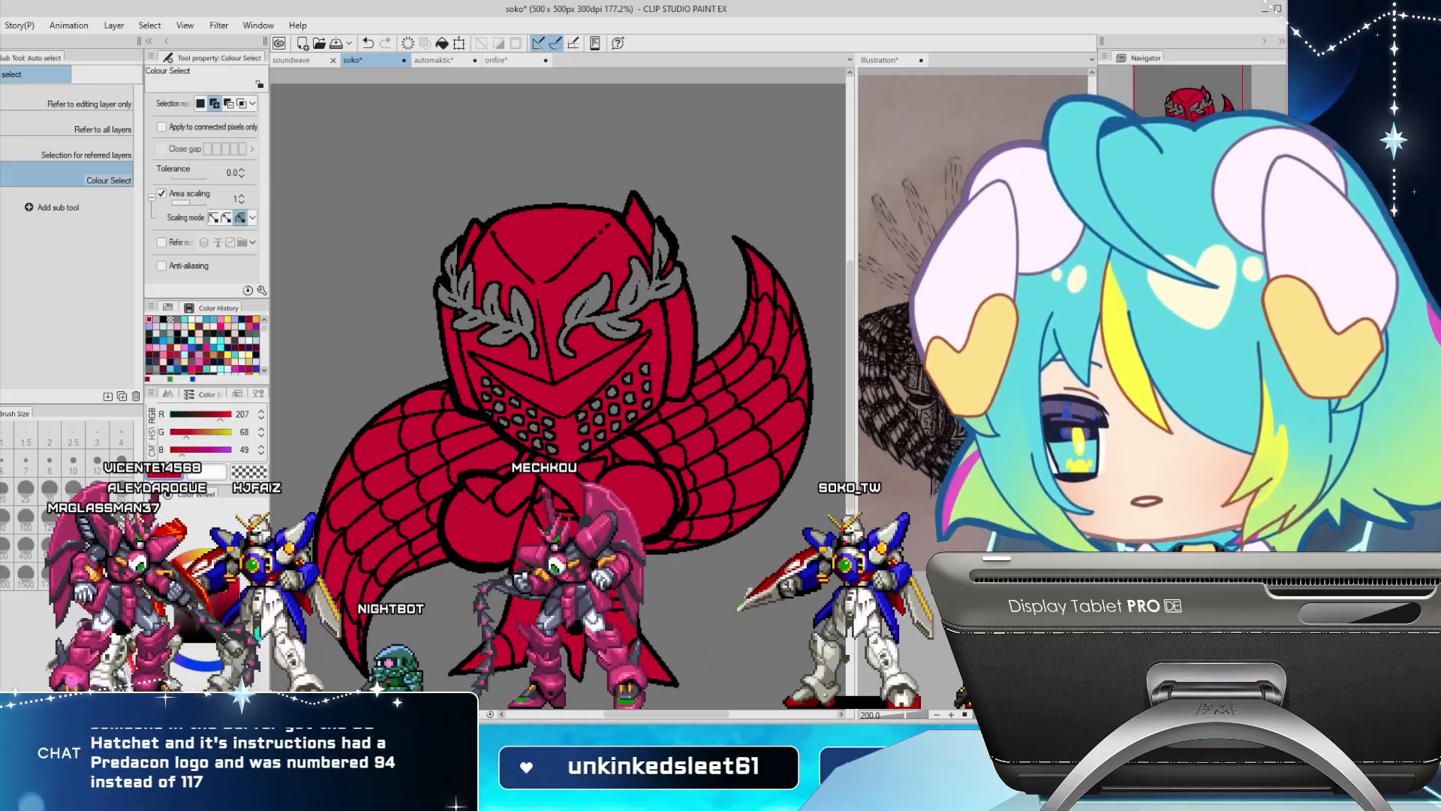
click(596, 304)
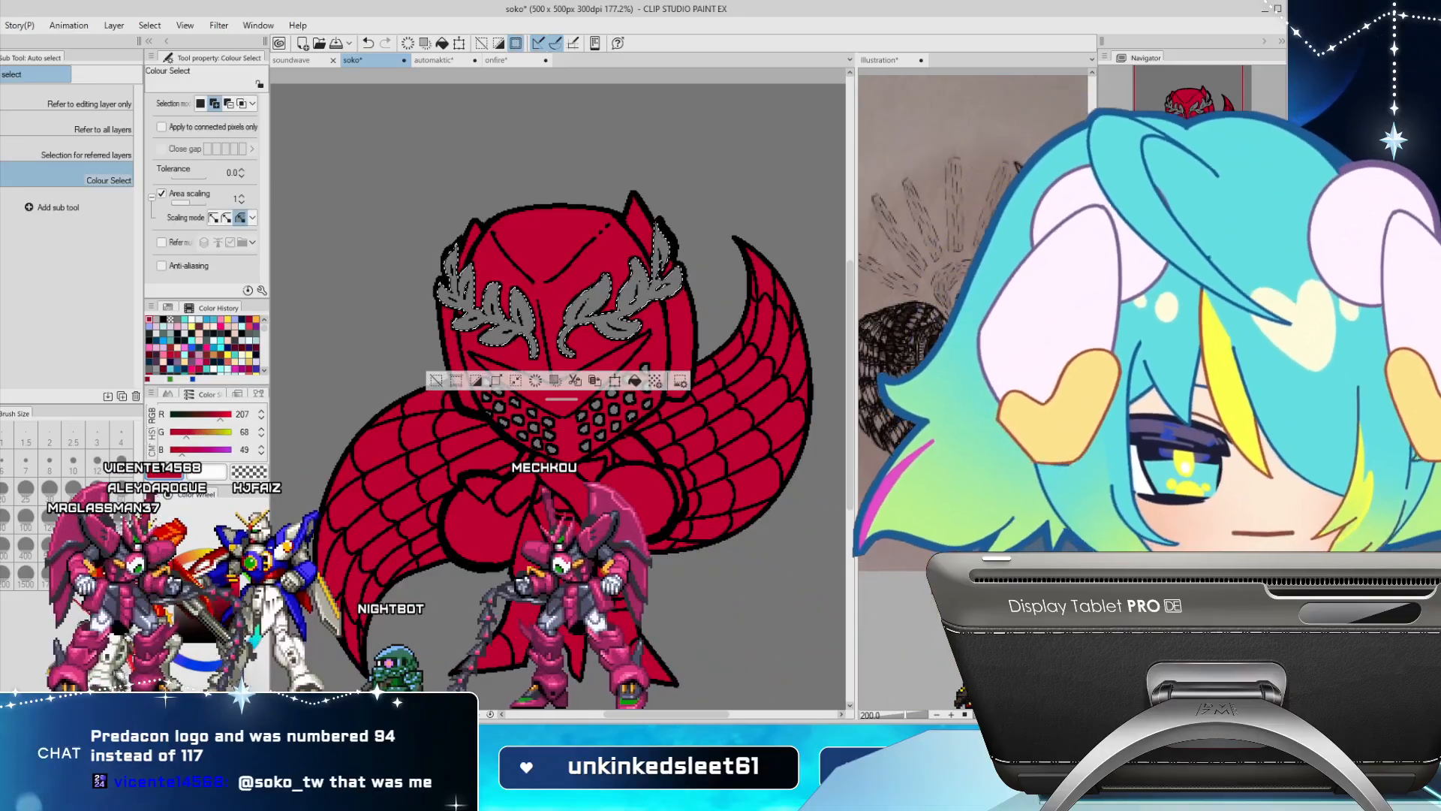
key(ctrl+d)
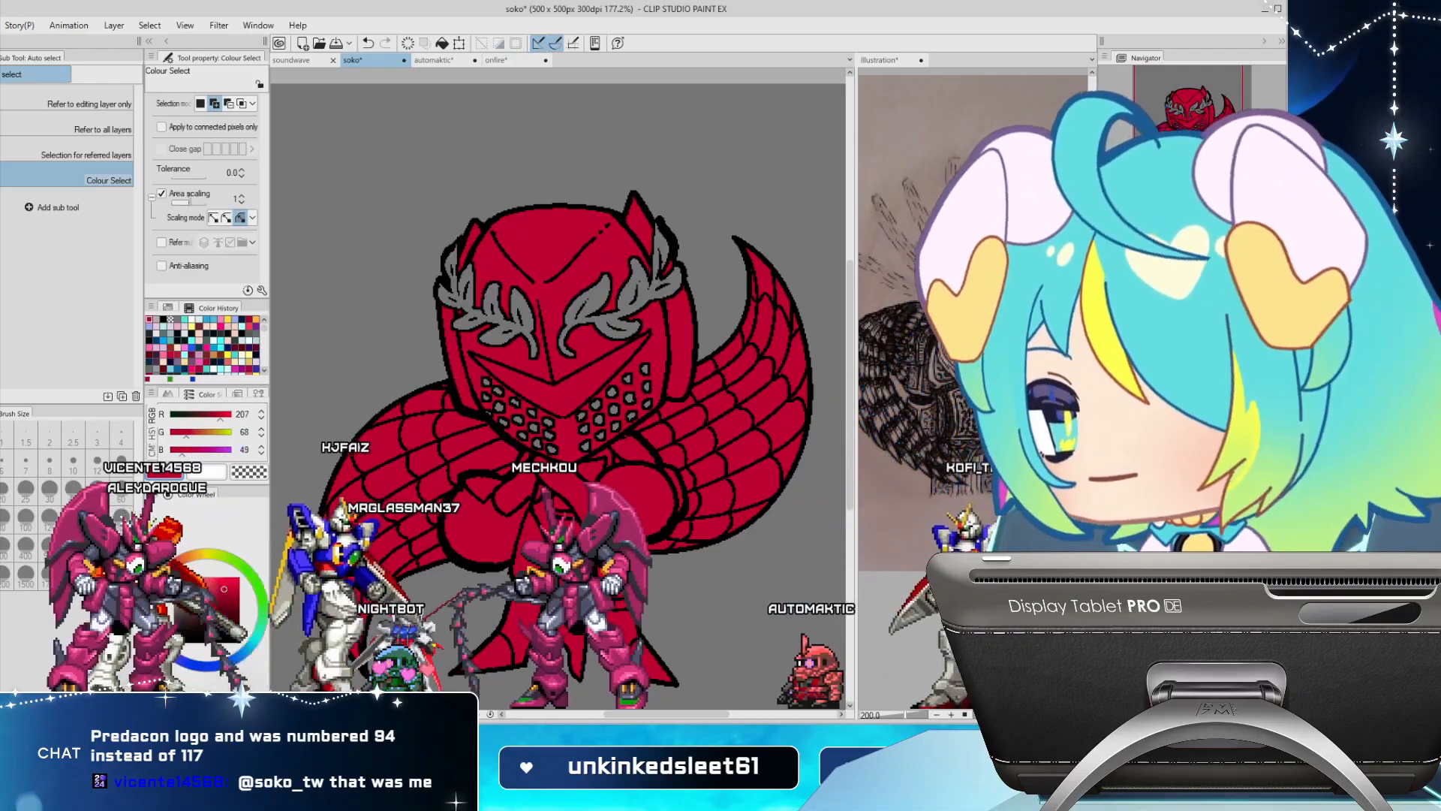
click(162, 194)
click(601, 297)
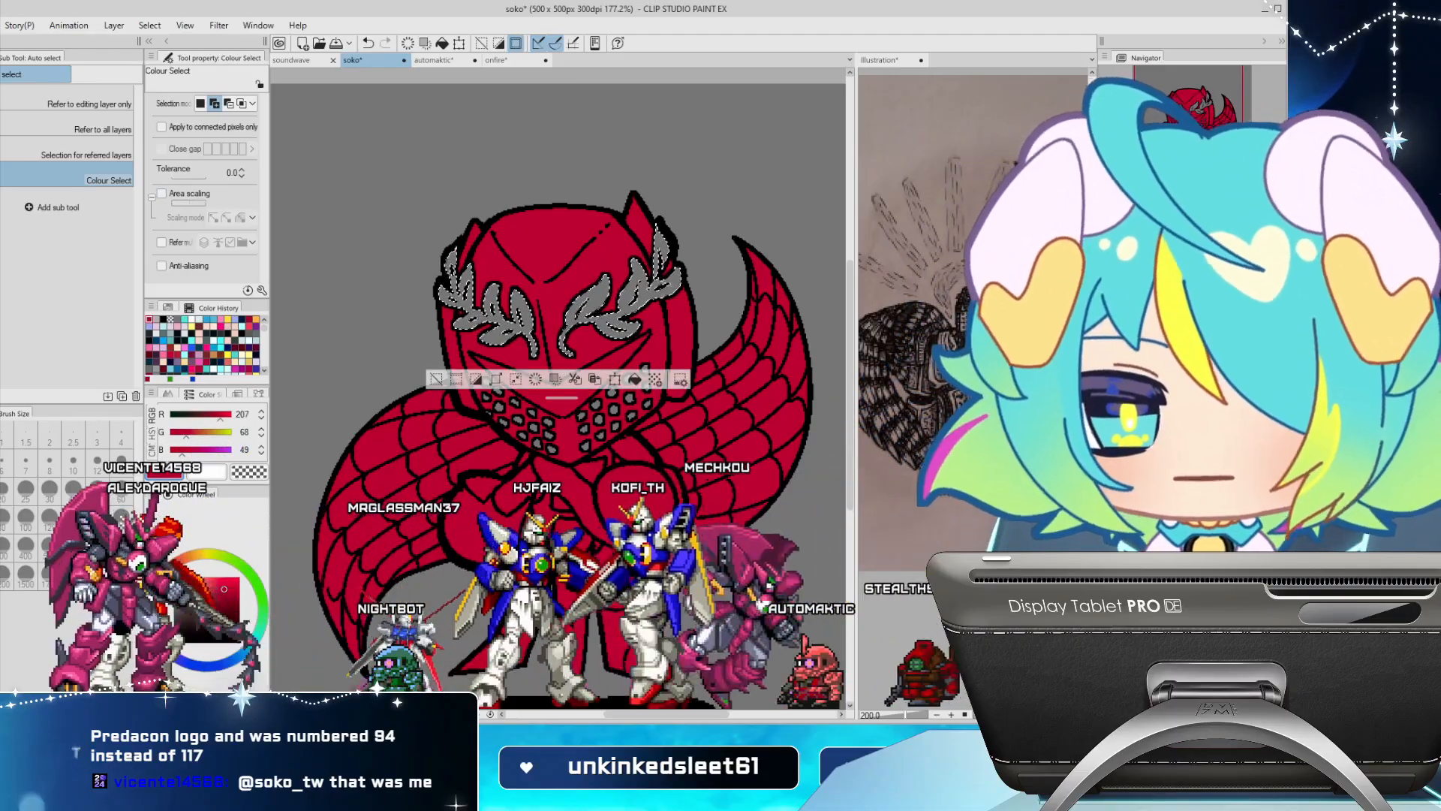
key(alt+Delete)
key(ctrl+d)
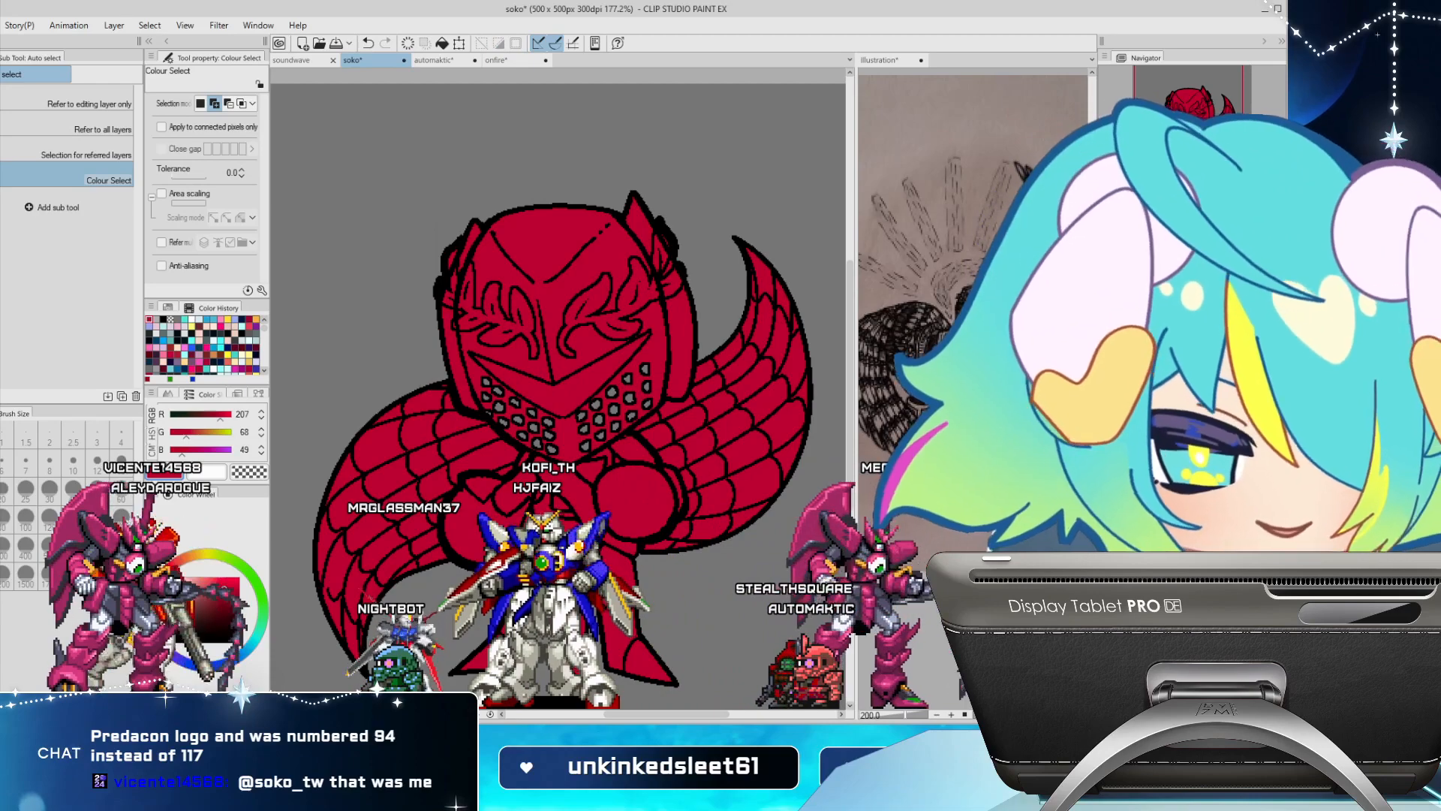
Select the grey openings in the helmet's lower face guard by colour and fill them with red
click(613, 392)
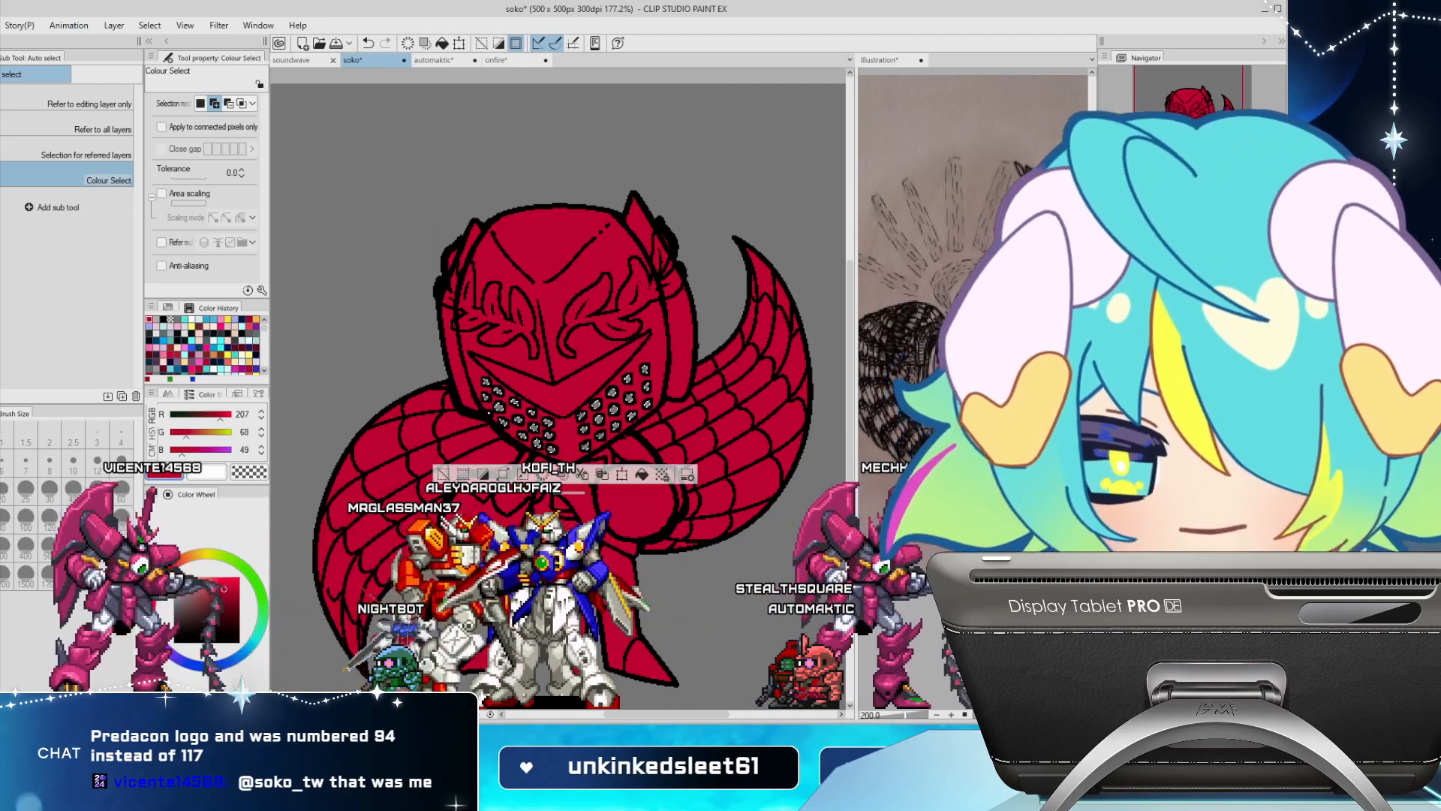
key(alt+Delete)
key(ctrl+d)
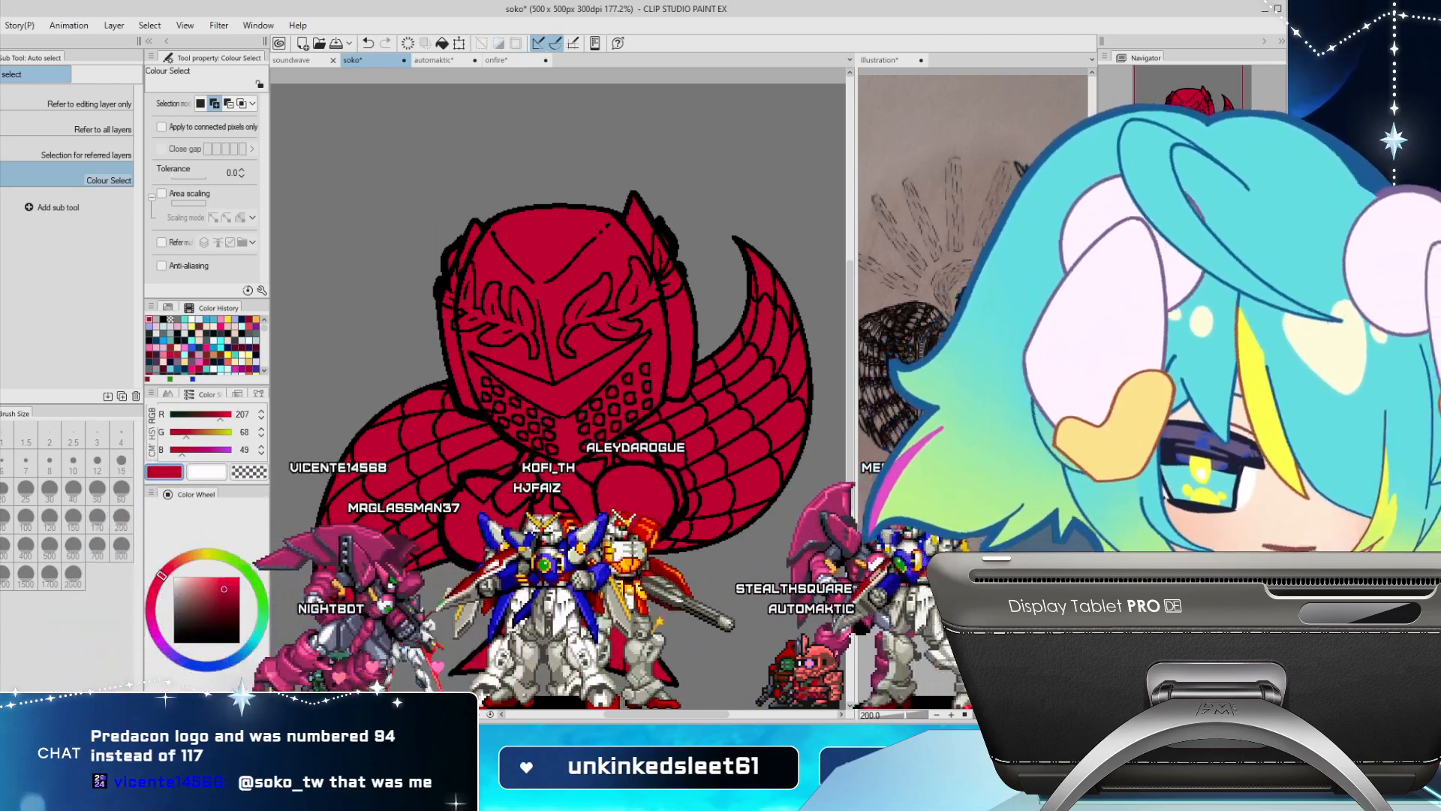
Clean up the clogged laurel leaf shapes at the helmet's edges with the PixelErase eraser at size 4
key(e)
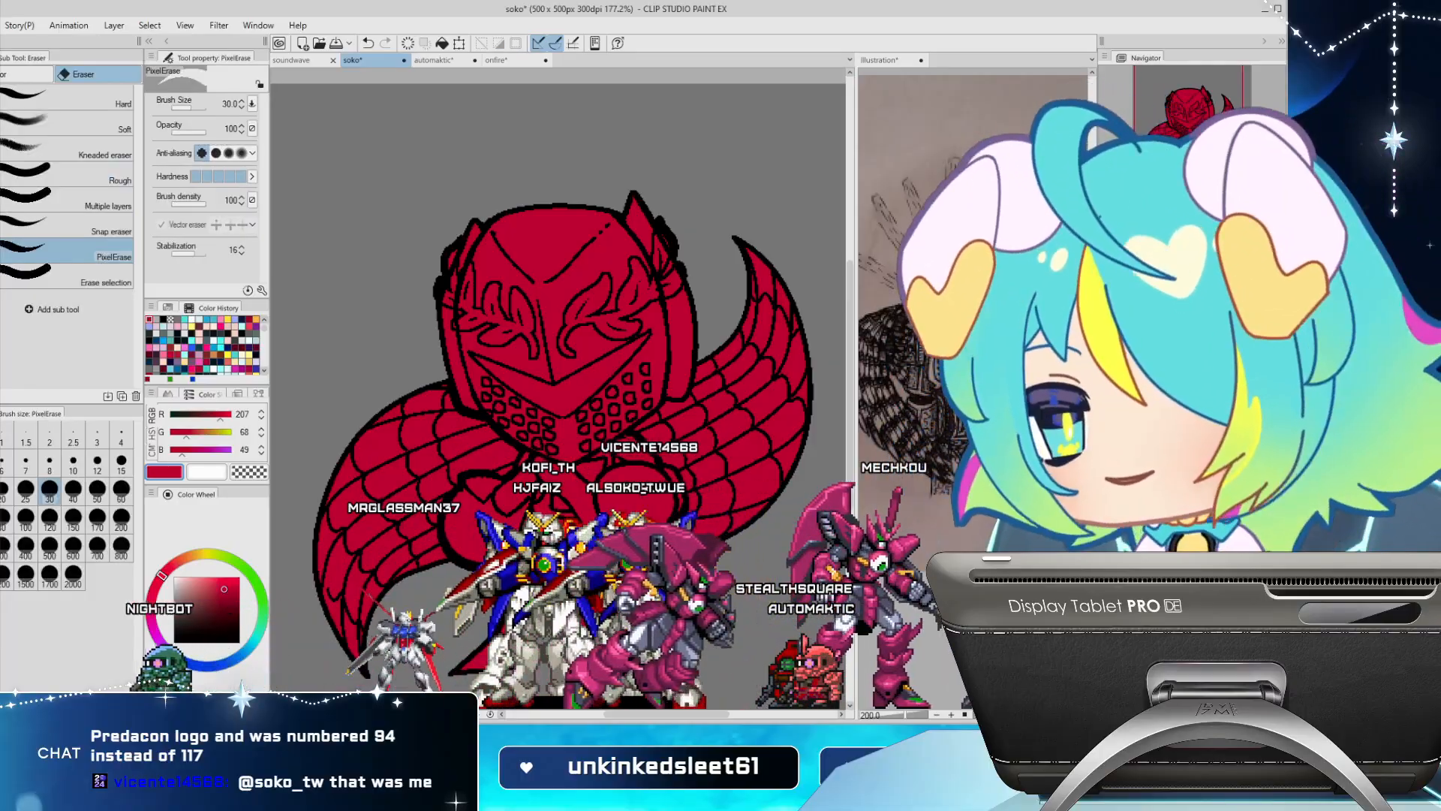
key(bracketleft)
key(bracketleft)
key(bracketleft)
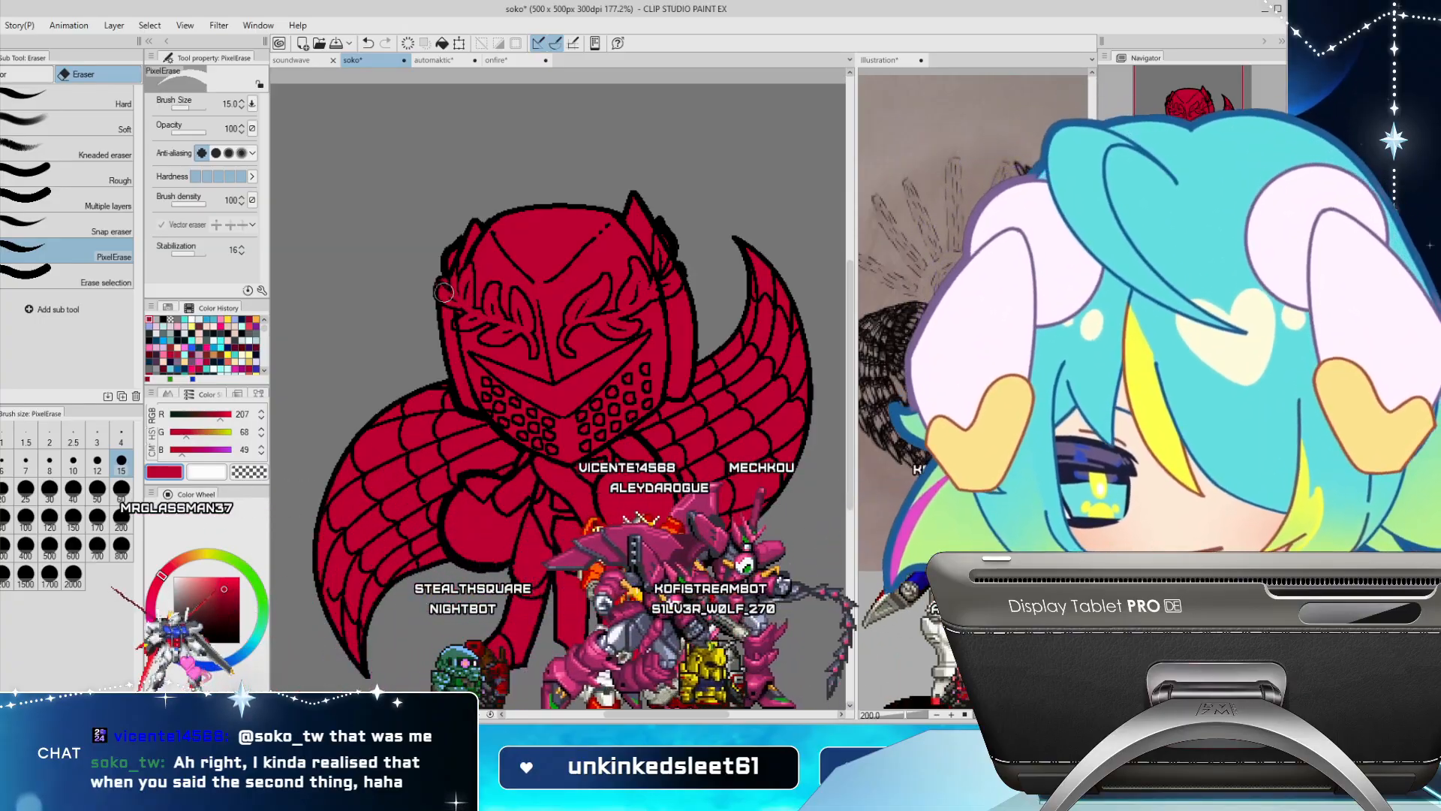
click(121, 436)
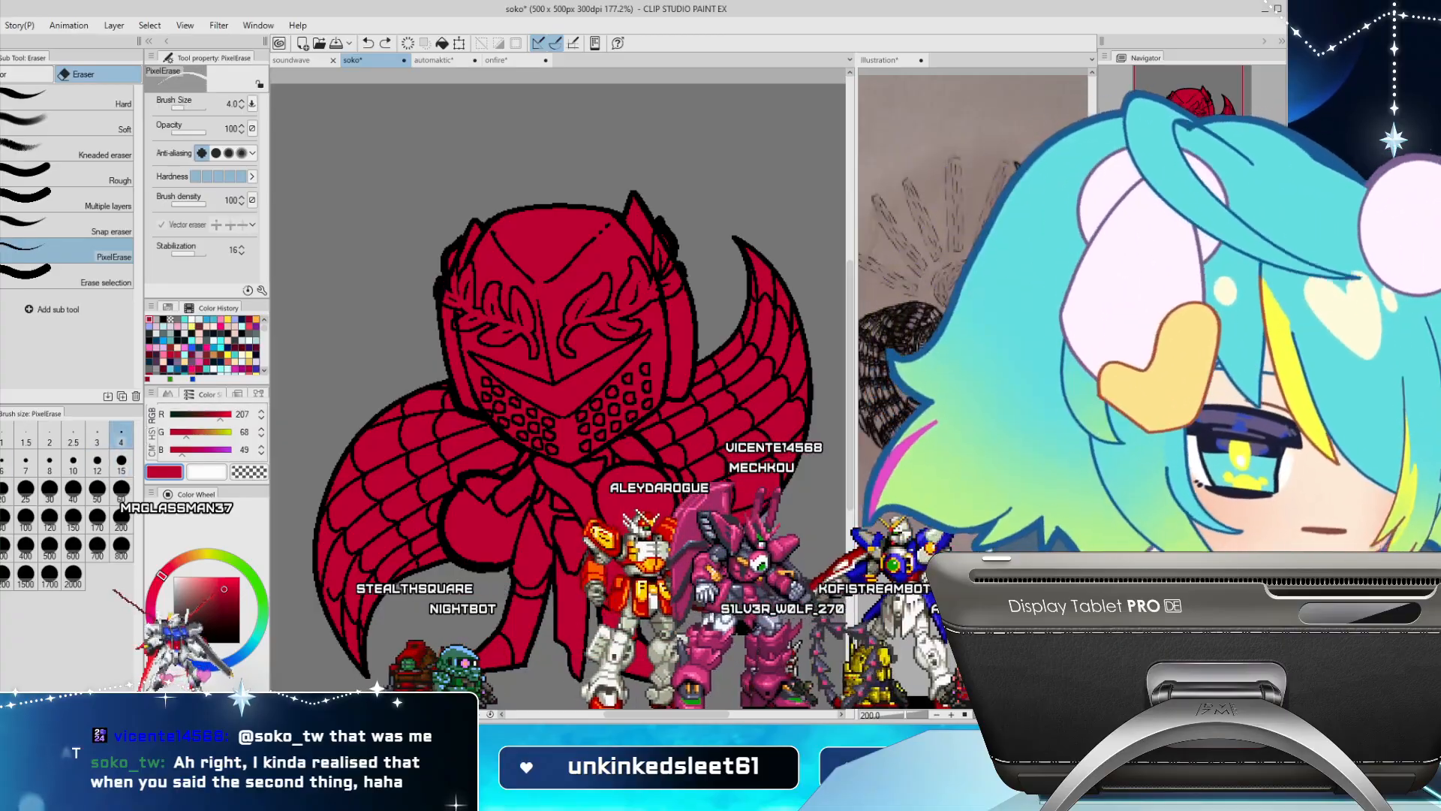
key(ctrl+y)
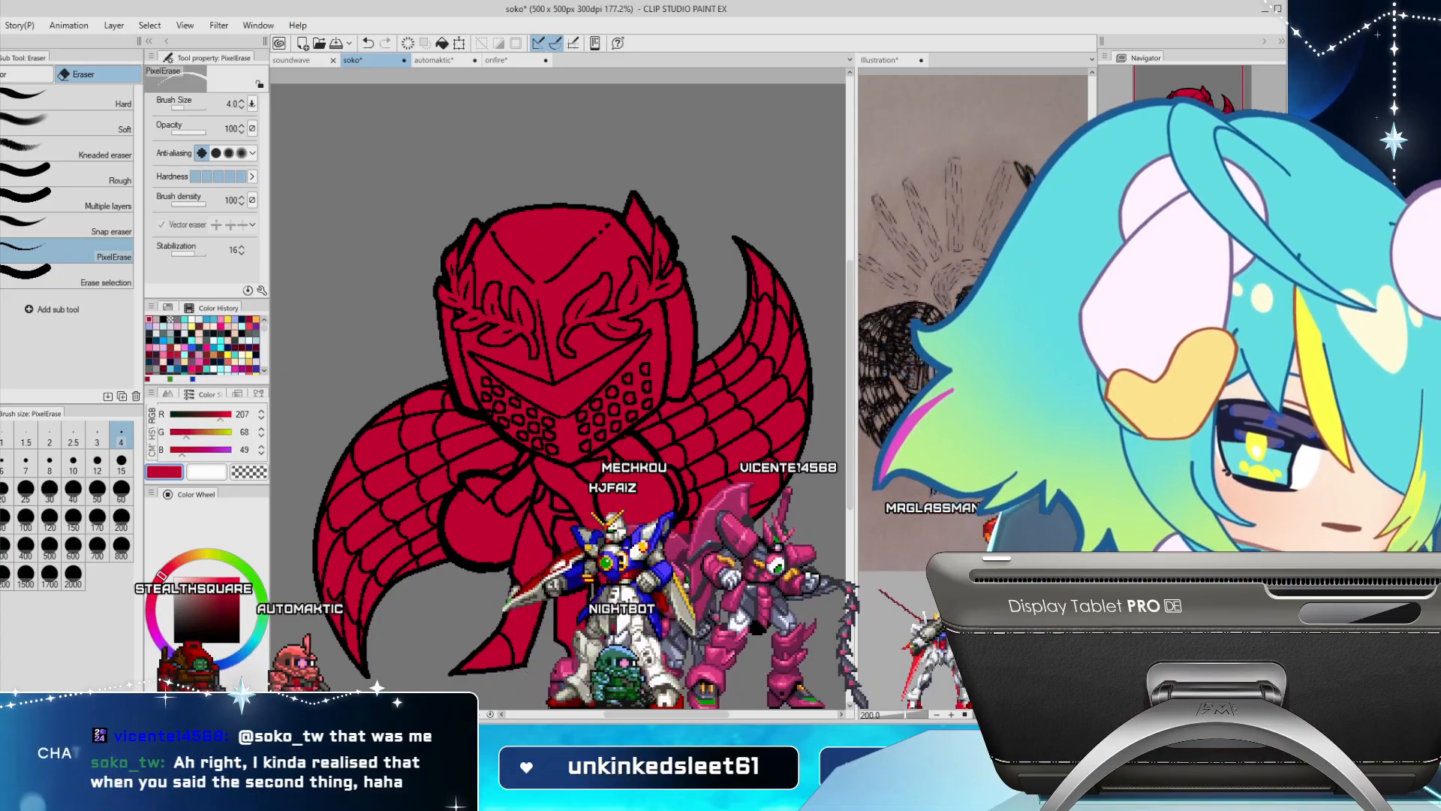
Recolour the line art with a very dark red, about RGB 34, 3, 12
click(230, 627)
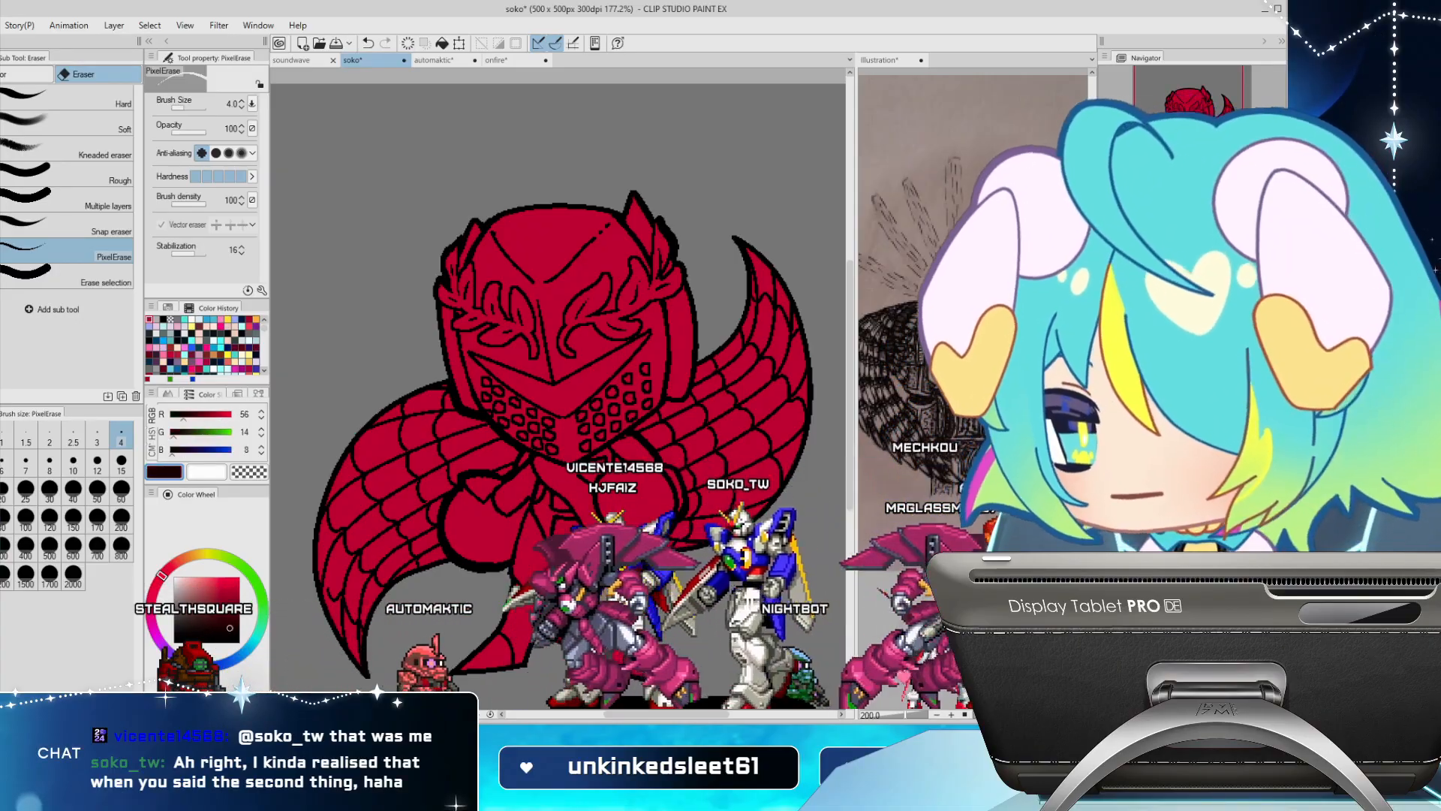
click(152, 596)
key(alt+Delete)
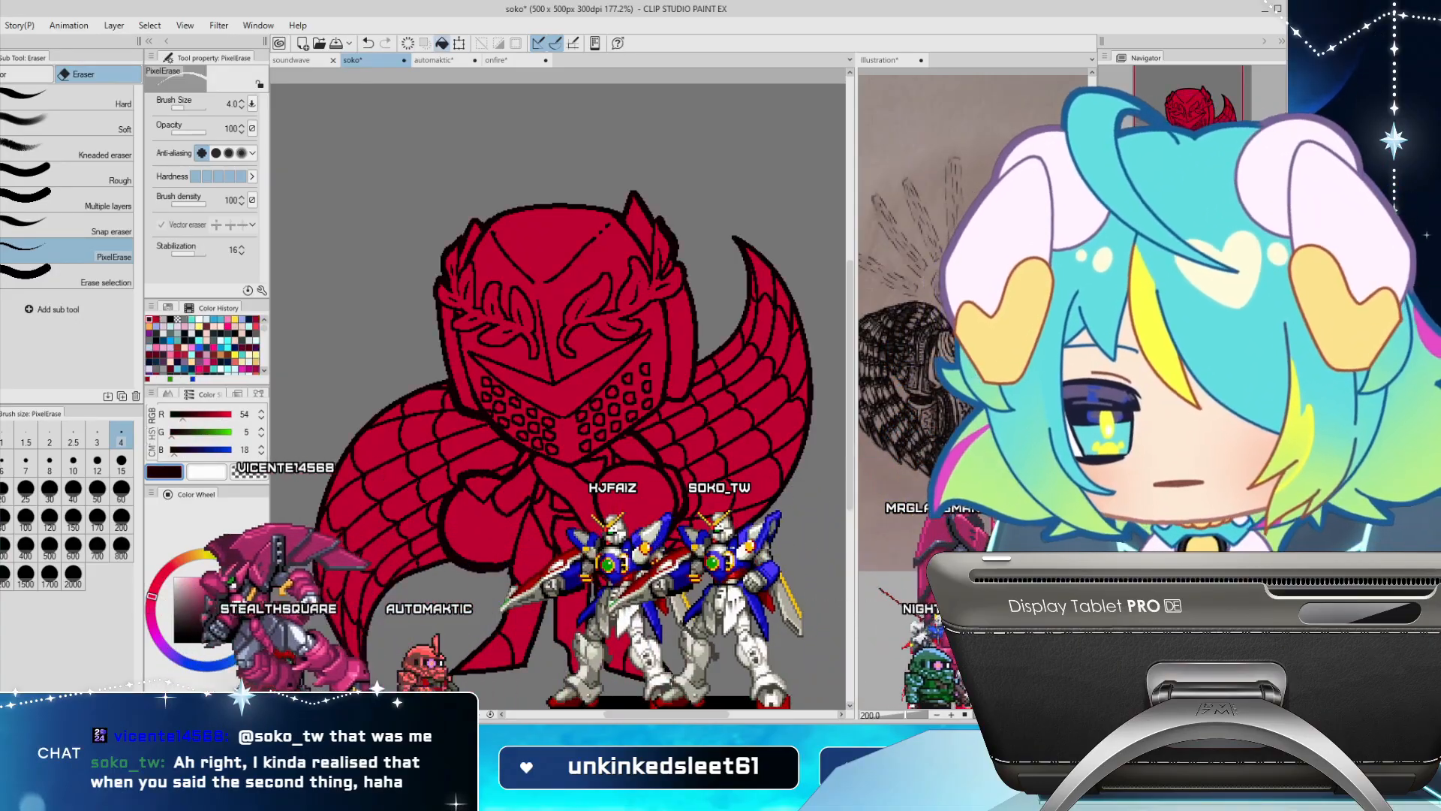
click(234, 634)
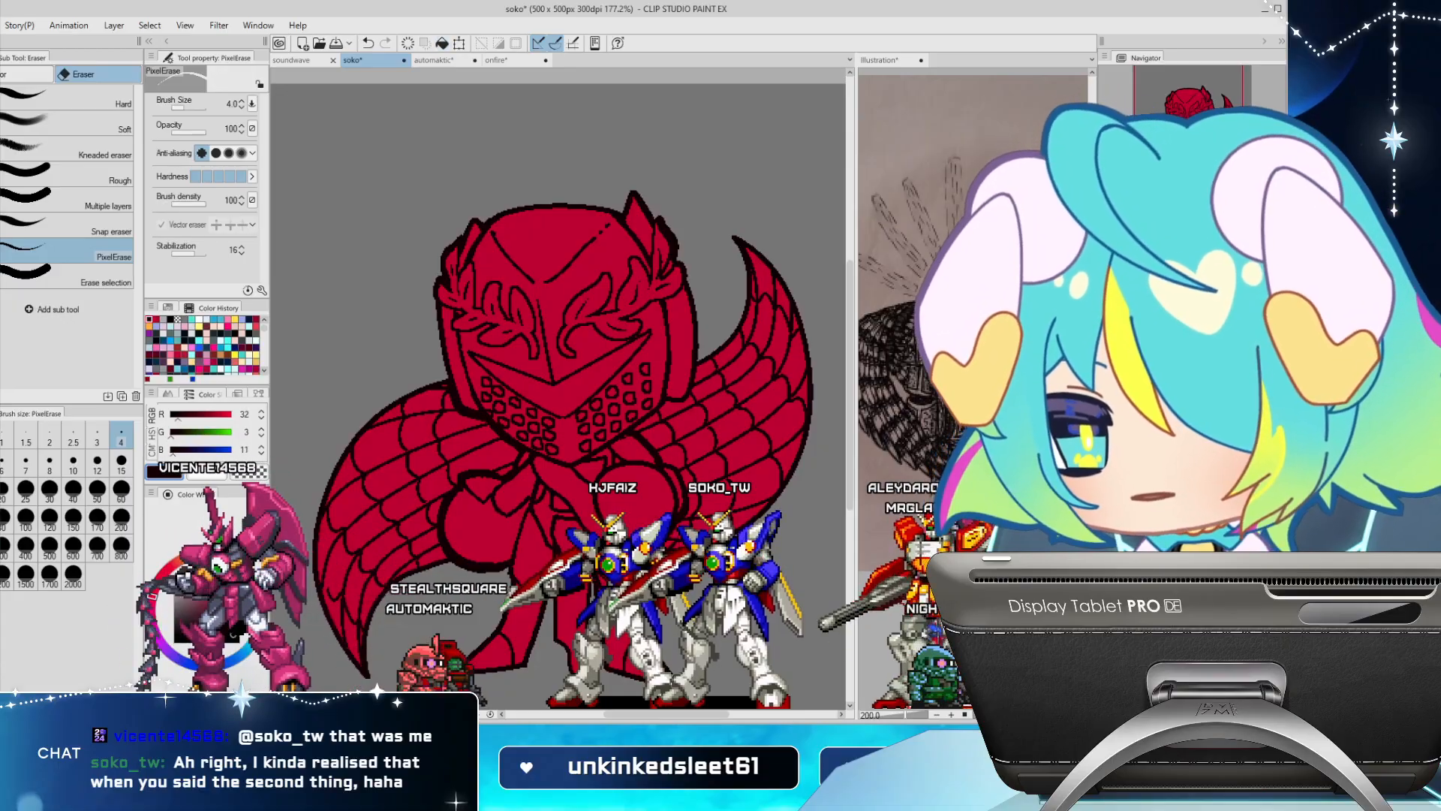
click(442, 44)
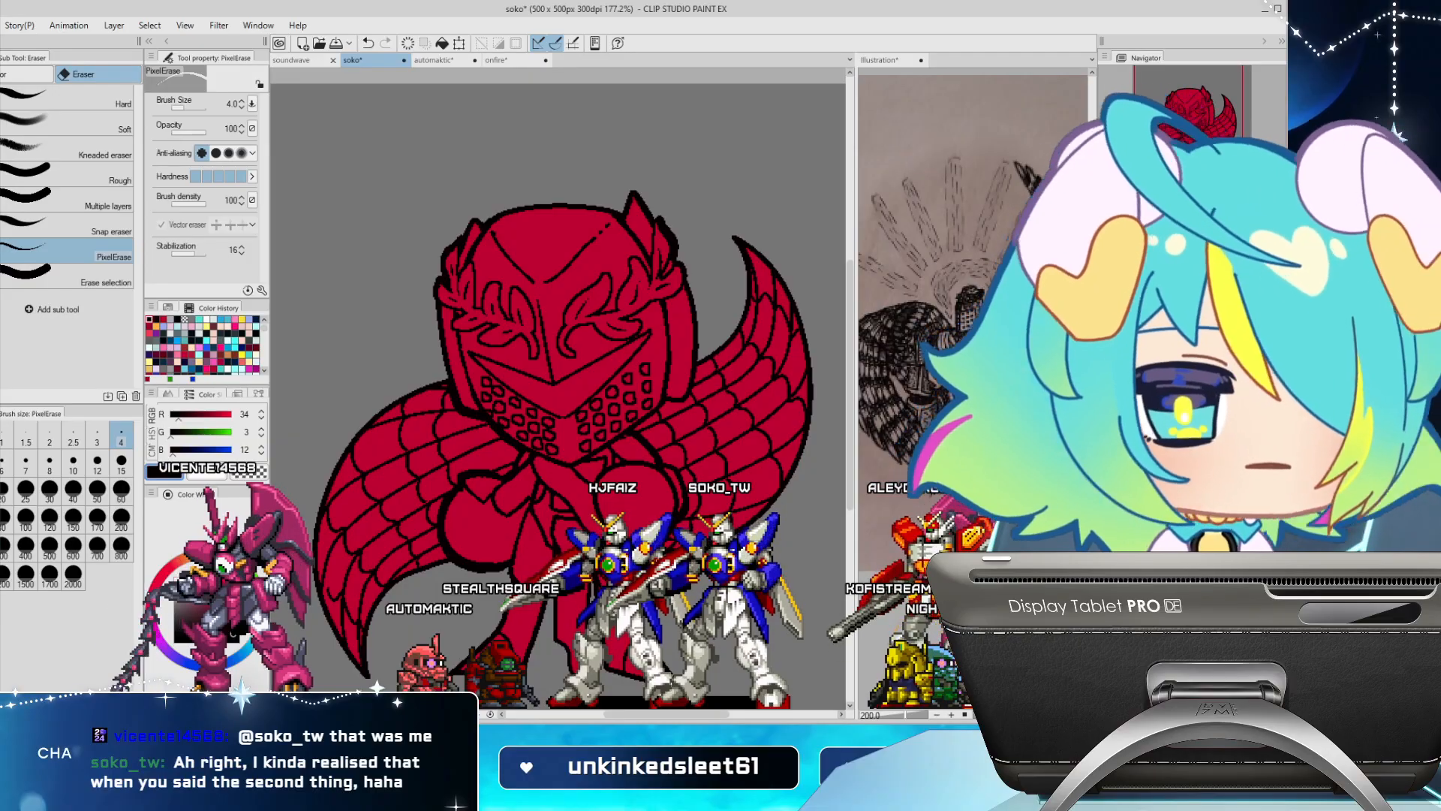
Fill the laurel leaves on both sides of the helmet with golden orange, about RGB 232, 181, 75, referring to other layers
click(186, 565)
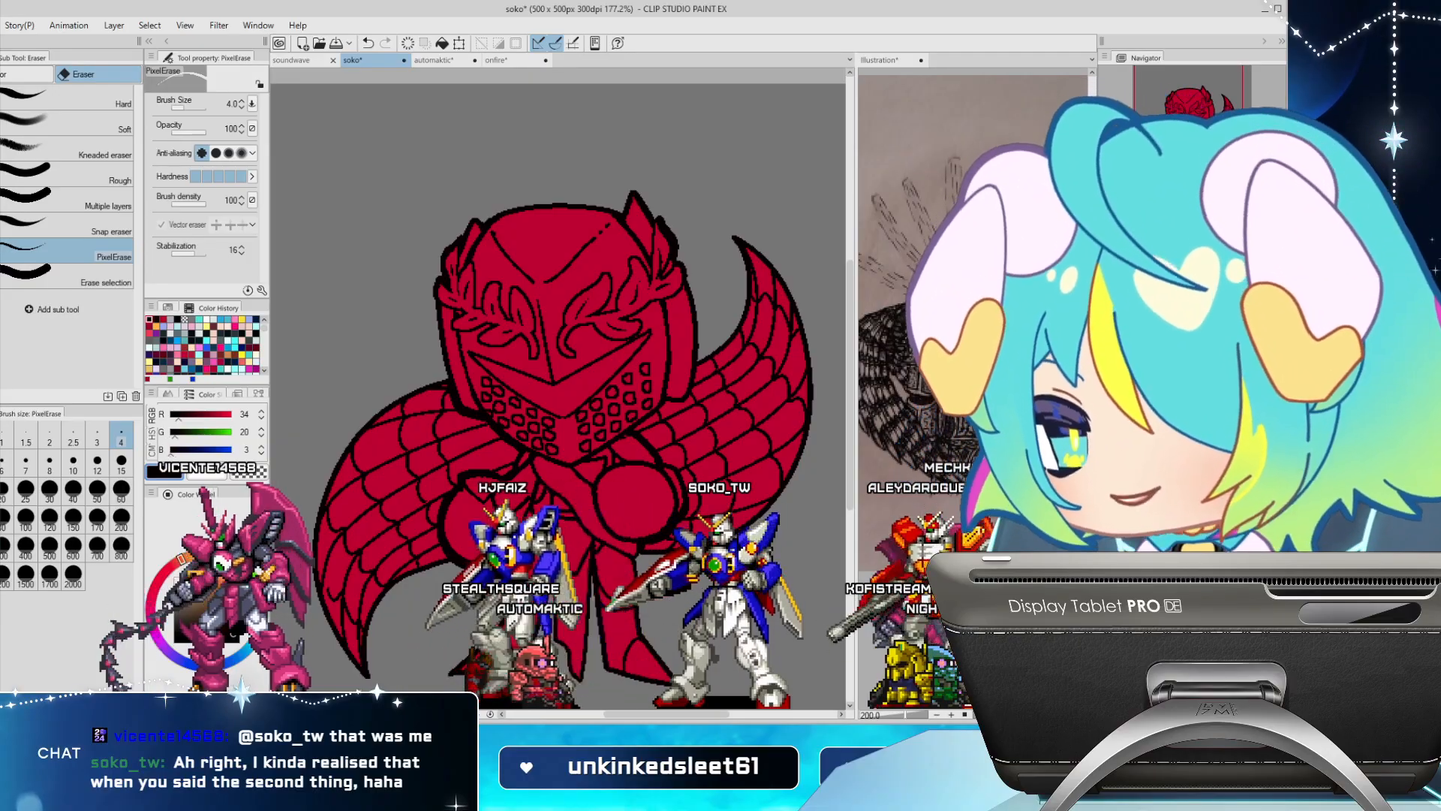
click(224, 589)
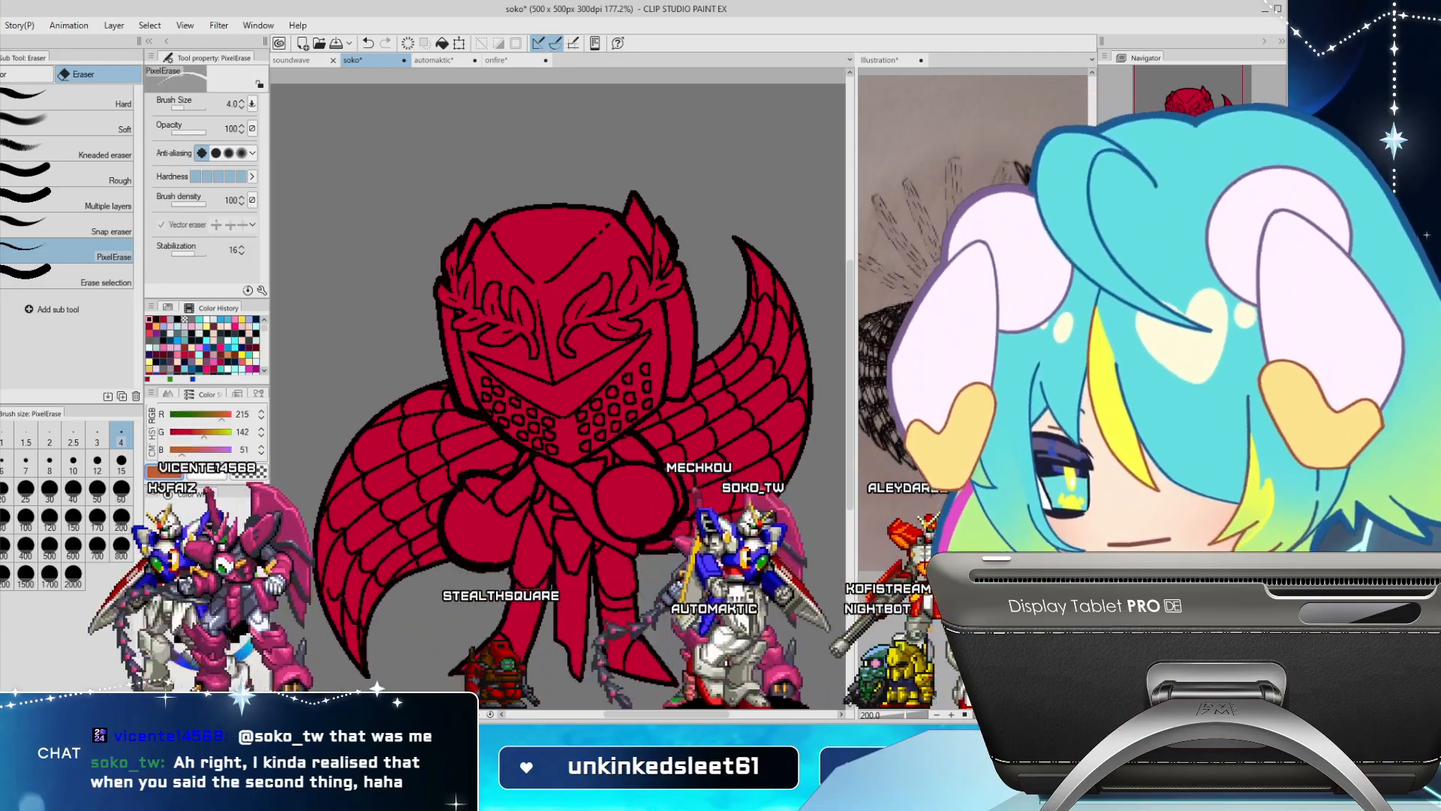
key(space)
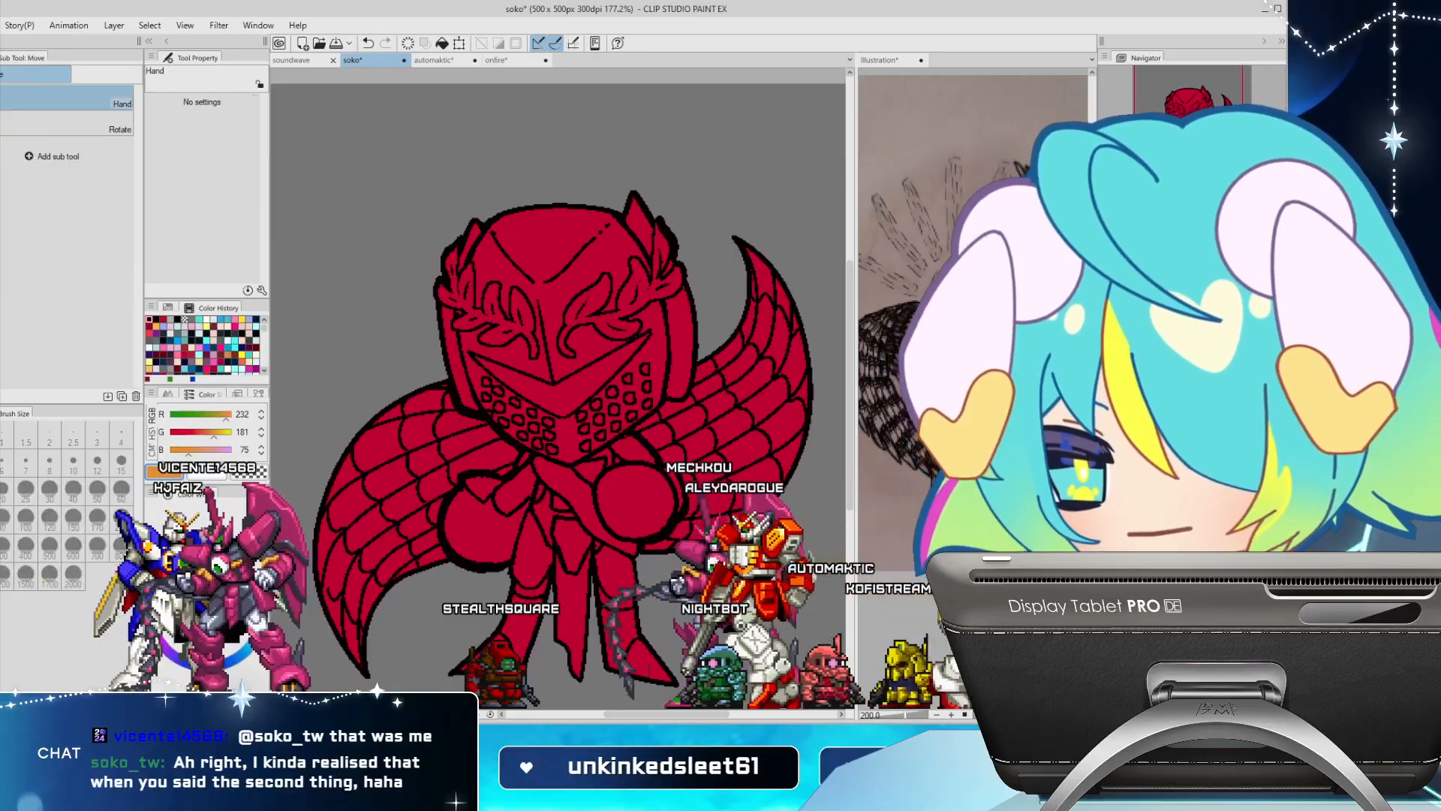
key(g)
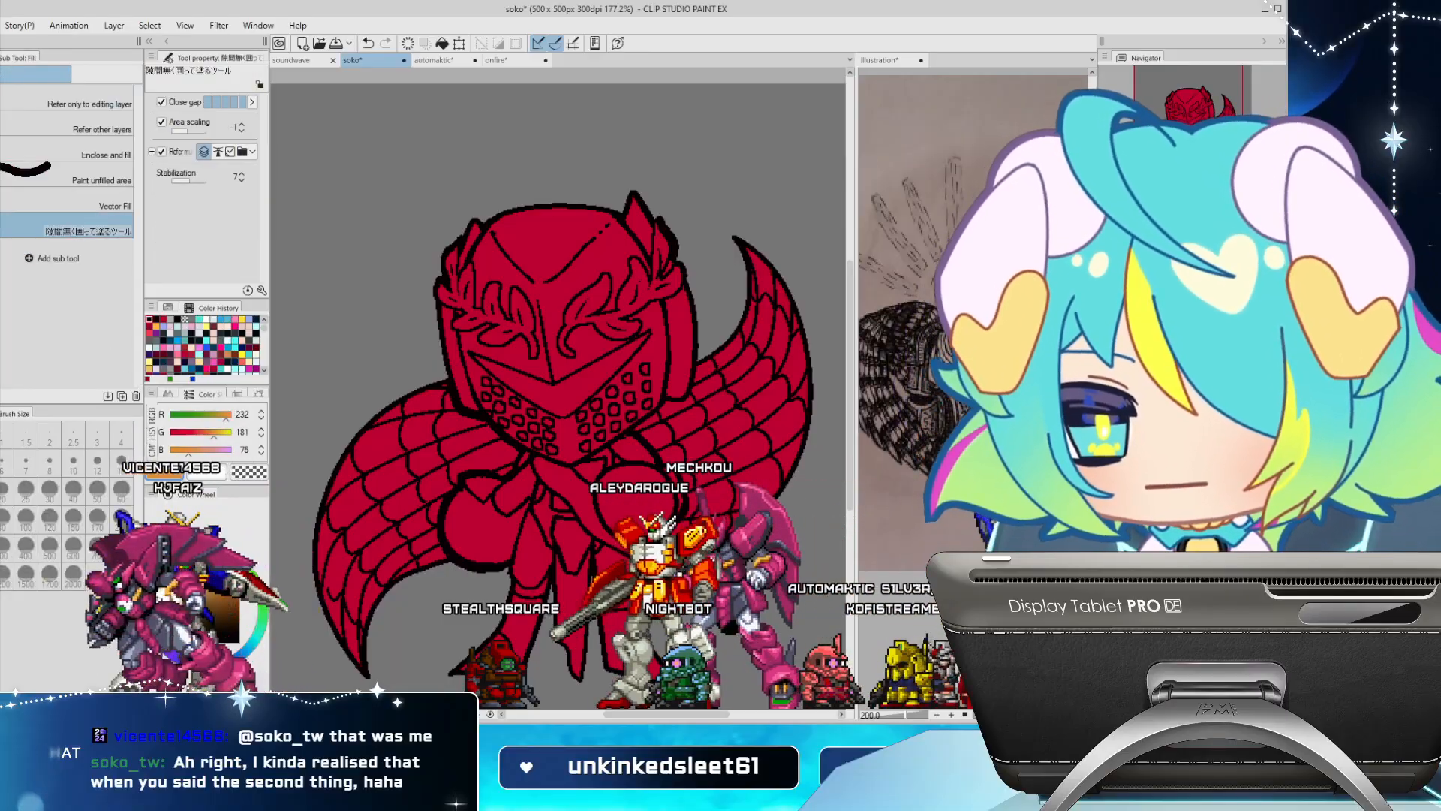
click(90, 154)
click(90, 129)
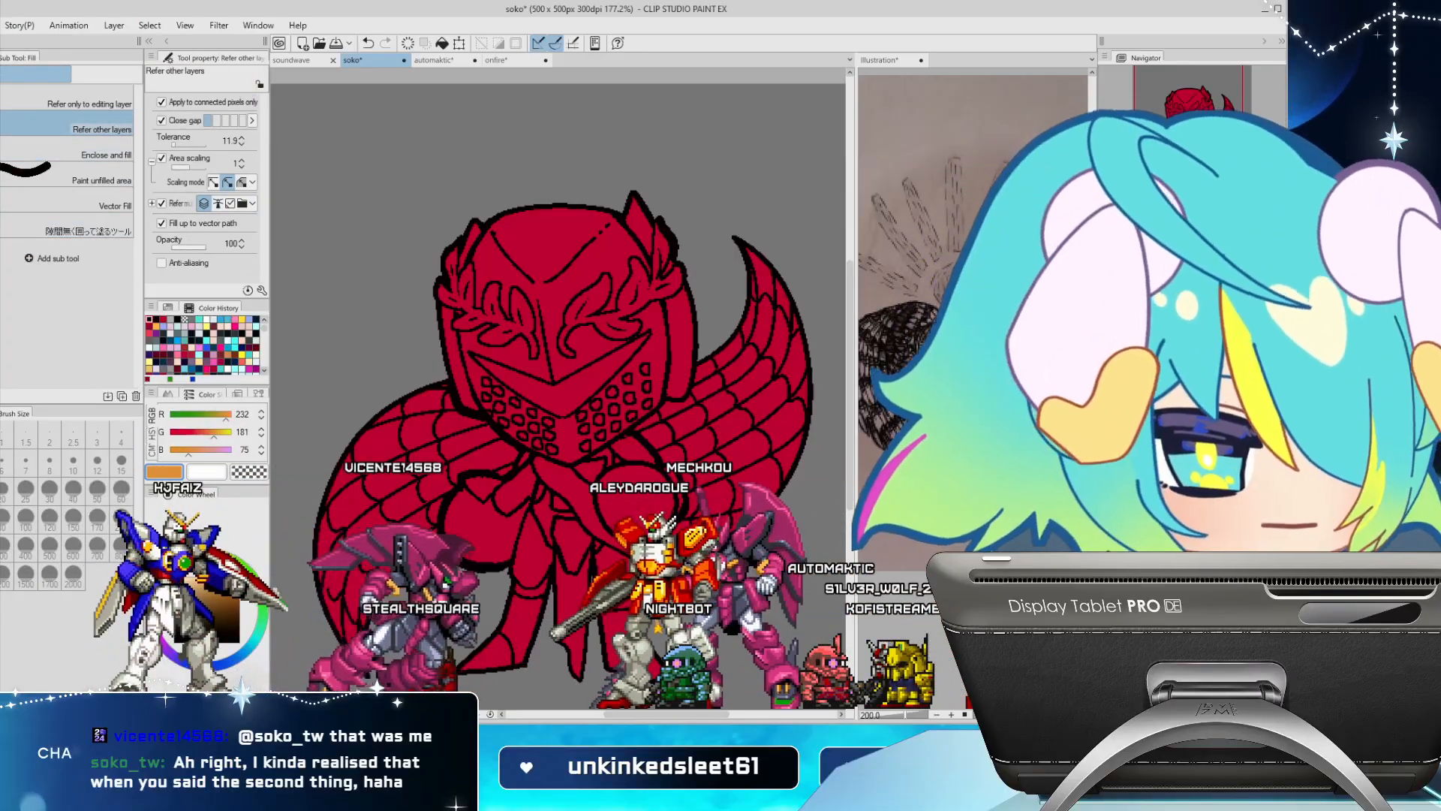
click(492, 307)
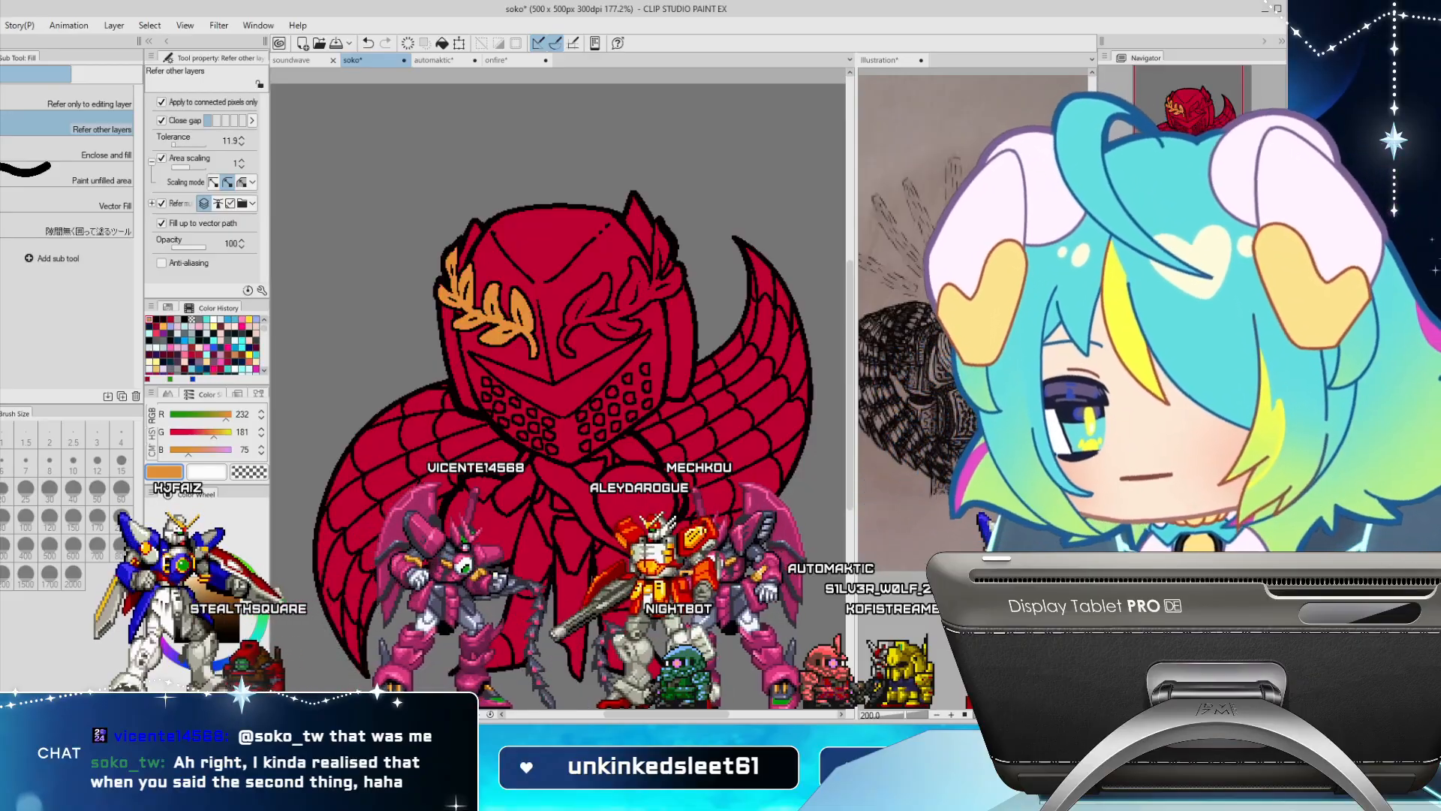
click(601, 297)
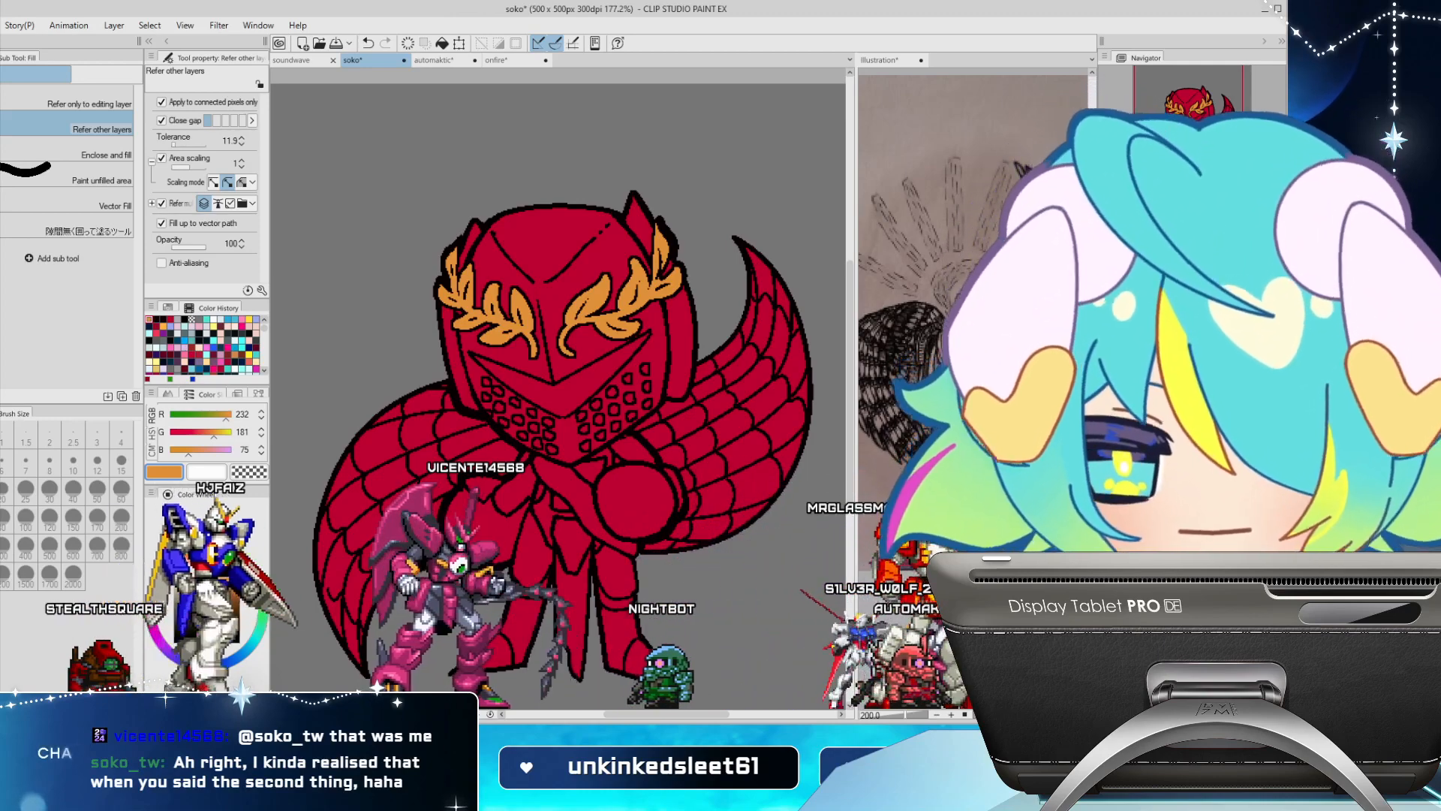
Fill the torso gap beside the arm and the helmet's face guard openings with blackish brown, about RGB 56, 37, 34
key(i)
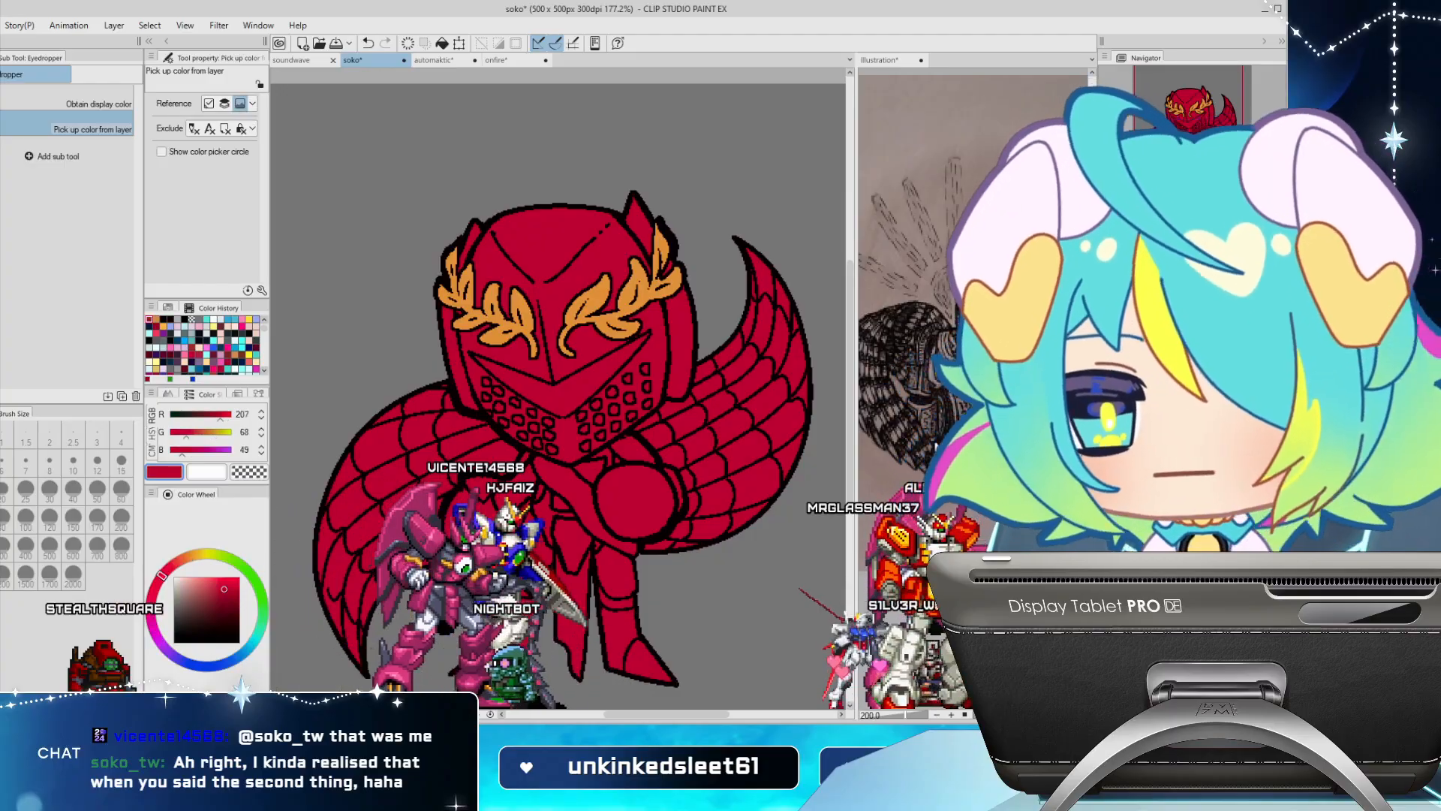
key(space)
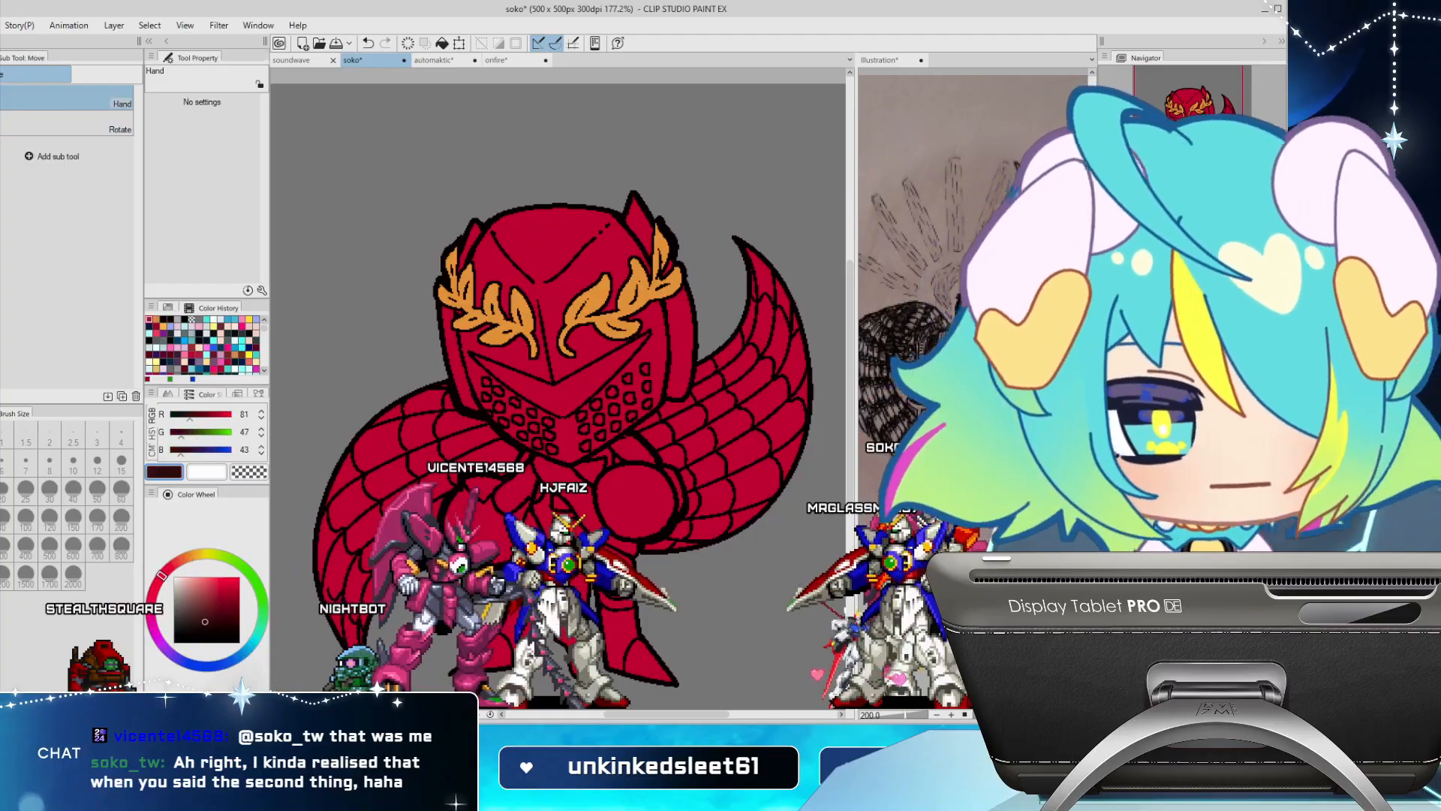
key(g)
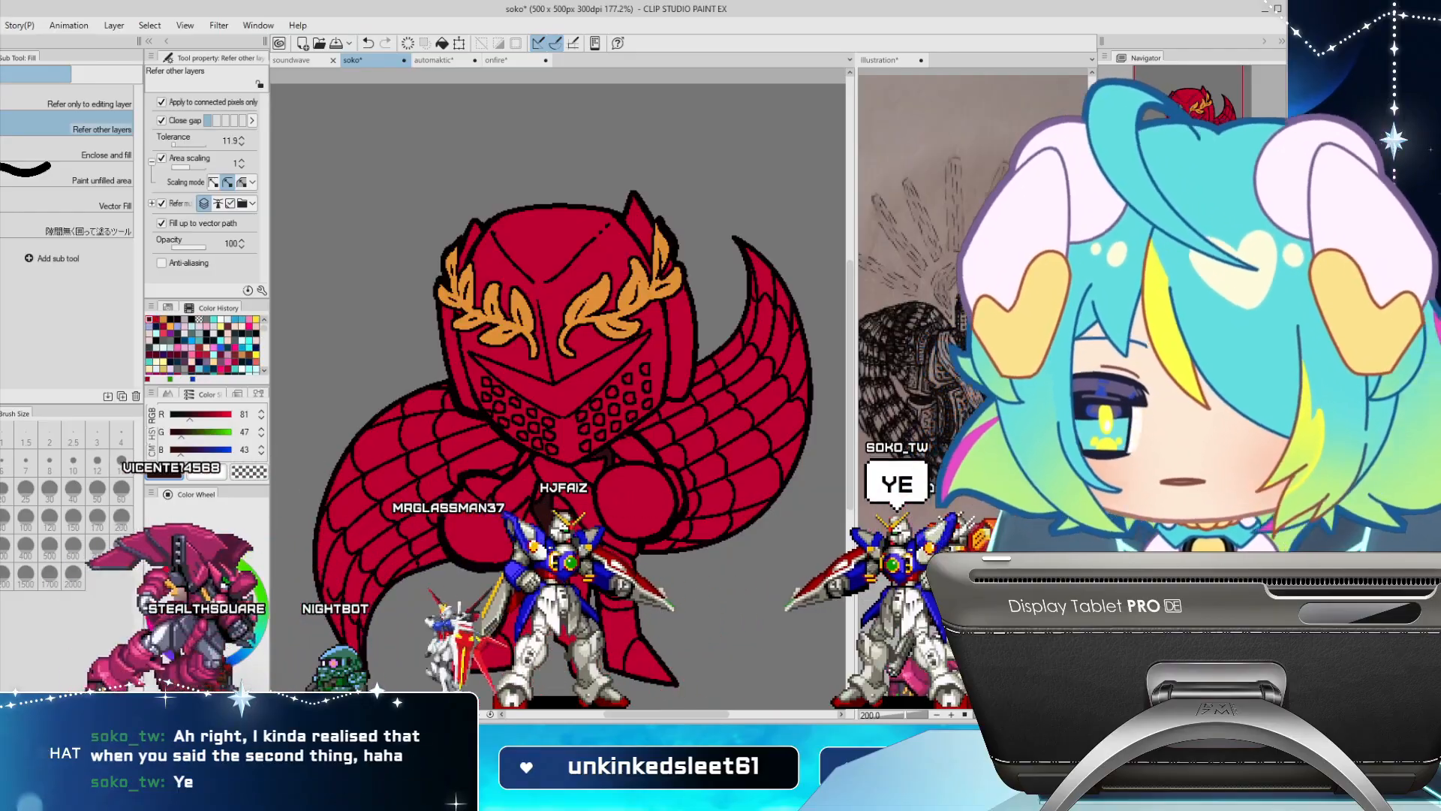
click(200, 627)
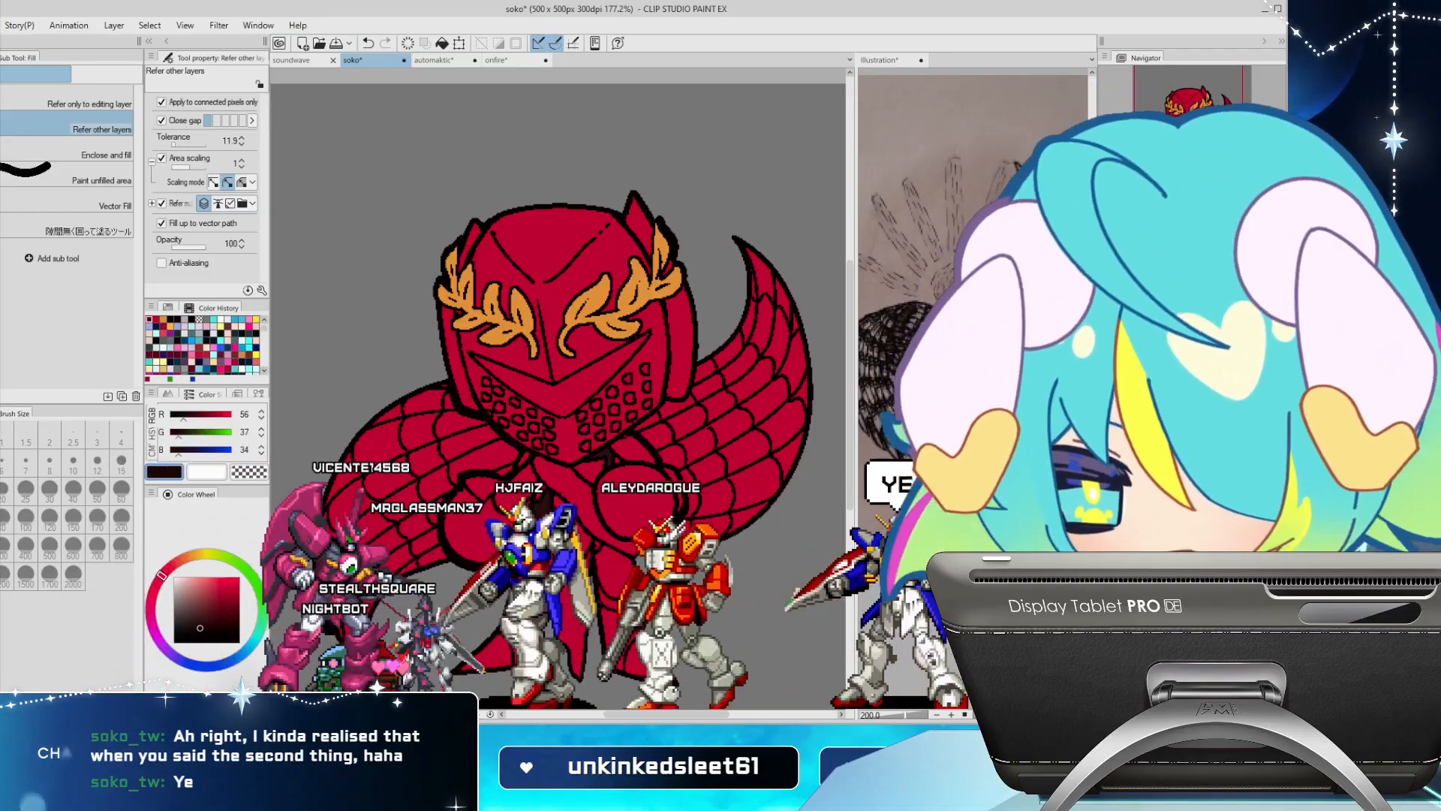
click(545, 510)
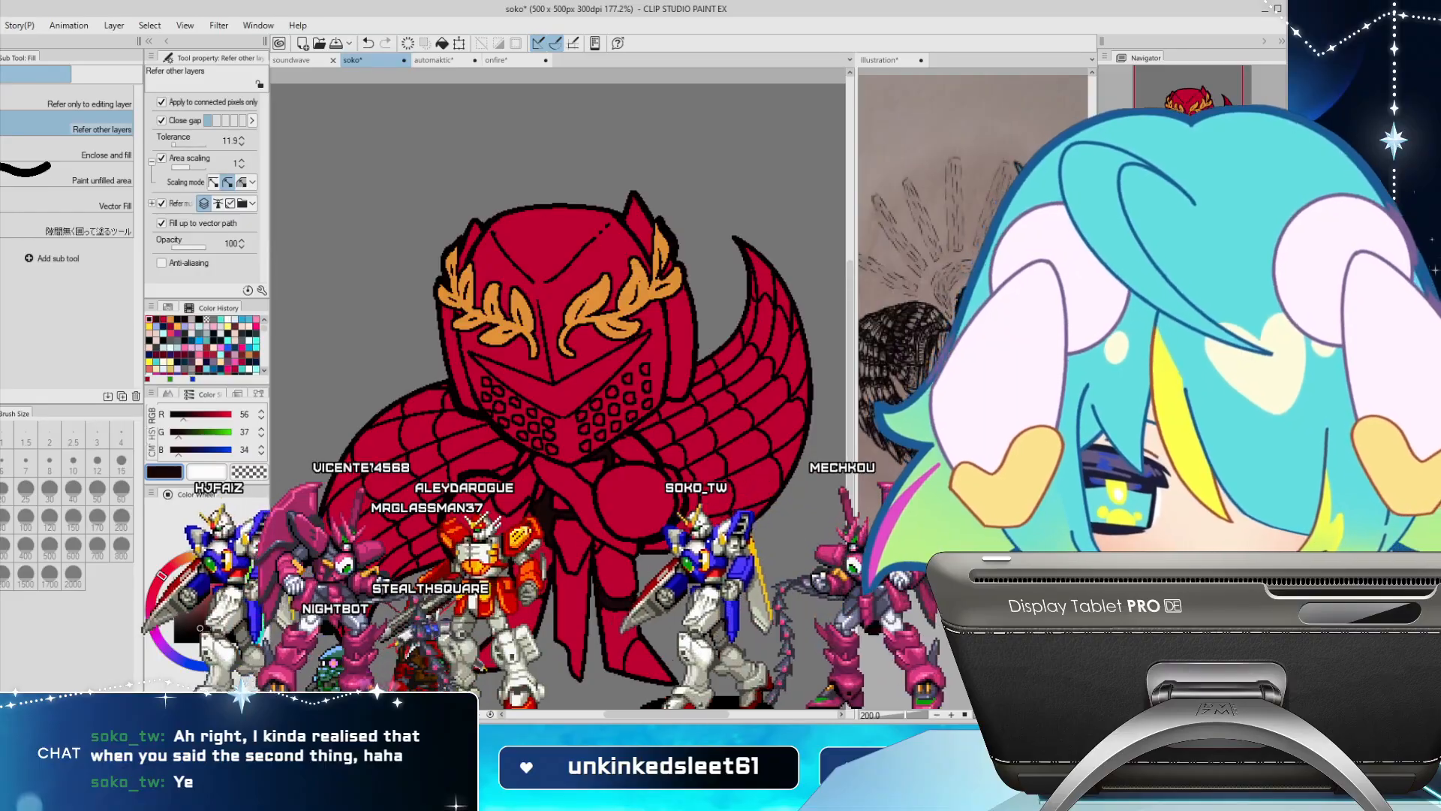
key(p)
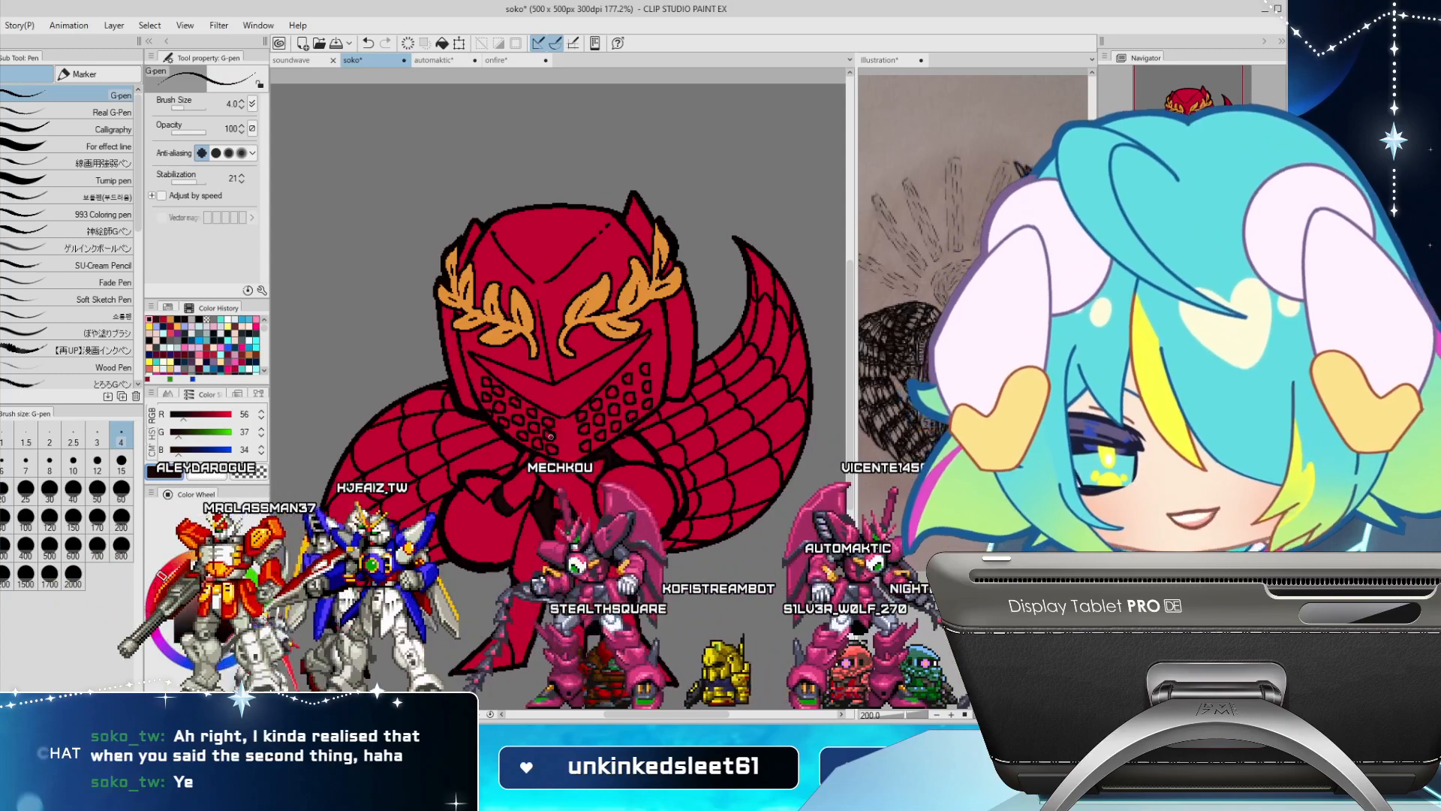
key(g)
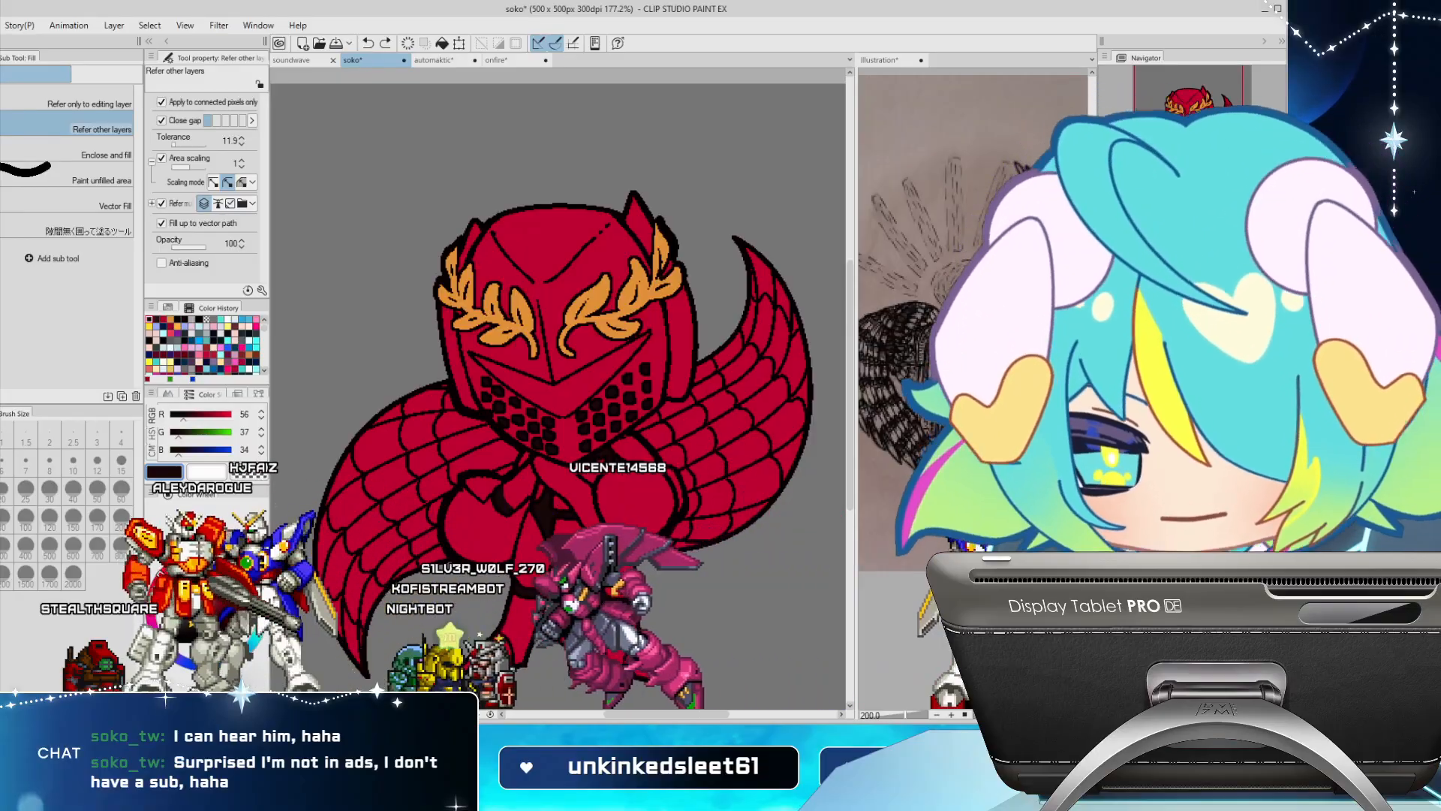
key(p)
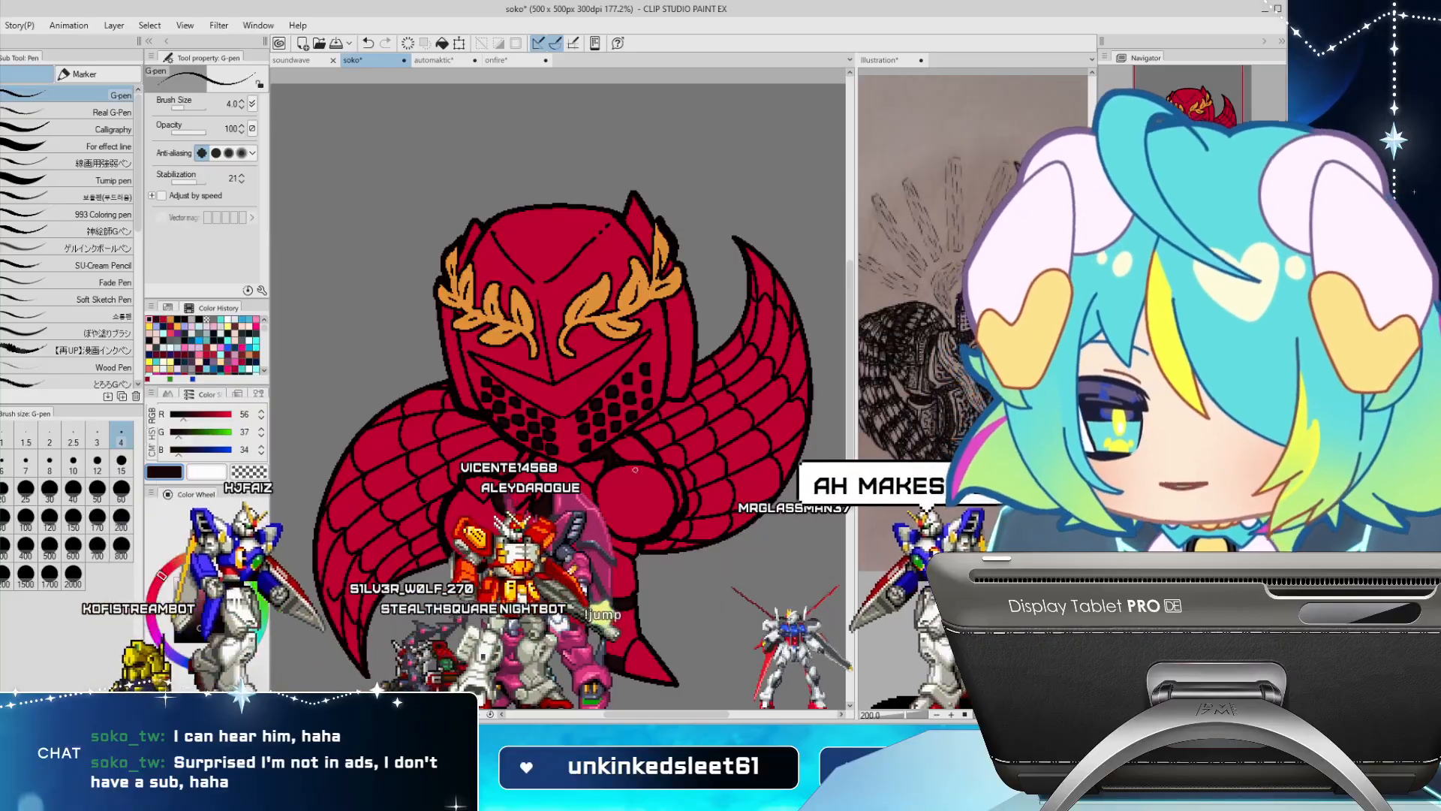
Fill the recessed armour parts at the shoulders and lower legs with a darker red, about RGB 133, 29, 23
key(i)
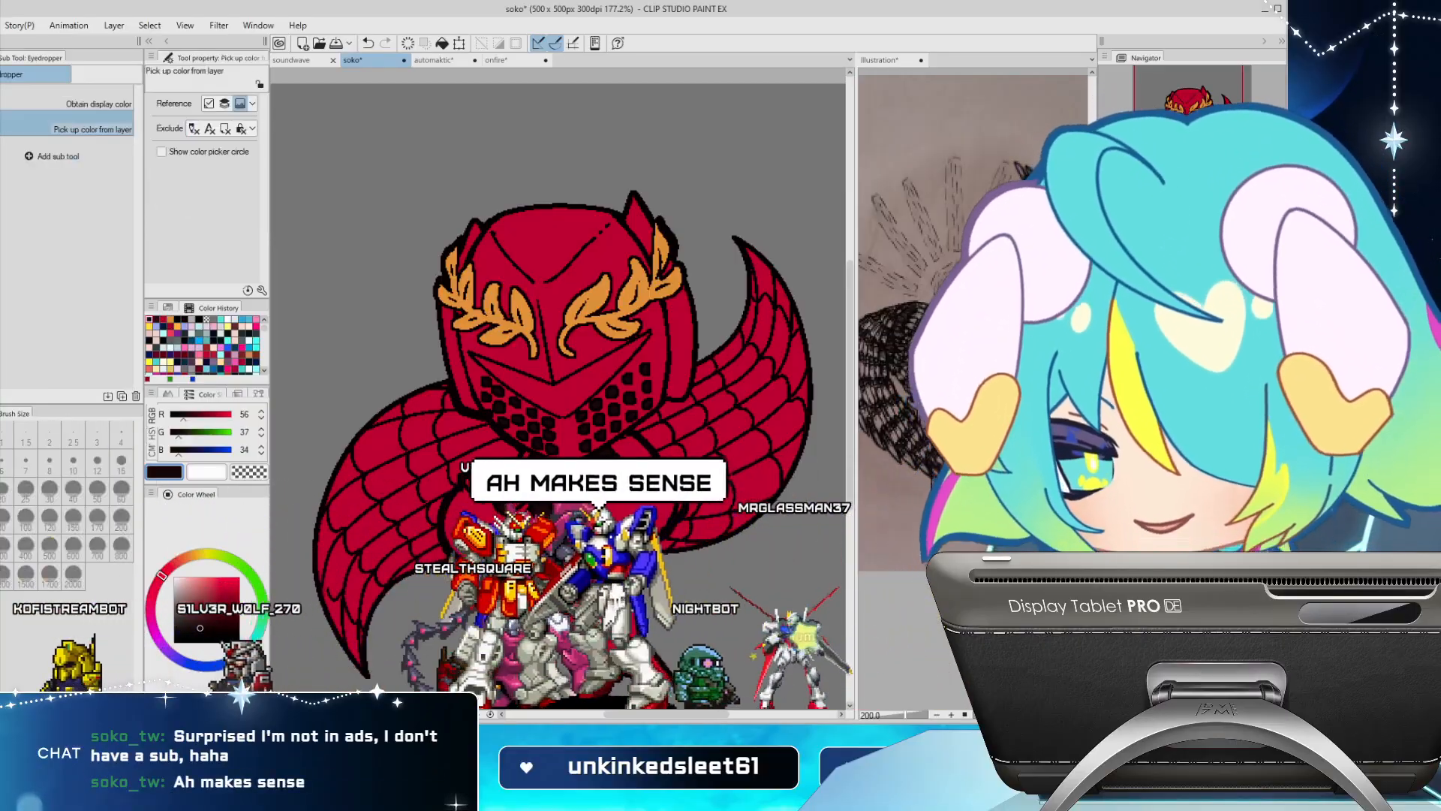
click(560, 240)
click(228, 609)
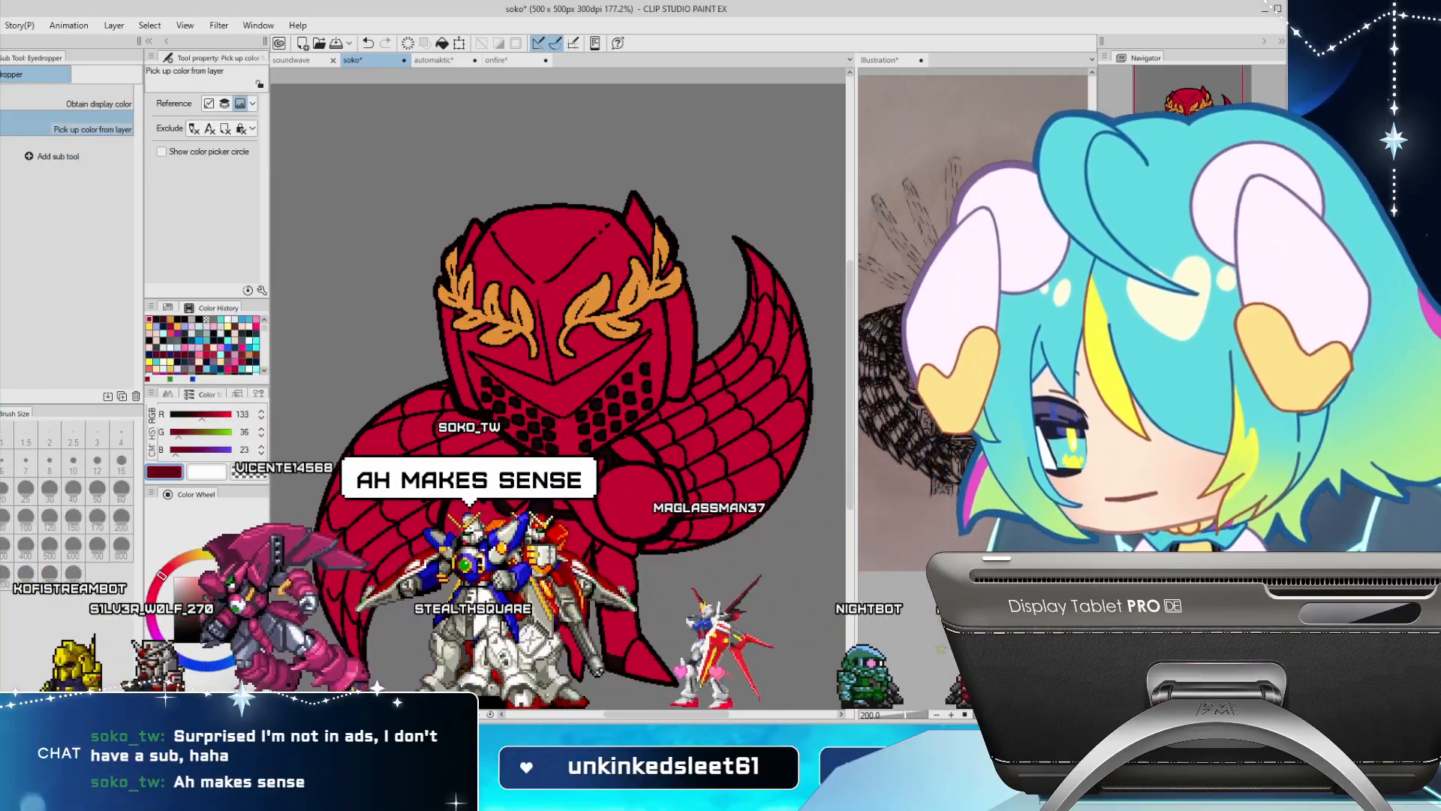
key(g)
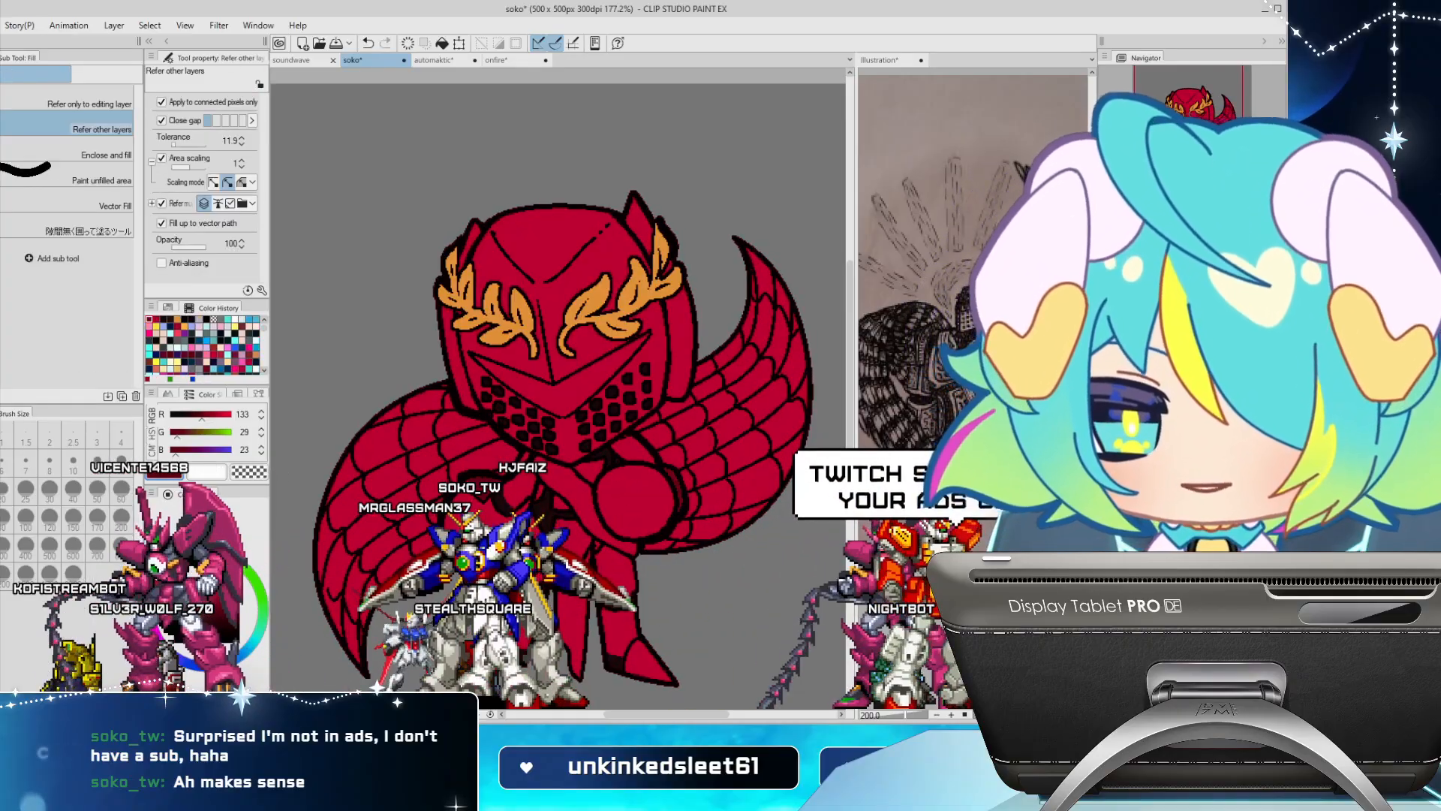
click(634, 451)
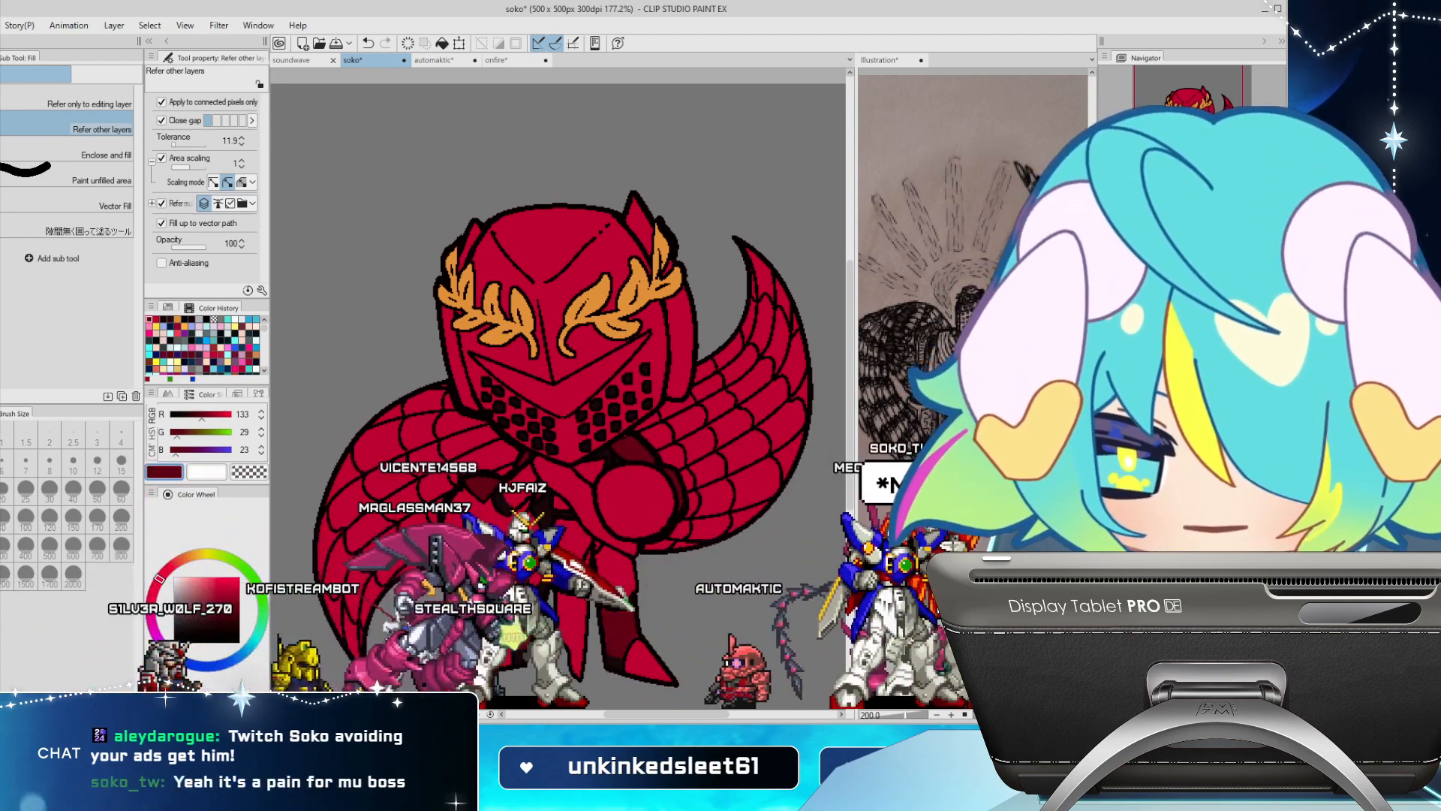
Fill the hanging waist cloth and the diagonal chest sash with light grey, RGB 229, 229, 229
key(i)
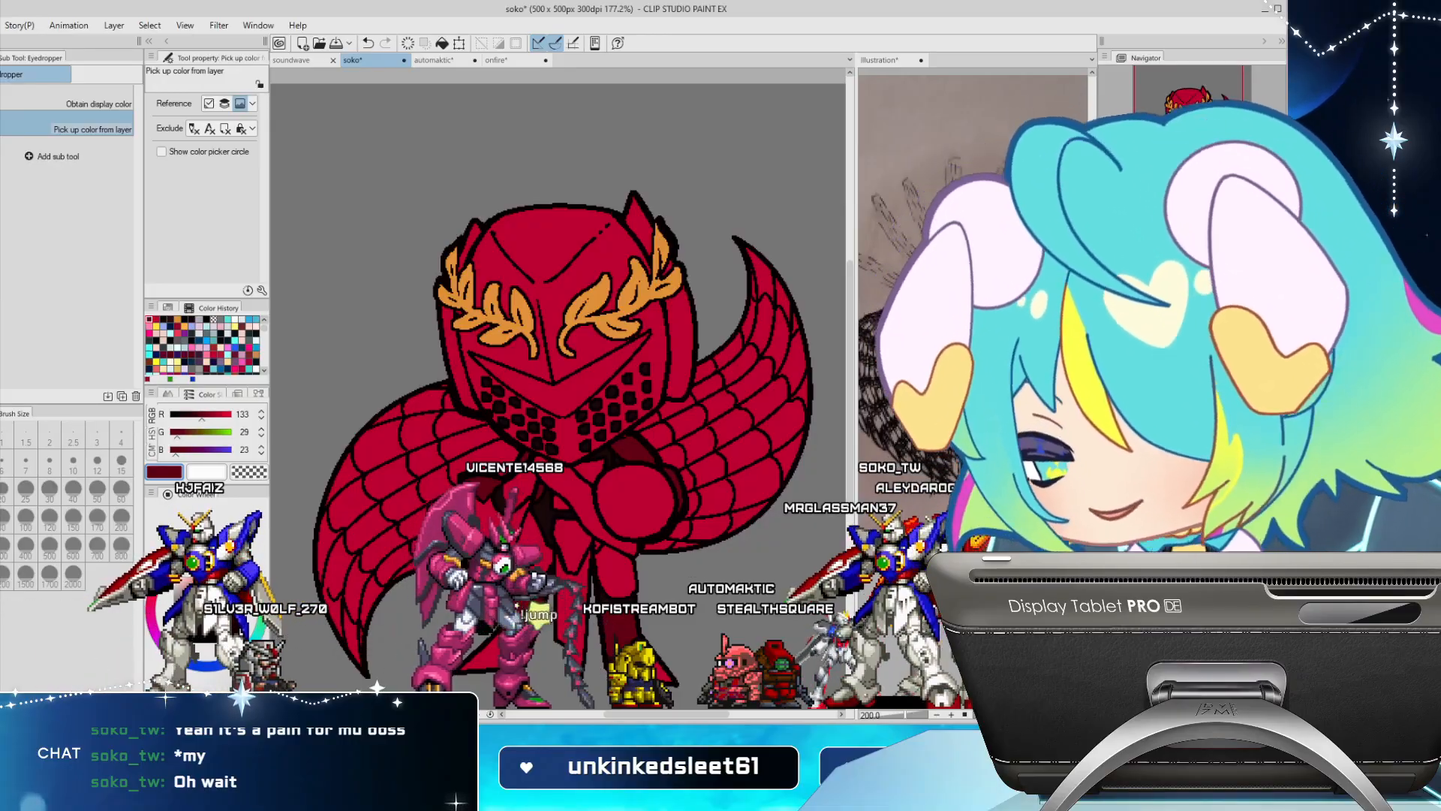
key(space)
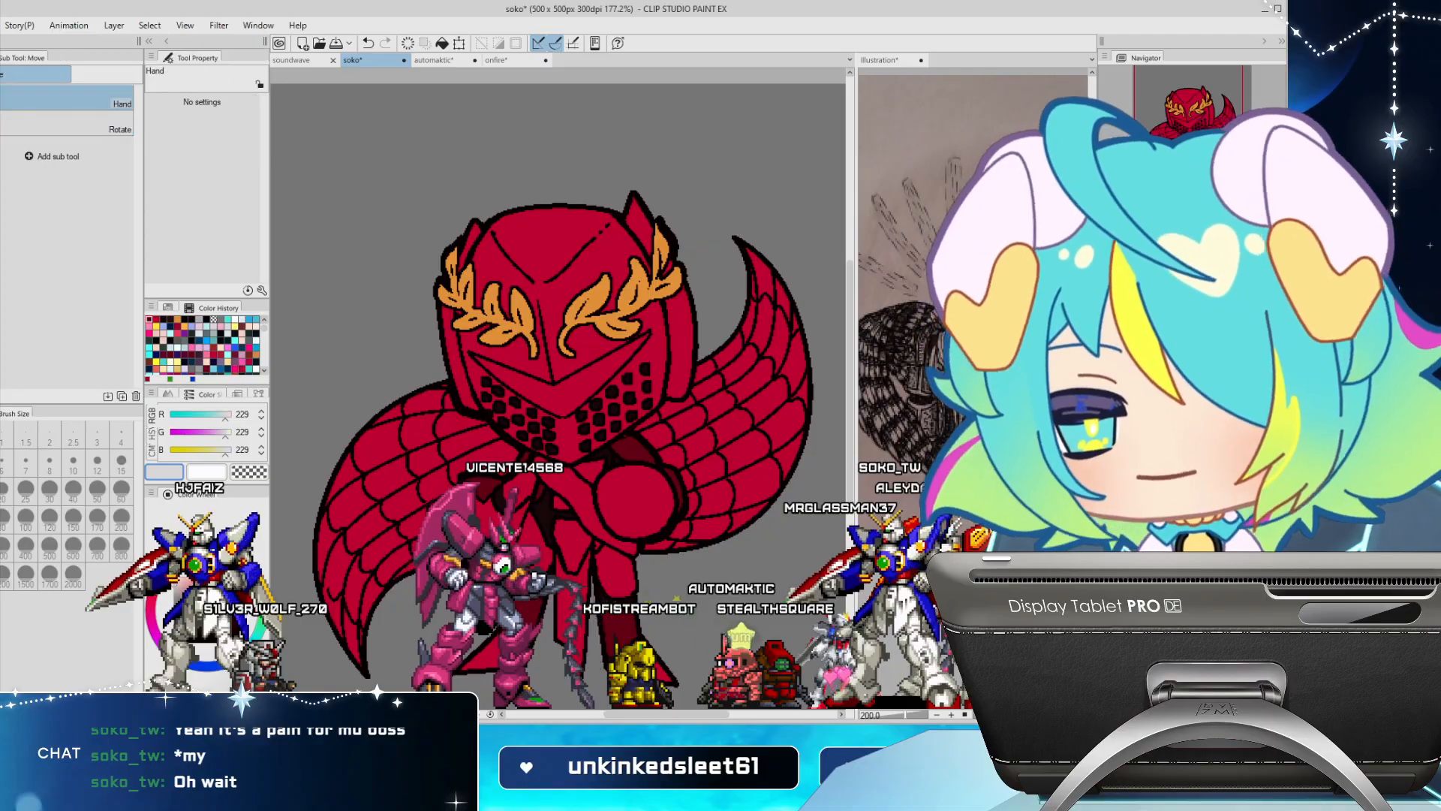
key(g)
click(570, 599)
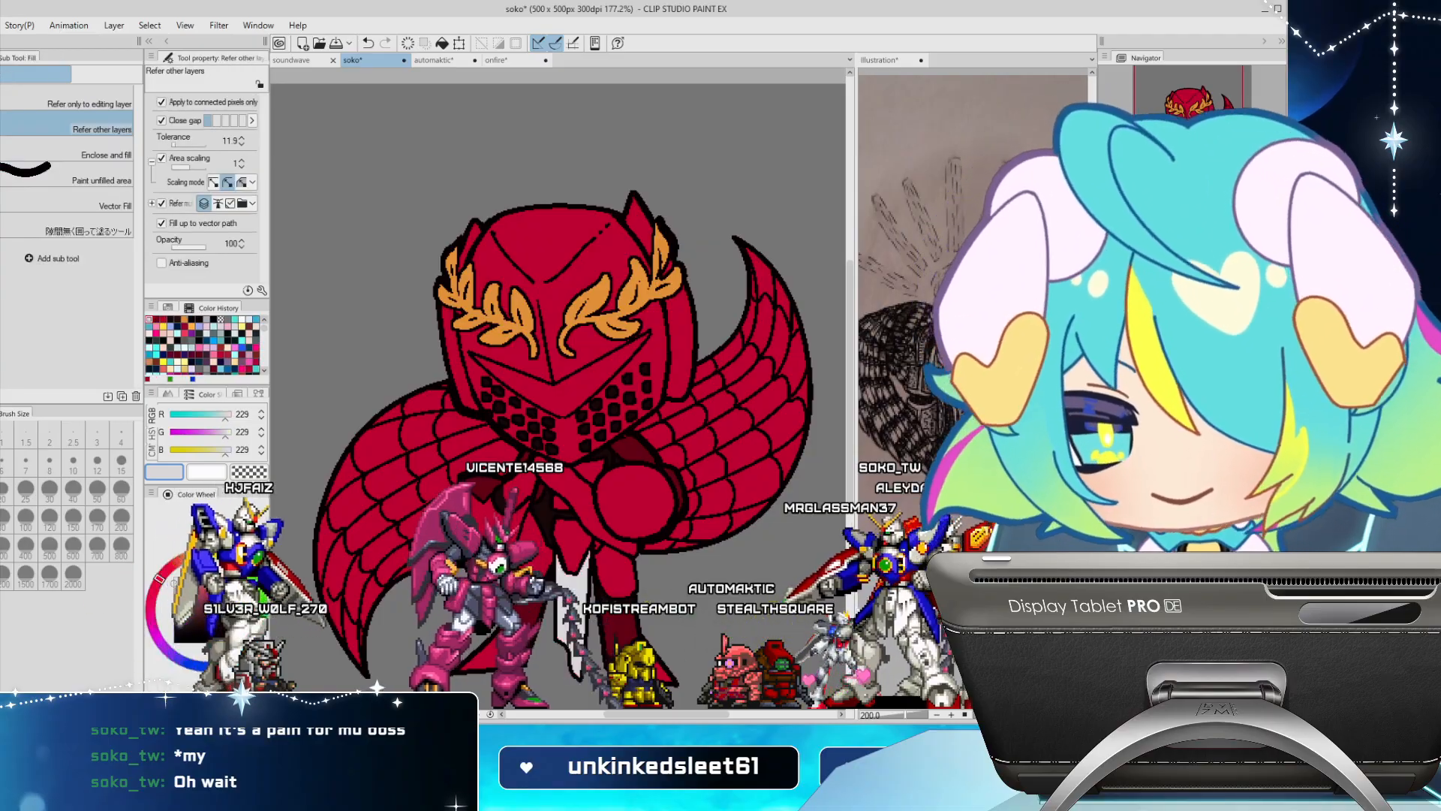
click(581, 500)
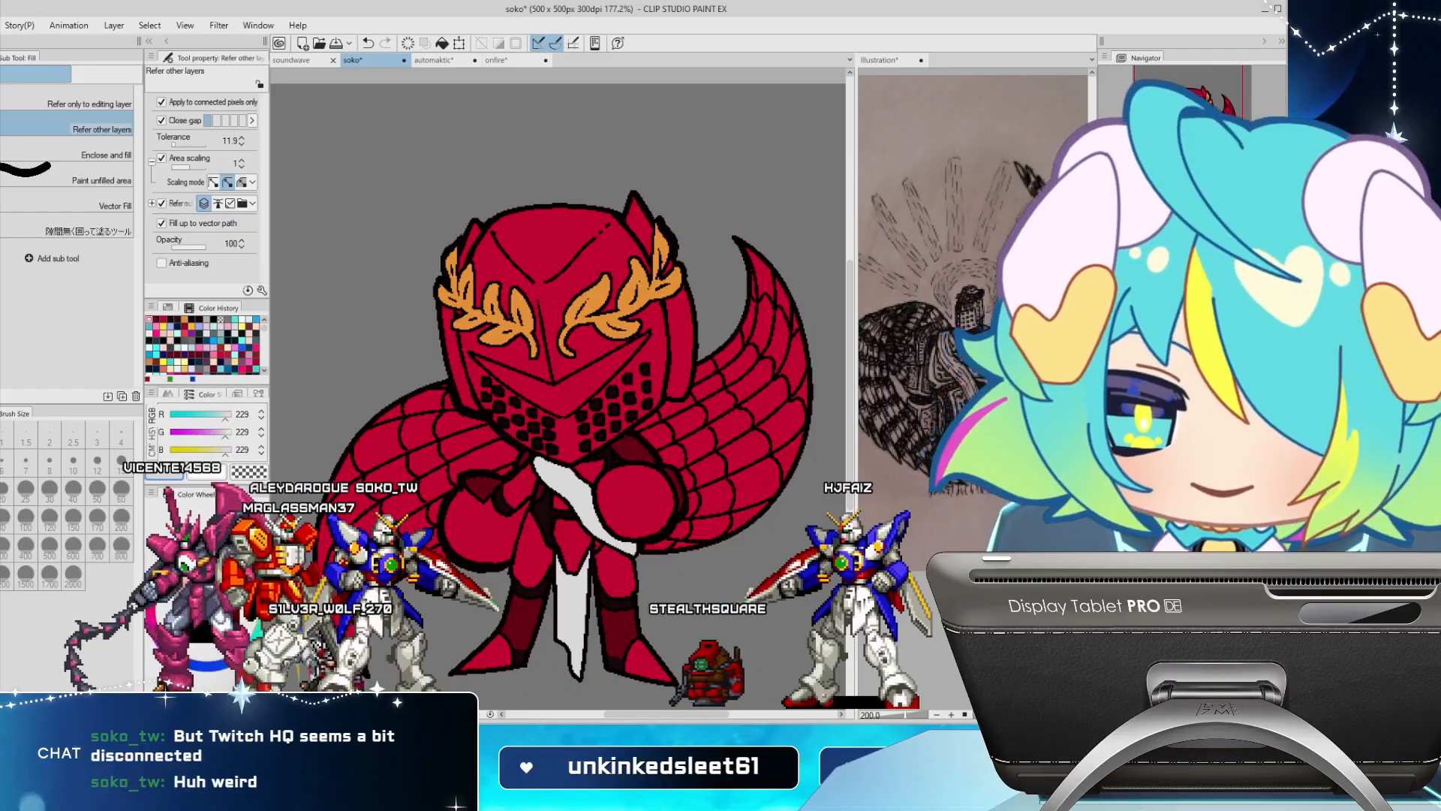
key(ctrl+s)
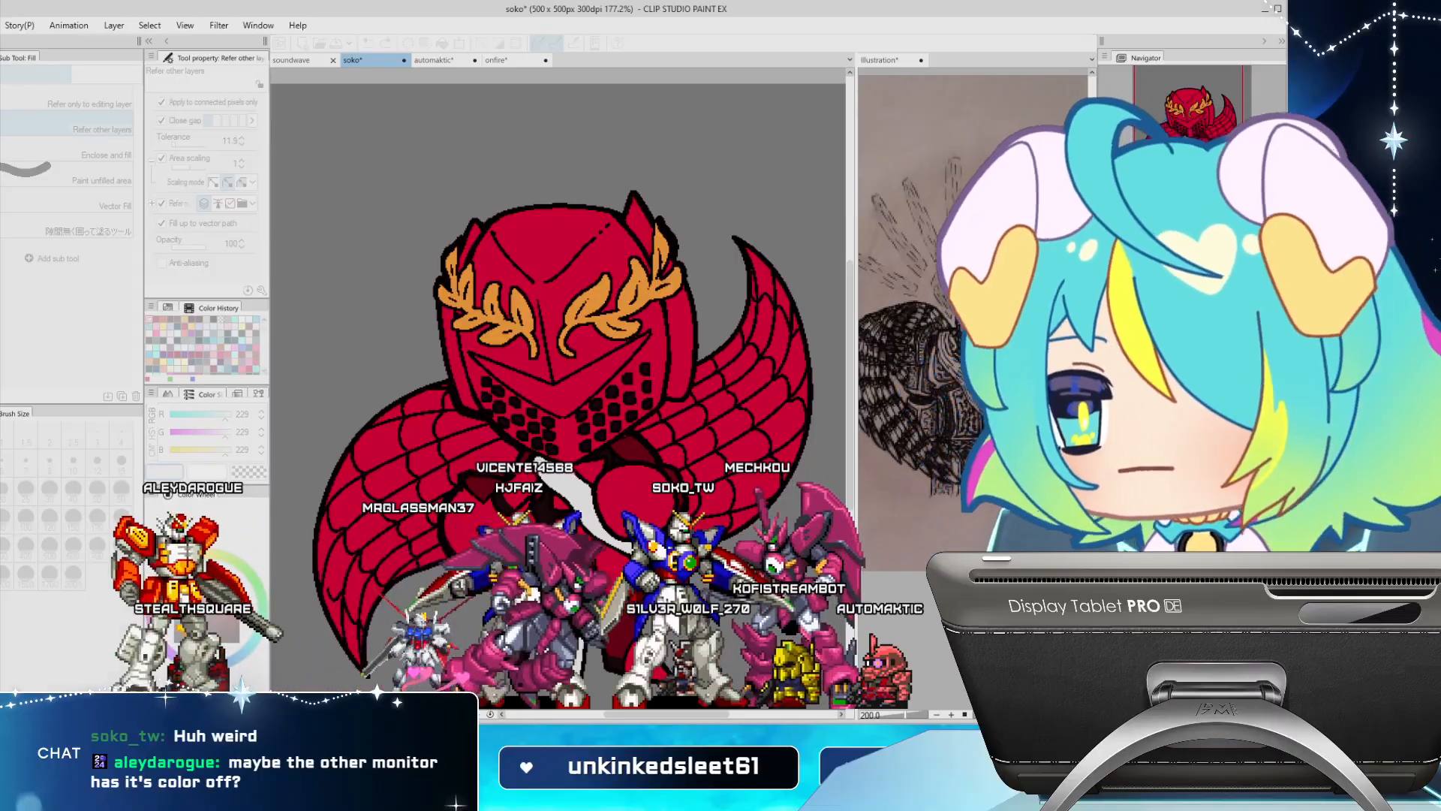
key(Escape)
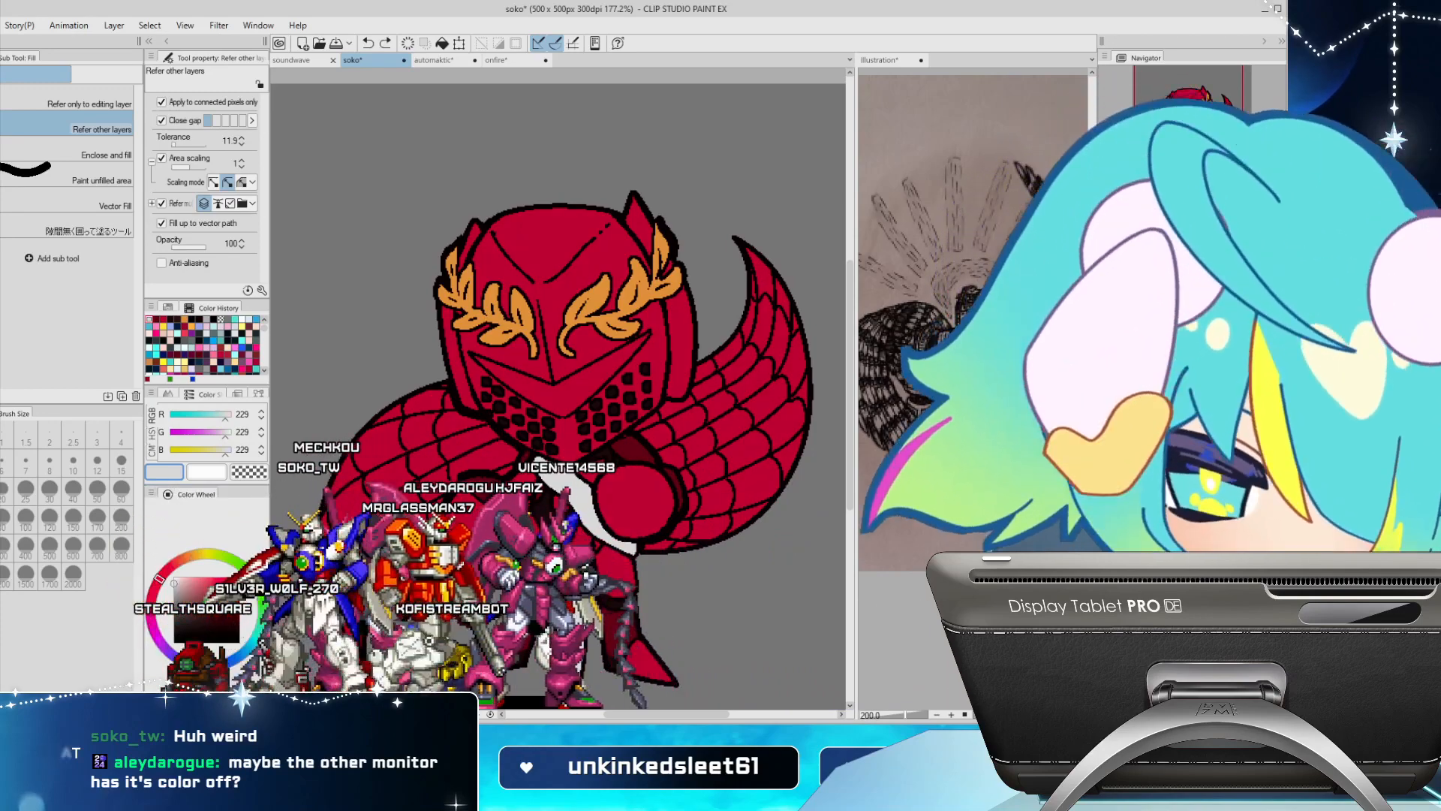
Fill the feathers of both wings with greyish pink, about RGB 188, 165, 165, and set the G-pen to size 15
key(i)
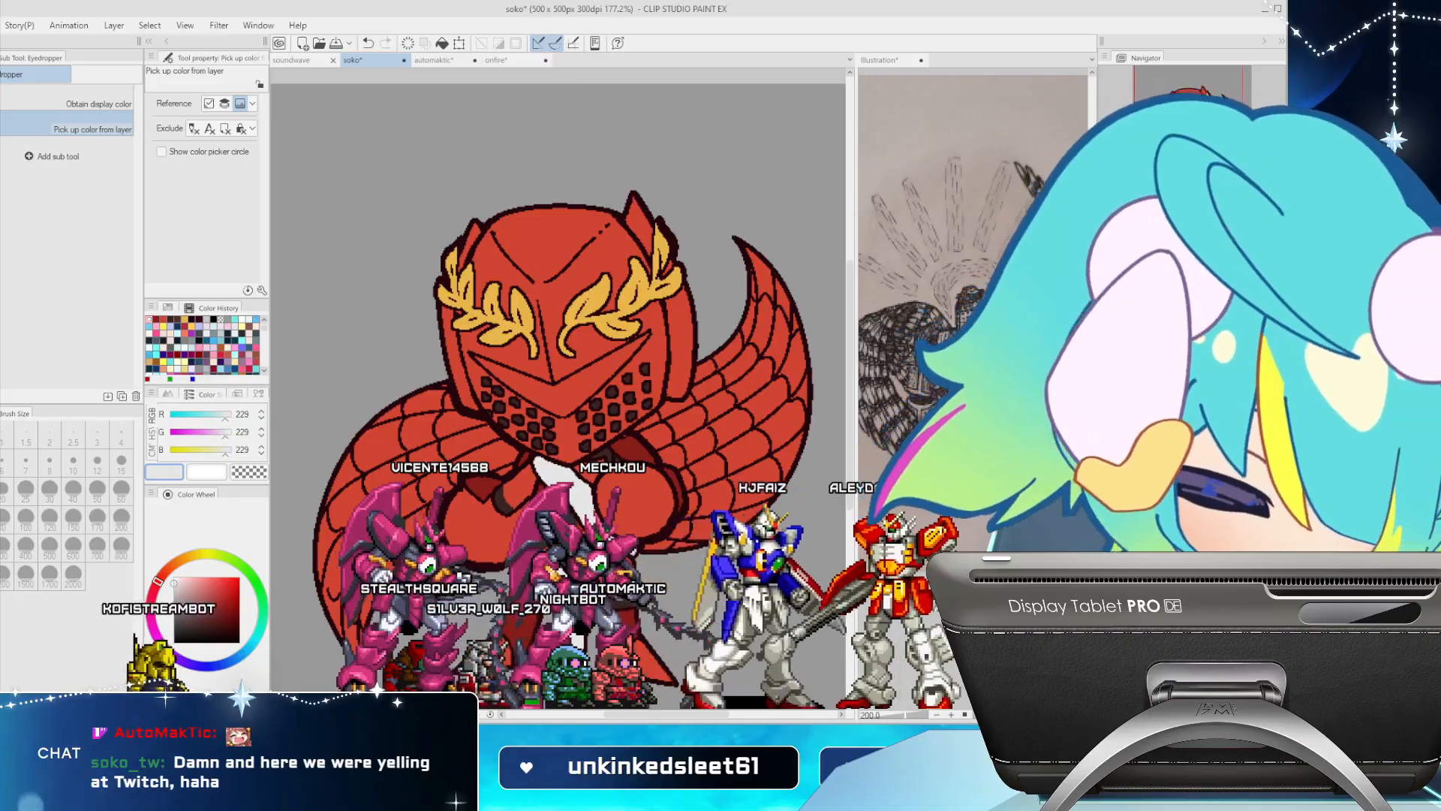
key(g)
click(182, 595)
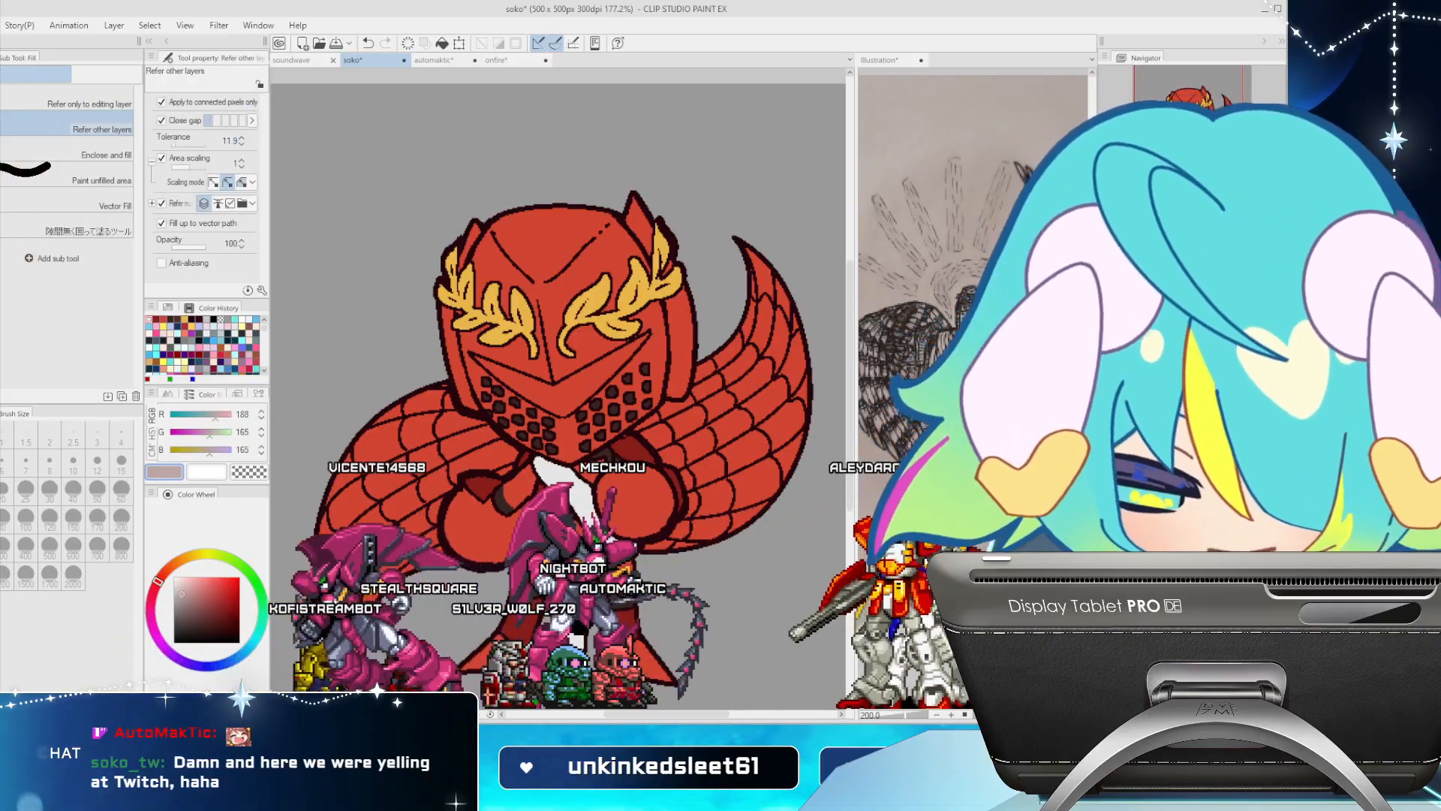
mouse_move(796, 349)
mouse_down()
mouse_move(758, 488)
mouse_move(668, 545)
mouse_up()
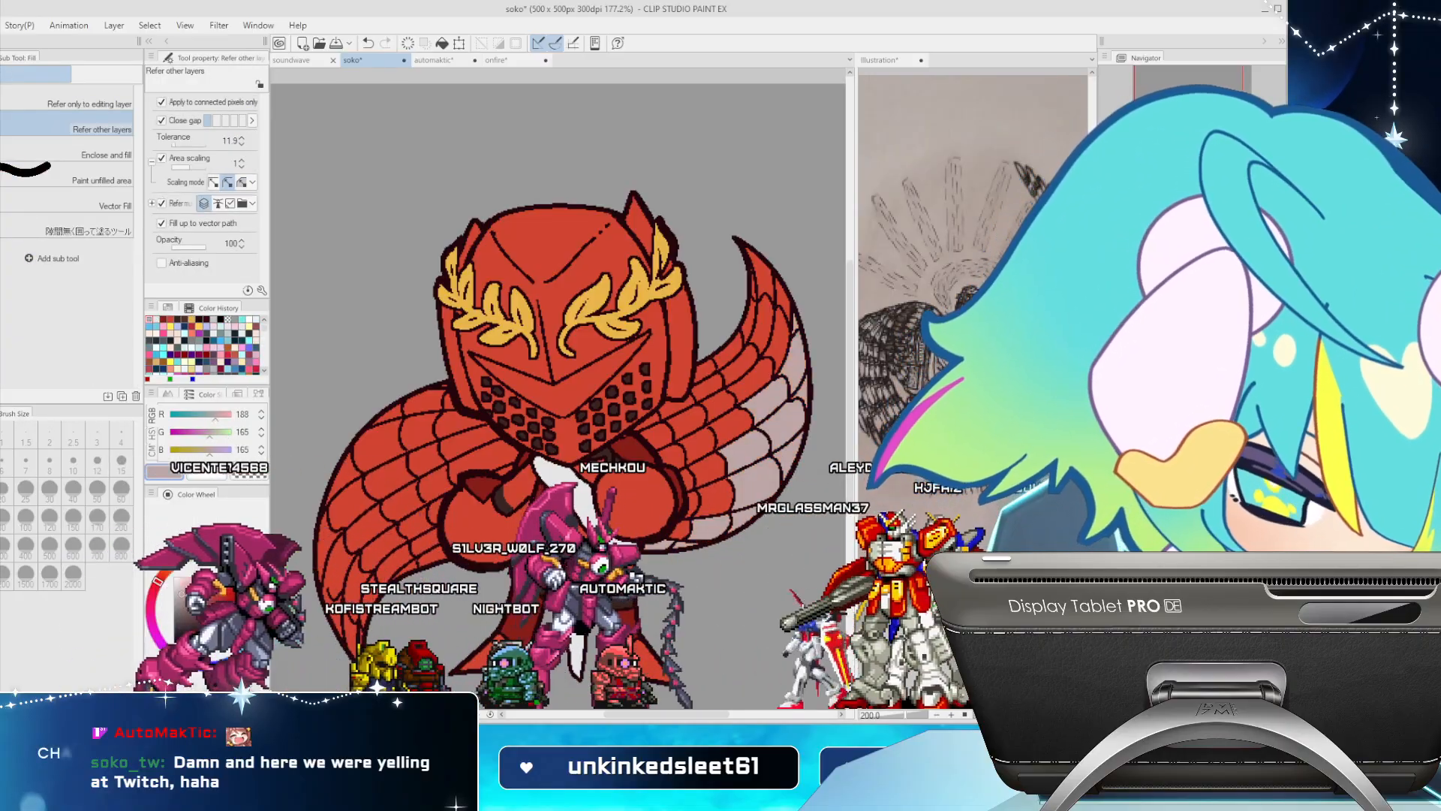
mouse_move(781, 361)
mouse_down()
mouse_move(753, 263)
mouse_move(707, 499)
mouse_move(675, 443)
mouse_move(708, 380)
mouse_up()
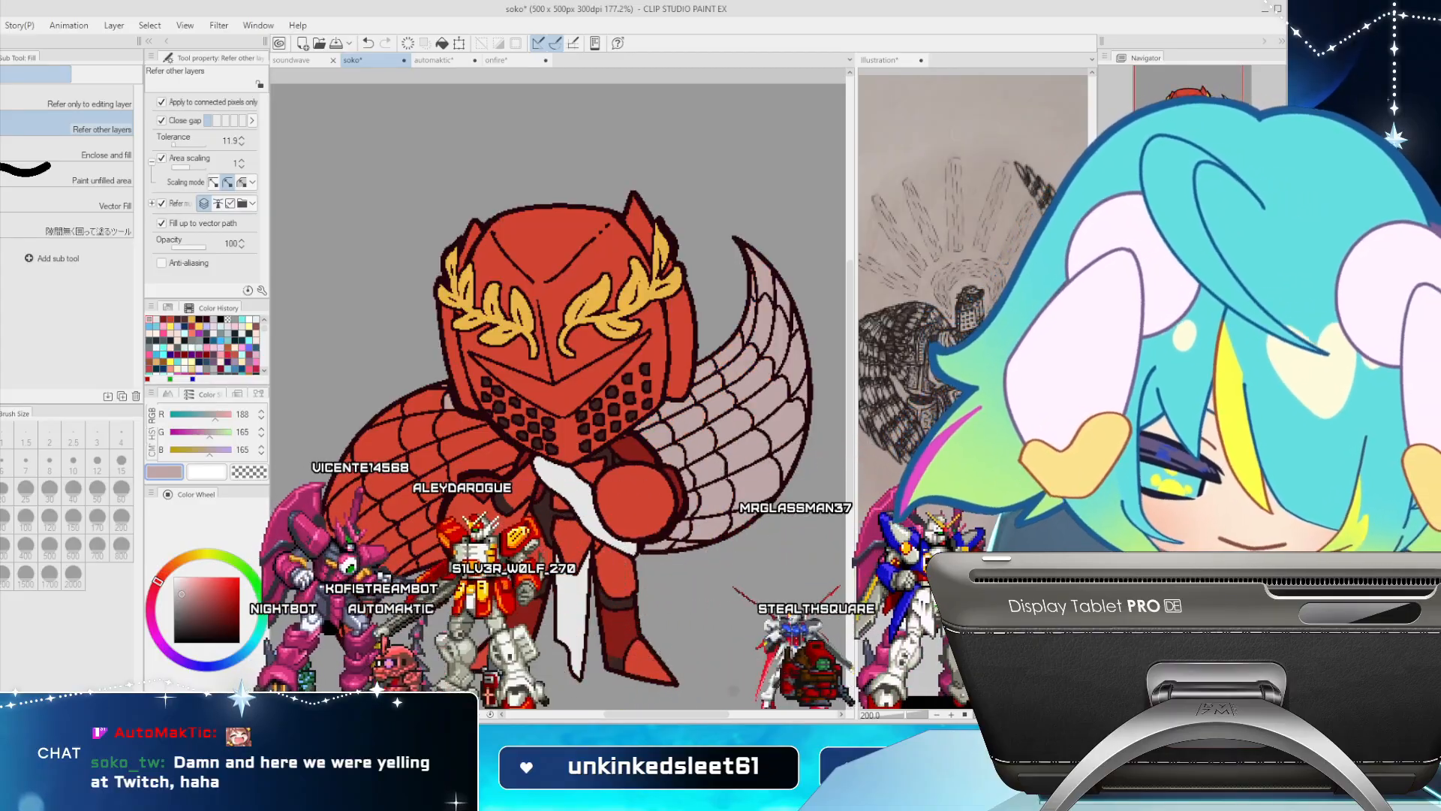
drag(446, 399, 499, 449)
mouse_move(385, 415)
mouse_down()
mouse_move(383, 458)
mouse_move(424, 491)
mouse_move(349, 469)
mouse_move(380, 518)
mouse_up()
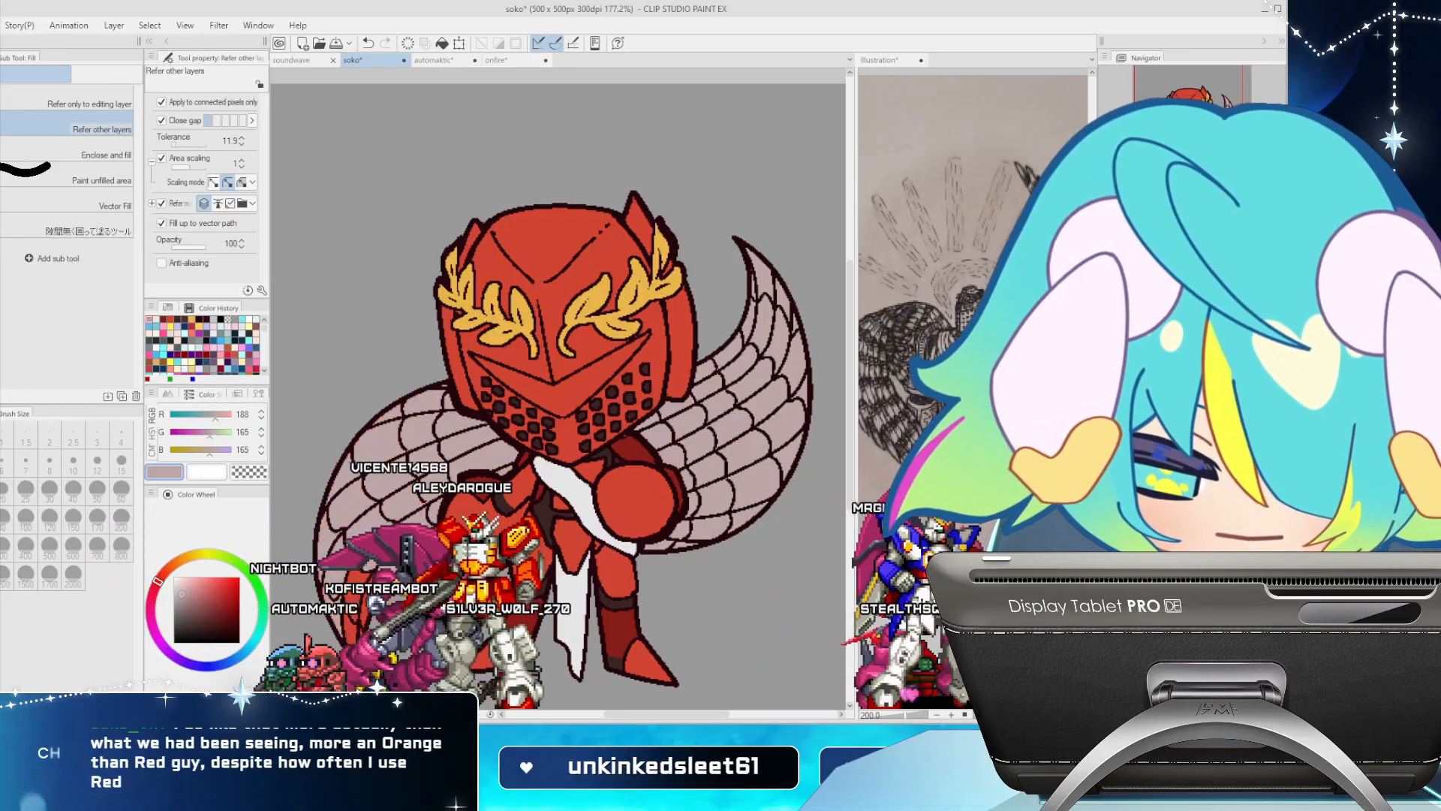
key(p)
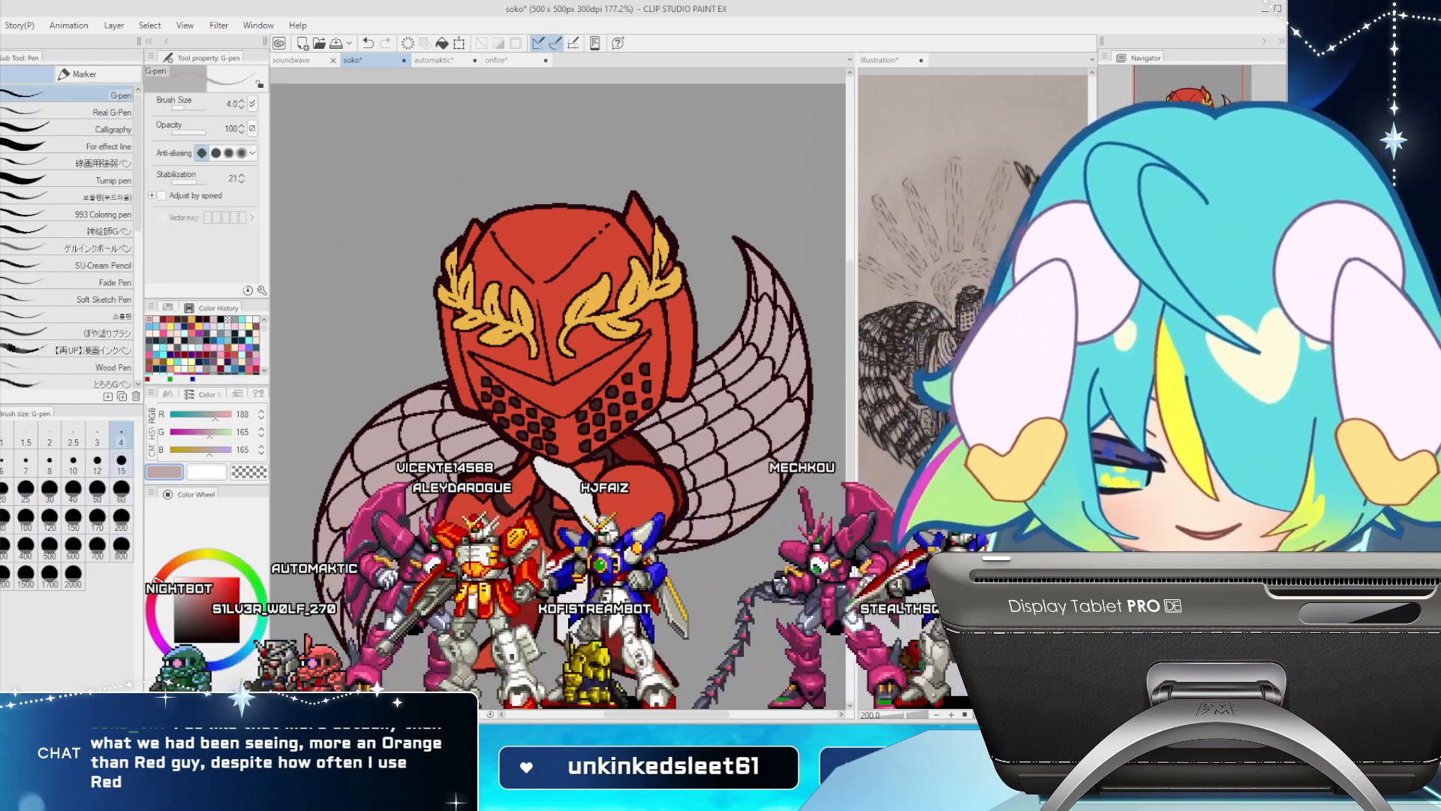
click(121, 464)
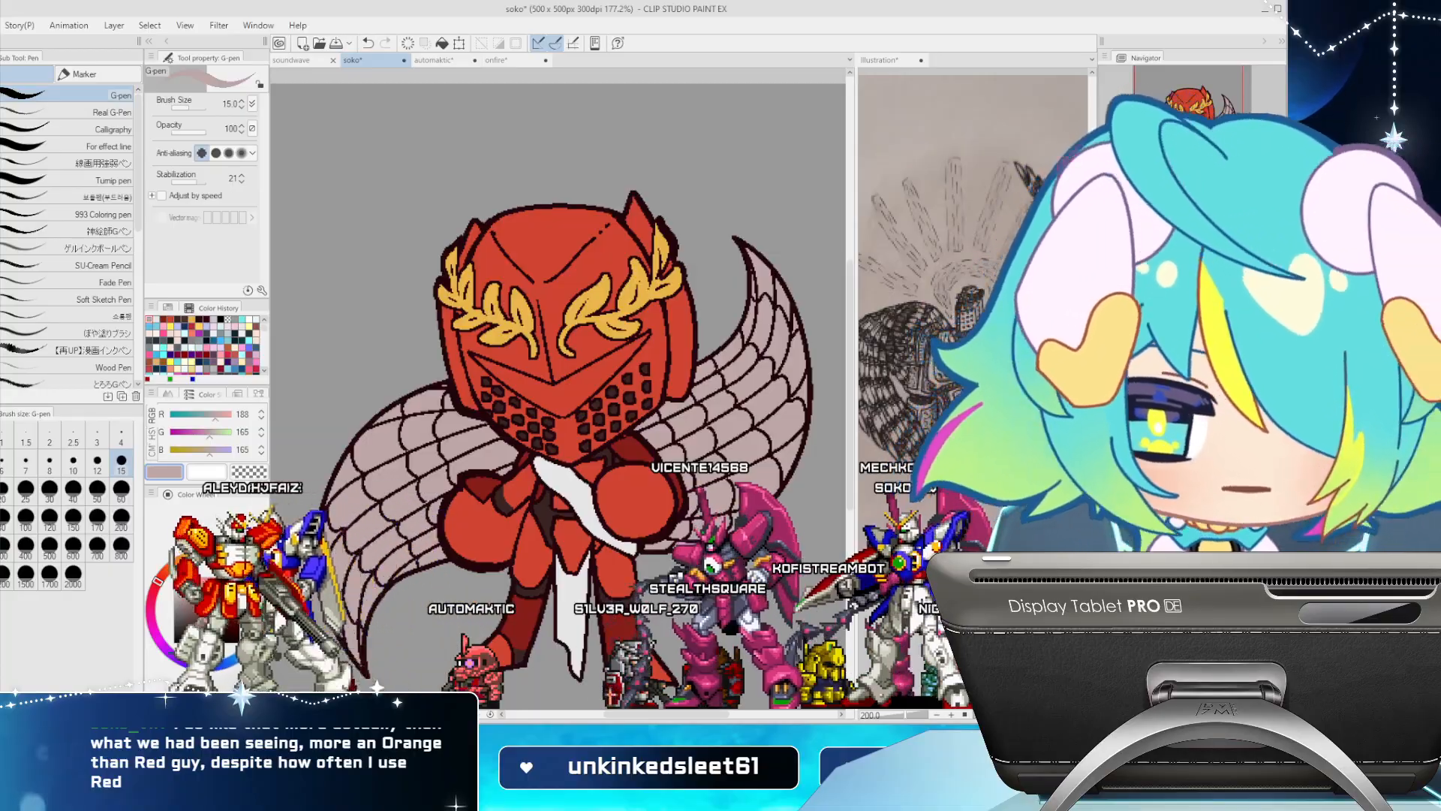
Fill the helmet's V-shaped visor with bright green, about RGB 148, 226, 83
click(259, 588)
drag(259, 588, 244, 563)
click(216, 579)
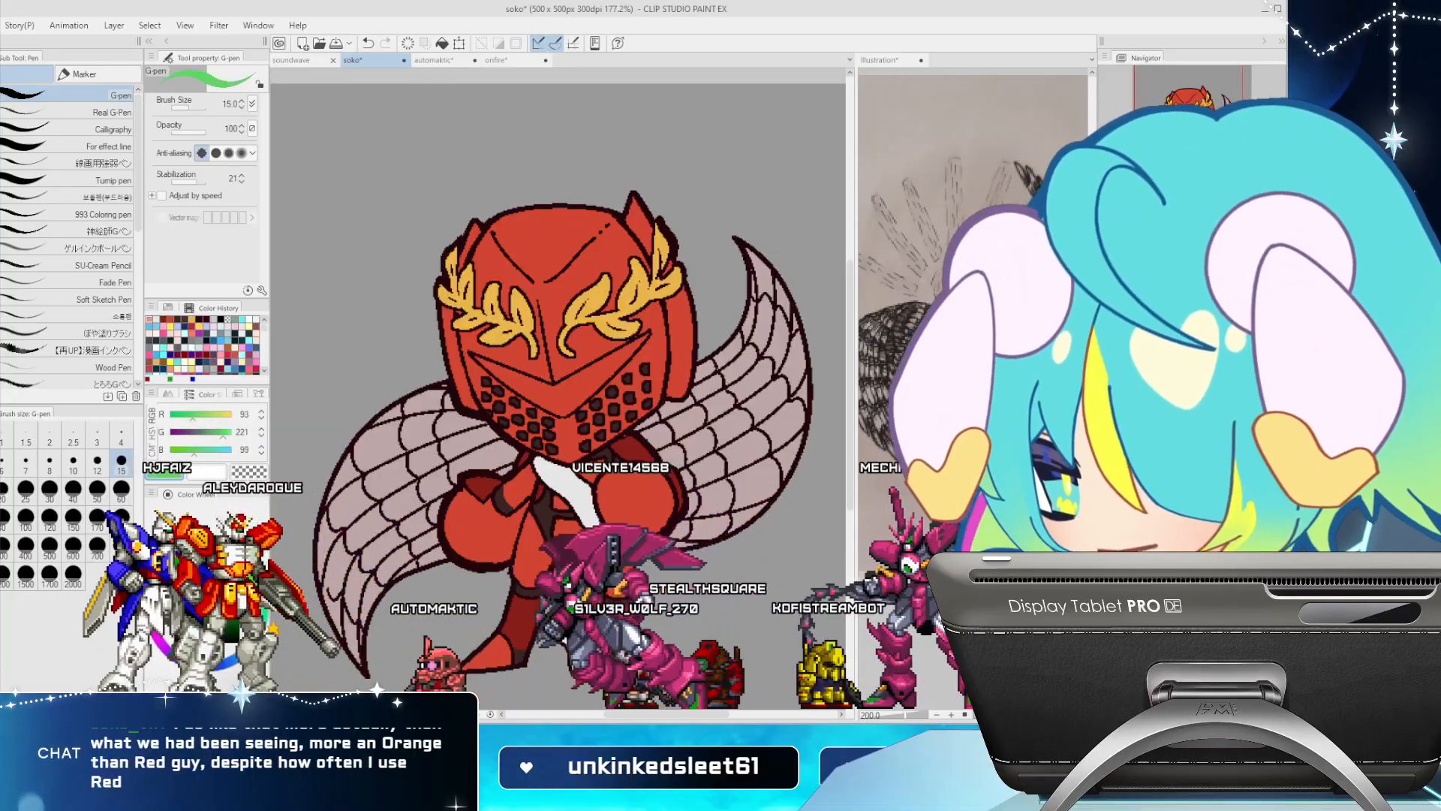
click(244, 563)
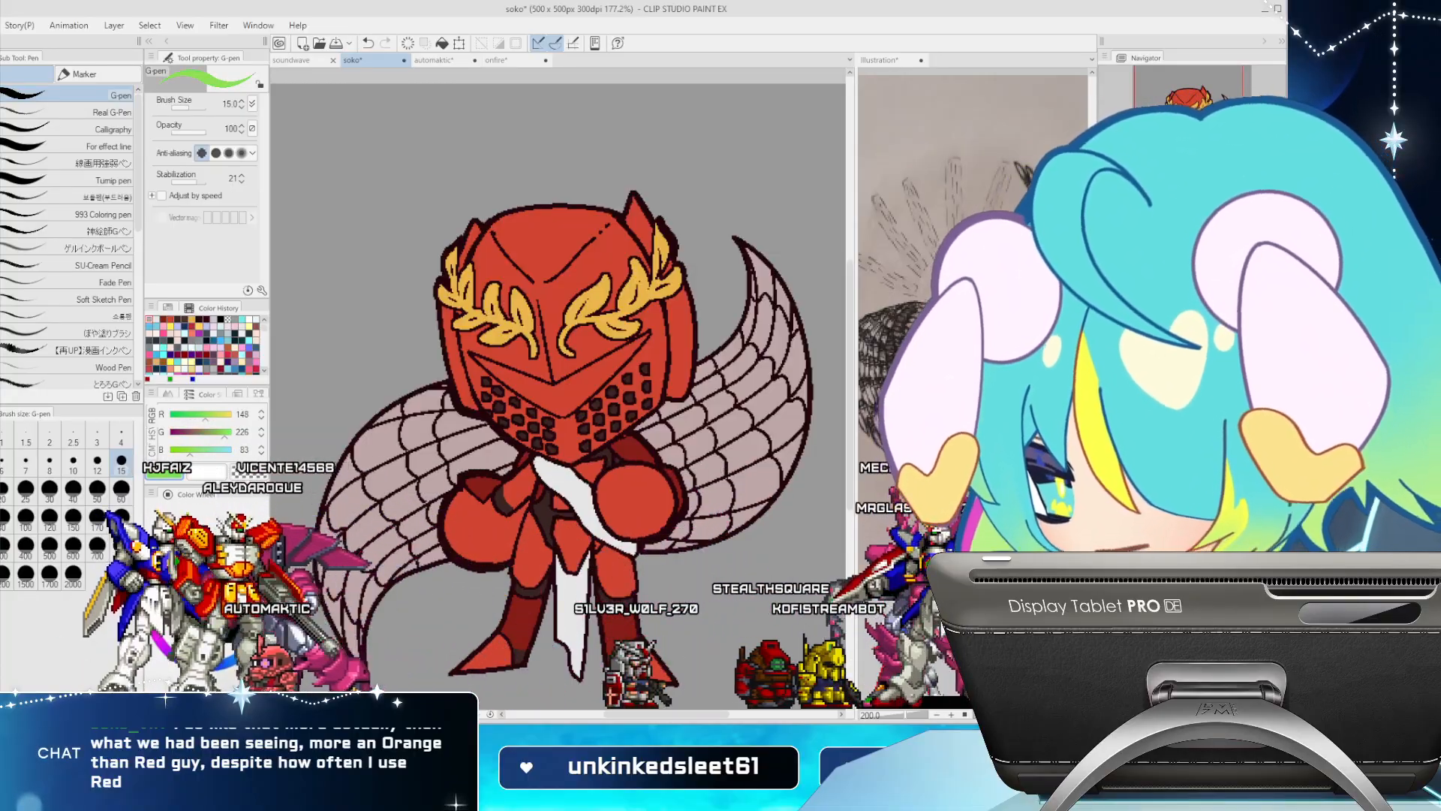
key(g)
click(562, 400)
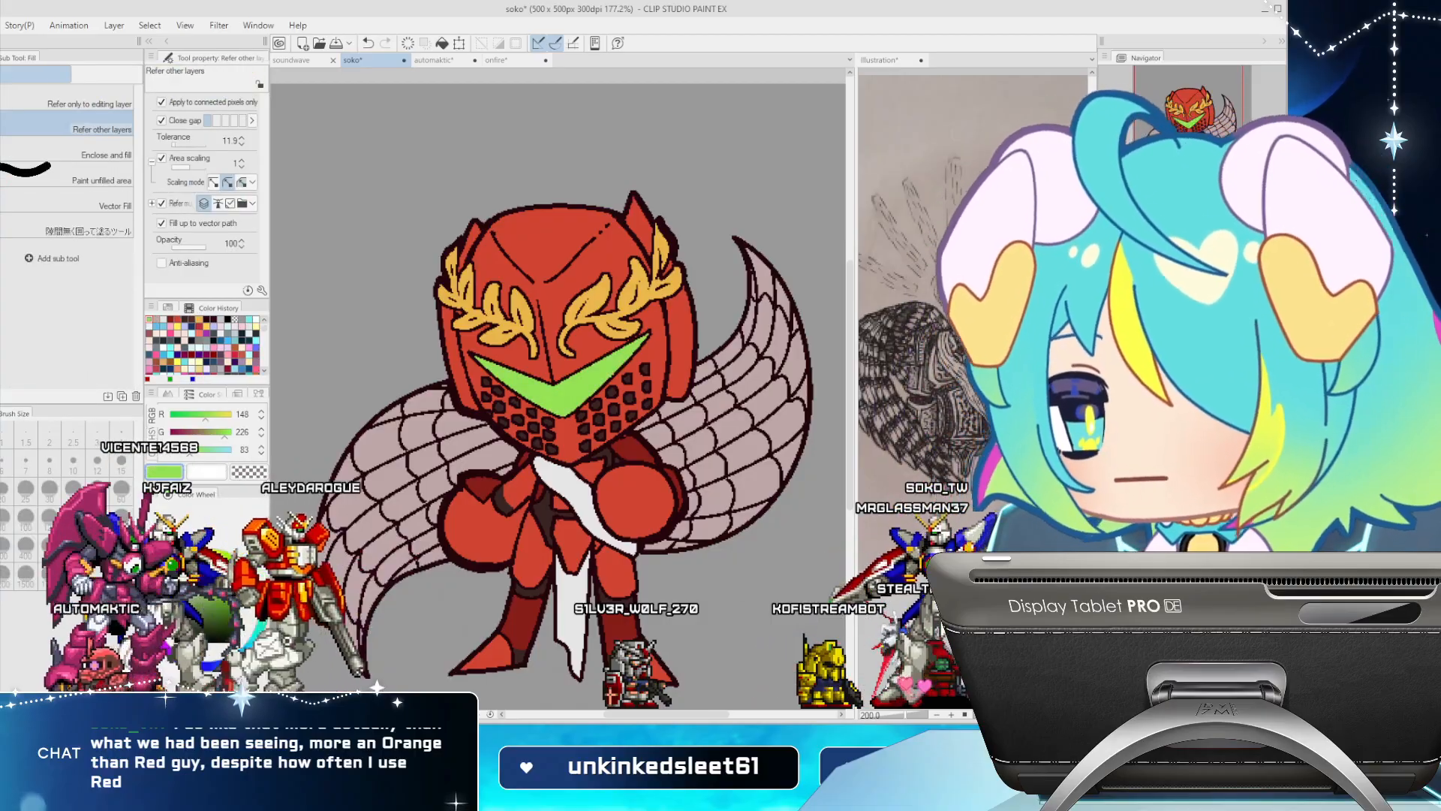
Pick a dark olive, about RGB 109, 119, 15, and stroke over the visor's upper right edge with the G-pen at size 15
click(236, 560)
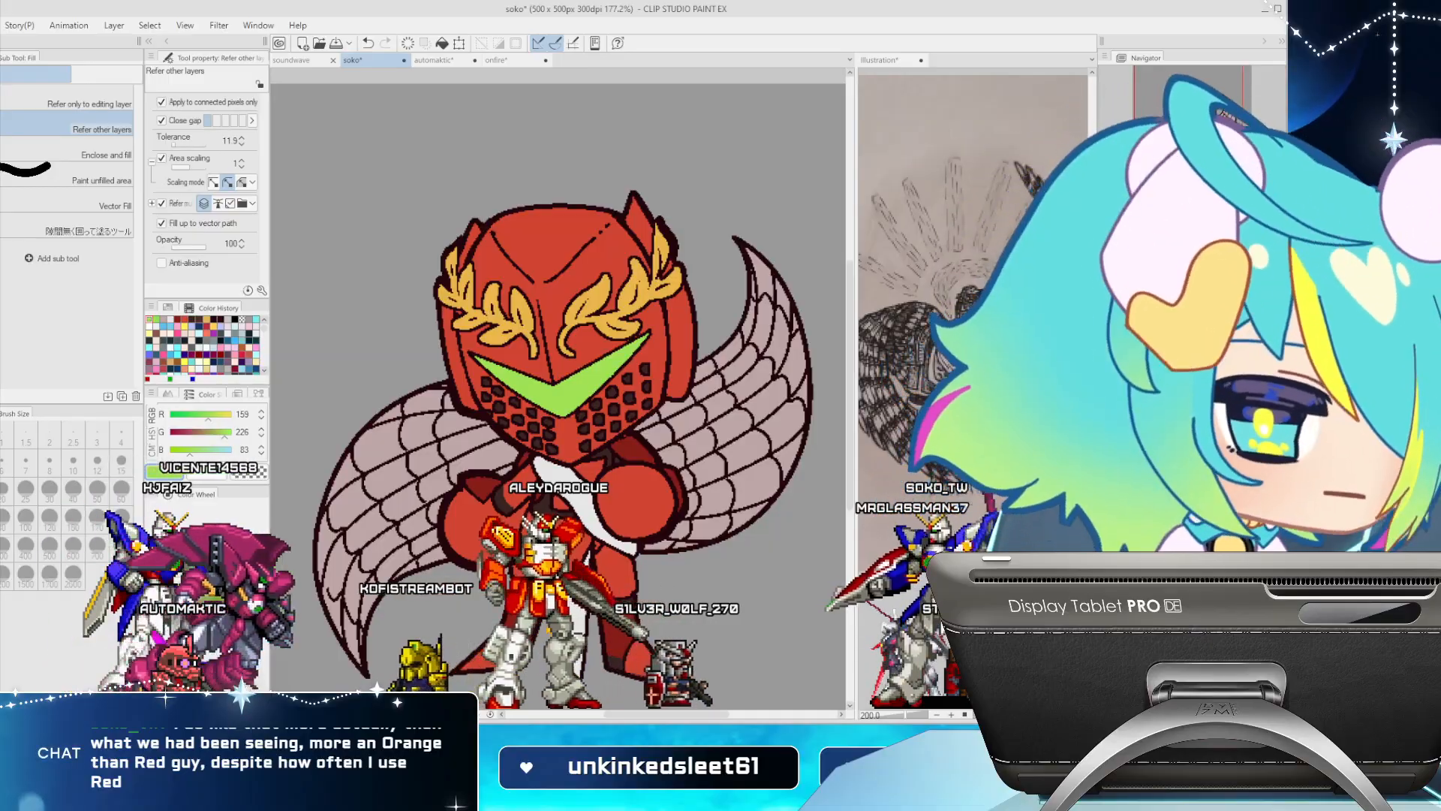
key(i)
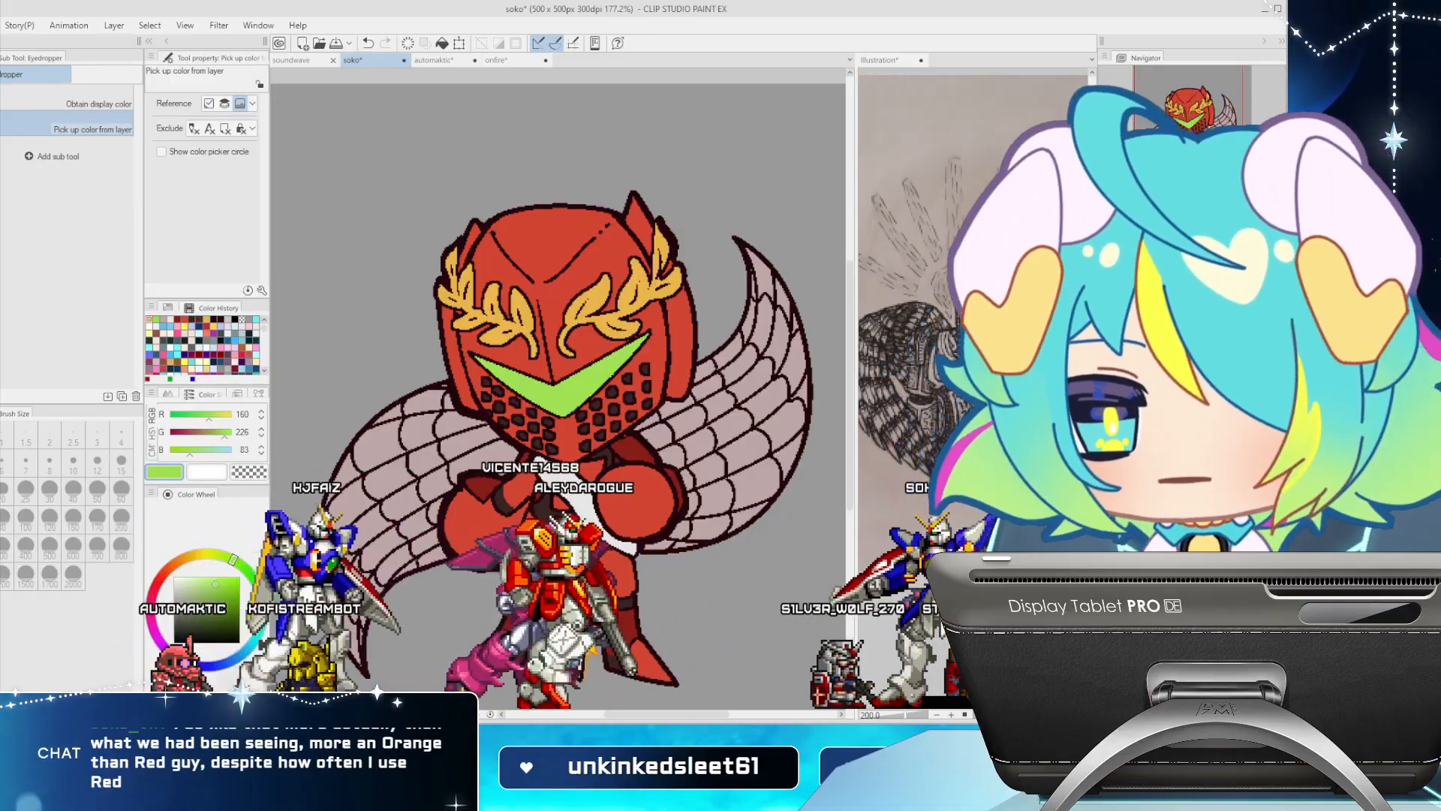
click(224, 609)
drag(232, 560, 213, 554)
click(231, 612)
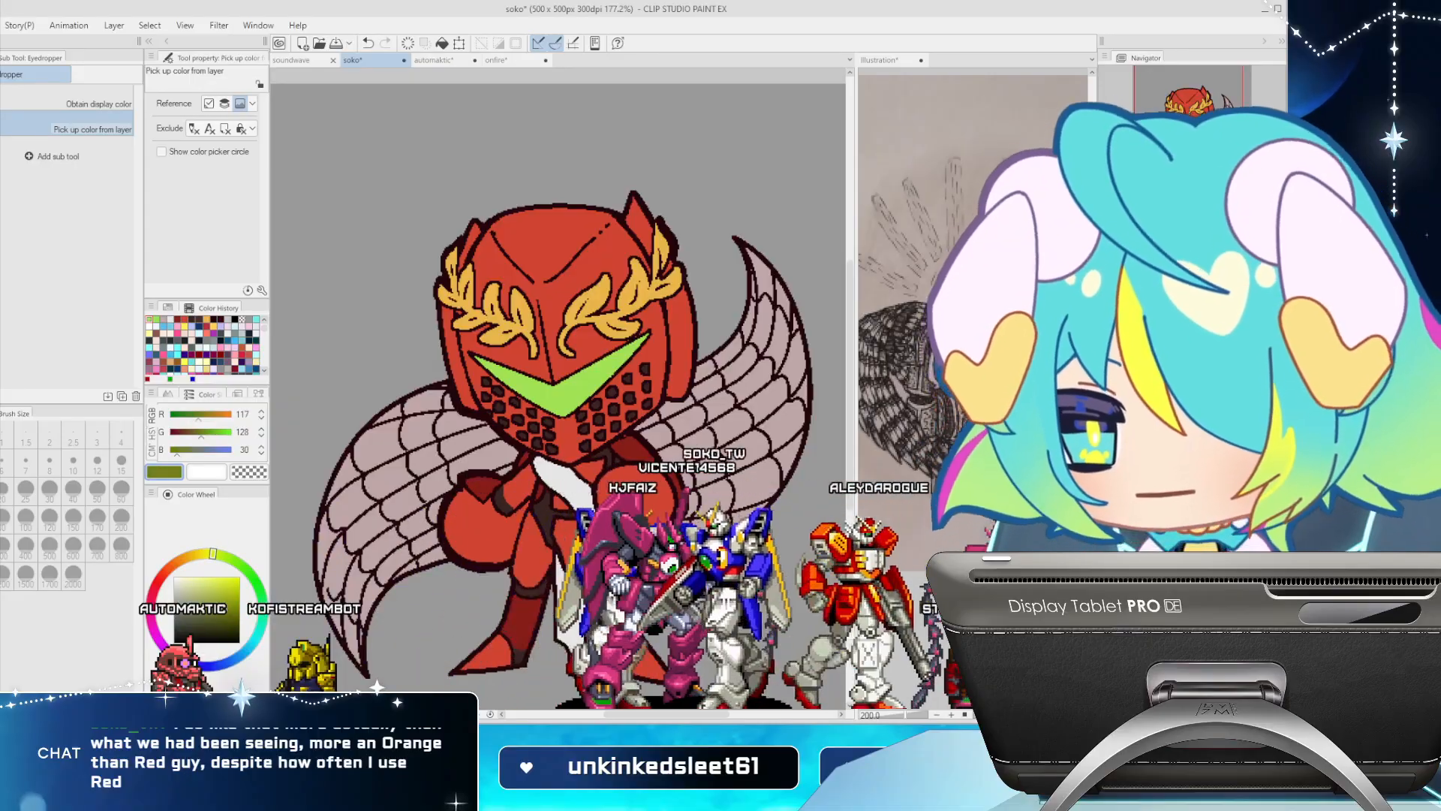
key(p)
drag(578, 376, 628, 345)
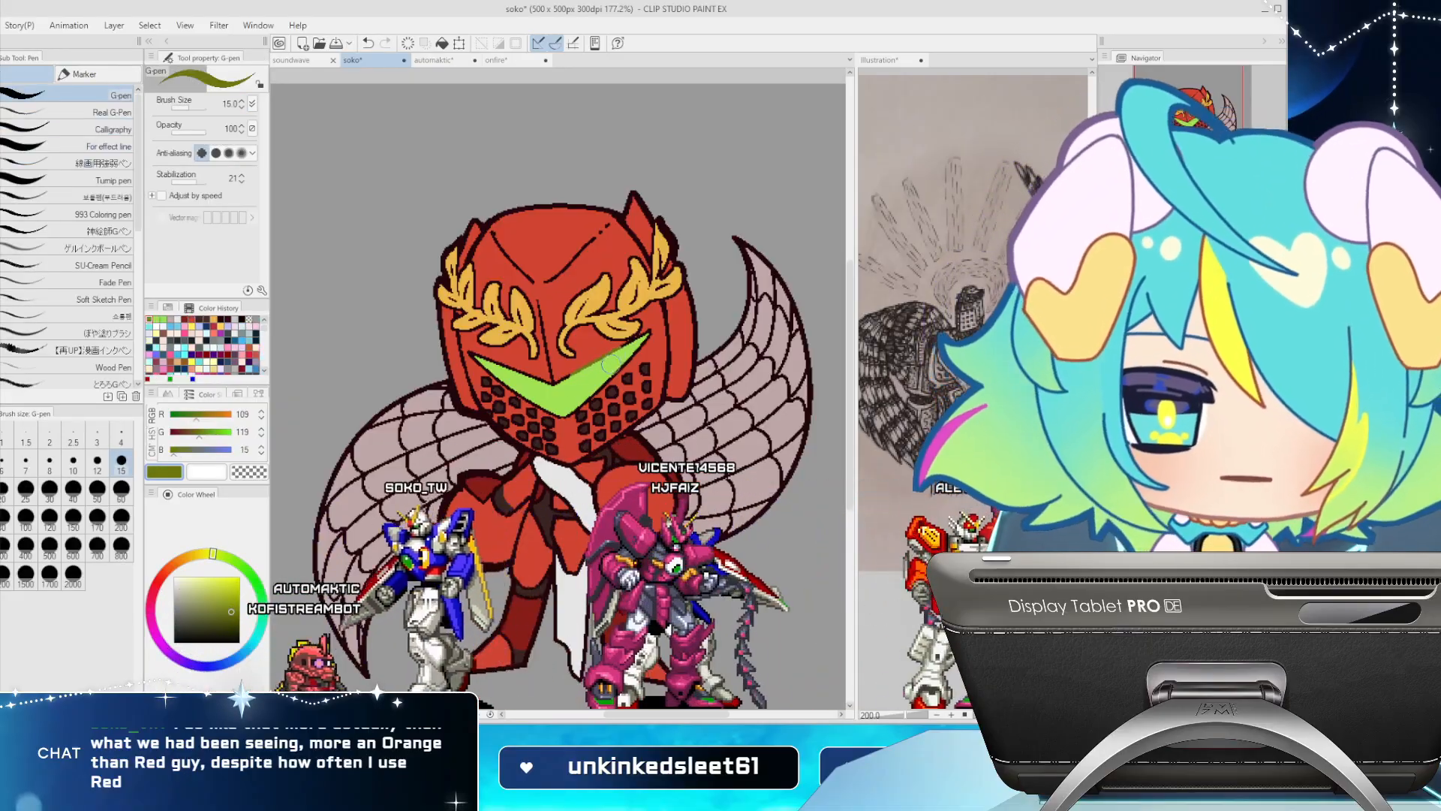
Darken the olive to about RGB 83, 92, 7 and recolour the visor's upper outline, using G-pen size 7 for the left side
click(235, 618)
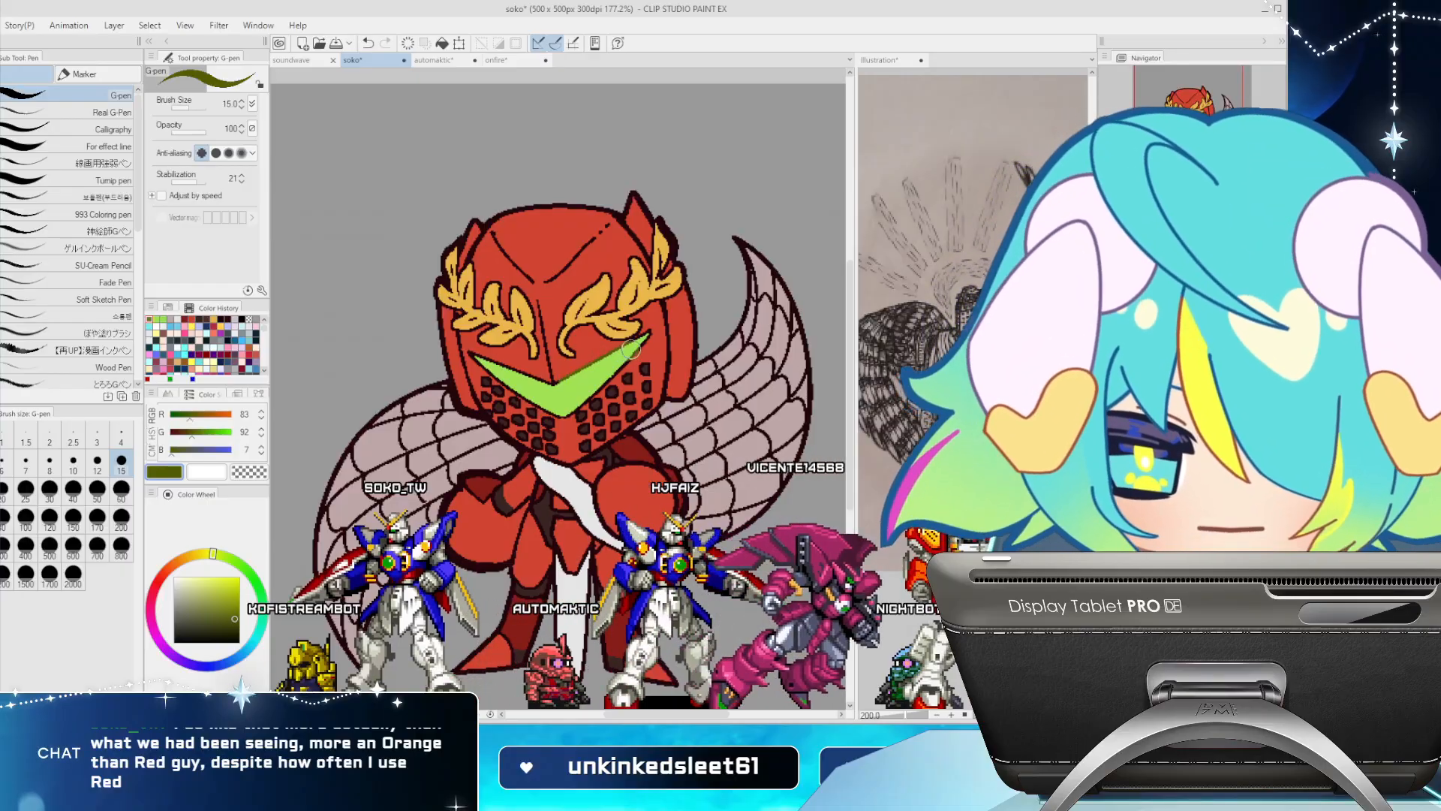
drag(611, 353, 650, 331)
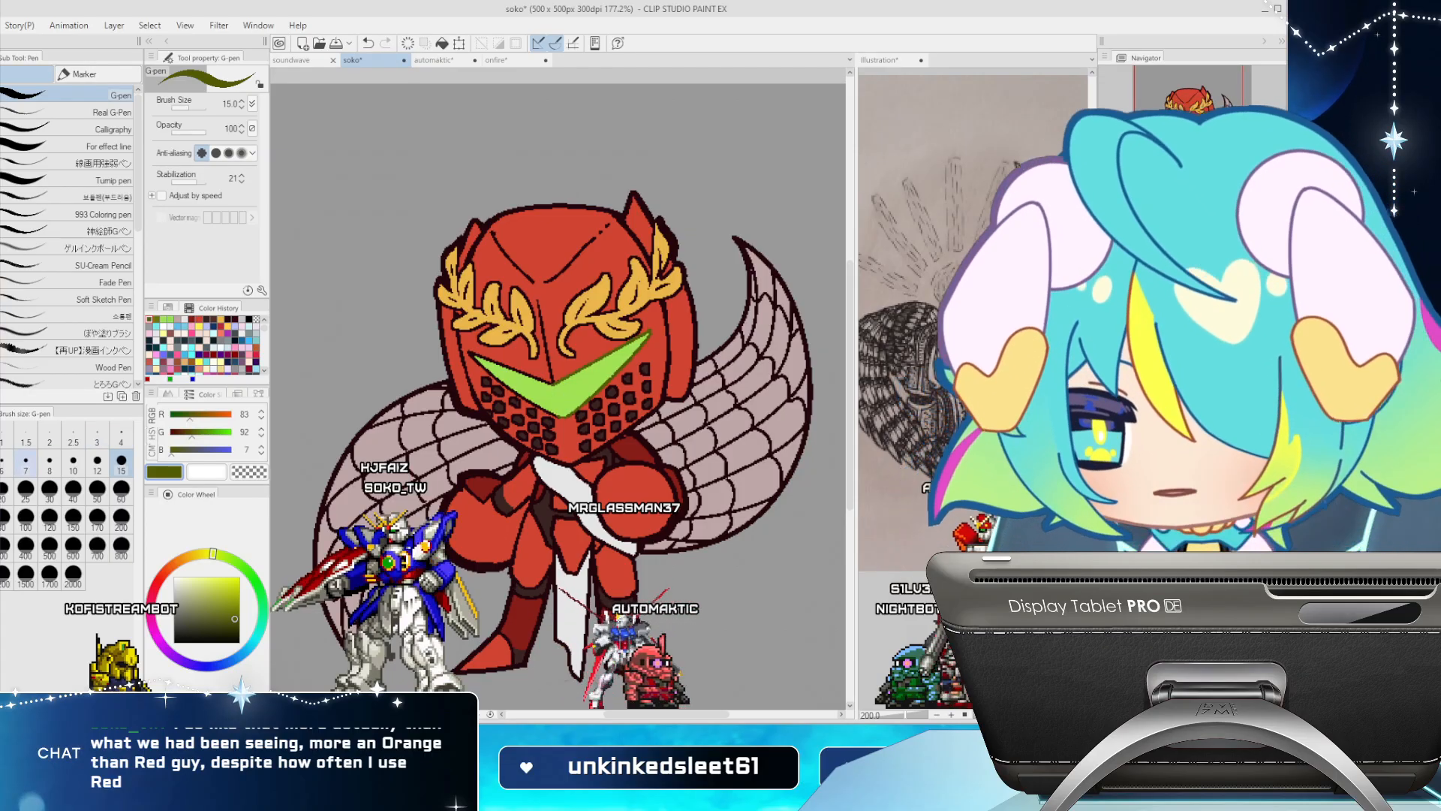
click(25, 462)
click(469, 352)
shift+click(554, 386)
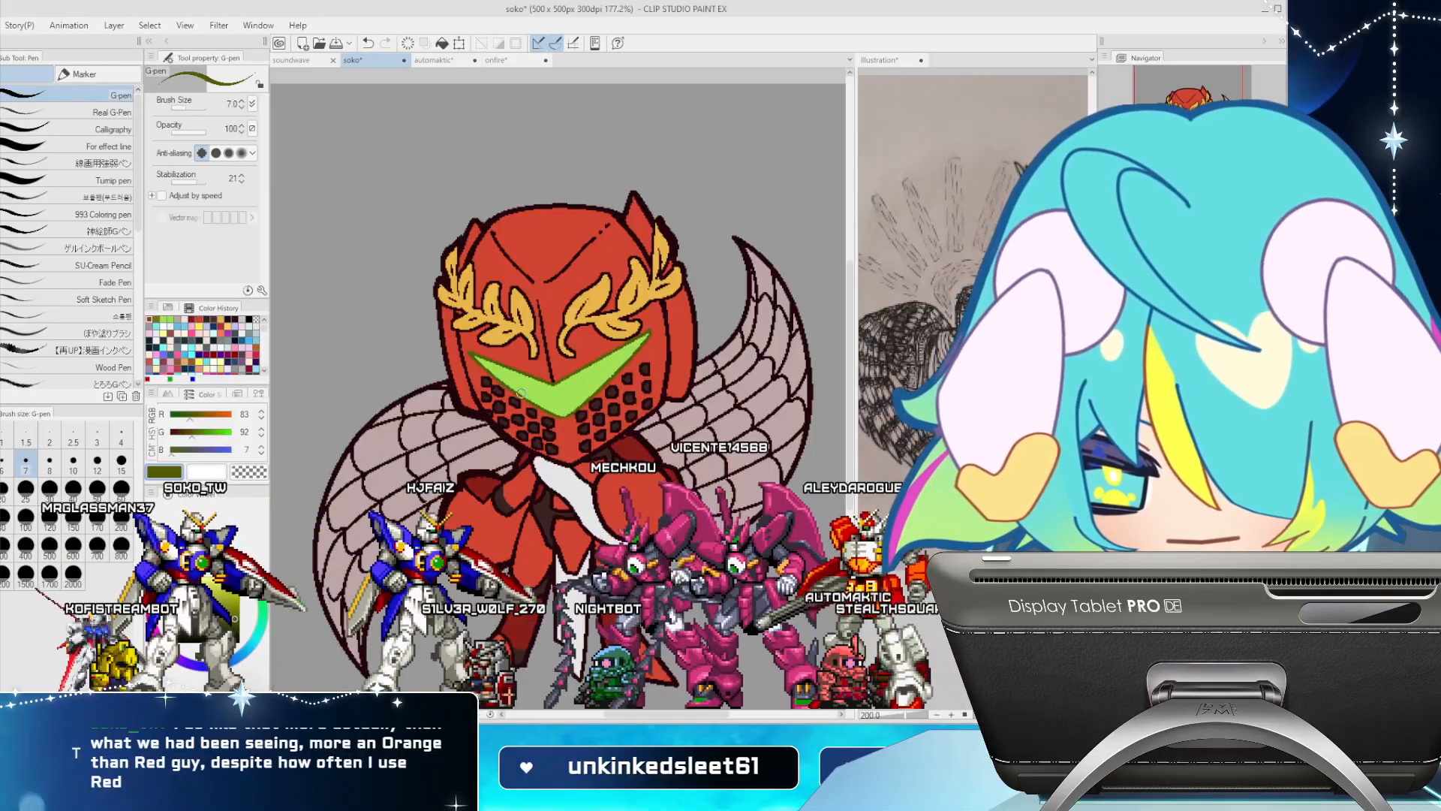
Sample the near-black line colour below the visor, about RGB 34, 3, 11, for the G-pen
key(i)
key(p)
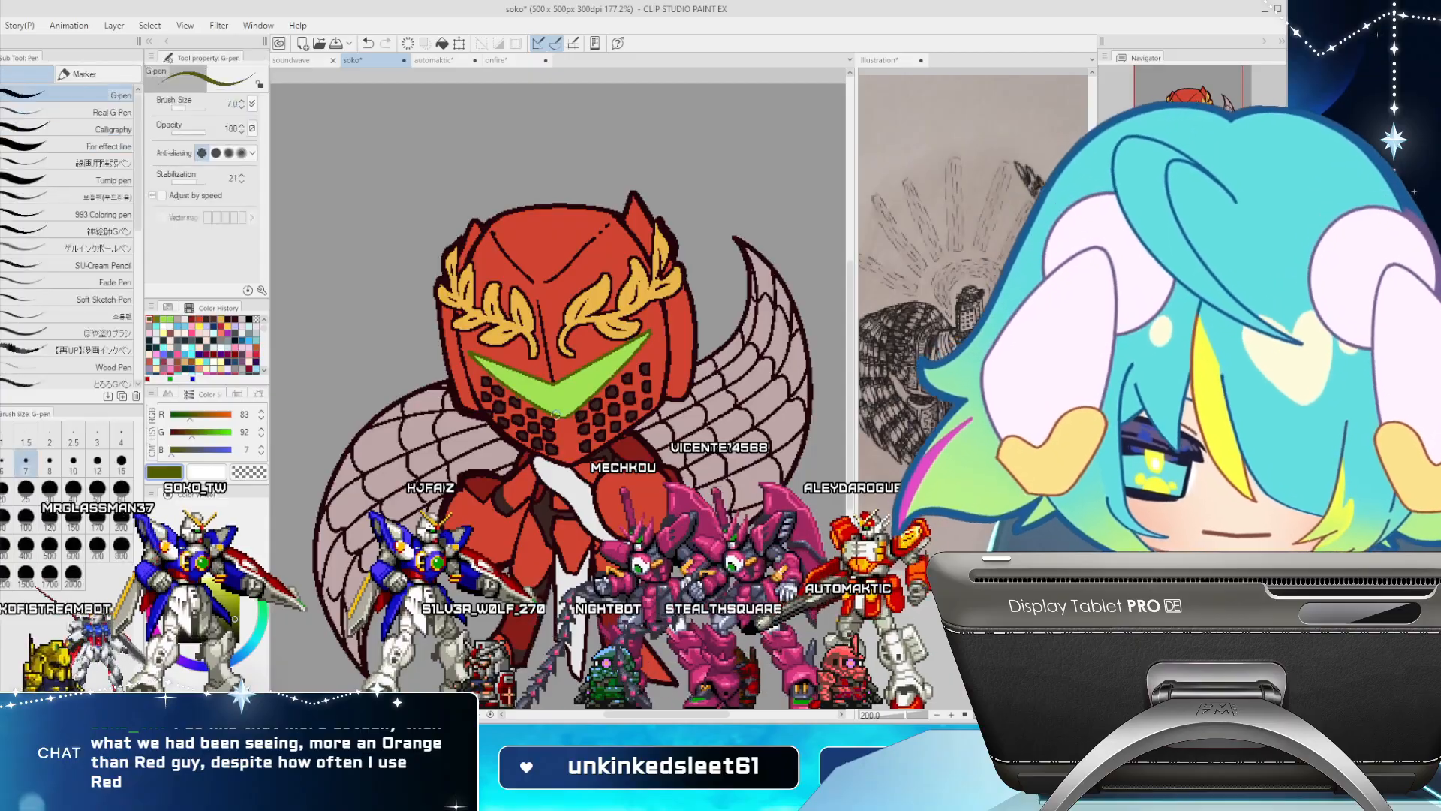
key(c)
key(i)
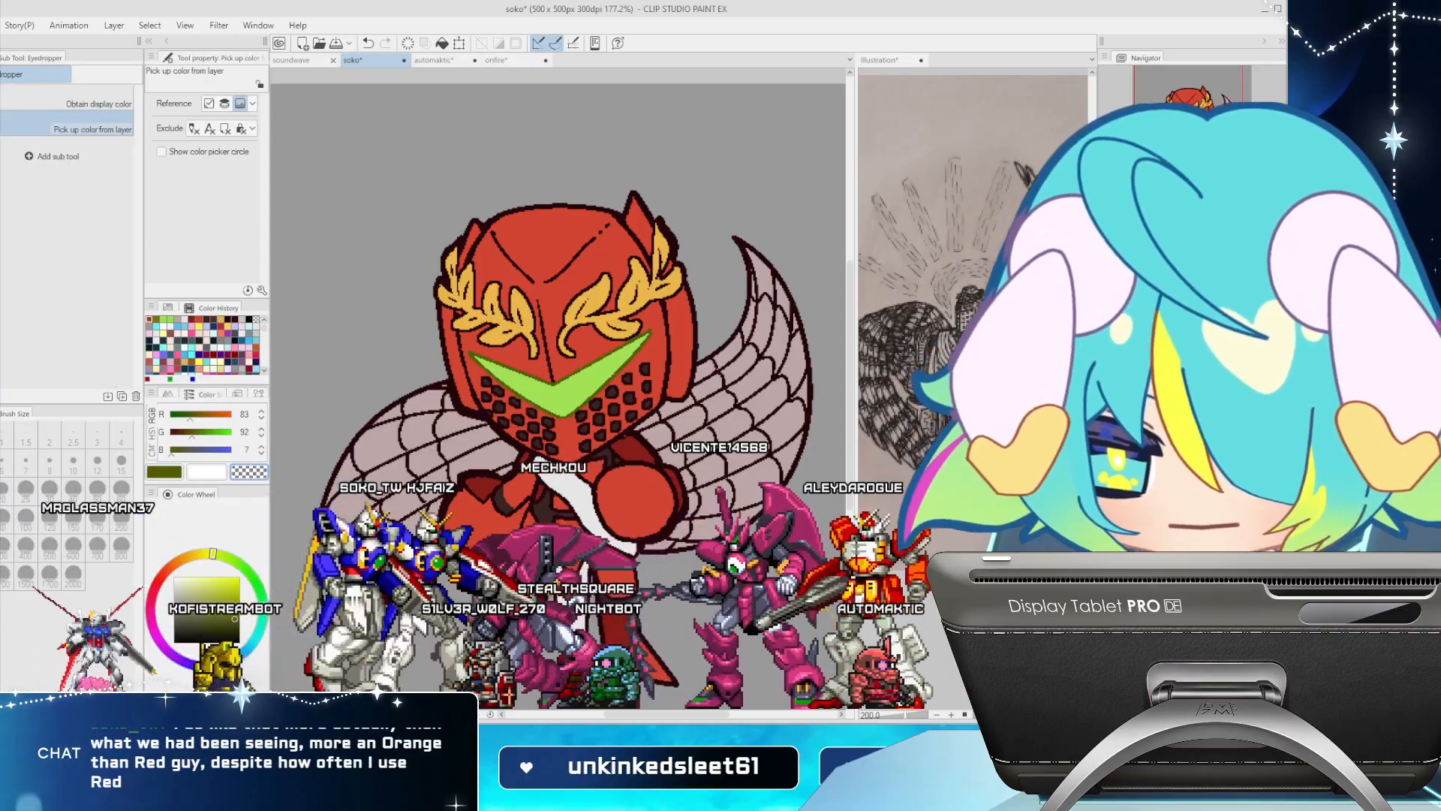
click(514, 400)
key(p)
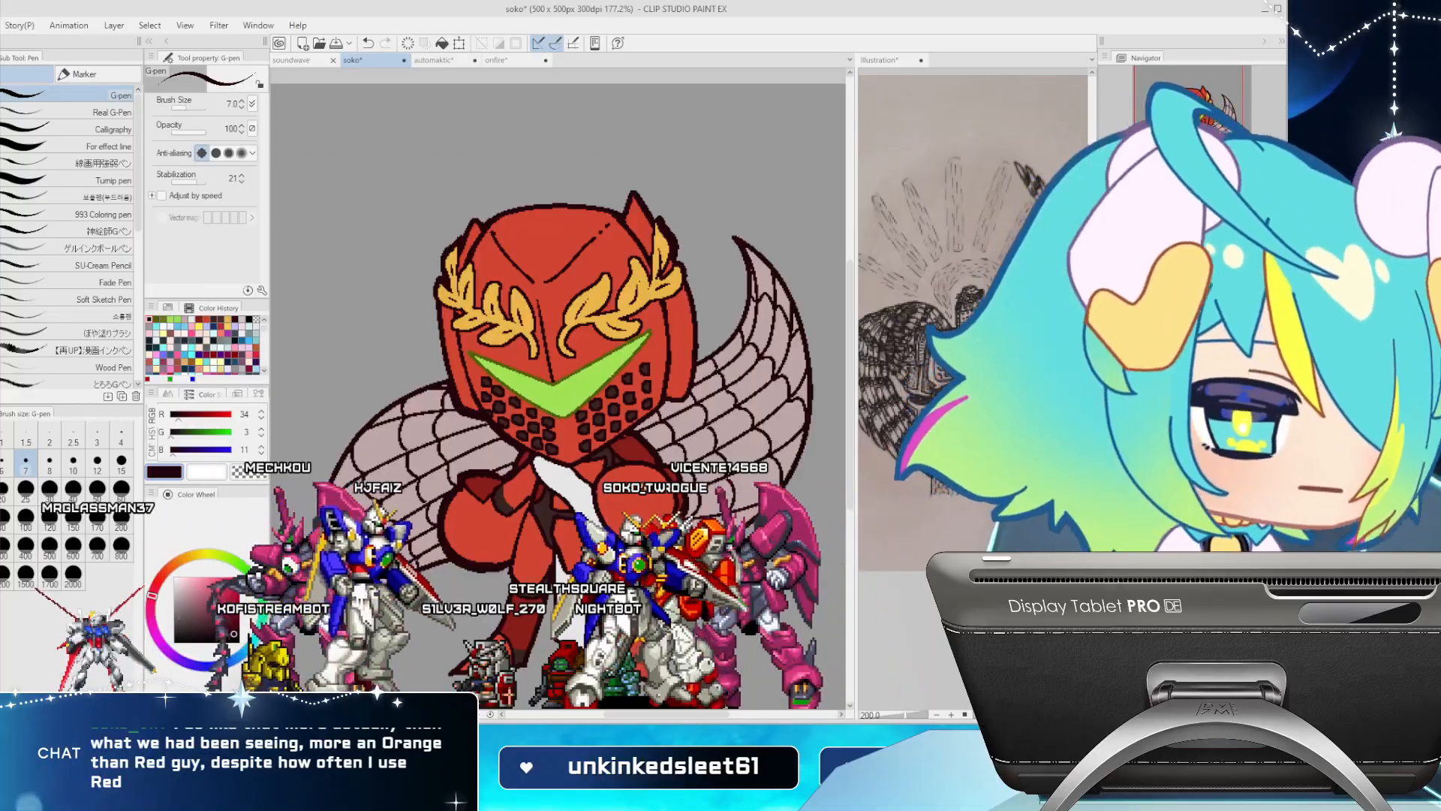
key(w)
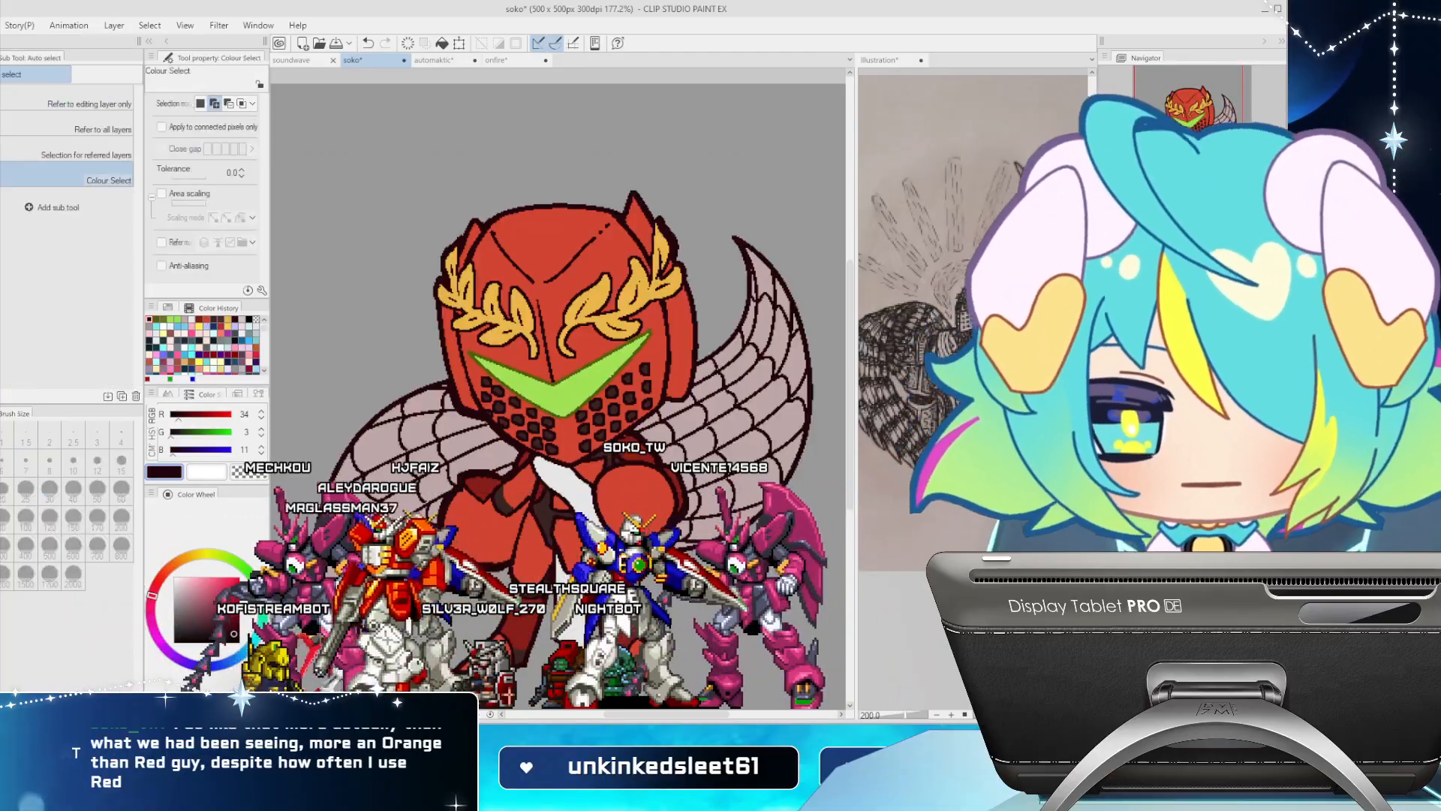
click(740, 397)
key(ctrl+d)
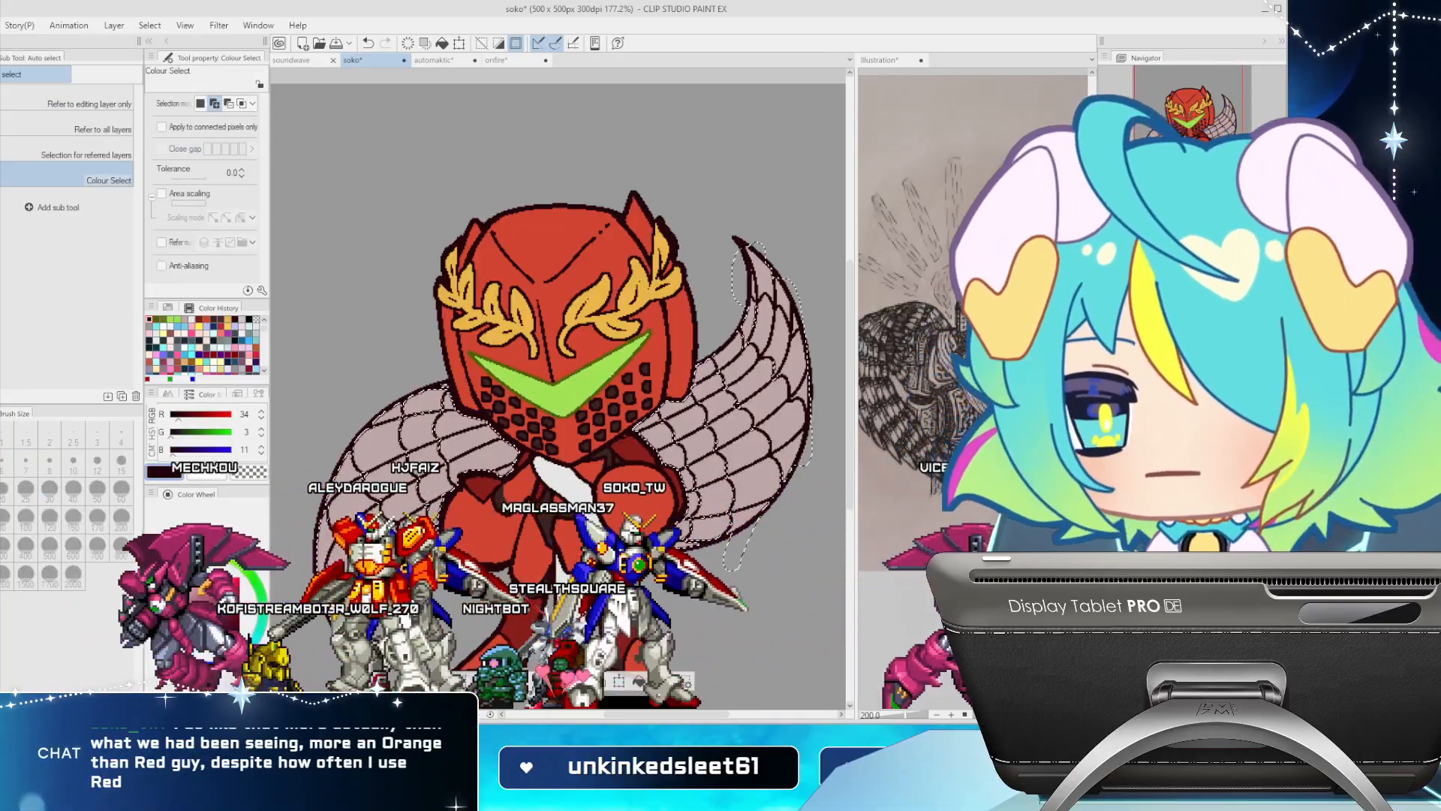
Select the inner feathers of the right wing with reference to all layers and sample the laurel's gold for the G-pen
click(102, 129)
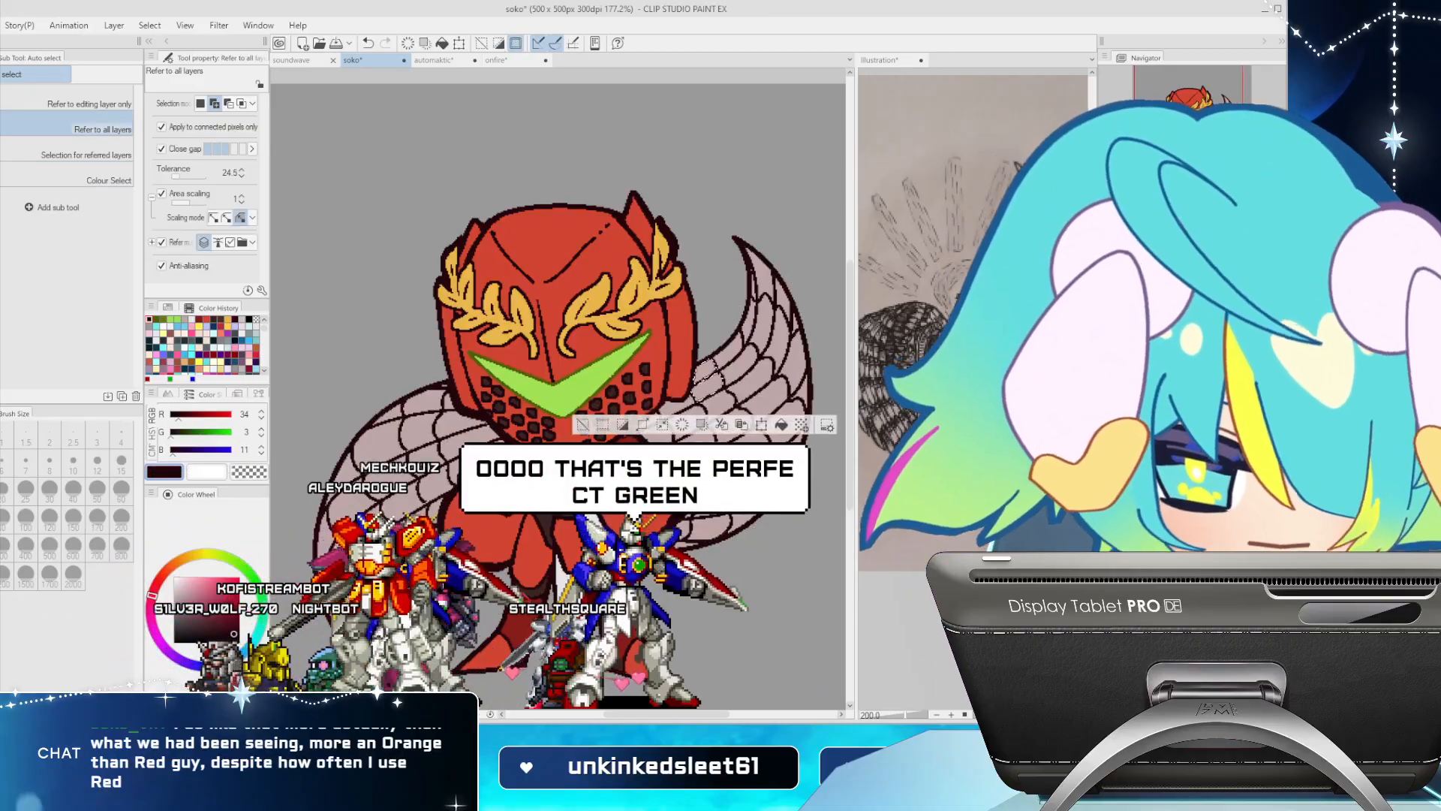
click(720, 398)
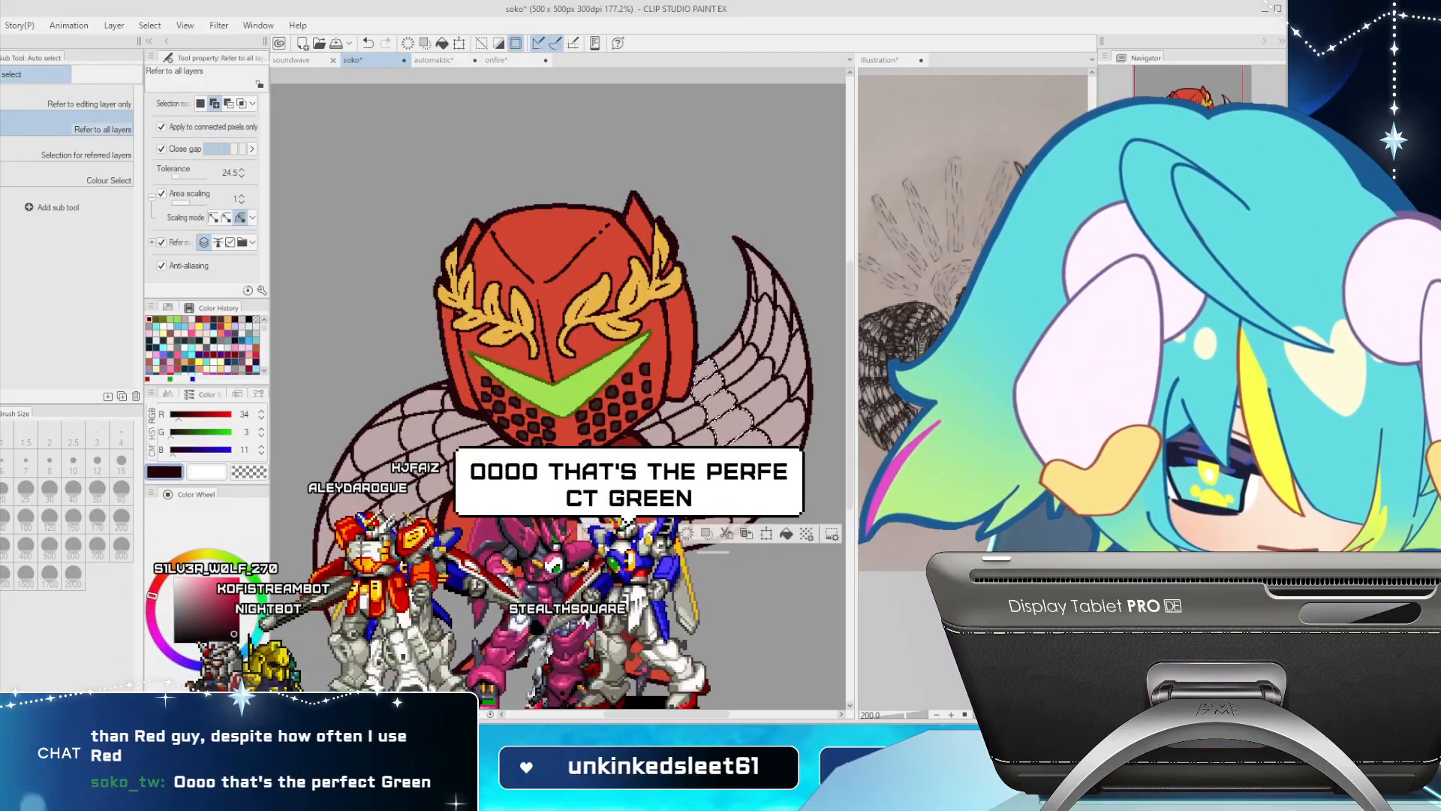
key(i)
click(665, 287)
key(p)
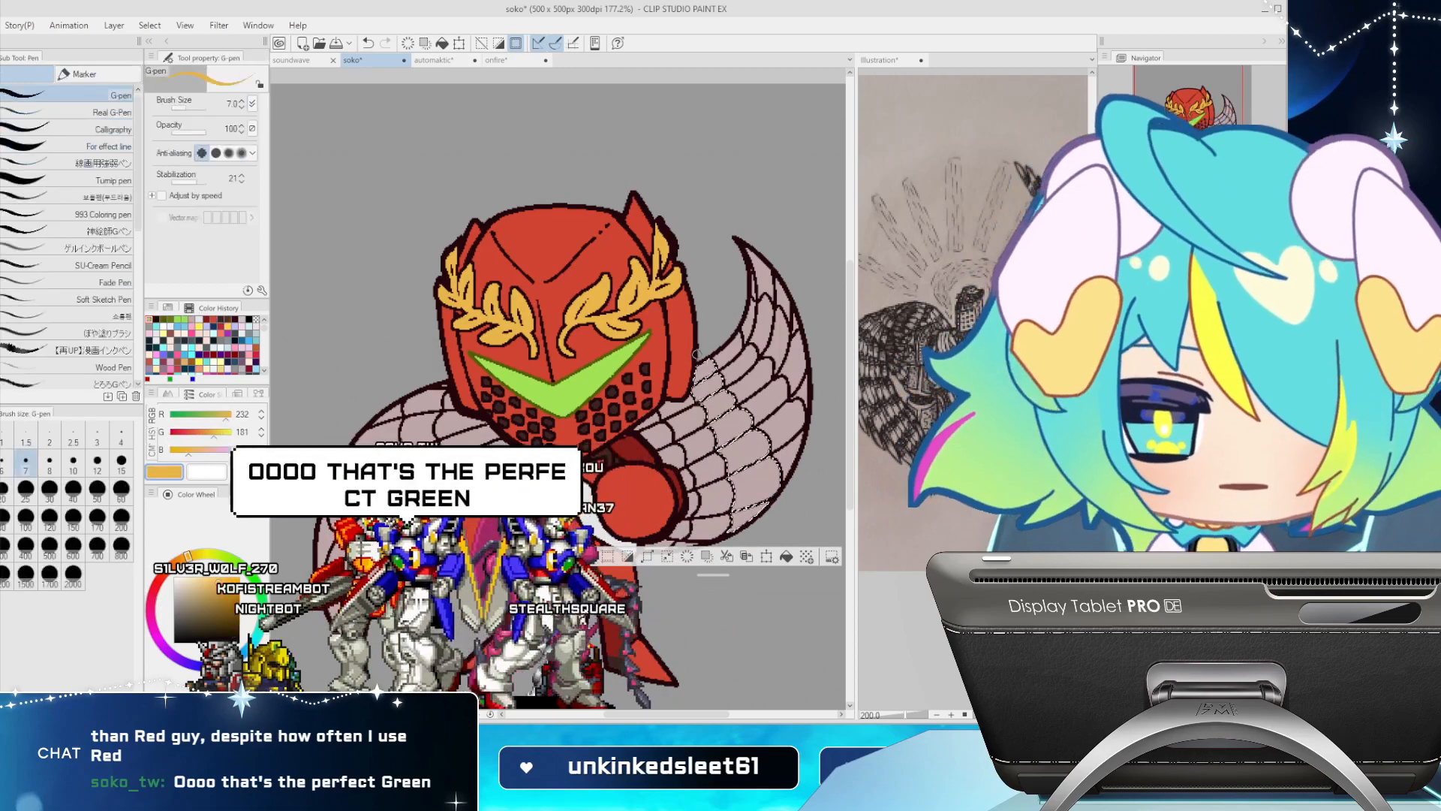
Paint gold scalloped edges along the feather rows of the right wing, sampling the wing's mauve and gold for touch-ups
drag(710, 368, 774, 467)
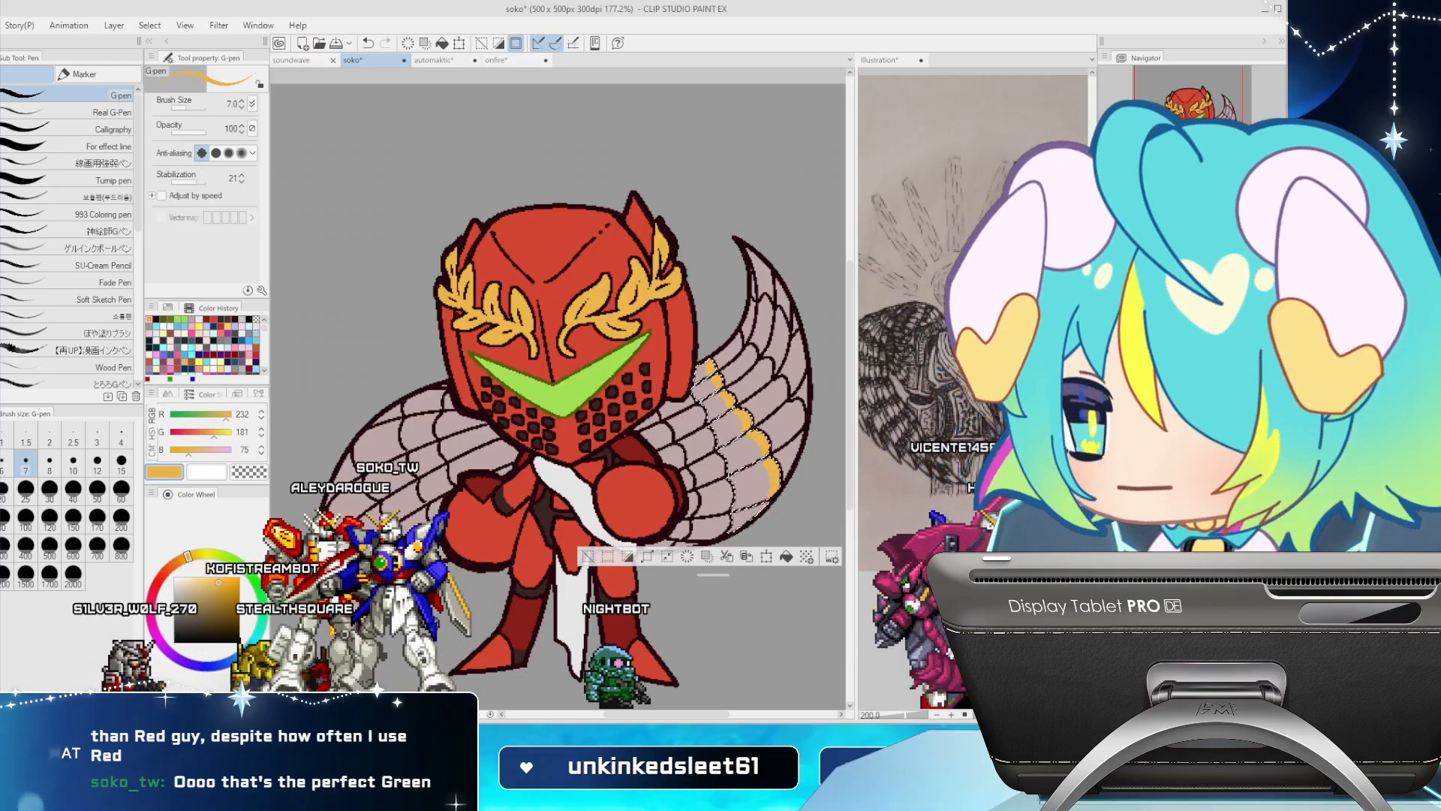
key(ctrl+d)
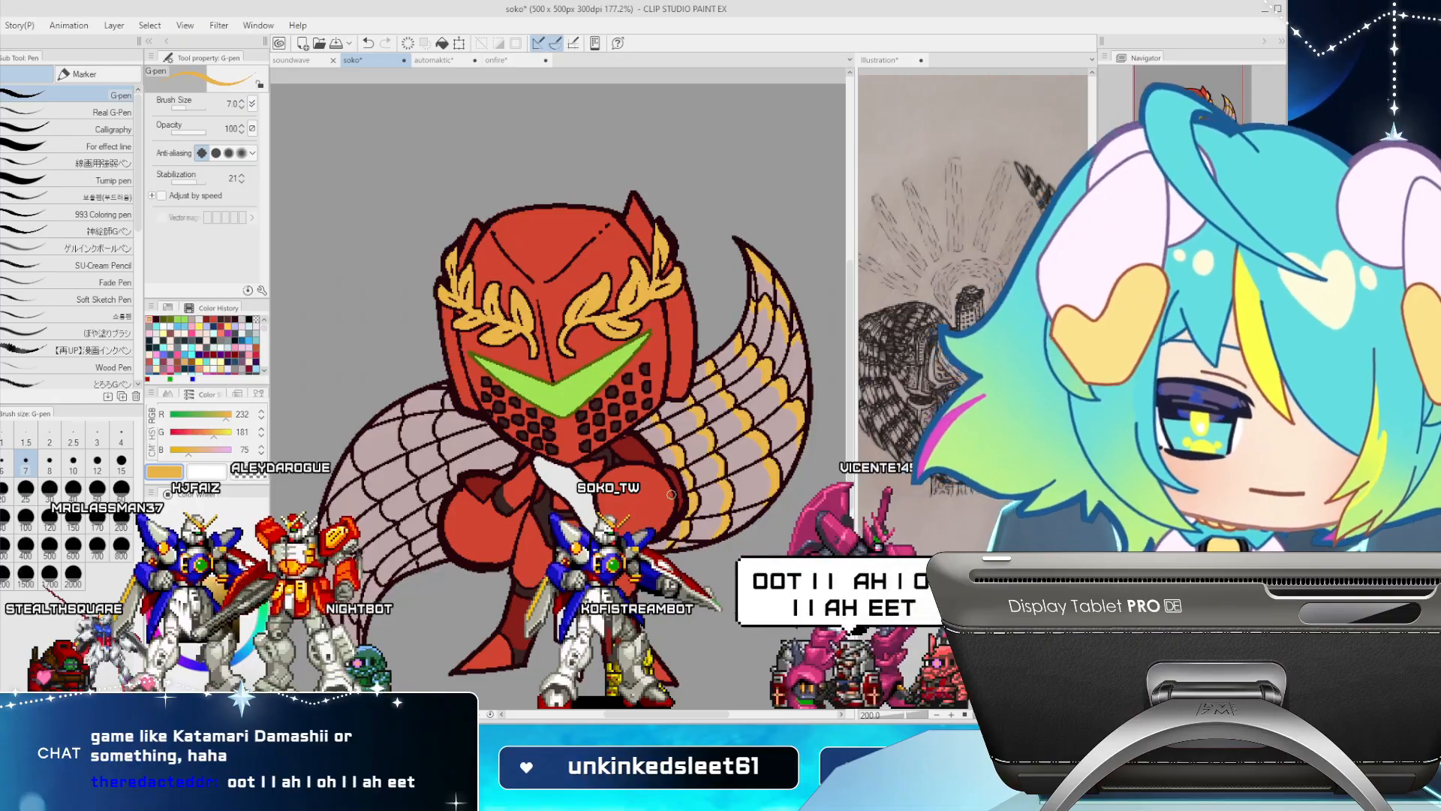
key(u)
key(i)
click(677, 537)
key(p)
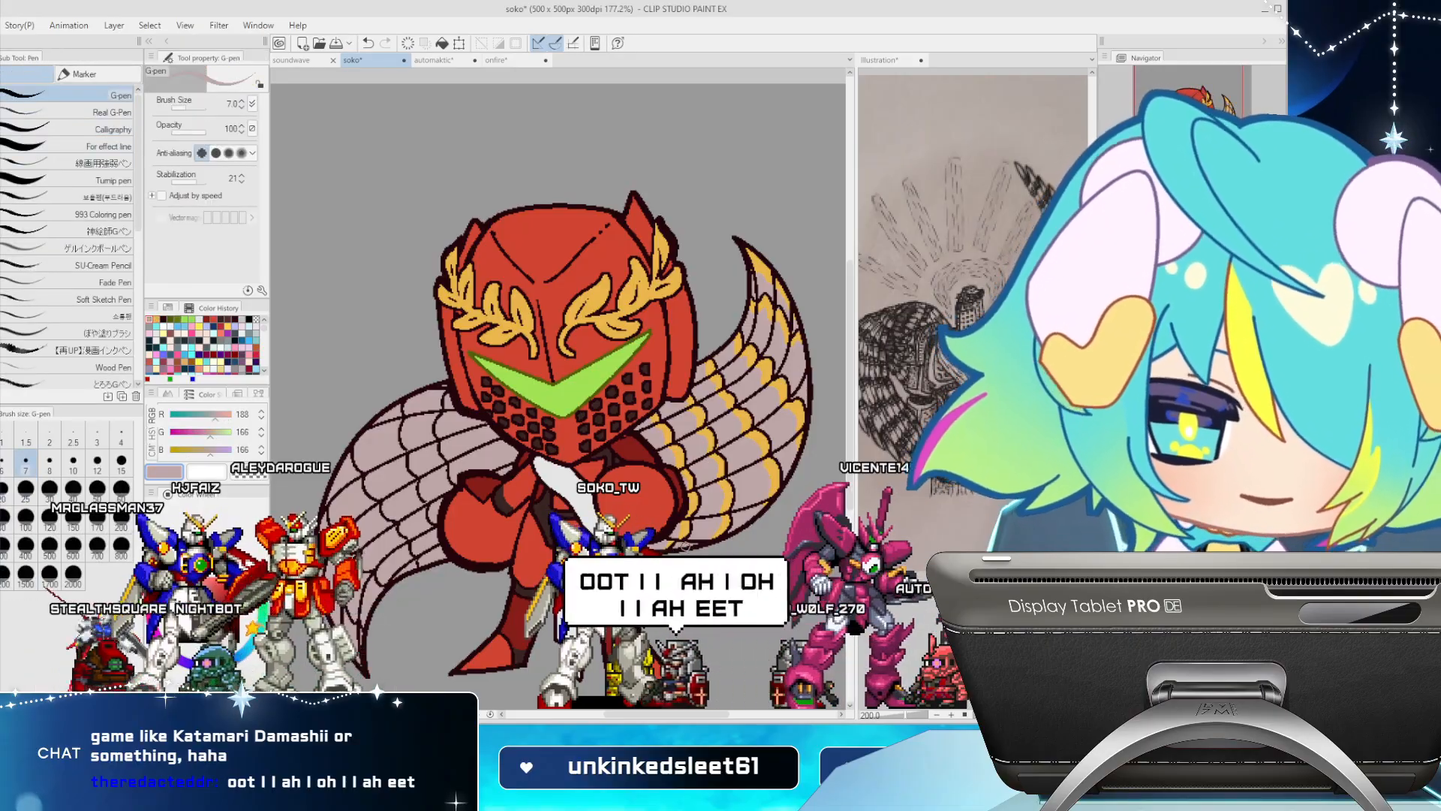
alt+click(682, 532)
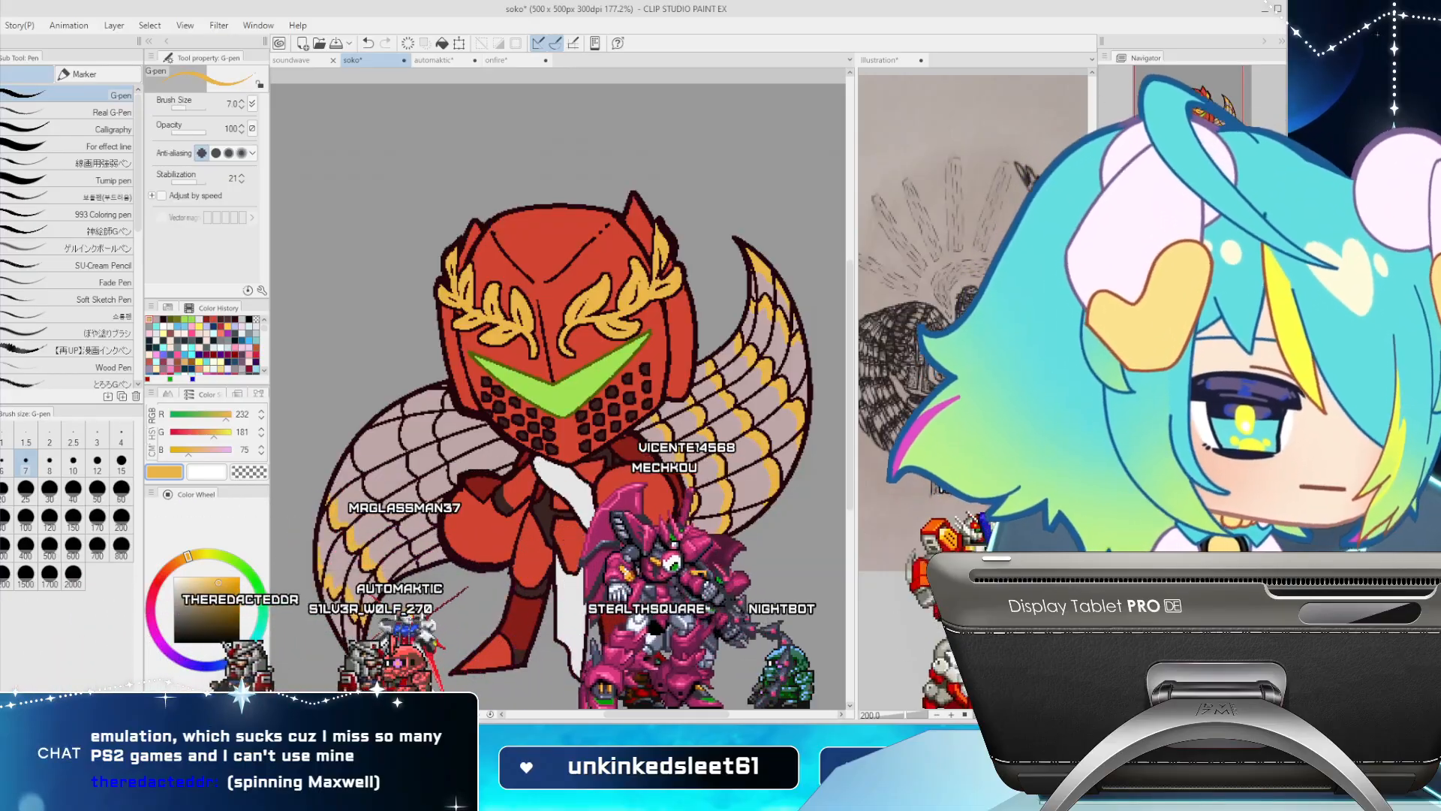
Paint matching gold scalloped edges across the left wing's feathers, sampling the outline, mauve and gold colours as needed
alt+click(356, 534)
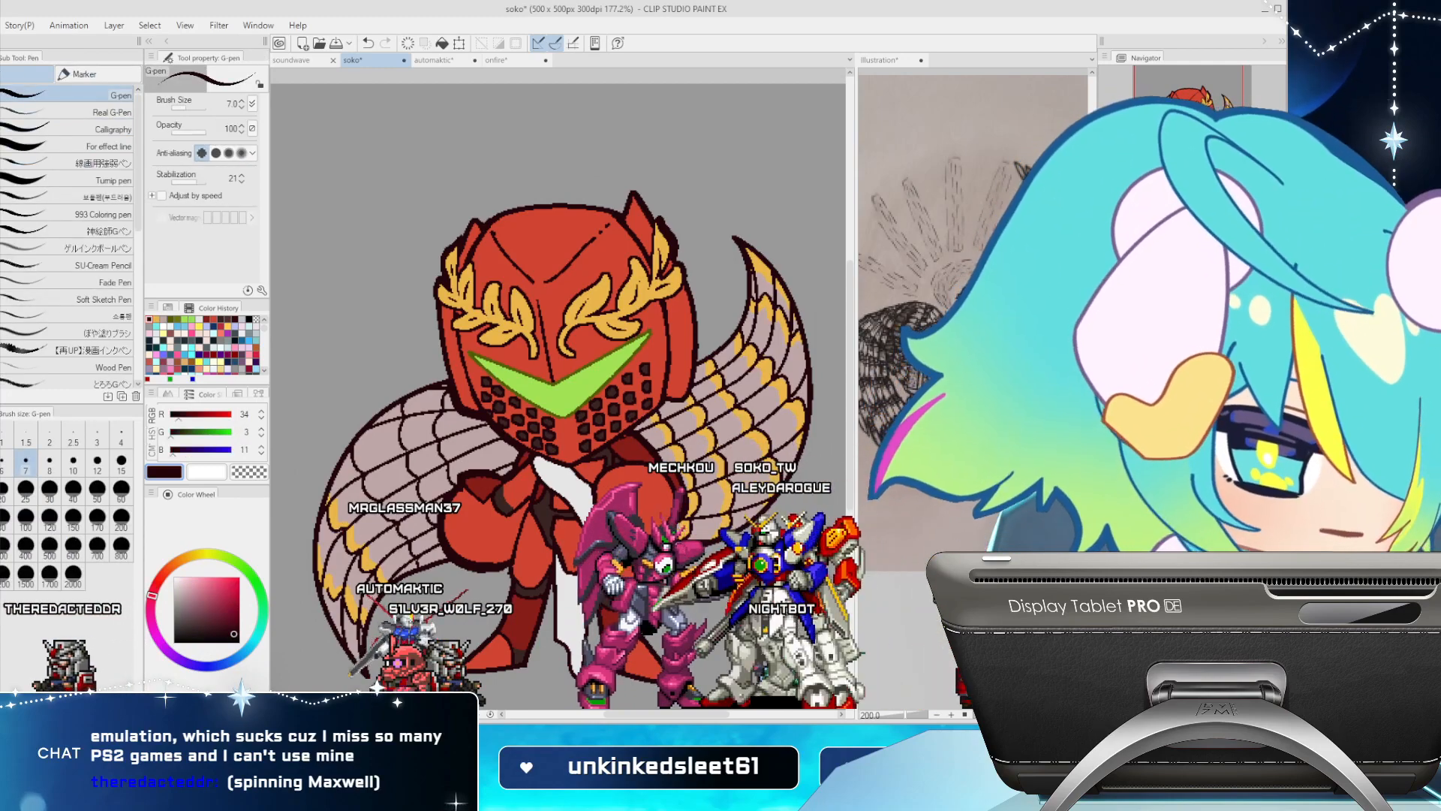
alt+click(348, 546)
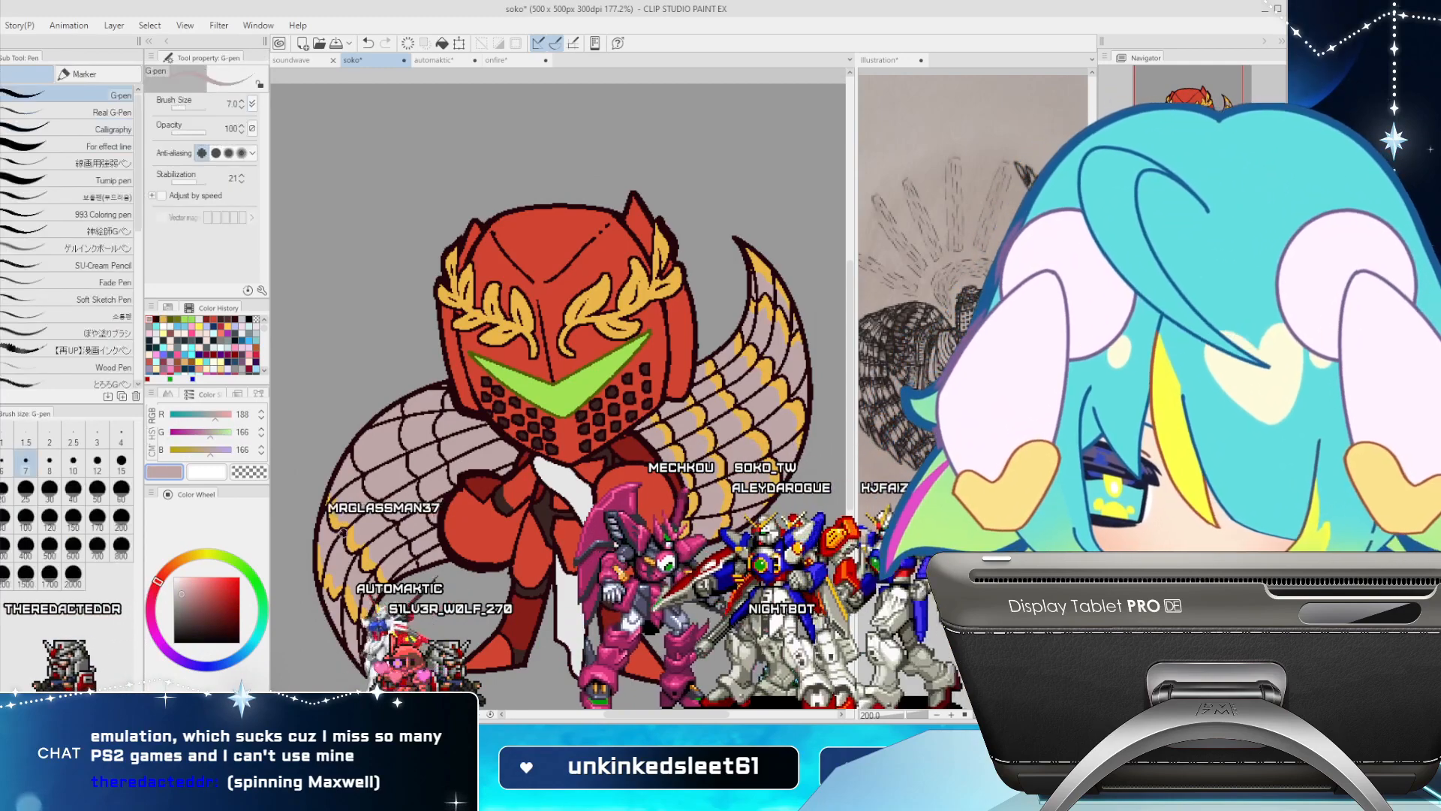
alt+click(348, 540)
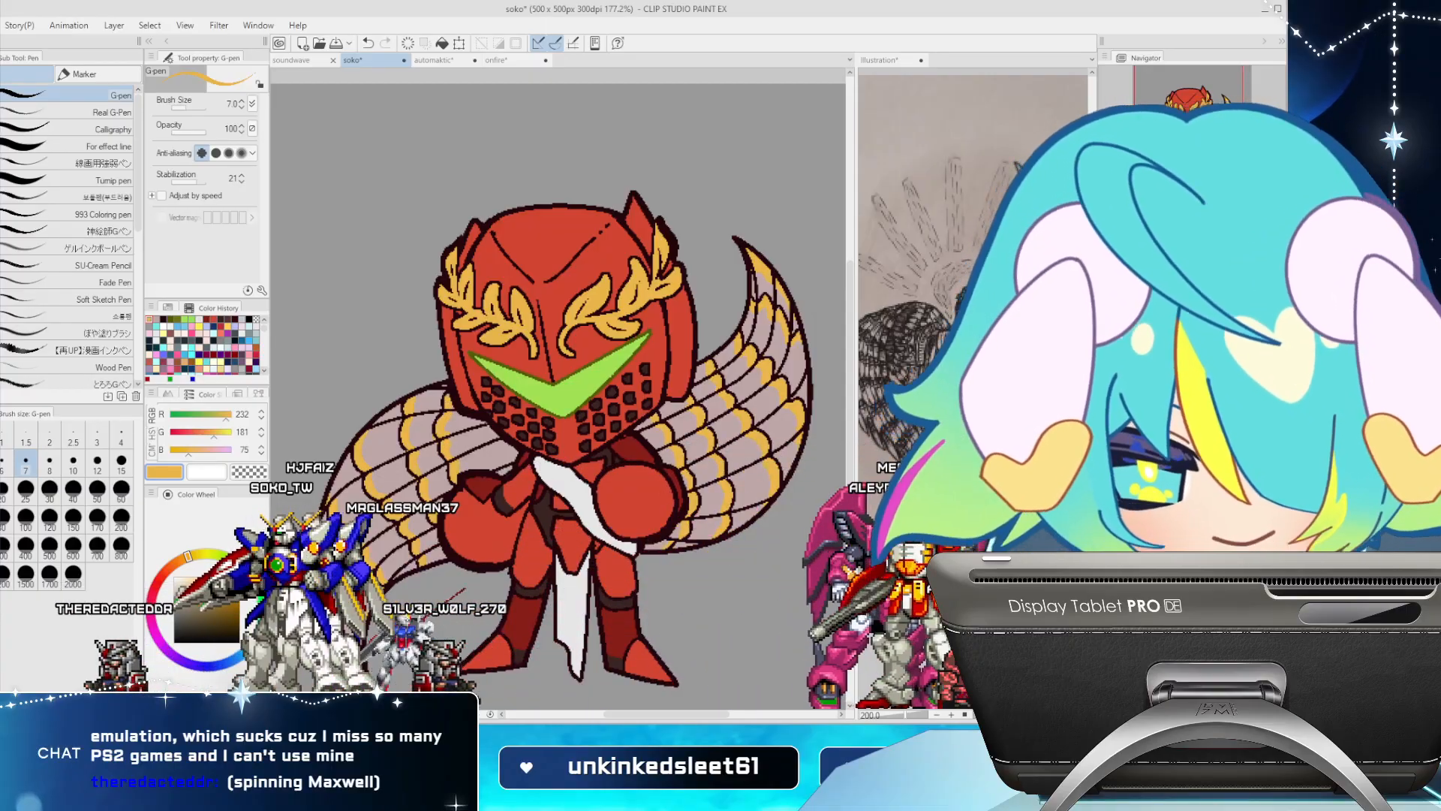
Check the drawing mirrored, restore the view, and paint gold trim on the left cuff with the pen at size 4
key(h)
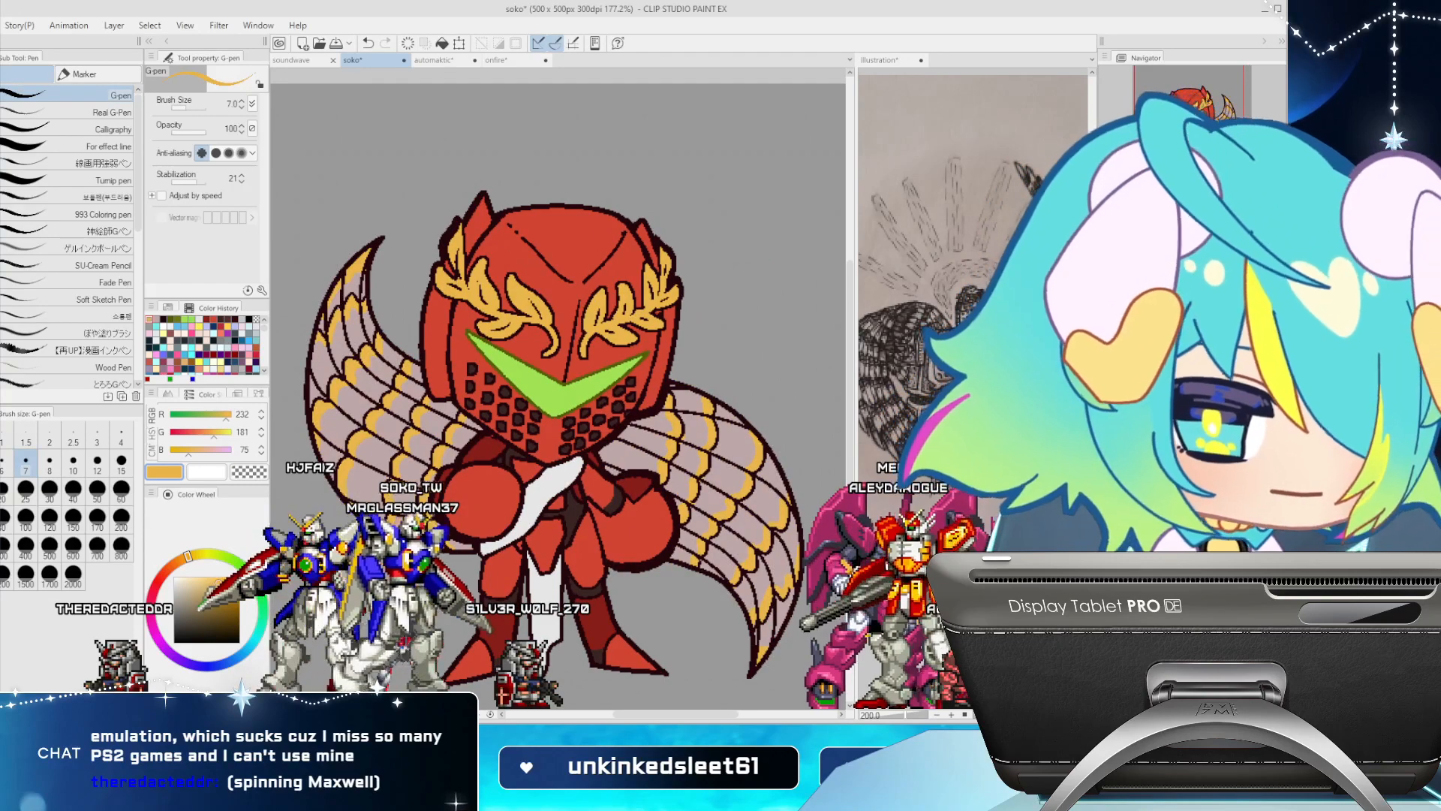
key(h)
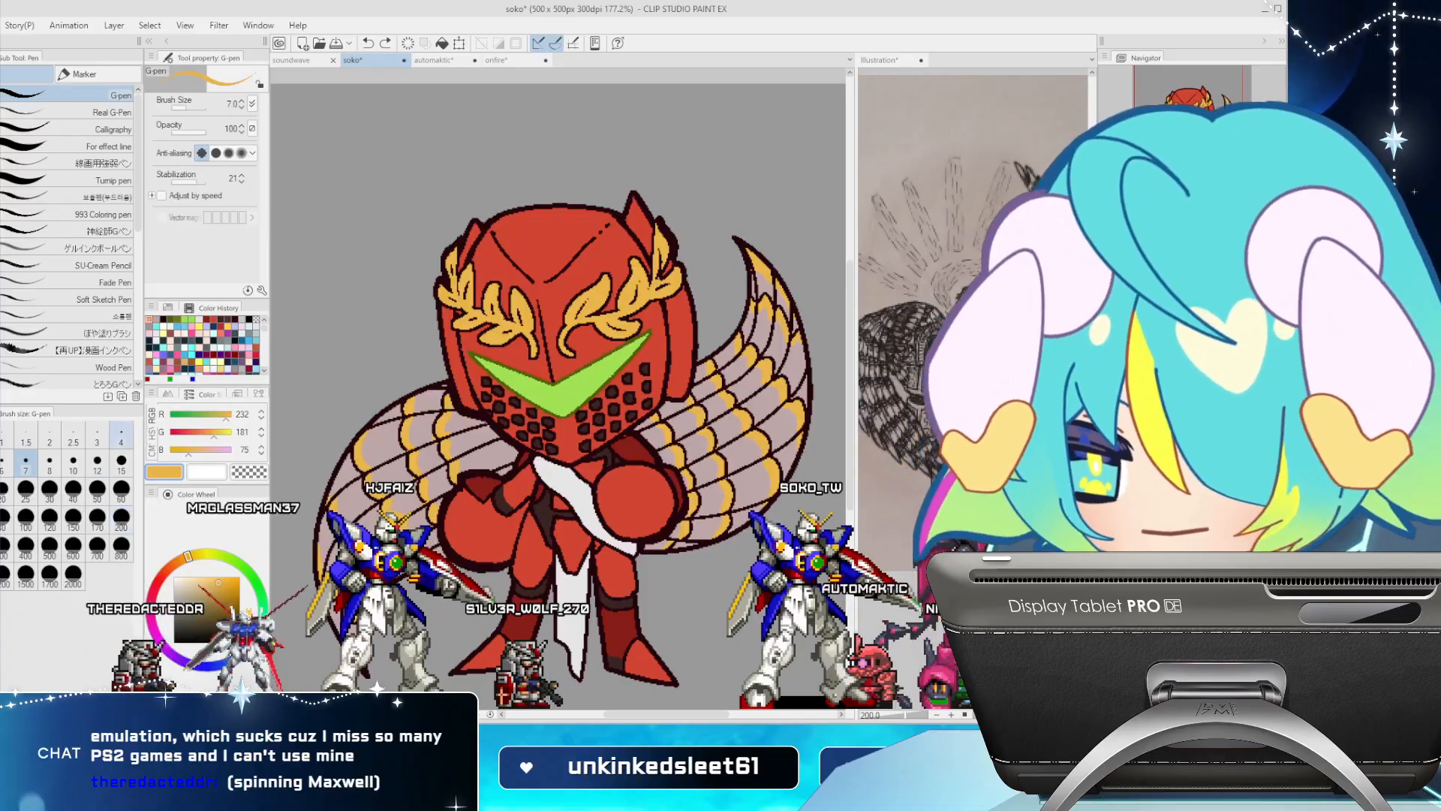
click(121, 435)
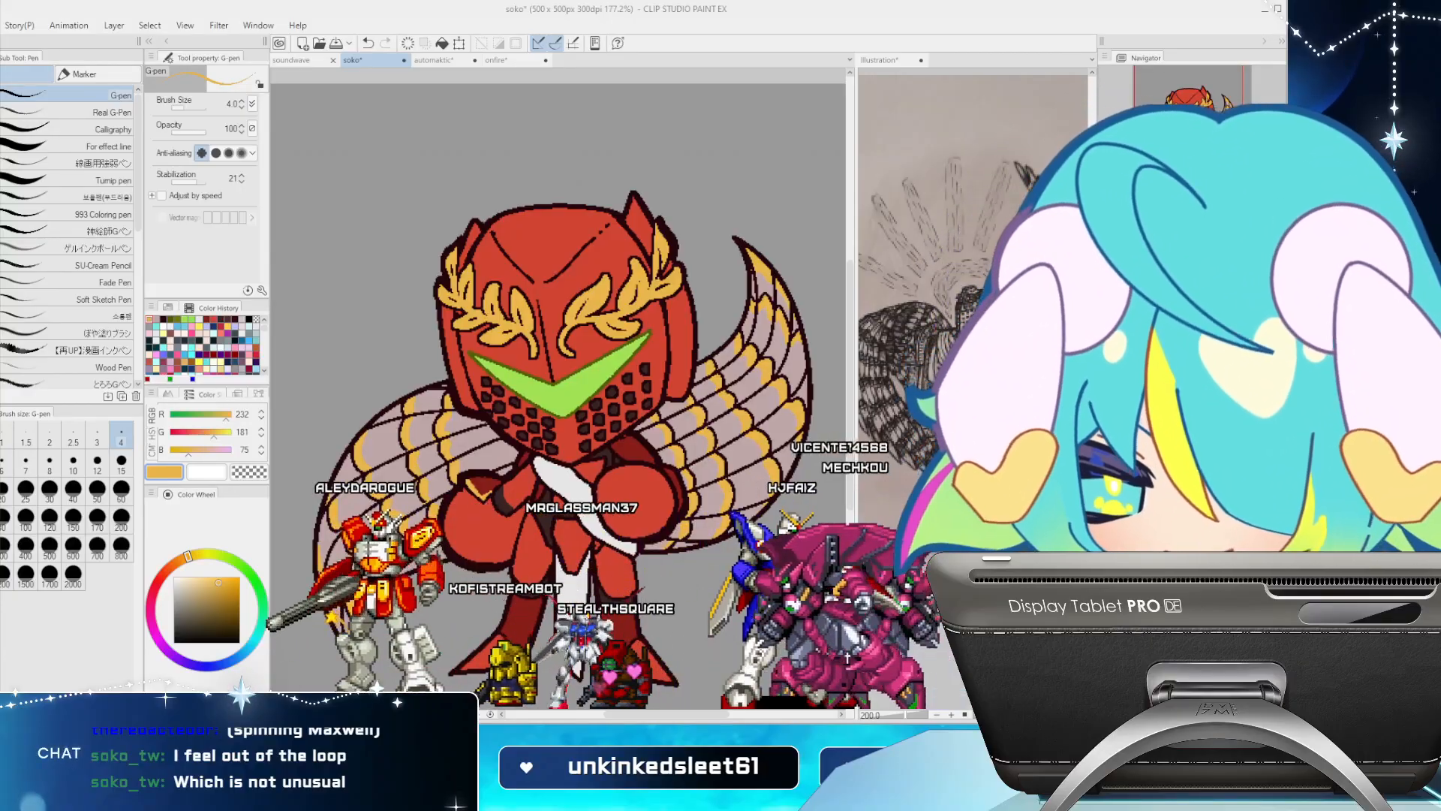
key(ctrl+v)
key(ctrl+t)
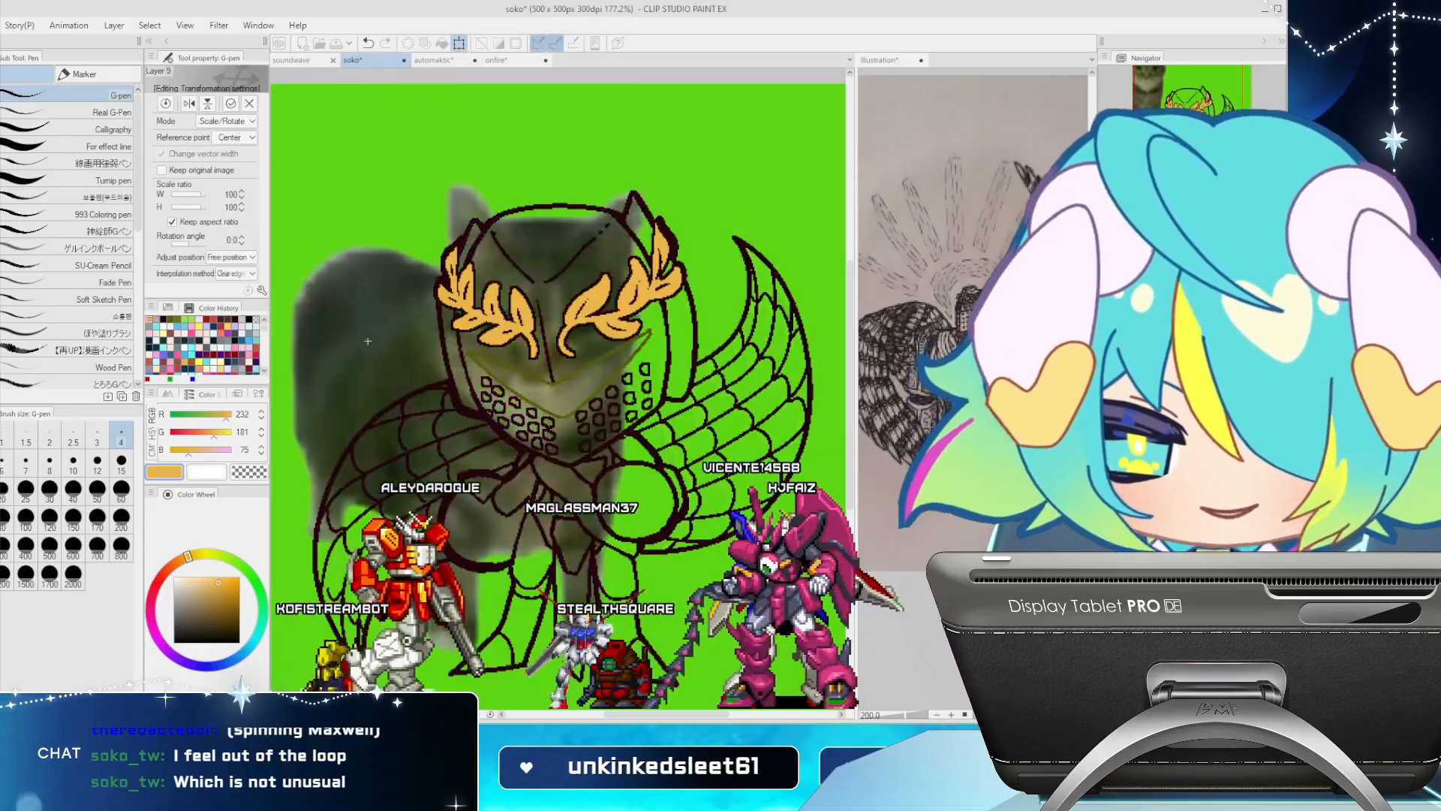
drag(368, 341, 341, 291)
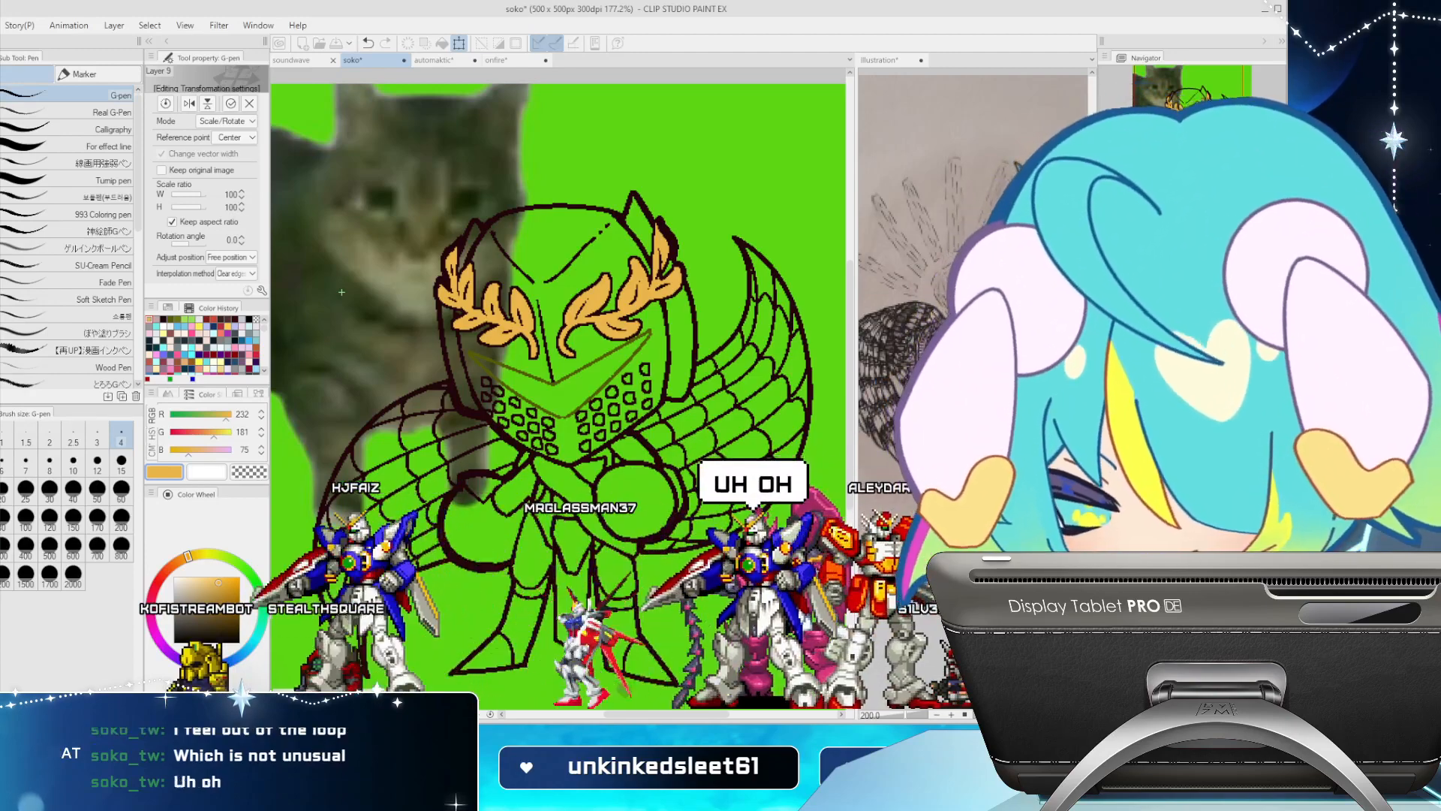
key(ctrl+z)
key(ctrl+z)
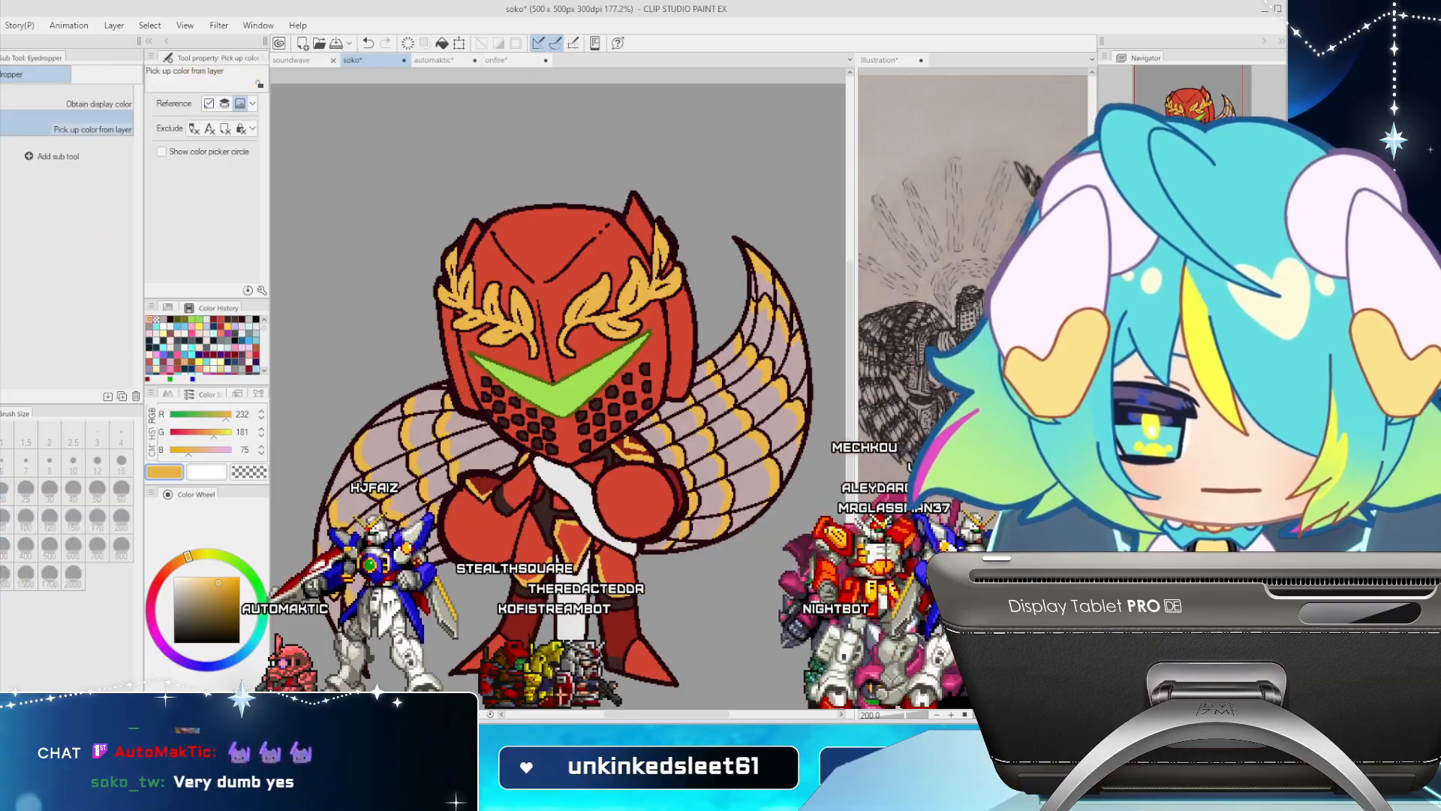
Mix a dark brown (RGB 106, 46, 15) and recolour the laurel wreath's outlines with the G-pen at size 15
click(172, 566)
click(229, 605)
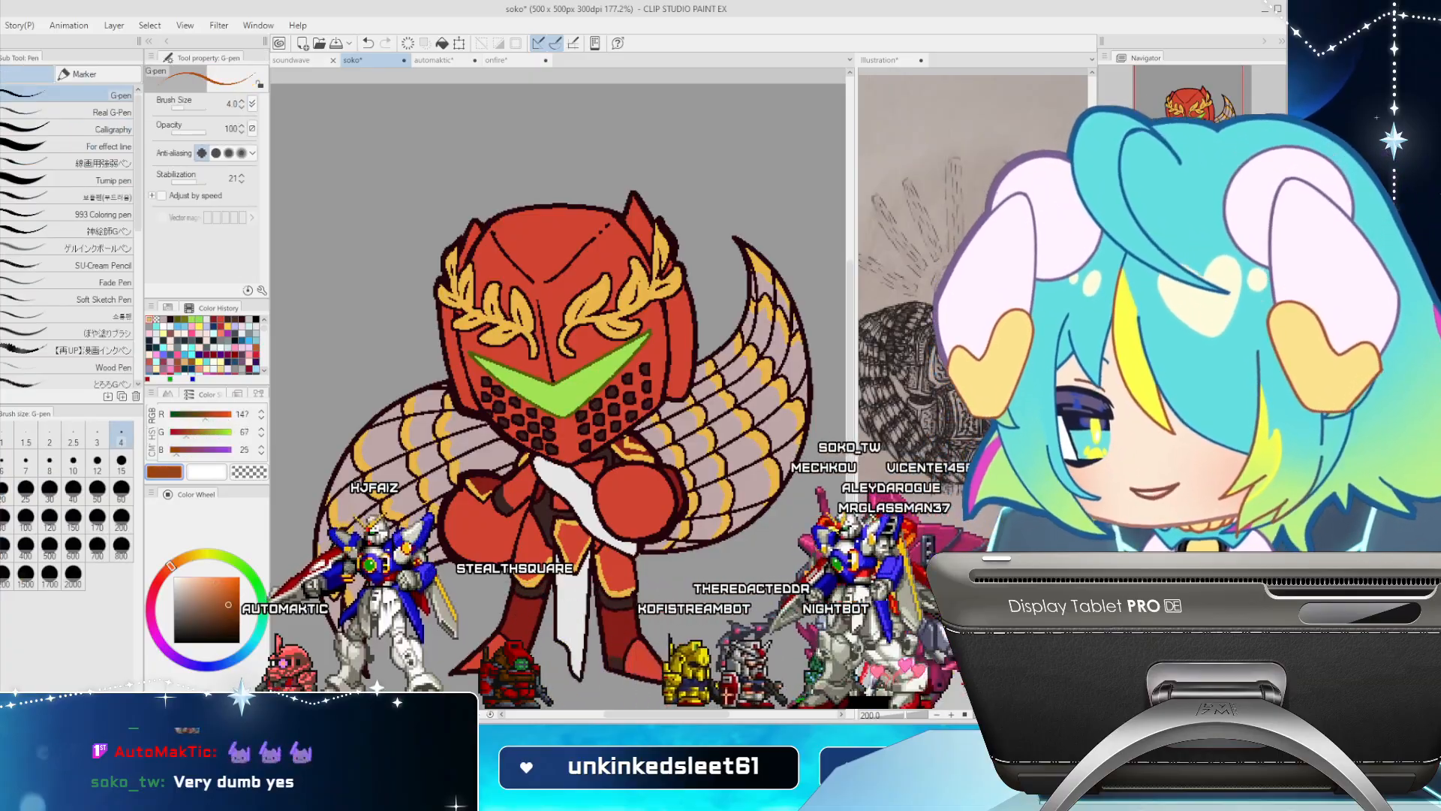
click(121, 464)
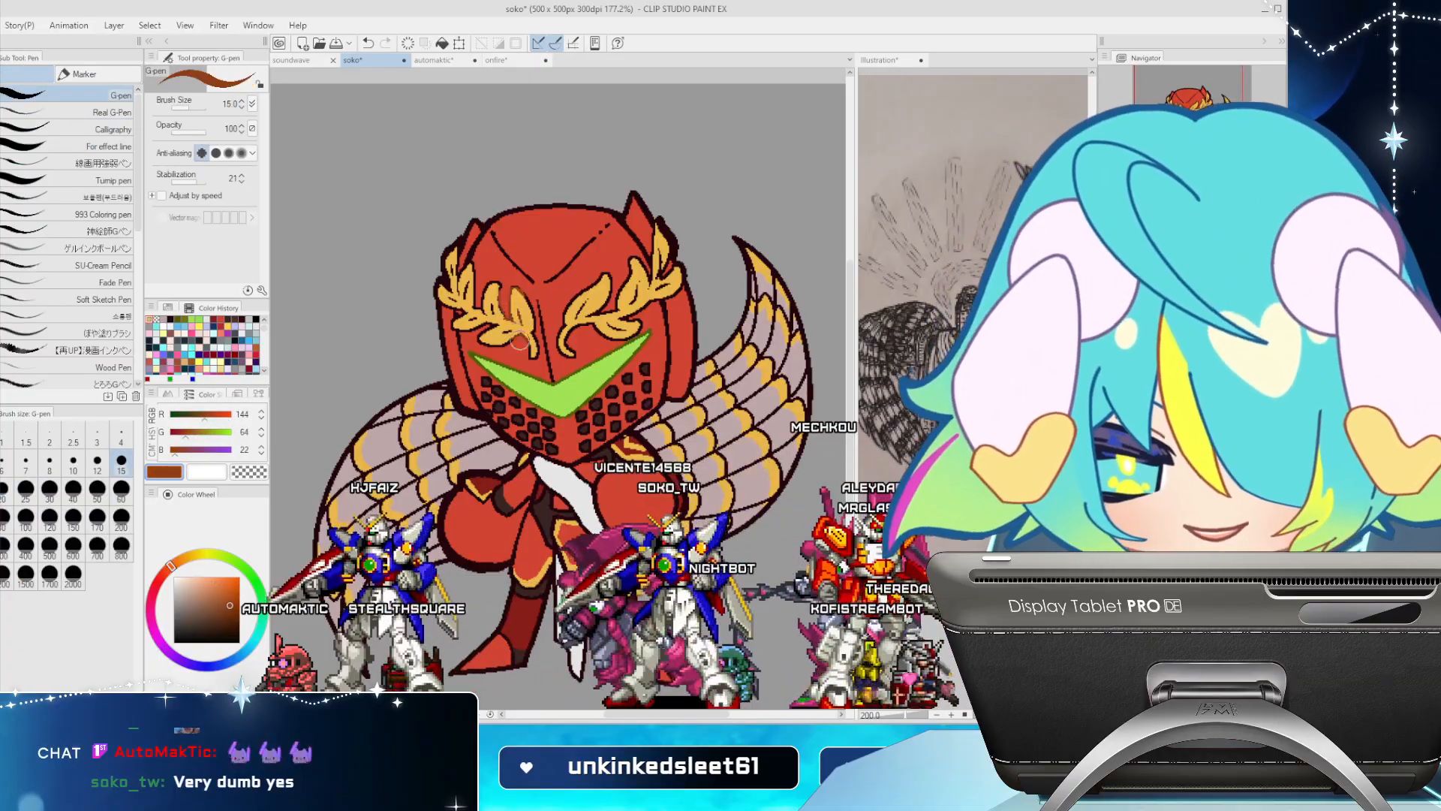
click(230, 615)
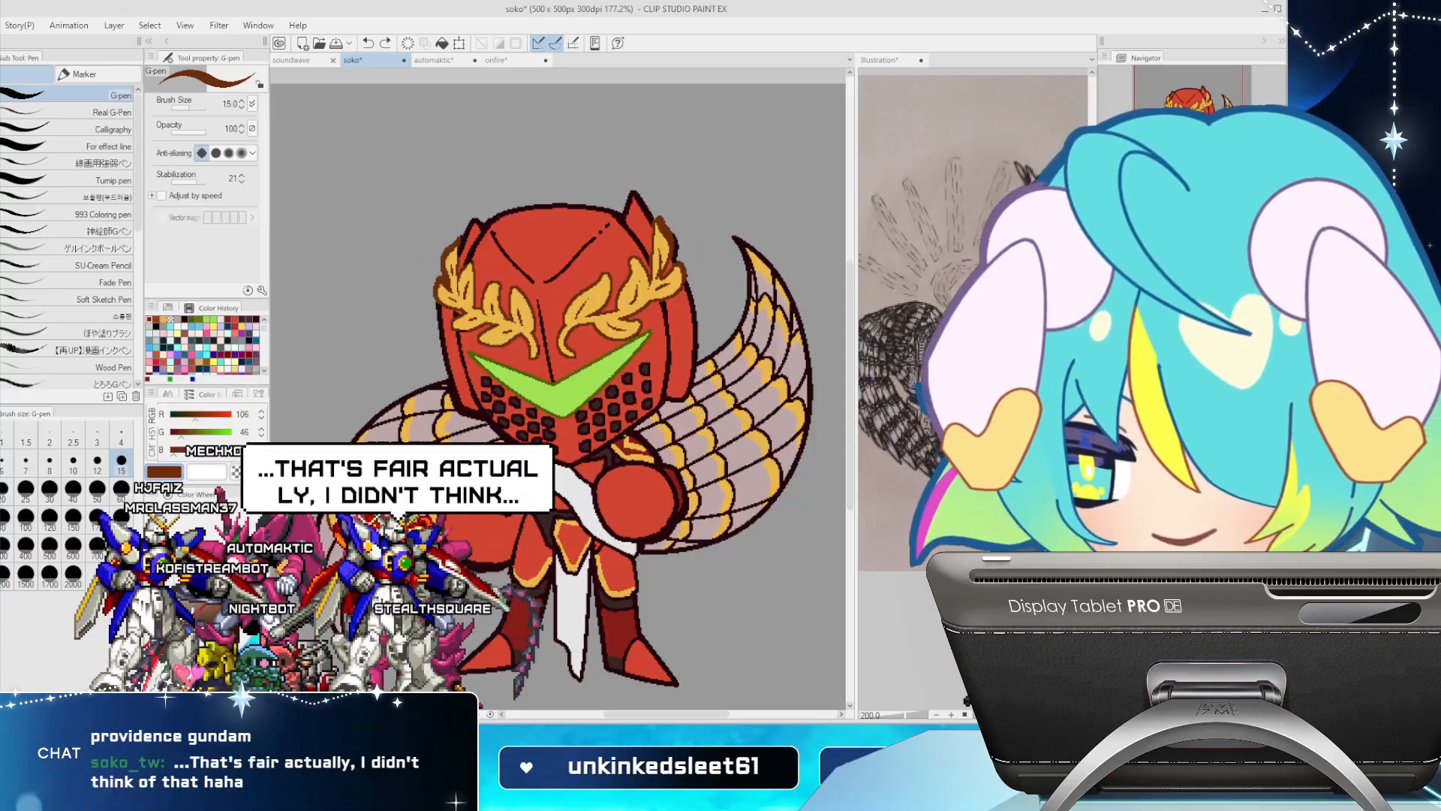
key(ctrl+y)
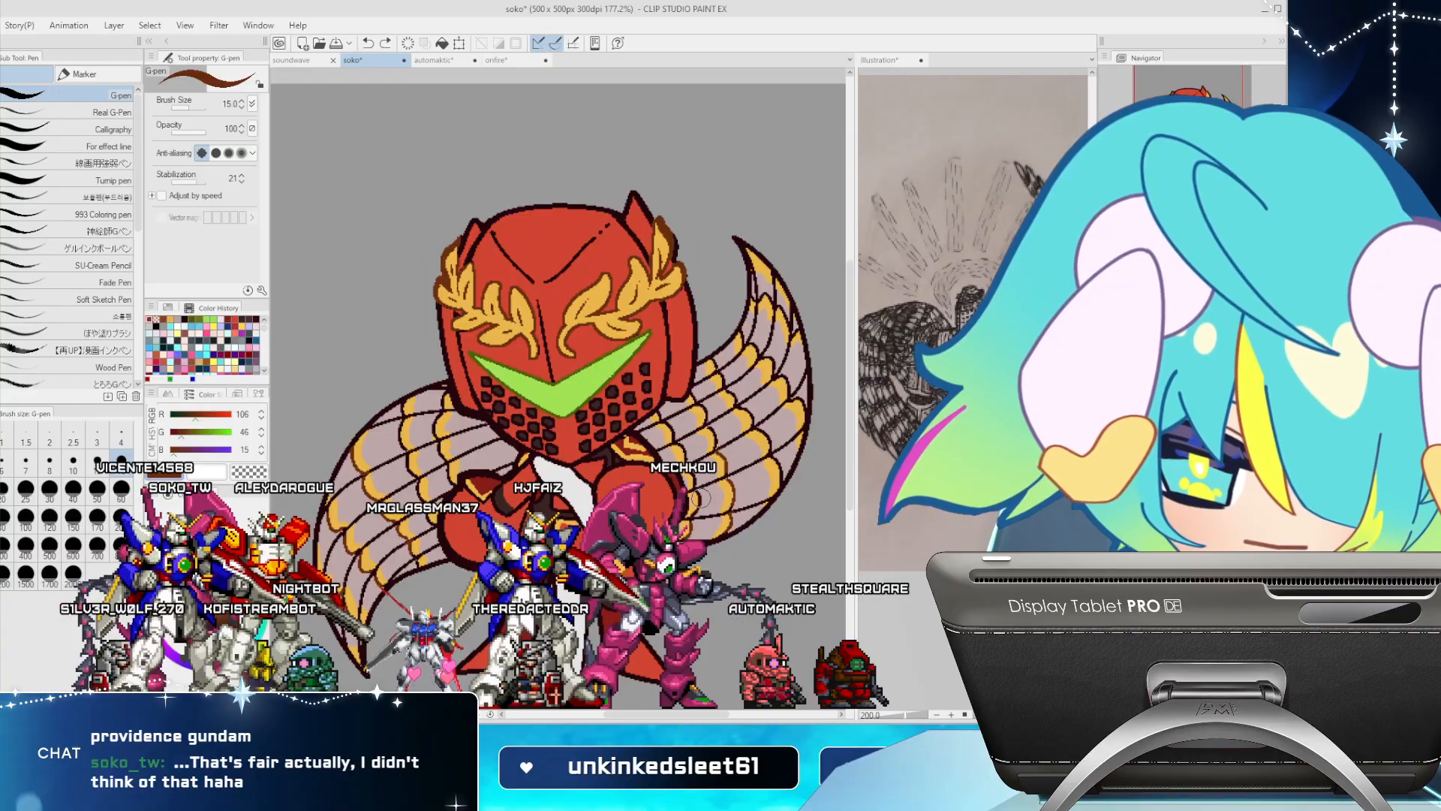
Reduce the pen to size 10 and sample the near-black outline colour around the helmet's lower grille for line touch-ups
key(i)
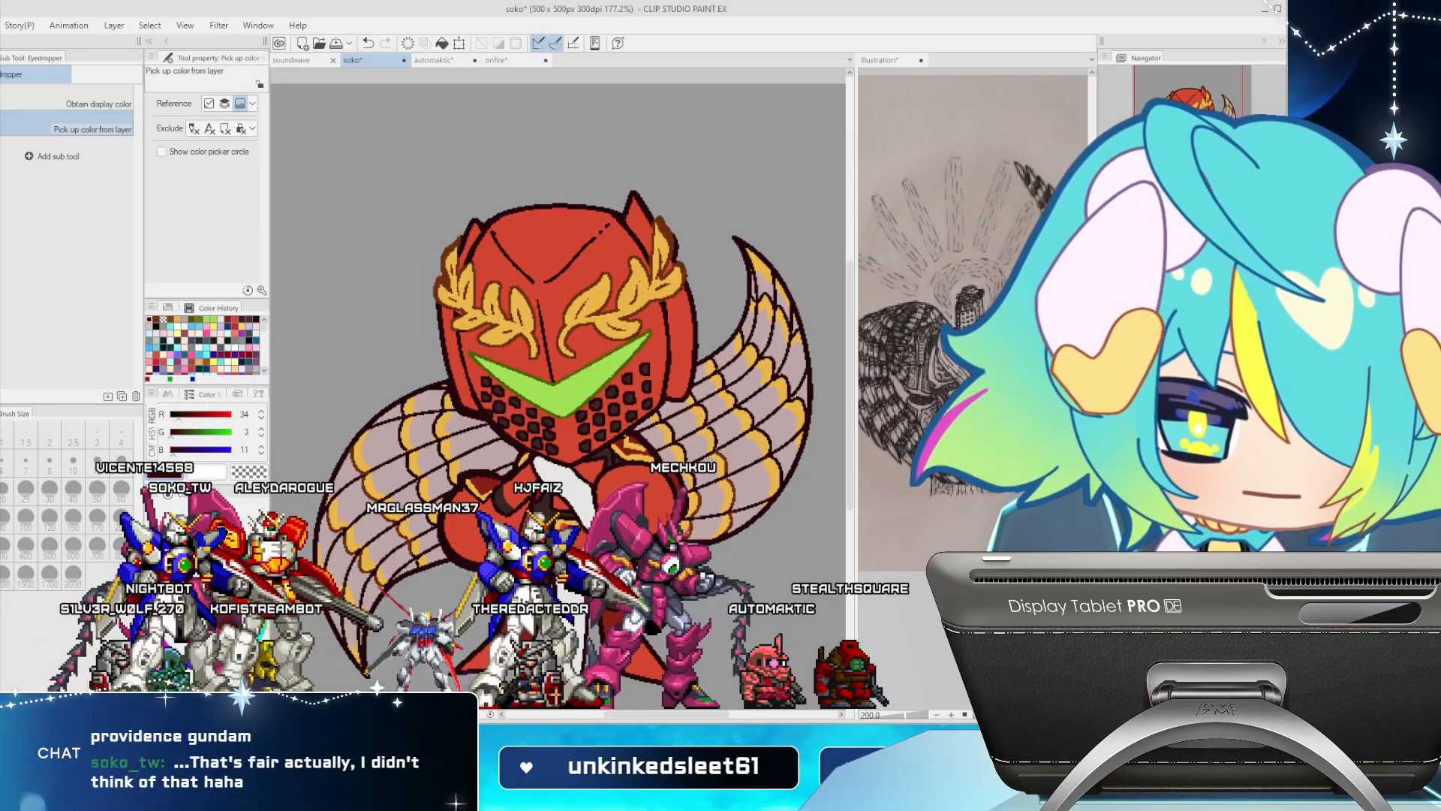
key(alt)
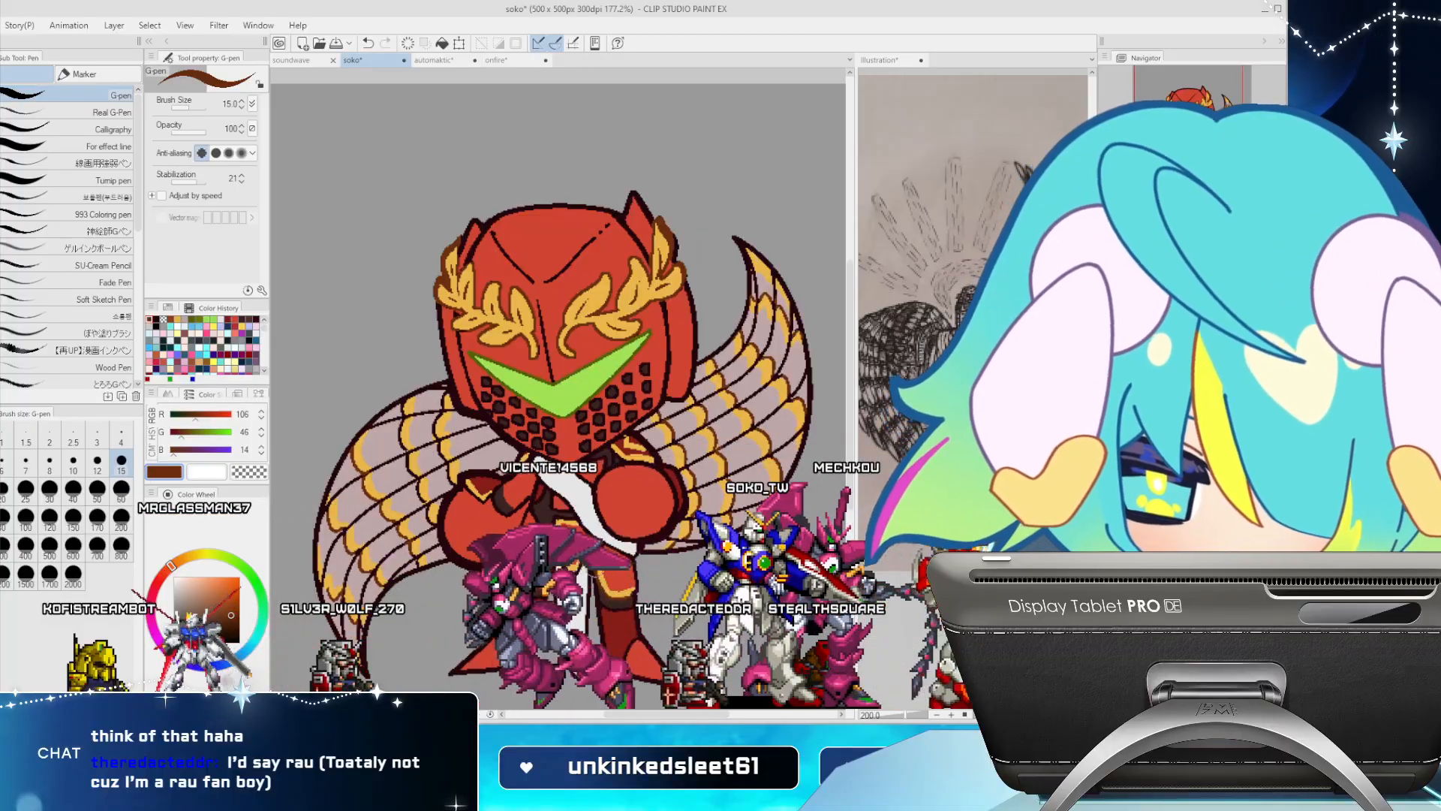
click(72, 460)
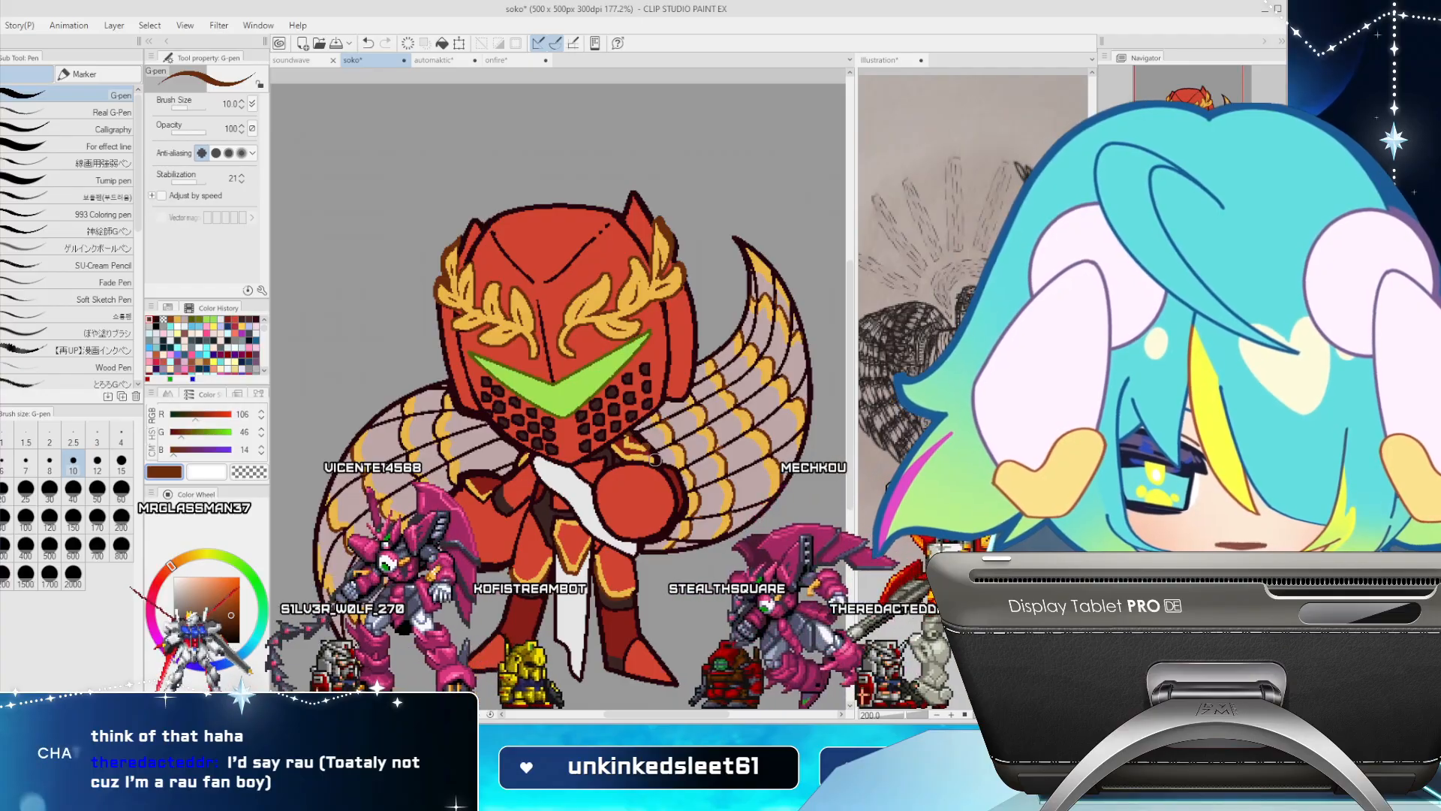
alt+click(583, 429)
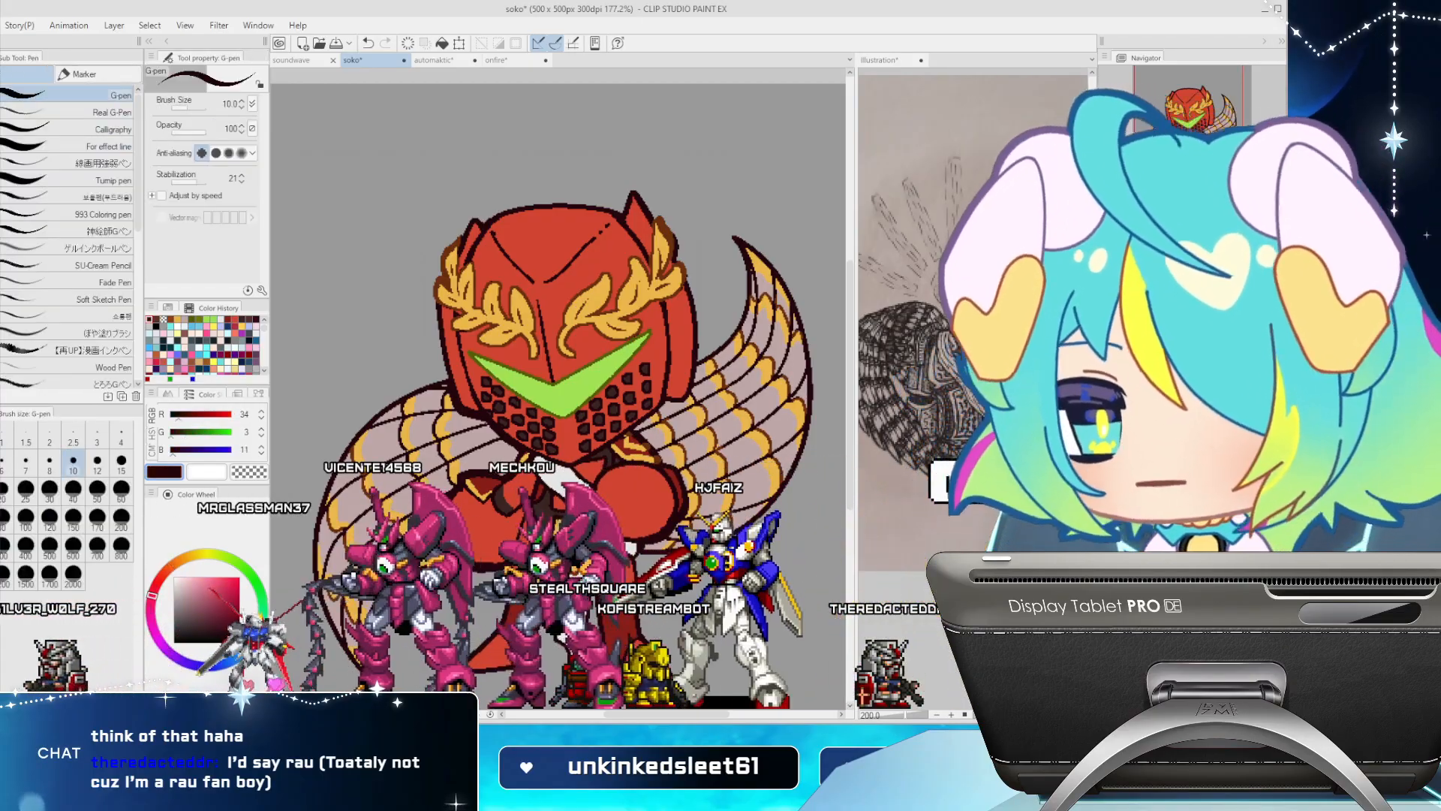
alt+click(556, 443)
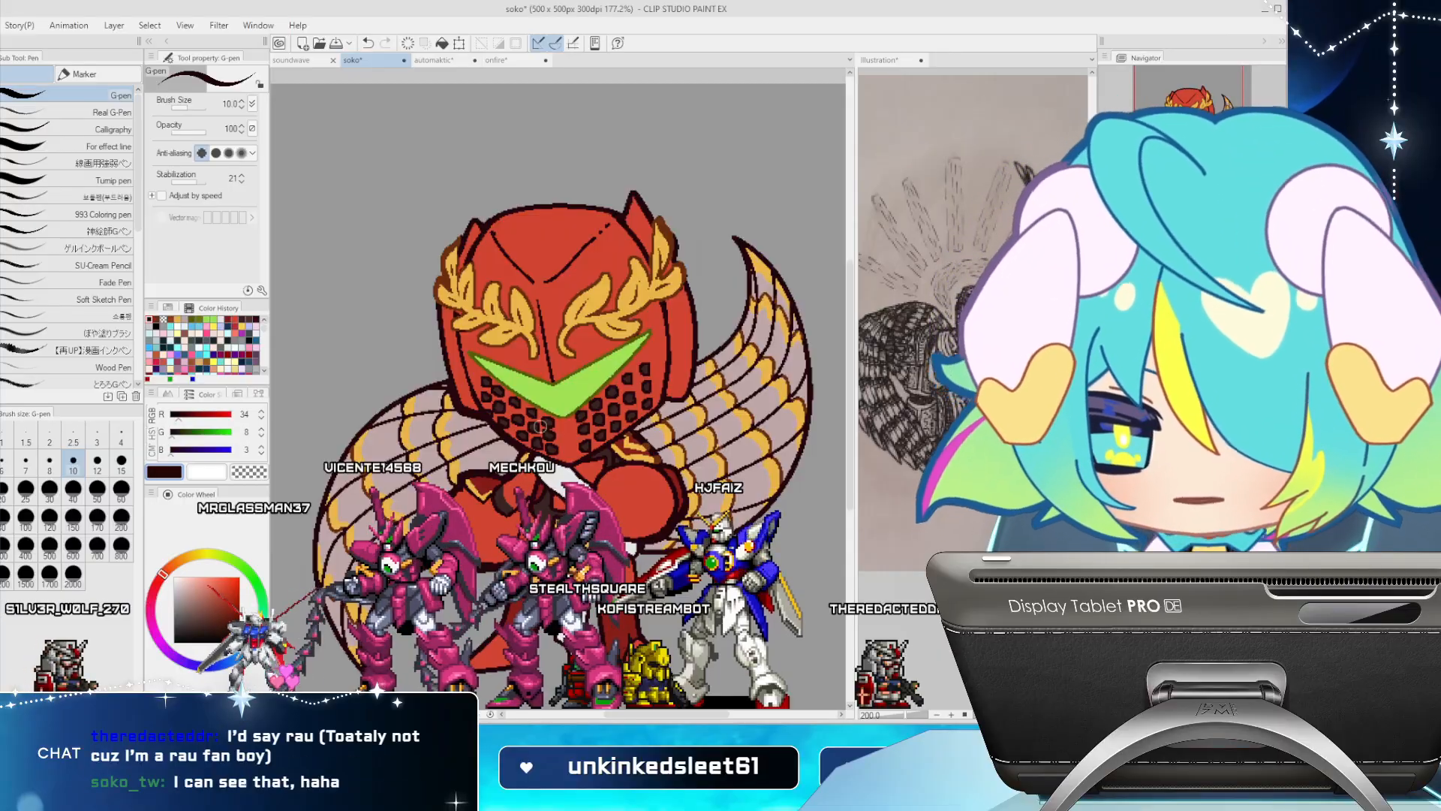
click(541, 427)
key(ctrl+z)
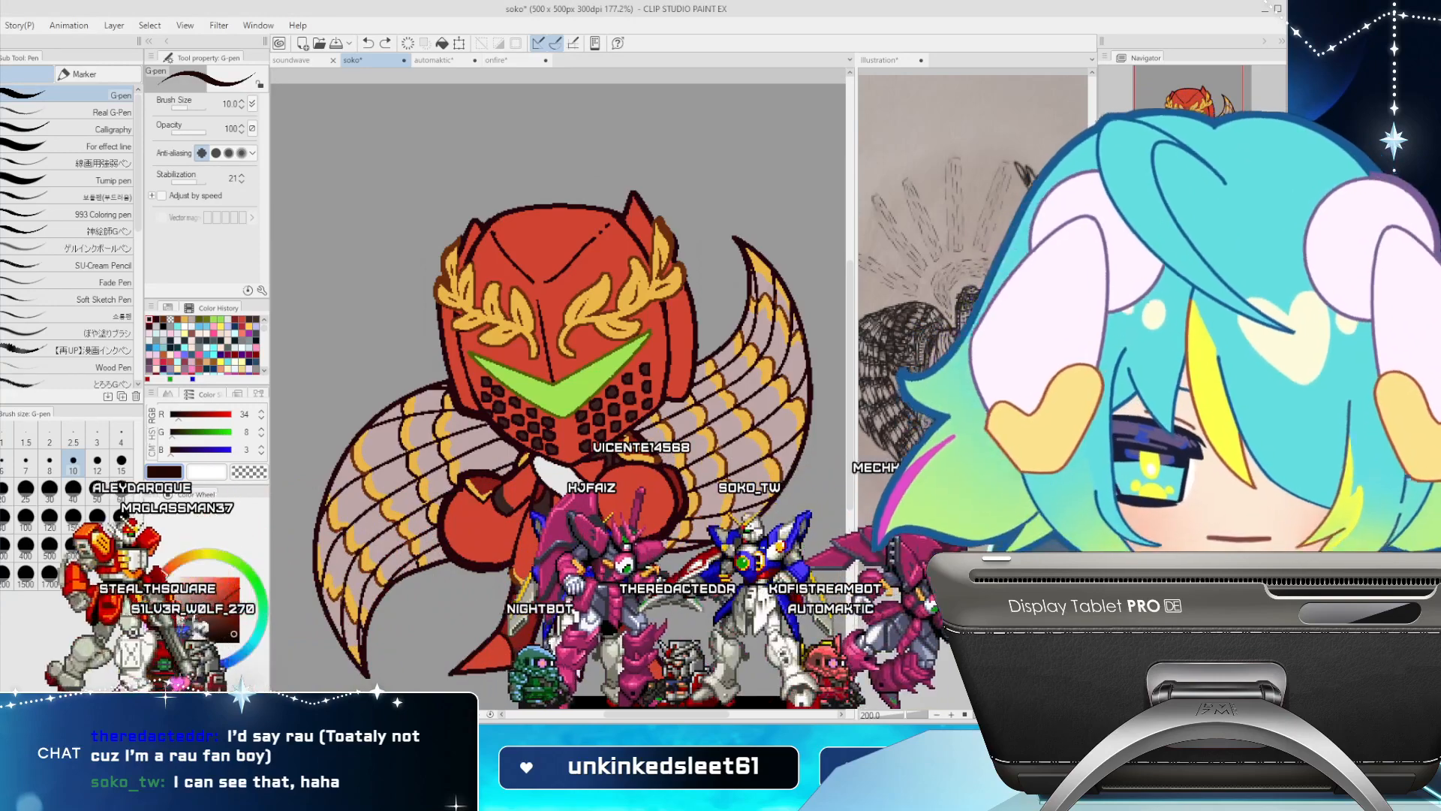
Touch up the lower tip of the left laurel branch using colours sampled from the wreath
alt+click(529, 328)
mouse_move(534, 354)
mouse_down()
mouse_move(533, 327)
mouse_move(541, 359)
mouse_up()
alt+click(534, 315)
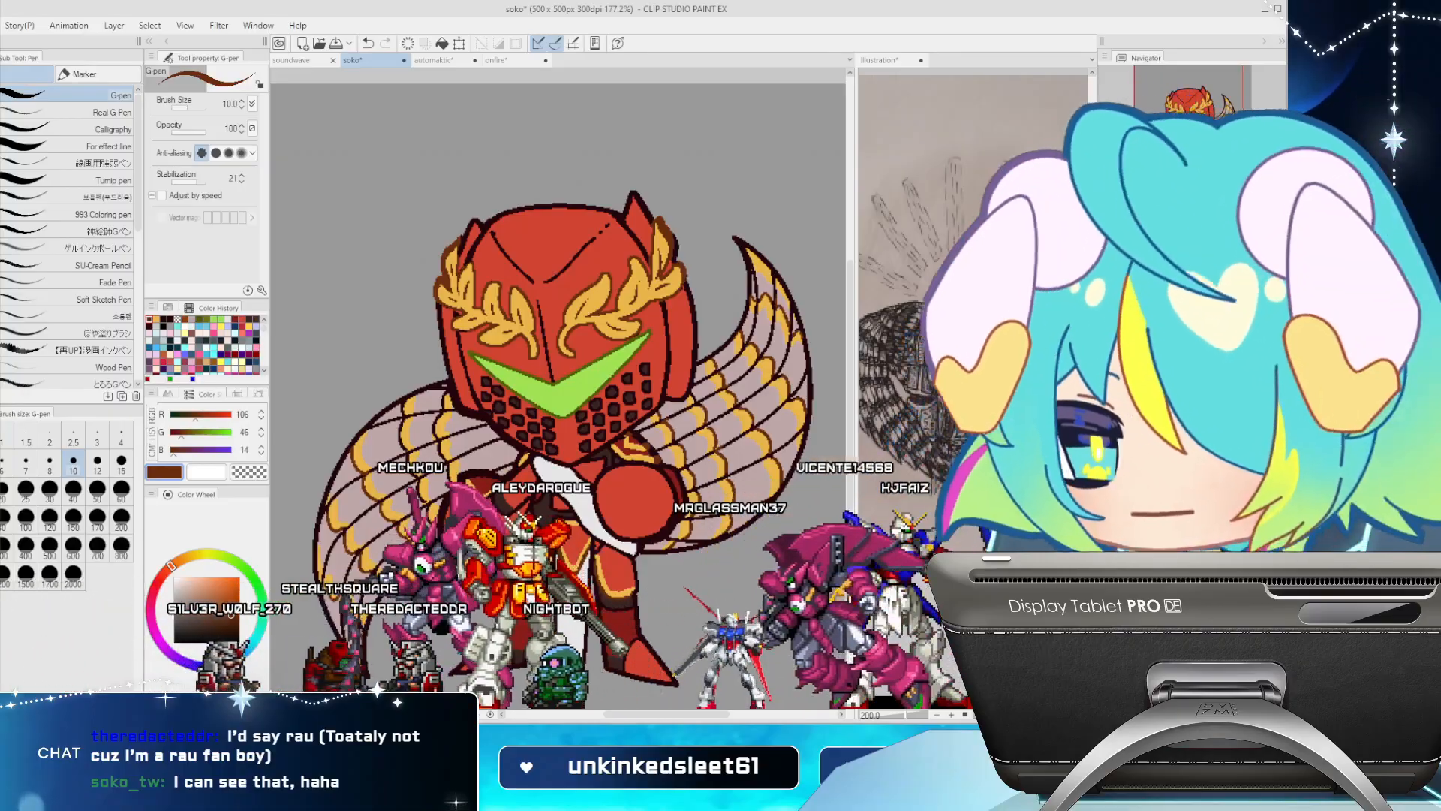
Mix a dark maroon (RGB 95, 3, 30) and start a shadow beside the helmet's lower-left edge
click(156, 587)
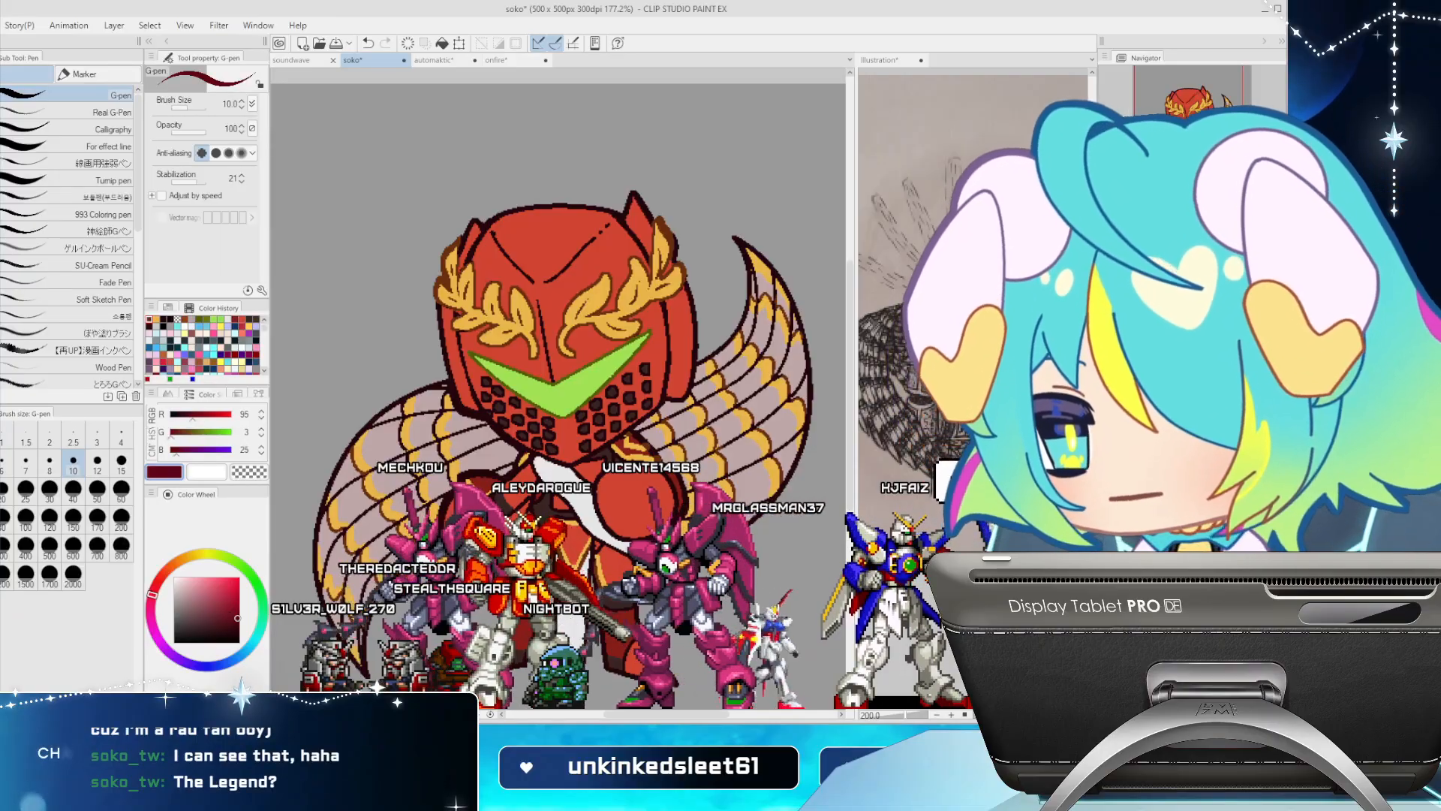
click(151, 599)
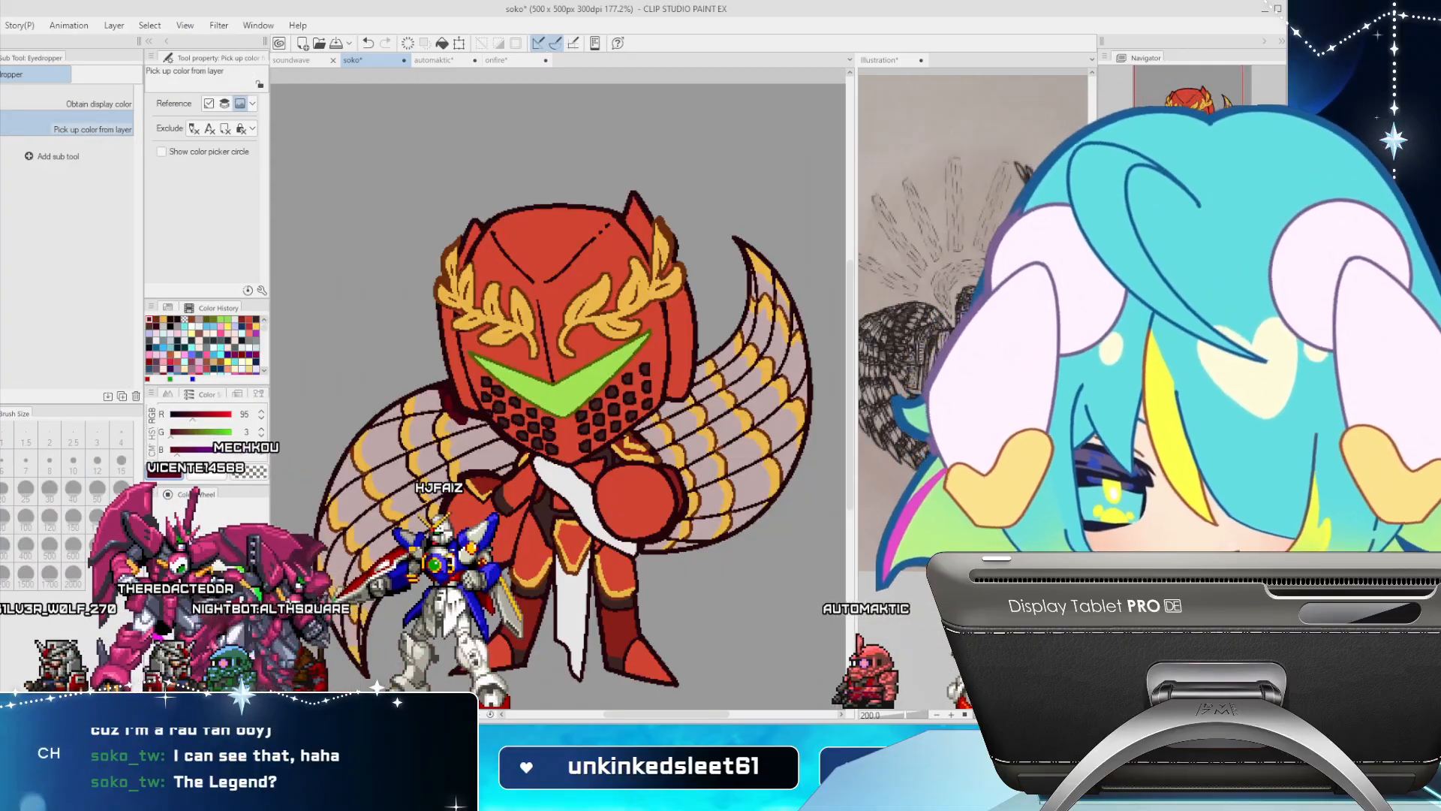
Sample the near-black outline and brown line colours around the left wing and arm for line-art touch-ups
alt+click(421, 514)
alt+click(435, 544)
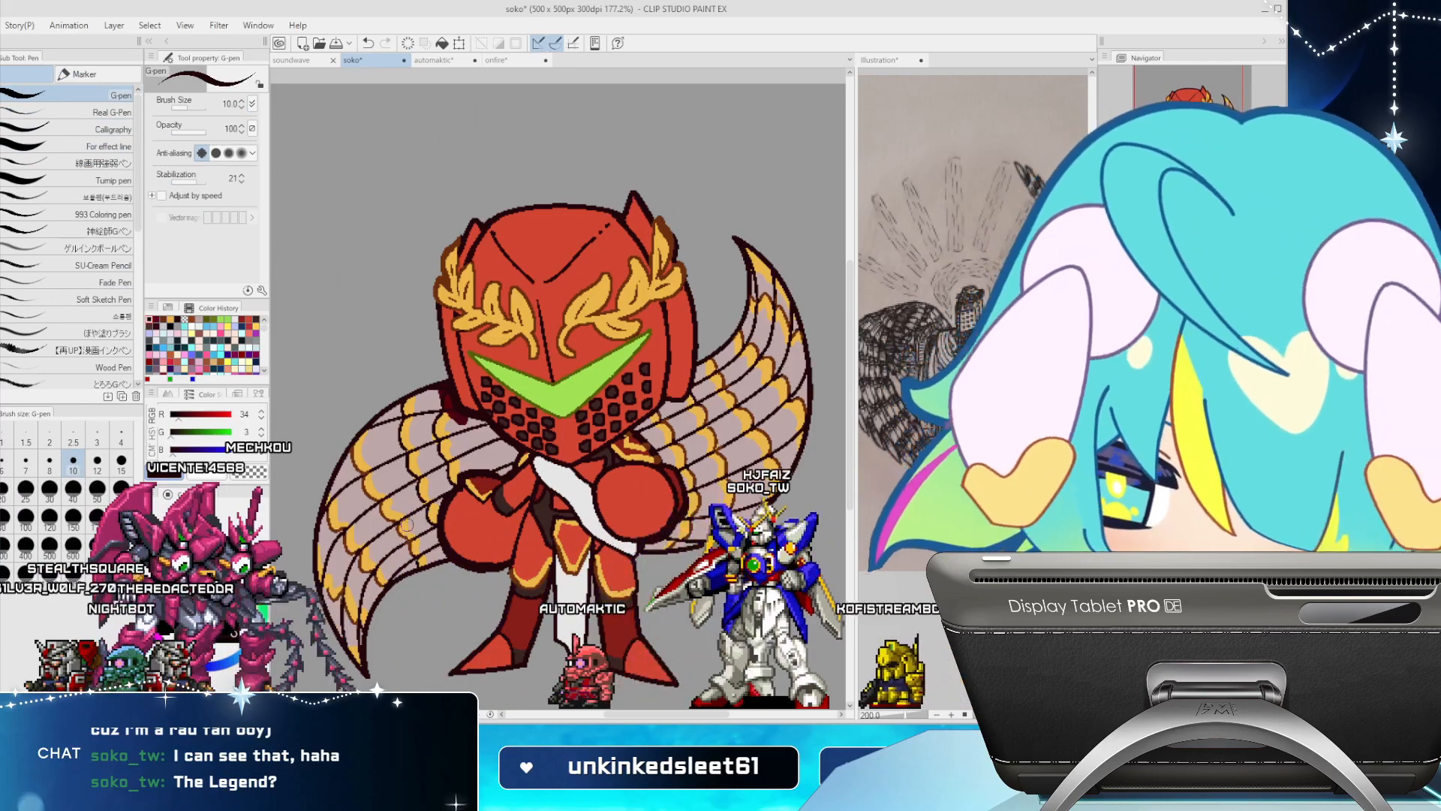
key(alt)
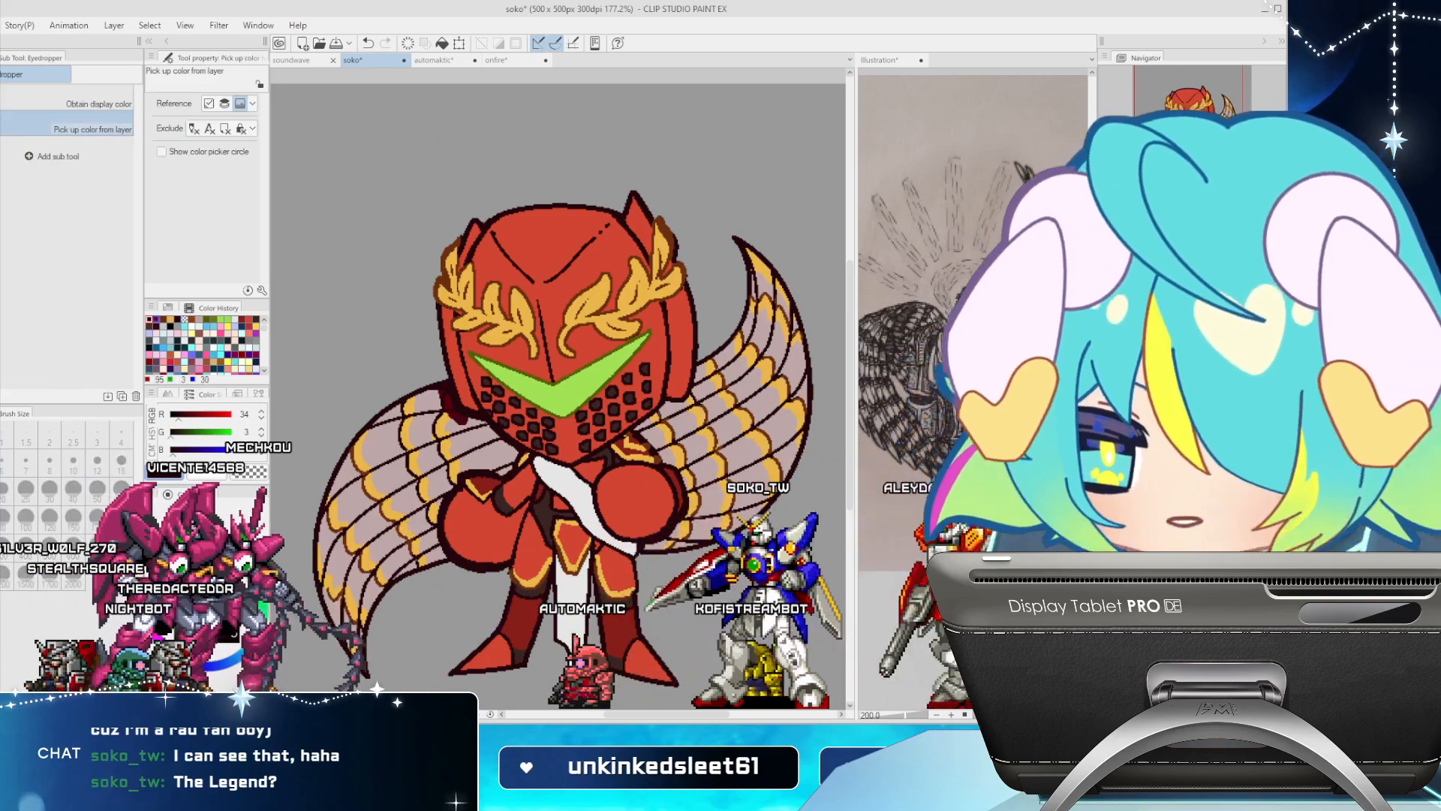
alt+click(406, 467)
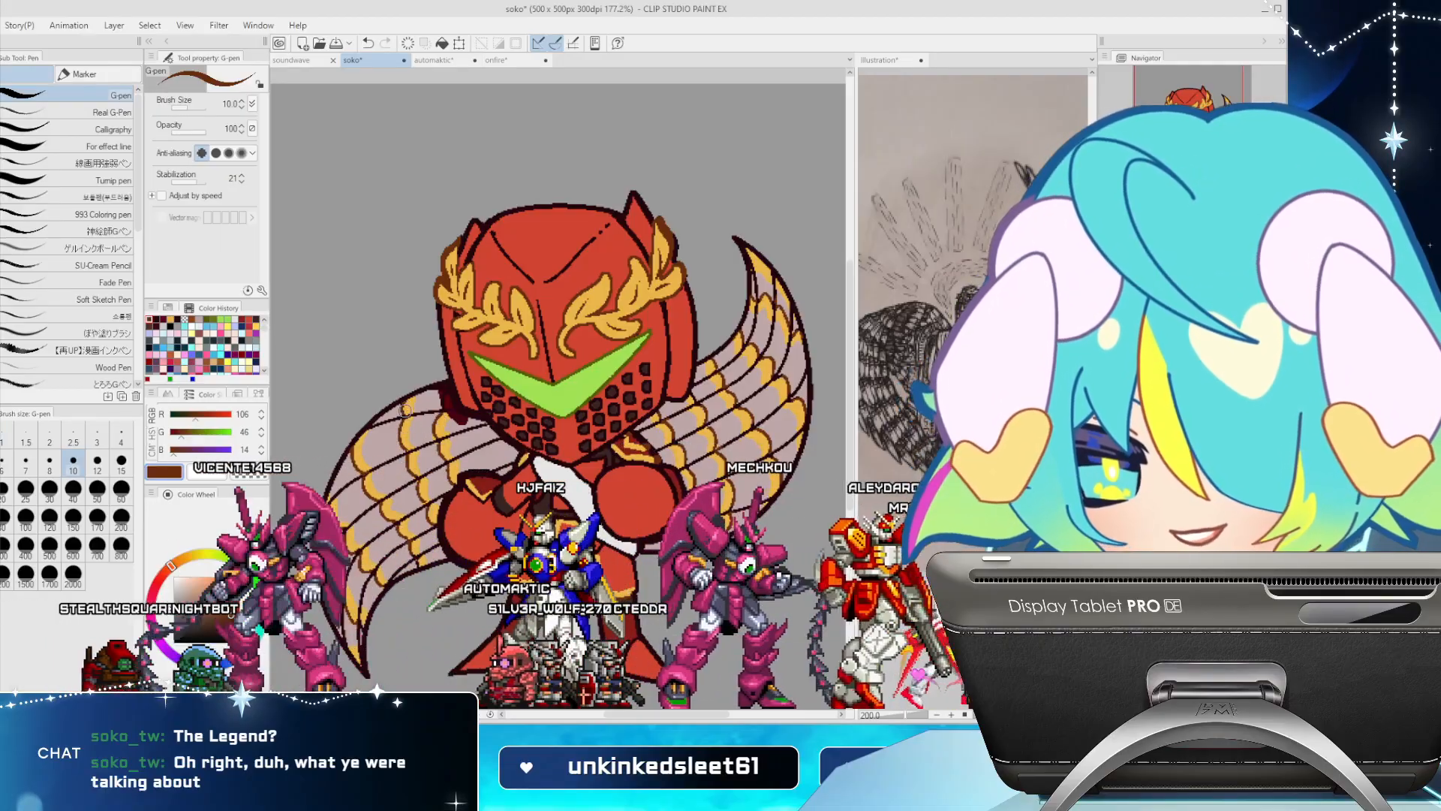
key(p)
click(156, 320)
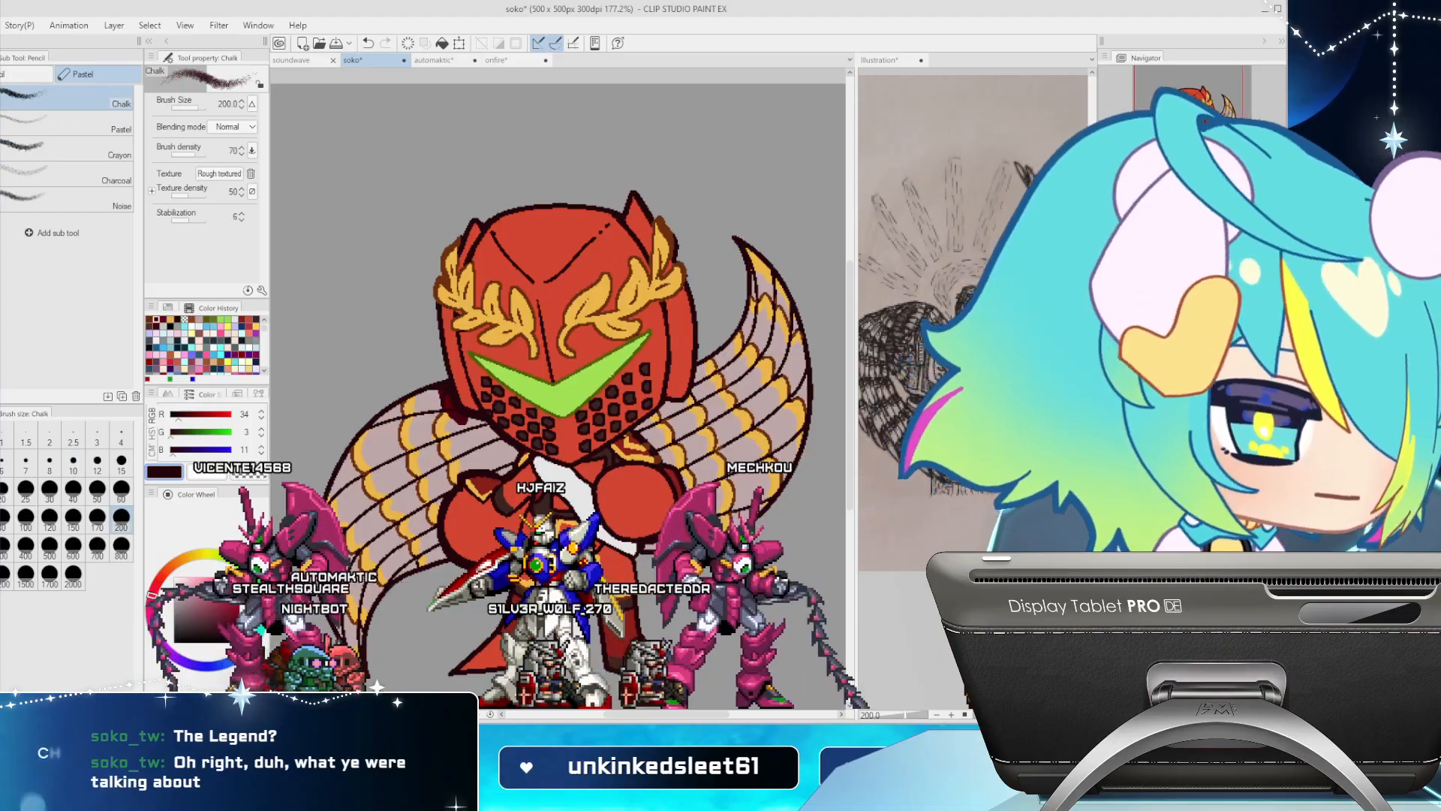
Paint dark maroon shadows over the inner left wing, helmet and laurel wreath with the G-pen at size 10
key(p)
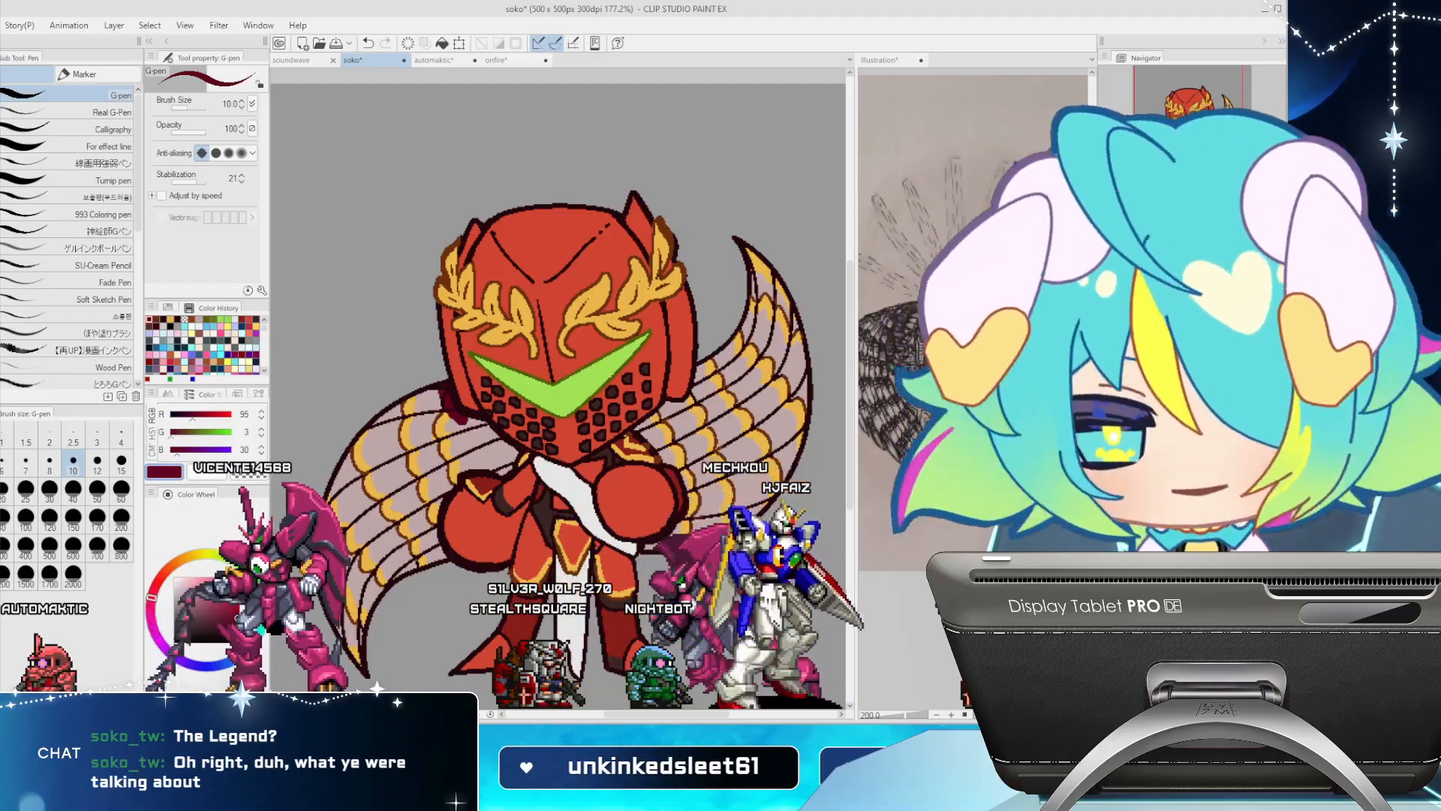
drag(484, 418, 510, 454)
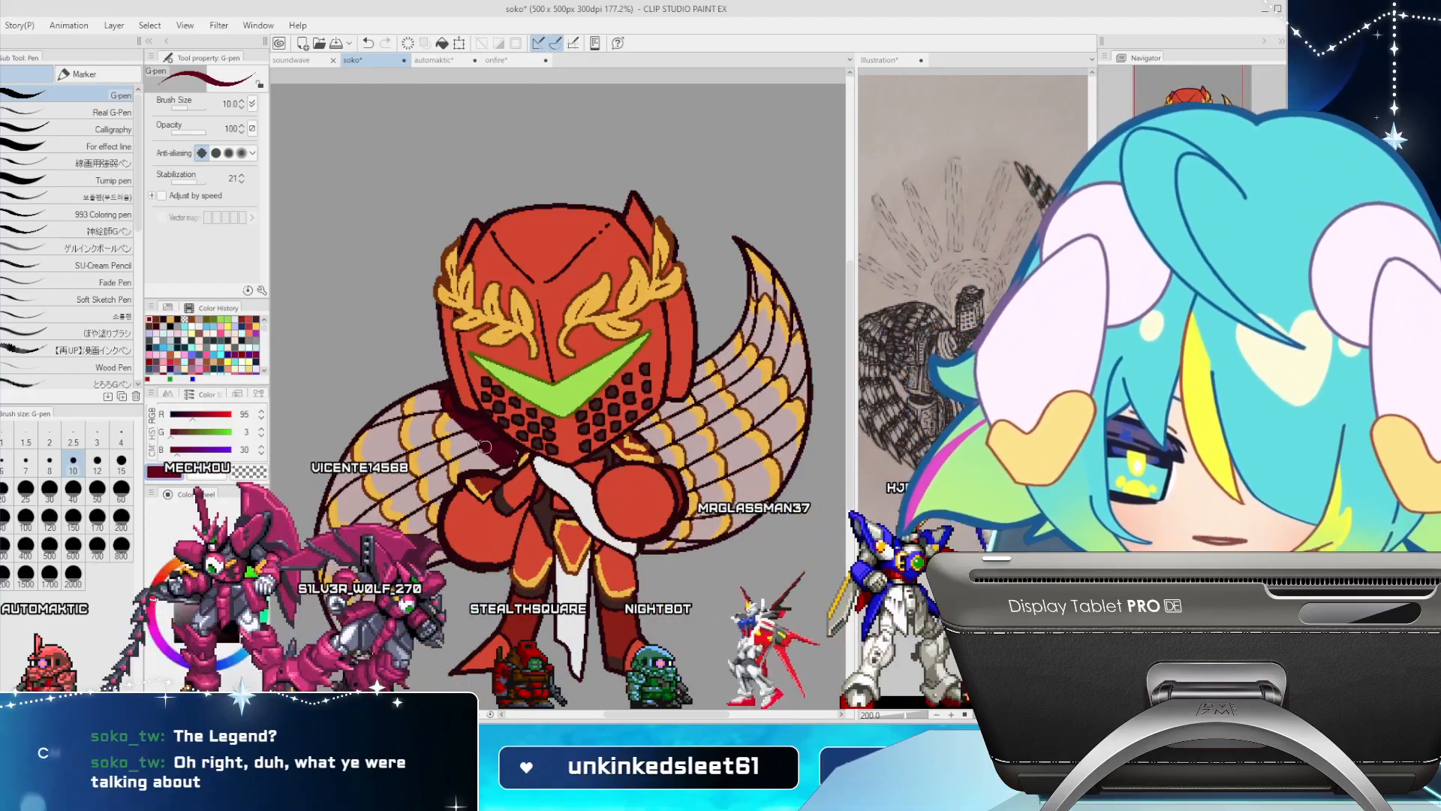
drag(450, 444, 503, 455)
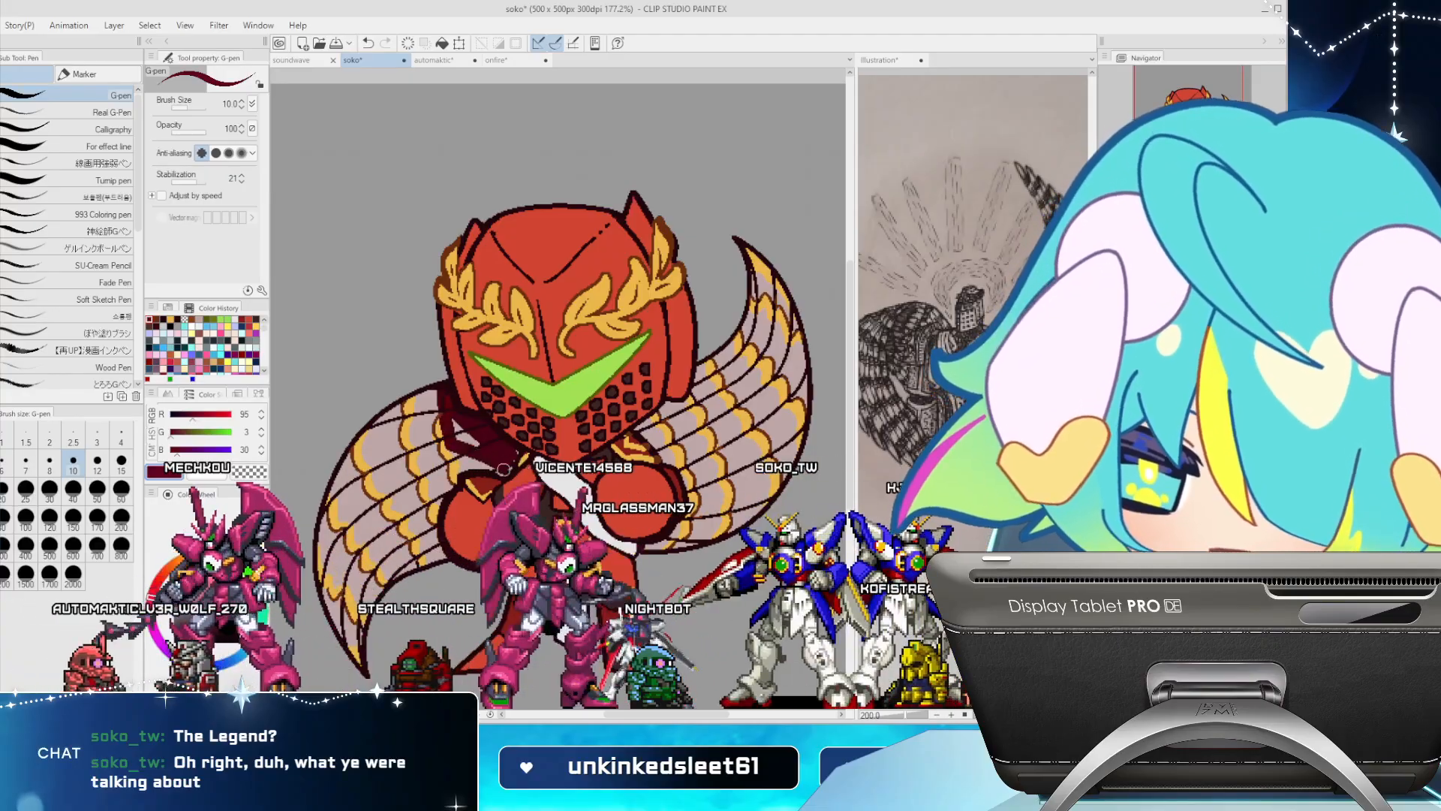
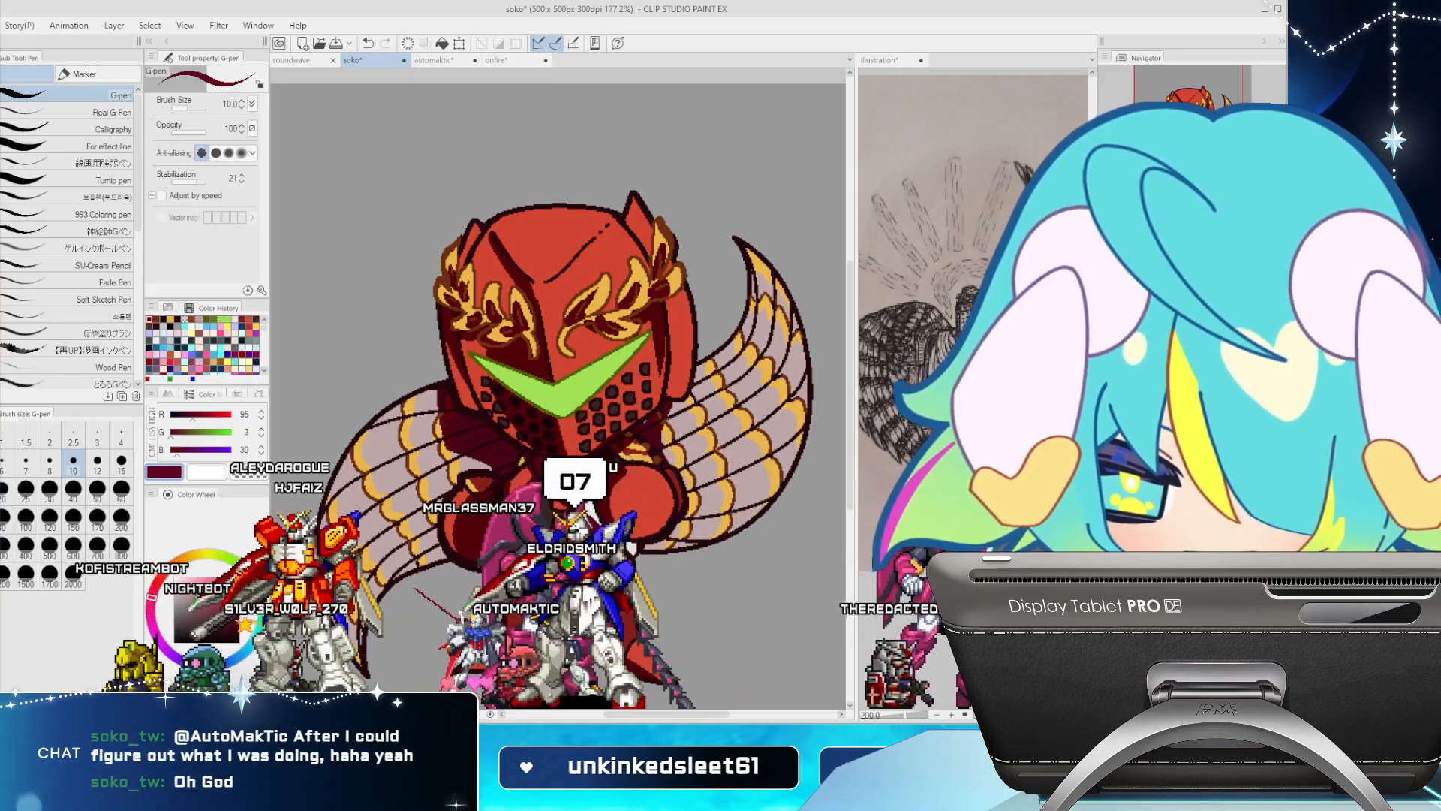
Shade the helmet and the upper part of the green visor in pink (RGB 221, 85, 125) with the G-pen at size 7, trimming with transparent colour
drag(204, 584, 214, 586)
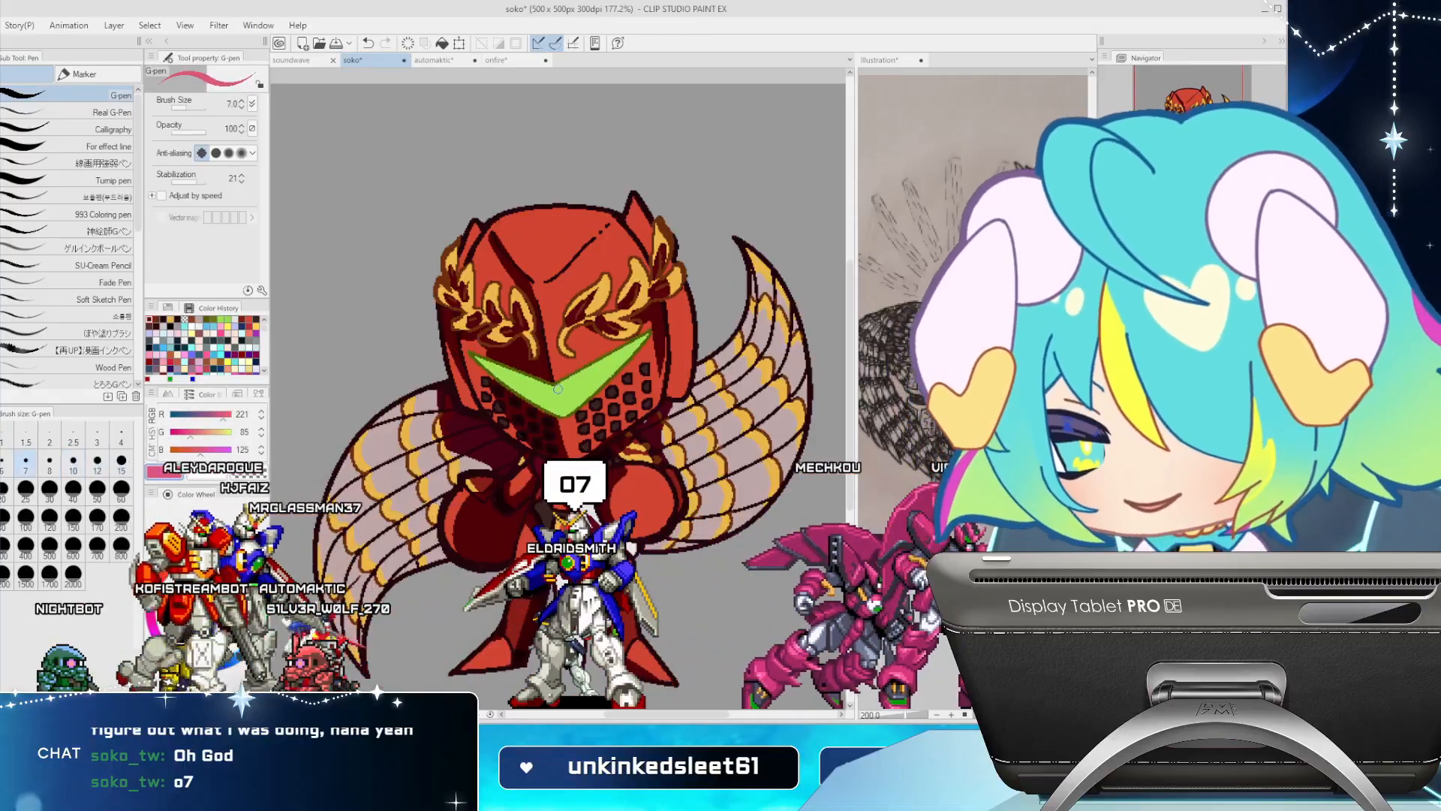
key(bracketleft)
key(bracketleft)
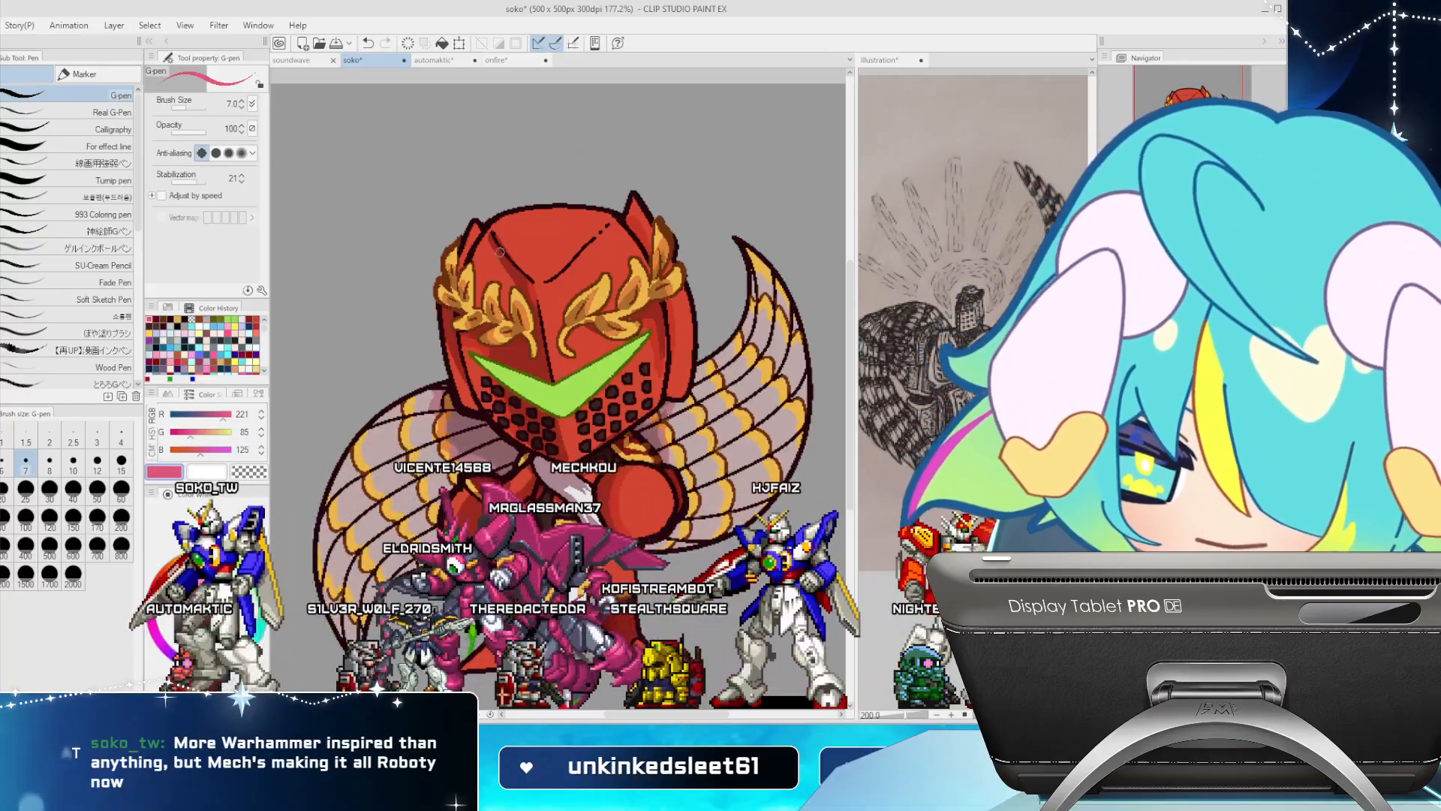
key(c)
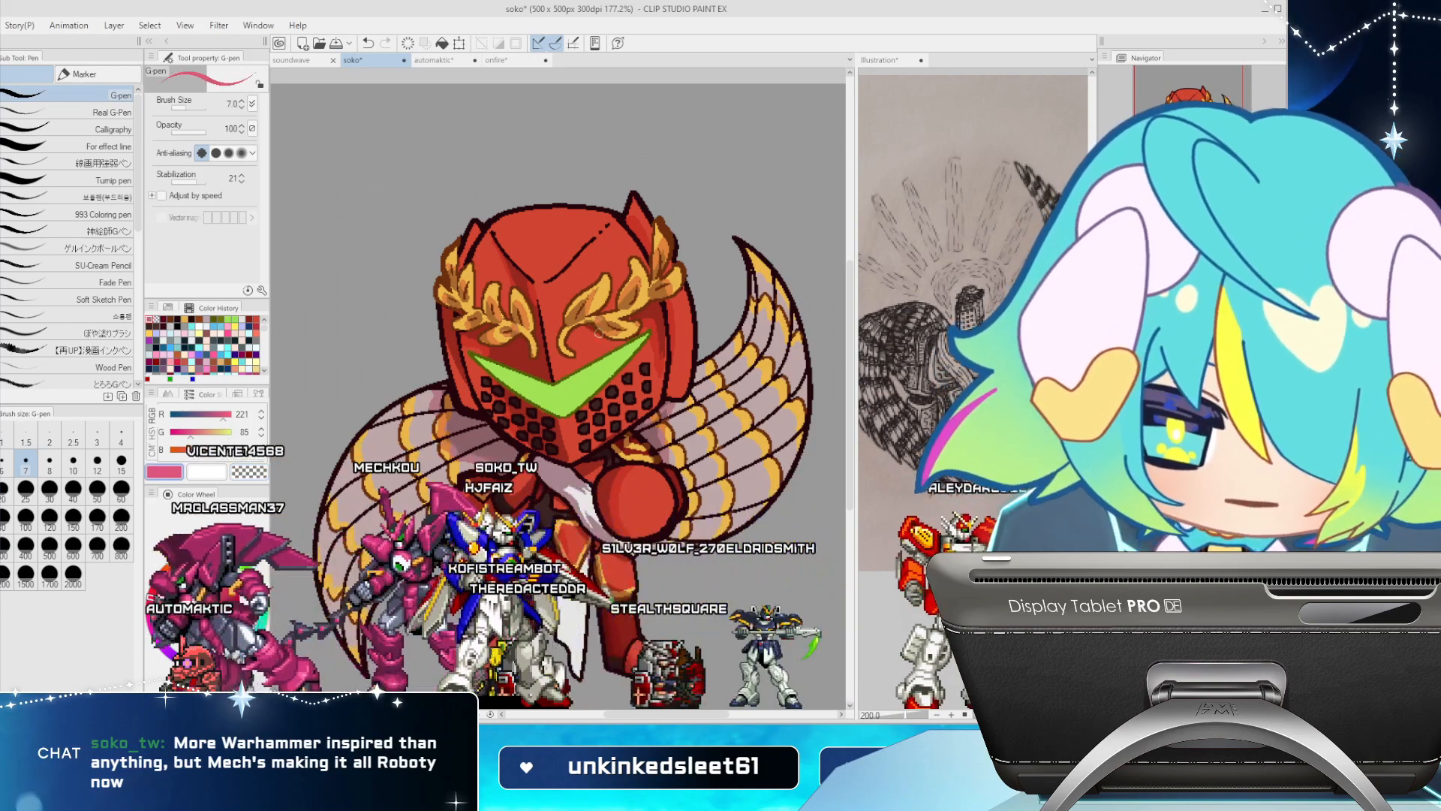
key(c)
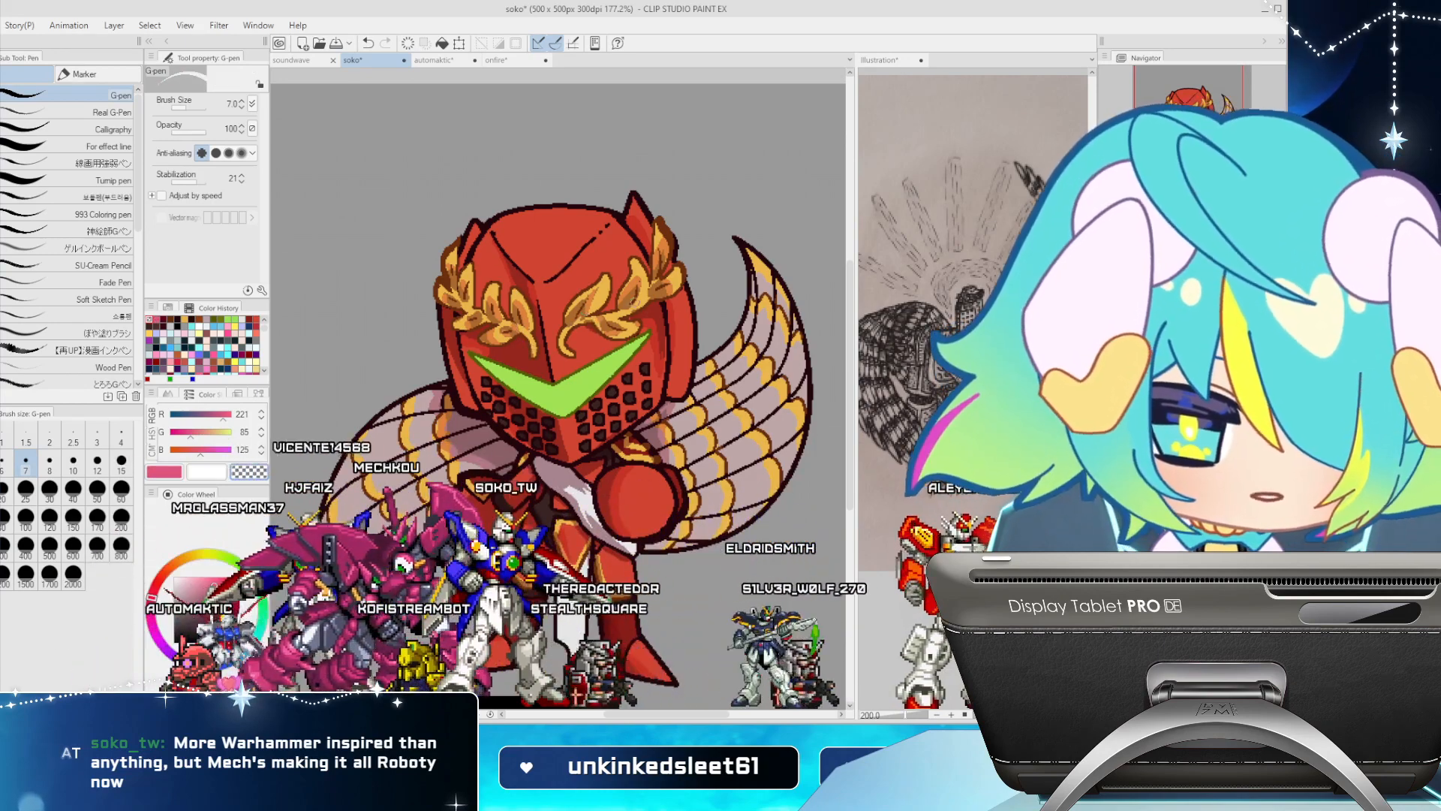
key(c)
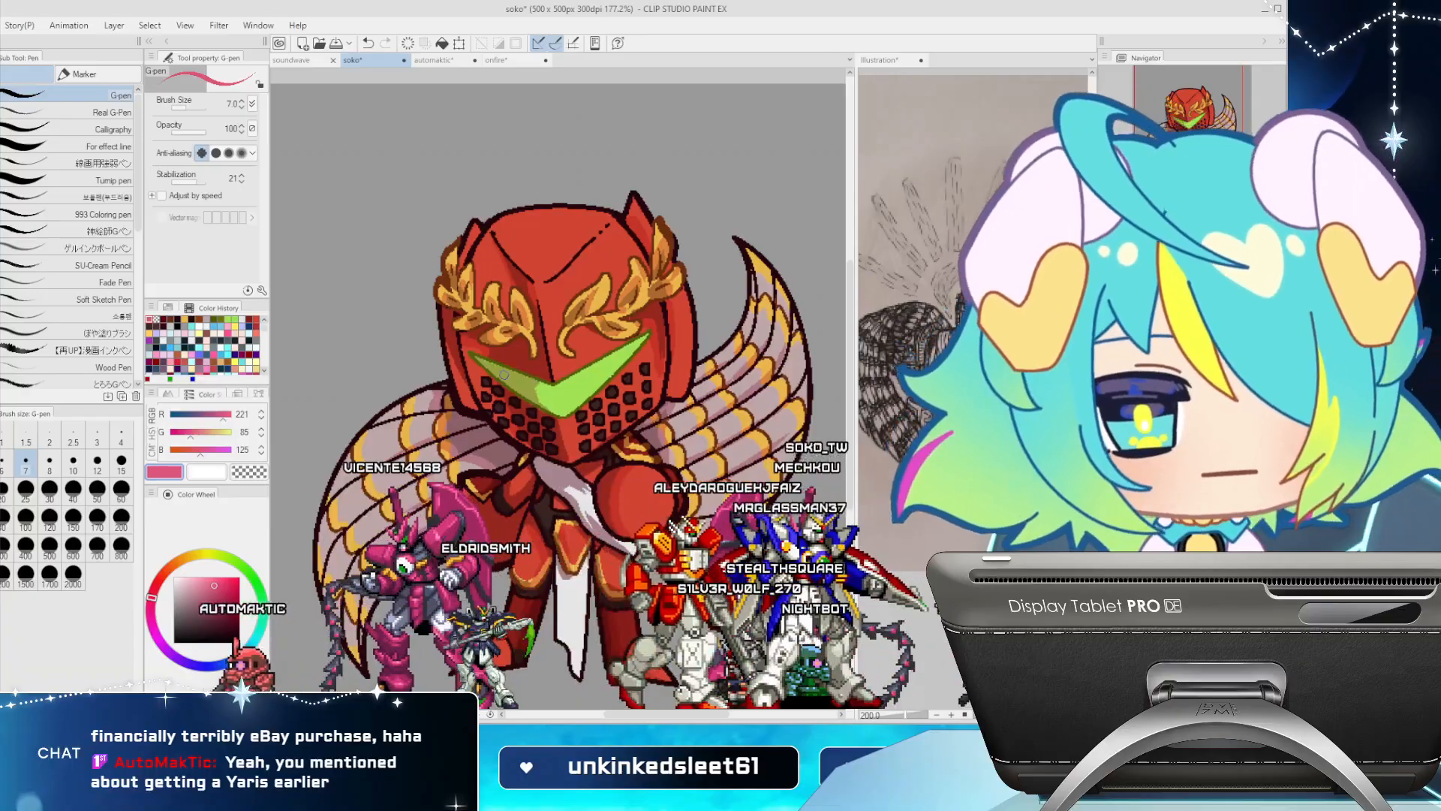
mouse_move(482, 359)
mouse_down()
mouse_move(552, 388)
mouse_move(533, 393)
mouse_up()
key(c)
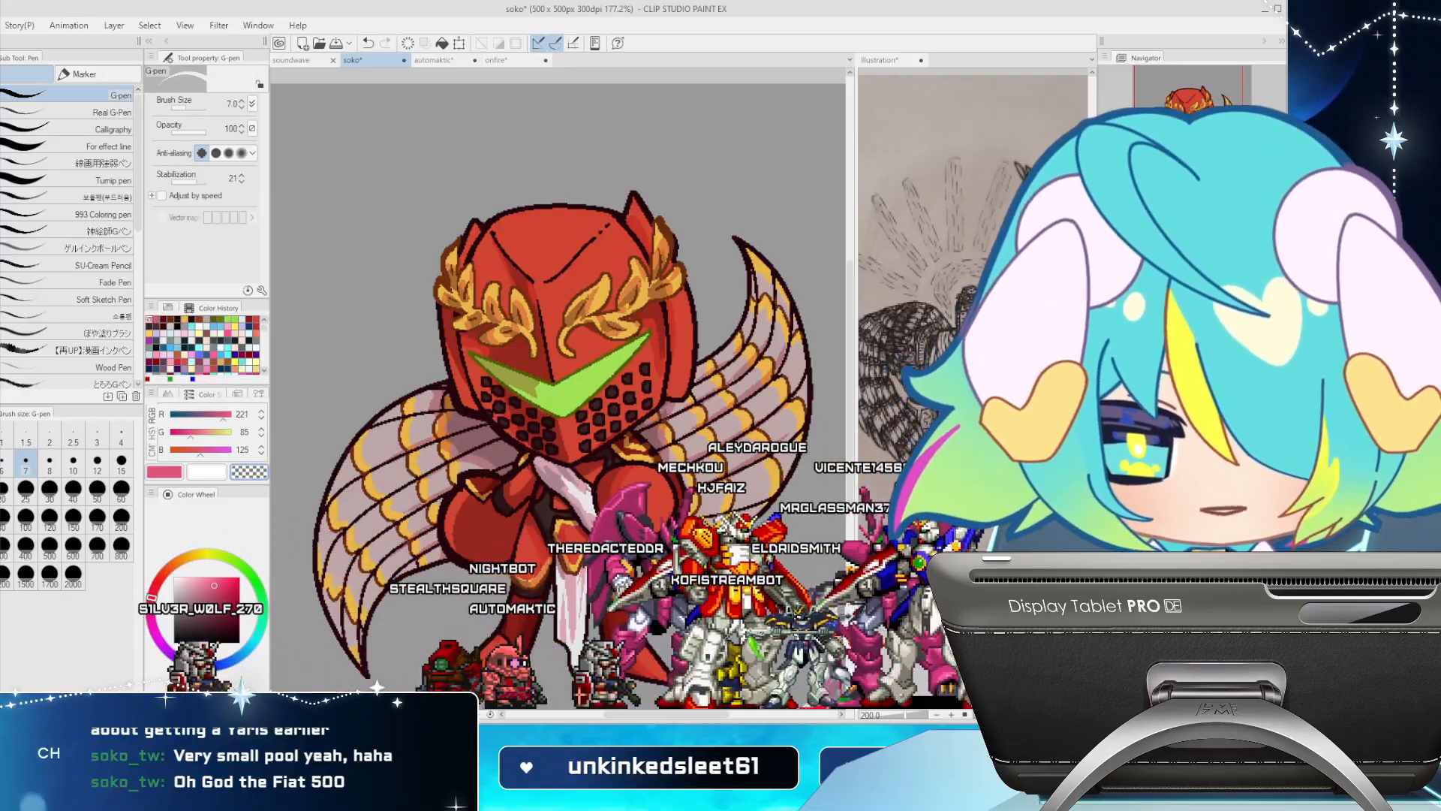
Sample pale gold (RGB 255, 224, 148) from the laurel wreath and paint a softly blended highlight on the helmet's upper right plane
alt+click(452, 379)
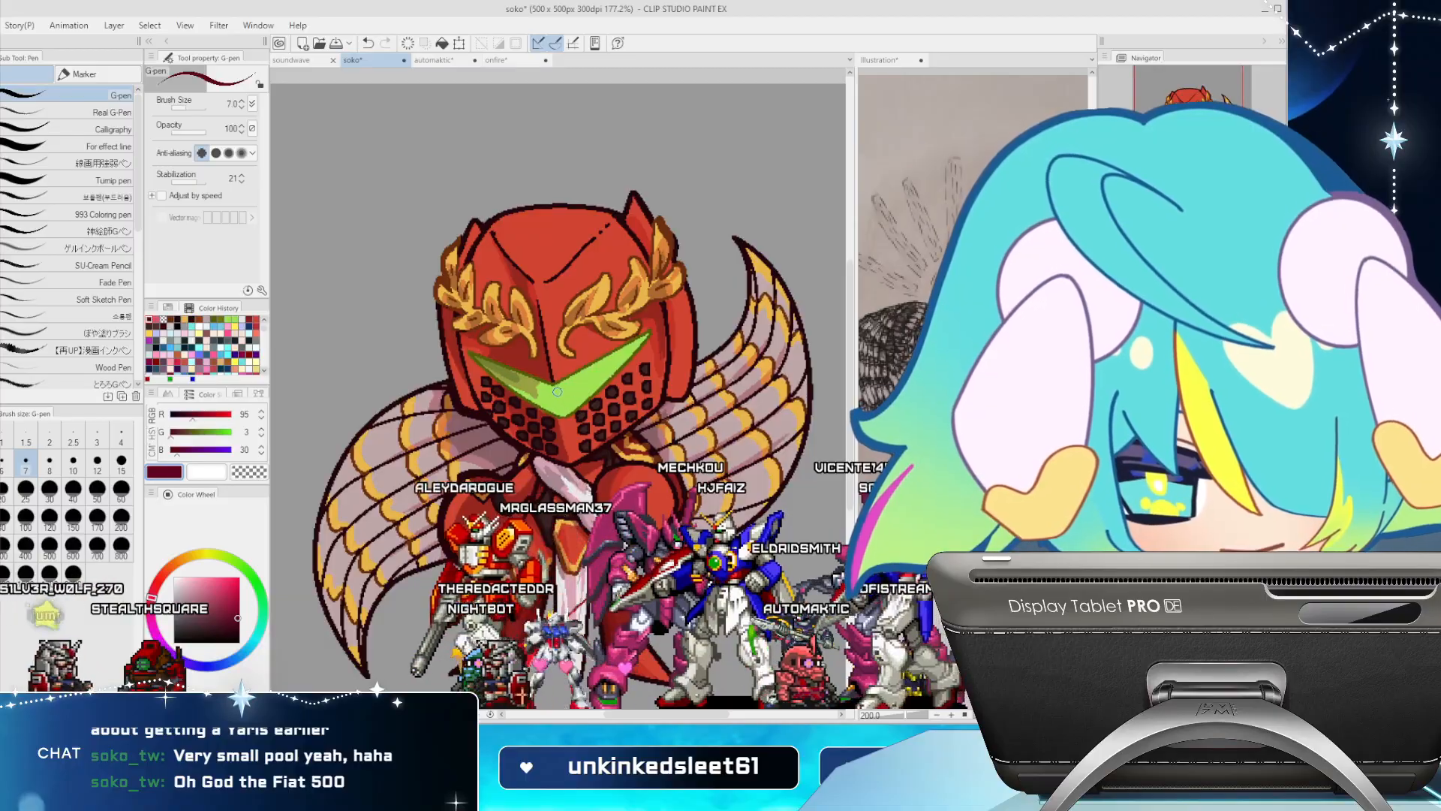
key(u)
key(i)
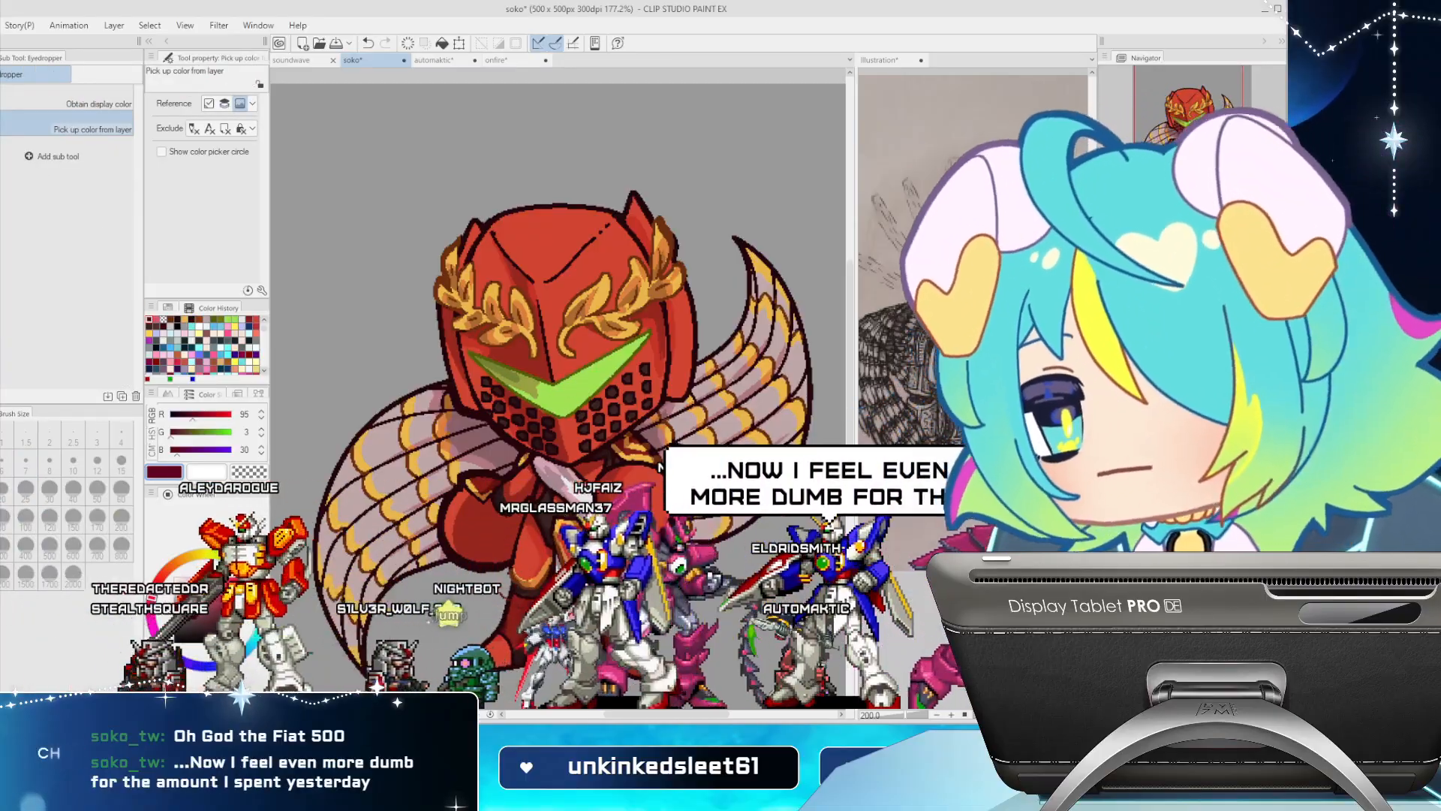
click(617, 294)
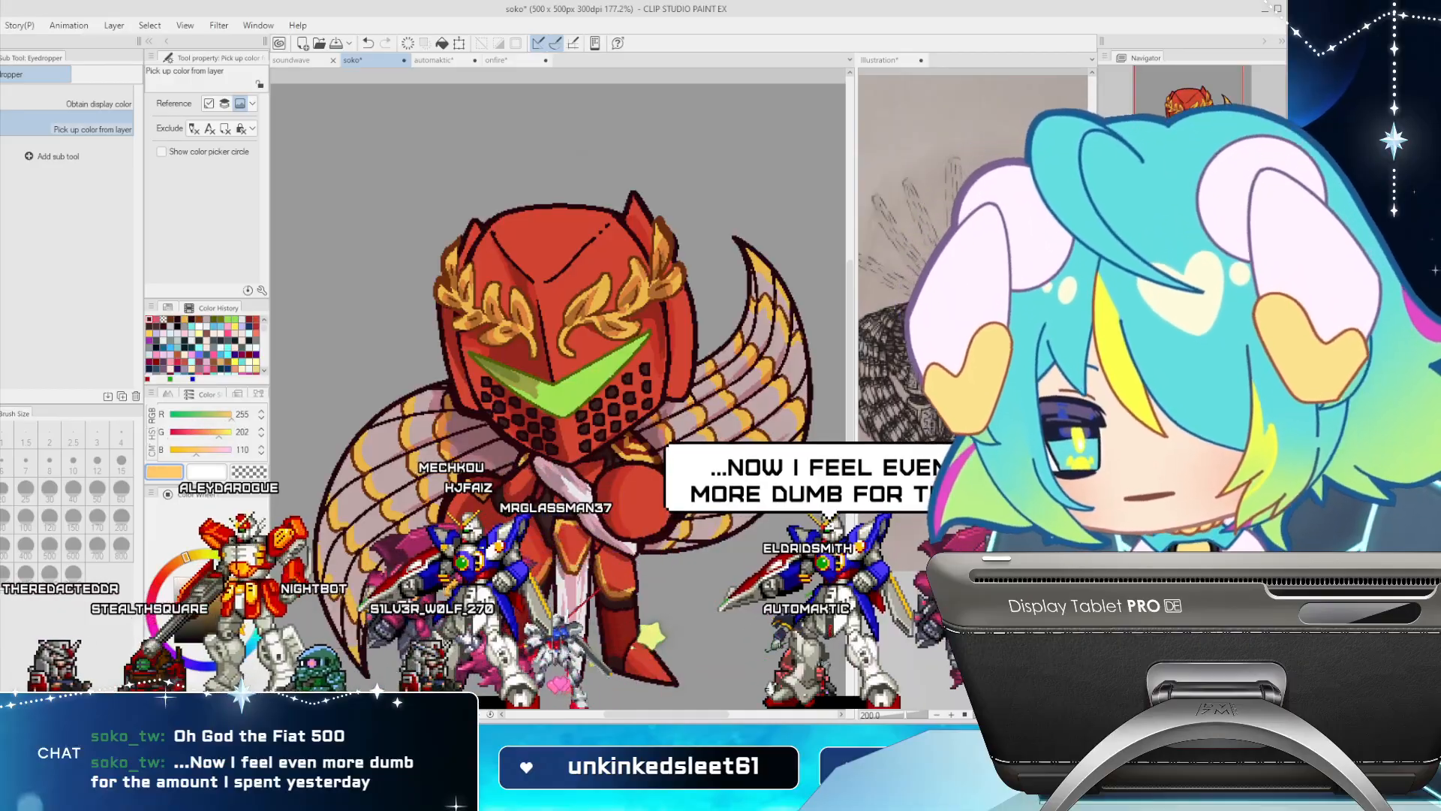
click(619, 290)
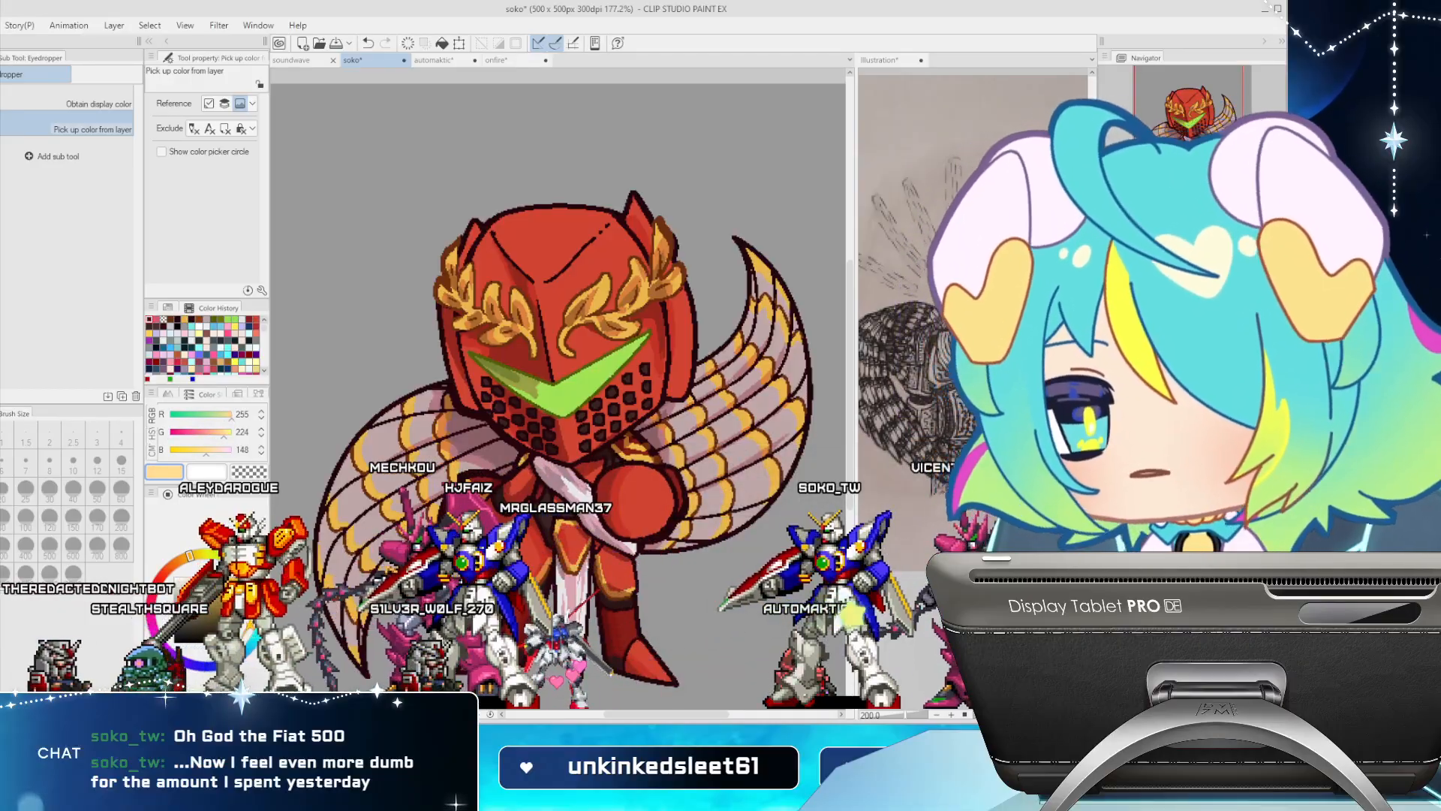
key(p)
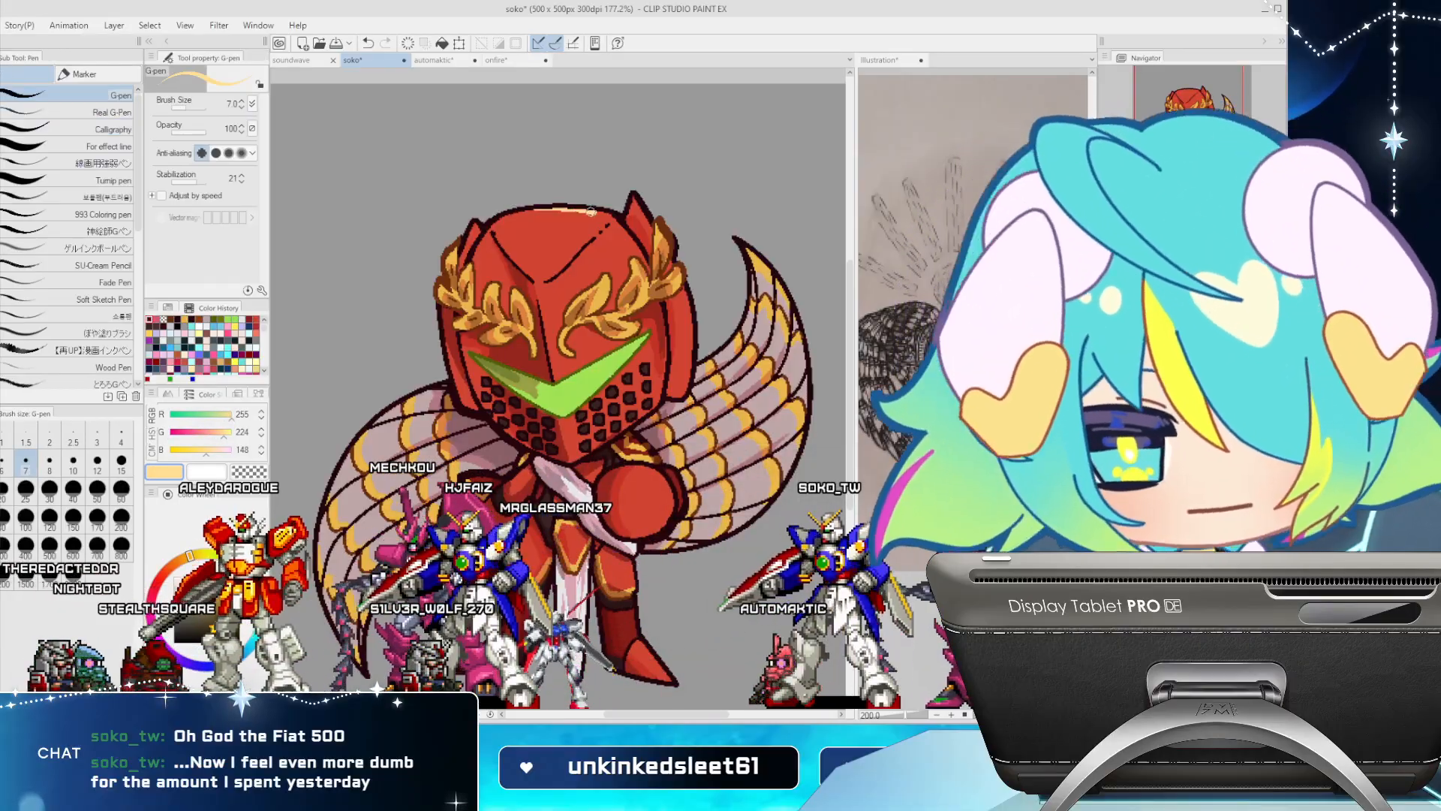
drag(592, 211, 613, 218)
mouse_move(542, 212)
mouse_down()
mouse_move(584, 227)
mouse_move(579, 246)
mouse_move(613, 212)
mouse_move(579, 202)
mouse_move(640, 249)
mouse_up()
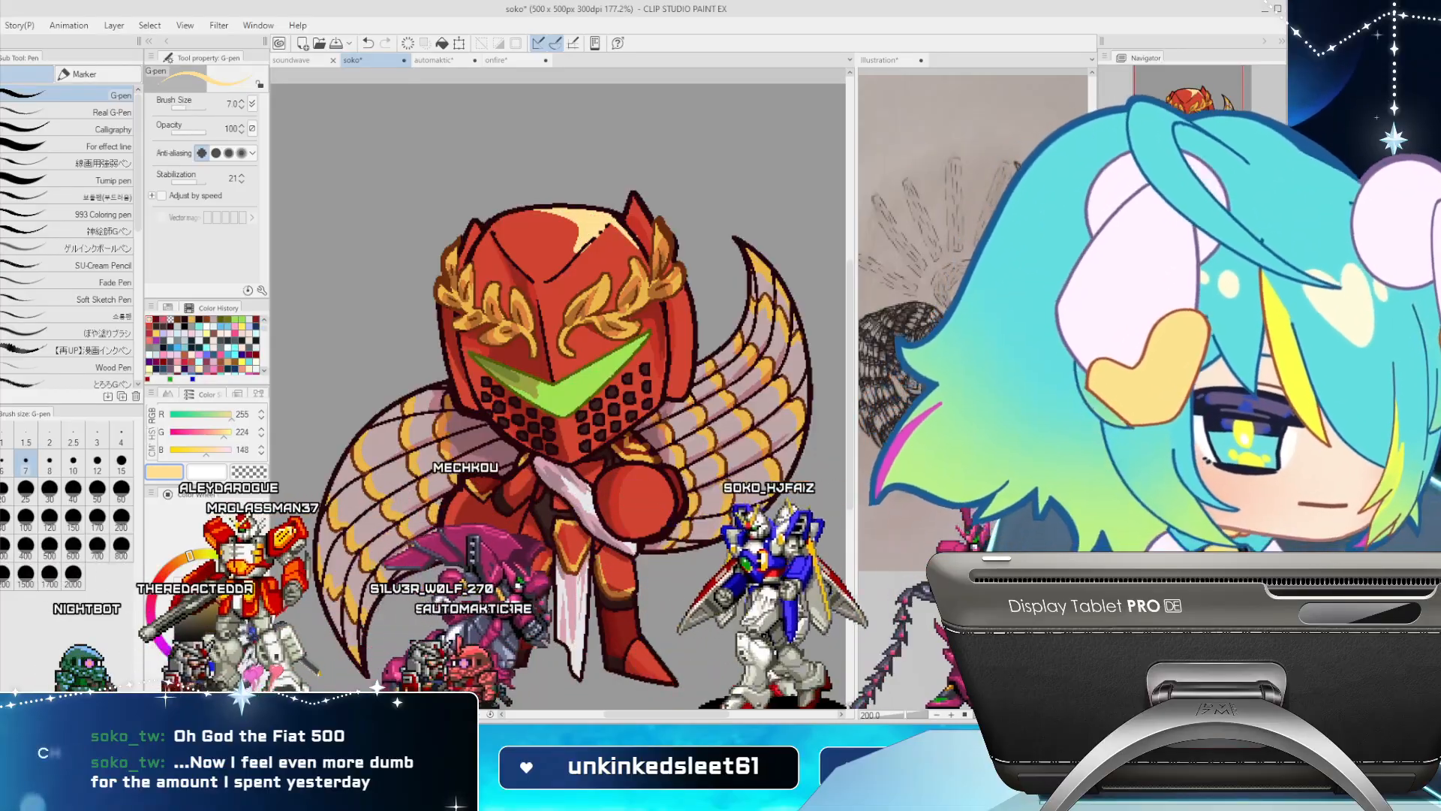
click(1149, 315)
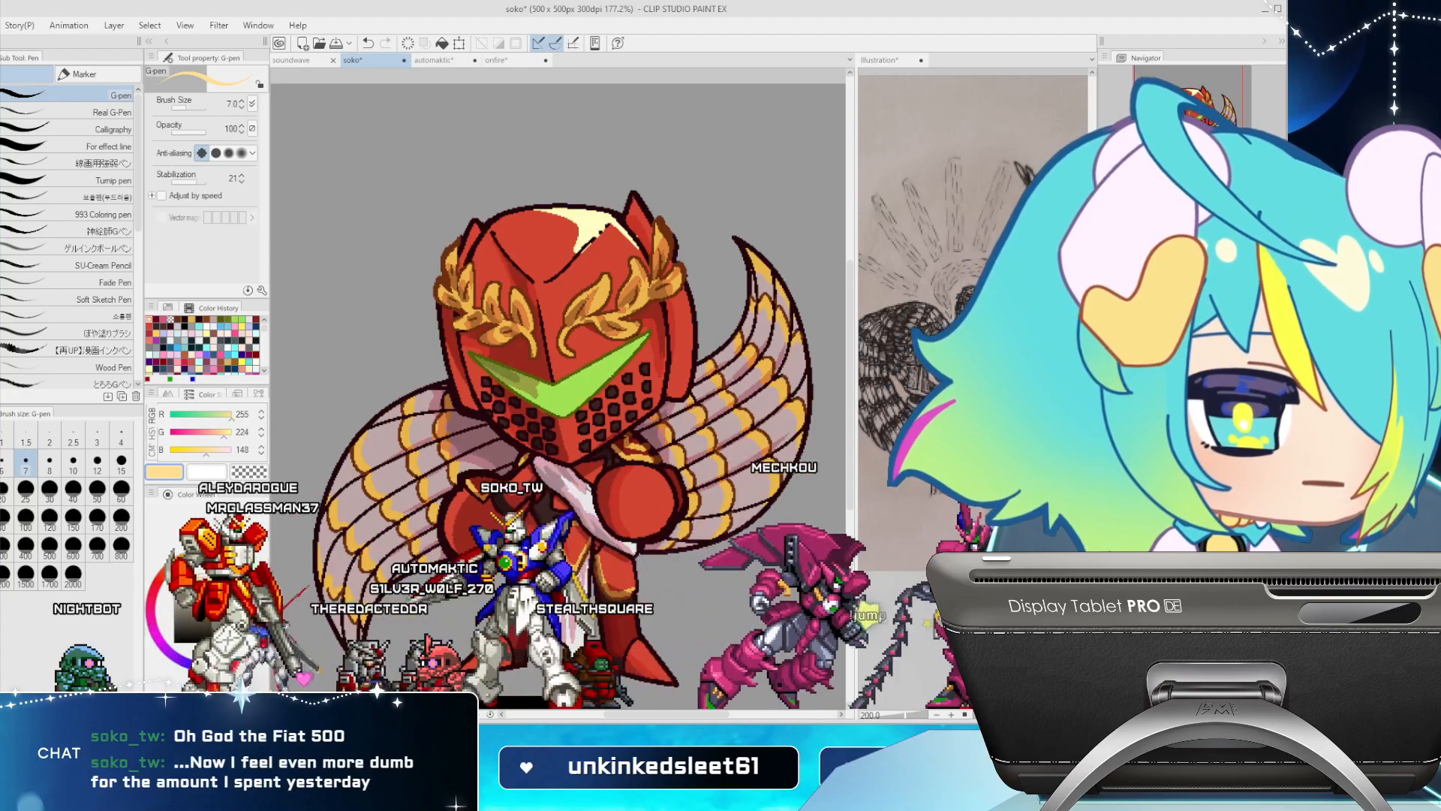
click(1216, 263)
Add a straight highlight along the green visor from its upper right tip to its lower centre with the G-pen at size 7
key(c)
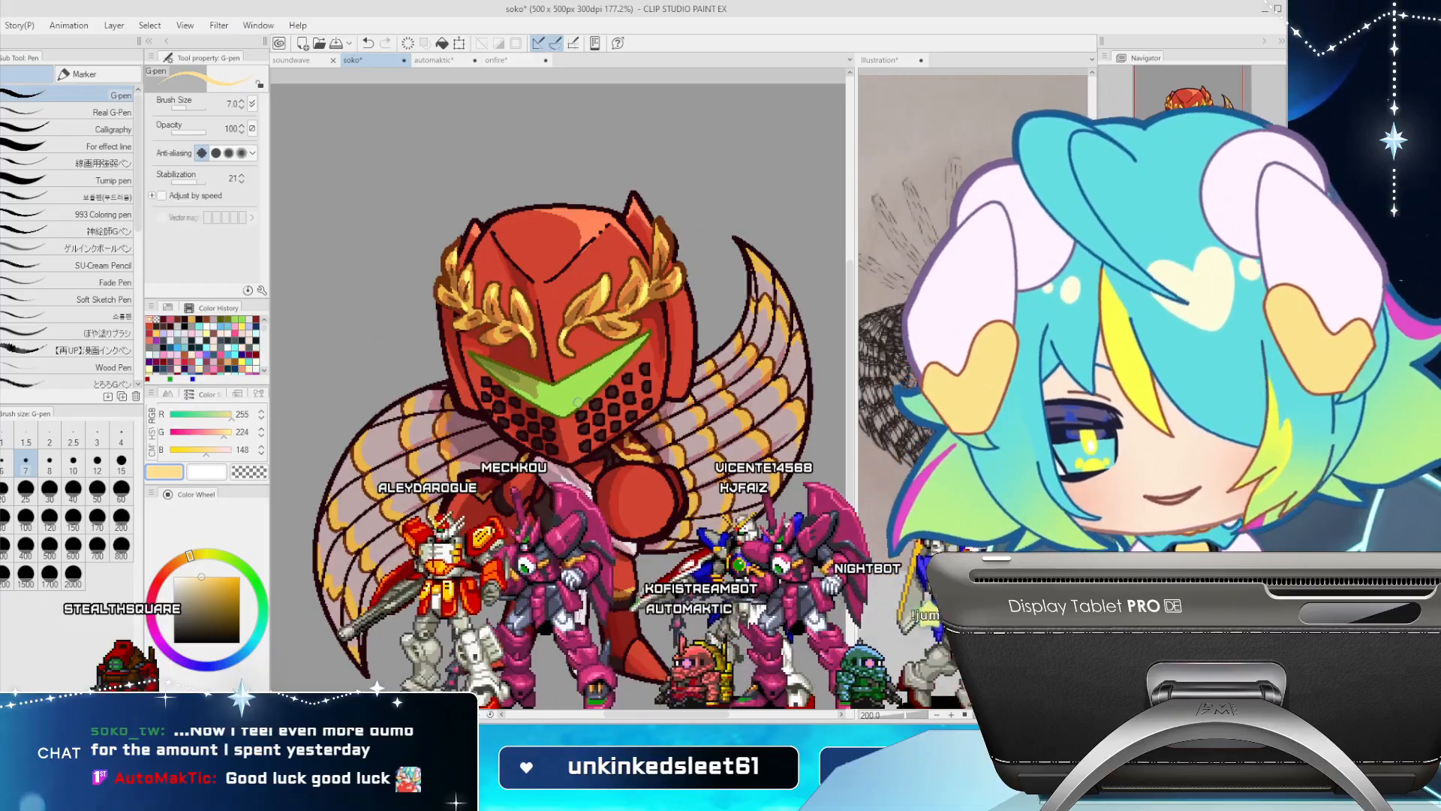
click(643, 344)
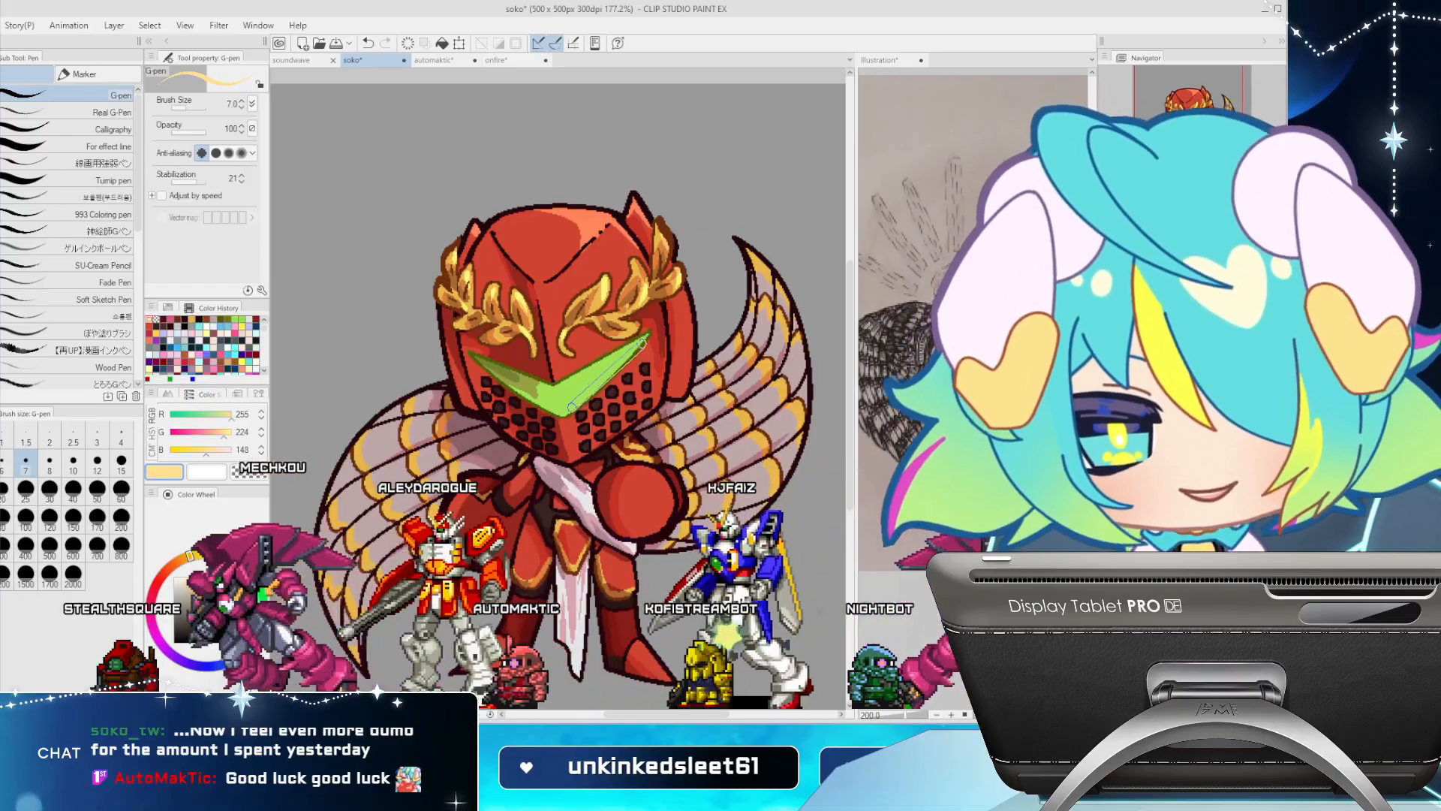
shift+click(572, 407)
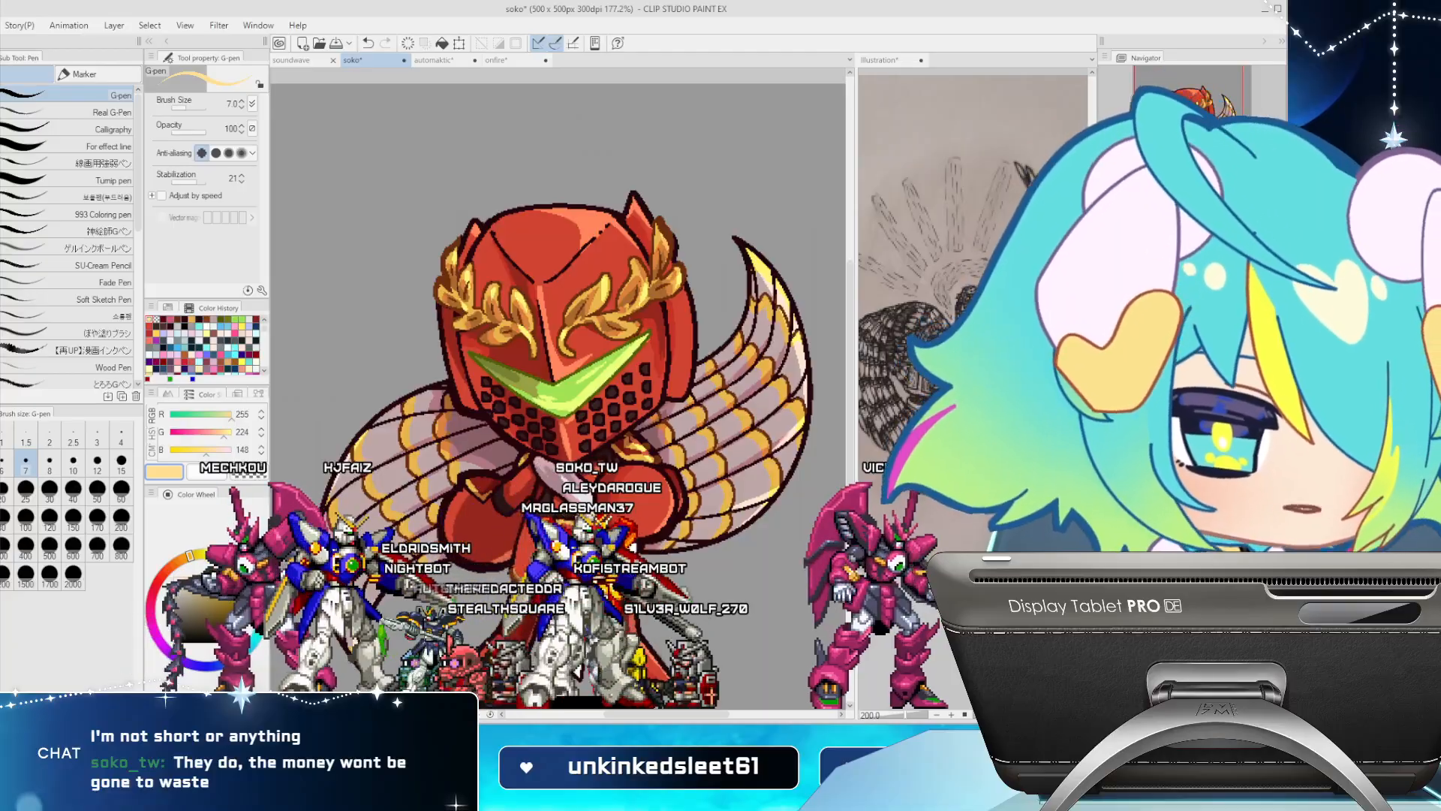
Recolour the inner feather lines of both wings with a sampled dusty brown (RGB 155, 108, 108) and a darker brown (RGB 108, 66, 66)
alt+click(664, 434)
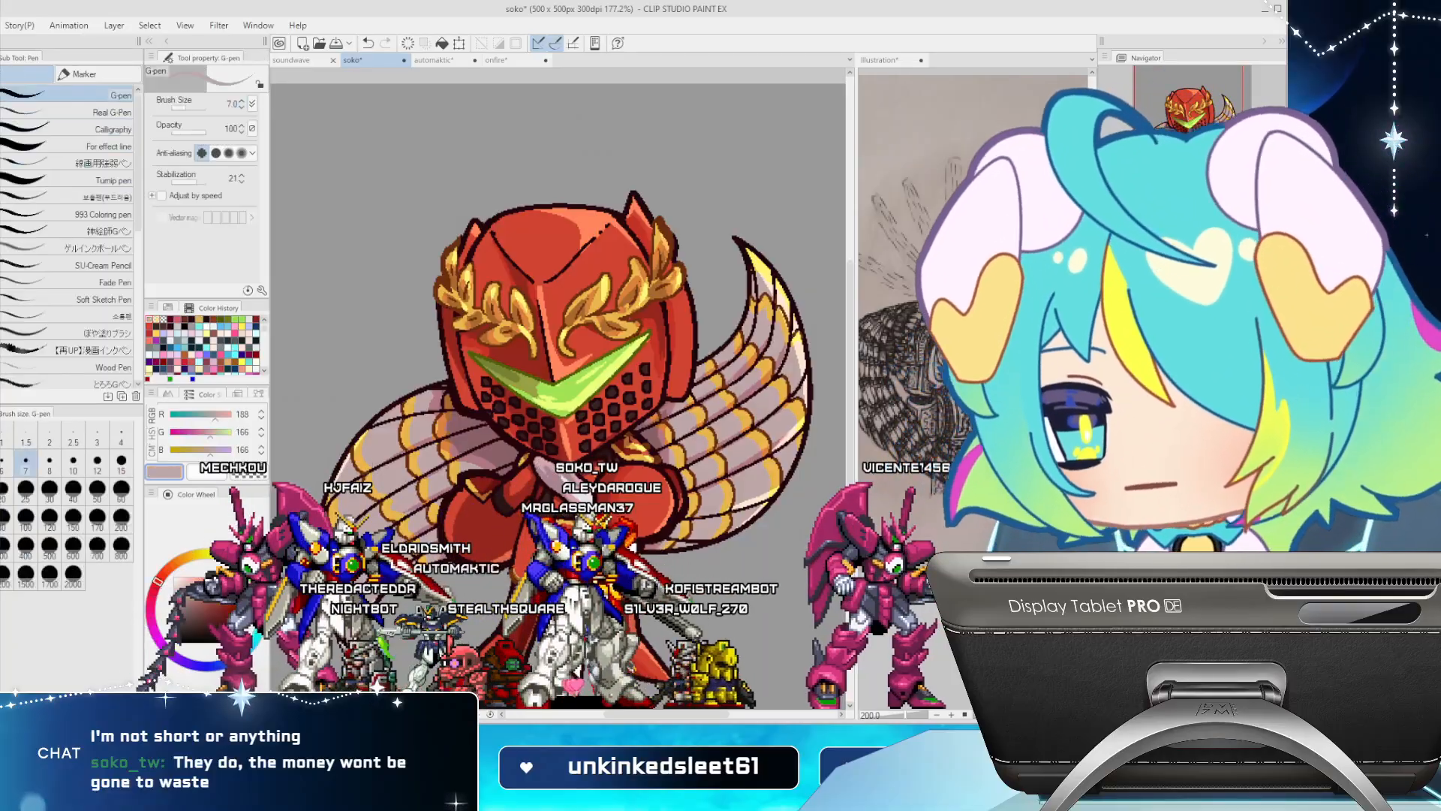
alt+click(664, 434)
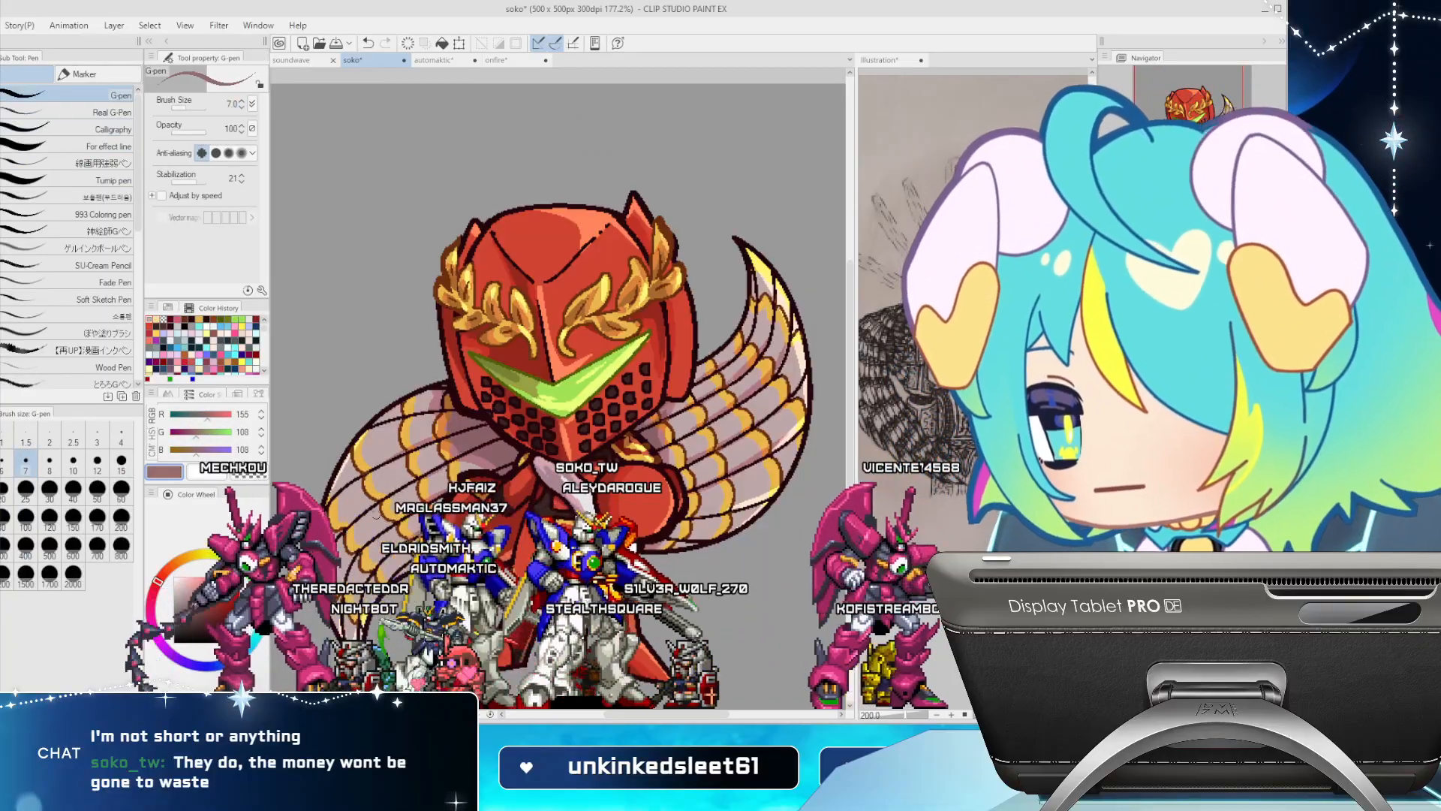
alt+click(349, 525)
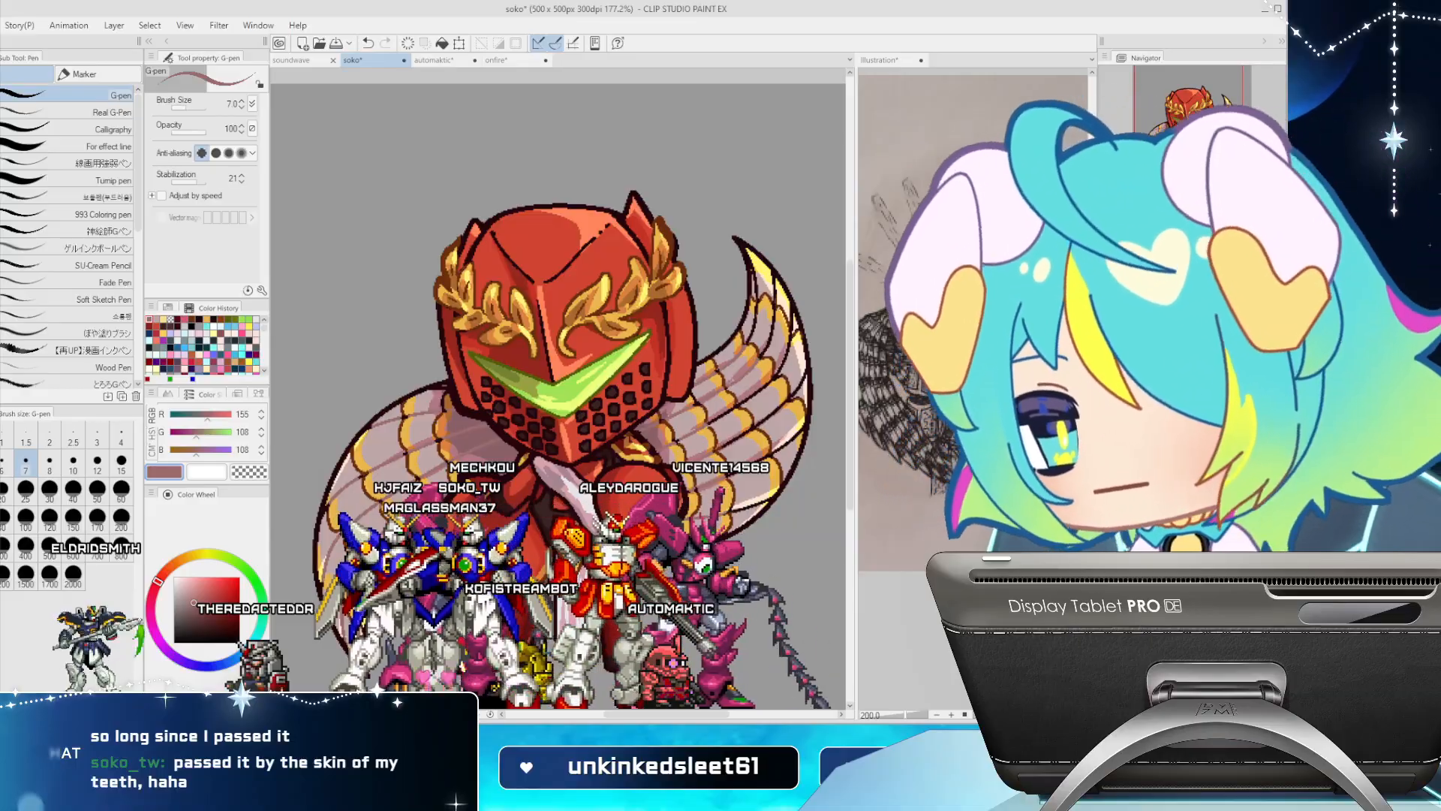
click(200, 615)
click(442, 43)
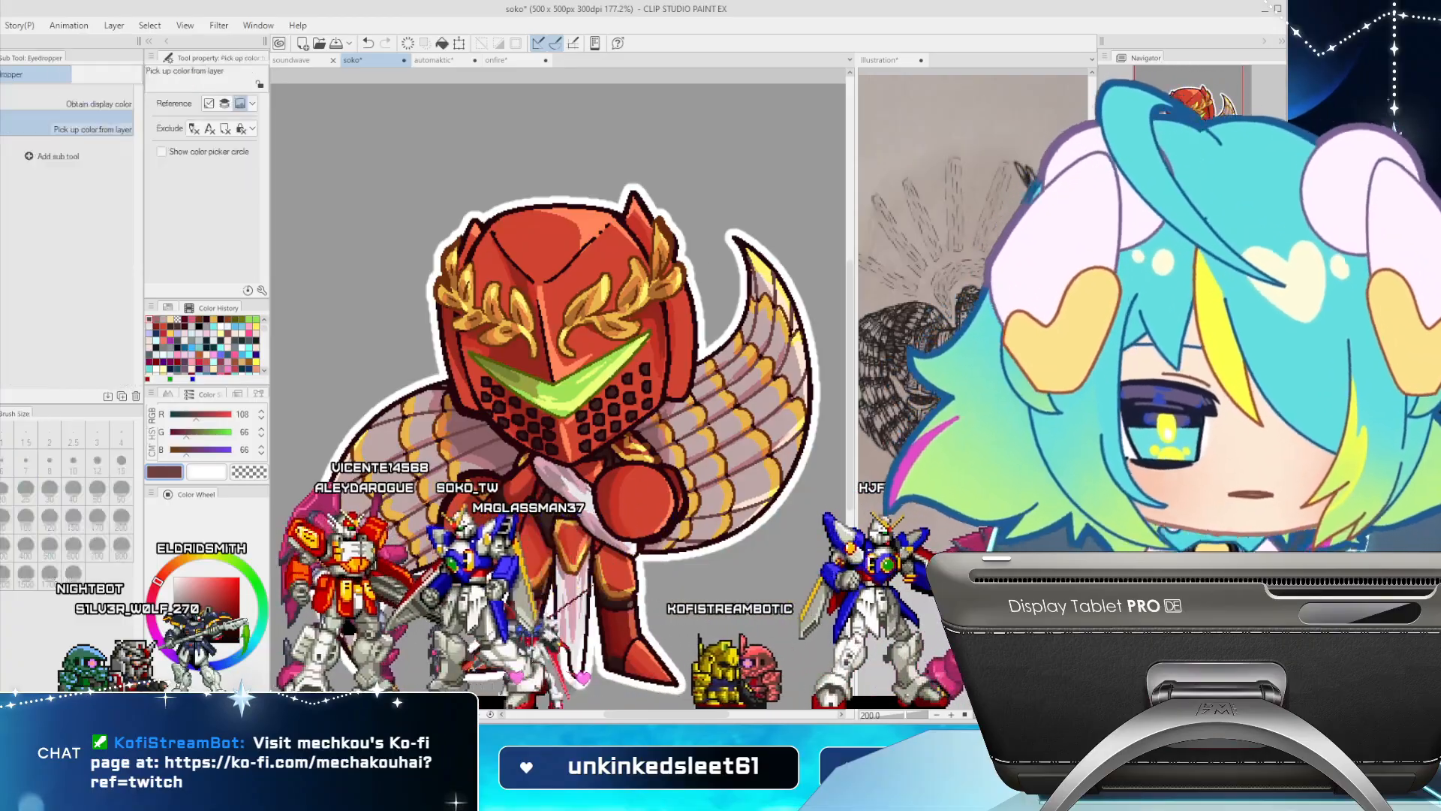
Touch up the character's outline and white border with sampled near-black (RGB 34, 3, 11) and white, using the G-pen at size 4
alt+click(698, 327)
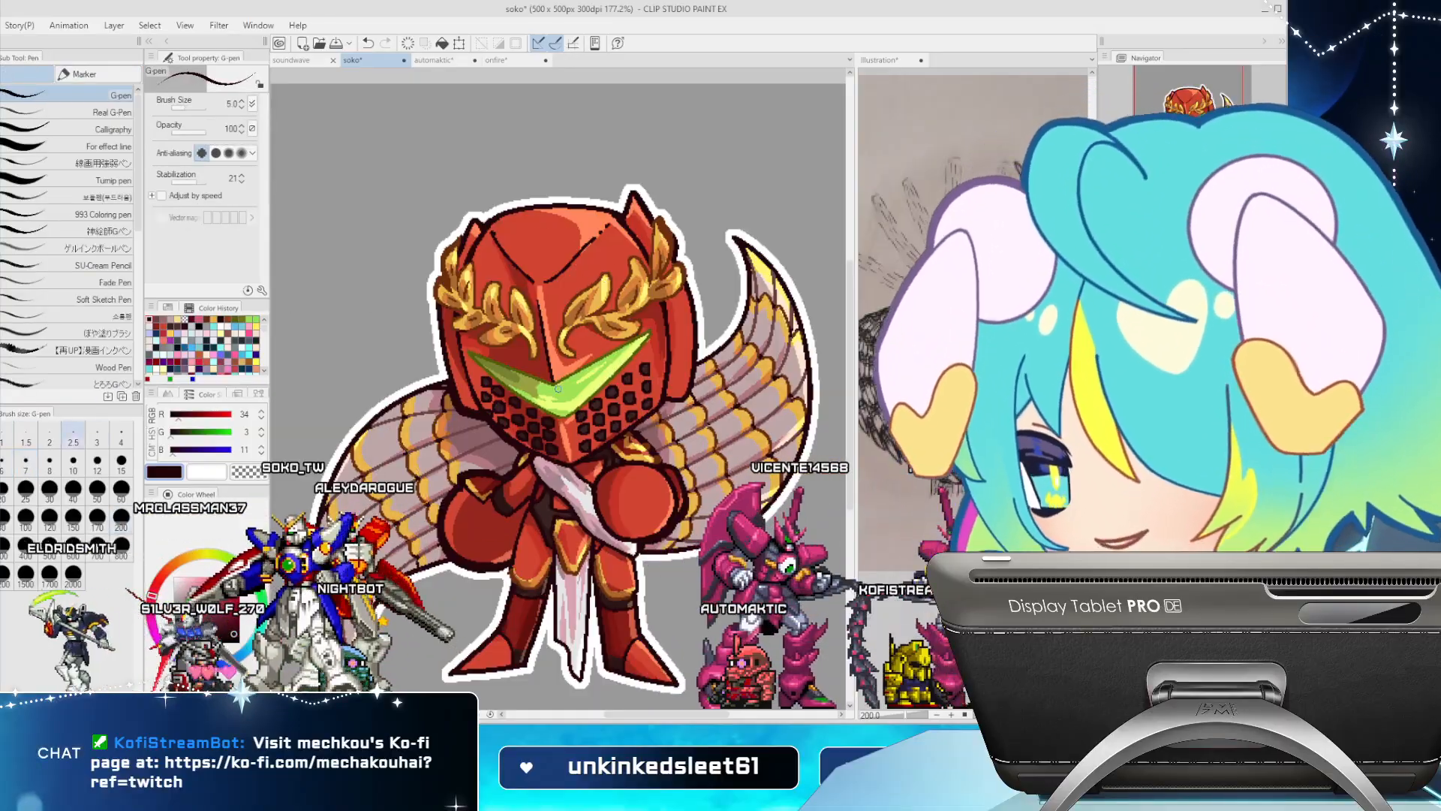
click(121, 440)
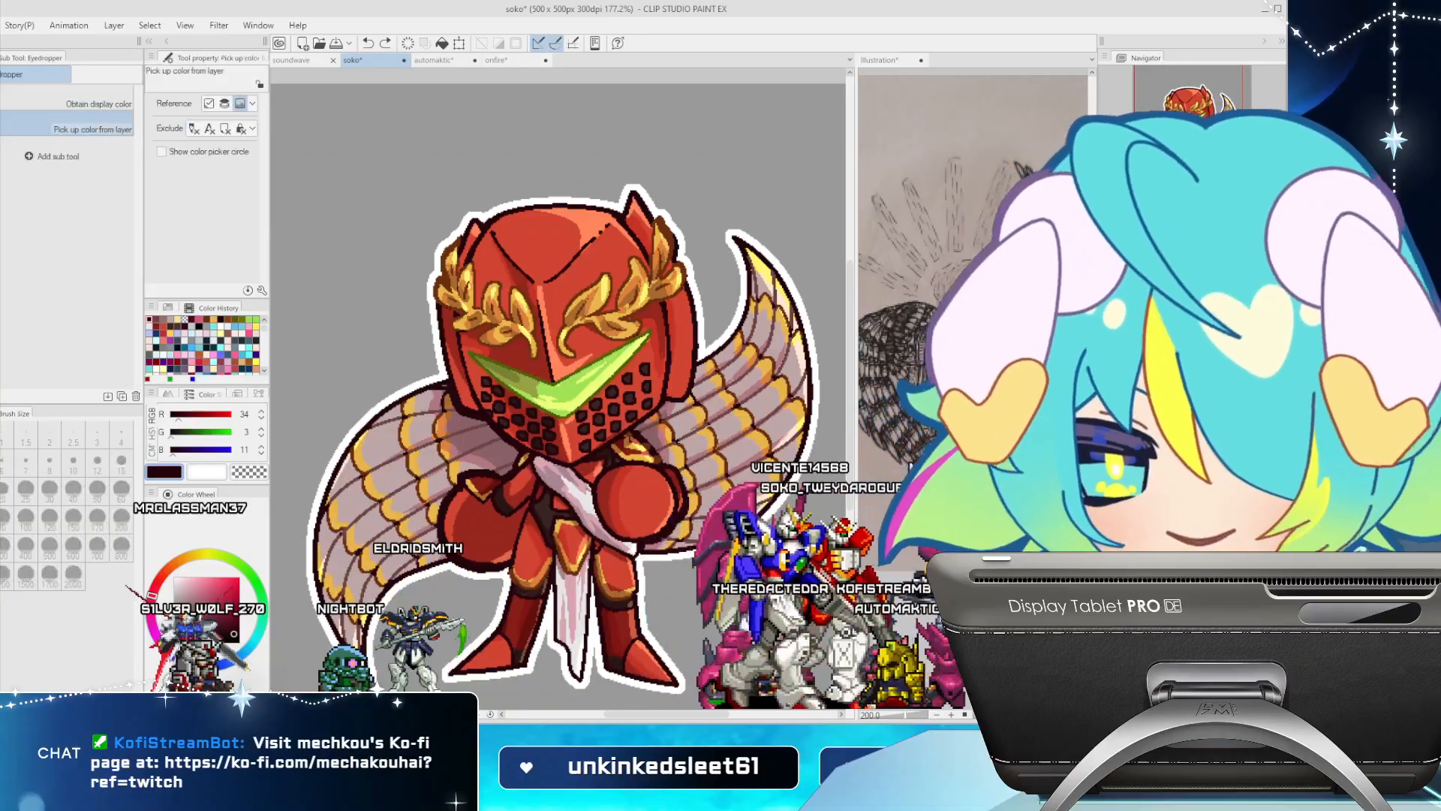
alt+click(701, 349)
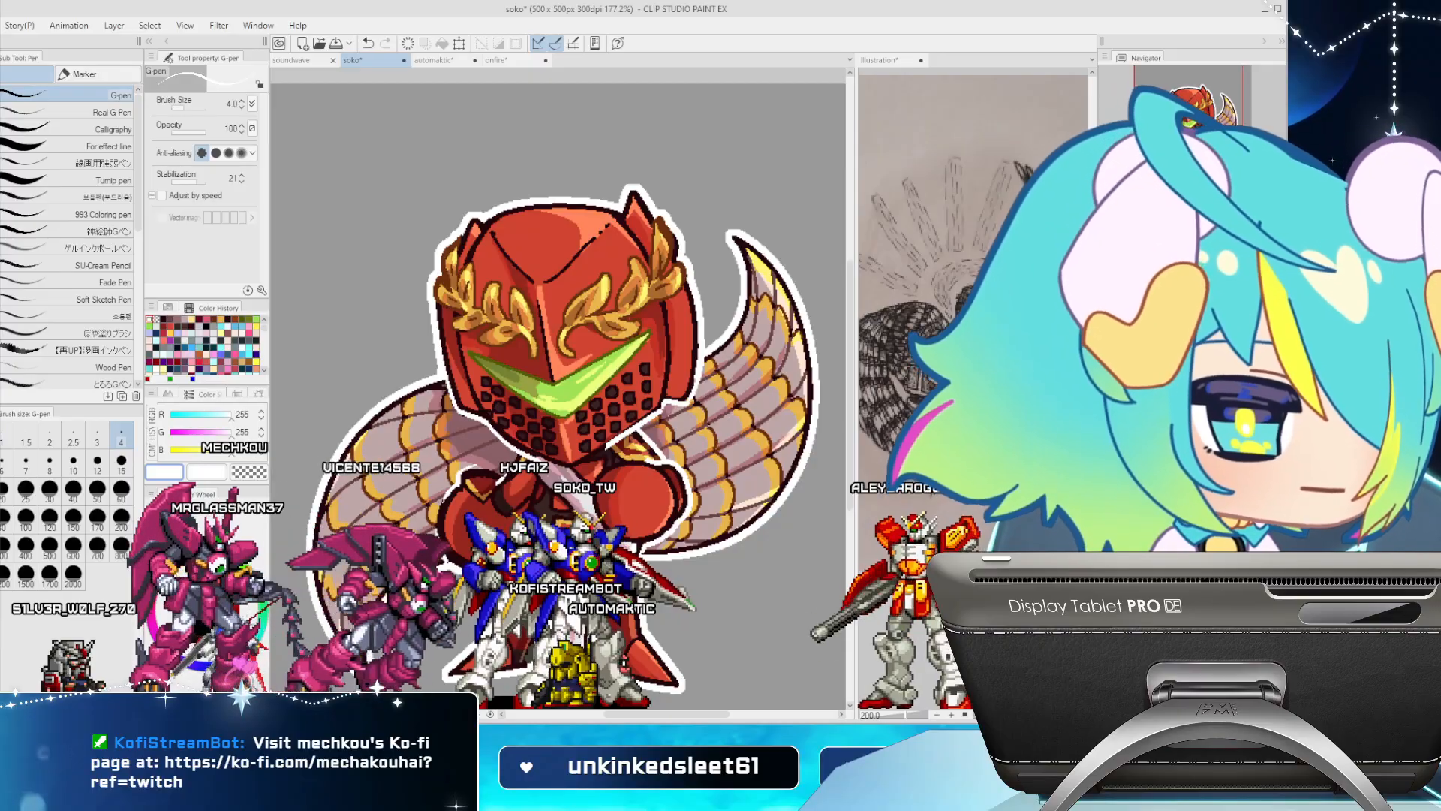
Transform the whole character, enlarging it slightly and shifting it upward to sit centrally on the canvas
scroll(602, 433, down, 3)
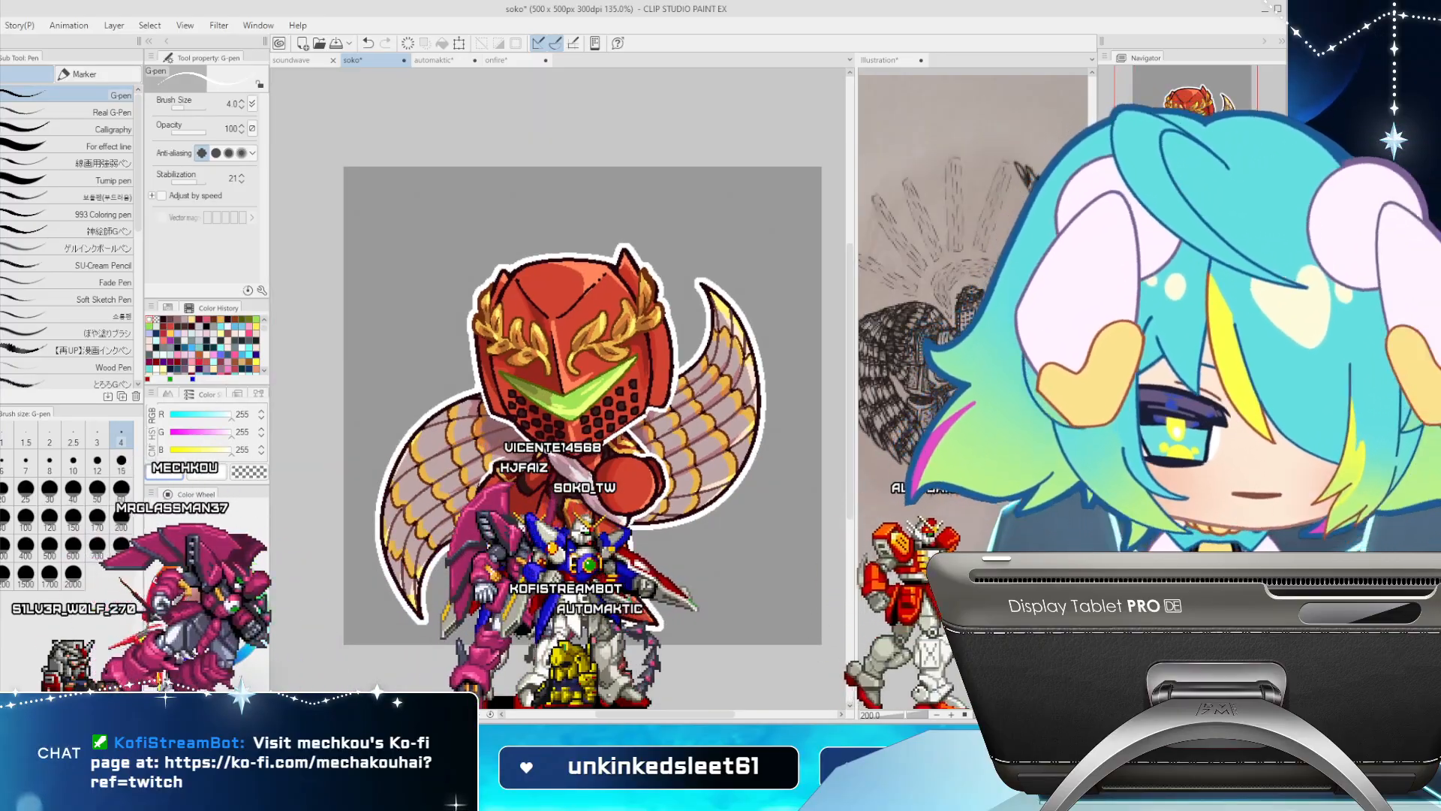
key(ctrl+t)
drag(582, 392, 591, 377)
key(Return)
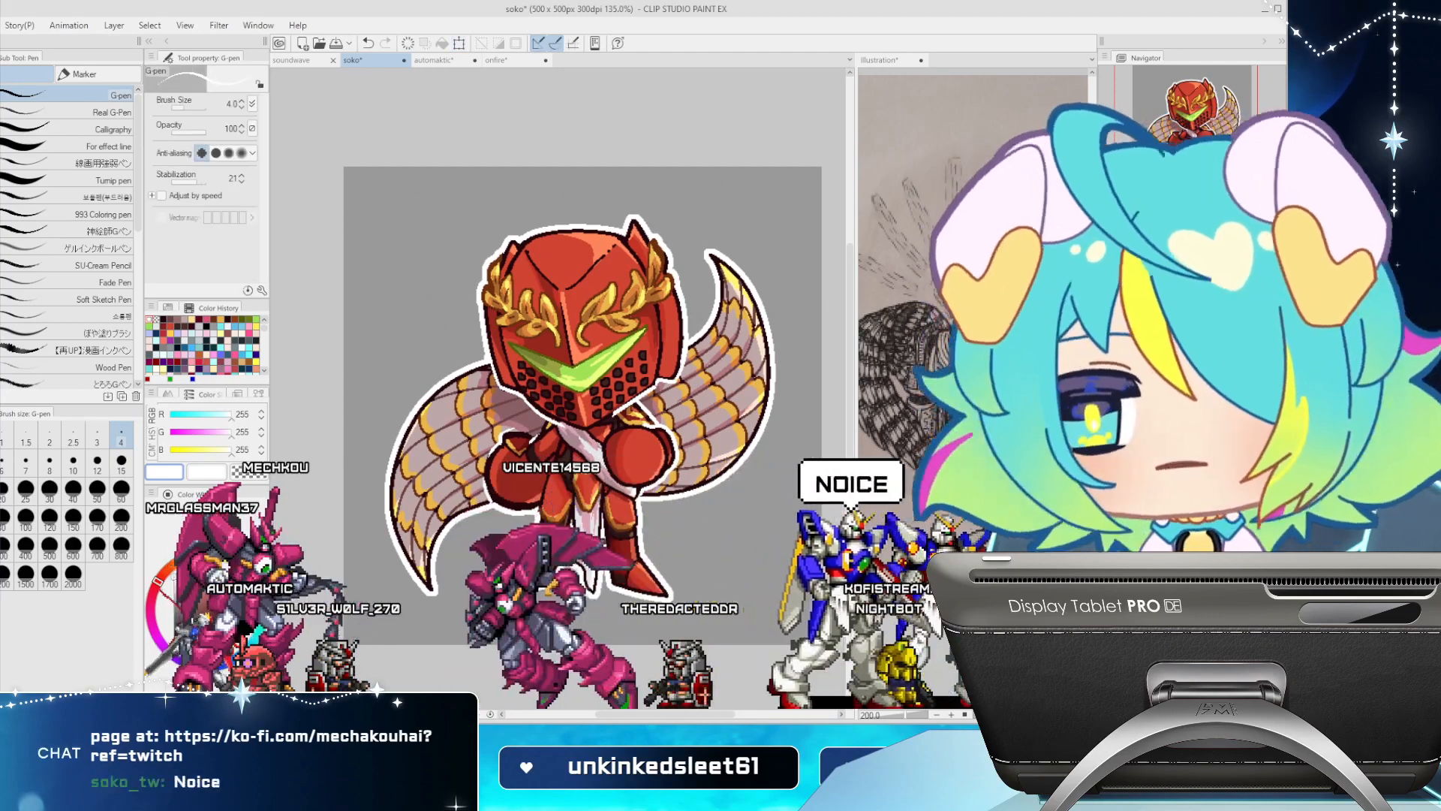
scroll(648, 302, up, 1)
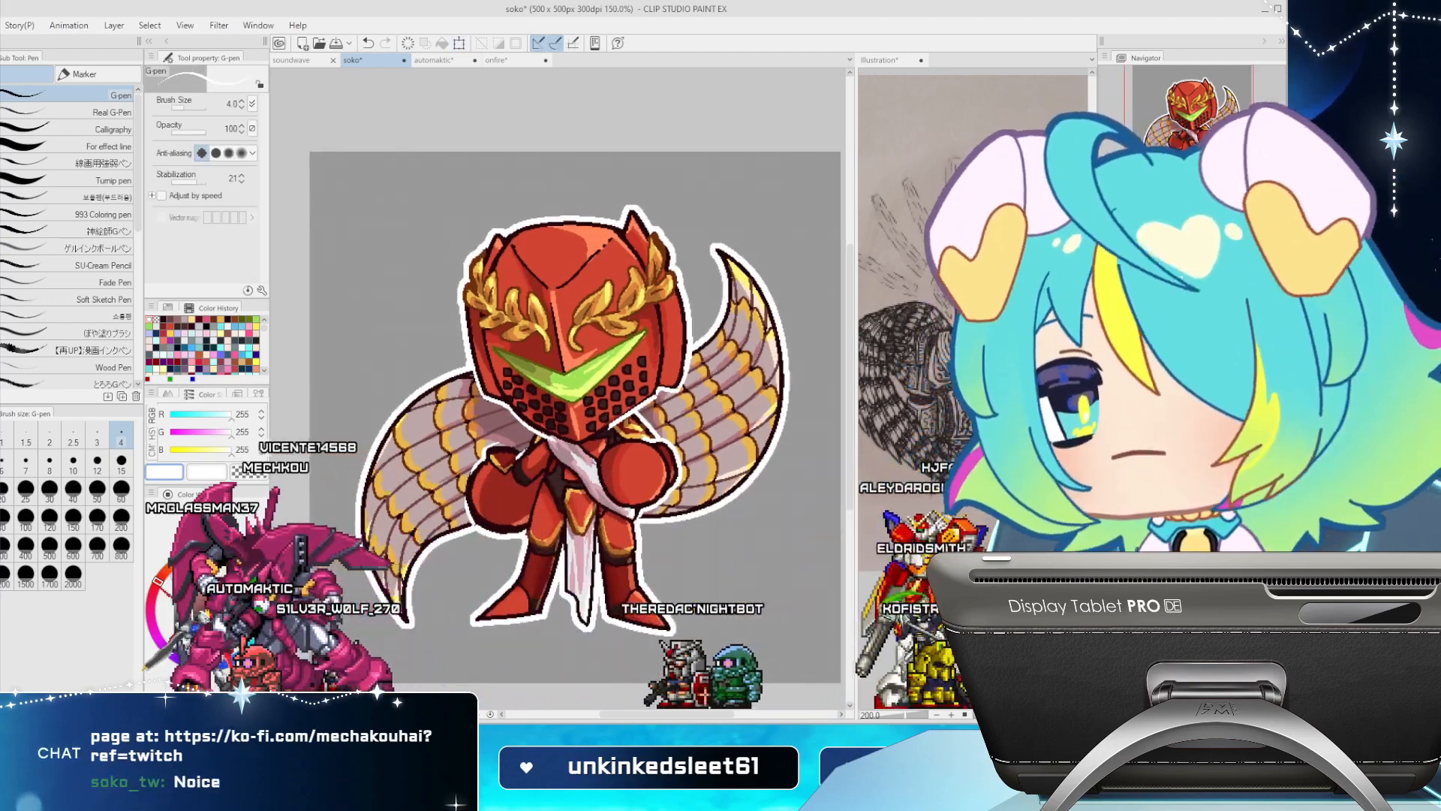
Save the finished soko drawing and close the Illustration reference picture
key(ctrl+s)
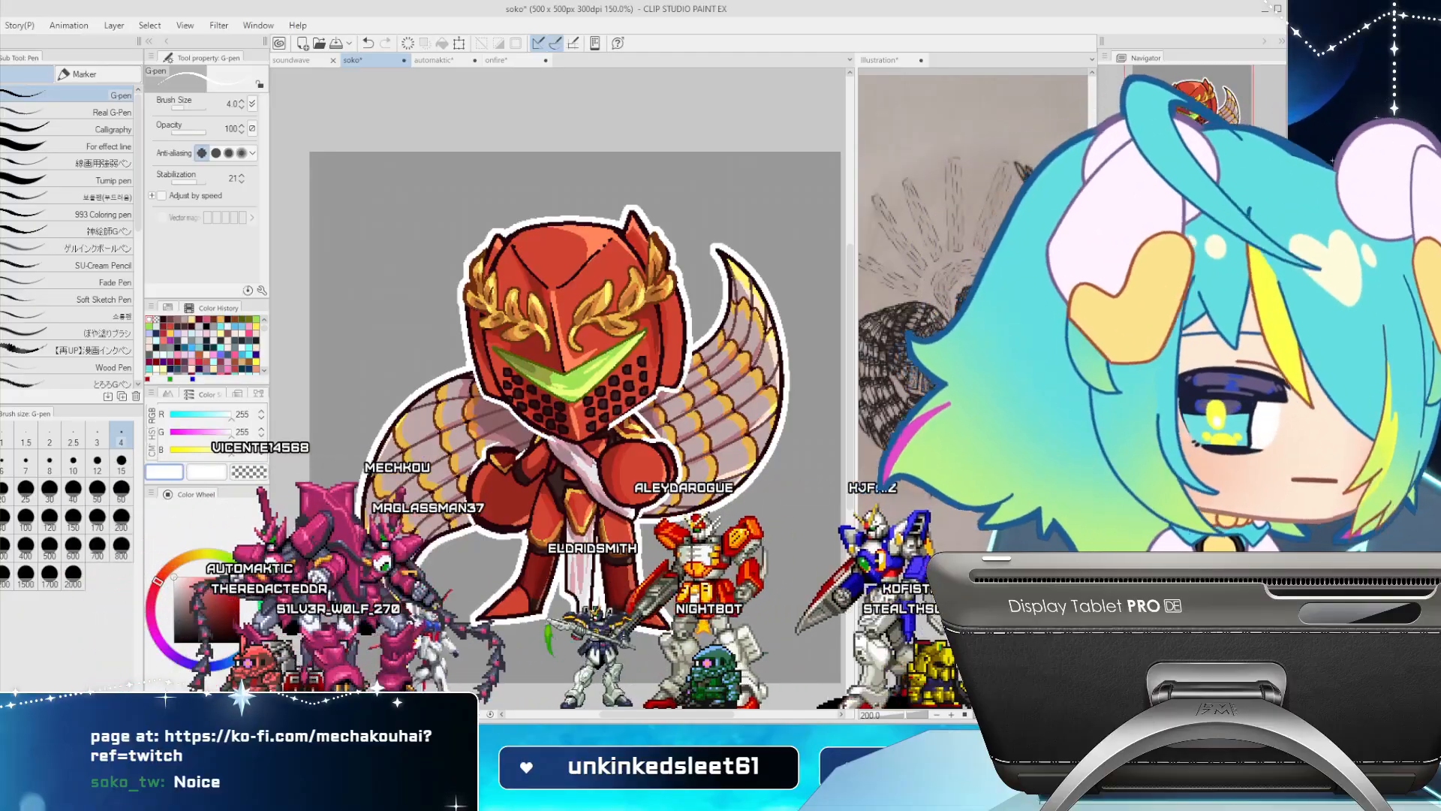
key(ctrl+s)
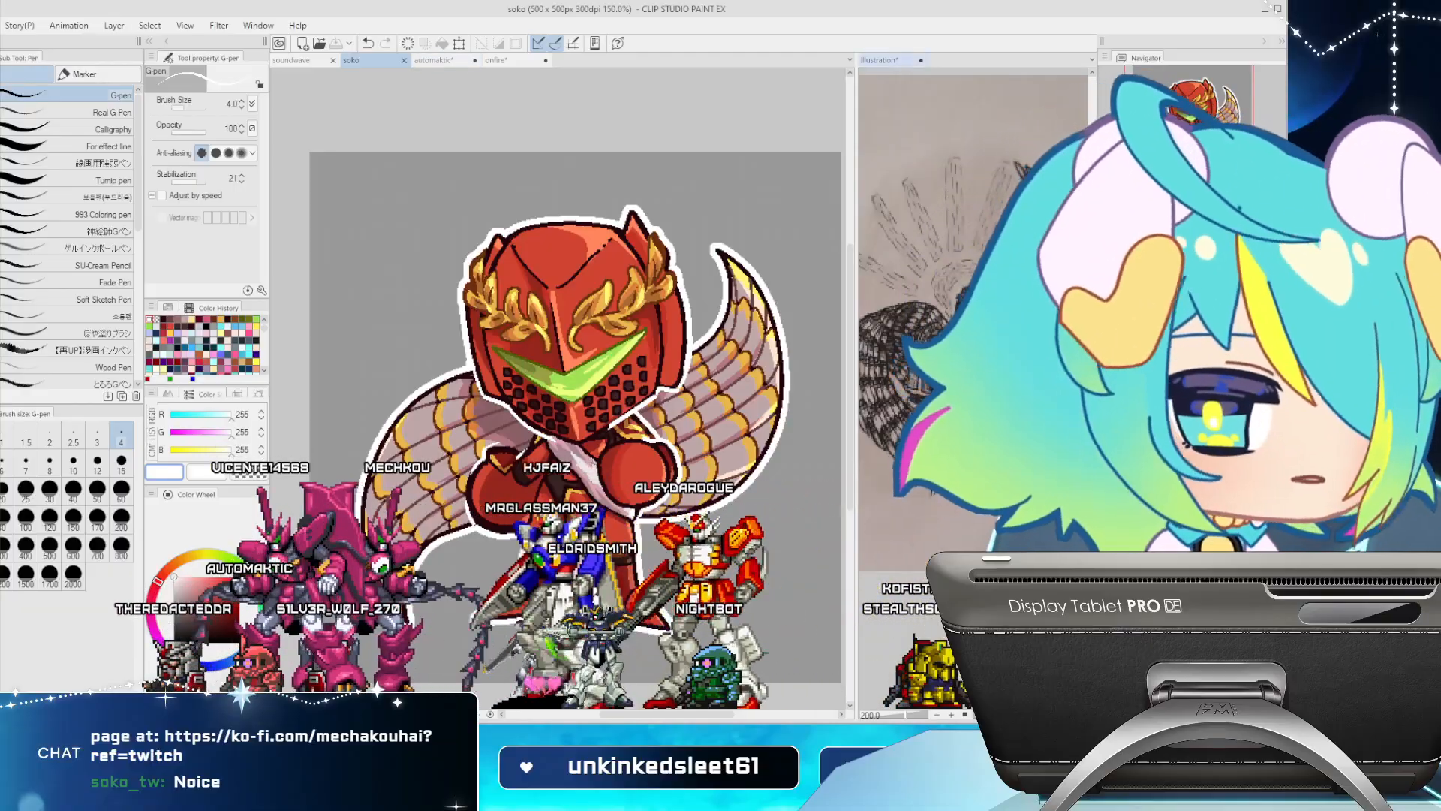
click(921, 60)
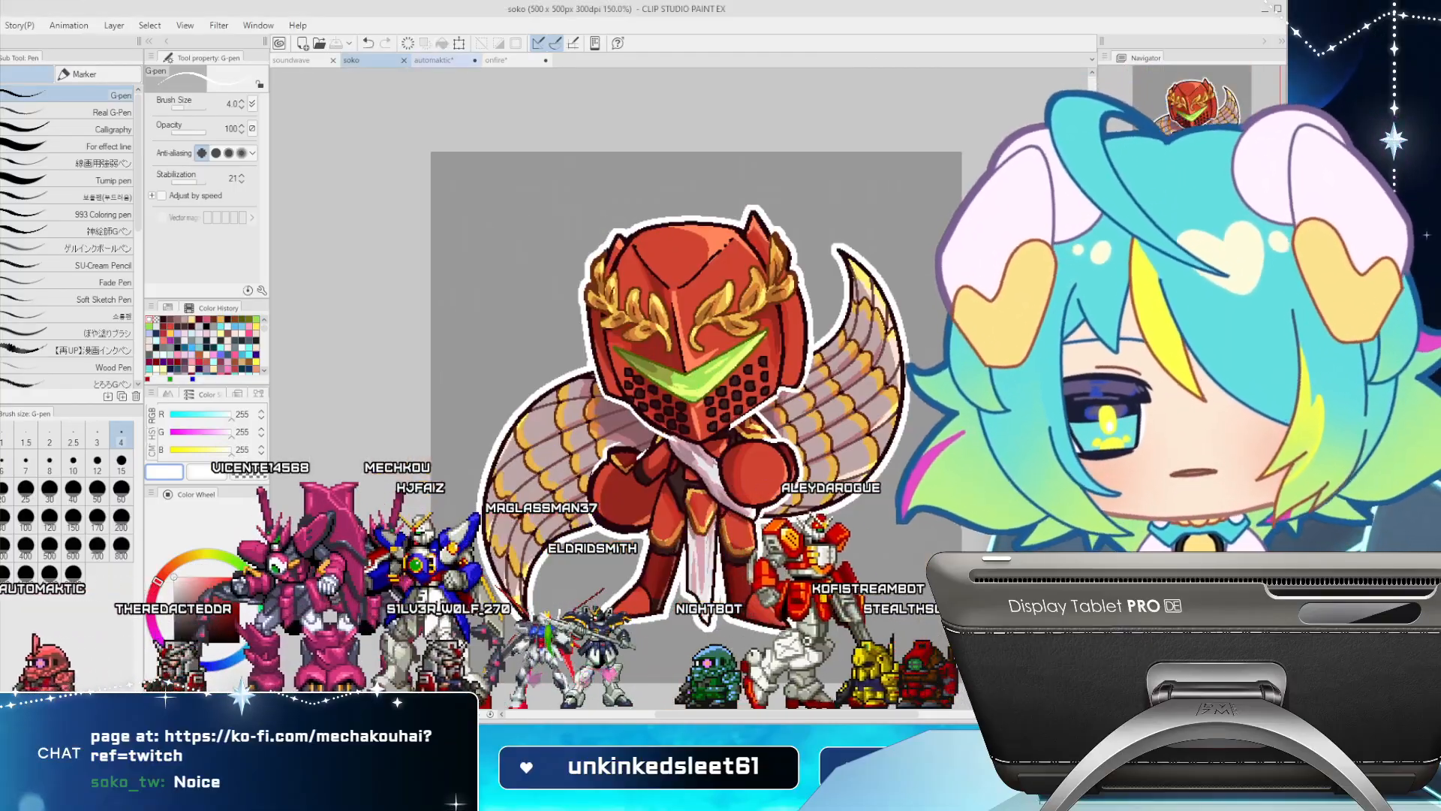
Look over the automaktic and onfire sketches, and return to the automaktic sketch
click(434, 60)
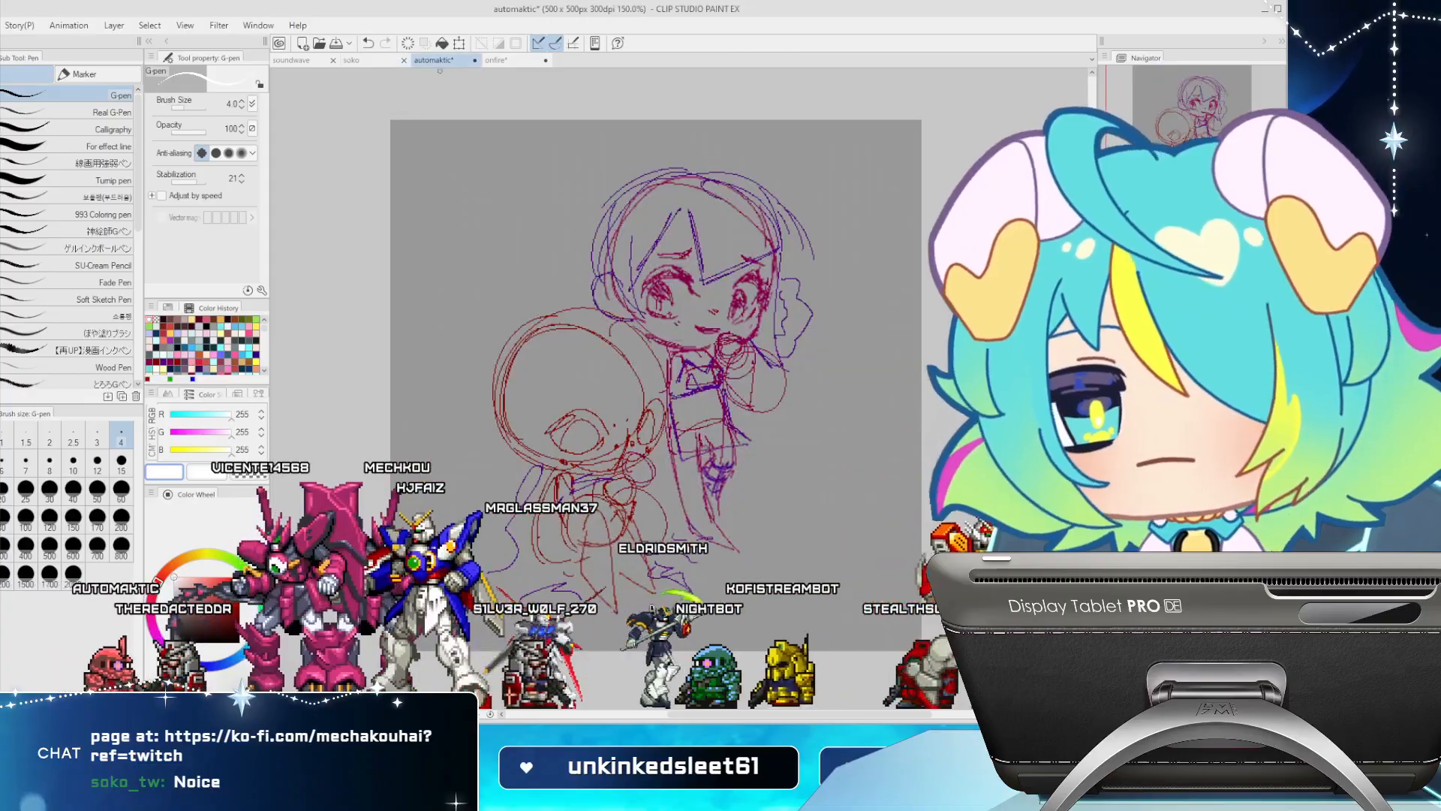
click(518, 60)
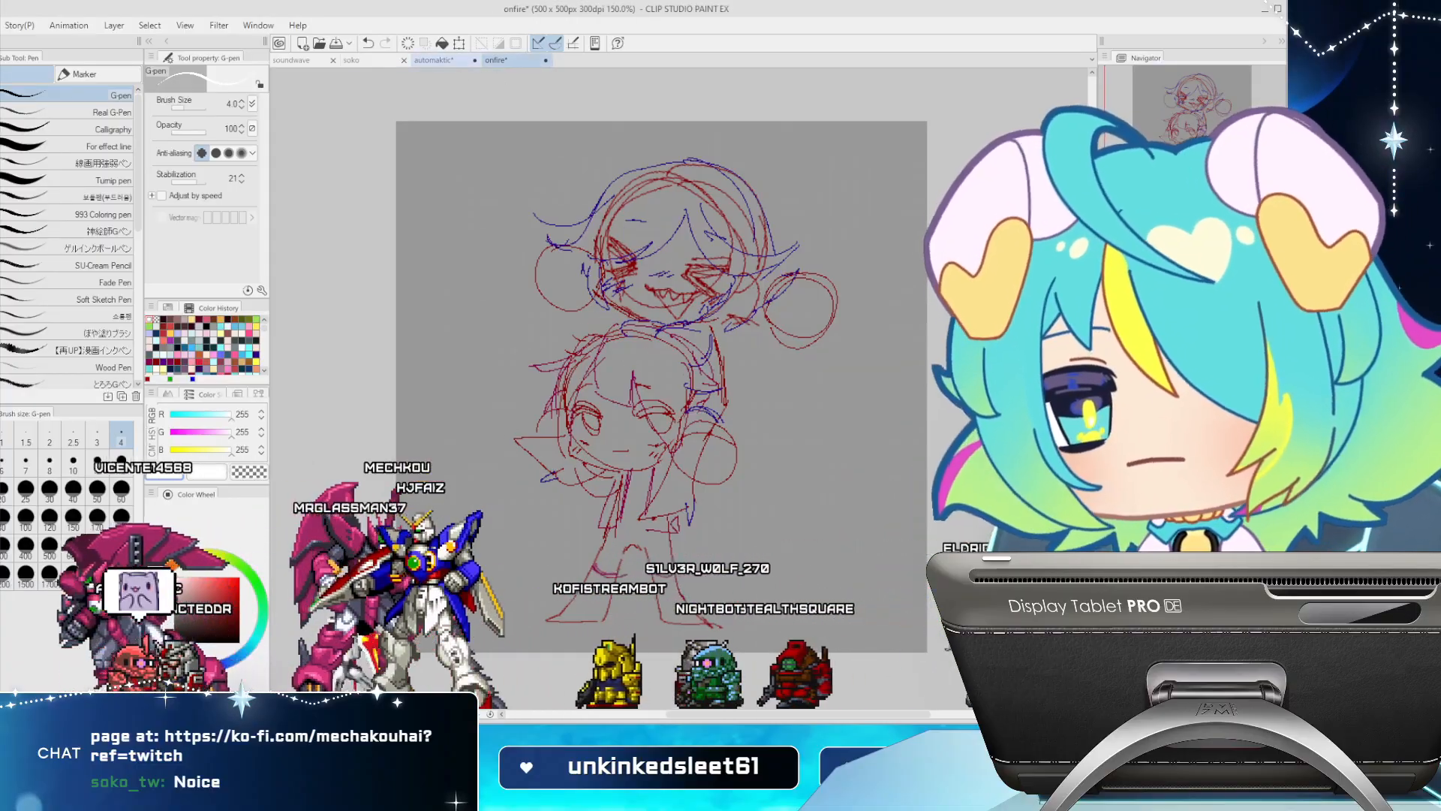
click(443, 61)
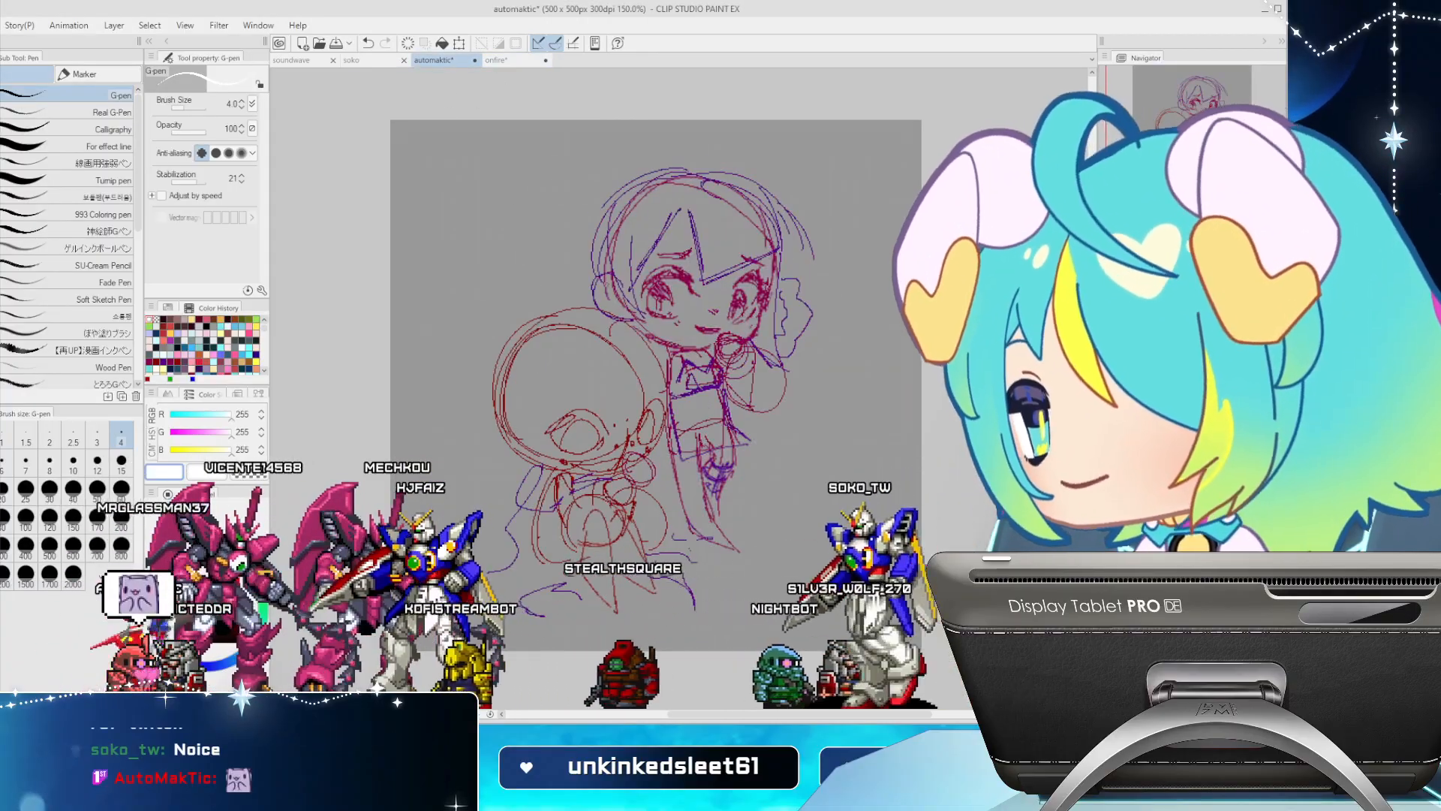
Paste the copied reference picture of the masked figure on the rubble and open it as a separate new canvas
scroll(600, 168, up, 2)
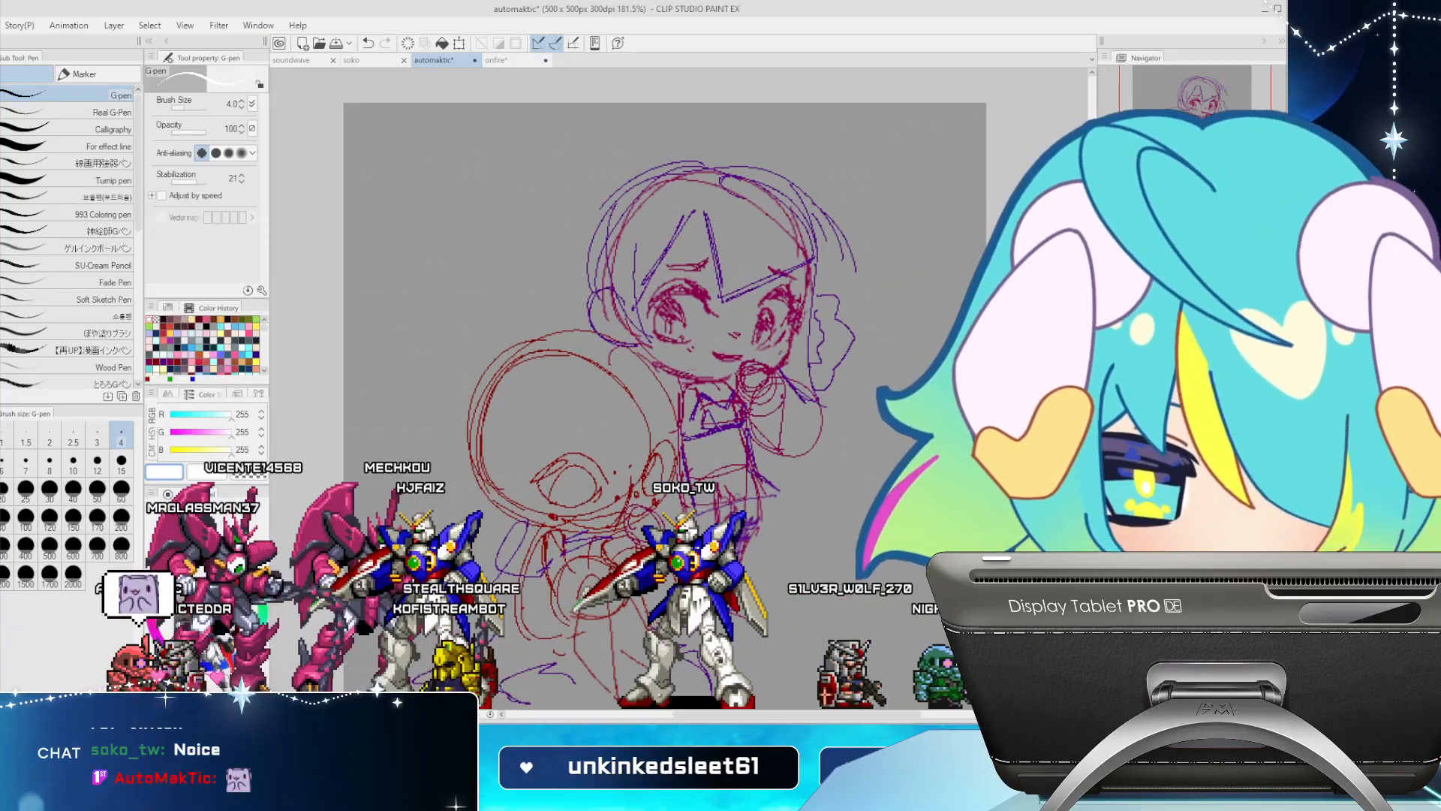
key(ctrl+v)
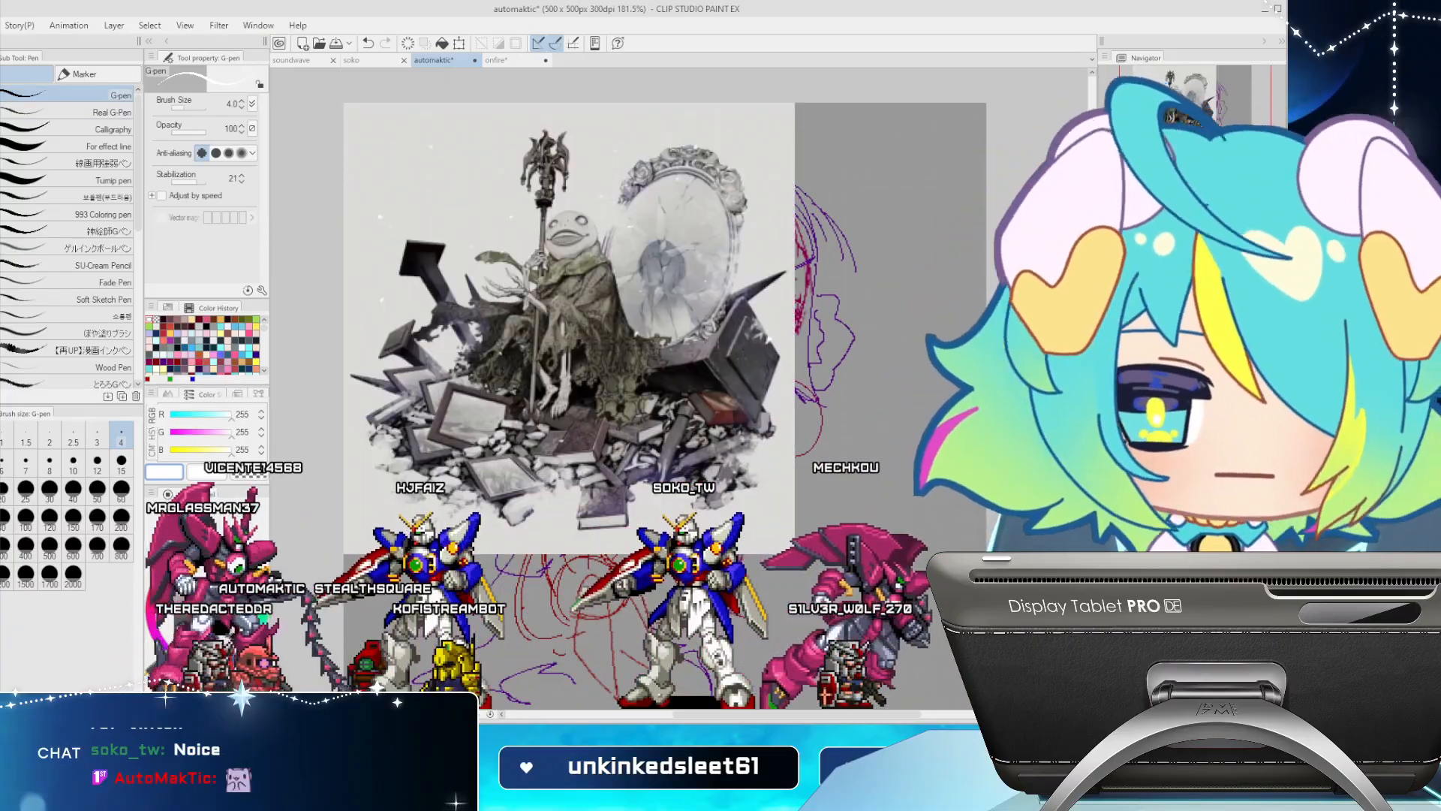
key(ctrl+shift+n)
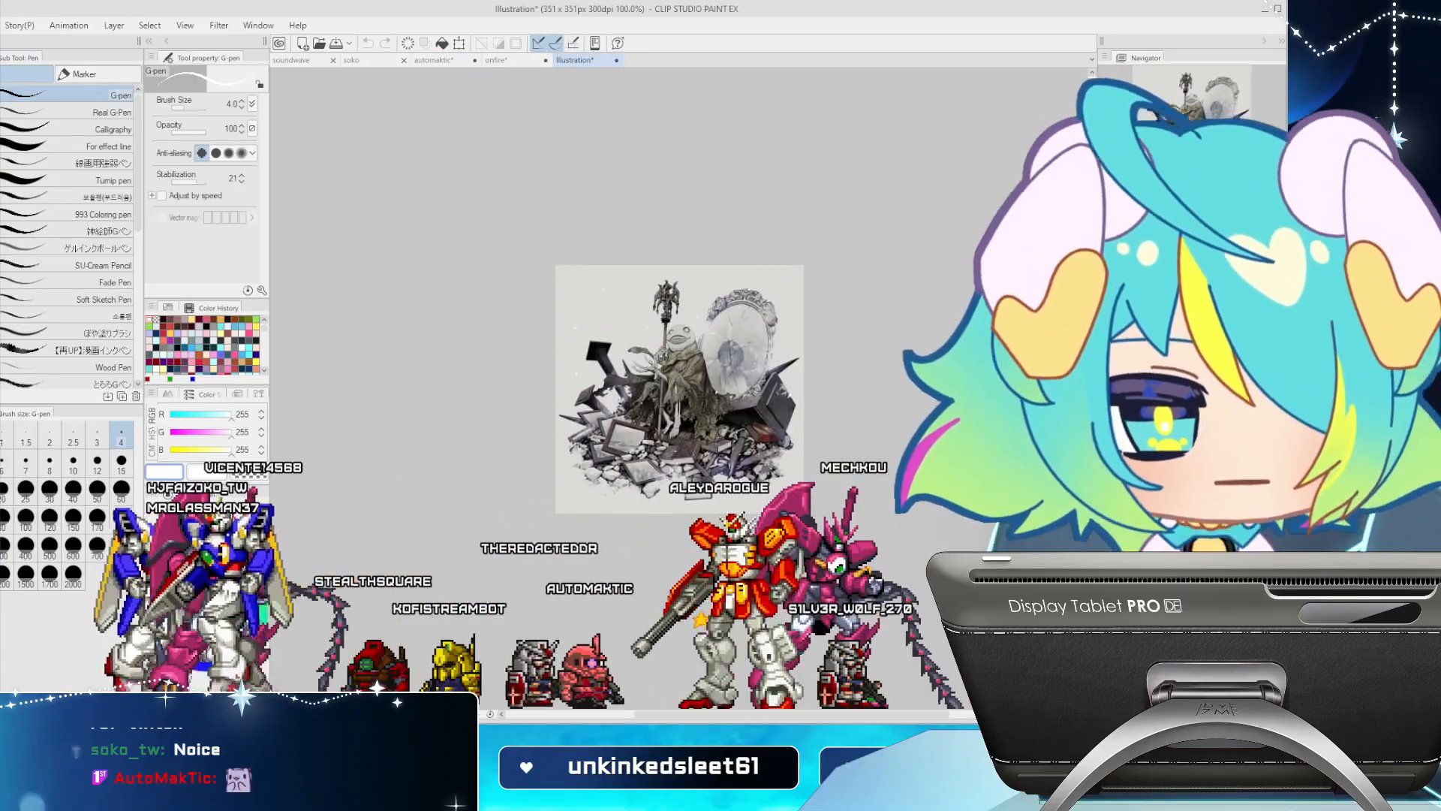
Dock the rubble-figure reference beside the drawing, open the swordswoman picture as its own canvas above it, and widen the drawing pane
drag(575, 60, 1085, 301)
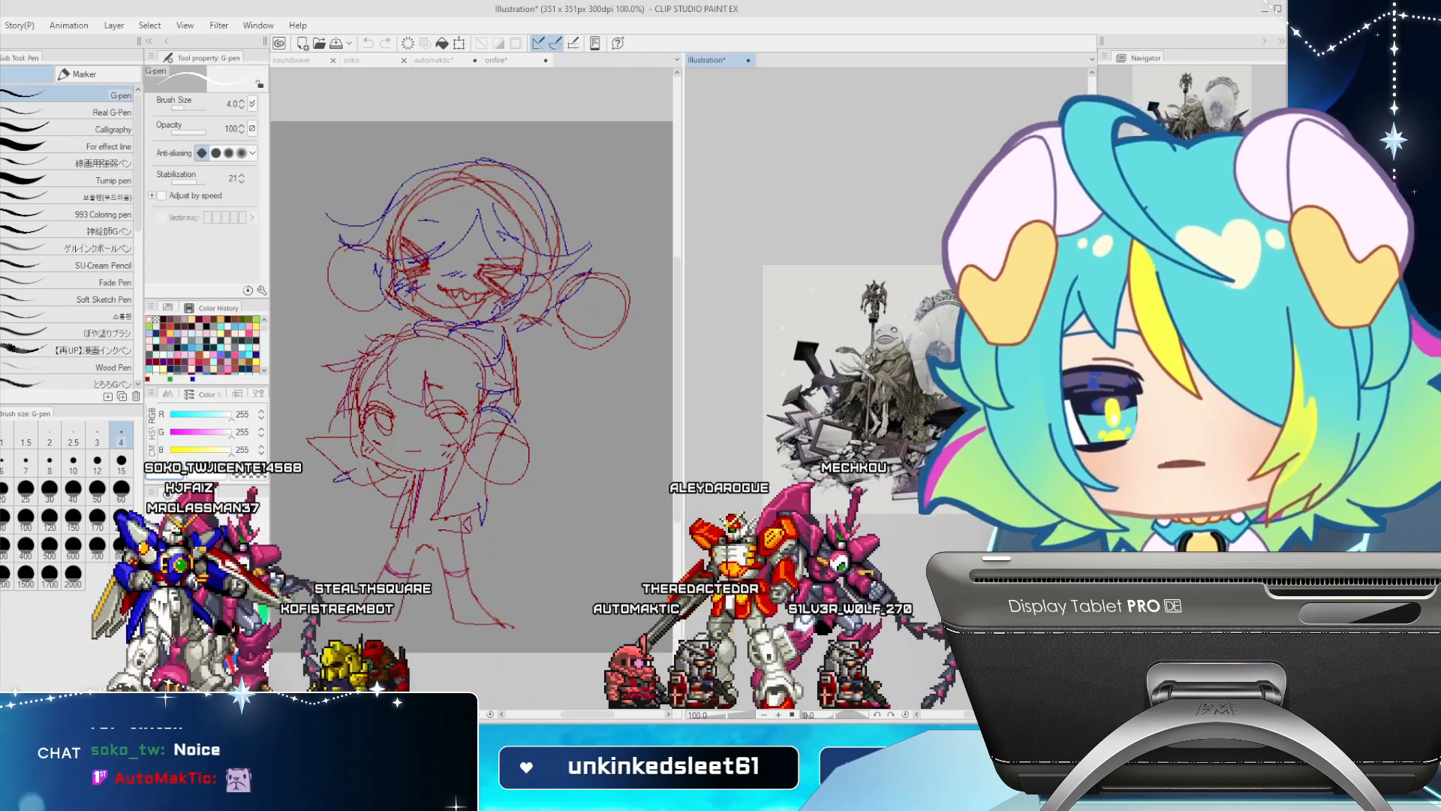
click(436, 61)
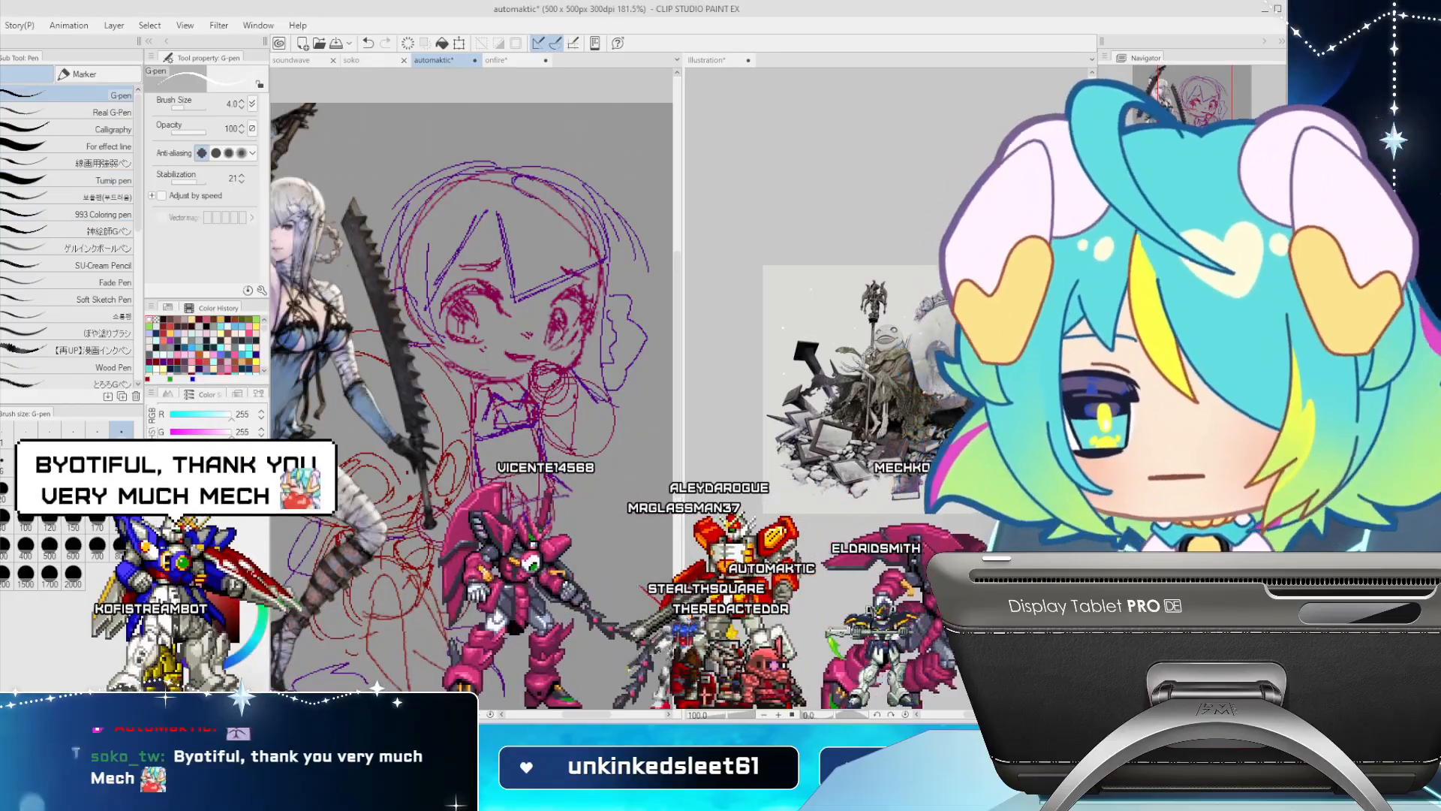
key(ctrl+shift+n)
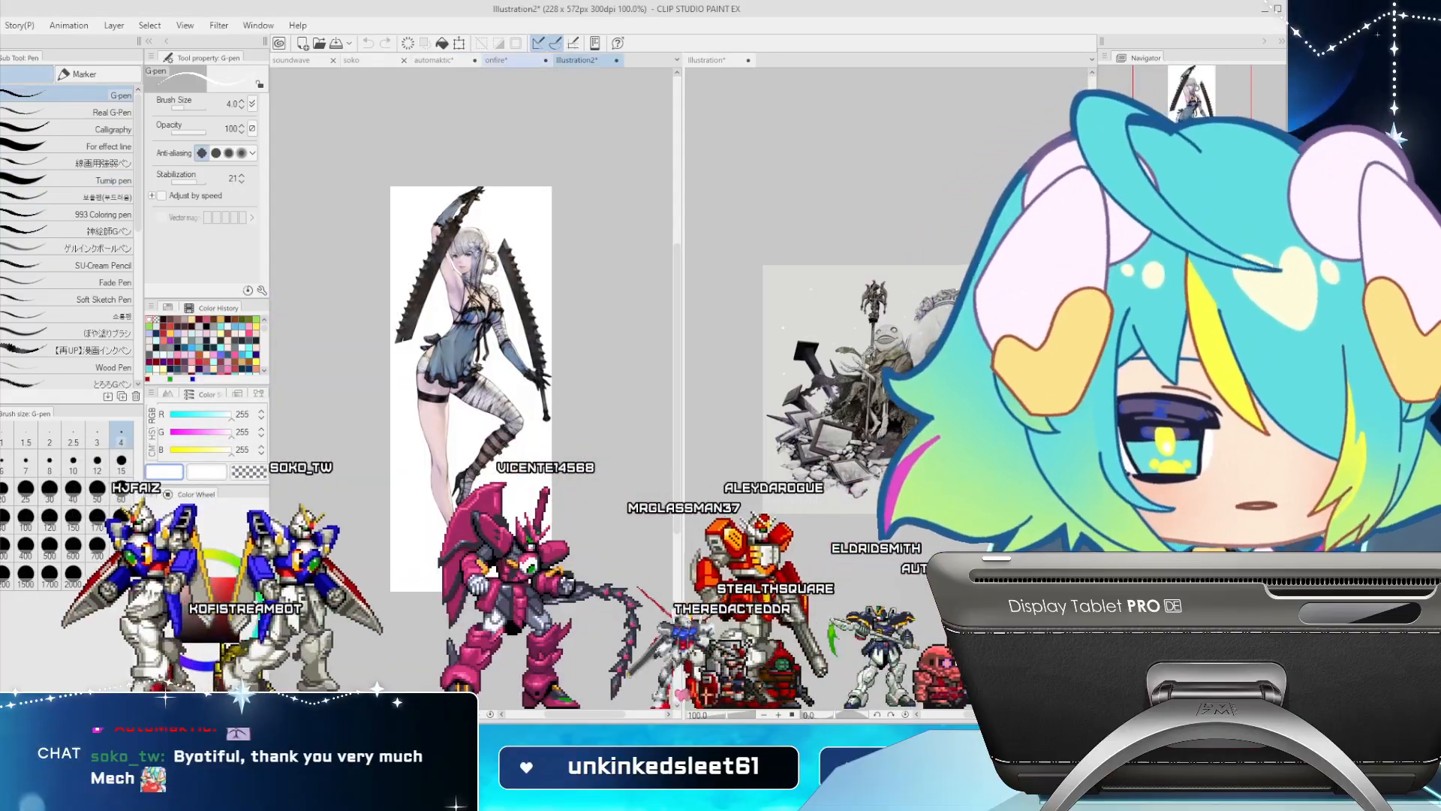
drag(576, 60, 692, 94)
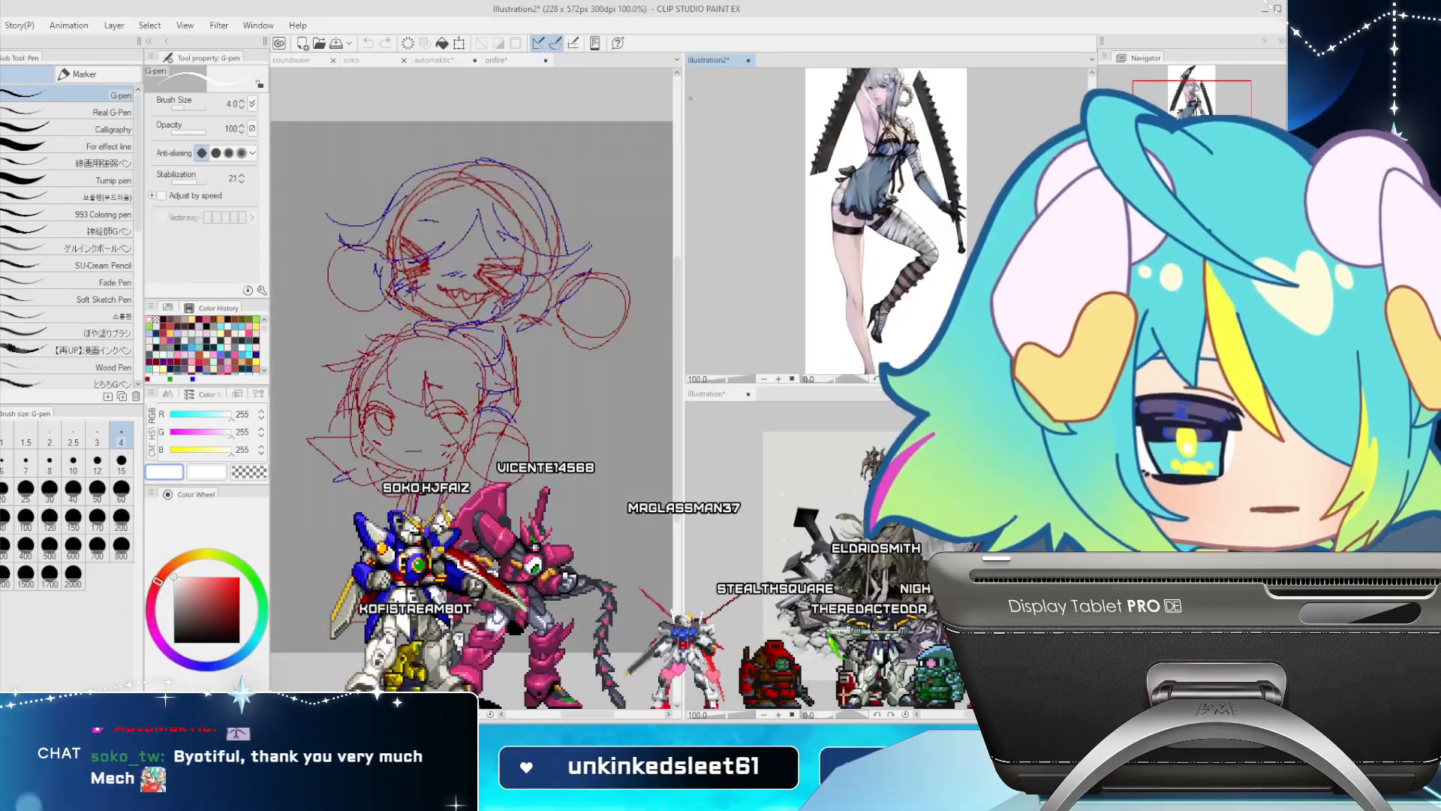
drag(683, 387, 752, 387)
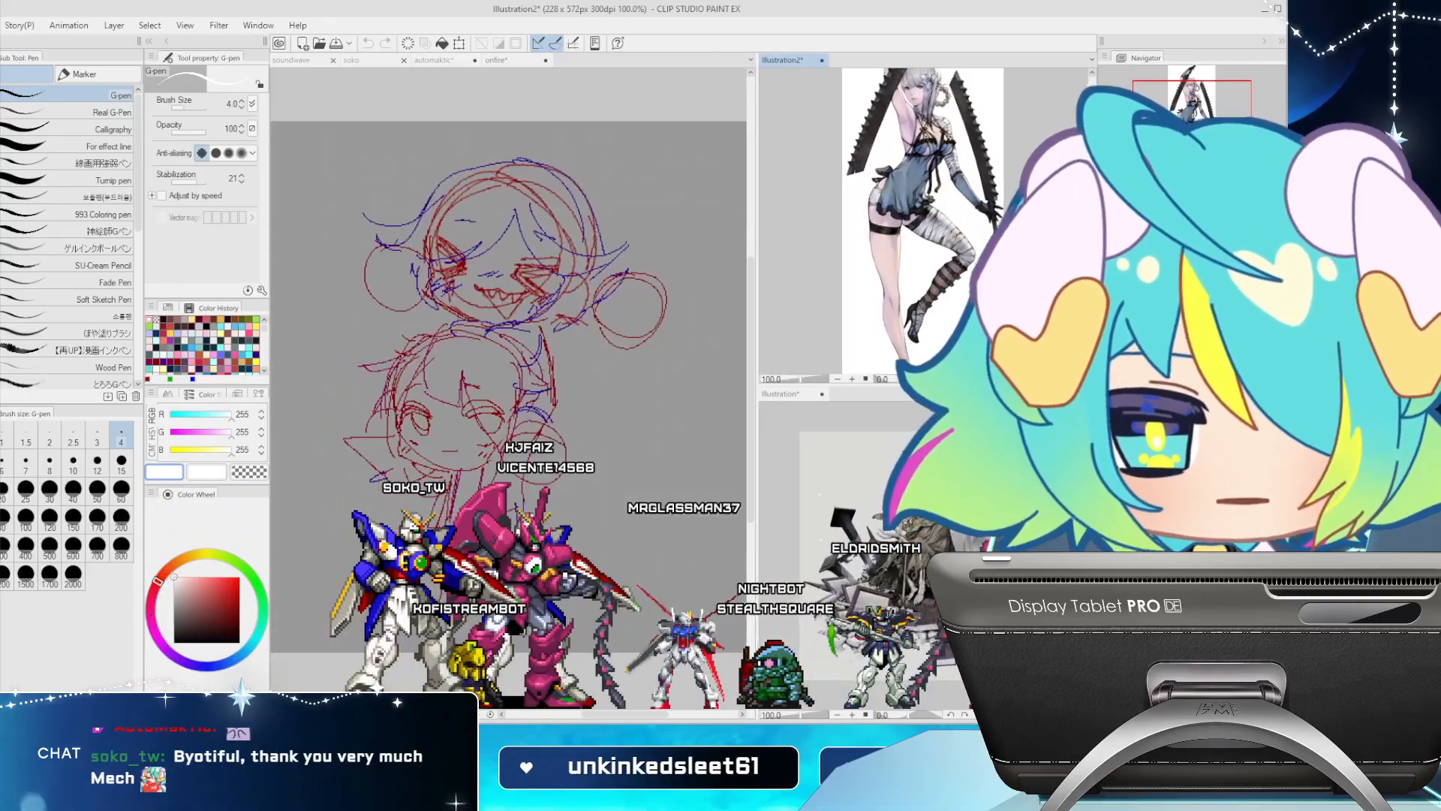
Return to the automaktic sketch, remove the pasted swordswoman picture from it, and frame both chibis for inking
click(436, 60)
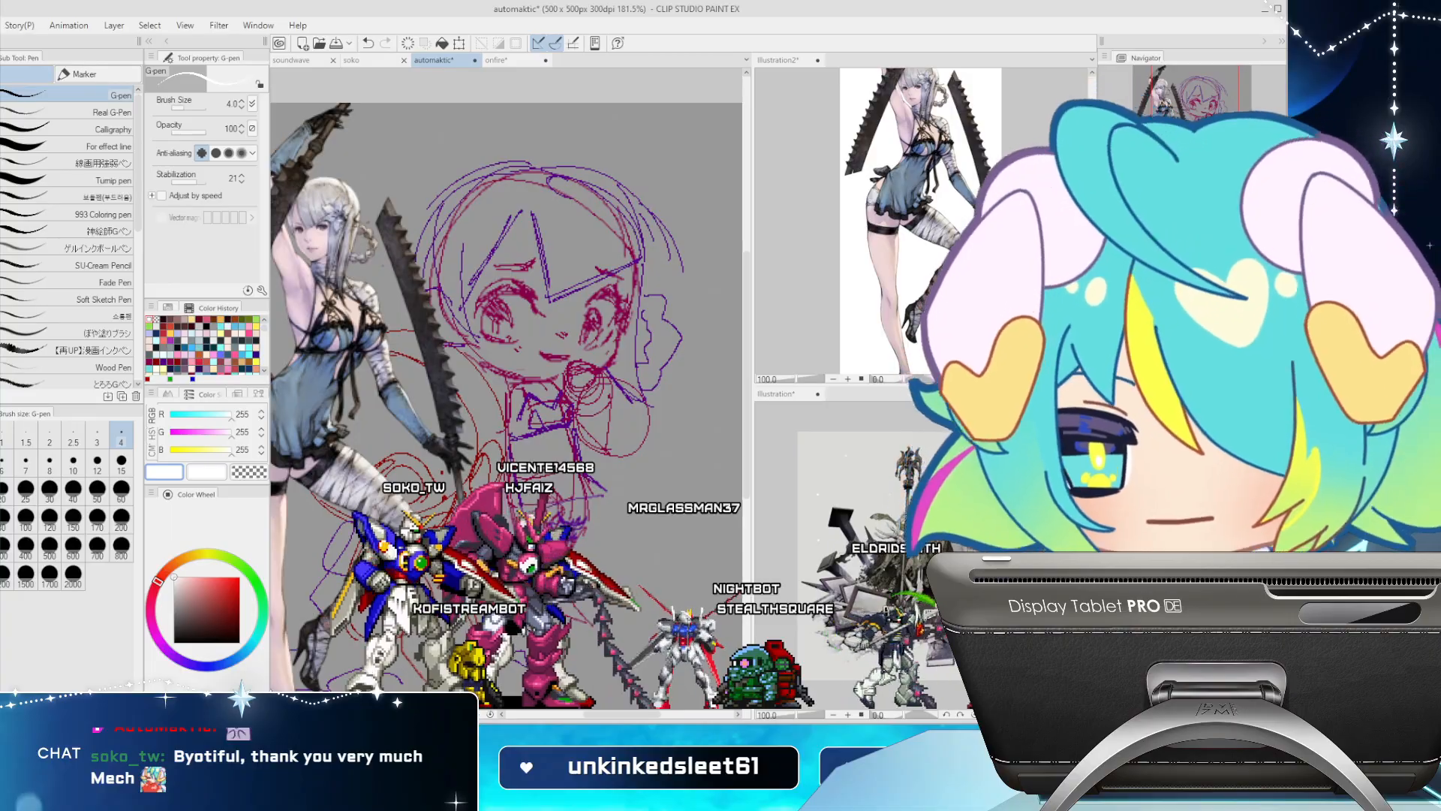
scroll(700, 371, down, 1)
click(1109, 421)
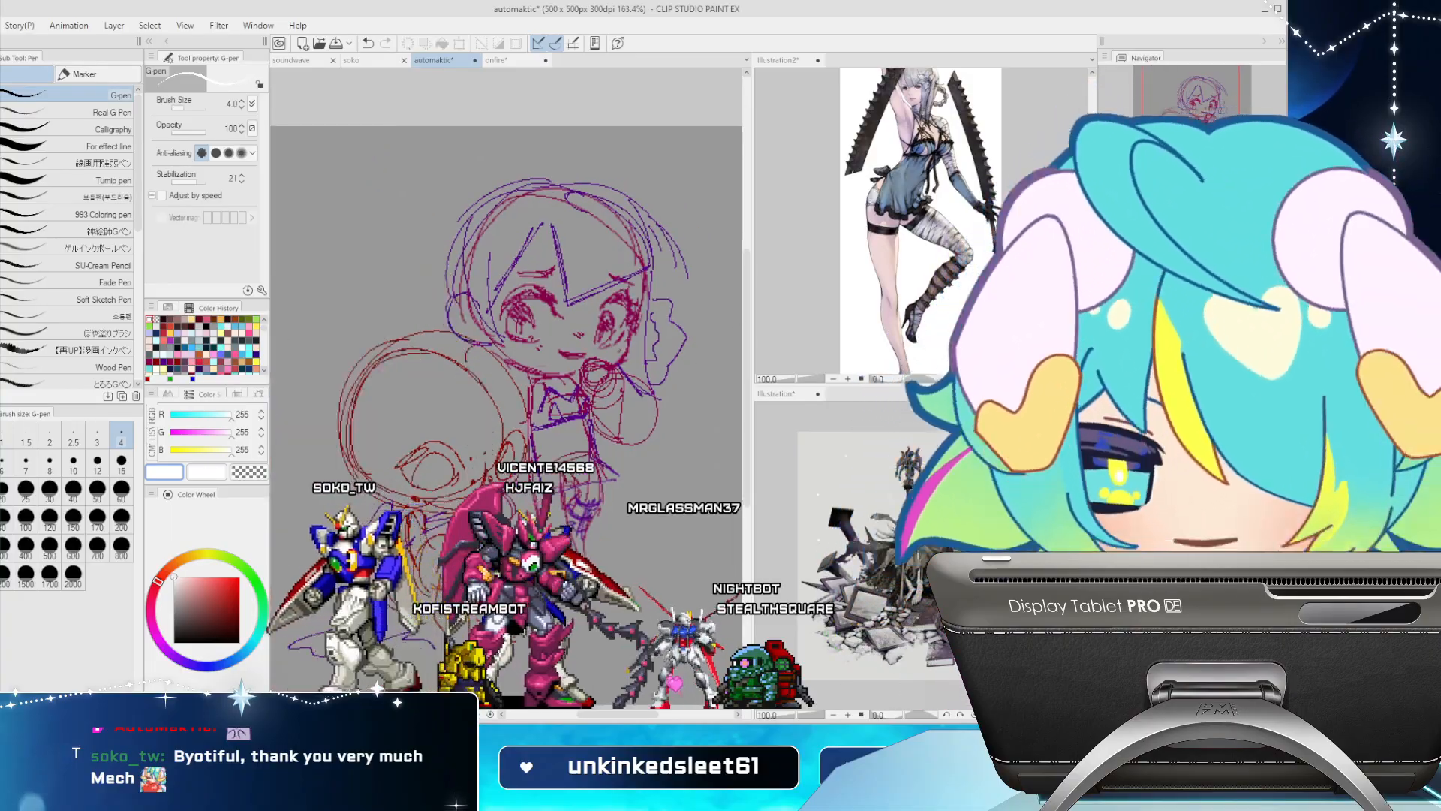
scroll(449, 426, up, 1)
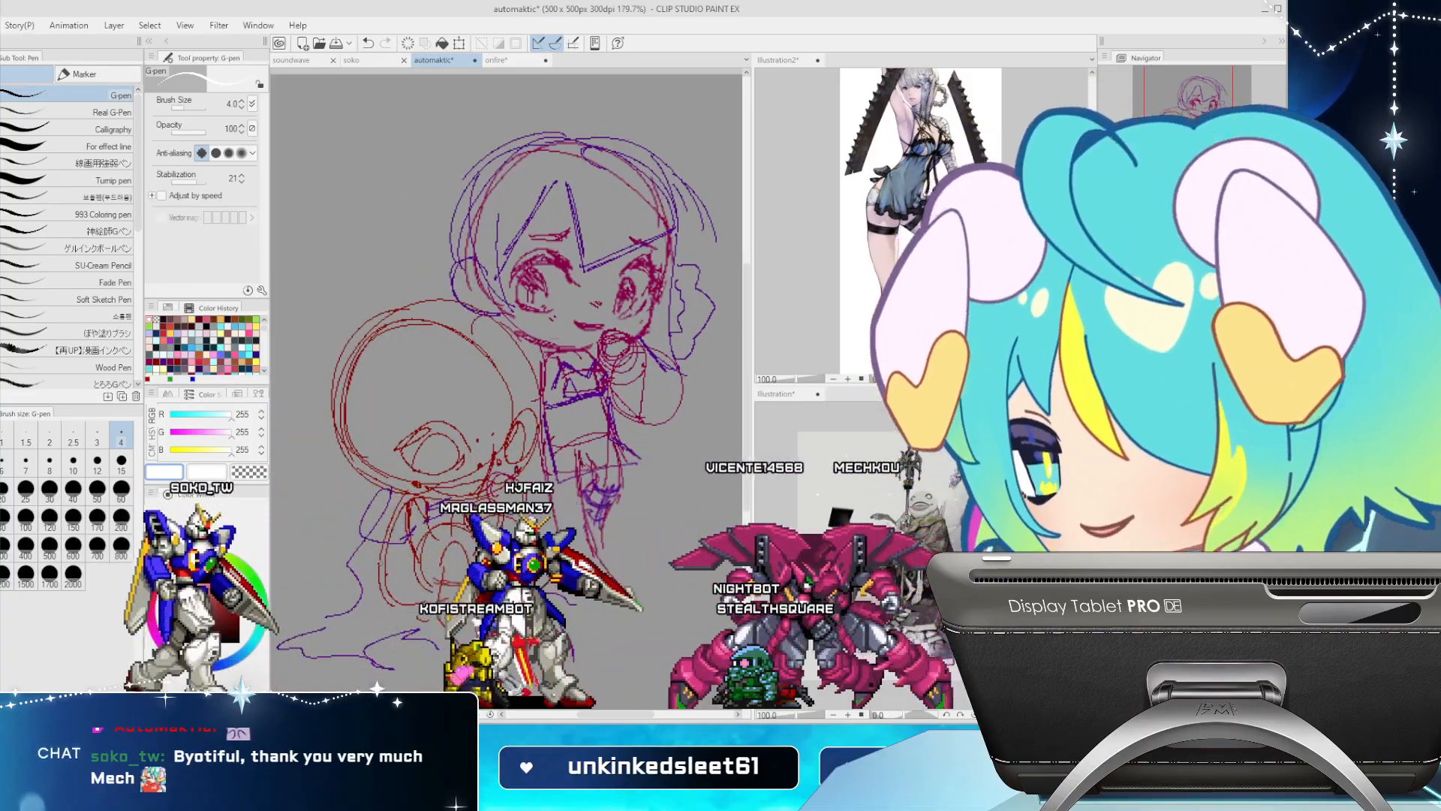
mouse_move(510, 421)
mouse_down()
mouse_move(500, 293)
mouse_move(486, 440)
mouse_move(524, 393)
mouse_move(500, 377)
mouse_move(496, 392)
mouse_up()
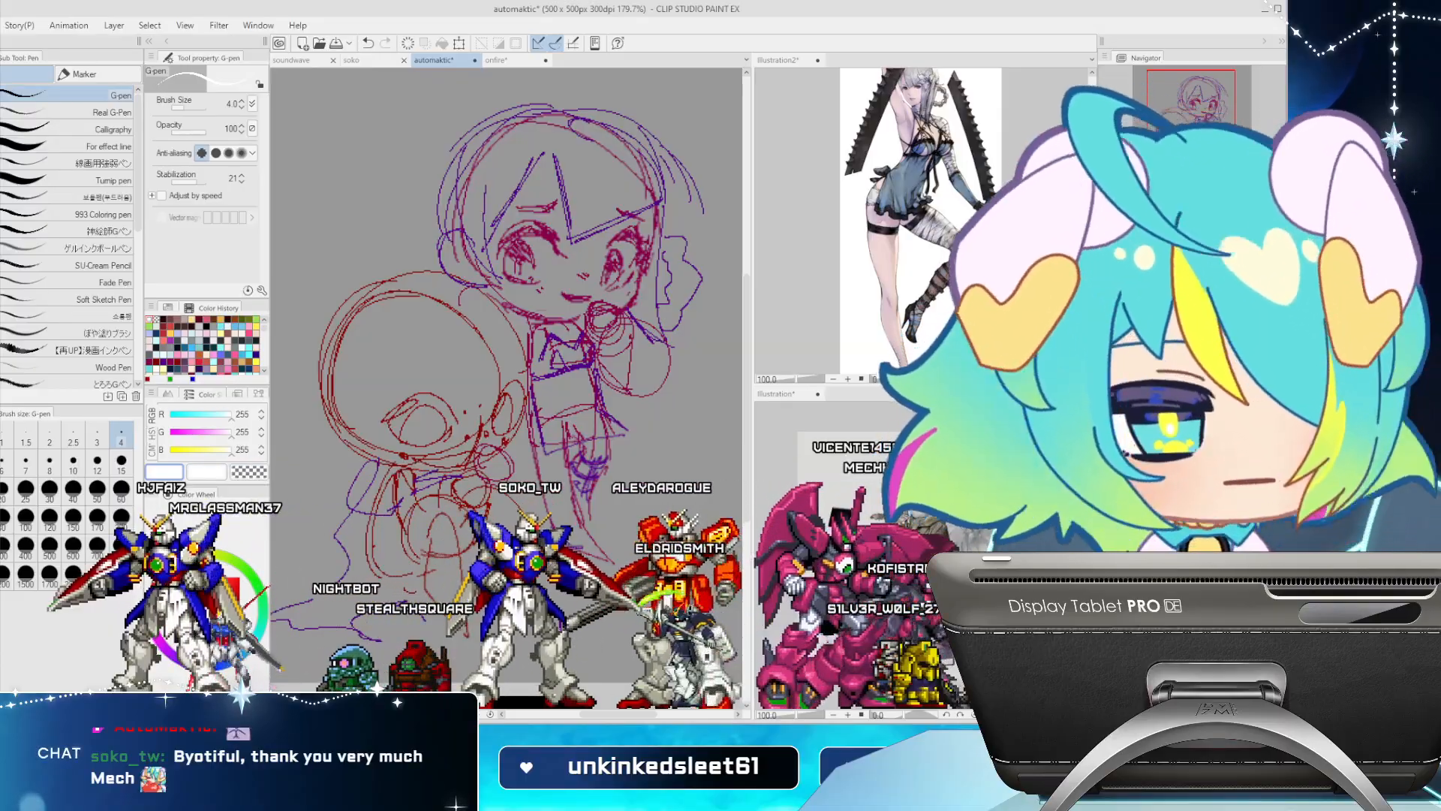
Fade the automaktic sketch, add a new layer, and choose black with the Ellipse tool for the line art
key(ctrl+shift+n)
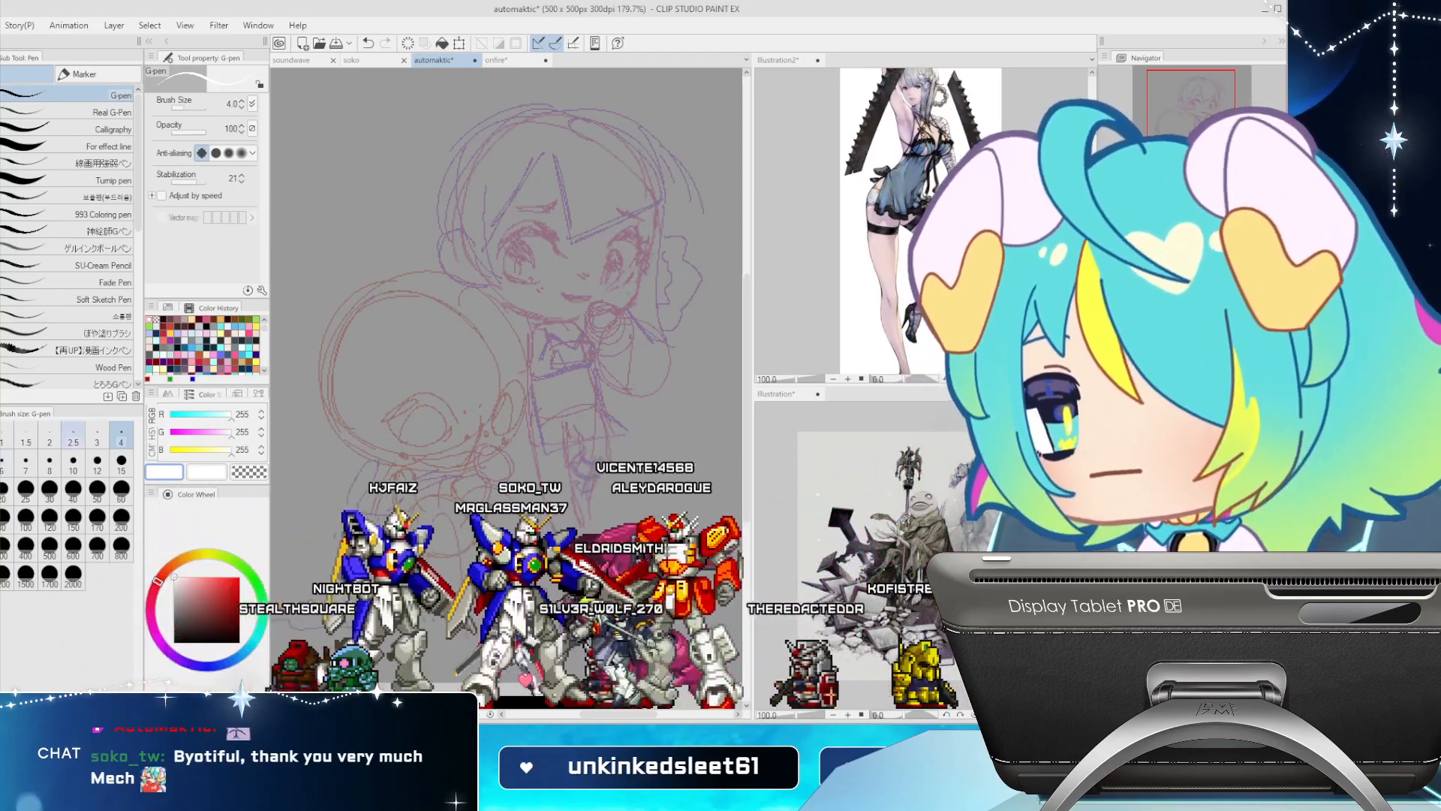
click(174, 643)
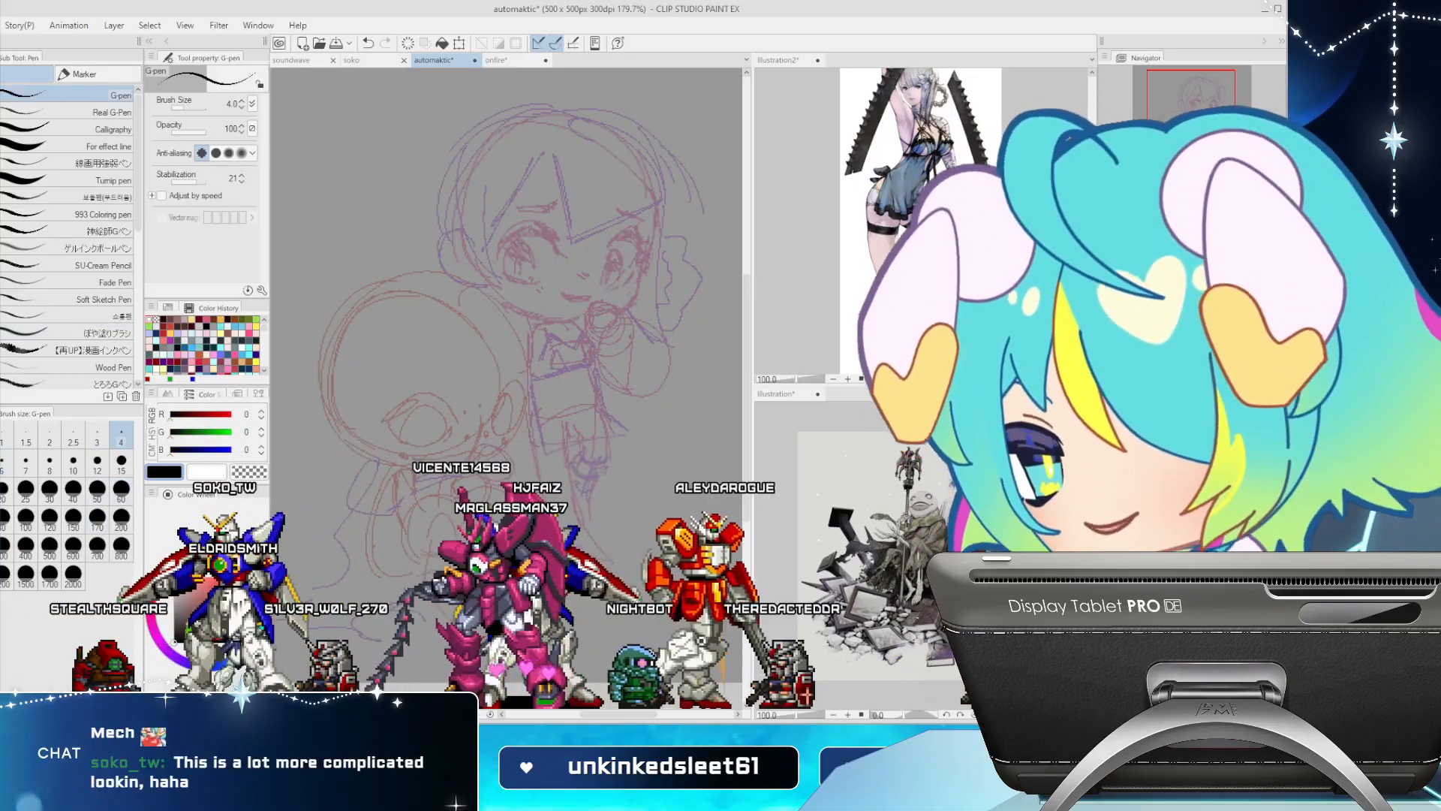
key(u)
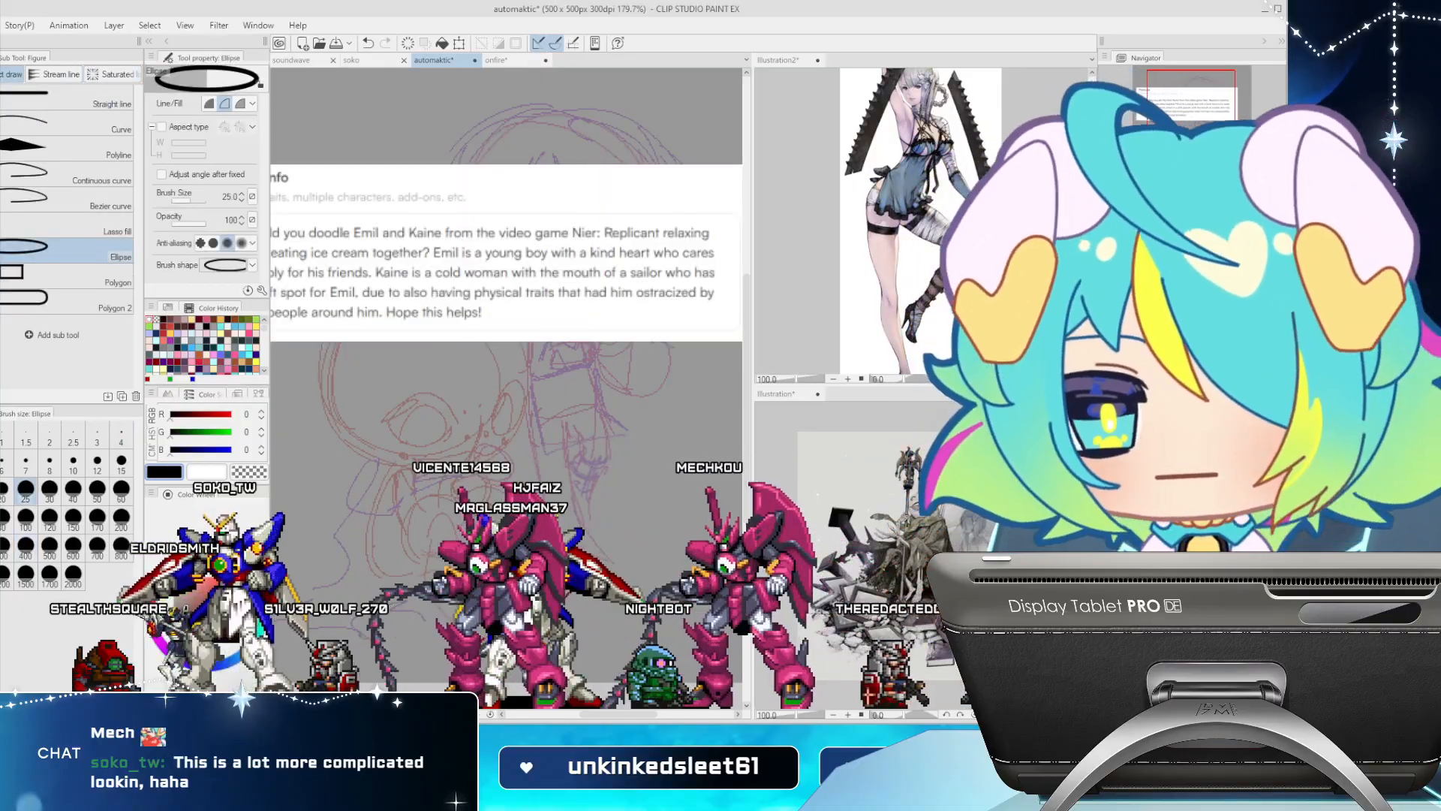
Open the pasted commission notes as a separate canvas, dock them above both reference pictures, and rebalance the pane heights
key(ctrl+shift+n)
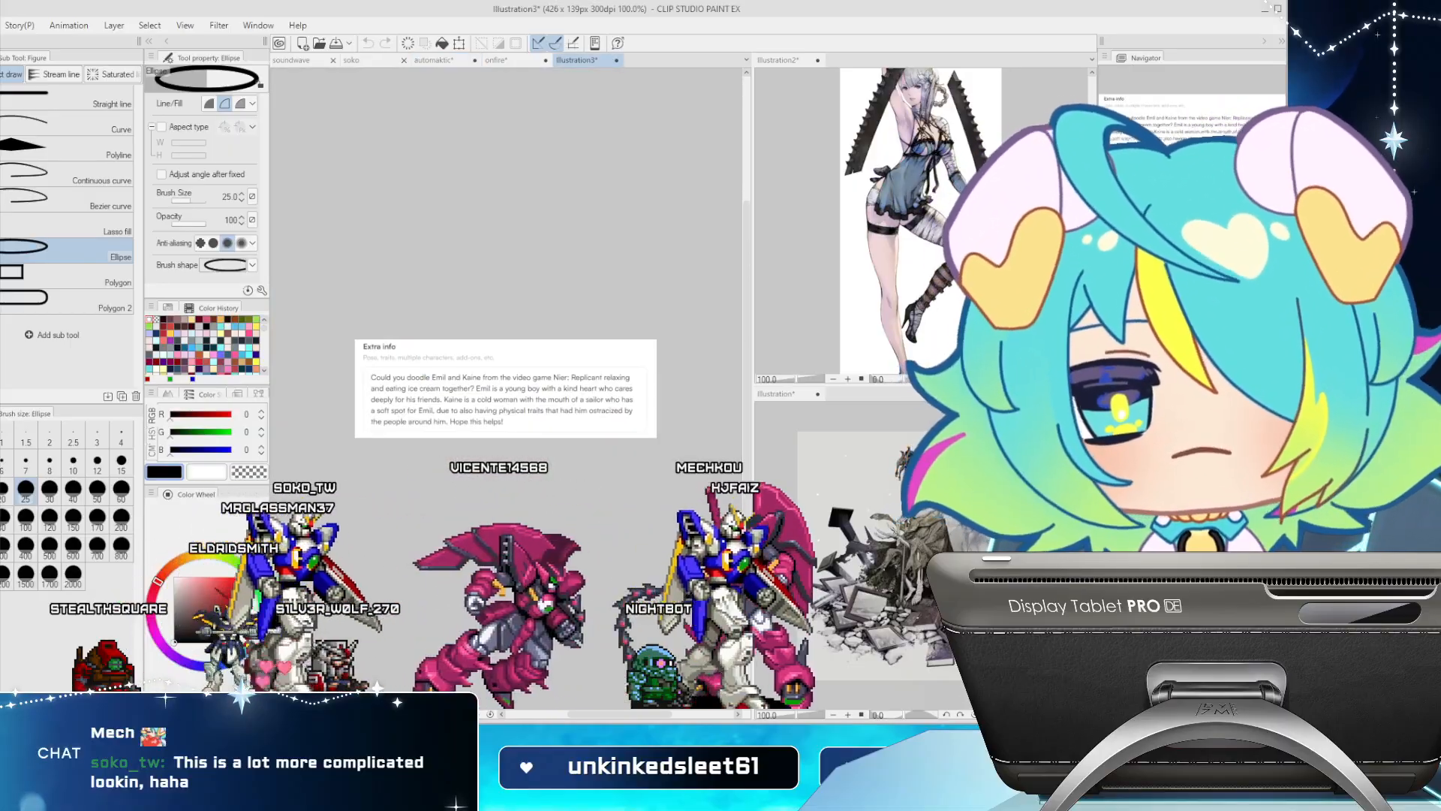
drag(576, 60, 915, 69)
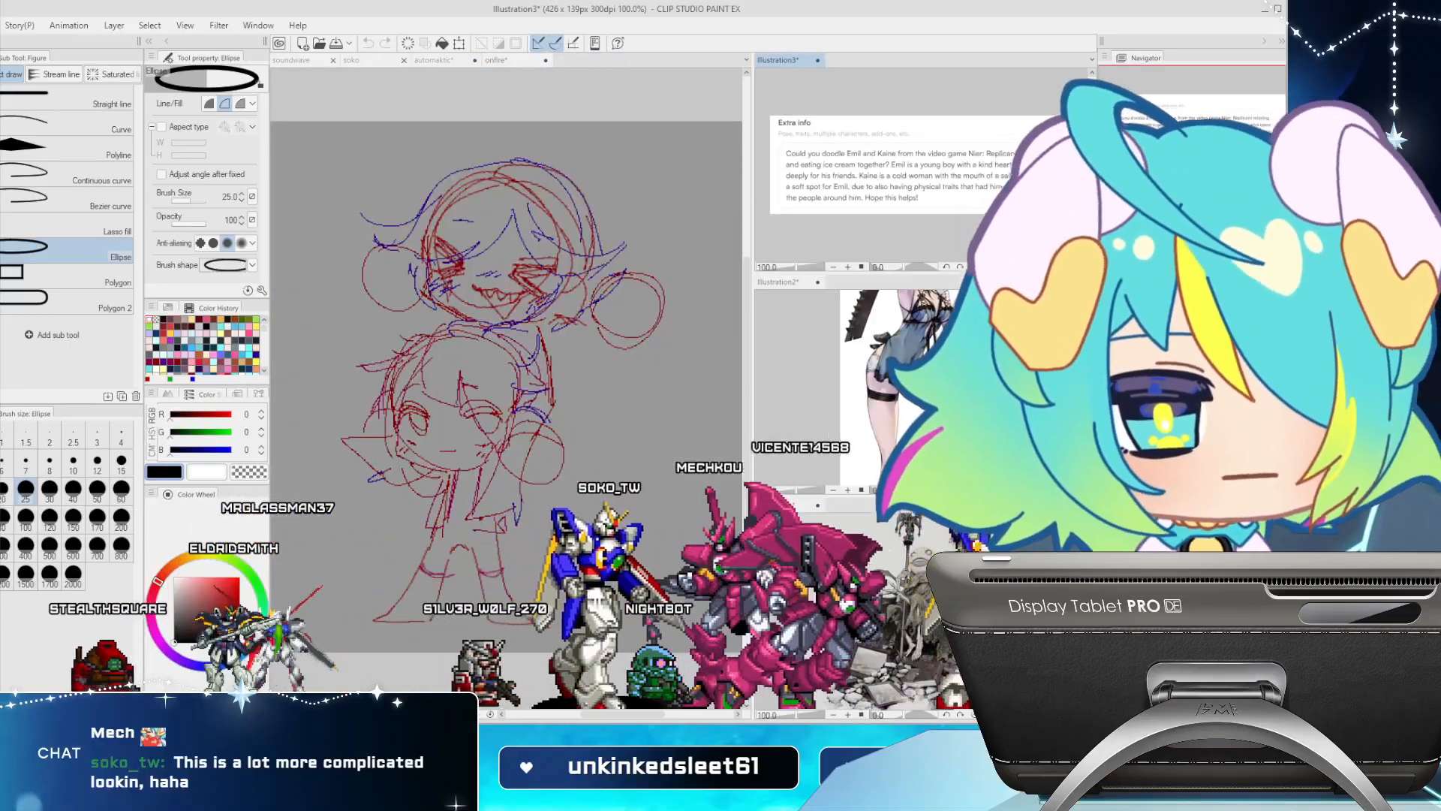
drag(901, 274, 900, 185)
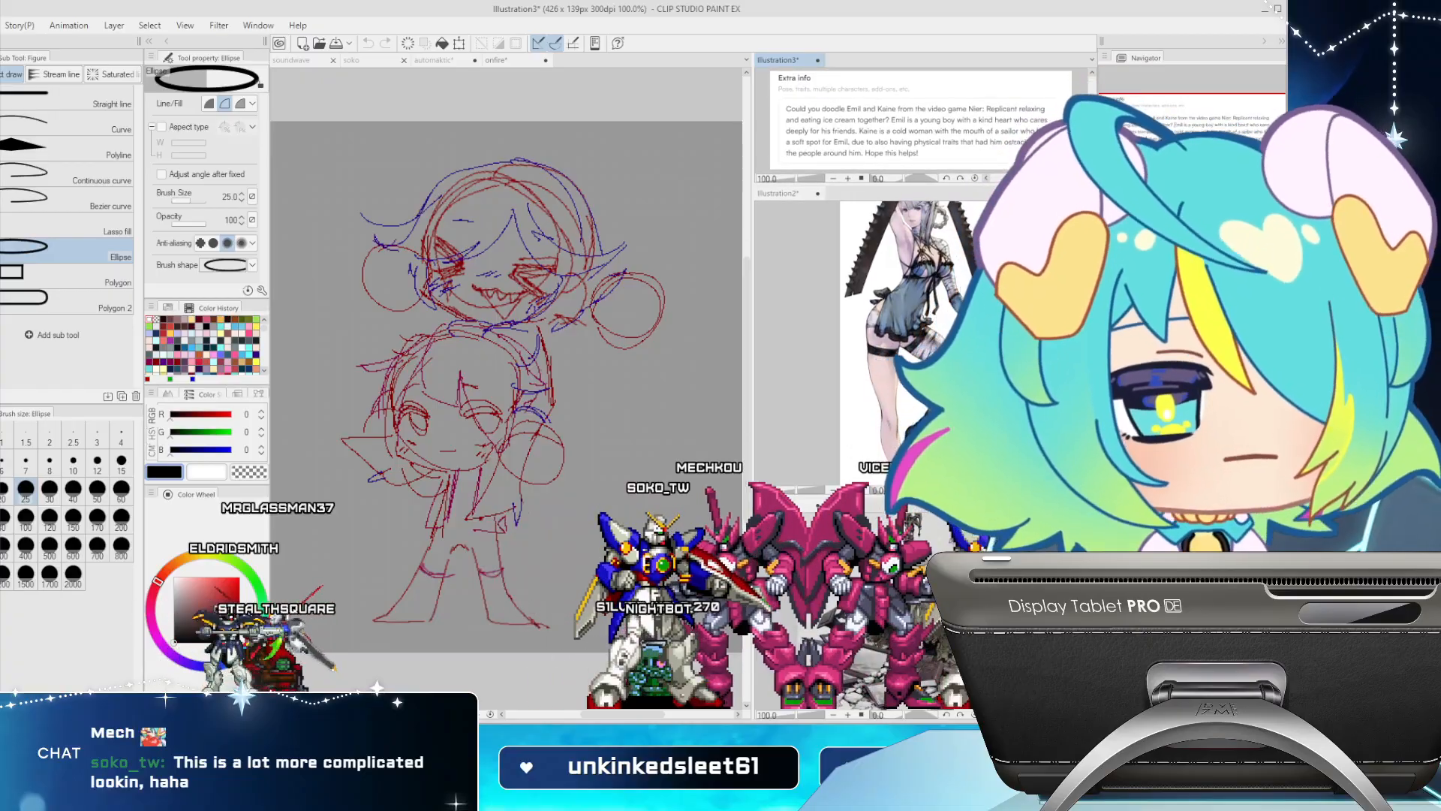
drag(901, 482, 901, 442)
Enlarge the swordswoman reference and centre its pane on her face and upper body
click(935, 226)
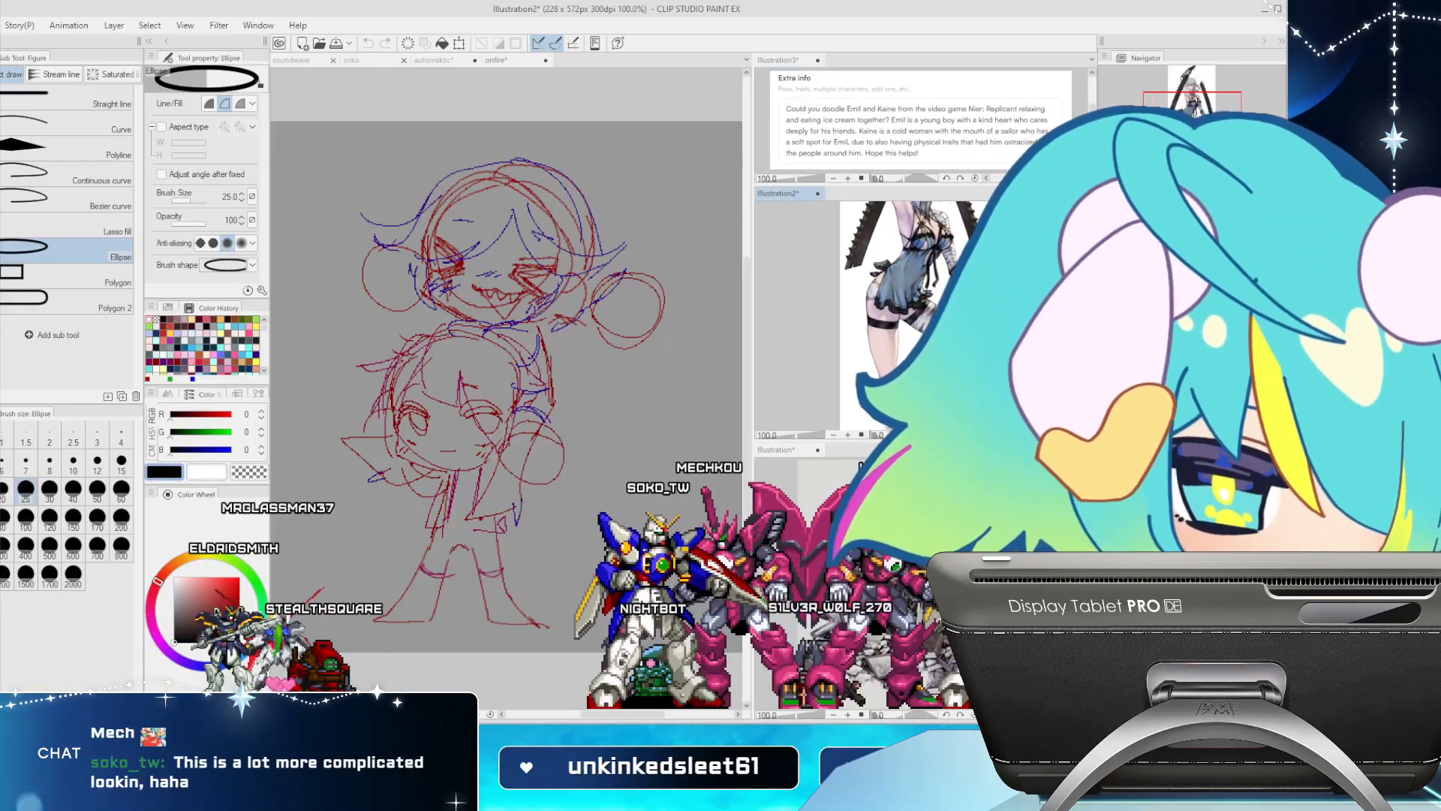
scroll(936, 225, up, 2)
scroll(937, 233, up, 1)
drag(937, 232, 935, 346)
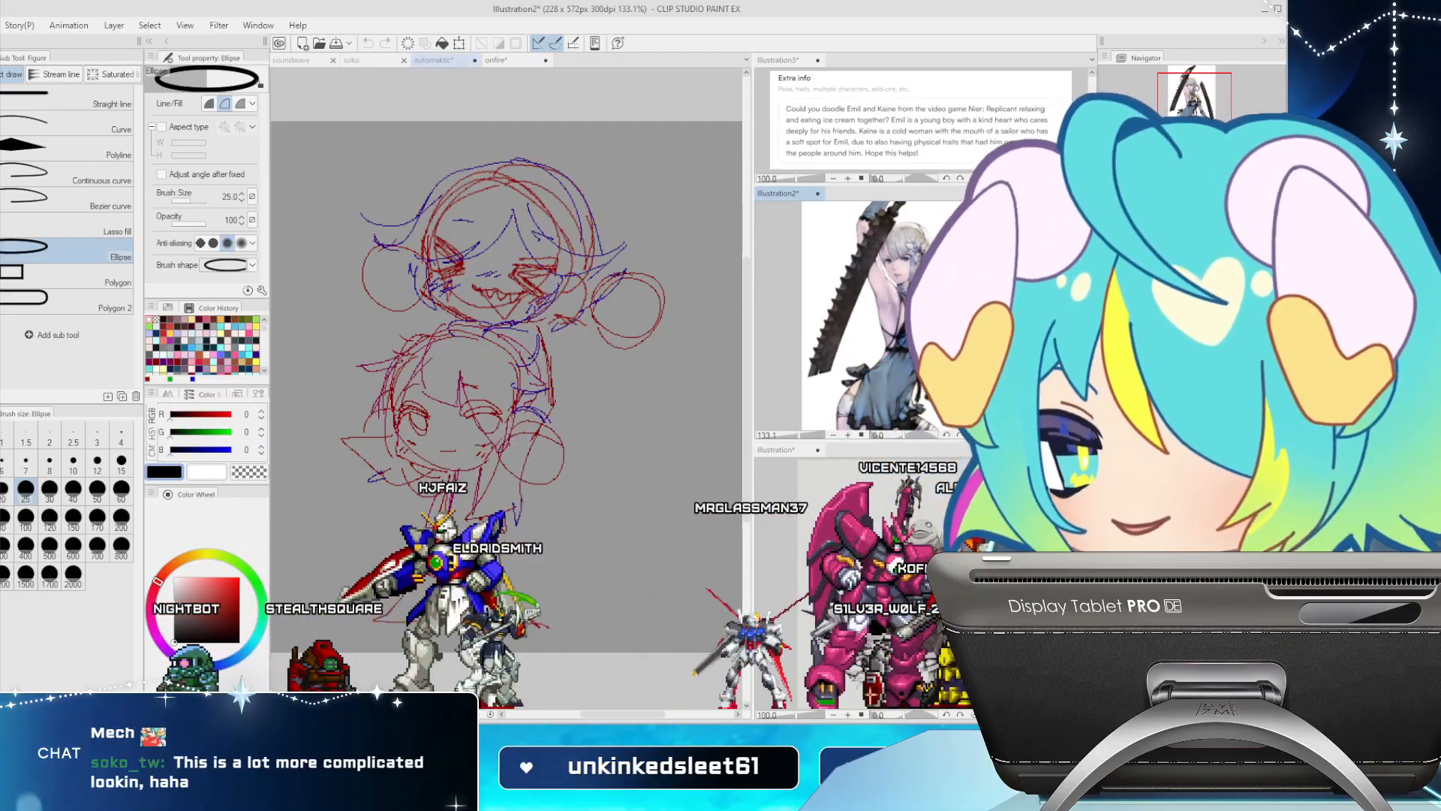
Return to the automaktic sketch and undo the commission notes pasted over it
click(435, 61)
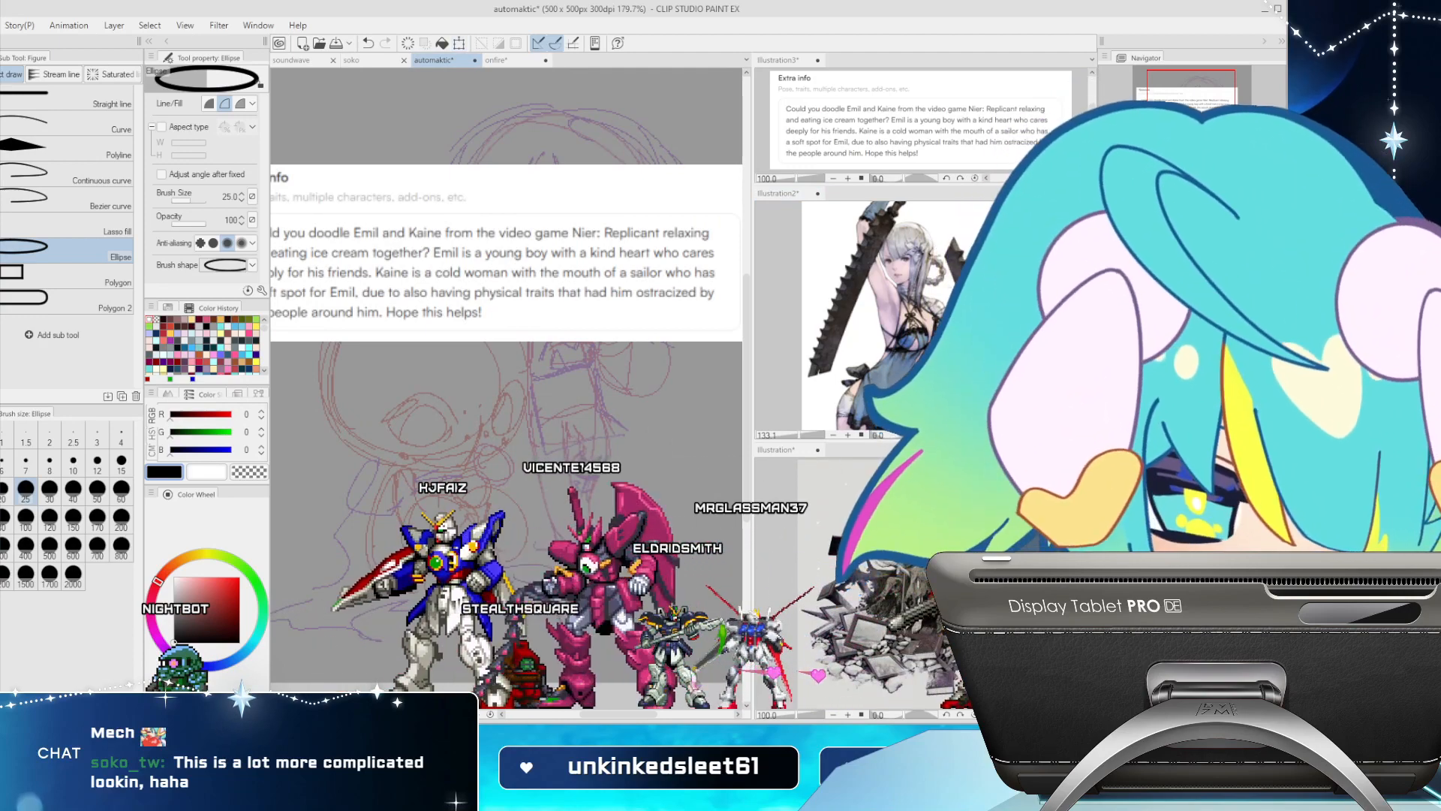
key(ctrl+z)
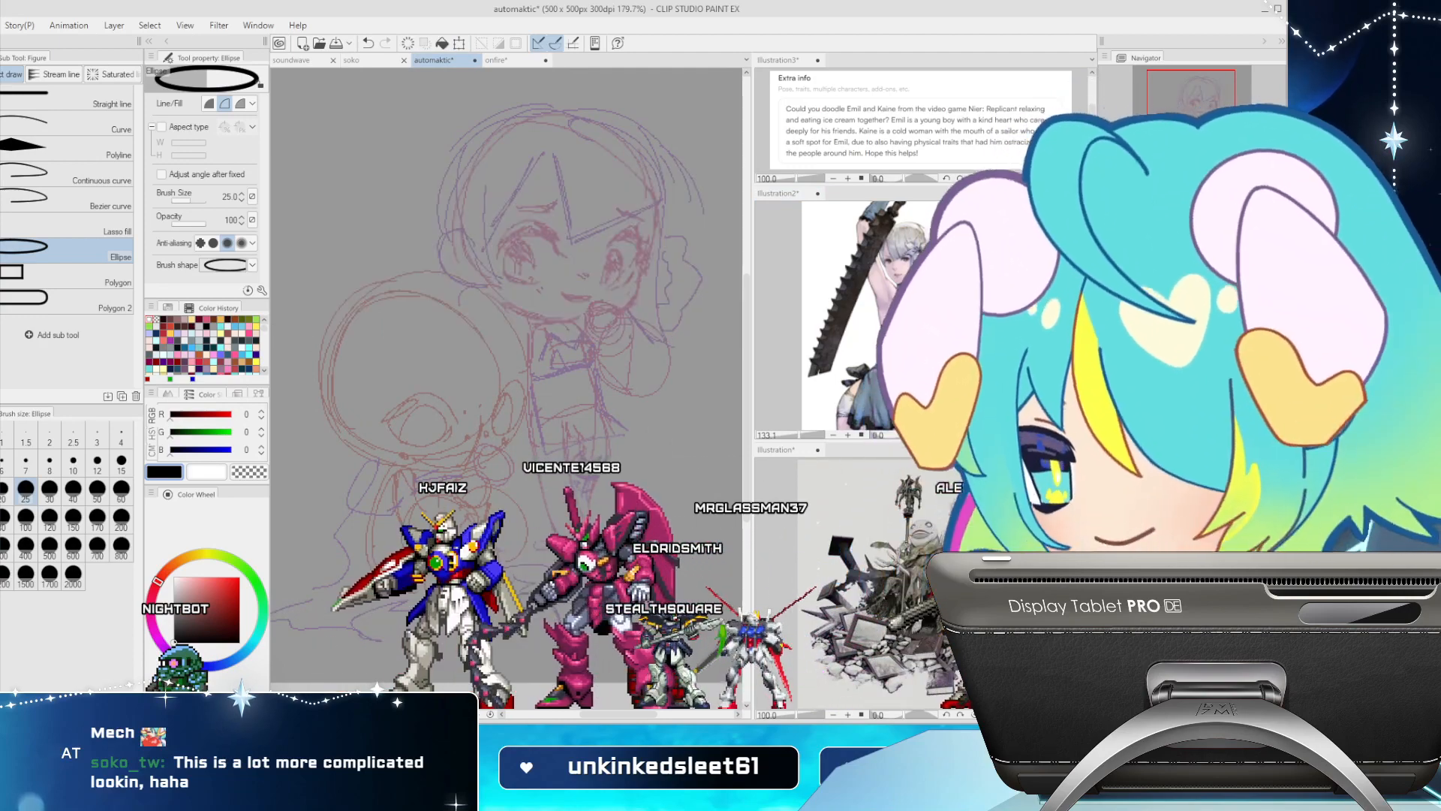
drag(360, 352, 530, 431)
key(ctrl+z)
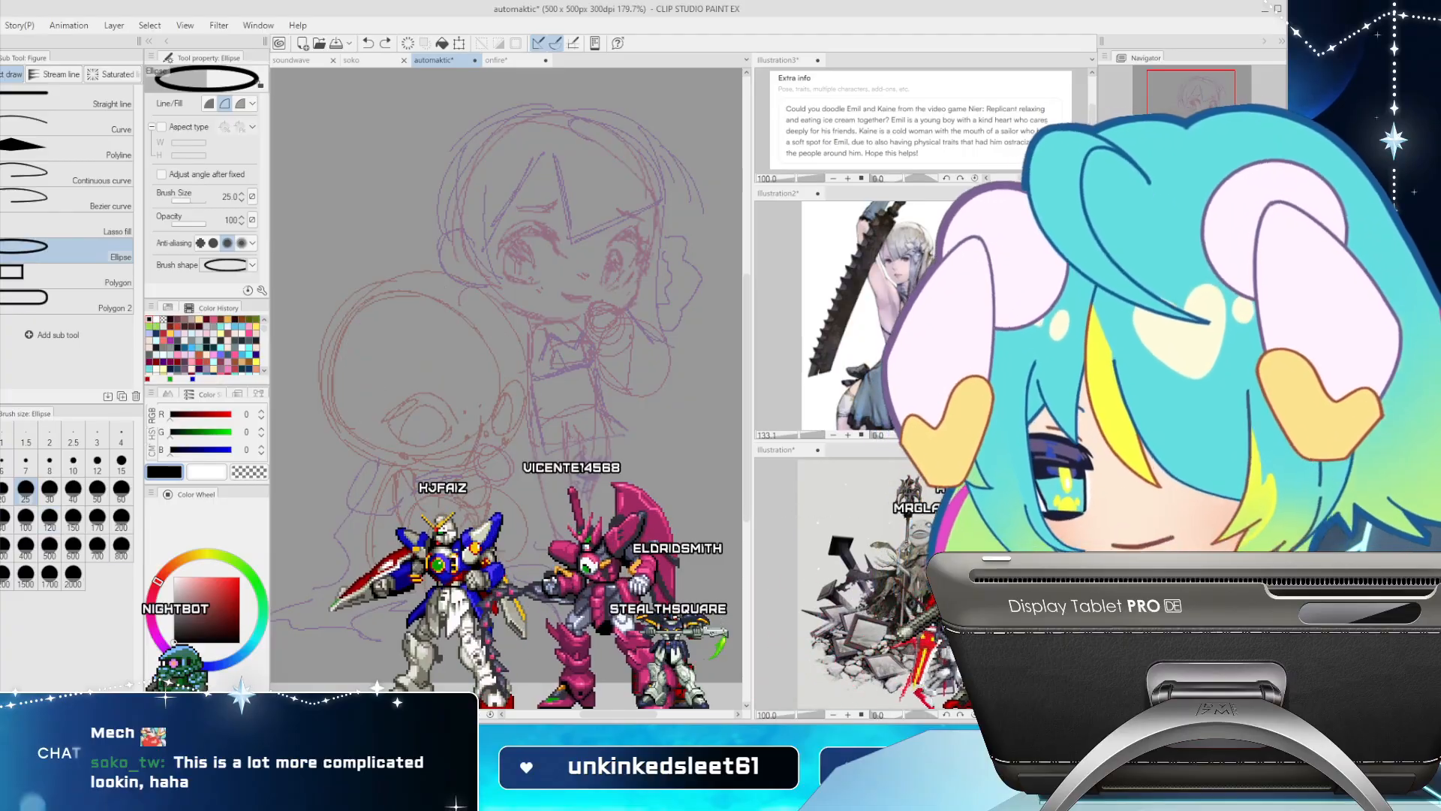
key(p)
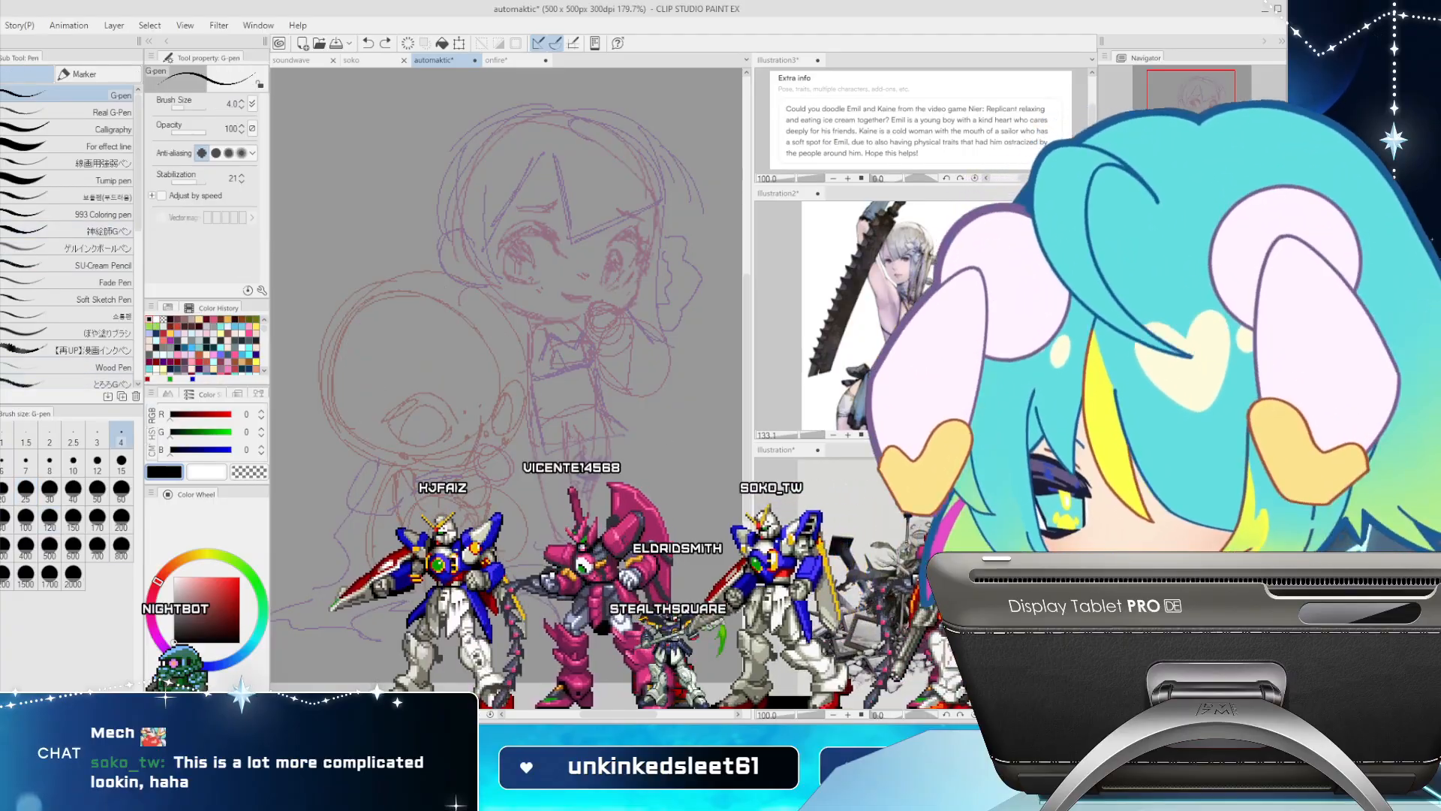
key(u)
drag(377, 238, 634, 531)
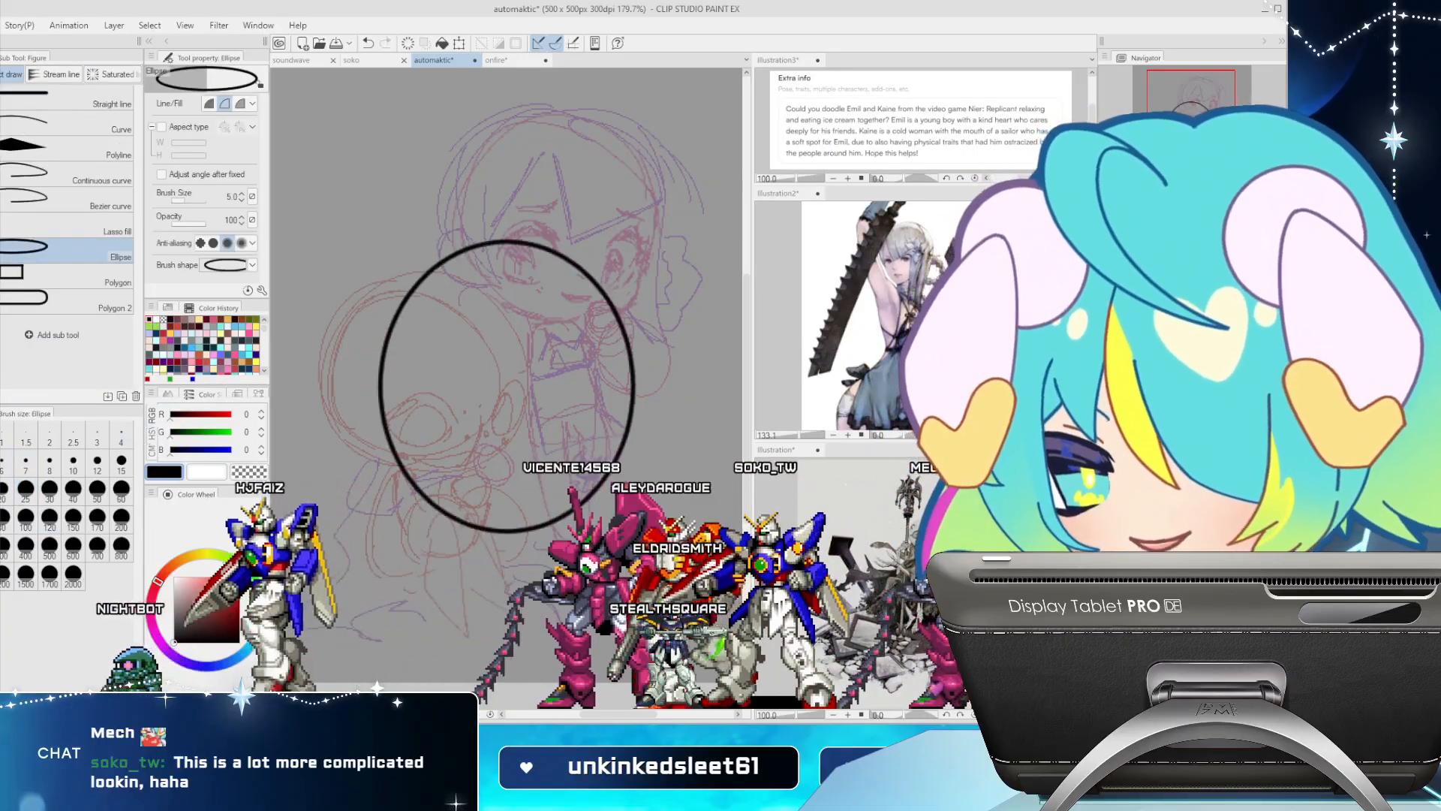
key(ctrl+z)
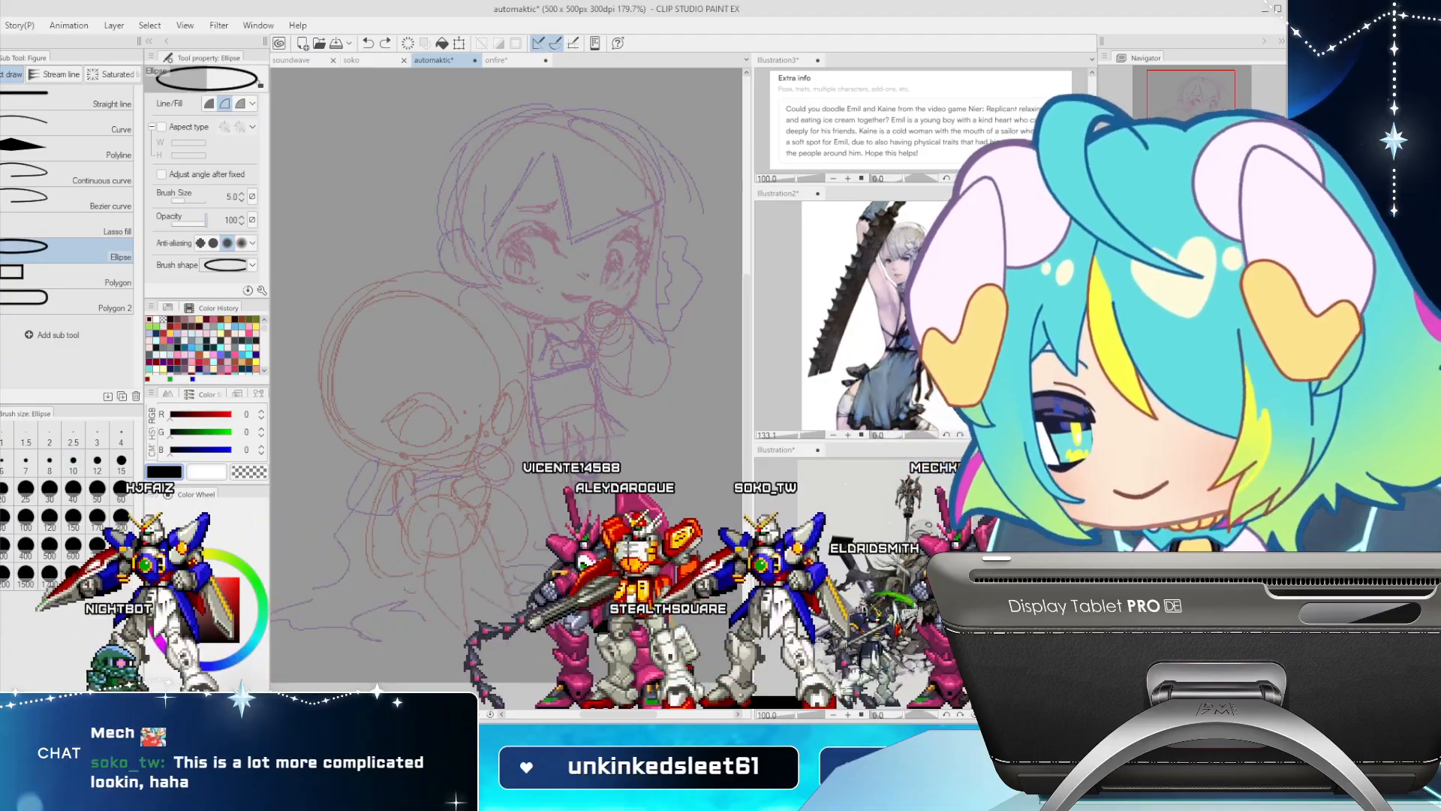
Outline the round character's head with a black circle without anti-aliasing and fit it over the sketched head
click(201, 242)
mouse_move(317, 273)
mouse_down()
mouse_move(534, 489)
mouse_move(524, 479)
mouse_up()
key(ctrl+t)
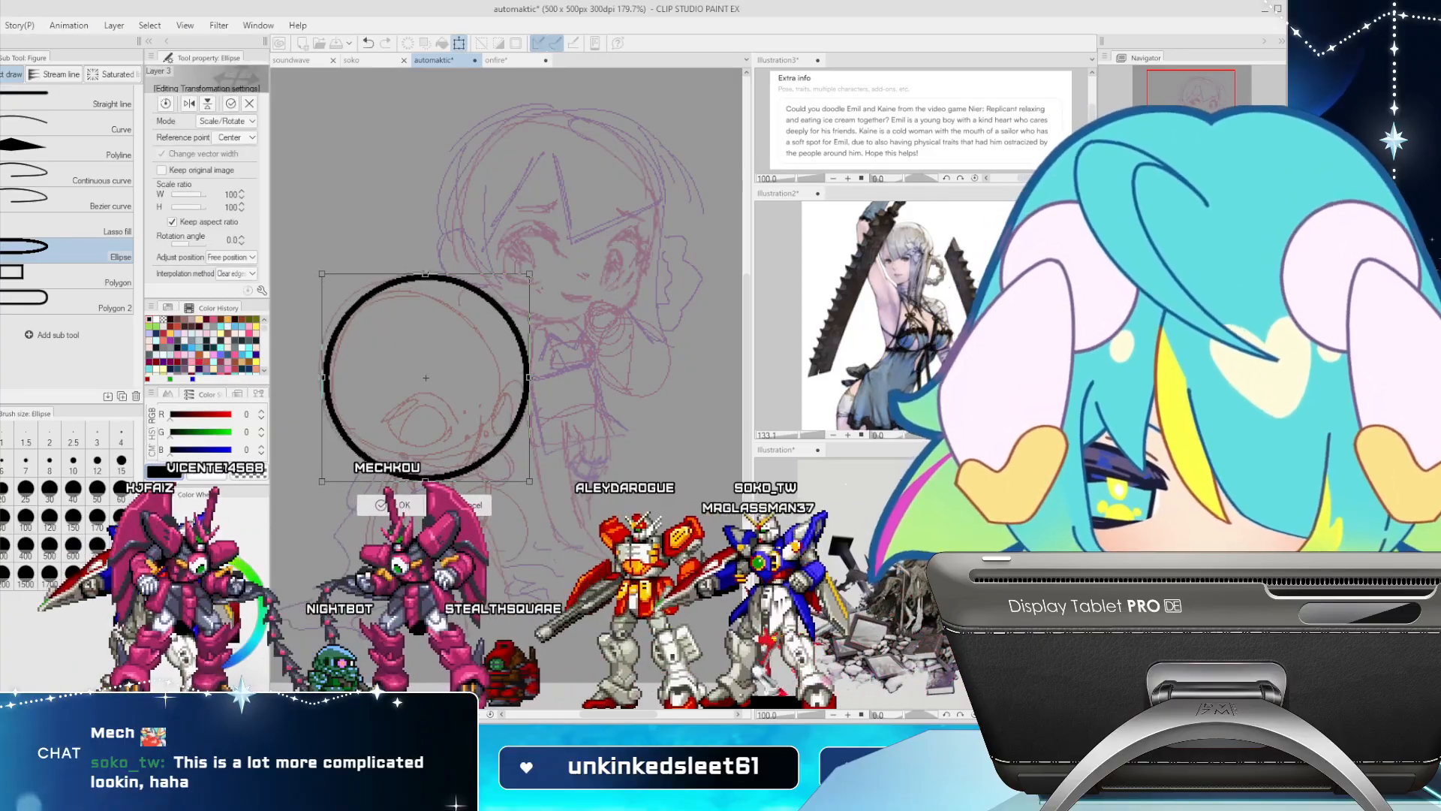
key(Return)
key(p)
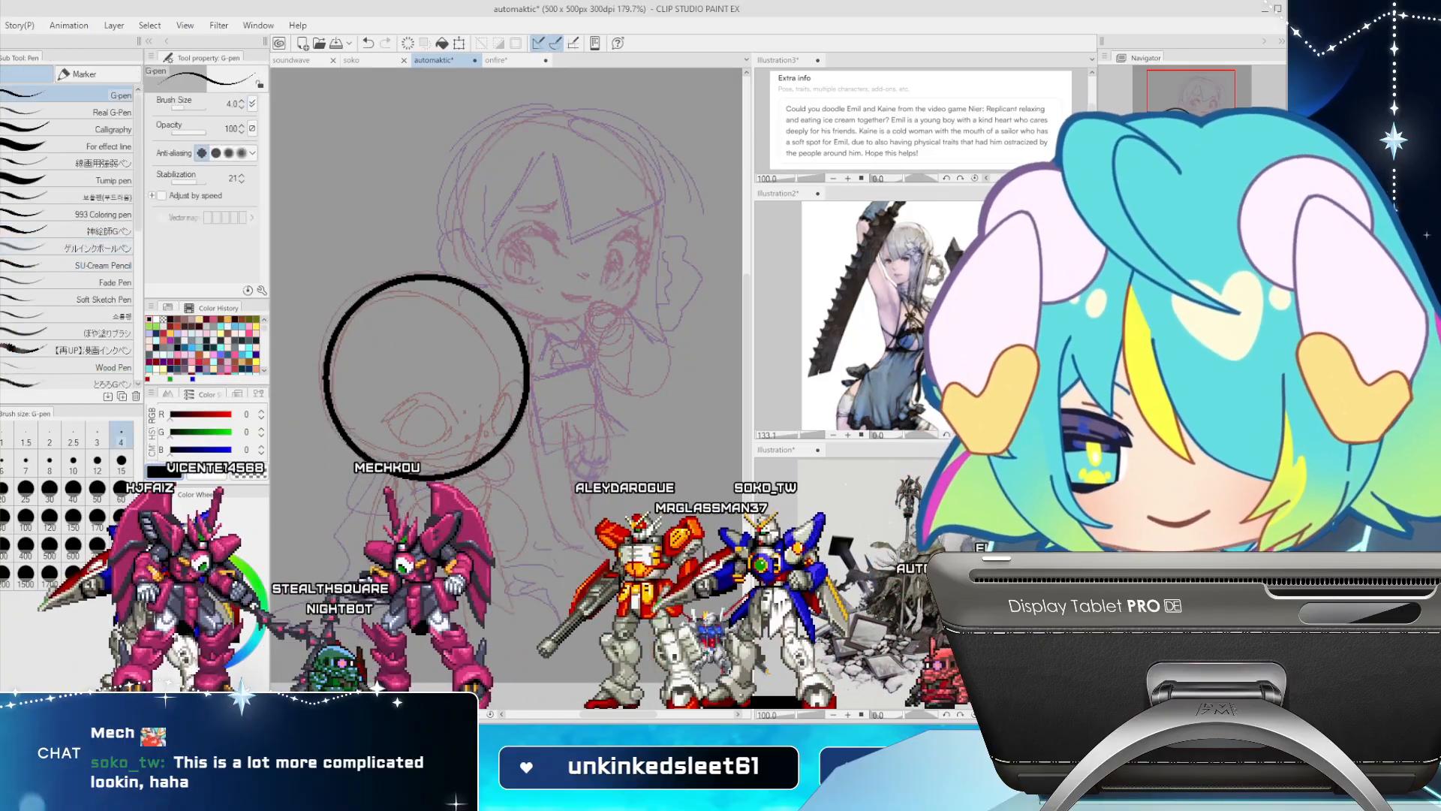
Set the G-pen to size 2.5 and ink the round head's mouth corner nearest the circle's edge, using the enlarged rubble-figure reference
key(h)
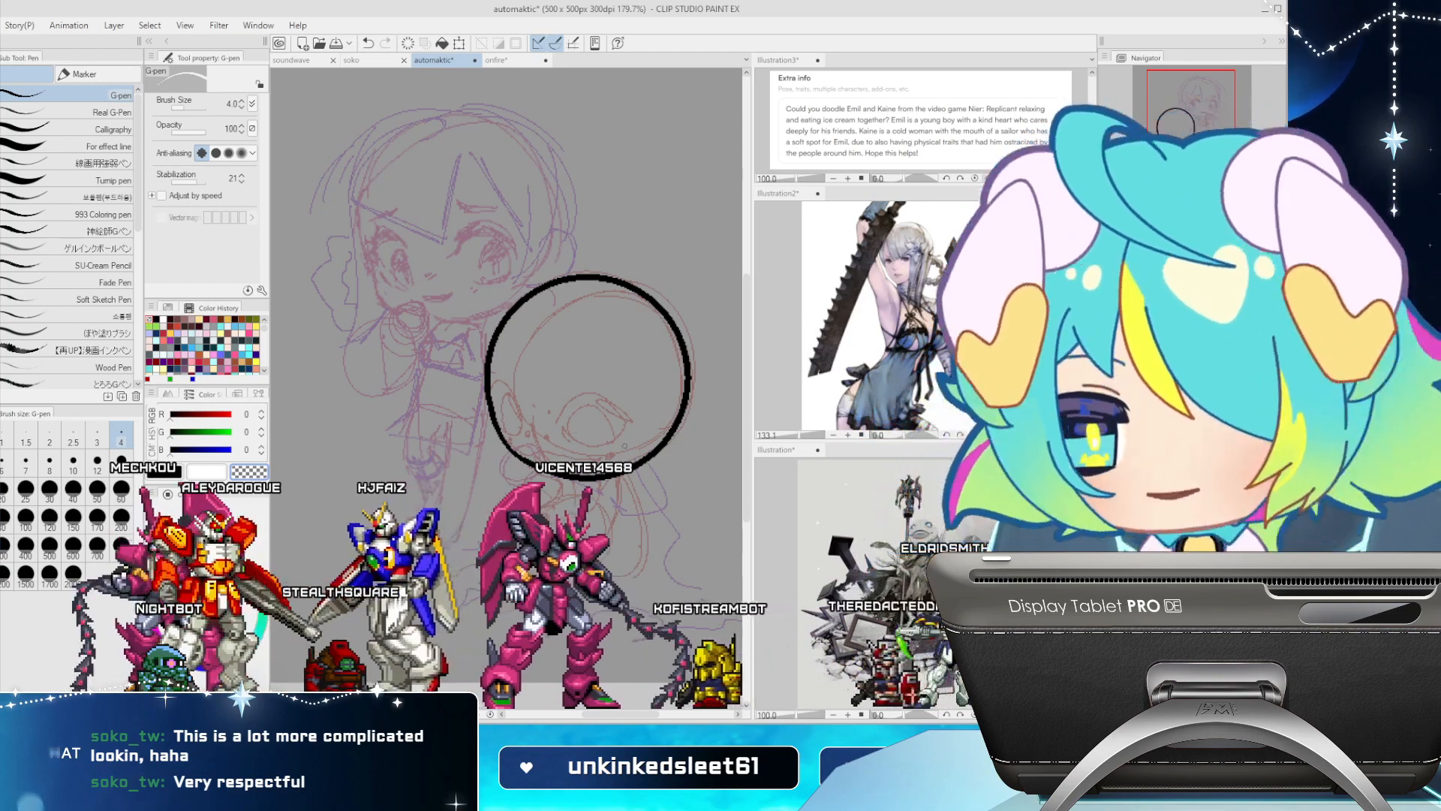
scroll(579, 373, up, 1)
scroll(463, 254, up, 2)
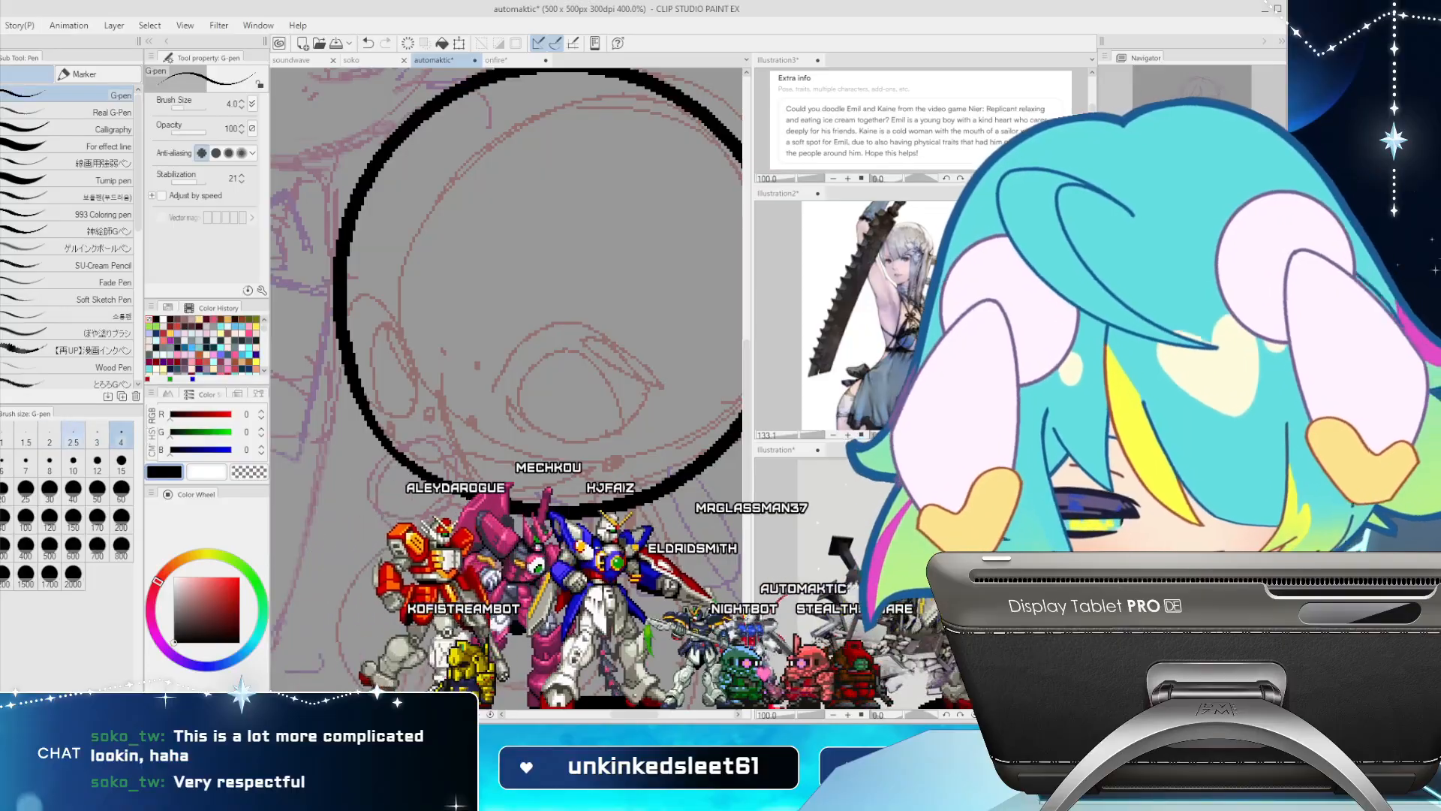
click(73, 435)
click(924, 578)
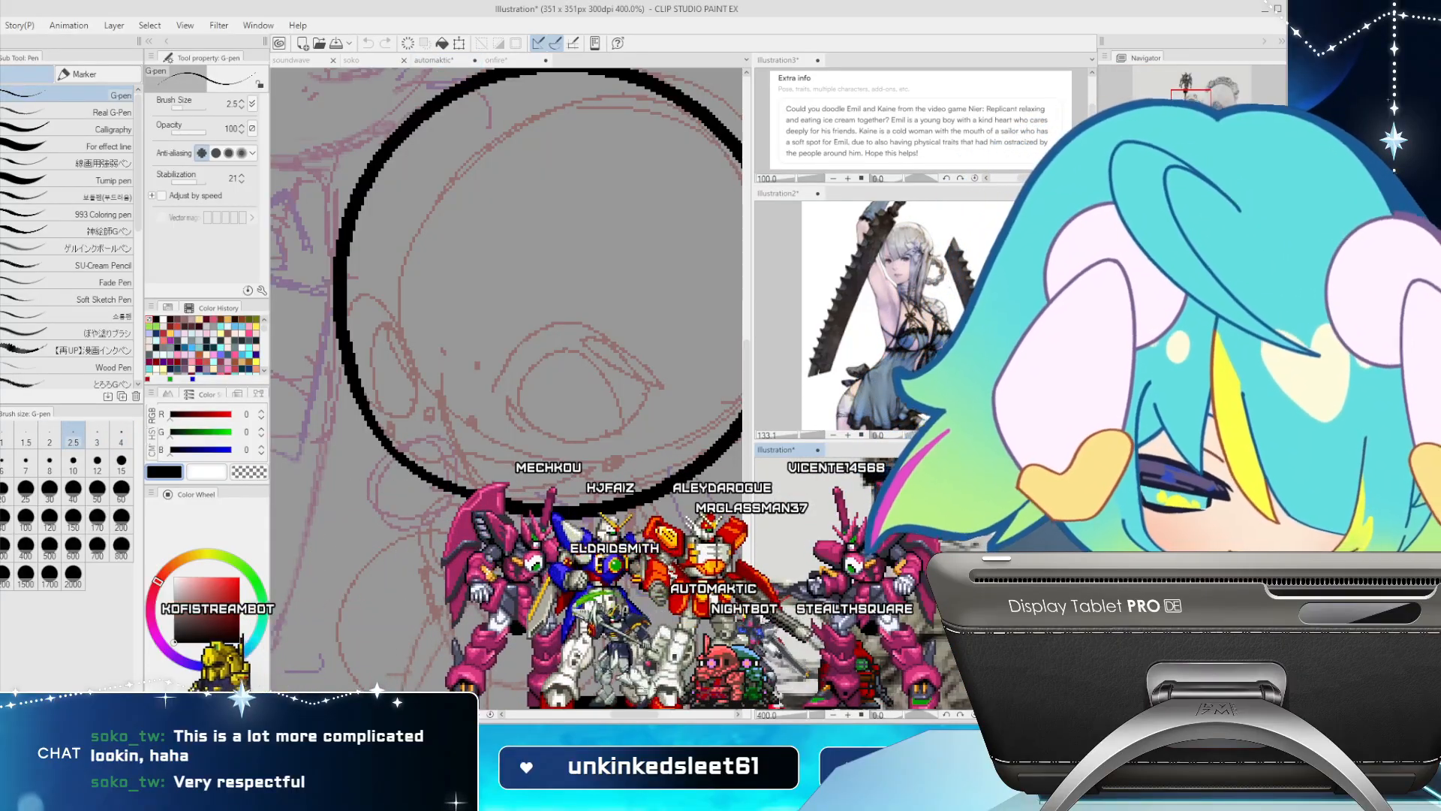
click(395, 426)
drag(395, 425, 405, 436)
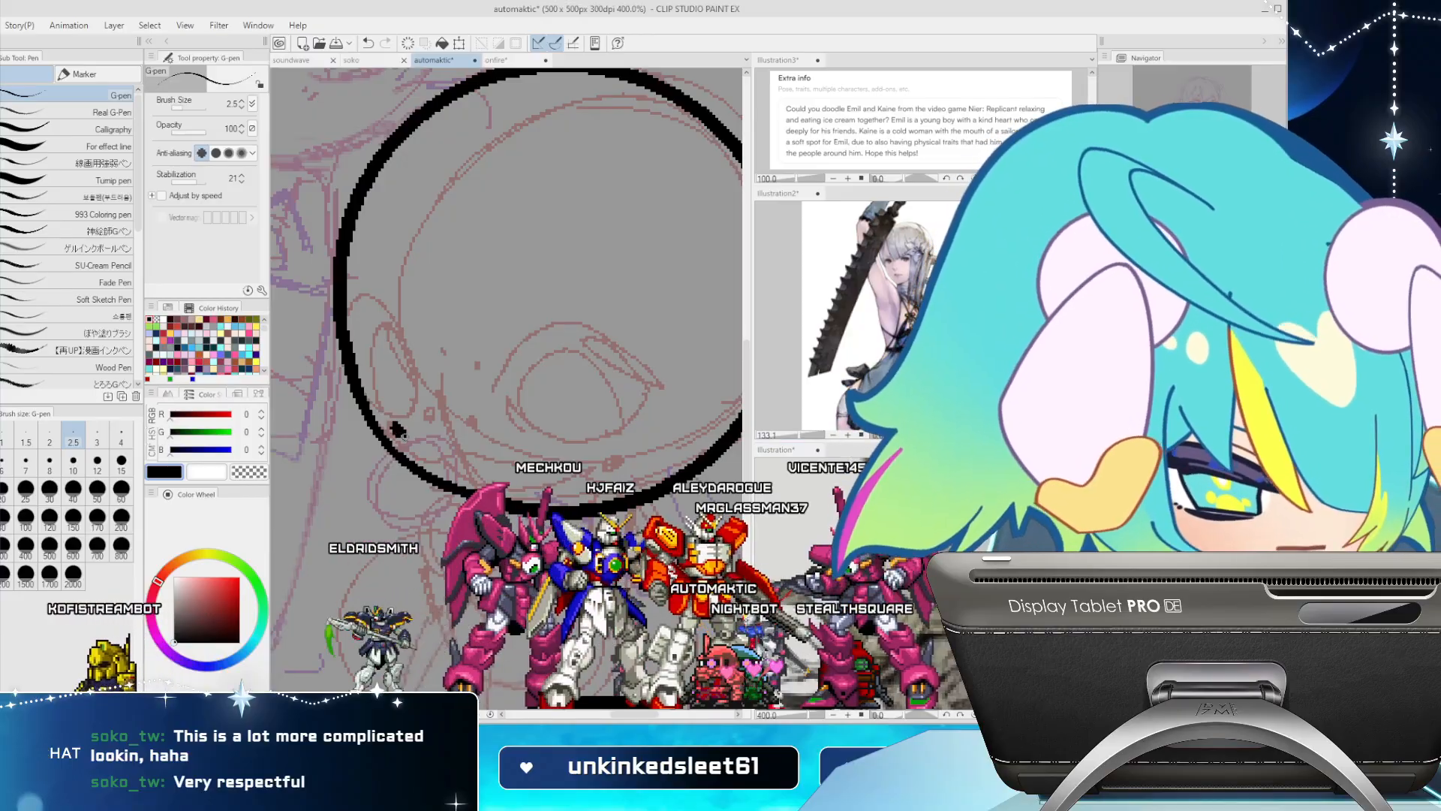
Ink the opposite mouth corner and the wide curved grin across the round head, undoing stray strokes
key(h)
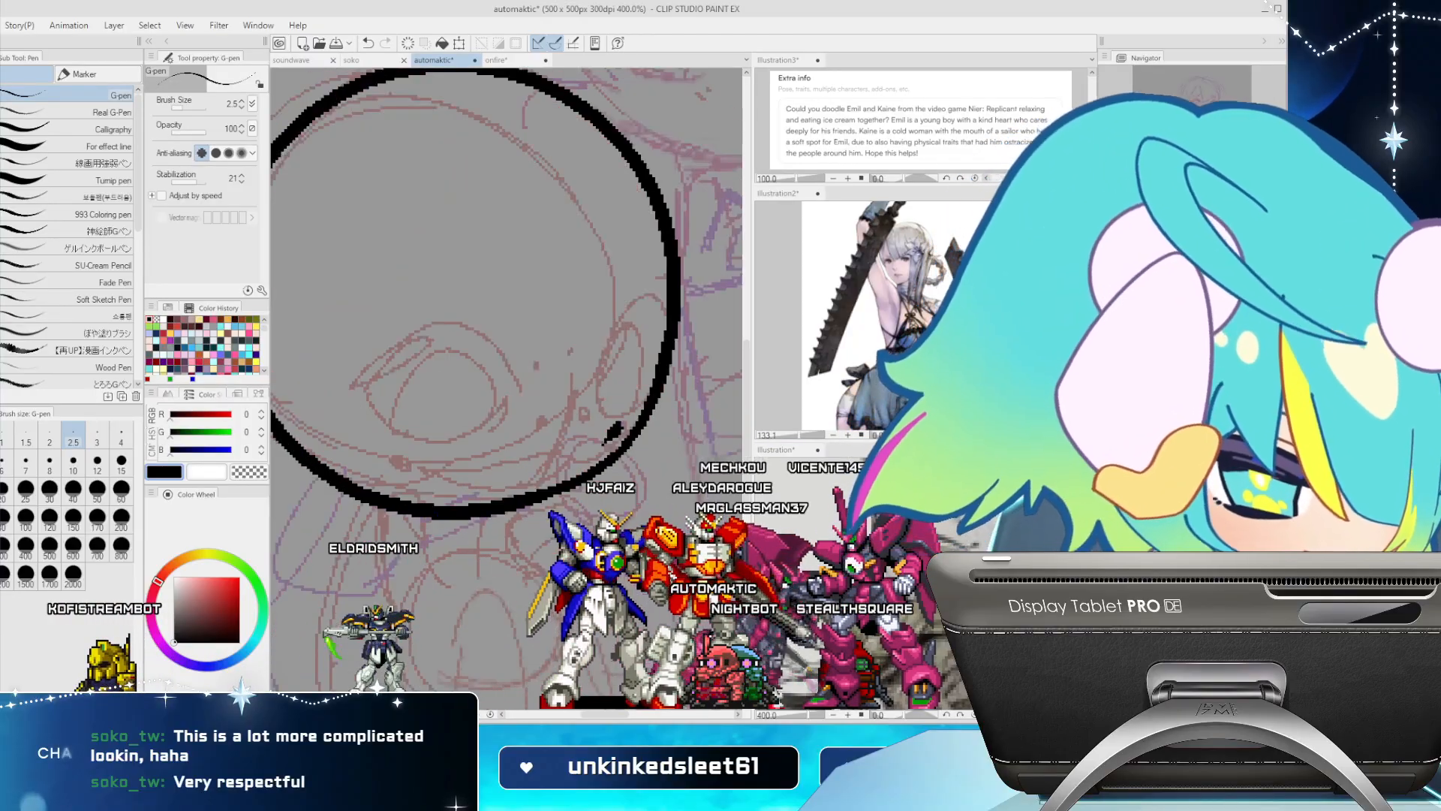
drag(397, 450, 412, 459)
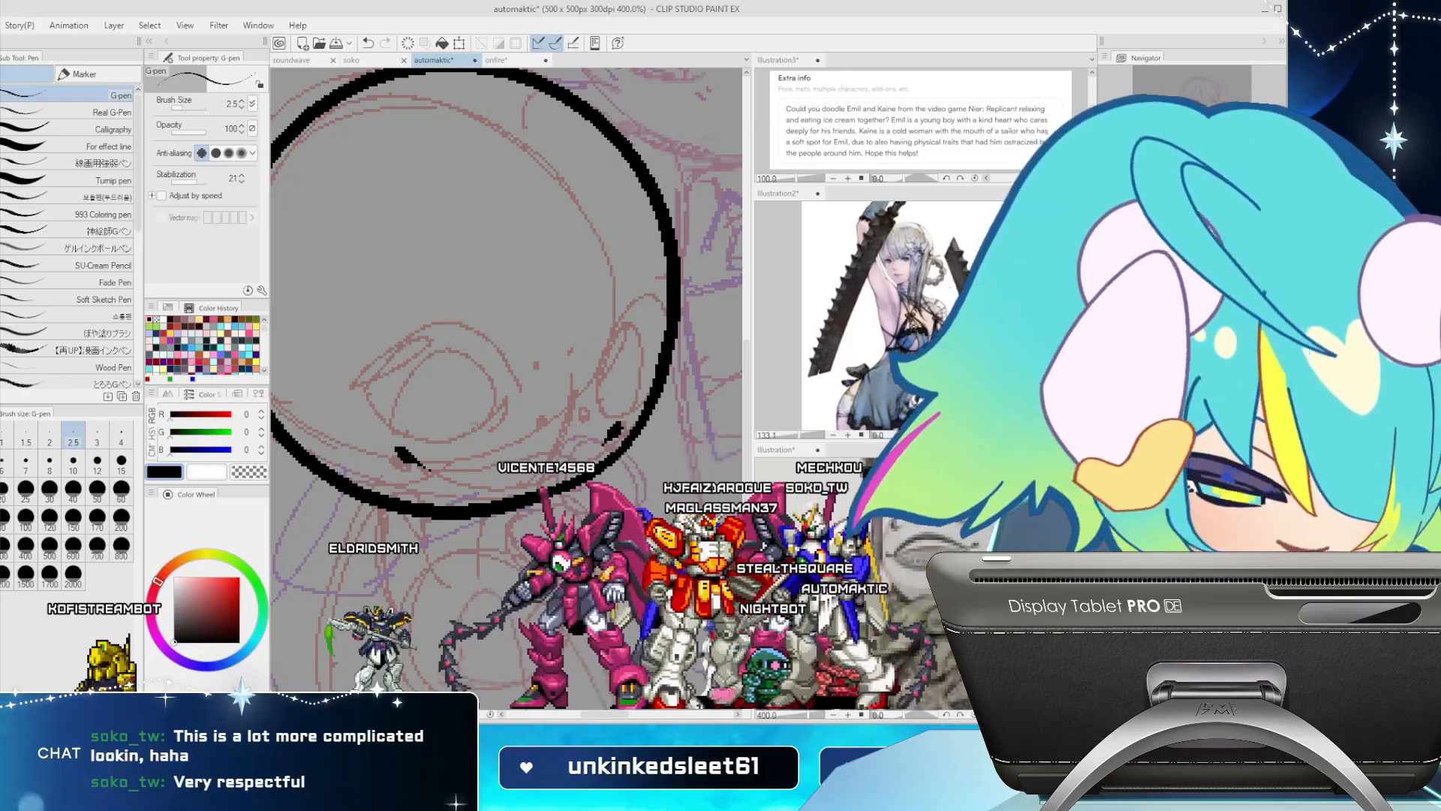
drag(400, 453, 536, 454)
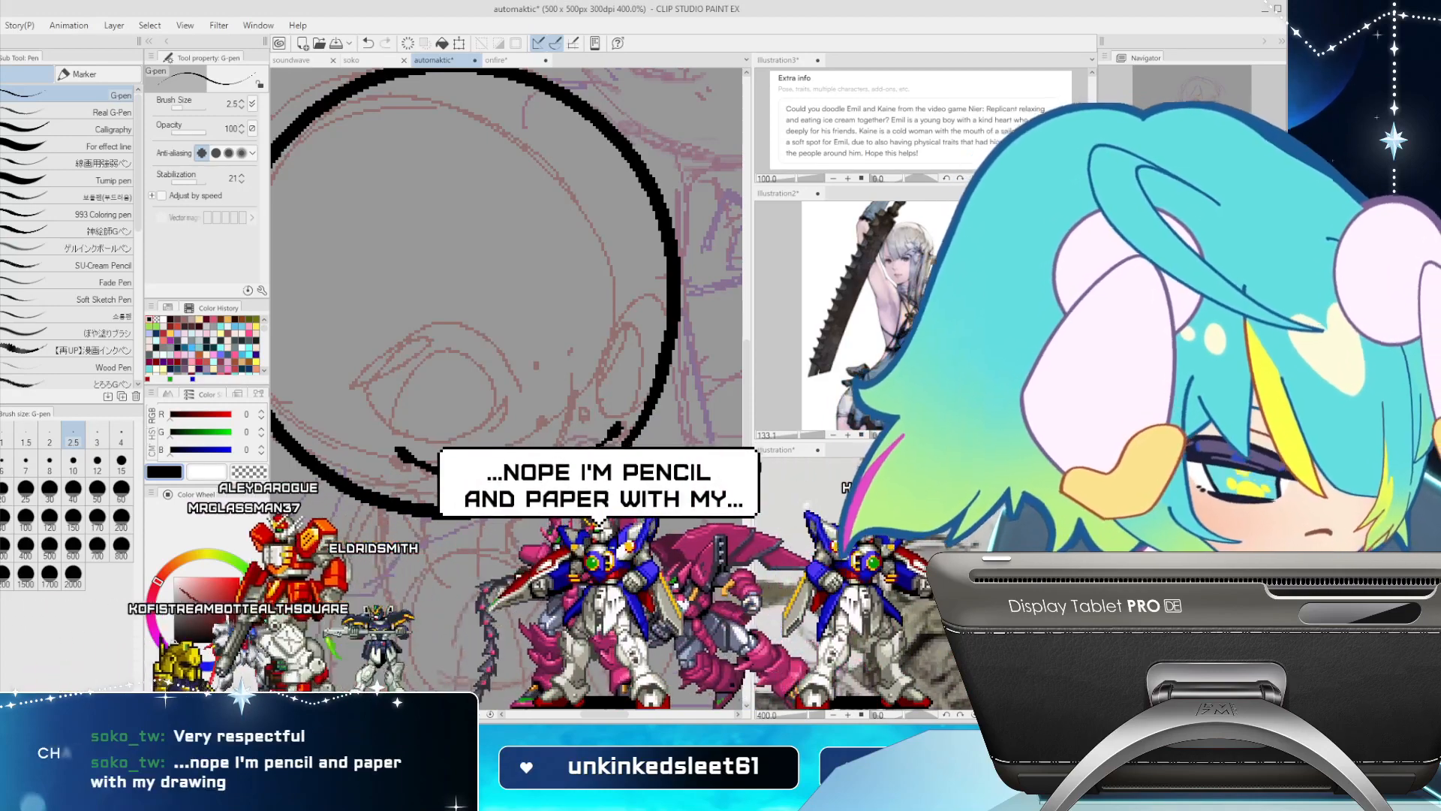
key(h)
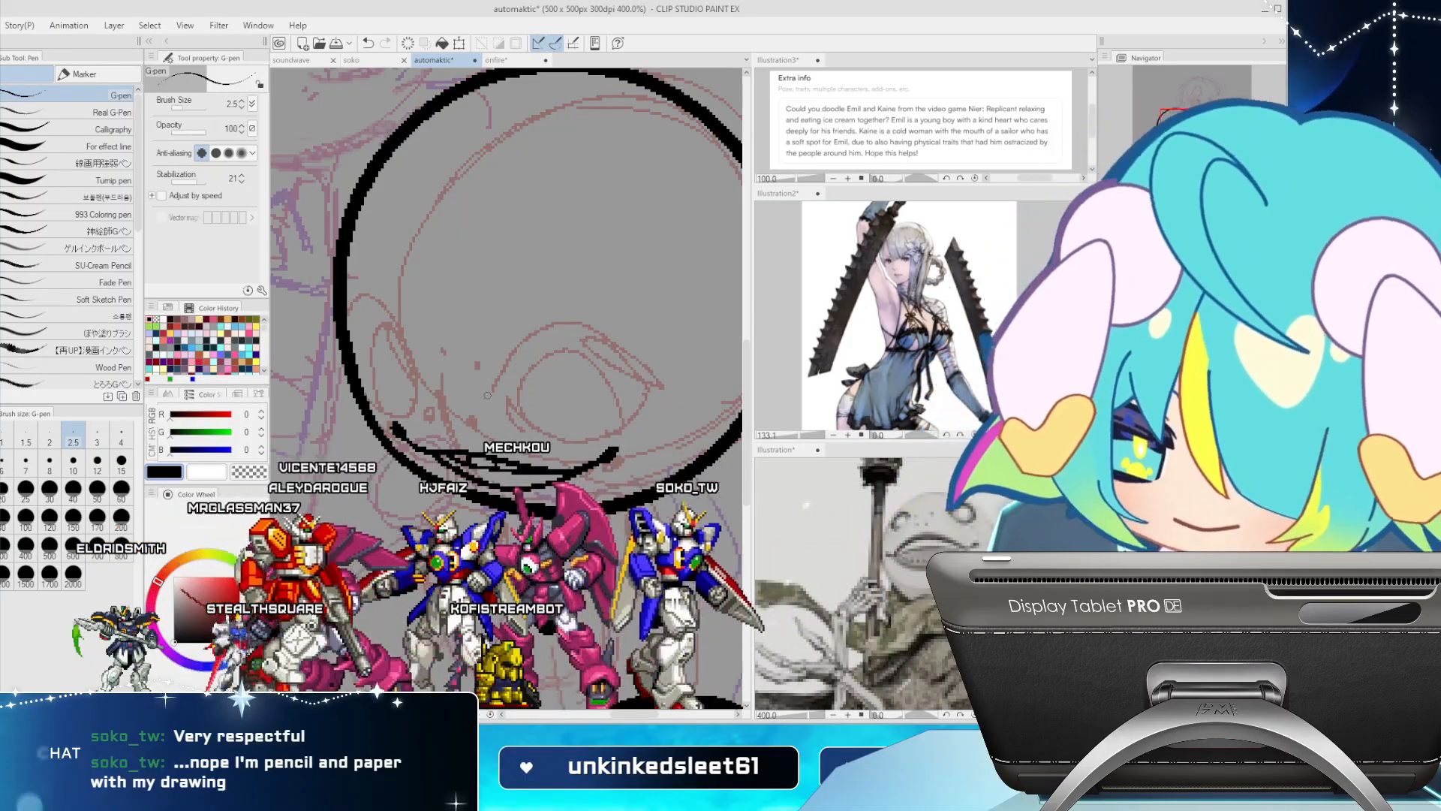
key(ctrl+z)
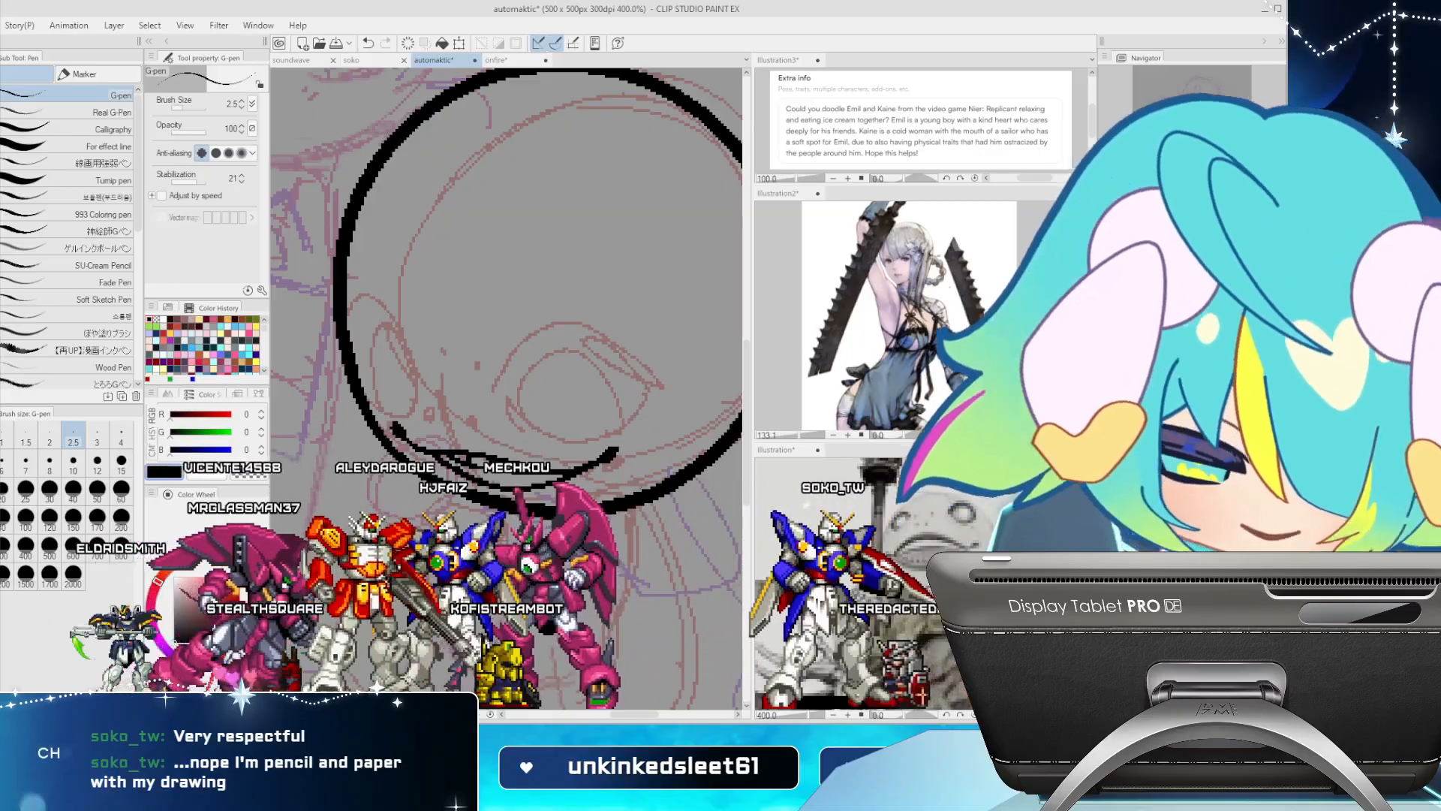
key(ctrl+z)
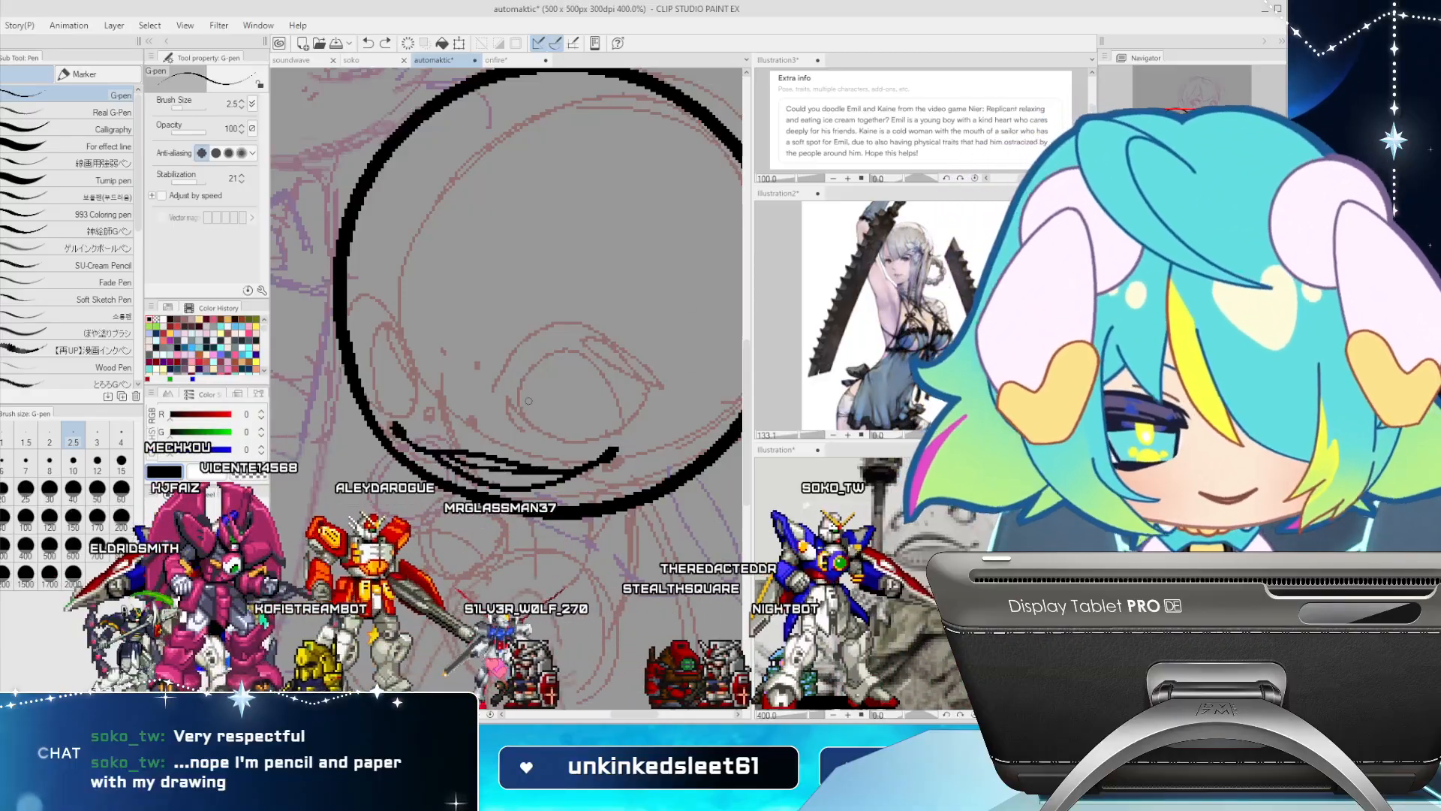
Ink the arched upper lid of the round head's large eye with two converging lines ending in a sharp outer corner
drag(496, 388, 544, 328)
drag(518, 354, 564, 333)
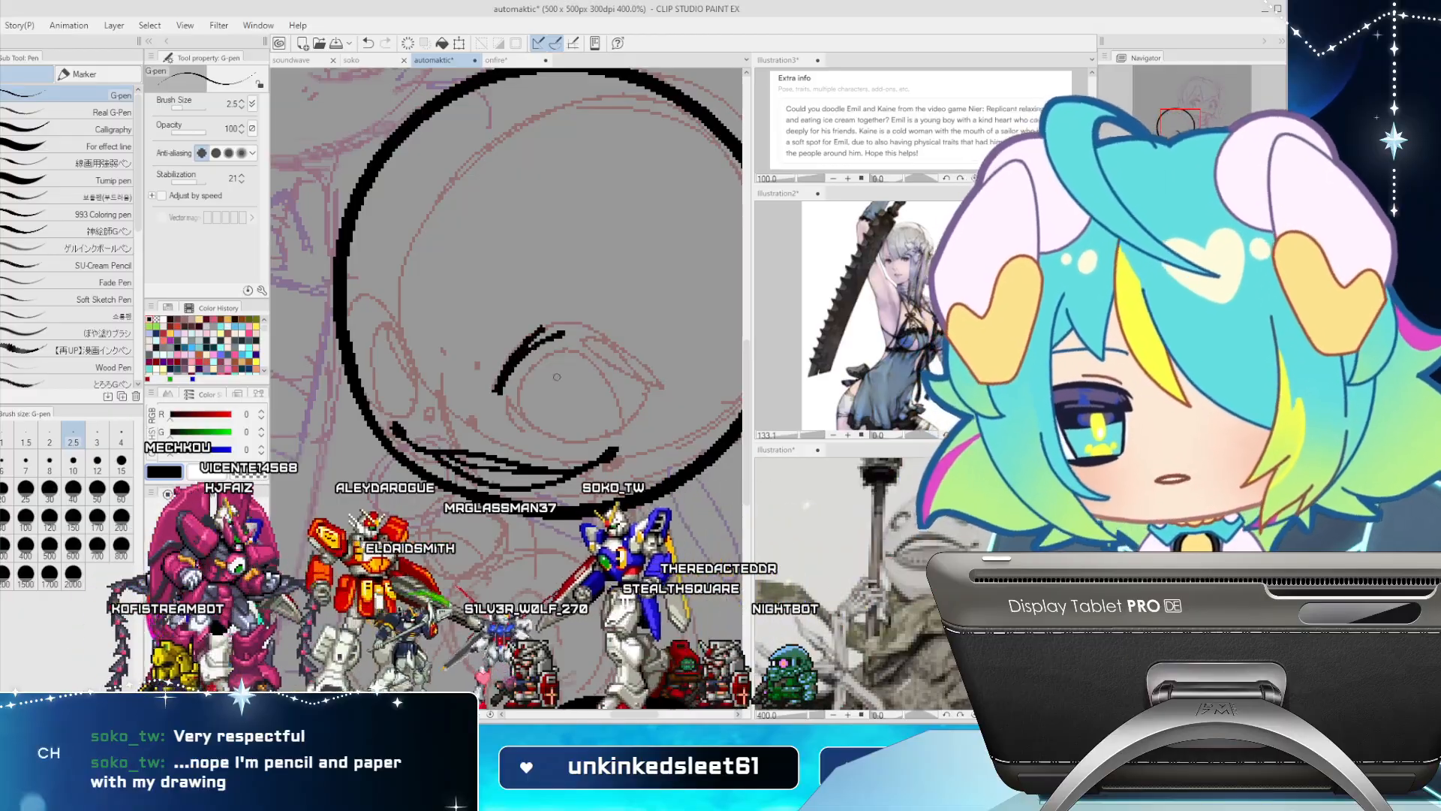
drag(580, 336, 617, 349)
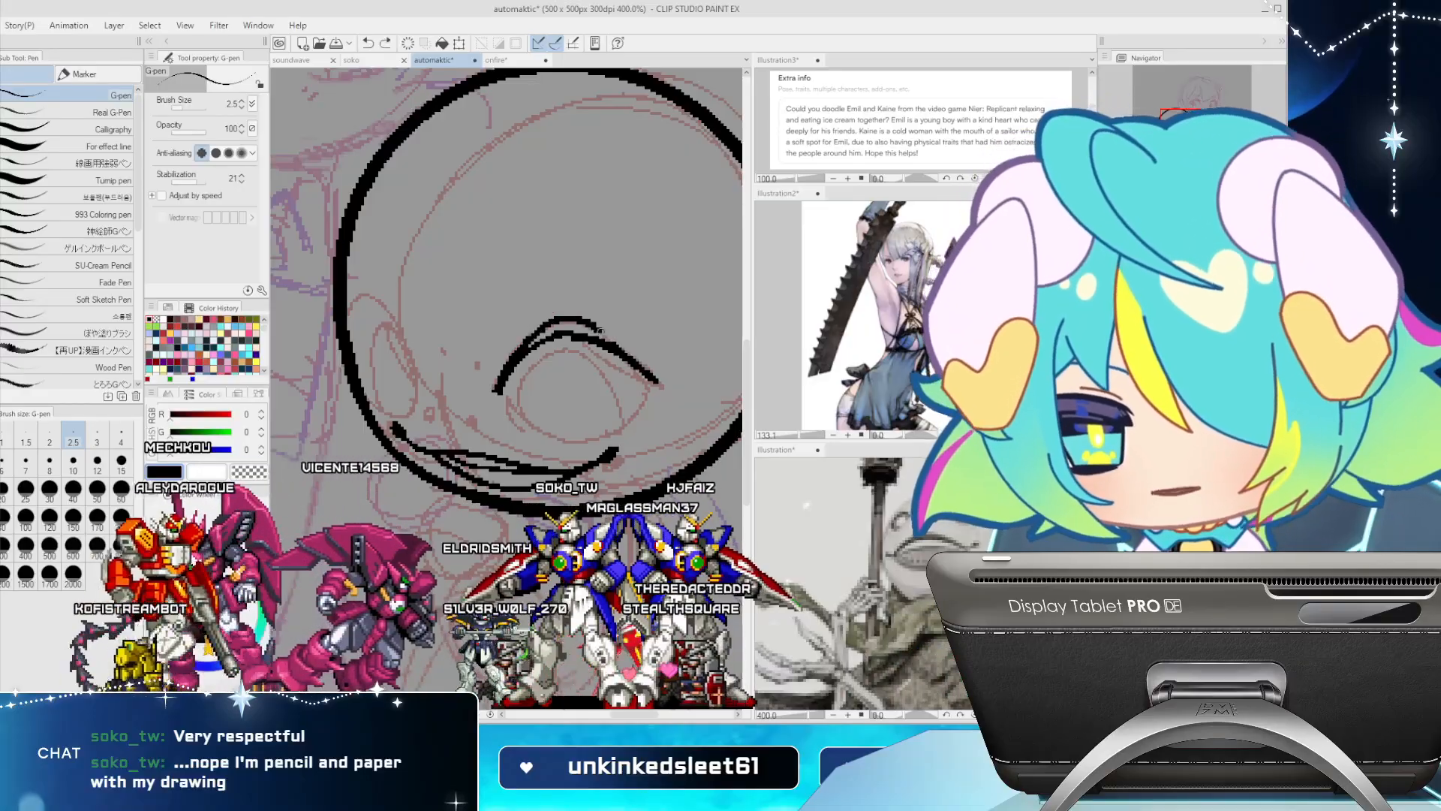
drag(608, 339, 667, 384)
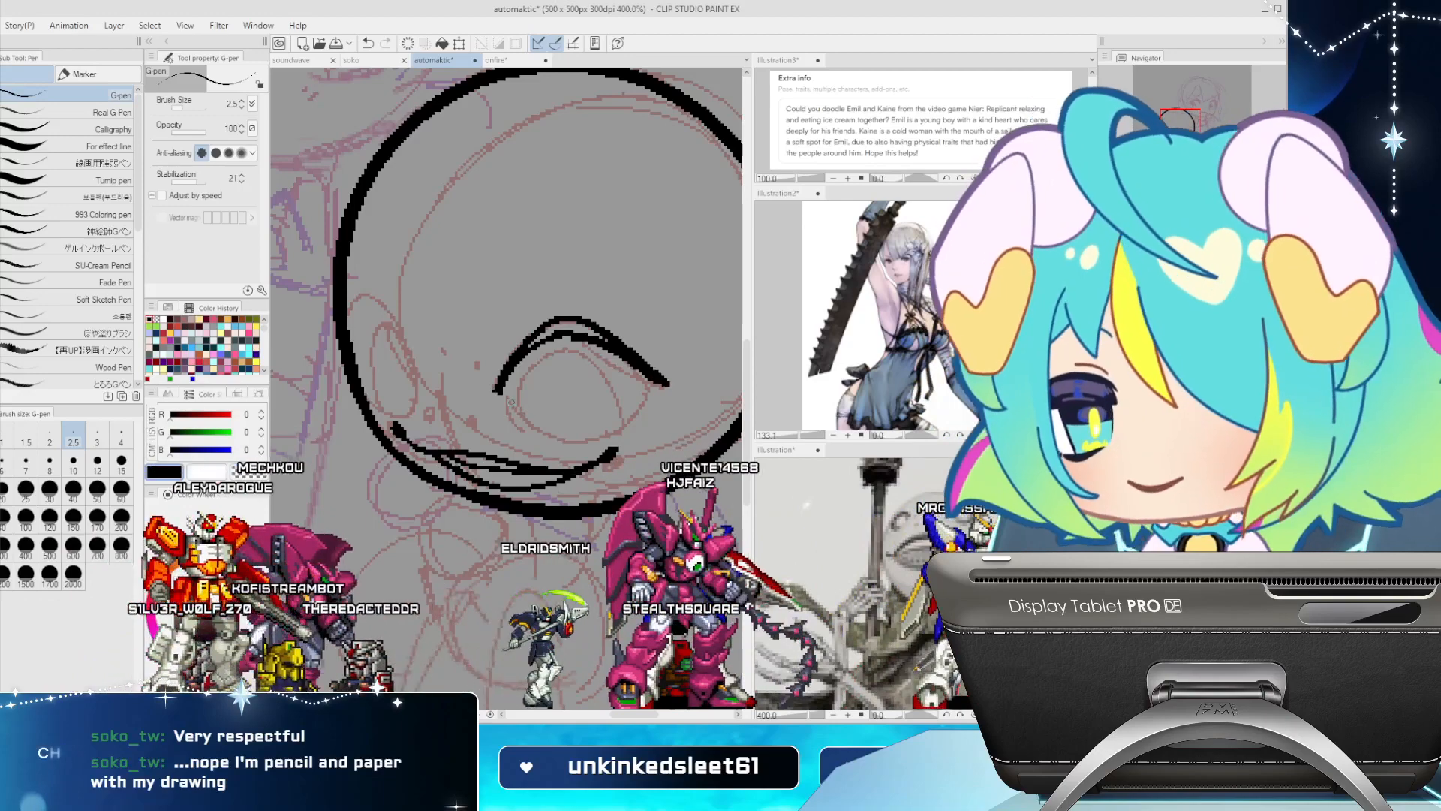
Ink the large eye's lower lid and round iris, checking the mirrored view and undoing stray strokes
mouse_move(509, 400)
mouse_down()
mouse_move(570, 430)
mouse_move(613, 422)
mouse_up()
key(ctrl+z)
key(h)
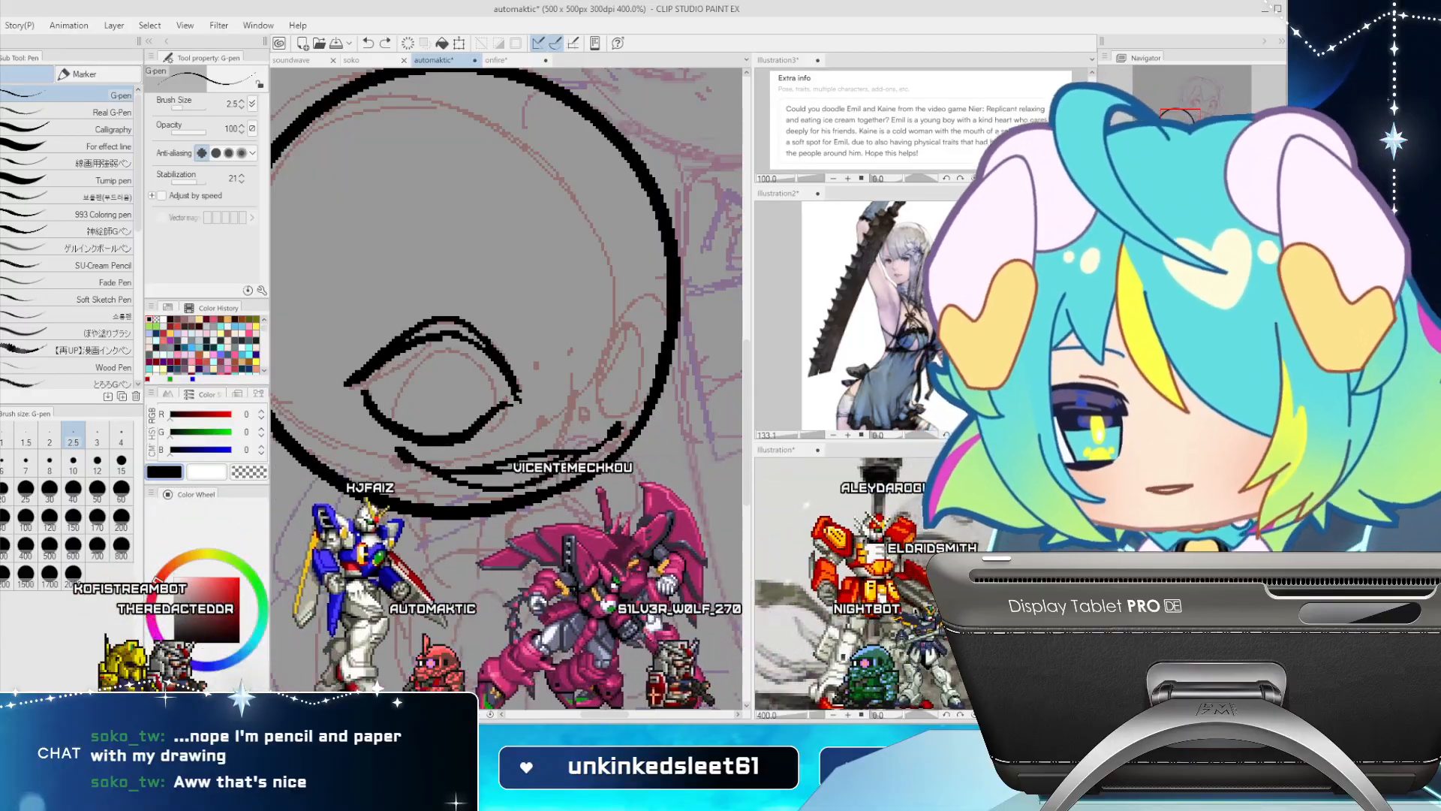
drag(387, 422, 393, 389)
key(ctrl+z)
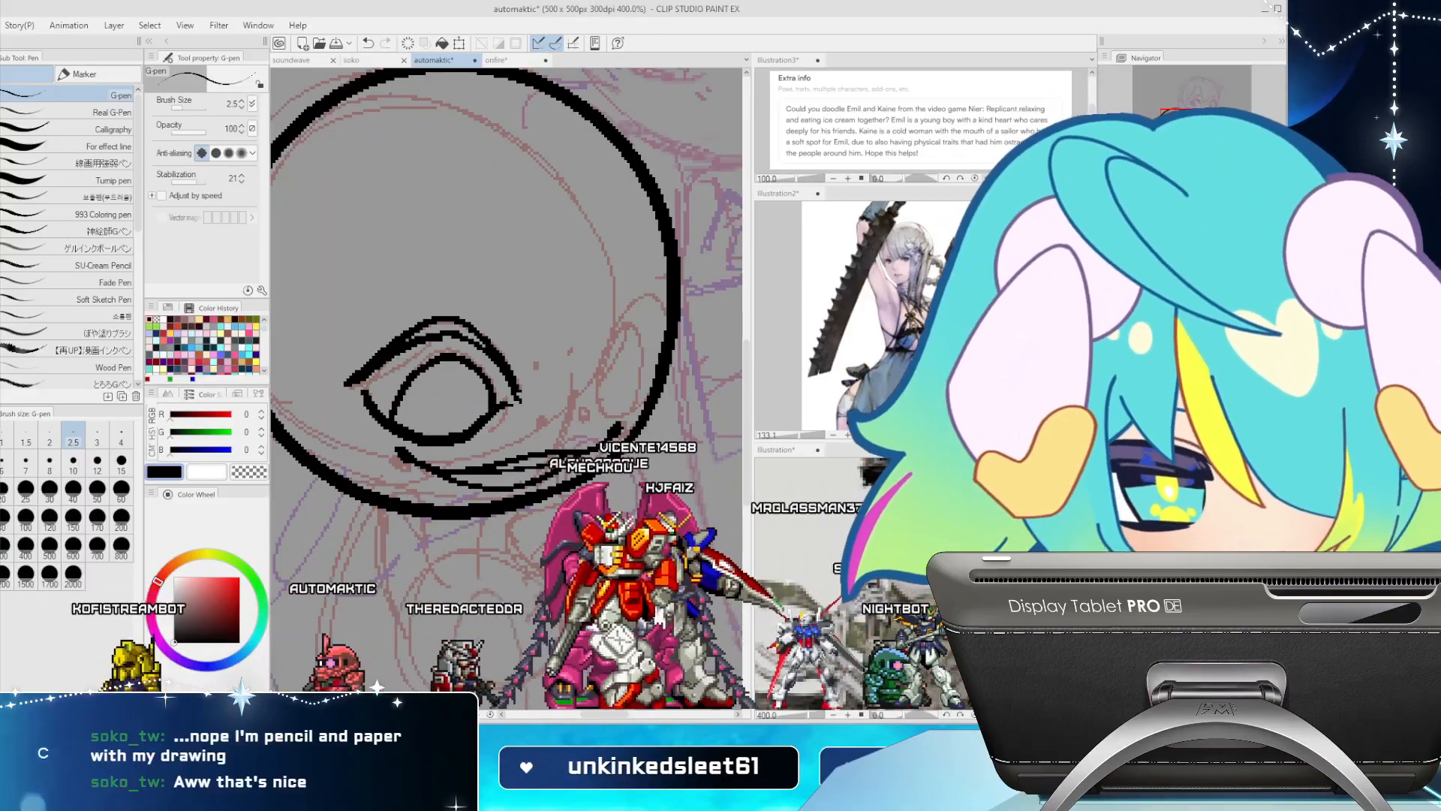
Ink the narrow far eye against the head's edge, with its arched lid and oval iris
key(h)
mouse_move(415, 375)
mouse_down()
mouse_move(369, 301)
mouse_move(354, 323)
mouse_move(417, 379)
mouse_up()
key(ctrl+z)
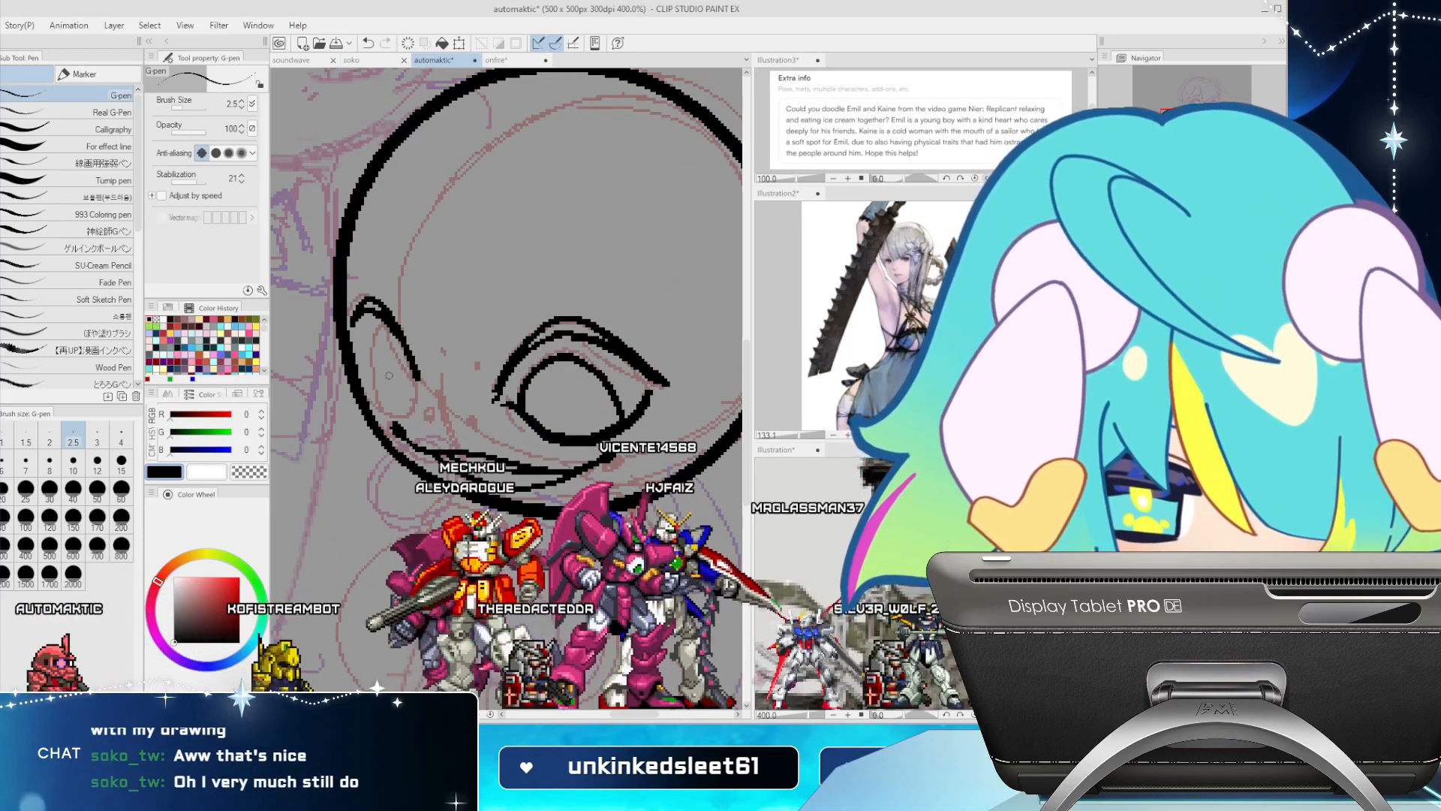
mouse_move(365, 361)
mouse_down()
mouse_move(374, 393)
mouse_move(406, 397)
mouse_up()
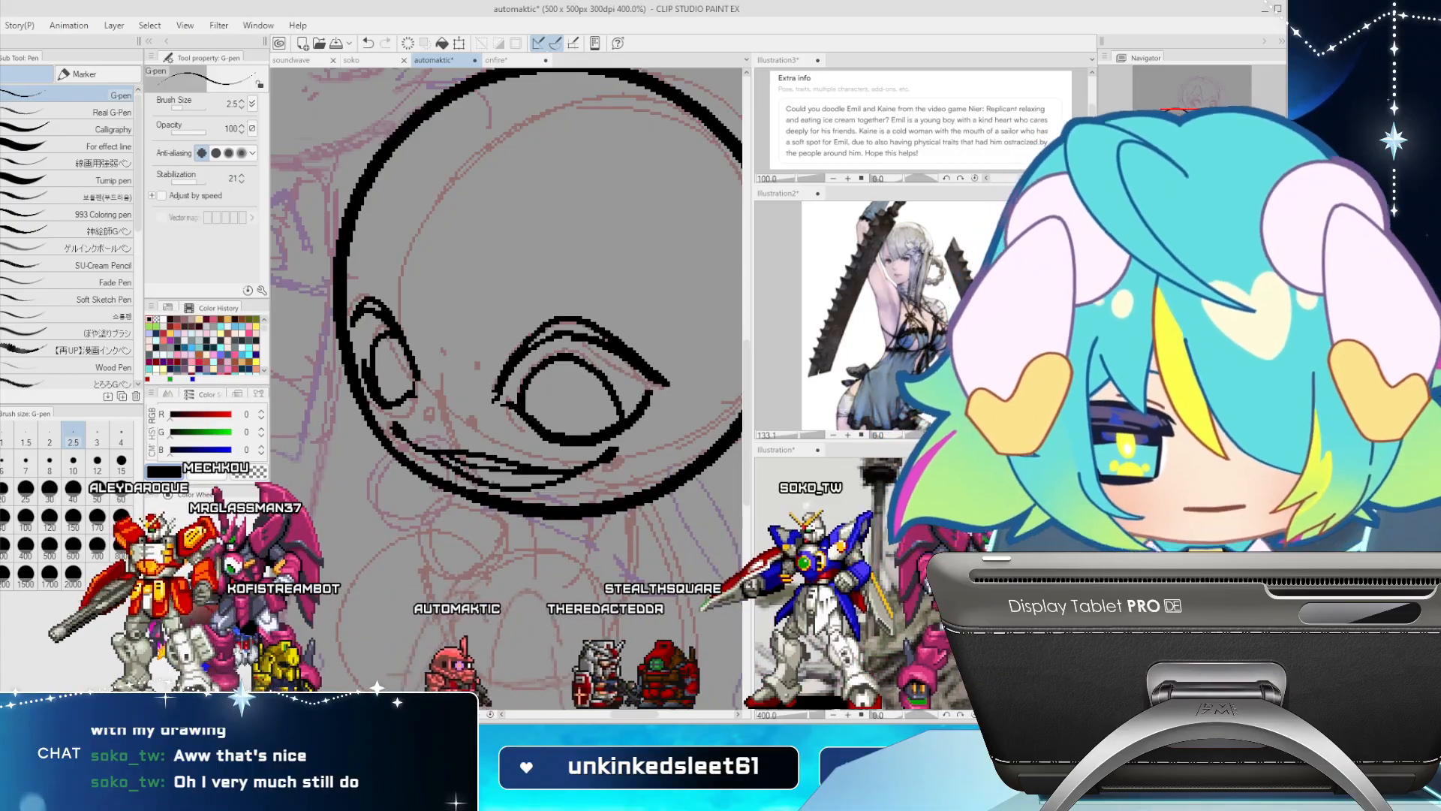
Add small black dots on the face around the eyes and between the large eye and the grin
key(h)
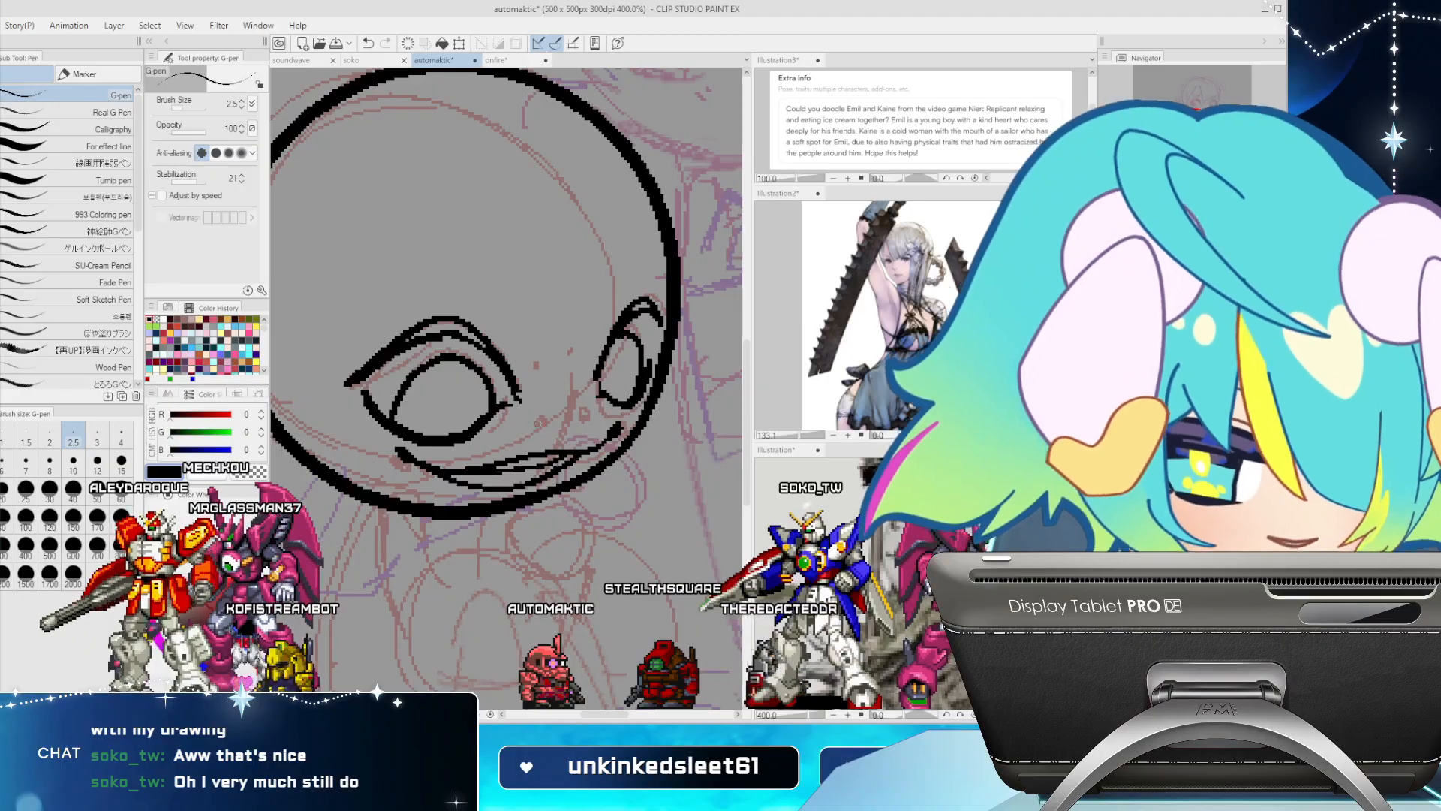
click(547, 424)
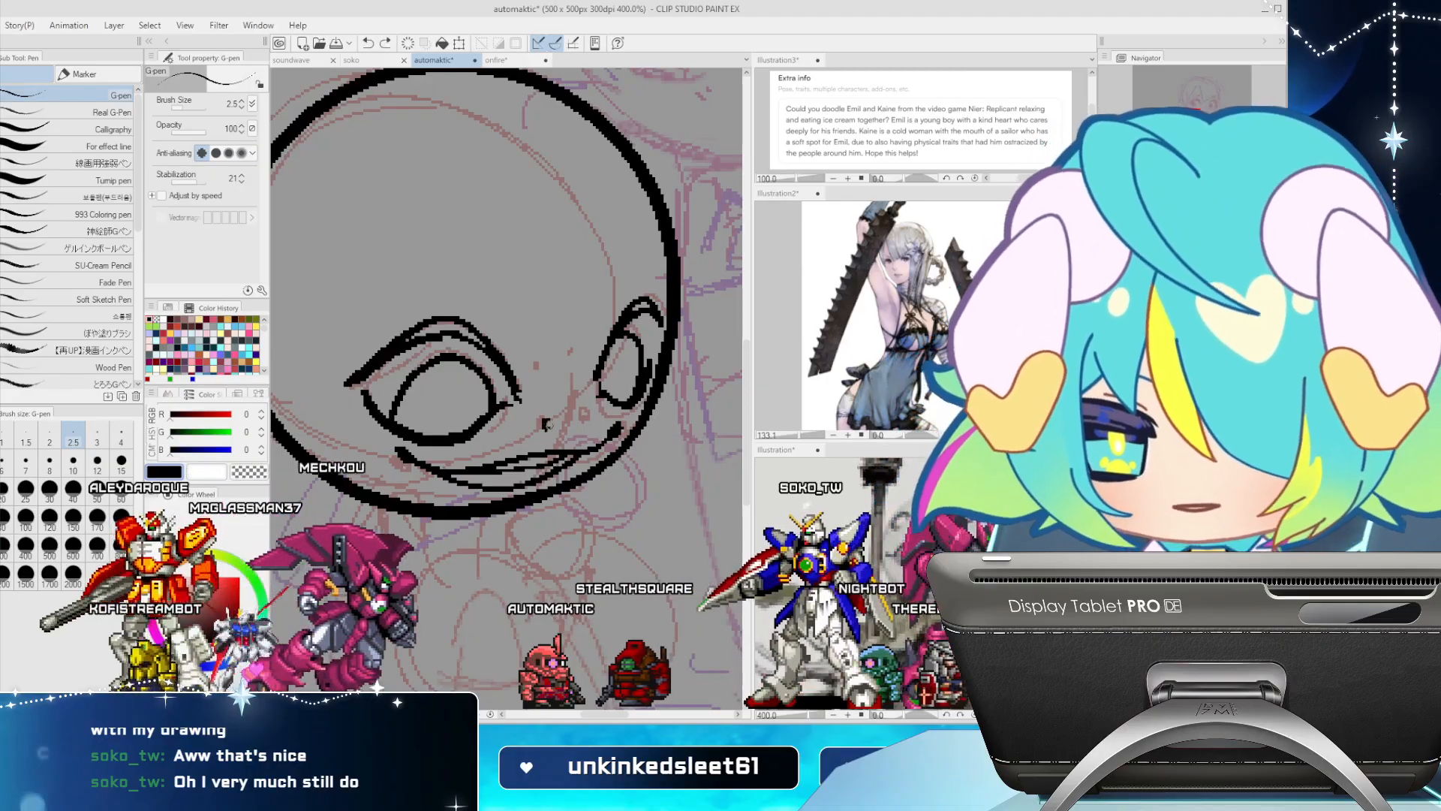
click(582, 414)
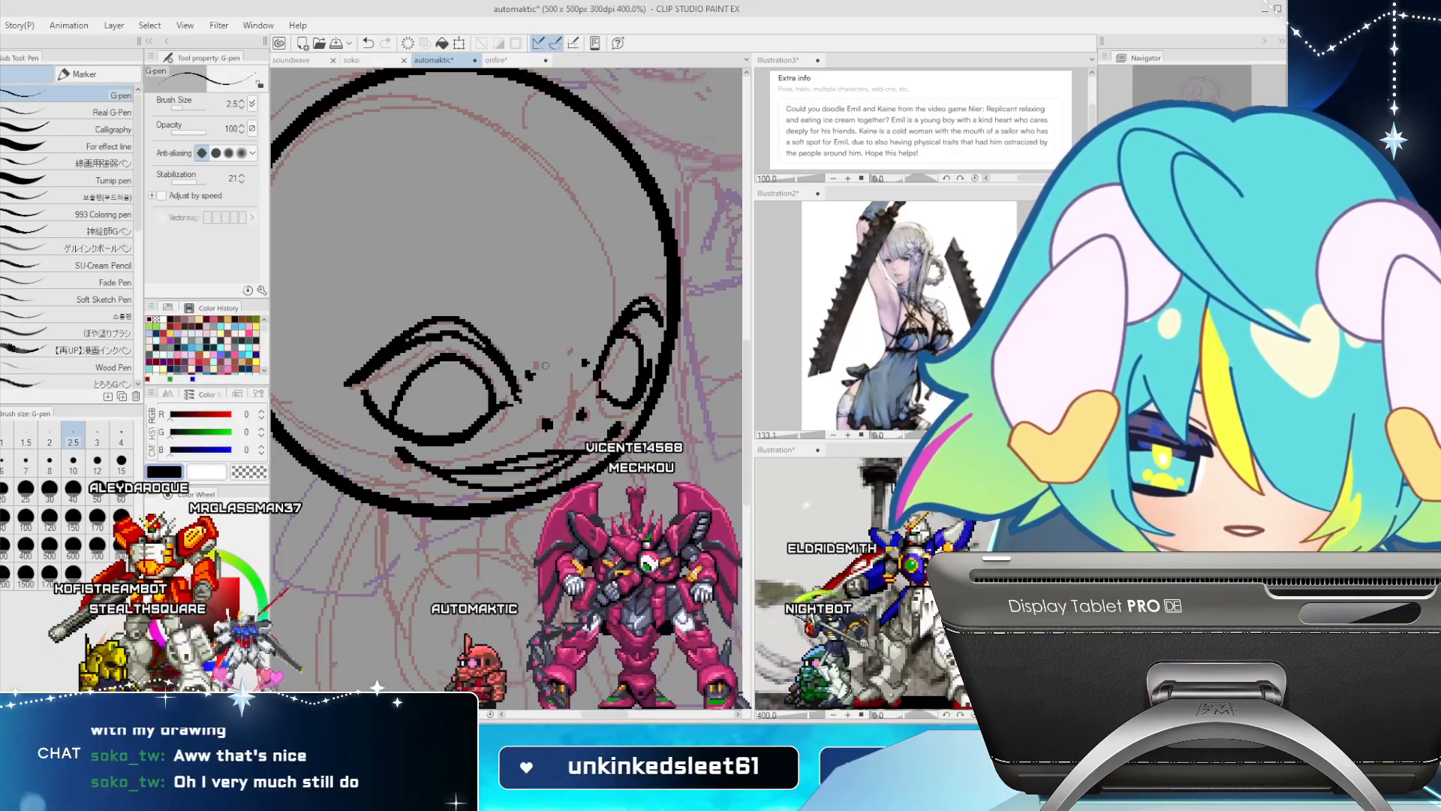
scroll(627, 324, down, 3)
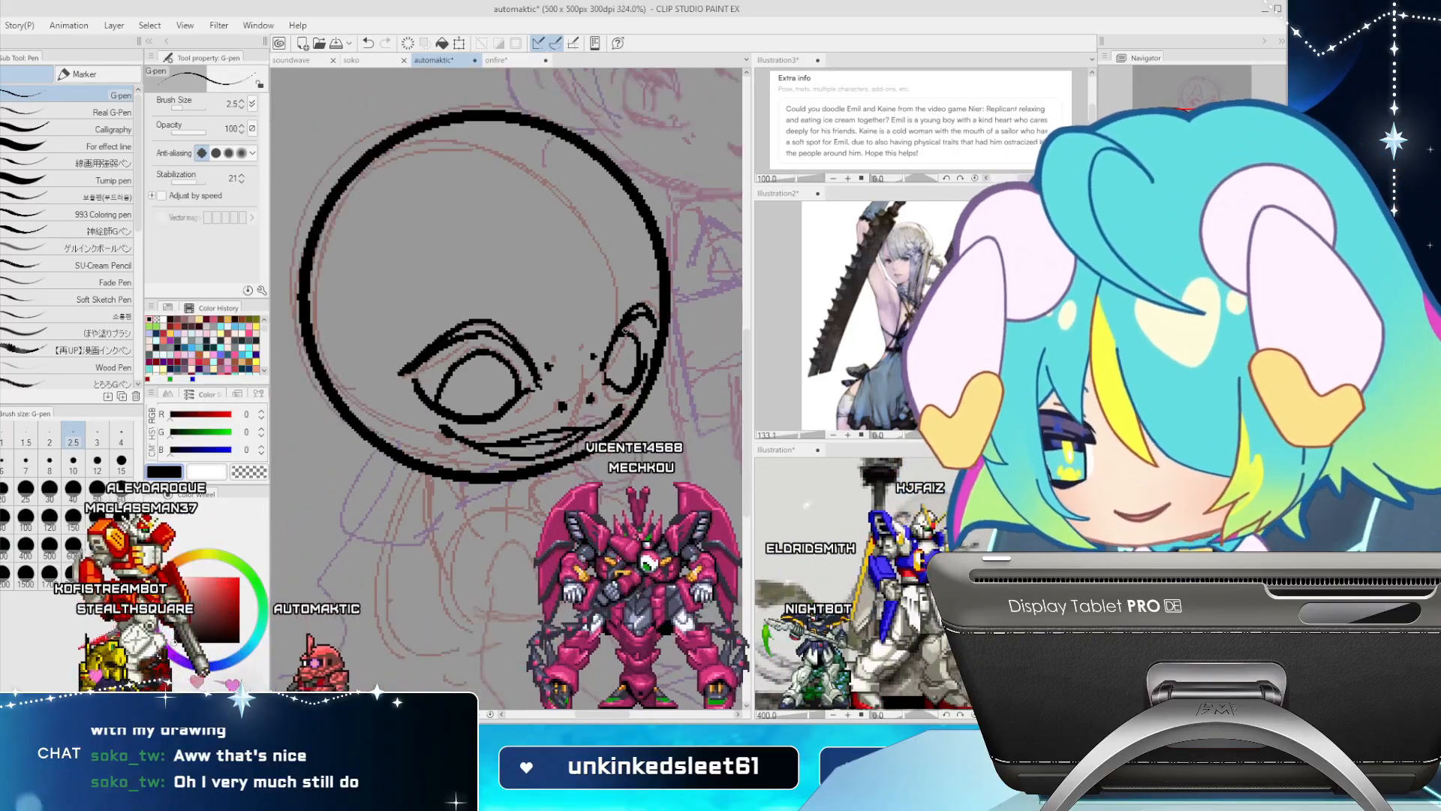
Fill the gaps between the upper lid lines of both eyes to make them solid black
mouse_move(541, 480)
mouse_down()
mouse_move(764, 153)
mouse_move(376, 668)
mouse_move(679, 466)
mouse_move(590, 459)
mouse_move(571, 488)
mouse_move(501, 440)
mouse_move(589, 429)
mouse_up()
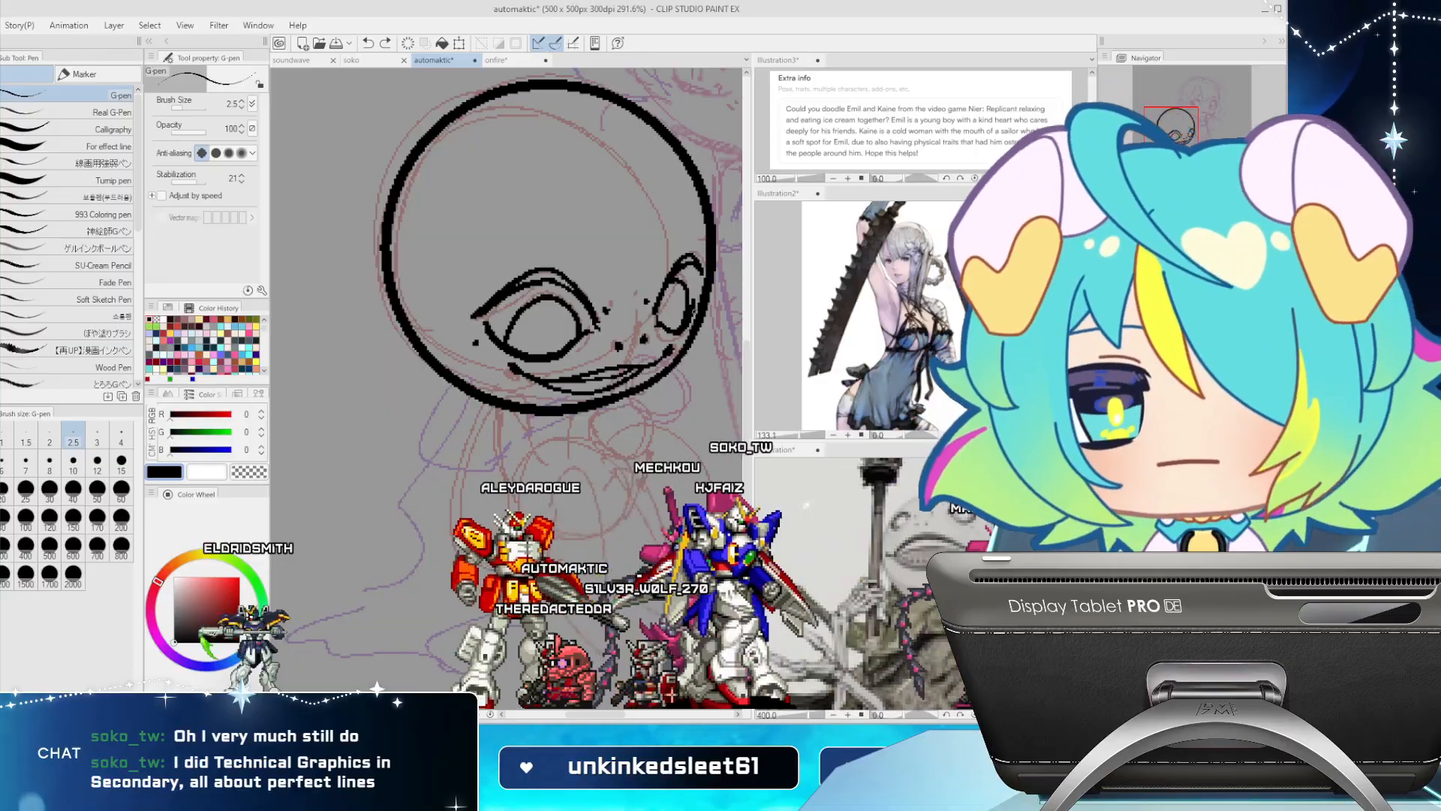
drag(686, 260, 693, 262)
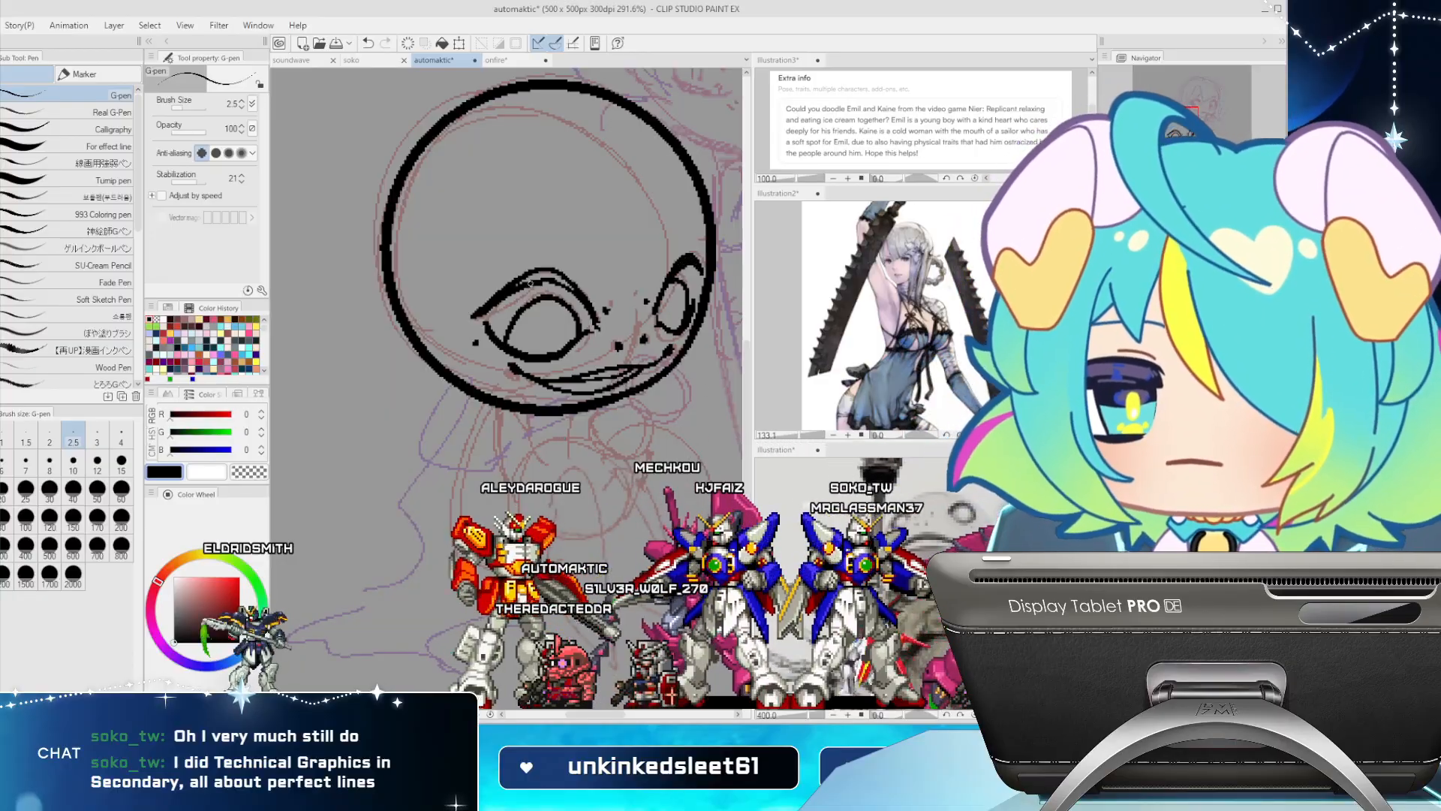
mouse_move(516, 285)
mouse_down()
mouse_move(572, 289)
mouse_move(538, 276)
mouse_up()
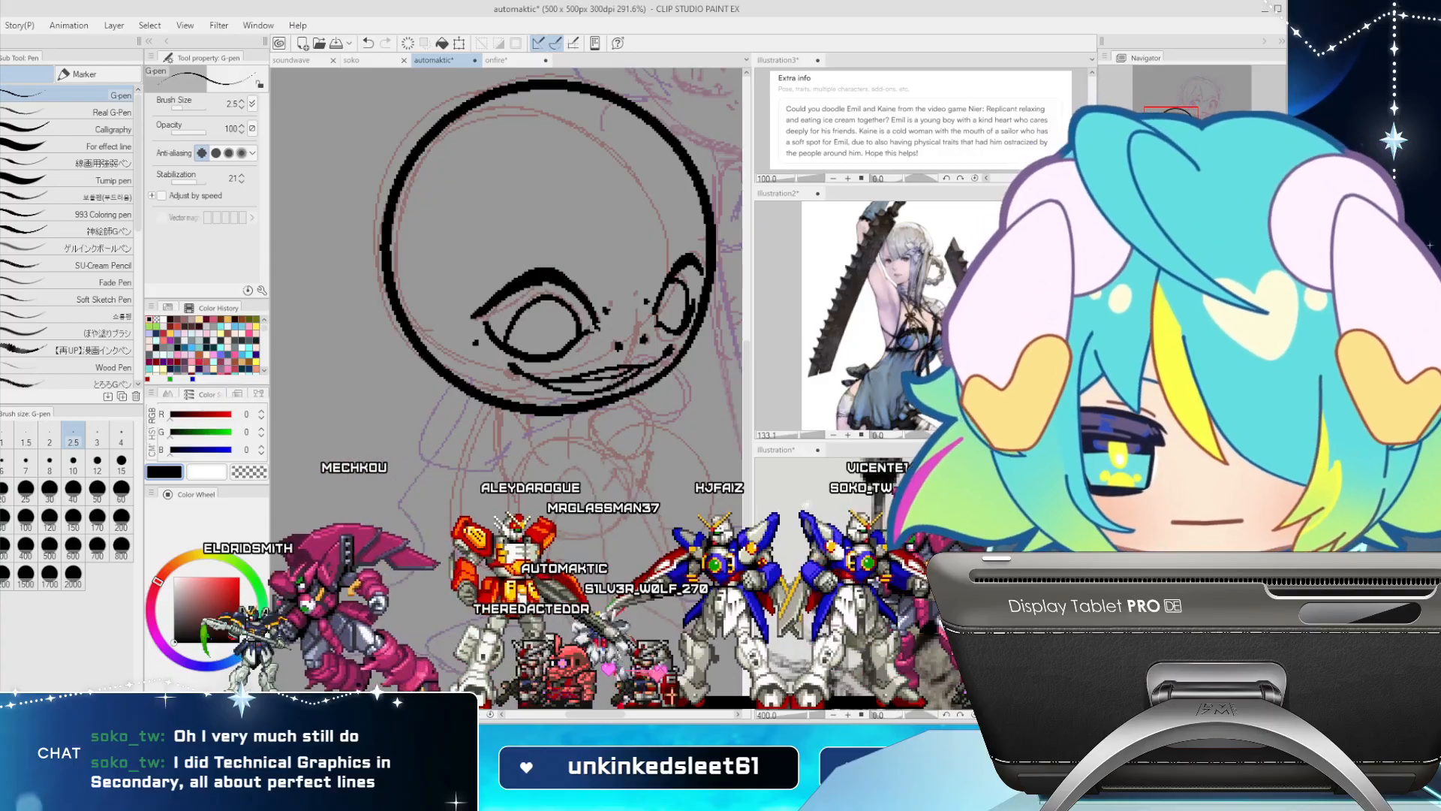
Set the G-pen to size 4 and ink two large circles below the round head, undoing misplaced strokes
key(bracketright)
key(bracketright)
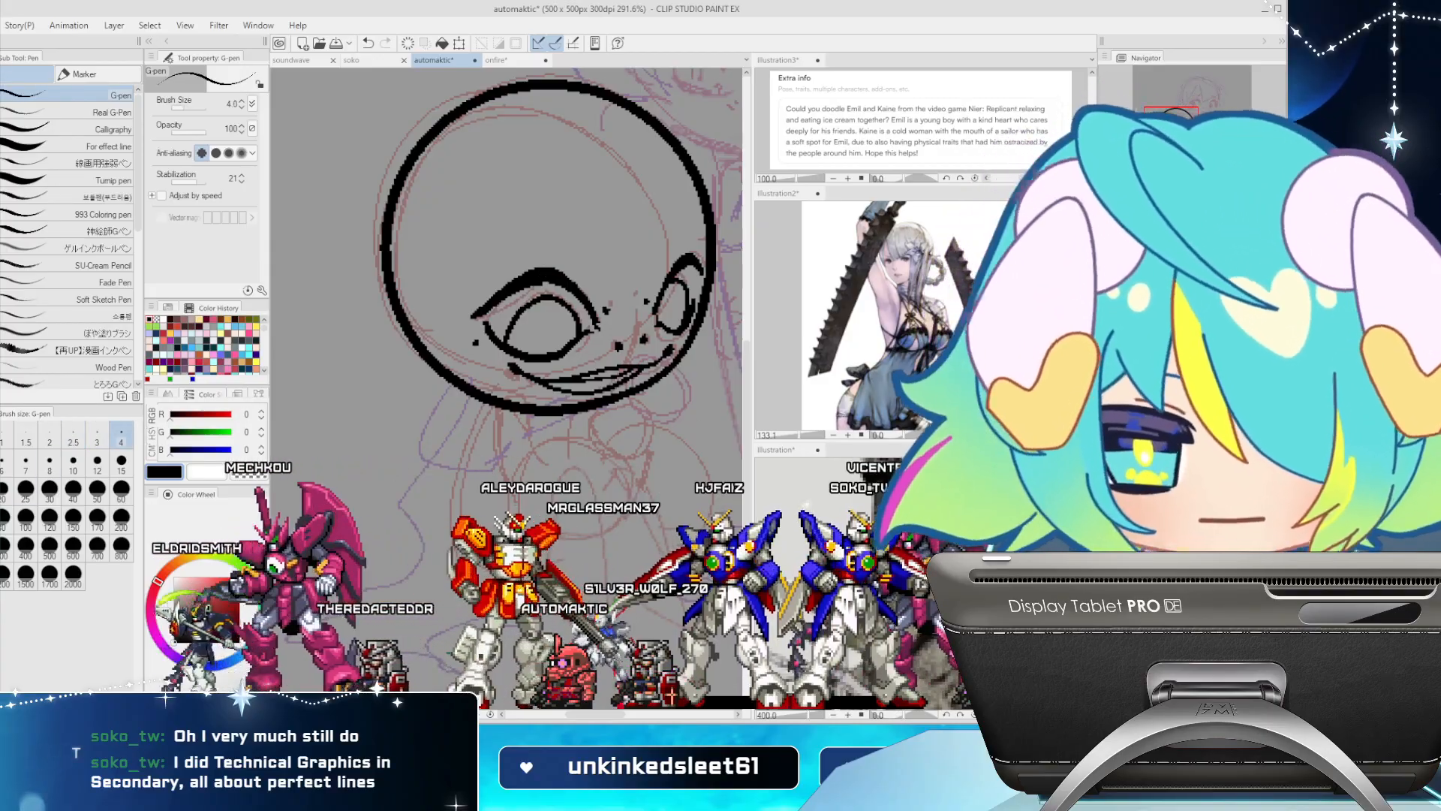
key(h)
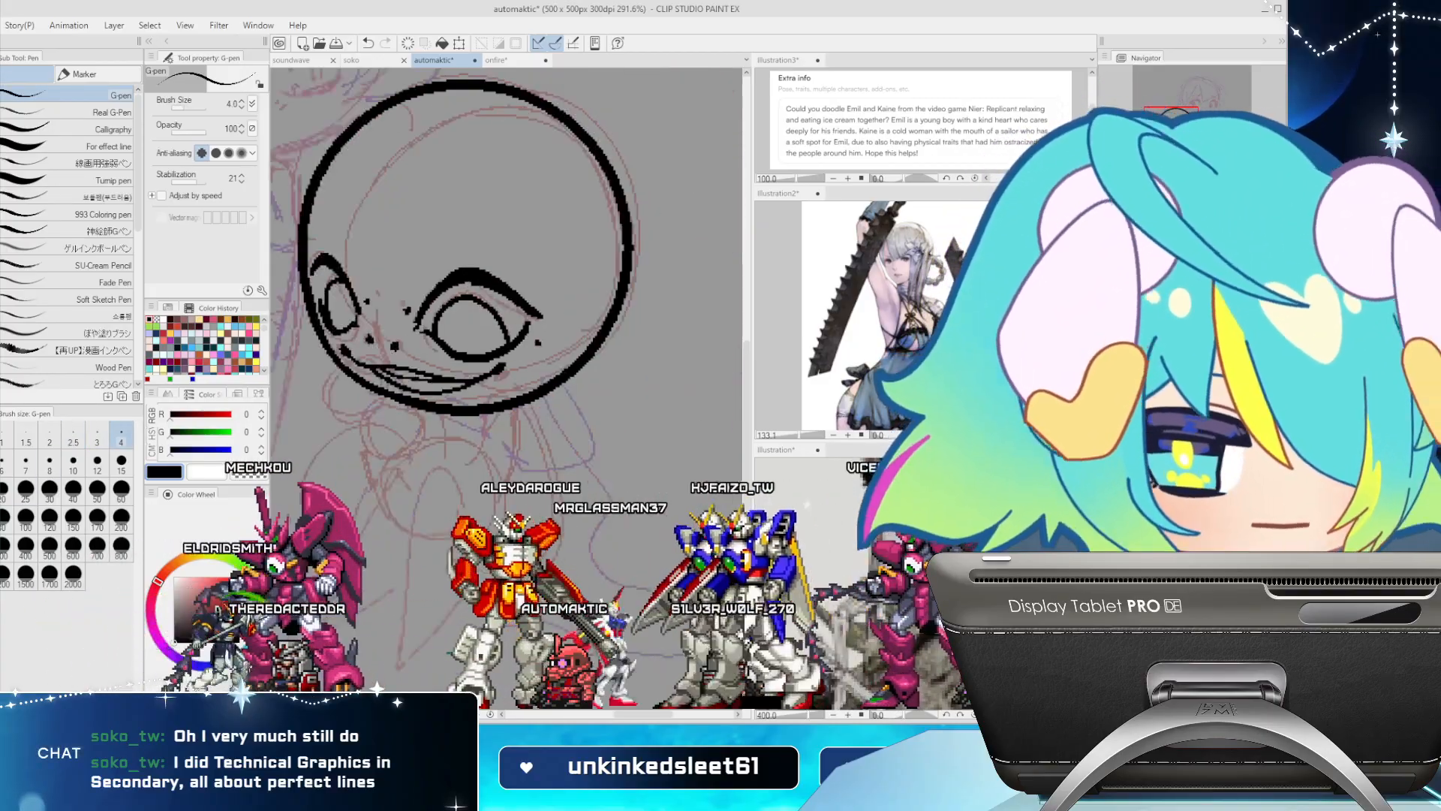
mouse_move(454, 547)
mouse_down()
mouse_move(395, 513)
mouse_move(469, 446)
mouse_move(501, 518)
mouse_move(392, 488)
mouse_move(385, 397)
mouse_move(367, 427)
mouse_move(386, 399)
mouse_move(371, 432)
mouse_move(420, 442)
mouse_up()
key(ctrl+z)
key(ctrl+z)
key(ctrl+z)
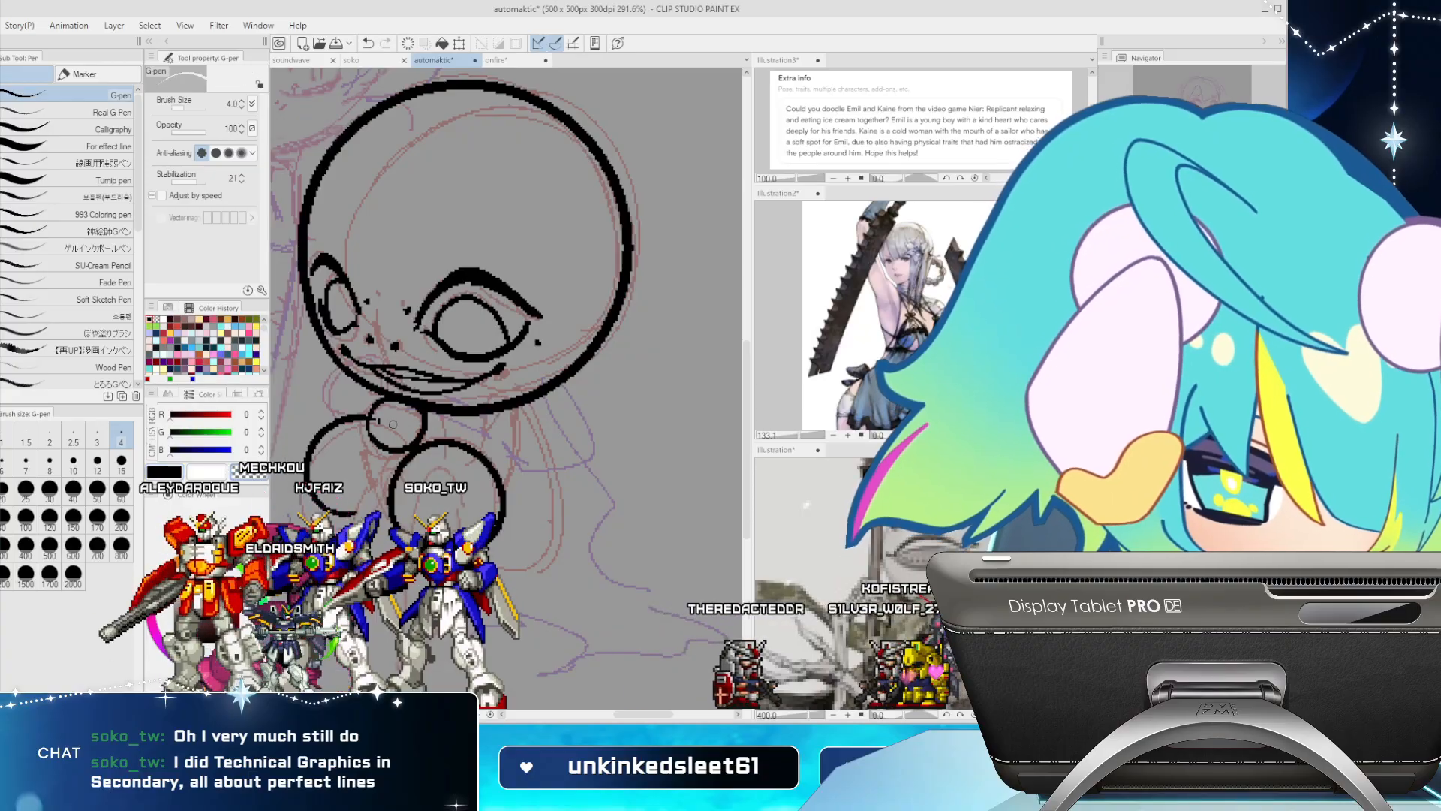
key(ctrl+z)
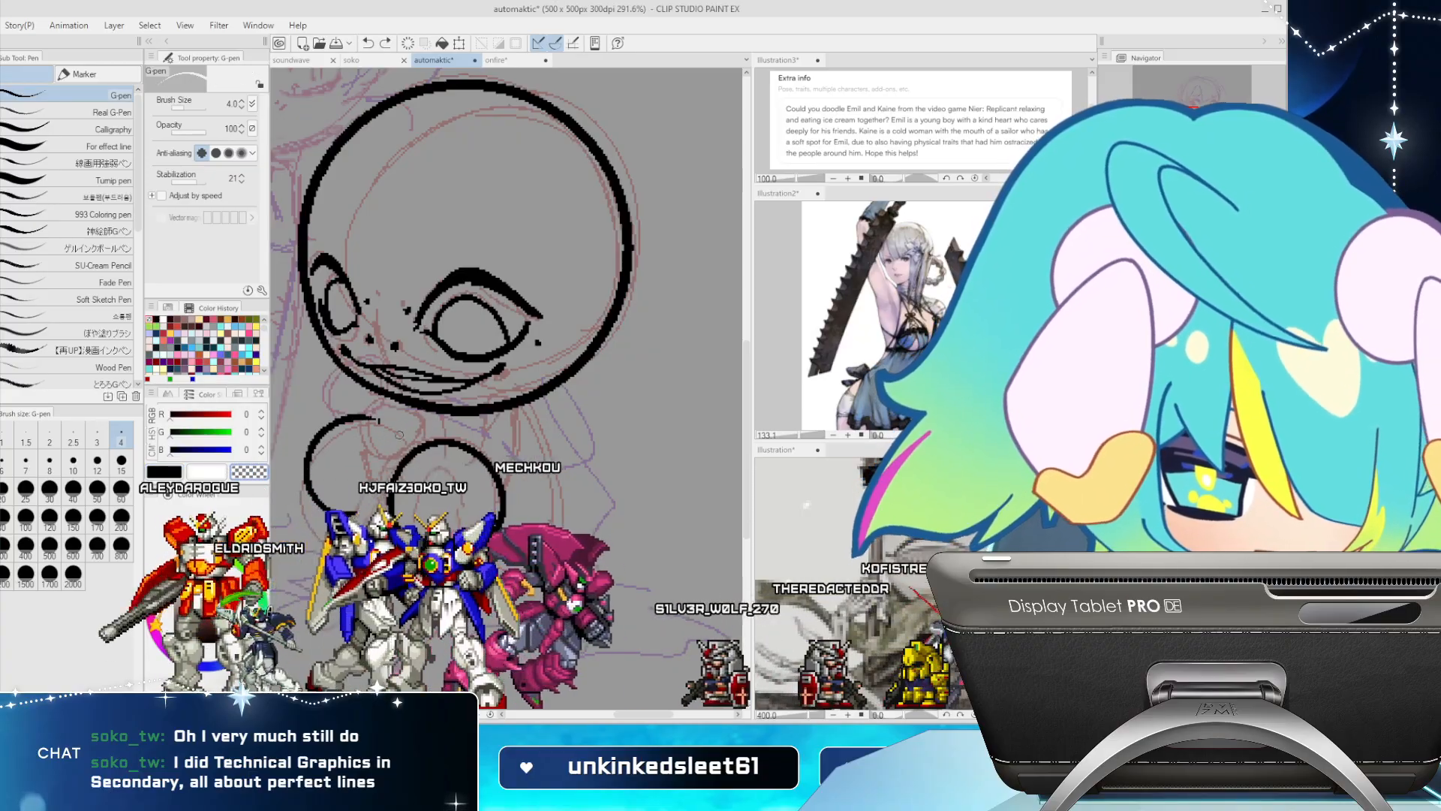
Ink two small stacked circles under the grin, the upper one with a dripping edge, and clean up their overlaps
key(c)
mouse_move(405, 402)
mouse_down()
mouse_move(356, 430)
mouse_move(380, 461)
mouse_move(422, 434)
mouse_move(403, 406)
mouse_up()
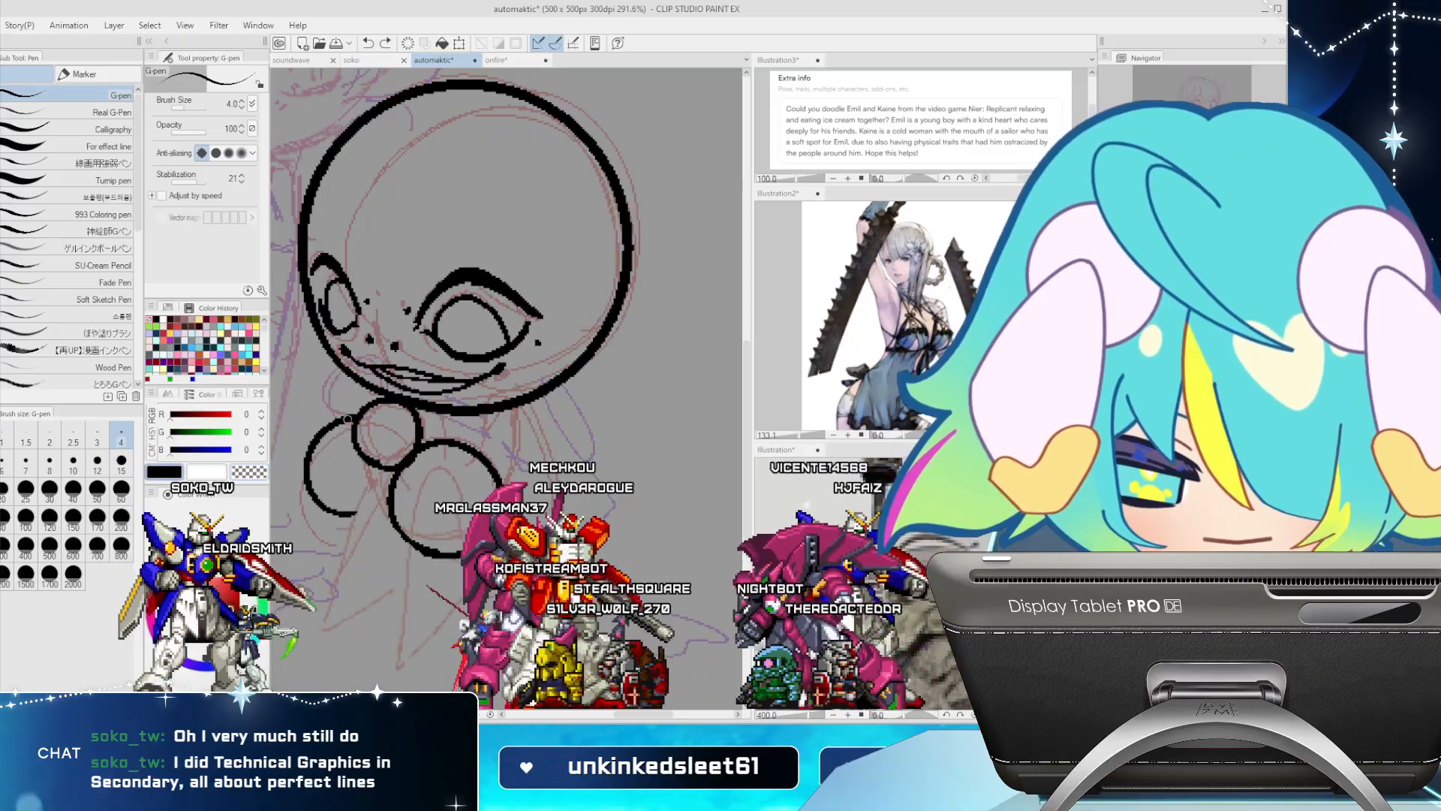
key(ctrl+z)
mouse_move(321, 410)
mouse_down()
mouse_move(377, 389)
mouse_move(325, 377)
mouse_move(377, 384)
mouse_move(361, 365)
mouse_up()
key(ctrl+z)
key(ctrl+z)
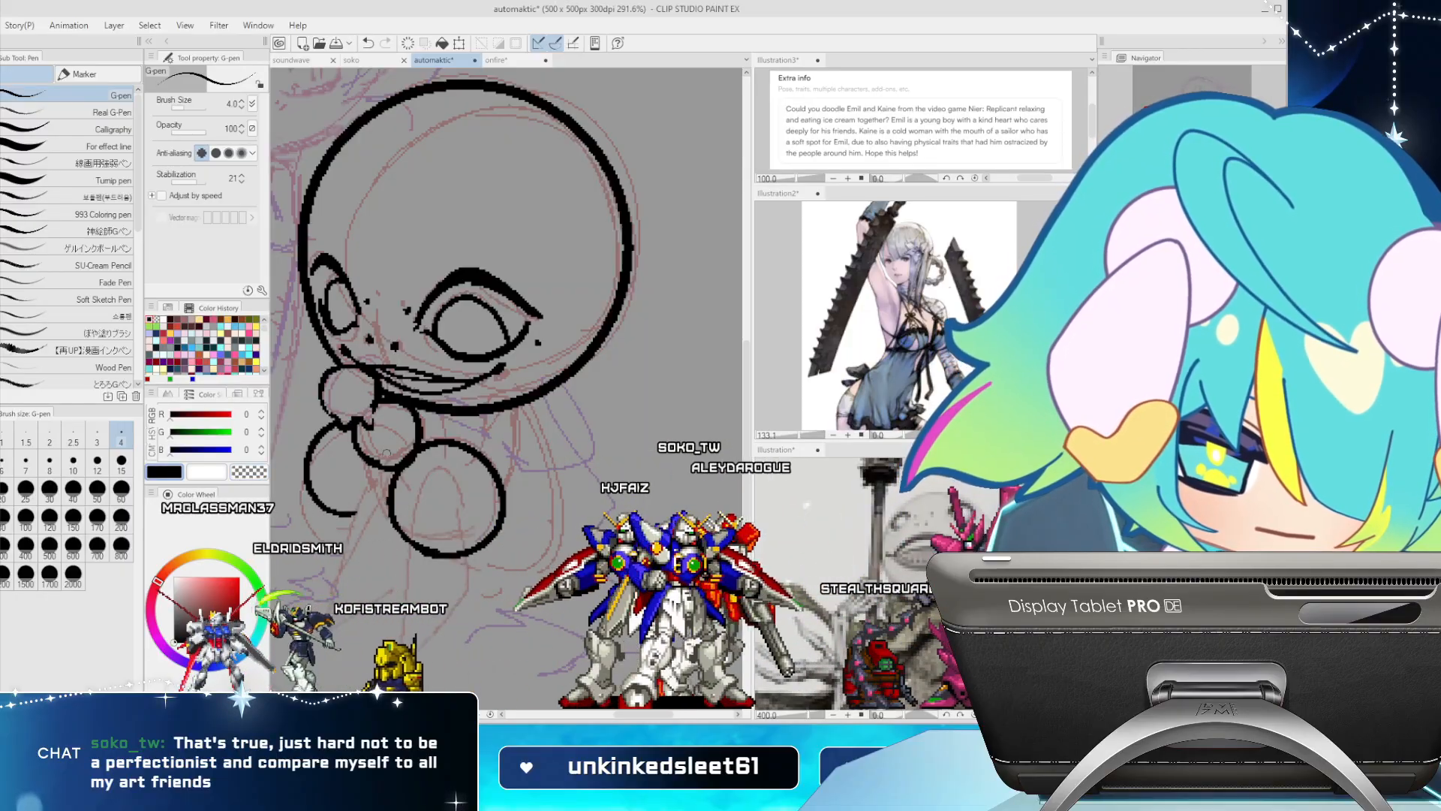
key(c)
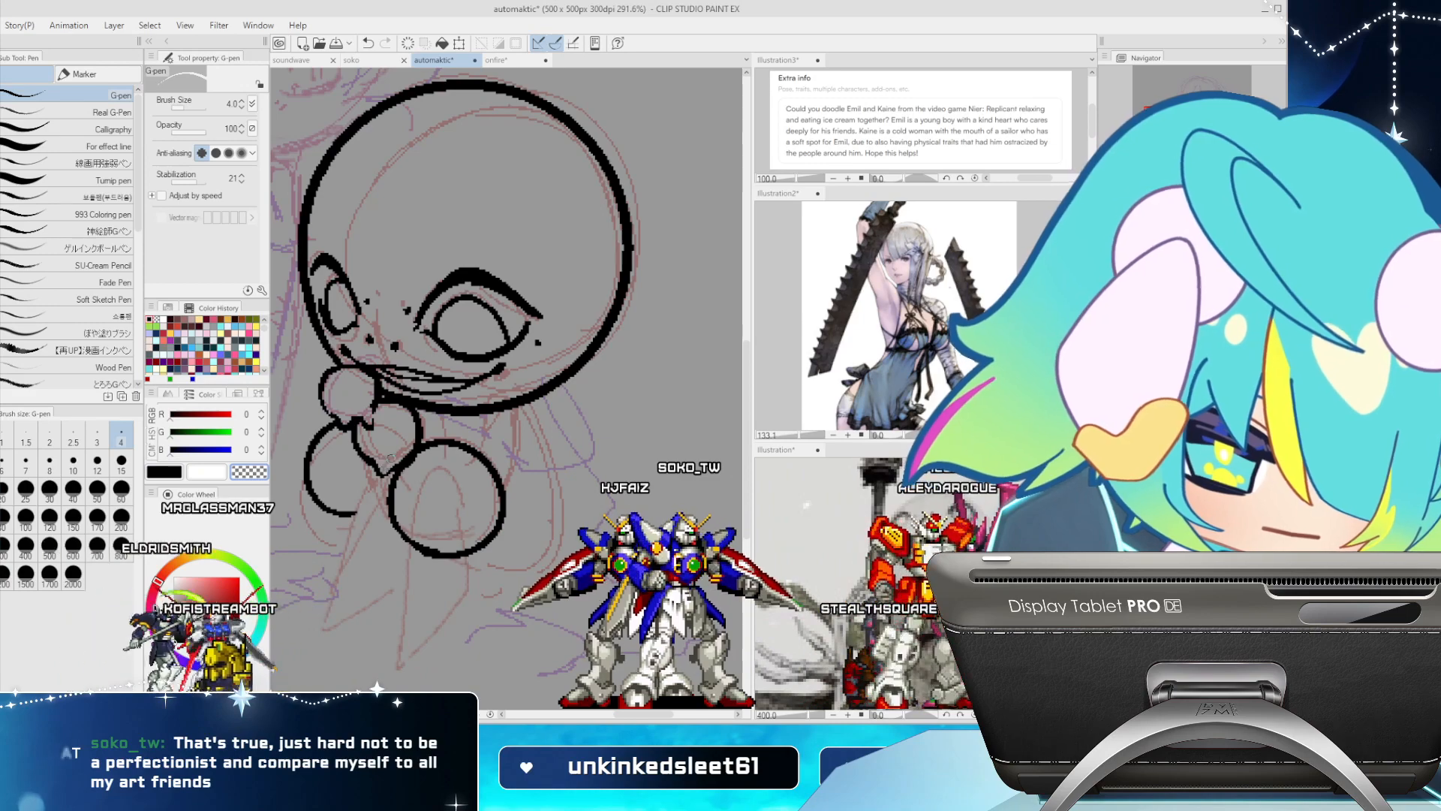
Ink the tapering lines running down from the small stacked circles between the two large circles
key(h)
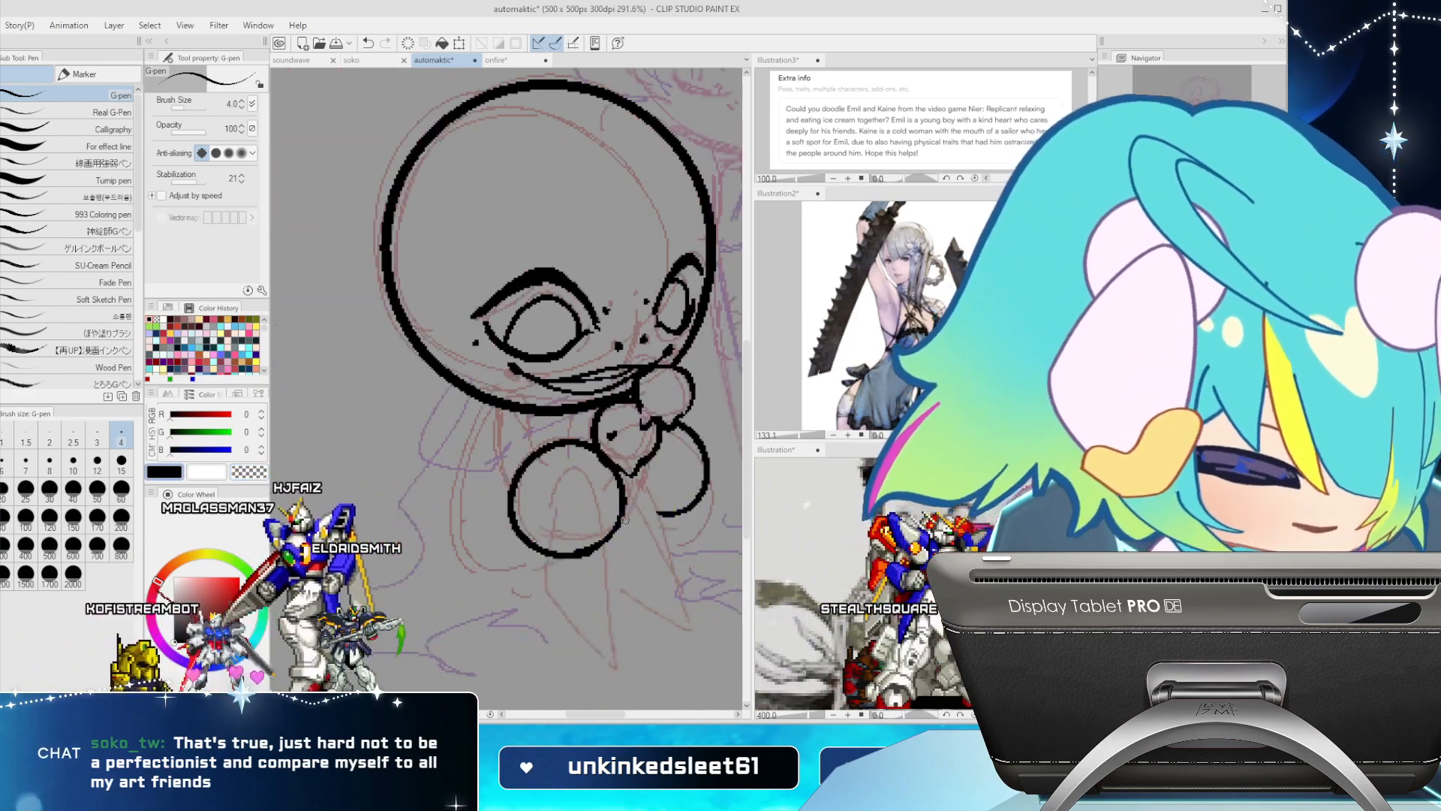
drag(622, 521, 635, 542)
drag(655, 422, 639, 540)
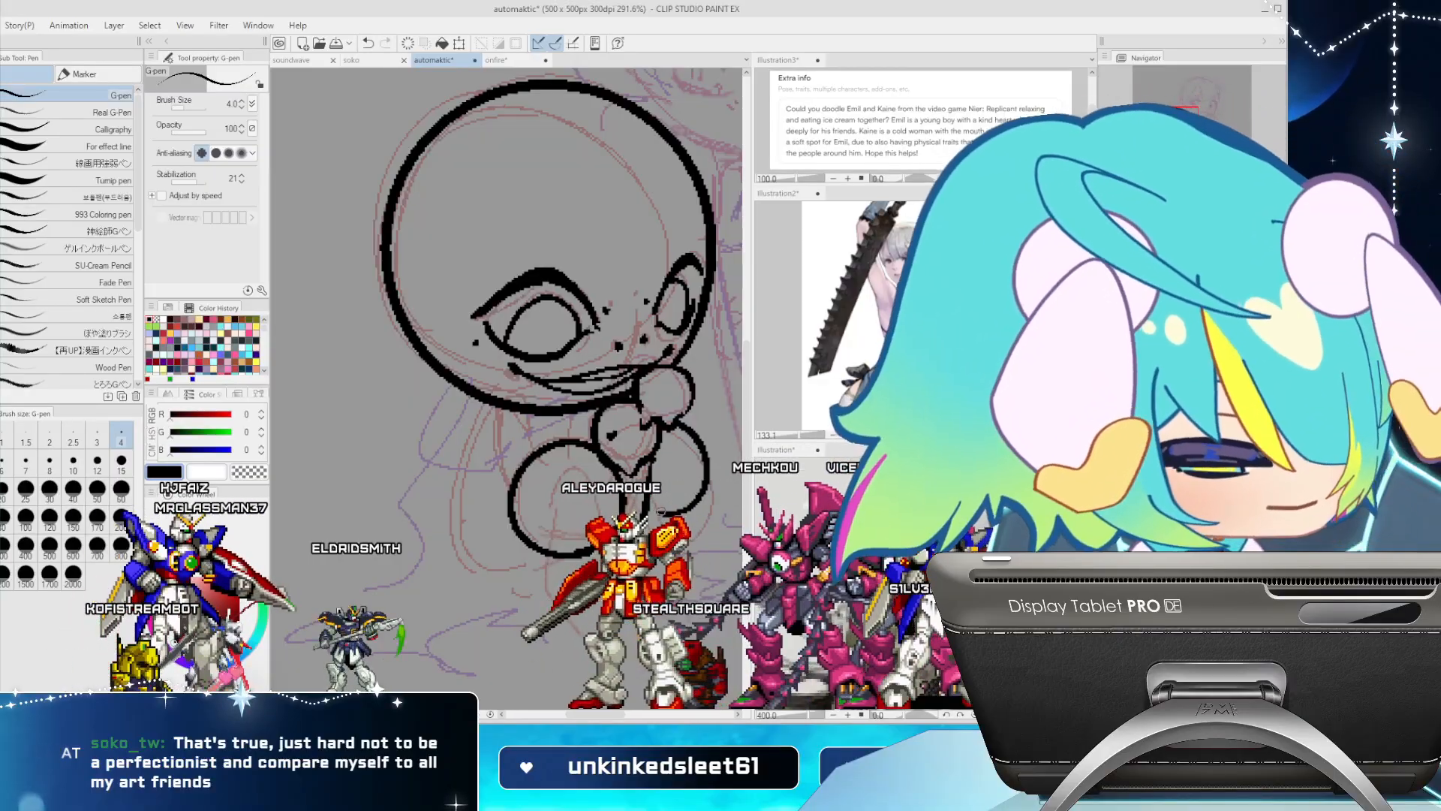
Consult the rubble-figure reference and ink the round character's short legs and toed feet below the large circles
click(916, 571)
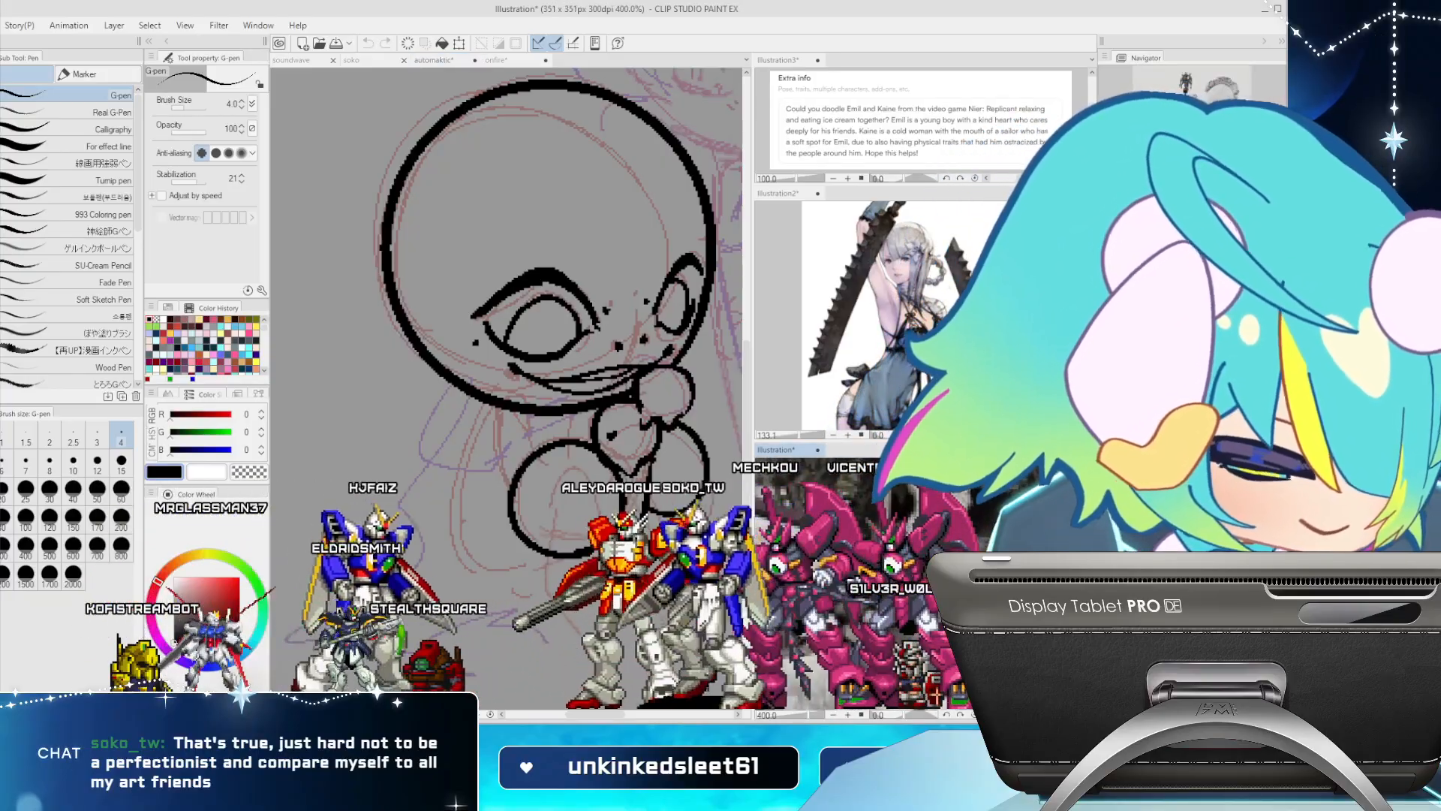
click(434, 60)
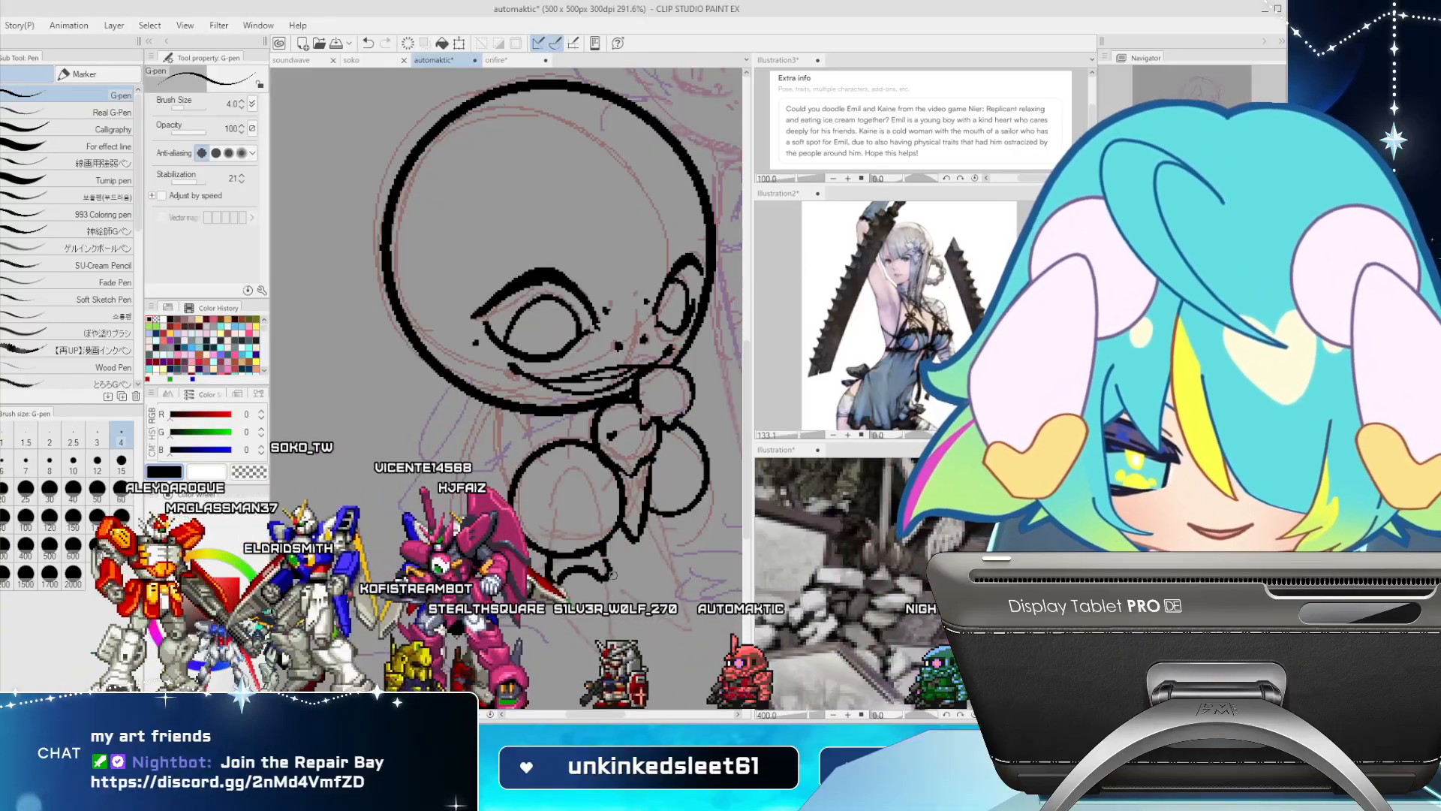
drag(612, 575, 663, 554)
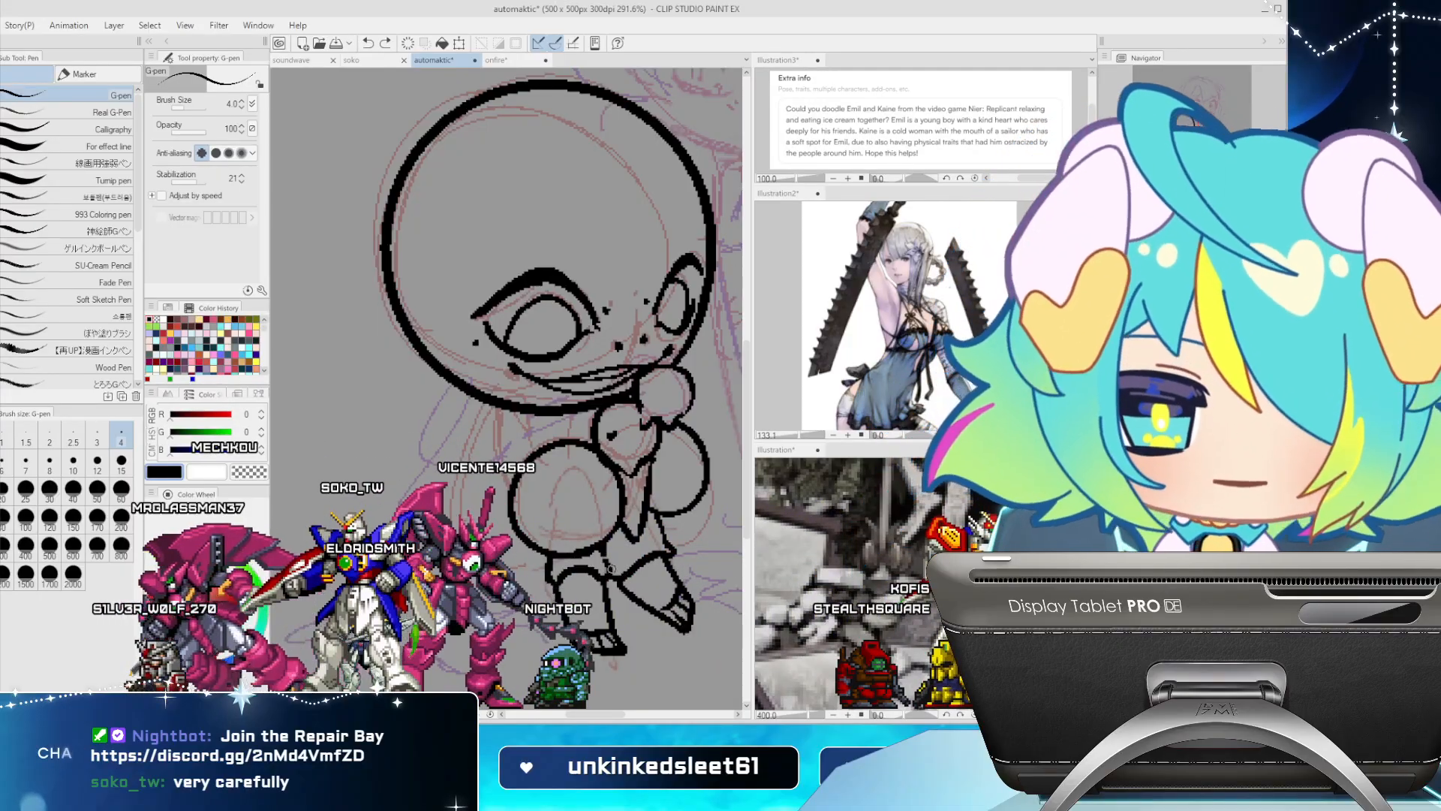
key(h)
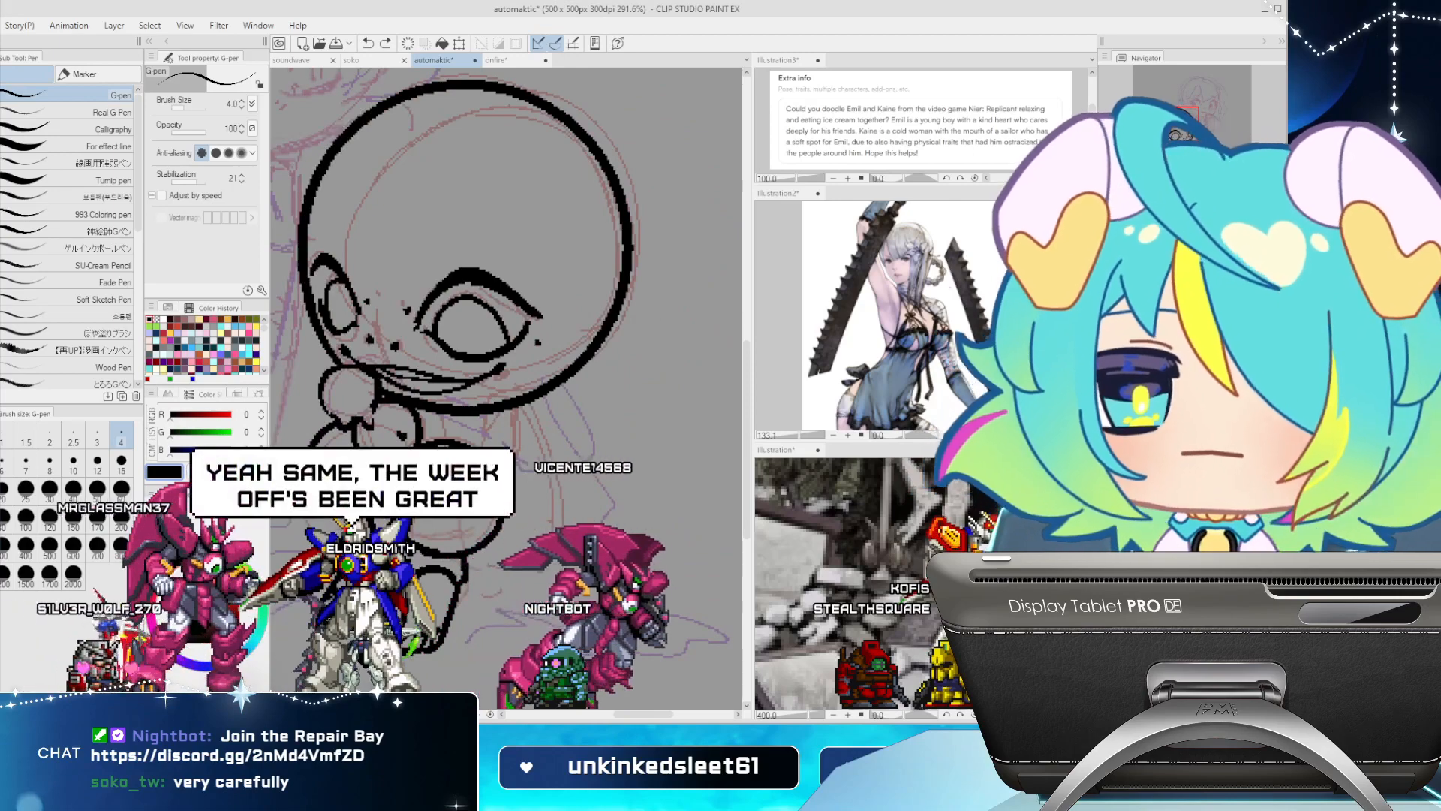
key(h)
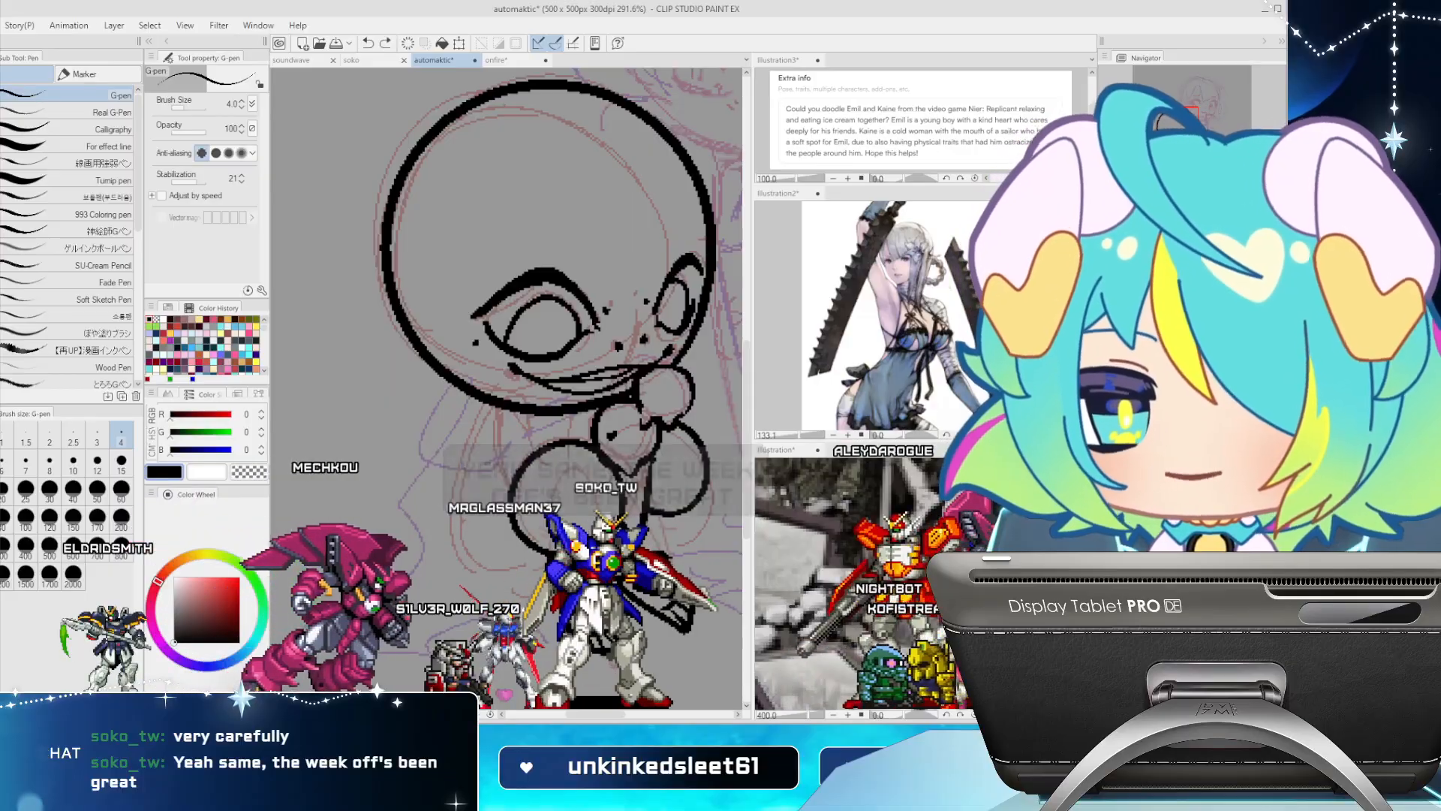
Check the upper part of the rubble-figure reference and undo the rounded shape inked behind the round character's shoulder
key(ctrl+z)
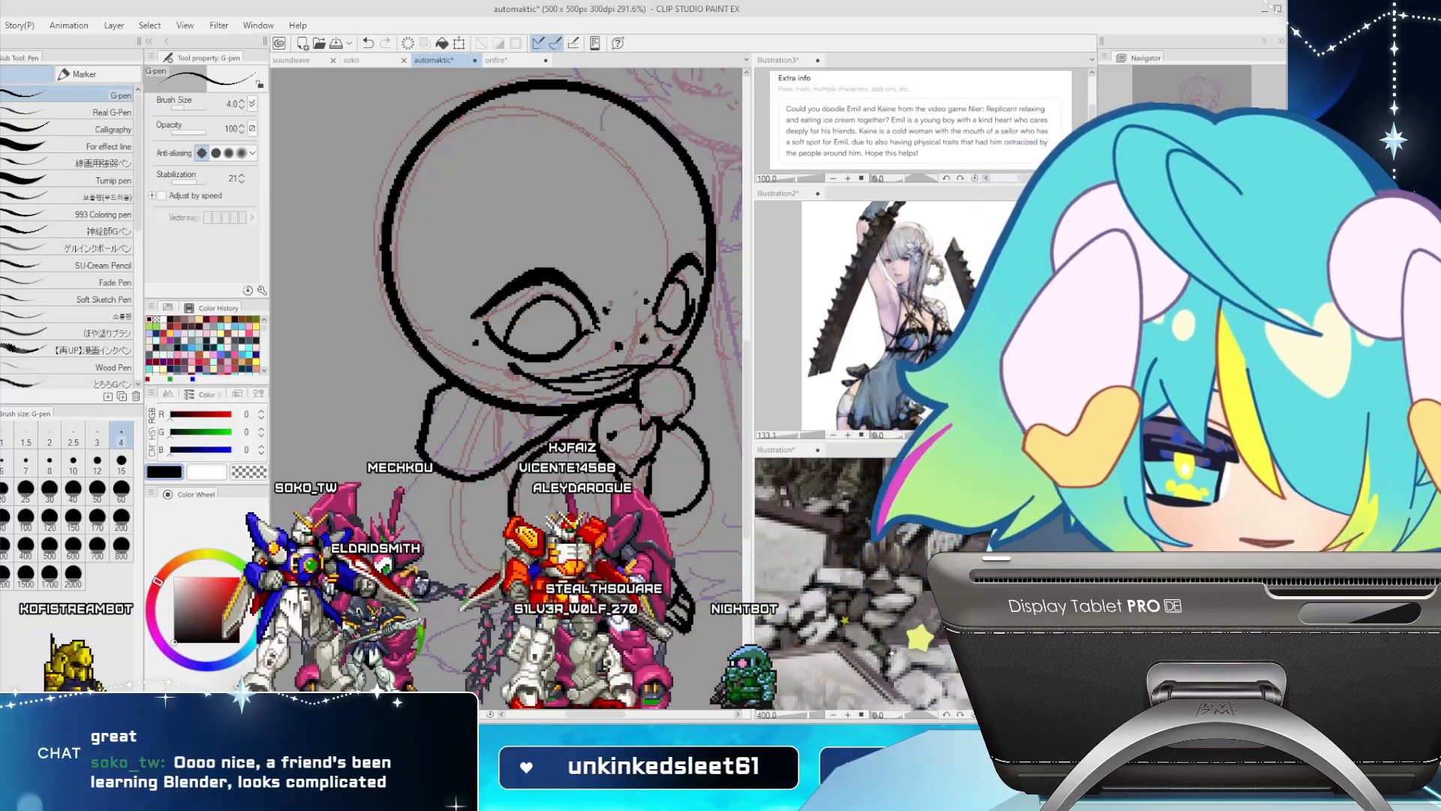
click(944, 536)
drag(931, 523, 922, 661)
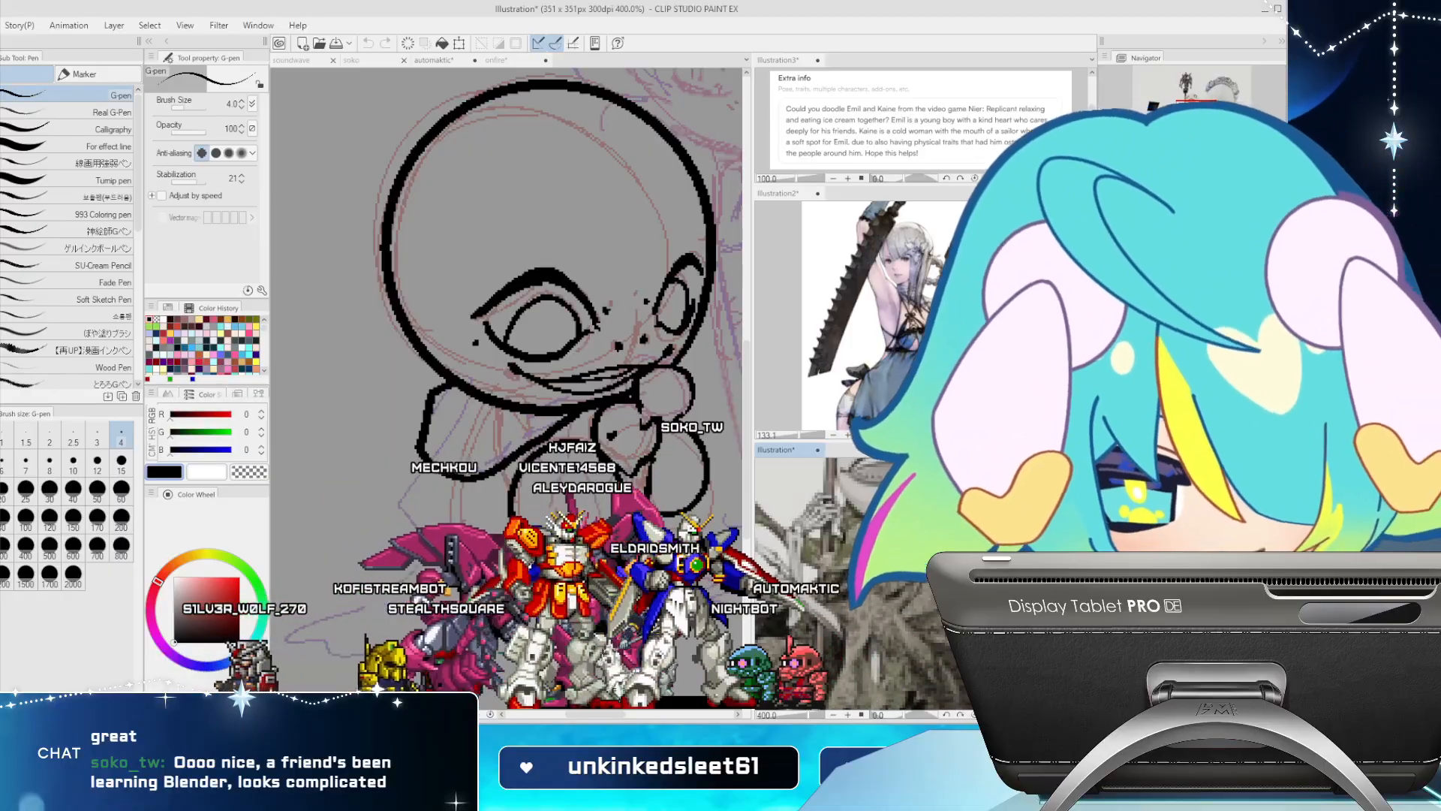
click(494, 420)
key(ctrl+z)
key(ctrl+z)
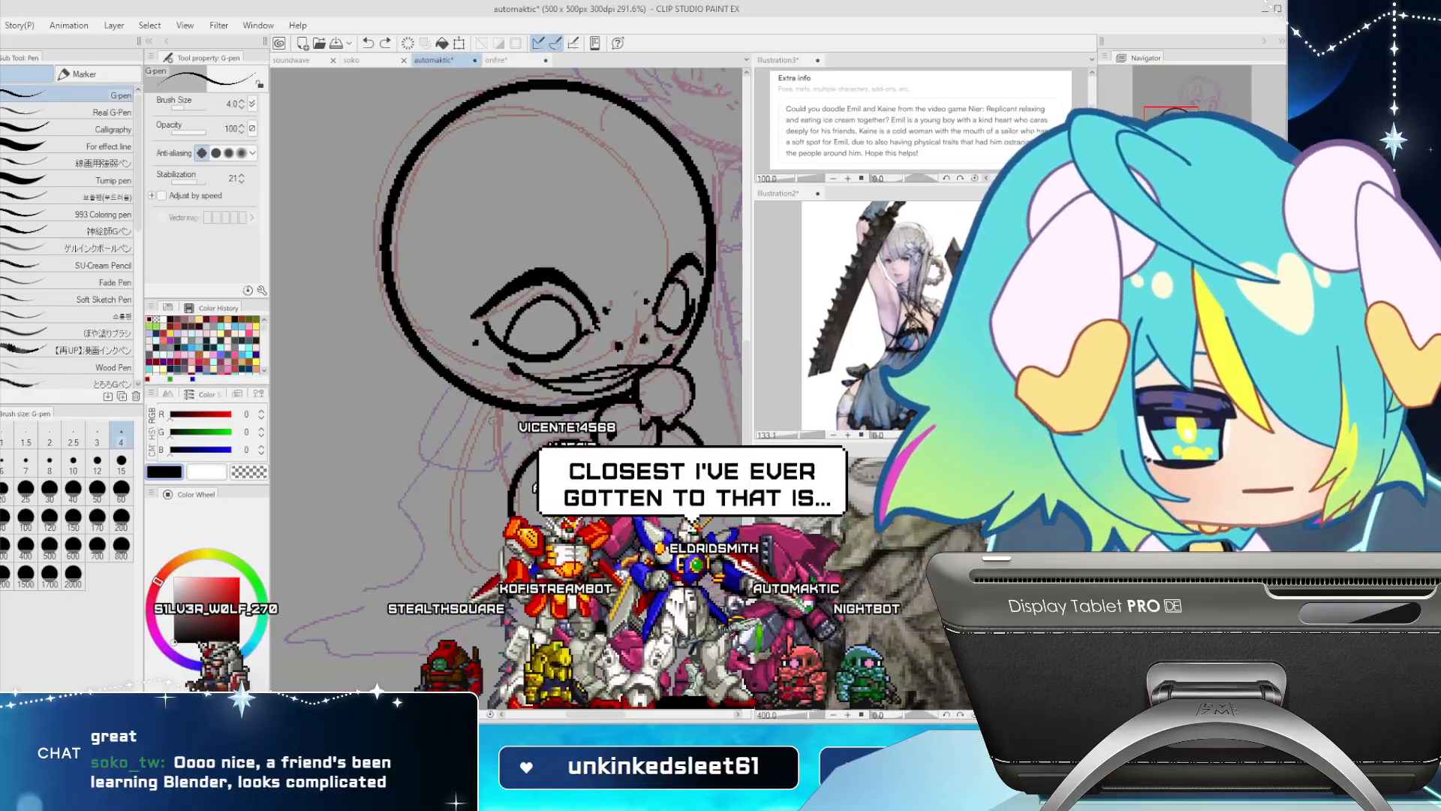
Ink the round character's back line and the wavy, pointed shape trailing out behind the body
mouse_move(472, 420)
mouse_down()
mouse_move(467, 477)
mouse_move(408, 470)
mouse_move(367, 535)
mouse_move(340, 518)
mouse_move(366, 549)
mouse_move(468, 511)
mouse_up()
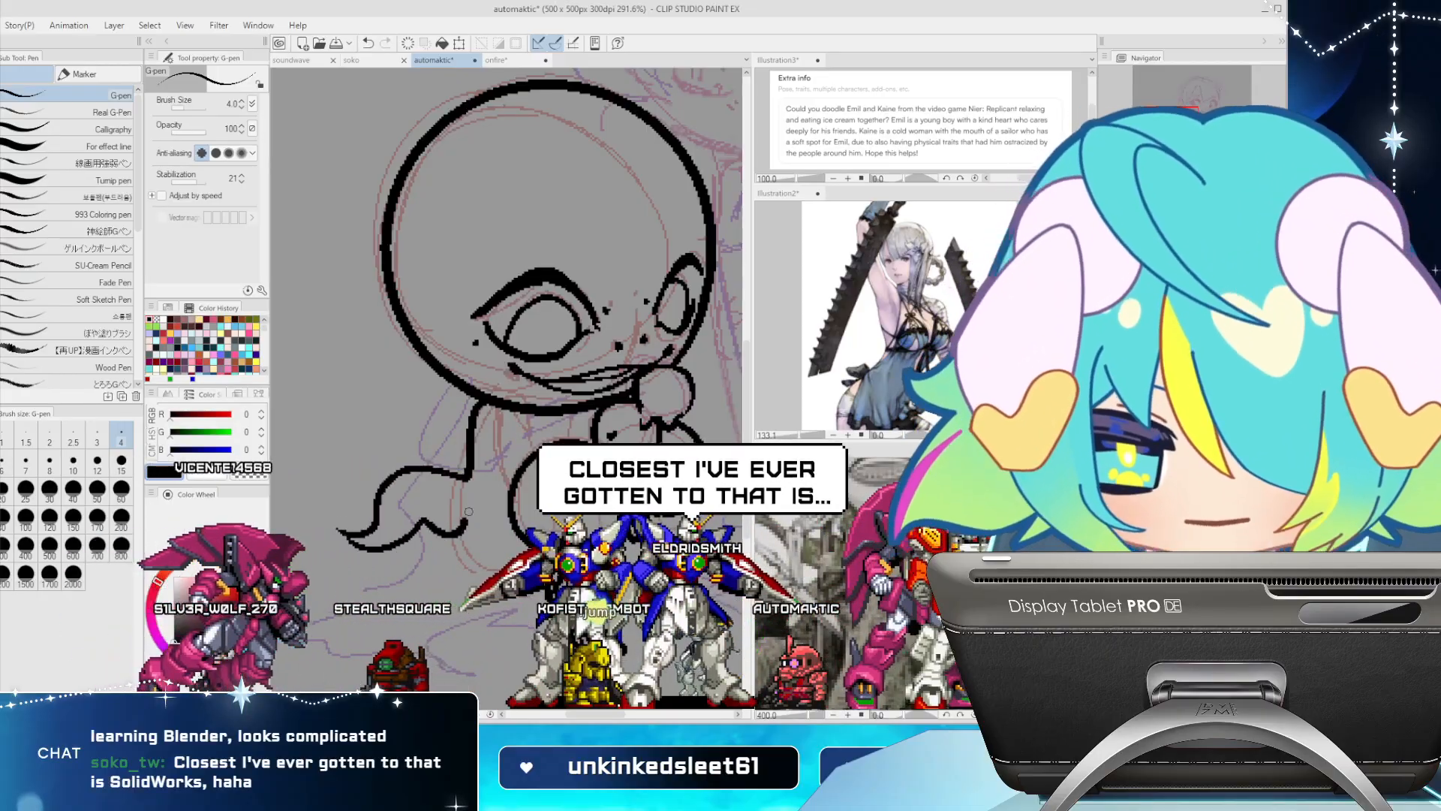
key(ctrl+z)
mouse_move(350, 536)
mouse_down()
mouse_move(400, 546)
mouse_move(400, 590)
mouse_move(439, 518)
mouse_move(512, 512)
mouse_up()
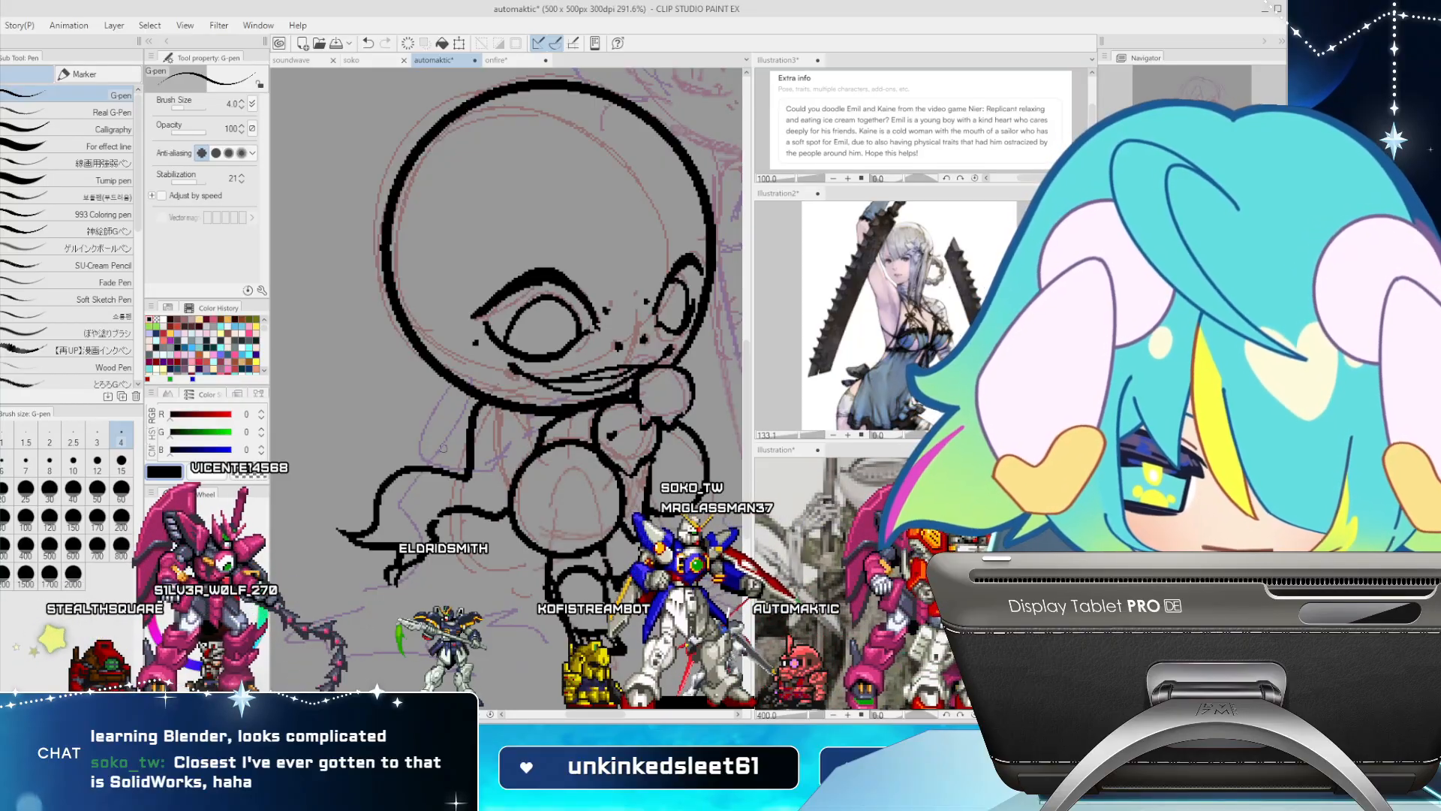
Ink the uneven bulging outline between the back of the head and the trailing shape, undoing failed strokes
drag(459, 469, 418, 449)
key(ctrl+z)
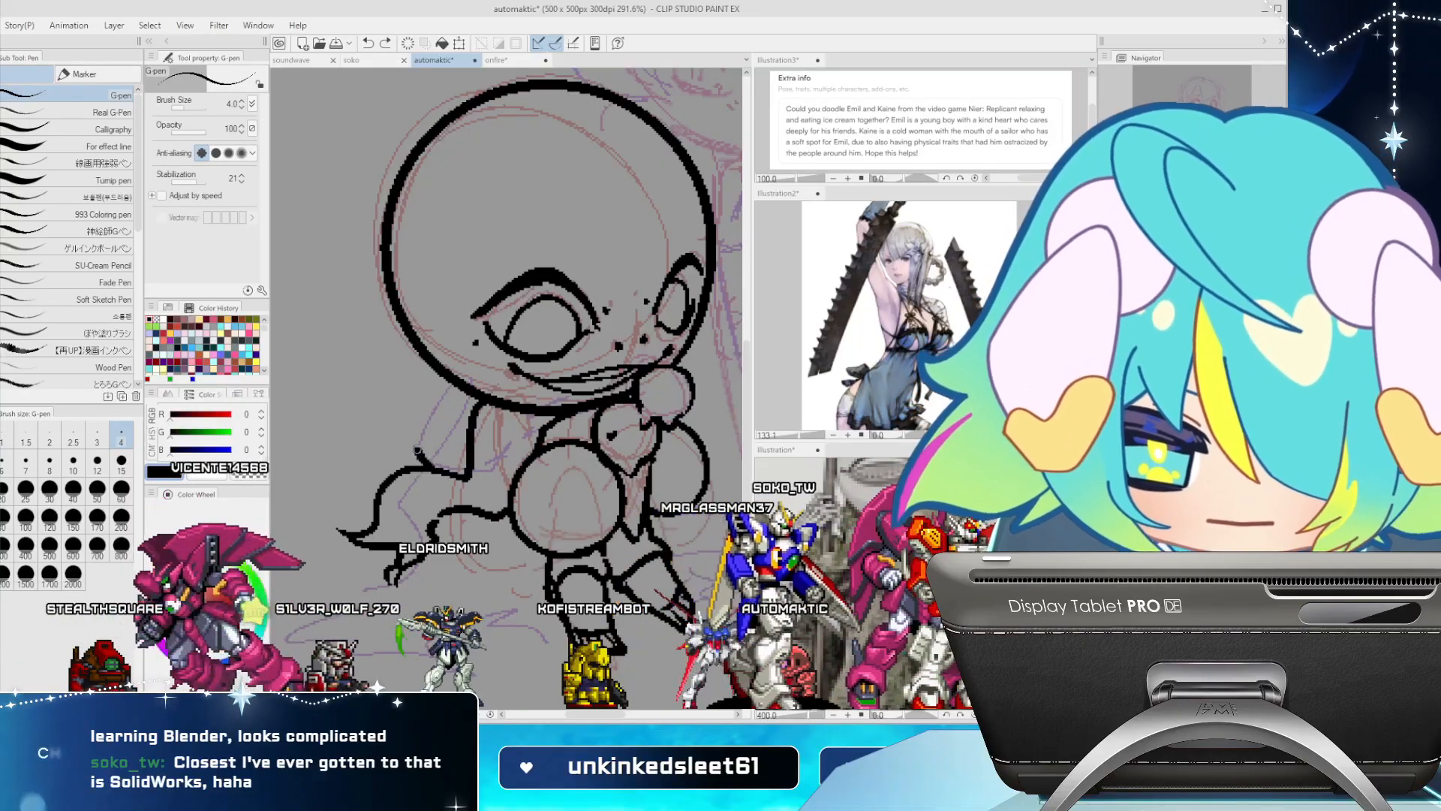
key(ctrl+z)
drag(450, 378, 414, 427)
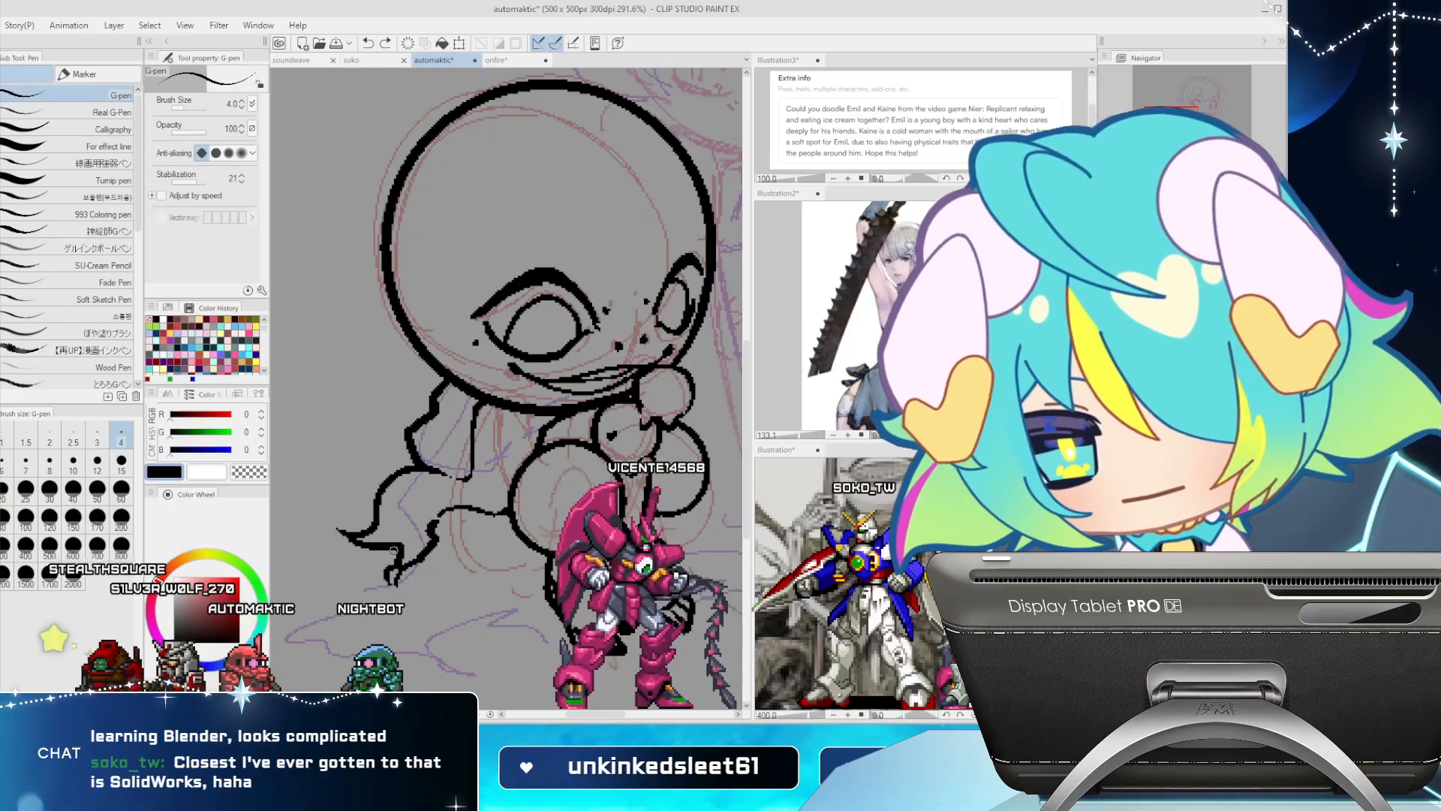
Ink the trailing shape's broad pointed lower outline behind the body and its wavy, forked end beyond the round character's feet
drag(390, 550, 291, 650)
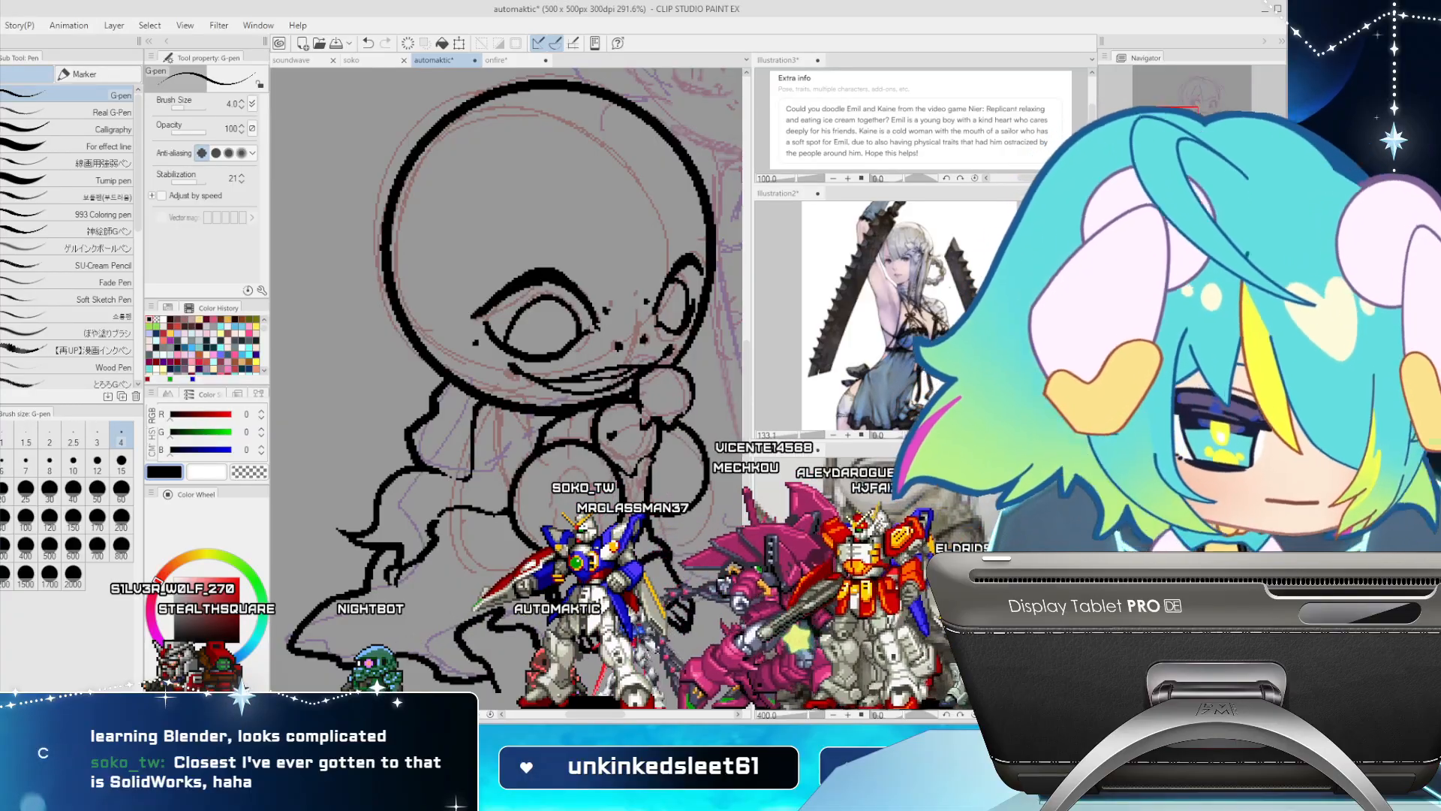
drag(581, 434, 432, 346)
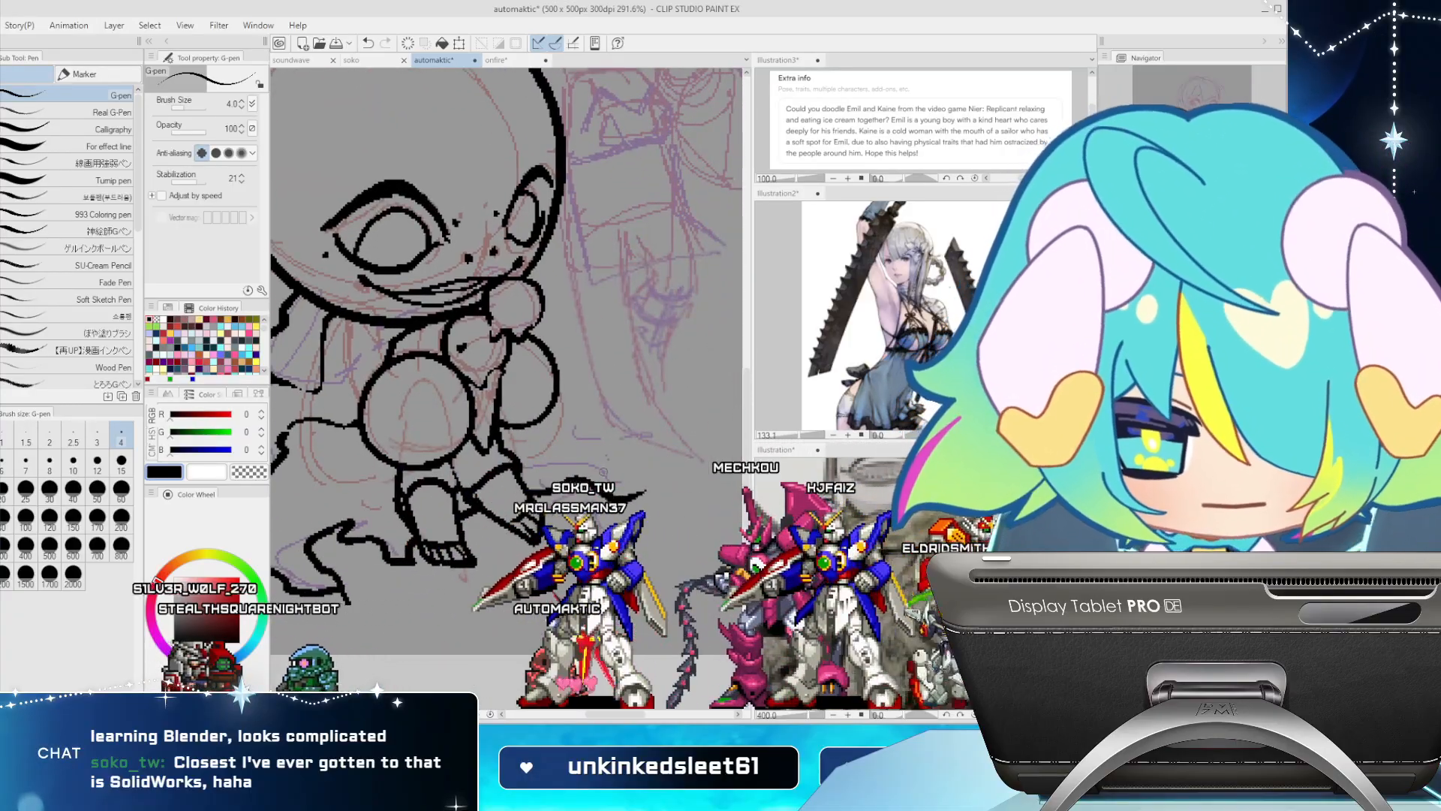
mouse_move(527, 428)
mouse_down()
mouse_move(578, 462)
mouse_move(655, 479)
mouse_up()
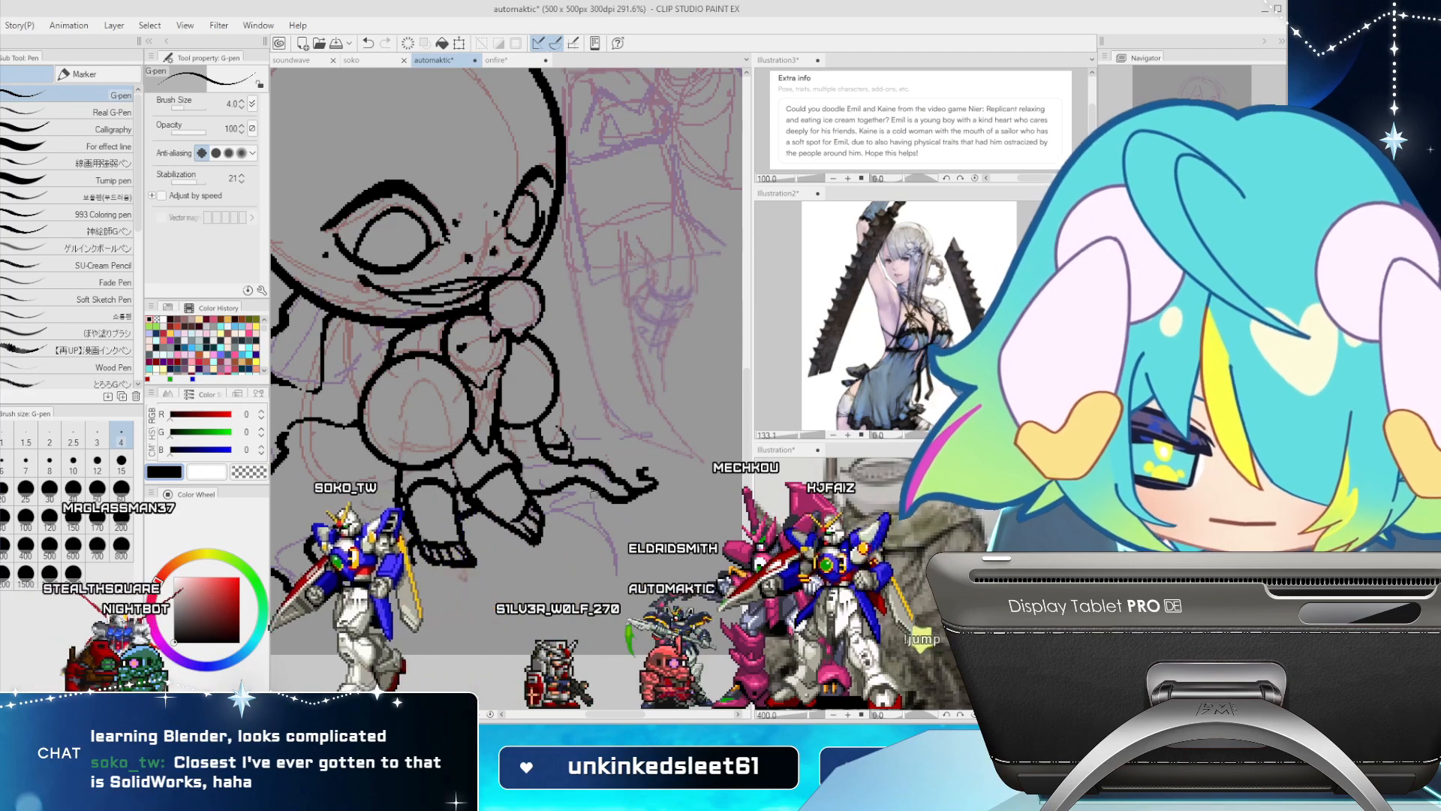
drag(633, 567, 813, 585)
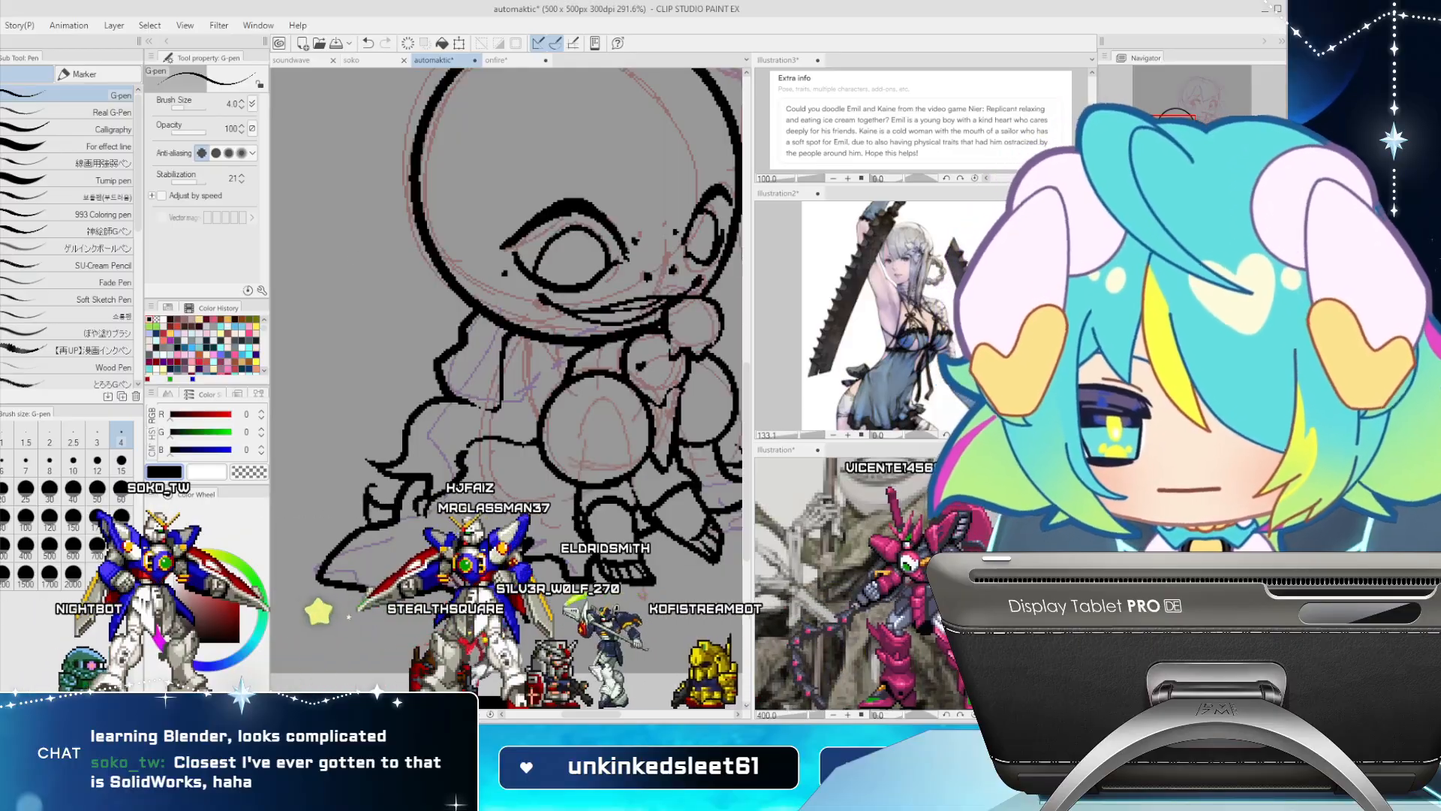
Check more of the rubble-figure reference and compare the inked round character with the unfinished girl sketch beside it
mouse_move(540, 301)
mouse_down()
mouse_move(530, 368)
mouse_move(432, 278)
mouse_move(490, 347)
mouse_move(470, 387)
mouse_move(482, 406)
mouse_up()
scroll(848, 582, down, 5)
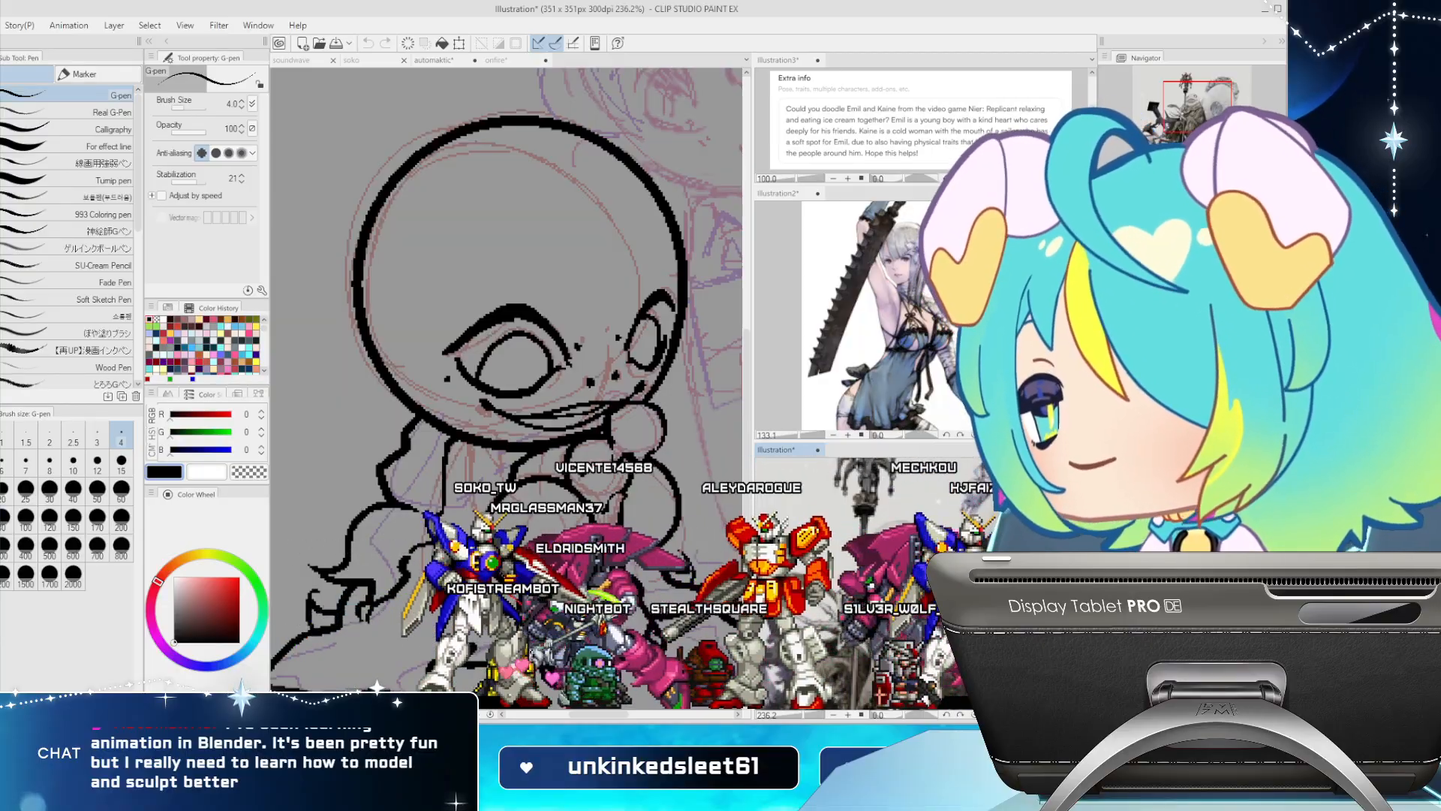
click(549, 238)
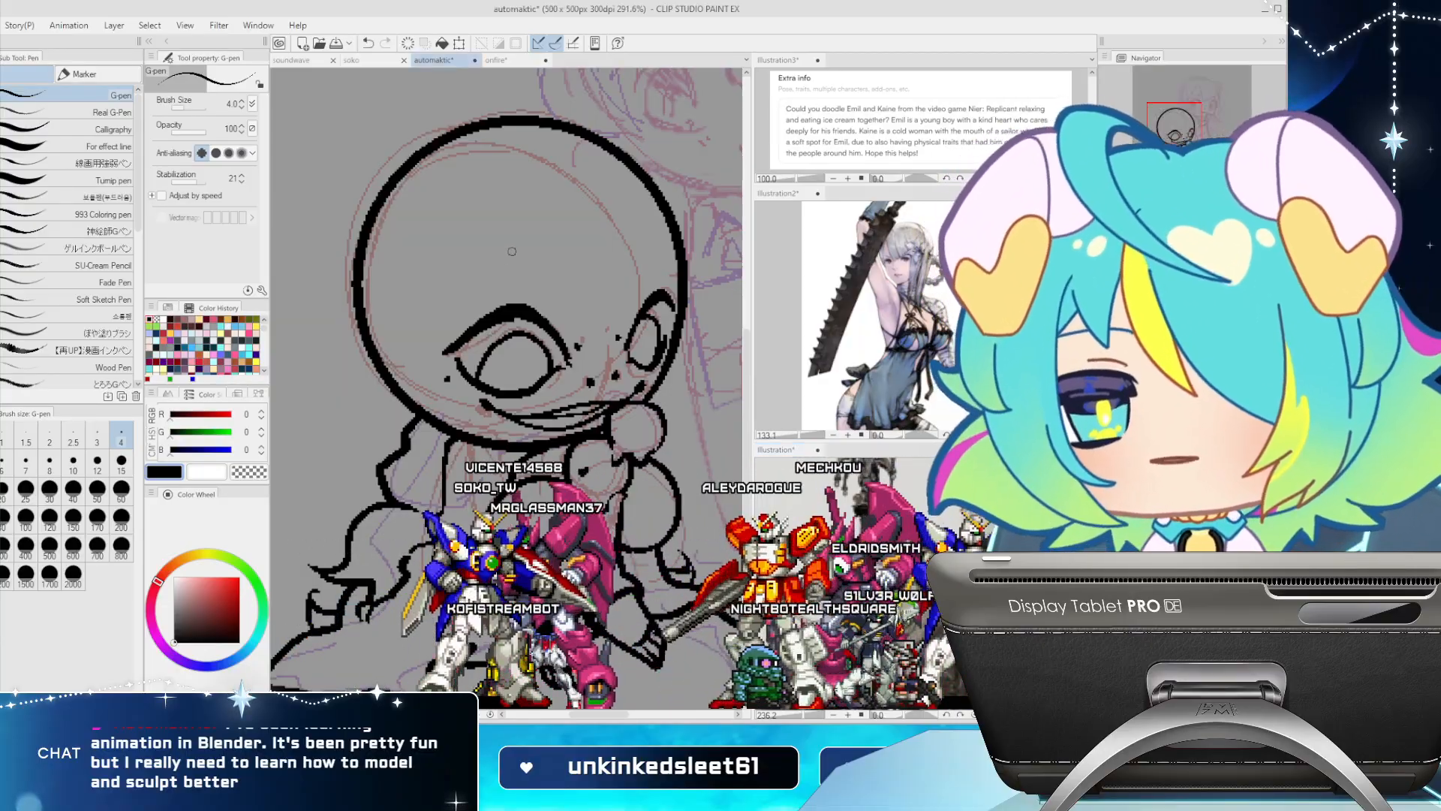
scroll(549, 238, down, 4)
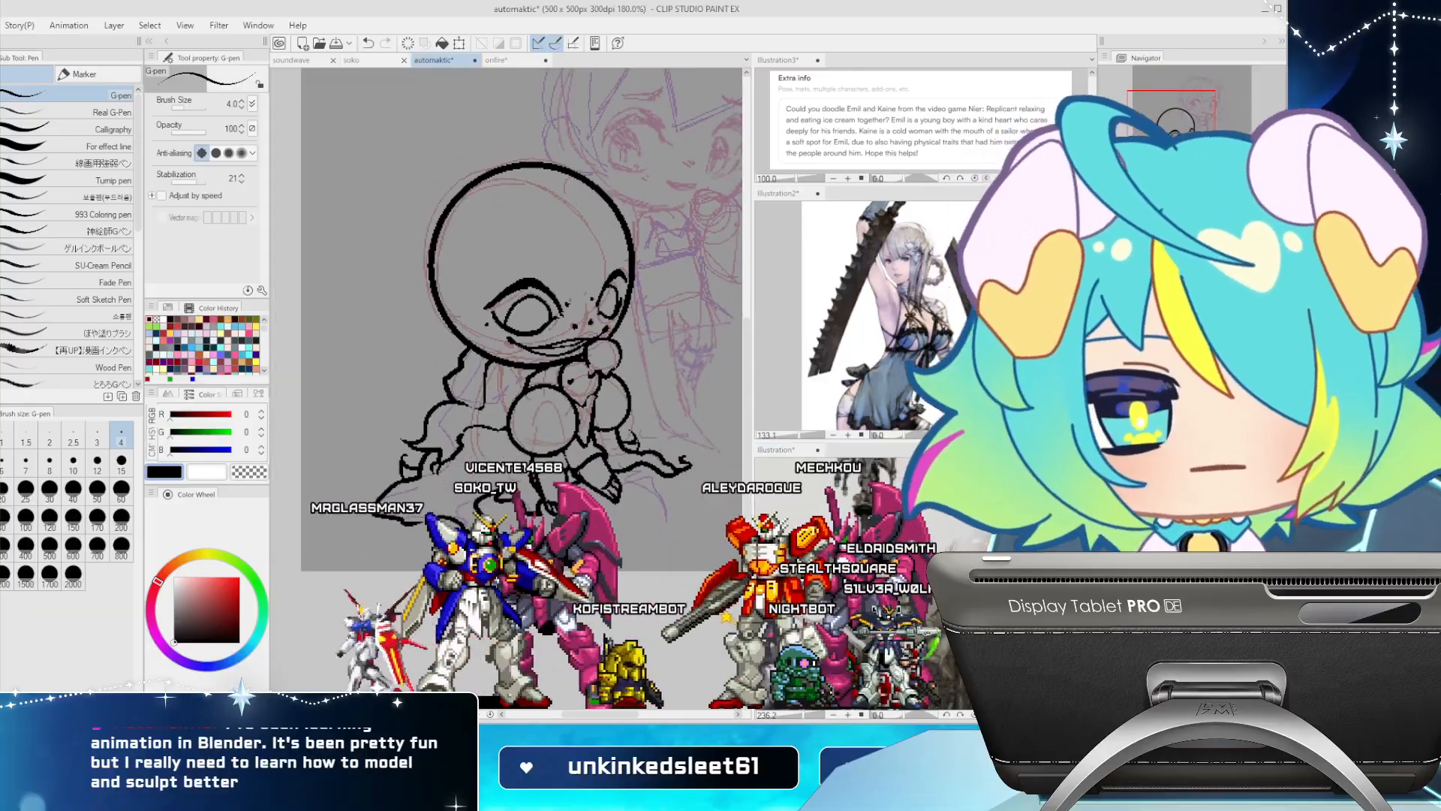
mouse_move(549, 238)
mouse_down()
mouse_move(515, 370)
mouse_move(482, 358)
mouse_move(465, 378)
mouse_up()
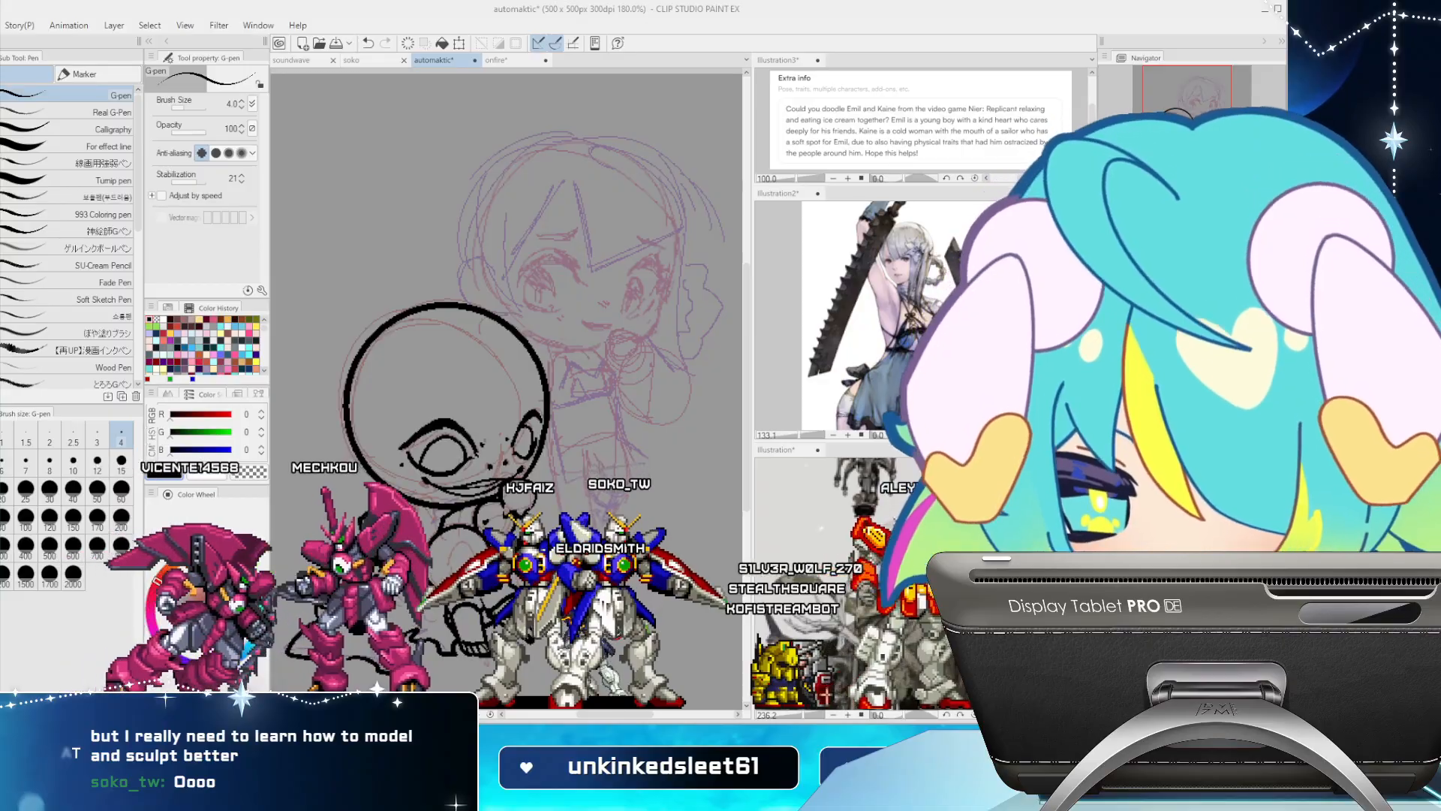
Switch to Blender, add a mesh cube to the empty scene and open it for editing in the Modeling workspace
key(alt+Tab)
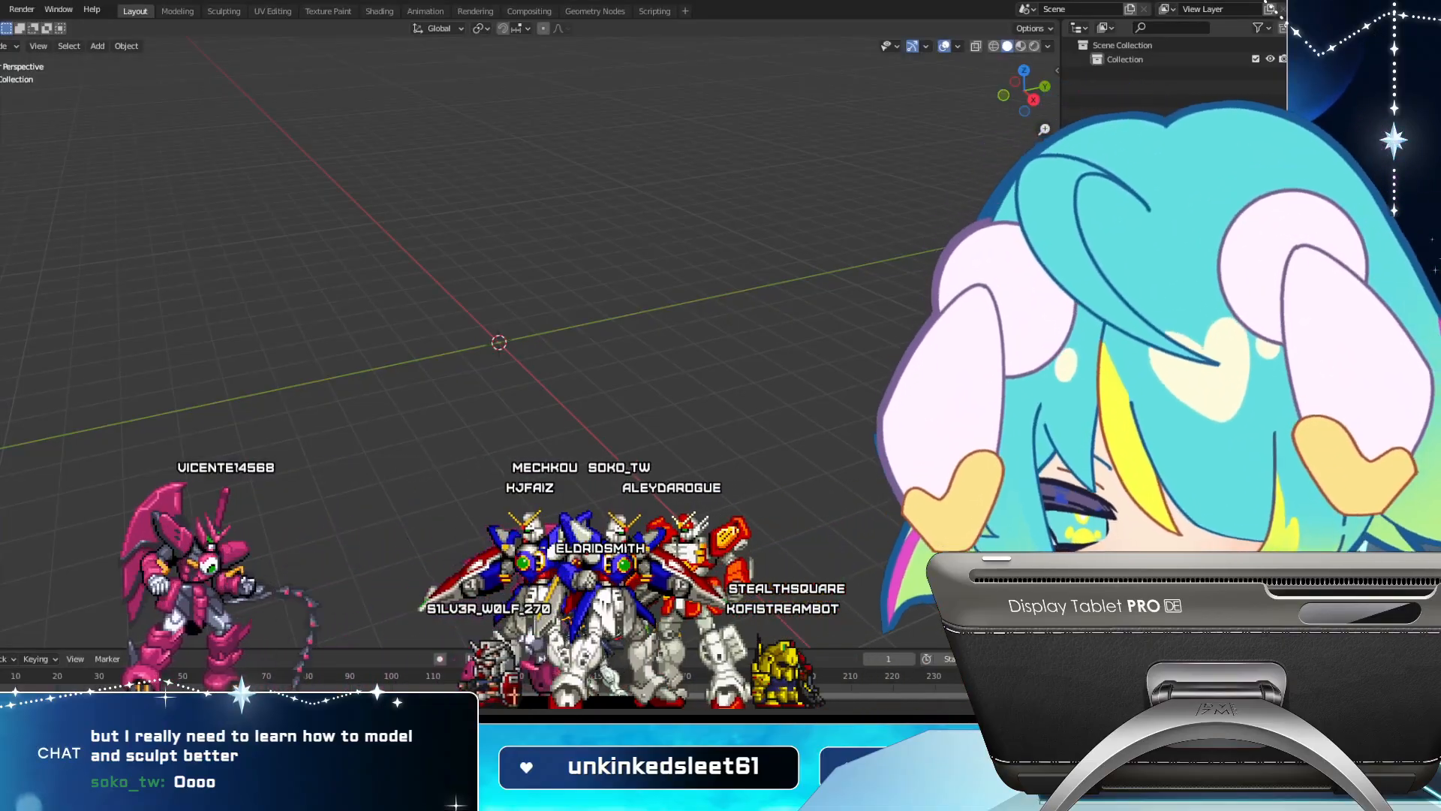
click(98, 46)
mouse_move(117, 62)
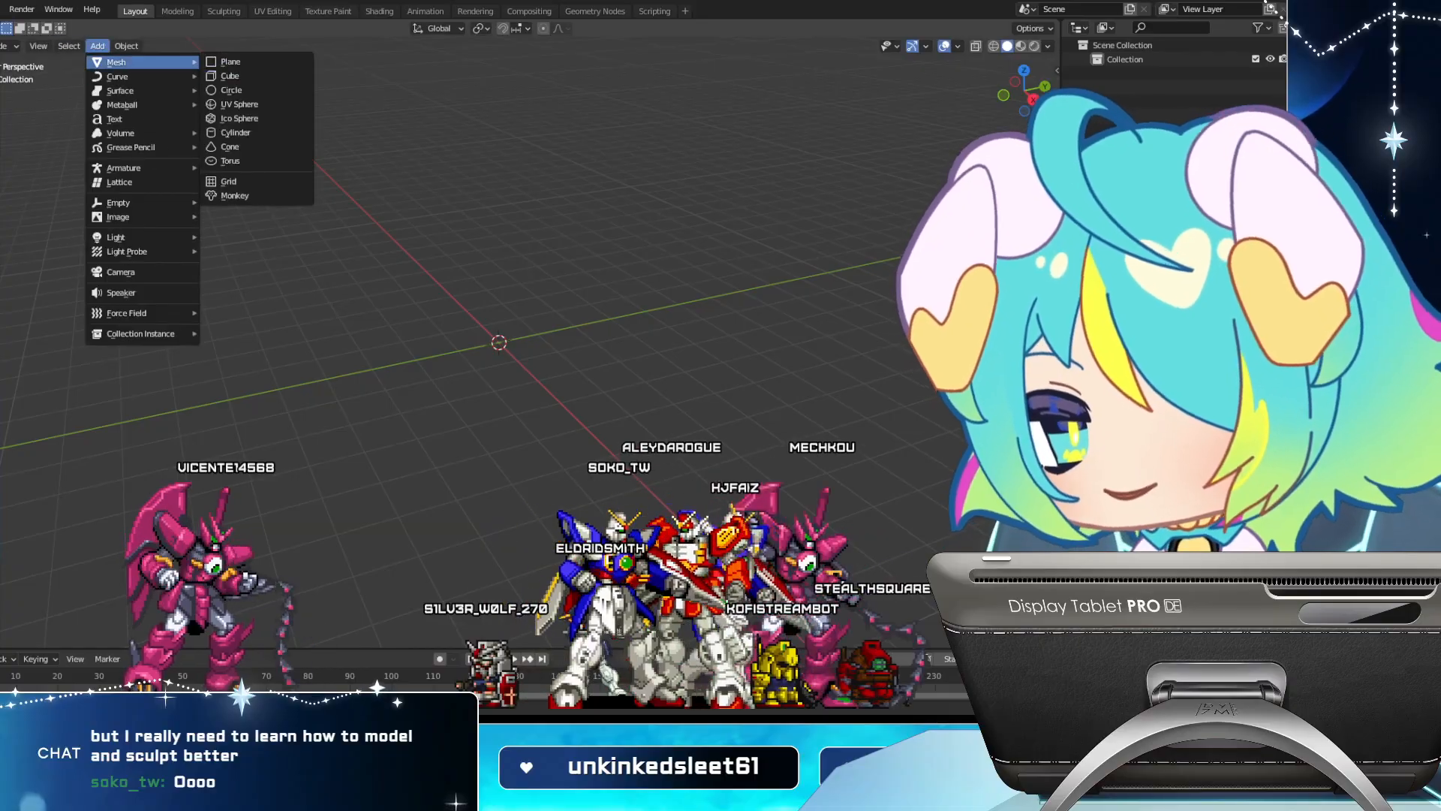
click(230, 76)
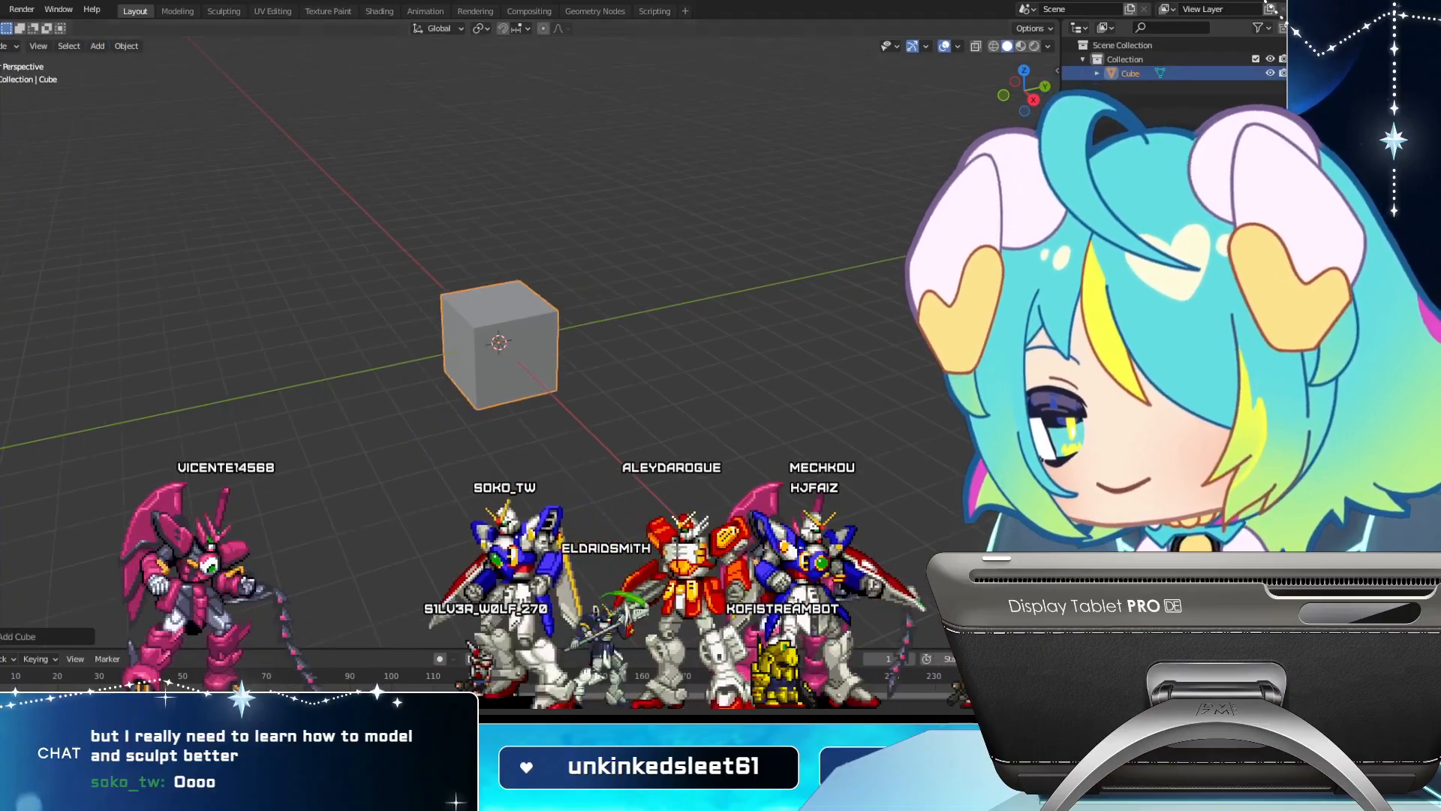
click(177, 11)
Scale the cube up and flatten it along the Z axis into a thin square tabletop slab
mouse_move(526, 338)
mouse_down()
mouse_move(518, 367)
mouse_move(487, 278)
mouse_move(542, 344)
mouse_up()
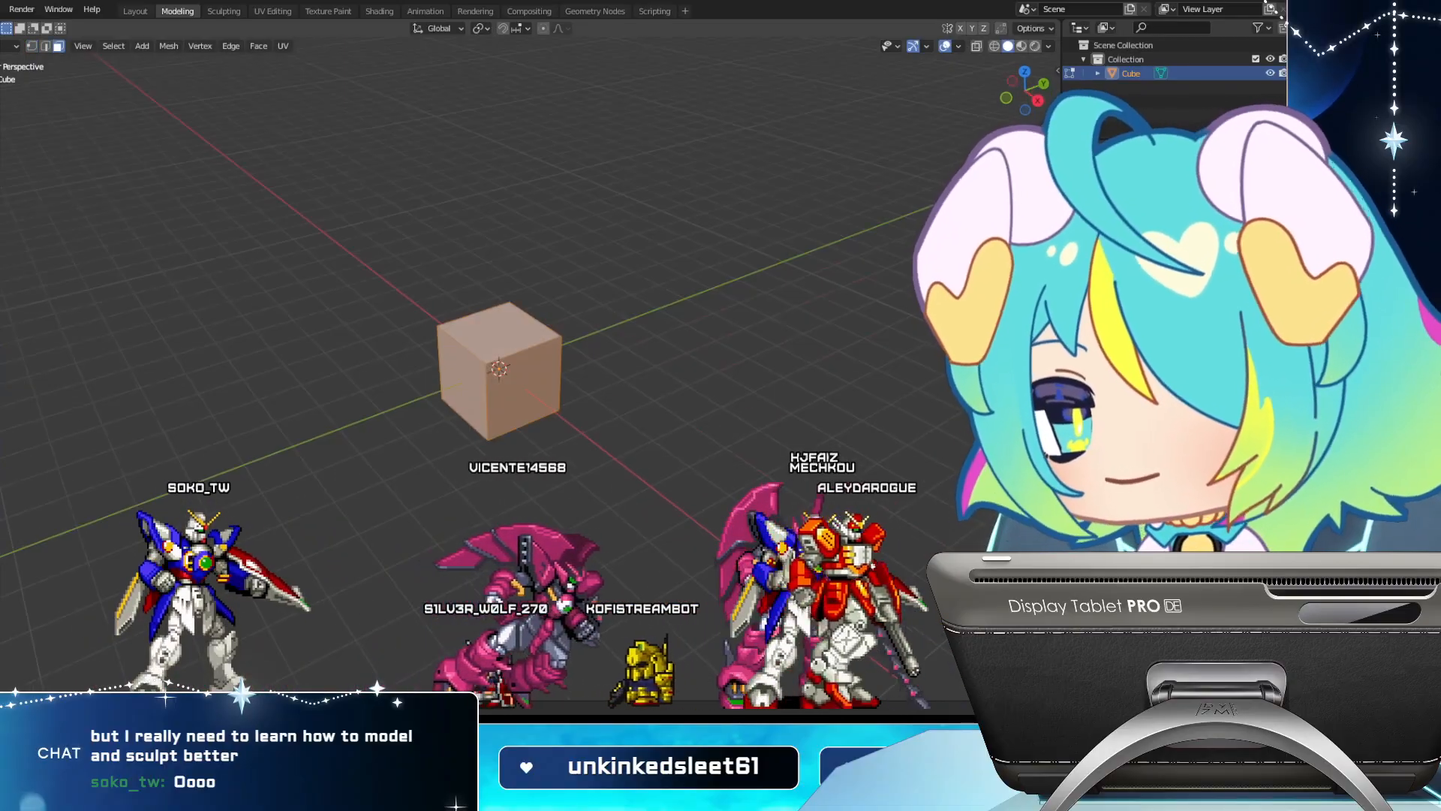
key(s)
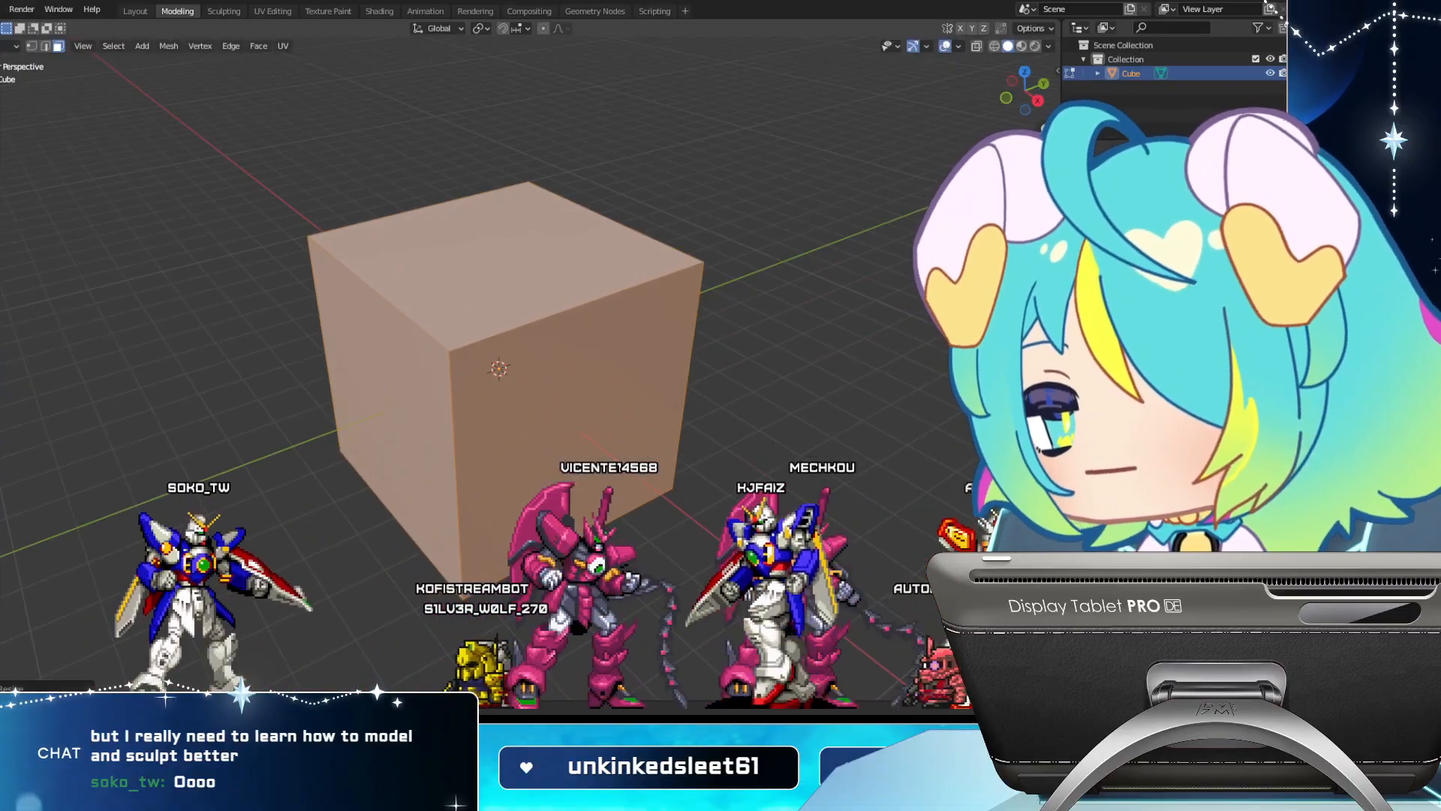
key(z)
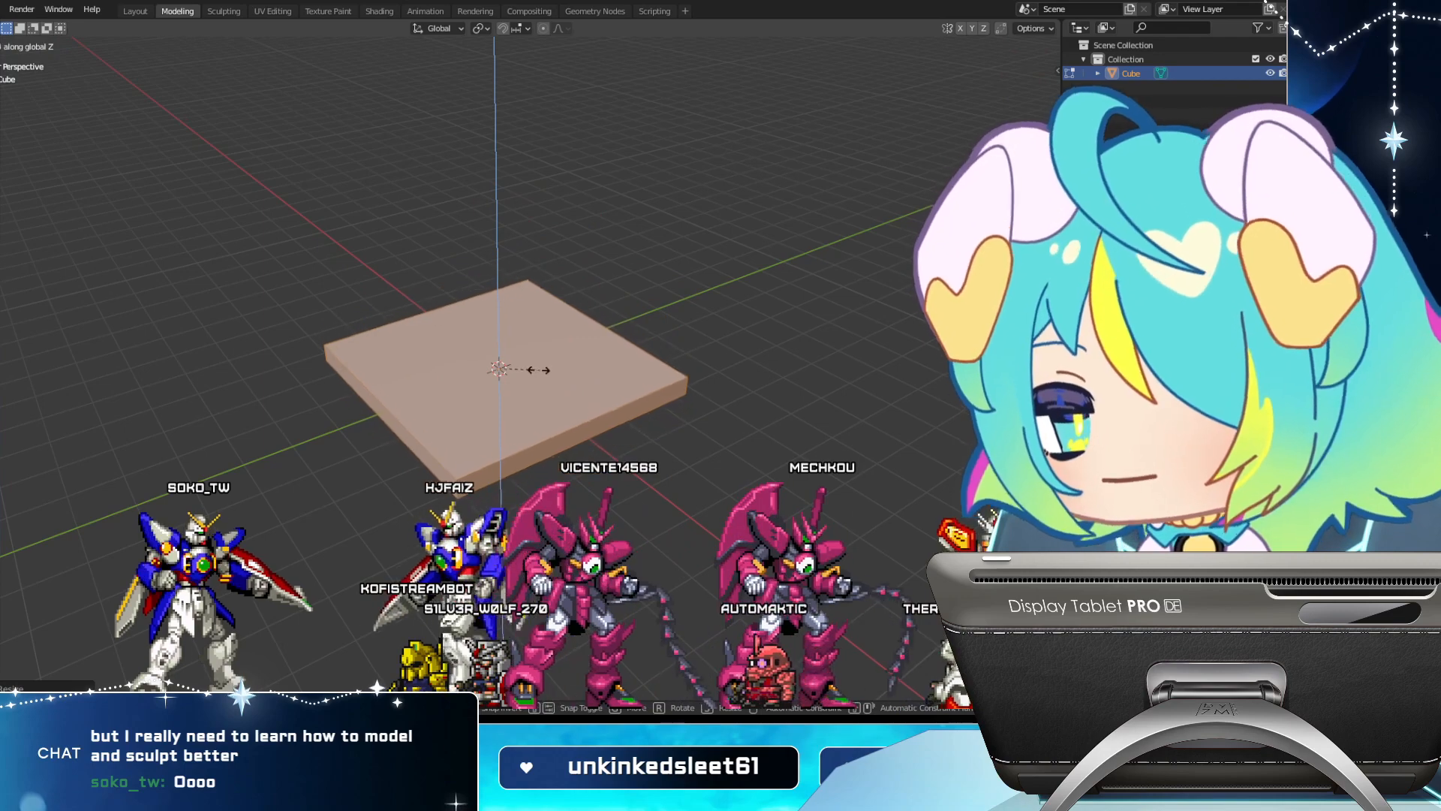
click(537, 370)
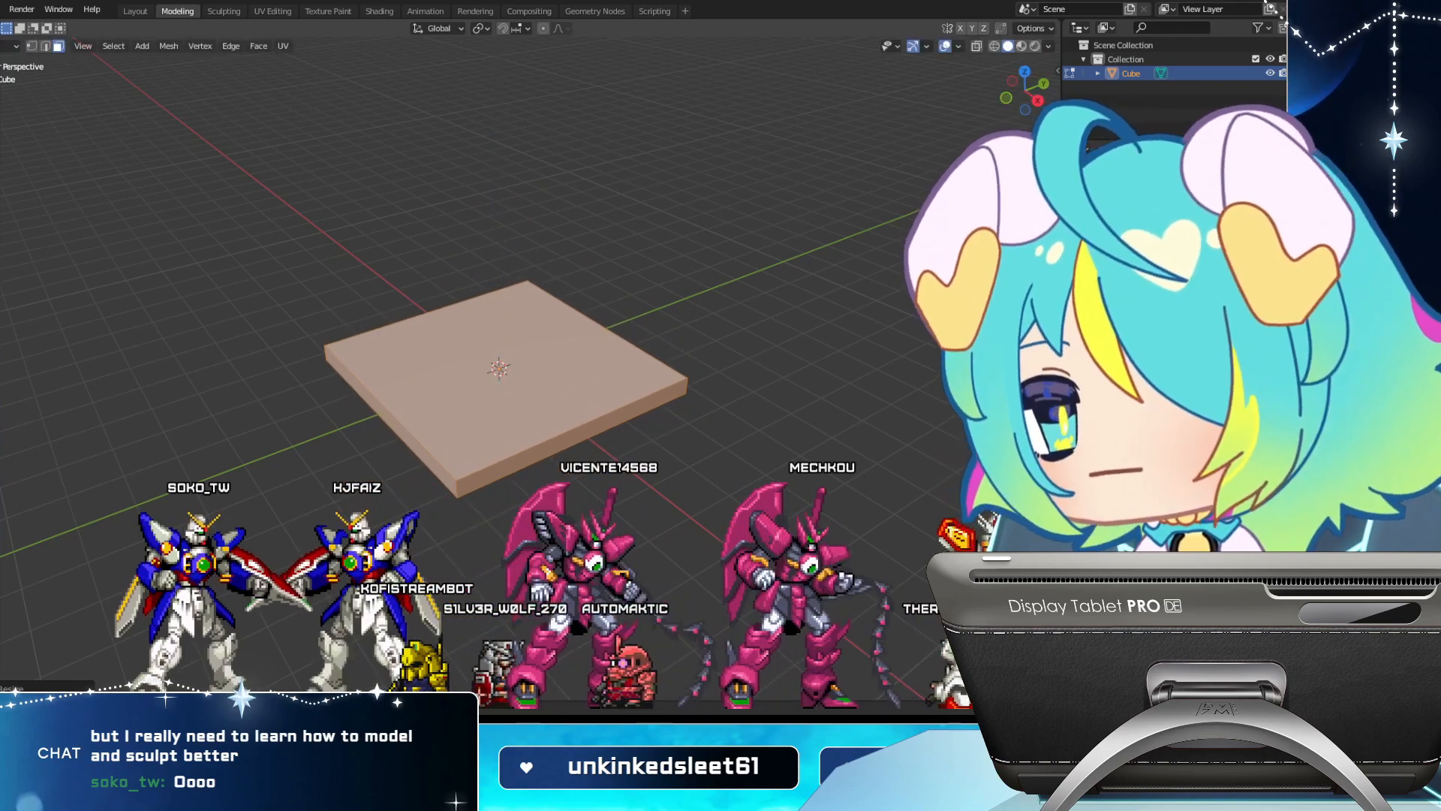
Try selecting the slab's upper front edge in edge select mode
key(2)
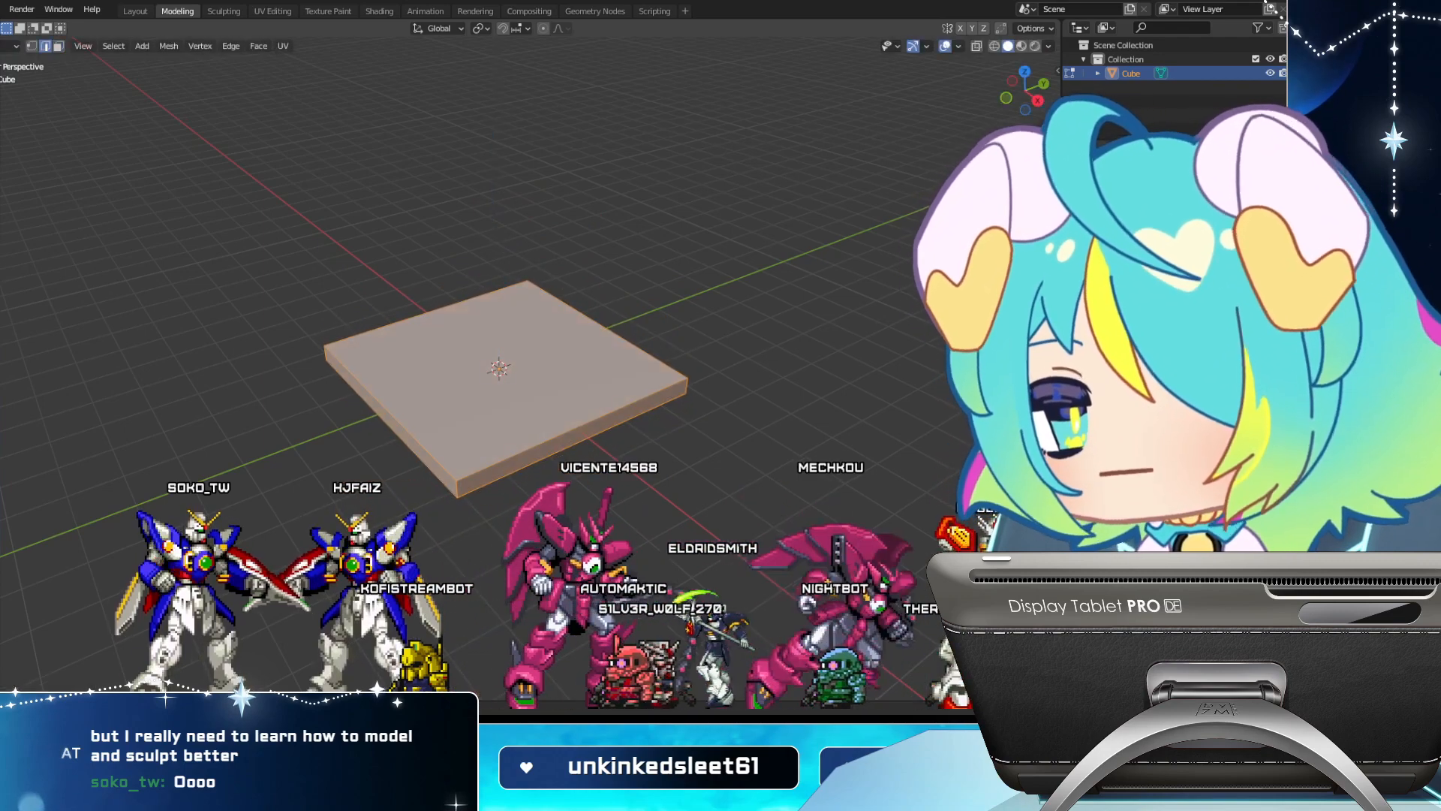
click(686, 386)
ctrl+click(686, 387)
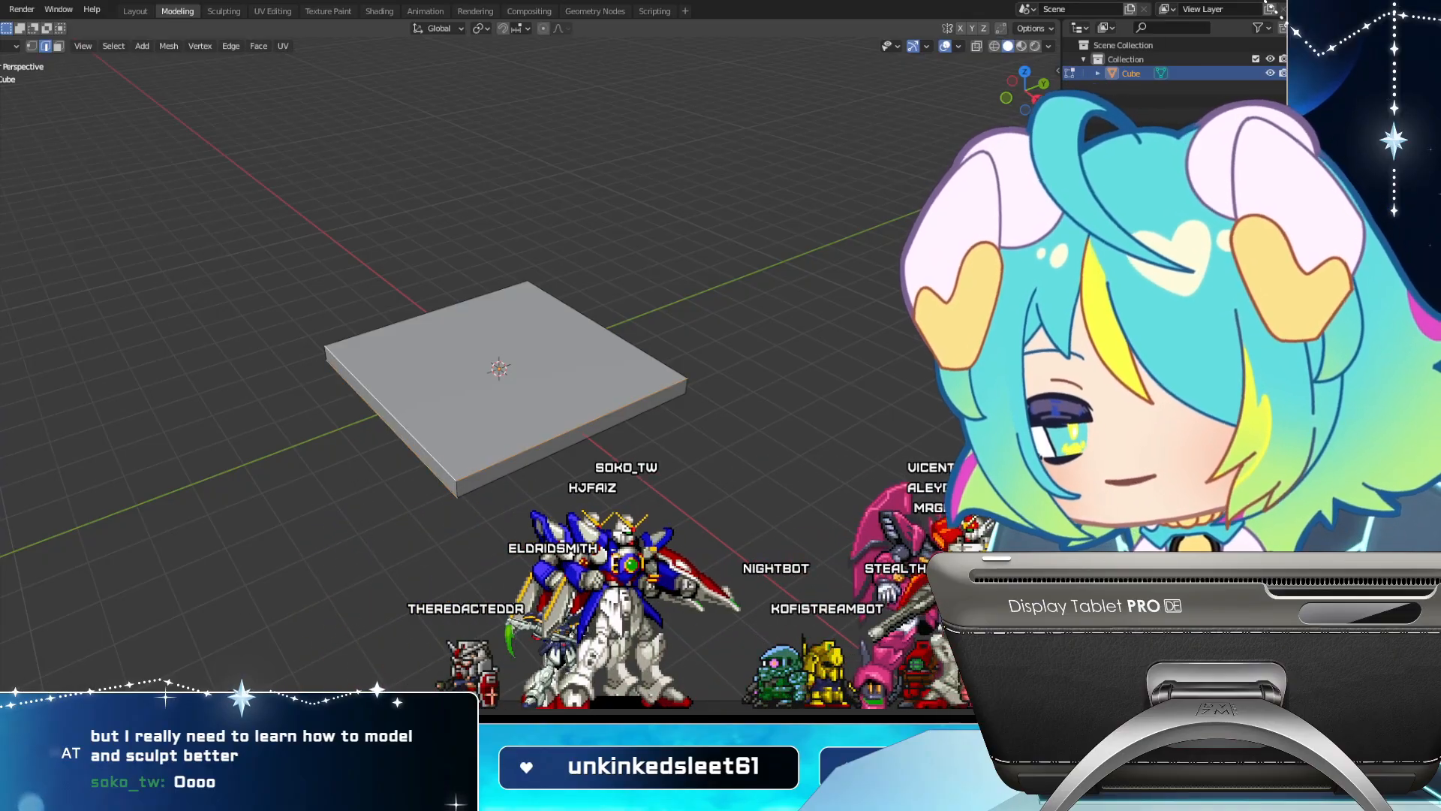
click(577, 442)
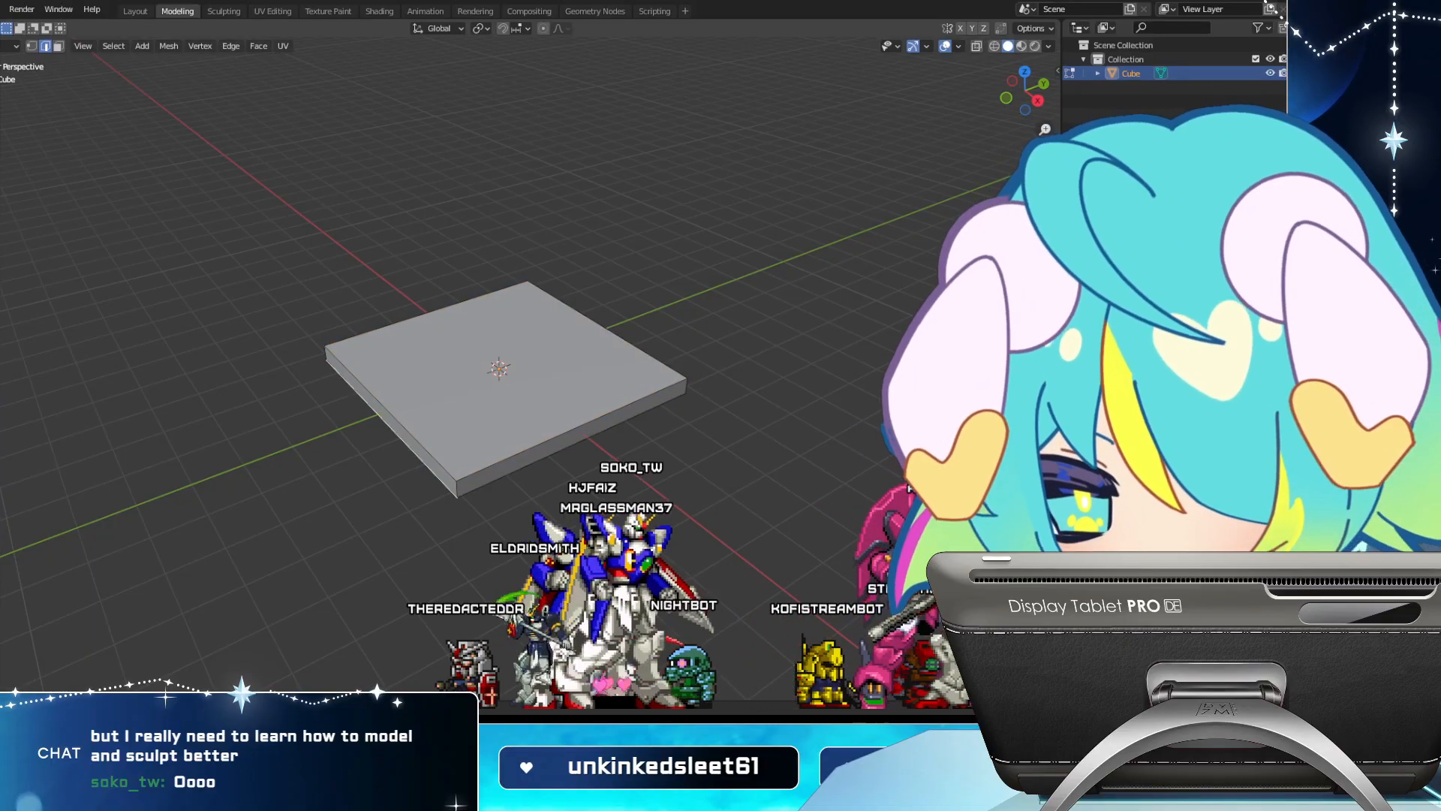
Select the slab's narrow side faces in face select mode and activate the Bevel tool
key(3)
click(488, 406)
click(391, 422)
ctrl+click(571, 437)
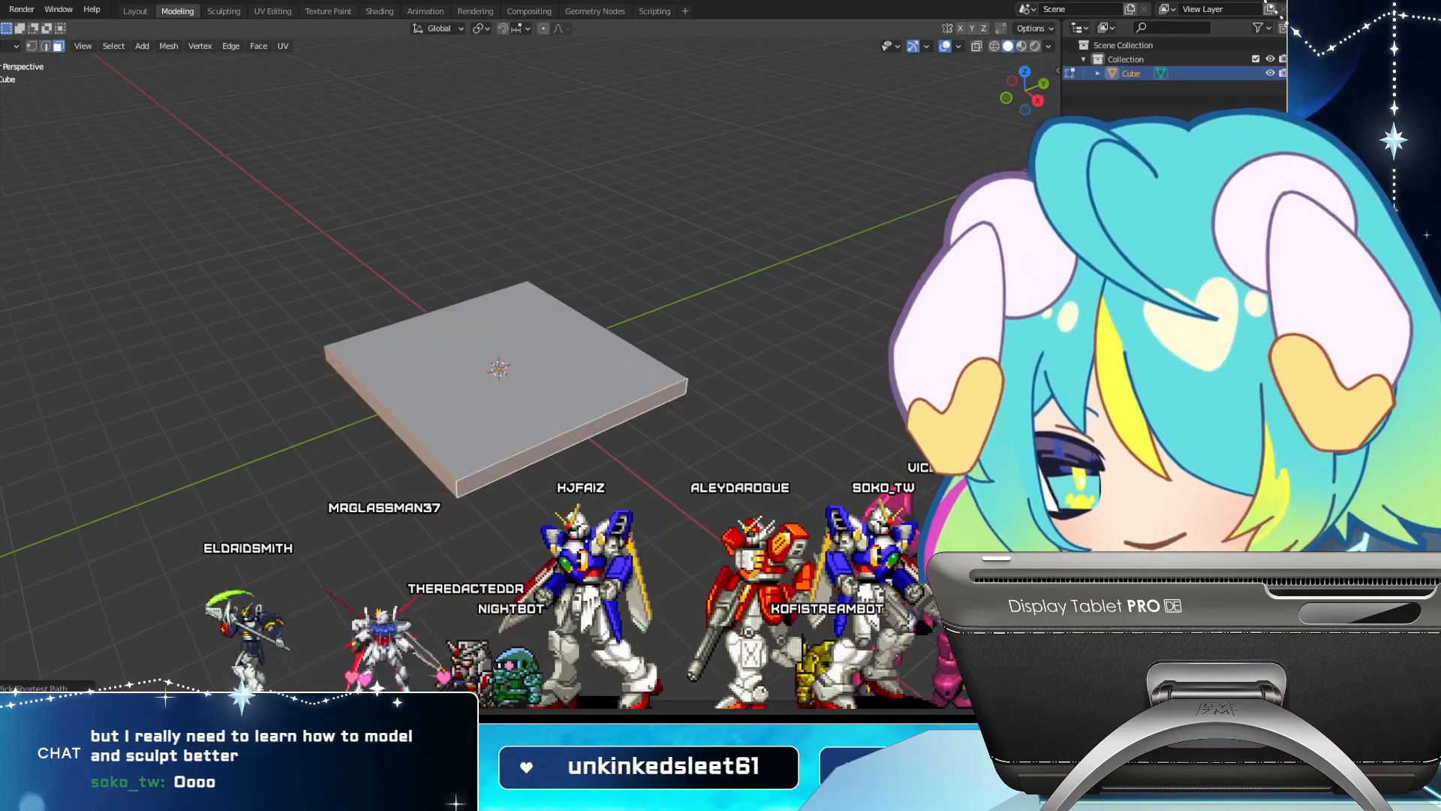
drag(570, 443, 338, 398)
ctrl+click(443, 400)
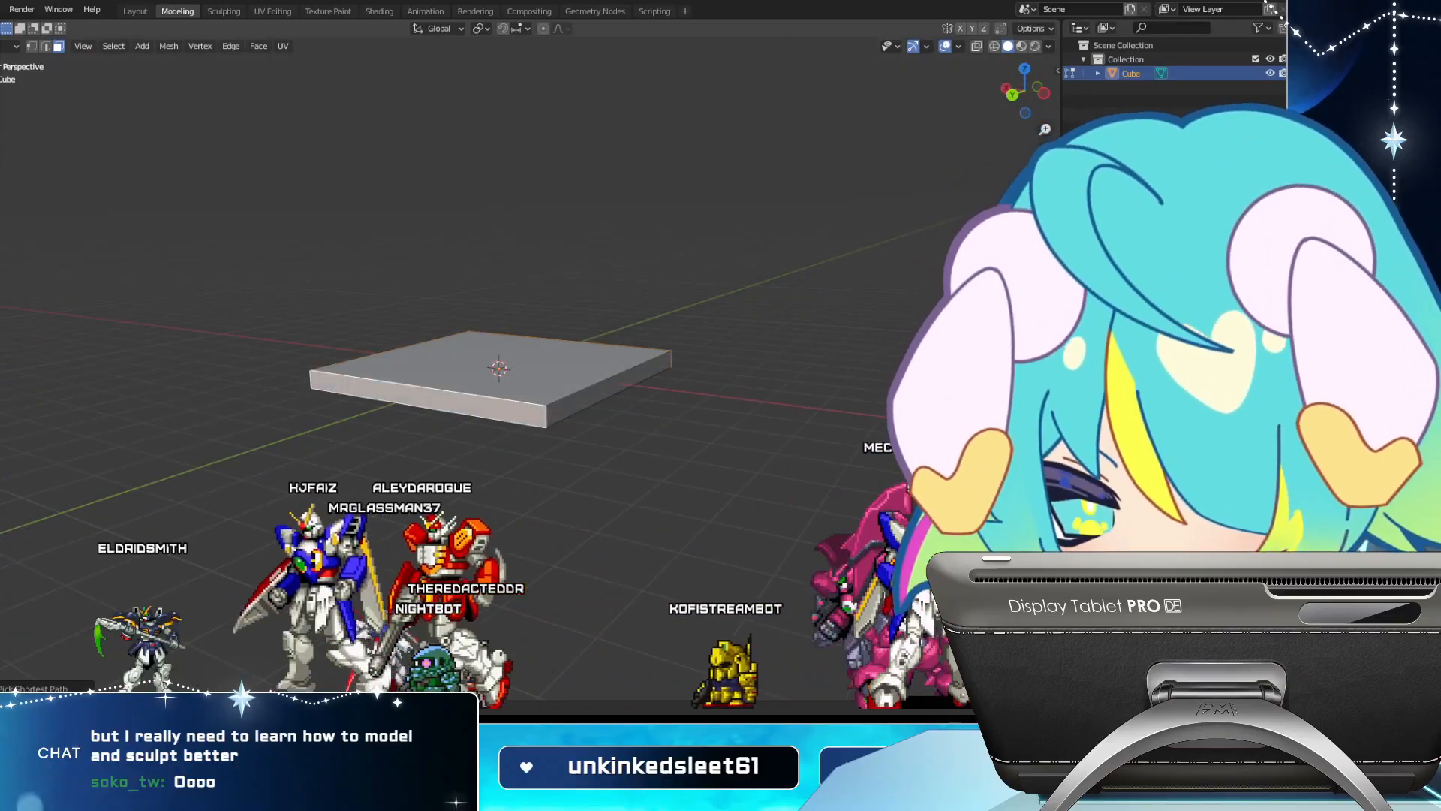
ctrl+click(604, 391)
key(ctrl+b)
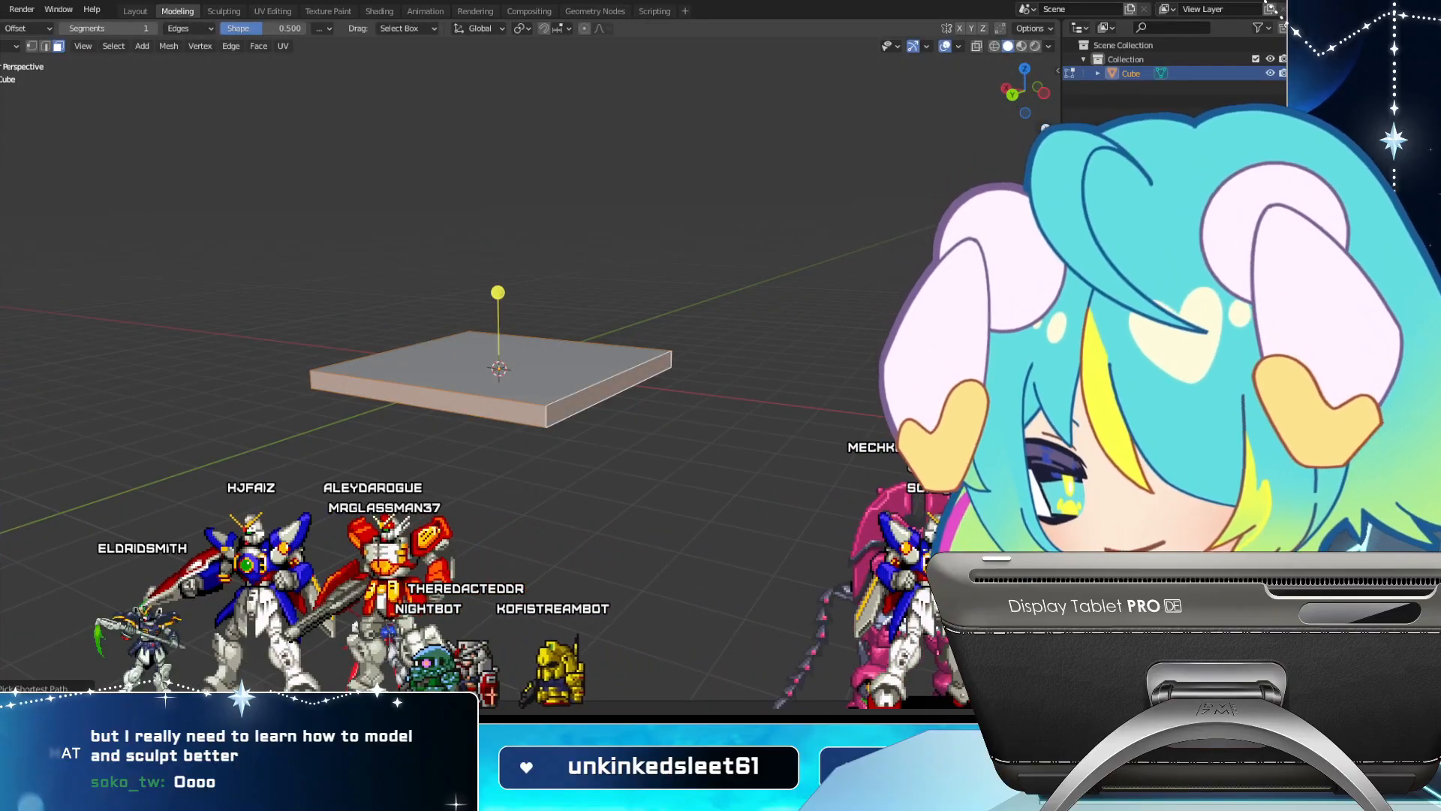
drag(497, 292, 611, 422)
Divide the slab with loop cuts of 11 cuts in both directions to form a square grid, then activate the Move tool
key(ctrl+r)
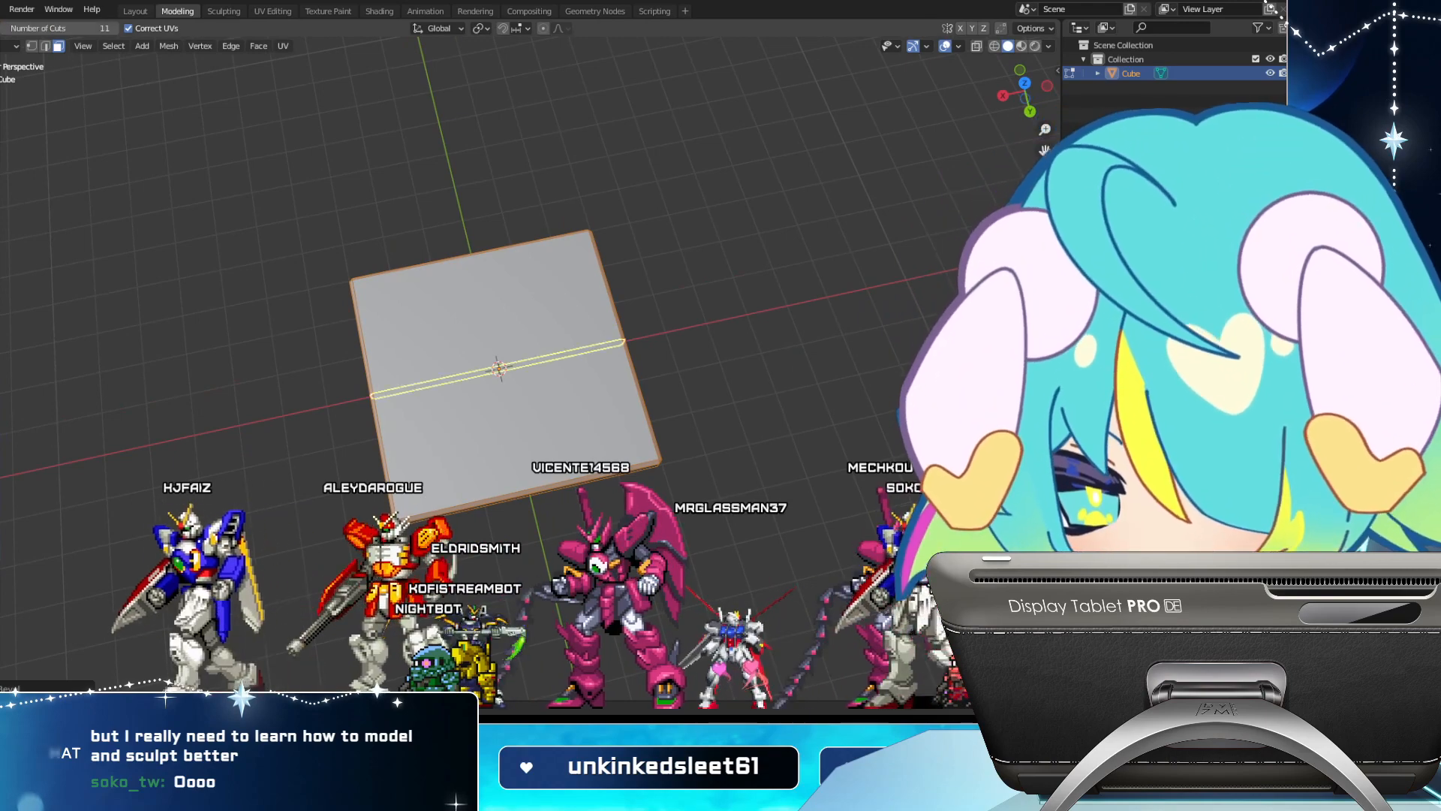
click(631, 398)
click(629, 396)
drag(629, 397, 578, 158)
key(shift+space)
key(g)
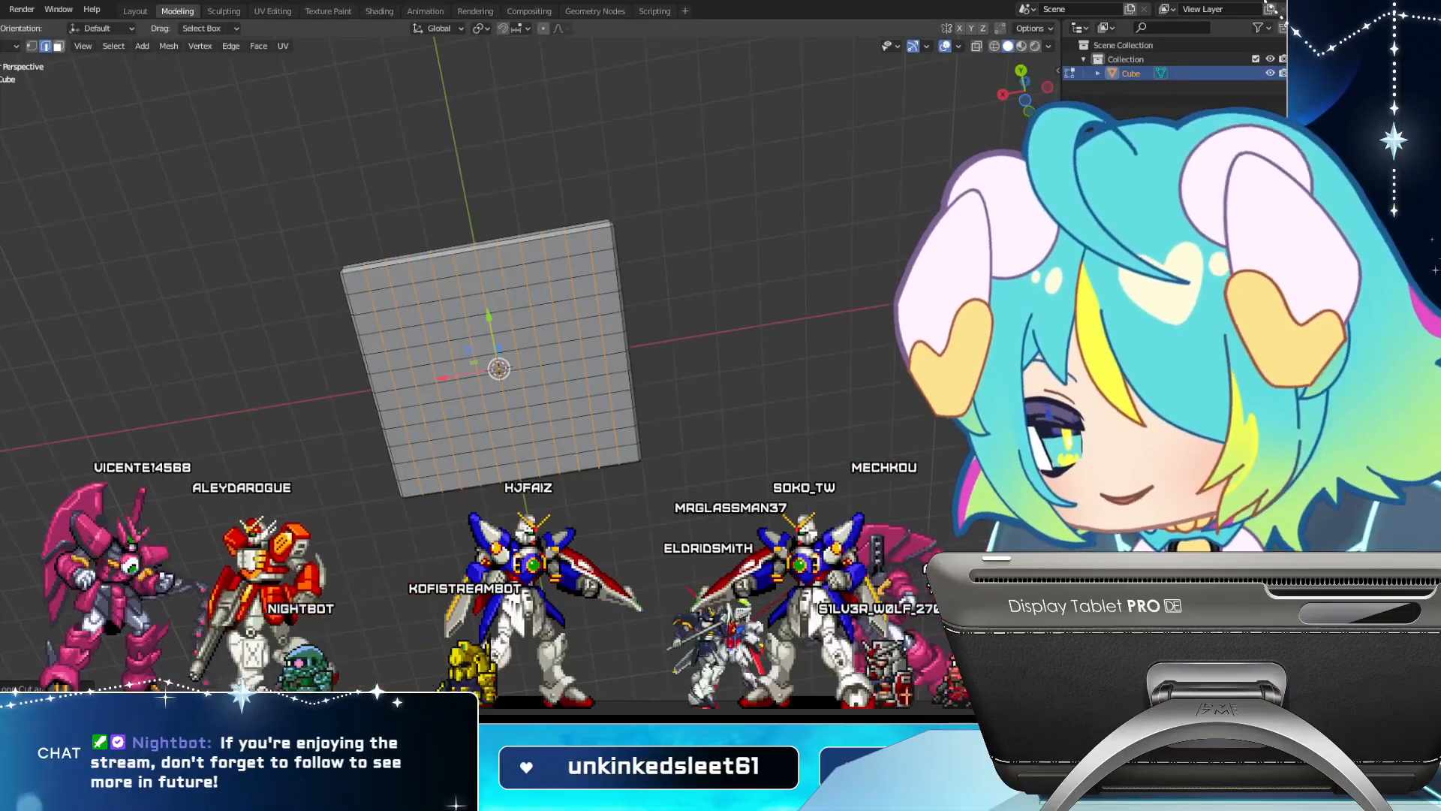
Select only the four single grid faces set in from the corners on the slab's underside
key(3)
click(383, 300)
ctrl+click(582, 267)
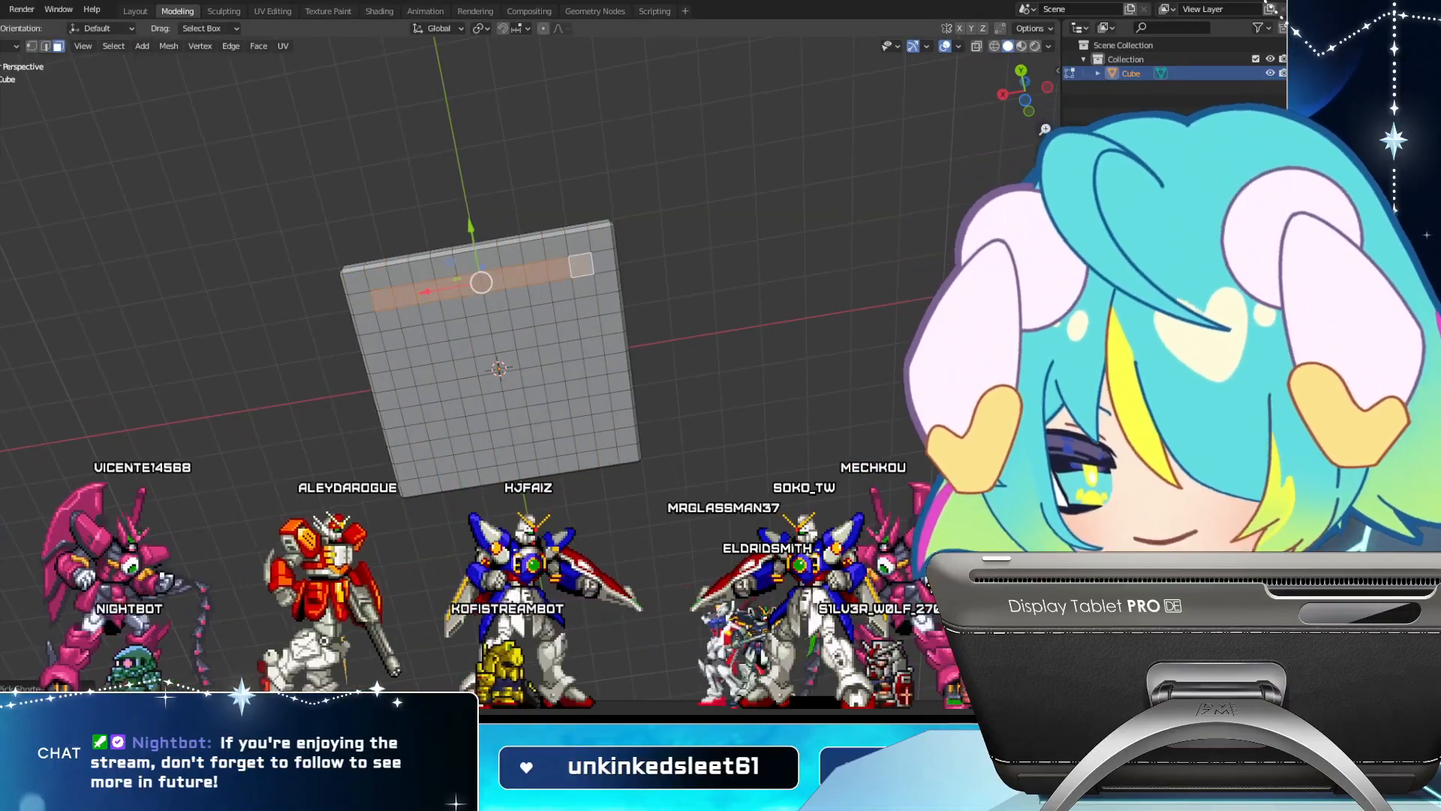
ctrl+click(606, 440)
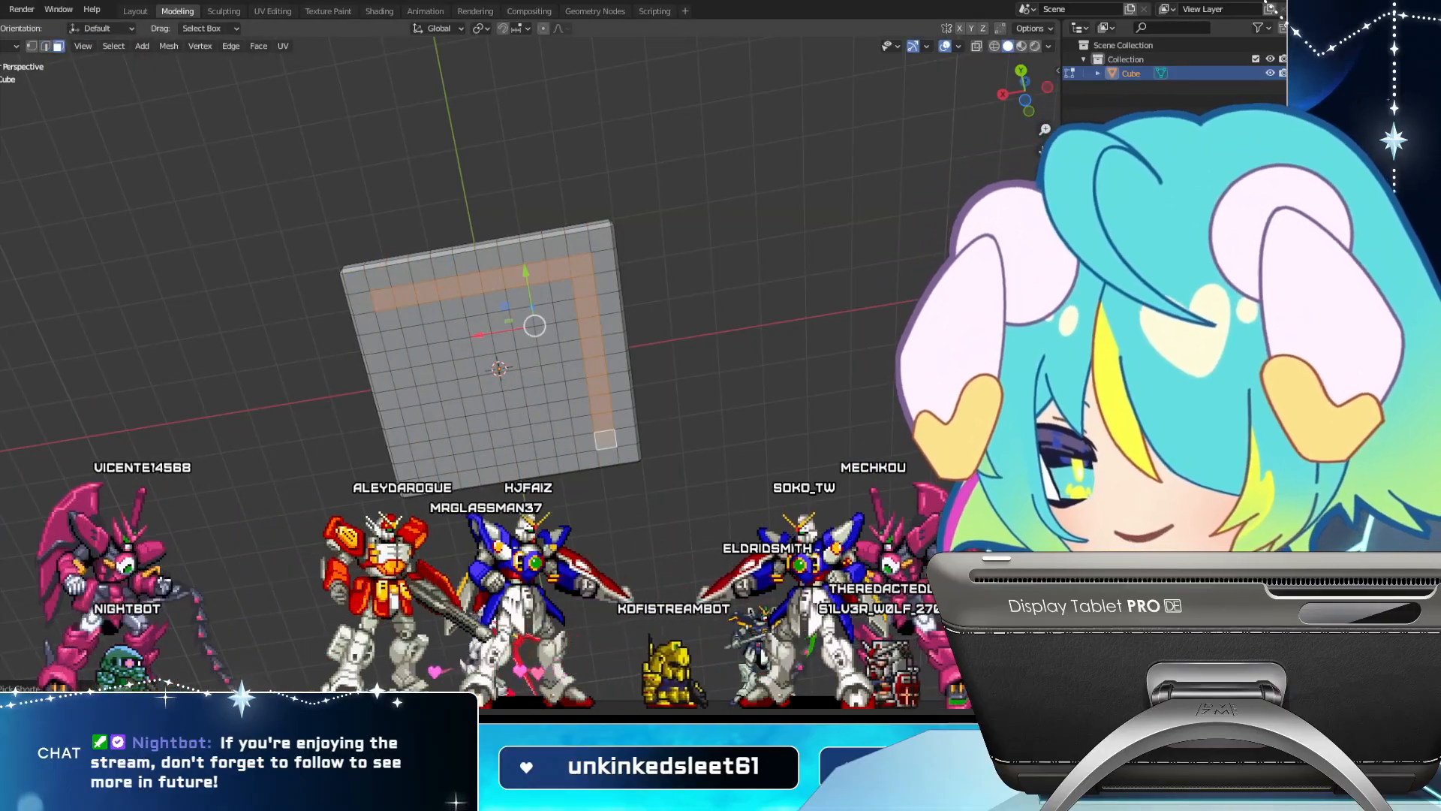
click(383, 300)
shift+click(582, 267)
shift+click(606, 440)
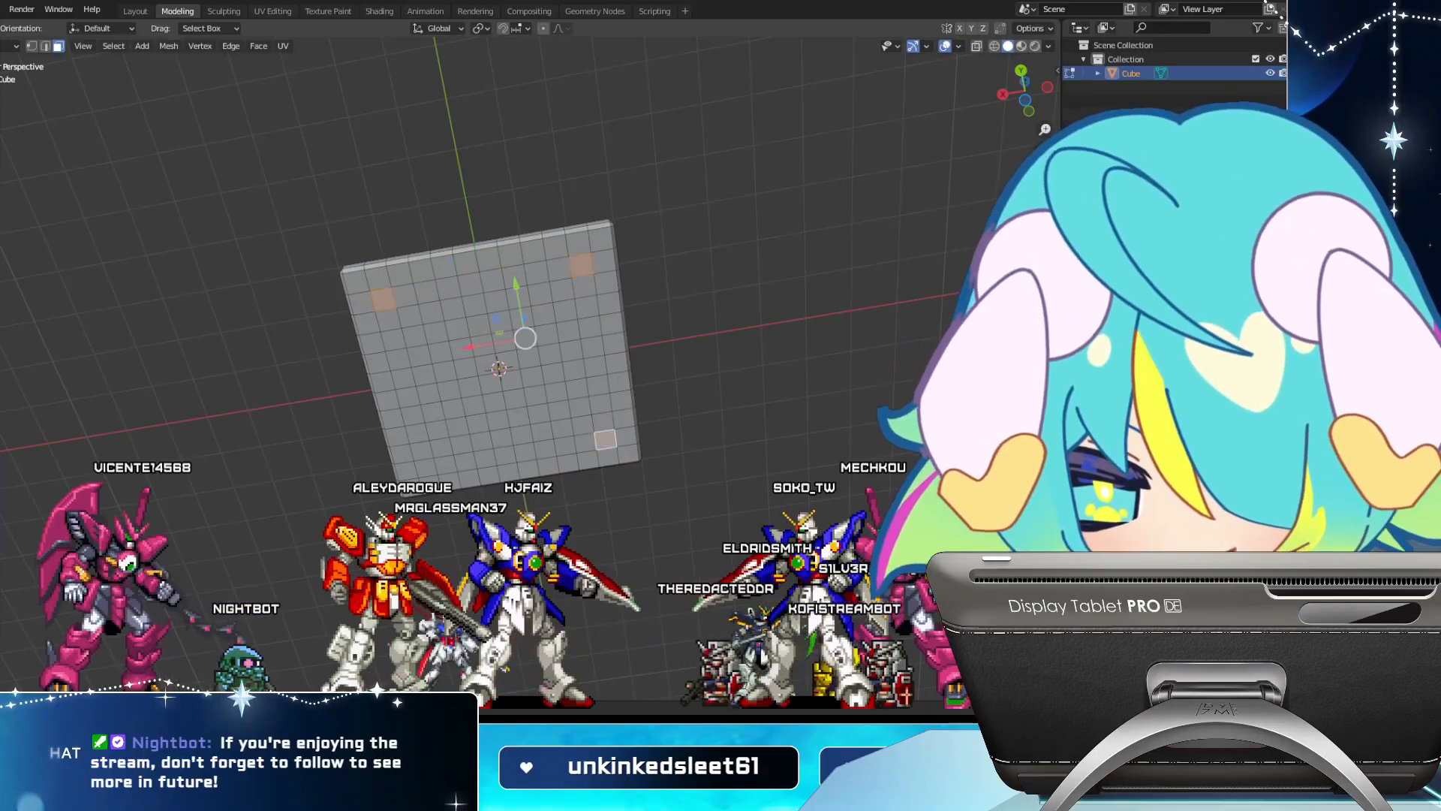
shift+click(426, 468)
drag(425, 469, 426, 514)
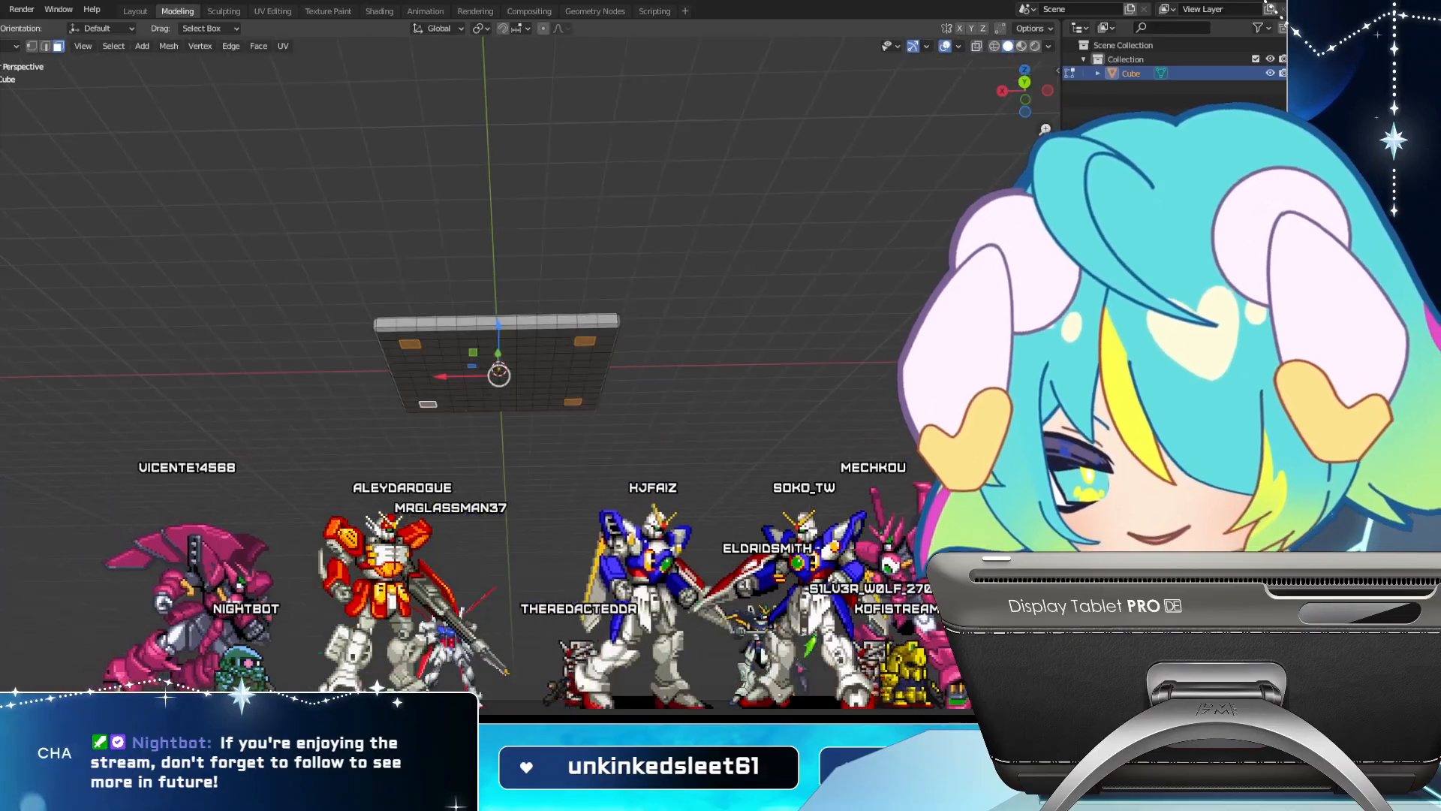
Extrude the four selected underside faces downward along the Z axis to form long table legs
key(e)
key(z)
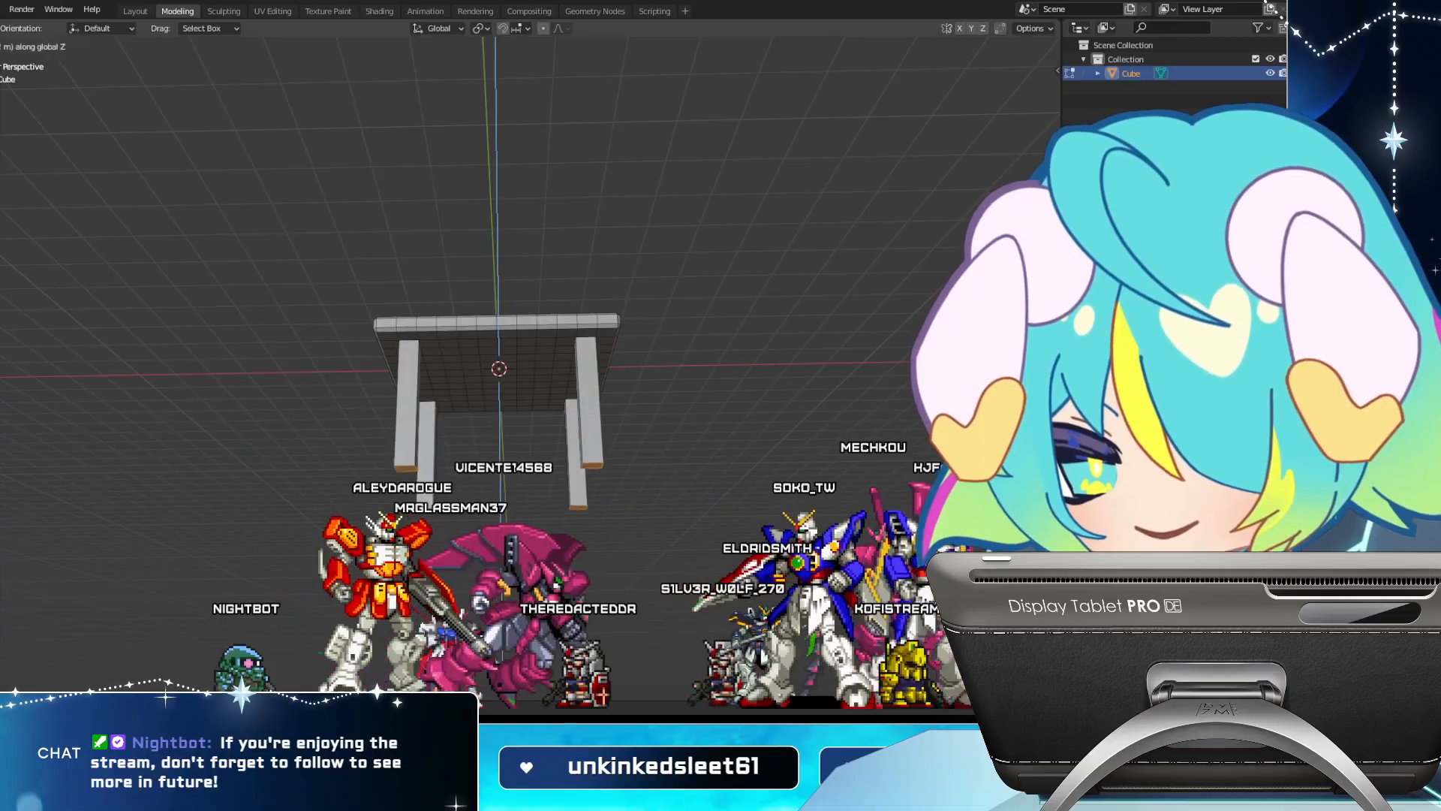
click(450, 518)
drag(450, 518, 387, 547)
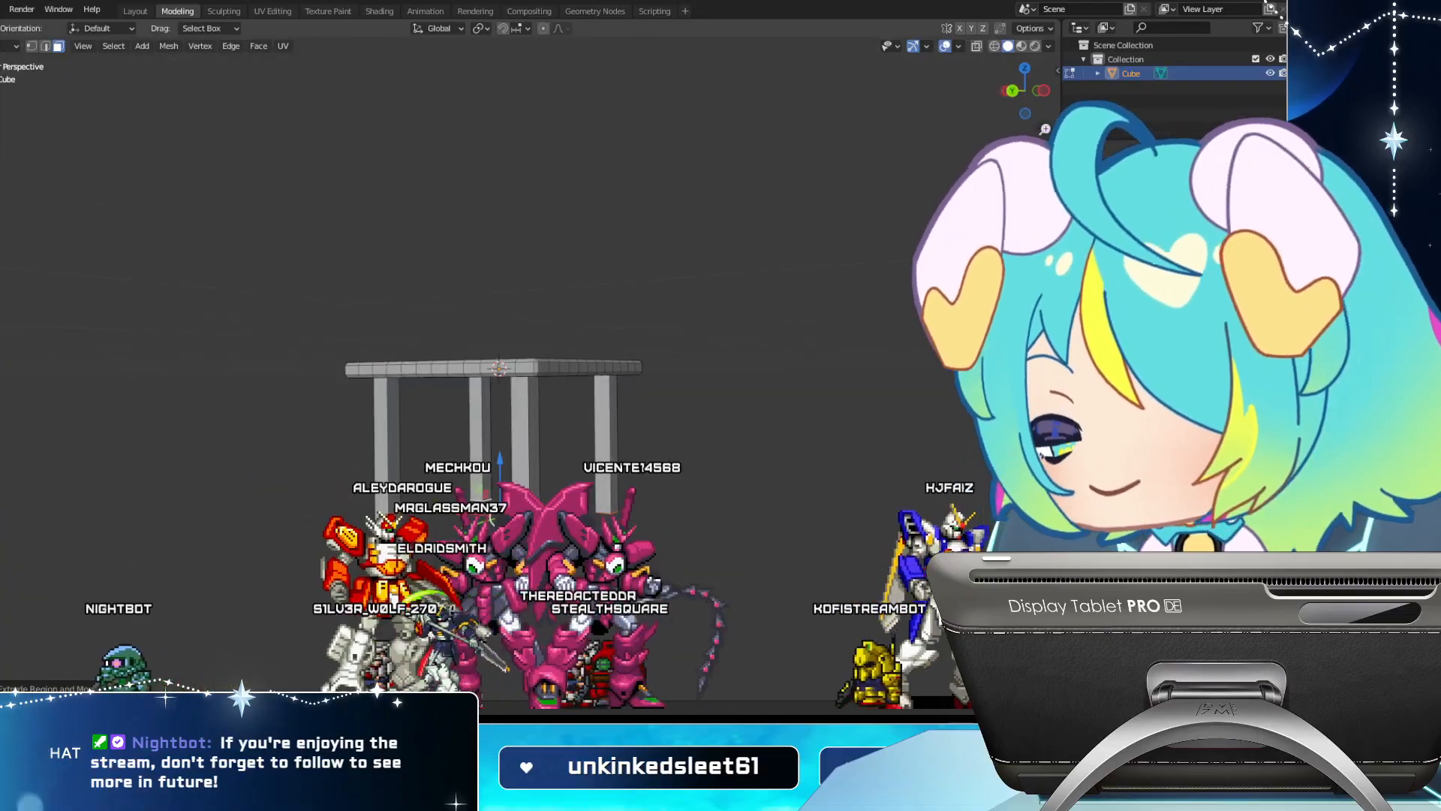
Activate the Bevel tool and box-select the faces of all four table legs
click(2, 361)
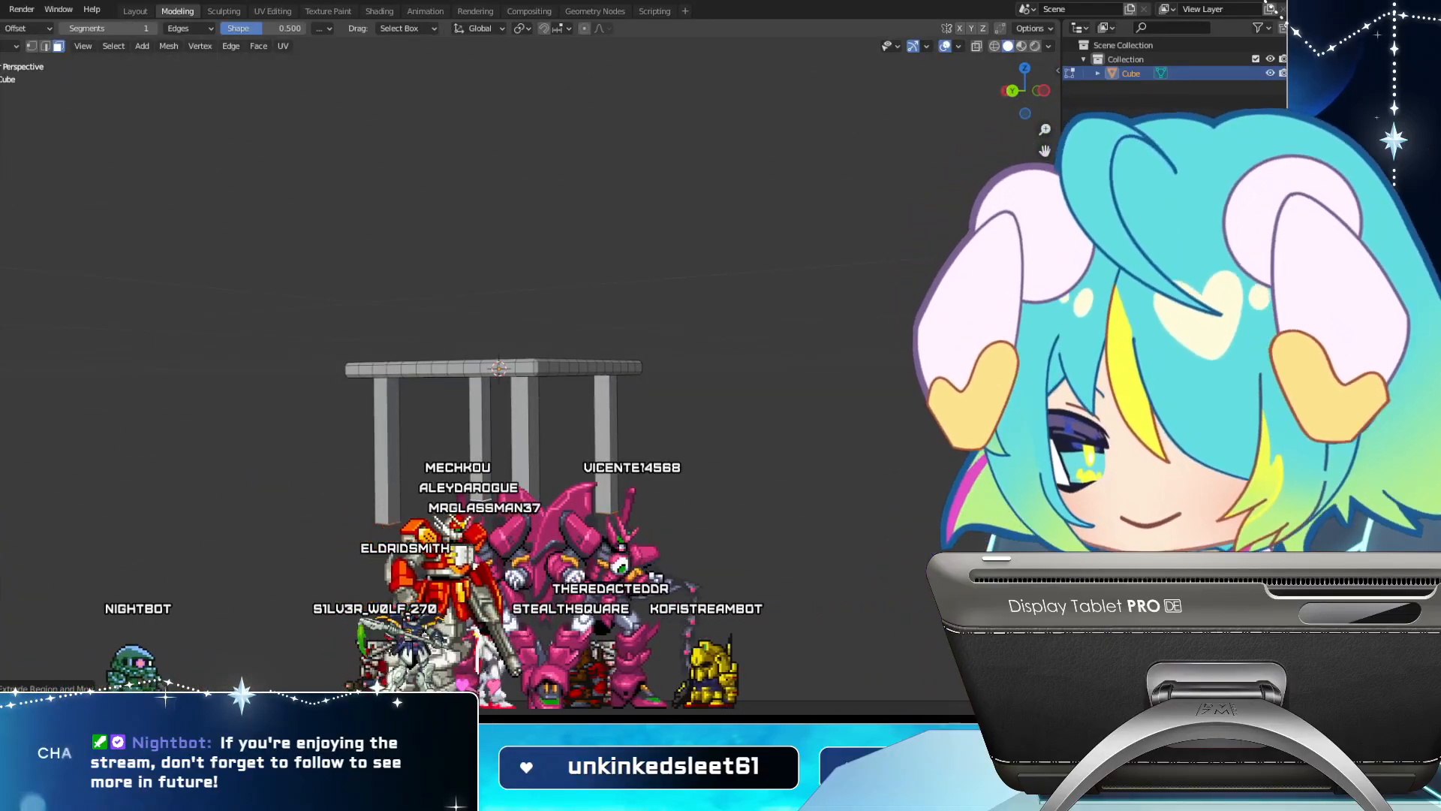
drag(491, 571, 476, 424)
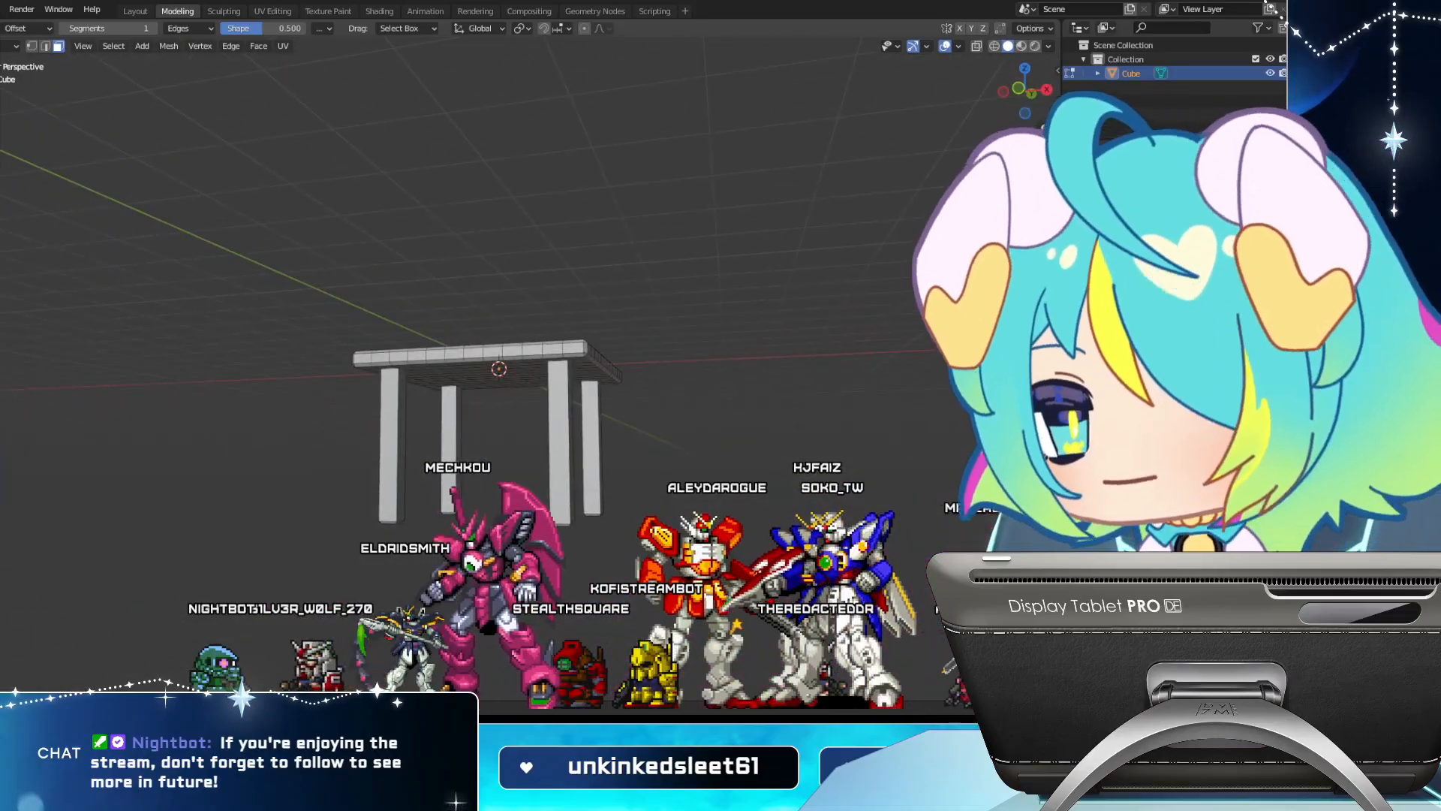
drag(328, 425, 856, 537)
drag(287, 473, 608, 410)
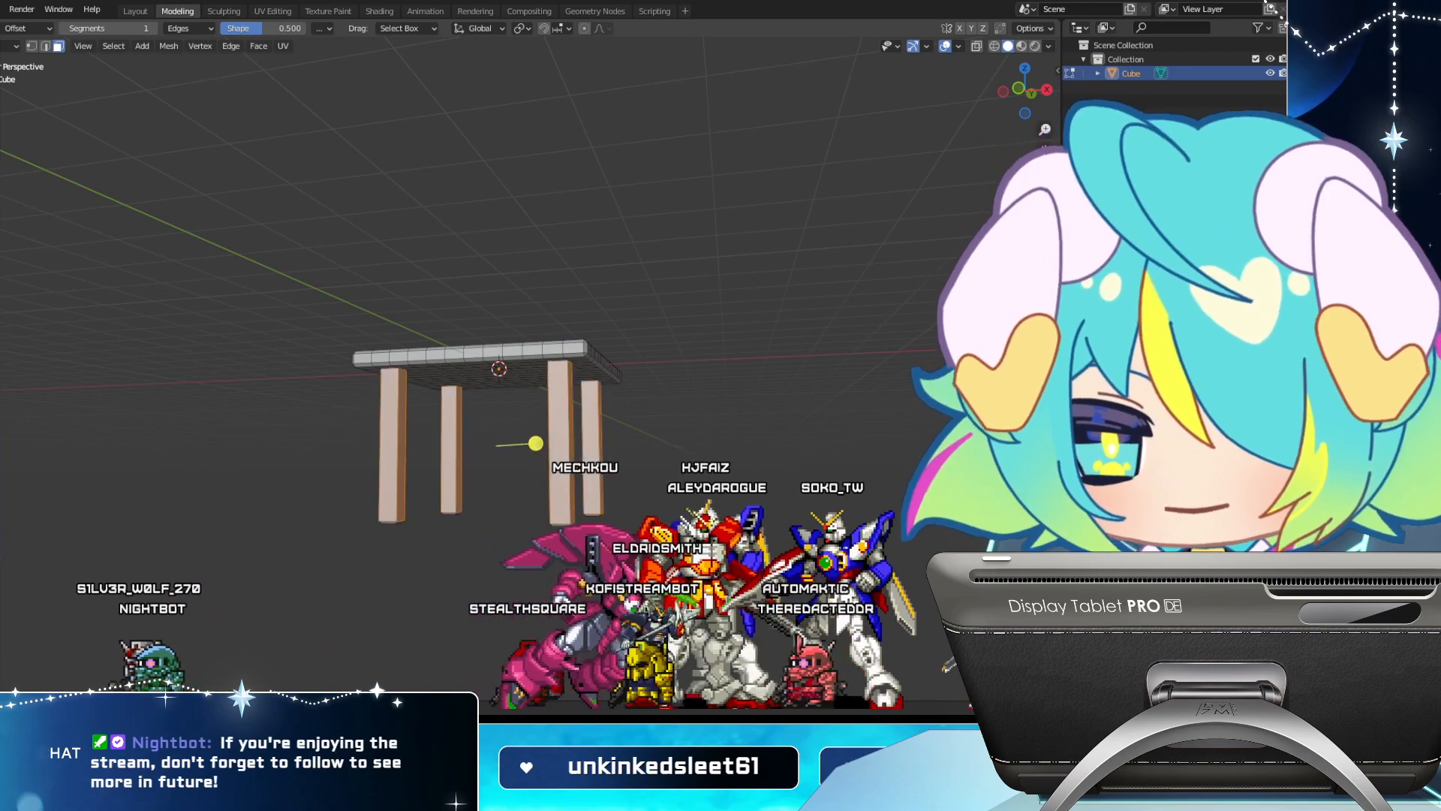
drag(536, 443, 484, 440)
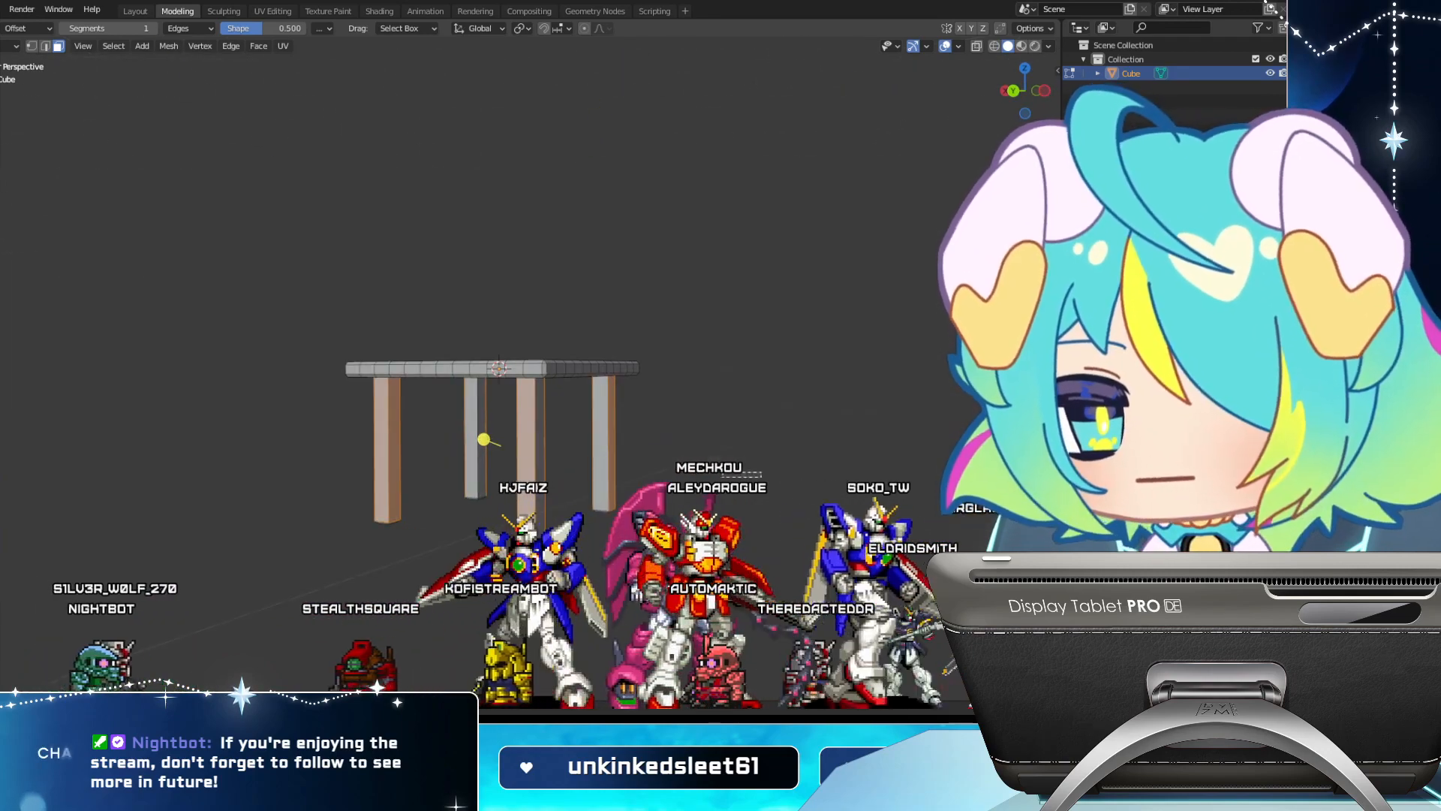
Undo the last change and bevel the edges of the four table legs
drag(761, 477, 277, 408)
key(ctrl+z)
mouse_move(692, 471)
mouse_down()
mouse_move(360, 429)
mouse_move(466, 450)
mouse_move(573, 445)
mouse_up()
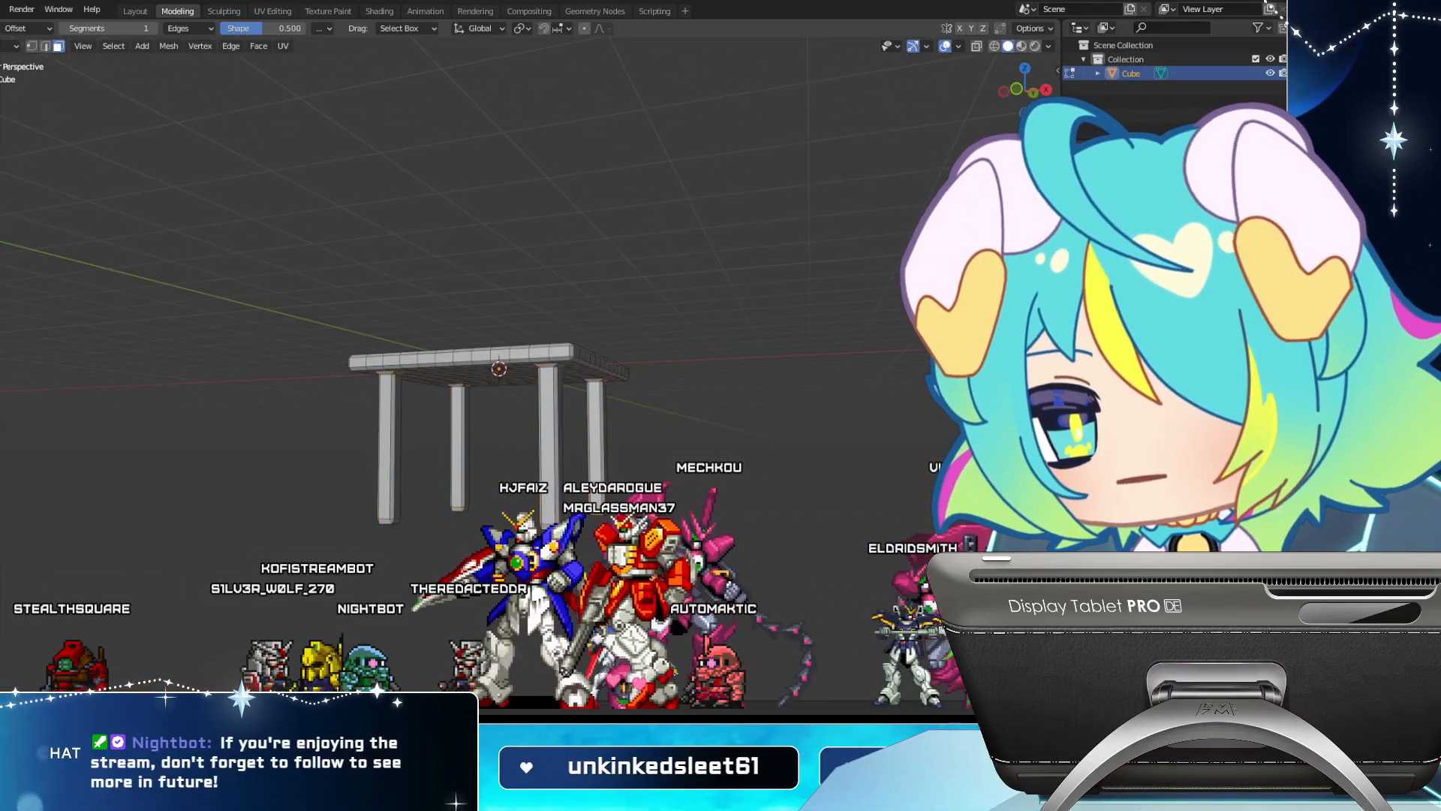
drag(458, 428, 578, 432)
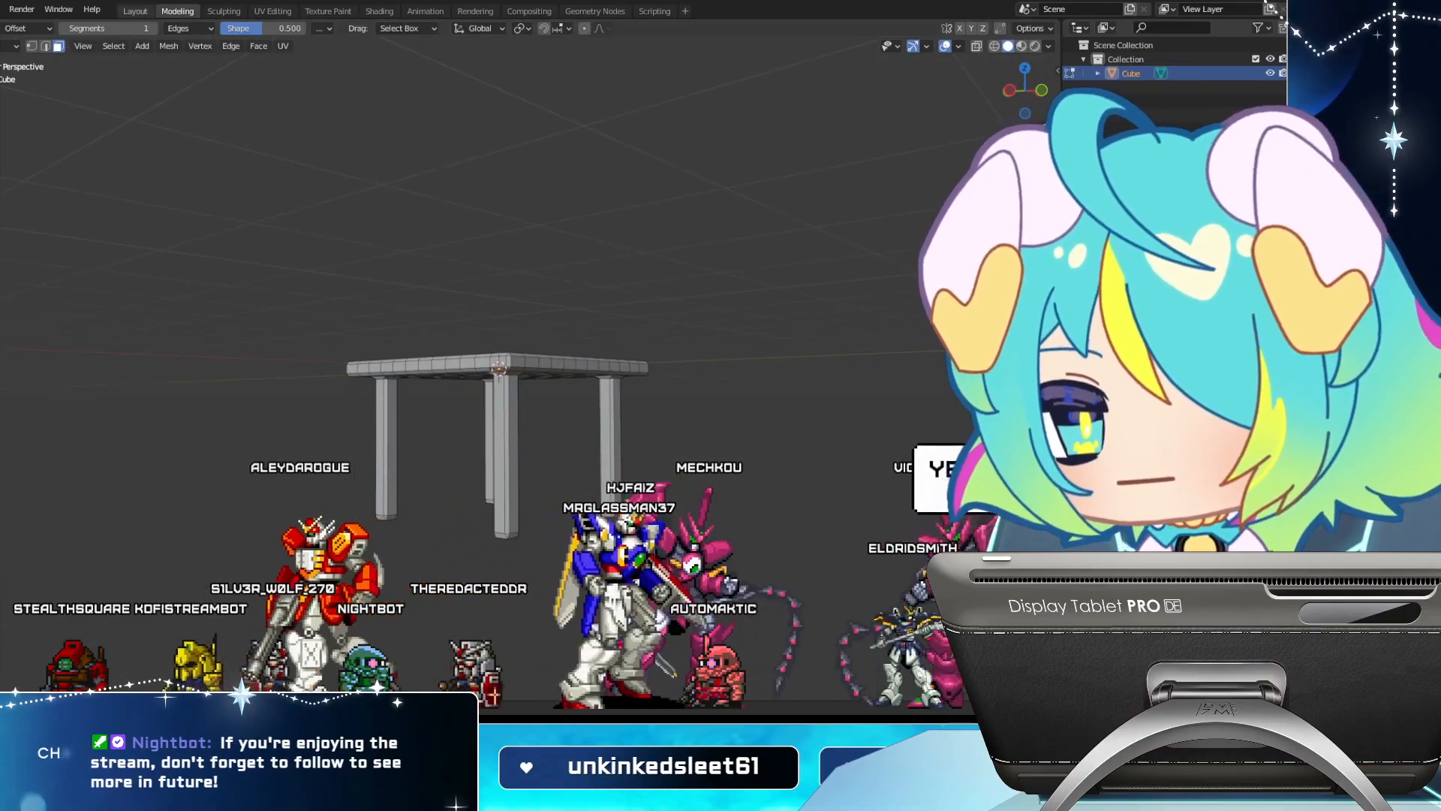
Switch to the Layout workspace and apply Shade Smooth to the whole table
click(135, 11)
right_click(421, 389)
click(417, 389)
right_click(397, 366)
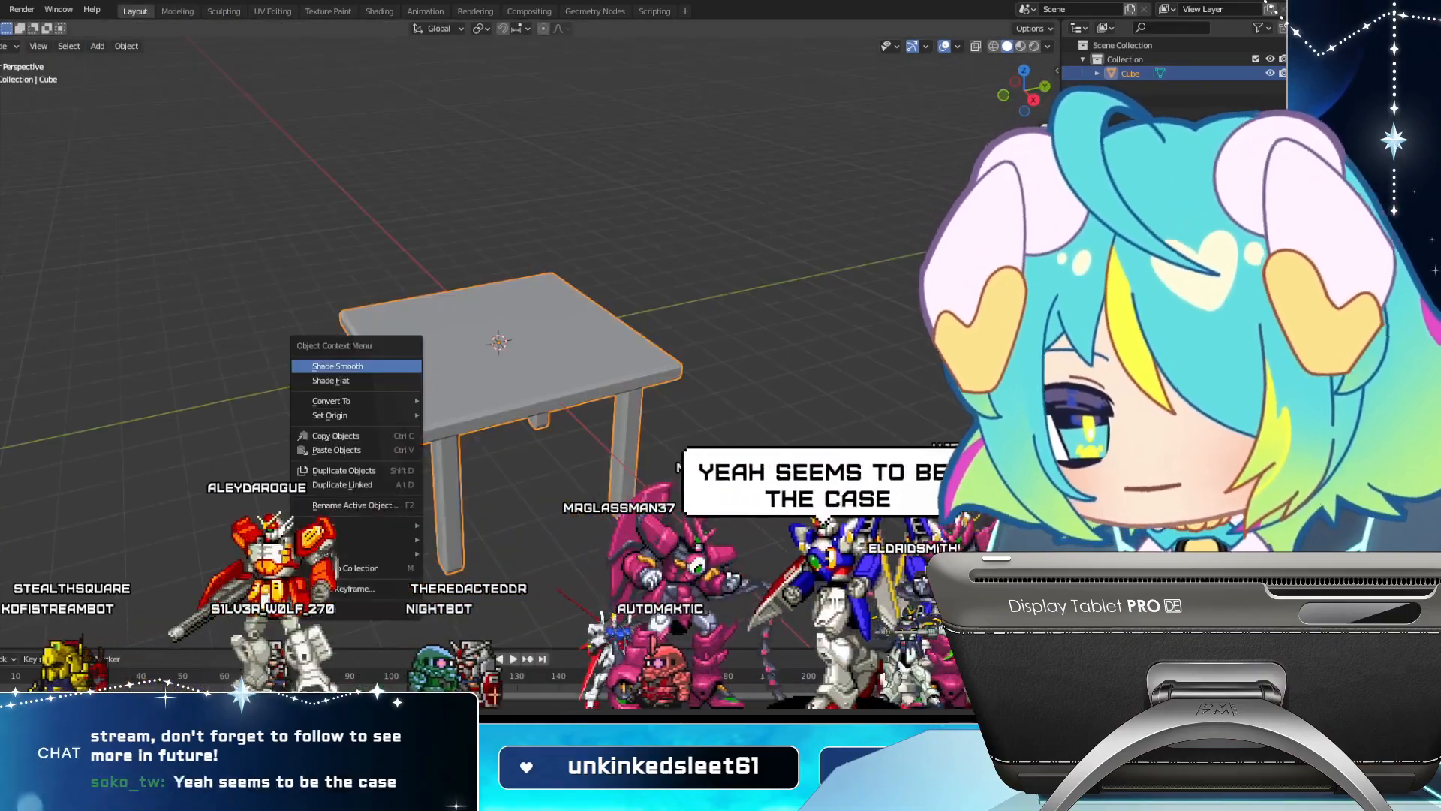
click(357, 367)
click(323, 366)
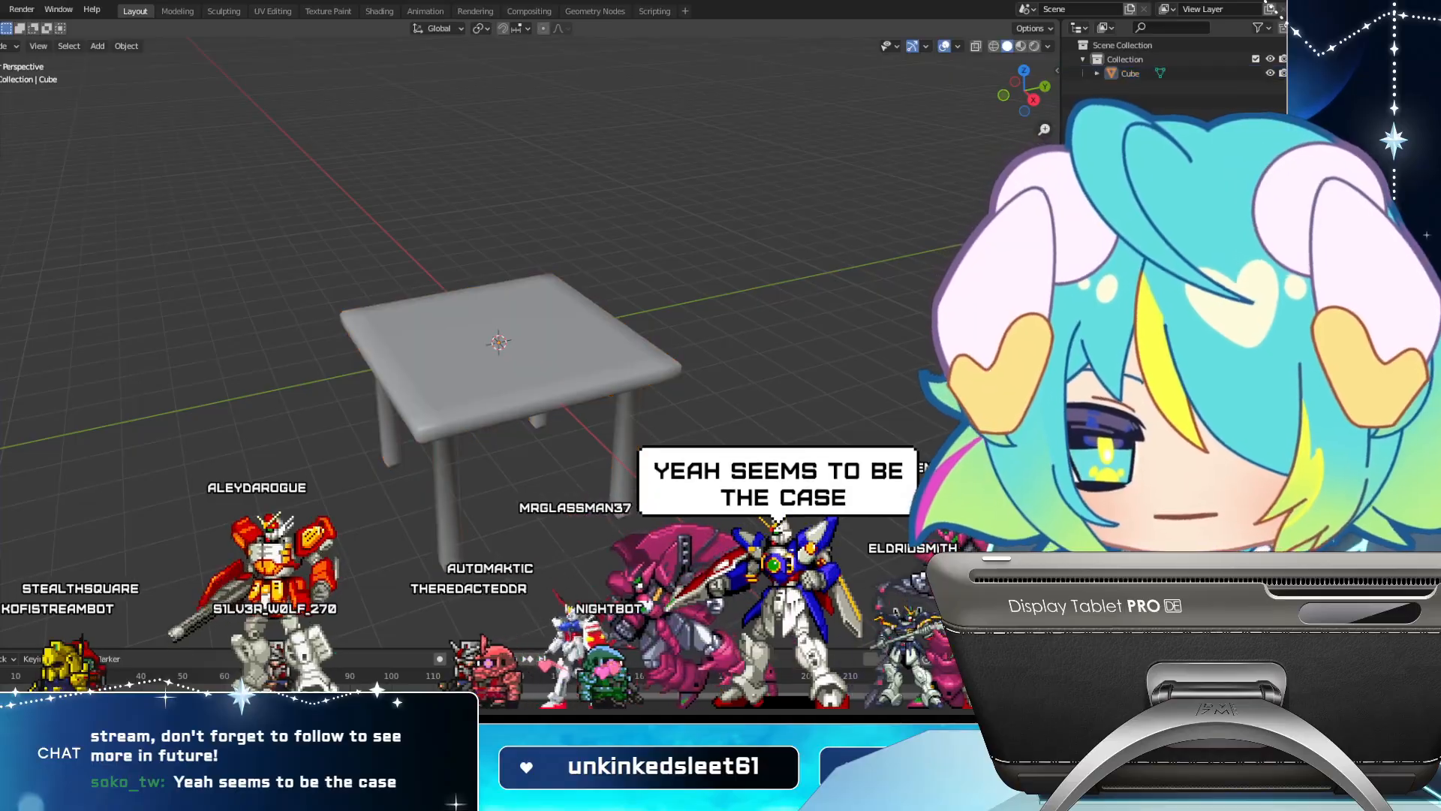
Select the smooth-shaded table and examine it from below and from above
click(578, 390)
drag(578, 390, 438, 315)
right_click(438, 315)
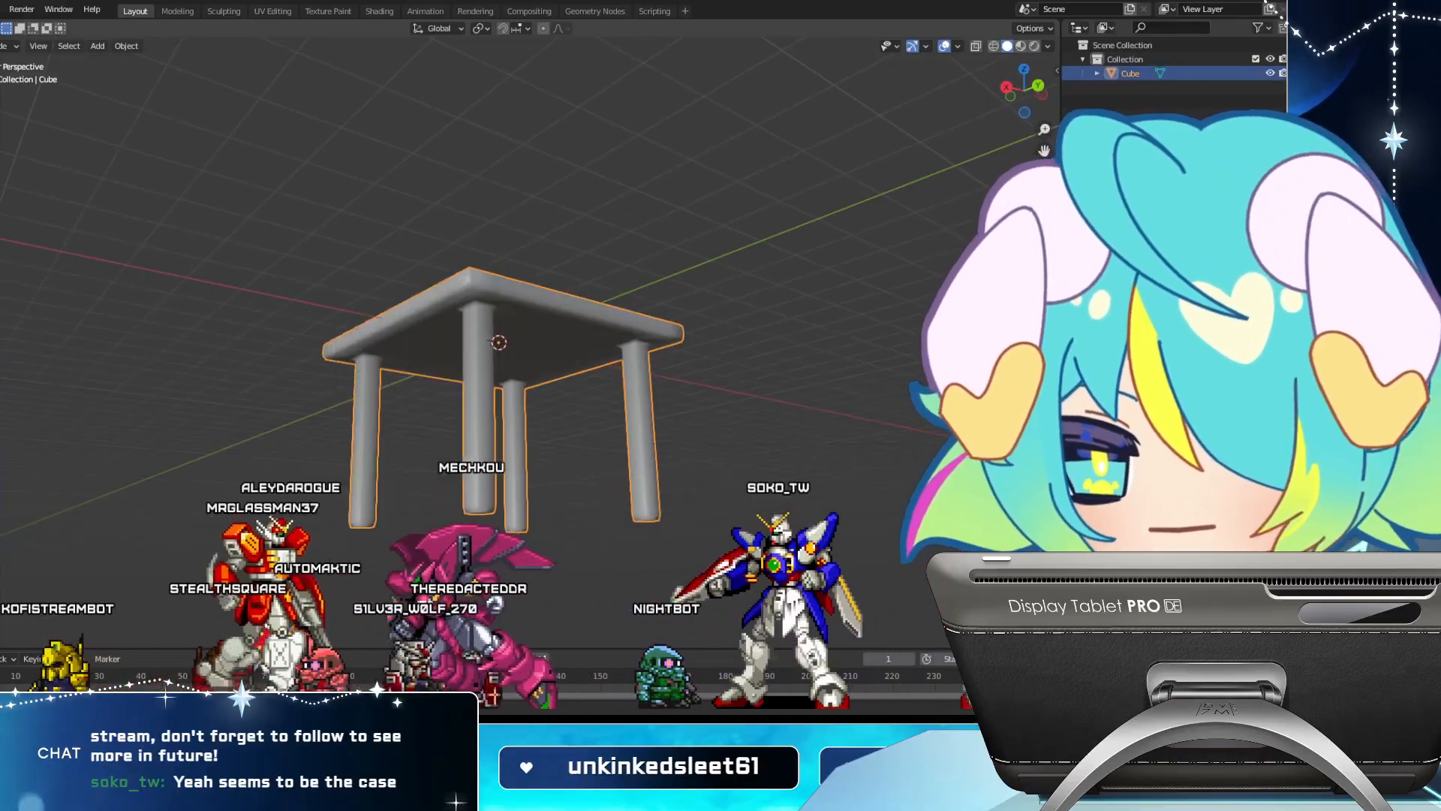
click(420, 427)
drag(421, 428, 368, 488)
click(481, 353)
scroll(480, 353, down, 3)
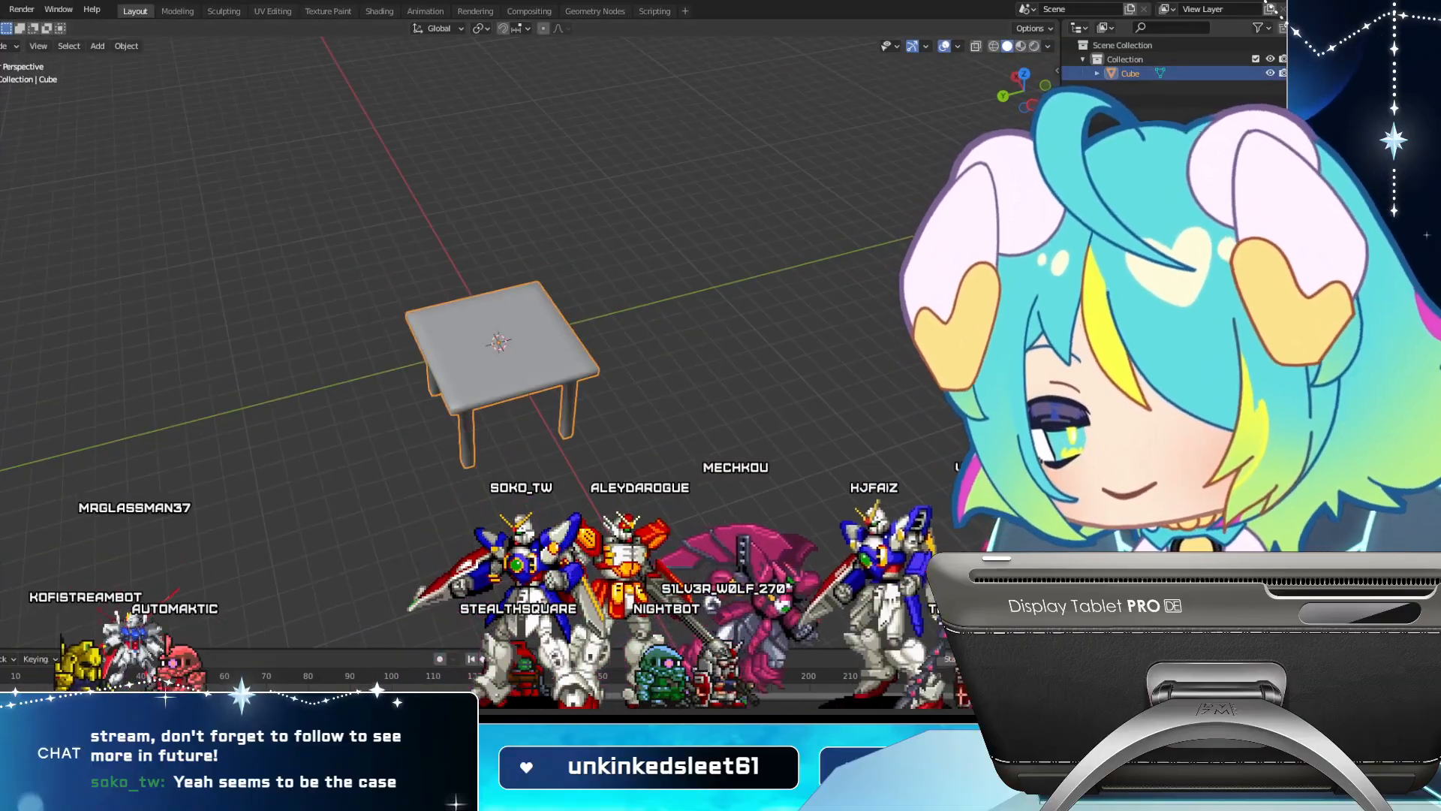
Make the timeline area taller and quit Blender without saving the table
drag(360, 649, 360, 528)
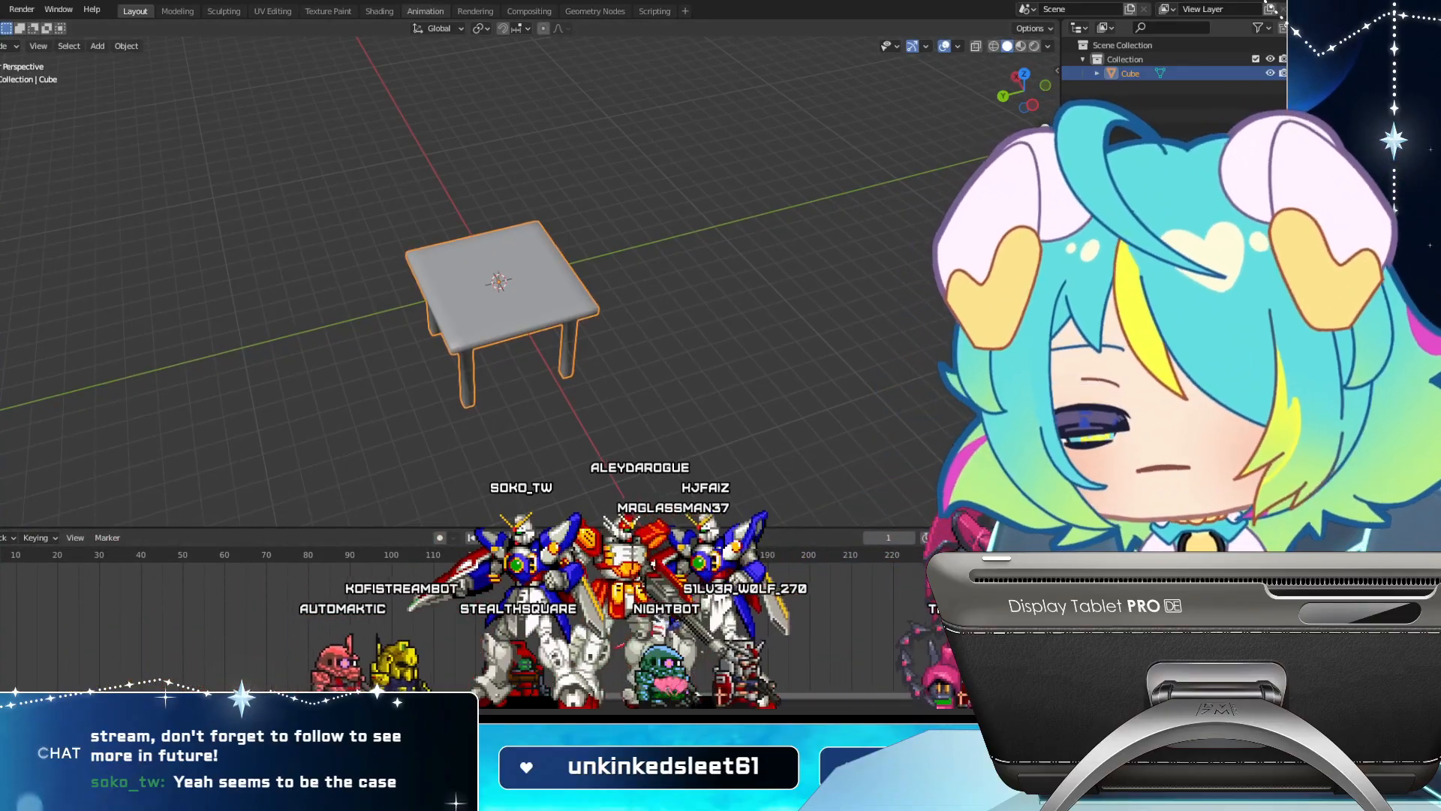
key(ctrl+q)
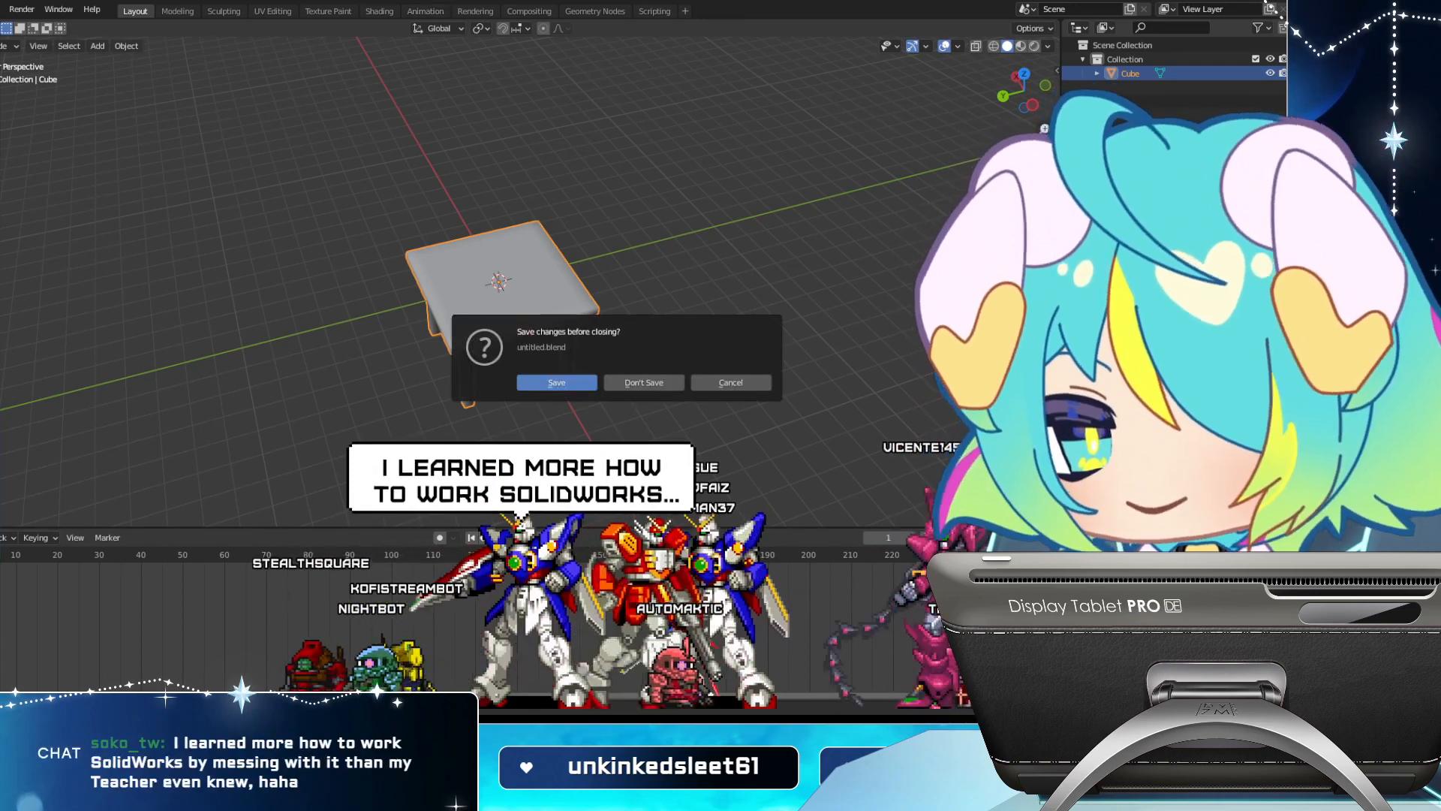
click(644, 383)
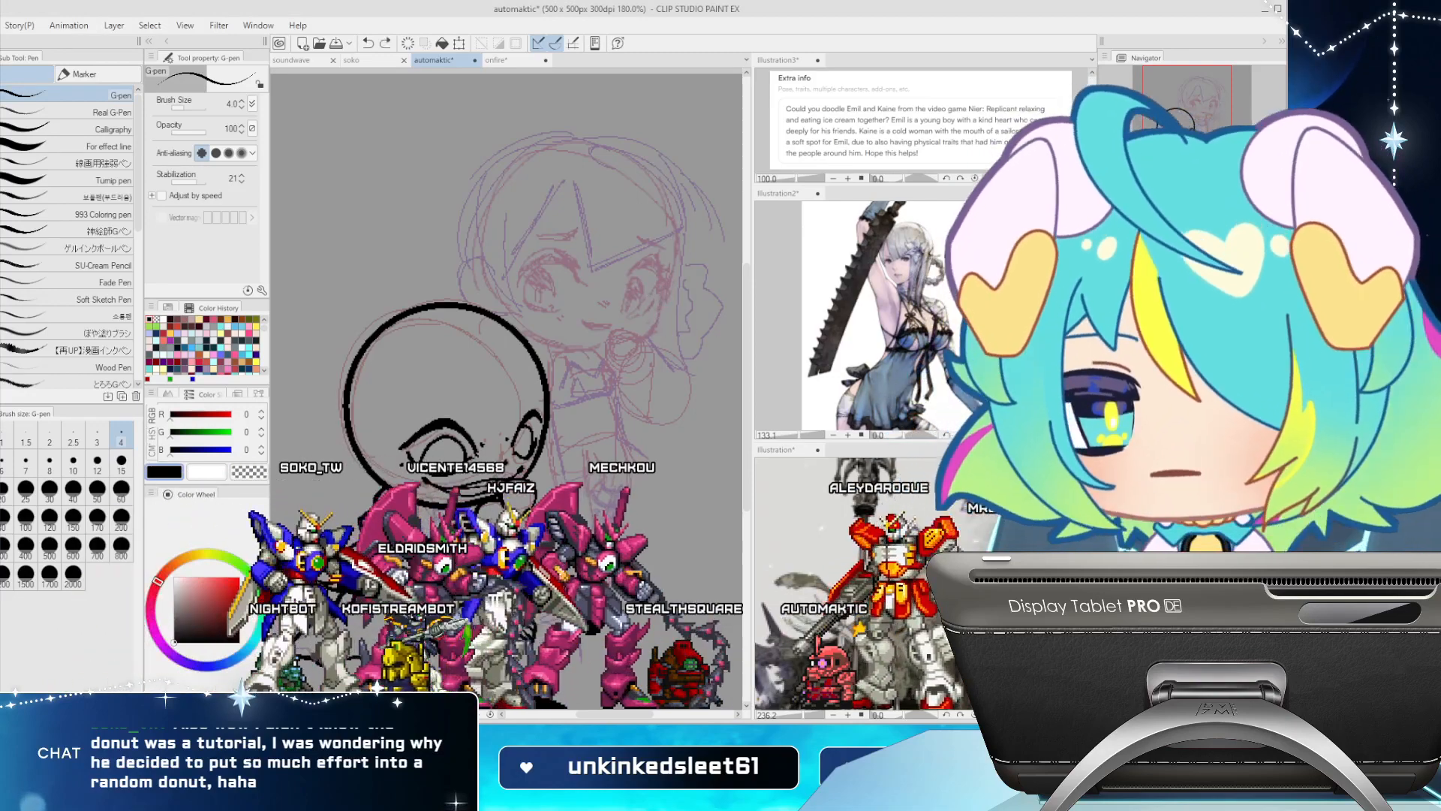
Mirror the automaktic canvas view in Clip Studio Paint and ink the cheek and jawline of Kaine's face with the G-pen
key(h)
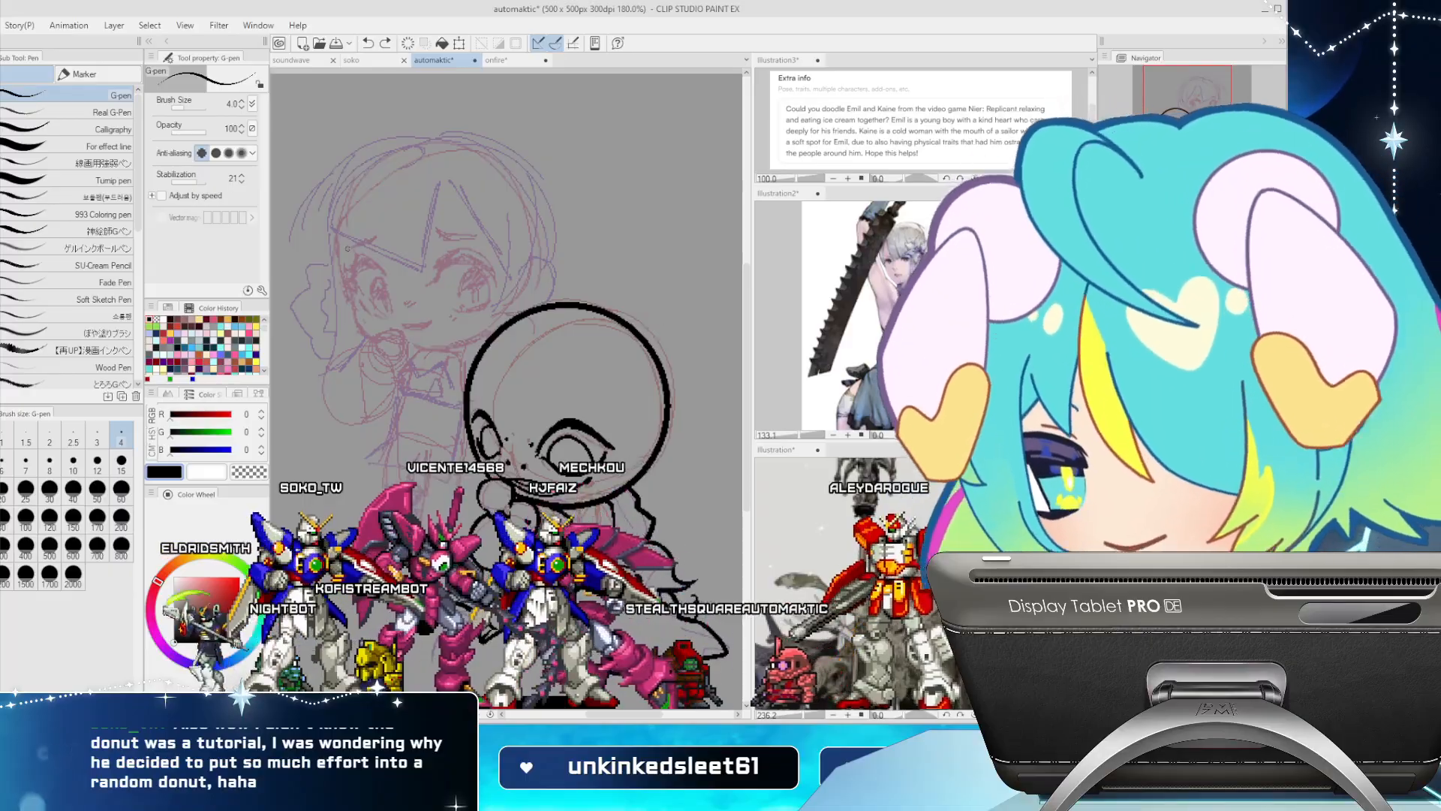
drag(336, 229, 357, 321)
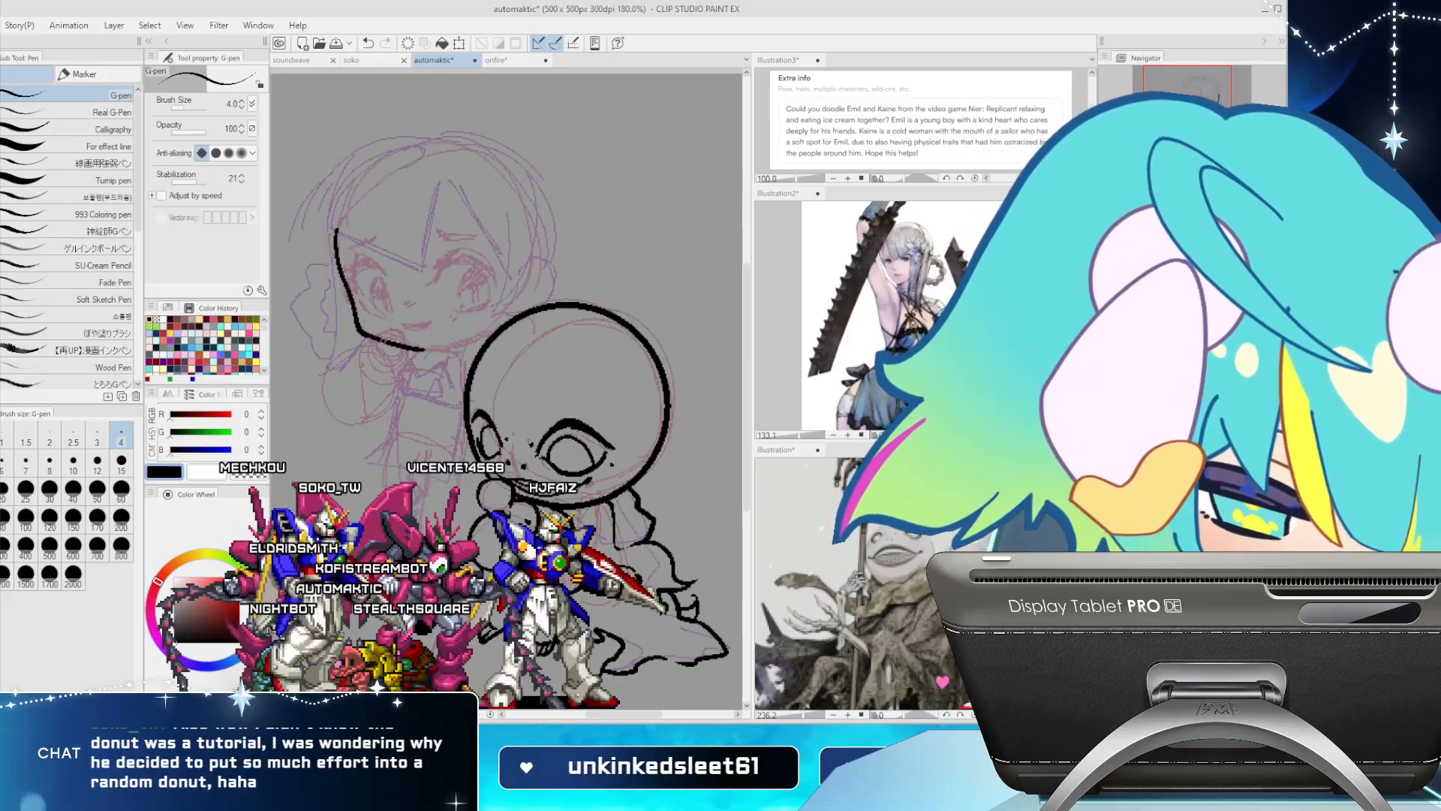
drag(424, 349, 496, 323)
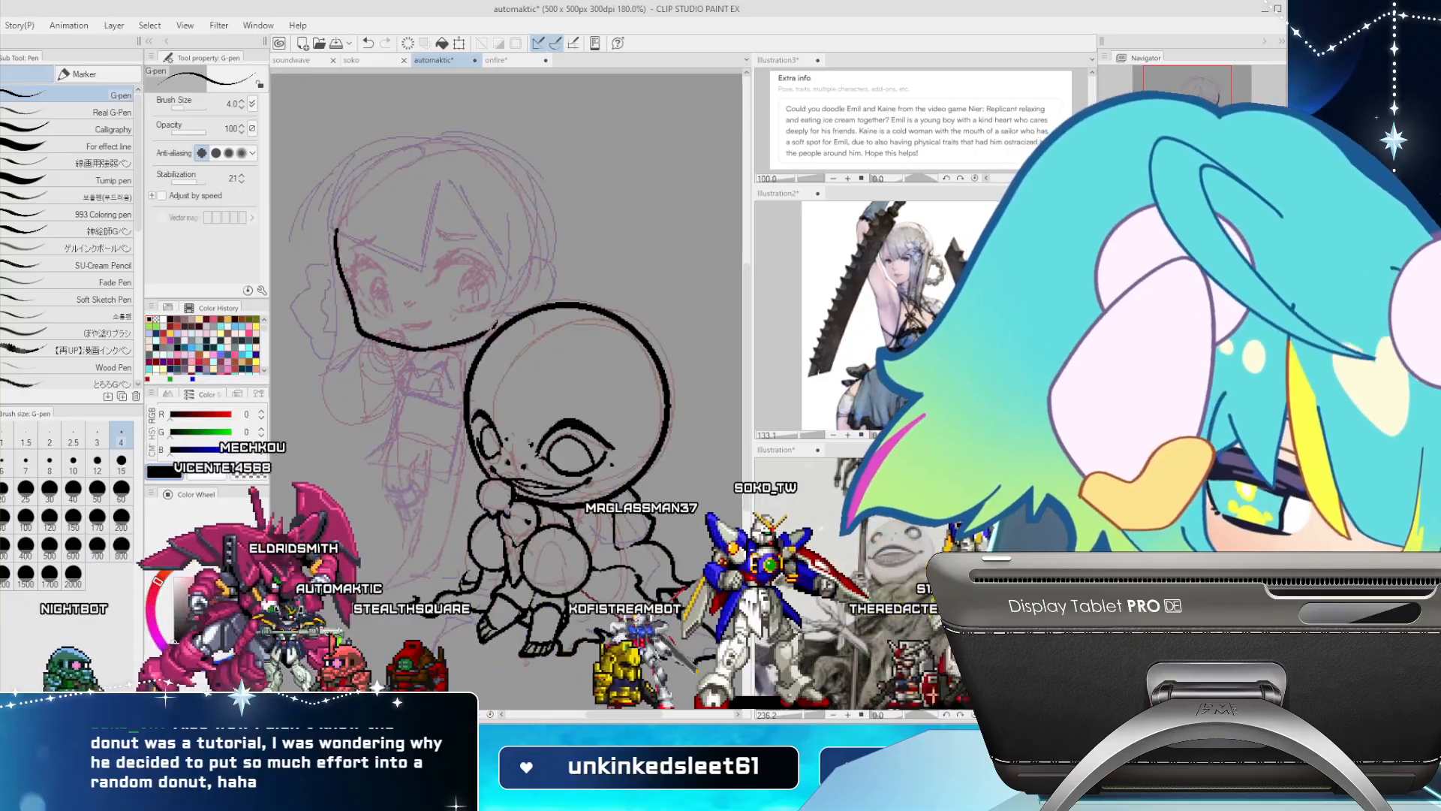
Zoom in on the Kaine reference picture and open the collage of Kaine screenshots as a new enlarged reference canvas
click(901, 300)
scroll(904, 227, up, 2)
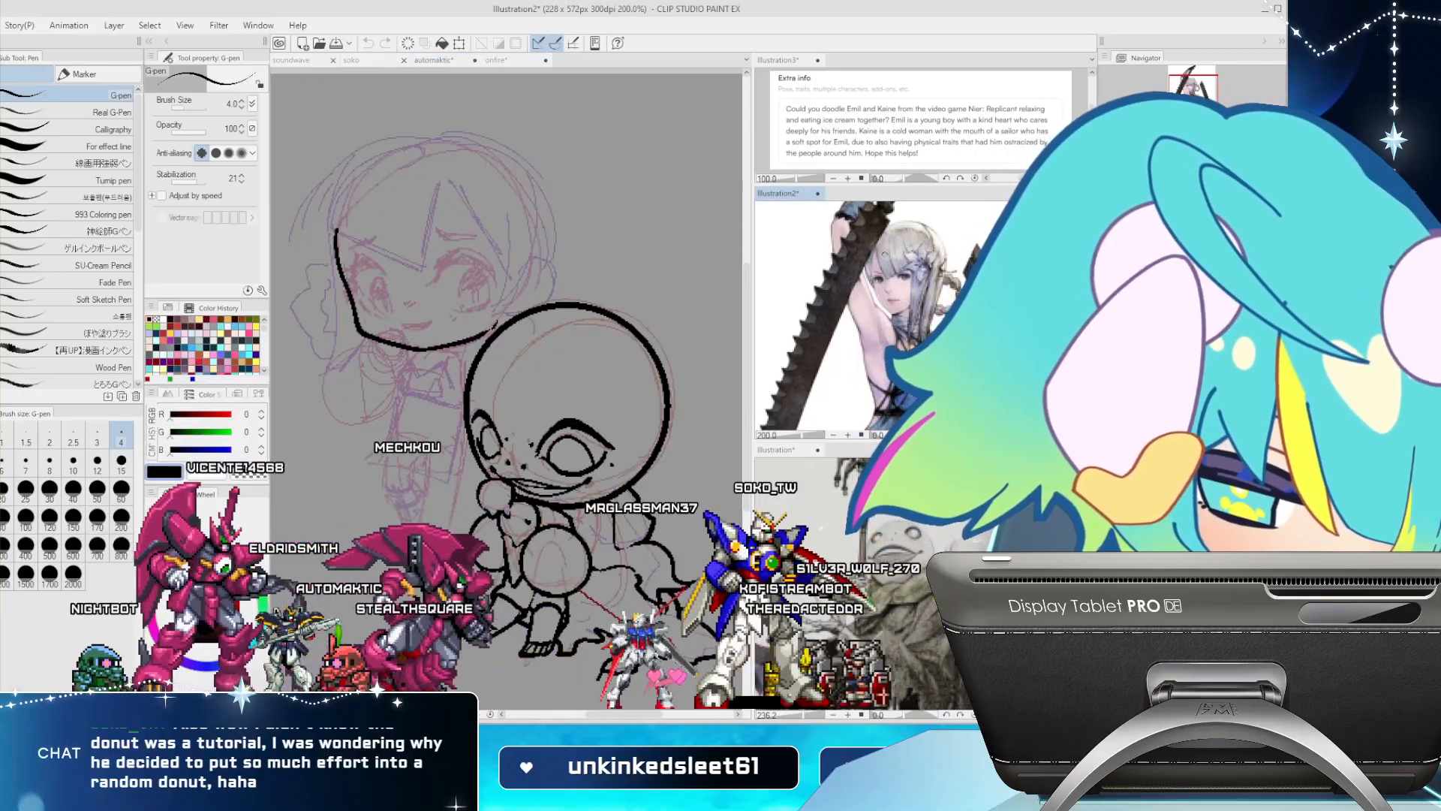
scroll(905, 226, up, 2)
scroll(904, 226, down, 2)
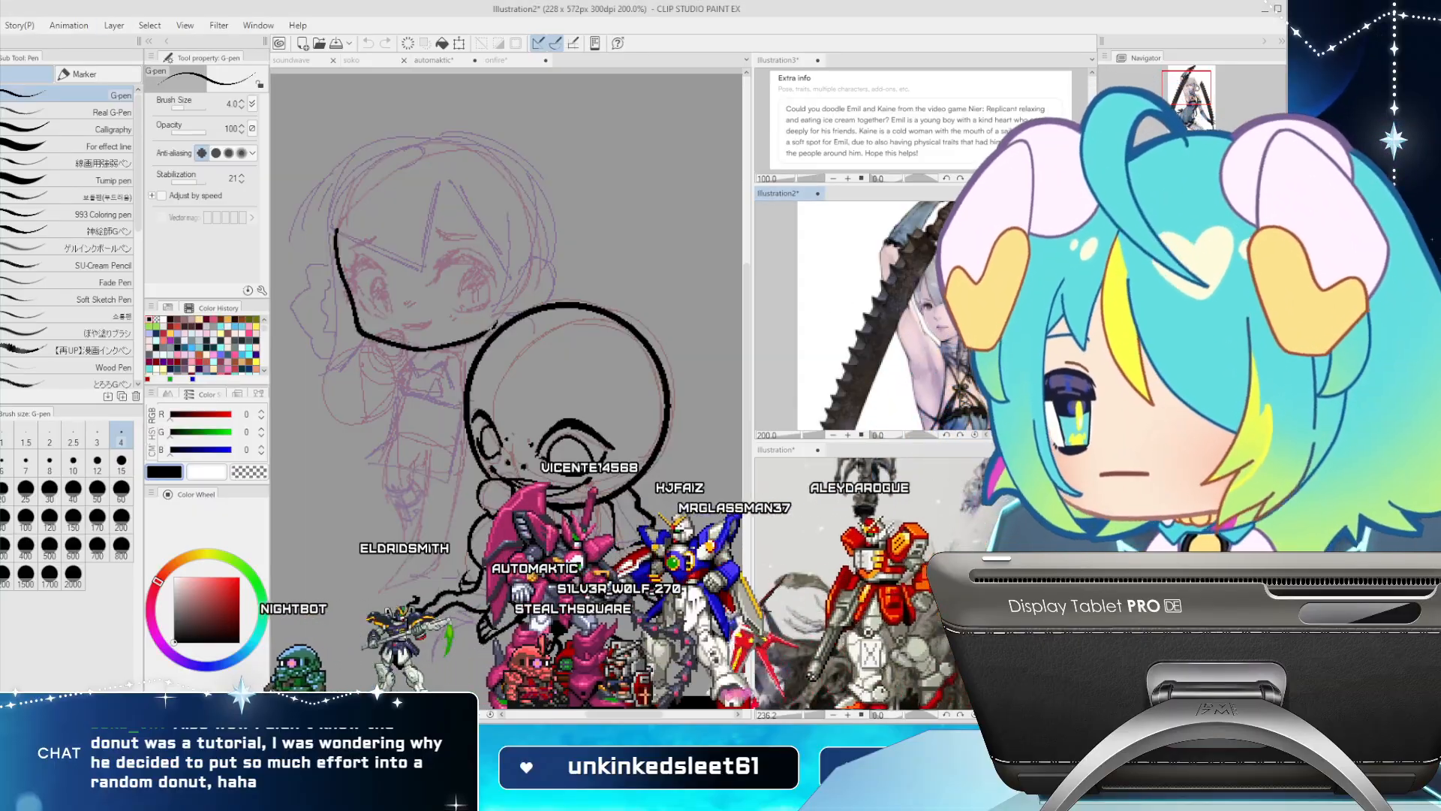
key(ctrl+shift+n)
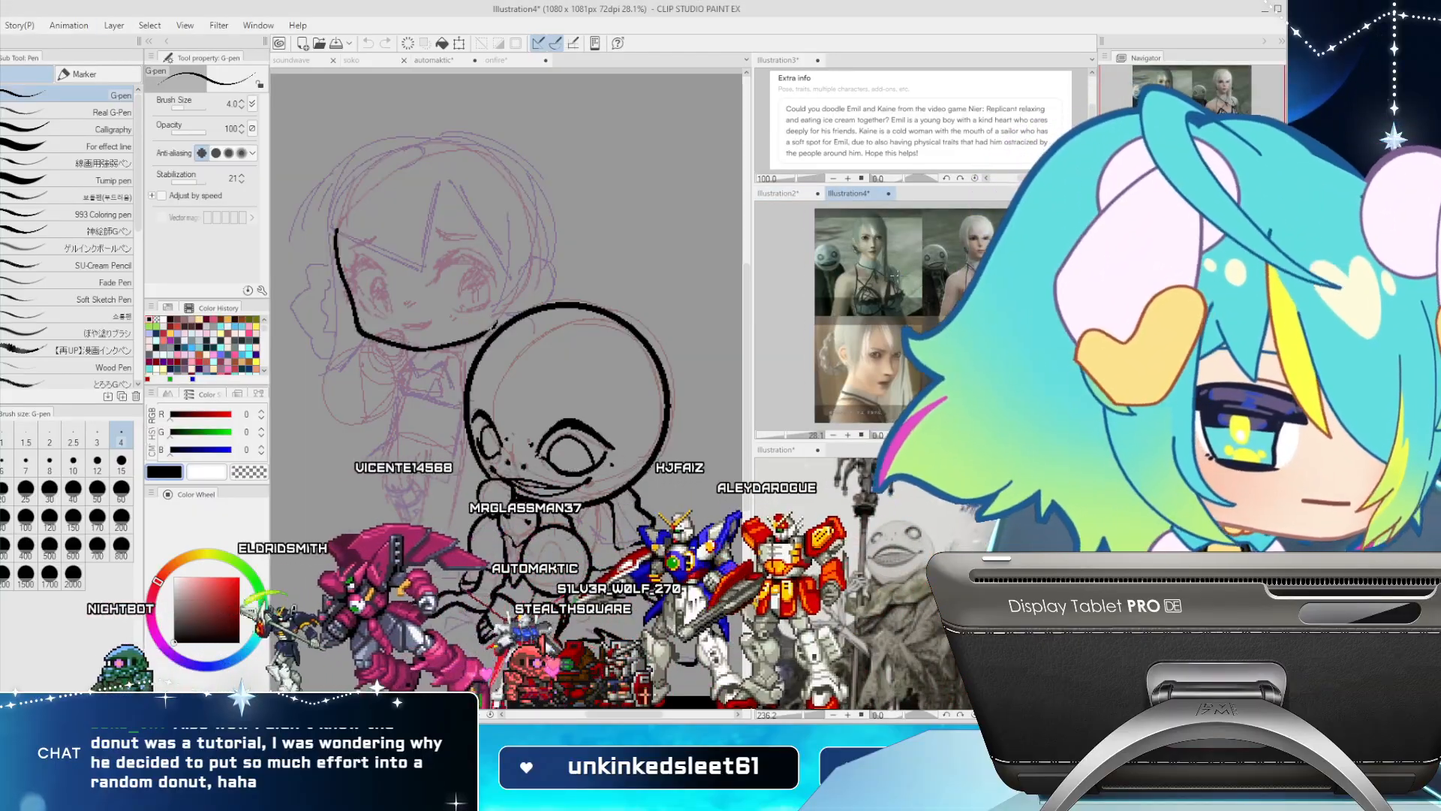
scroll(919, 315, up, 2)
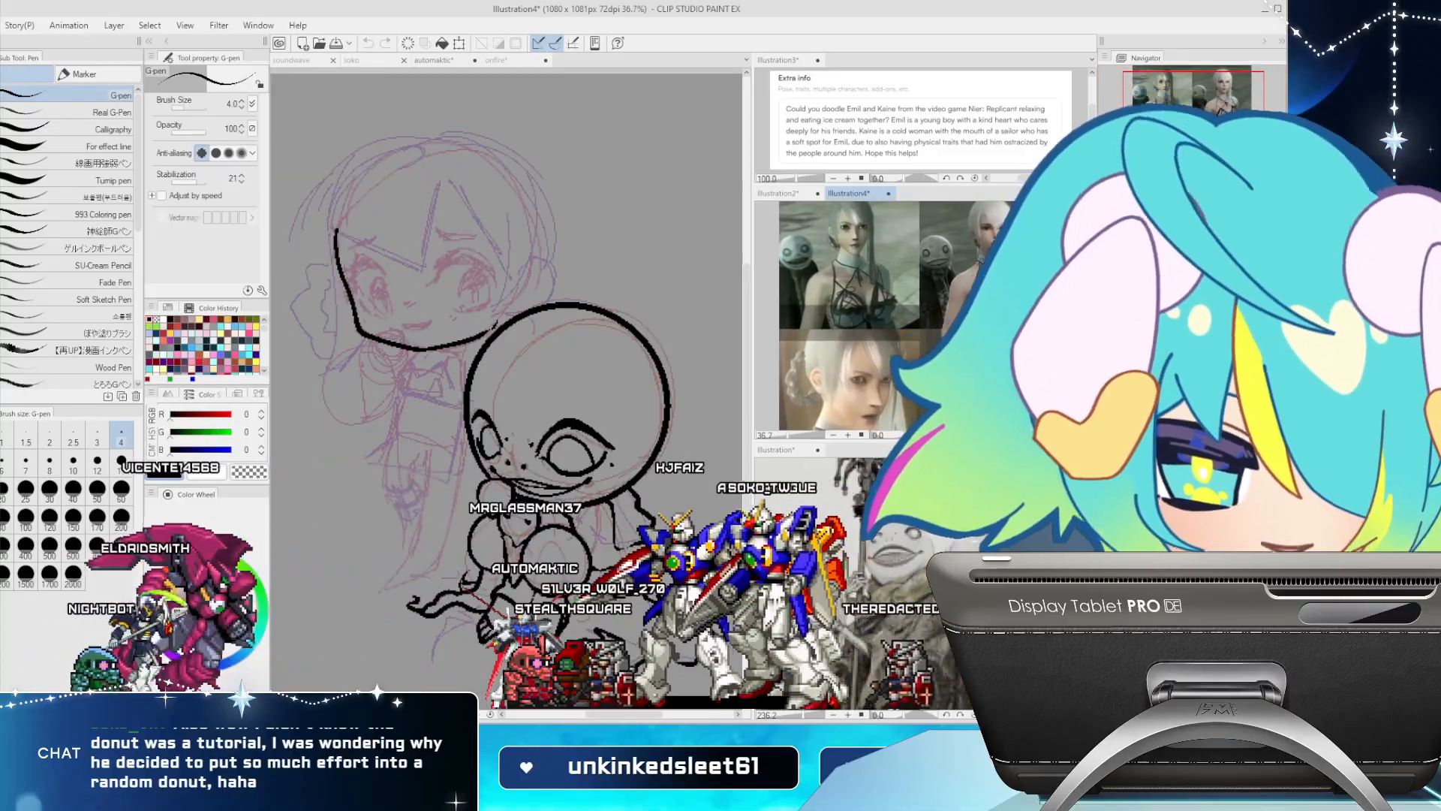
Return to the automaktic canvas and ink the bang's parting line from Kaine's crown down to its tip on the forehead
click(540, 376)
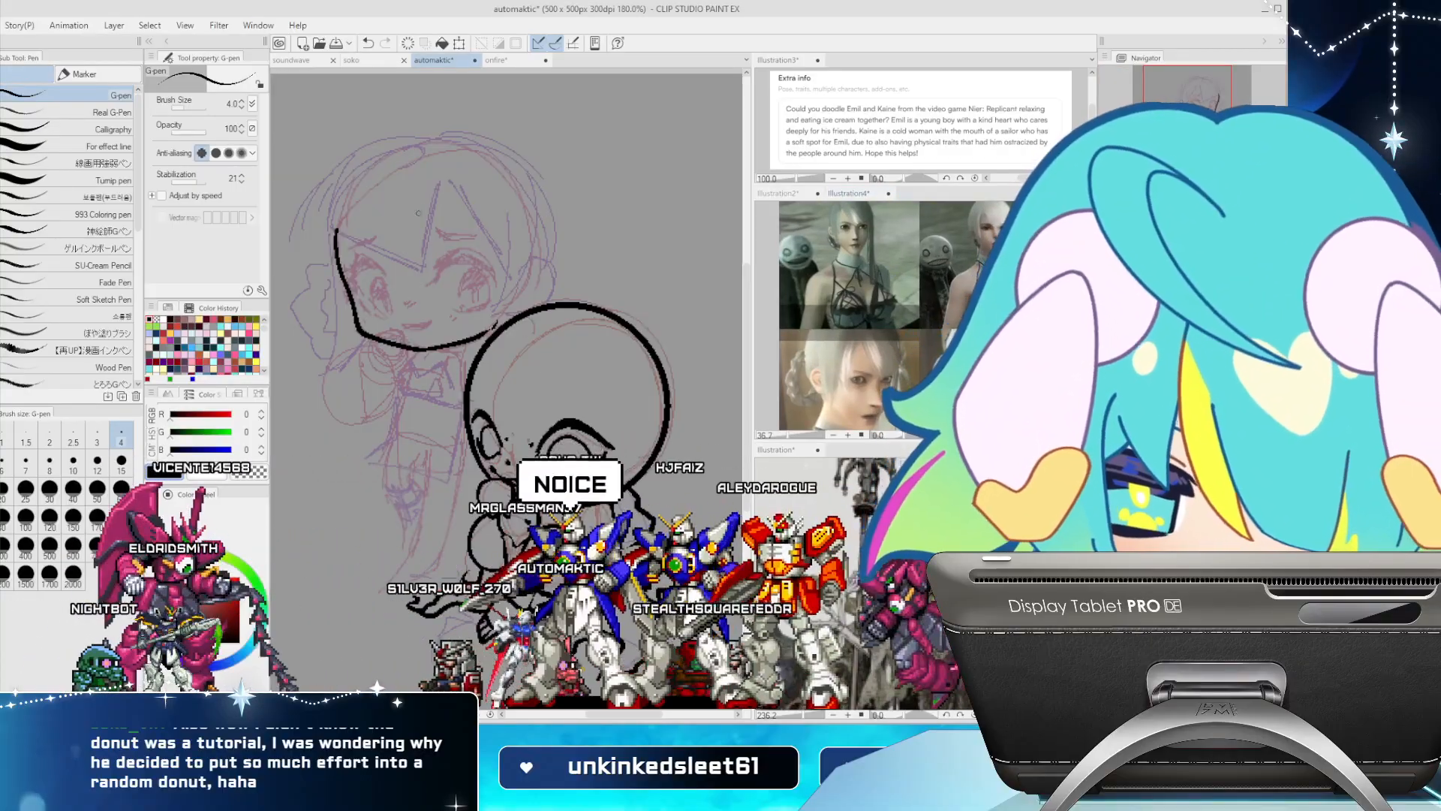
mouse_move(488, 330)
mouse_down()
mouse_move(423, 319)
mouse_move(603, 352)
mouse_up()
key(h)
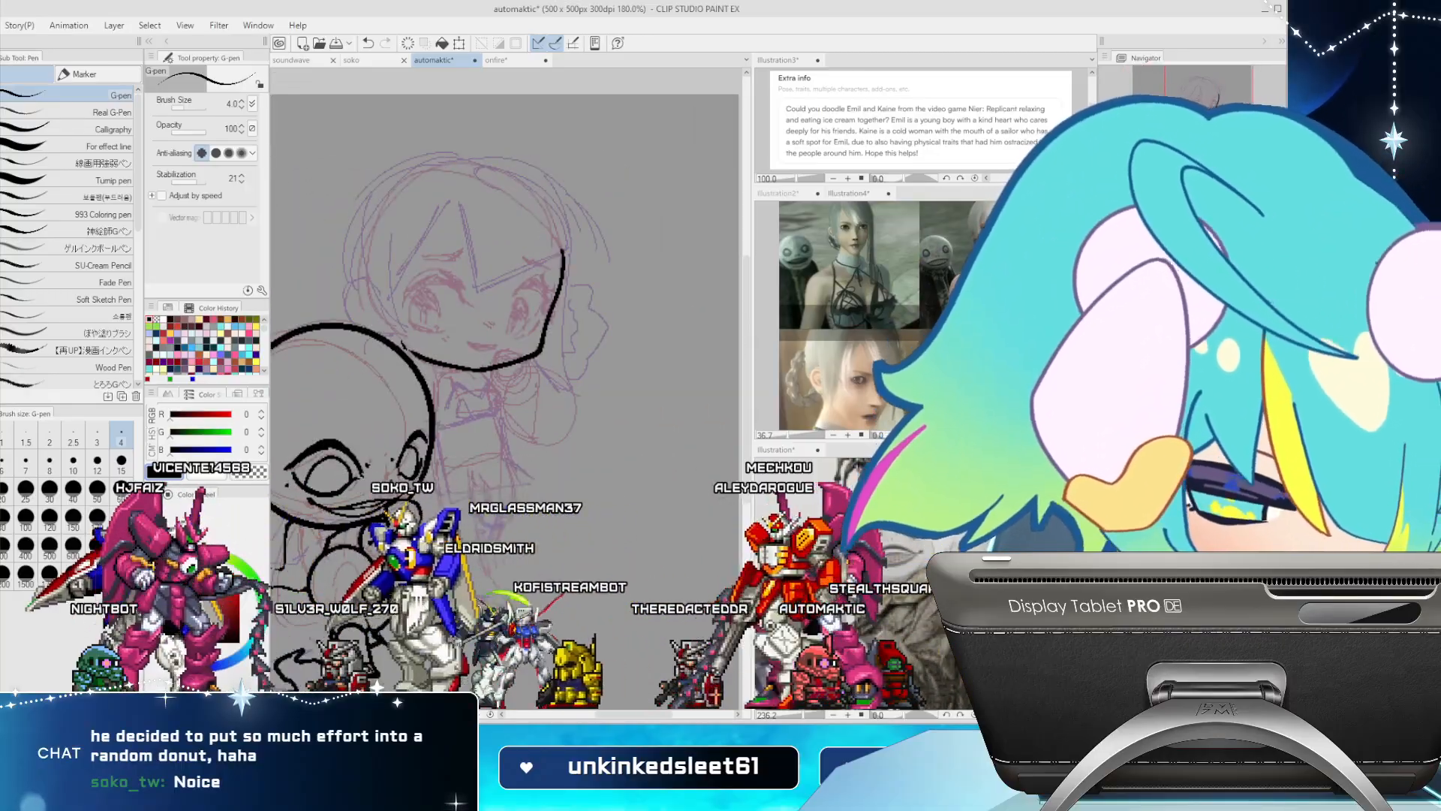
drag(470, 227, 504, 278)
scroll(490, 238, up, 1)
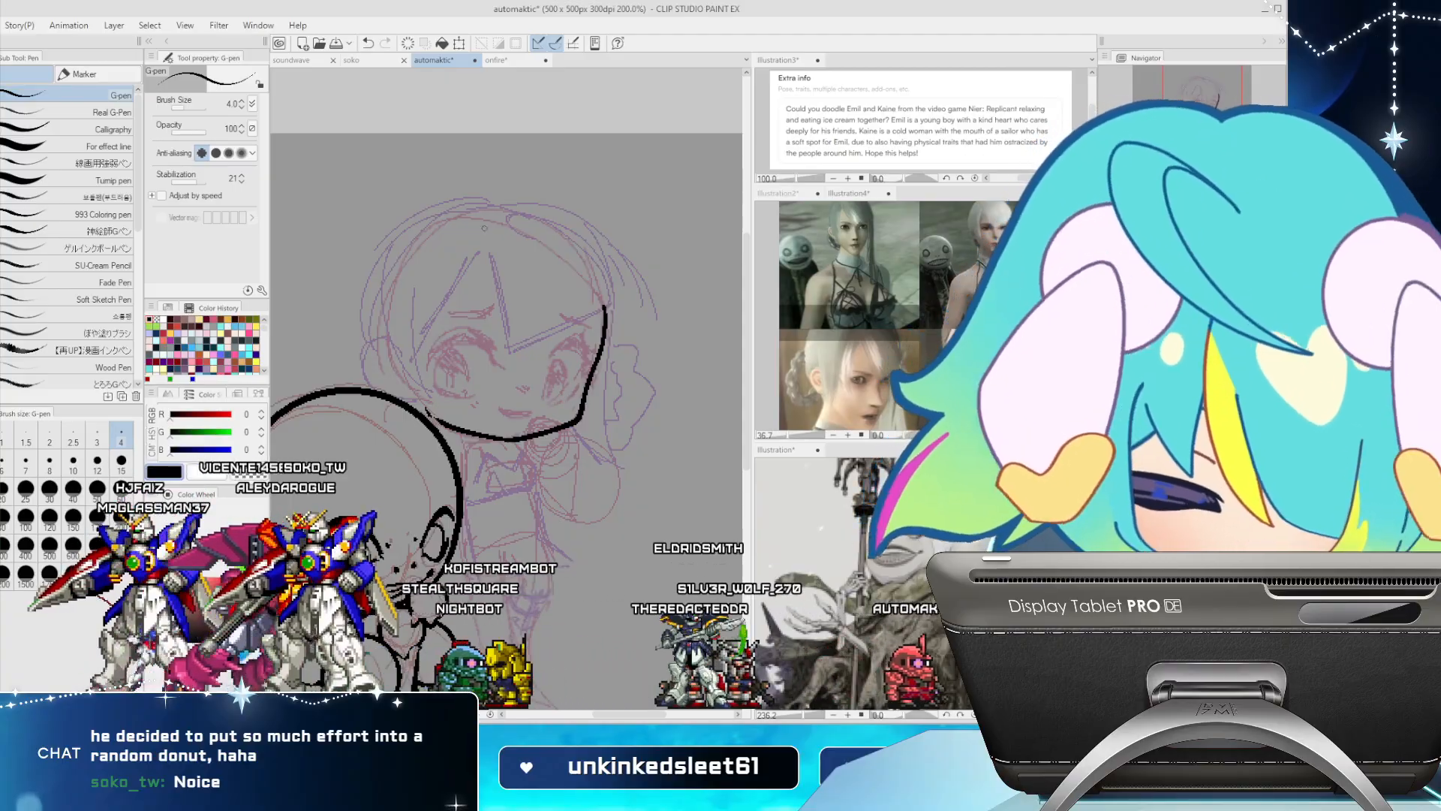
drag(485, 214, 513, 347)
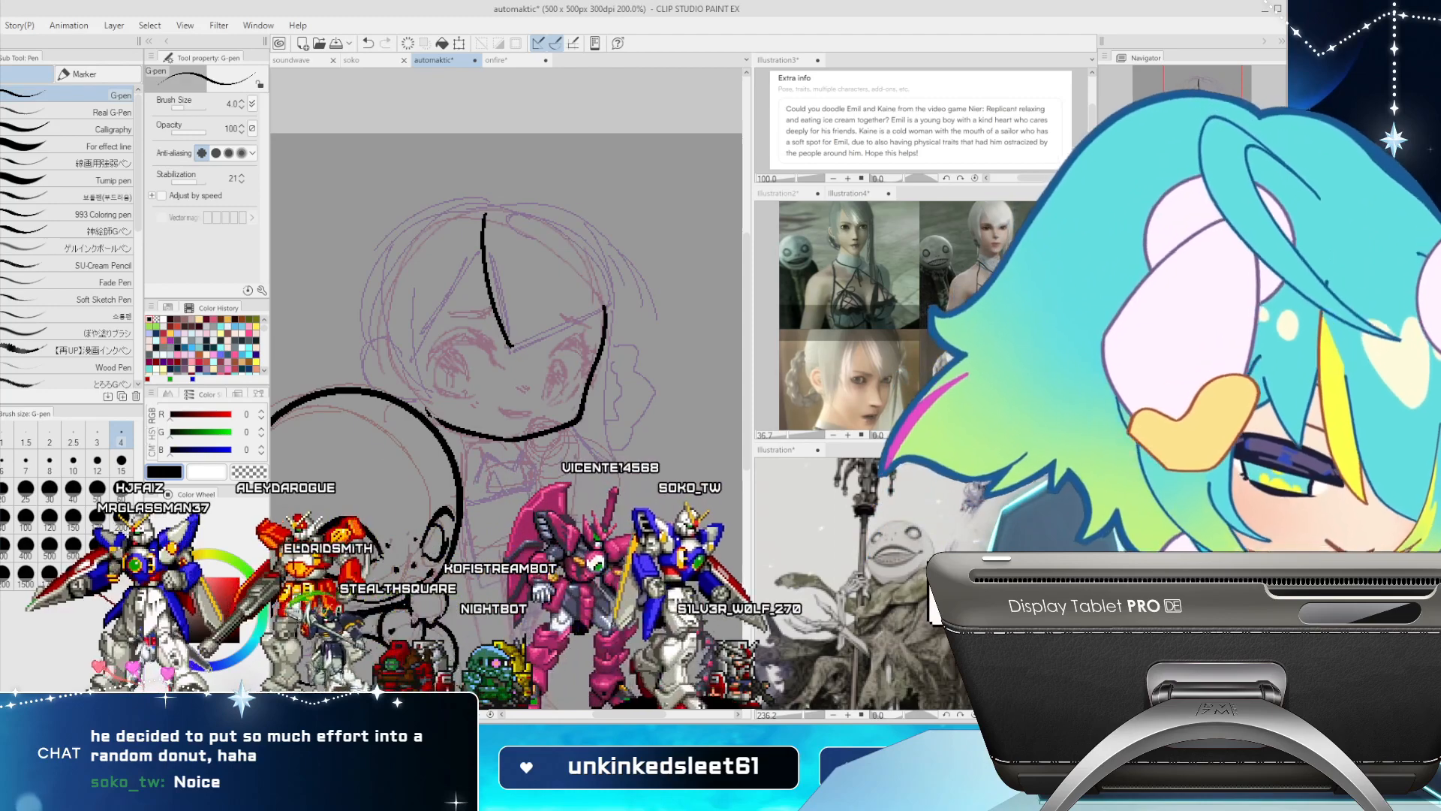
Mirror the view and ink the bang's lower edge from the temple to the tip of the parting line
key(h)
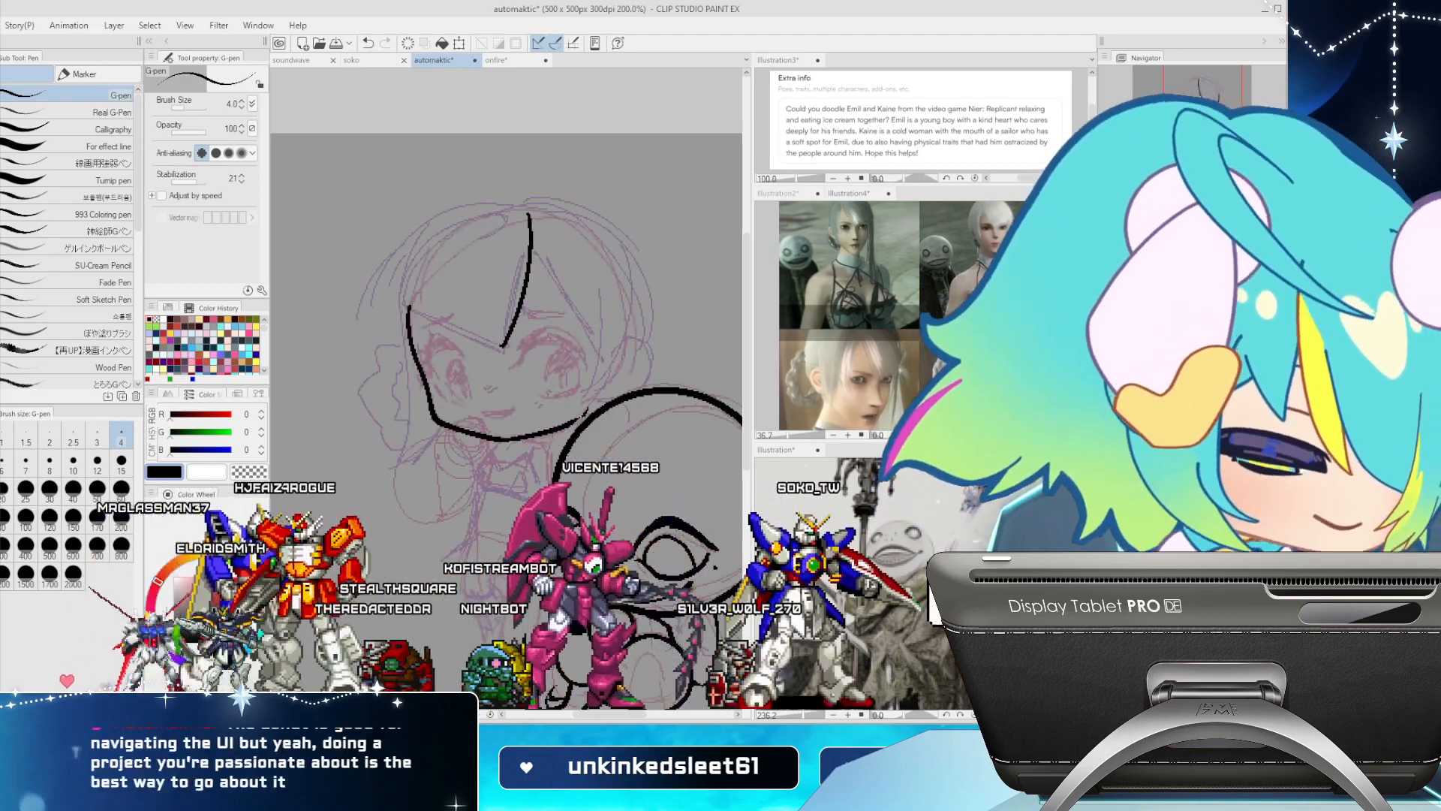
key(ctrl+z)
drag(404, 302, 504, 347)
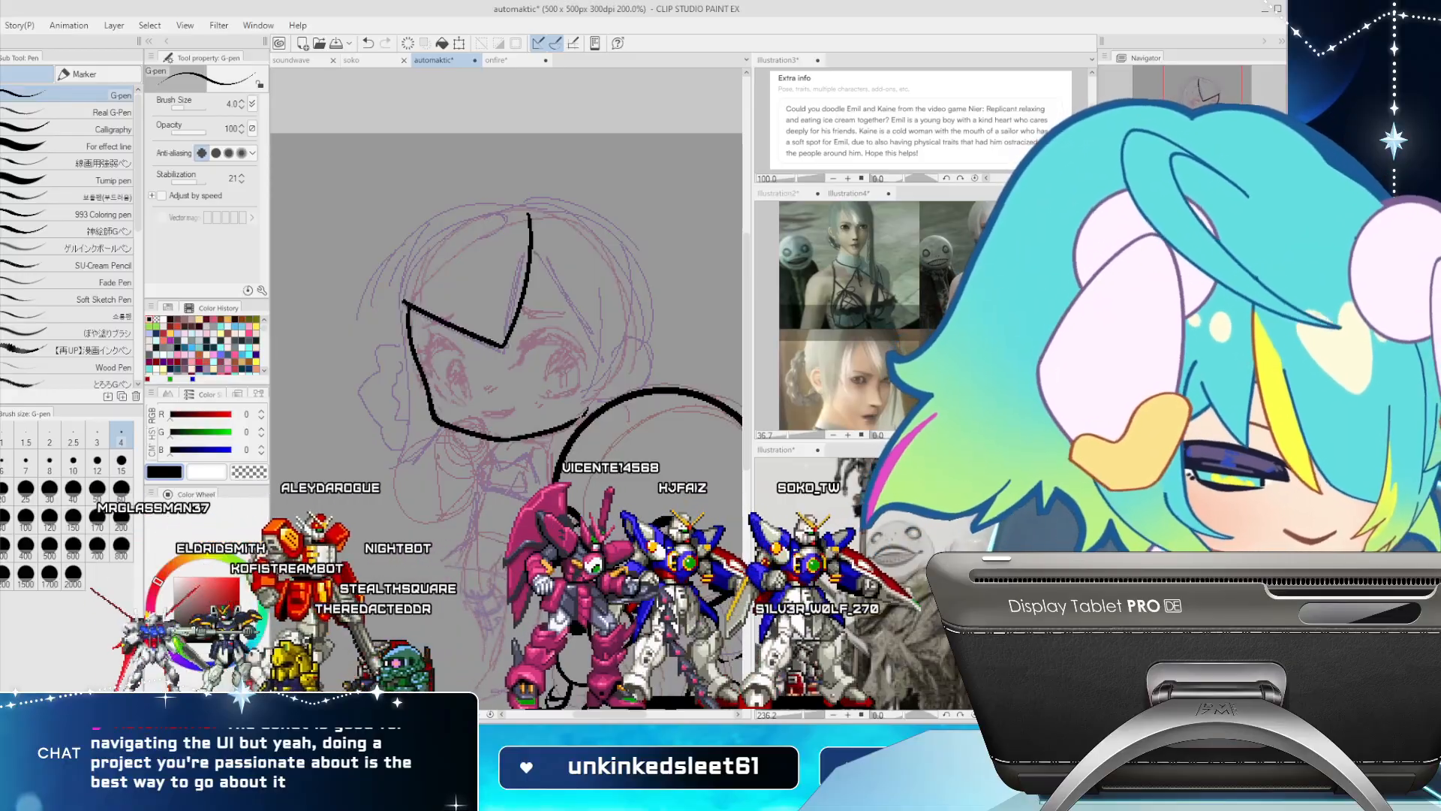
Ink the curved crown outline above the large bang, redoing the stroke, and add the pointed side lock beside the cheek
drag(404, 301, 501, 215)
key(ctrl+z)
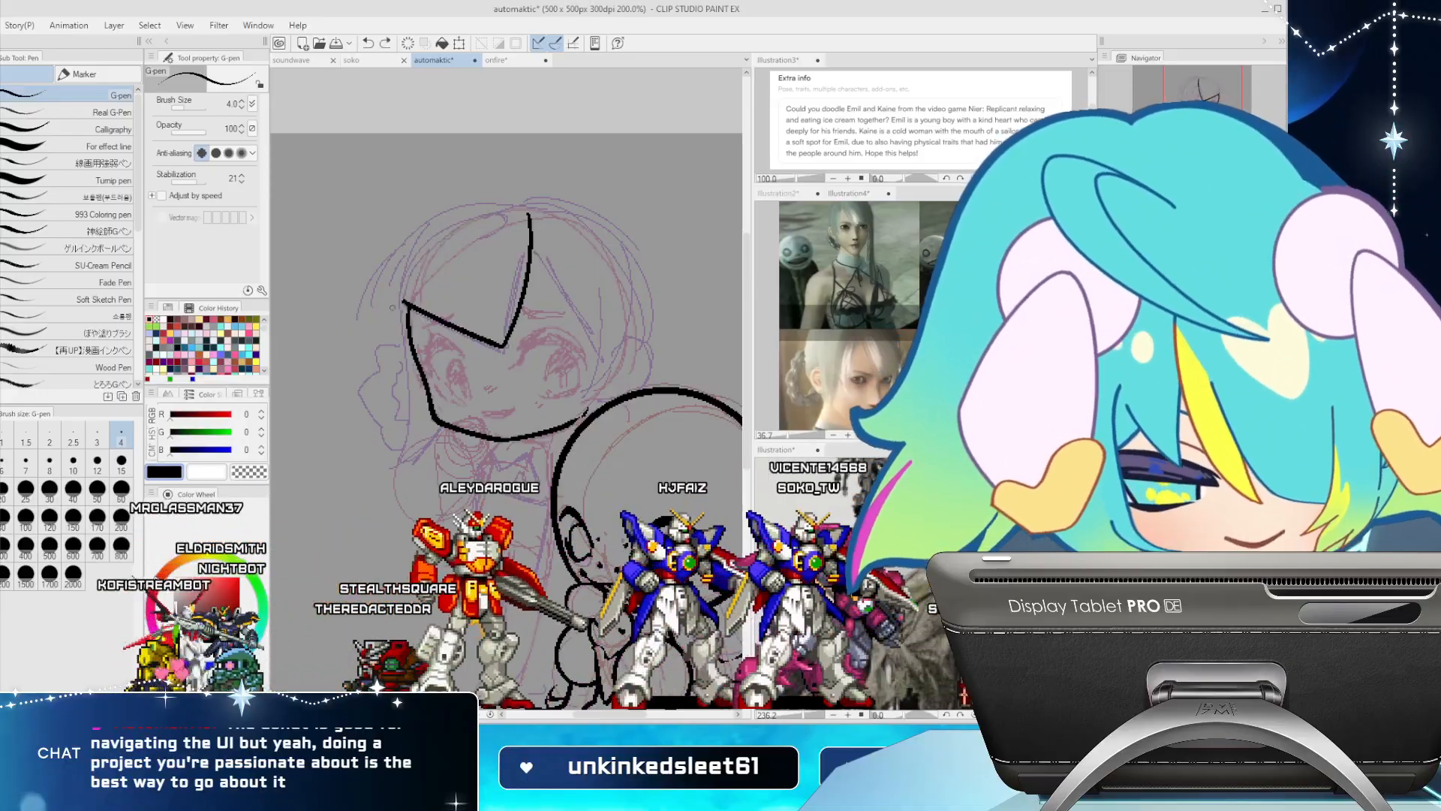
mouse_move(394, 299)
mouse_down()
mouse_move(504, 215)
mouse_move(470, 219)
mouse_move(509, 212)
mouse_up()
key(ctrl+z)
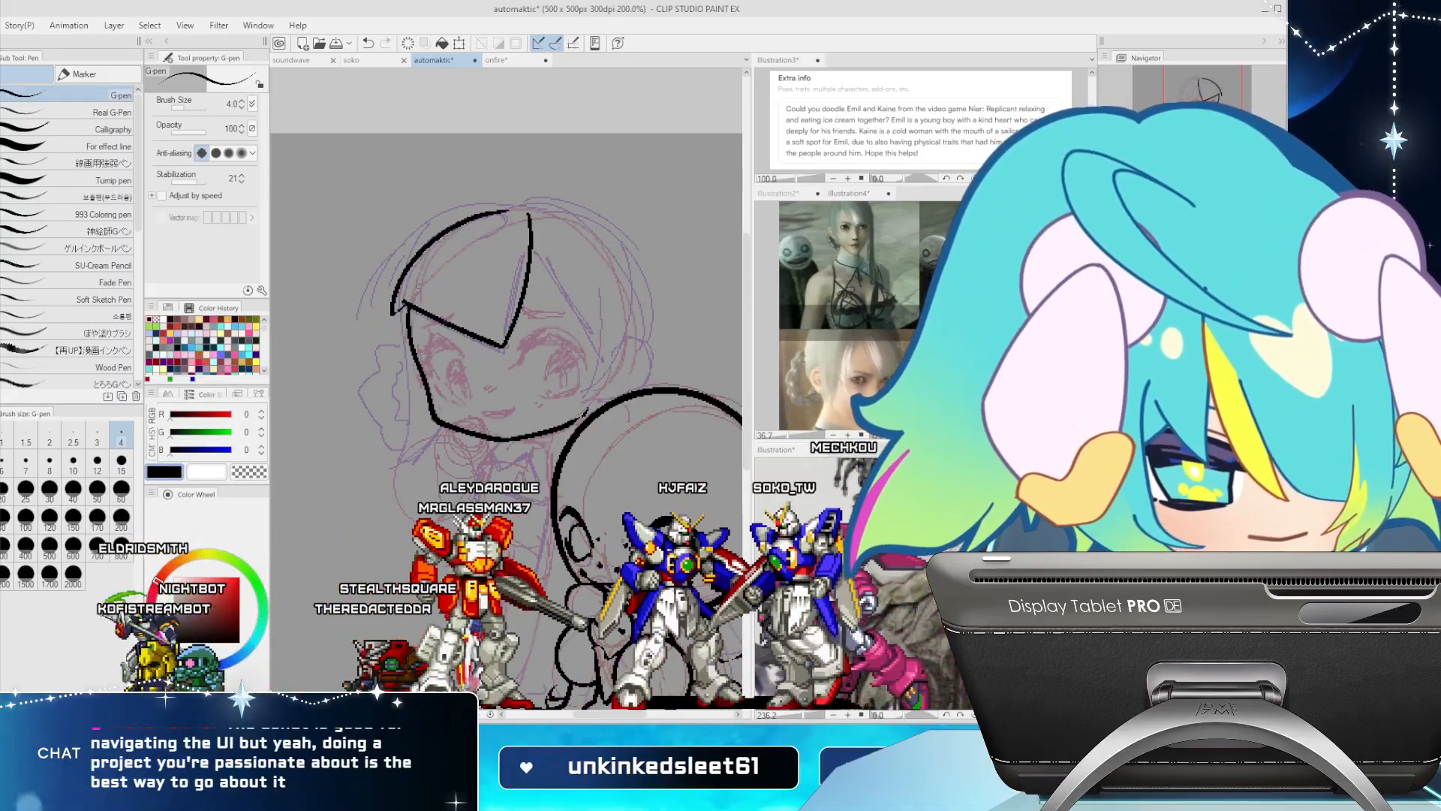
key(ctrl+z)
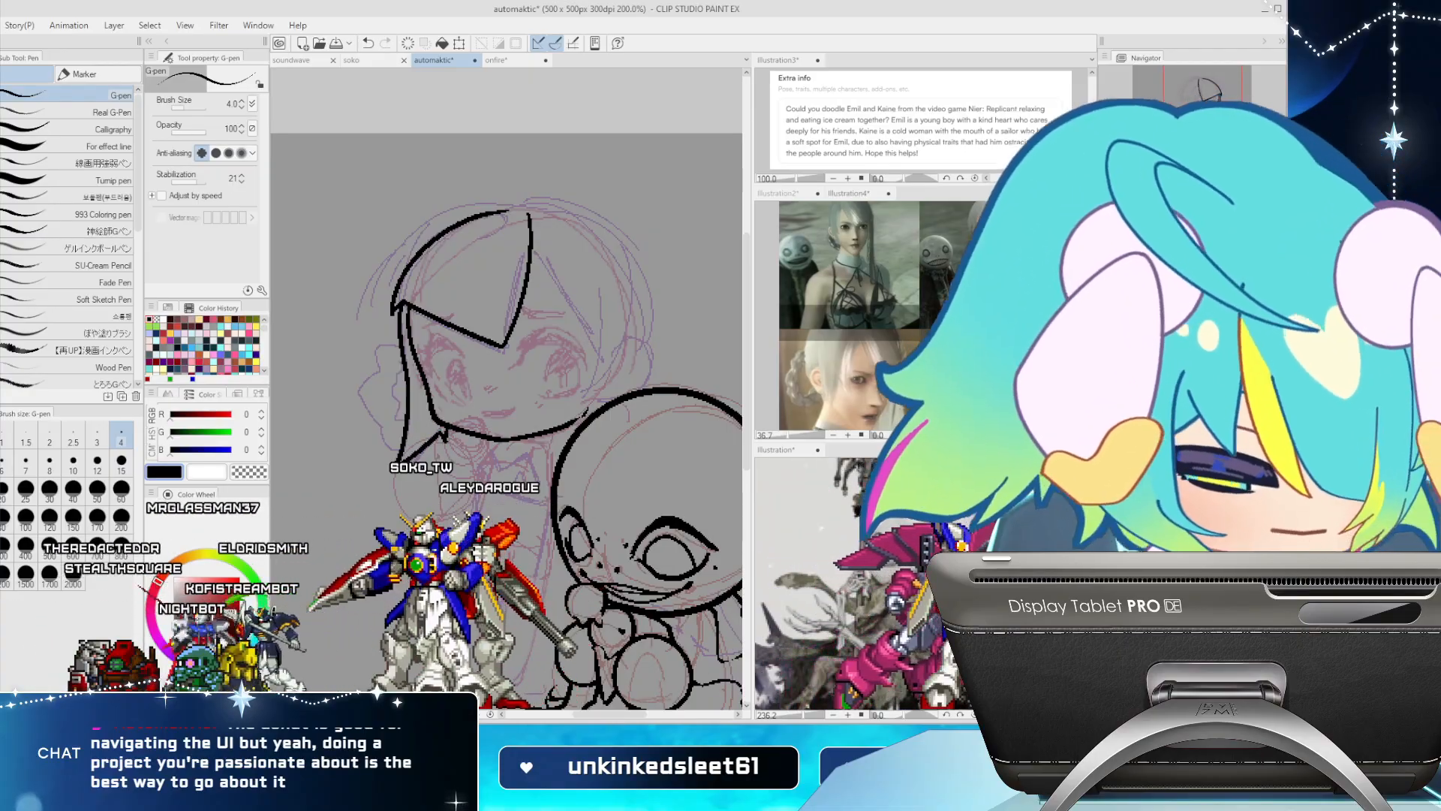
Redraw the large bang's lower edge so it meets the temple lower down, and erase the old edge
key(h)
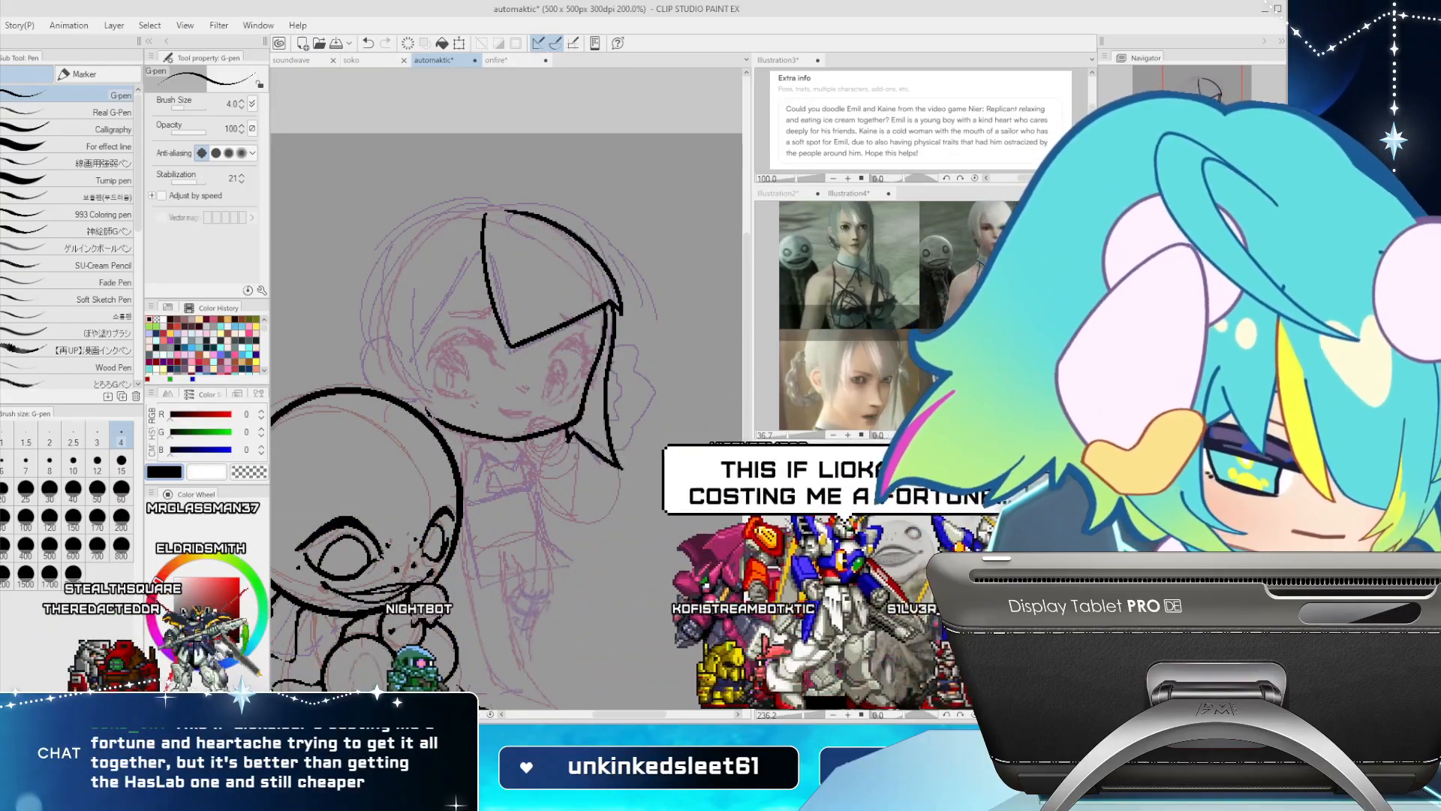
drag(514, 344, 614, 308)
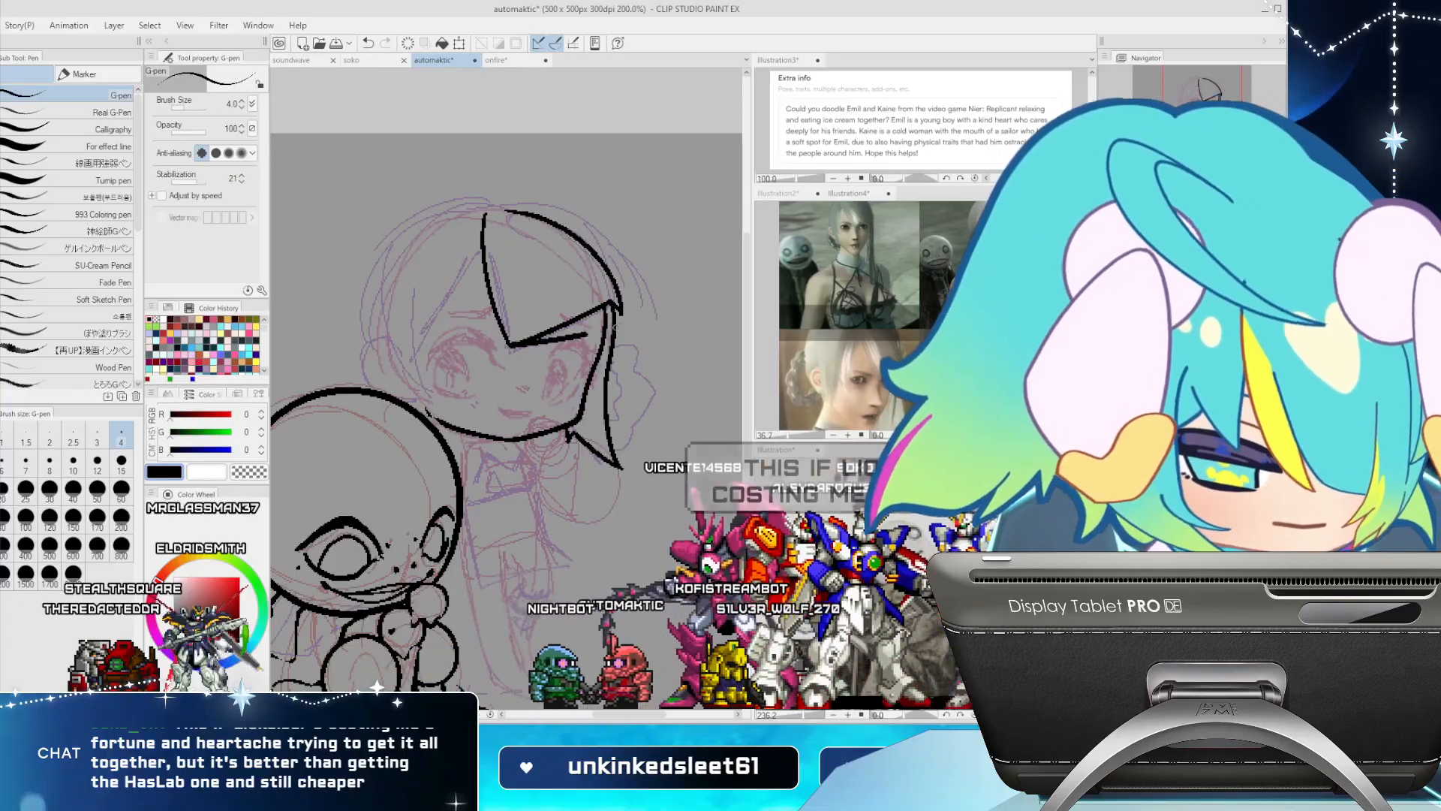
key(c)
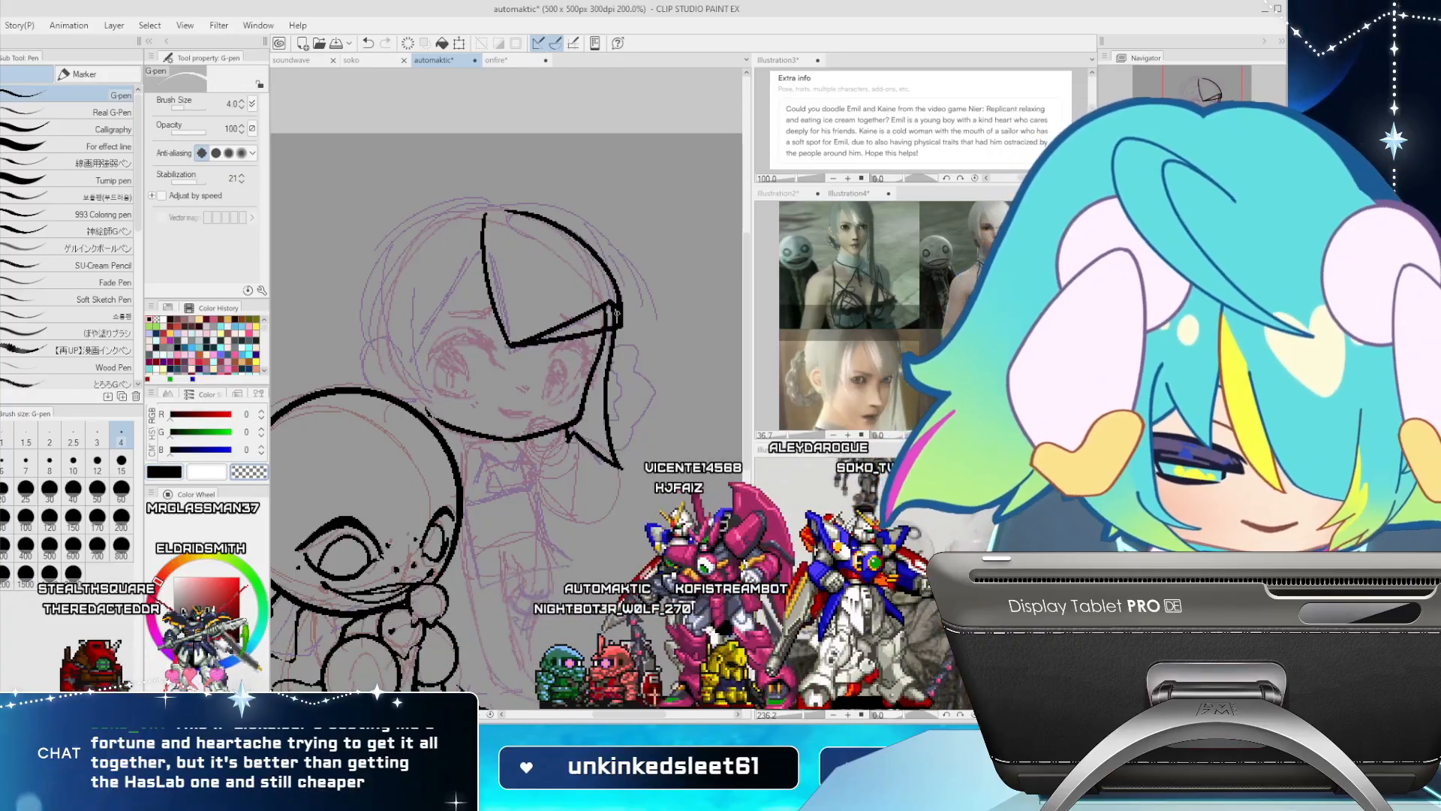
drag(613, 302, 615, 323)
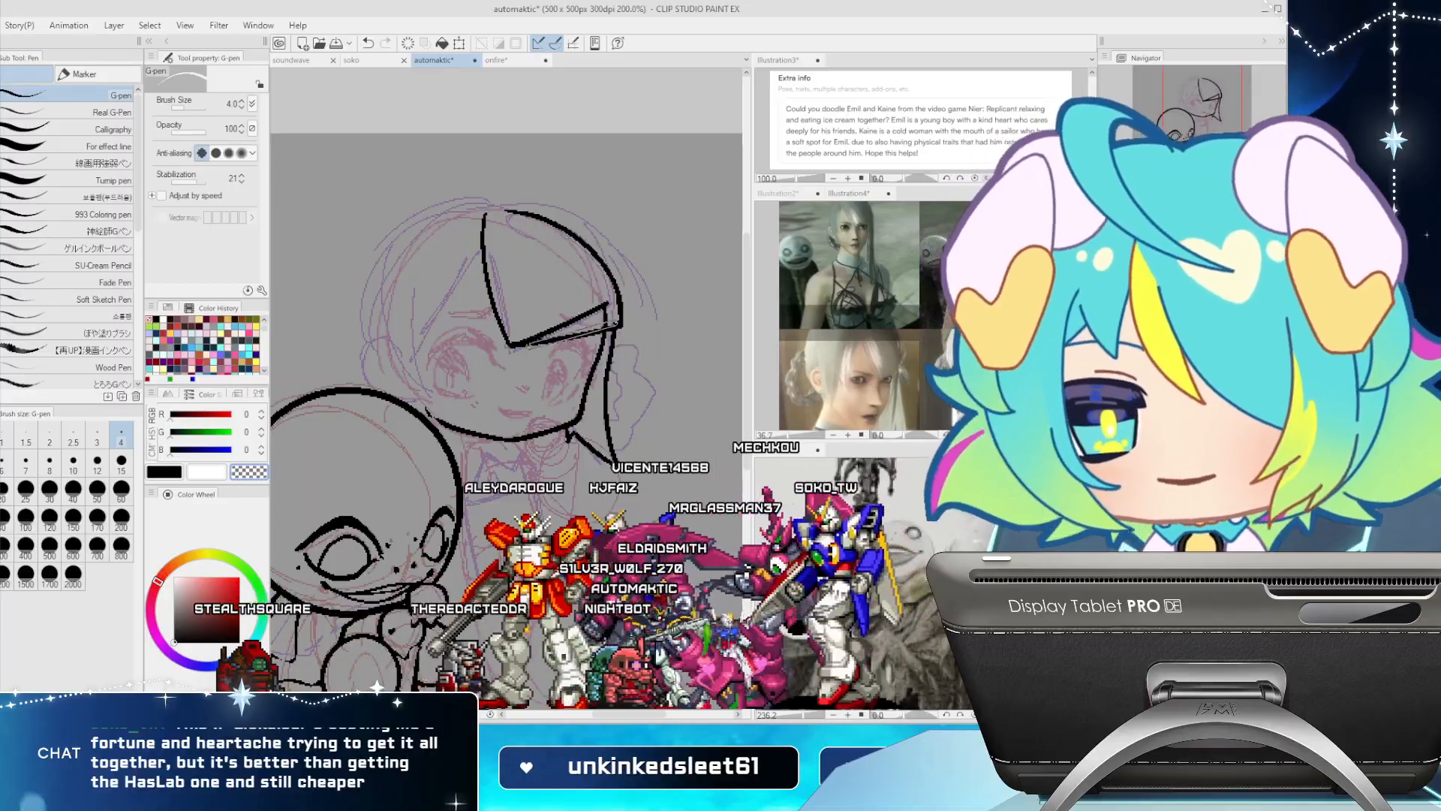
drag(515, 342, 598, 310)
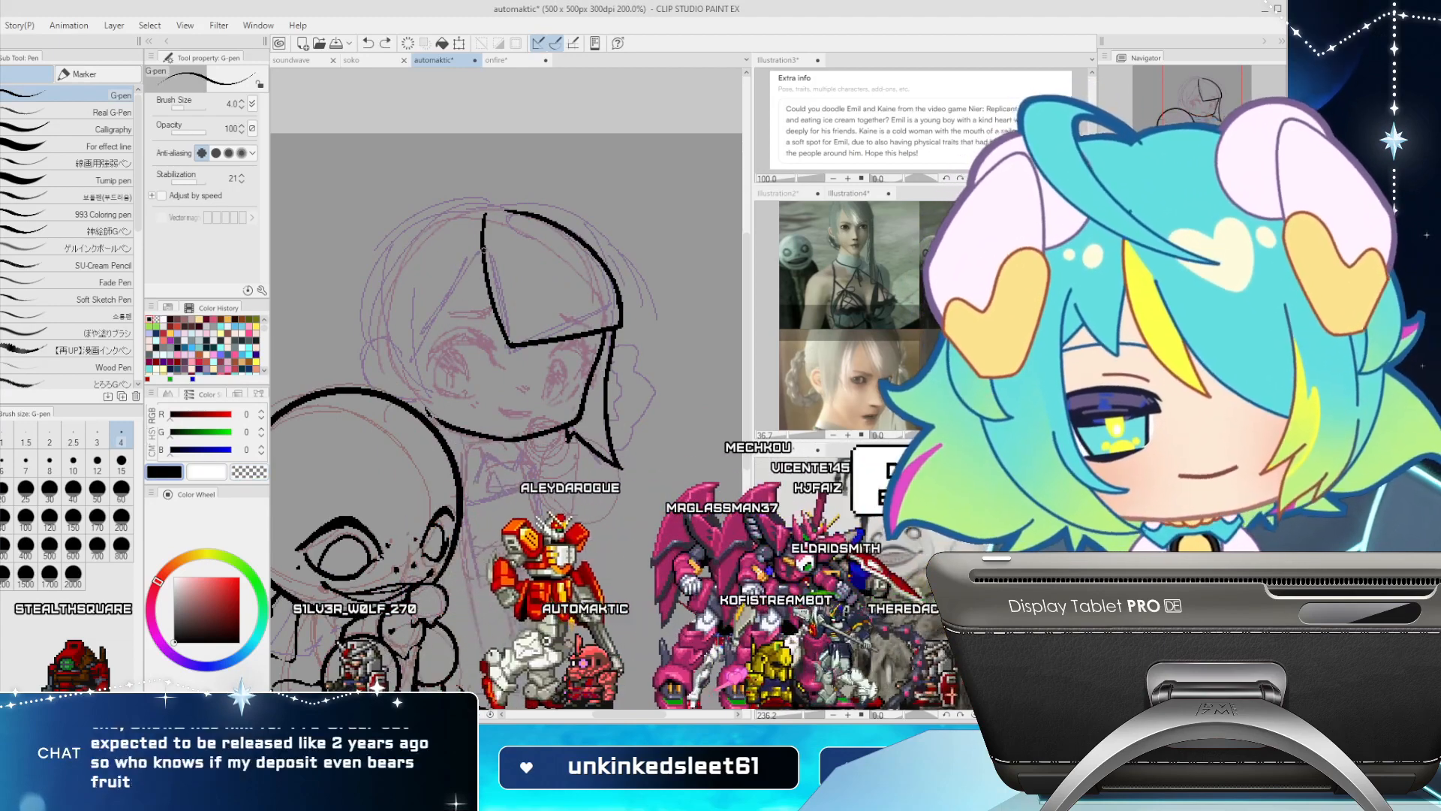
Ink the opposite bang sloping from the parting to the temple, plus the side strands framing that cheek
key(ctrl+z)
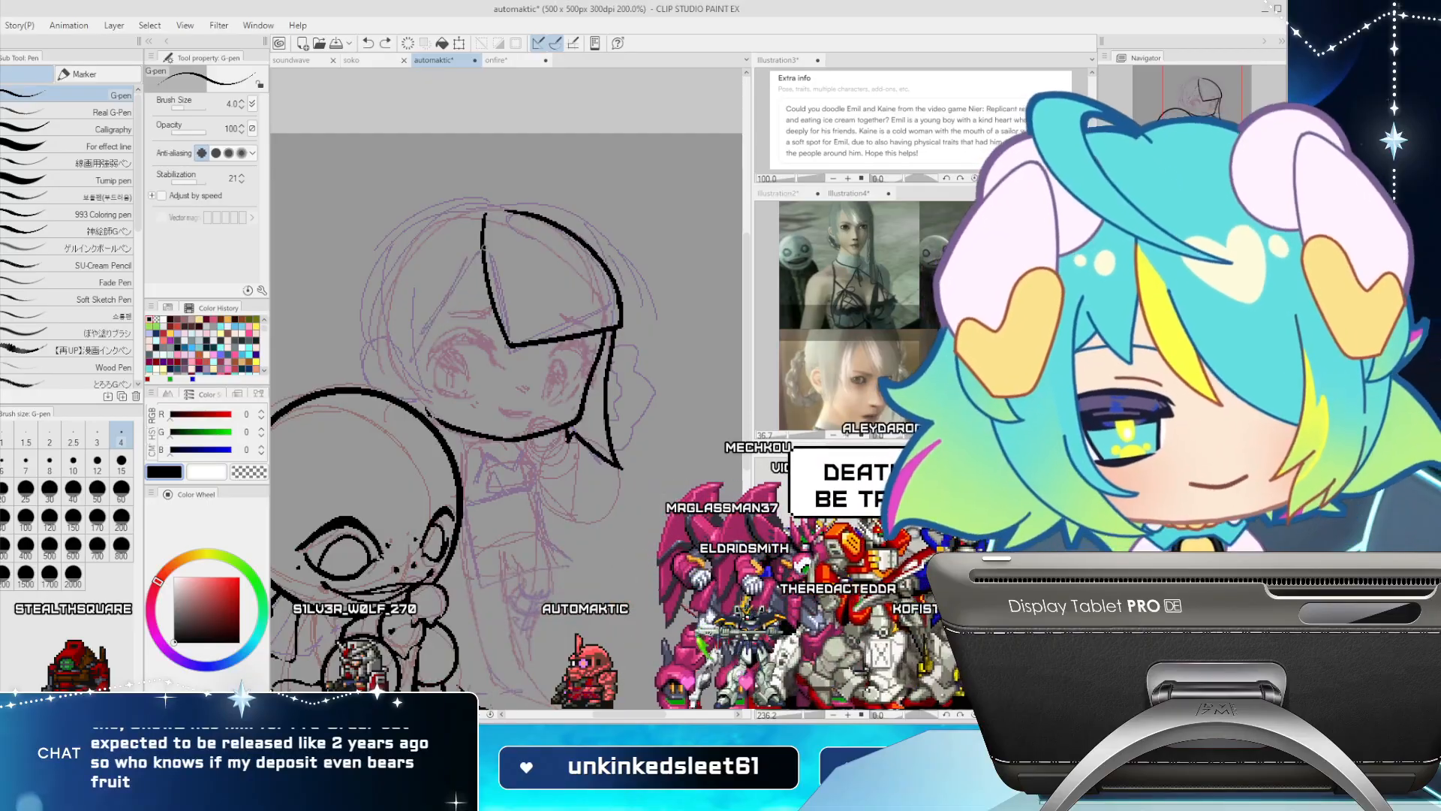
mouse_move(435, 332)
mouse_down()
mouse_move(425, 353)
mouse_move(479, 263)
mouse_up()
key(ctrl+z)
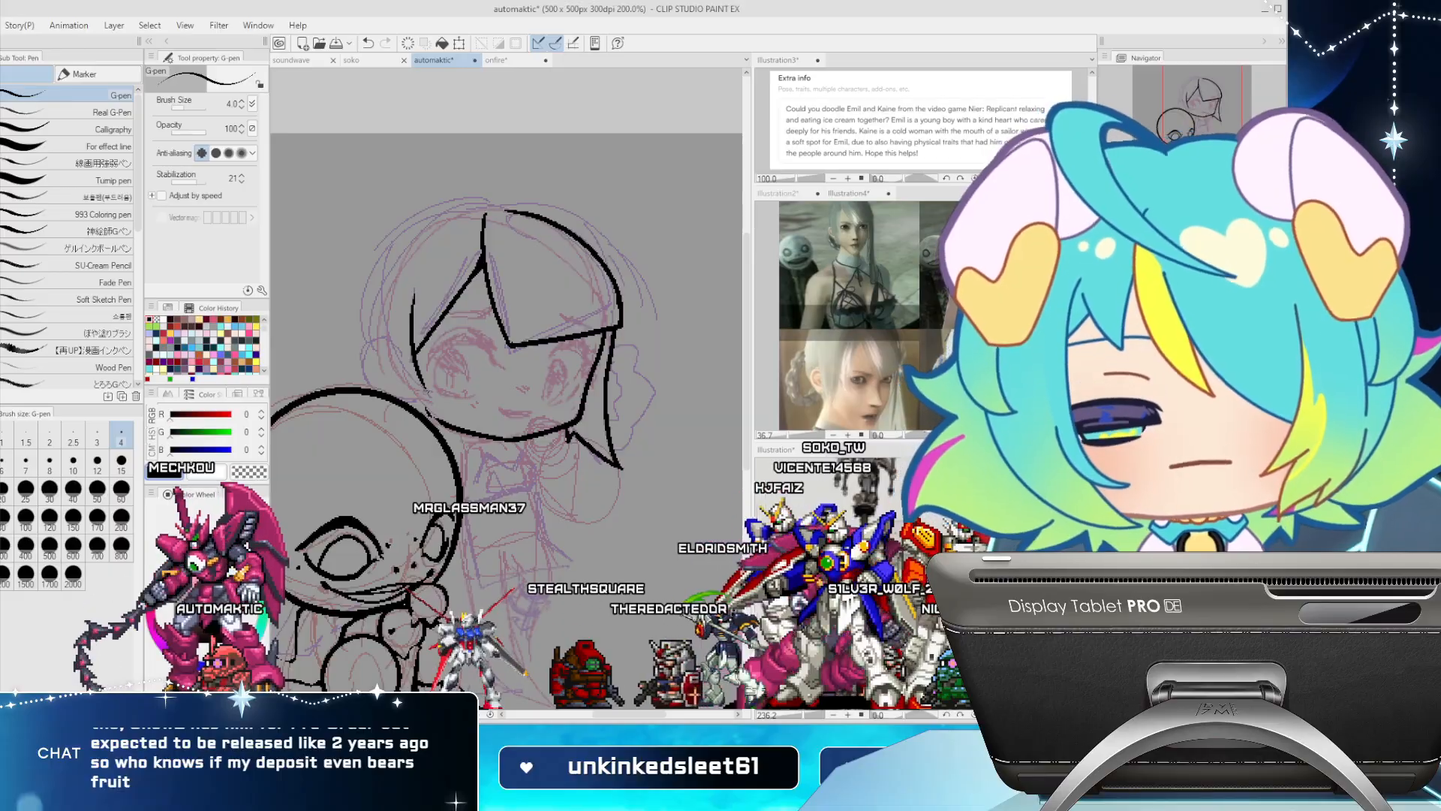
drag(414, 291, 436, 406)
key(ctrl+z)
key(c)
key(c)
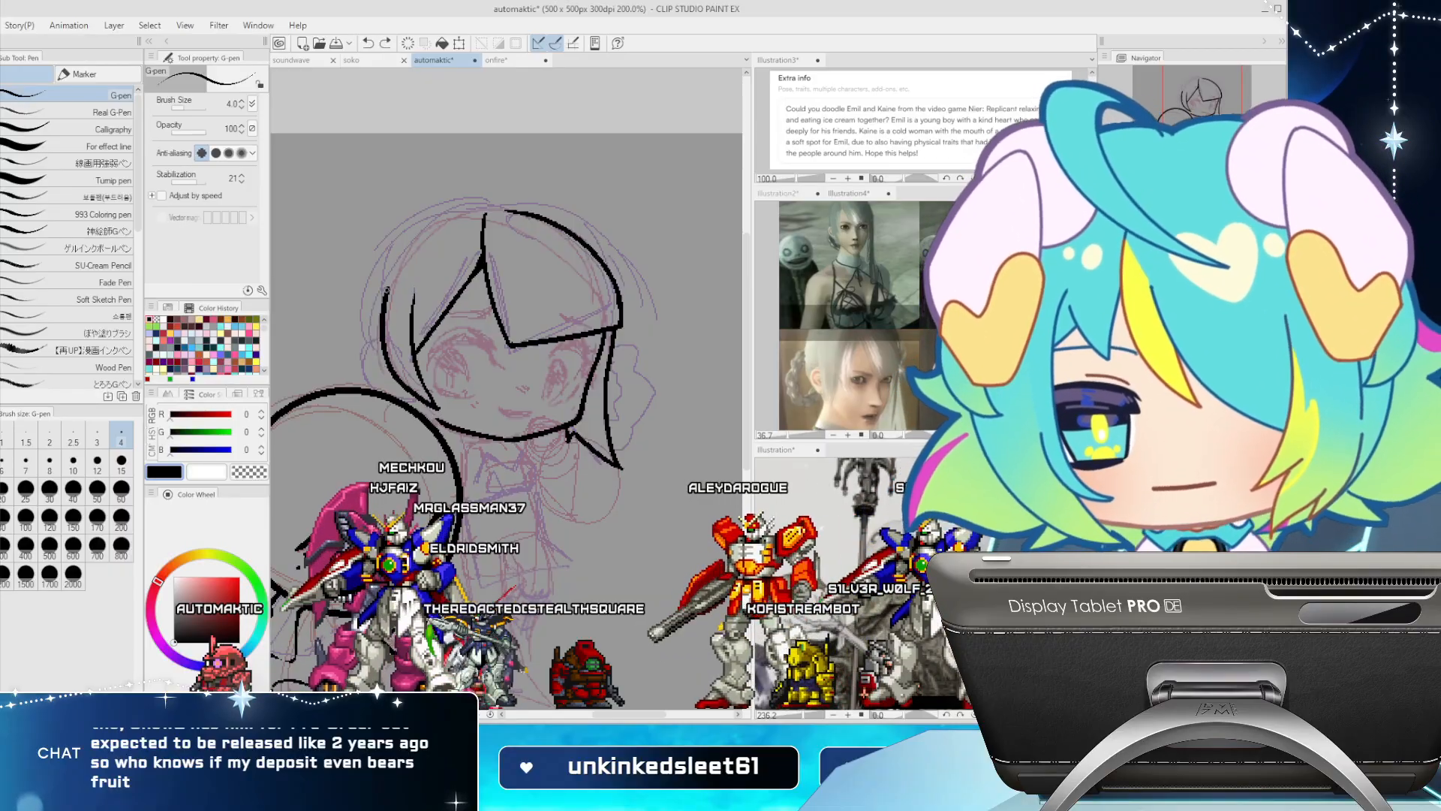
Ink the outer hair curve rising from the side strands toward the crown, redoing the stroke
key(ctrl+z)
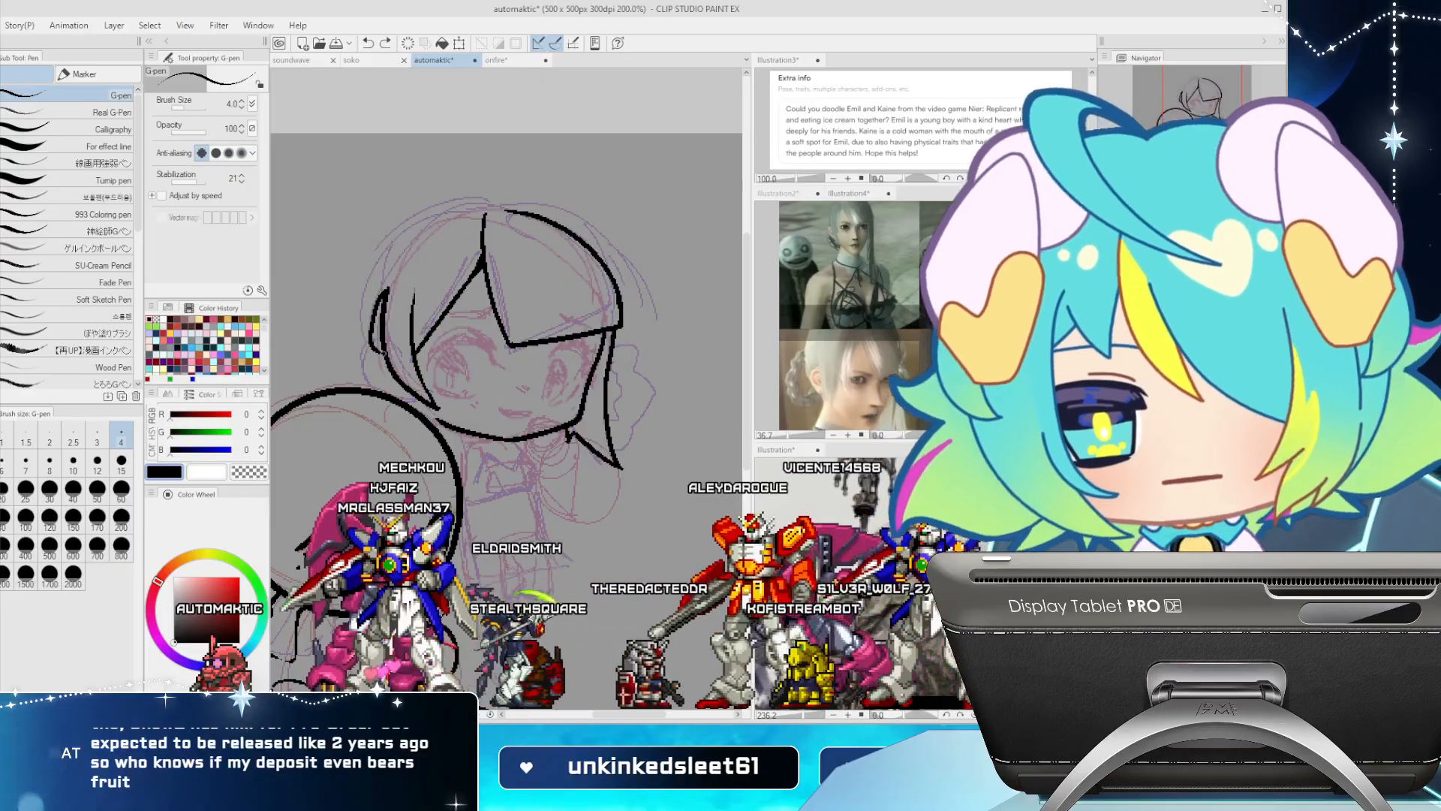
mouse_move(379, 357)
mouse_down()
mouse_move(362, 272)
mouse_move(383, 246)
mouse_move(358, 318)
mouse_move(407, 232)
mouse_up()
key(ctrl+z)
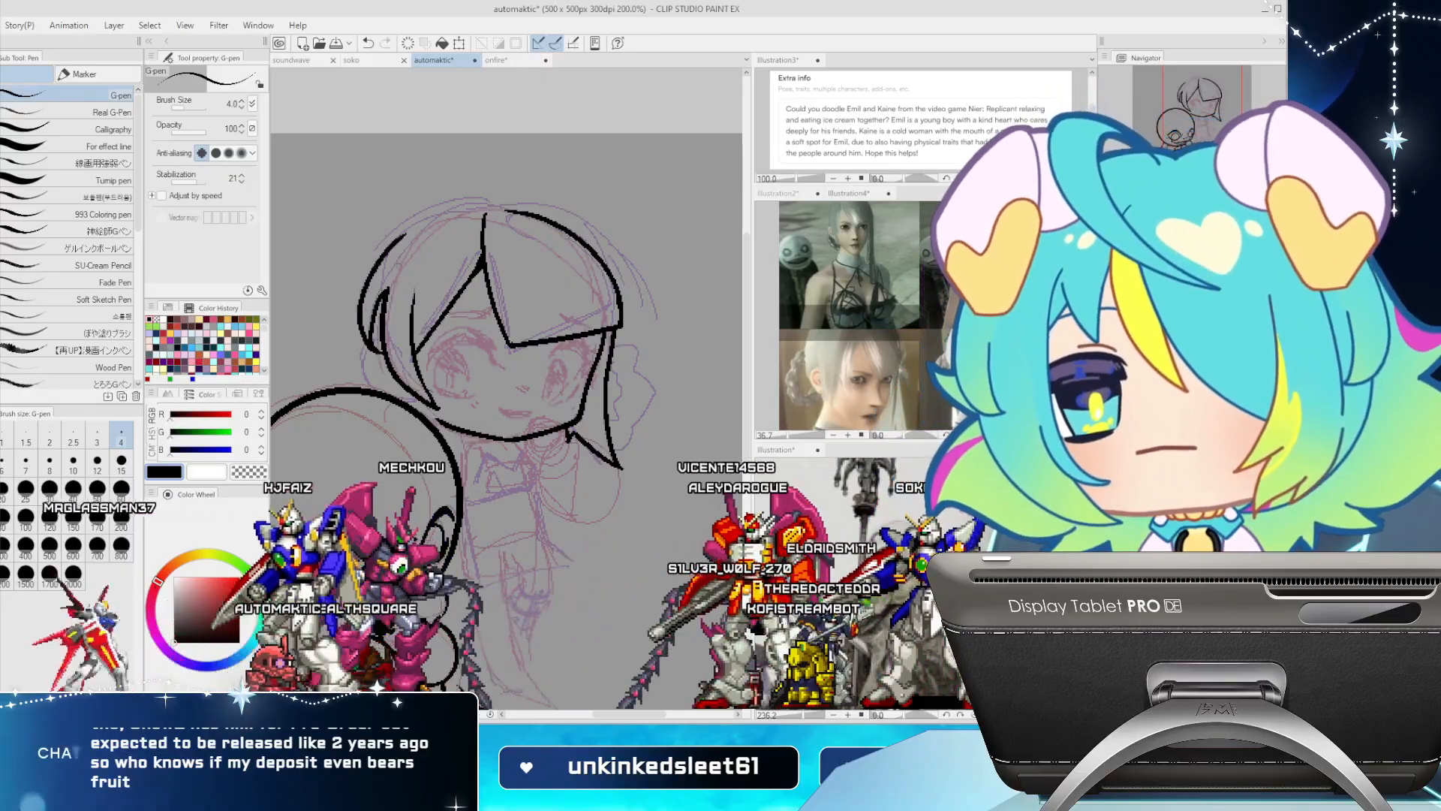
key(shift+space)
key(shift+space)
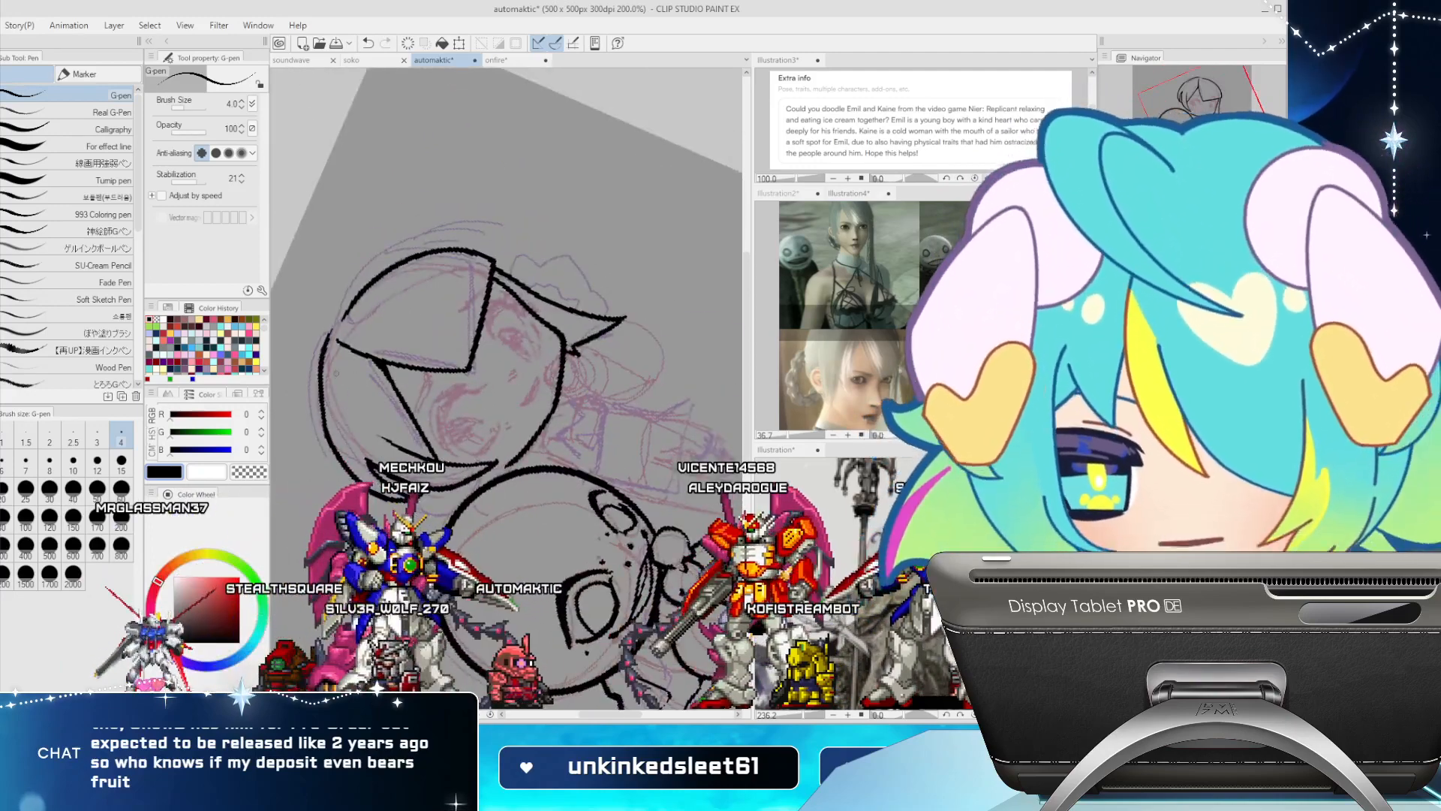
Redraw the back-of-head outline in a rotated view until one smooth curve joins the side strands to the crown
key(ctrl+z)
drag(323, 430, 349, 322)
key(ctrl+z)
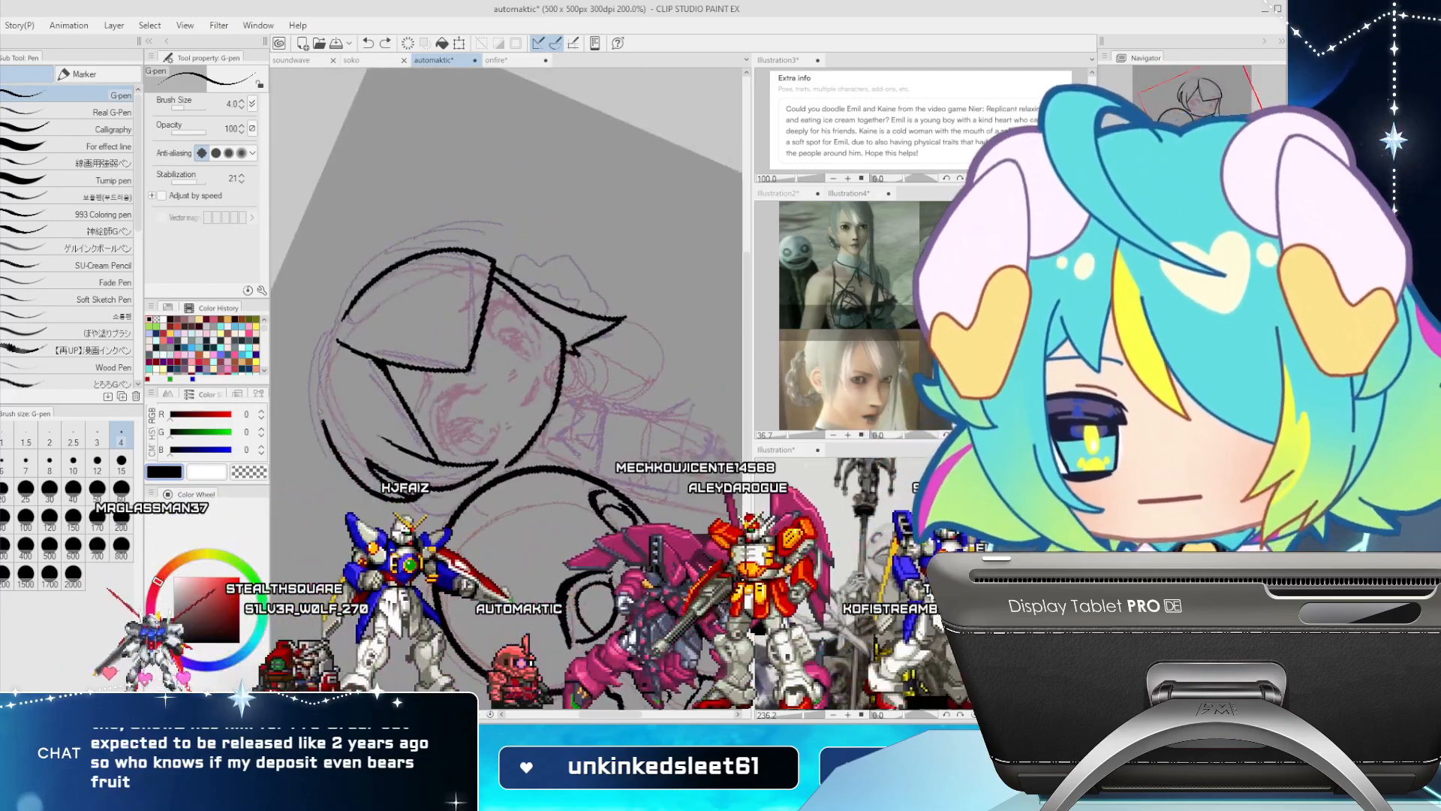
mouse_move(323, 424)
mouse_down()
mouse_move(329, 327)
mouse_move(358, 294)
mouse_up()
key(ctrl+z)
drag(323, 426, 351, 299)
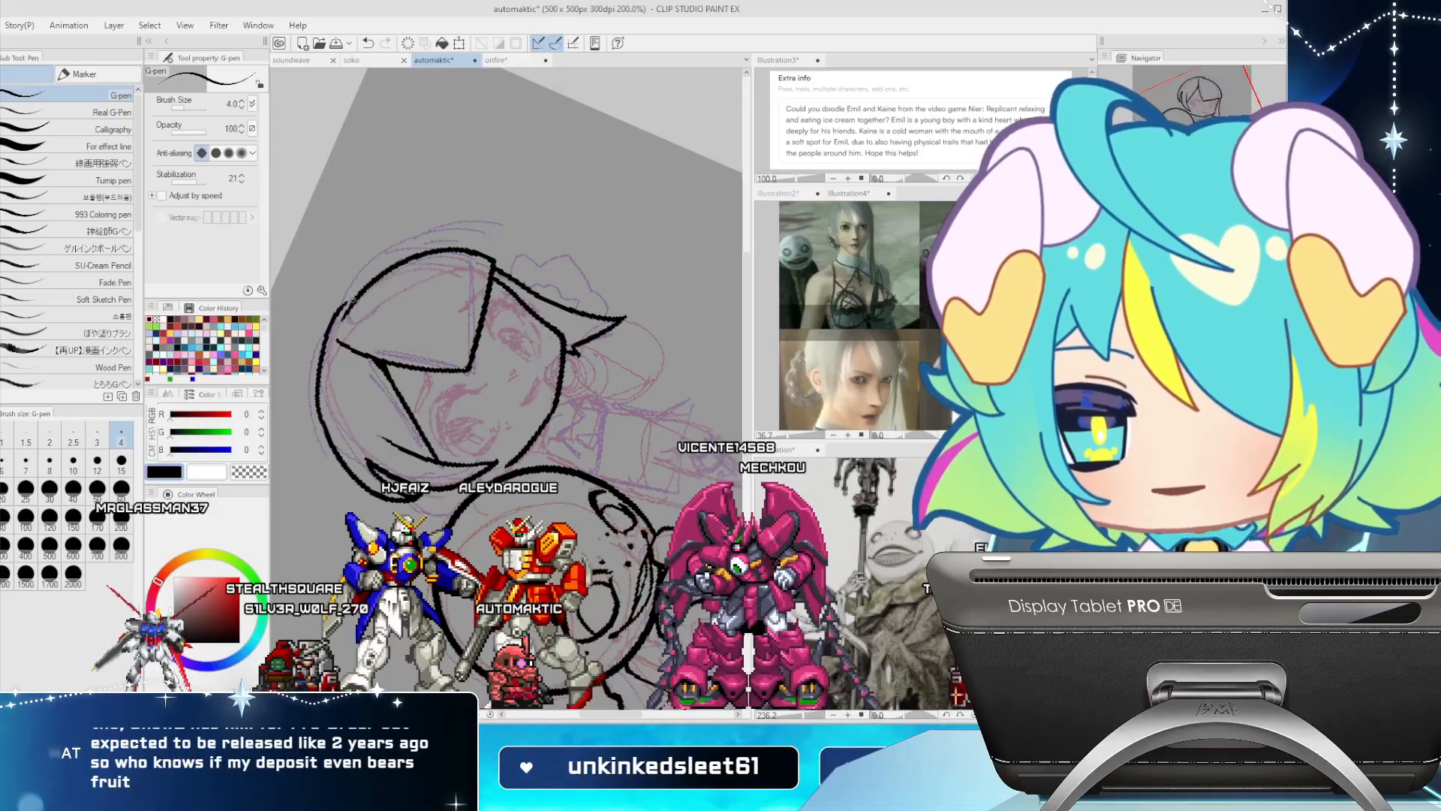
key(ctrl+z)
key(ctrl+z)
mouse_move(324, 428)
mouse_down()
mouse_move(329, 349)
mouse_move(356, 302)
mouse_up()
key(ctrl+z)
mouse_move(325, 427)
mouse_down()
mouse_move(319, 365)
mouse_move(375, 277)
mouse_up()
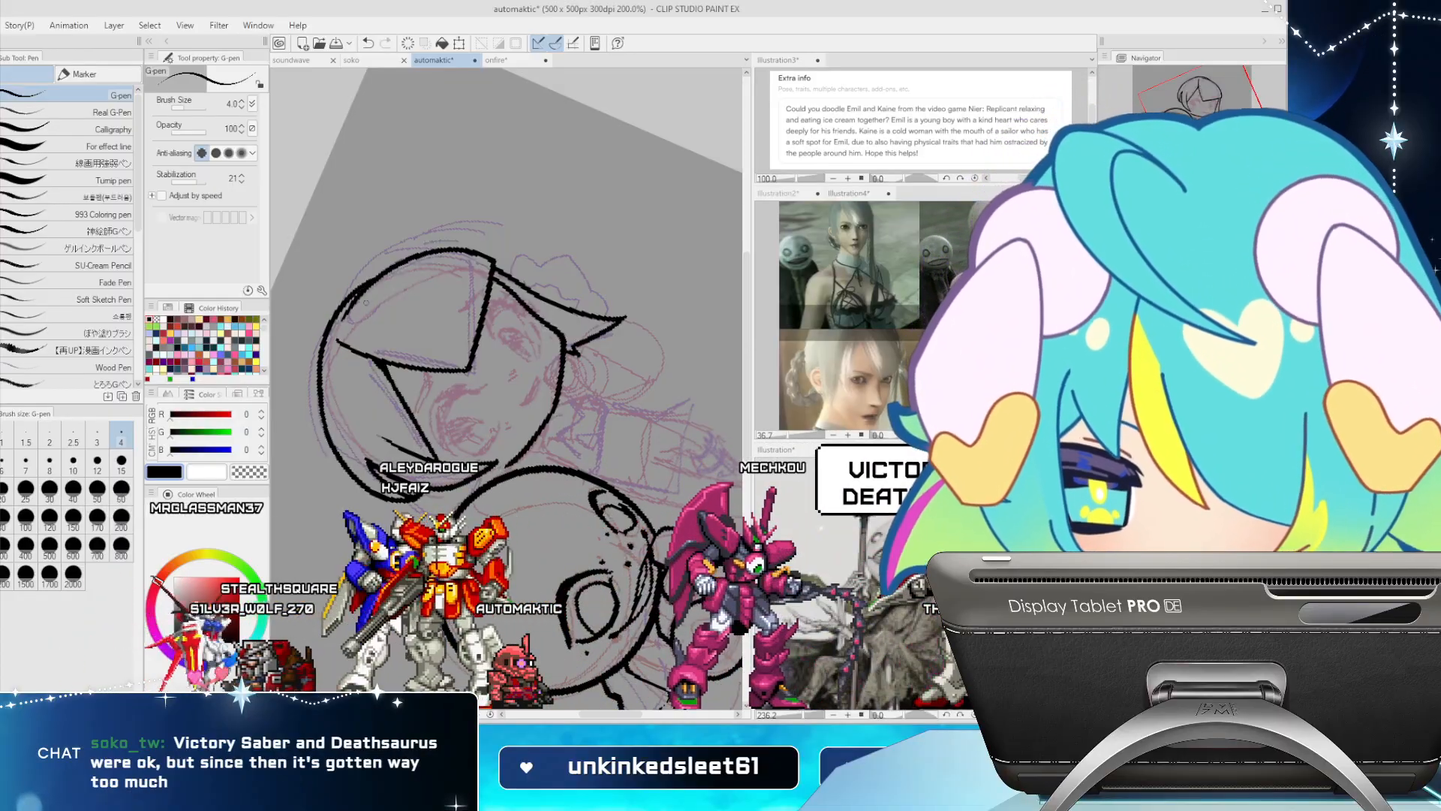
key(ctrl+at)
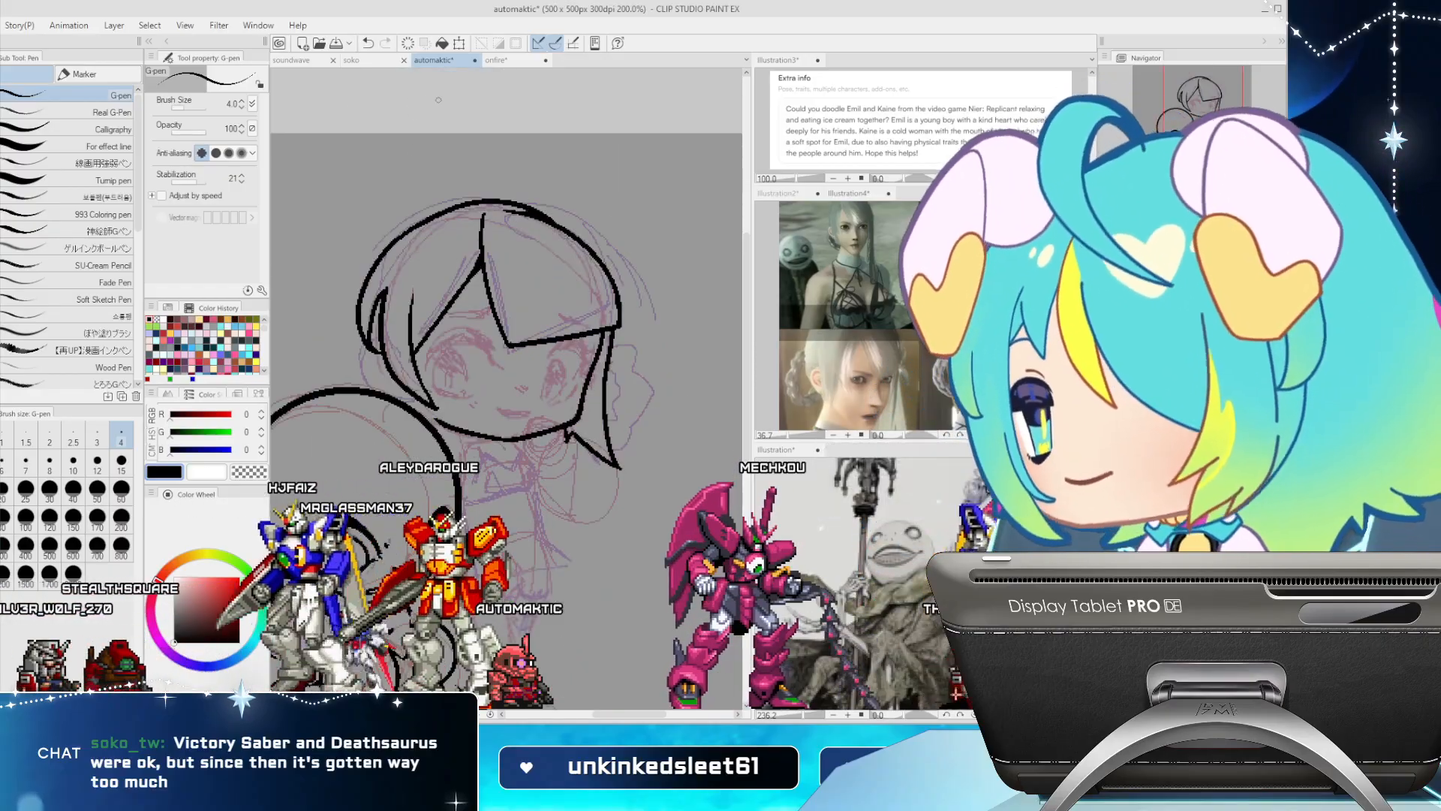
key(h)
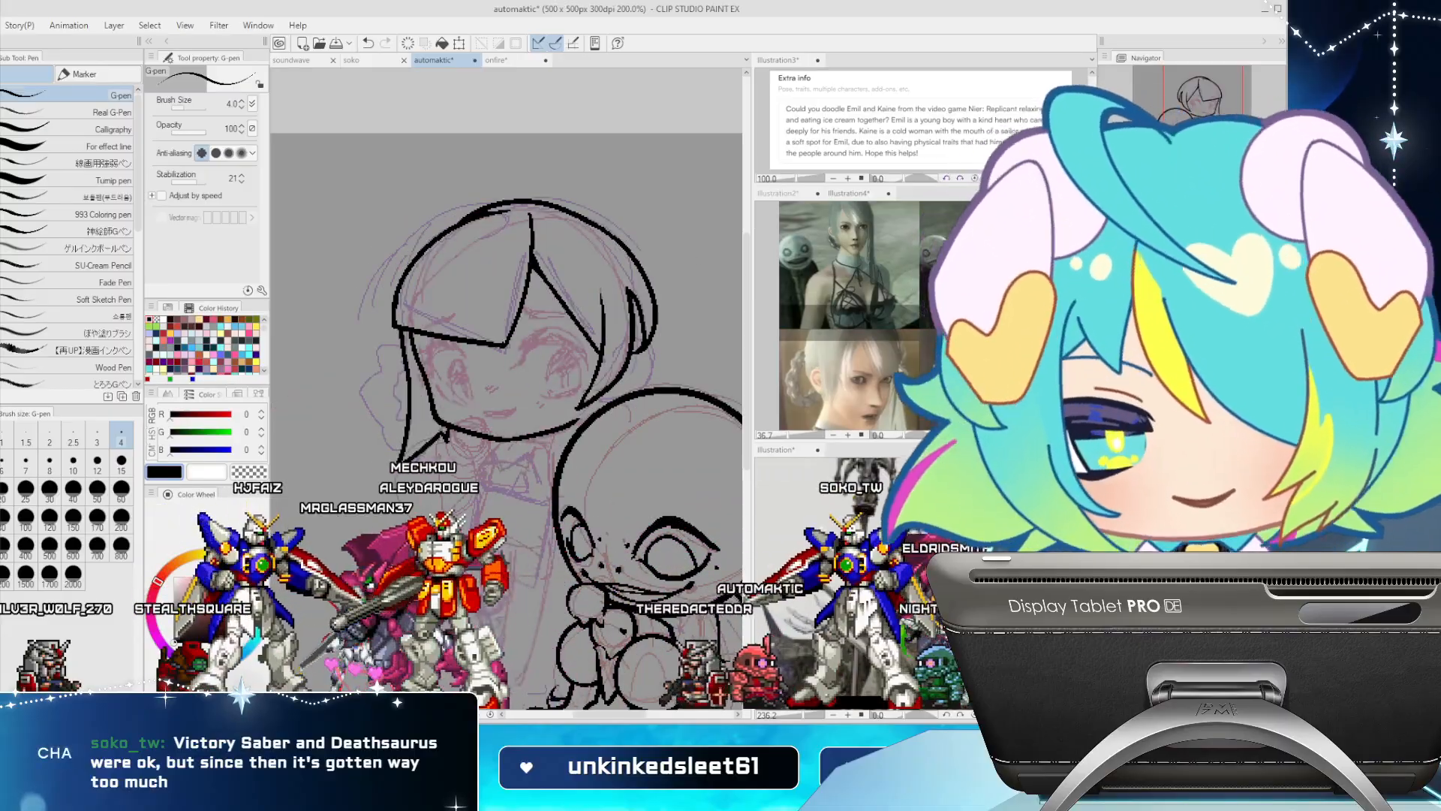
Try to ink a long outer strand sweeping from the crown out past the large bang
drag(507, 375, 596, 426)
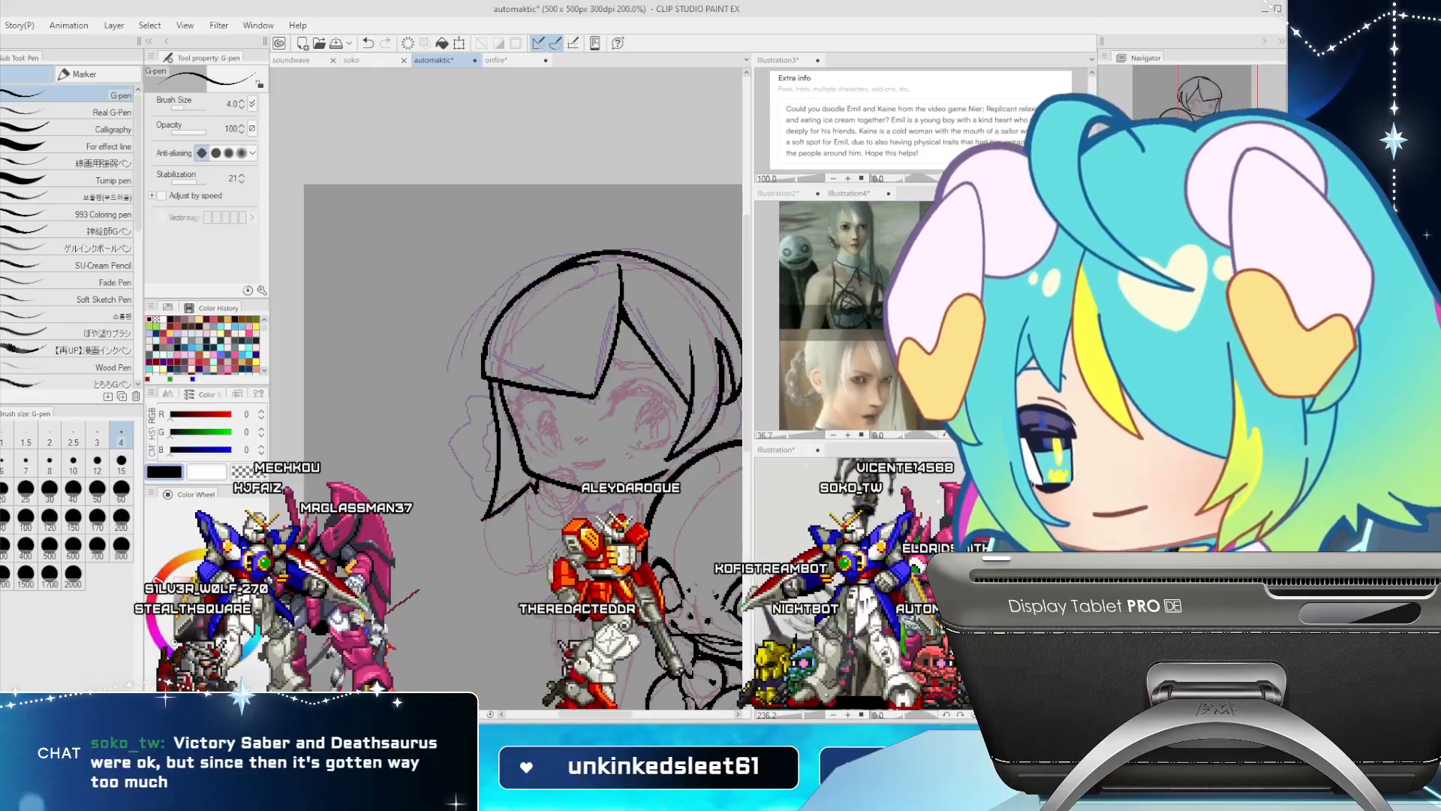
scroll(511, 376, up, 3)
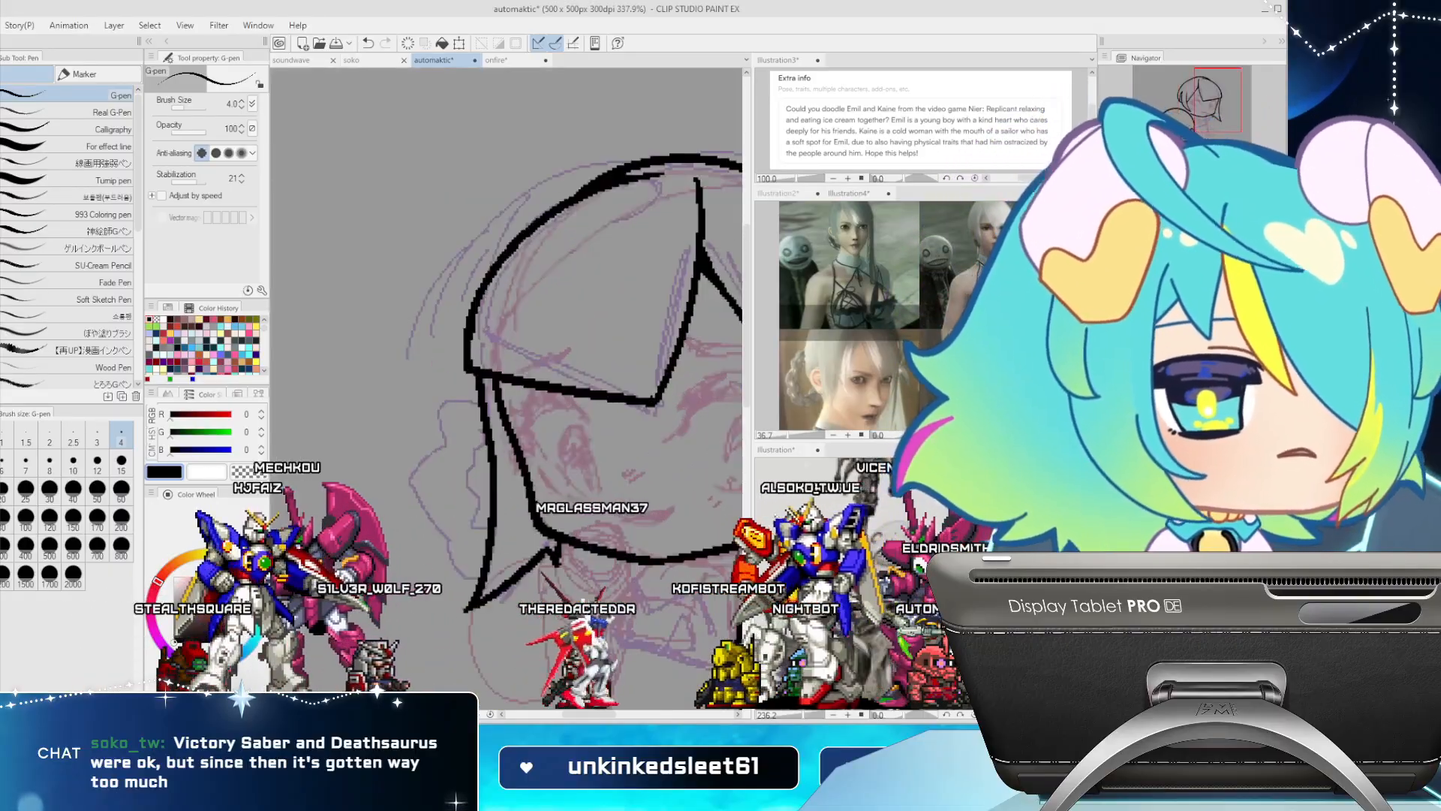
scroll(511, 375, down, 2)
scroll(511, 376, up, 1)
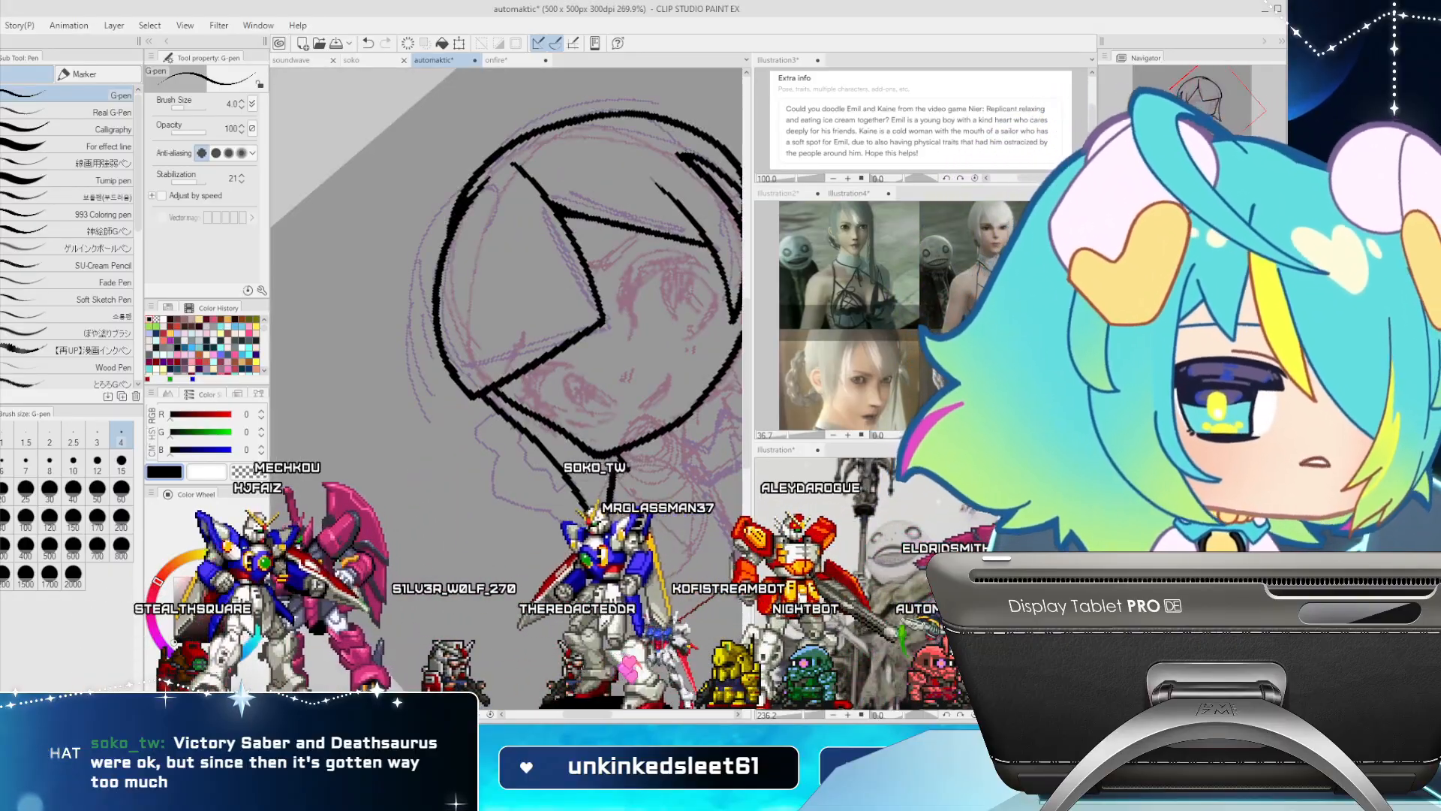
mouse_move(484, 169)
mouse_down()
mouse_move(414, 398)
mouse_move(421, 424)
mouse_up()
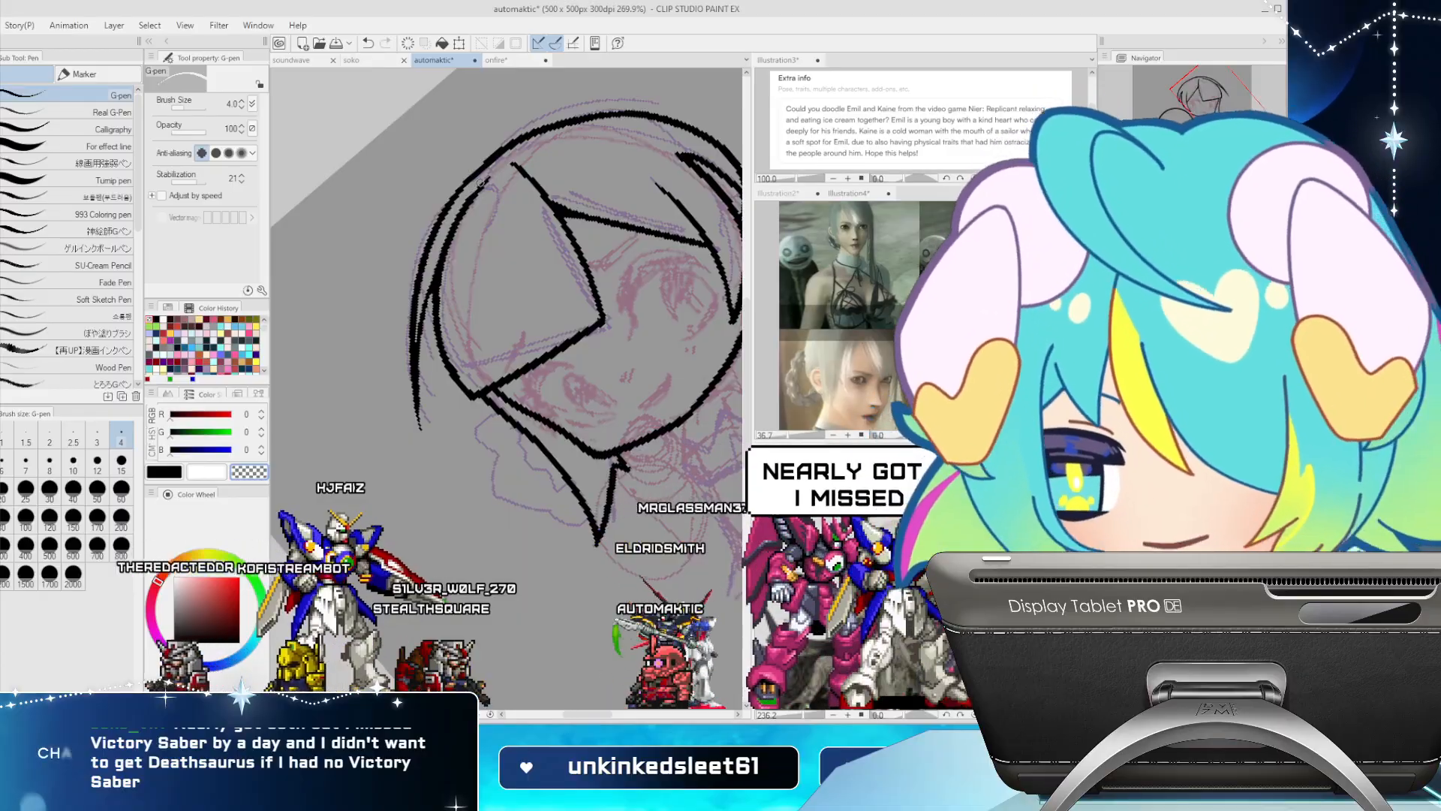
key(ctrl+at)
key(h)
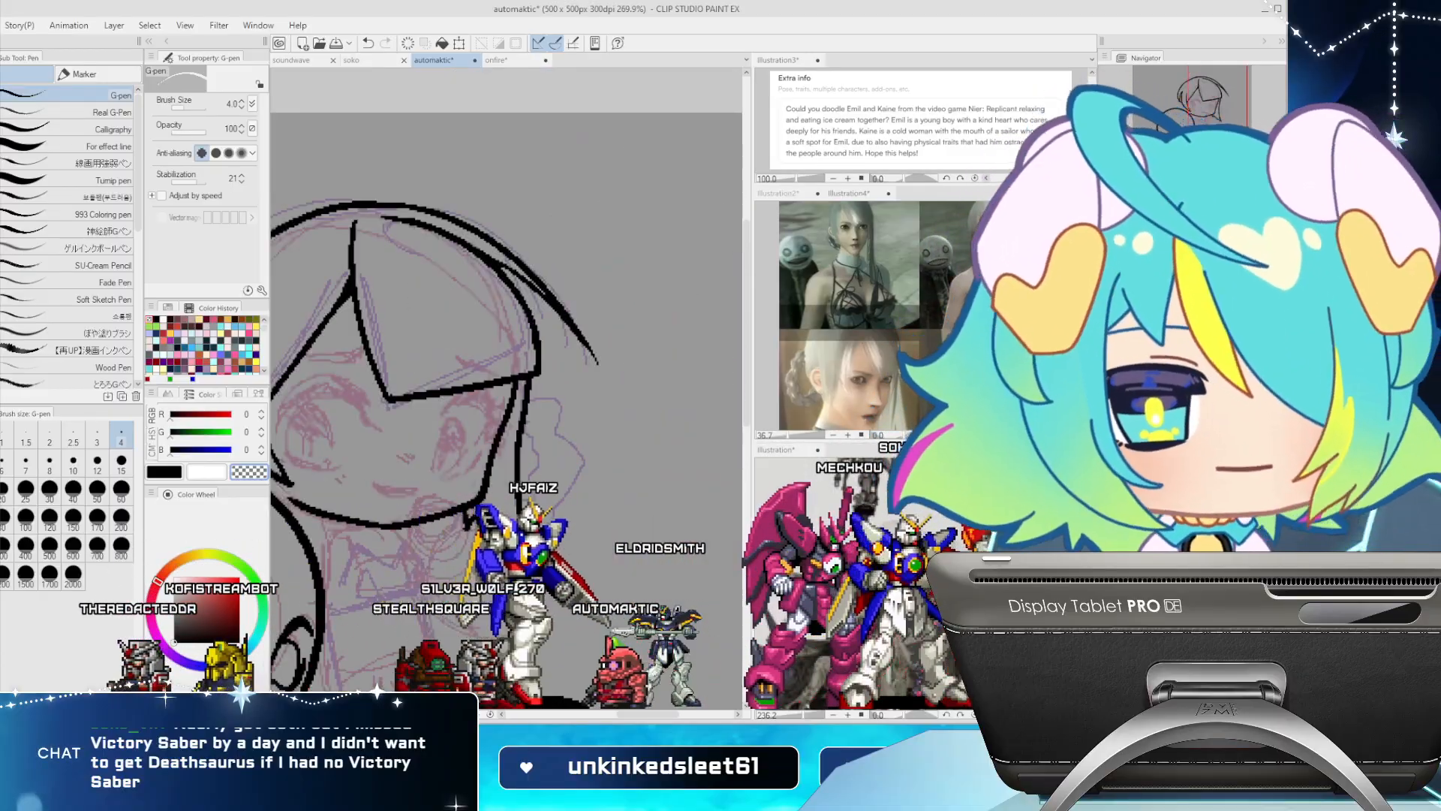
drag(466, 390, 573, 333)
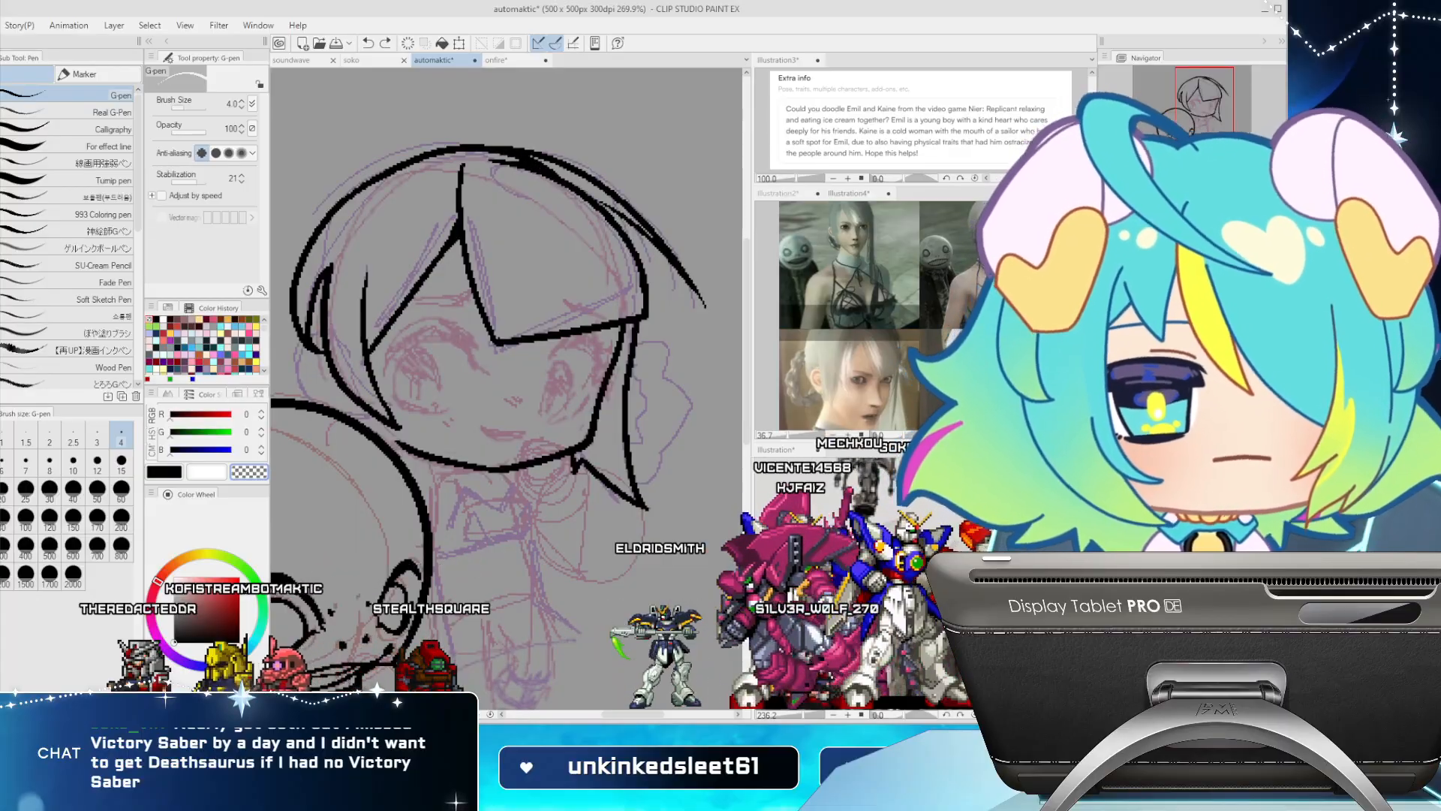
key(ctrl+z)
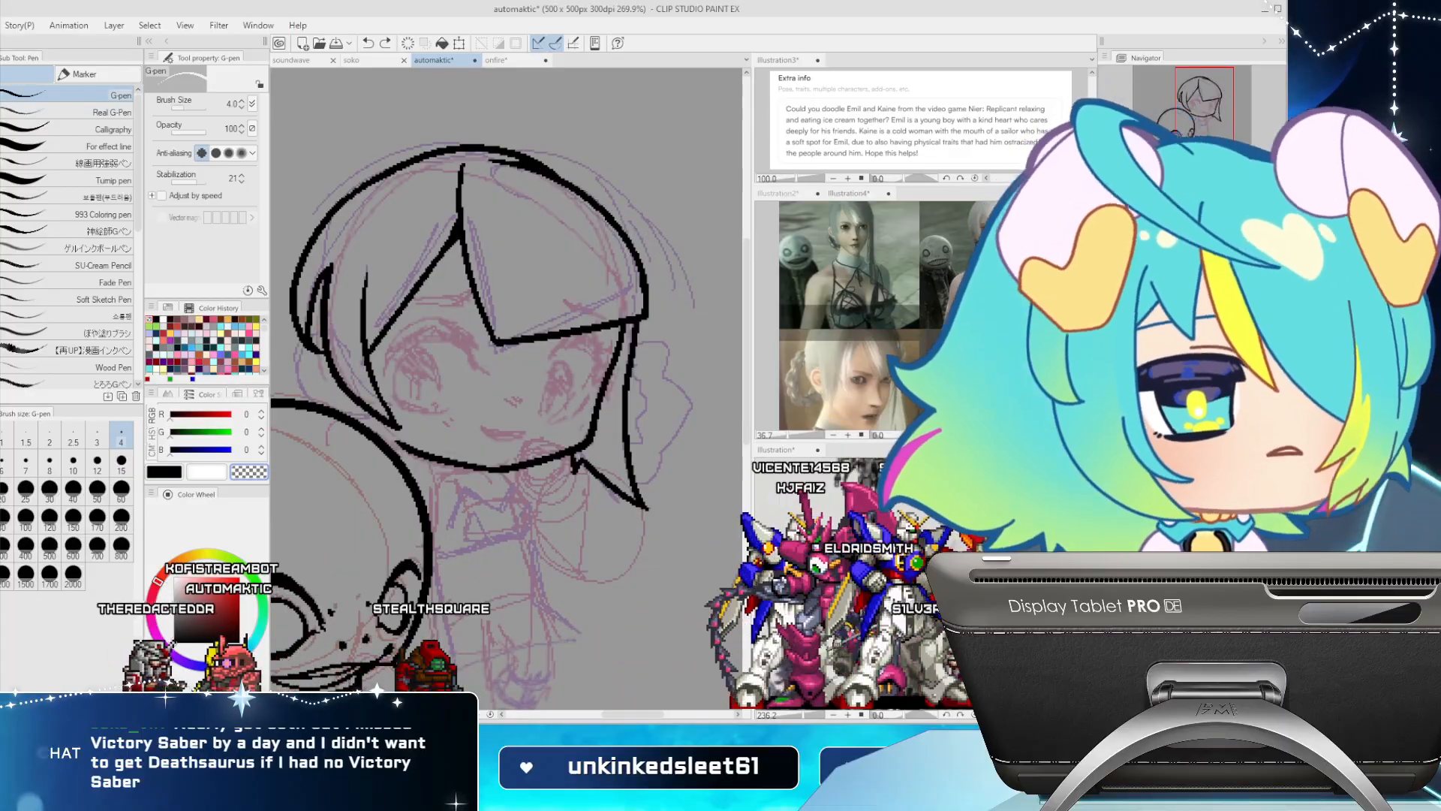
Thicken the crown outline above the large bang, redoing the stroke in a rotated view
key(h)
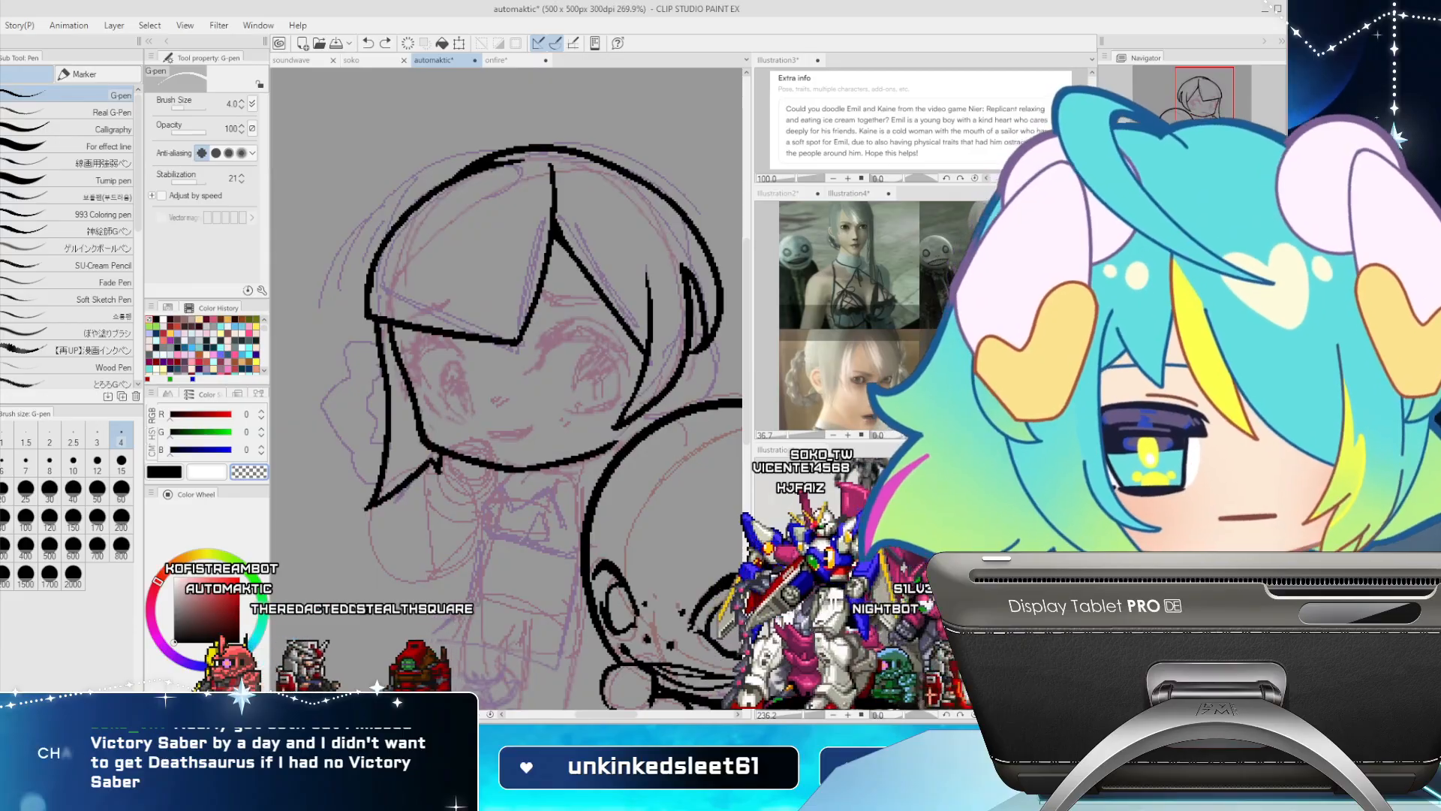
drag(384, 239, 521, 138)
key(ctrl+z)
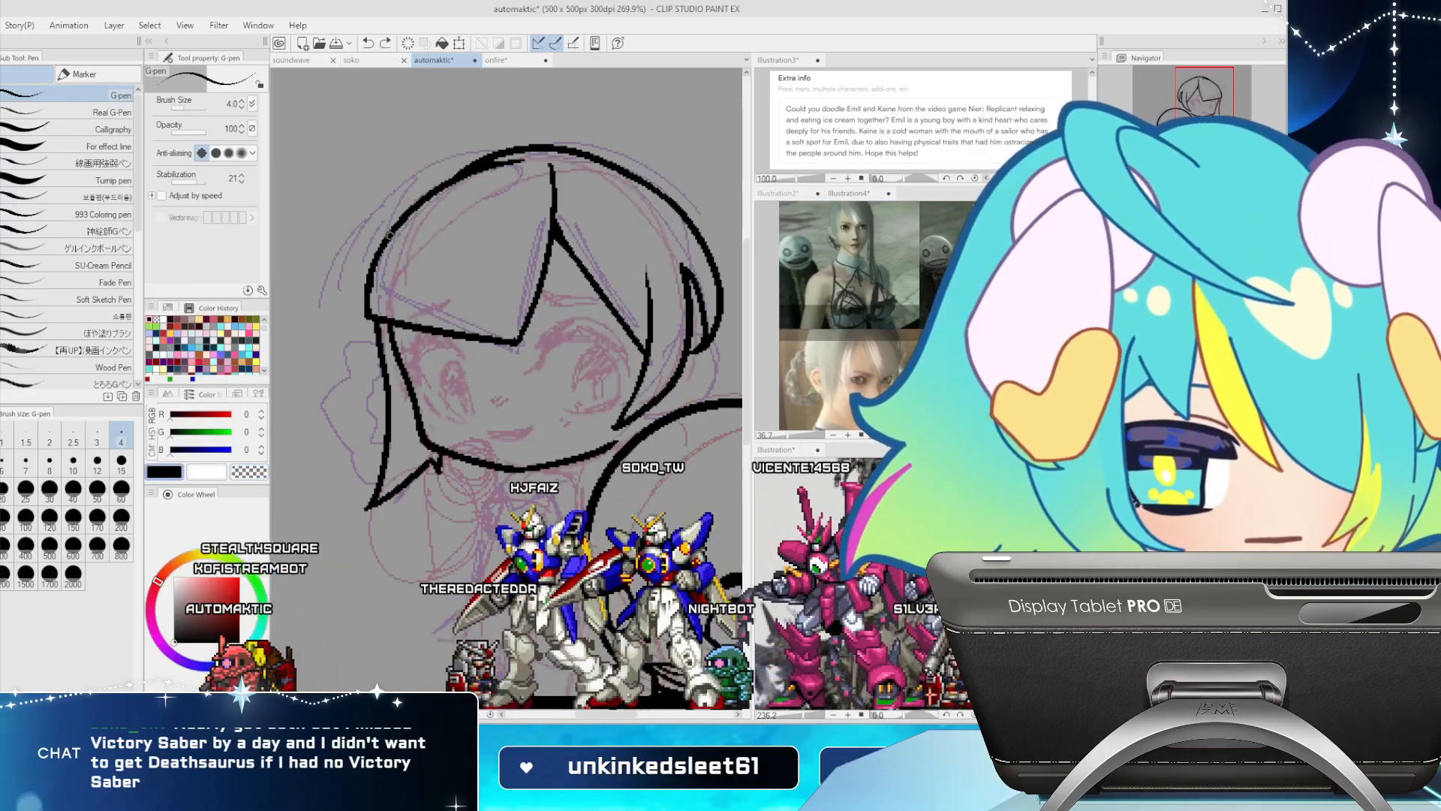
mouse_move(391, 220)
mouse_down()
mouse_move(408, 193)
mouse_move(532, 141)
mouse_up()
key(ctrl+z)
drag(391, 236, 505, 151)
key(ctrl+z)
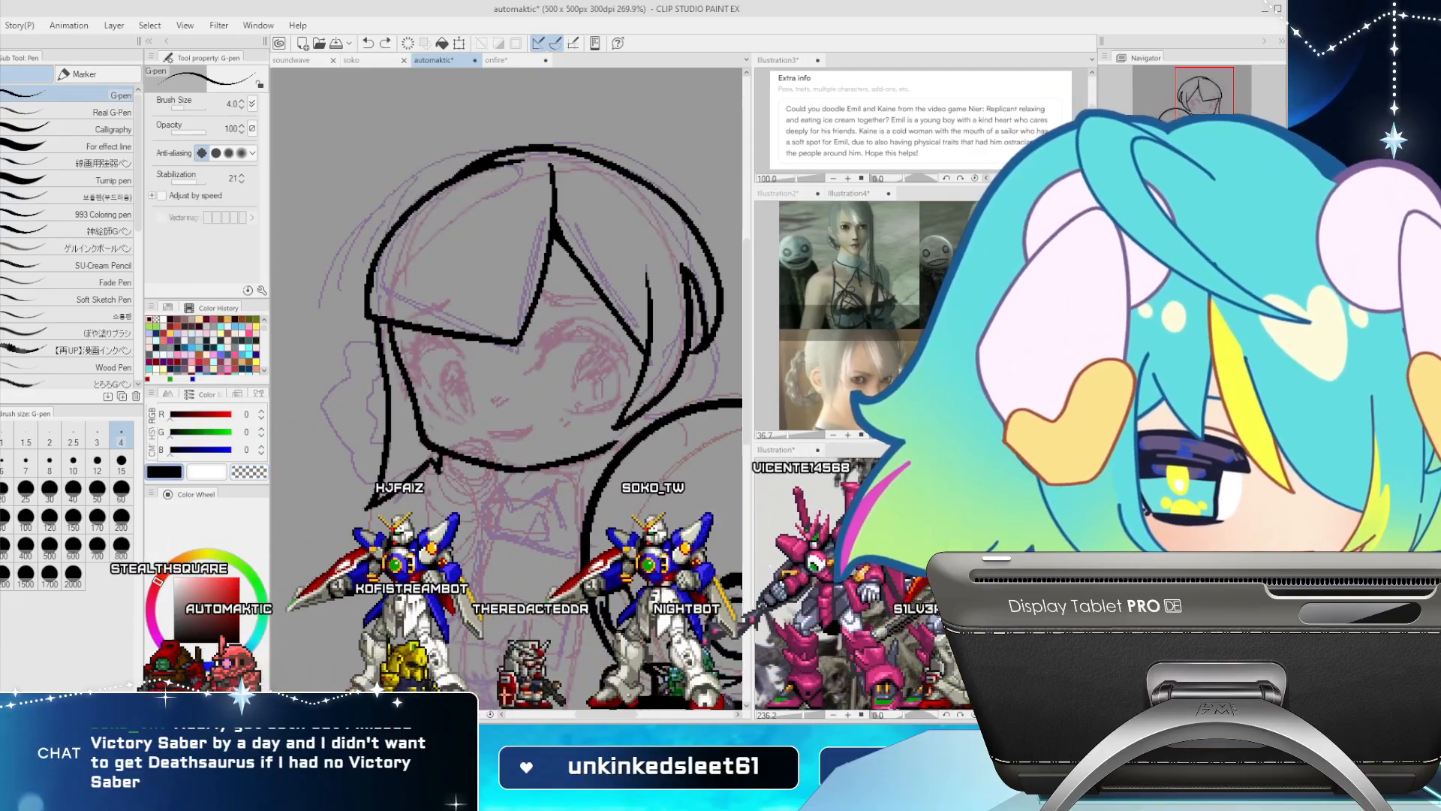
drag(620, 433, 593, 302)
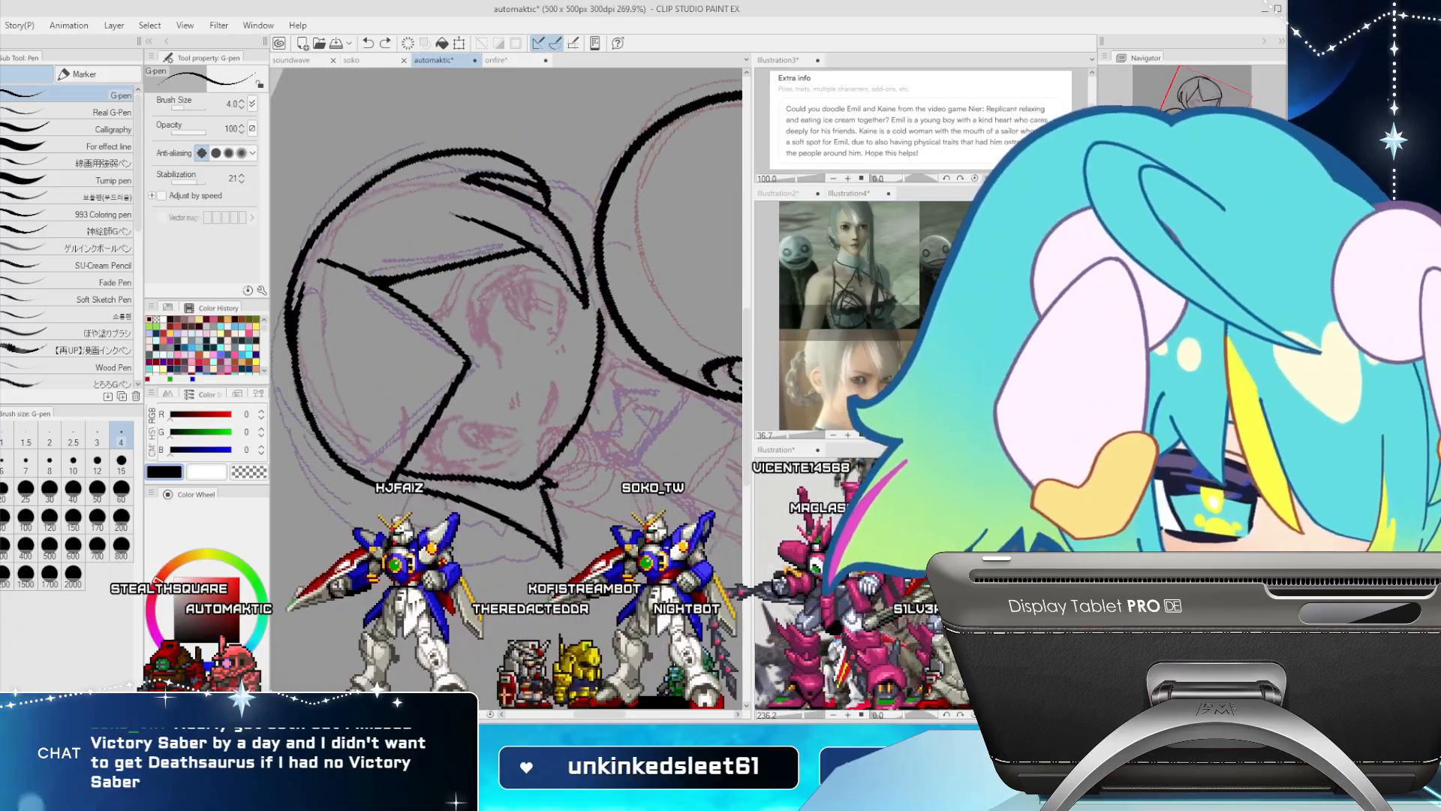
drag(527, 379, 602, 340)
drag(440, 269, 435, 377)
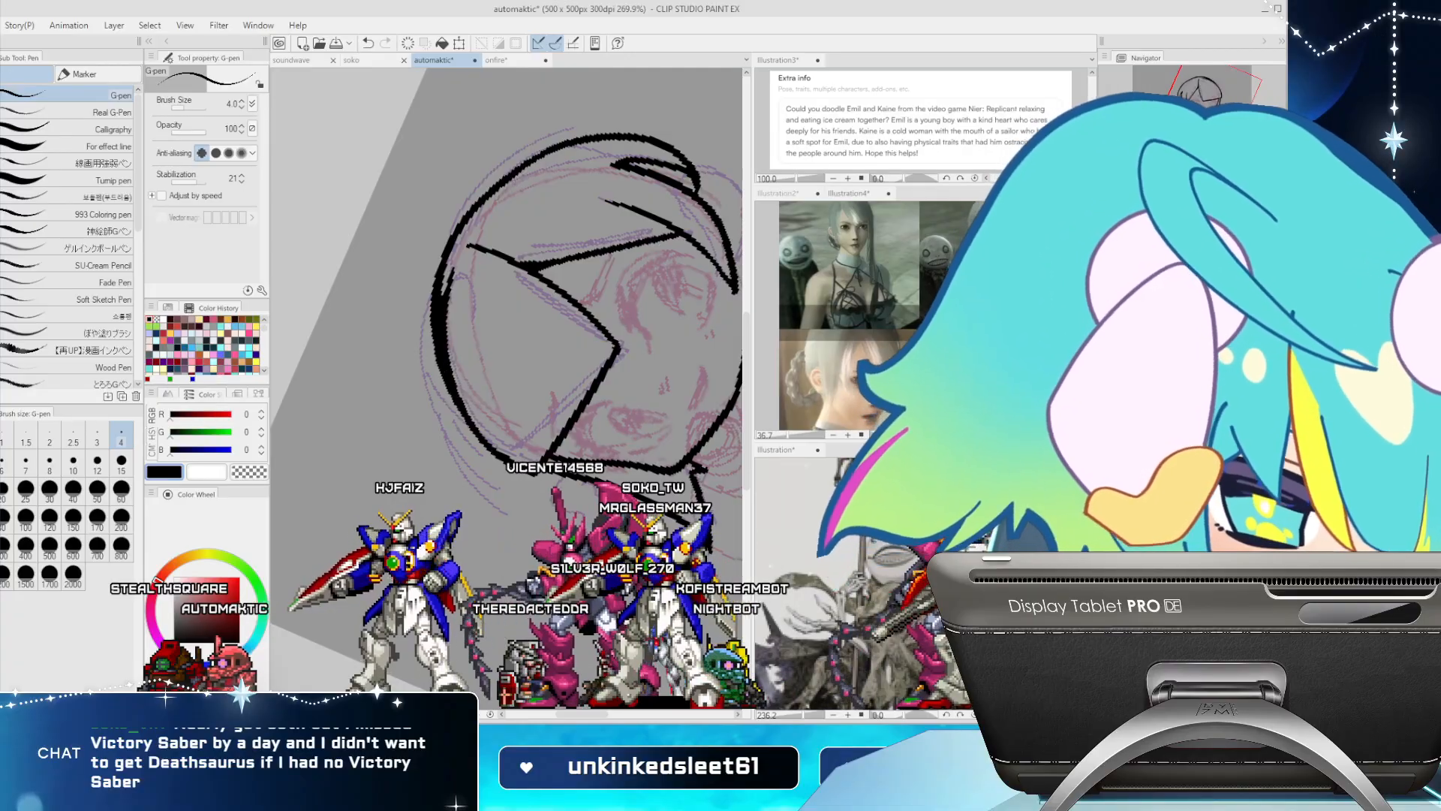
key(ctrl+at)
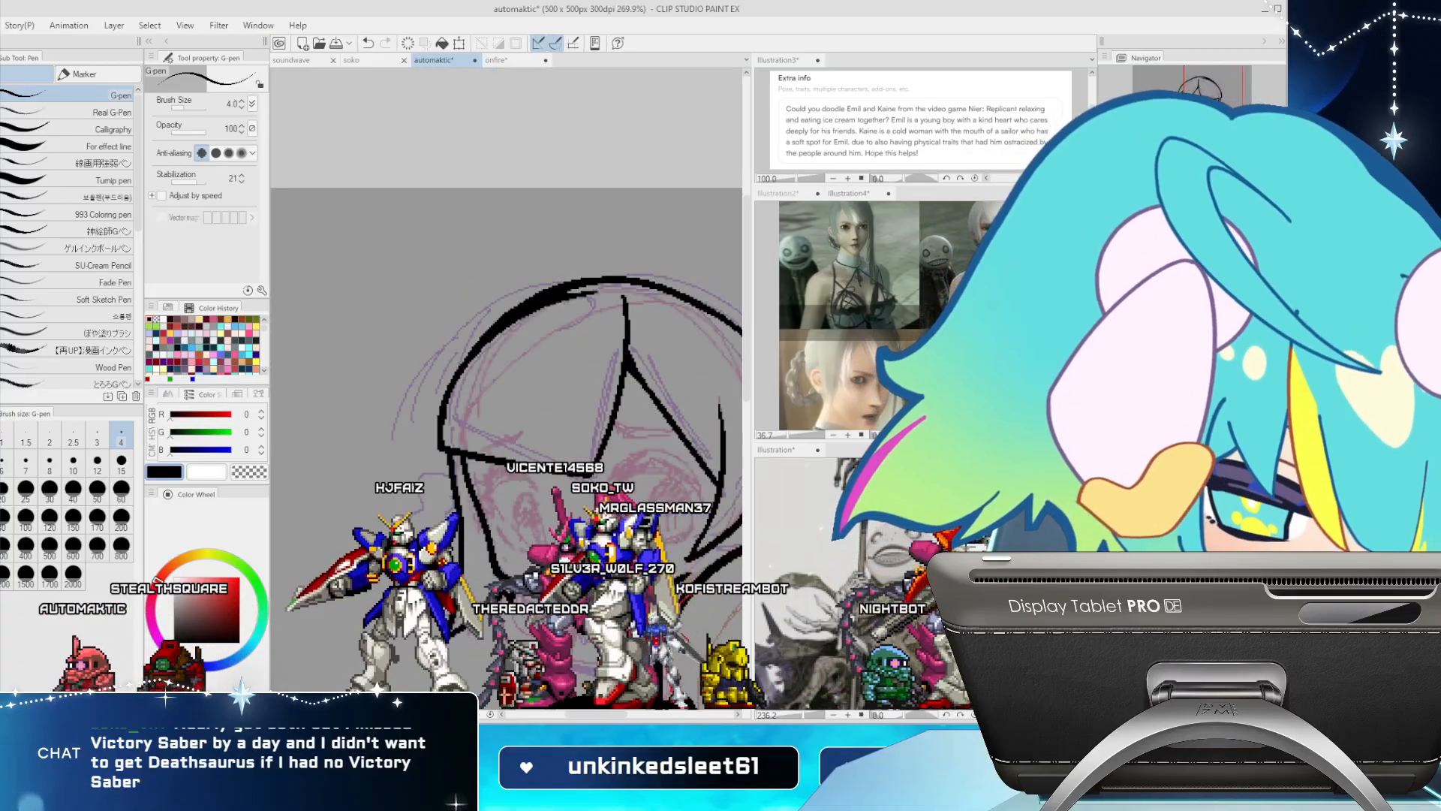
Try to ink a jagged braid outline with inner fold marks behind the pointed side lock below the large bang
mouse_move(480, 466)
mouse_down()
mouse_move(466, 379)
mouse_move(392, 374)
mouse_move(393, 408)
mouse_move(367, 432)
mouse_move(408, 509)
mouse_up()
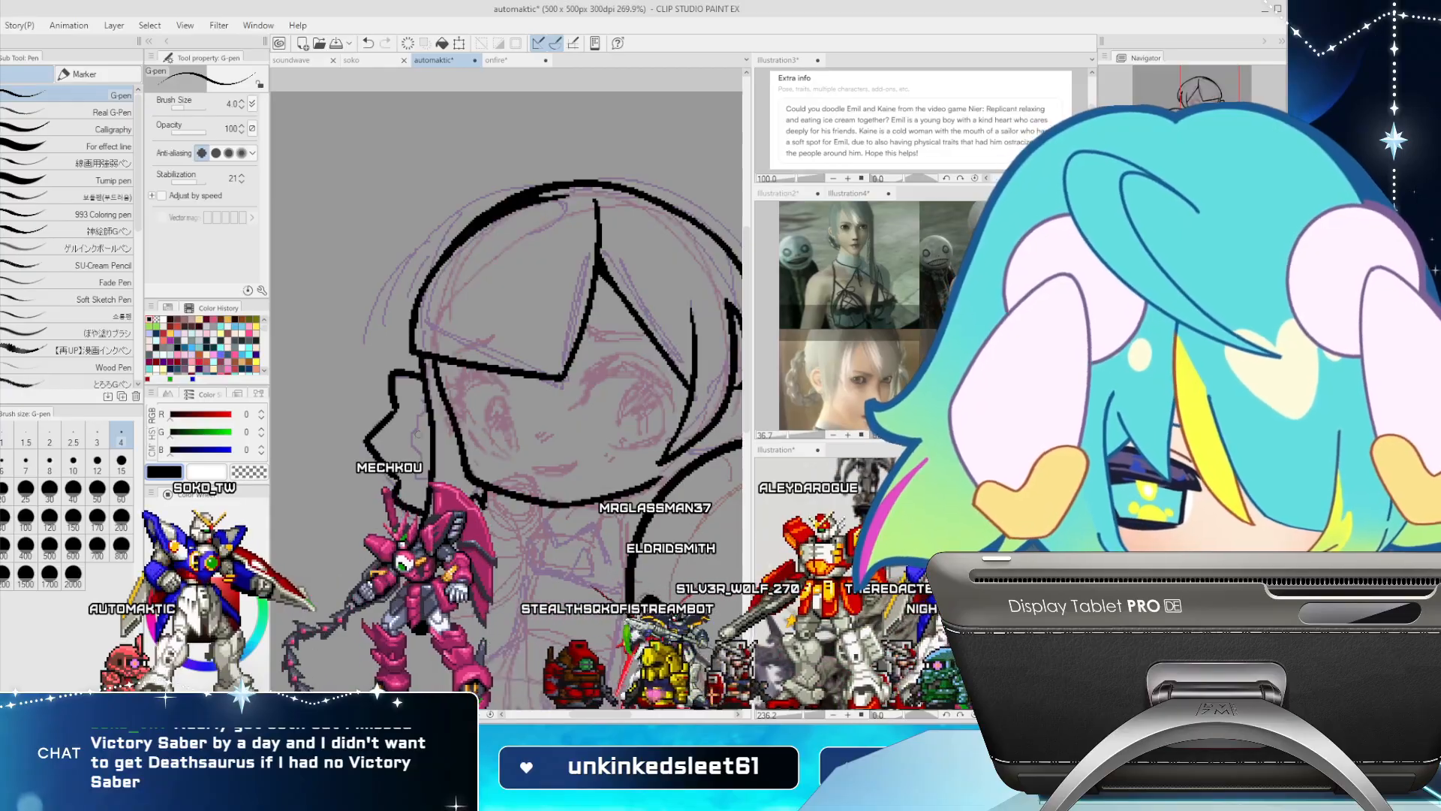
mouse_move(430, 429)
mouse_down()
mouse_move(413, 440)
mouse_move(425, 456)
mouse_up()
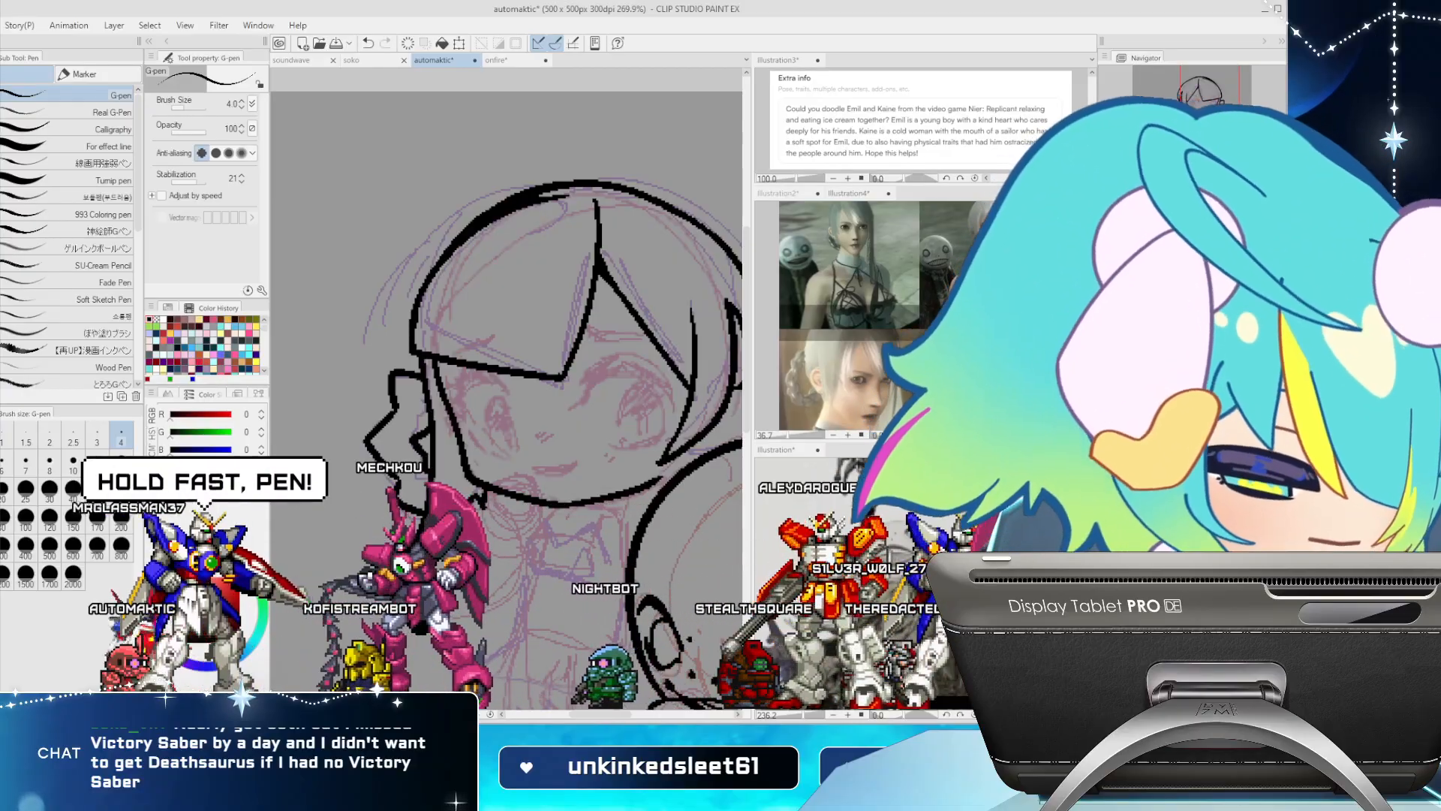
key(h)
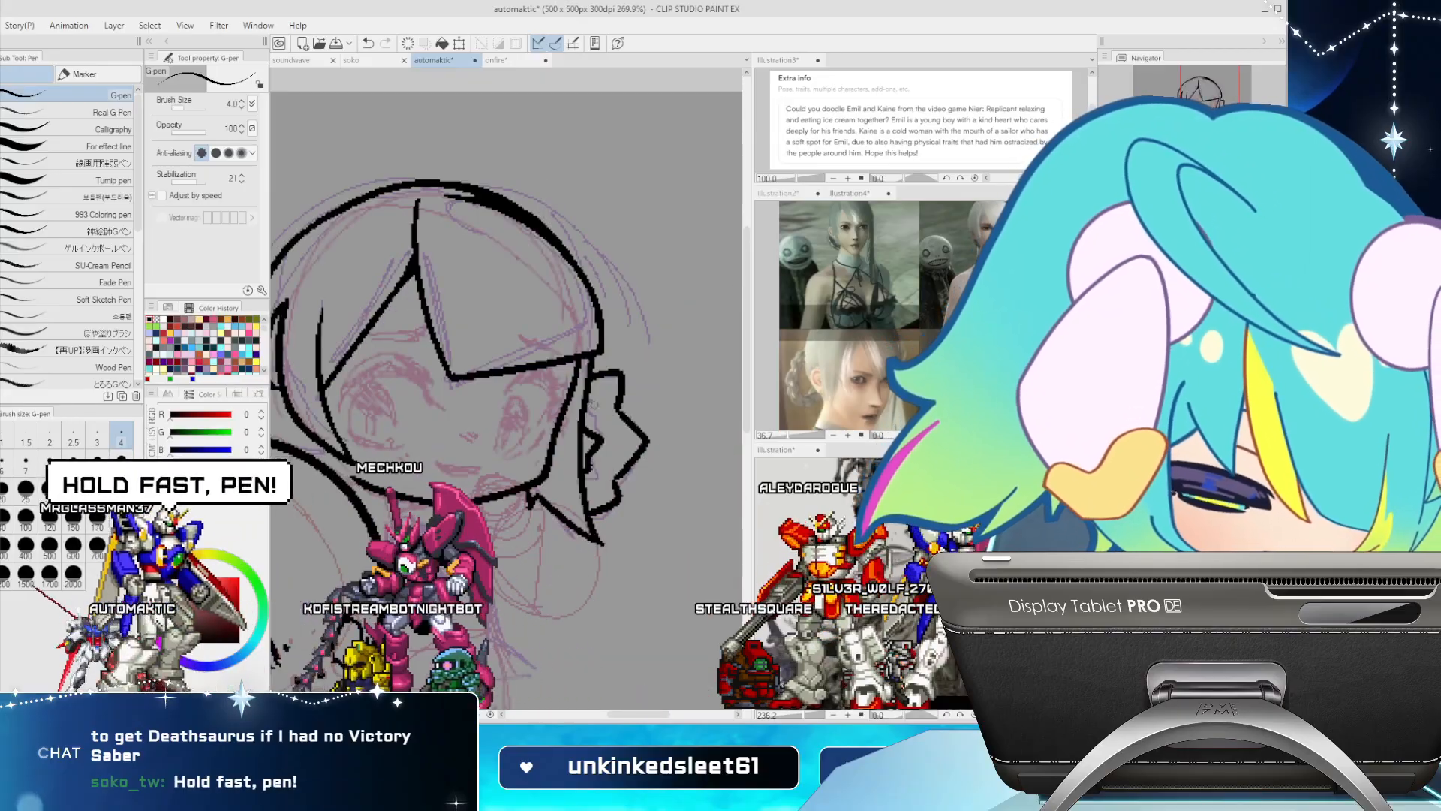
mouse_move(597, 404)
mouse_down()
mouse_move(612, 417)
mouse_move(610, 394)
mouse_up()
key(ctrl+z)
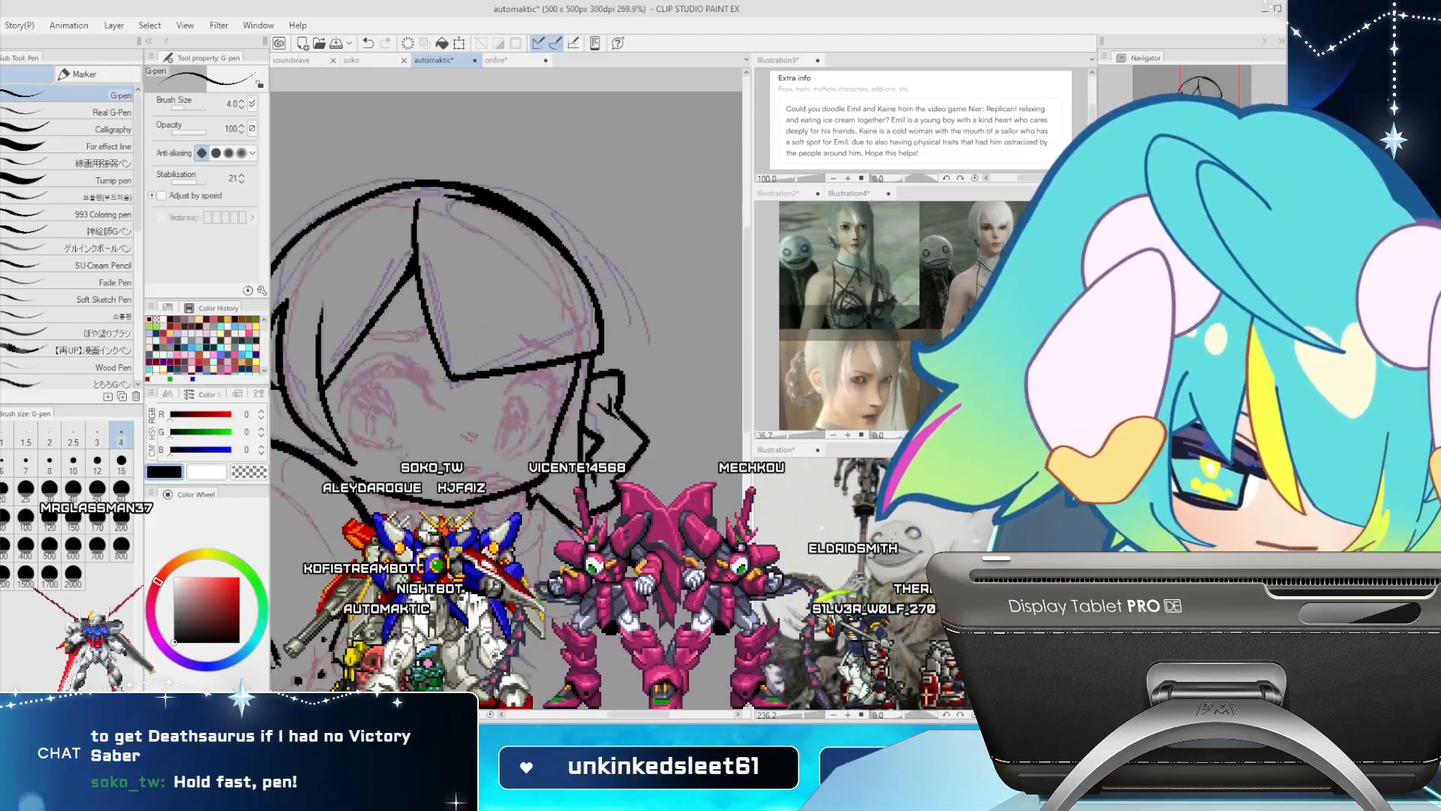
drag(481, 360, 565, 328)
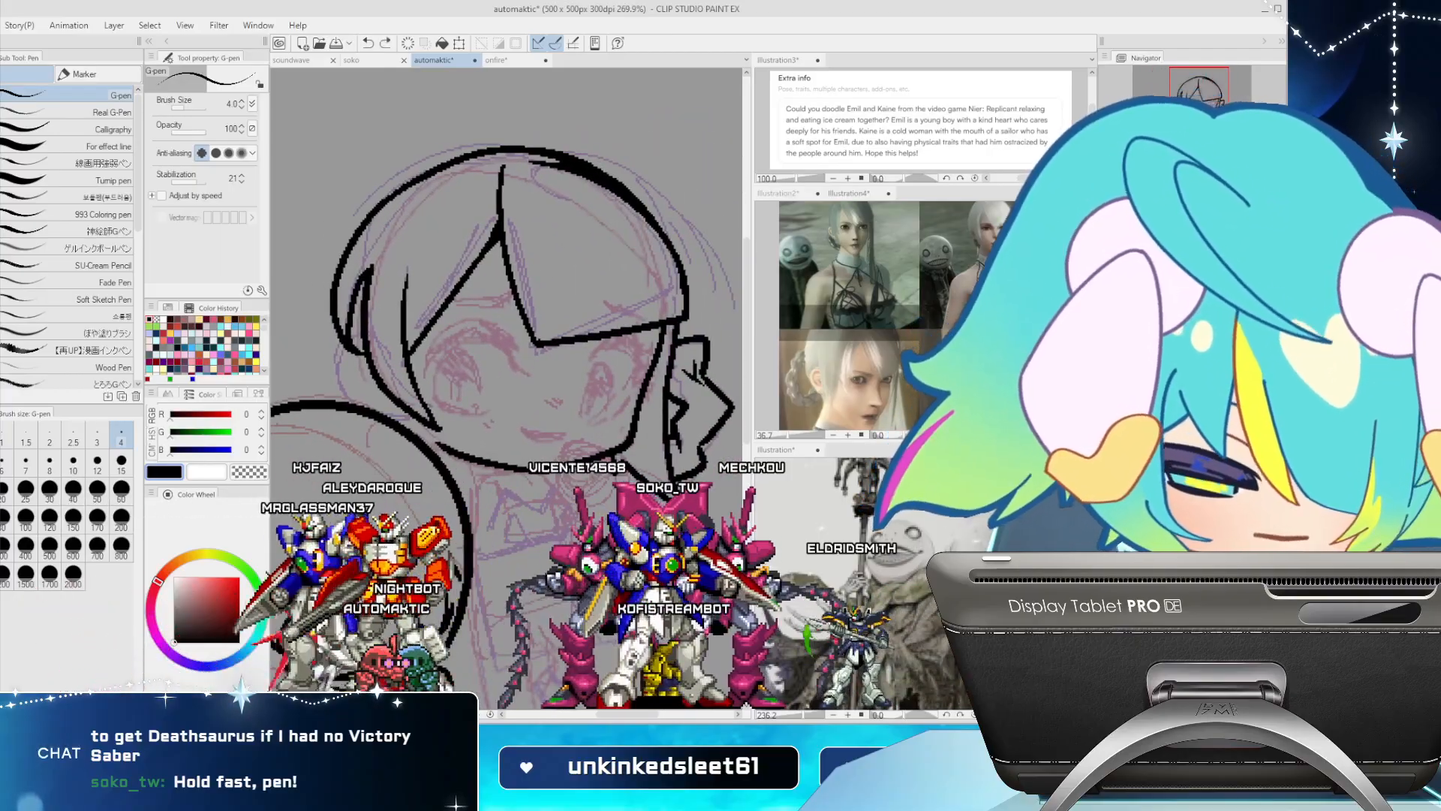
key(ctrl+z)
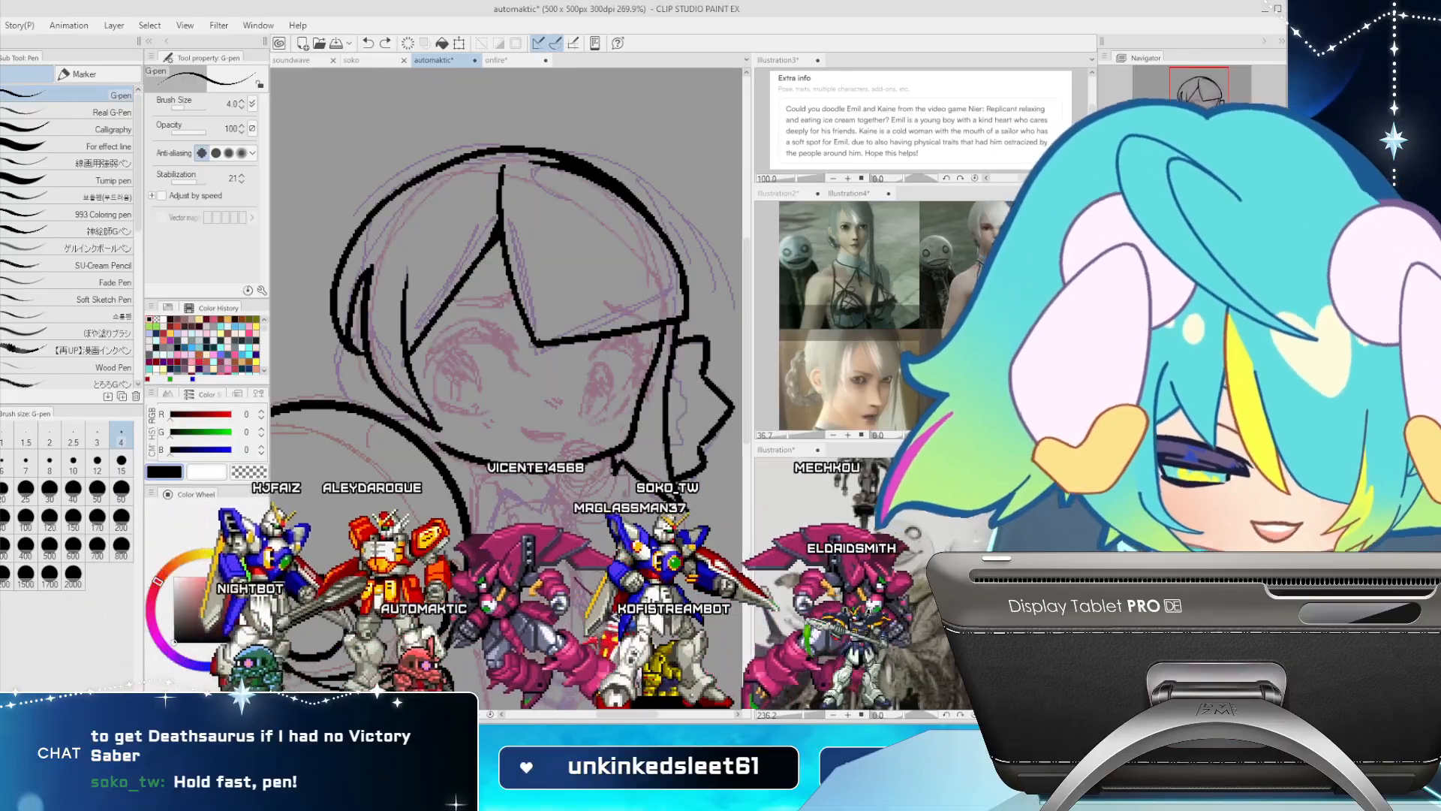
key(ctrl+z)
key(ctrl+z)
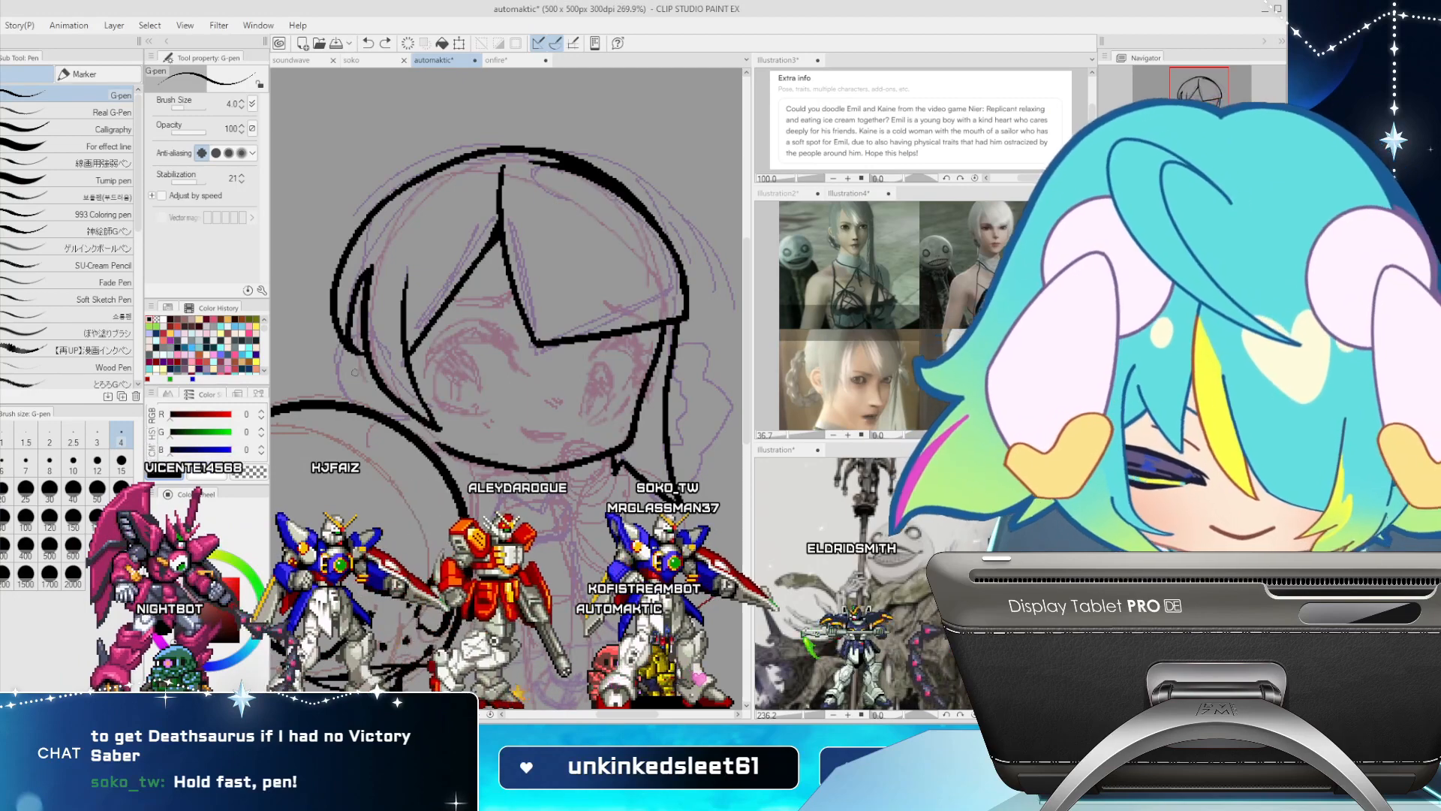
Ink the lower hair curve behind the smaller bang's side strands and a segmented braid extending outward above Emil's head
key(c)
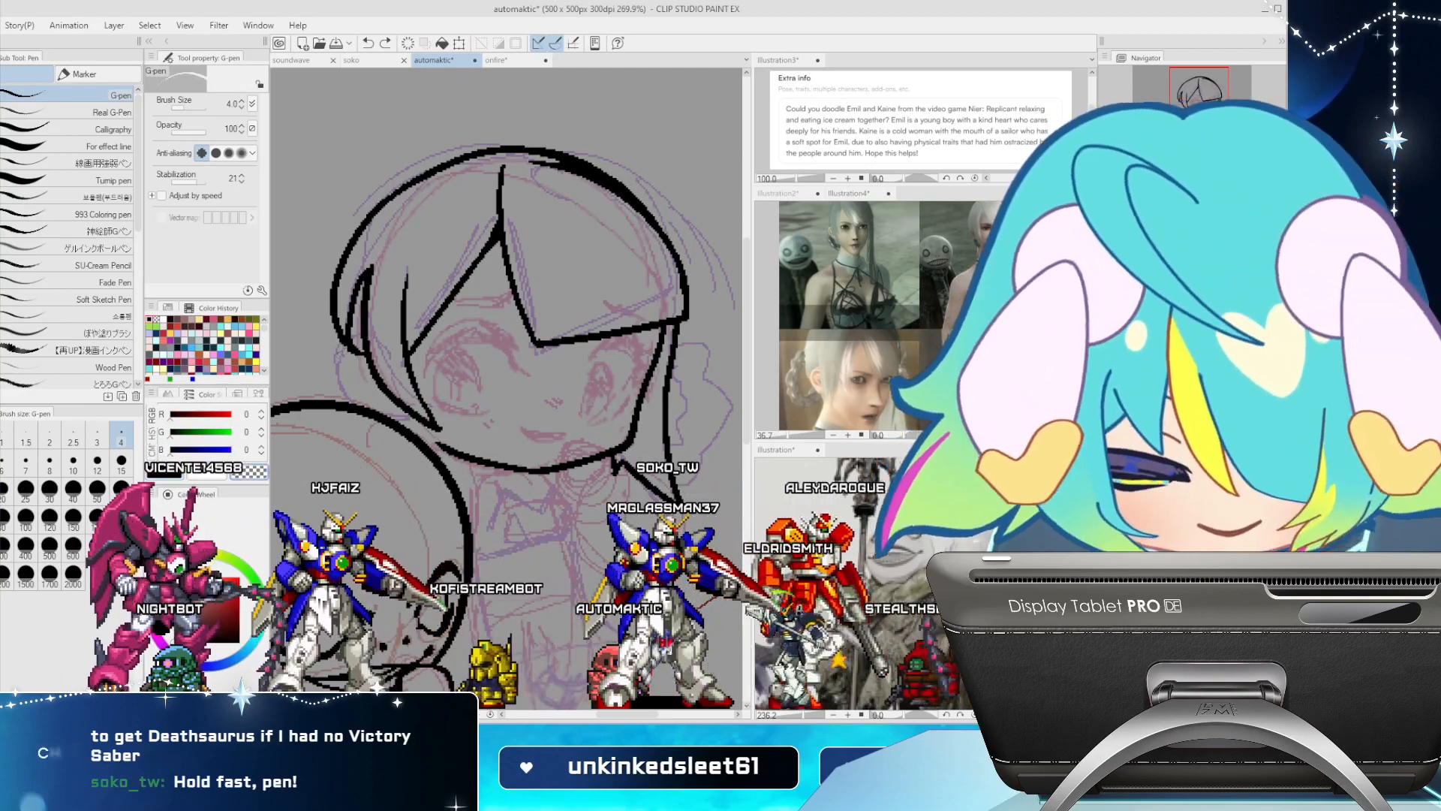
key(c)
mouse_move(366, 356)
mouse_down()
mouse_move(359, 384)
mouse_move(345, 380)
mouse_move(355, 336)
mouse_up()
key(ctrl+z)
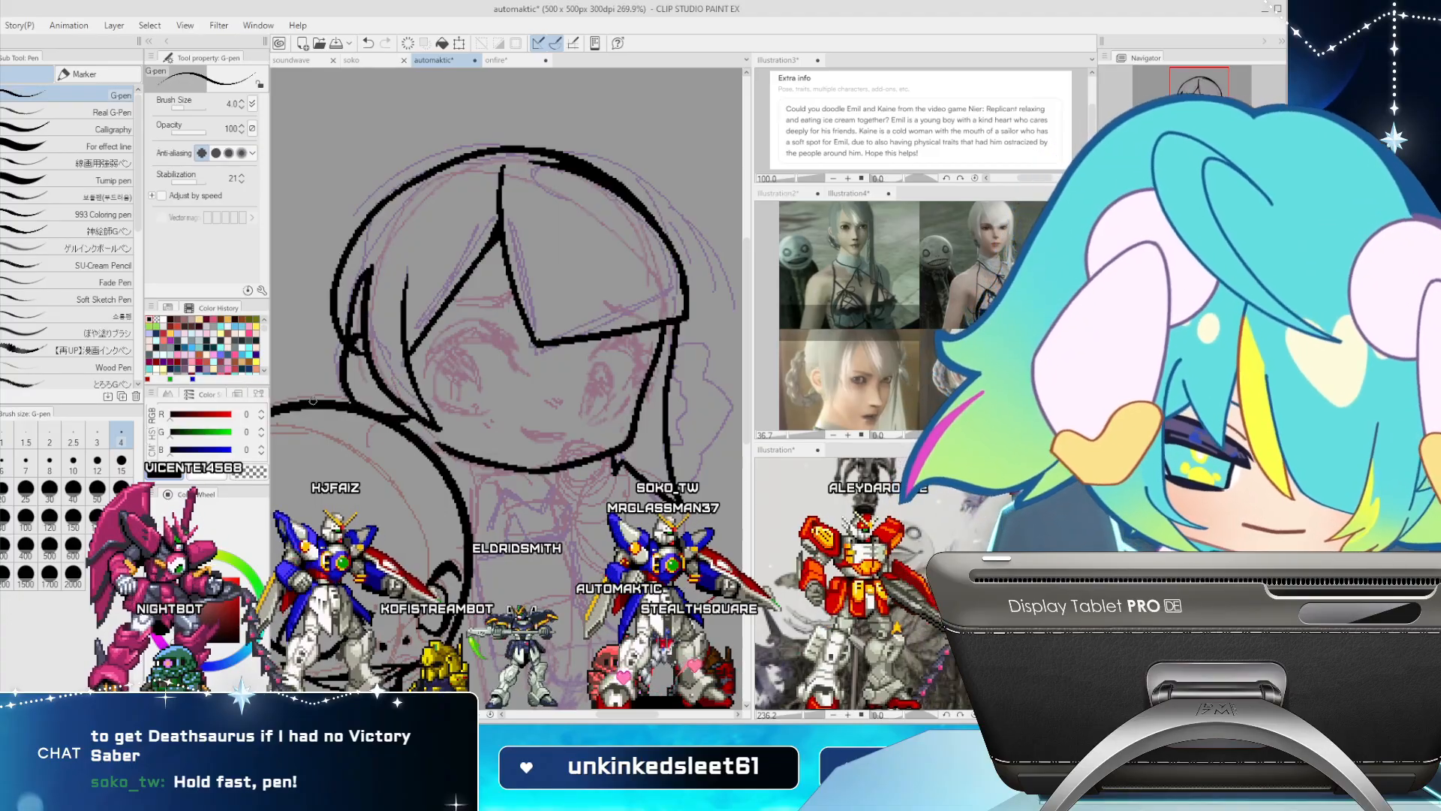
mouse_move(309, 362)
mouse_down()
mouse_move(299, 332)
mouse_move(336, 303)
mouse_up()
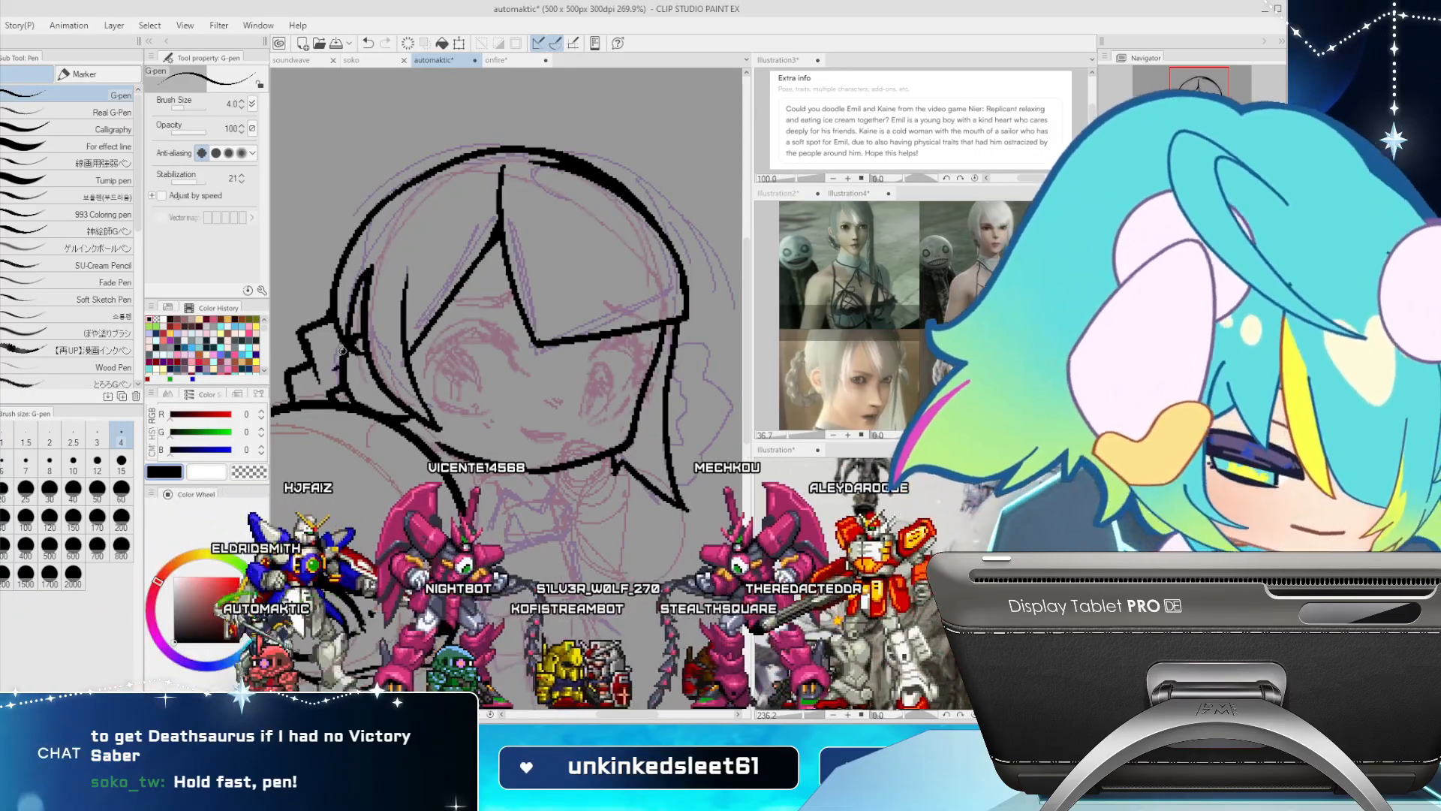
Check the whole drawing mirrored and upright, and erase the pointed side lock hanging below the large bang
key(h)
key(ctrl+0)
key(v)
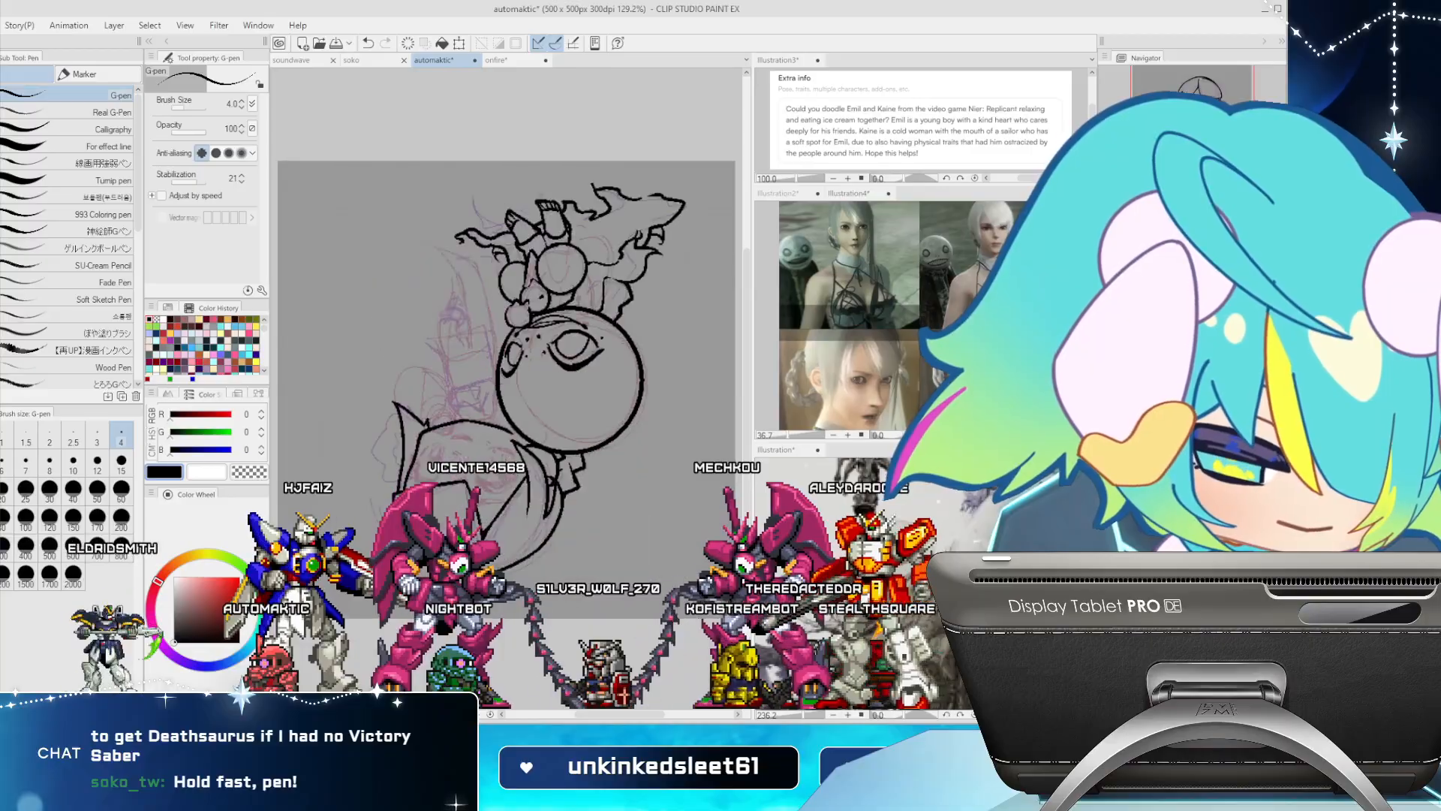
key(v)
key(h)
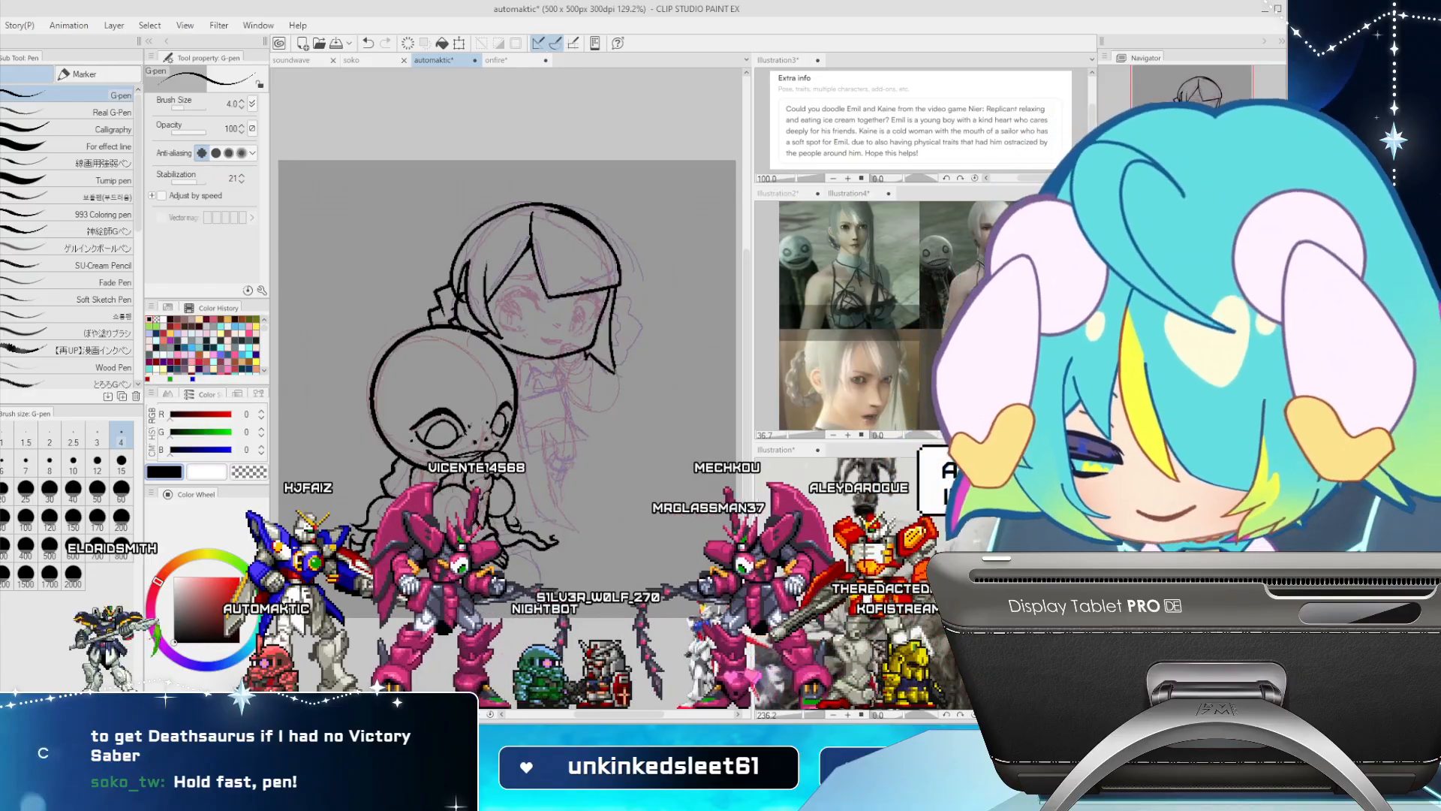
key(e)
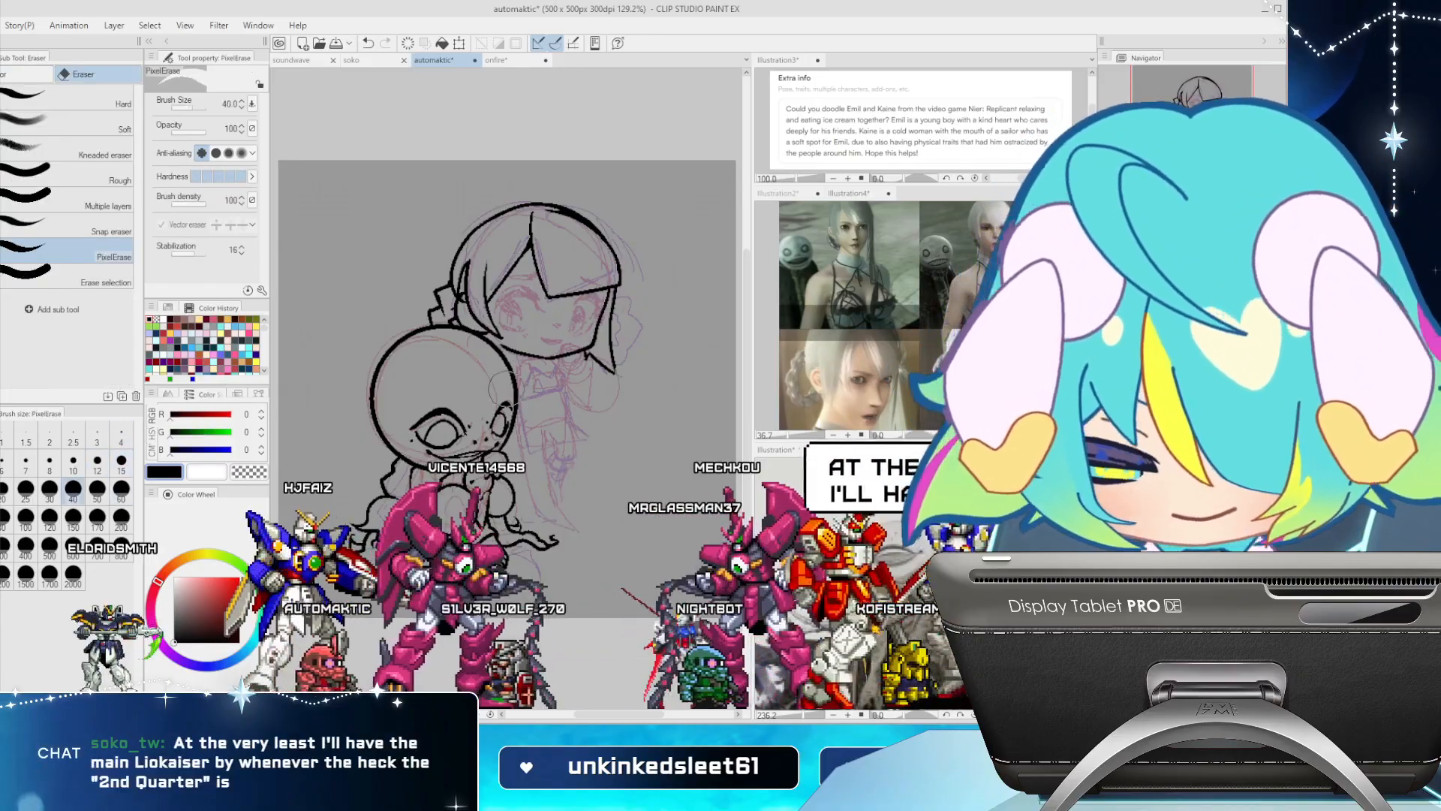
mouse_move(628, 372)
mouse_down()
mouse_move(628, 303)
mouse_move(598, 369)
mouse_up()
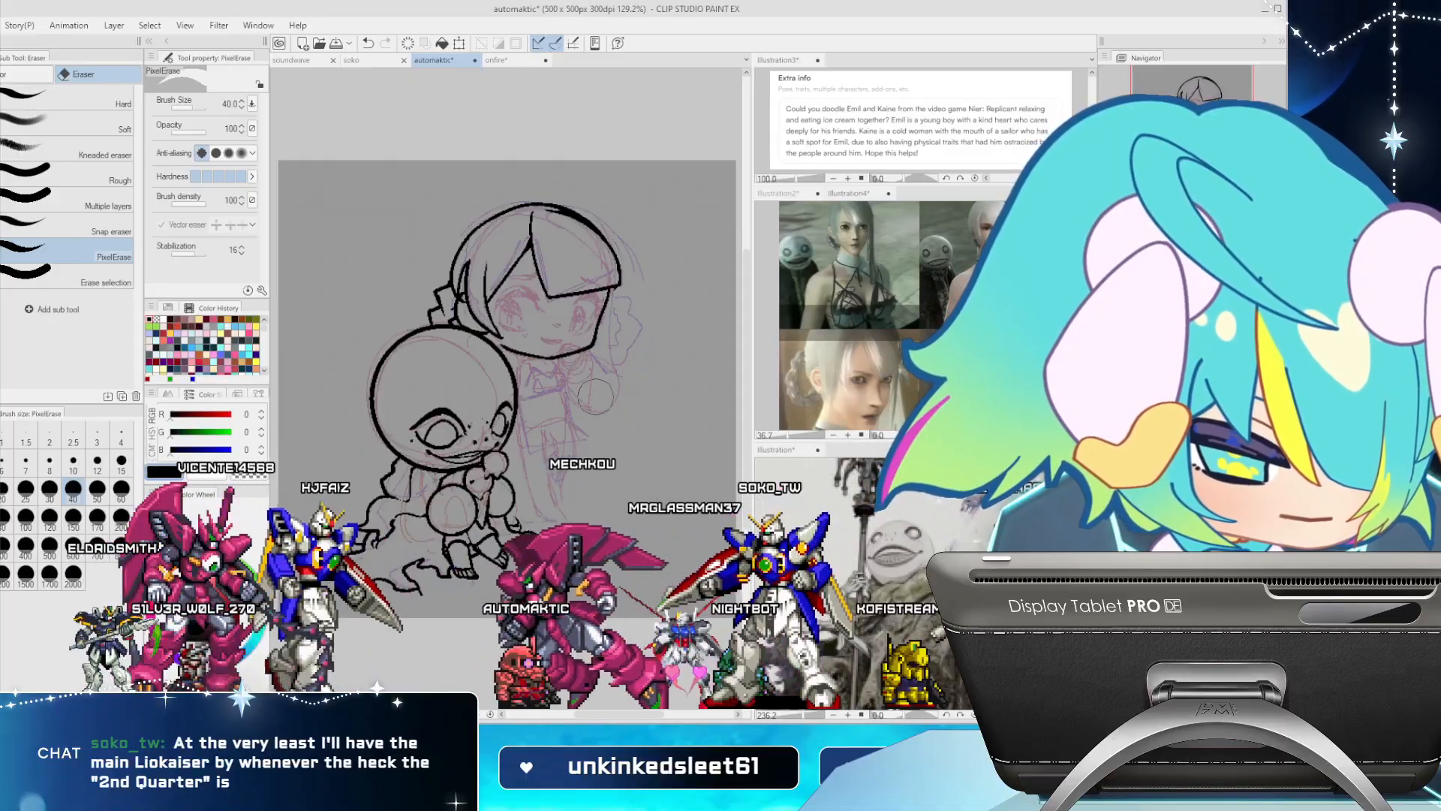
Ink a long pointed side lock with the G-pen, hanging from the large bang's outer corner past the jaw, replacing the short first version
key(h)
key(c)
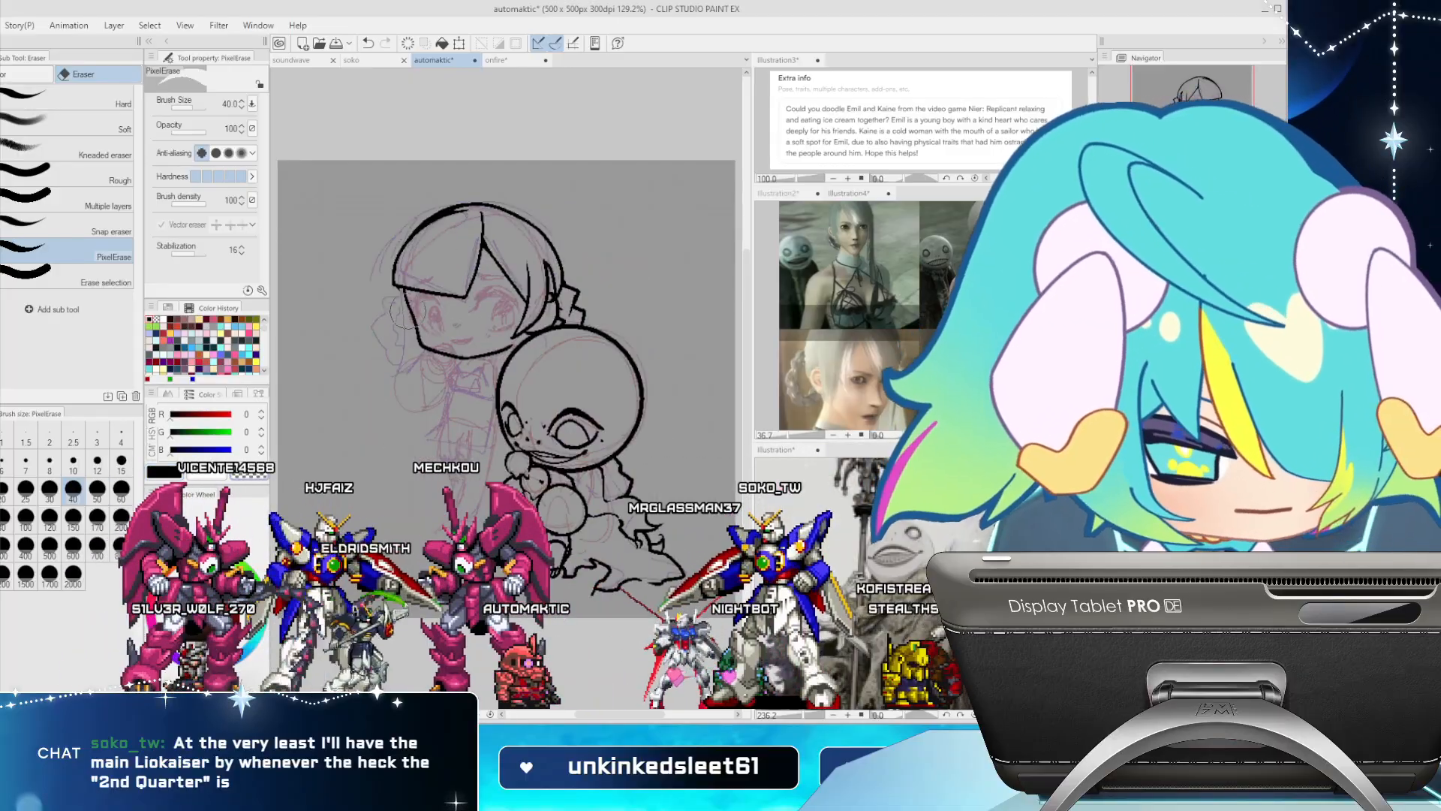
key(p)
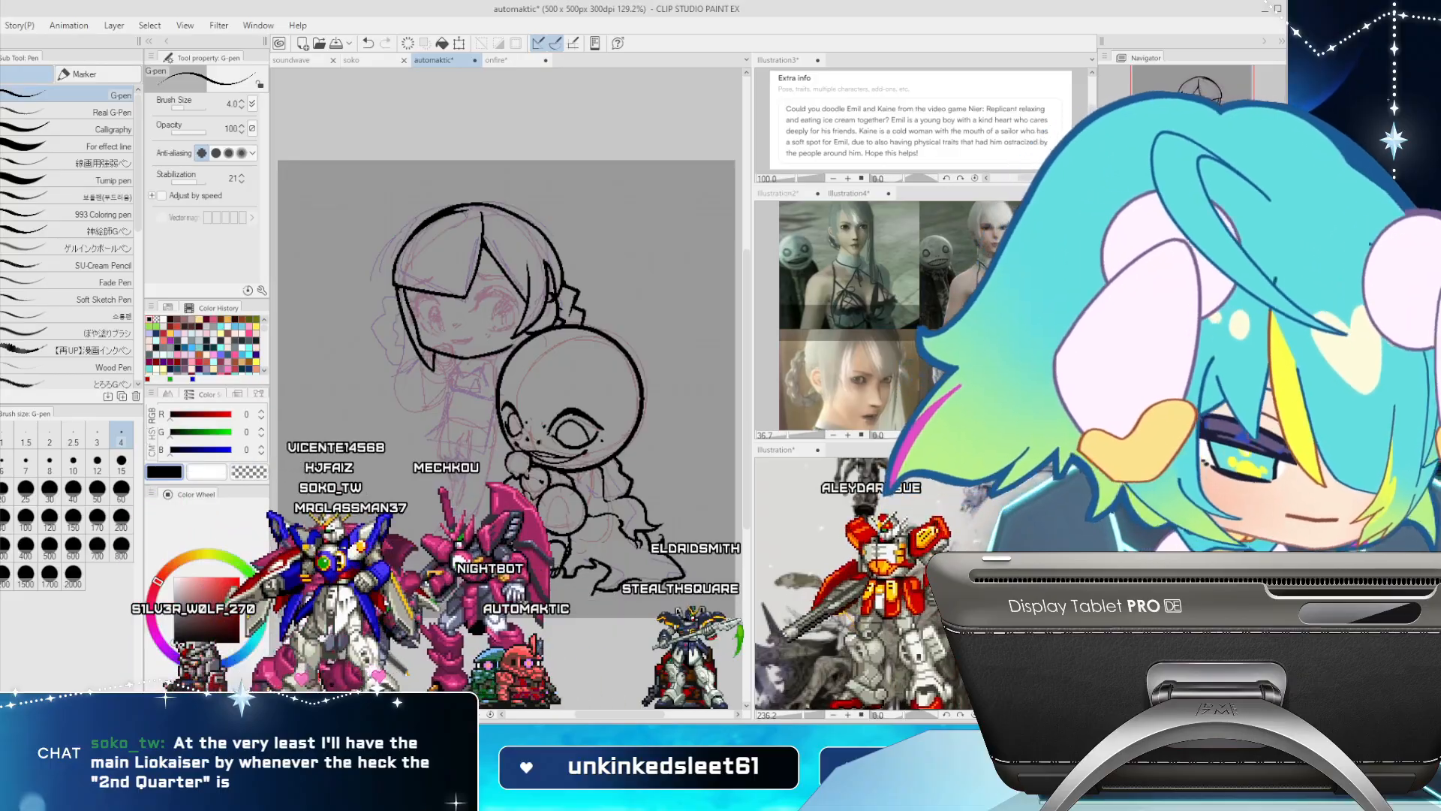
key(h)
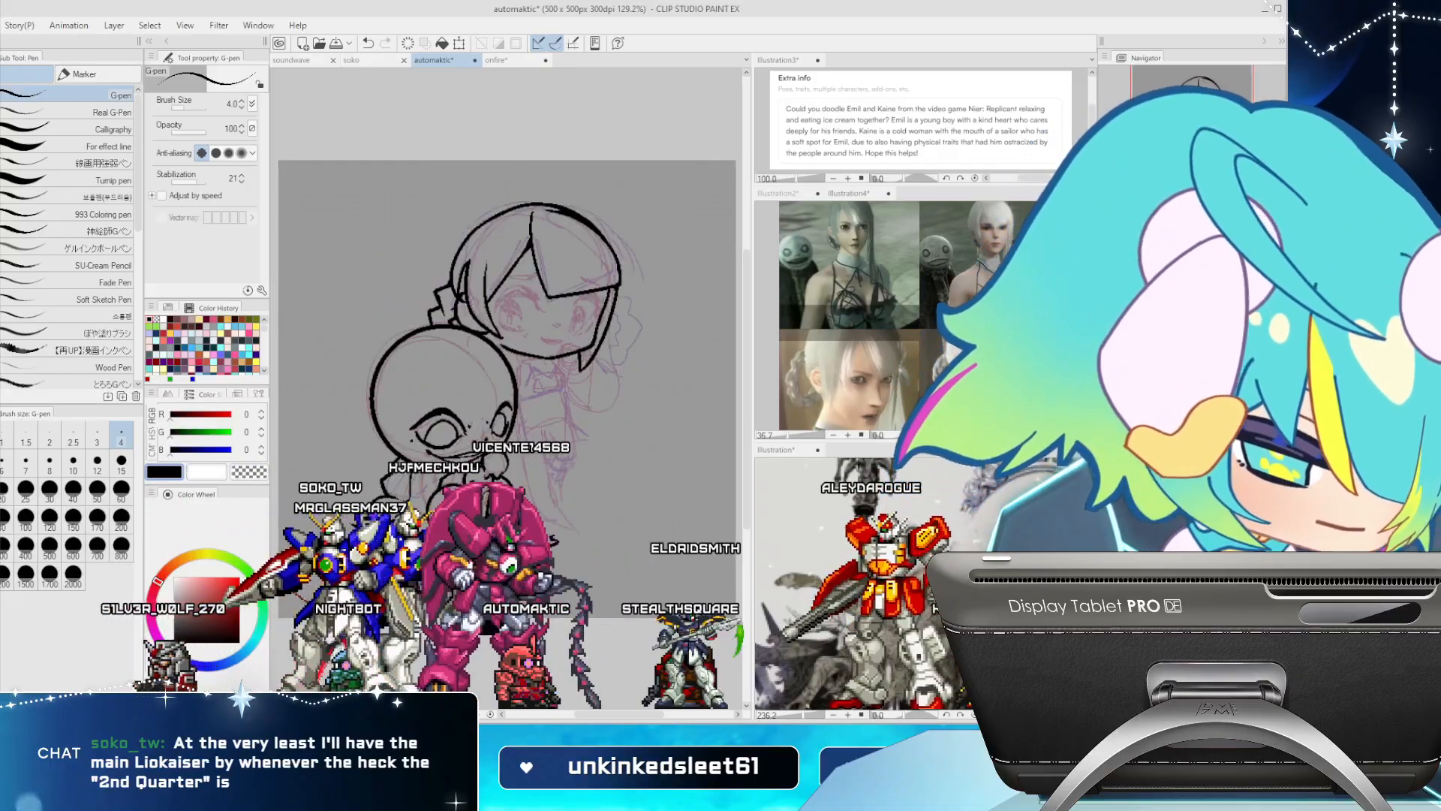
key(h)
key(h)
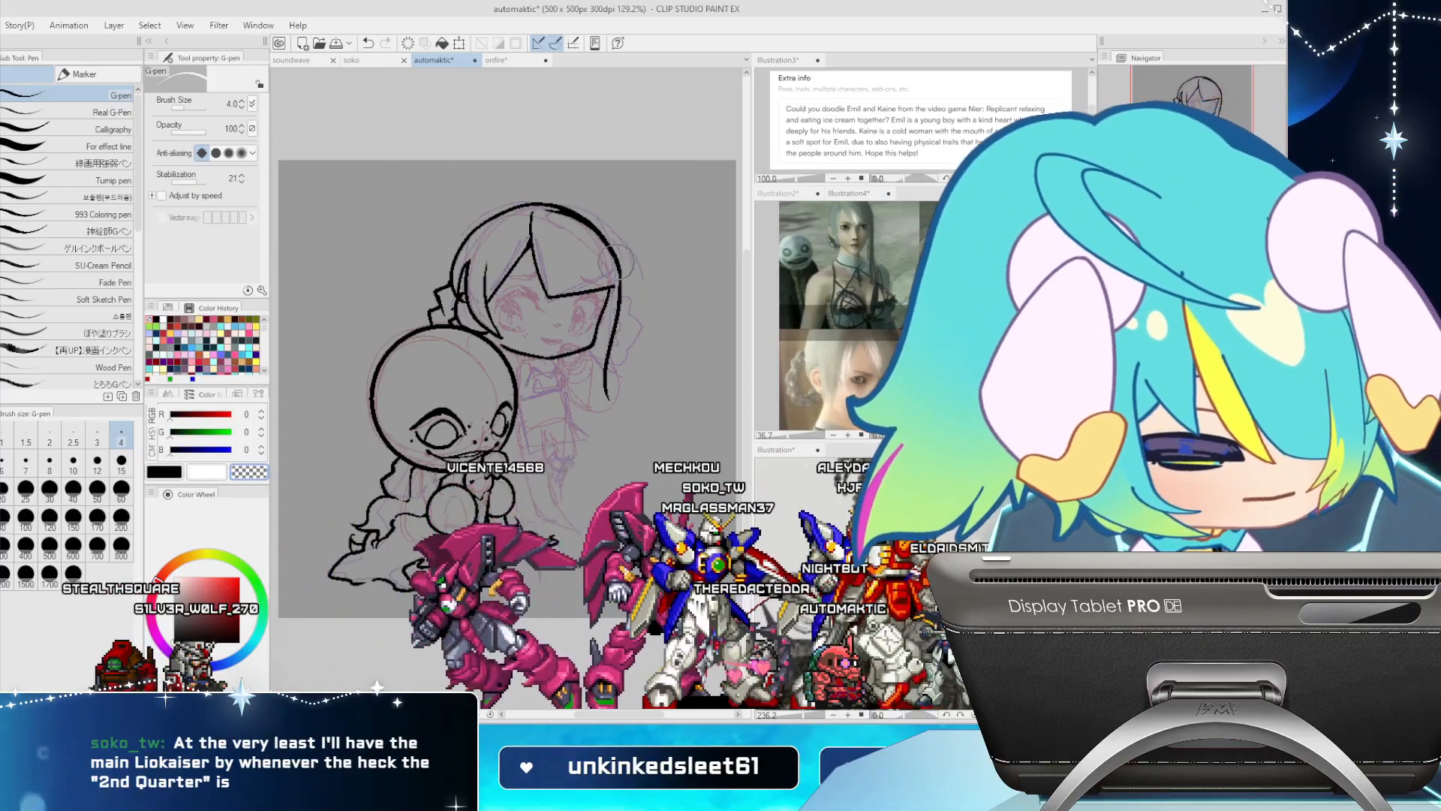
mouse_move(619, 281)
mouse_down()
mouse_move(602, 235)
mouse_move(622, 282)
mouse_up()
key(c)
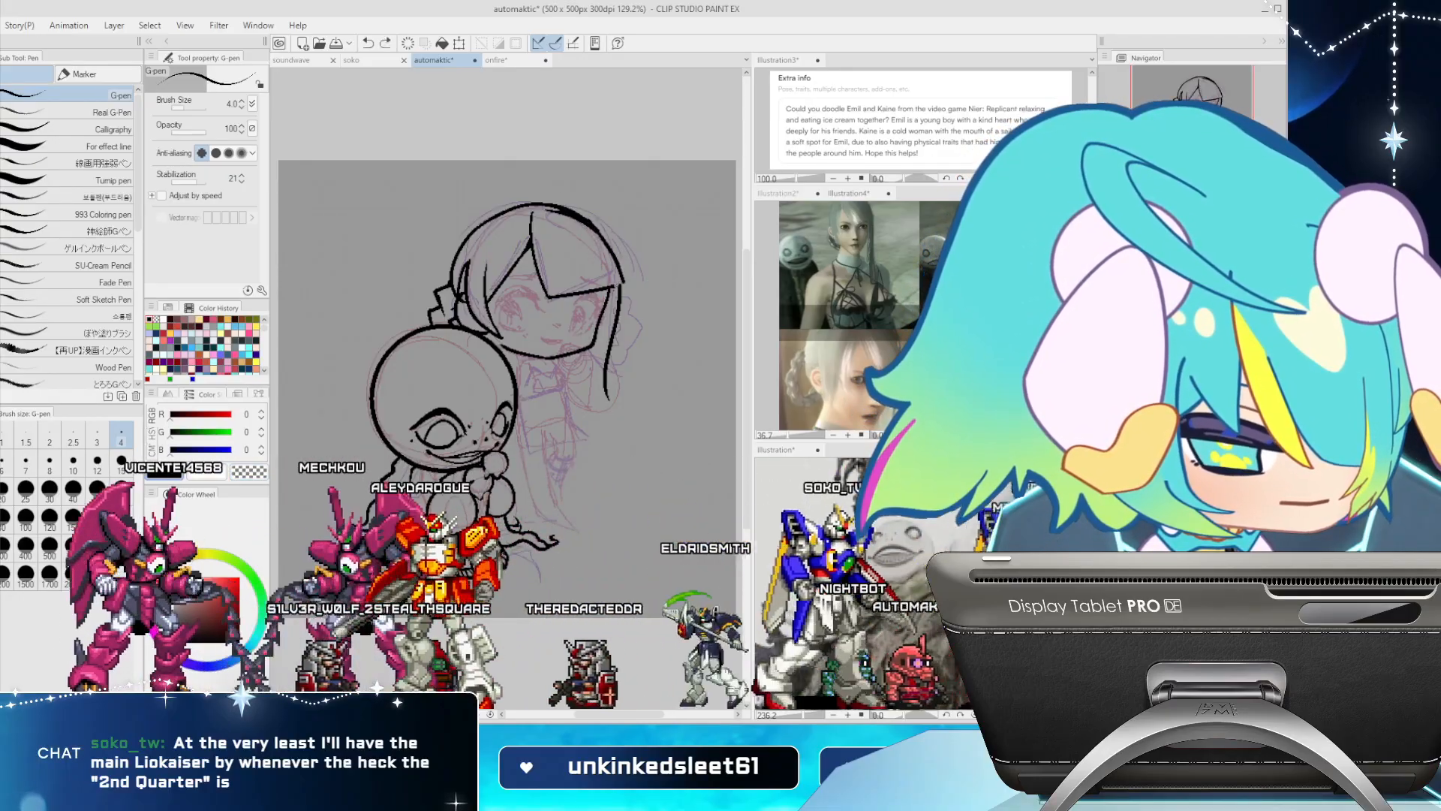
key(c)
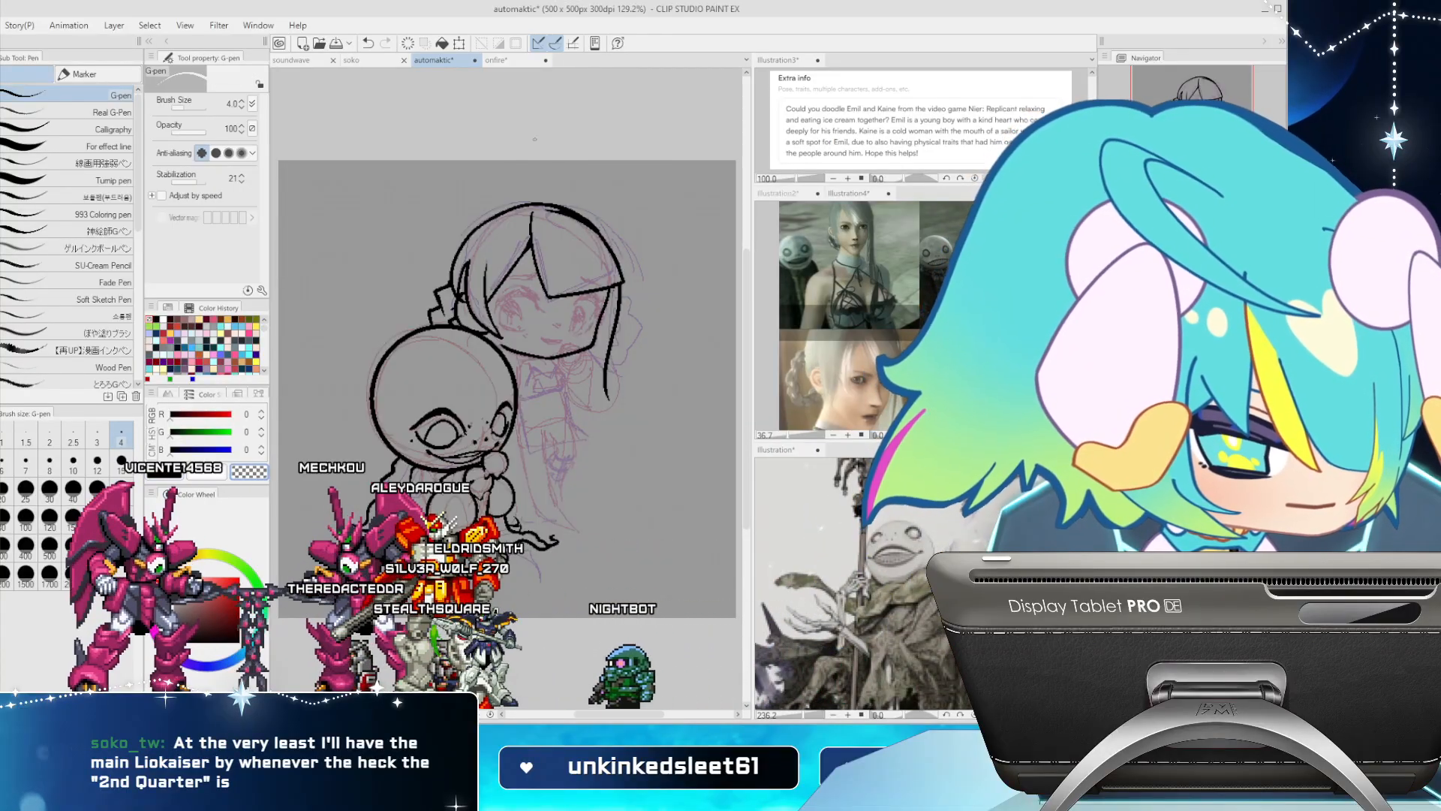
key(c)
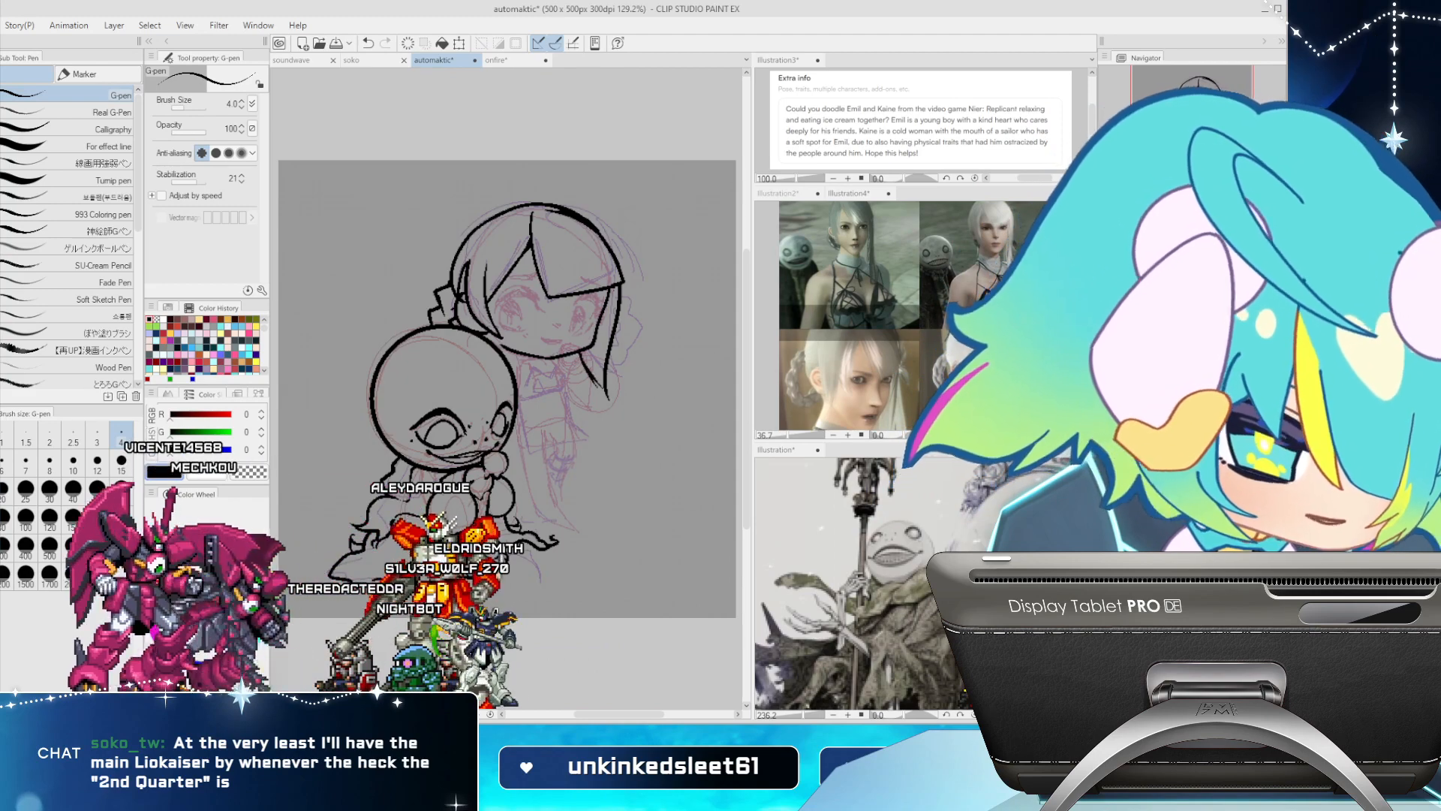
key(h)
key(c)
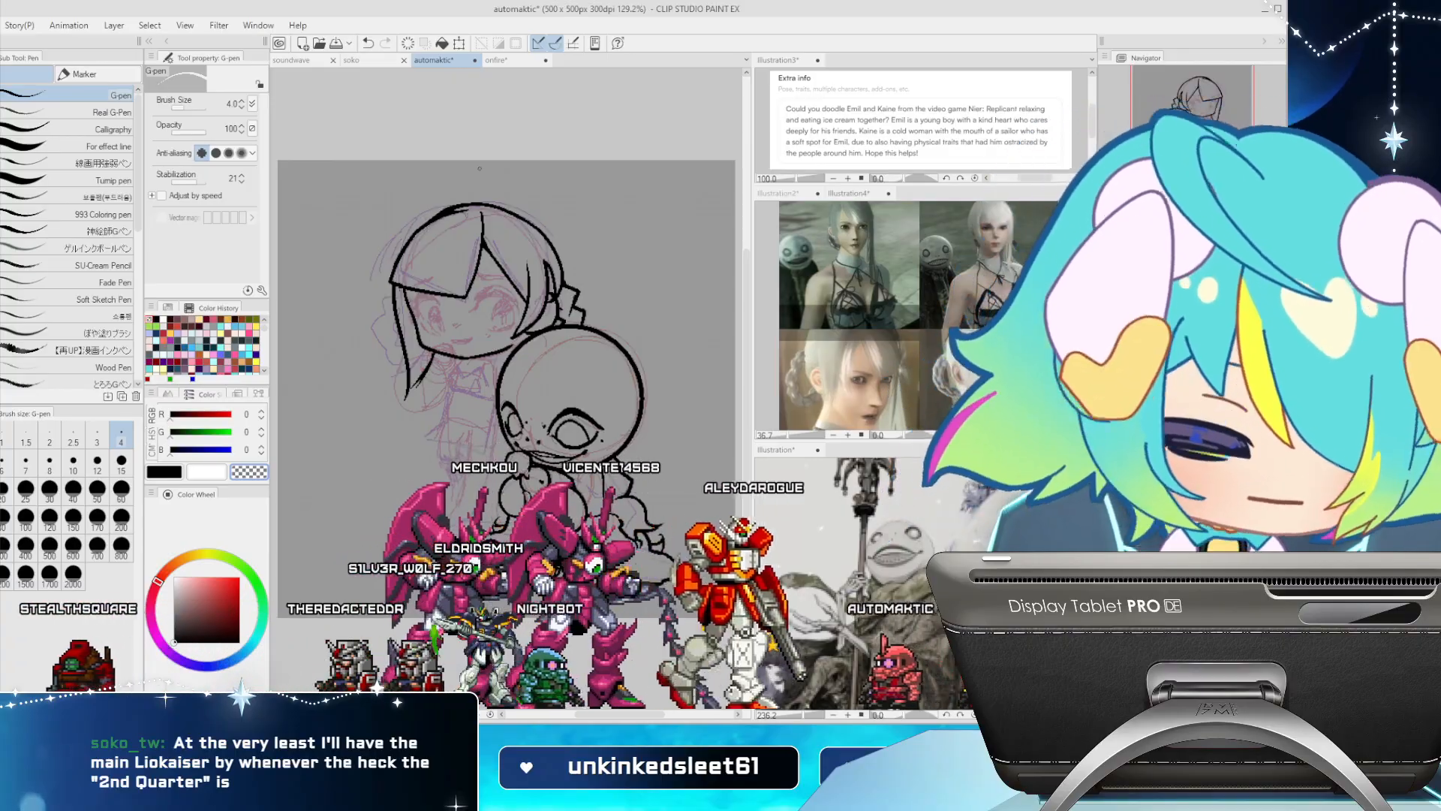
Ink the thick arched upper lash line of Kaine's eye beside the smaller bang
scroll(490, 304, up, 1)
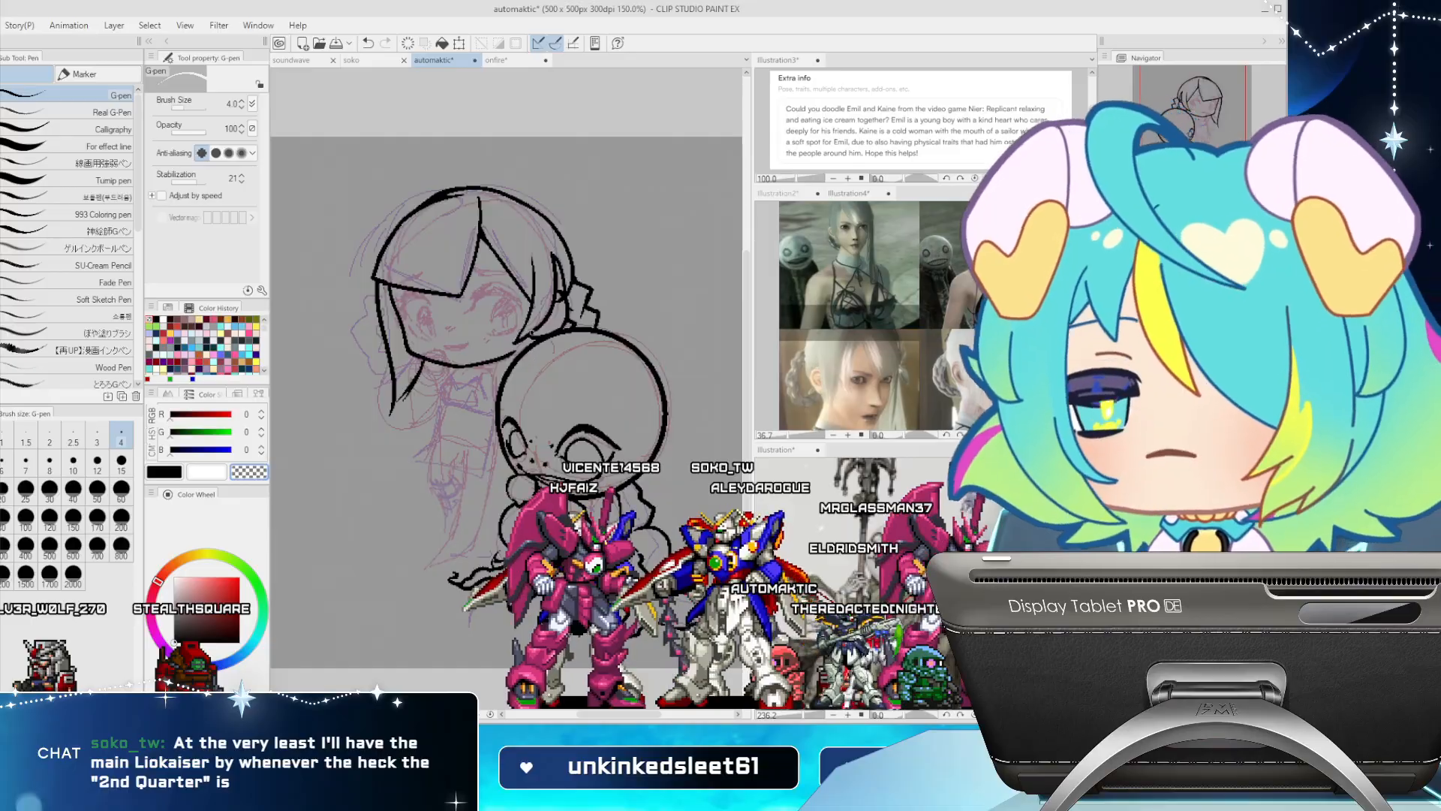
scroll(427, 262, up, 1)
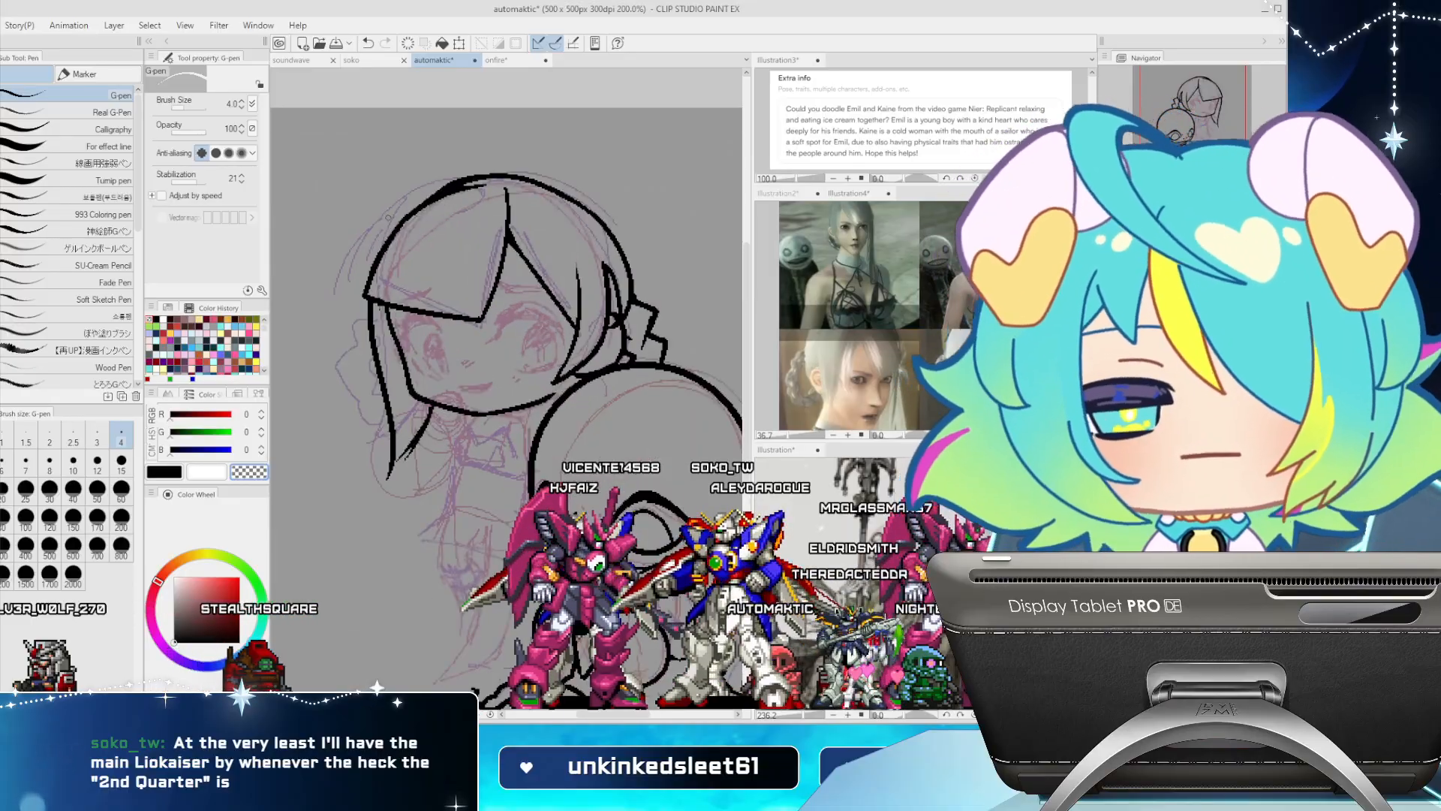
scroll(373, 279, up, 1)
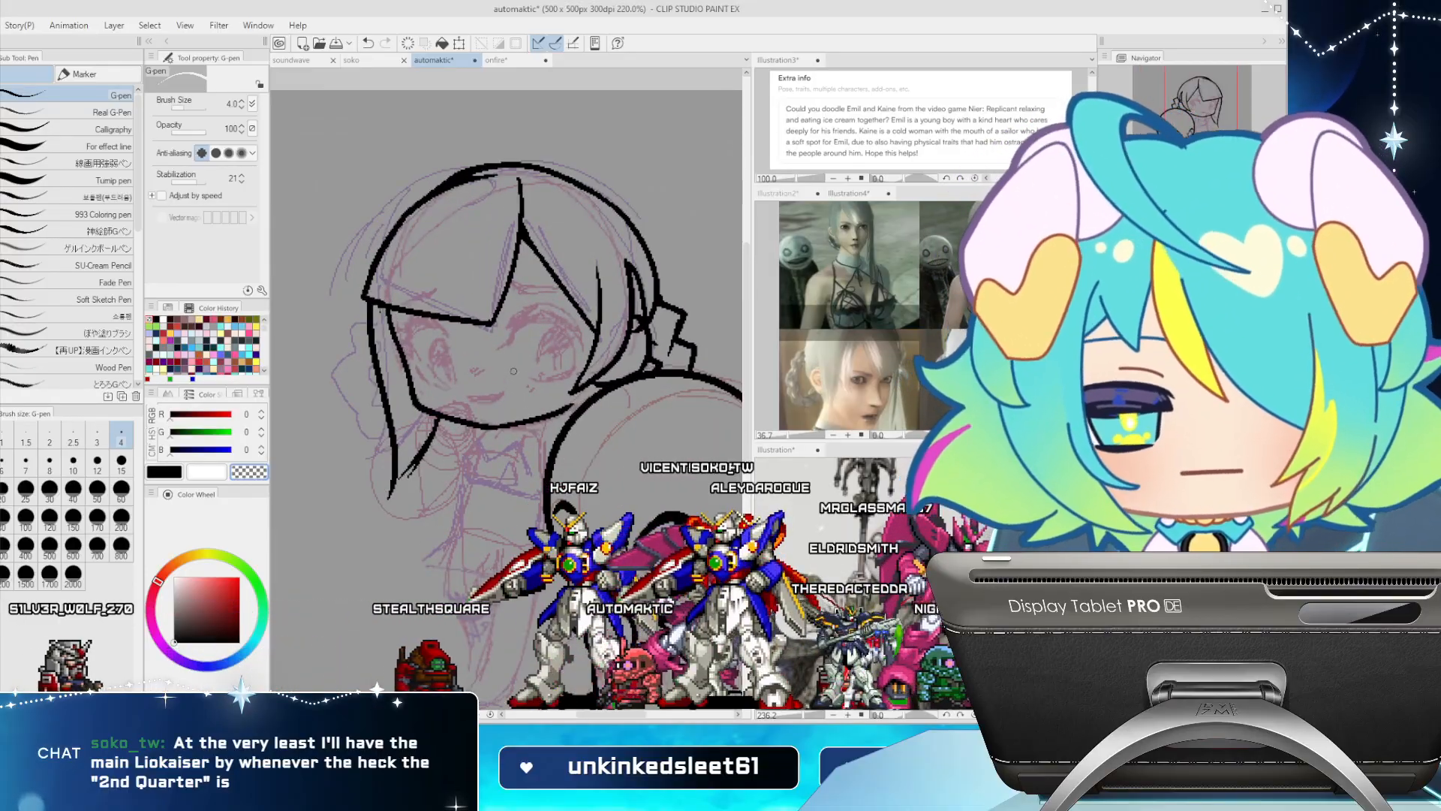
key(x)
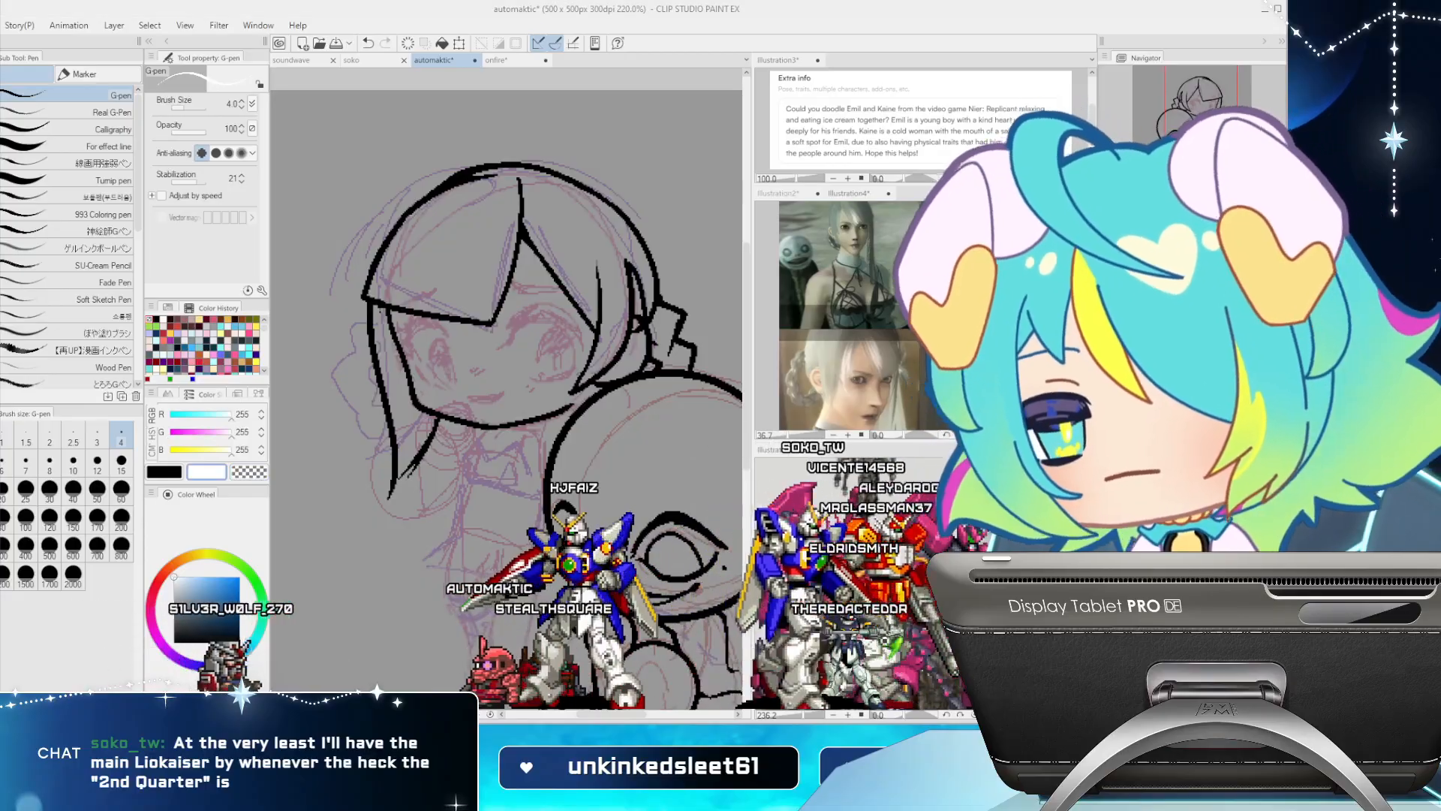
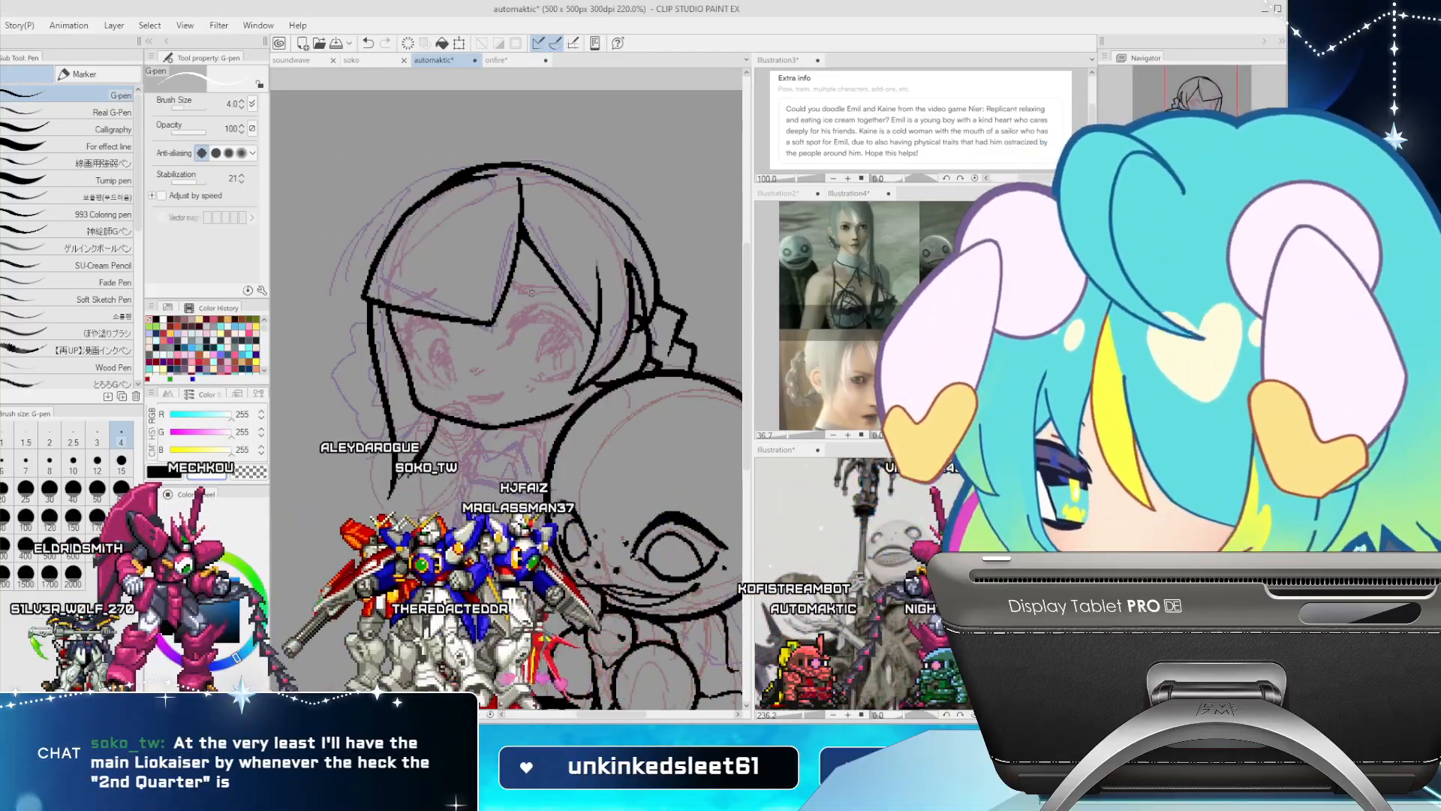
key(x)
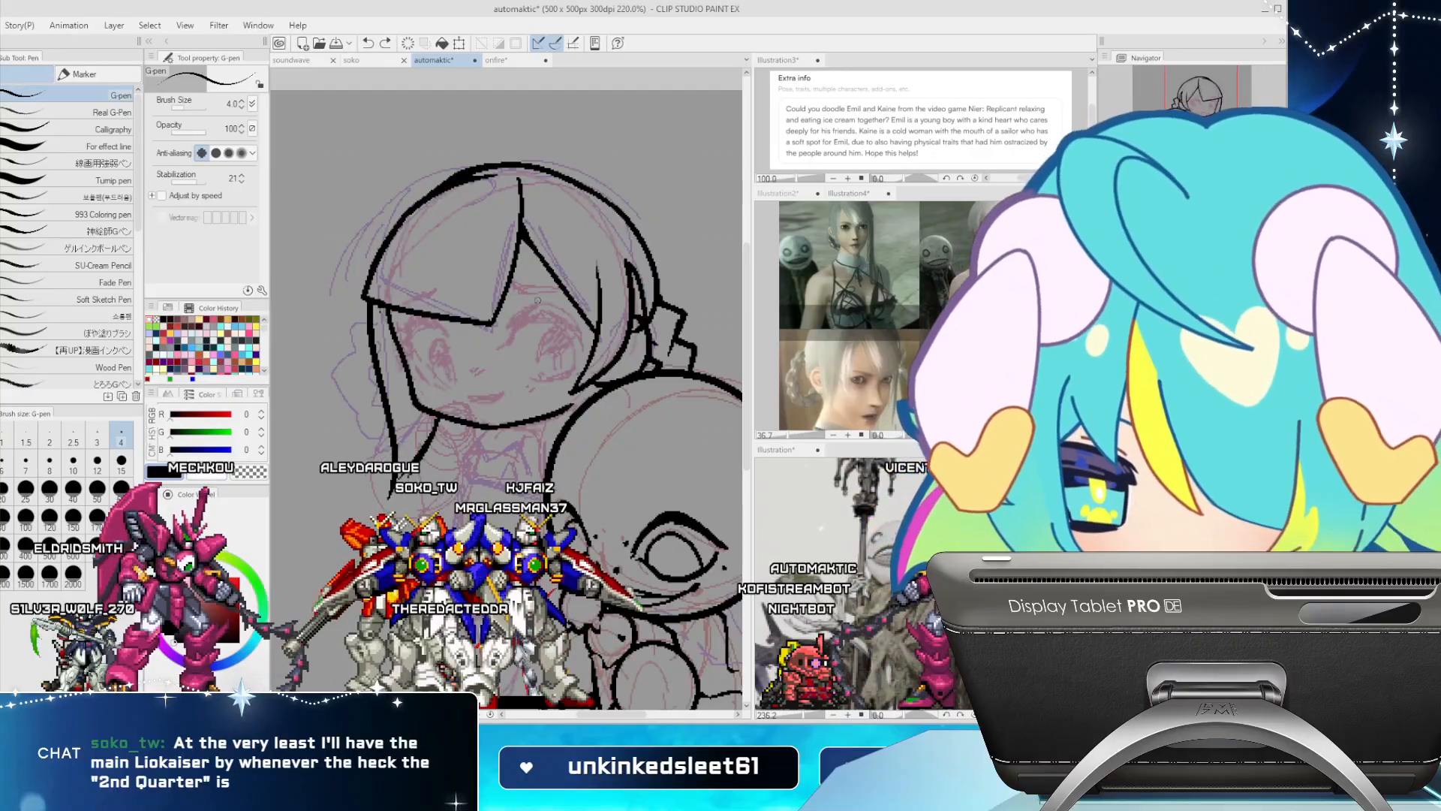
drag(494, 342, 563, 323)
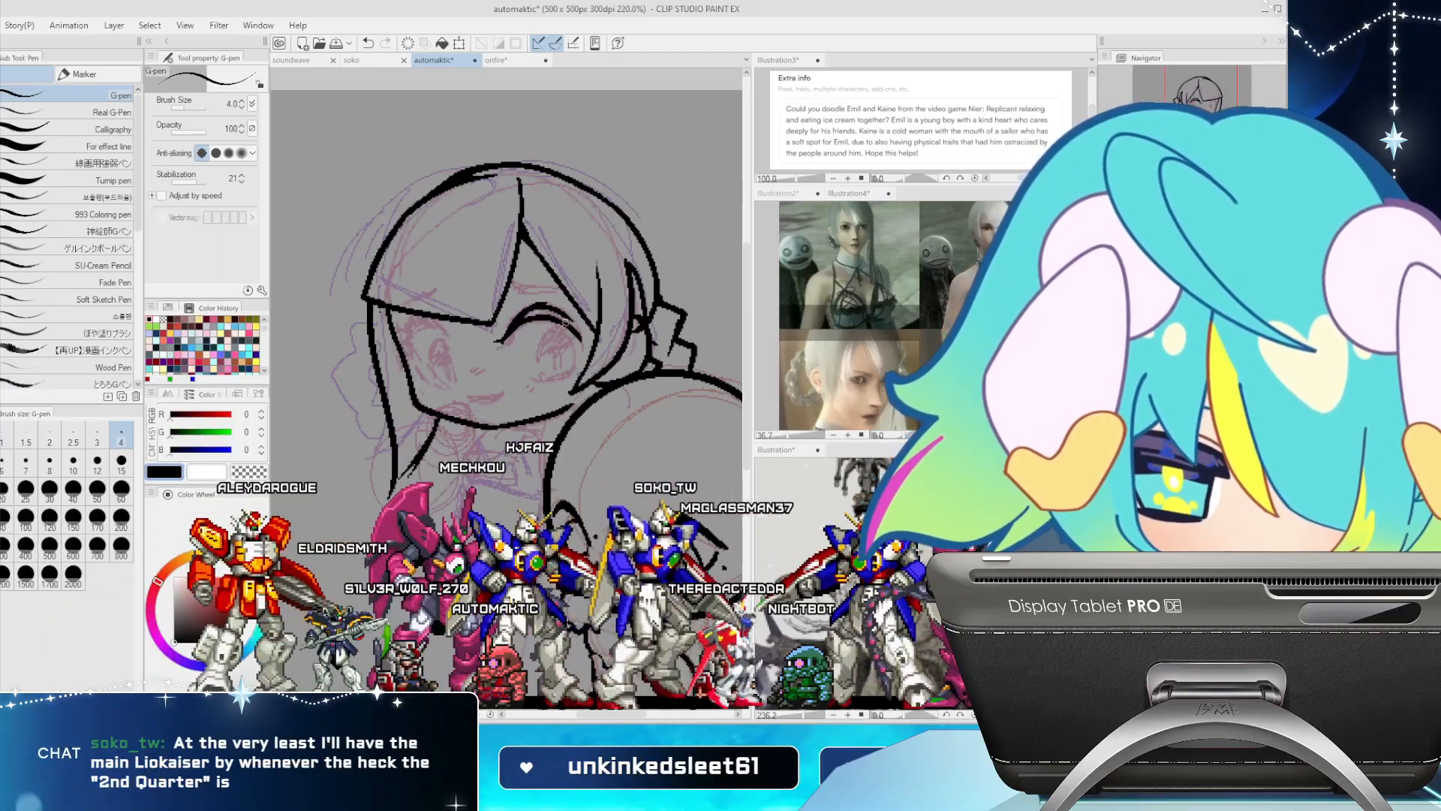
drag(541, 305, 592, 347)
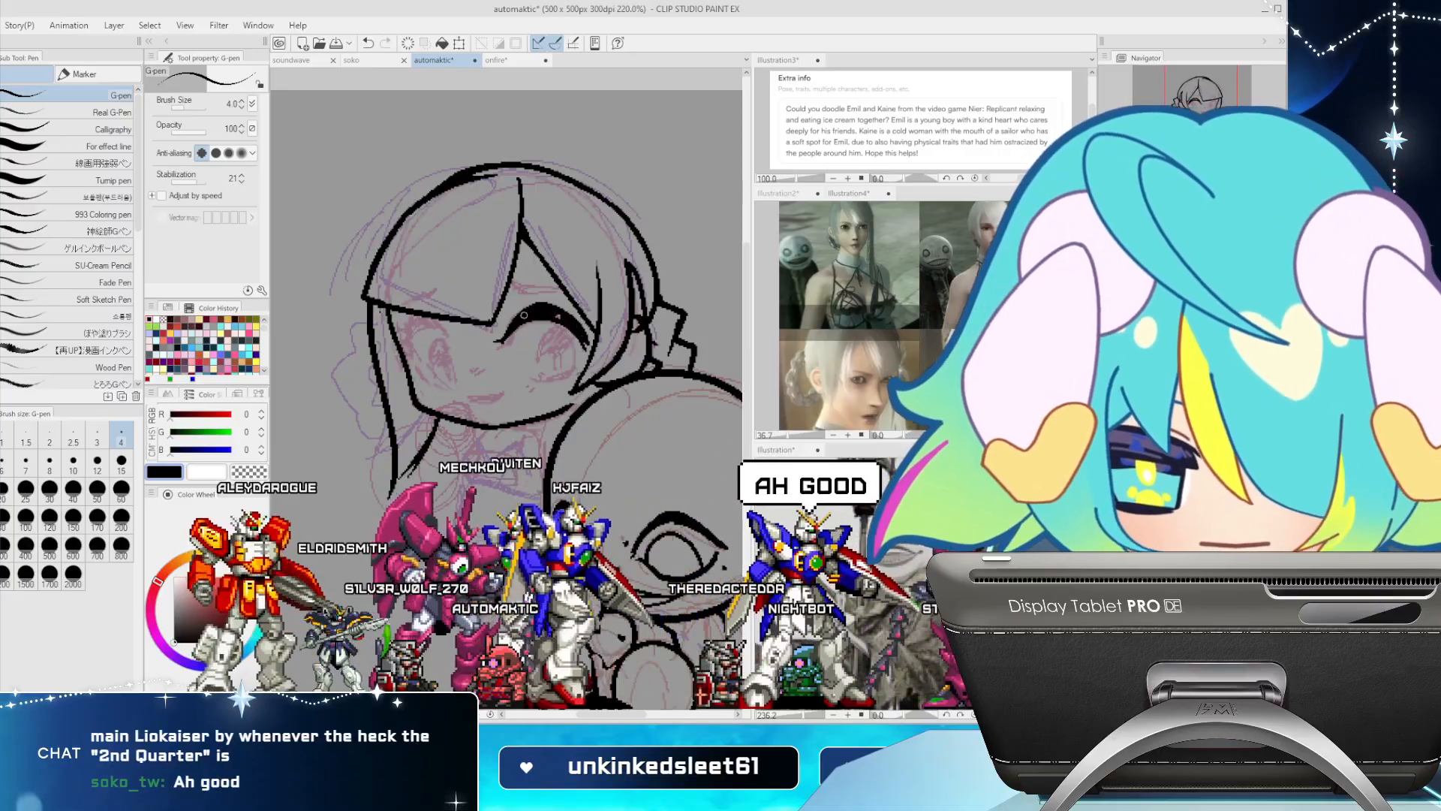
Ink the iris and lower lid of that eye, plus the lash lines and iris of the narrower eye below the large bang
key(h)
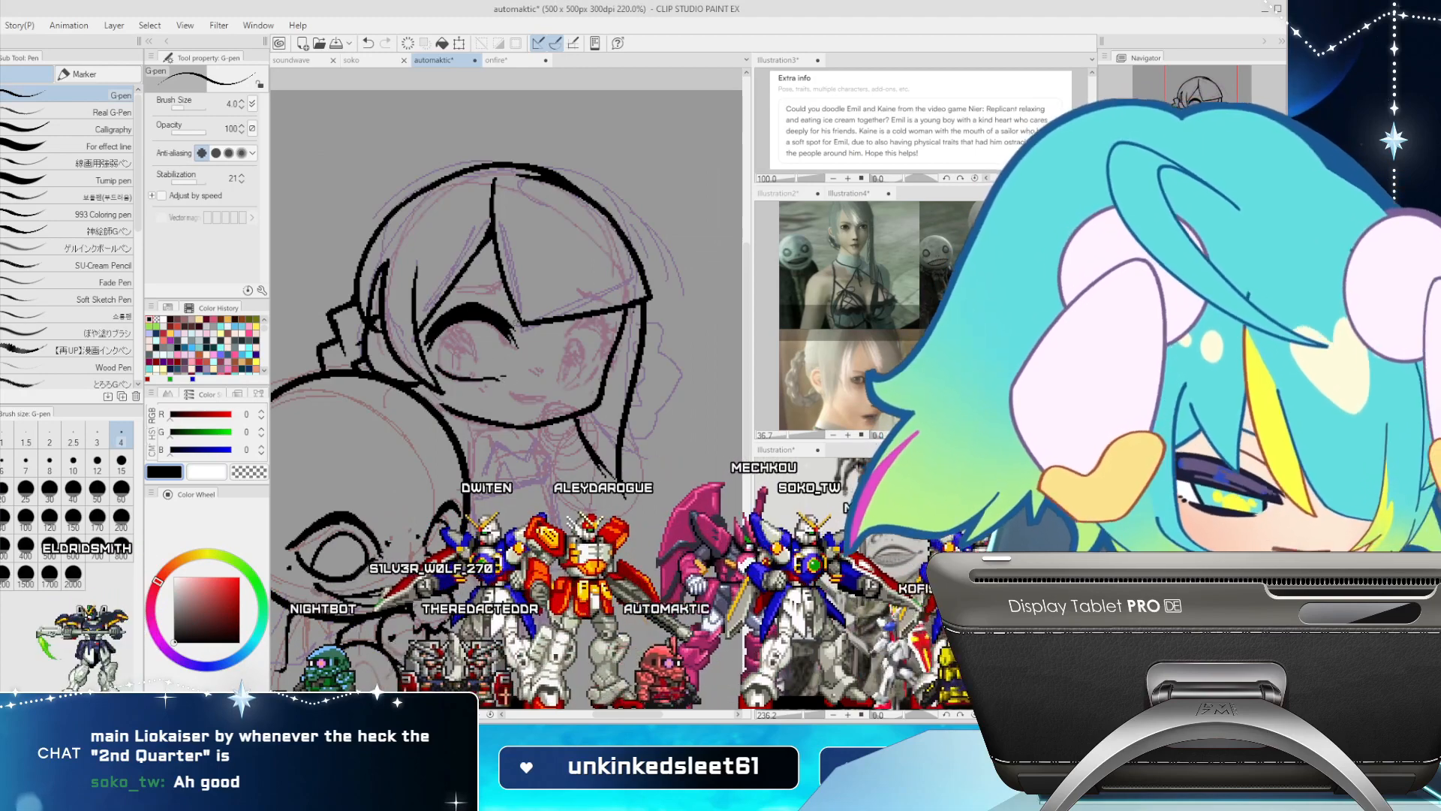
mouse_move(439, 370)
mouse_down()
mouse_move(460, 325)
mouse_move(481, 375)
mouse_up()
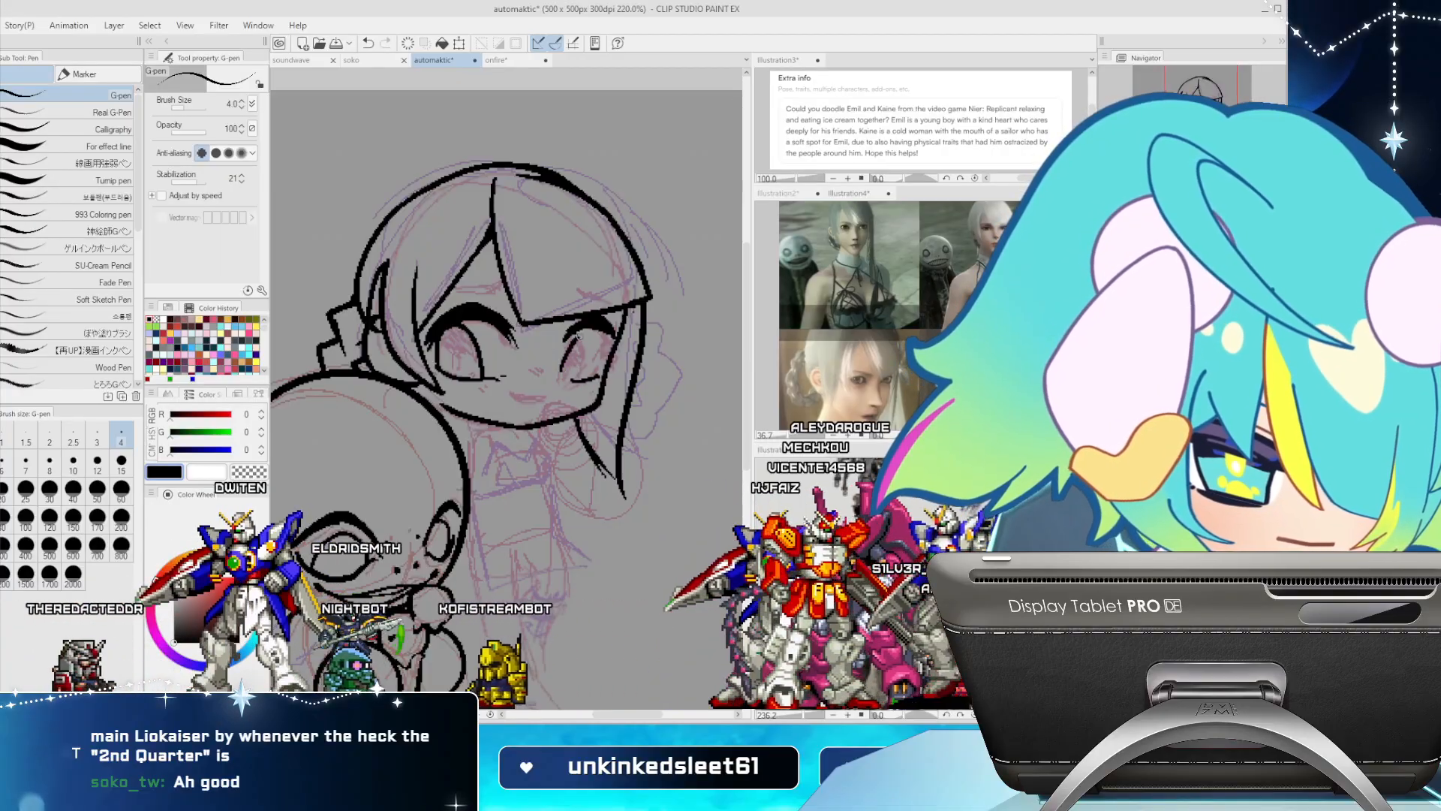
key(ctrl+z)
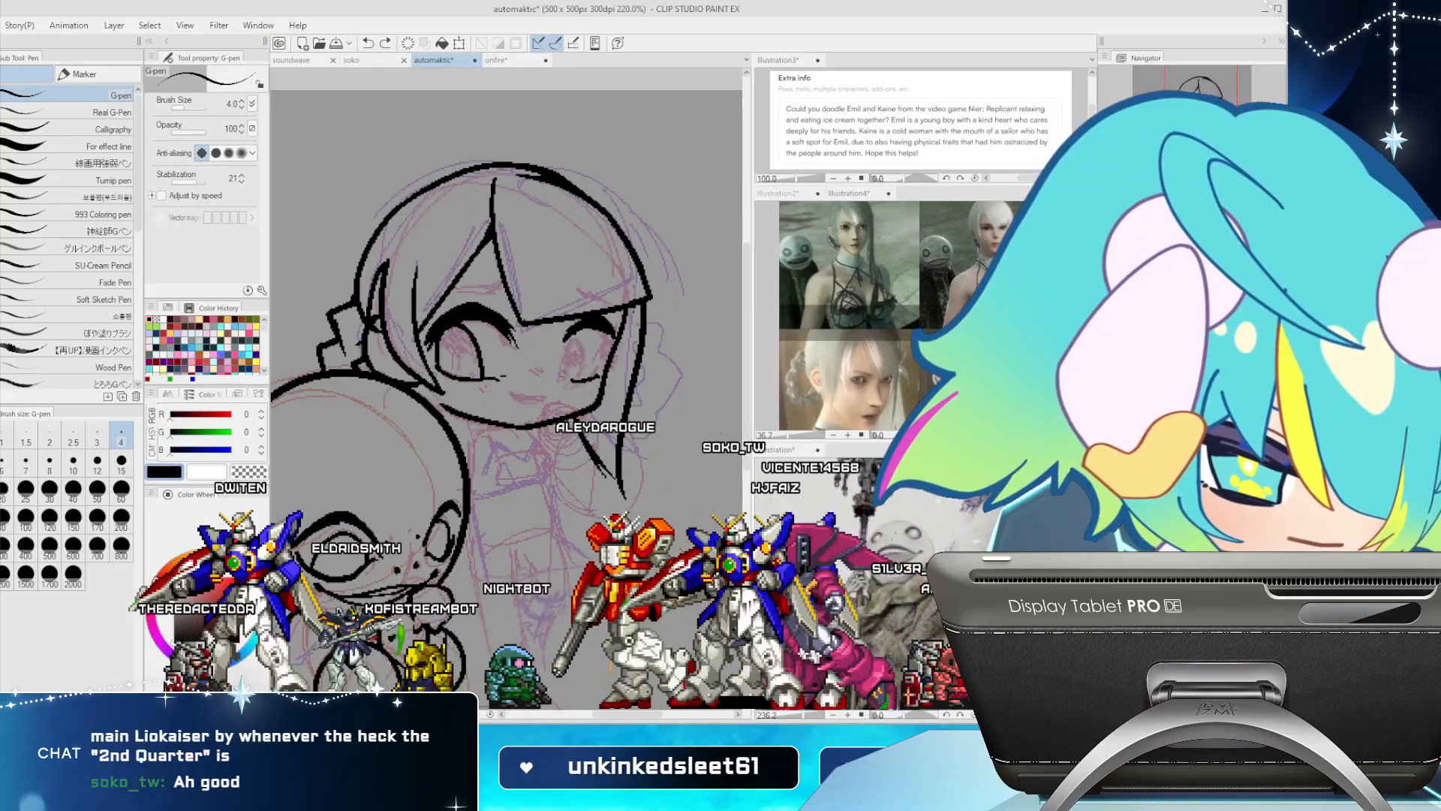
mouse_move(573, 342)
mouse_down()
mouse_move(564, 377)
mouse_move(585, 376)
mouse_up()
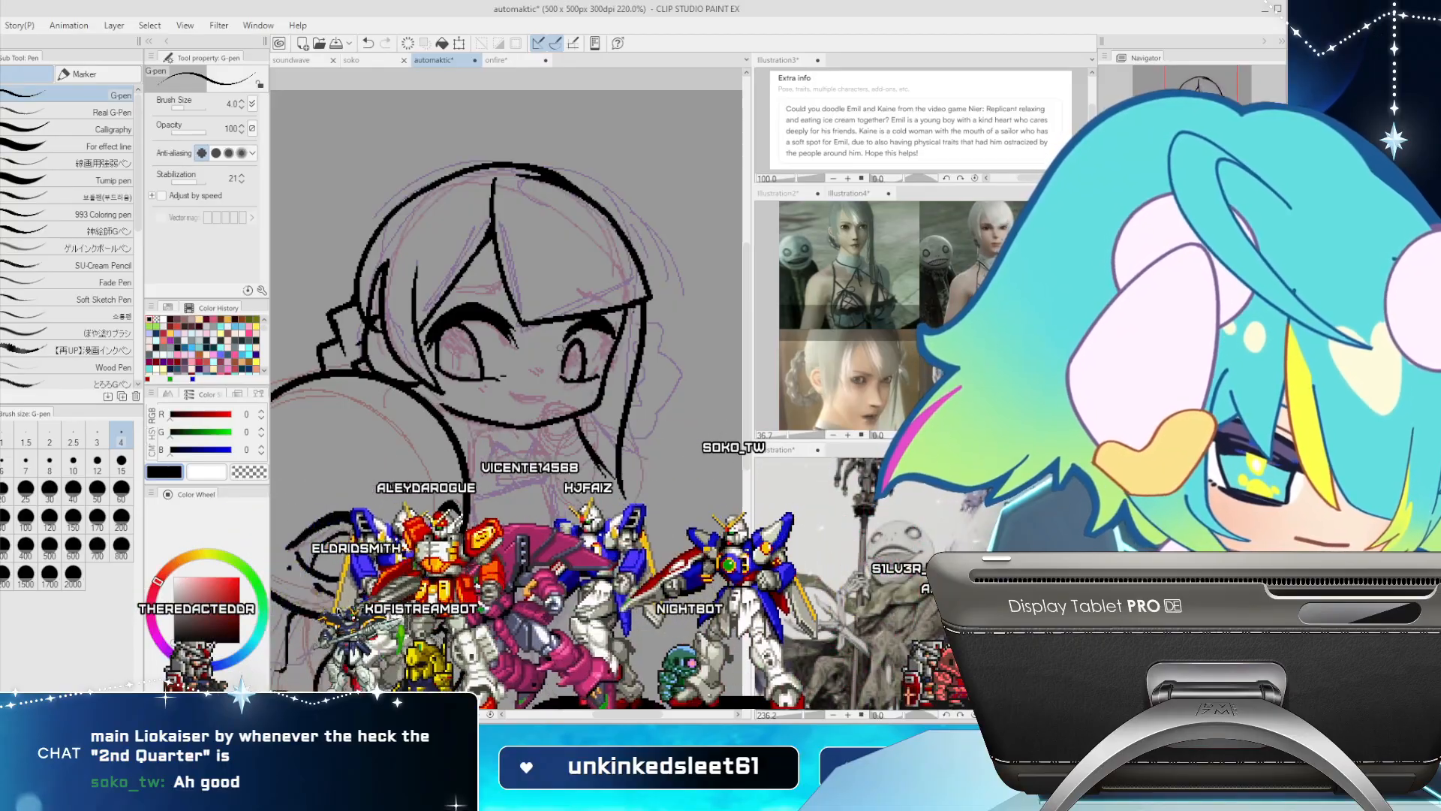
key(ctrl+z)
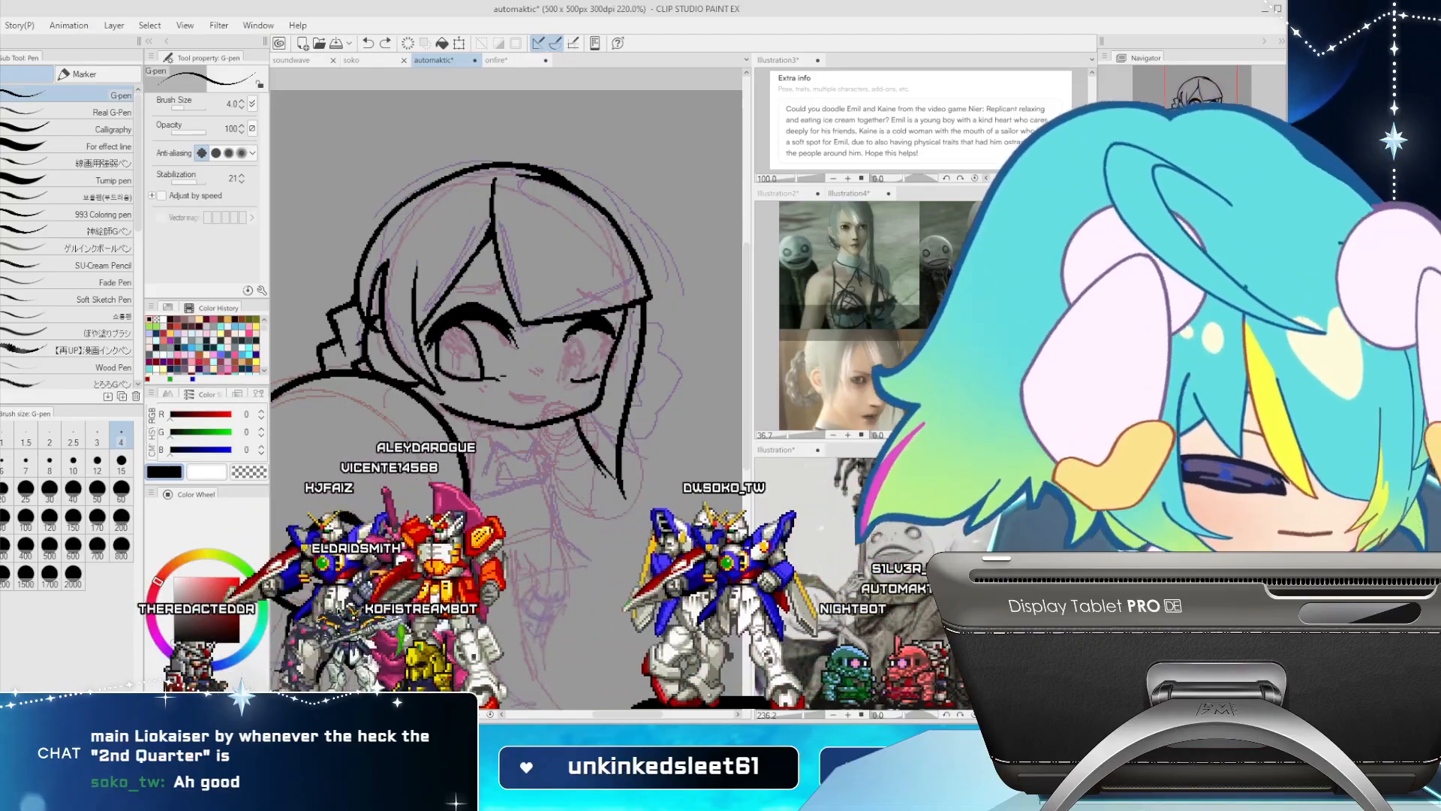
drag(578, 339, 582, 378)
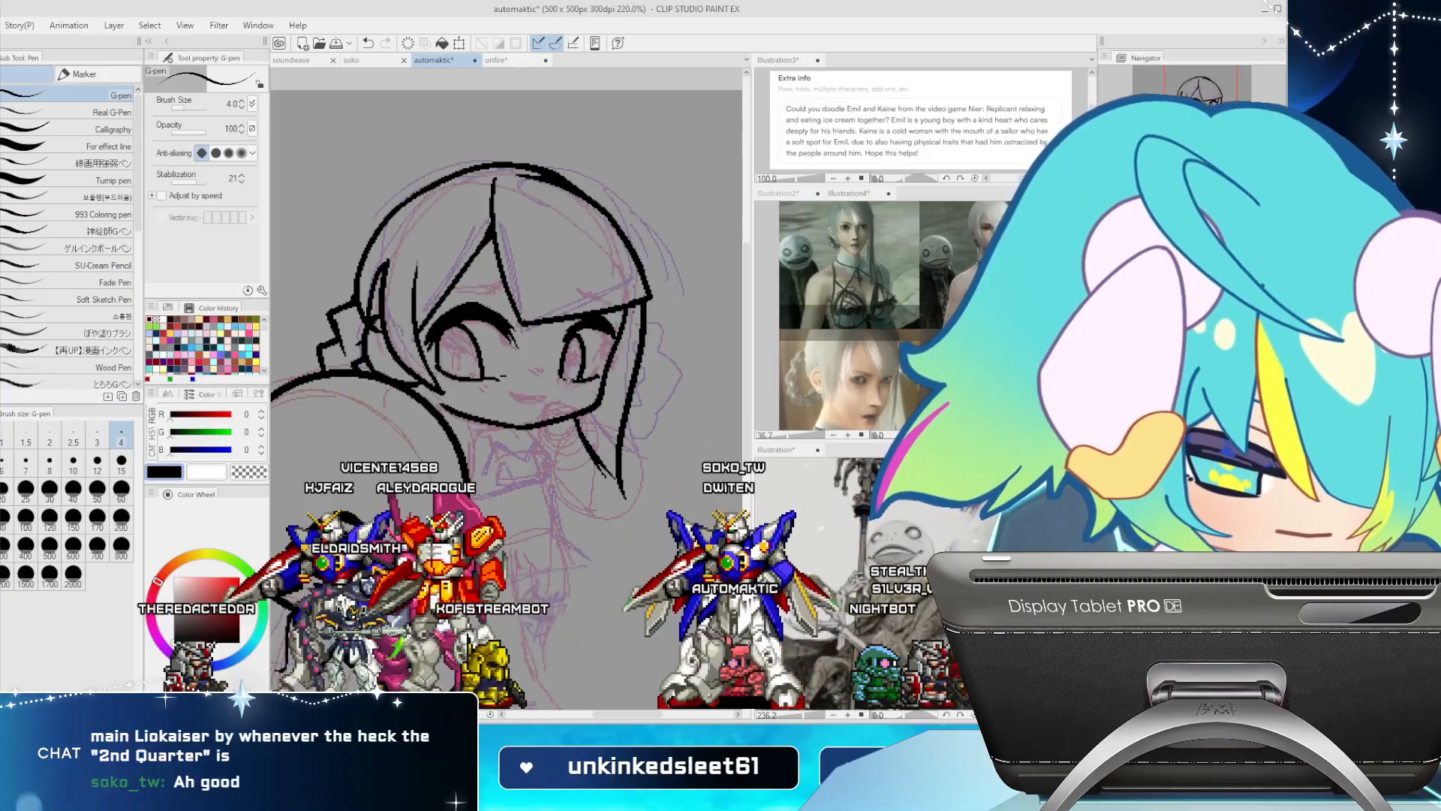
Redo the iris outline of the narrower eye and ink a slanted eyebrow above the wider eye
key(h)
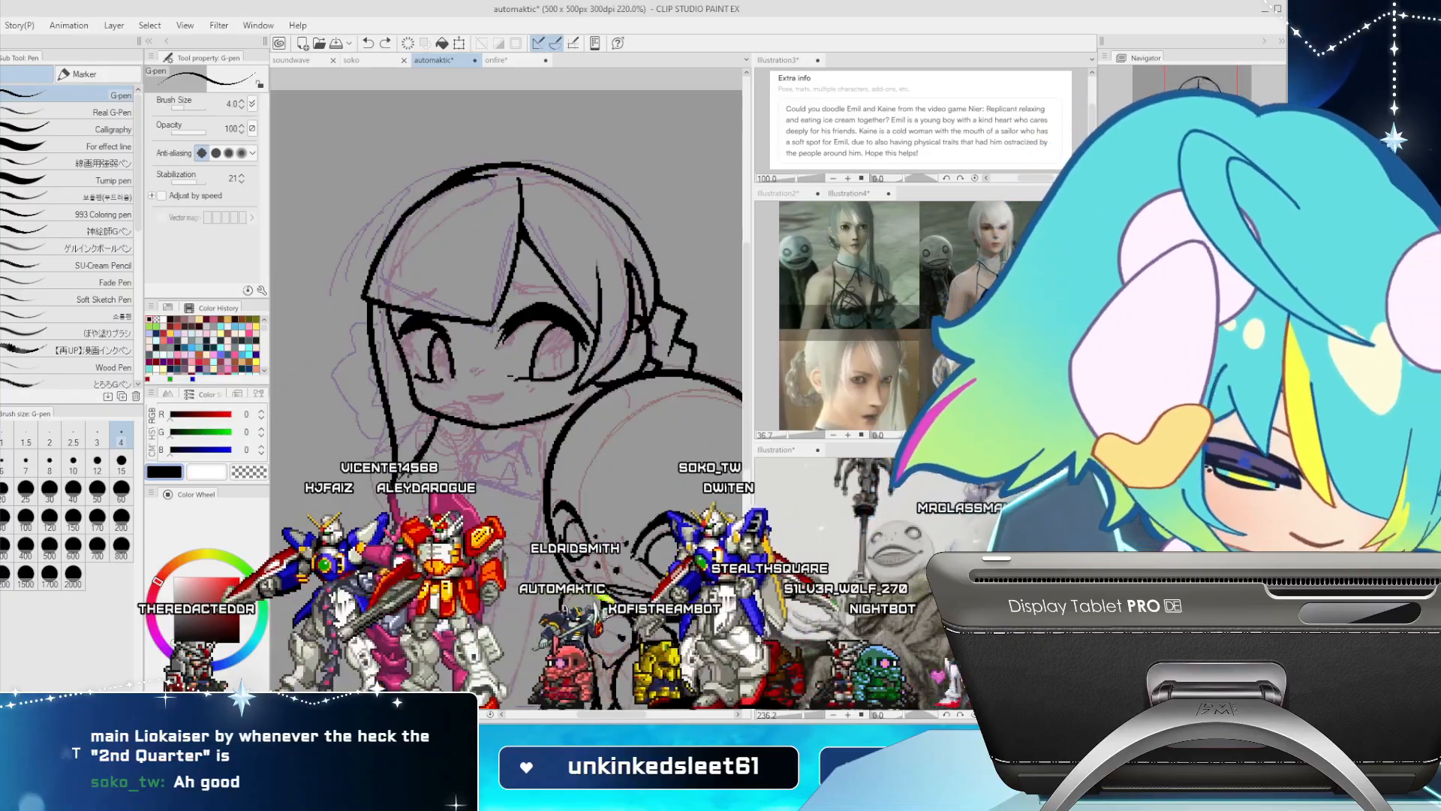
key(ctrl+z)
key(ctrl+z)
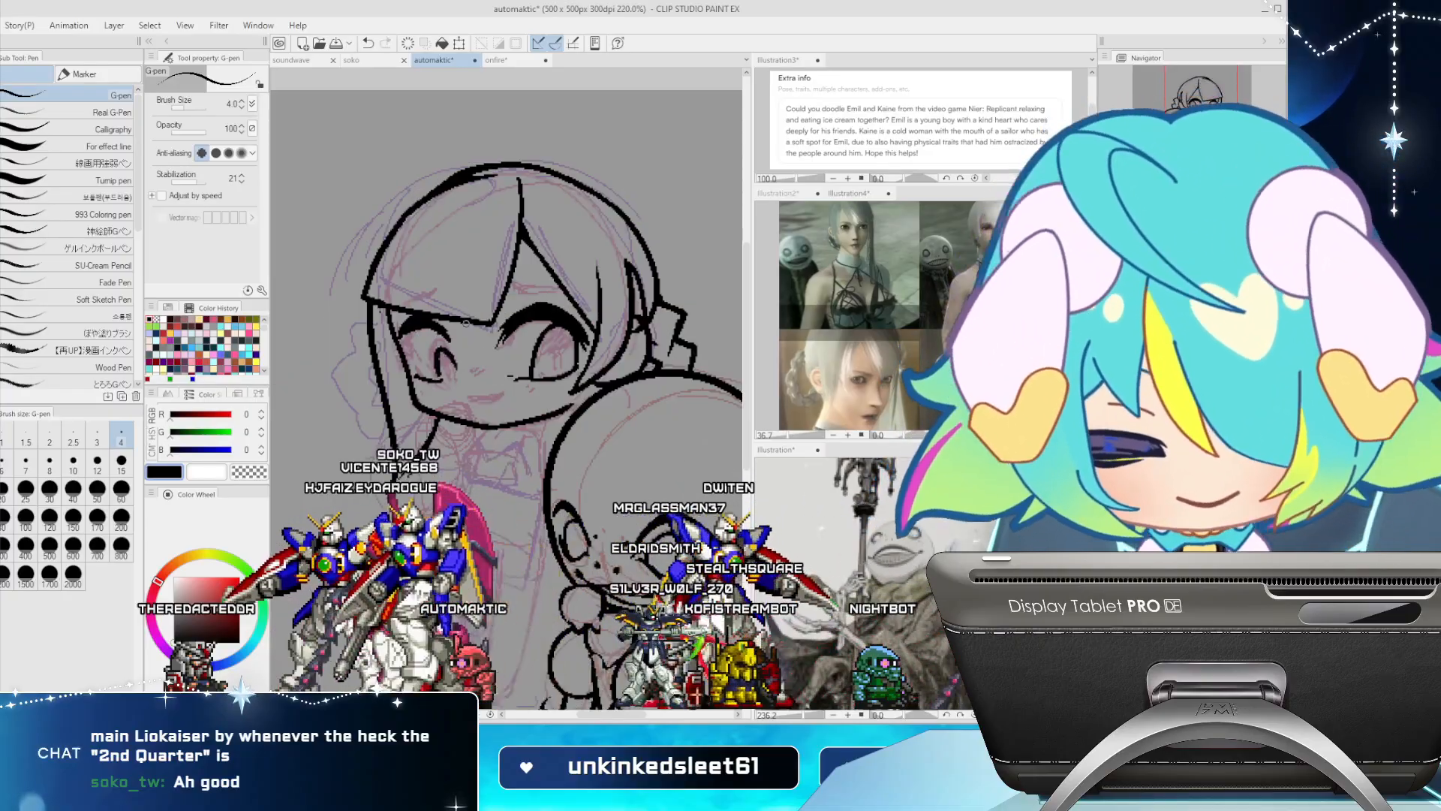
mouse_move(439, 335)
mouse_down()
mouse_move(440, 381)
mouse_move(429, 367)
mouse_move(447, 339)
mouse_up()
key(ctrl+z)
key(ctrl+z)
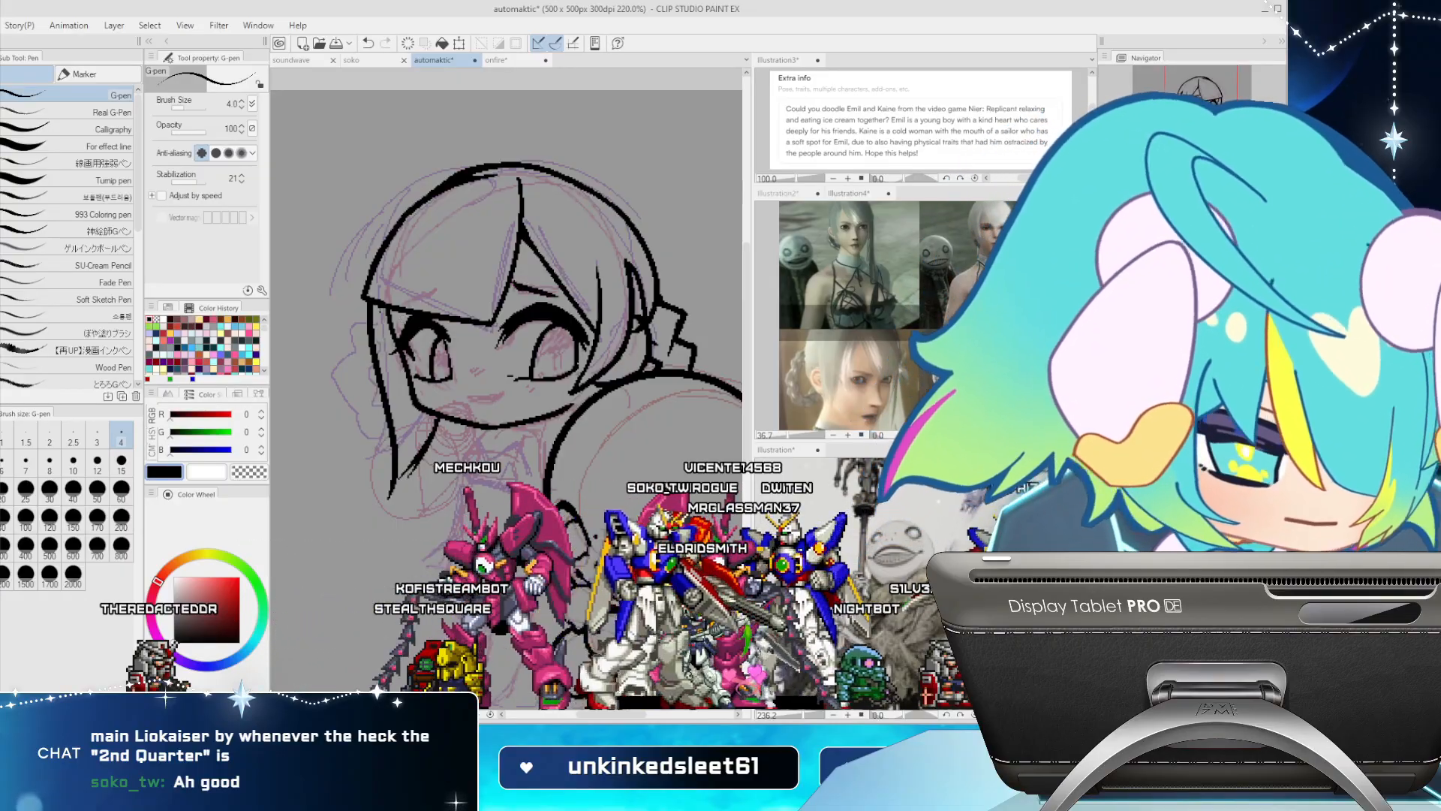
Ink the second eyebrow across the large bang and a small smiling mouth, redoing the mouth stroke over the sketch
key(h)
drag(575, 289, 603, 304)
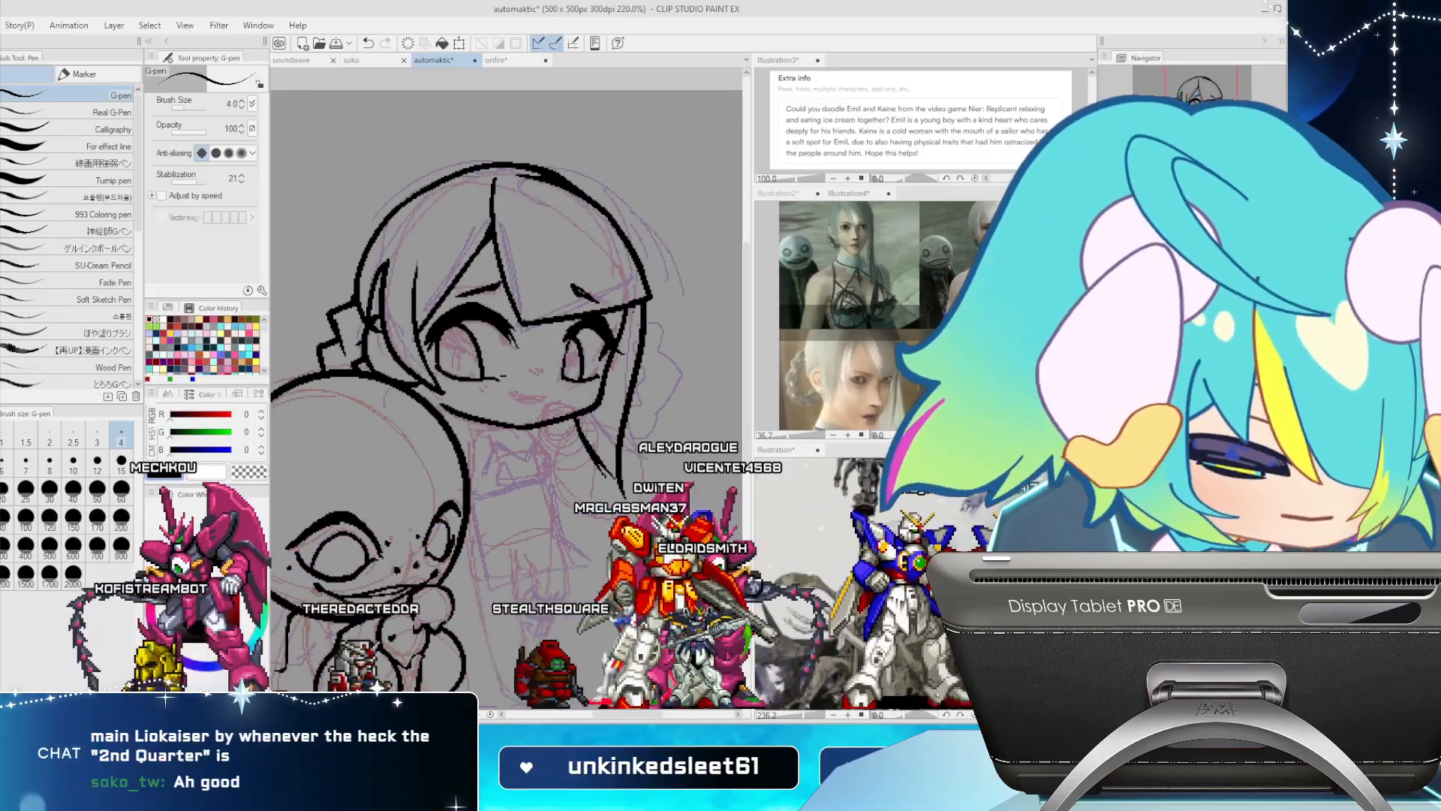
drag(510, 390, 546, 398)
key(ctrl+z)
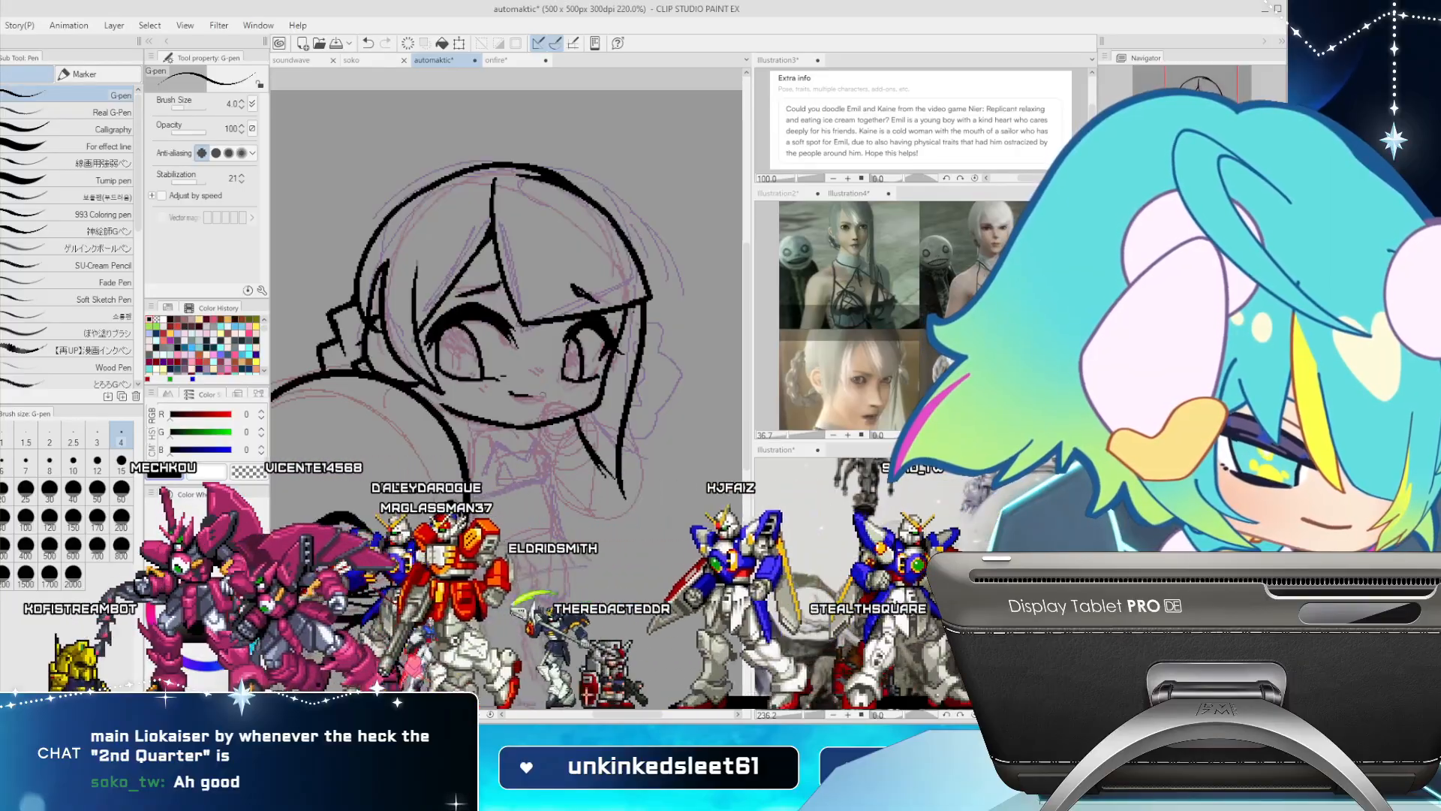
drag(510, 391, 544, 397)
key(ctrl+z)
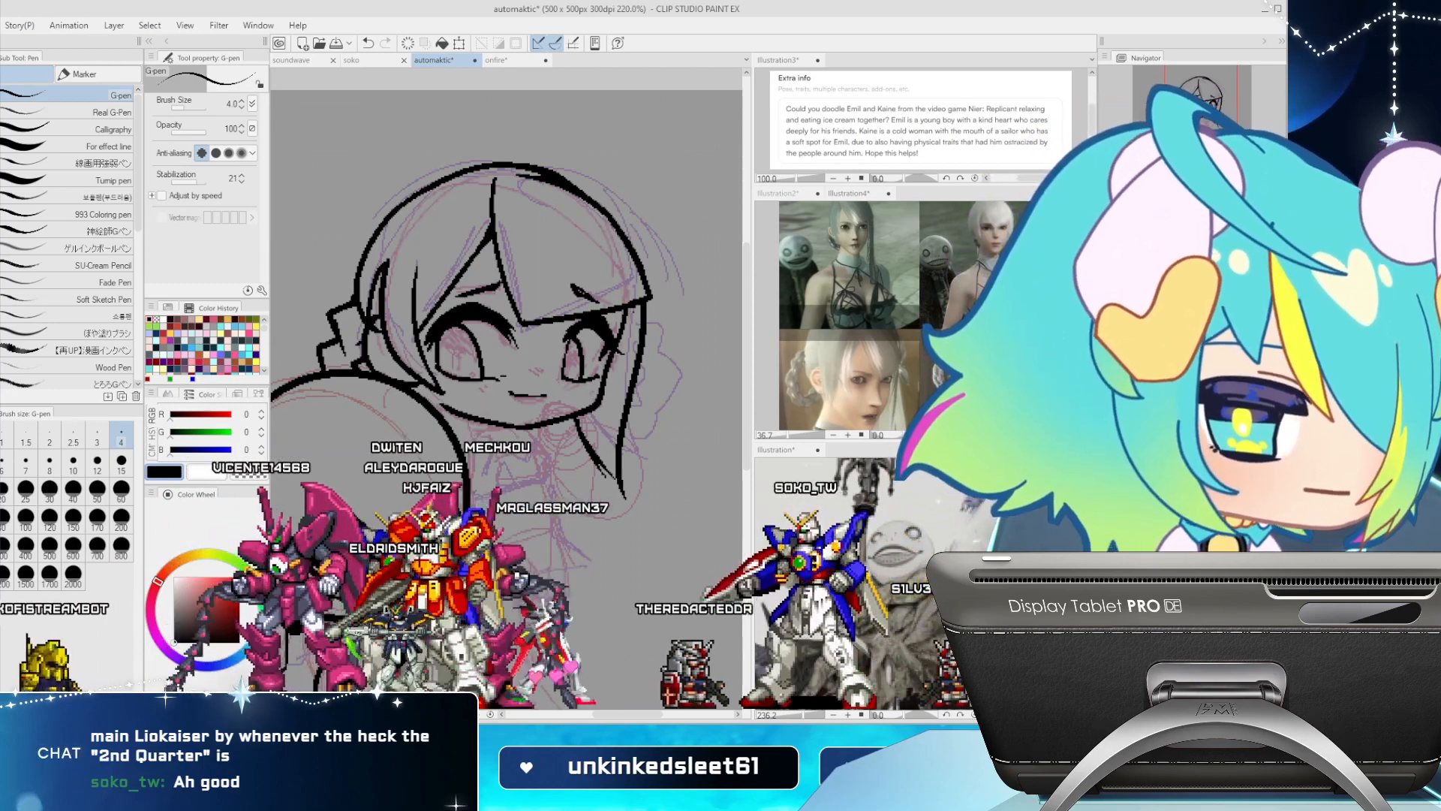
key(h)
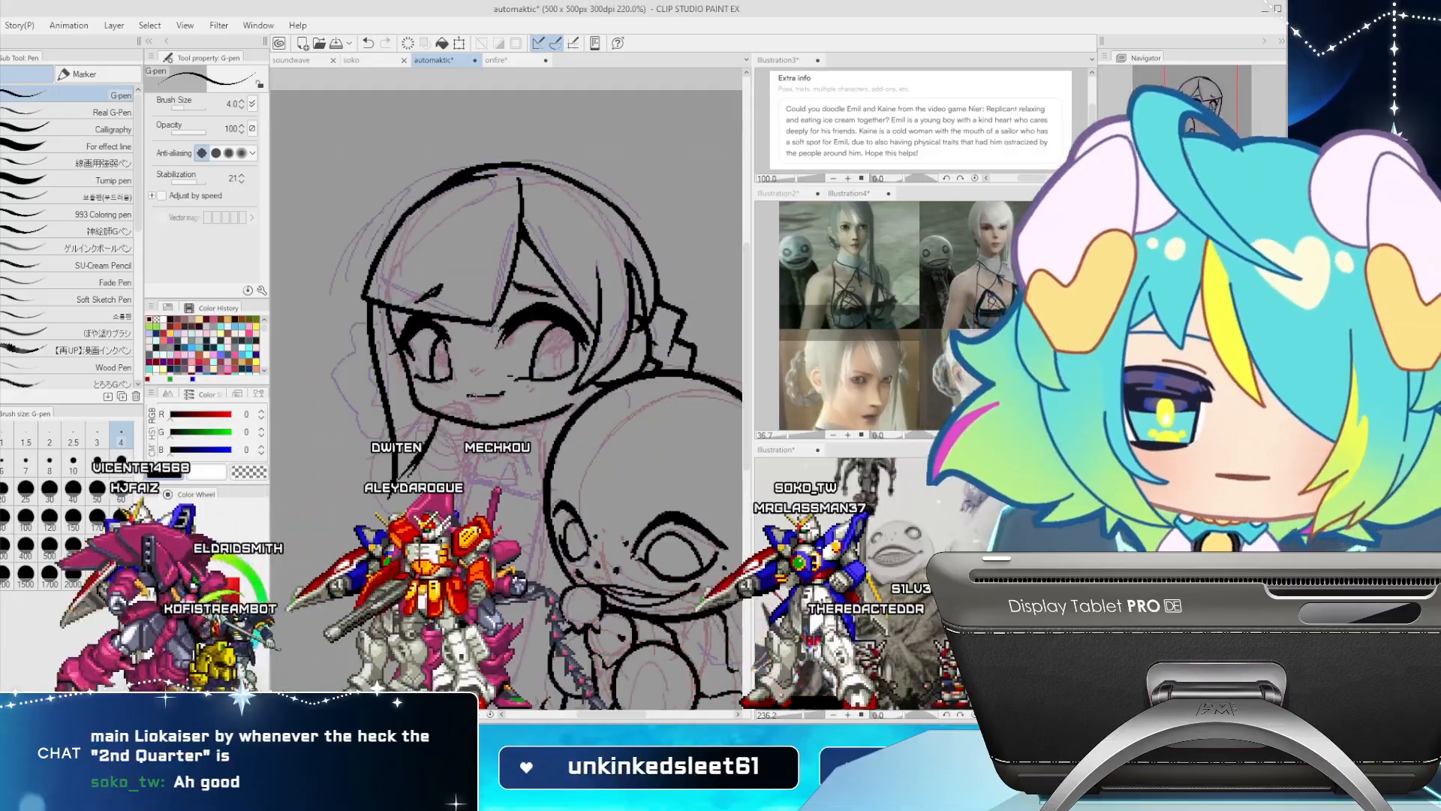
Set the G-pen brush size to 2.5 and refine the curled end of Kaine's mouth line
scroll(492, 364, up, 2)
key(c)
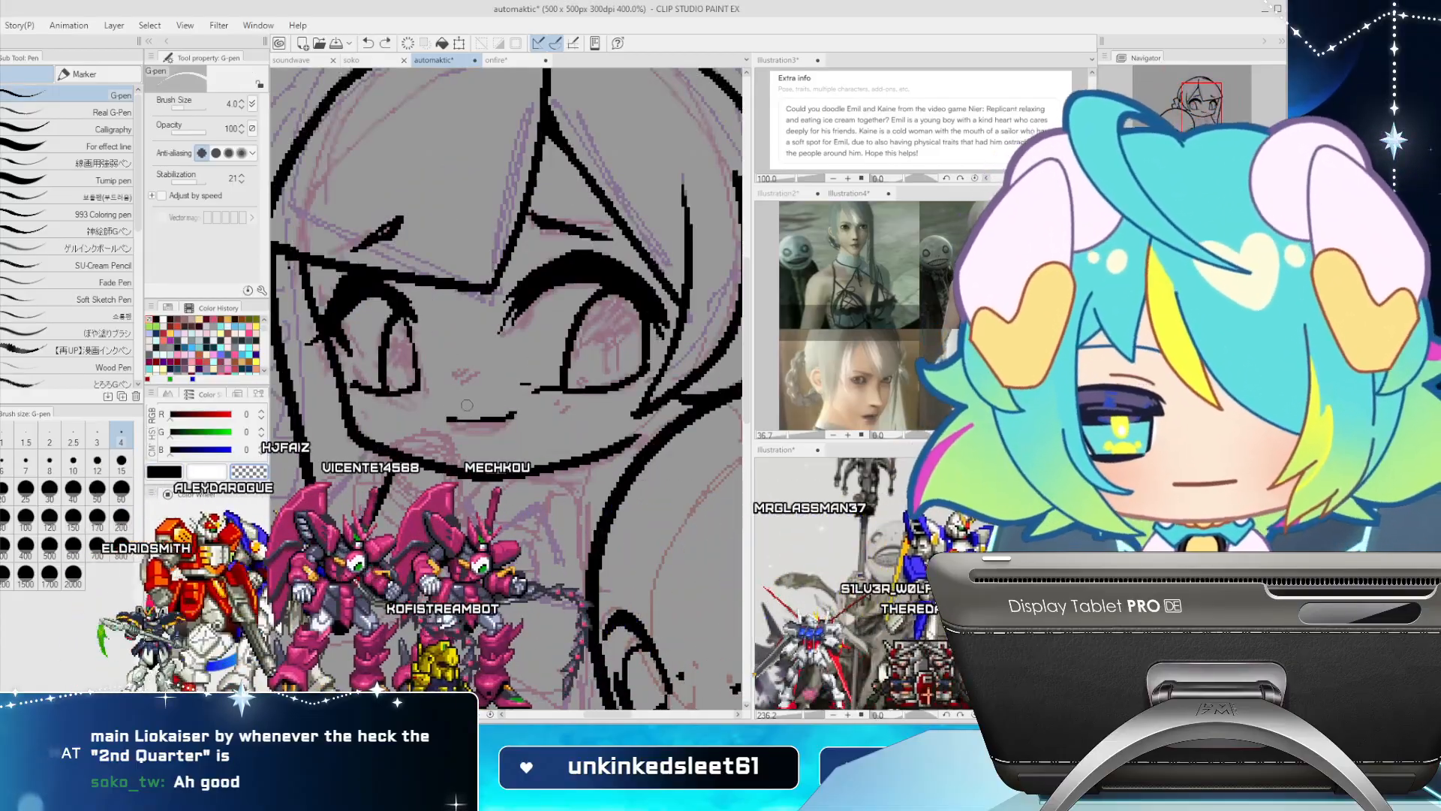
click(73, 435)
key(c)
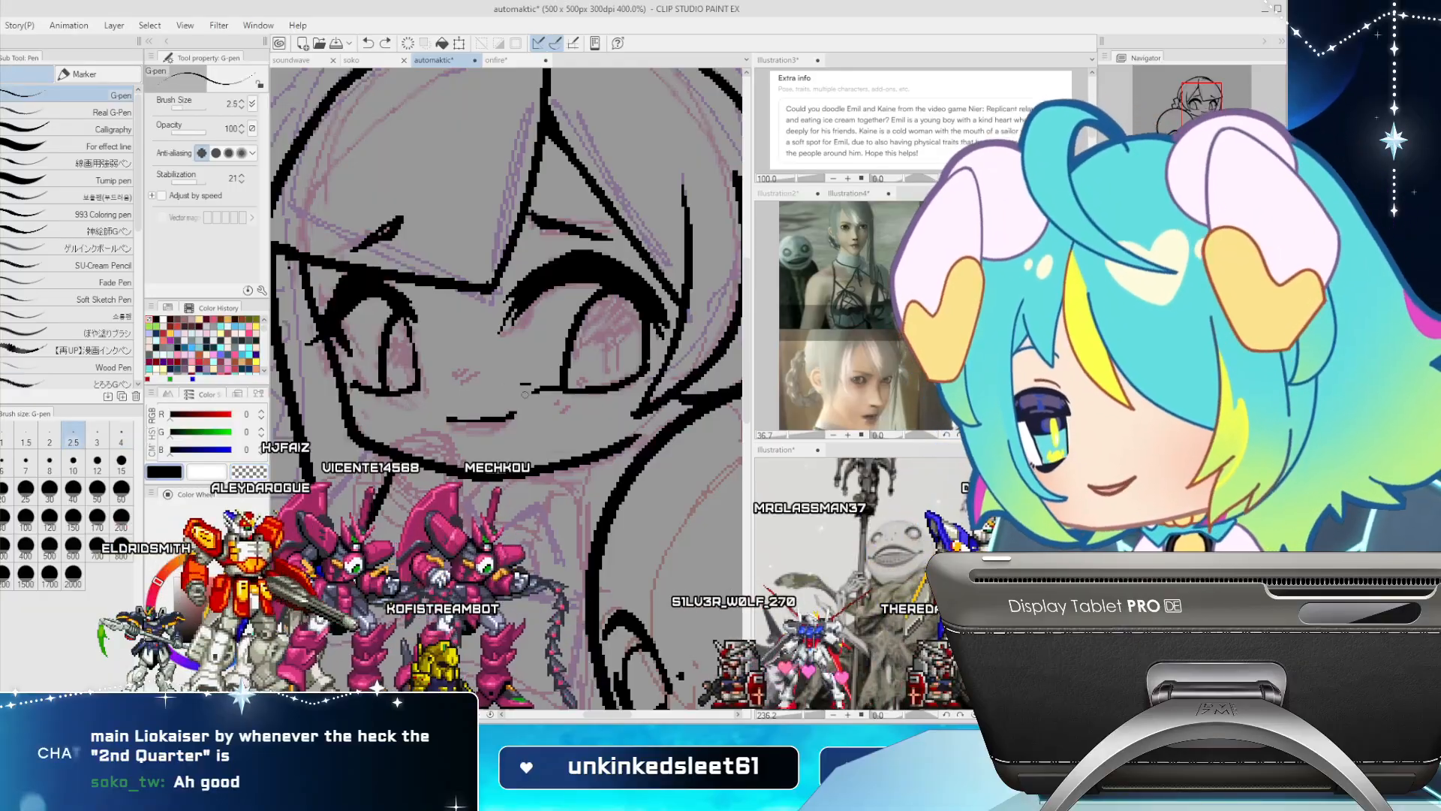
mouse_move(468, 421)
mouse_down()
mouse_move(533, 433)
mouse_move(461, 419)
mouse_move(504, 420)
mouse_up()
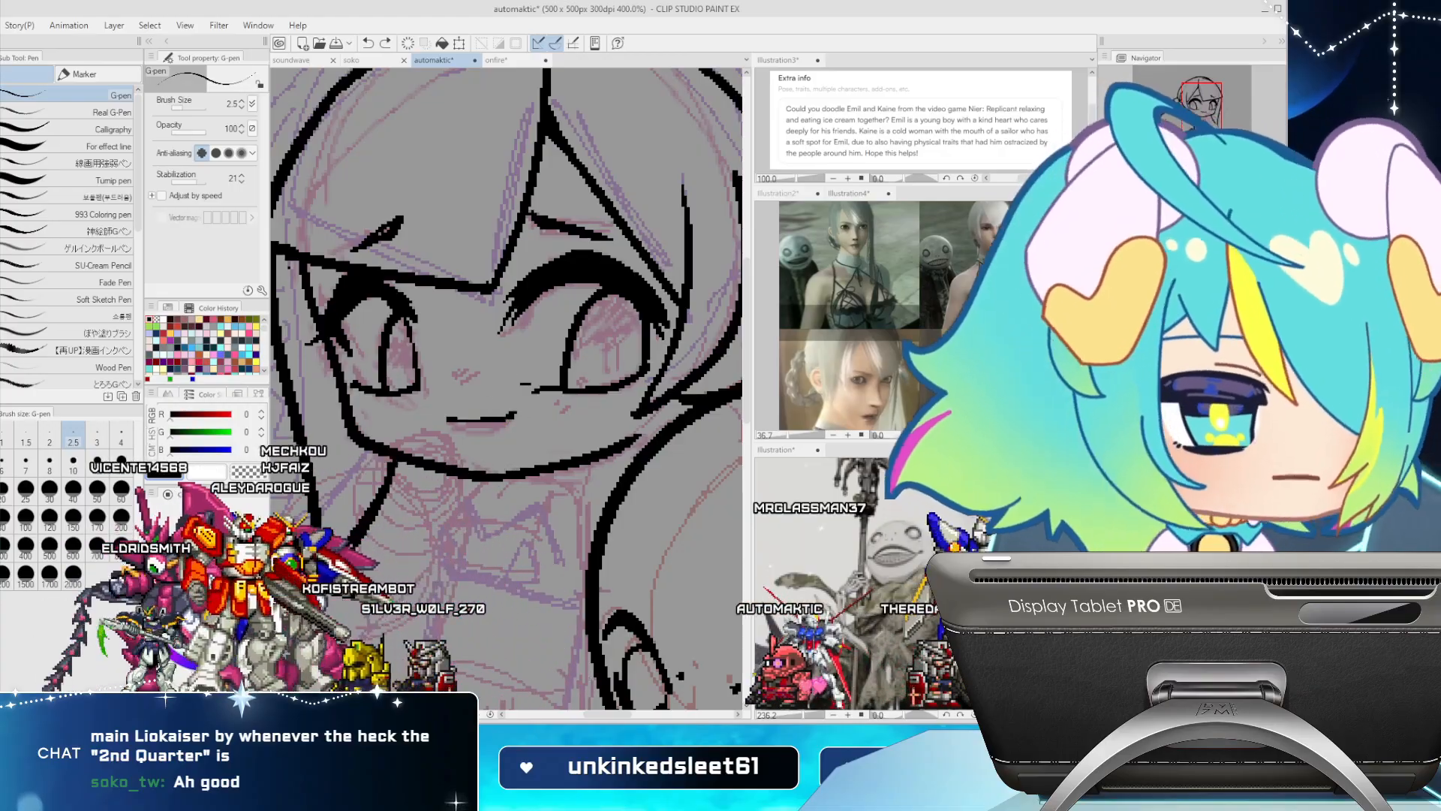
Ink a tiny nose mark and small cheek marks beneath both of Kaine's eyes
key(h)
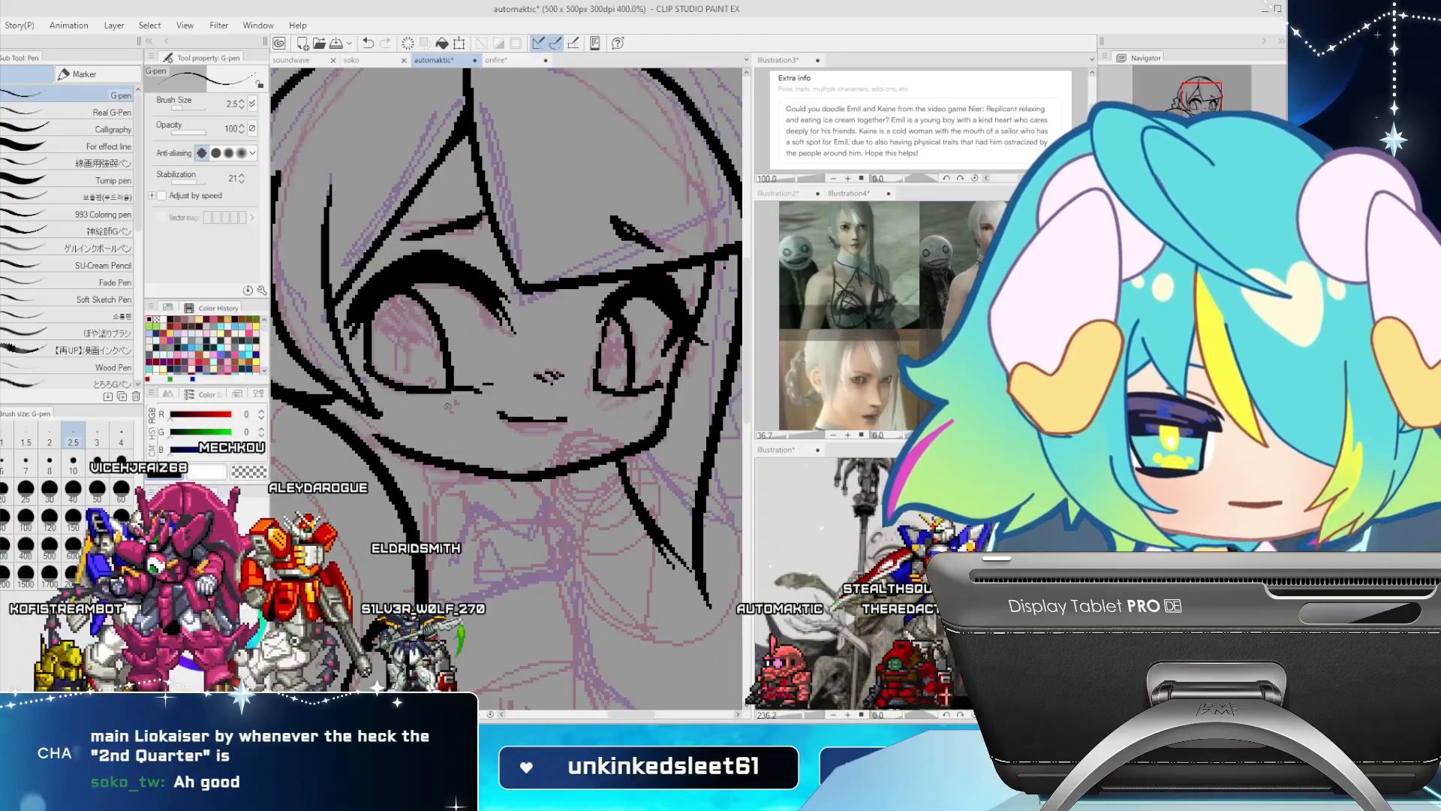
key(ctrl+z)
drag(453, 406, 451, 412)
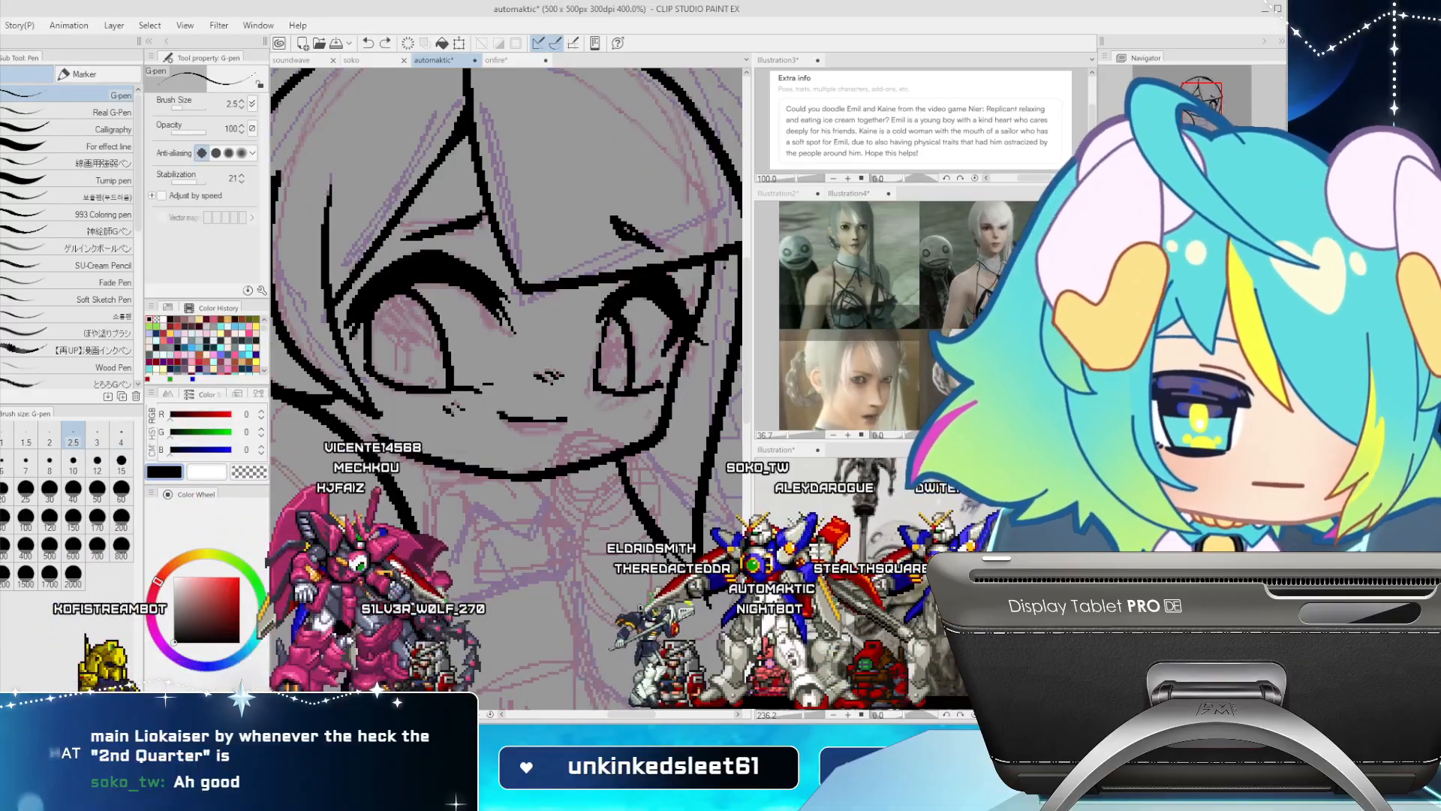
drag(651, 404, 647, 411)
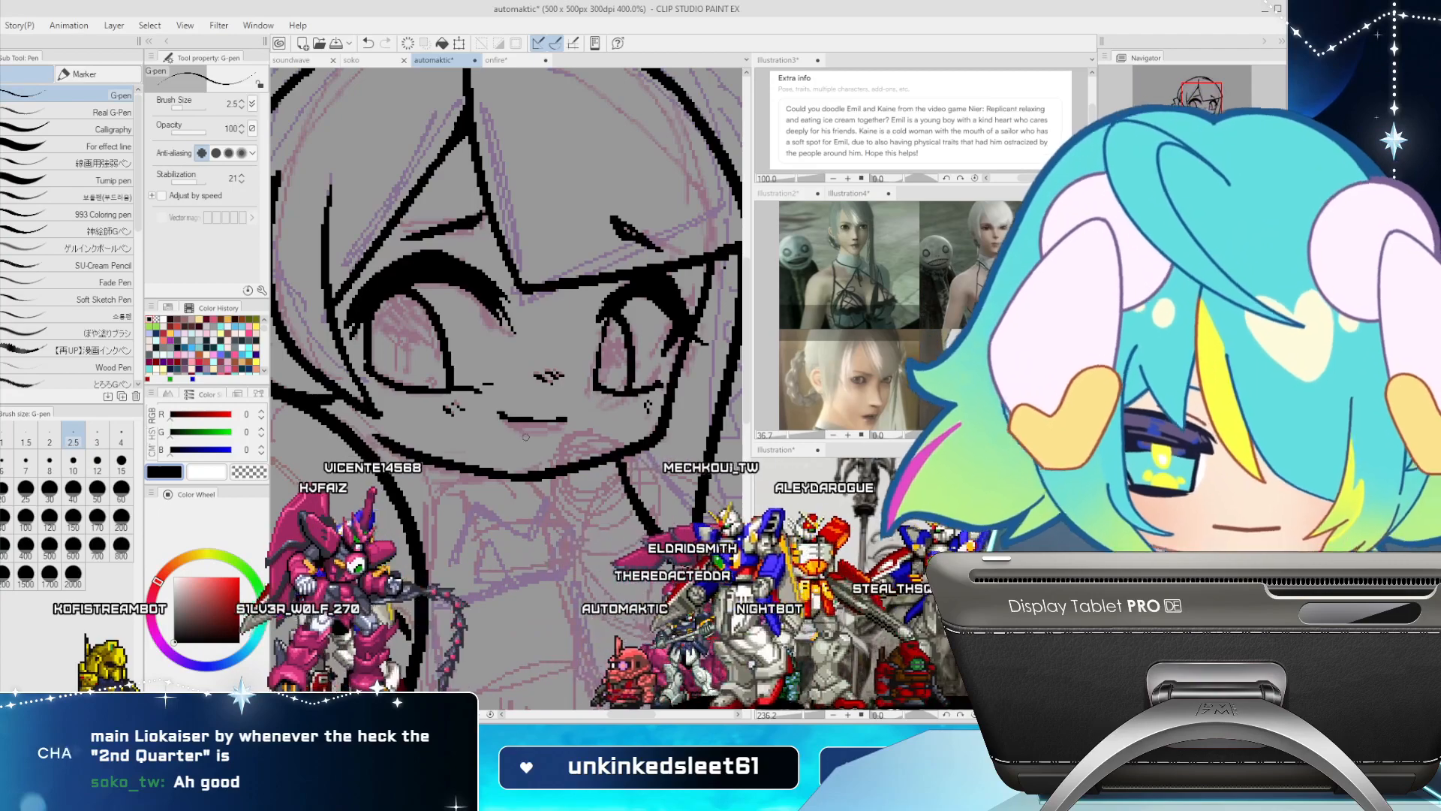
Ink small oval pupils inside both of Kaine's irises and add a little rounded highlight at the outer edge of the wider eye
drag(517, 431, 562, 422)
key(ctrl+z)
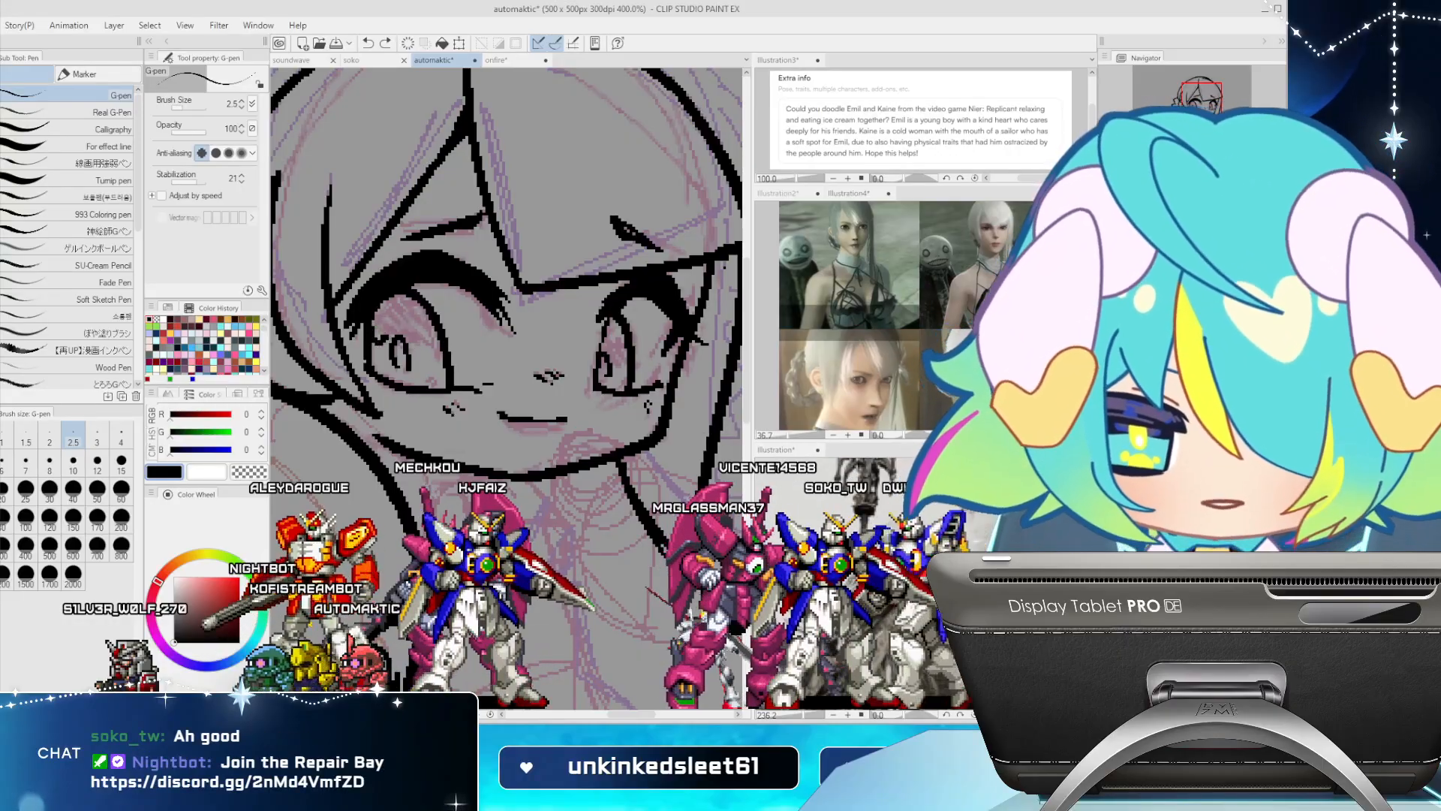
drag(373, 325, 385, 336)
key(c)
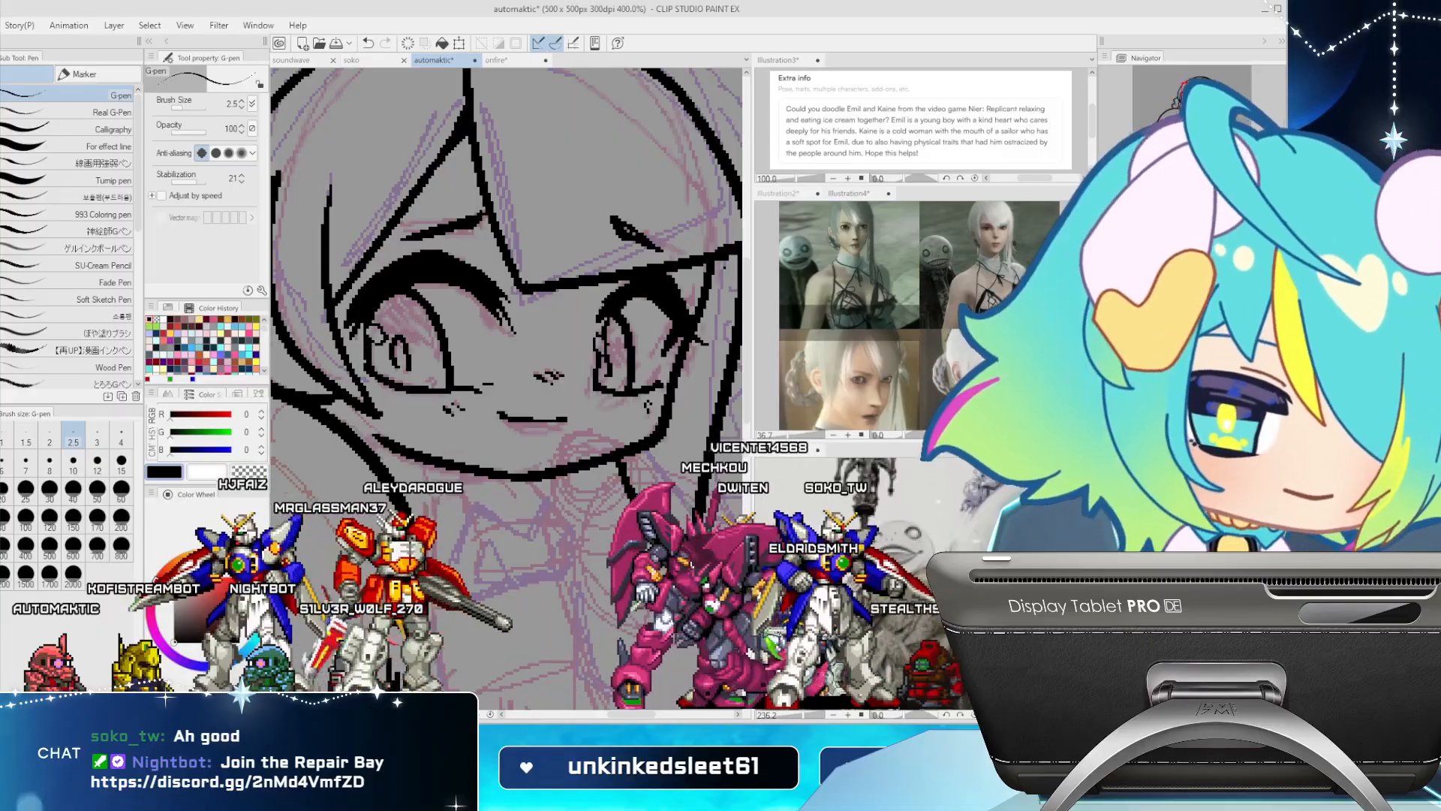
key(h)
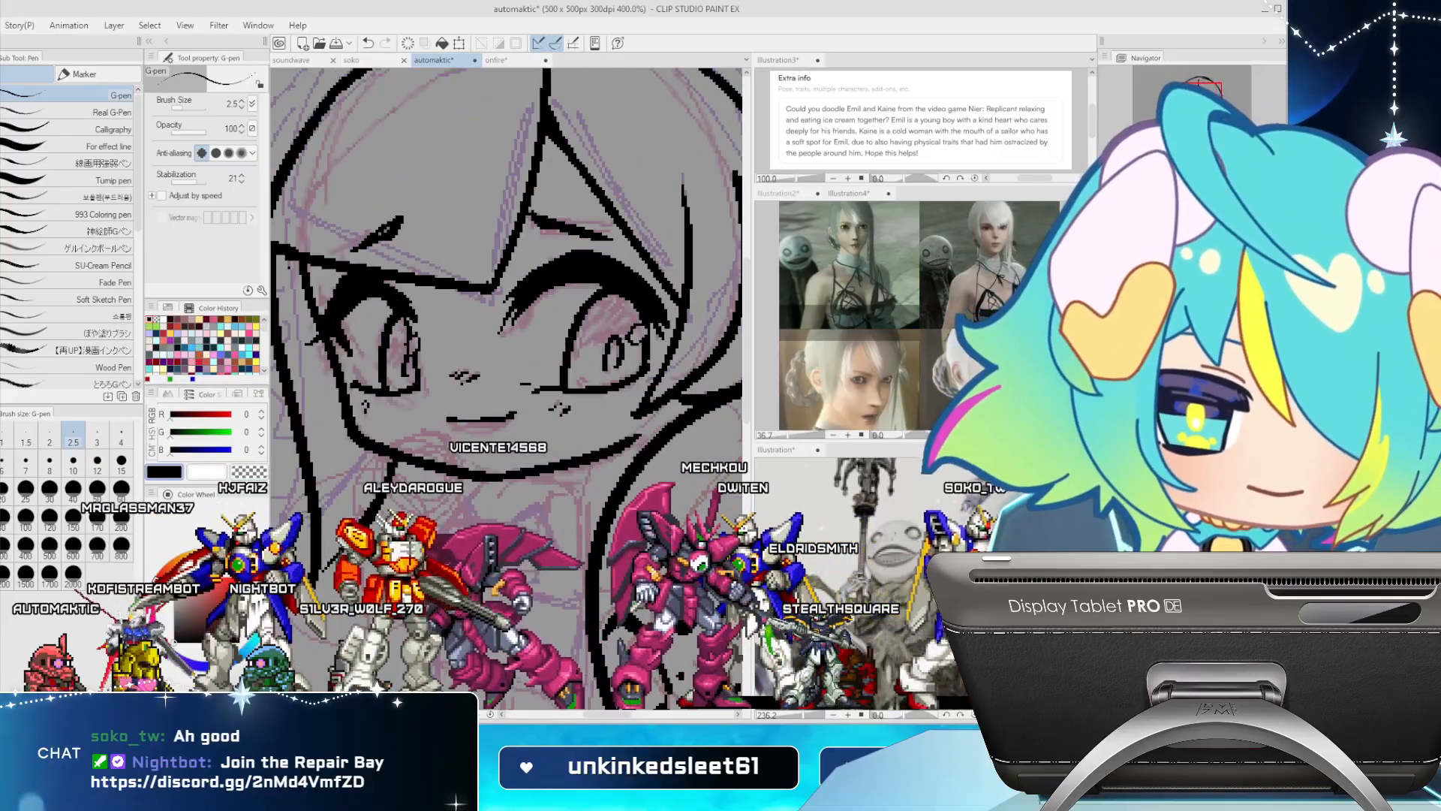
drag(526, 376, 501, 308)
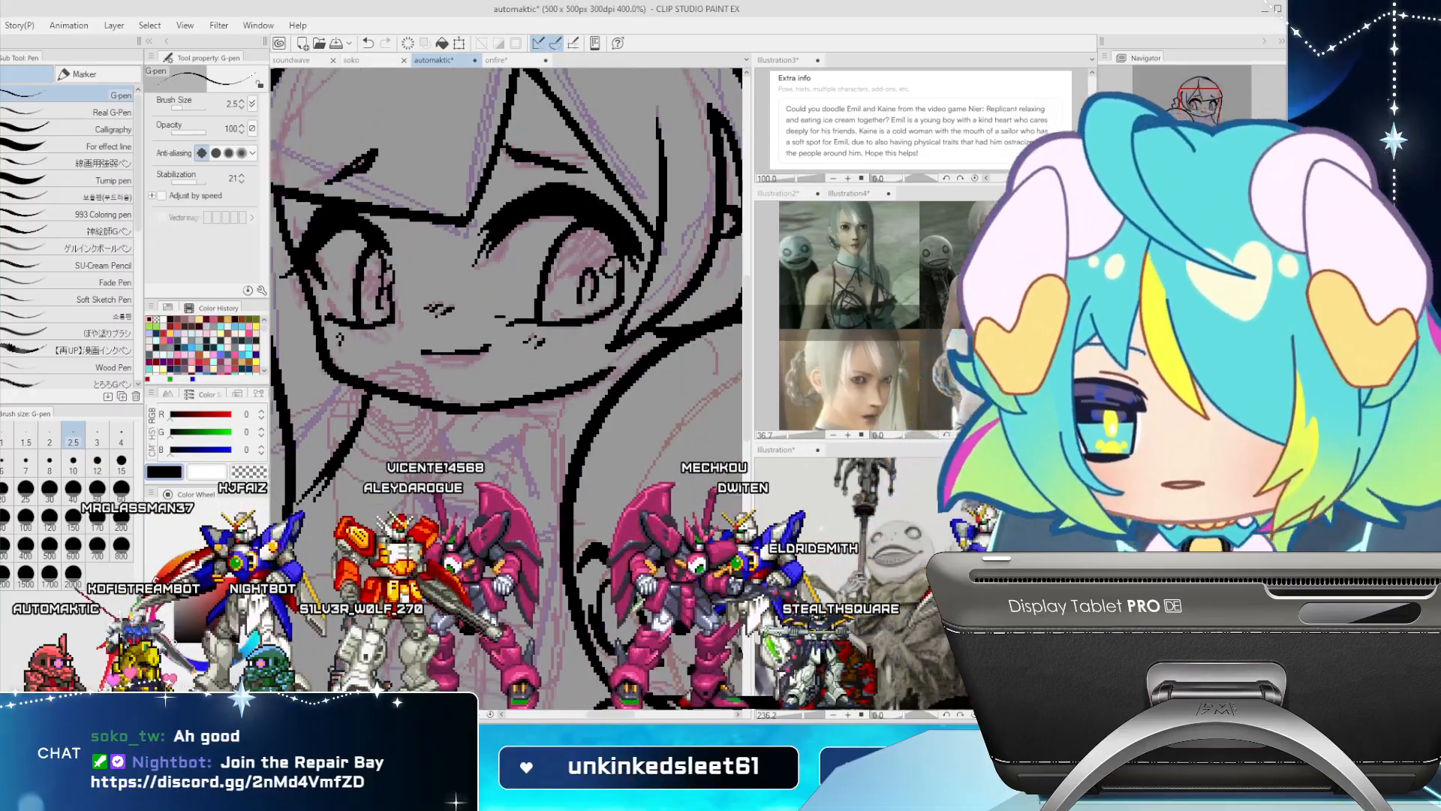
Set the G-pen brush size to 4 and ink Kaine's round hand and the ice cream beside her mouth, redoing the hand circle
key(ctrl+minus)
key(ctrl+minus)
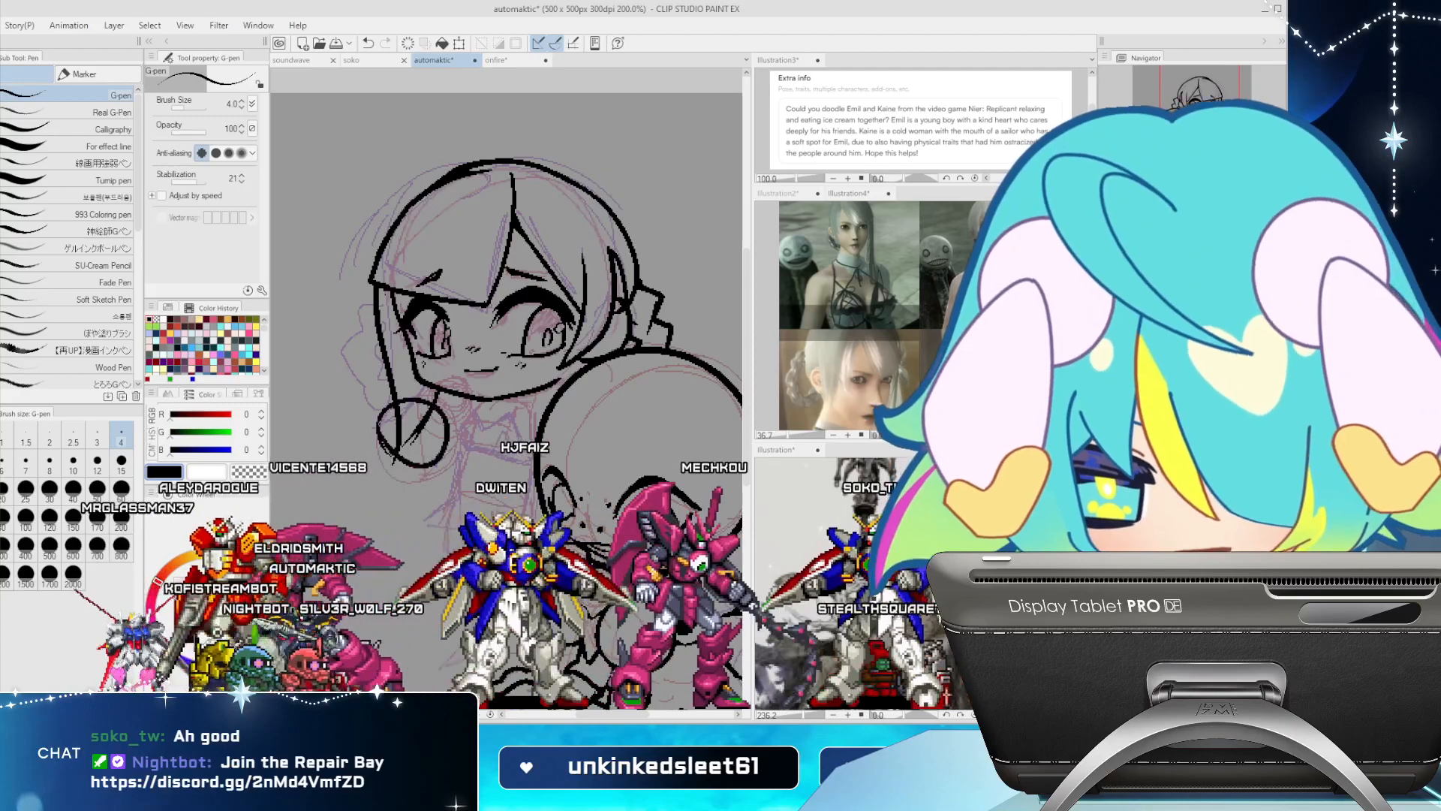
mouse_move(401, 407)
mouse_down()
mouse_move(434, 474)
mouse_move(386, 443)
mouse_move(428, 478)
mouse_move(414, 404)
mouse_up()
key(ctrl+z)
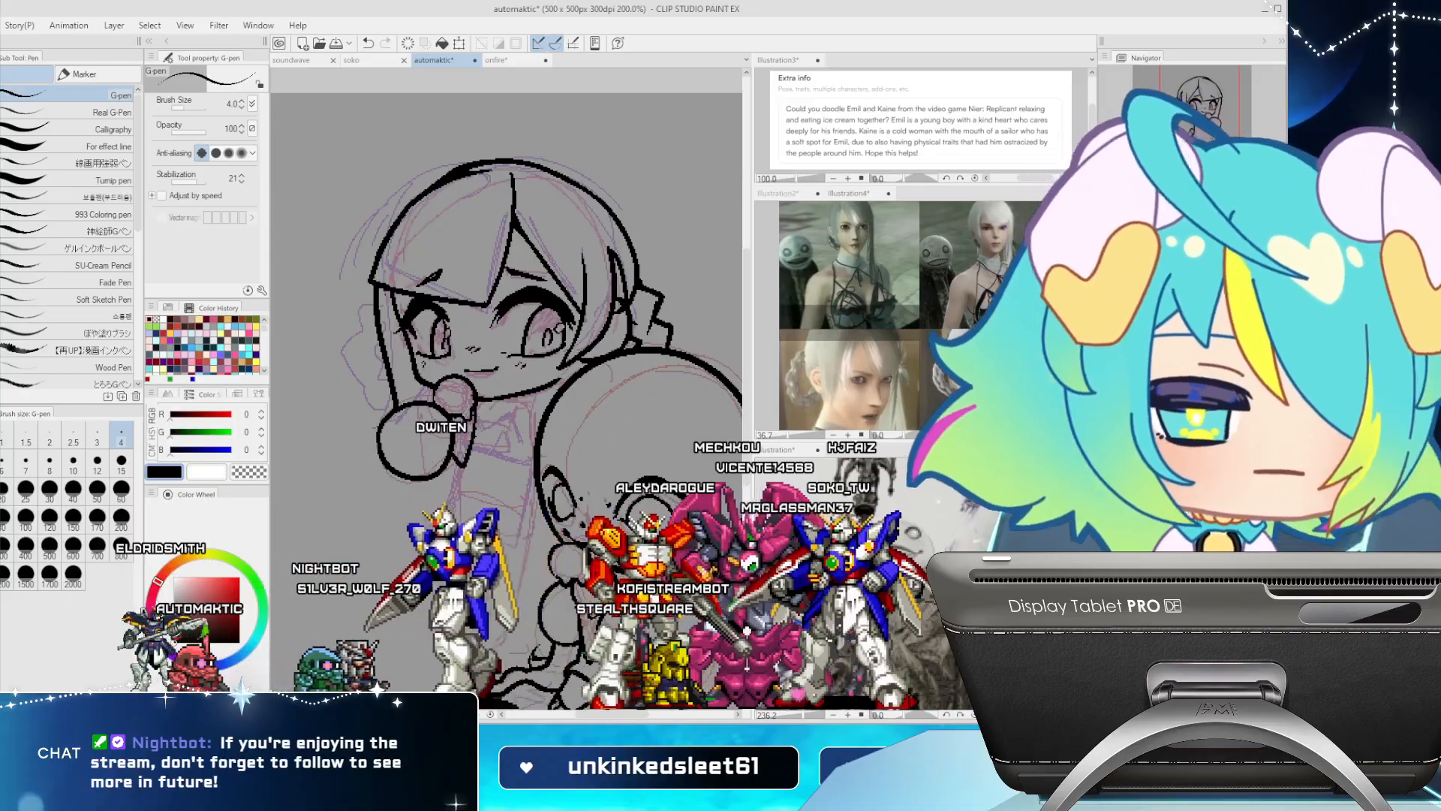
key(h)
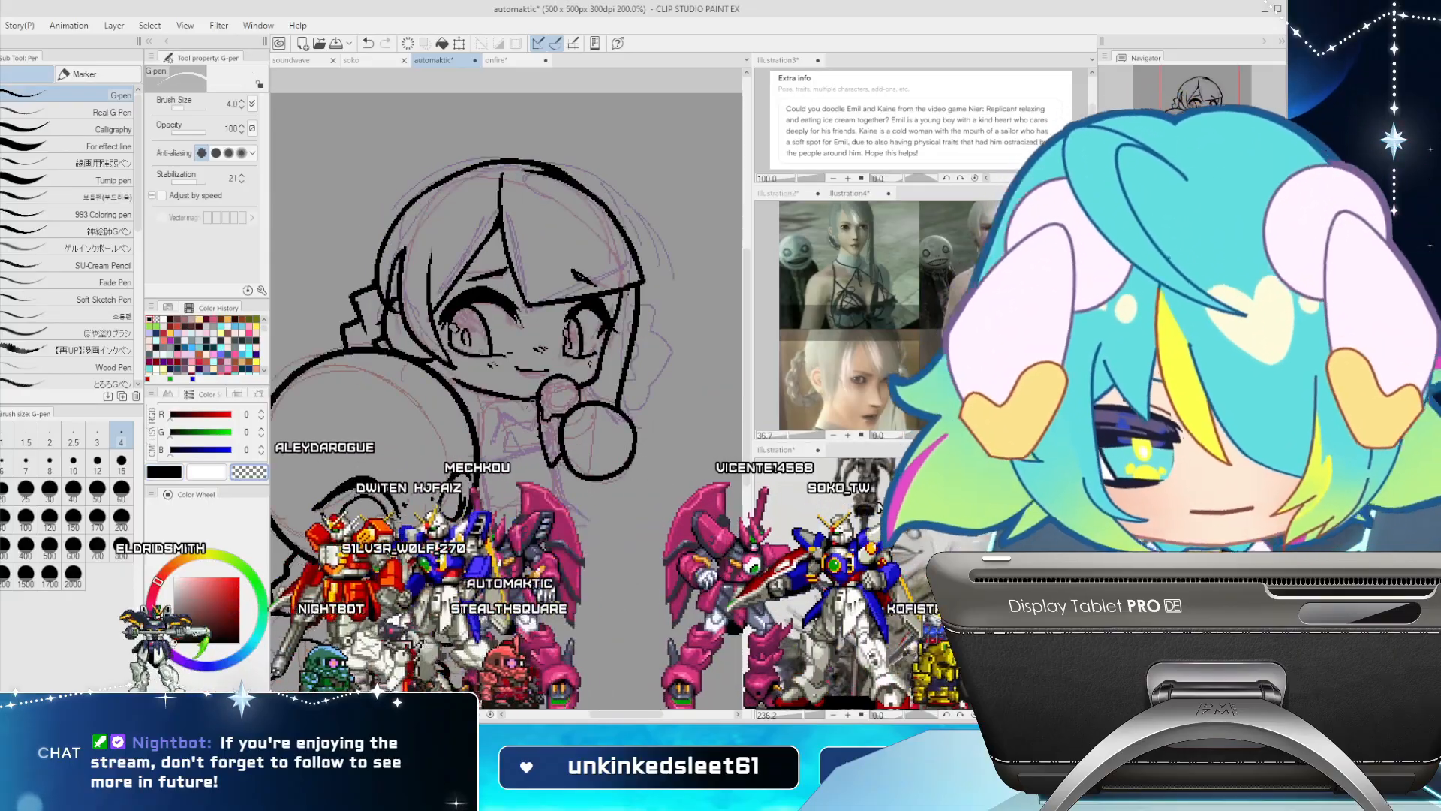
Ink the outline and pointed inner folds of Kaine's top below her chin, redoing the first curved stroke
key(c)
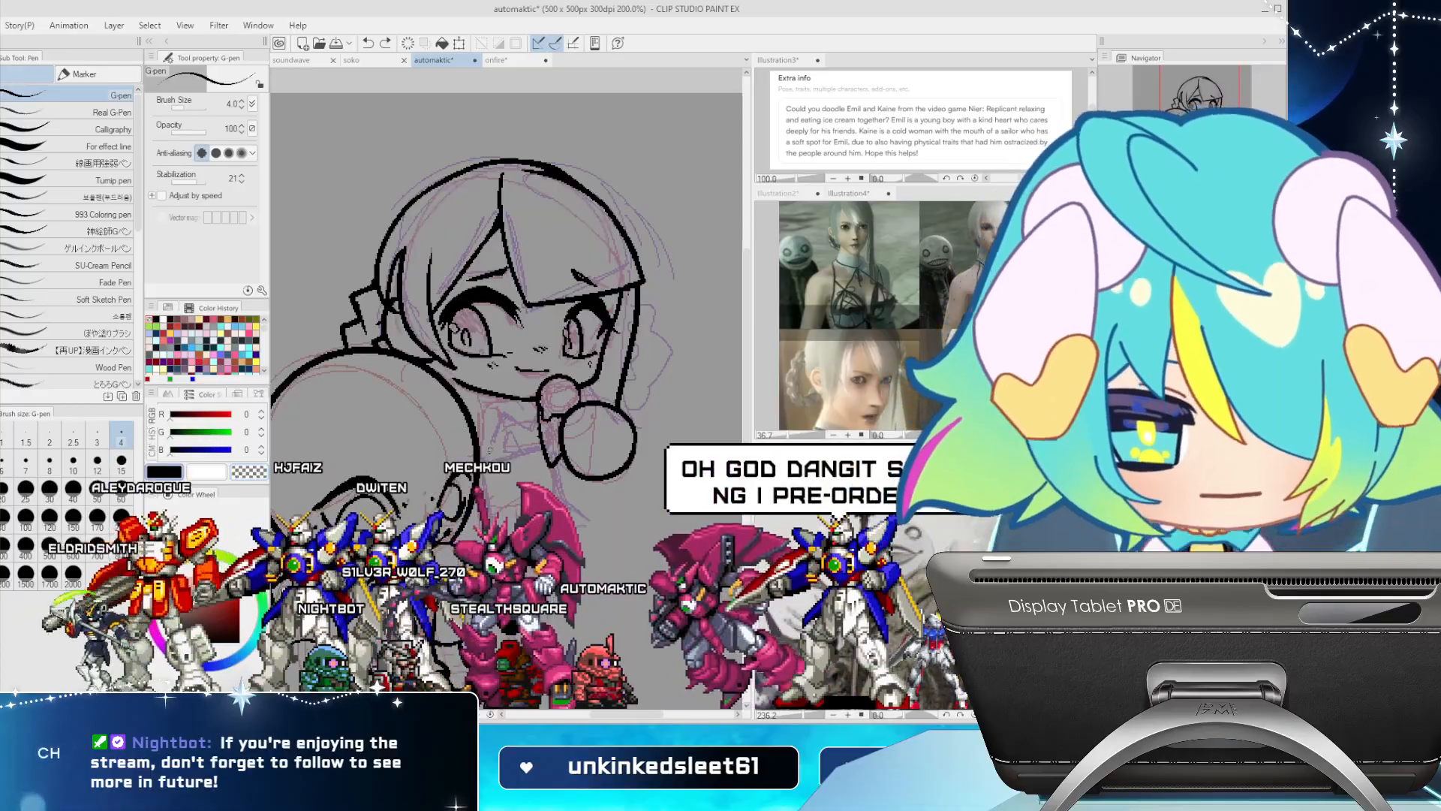
drag(504, 411, 491, 453)
scroll(517, 430, up, 4)
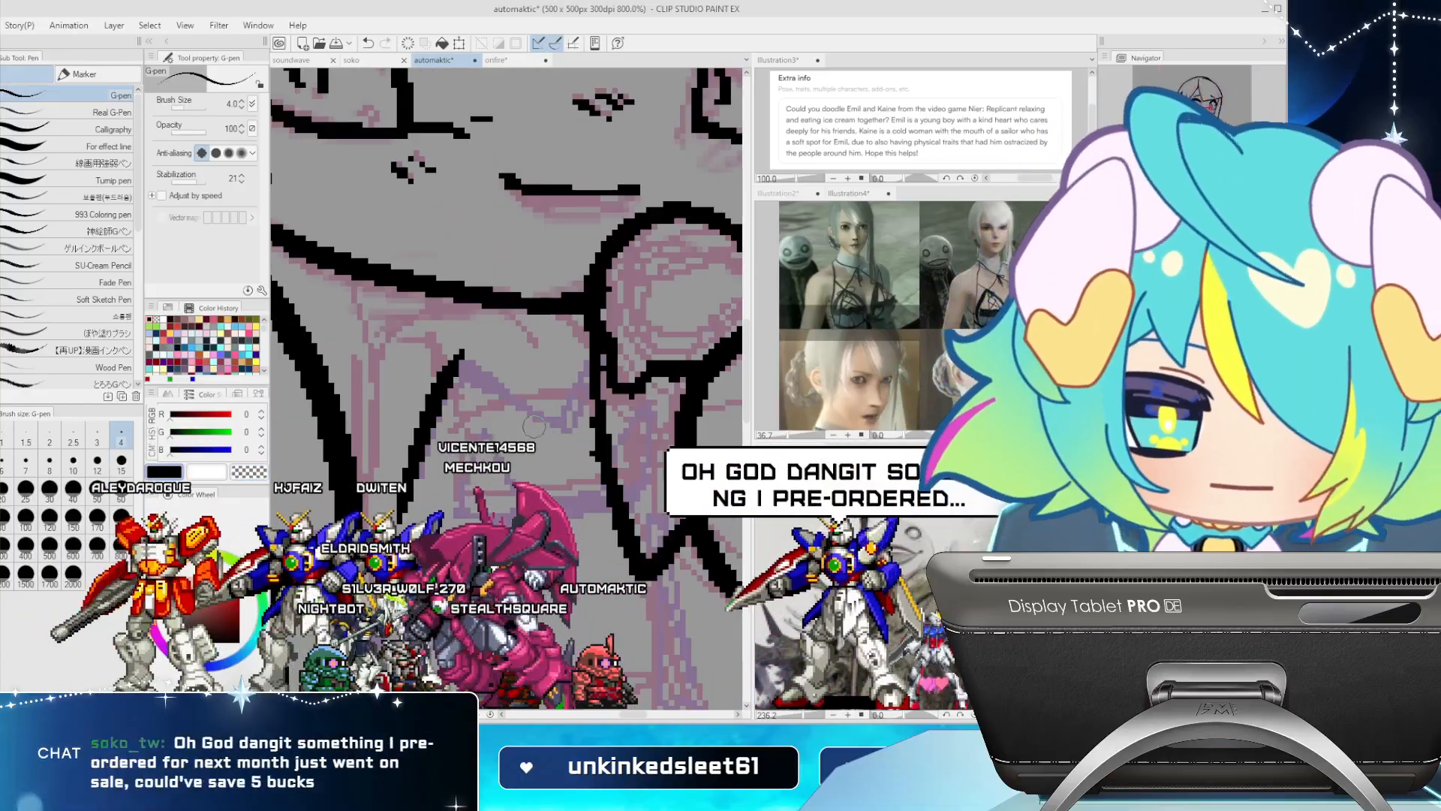
scroll(529, 426, down, 2)
key(ctrl+z)
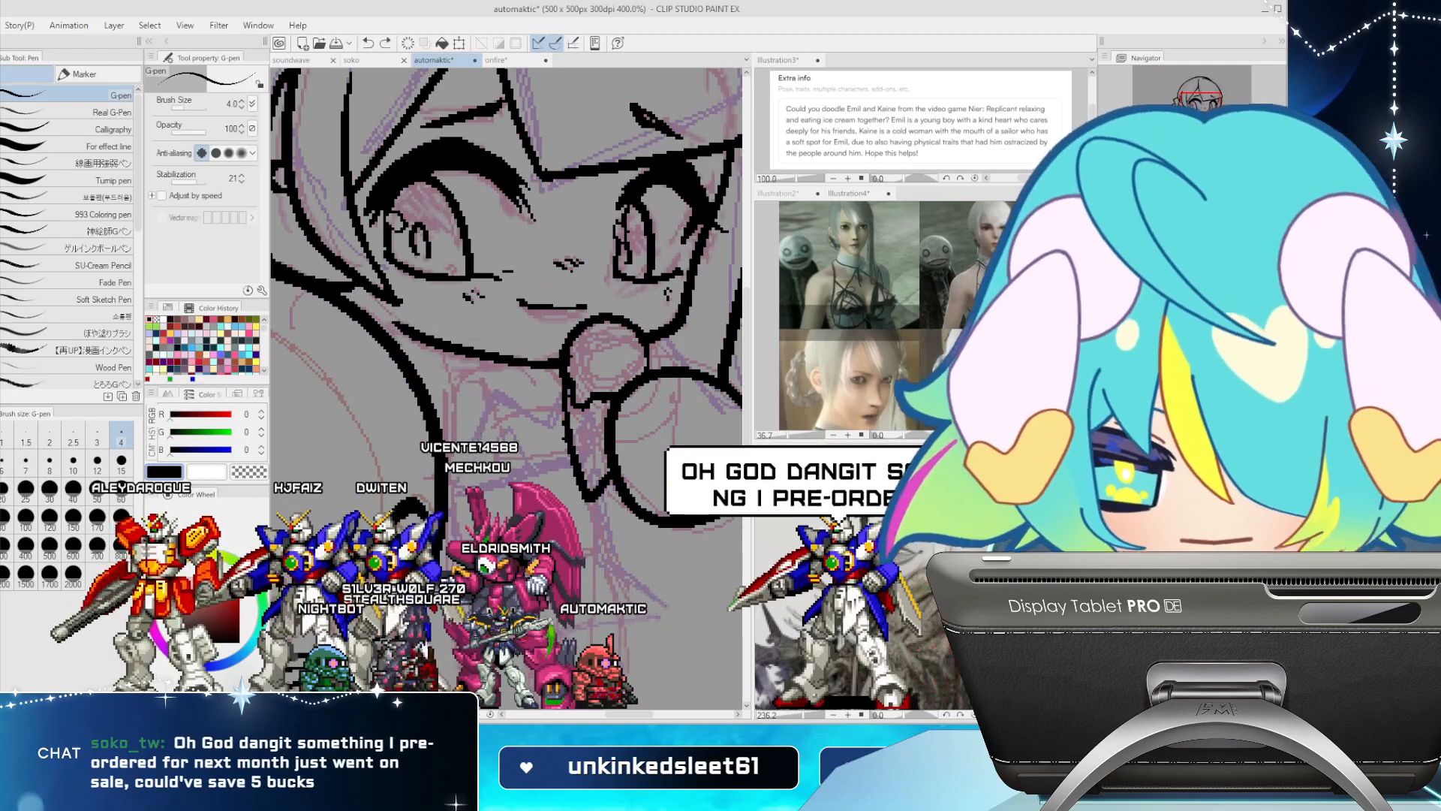
mouse_move(468, 473)
mouse_down()
mouse_move(495, 398)
mouse_move(515, 407)
mouse_up()
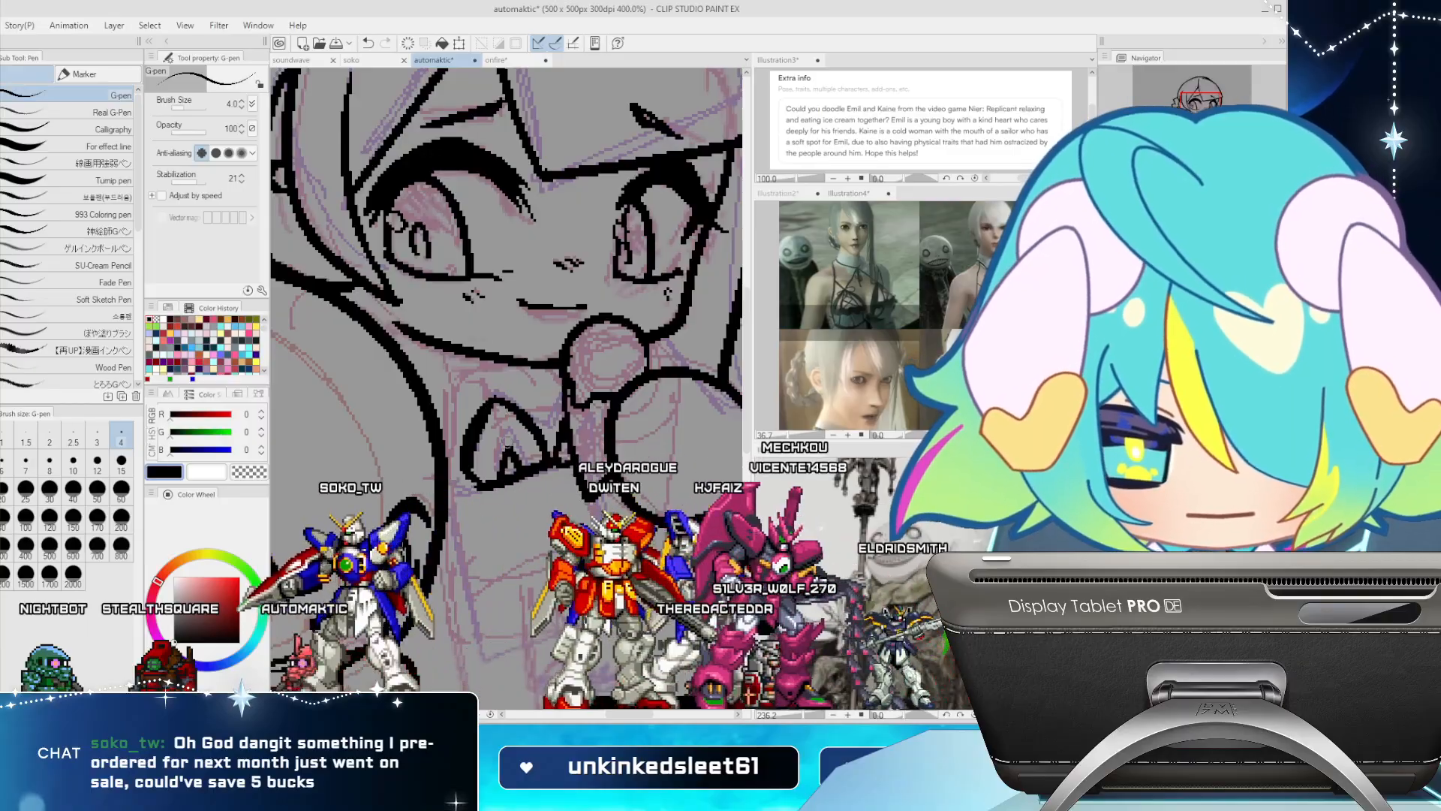
Ink the neck straps and bow detail on the girl's top, following the full-body reference illustration
click(781, 194)
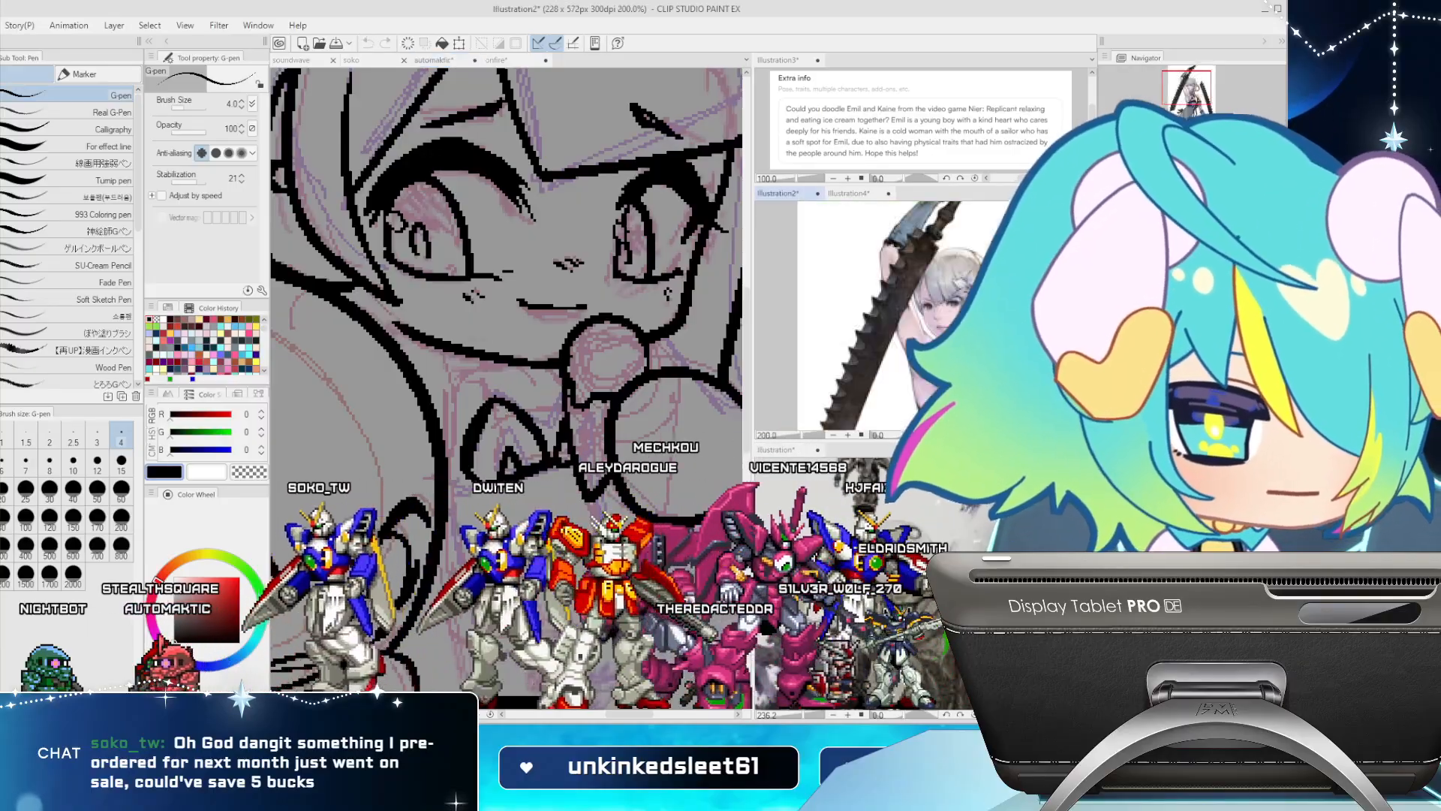
click(467, 453)
drag(480, 424, 530, 433)
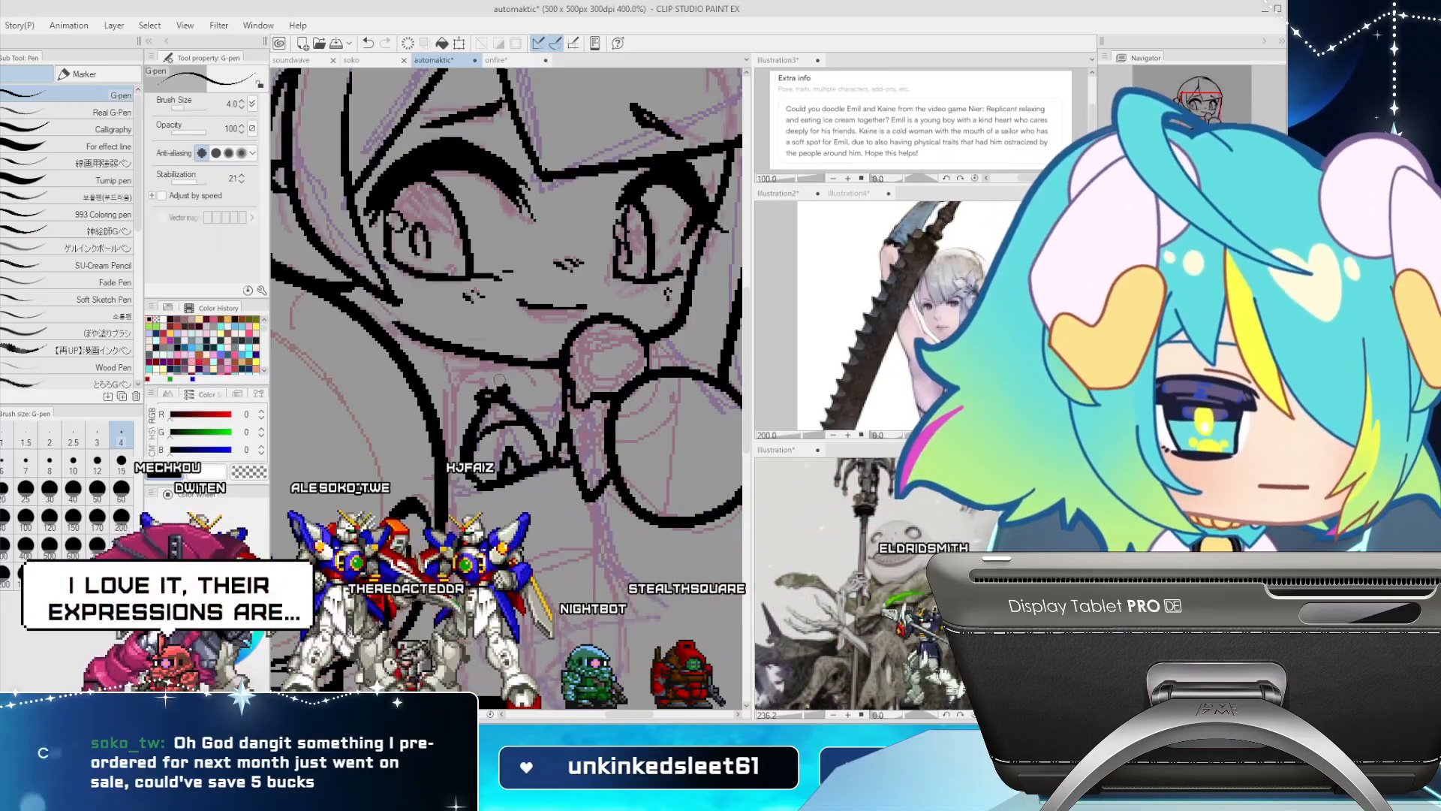
drag(466, 360, 481, 382)
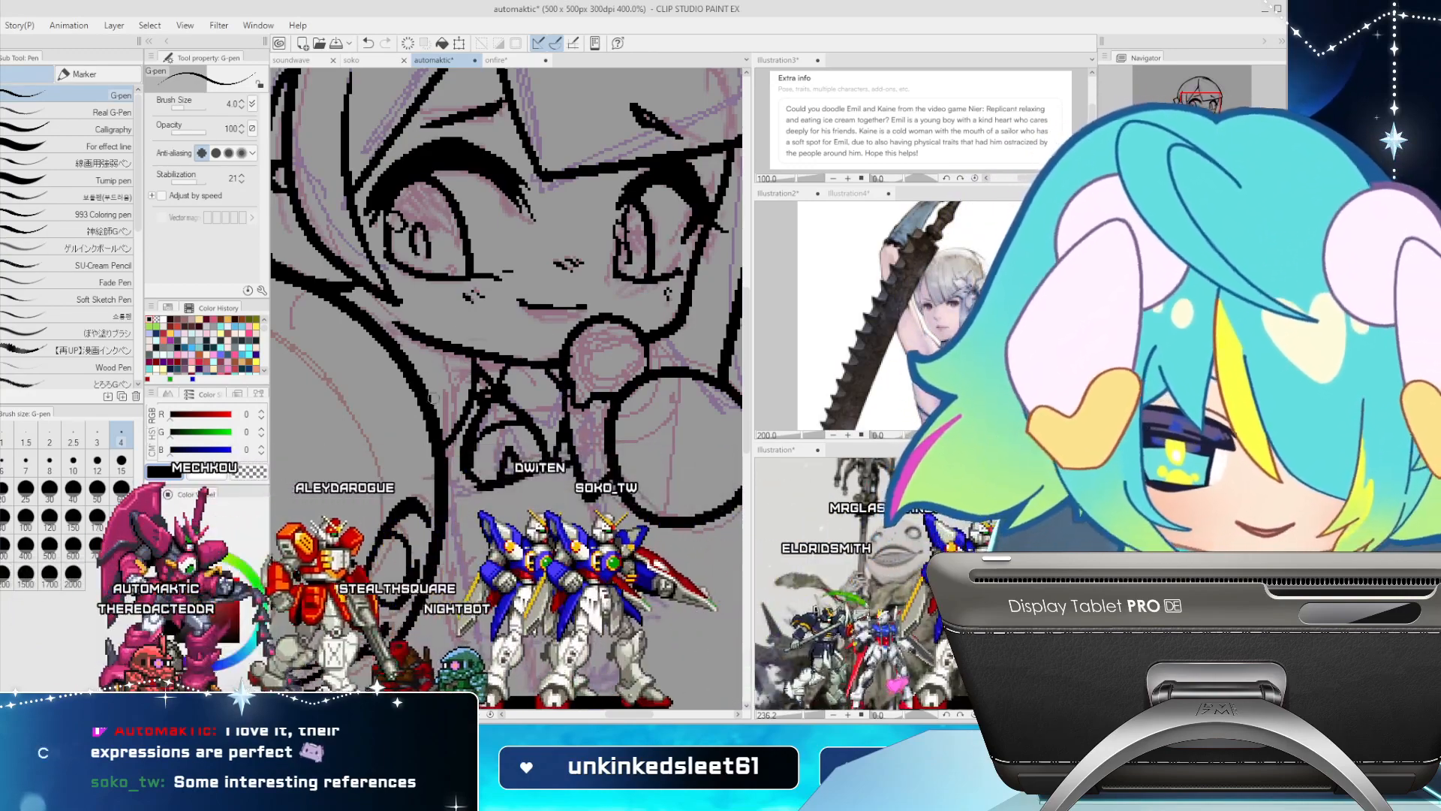
Ink the girl's short dress with its ruffled hem, following the skirt in the full-body reference and undoing unwanted strokes
scroll(461, 506, down, 2)
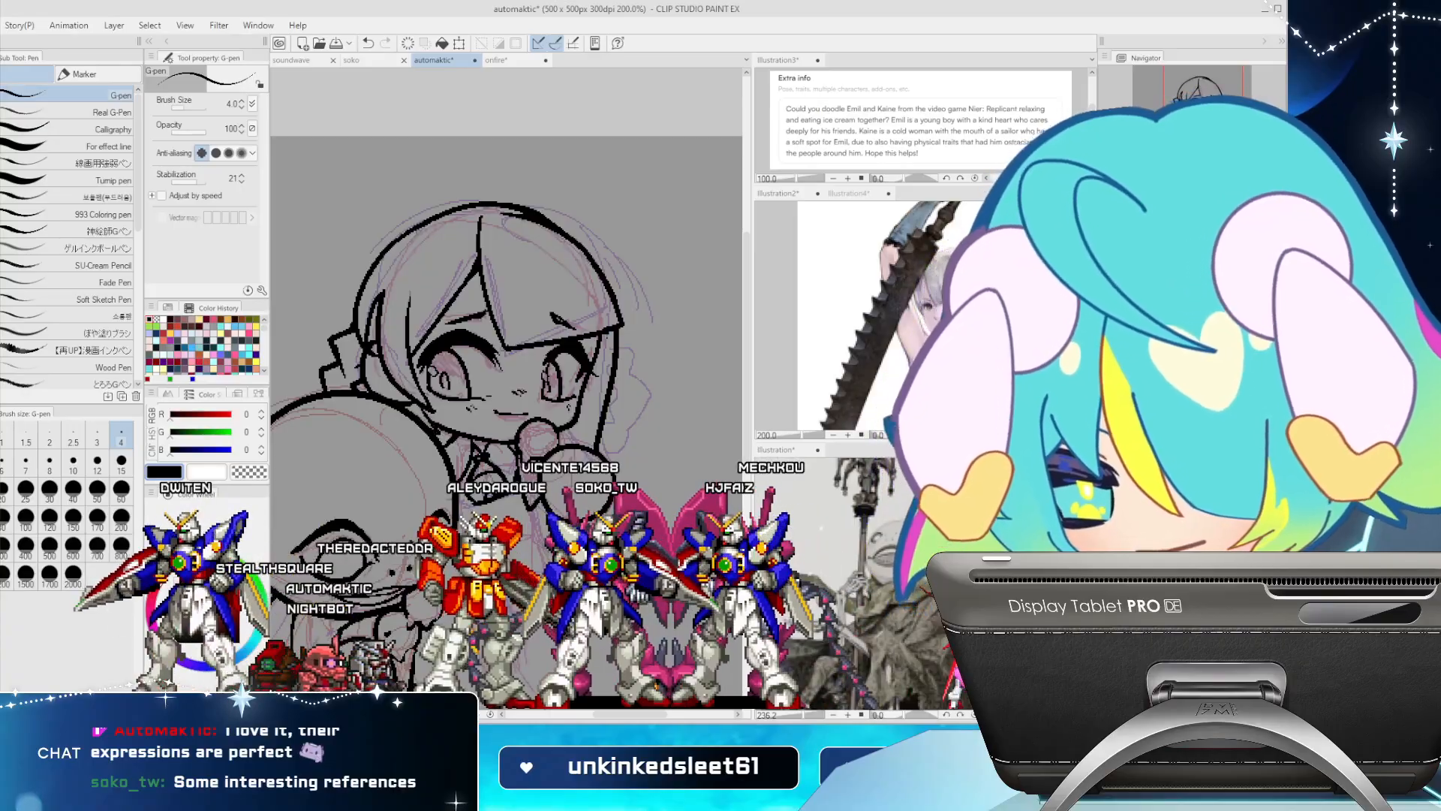
drag(481, 430, 533, 266)
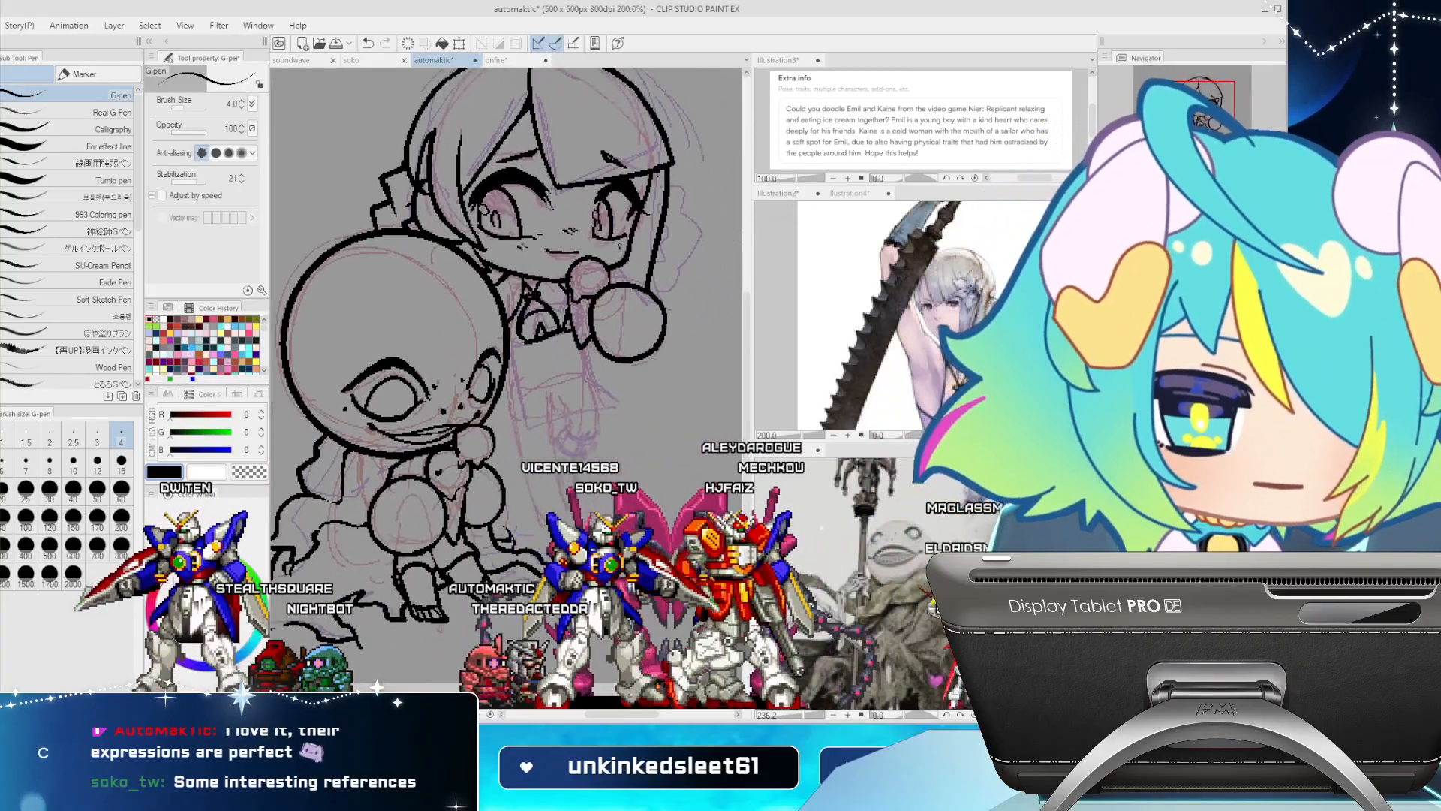
click(923, 331)
key(ctrl+minus)
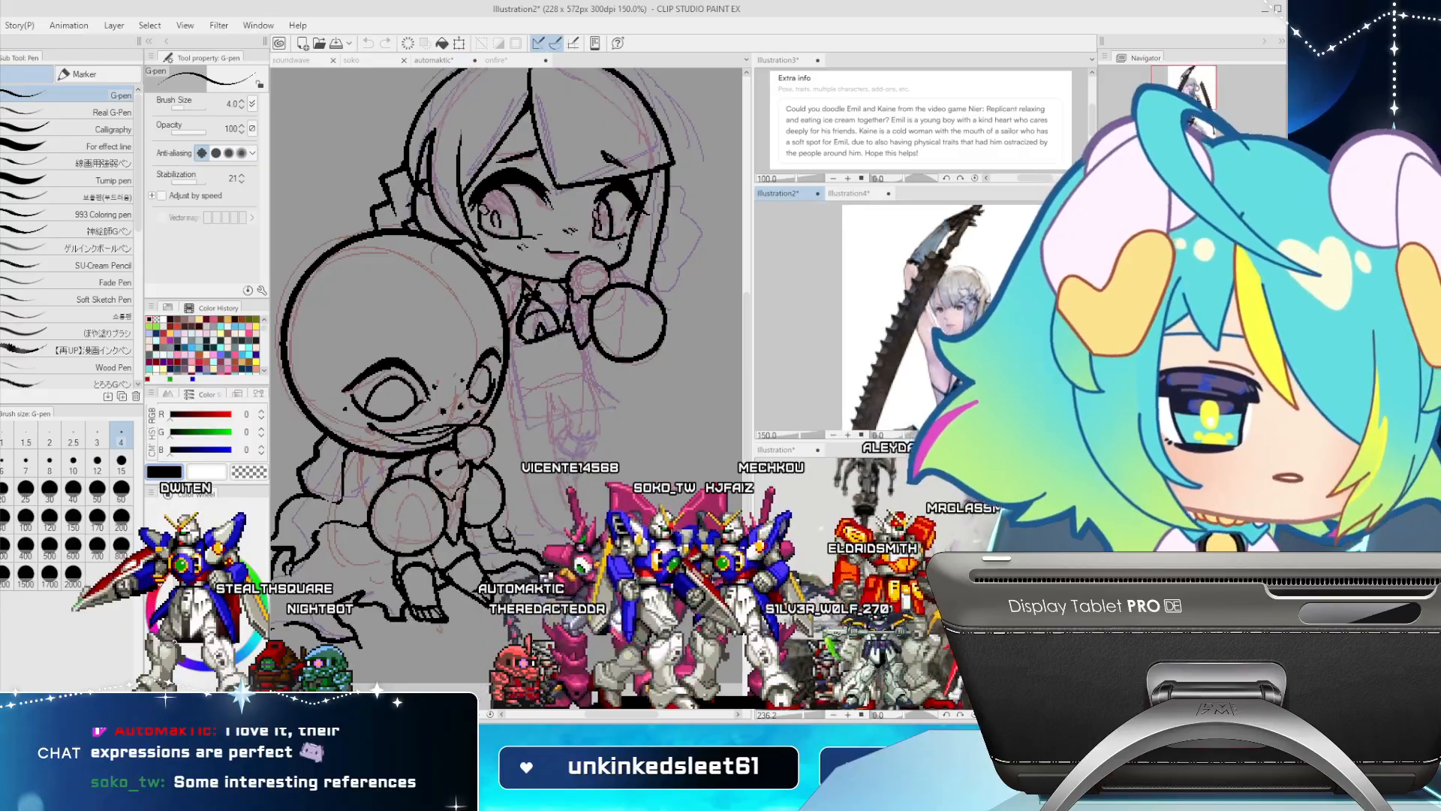
drag(931, 368, 923, 218)
click(548, 360)
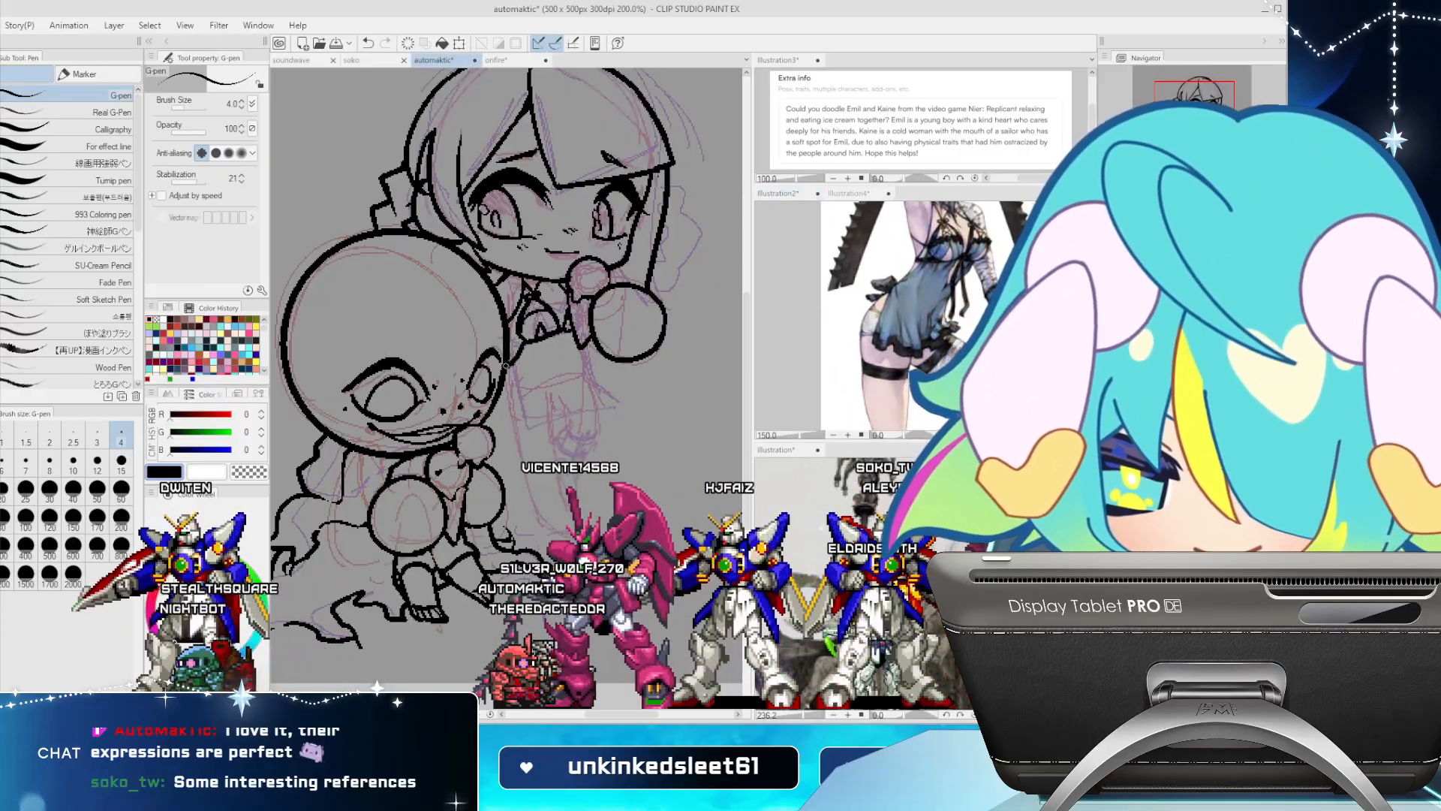
mouse_move(513, 366)
mouse_down()
mouse_move(531, 427)
mouse_move(615, 399)
mouse_up()
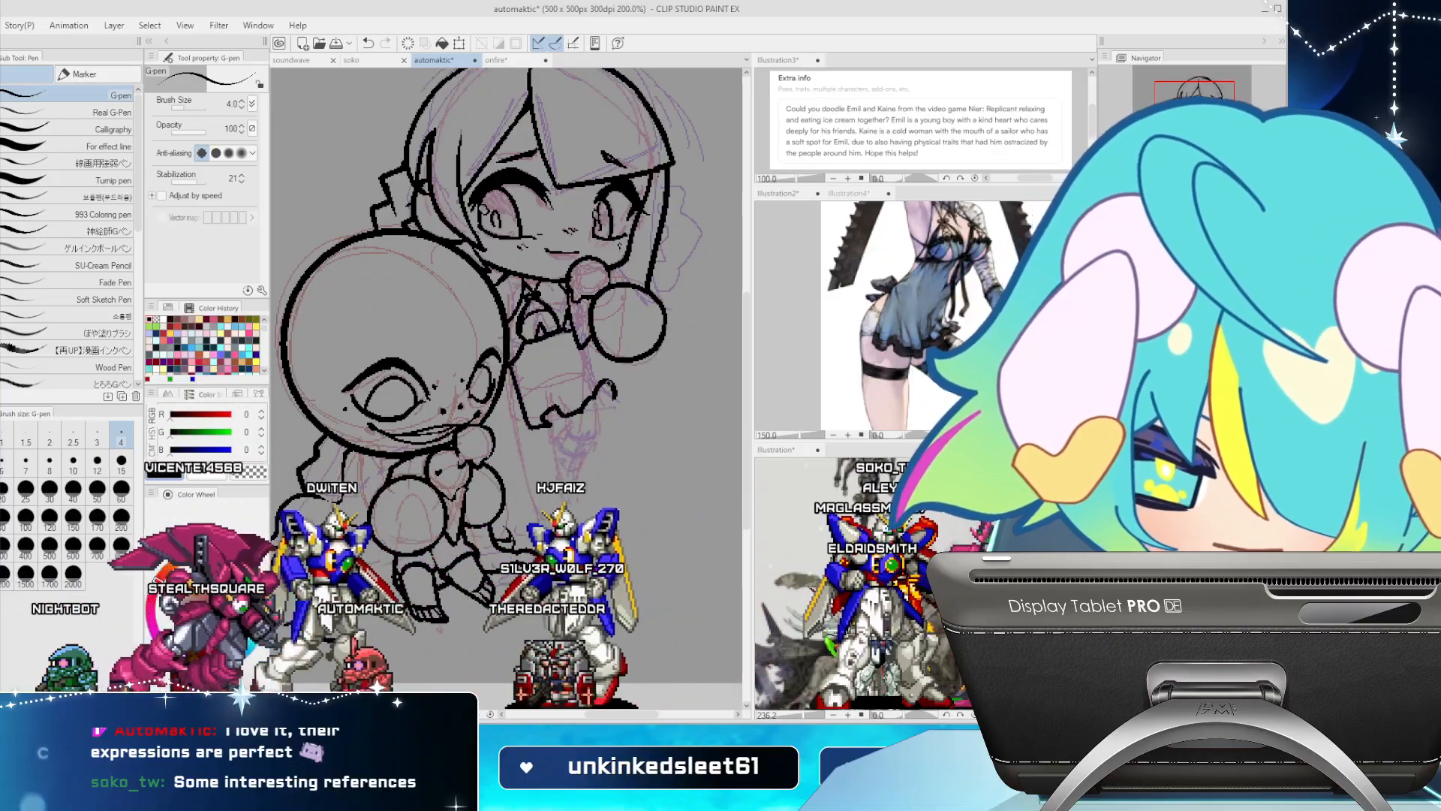
key(ctrl+z)
key(ctrl+z)
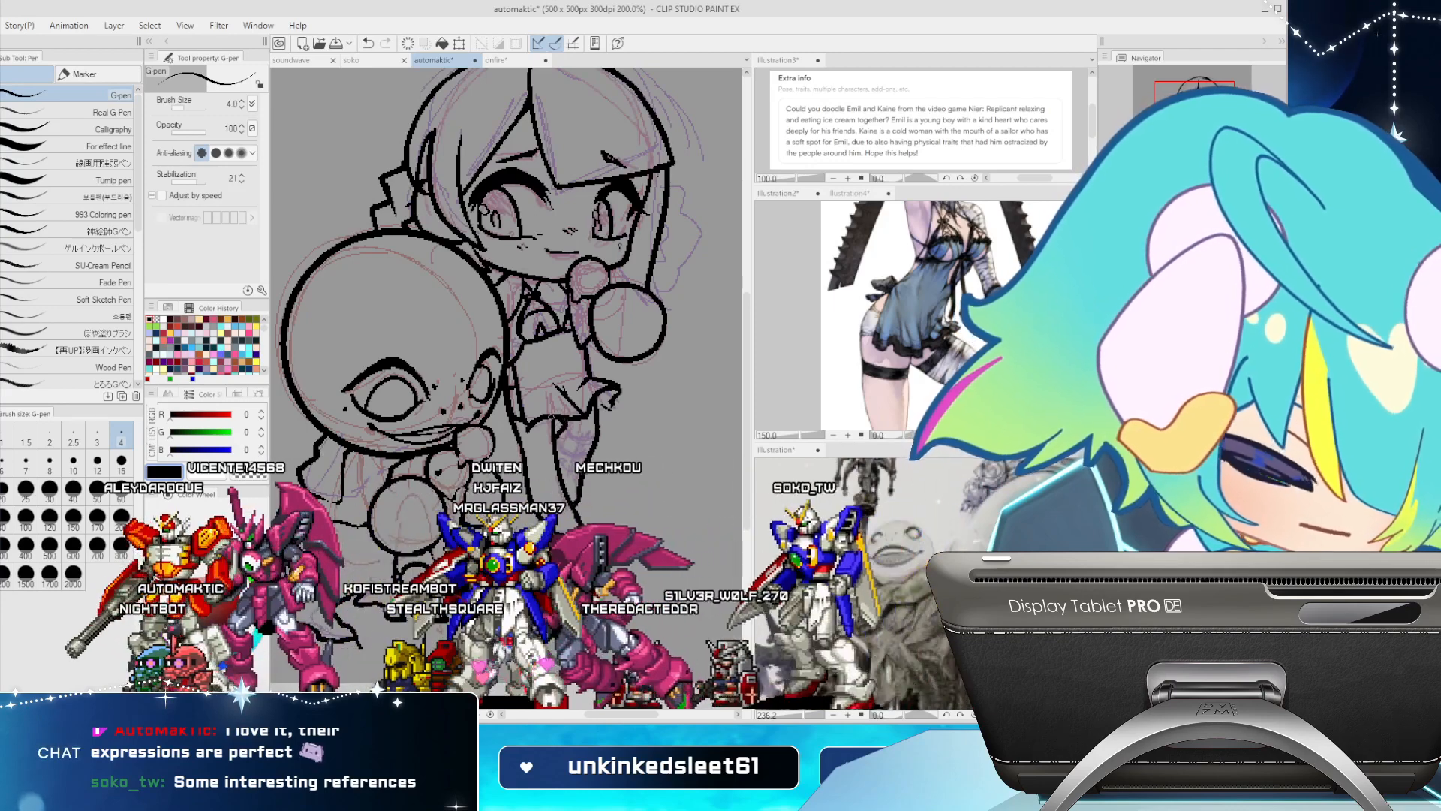
Ink the girl's legs with crossed wrappings on one shin, following the legs in the full-body reference
click(917, 315)
drag(901, 300, 902, 213)
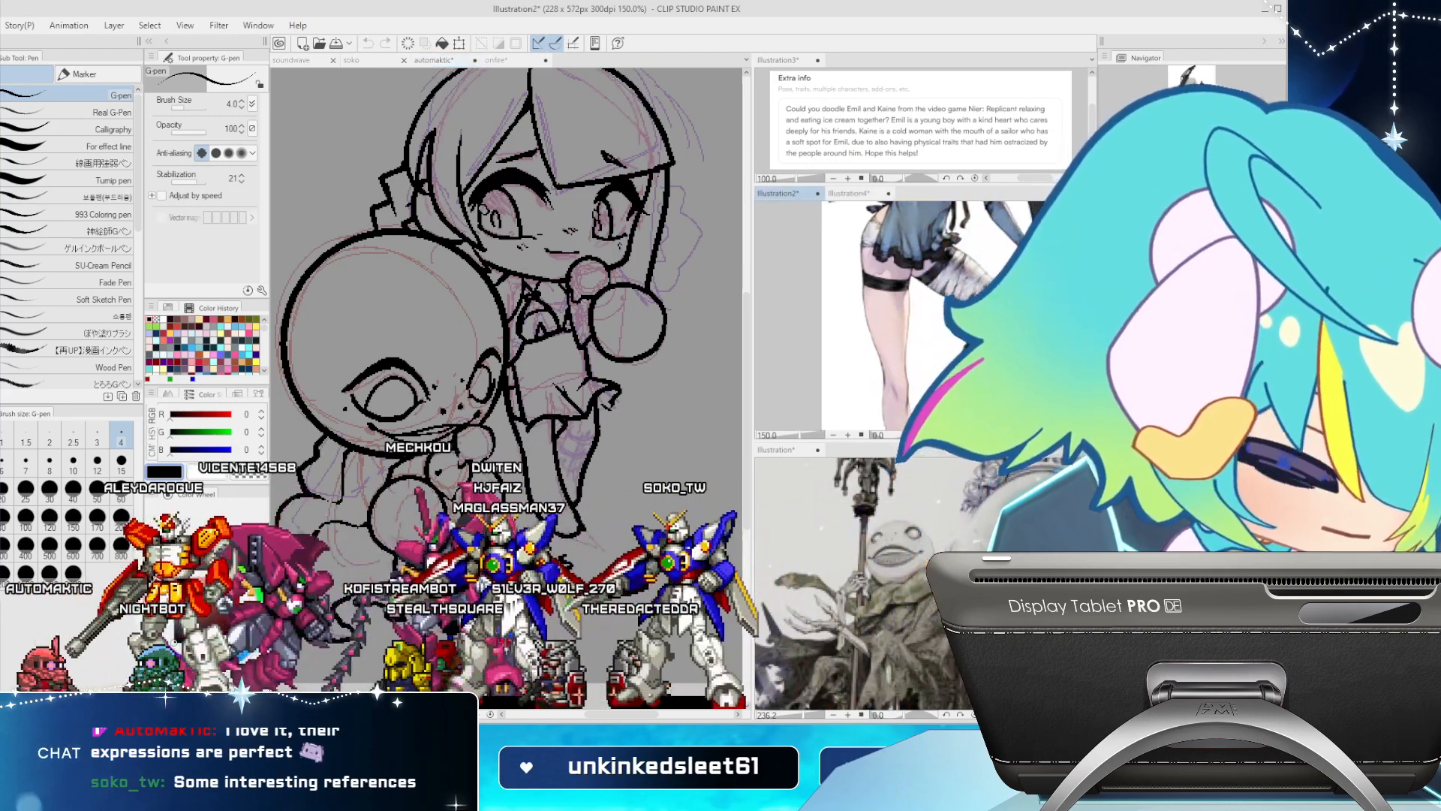
click(505, 431)
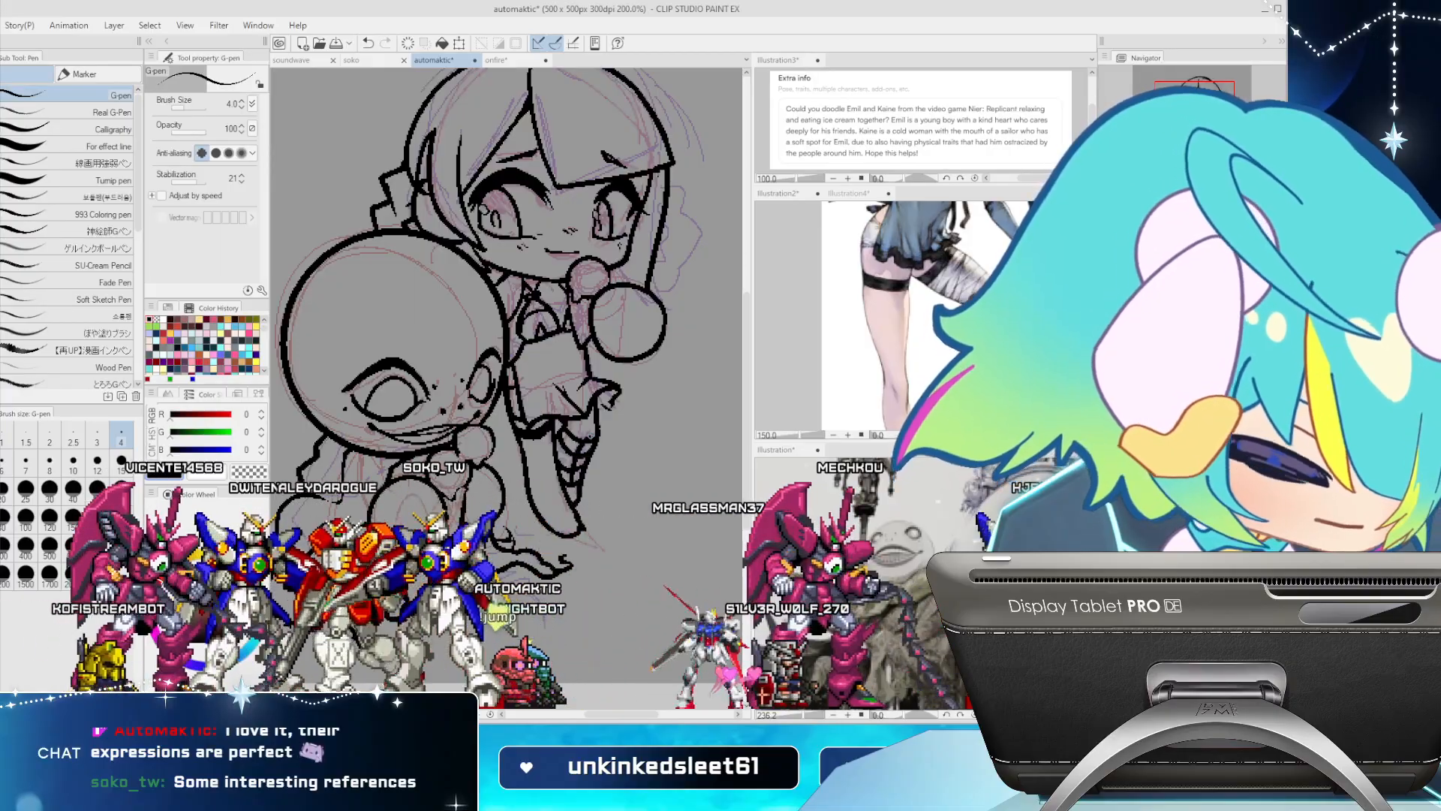
Ink the girl's shoes from the heels in the reference and touch up the lines beside her dress
click(901, 330)
drag(901, 331, 897, 159)
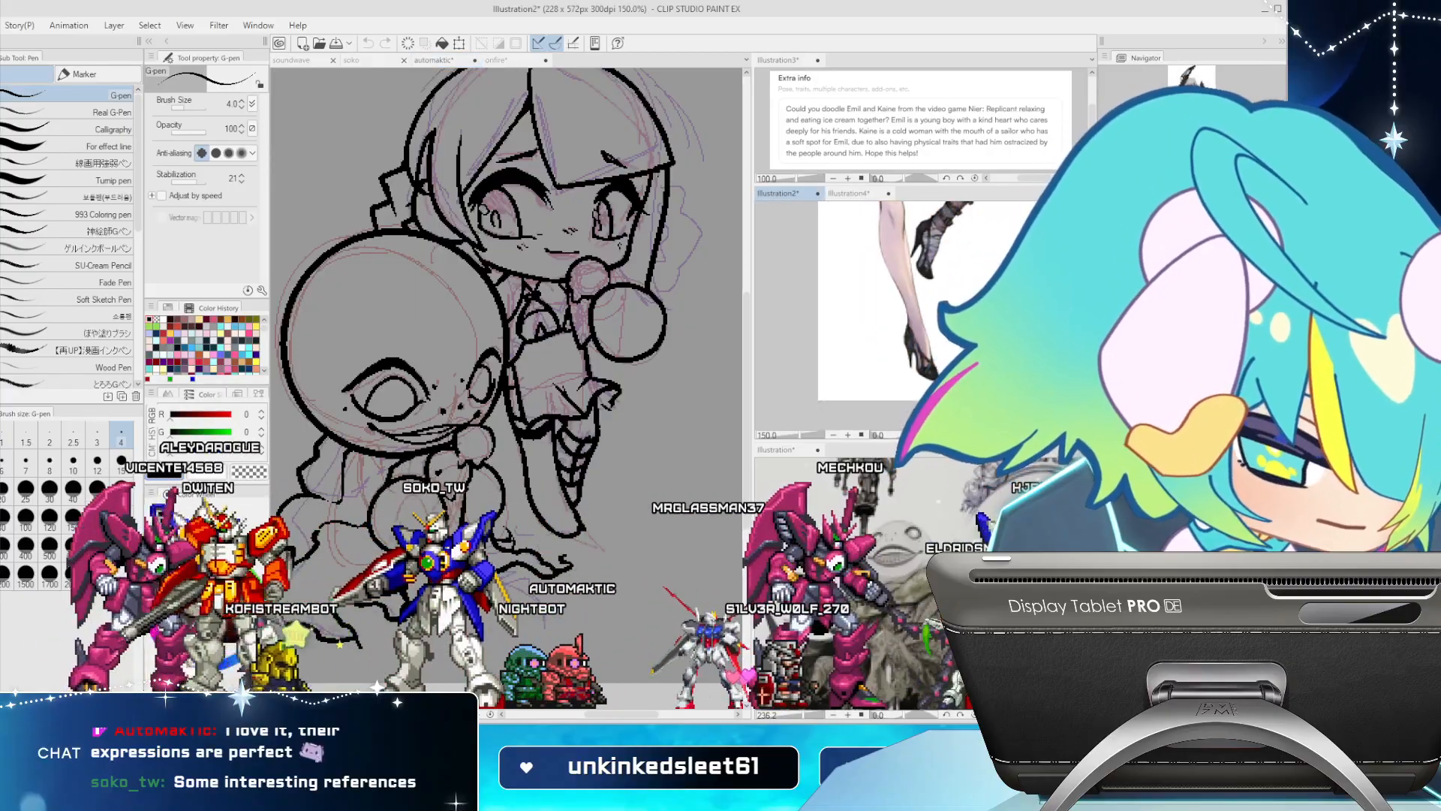
click(574, 522)
drag(567, 530, 580, 518)
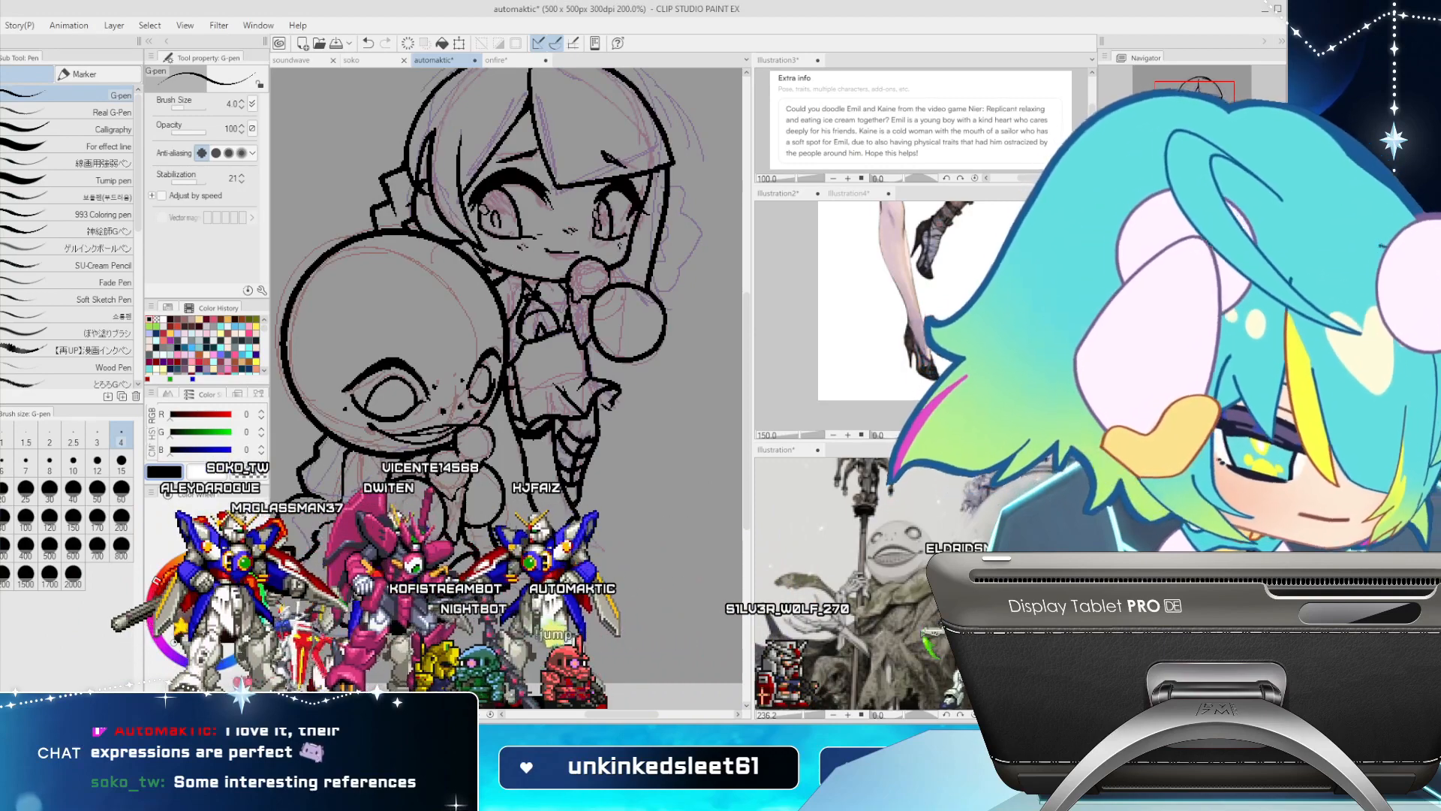
drag(518, 338, 509, 373)
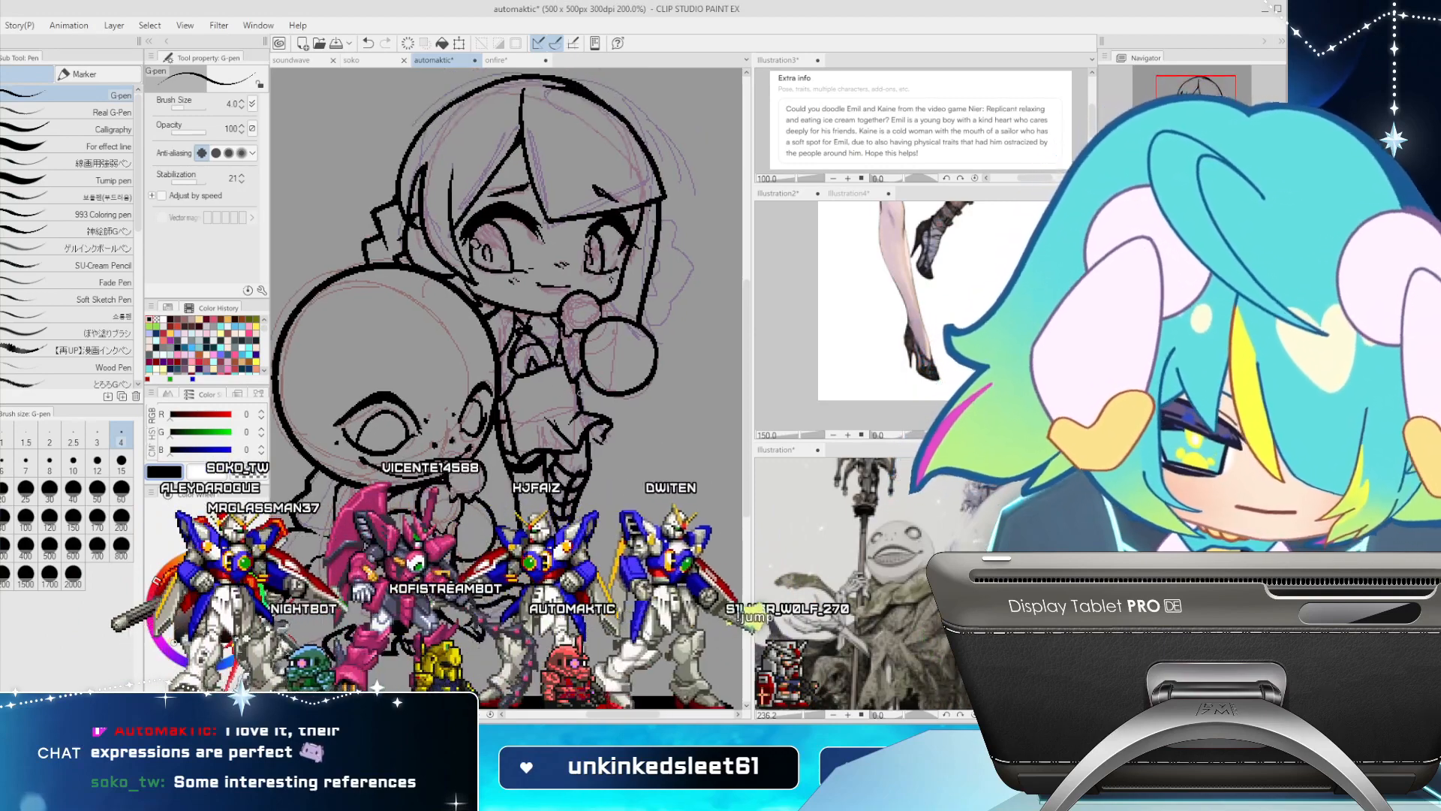
drag(569, 374, 589, 414)
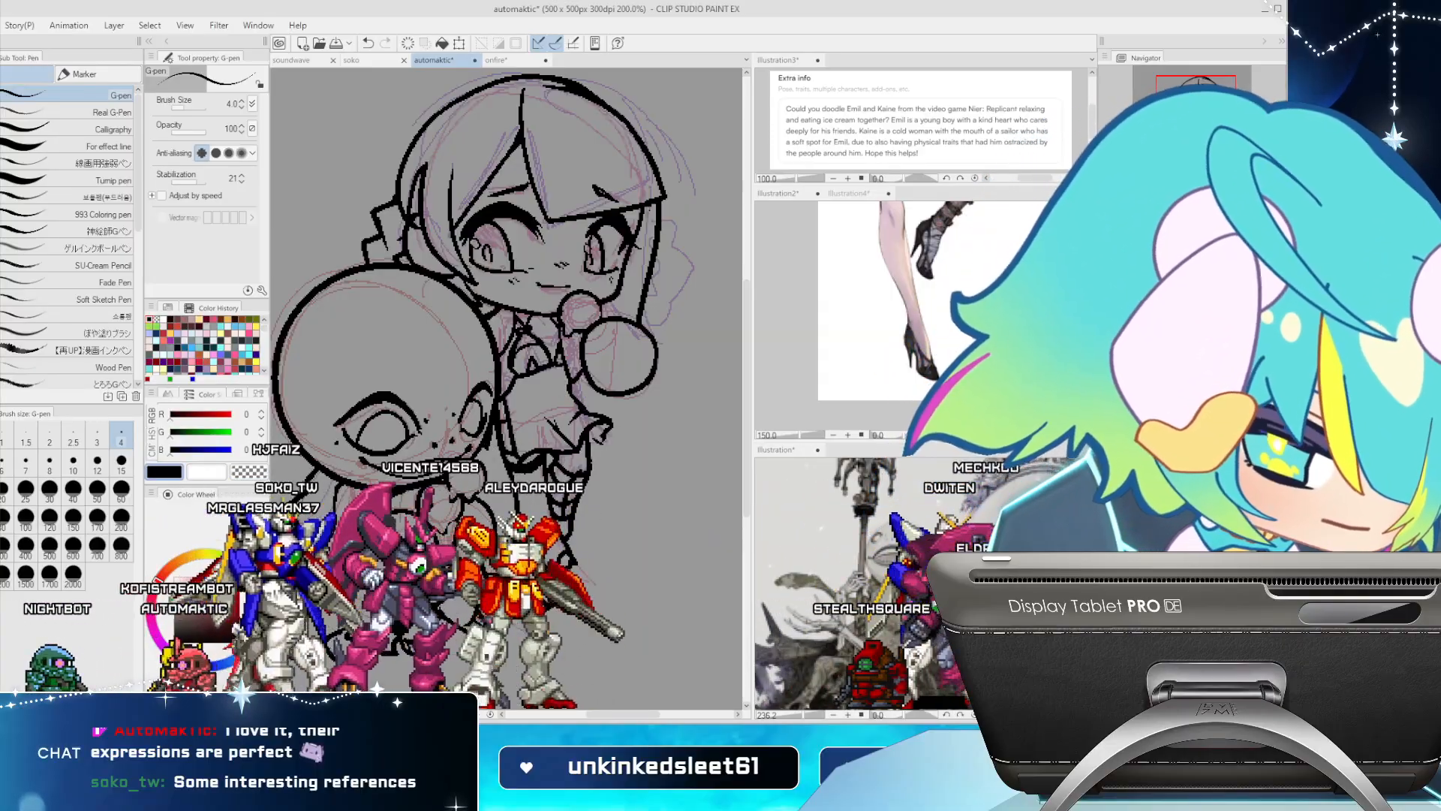
Ink the pointed ornament on the side of the girl's hair, checking the head in both reference illustrations
scroll(343, 512, down, 1)
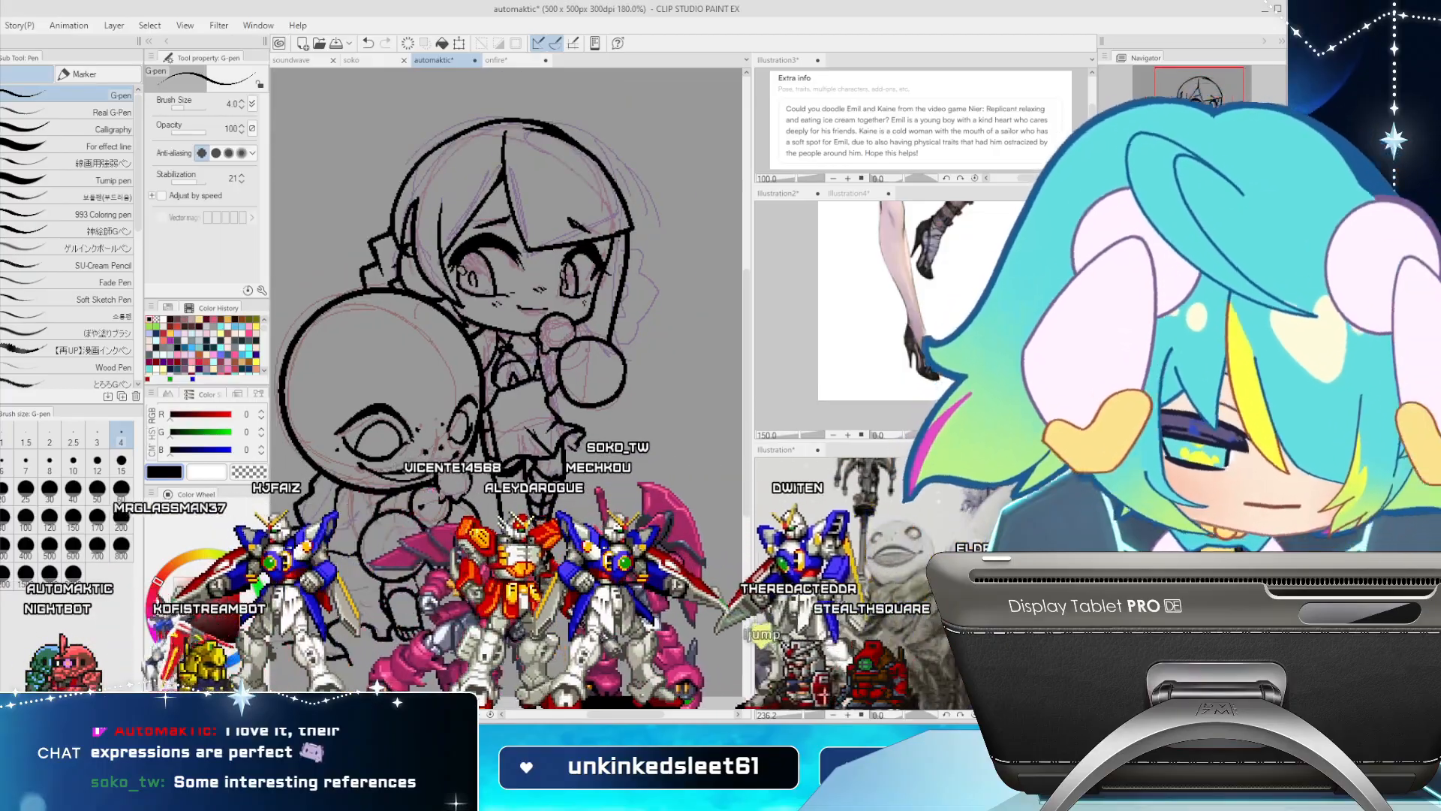
scroll(343, 512, down, 2)
drag(525, 376, 520, 376)
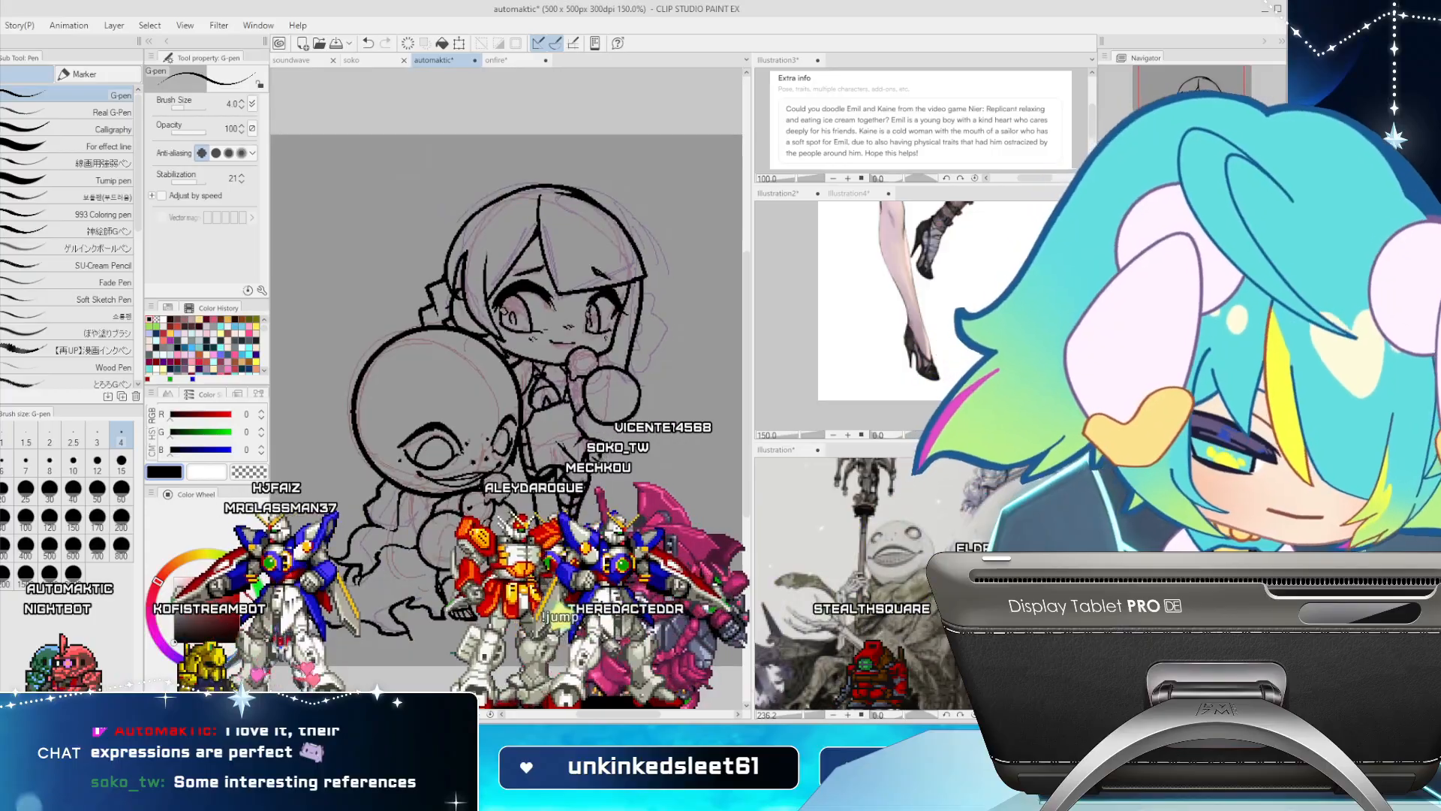
drag(893, 226, 866, 622)
click(434, 60)
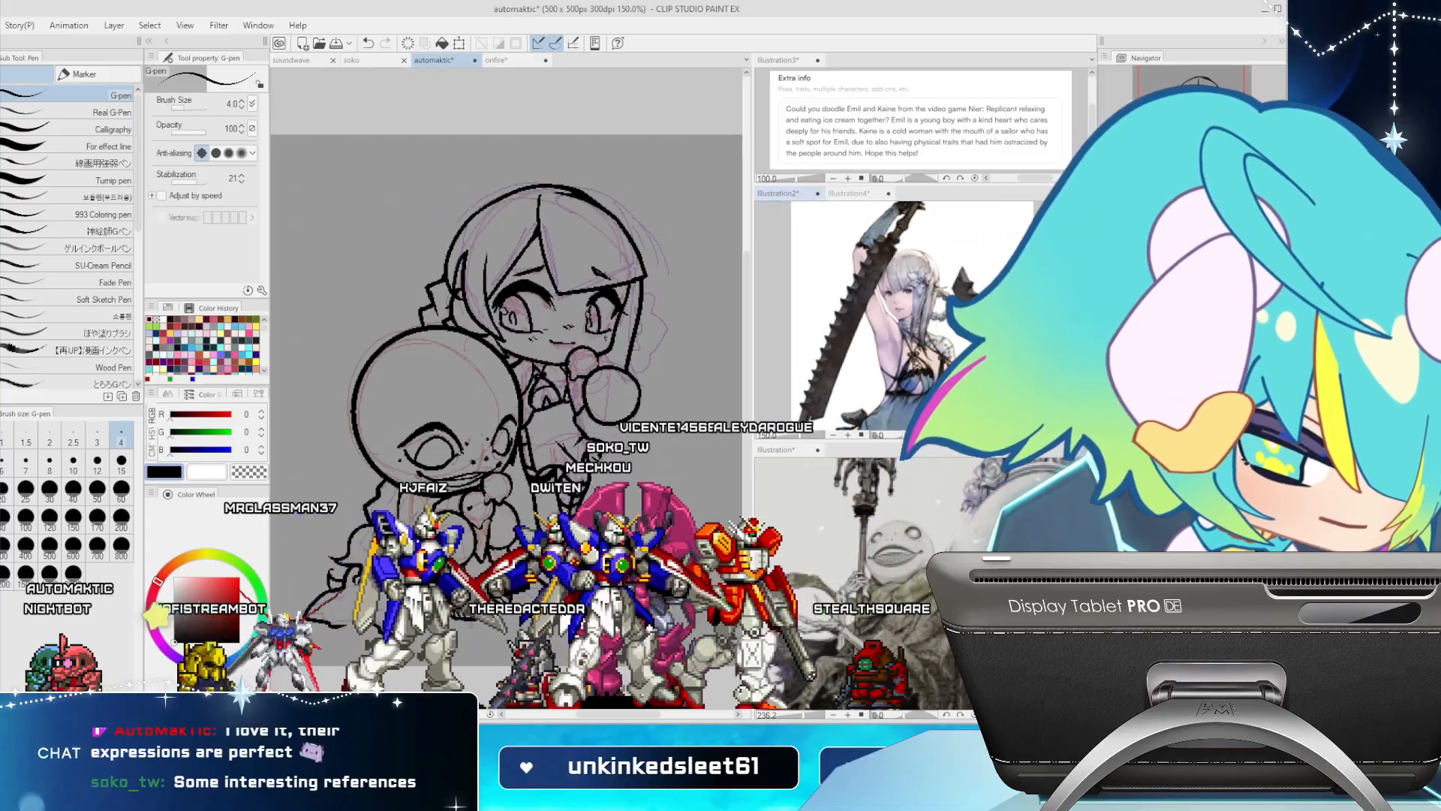
click(848, 193)
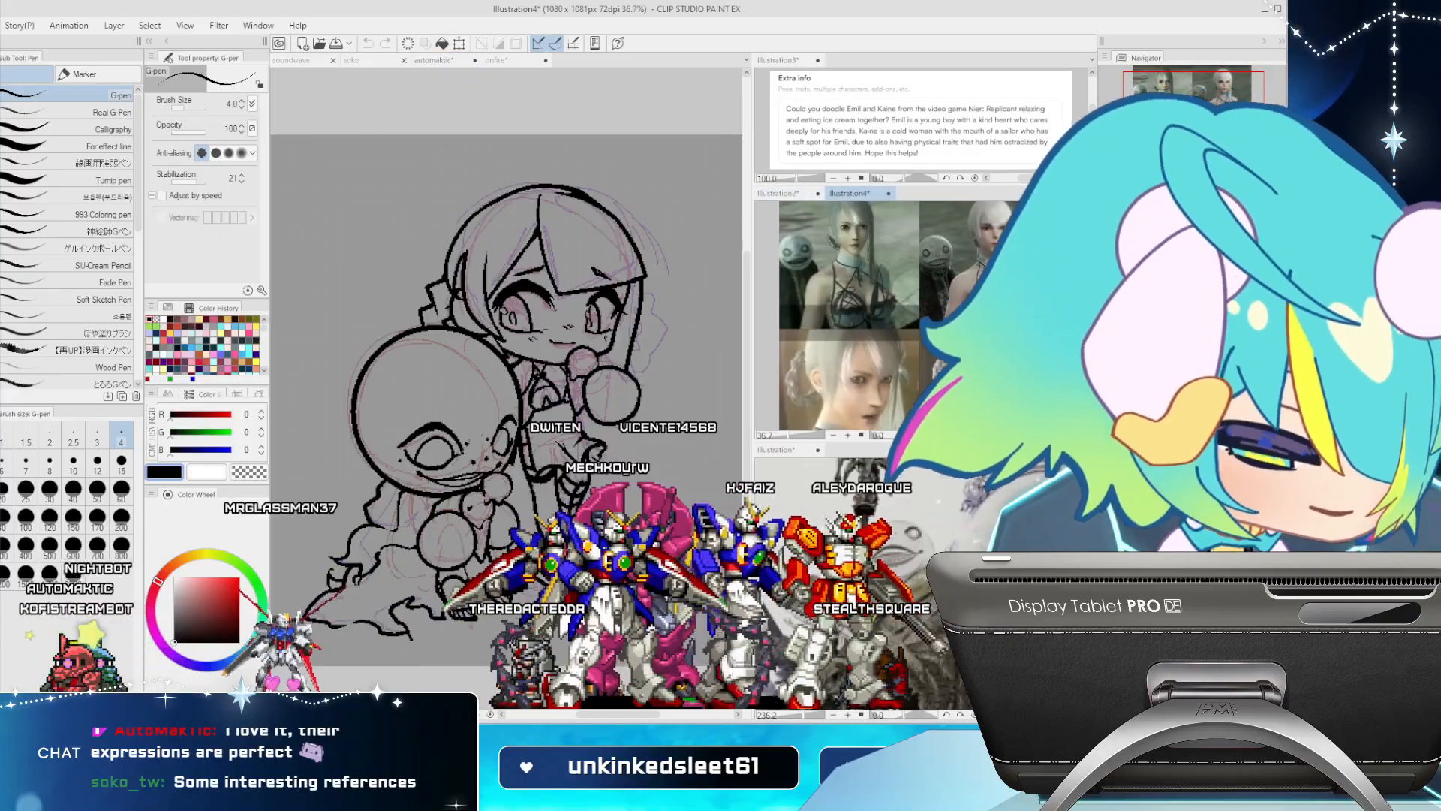
click(778, 193)
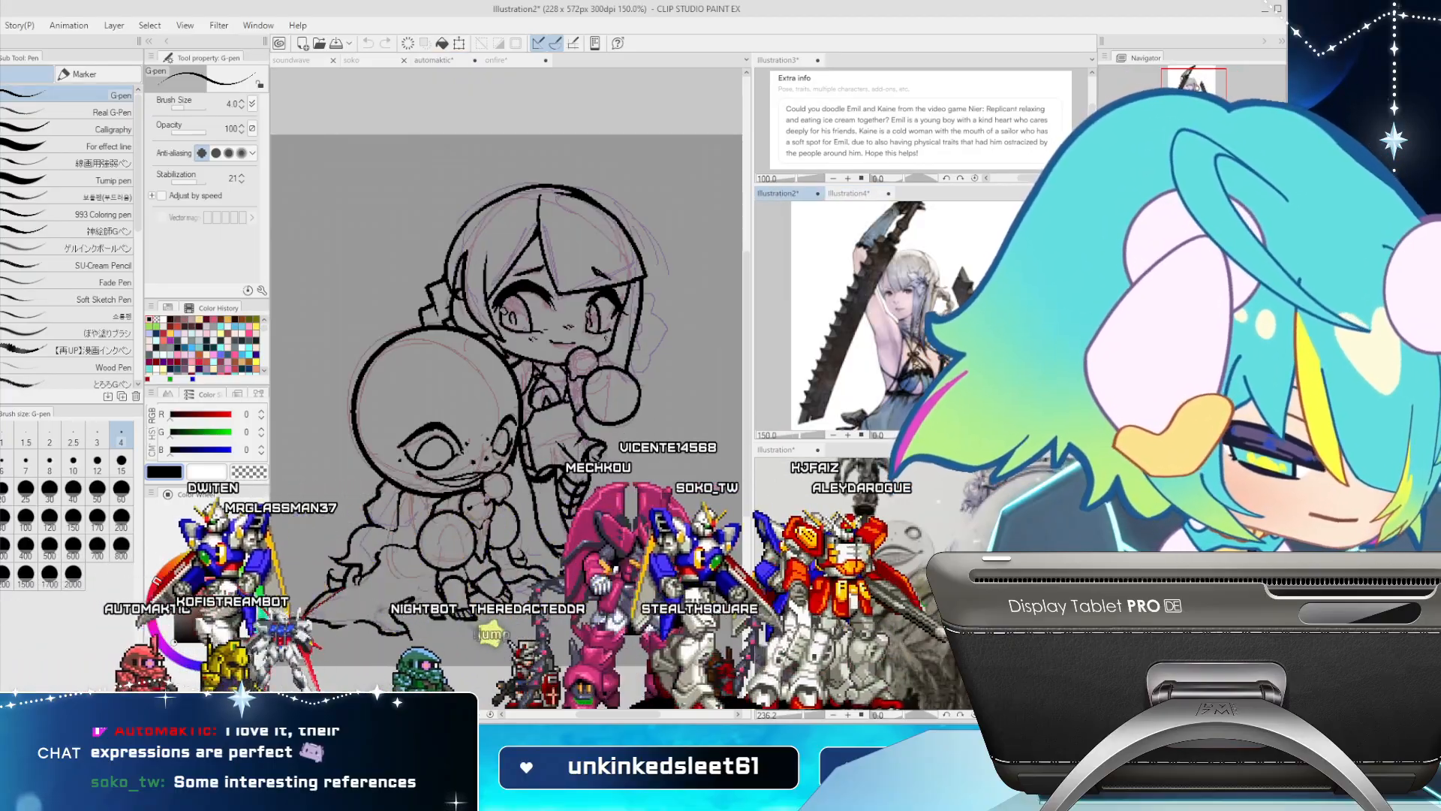
click(632, 233)
mouse_move(629, 232)
mouse_down()
mouse_move(654, 228)
mouse_move(643, 257)
mouse_up()
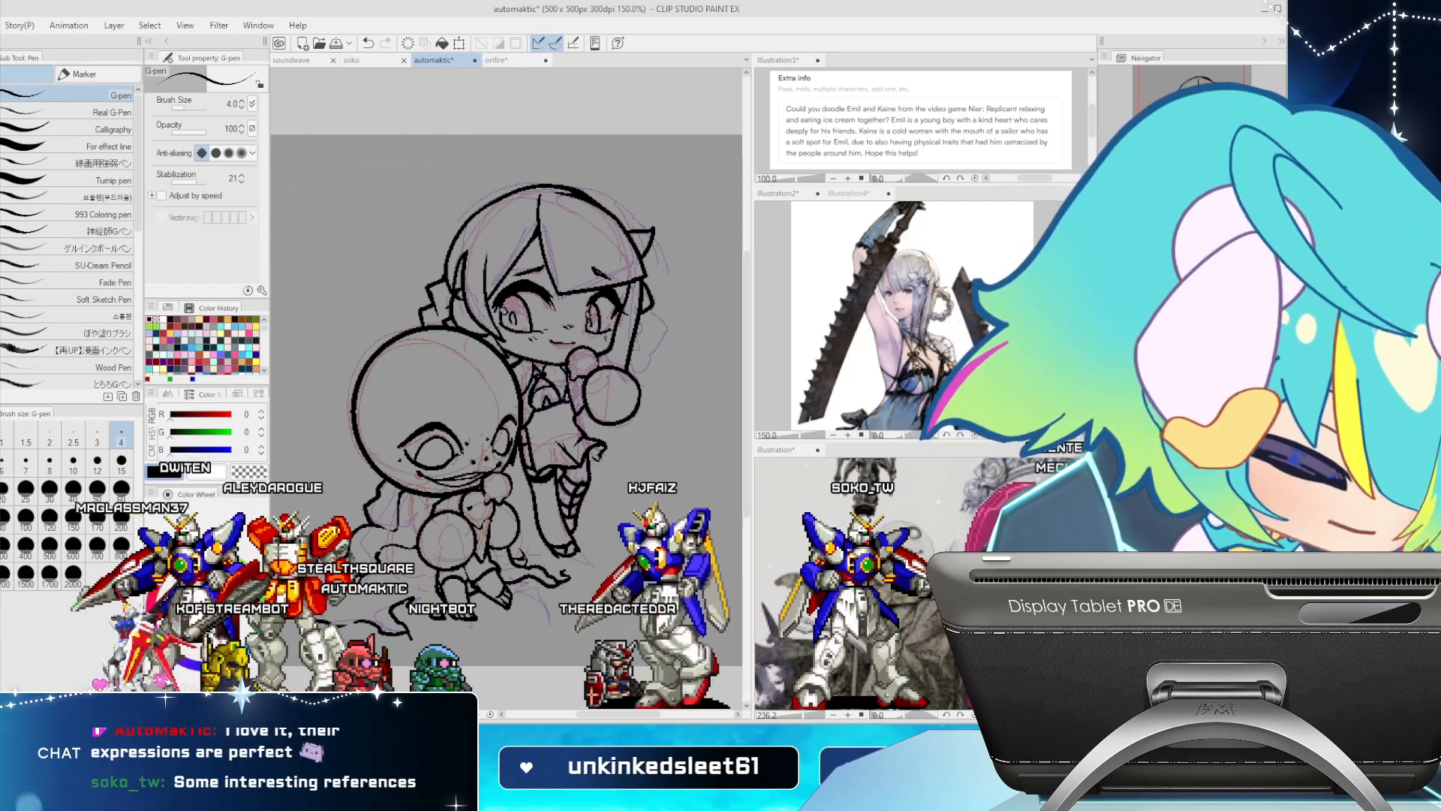
Hide the rough sketch beneath the line art and undo the last change
click(1111, 450)
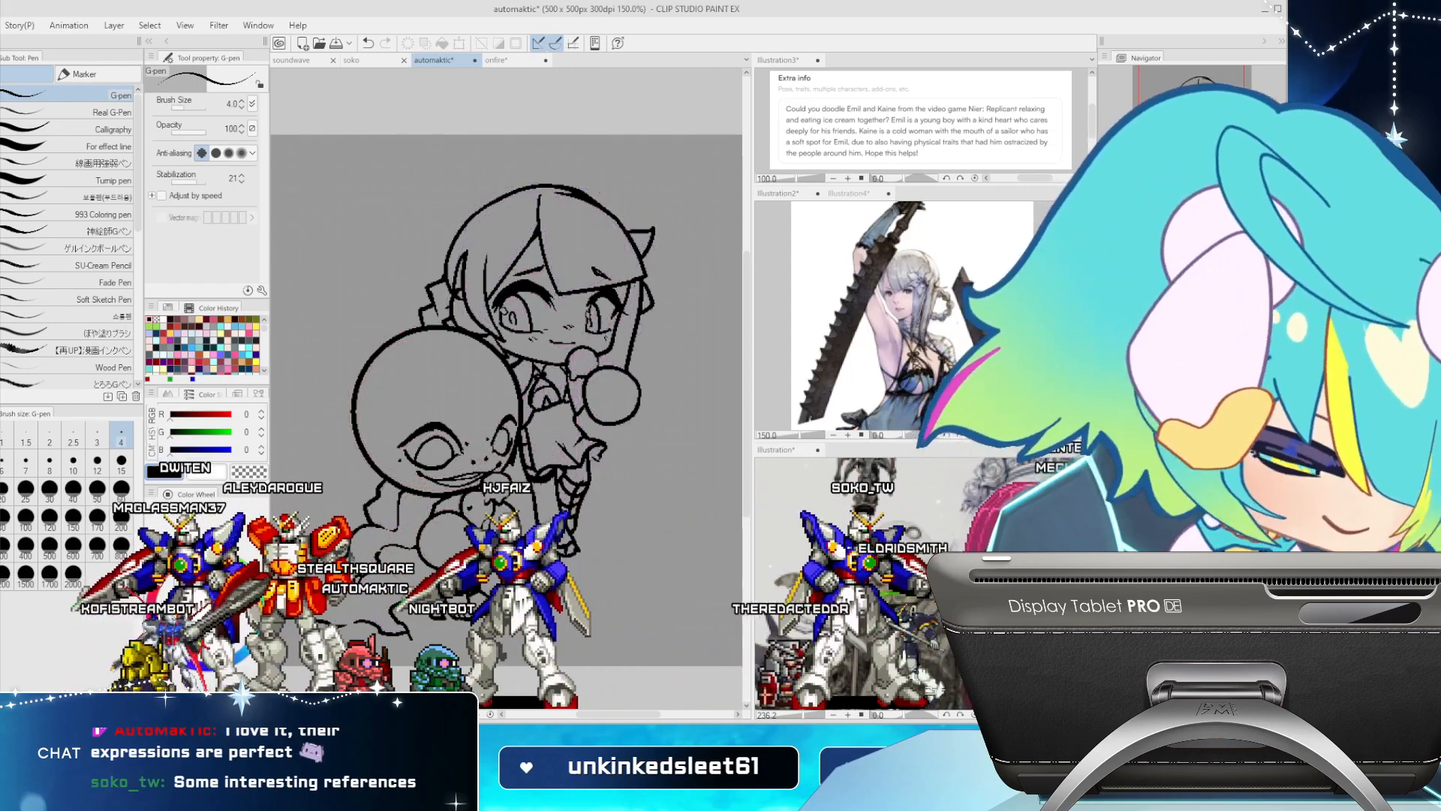
click(1194, 488)
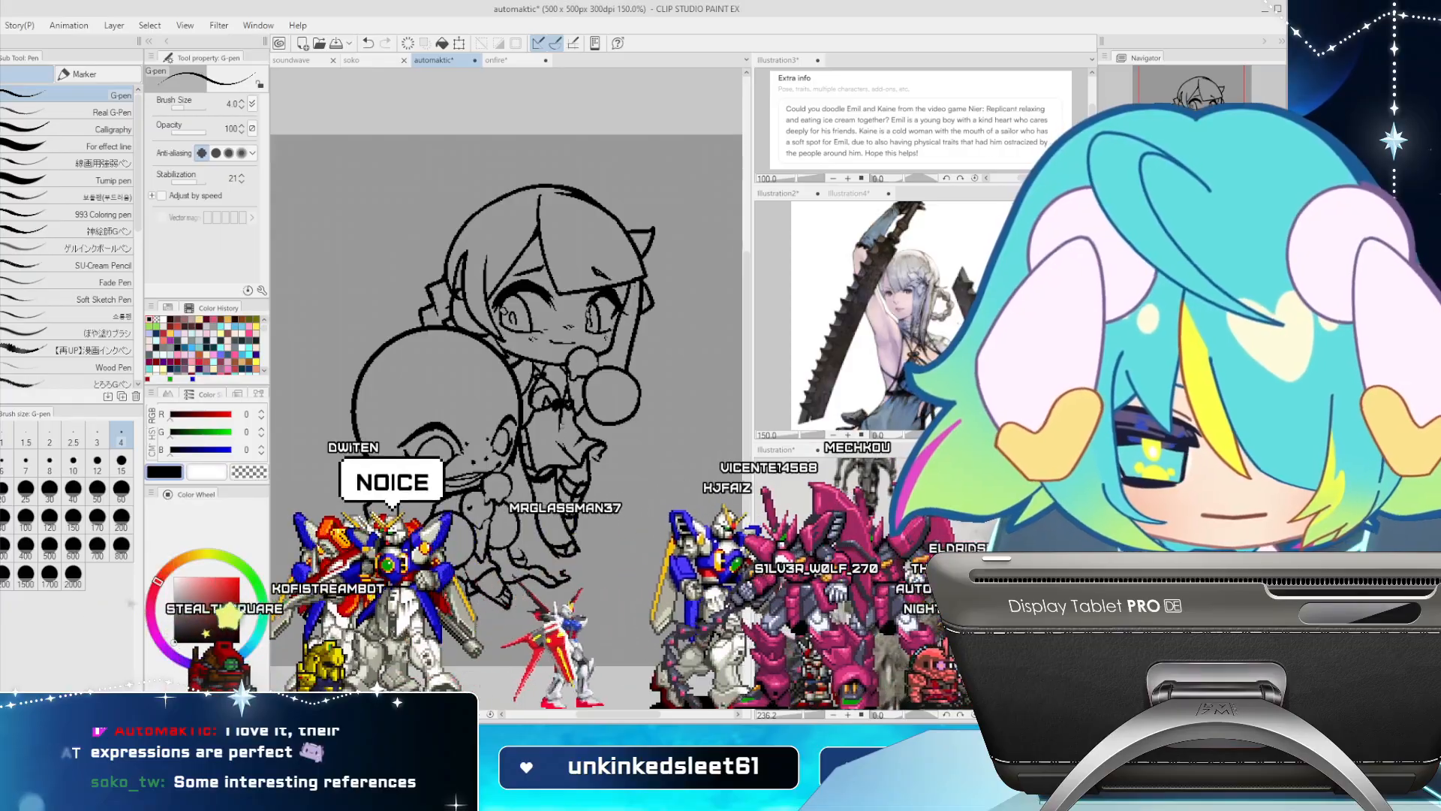
key(ctrl+z)
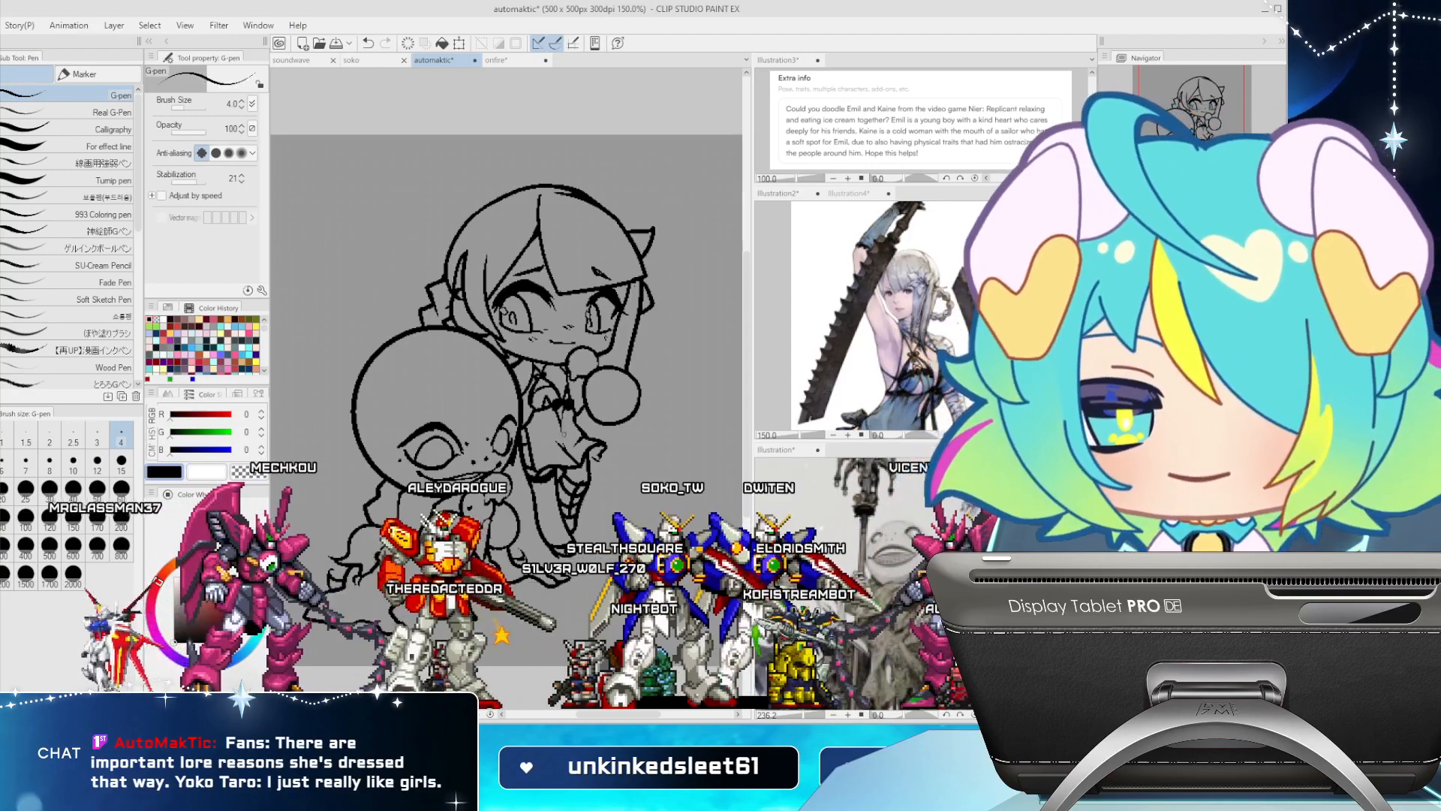
Reduce the full-body reference so the whole figure fits in its view, and return to the drawing
click(1008, 308)
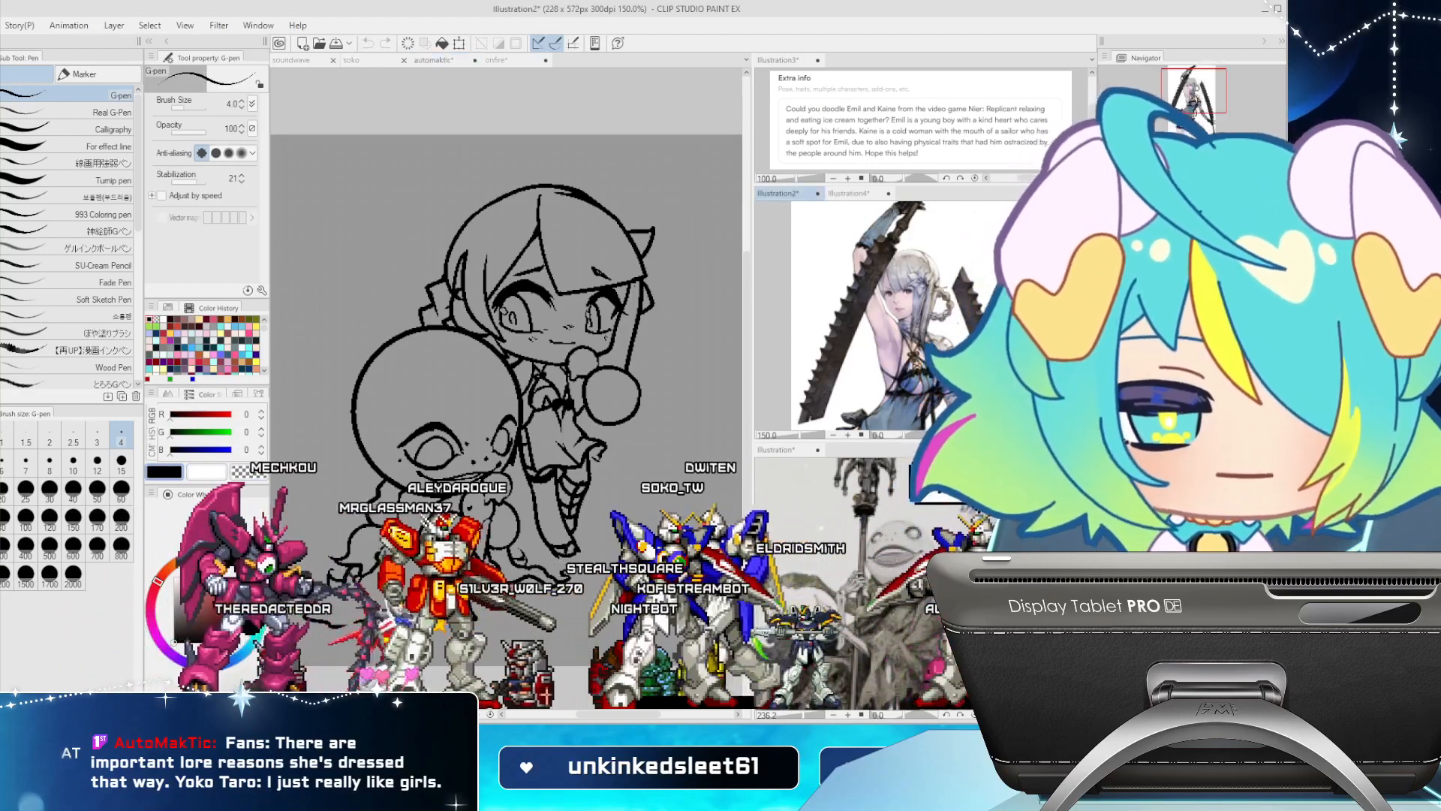
scroll(1009, 308, down, 5)
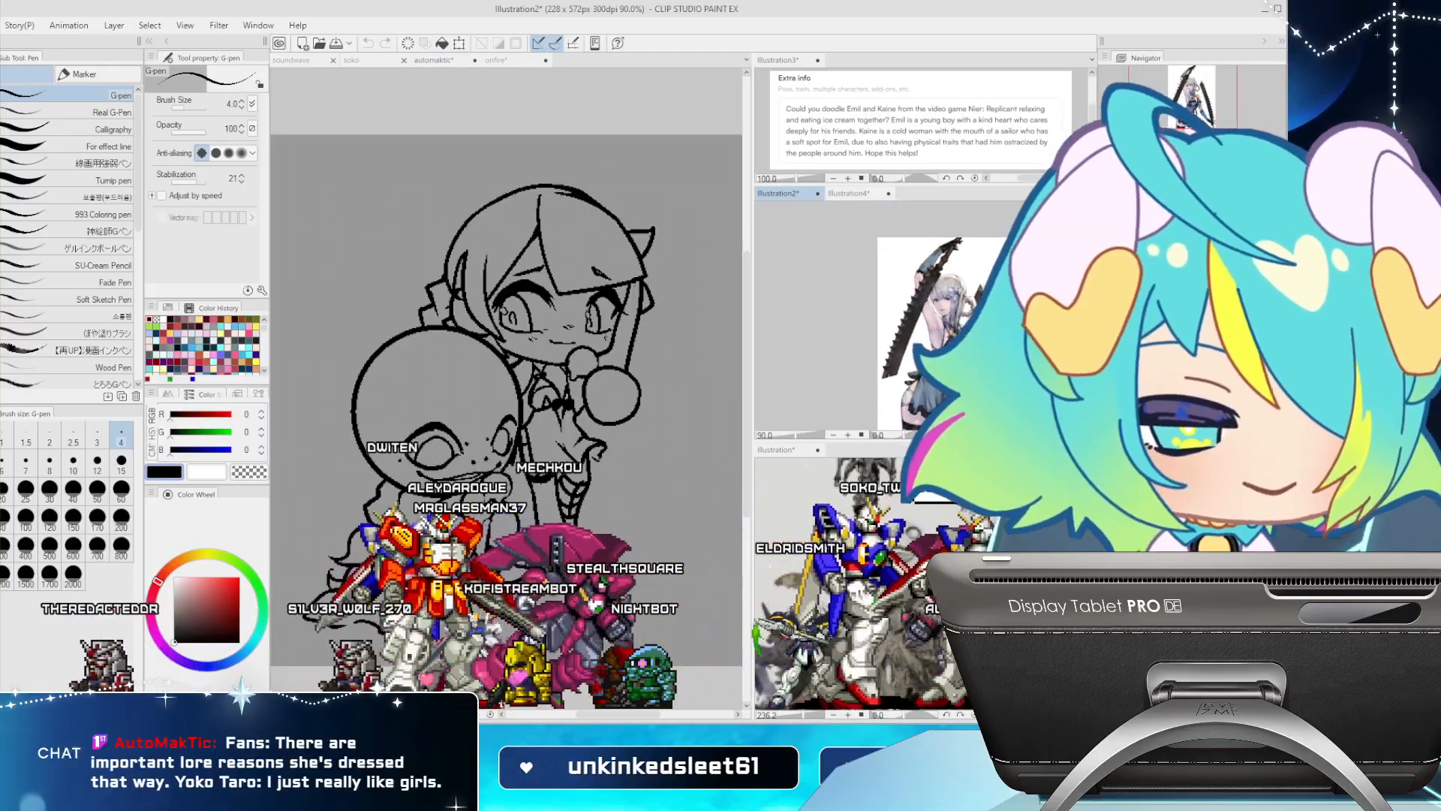
drag(991, 345, 996, 247)
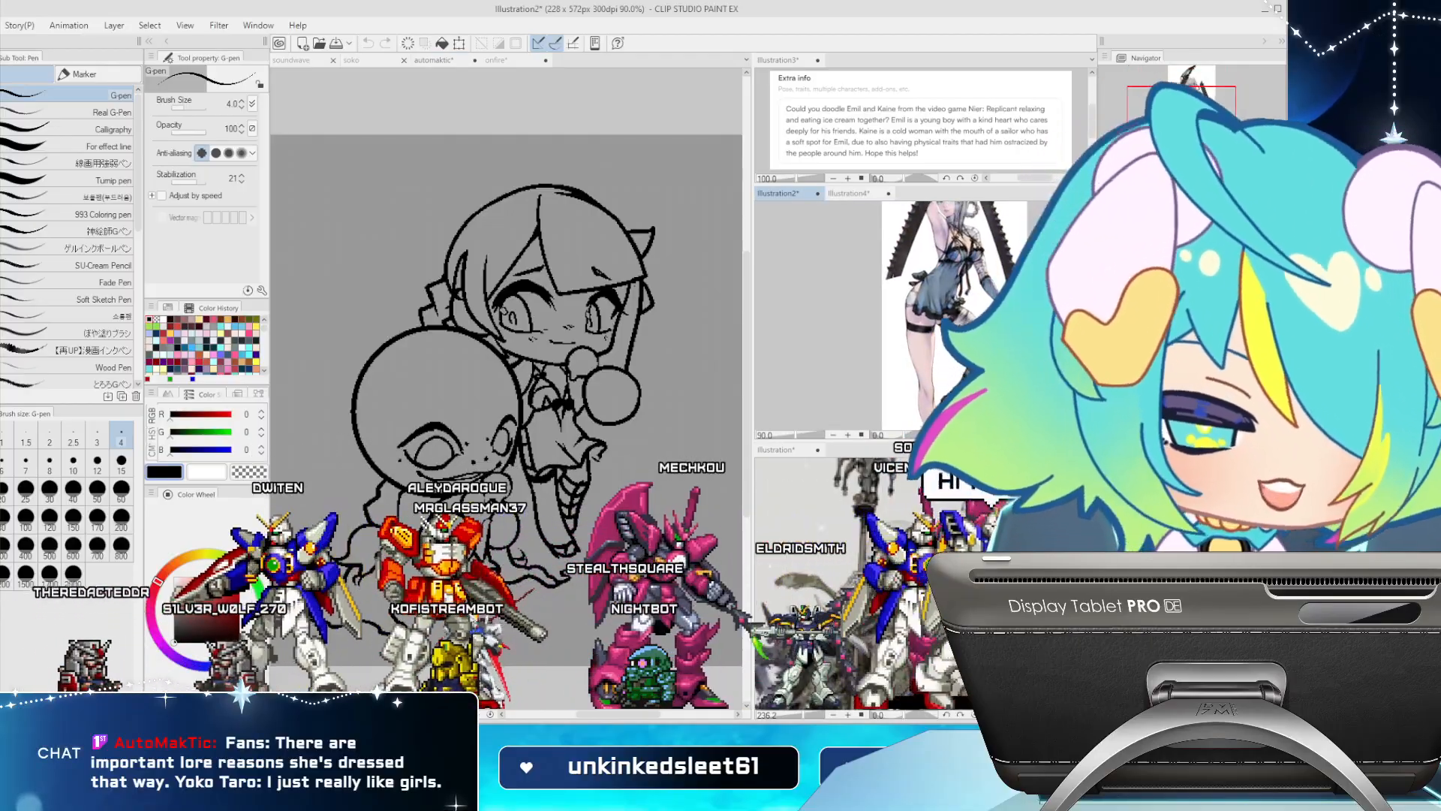
scroll(958, 315, down, 2)
drag(961, 316, 933, 328)
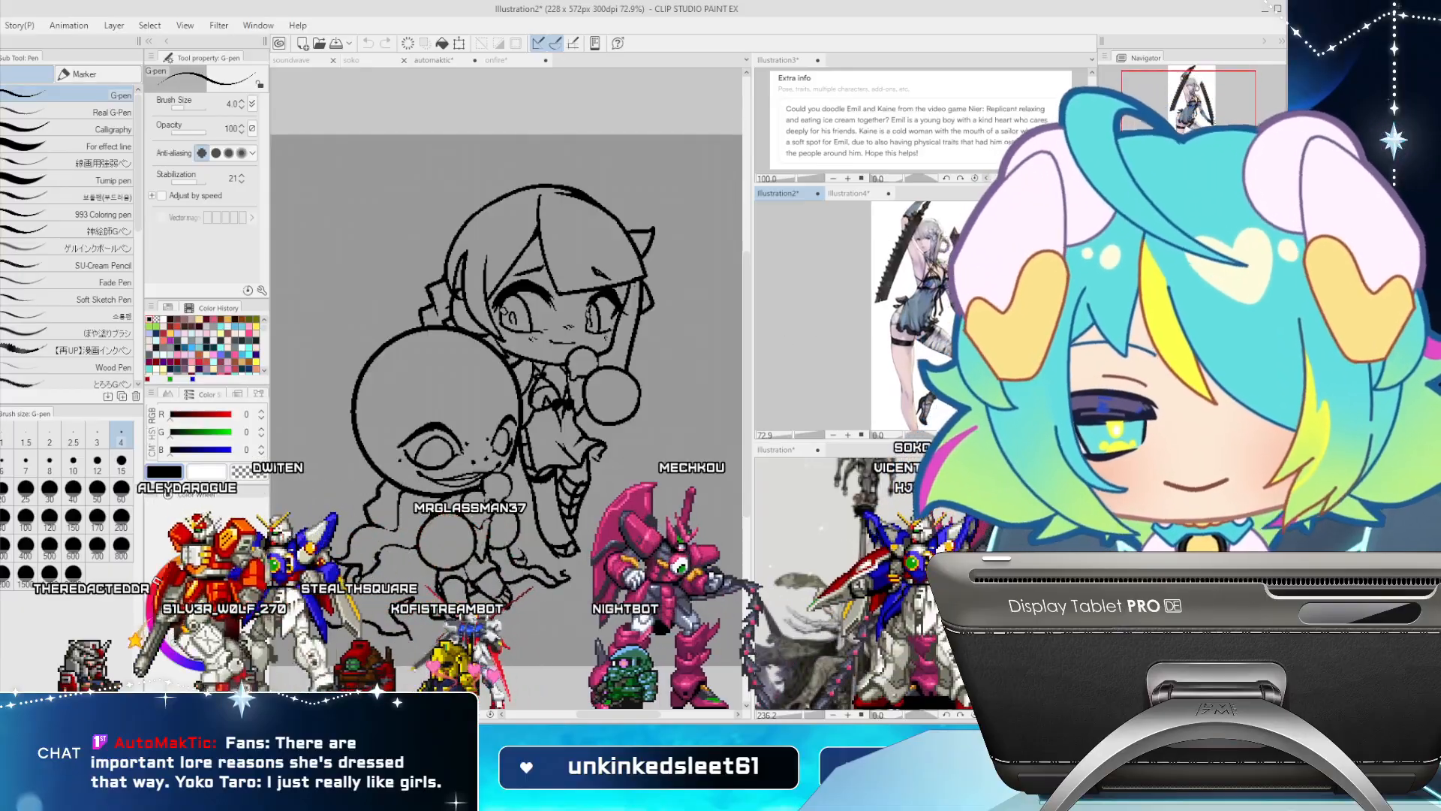
click(702, 354)
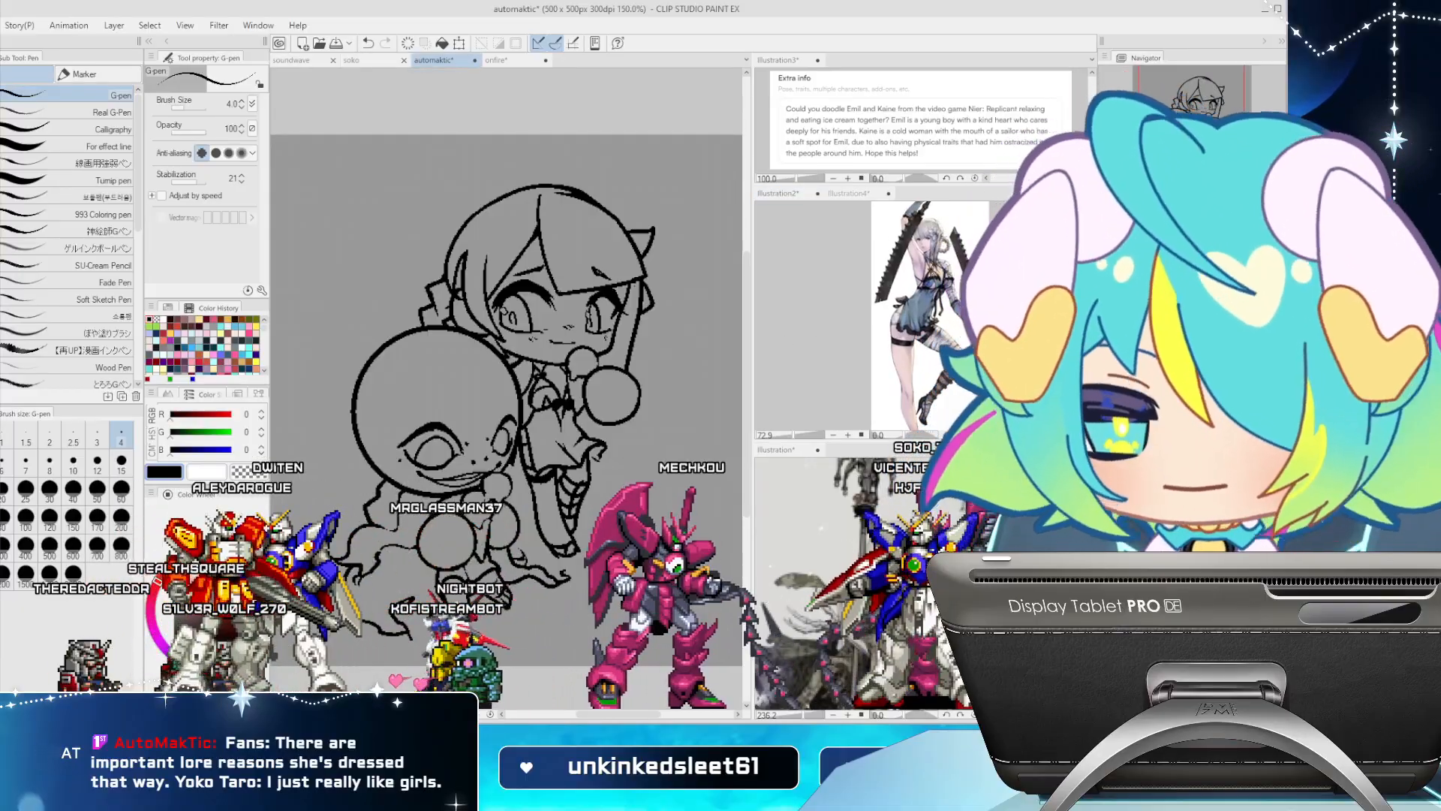
Fill both characters with light grey (198, 193, 190) sampled from the Emil reference, using the gap-closing enclose-and-fill tool
click(826, 541)
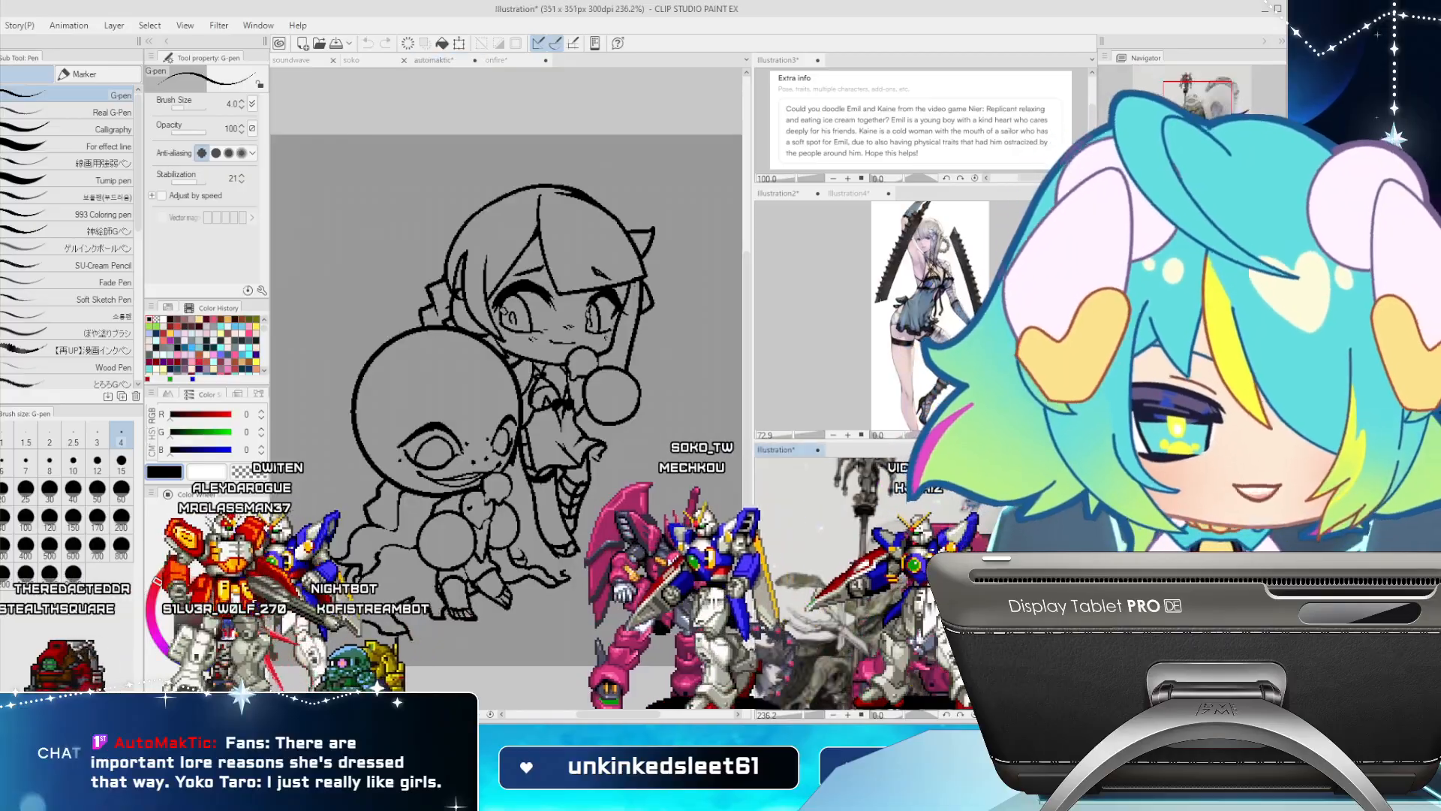
key(i)
click(820, 528)
key(g)
click(699, 338)
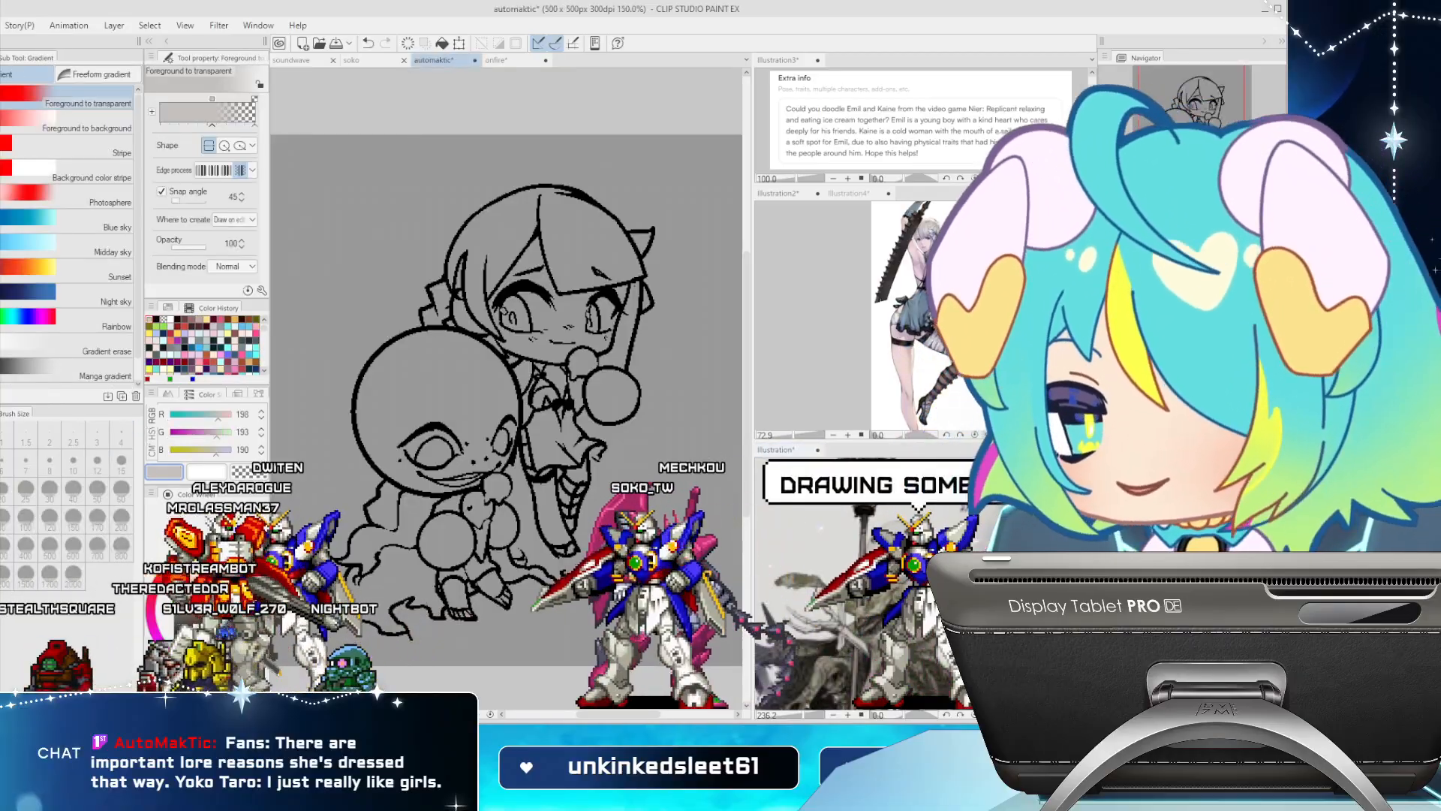
key(g)
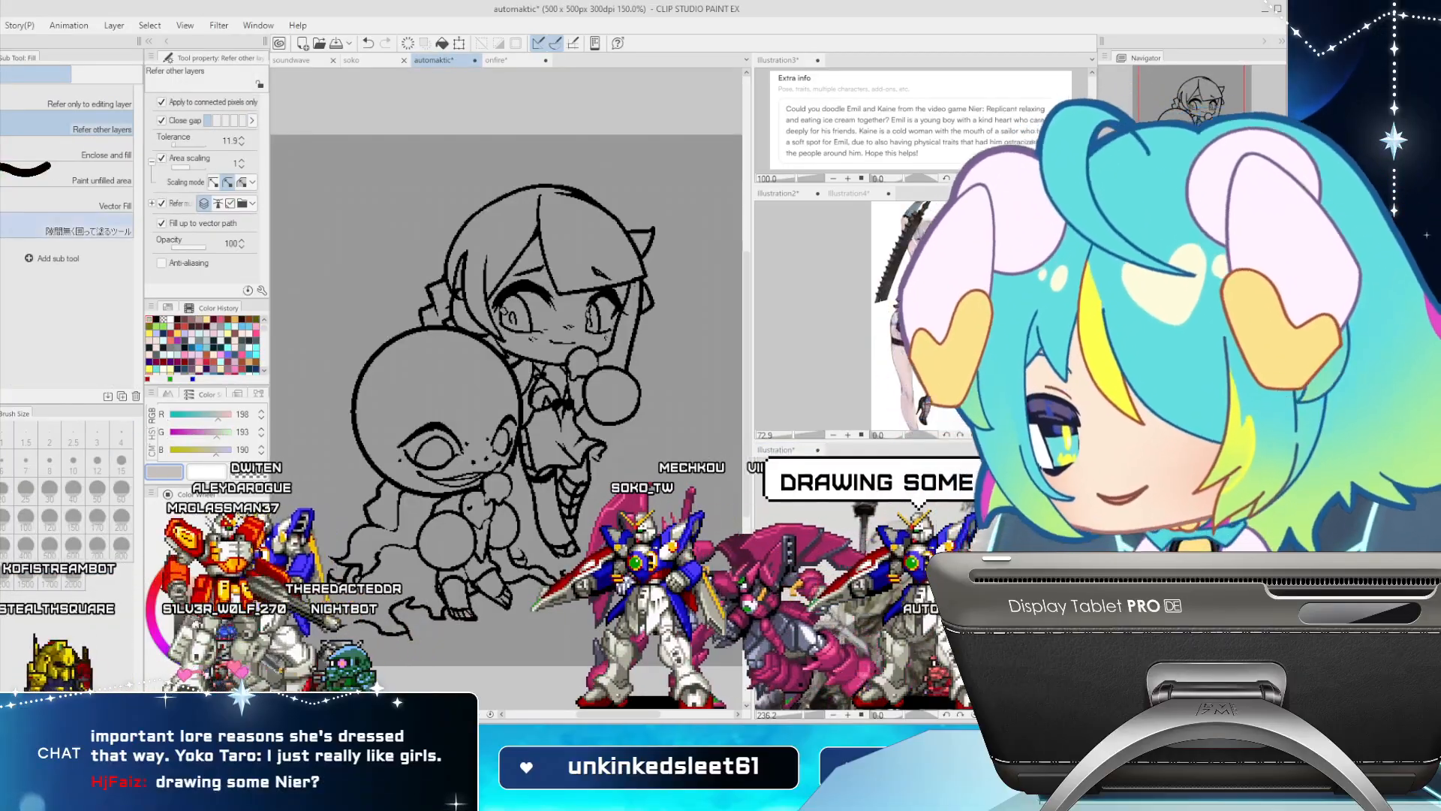
click(84, 227)
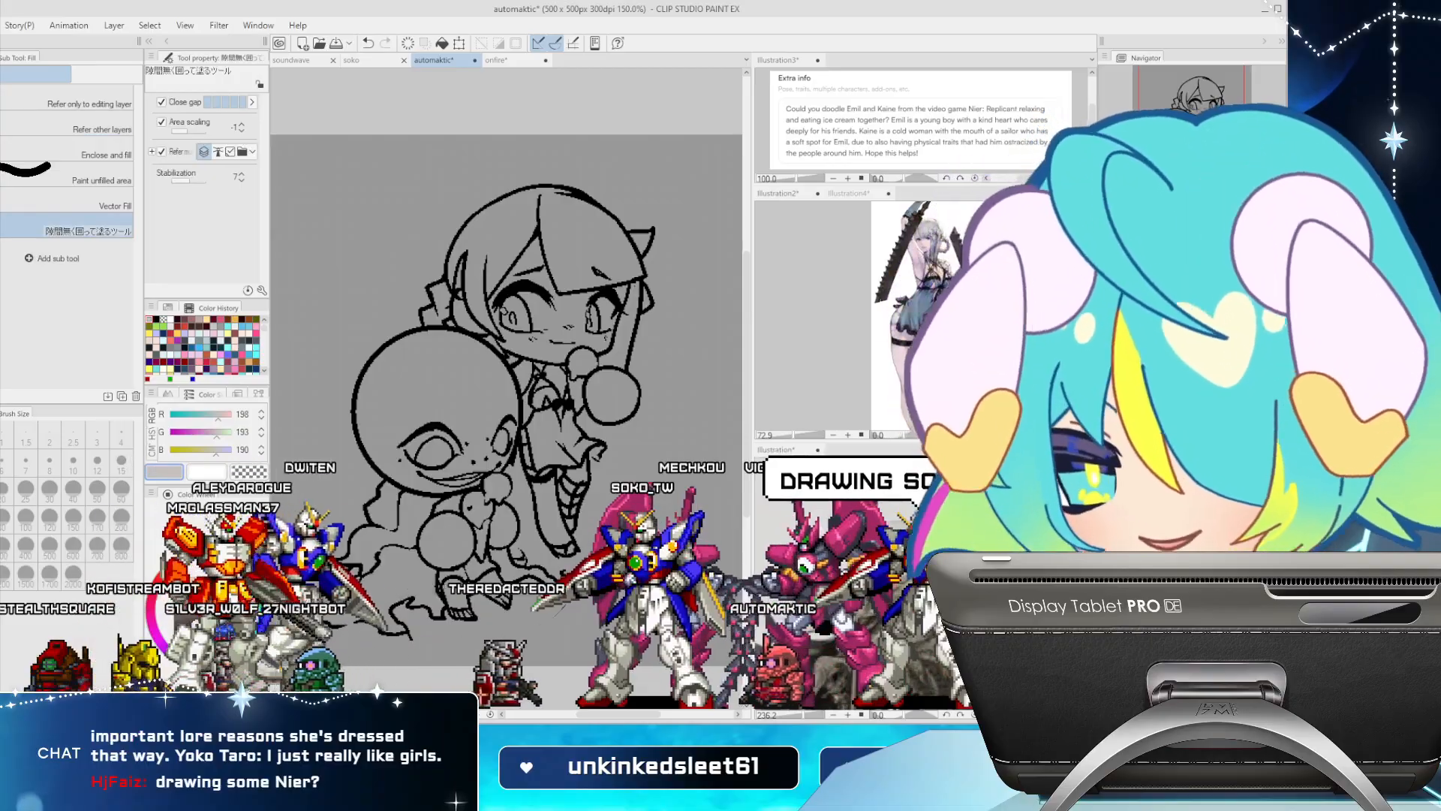
mouse_move(291, 652)
mouse_down()
mouse_move(331, 375)
mouse_move(661, 196)
mouse_move(574, 606)
mouse_up()
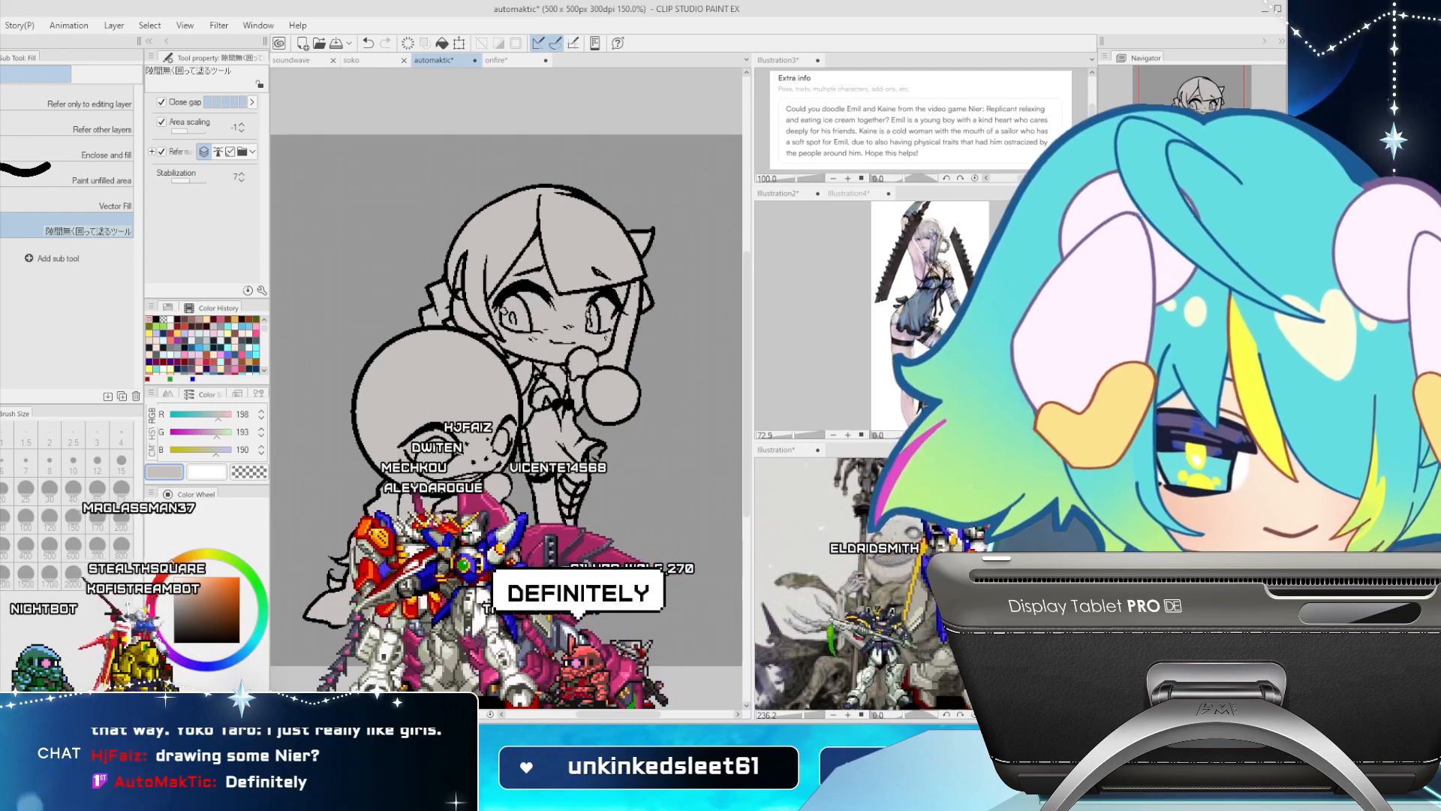
Fill the girl with pale pink skin colour (239, 215, 214) sampled from the full-body reference, using the gap-closing enclose-and-fill tool
alt+click(907, 347)
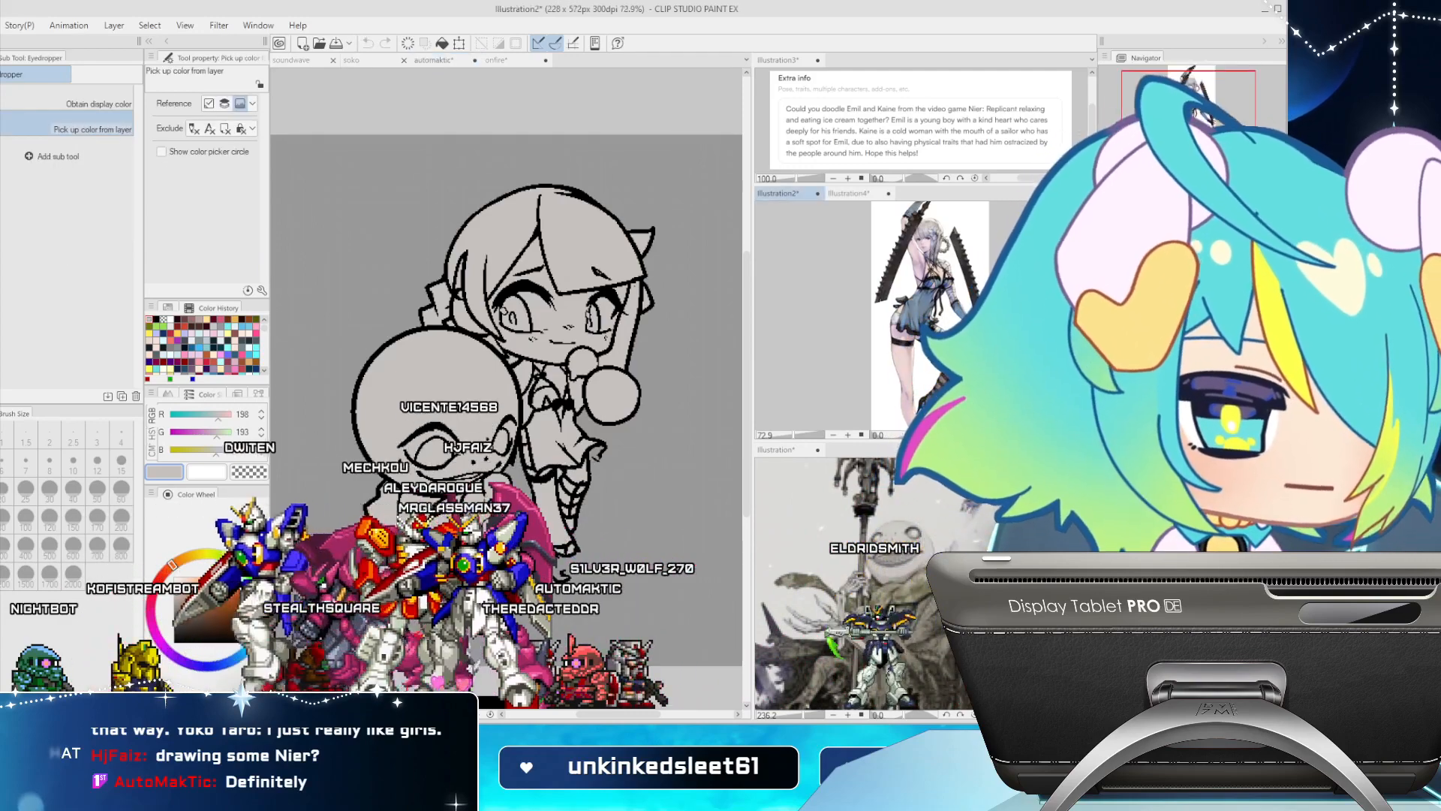
alt+click(907, 347)
mouse_move(455, 329)
mouse_down()
mouse_move(430, 327)
mouse_move(417, 270)
mouse_move(627, 138)
mouse_move(648, 512)
mouse_up()
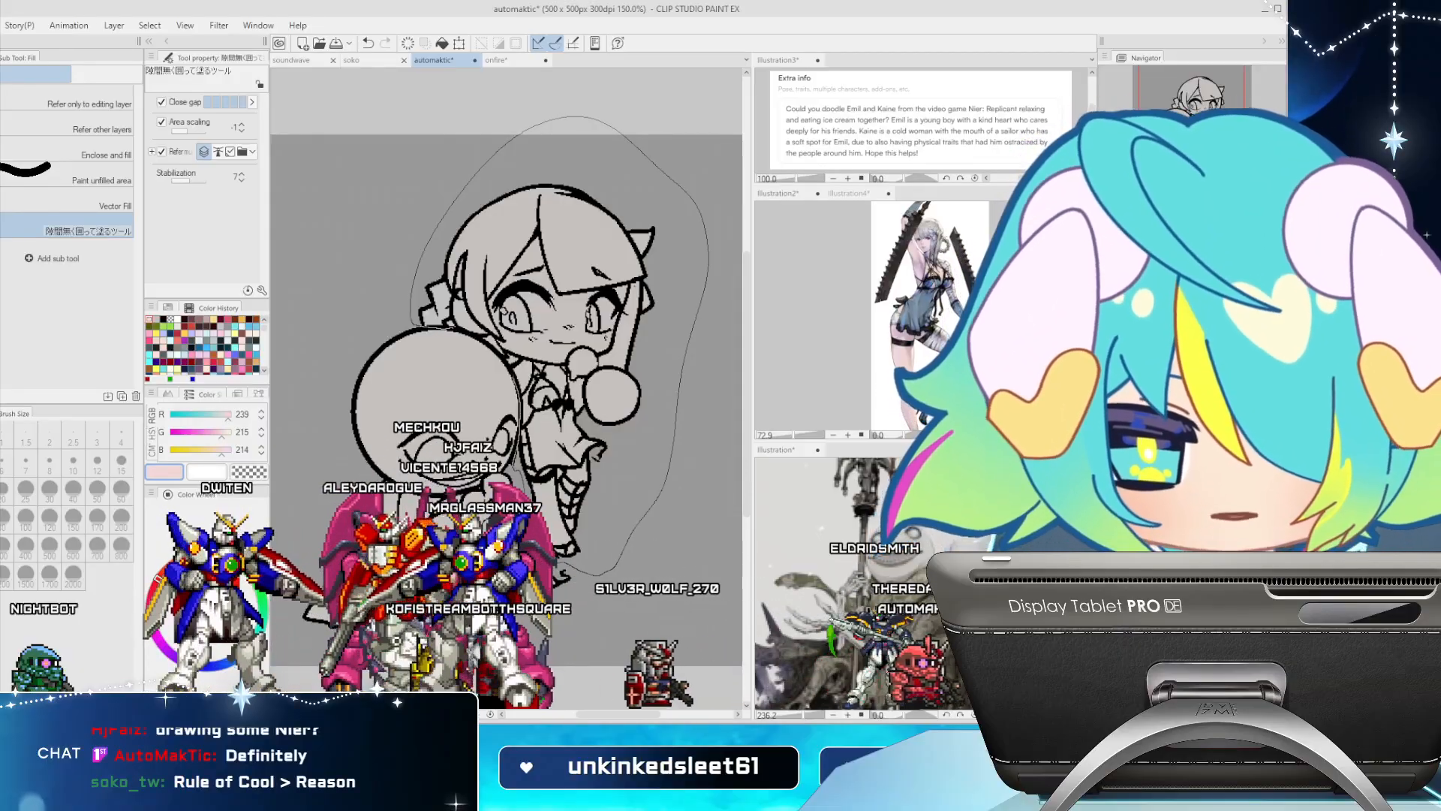
mouse_move(518, 375)
mouse_down()
mouse_move(501, 347)
mouse_move(455, 328)
mouse_up()
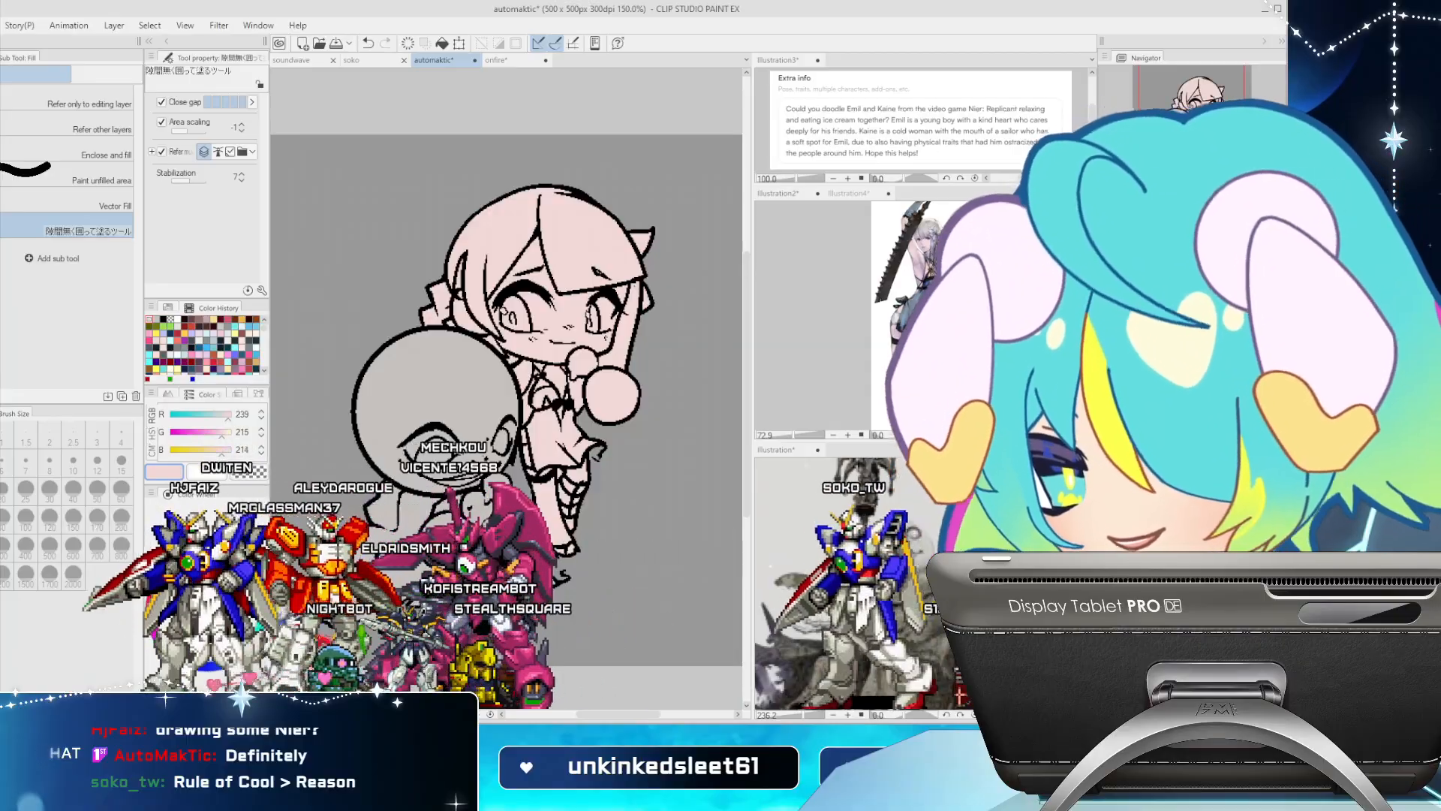
Shift the skin colour to (239, 219, 214), recolour the girl with it, and compare the result by undoing and redoing
click(223, 432)
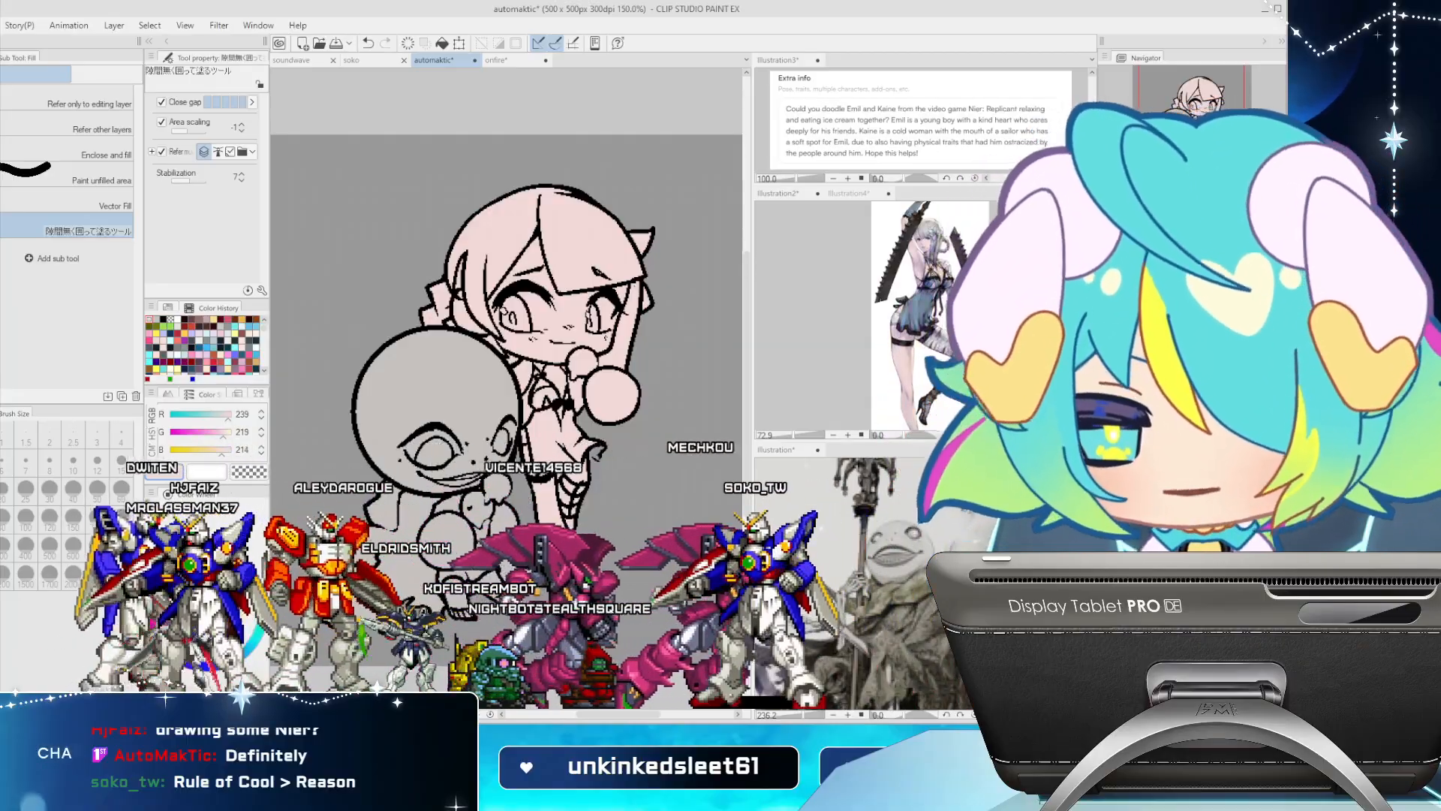
key(p)
key(g)
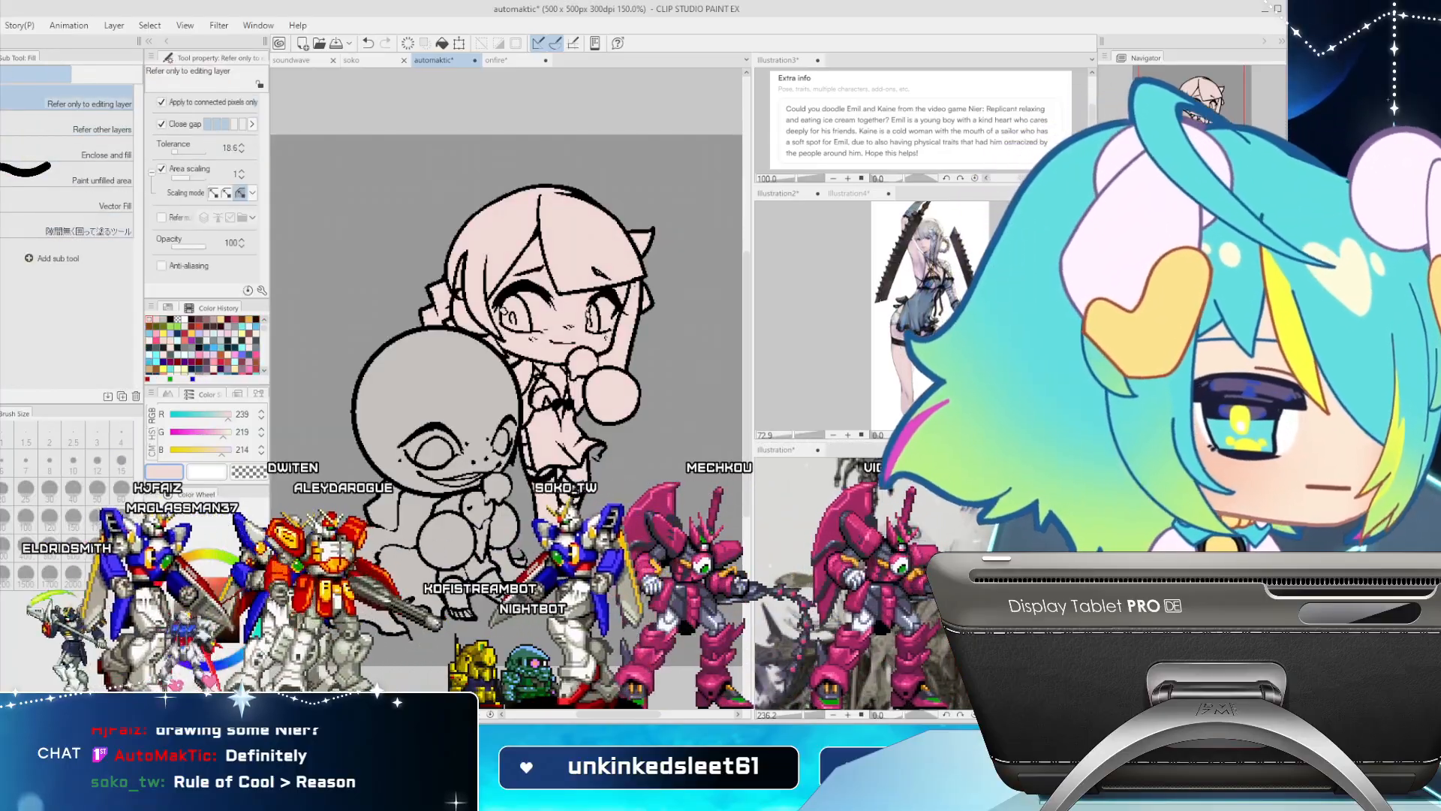
key(ctrl+z)
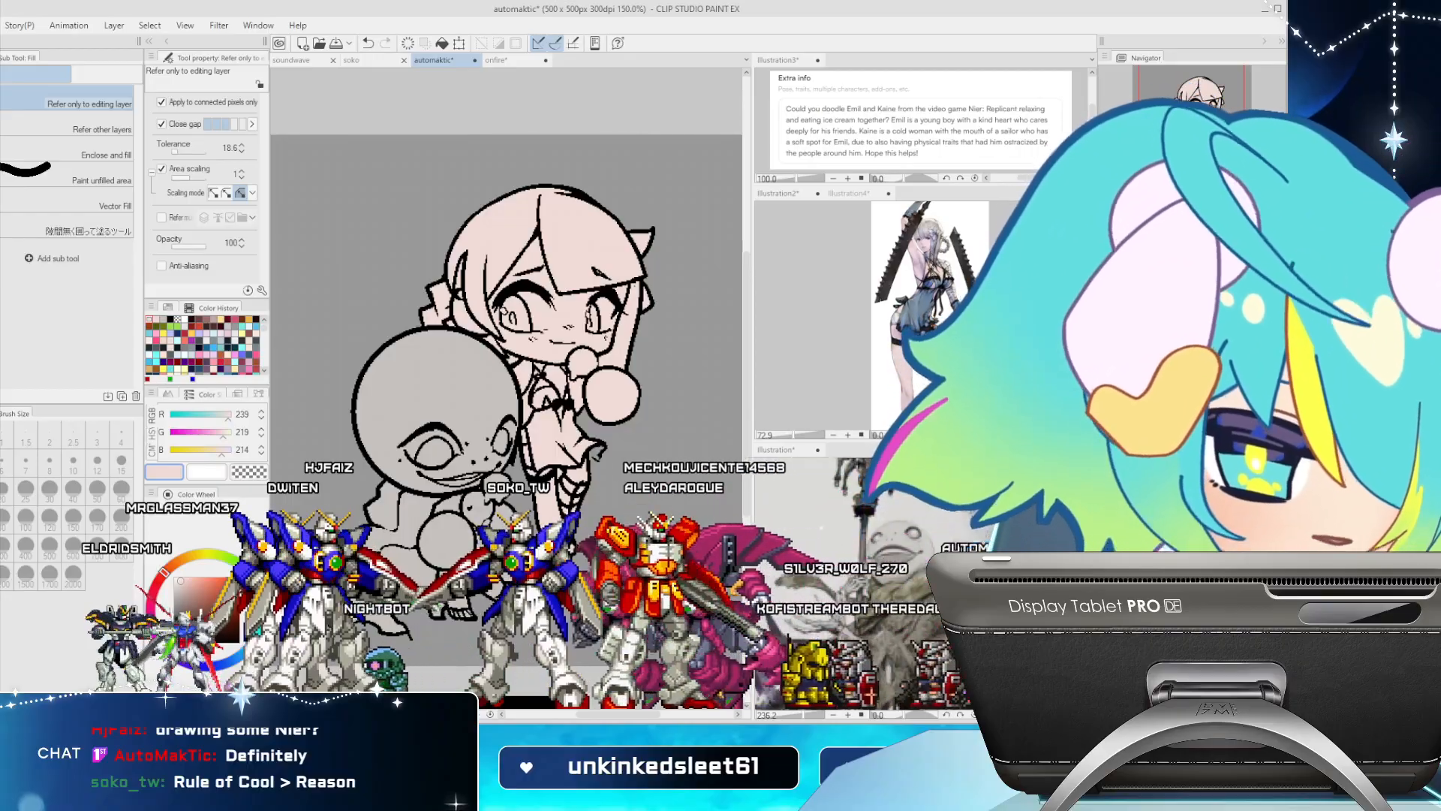
key(ctrl+y)
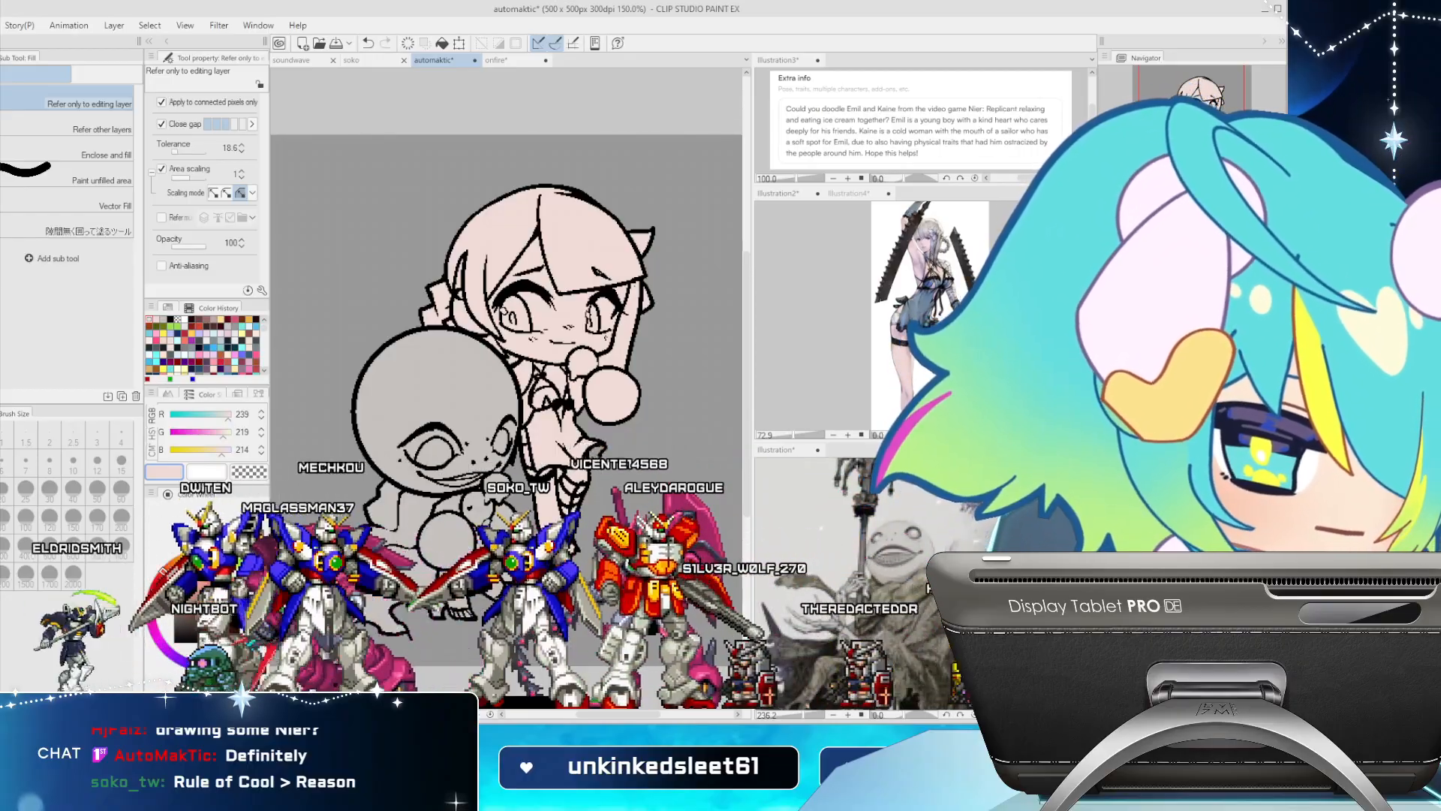
Sample a medium grey-brown from the Emil reference and return to the drawing
key(u)
drag(848, 600, 833, 484)
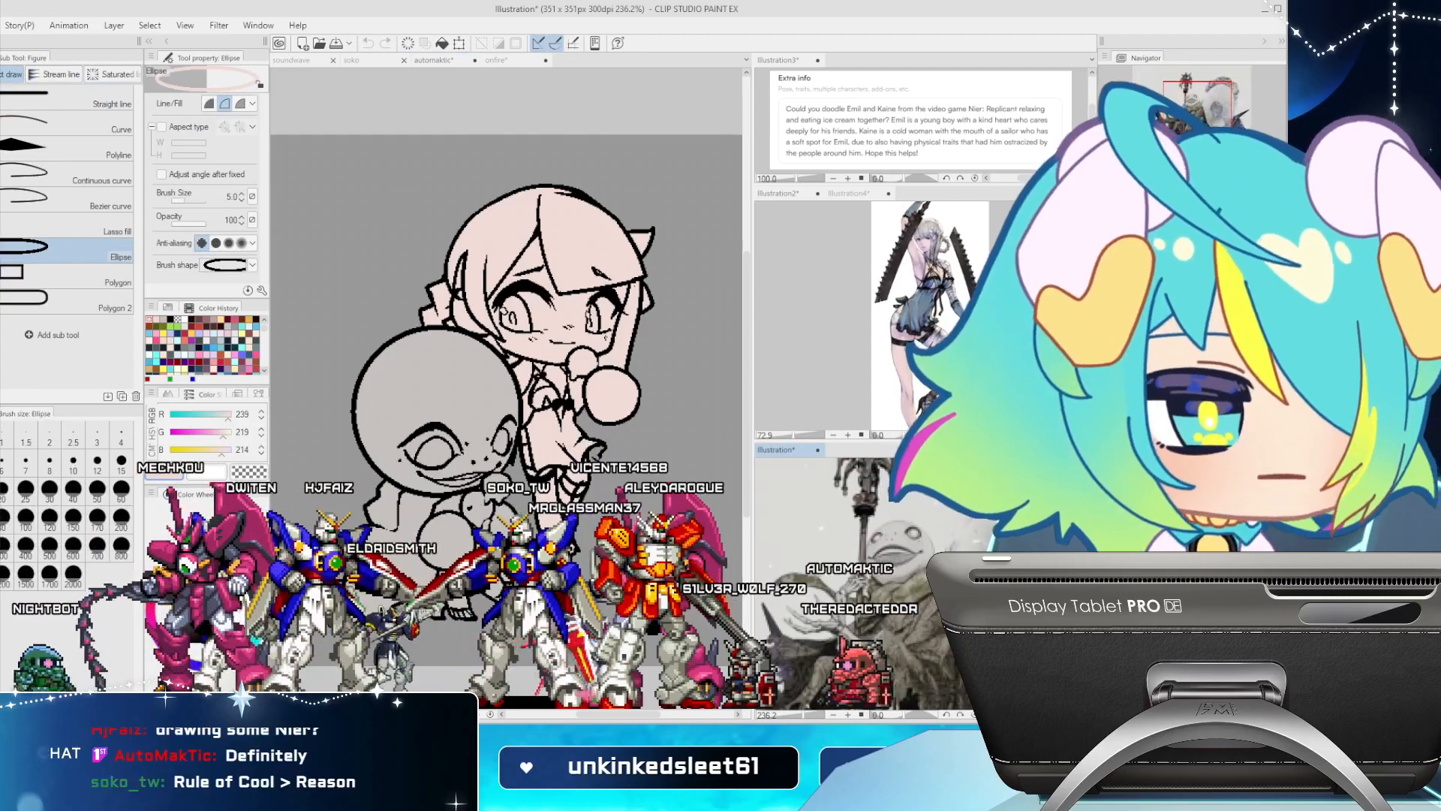
key(i)
click(931, 540)
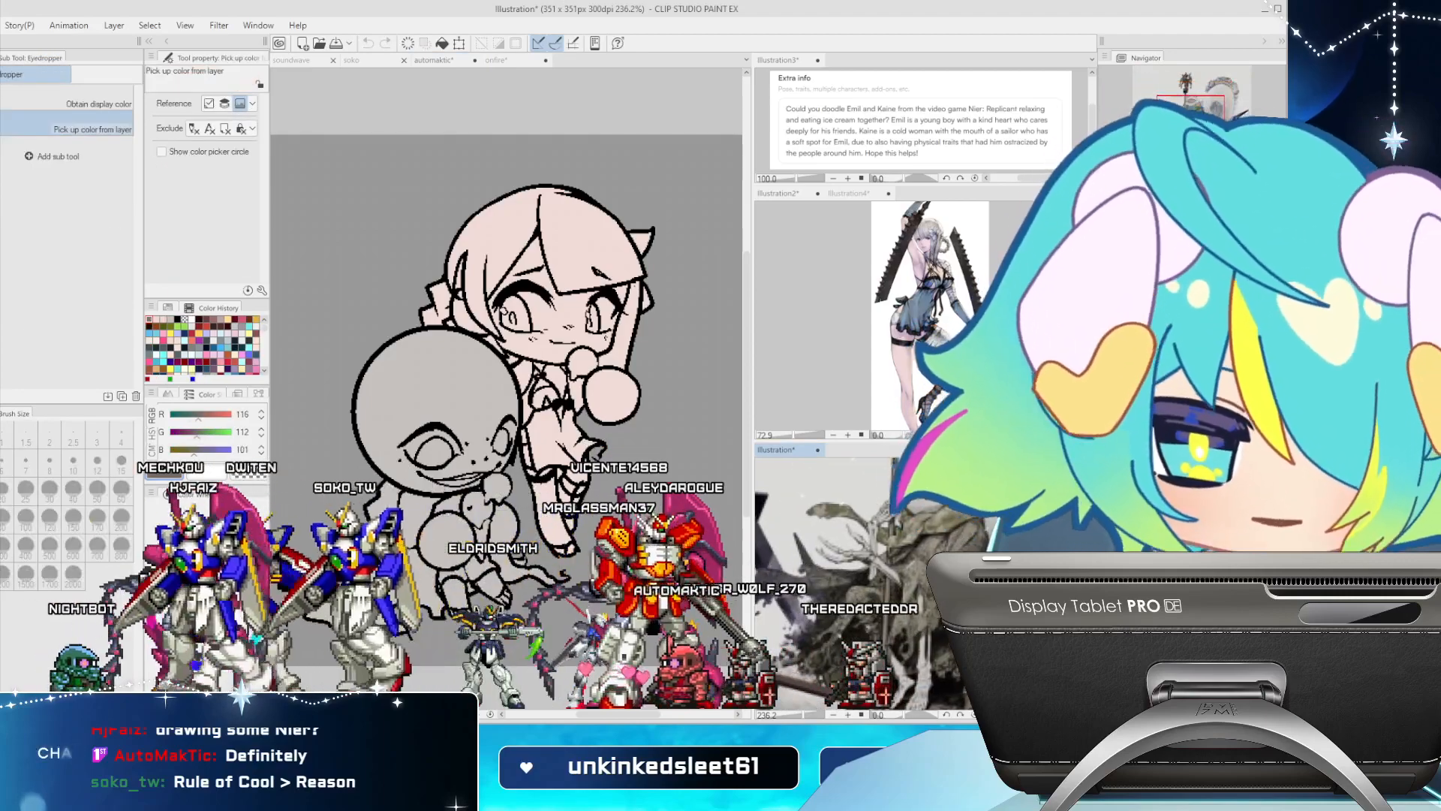
click(923, 526)
key(space)
click(510, 390)
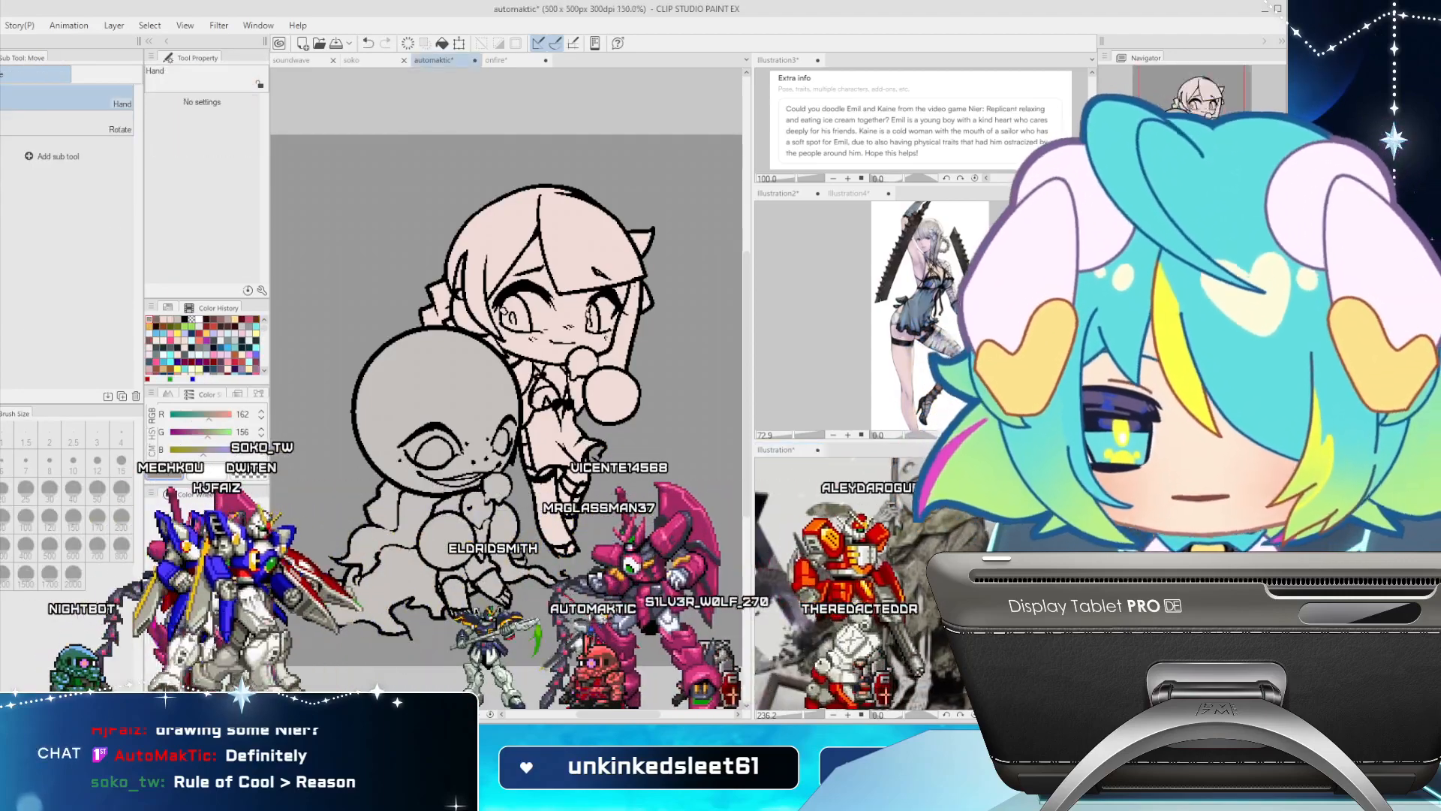
Undo the misplaced fill and fill the upper part of Emil's ragged cloak with the sampled grey-brown, with the fill referring to other layers
key(g)
key(g)
click(436, 383)
key(ctrl+z)
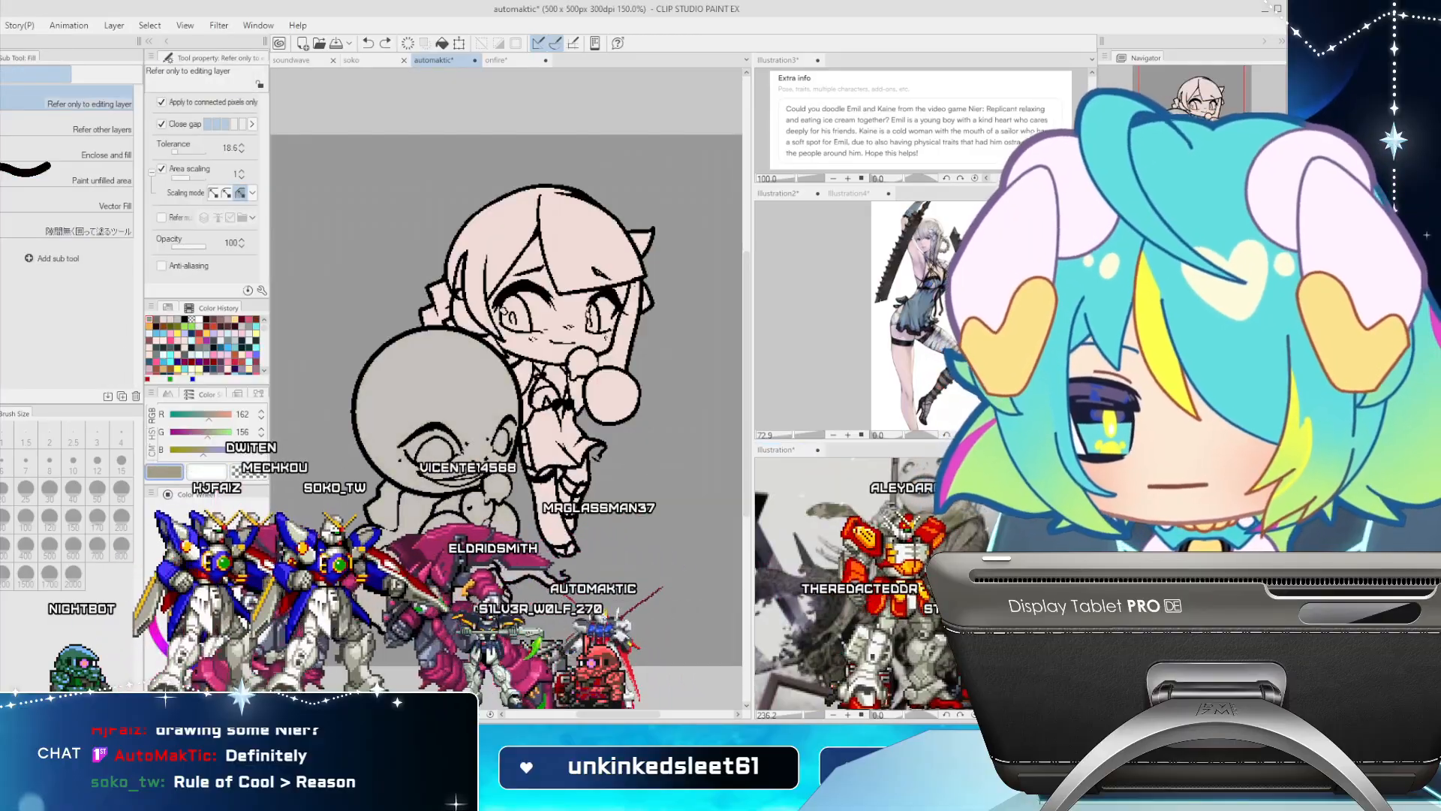
click(82, 153)
click(82, 129)
click(390, 504)
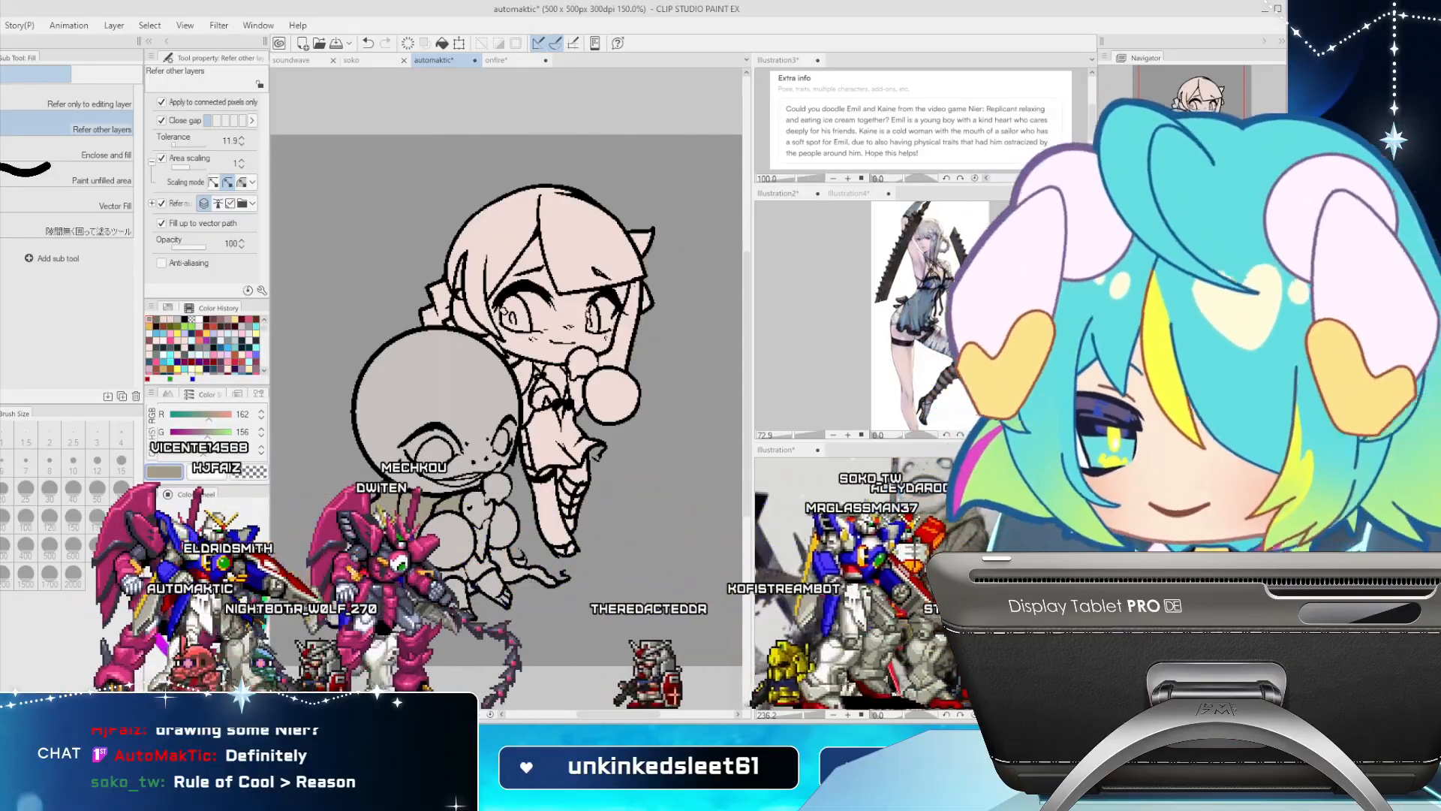
Fill the shaded parts of Emil's cloak with a darker olive grey (119, 118, 100) sampled from the Emil reference
key(i)
click(871, 570)
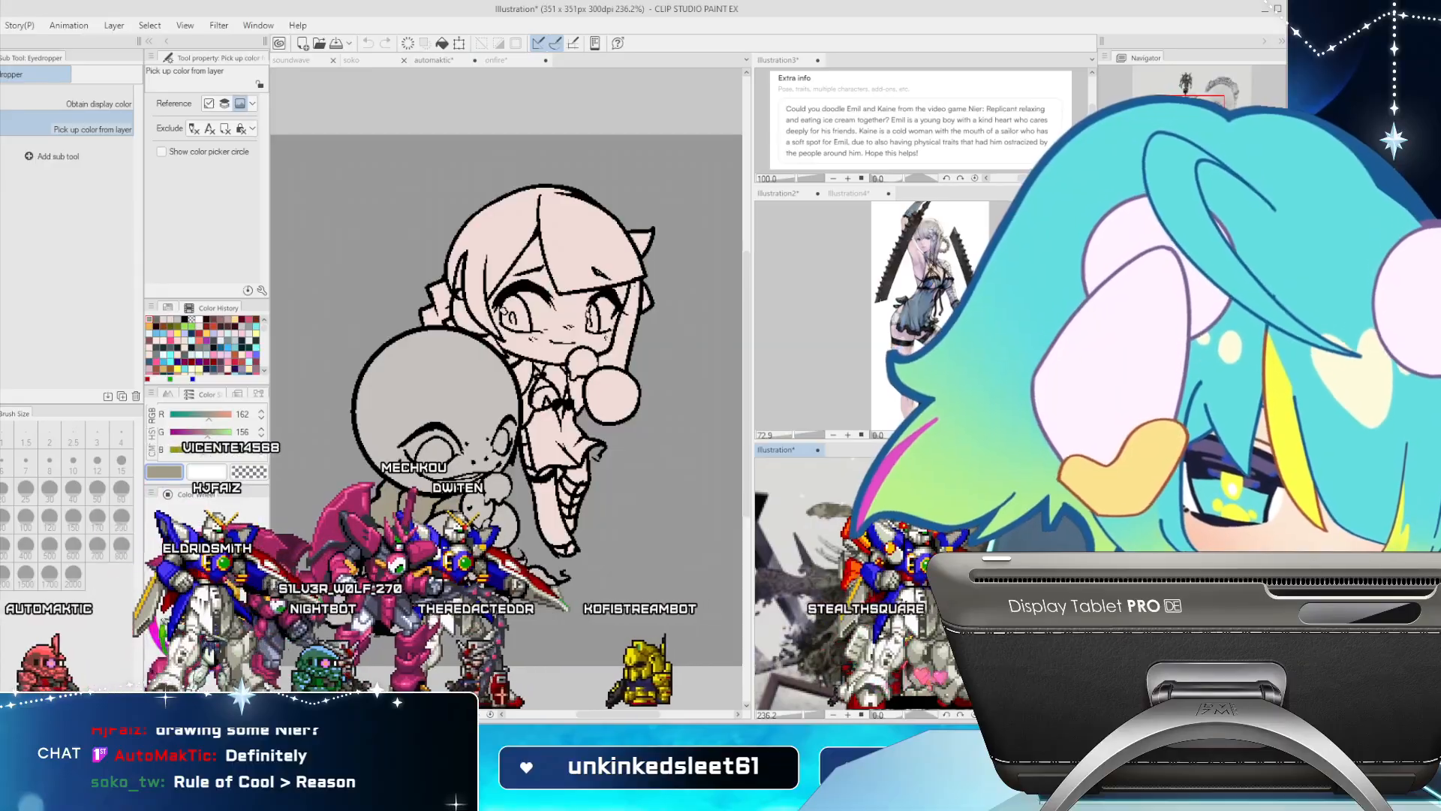
click(833, 600)
key(h)
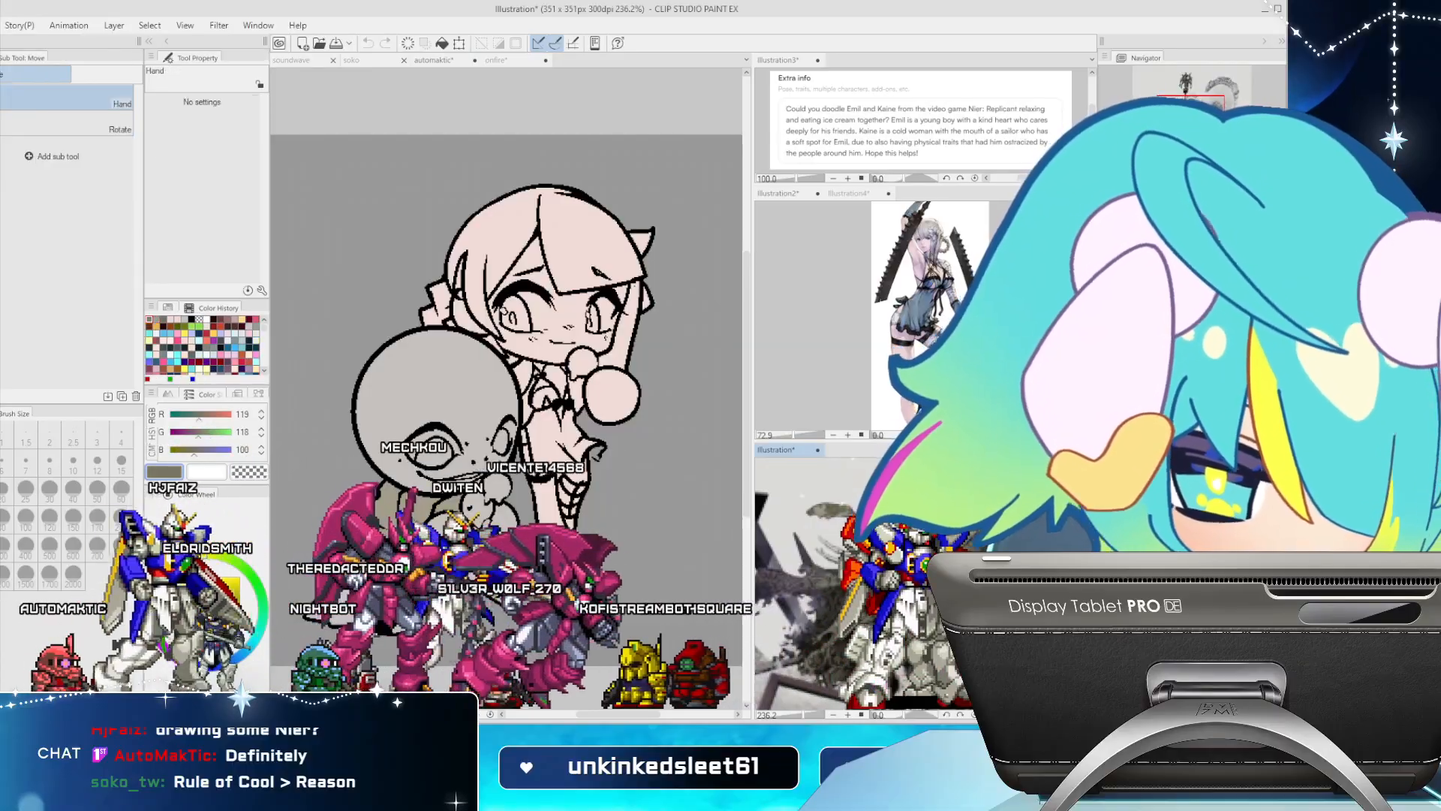
click(510, 390)
key(g)
key(g)
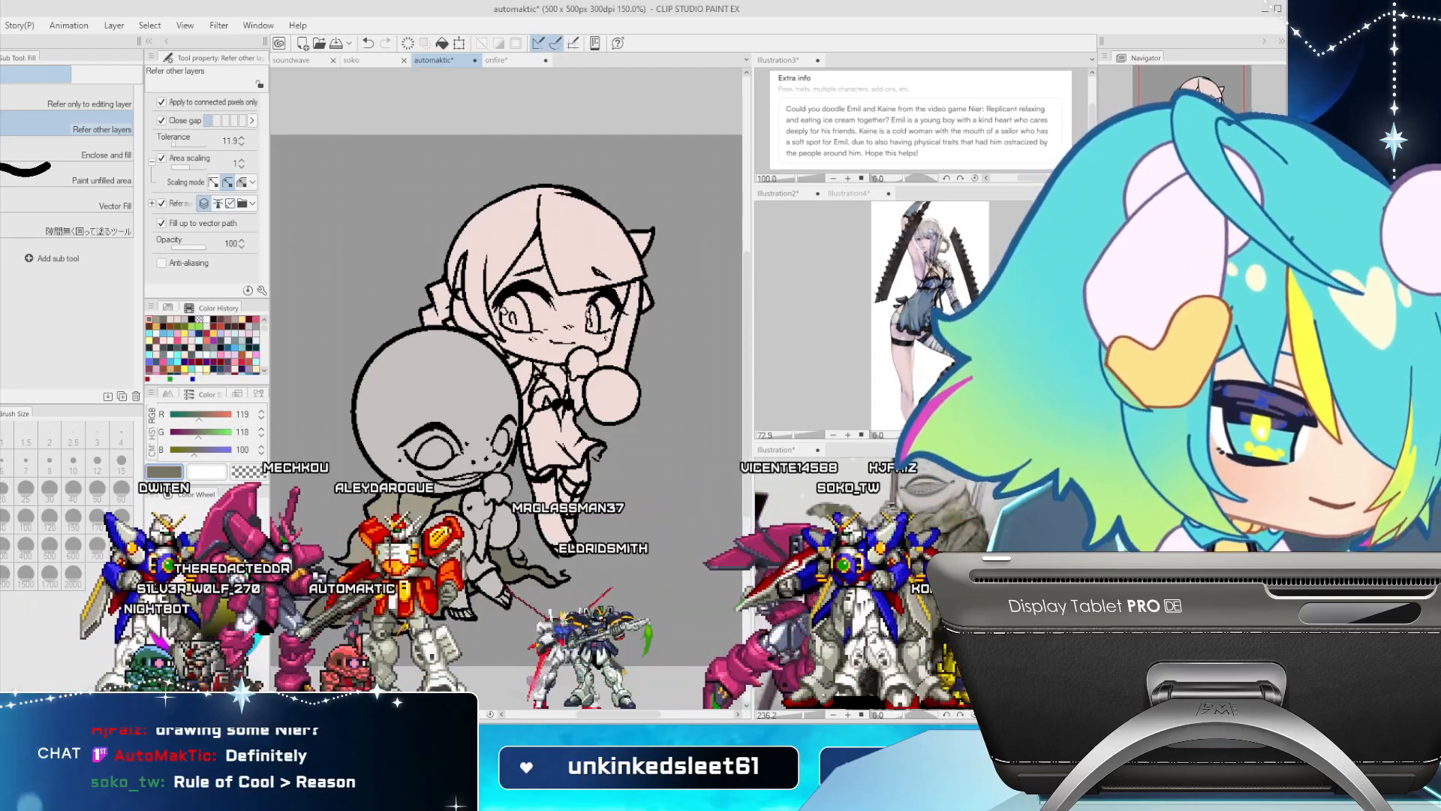
Sample a cool light grey (202, 201, 210) from the hair in the full-body reference and return to the drawing with the fill tool
click(931, 300)
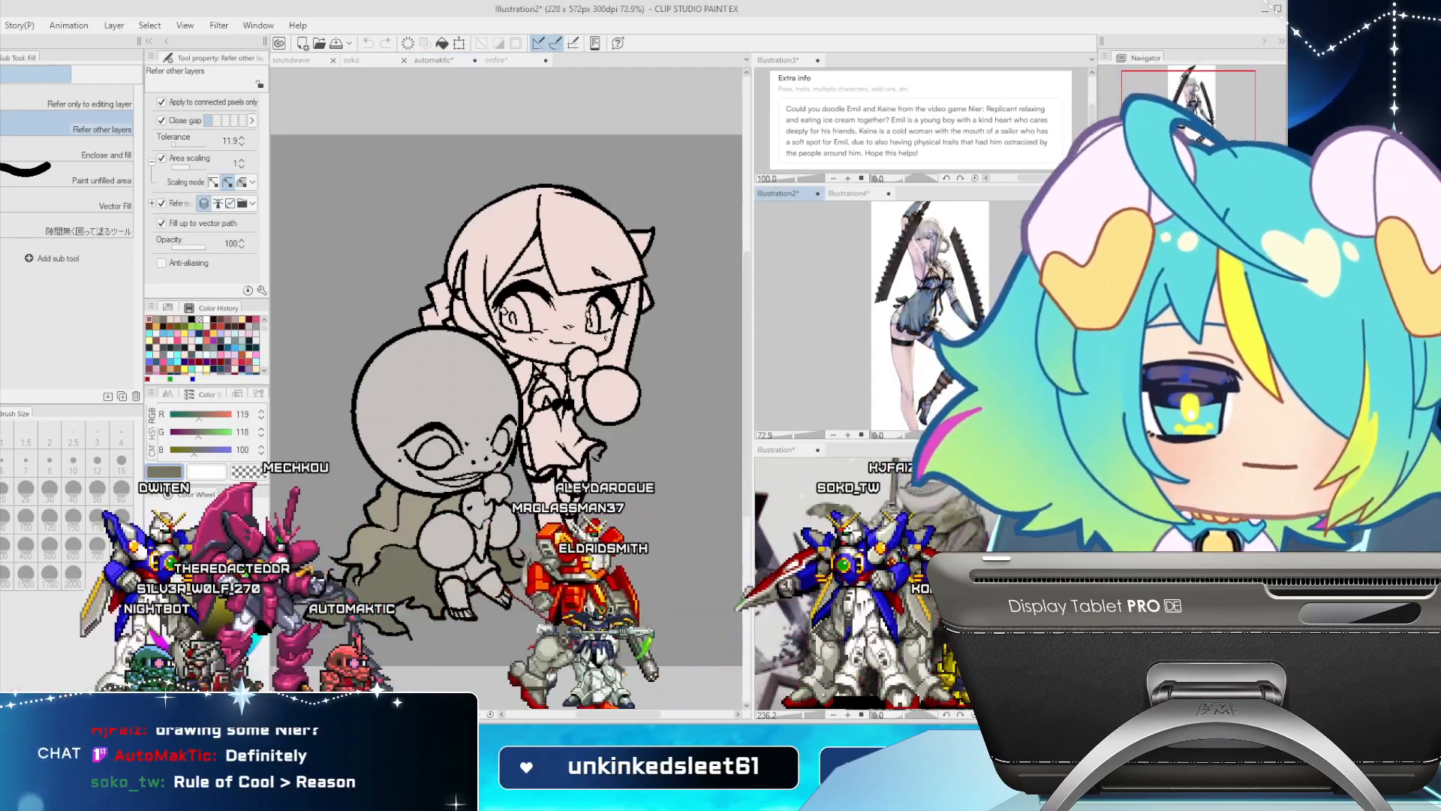
key(i)
click(933, 231)
key(g)
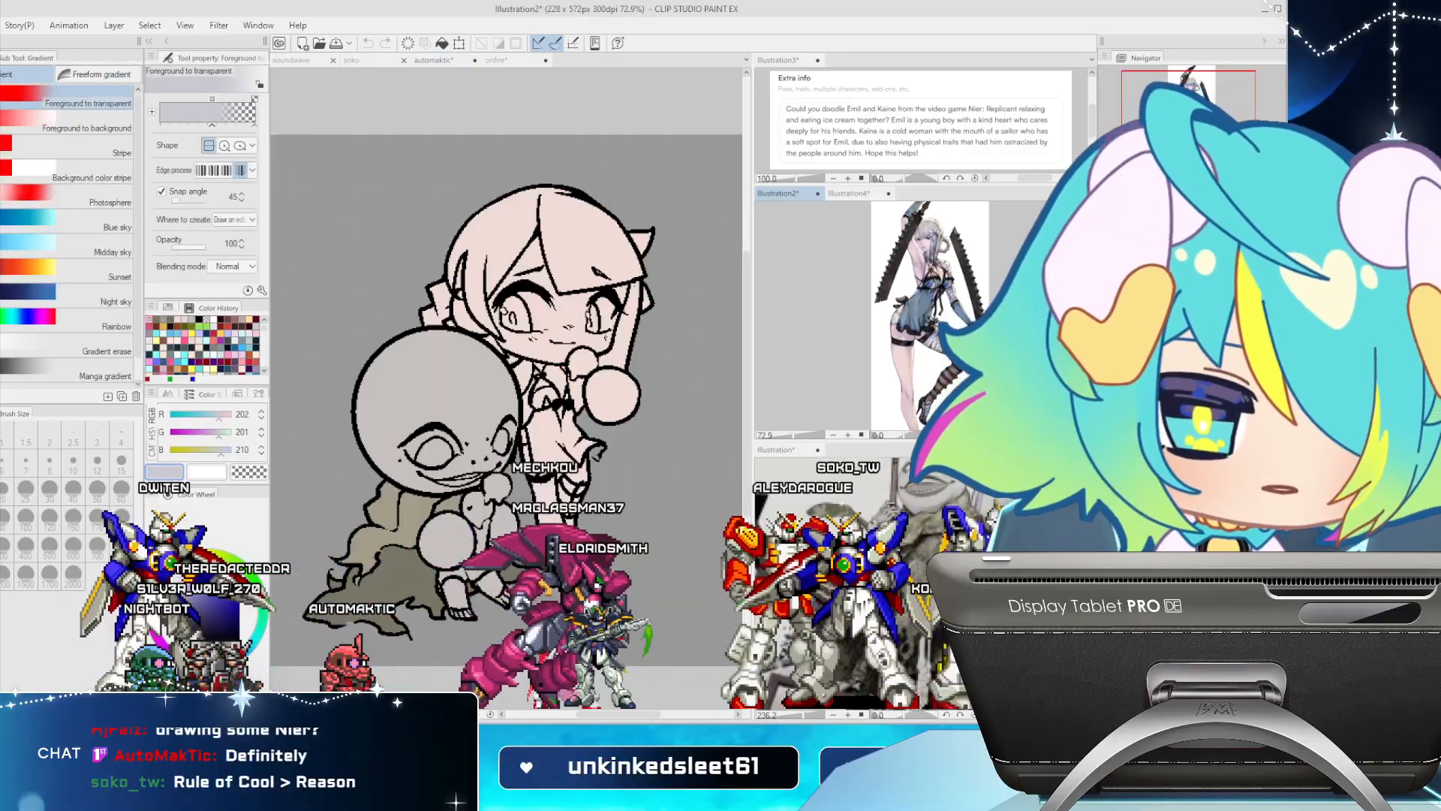
key(space)
click(507, 390)
key(g)
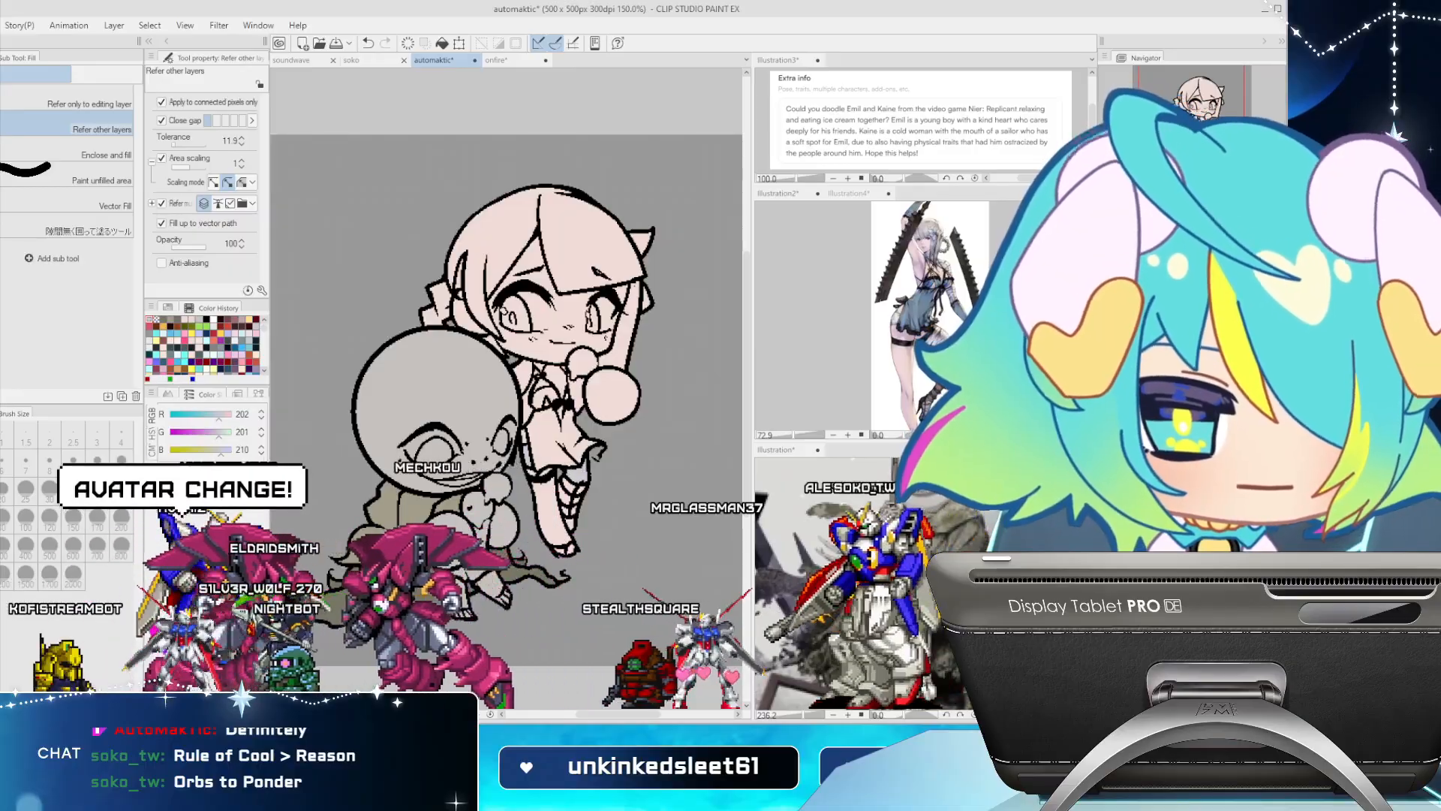
Touch up the skin beside the girl's chest with the G-pen in the sampled skin colour (239, 219, 214)
key(i)
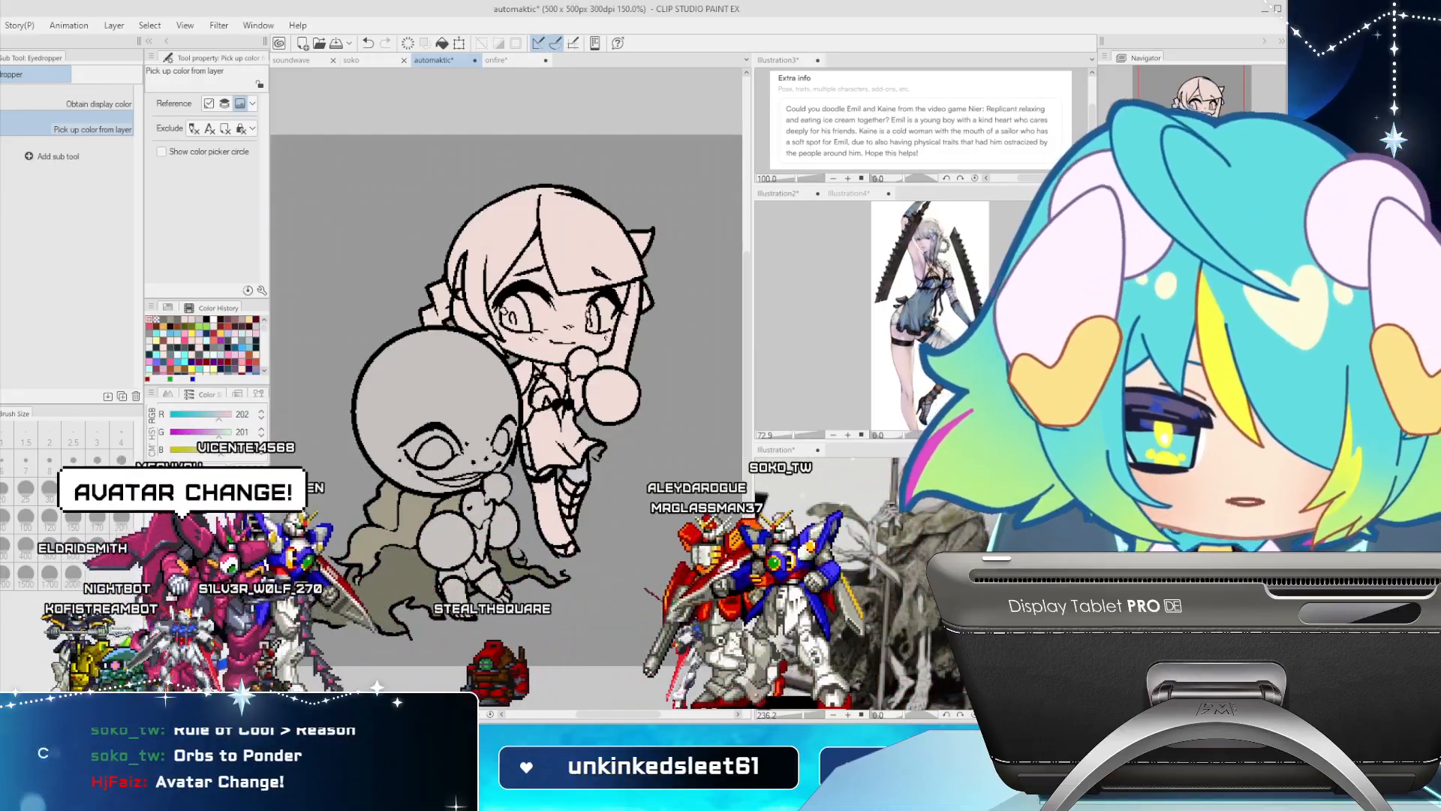
key(p)
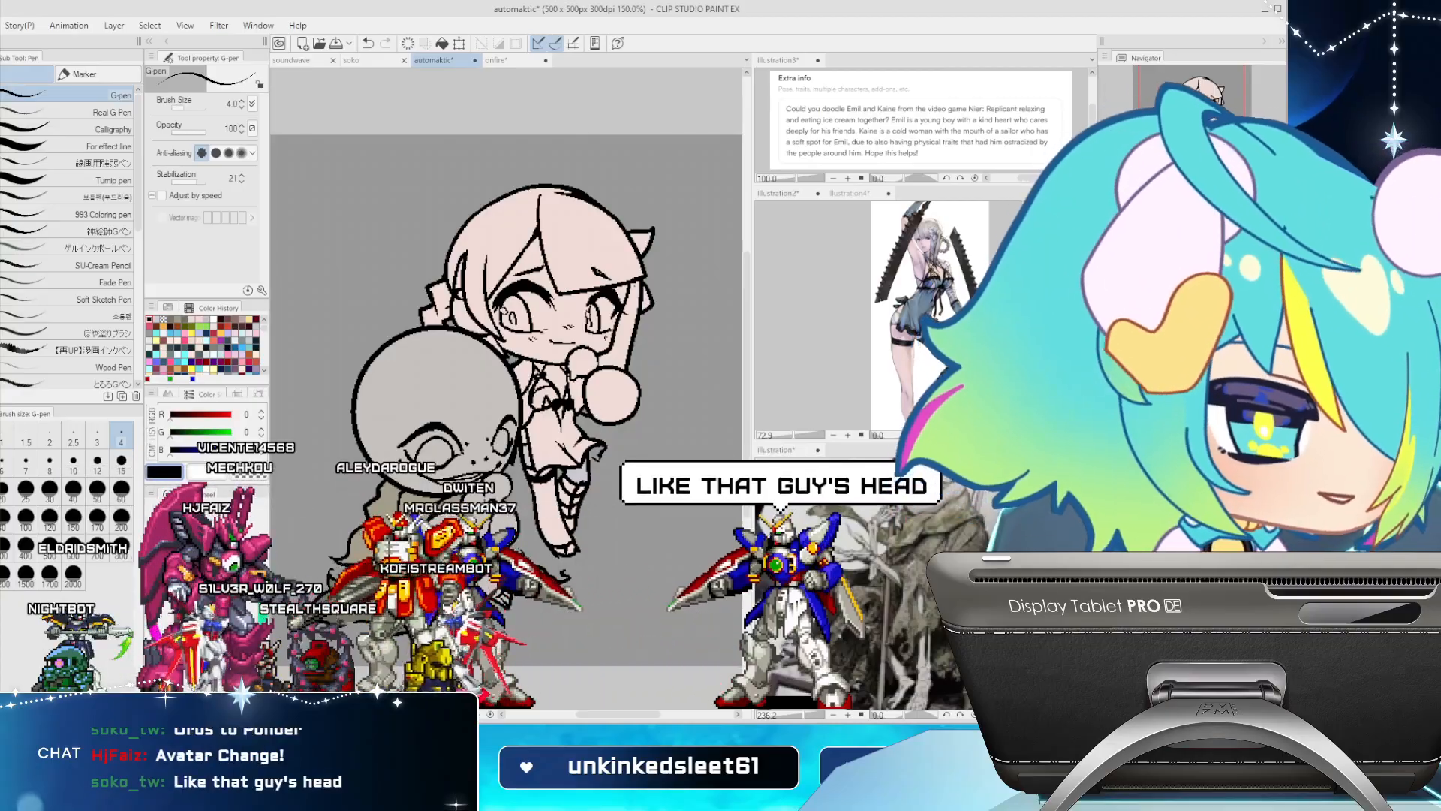
alt+click(581, 415)
drag(580, 402, 586, 411)
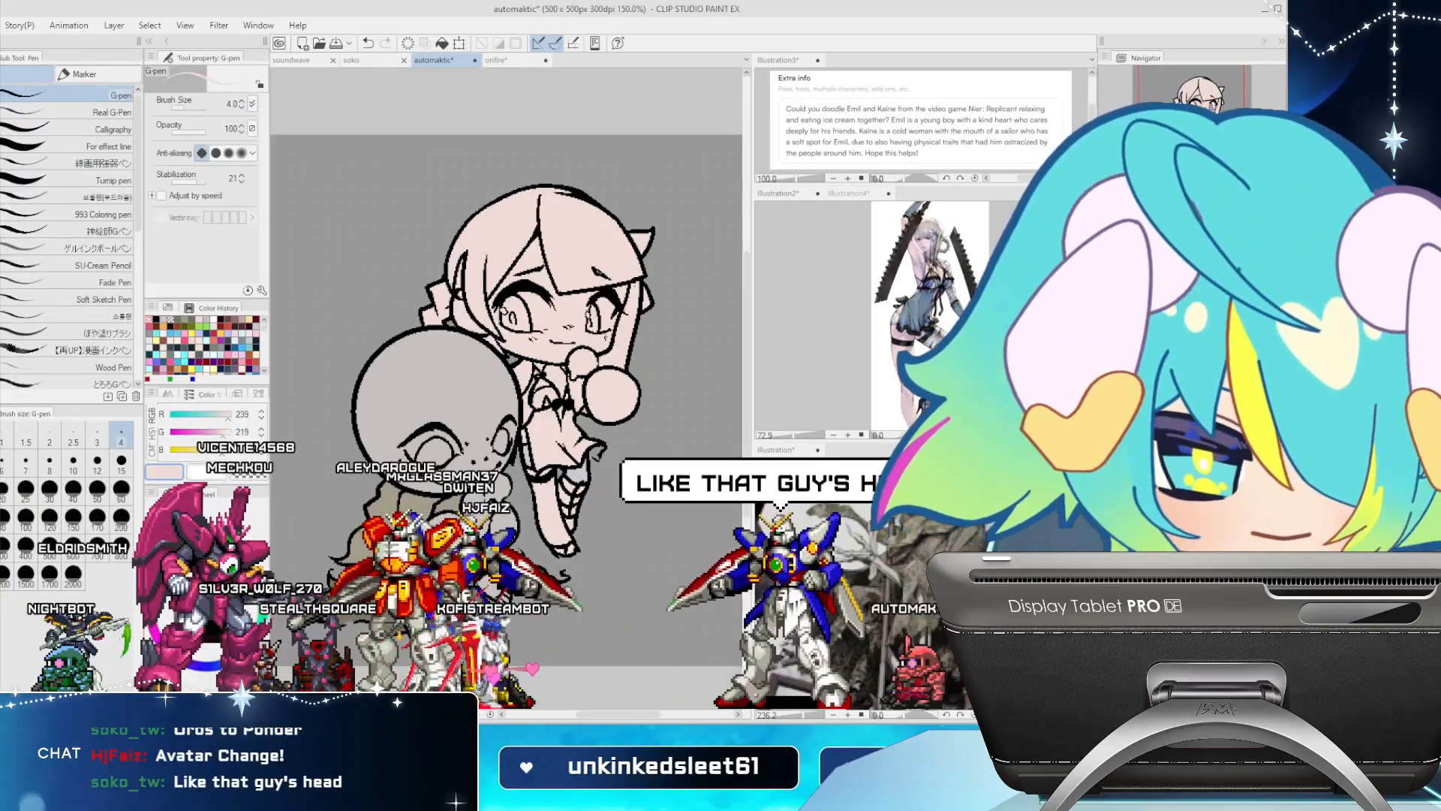
Fill the girl's dress with greyish blue (122, 142, 164) sampled from the dress in the full-body reference
key(alt)
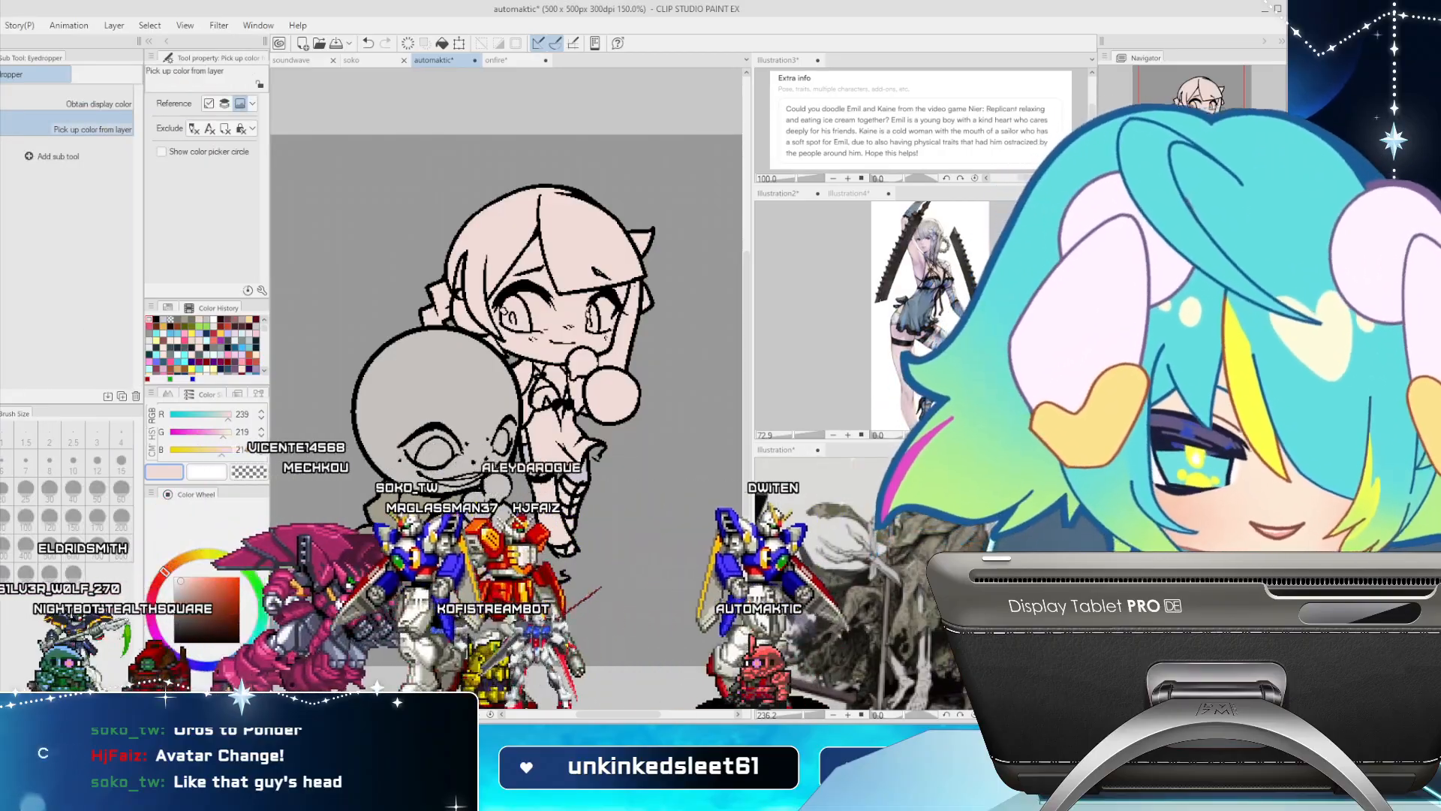
click(931, 298)
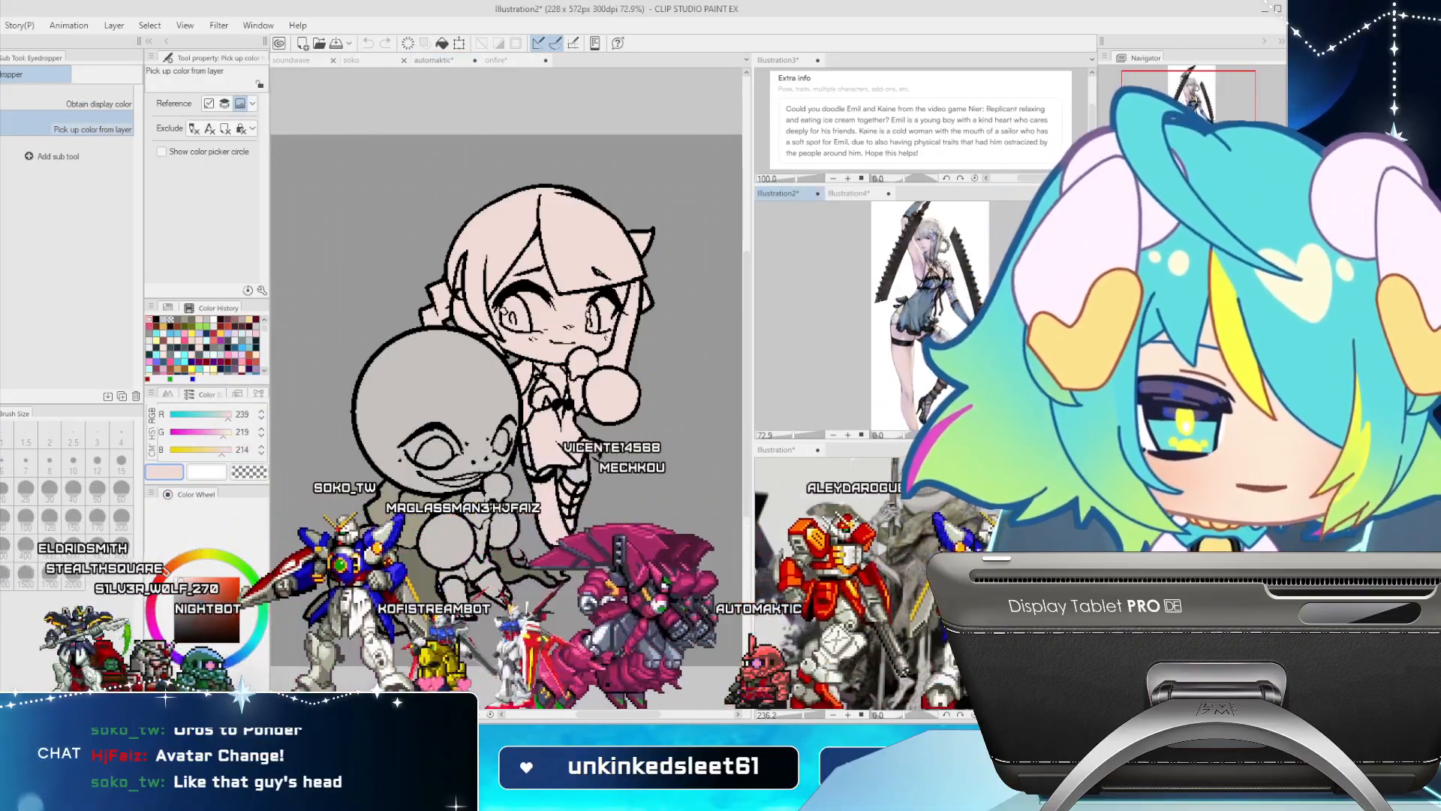
click(931, 299)
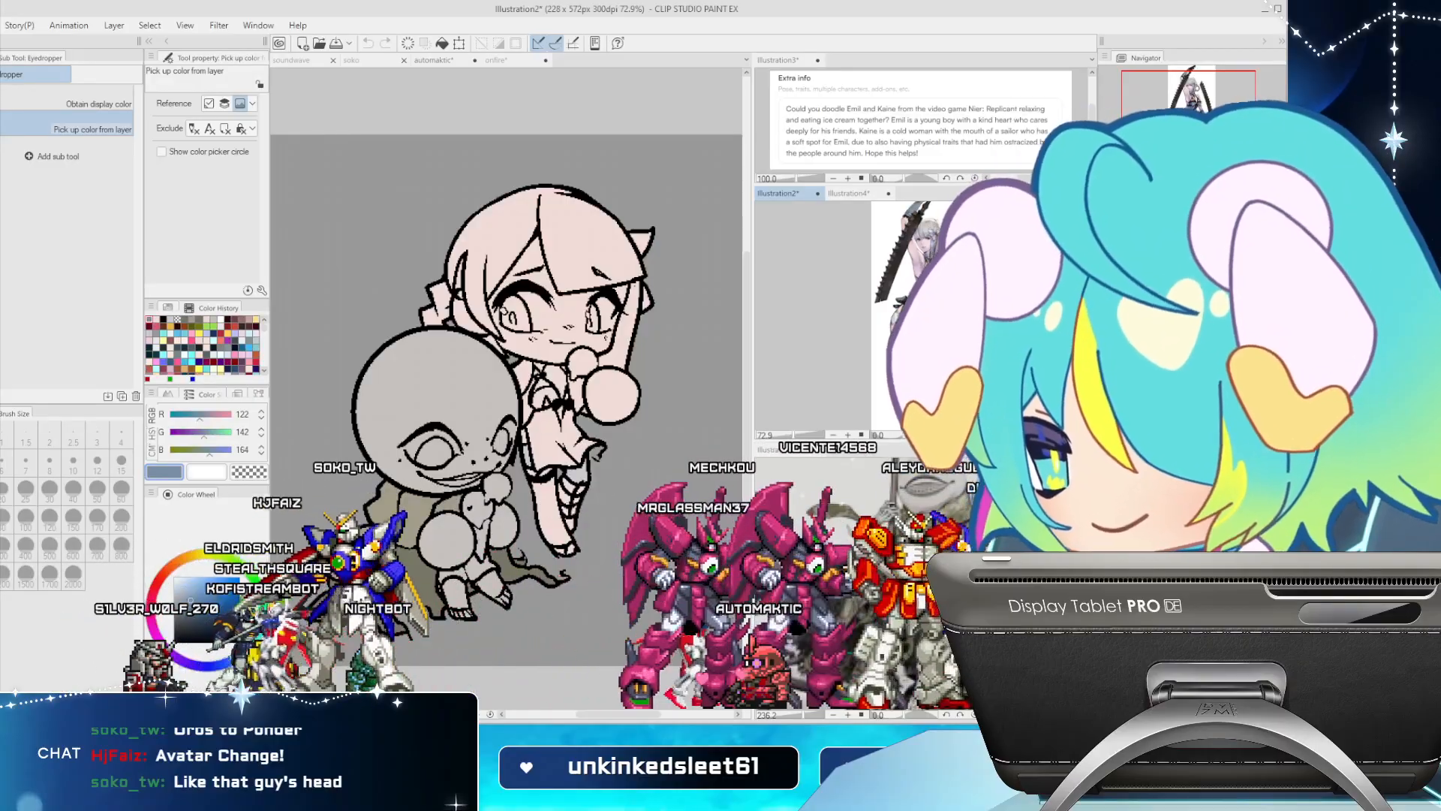
key(g)
key(g)
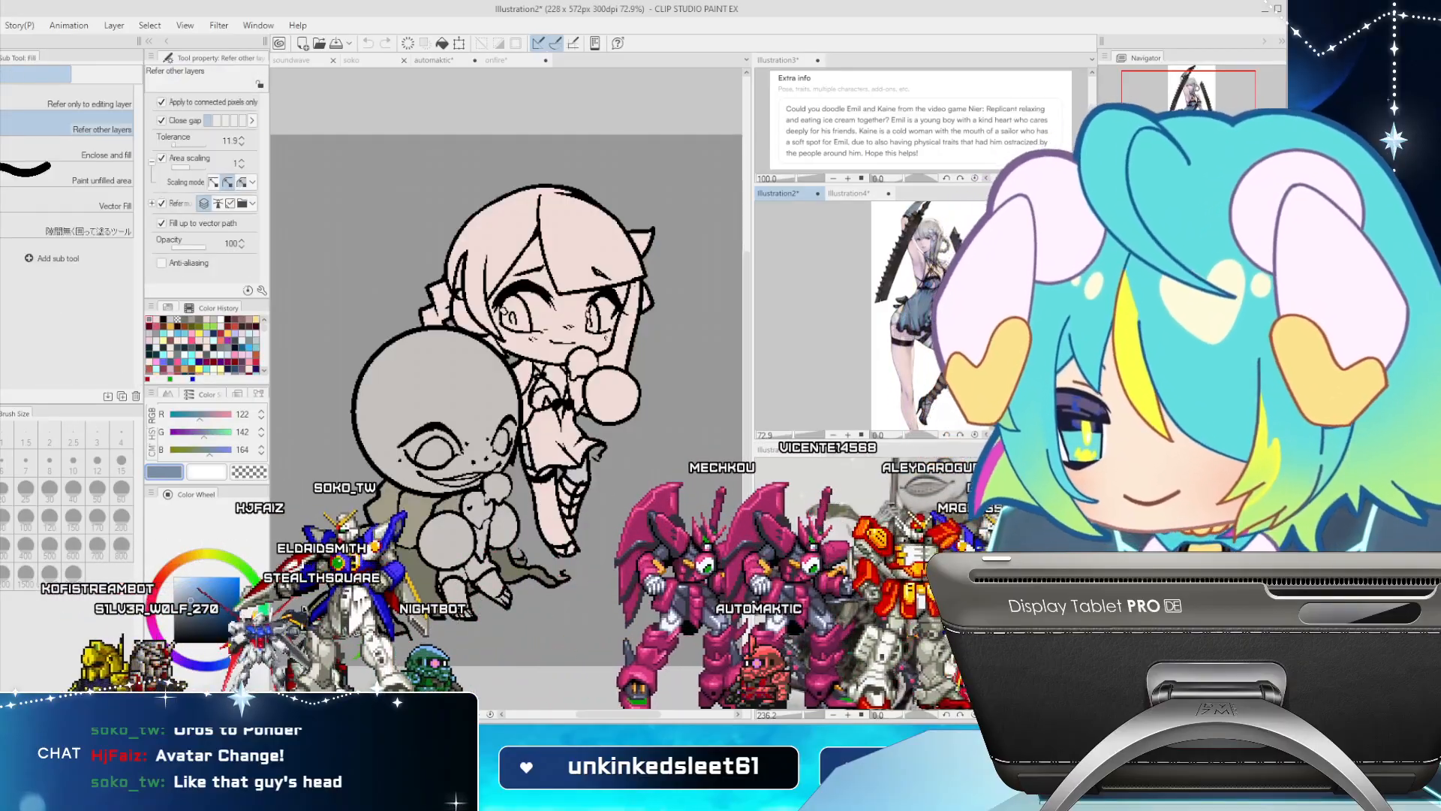
click(552, 437)
click(552, 437)
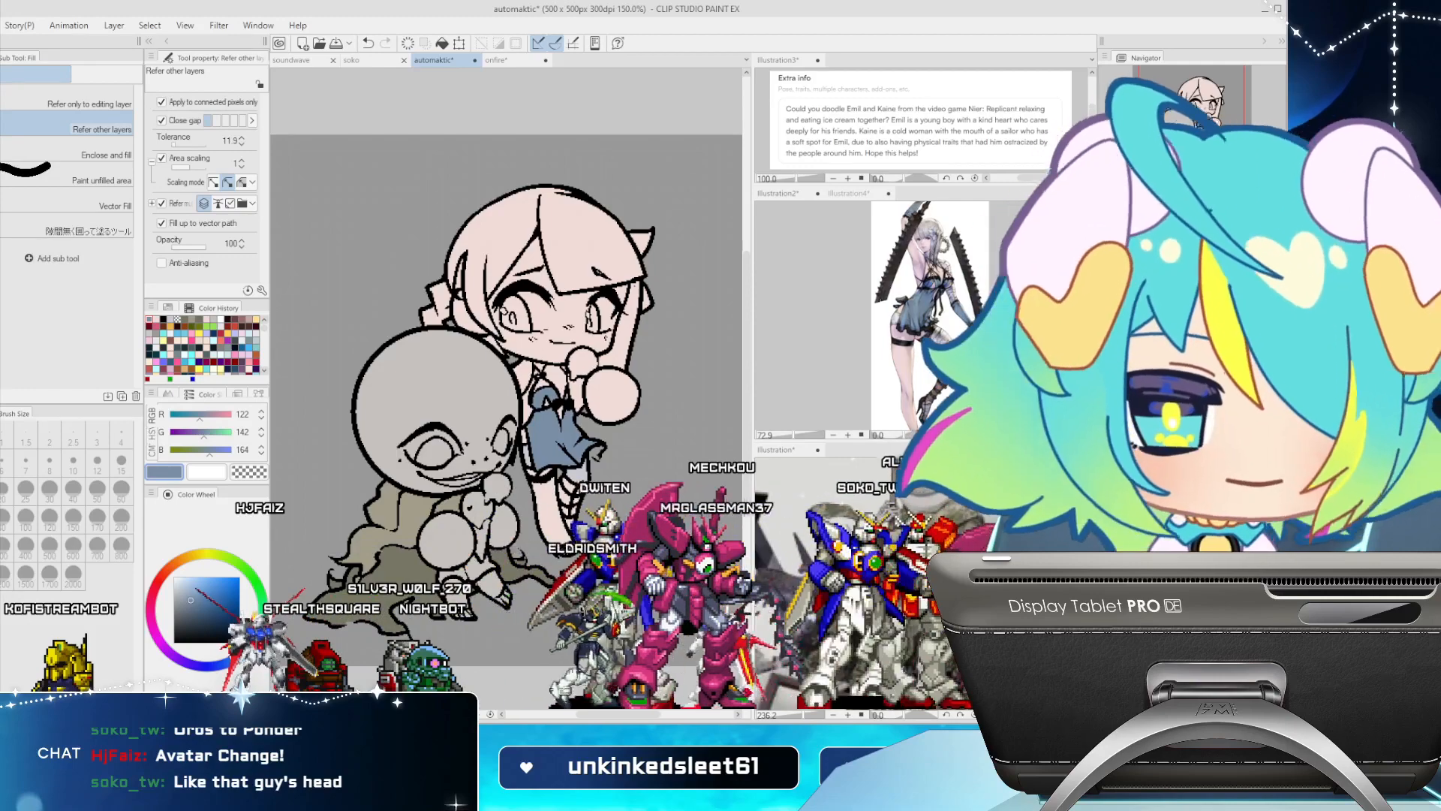
Resample the girl's skin and dress colours, try filling her hair with the dress blue, and undo the fill
key(i)
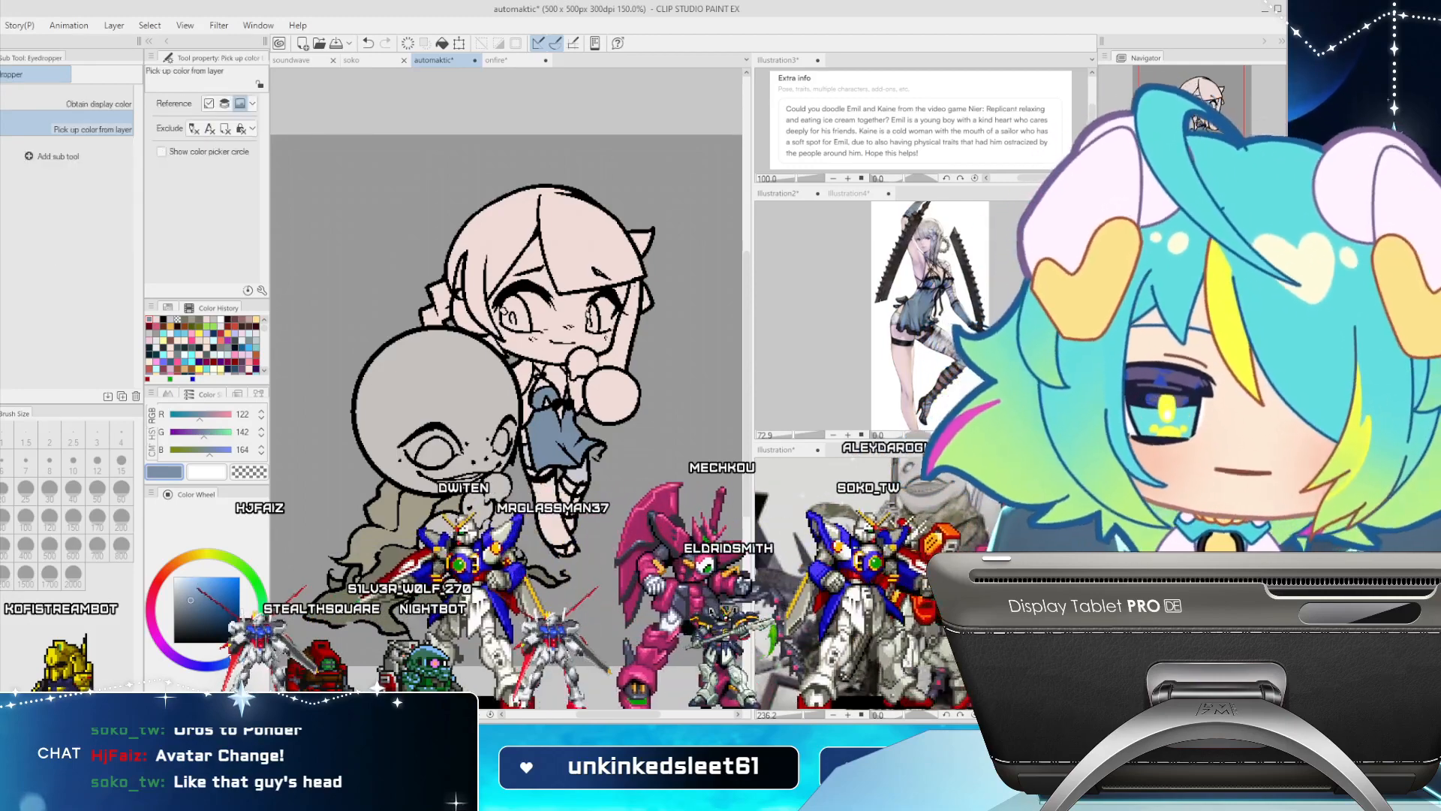
click(561, 323)
key(g)
key(g)
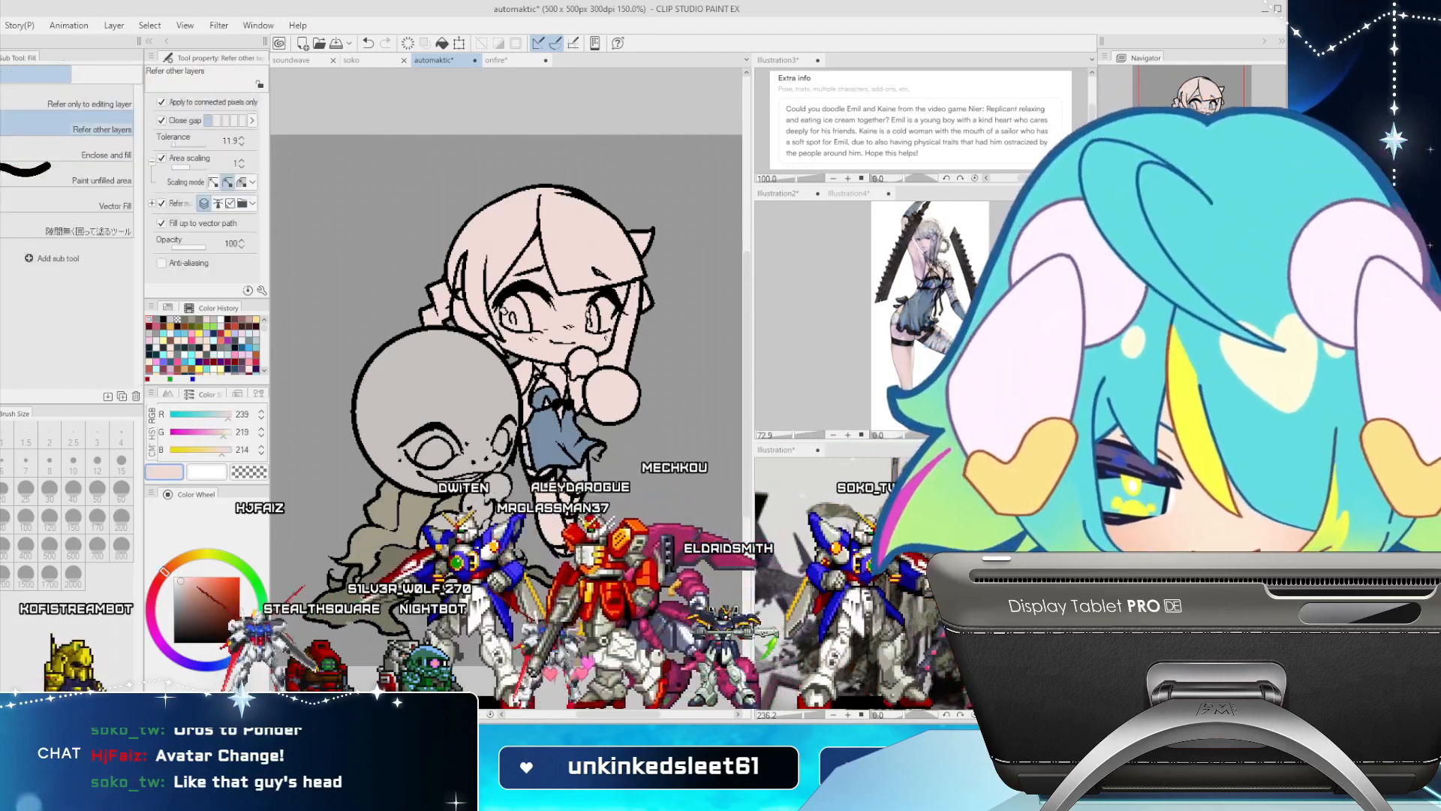
key(i)
click(554, 439)
key(space)
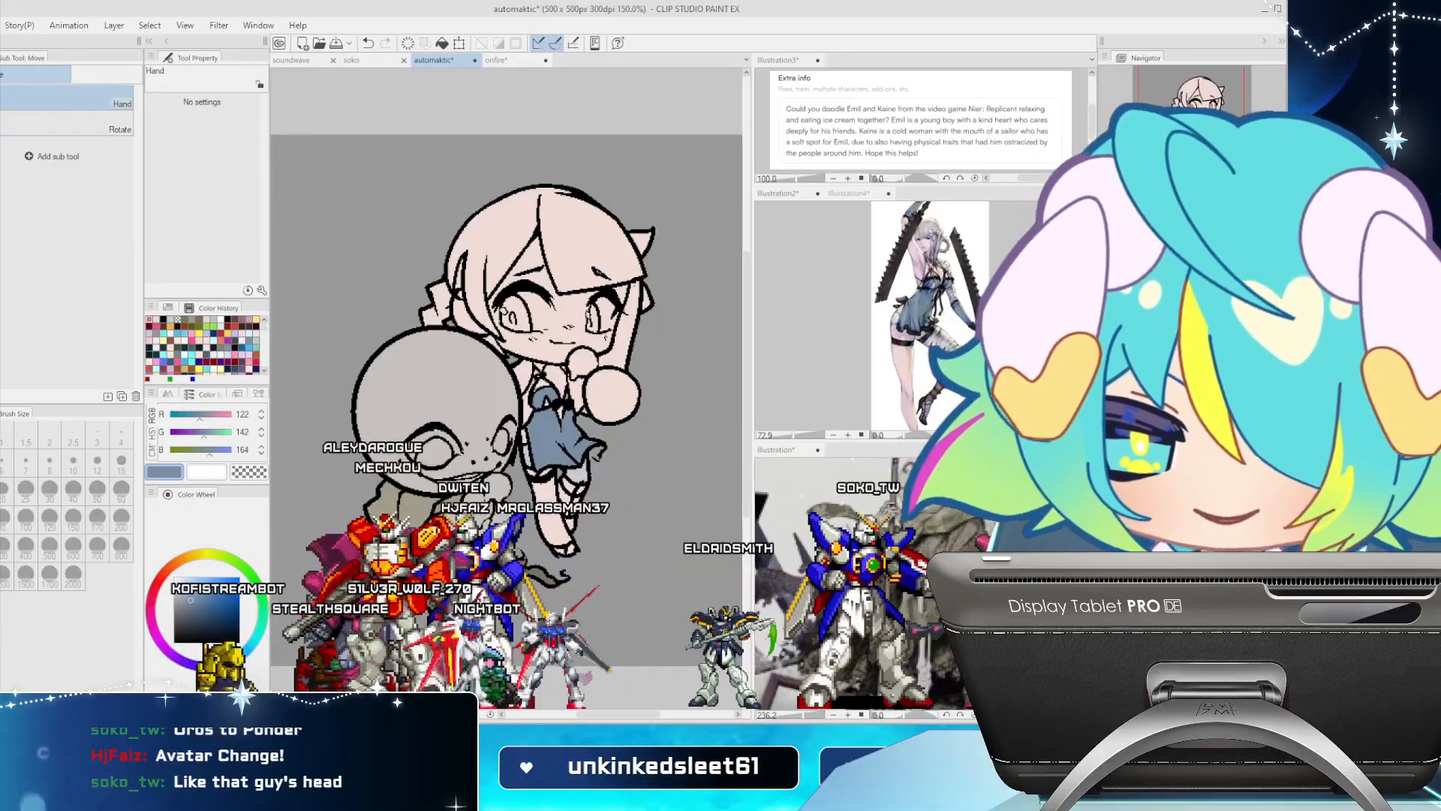
key(g)
click(578, 233)
key(ctrl+z)
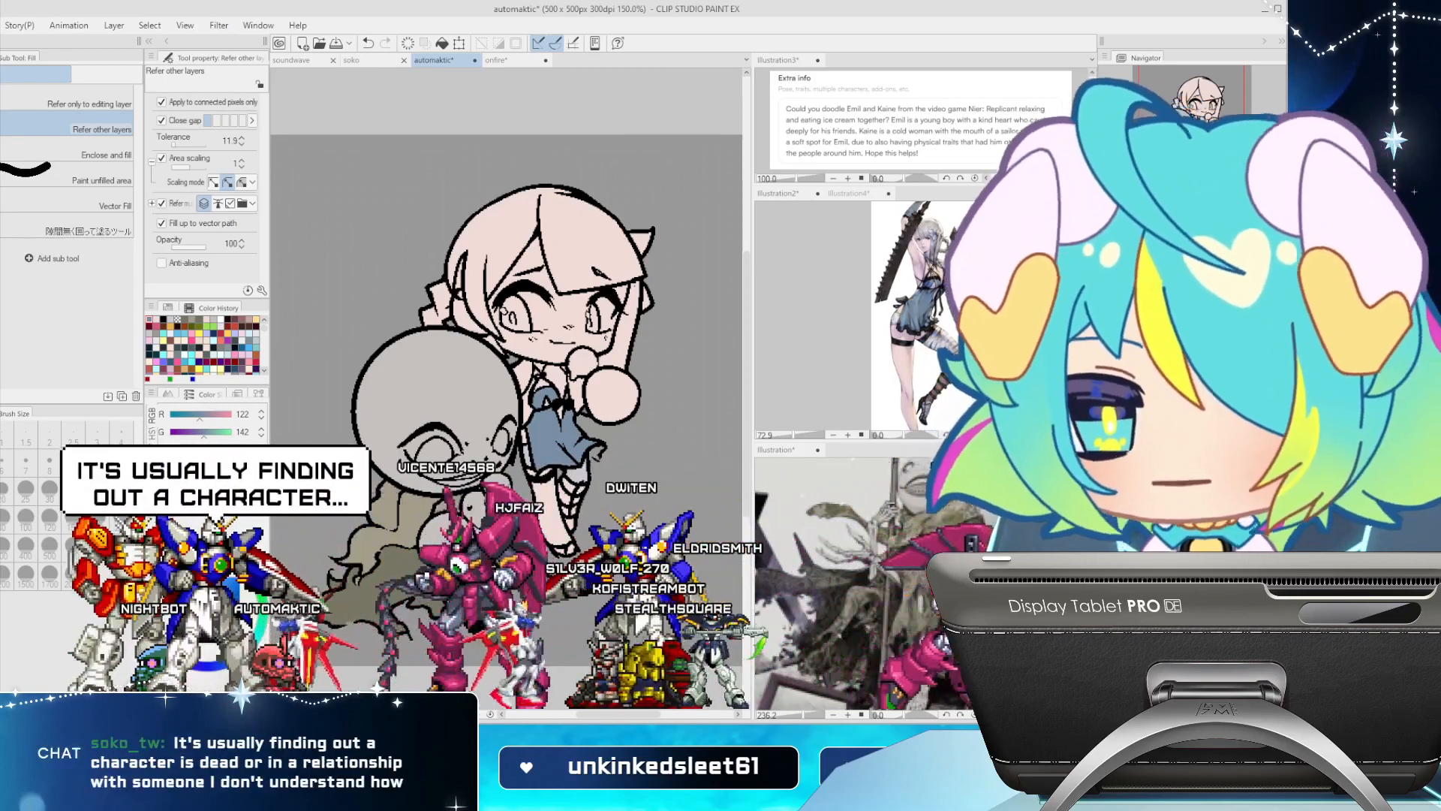
Fill the girl's hair with warm light grey (209, 206, 202) sampled from the hair in the full-body reference
key(u)
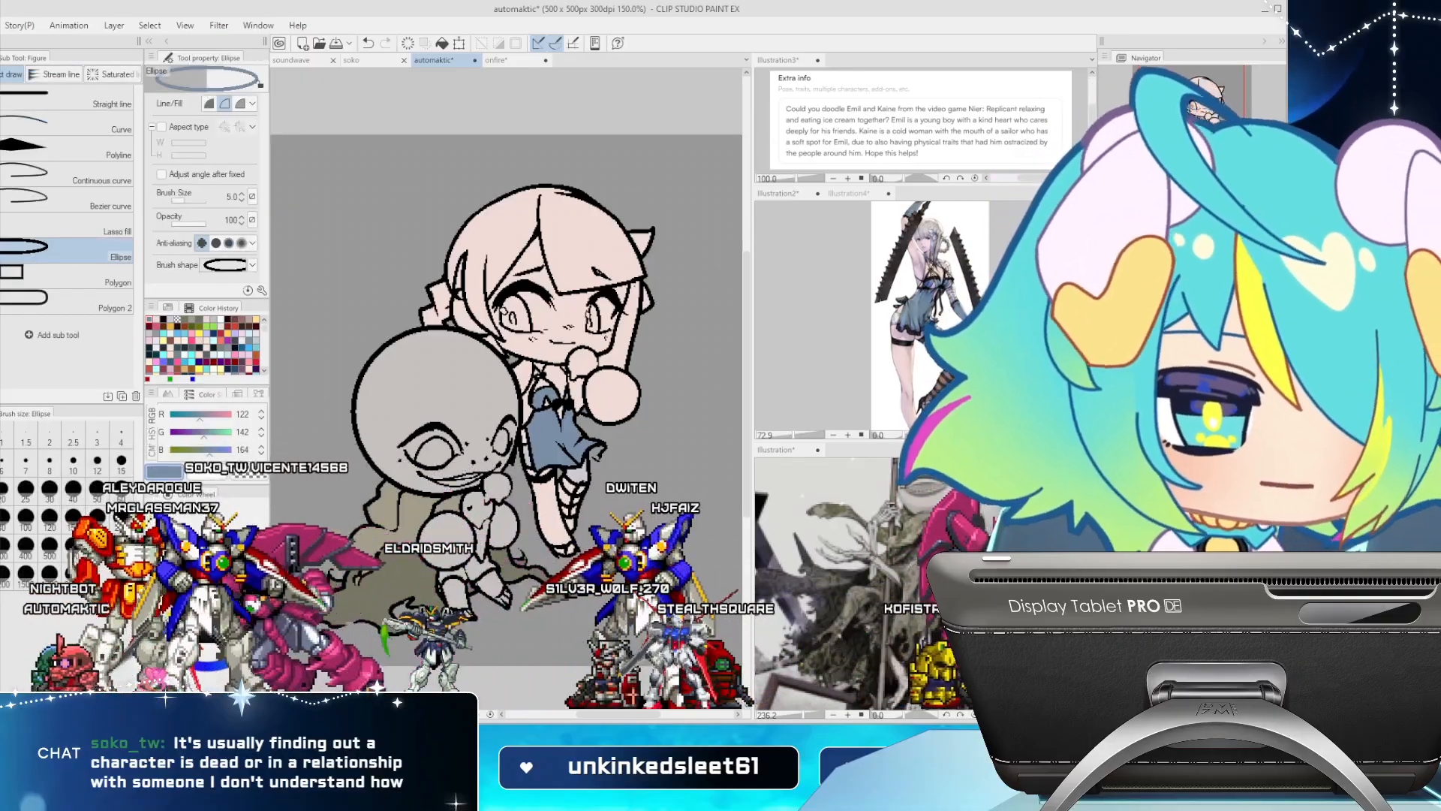
key(i)
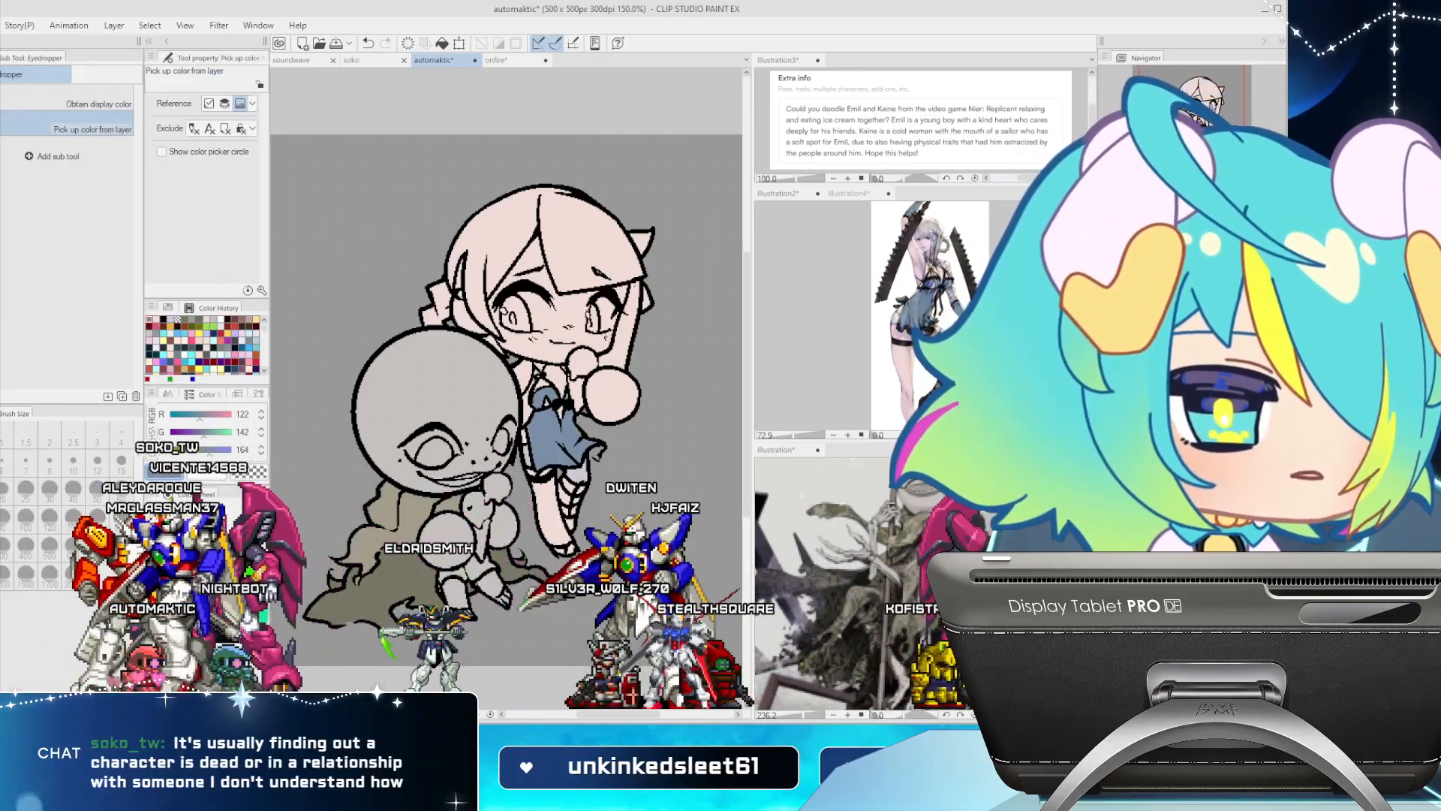
click(929, 278)
click(928, 231)
key(g)
key(g)
key(g)
key(g)
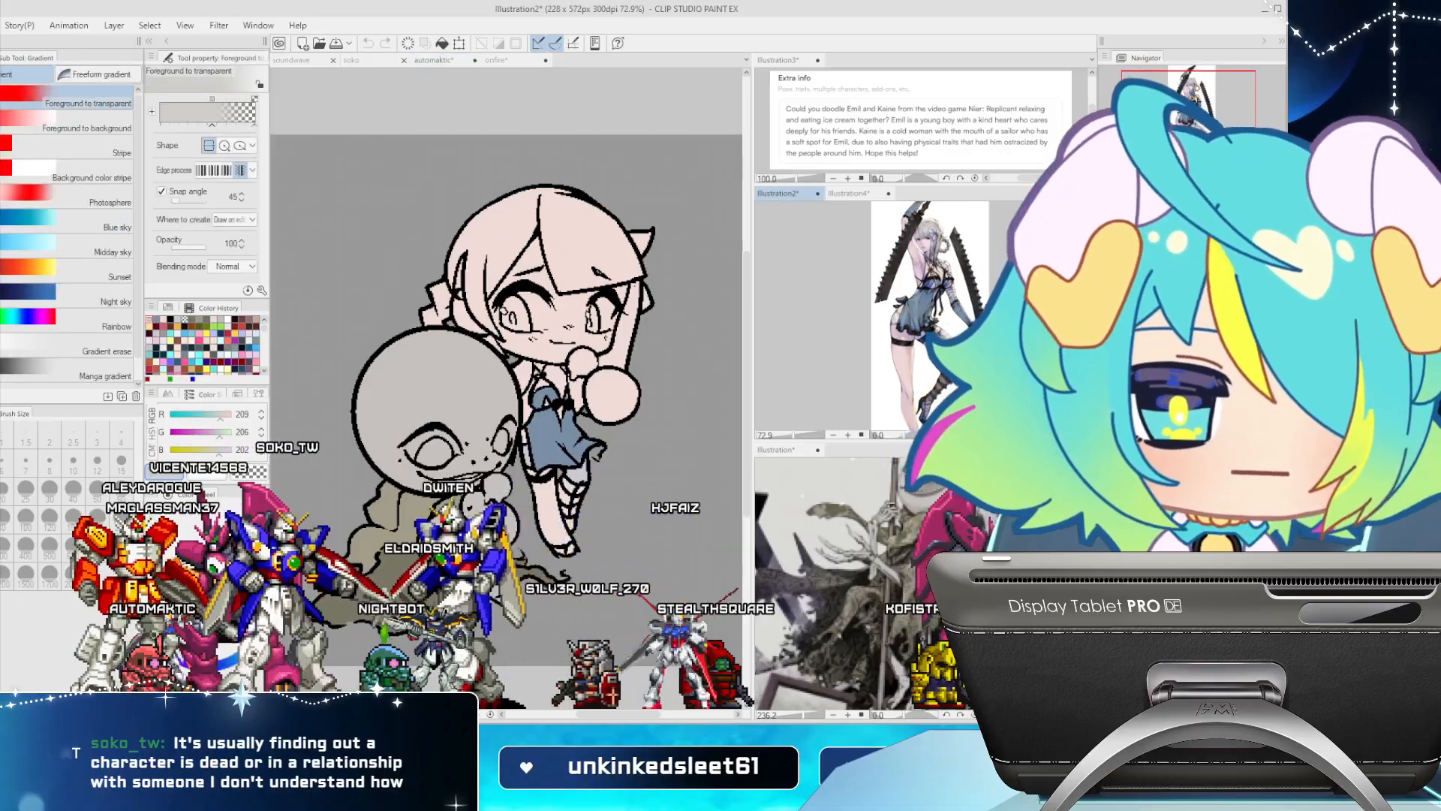
click(526, 256)
key(g)
click(510, 240)
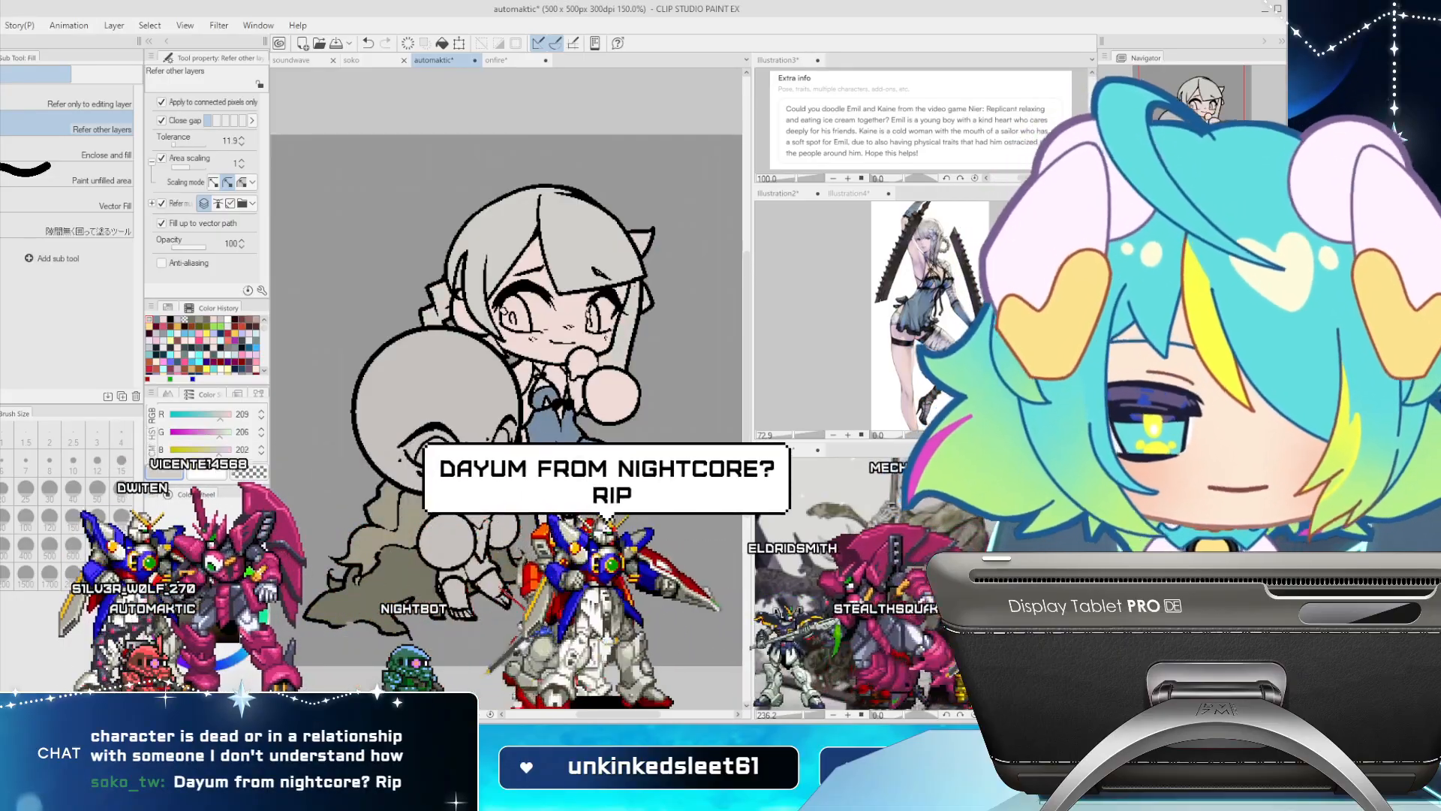
key(p)
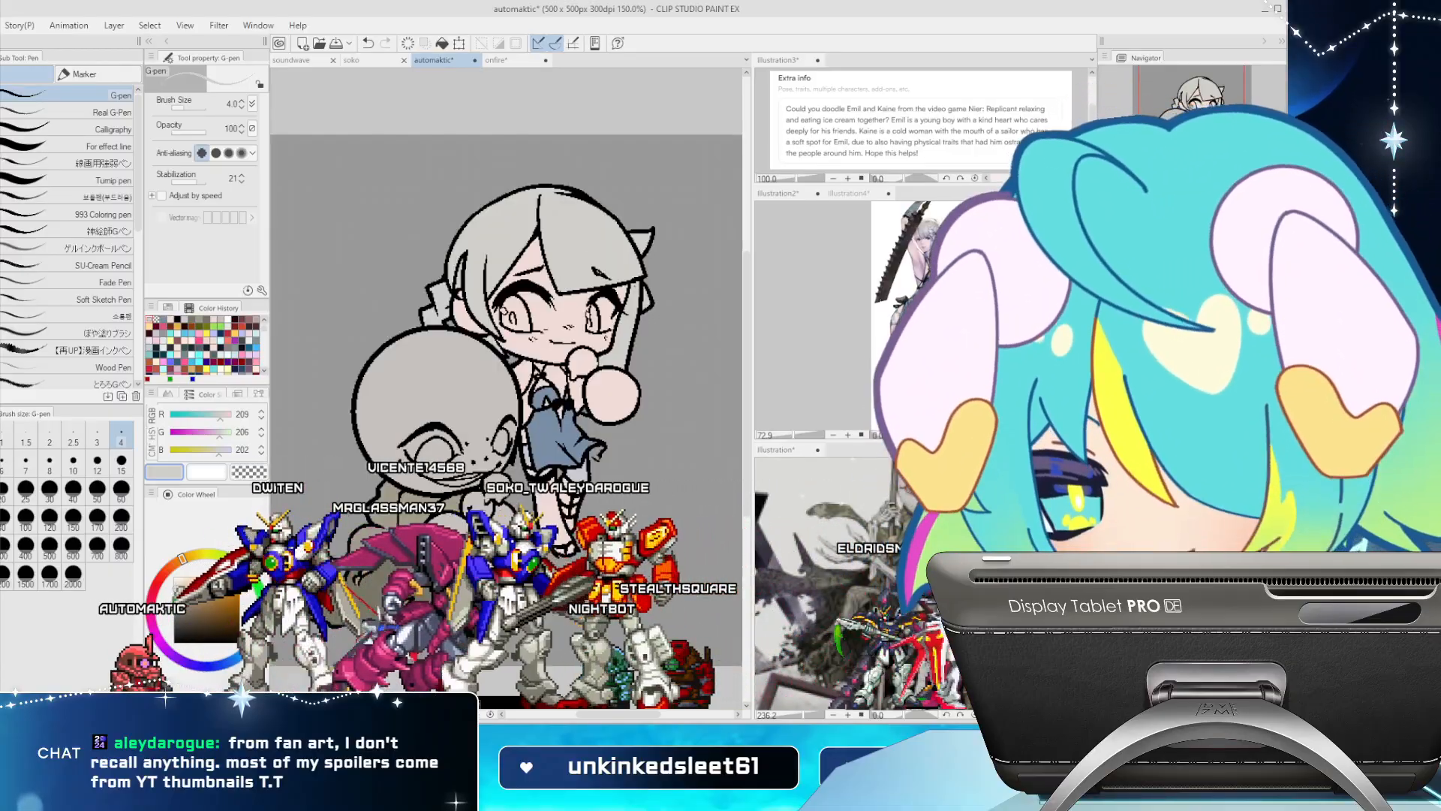
Fill the whites of the girl's eyes with bluish off-white (245, 246, 253)
click(150, 320)
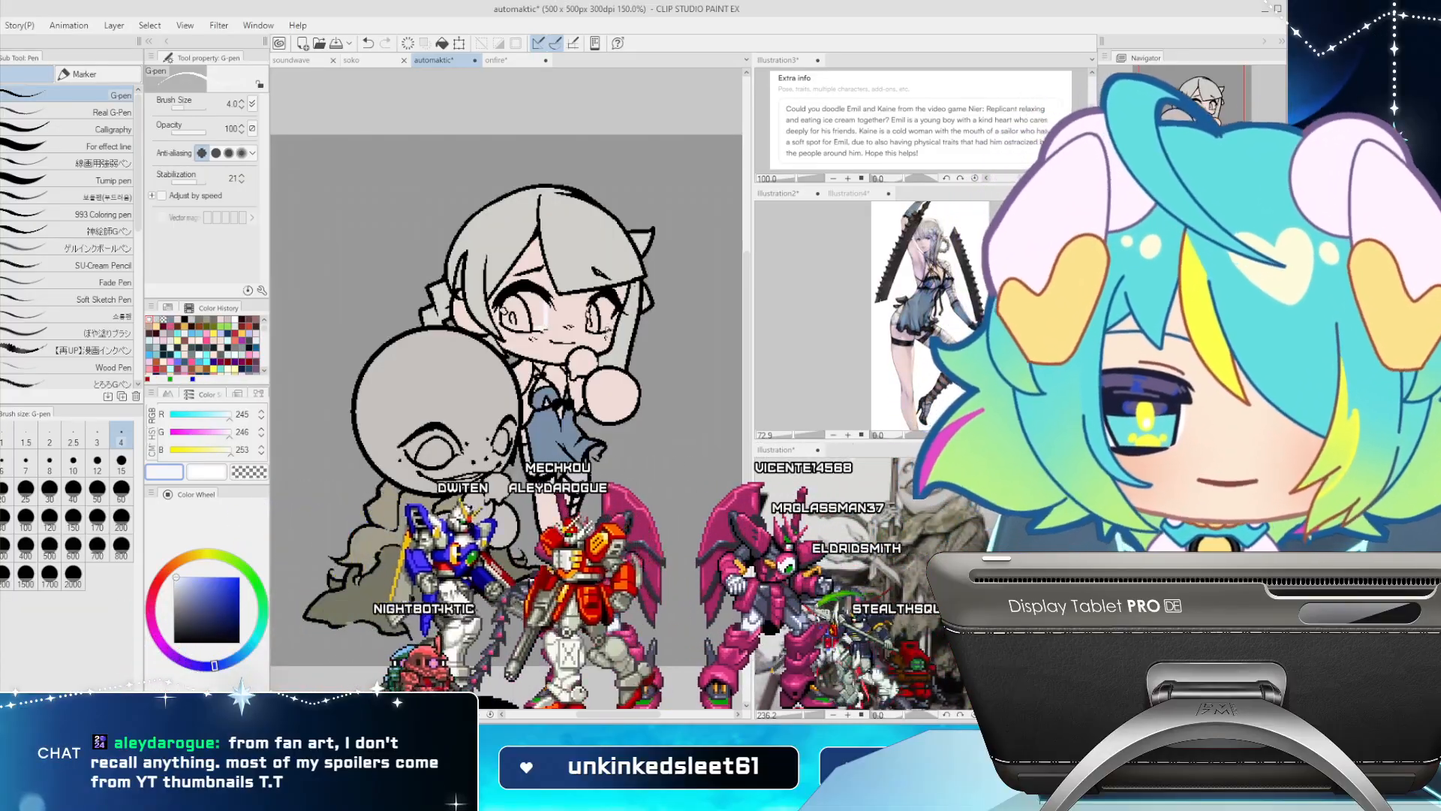
key(g)
key(g)
click(615, 306)
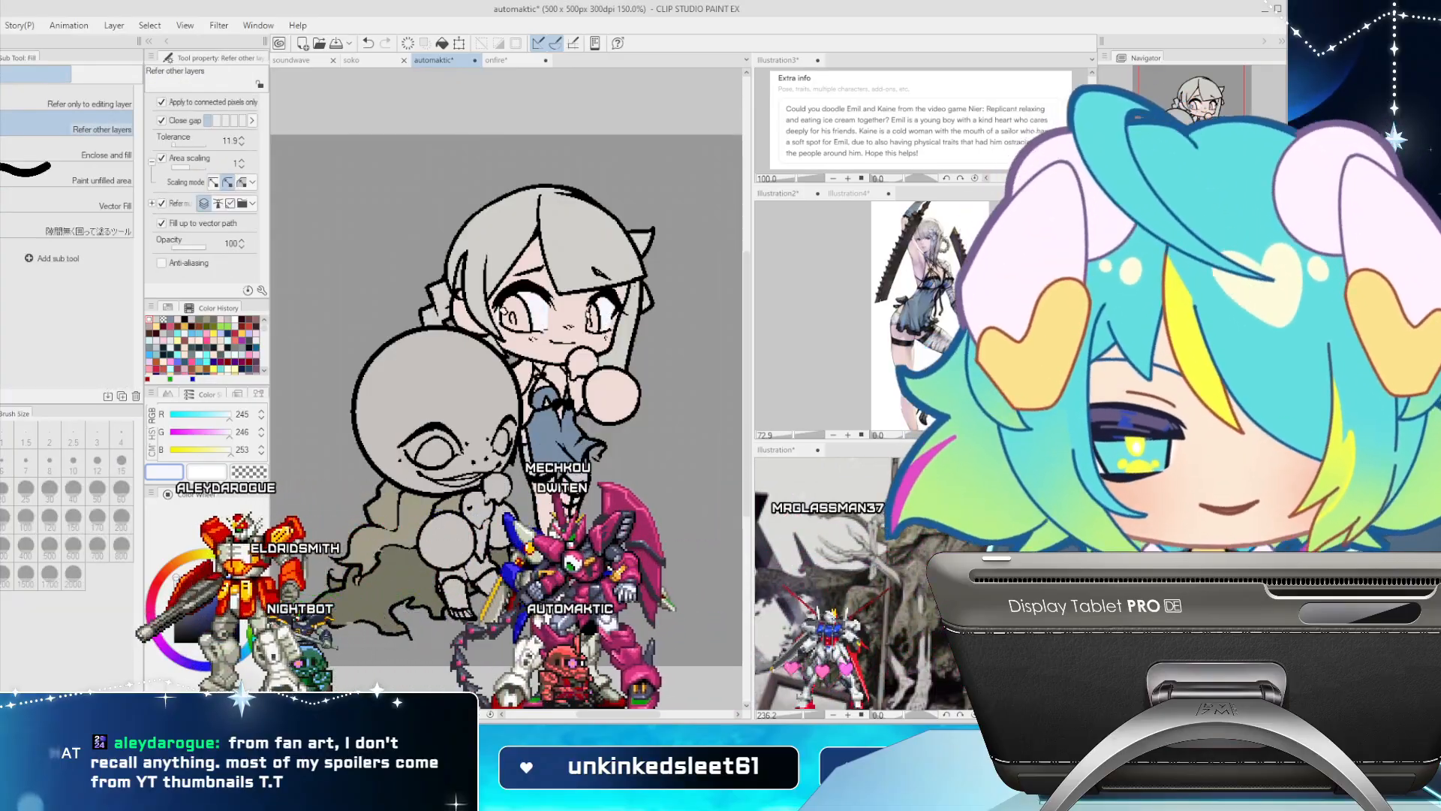
Examine the girl's hair and eye colours up close in the full-body reference and in the face screenshots
click(931, 255)
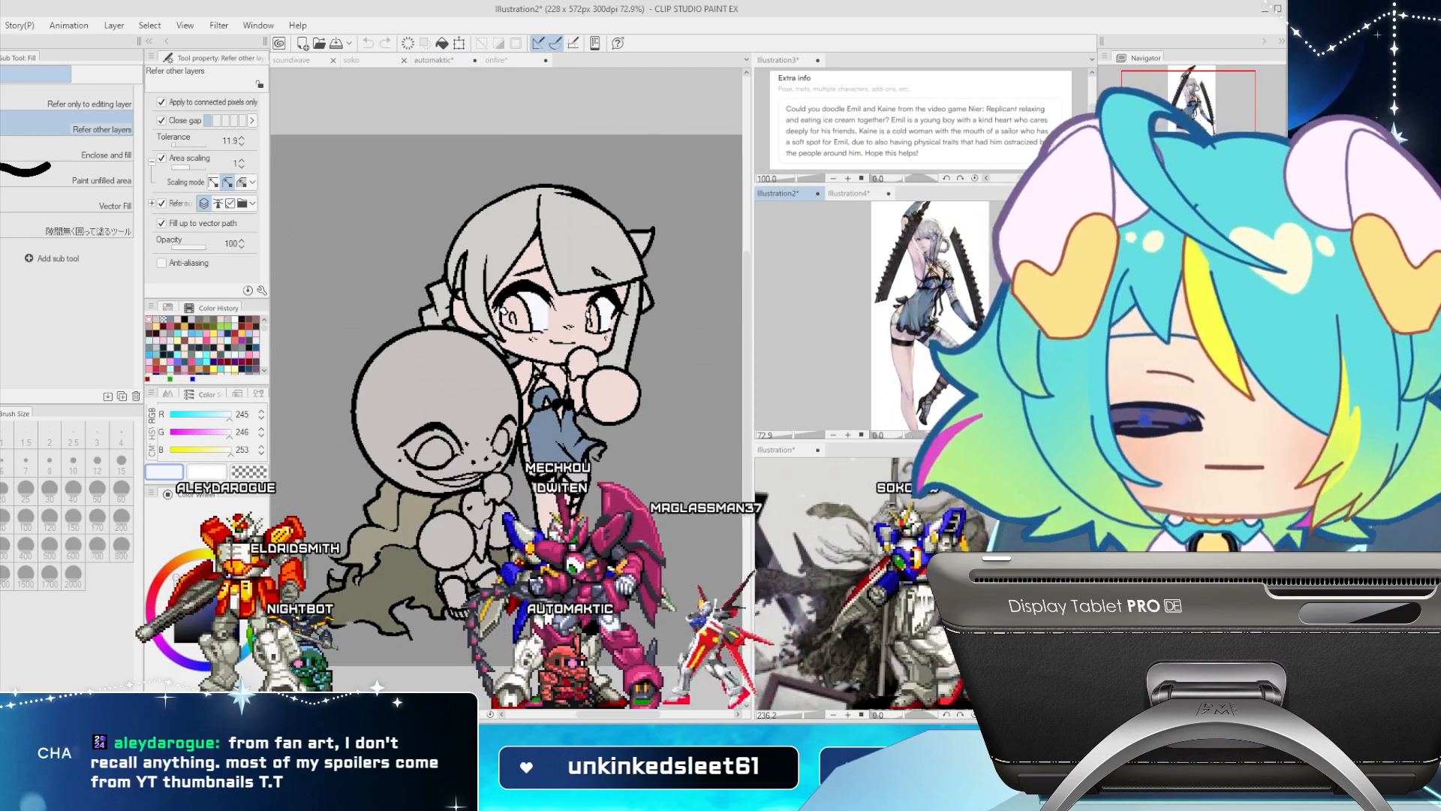
scroll(943, 244, up, 9)
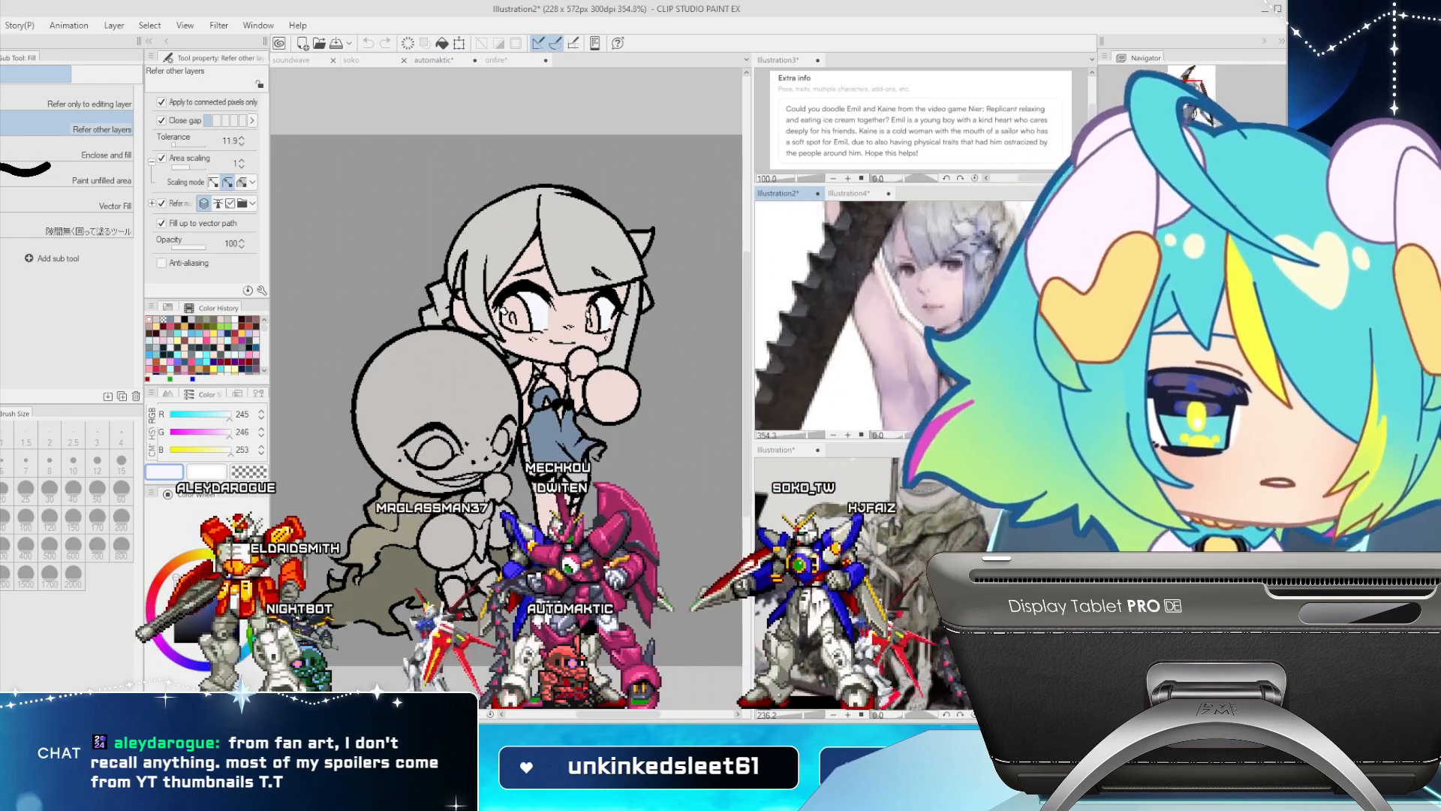
click(850, 193)
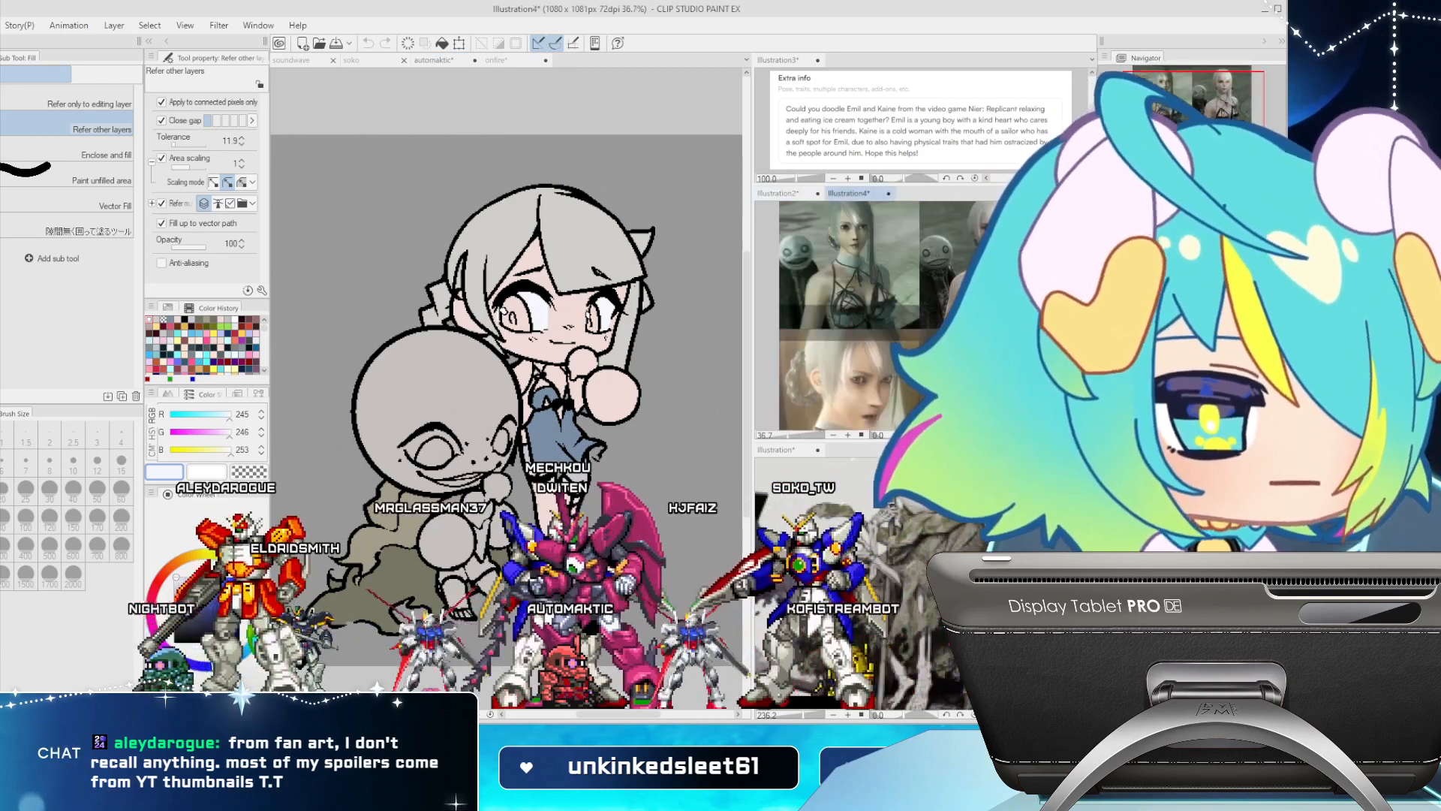
scroll(886, 315, up, 5)
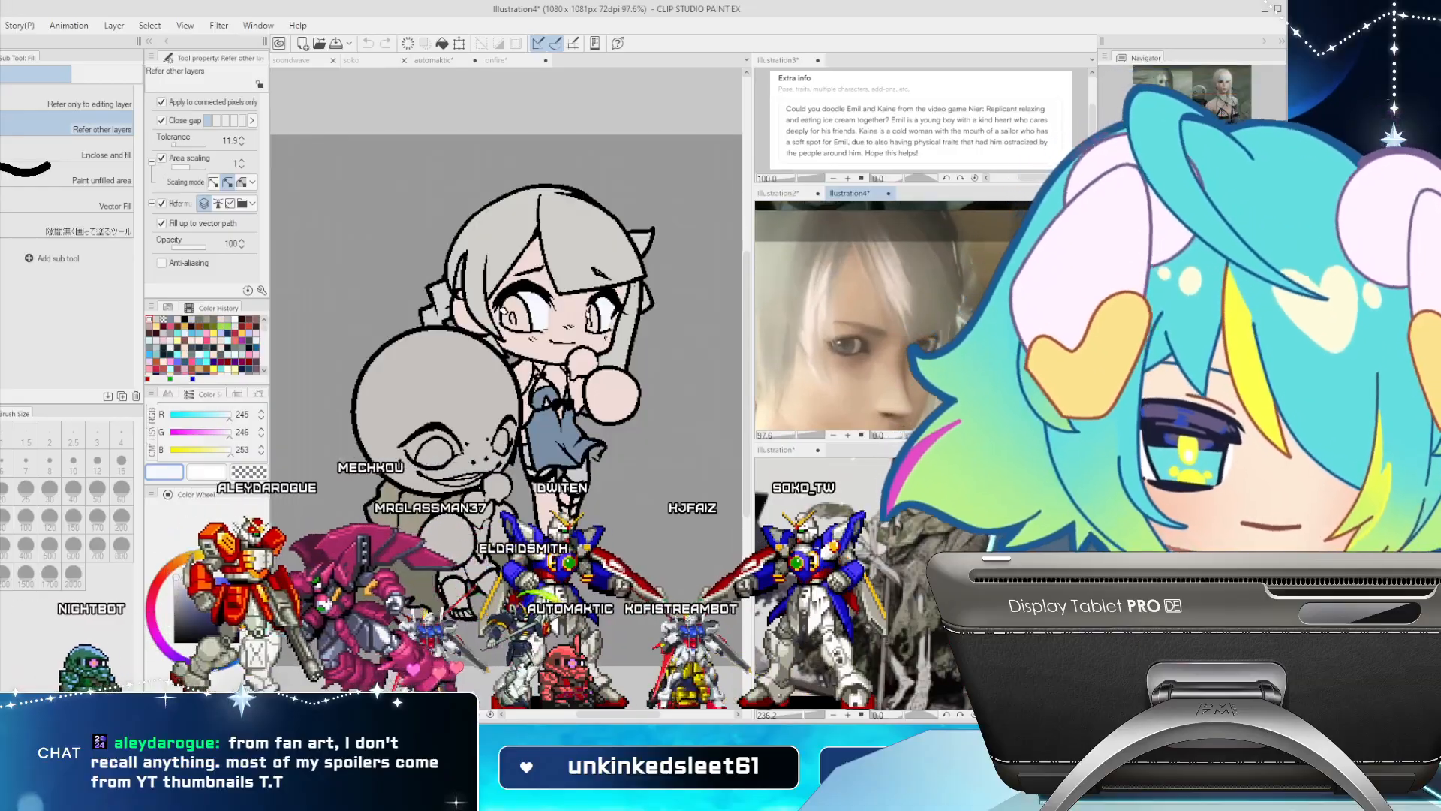
drag(976, 322, 903, 332)
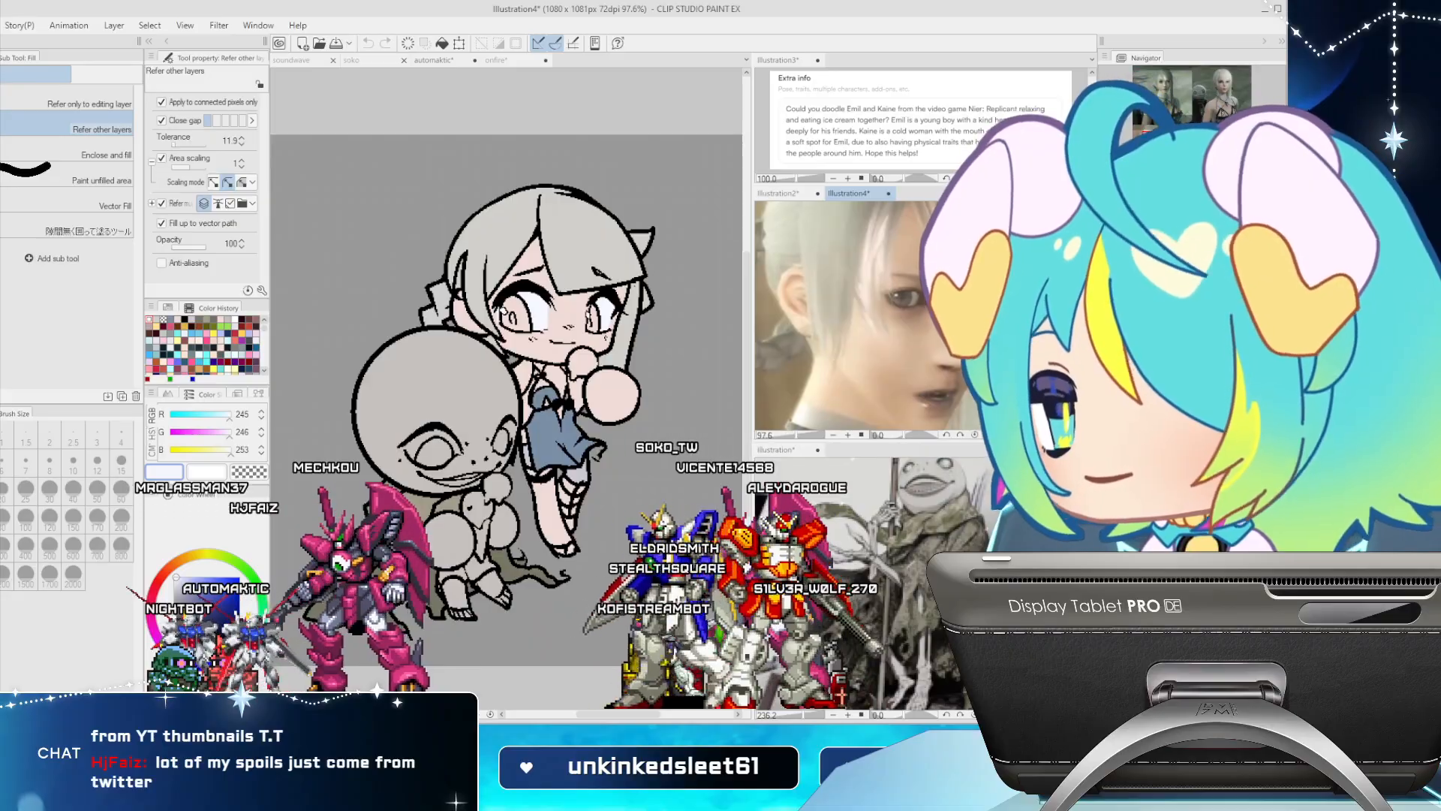
drag(848, 248, 852, 376)
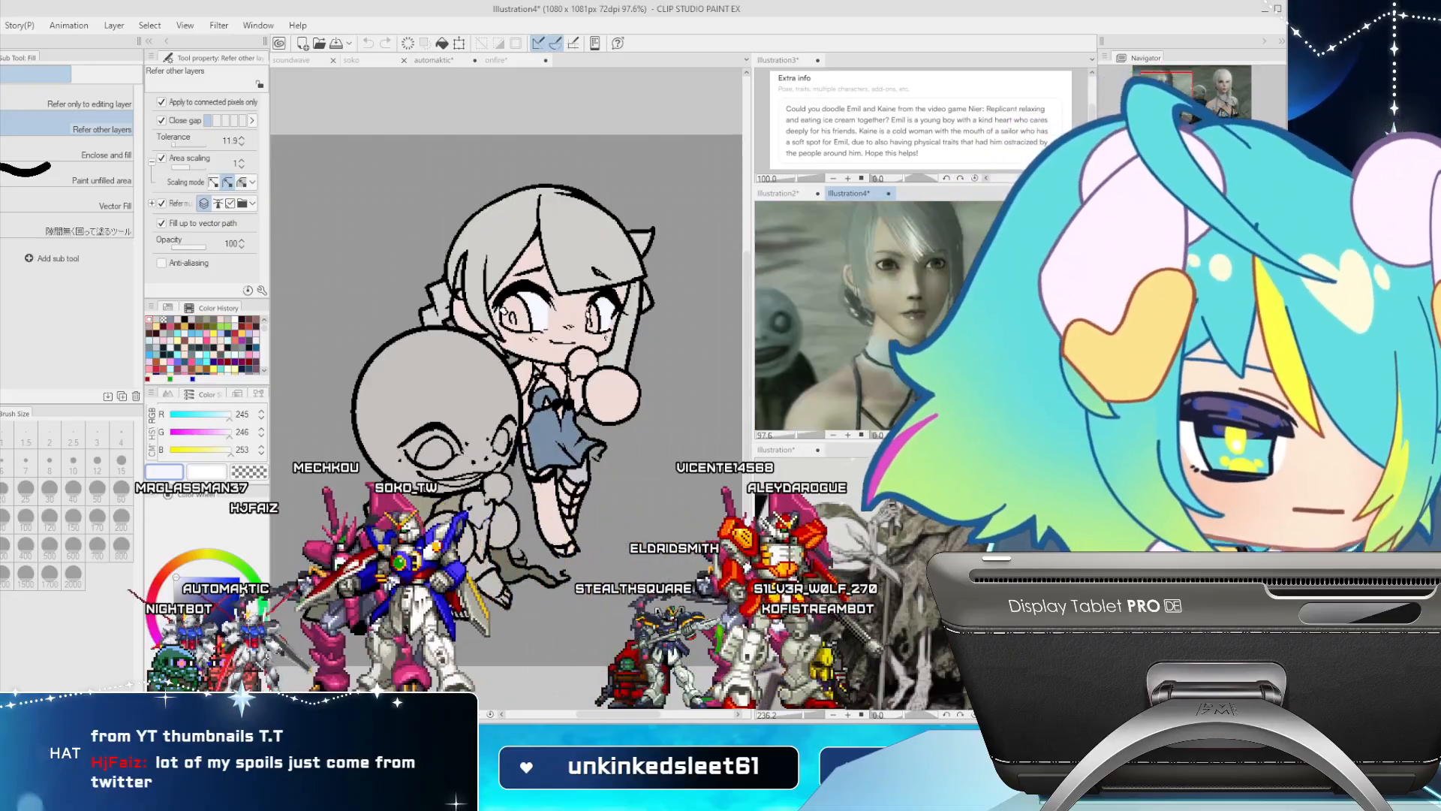
mouse_move(833, 316)
mouse_down()
mouse_move(969, 308)
mouse_move(826, 309)
mouse_move(833, 300)
mouse_up()
drag(863, 405, 833, 218)
drag(863, 360, 851, 243)
key(ctrl+minus)
key(ctrl+minus)
key(ctrl+minus)
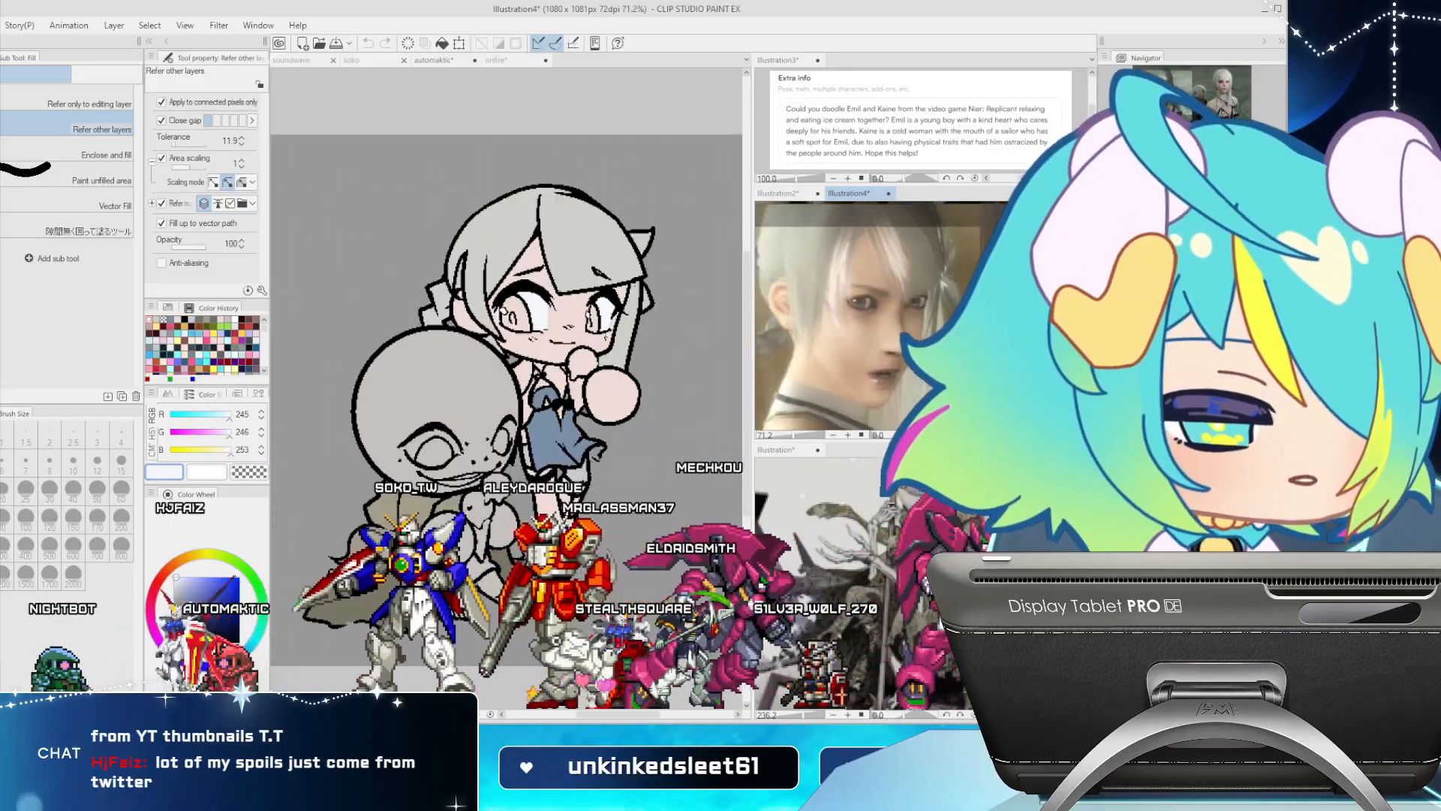
scroll(974, 265, up, 2)
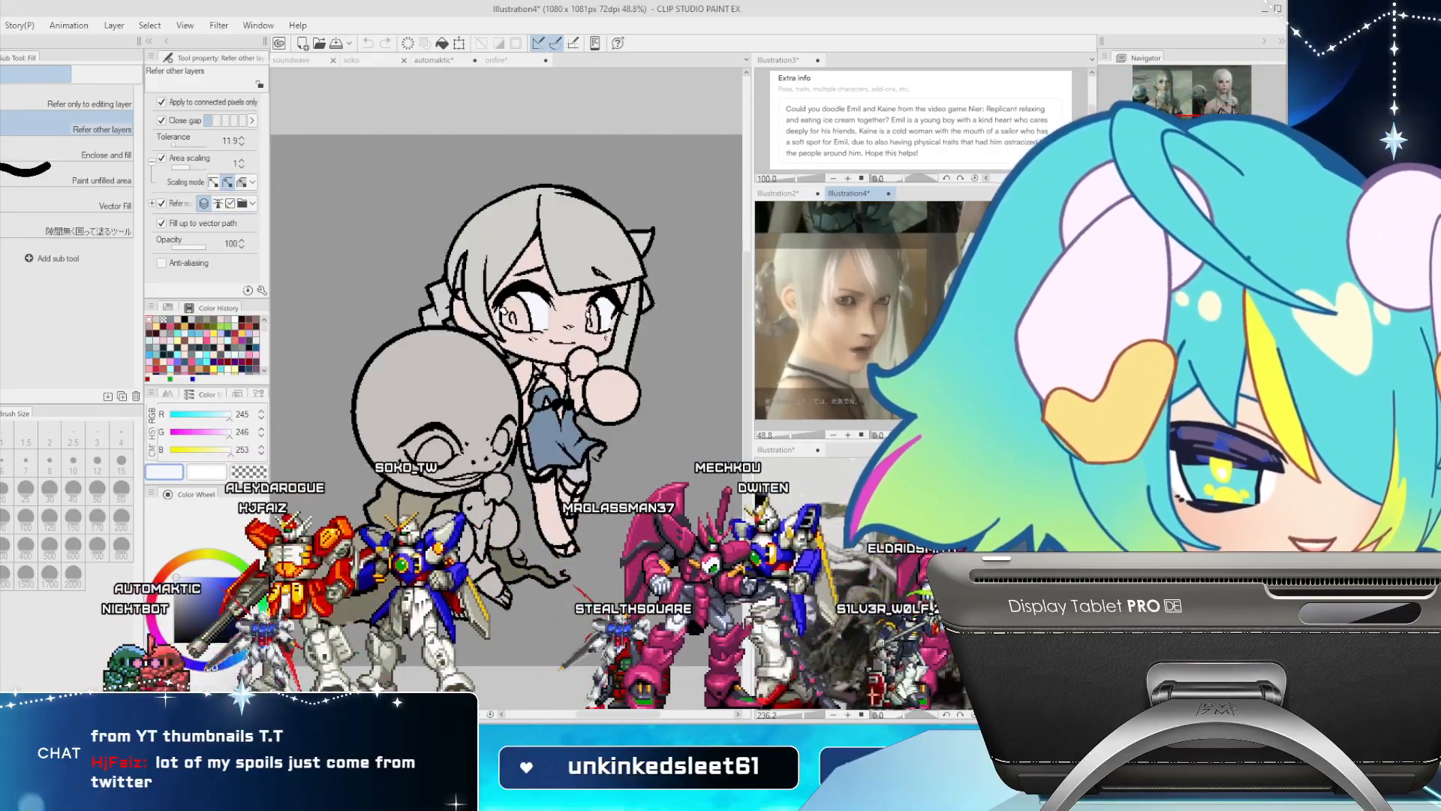
mouse_move(886, 301)
mouse_down()
mouse_move(893, 330)
mouse_move(871, 324)
mouse_up()
Refill the girl's hair with pale bluish white (237, 244, 245), starting from the sampled hair grey
click(434, 60)
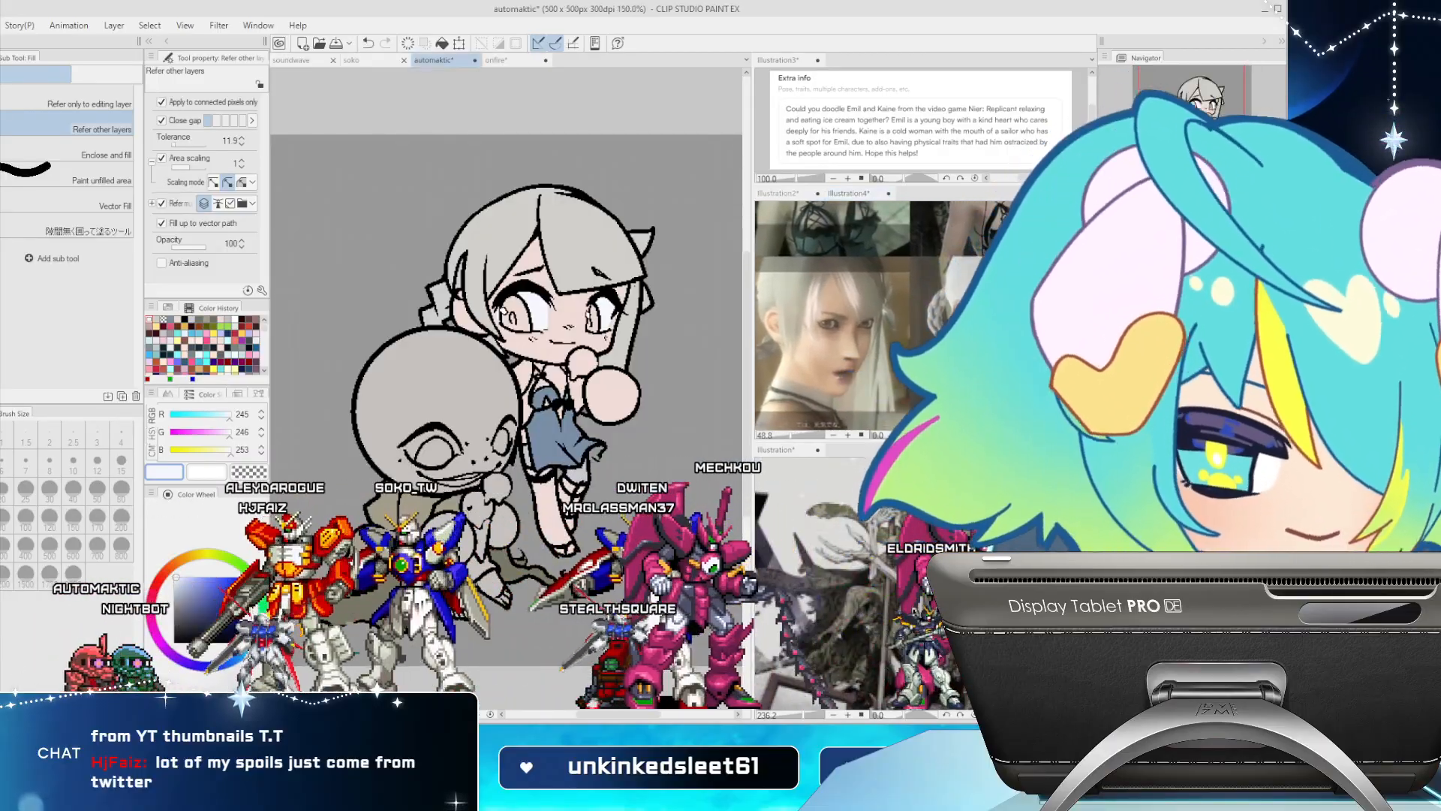
alt+click(585, 240)
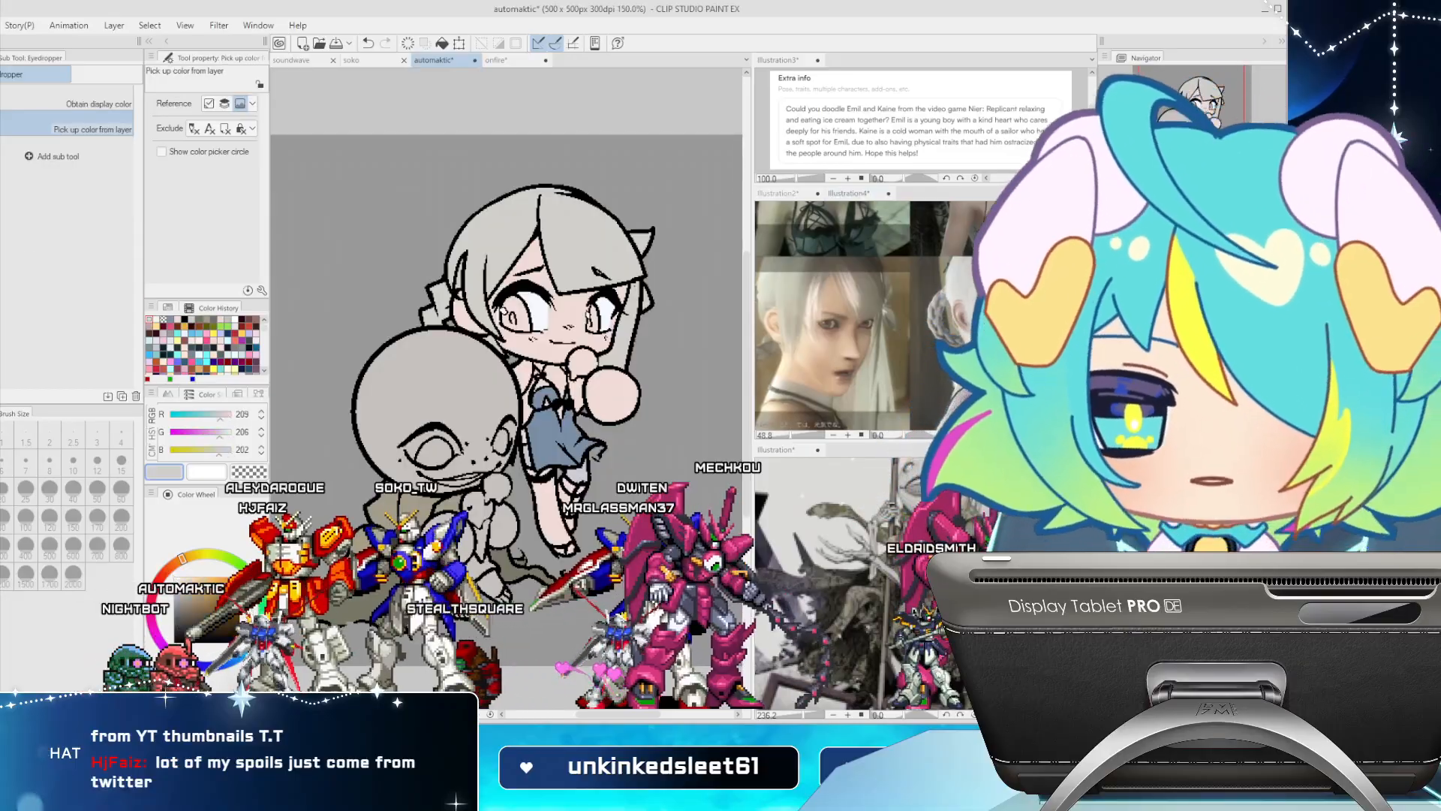
click(249, 640)
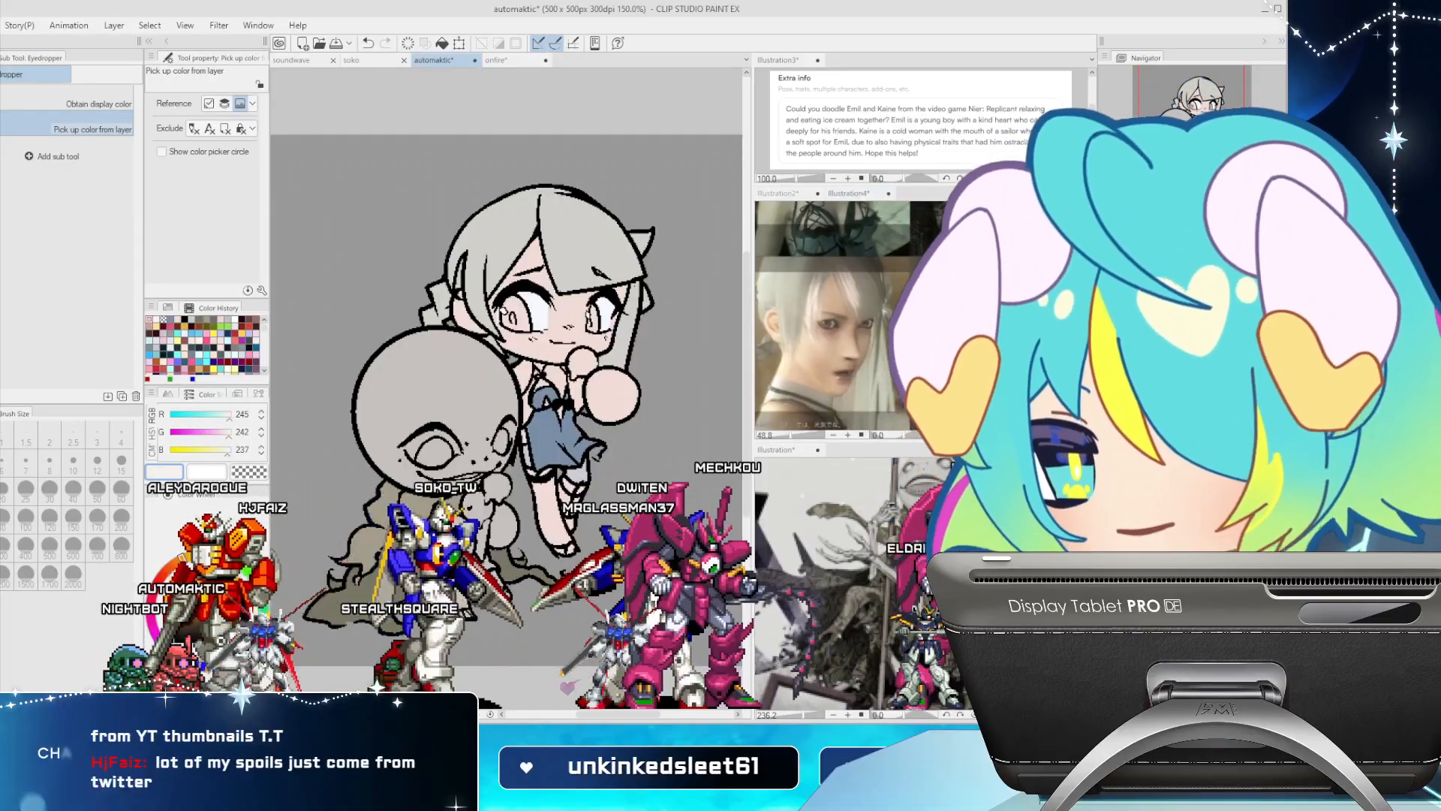
key(space)
click(584, 239)
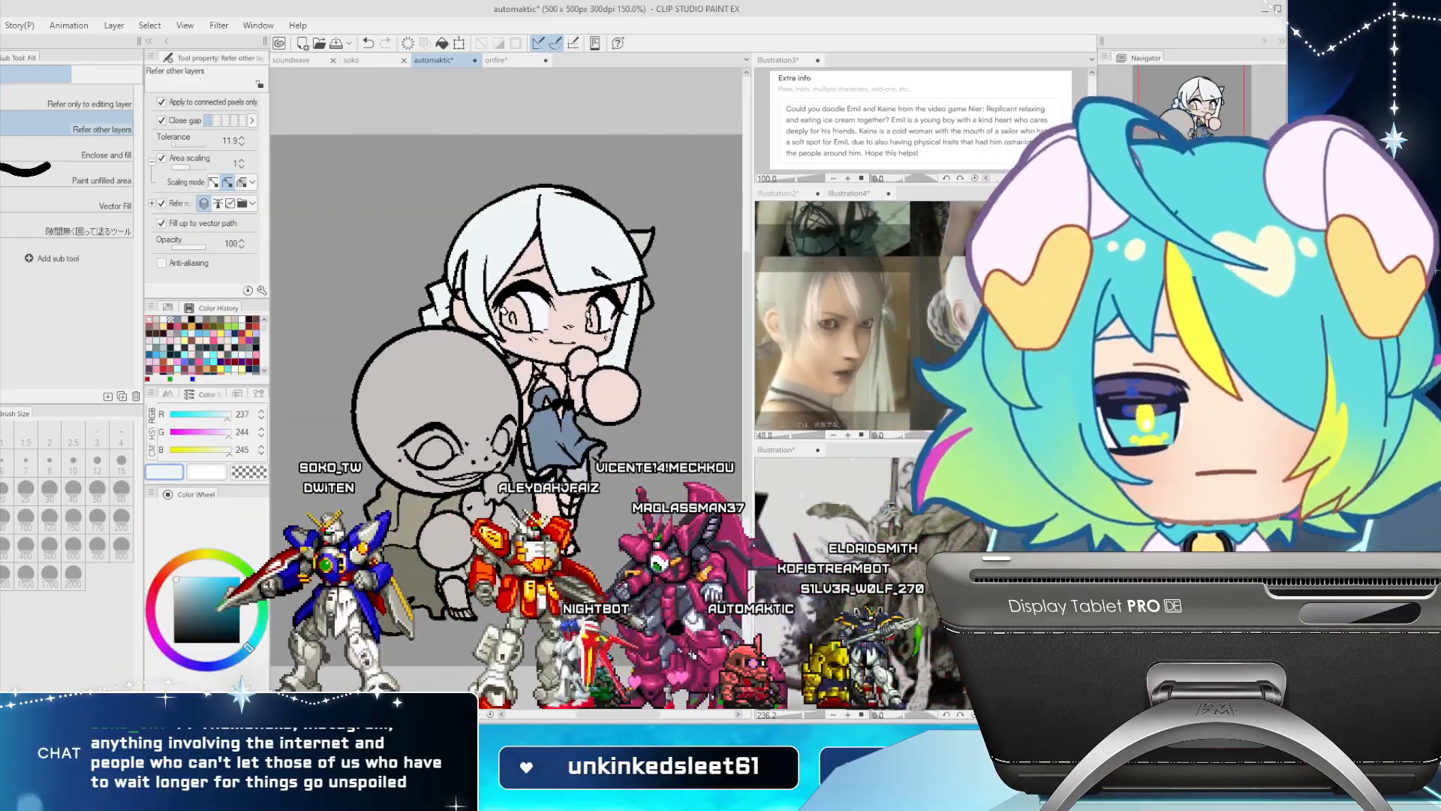
Mix a reddish brown (163, 107, 91) and fill both of the girl's irises with it
key(y)
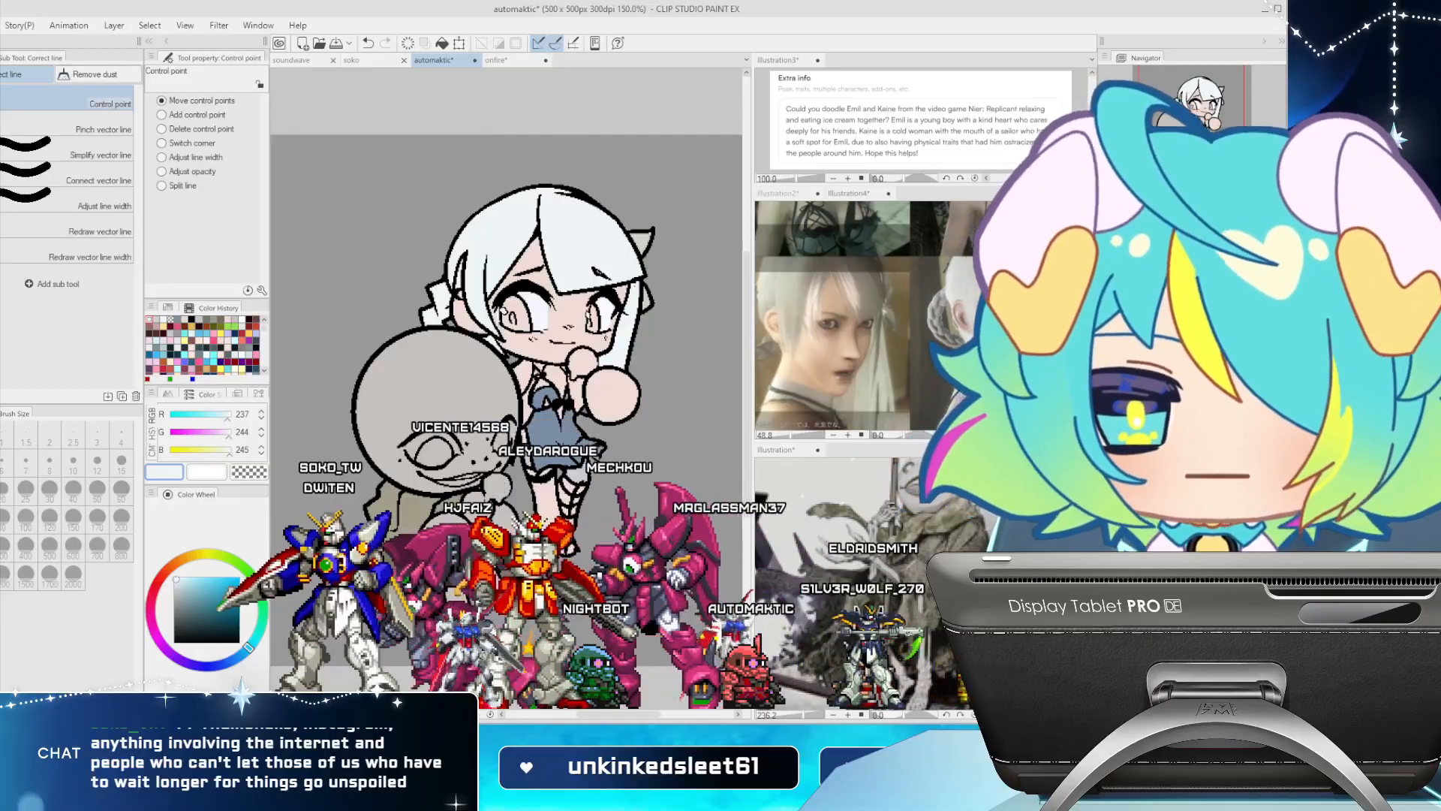
key(u)
click(171, 567)
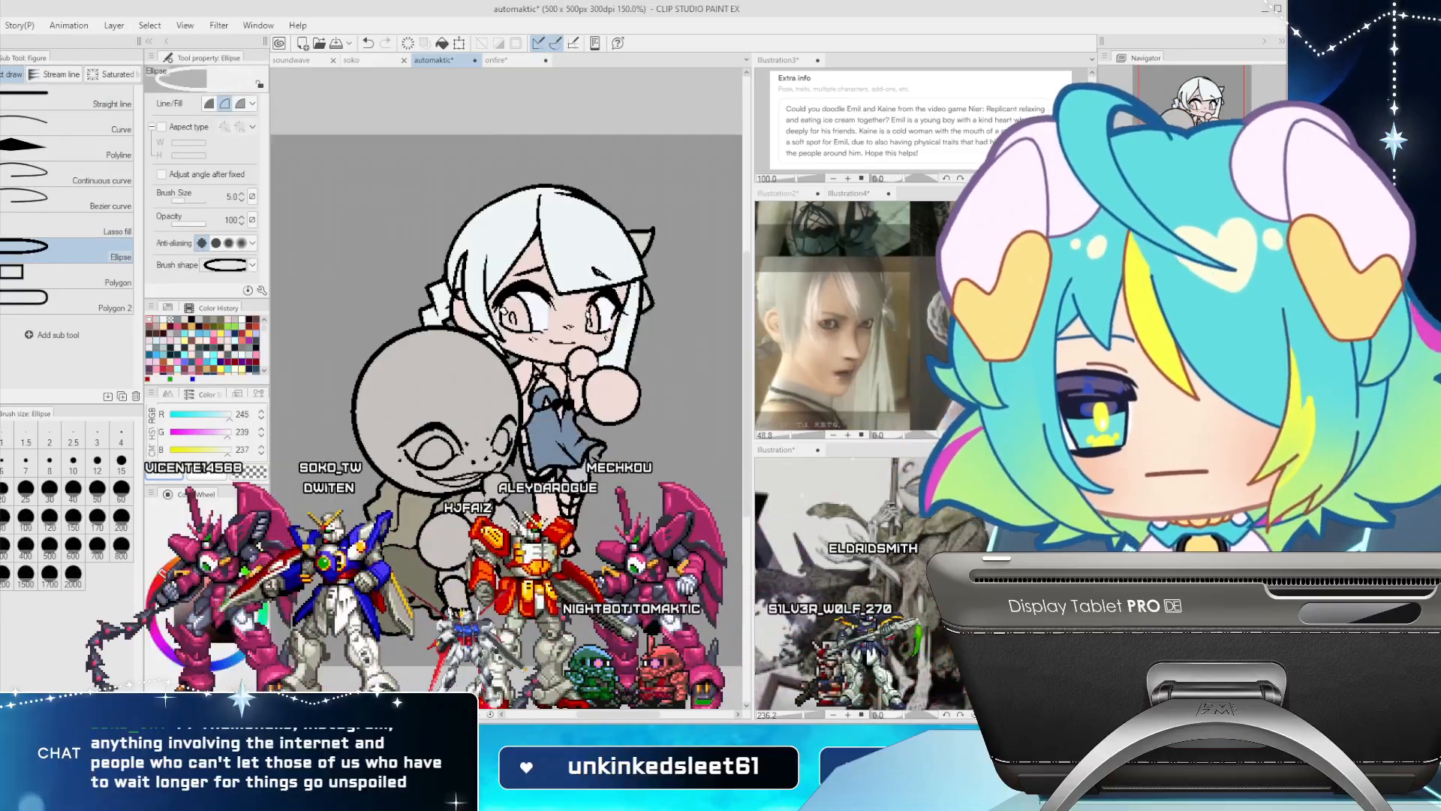
drag(181, 589, 198, 600)
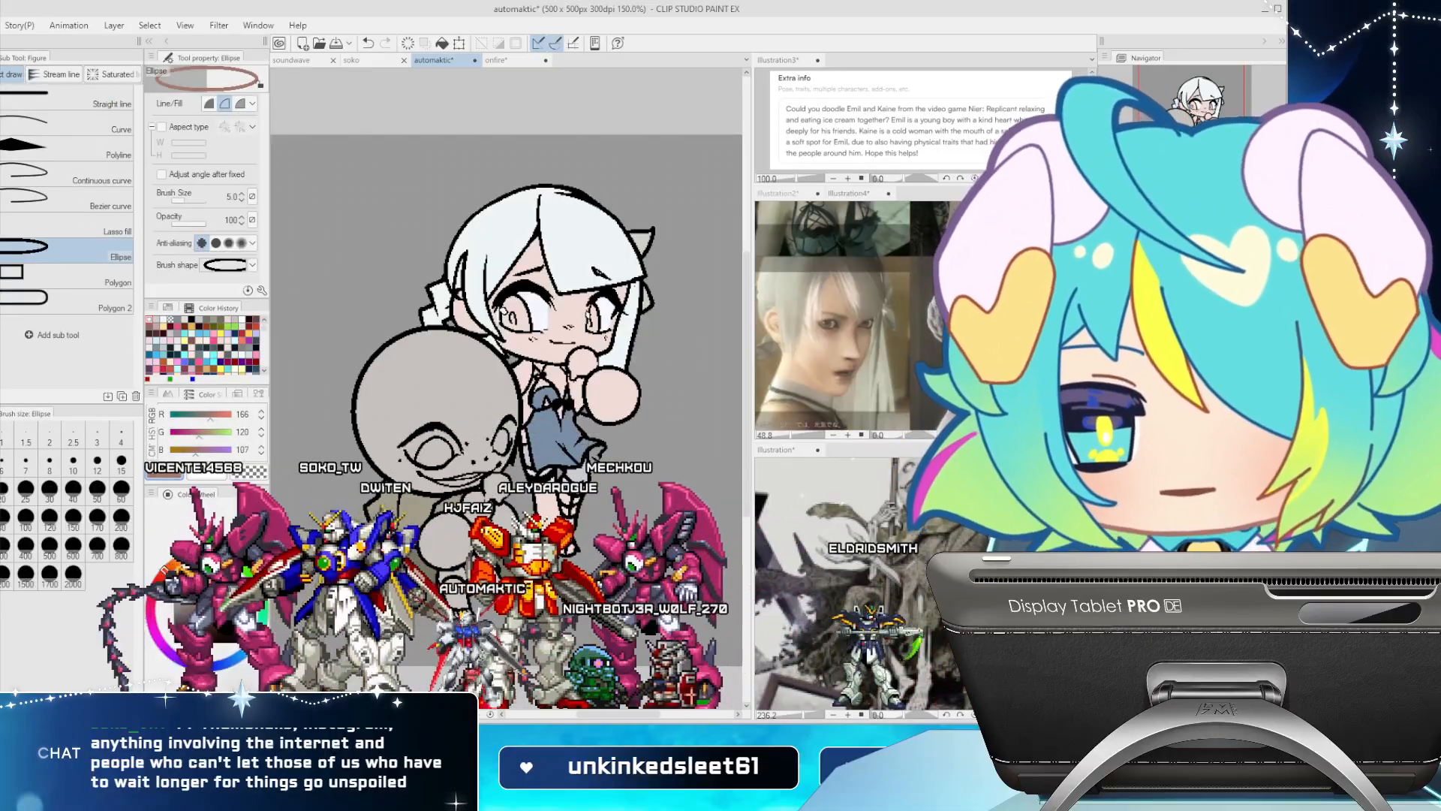
key(p)
key(g)
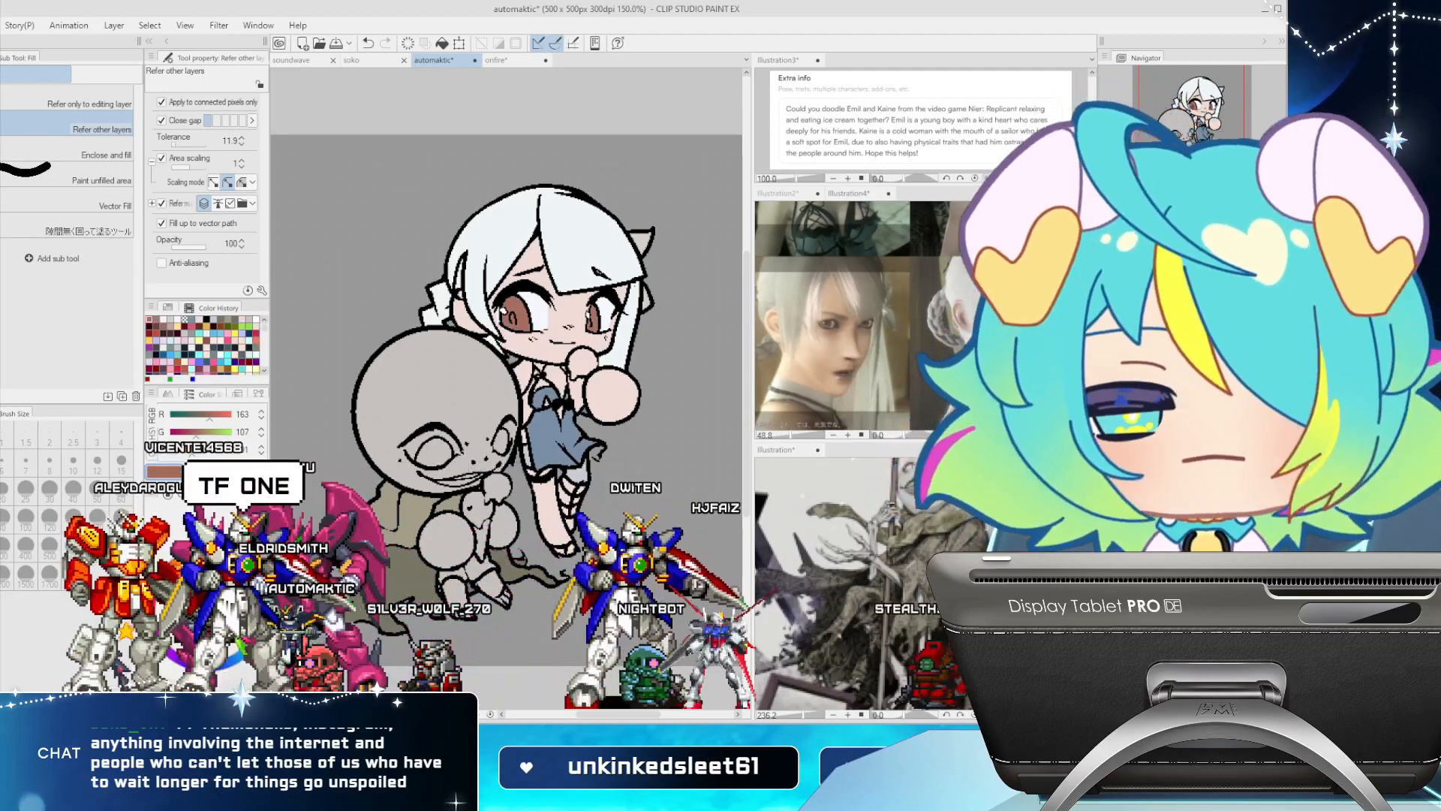
Paint lighter orange-brown accents (212, 131, 107) in the lower part of the girl's irises with the G-pen
key(i)
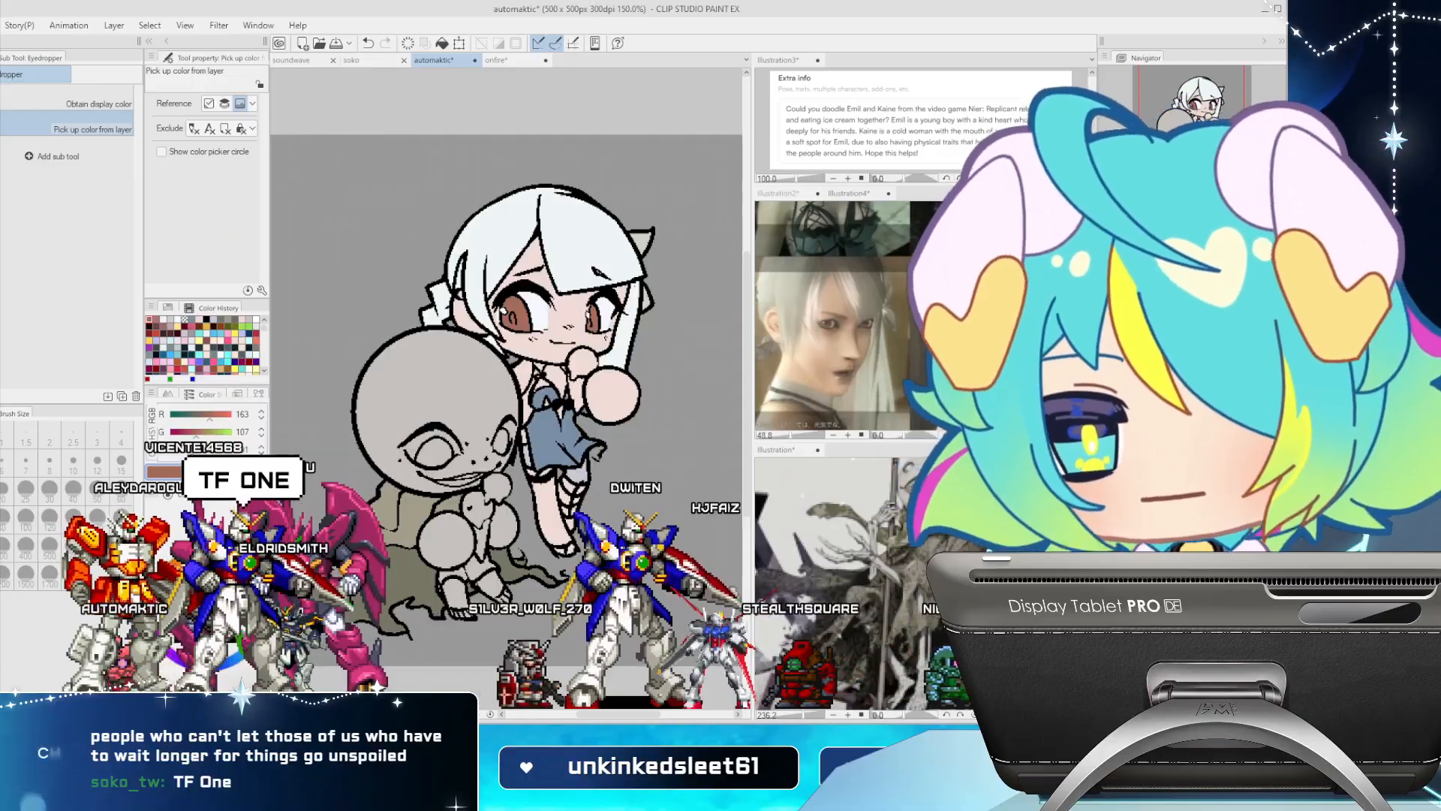
key(p)
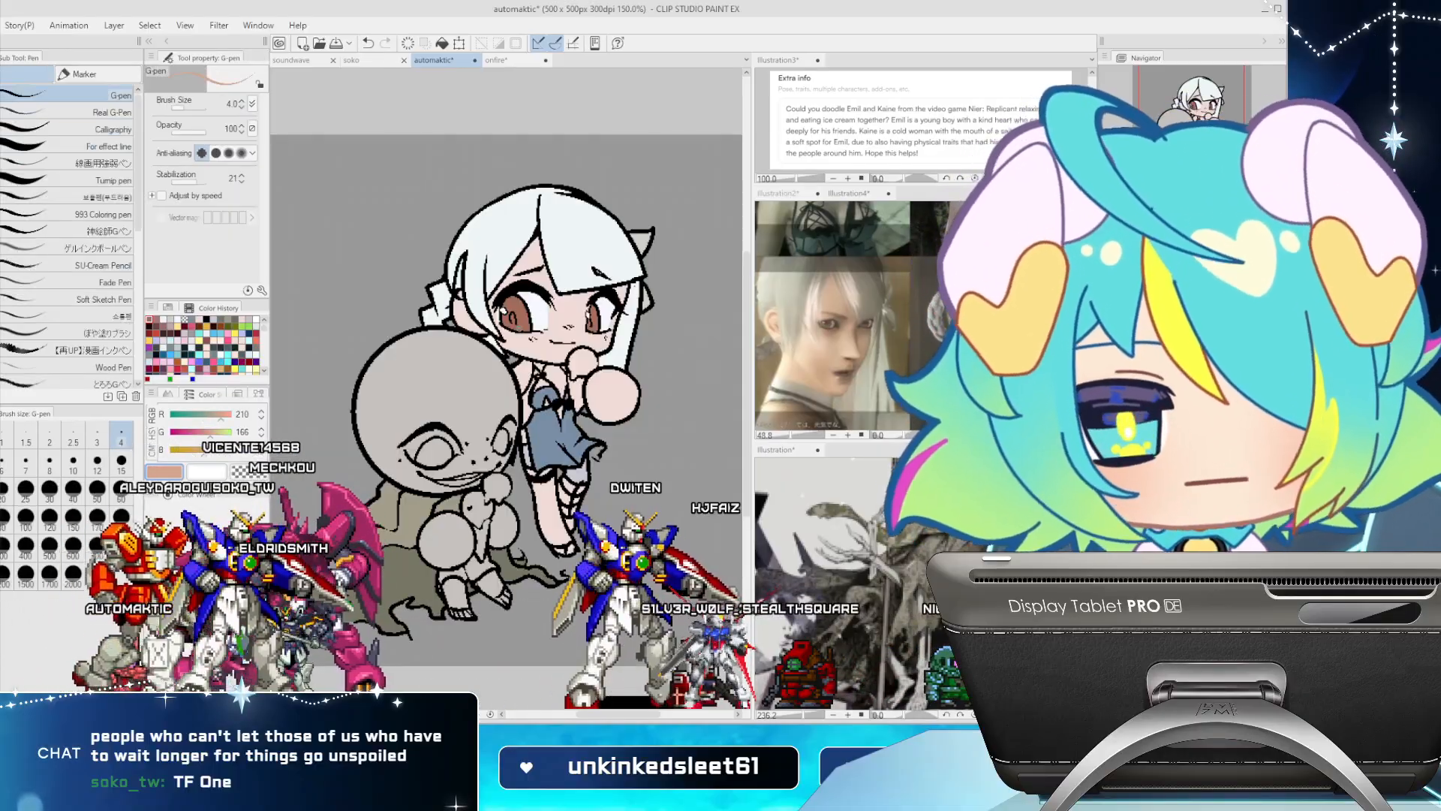
drag(515, 326, 524, 325)
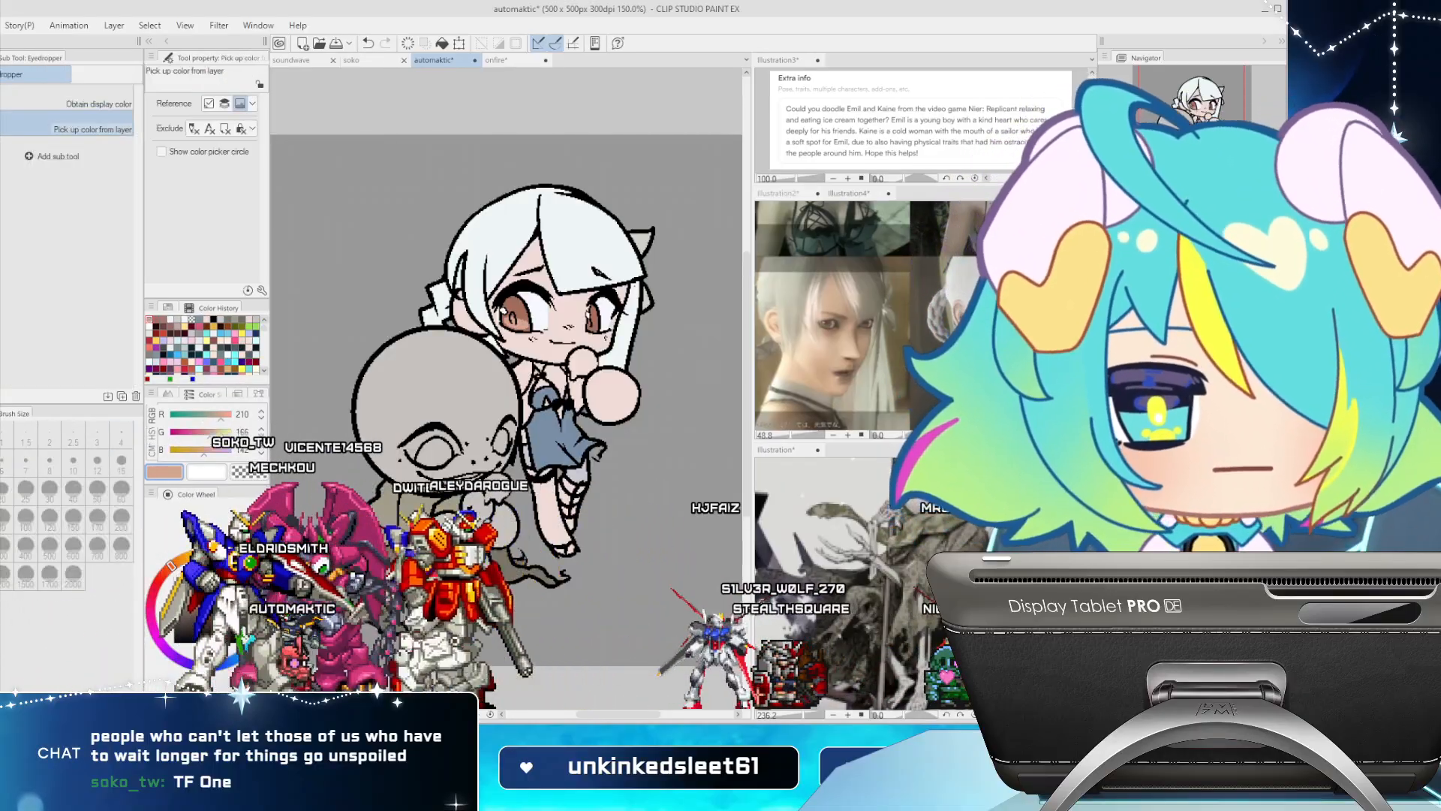
alt+click(515, 309)
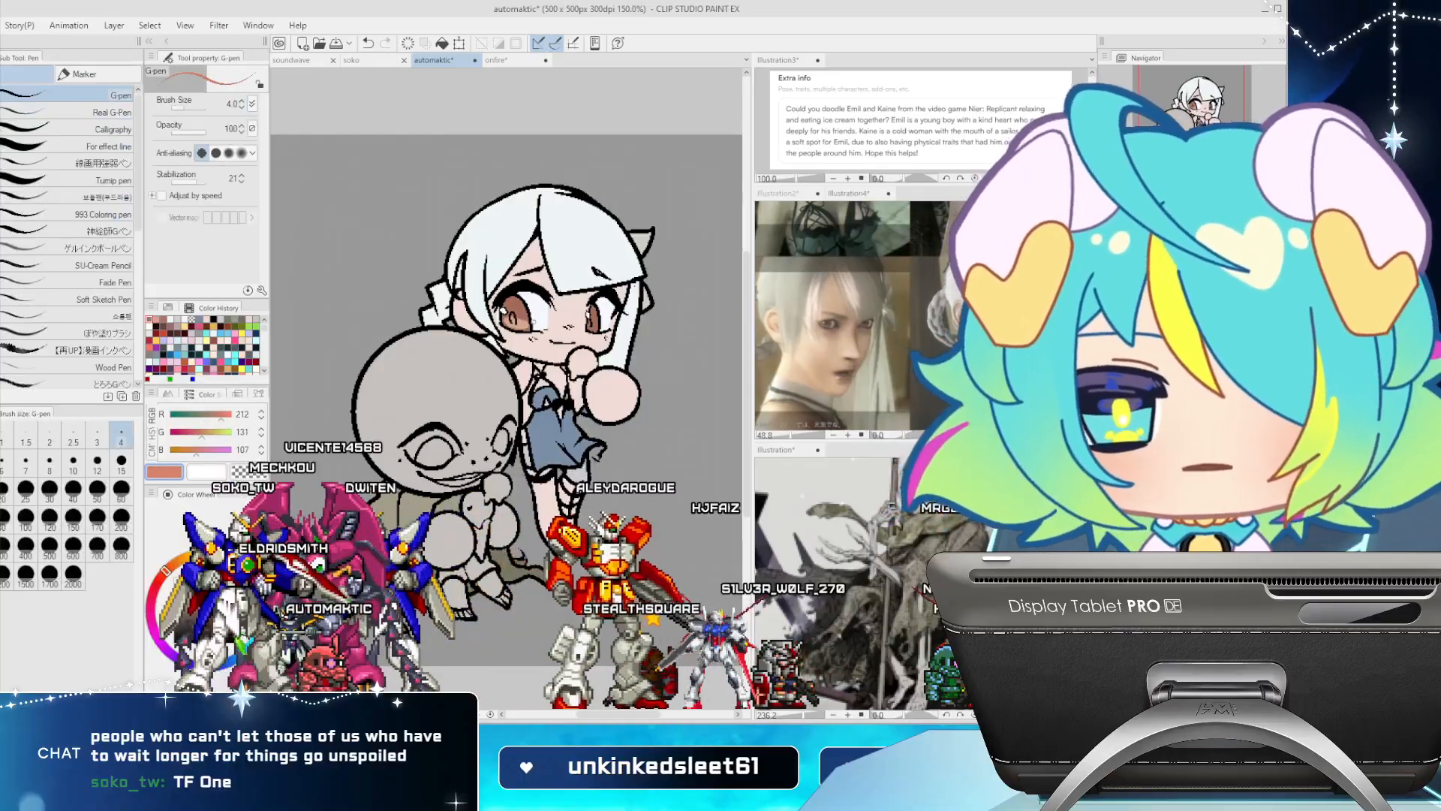
drag(591, 314, 590, 325)
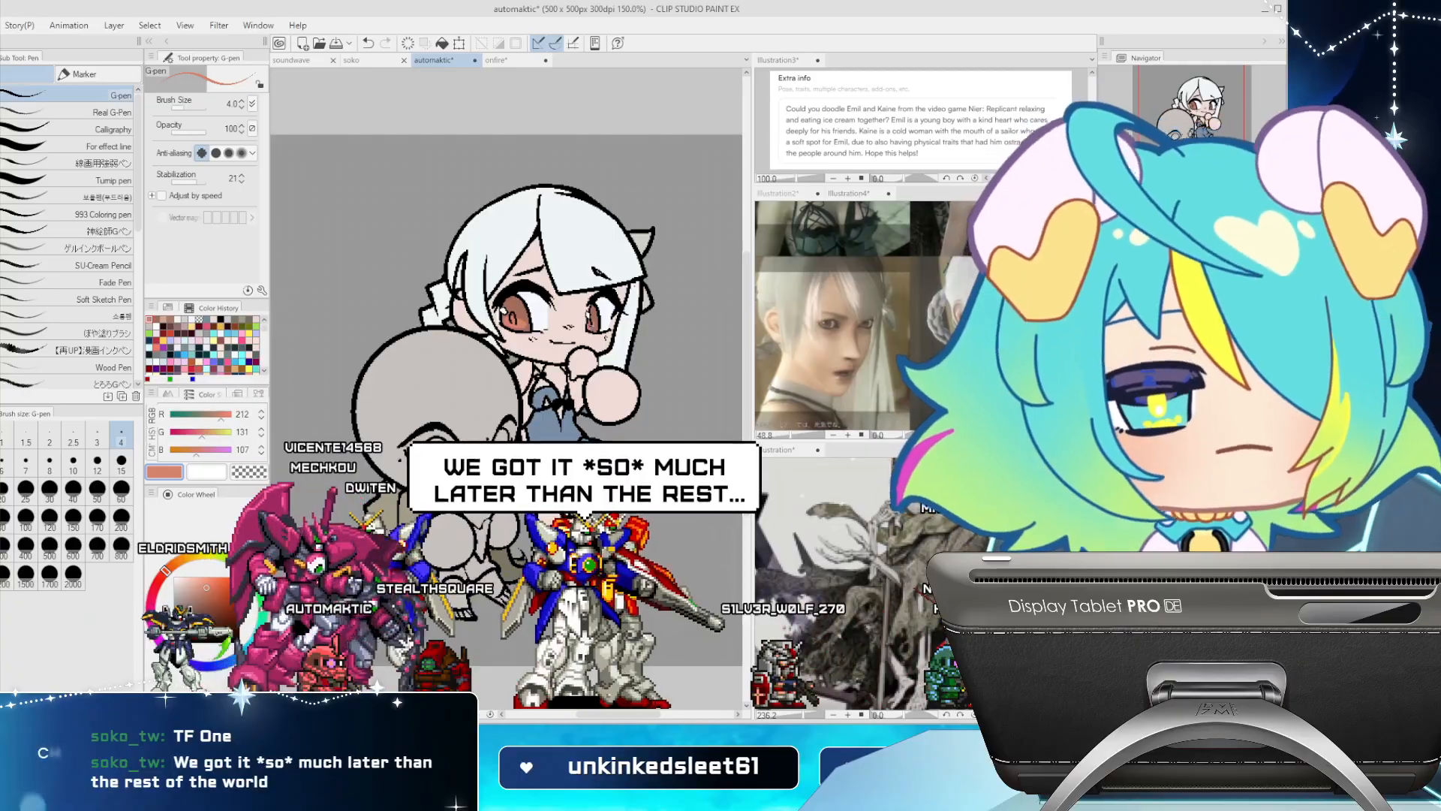
Paint dark red shading (95, 34, 35) in the girl's irises, then resample the light orange-brown accent (213, 131, 107)
alt+click(516, 308)
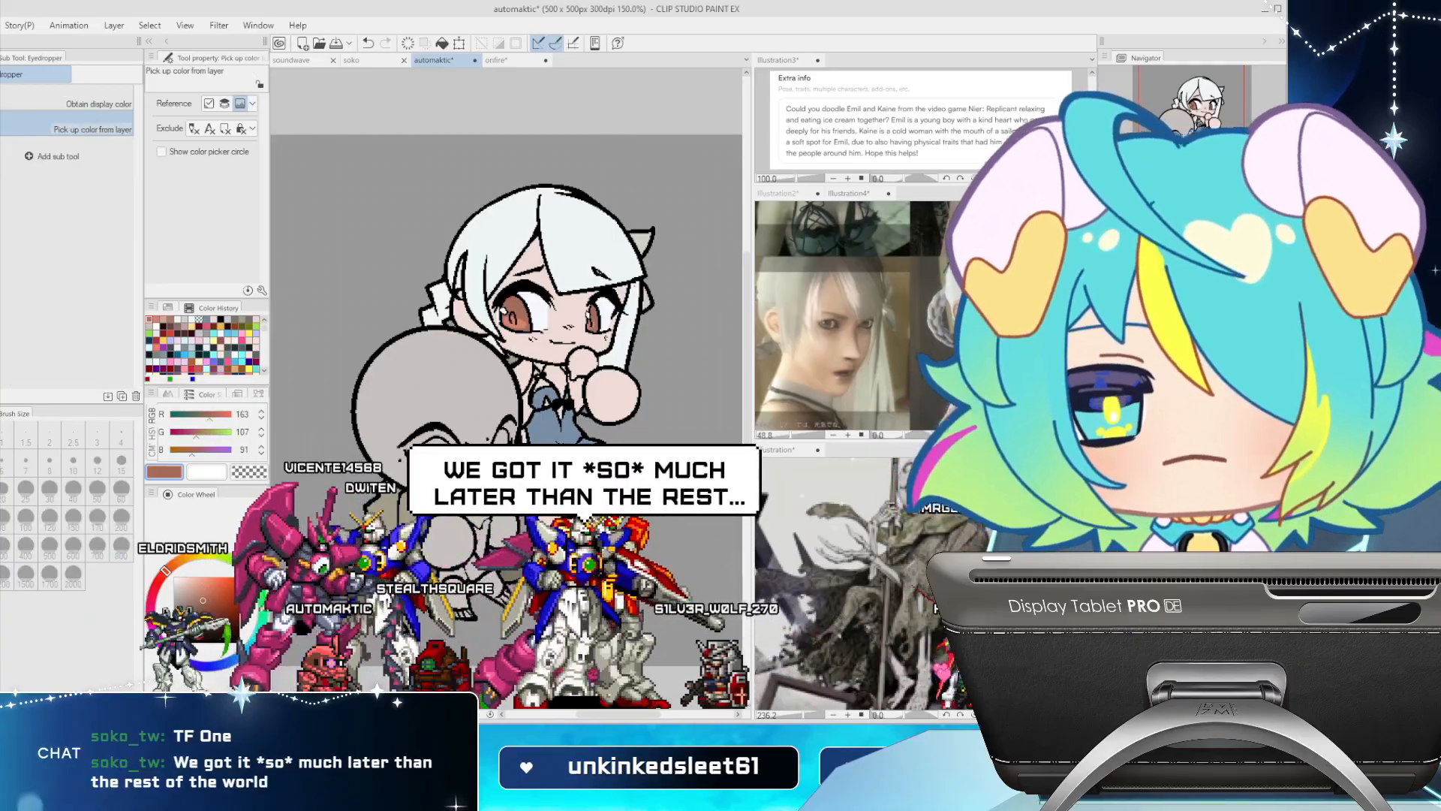
alt+click(514, 321)
drag(165, 570, 157, 583)
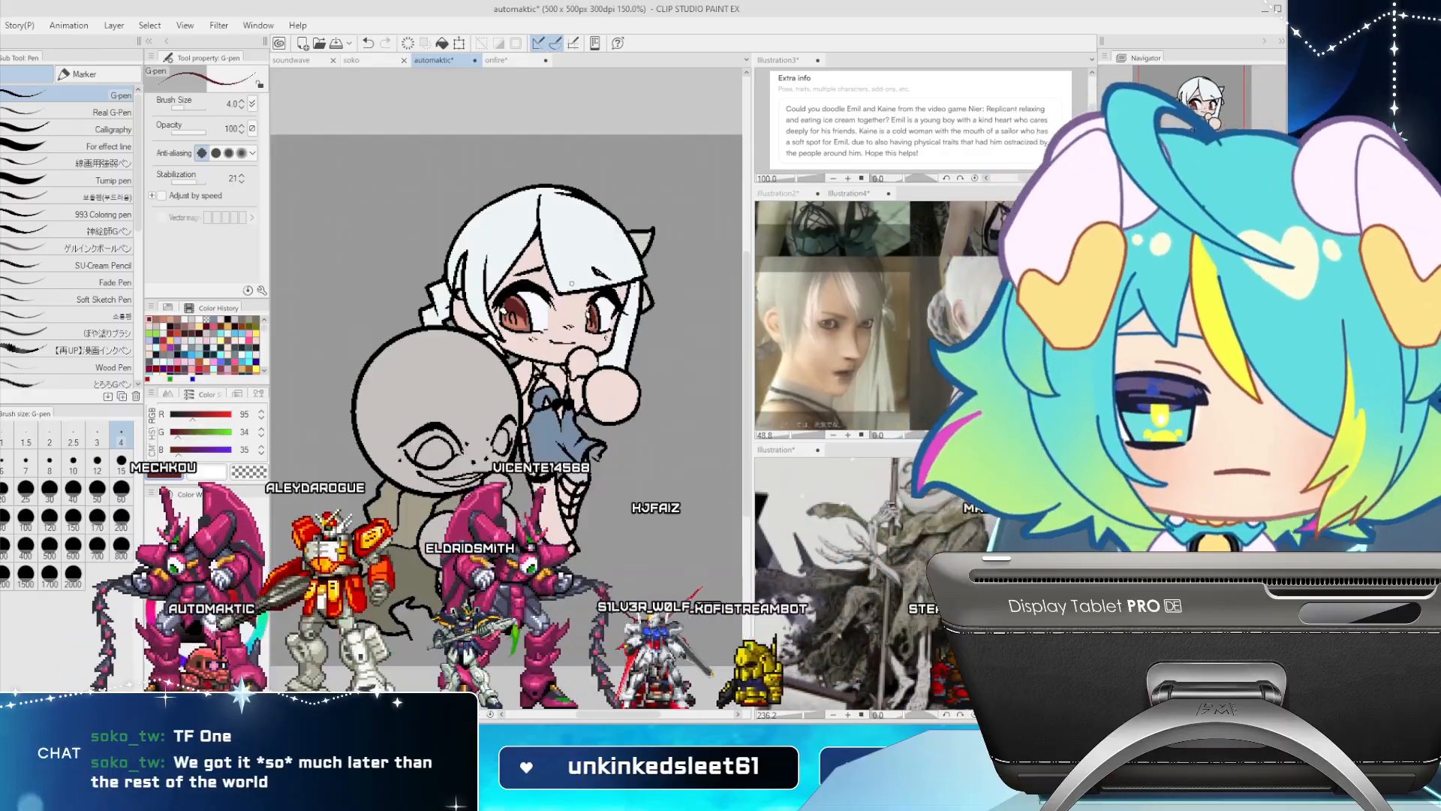
alt+click(517, 317)
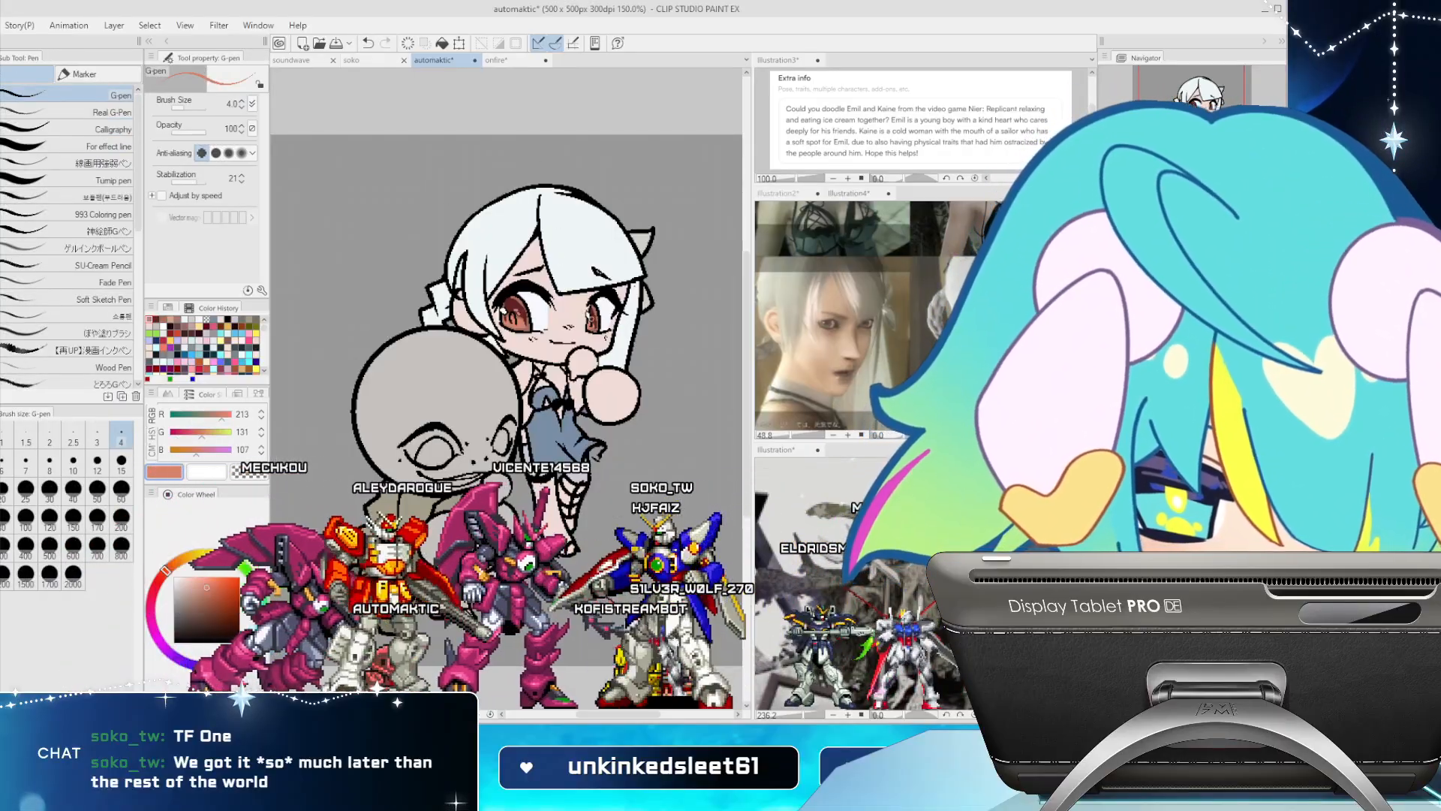
key(alt)
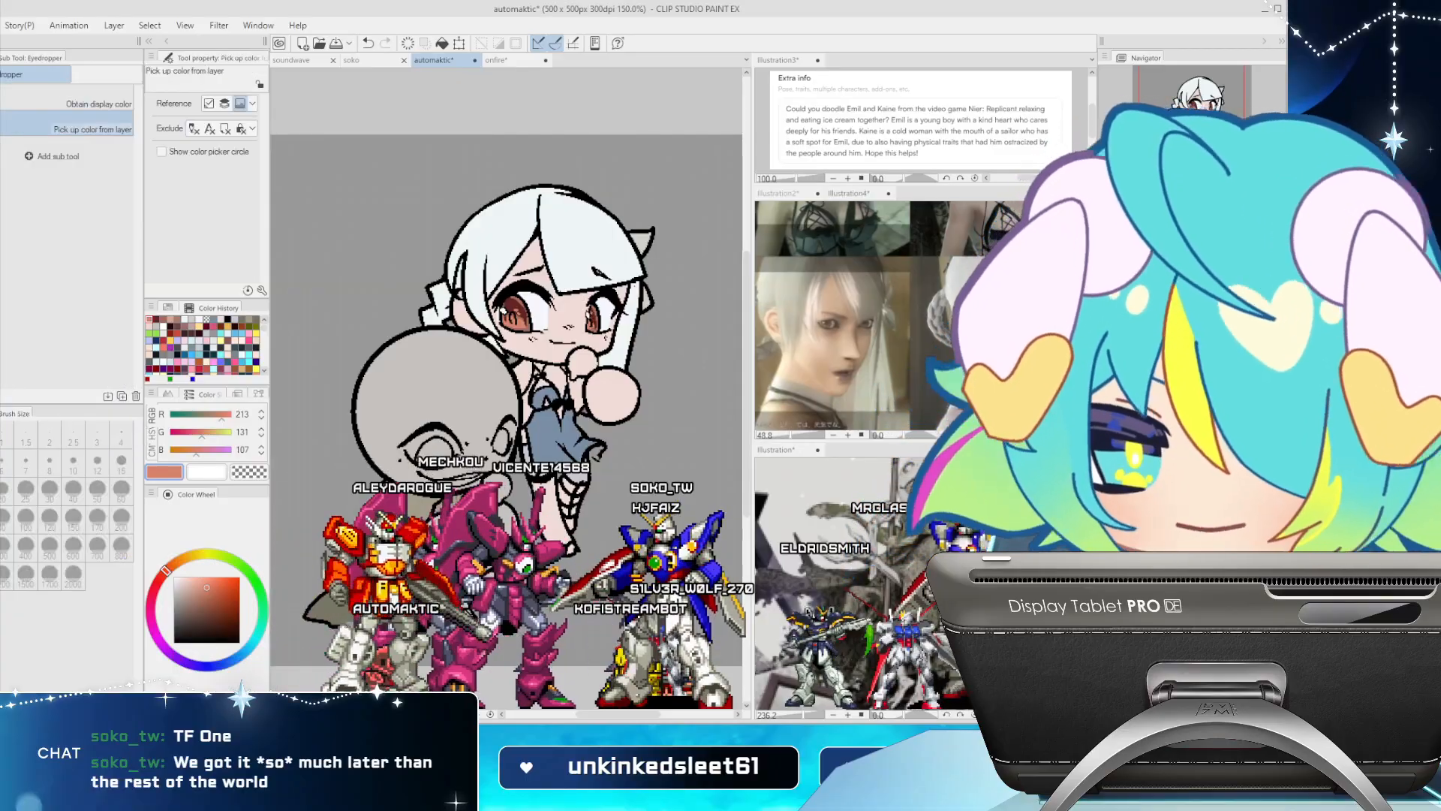
Sample the blue of the girl's dress and check her face in the full-body reference
alt+click(552, 434)
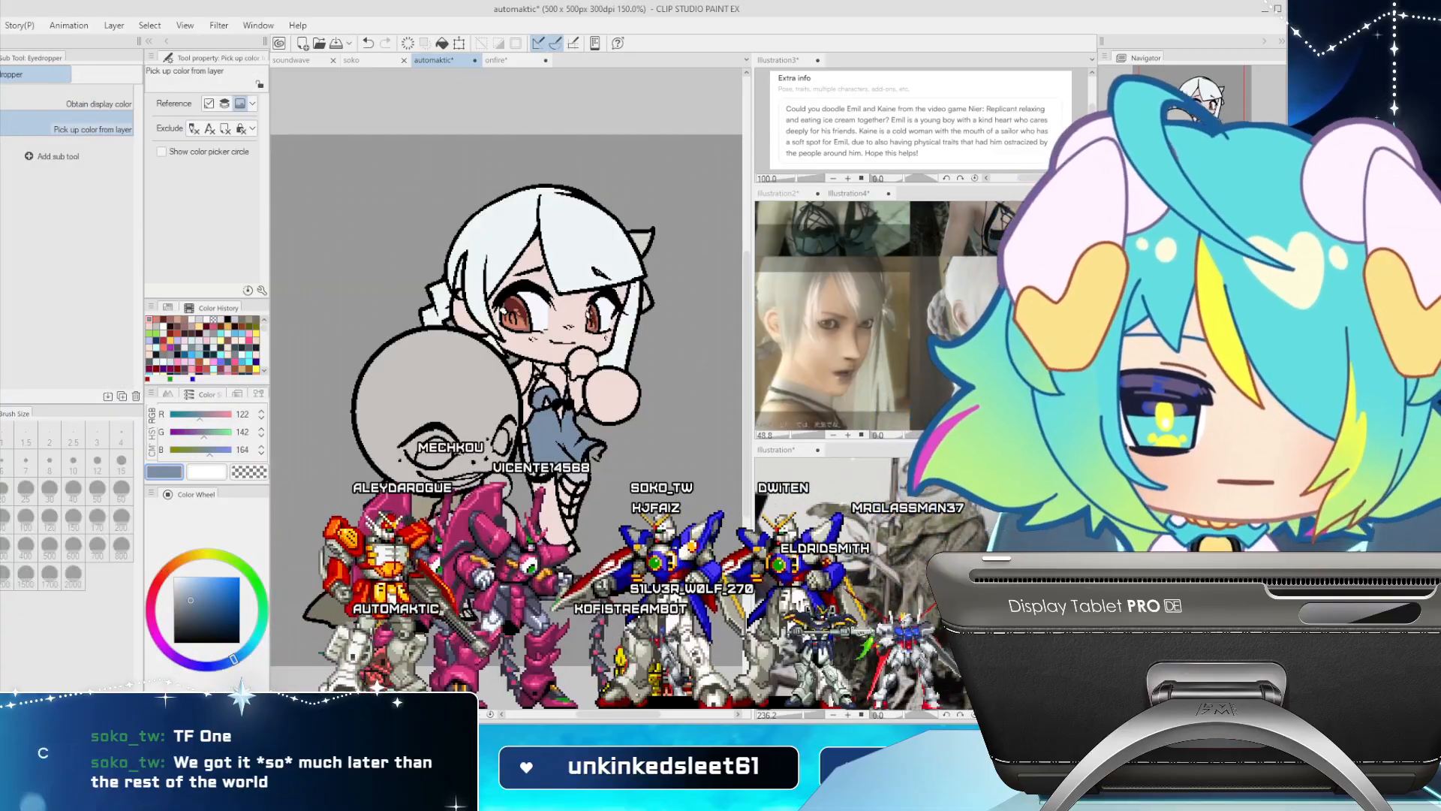
click(778, 194)
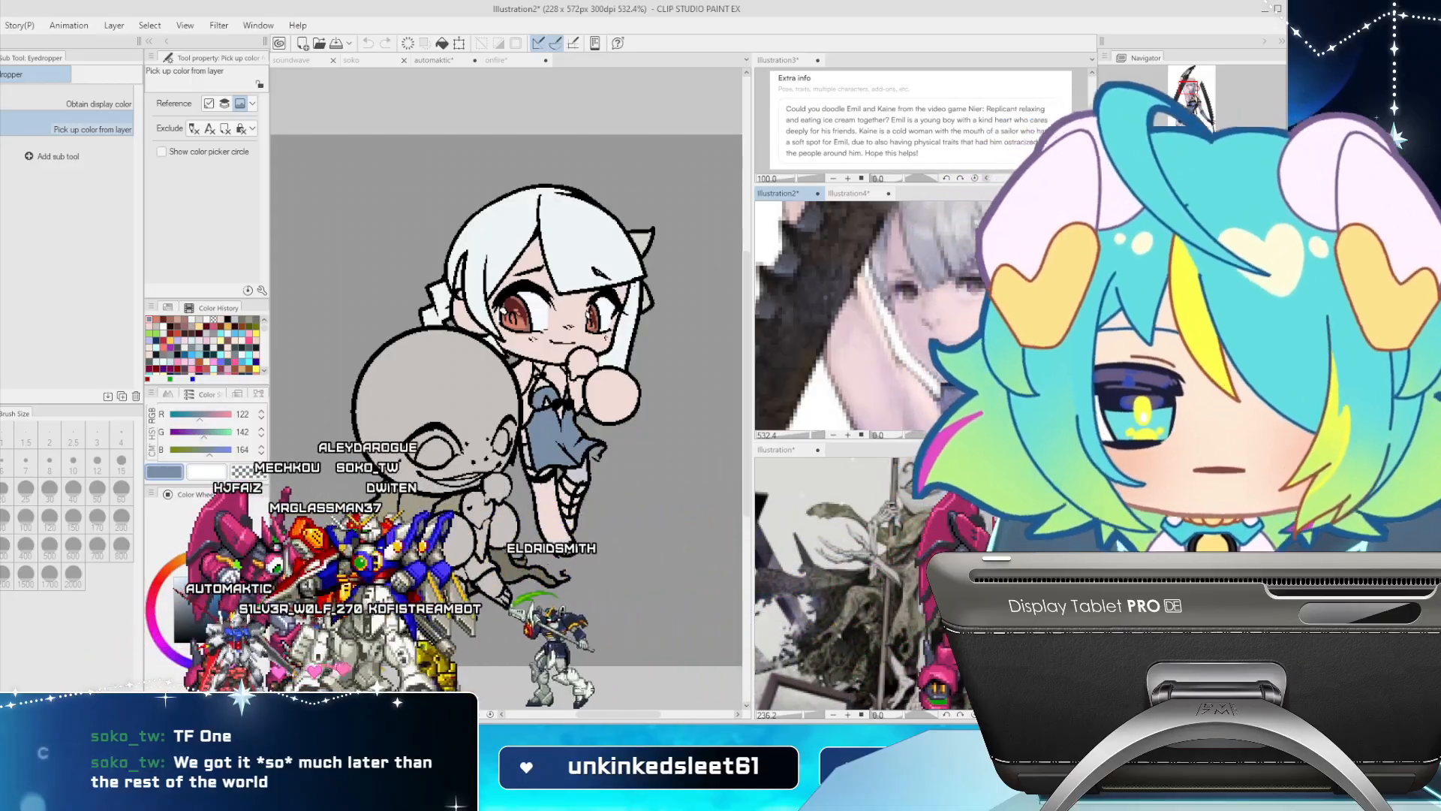
click(434, 60)
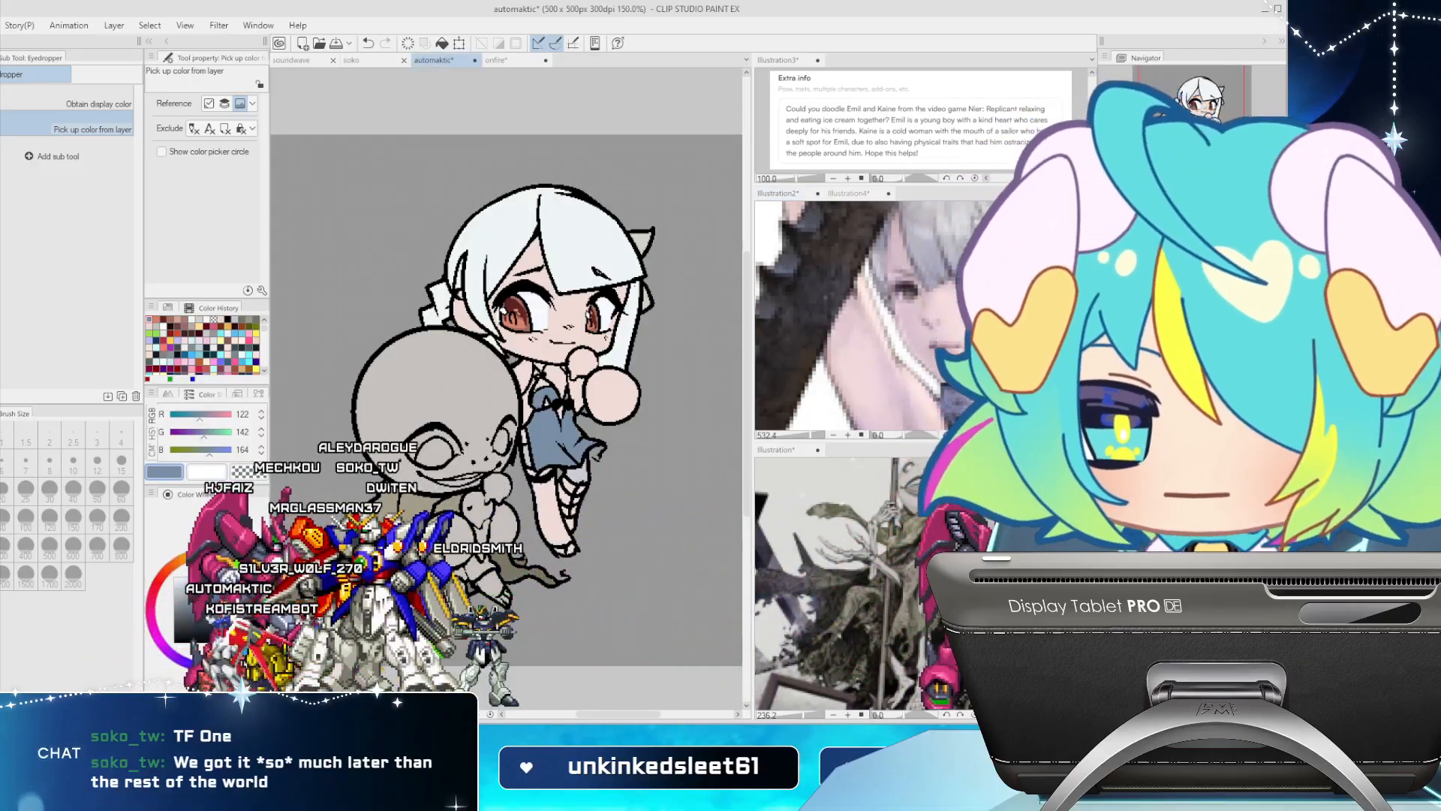
Undo the stray G-pen mark and fill the round-headed boy's eyes with warm off-white (251, 244, 240)
key(p)
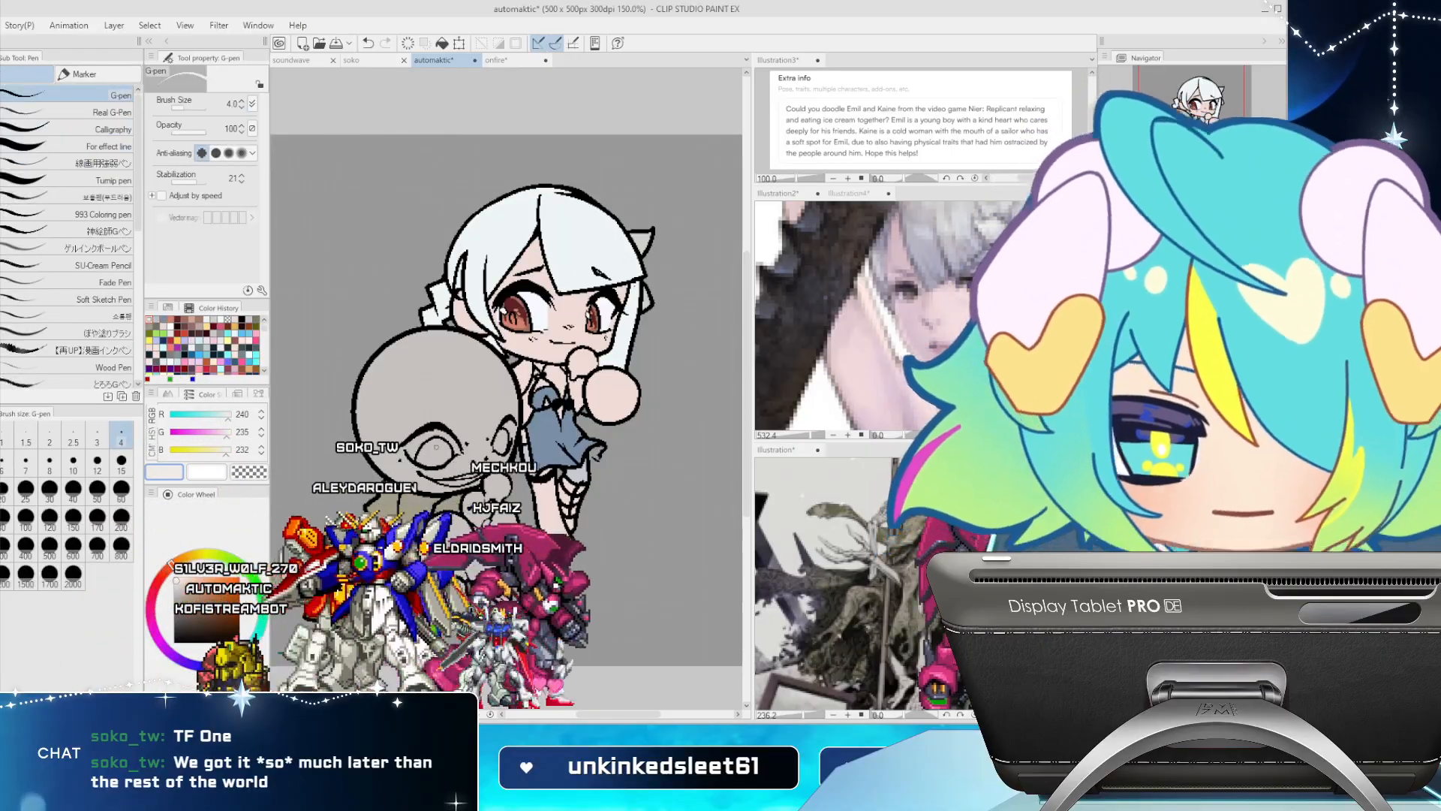
key(ctrl+z)
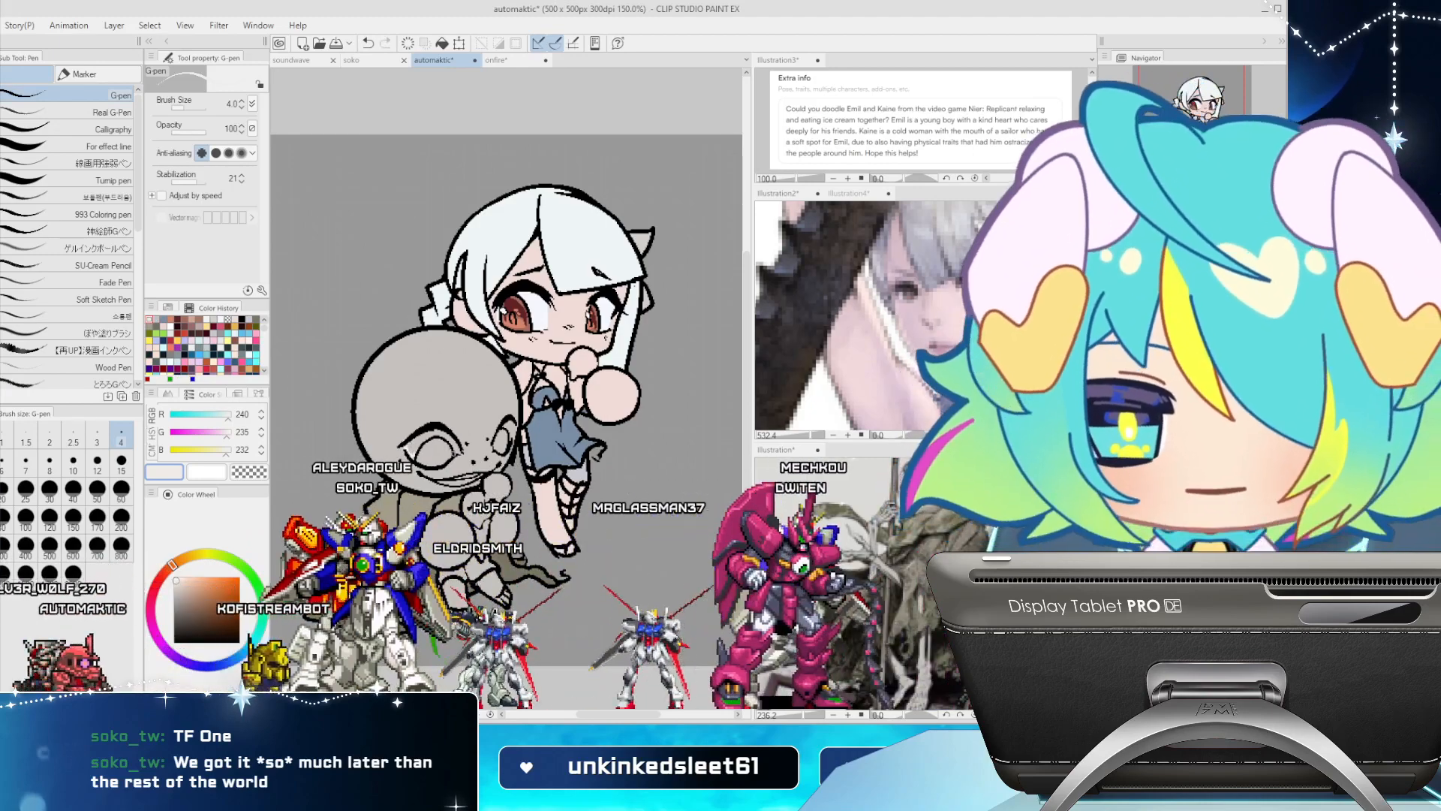
key(g)
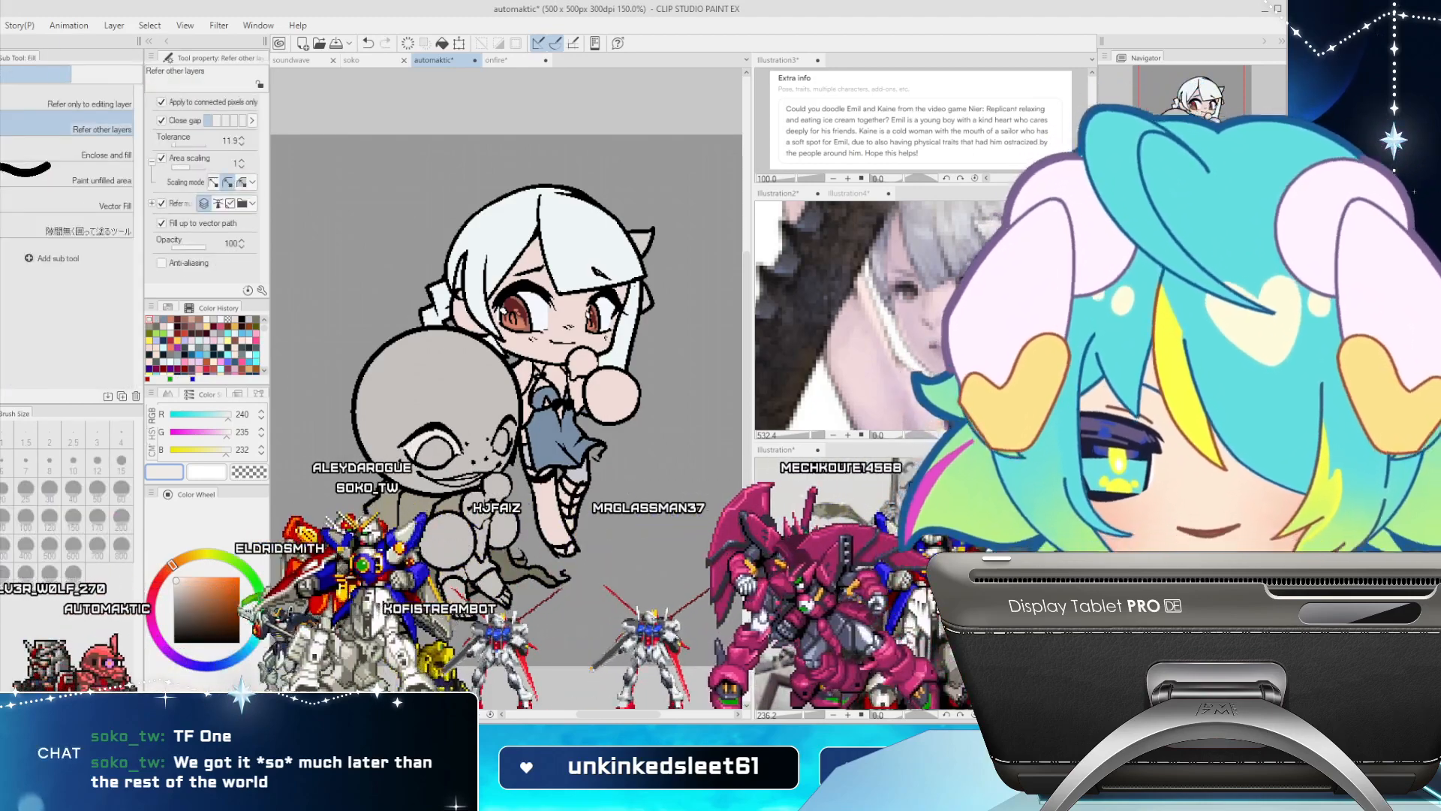
key(p)
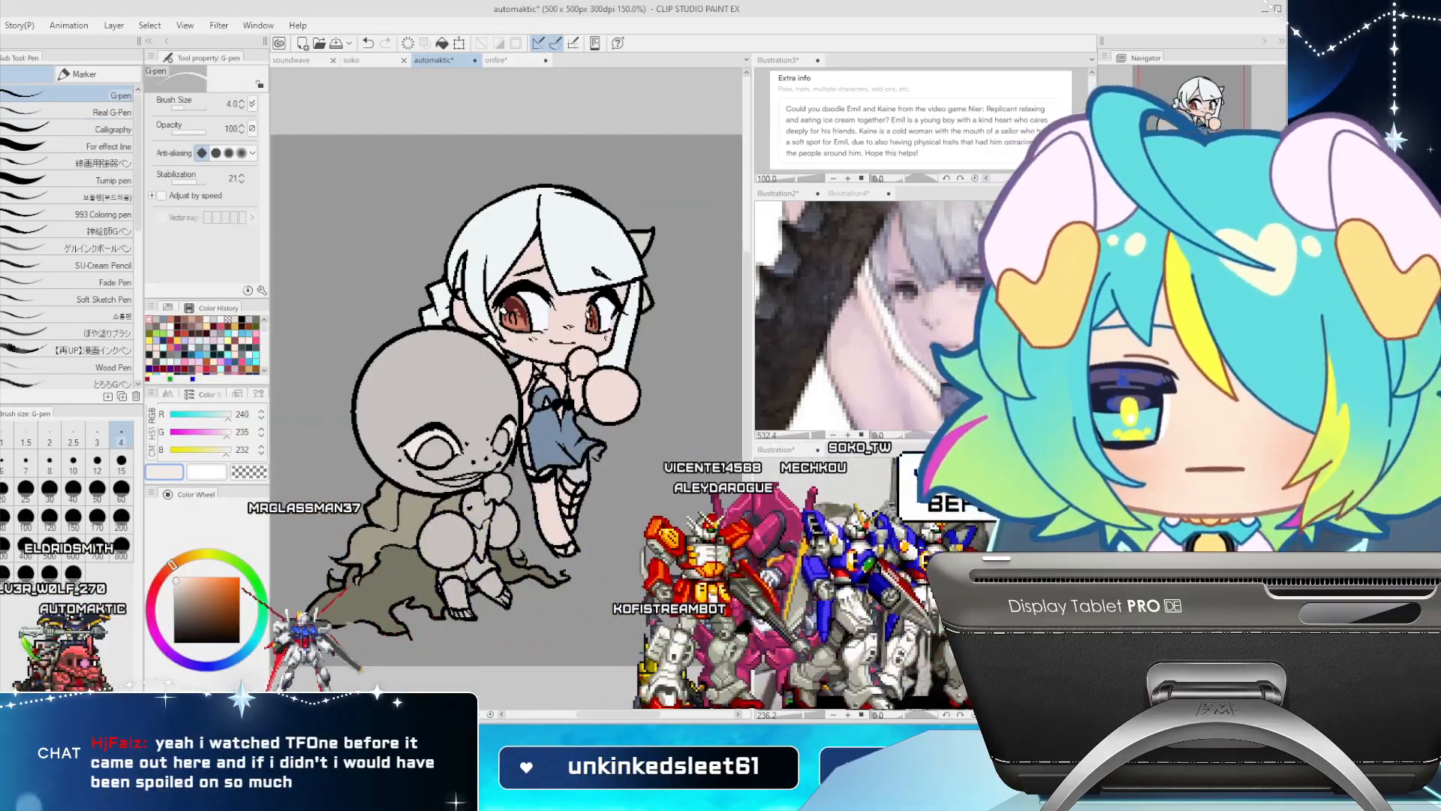
key(g)
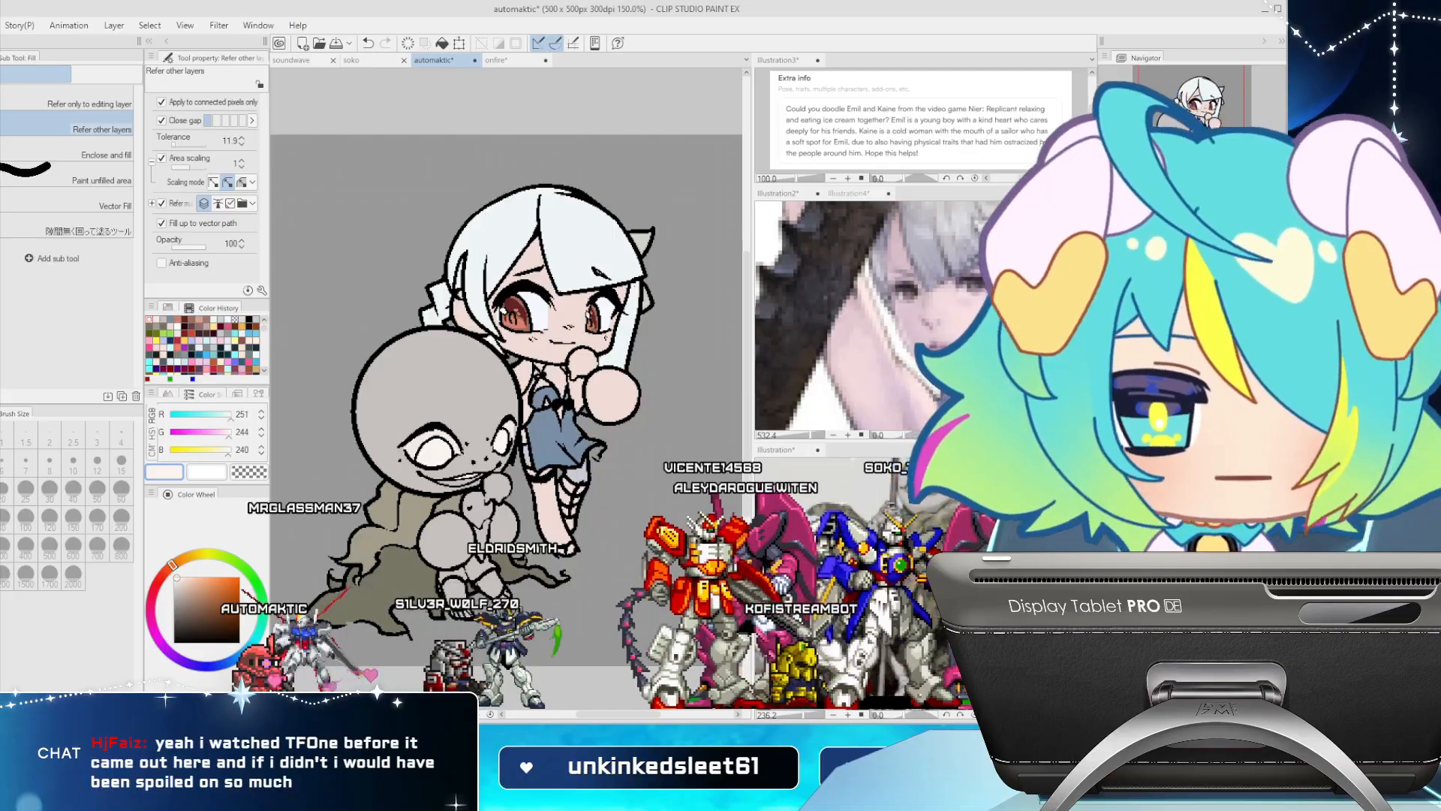
Fill the round-headed boy's mouth with warm grey (166, 159, 155) and his ice-cream cone with tan (201, 170, 152)
alt+click(443, 390)
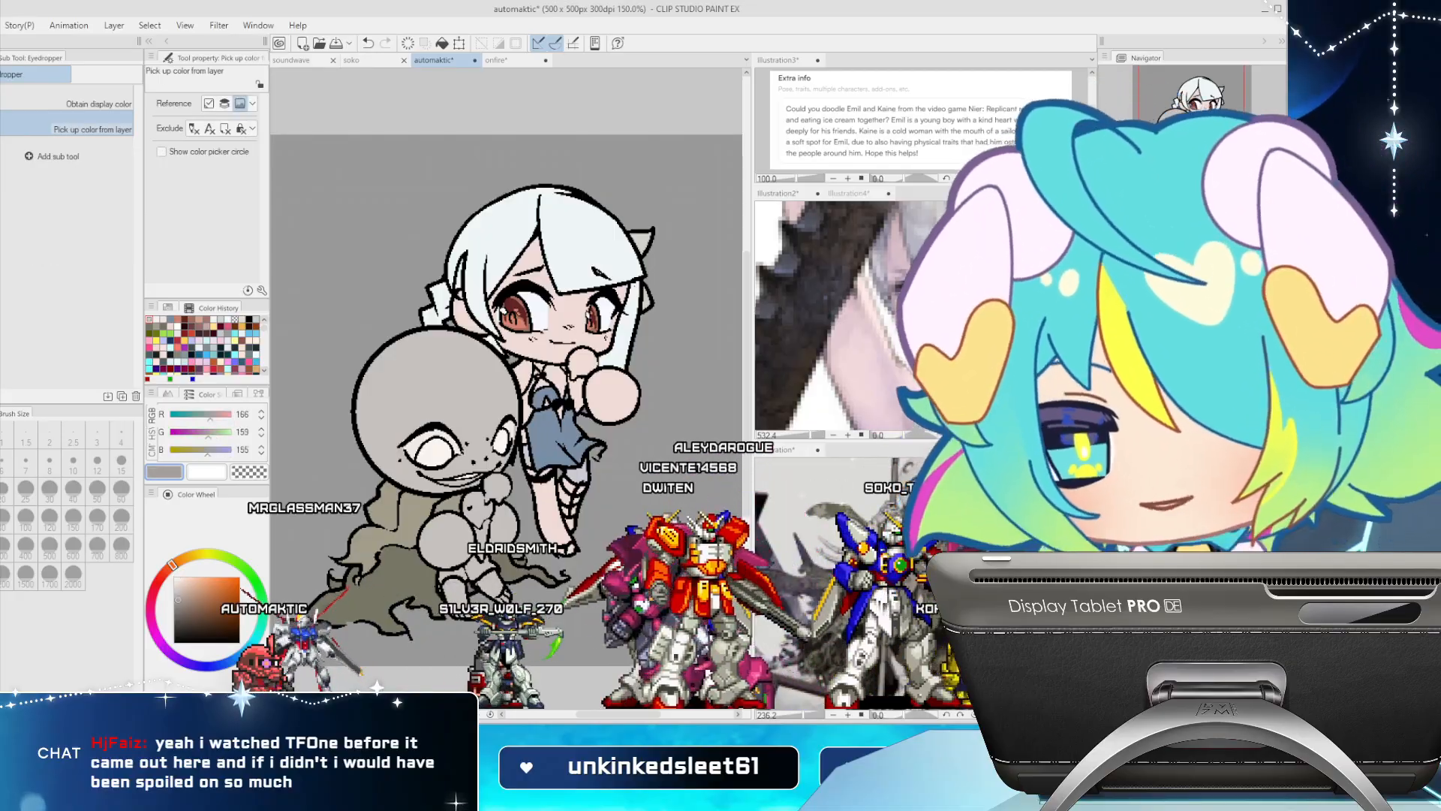
key(g)
key(g)
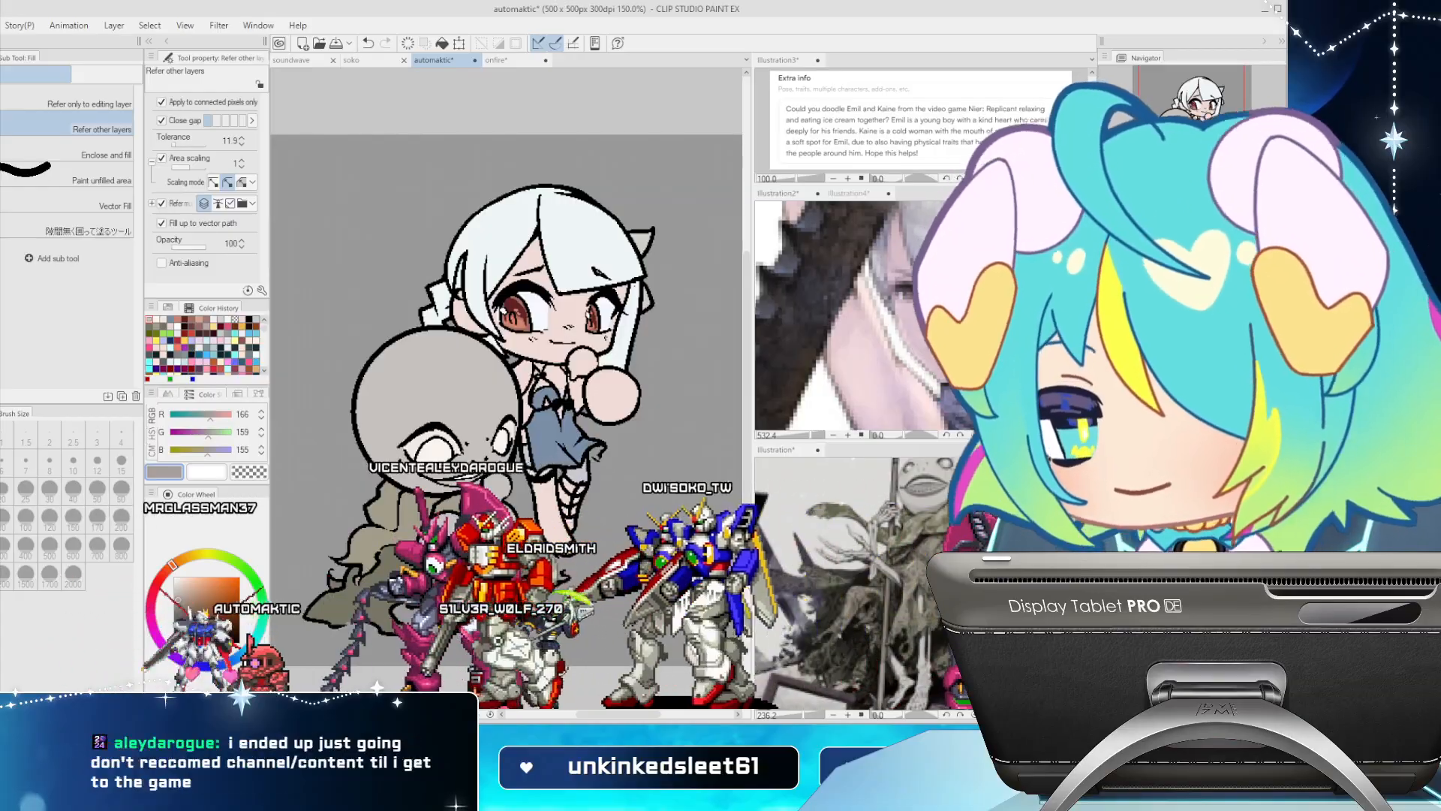
click(467, 479)
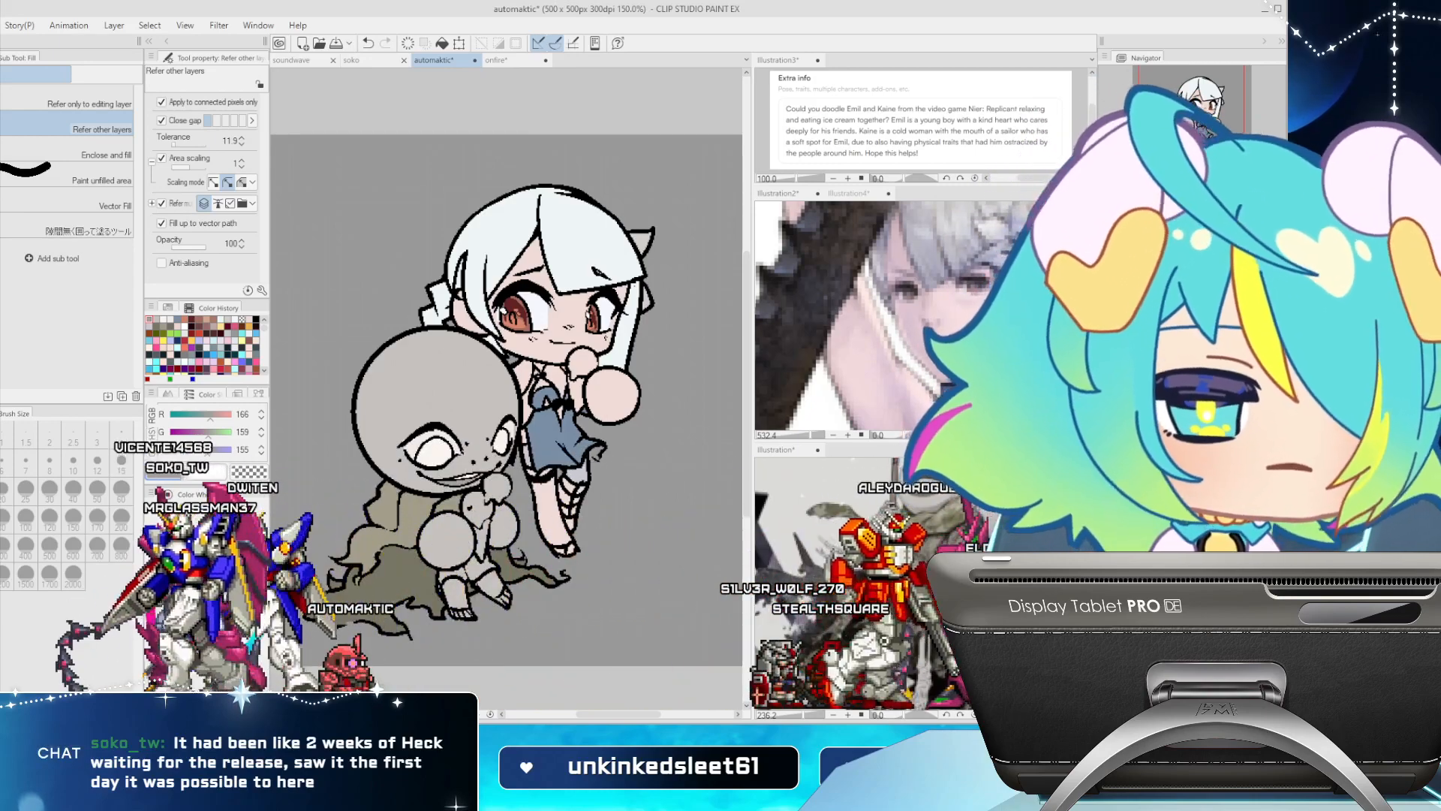
click(191, 544)
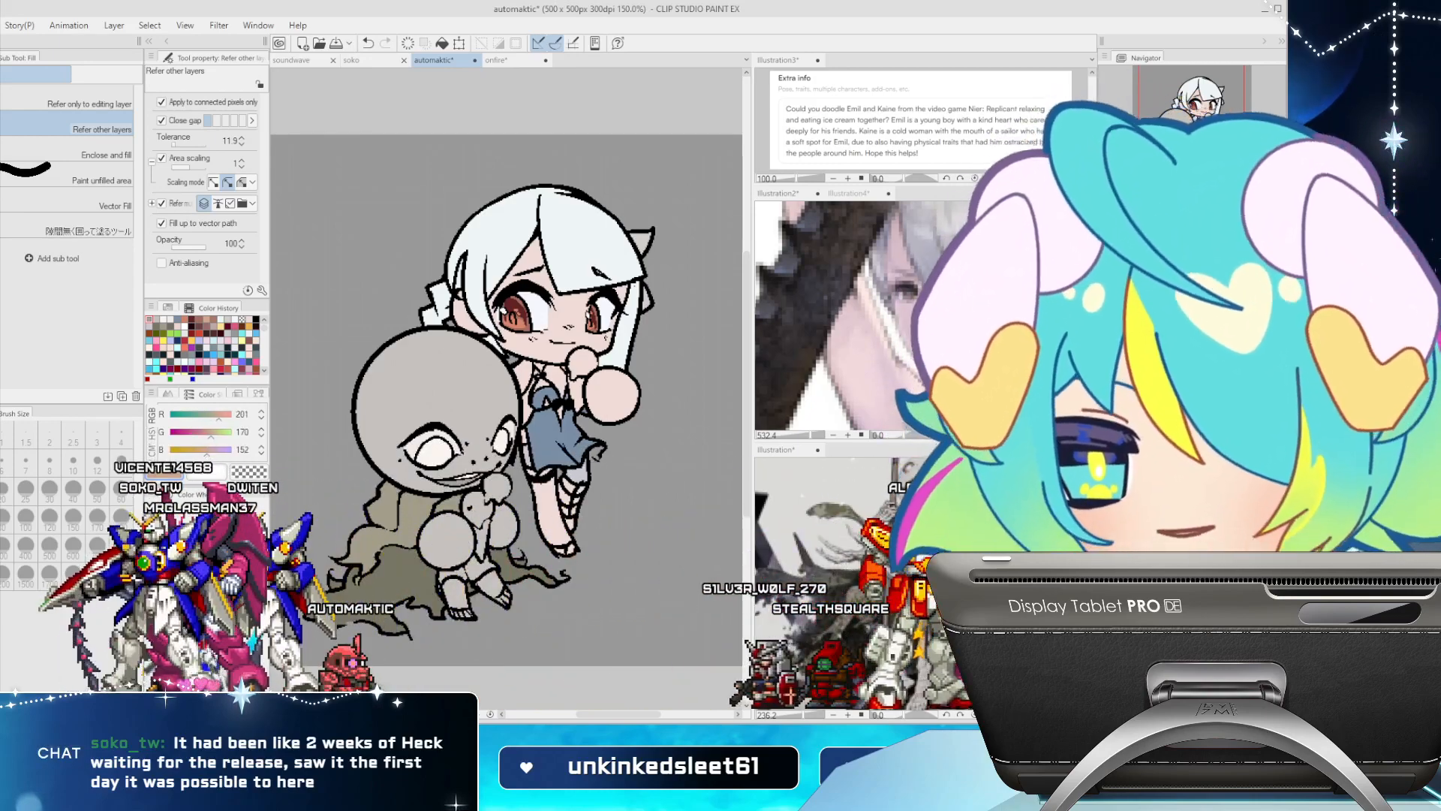
click(485, 524)
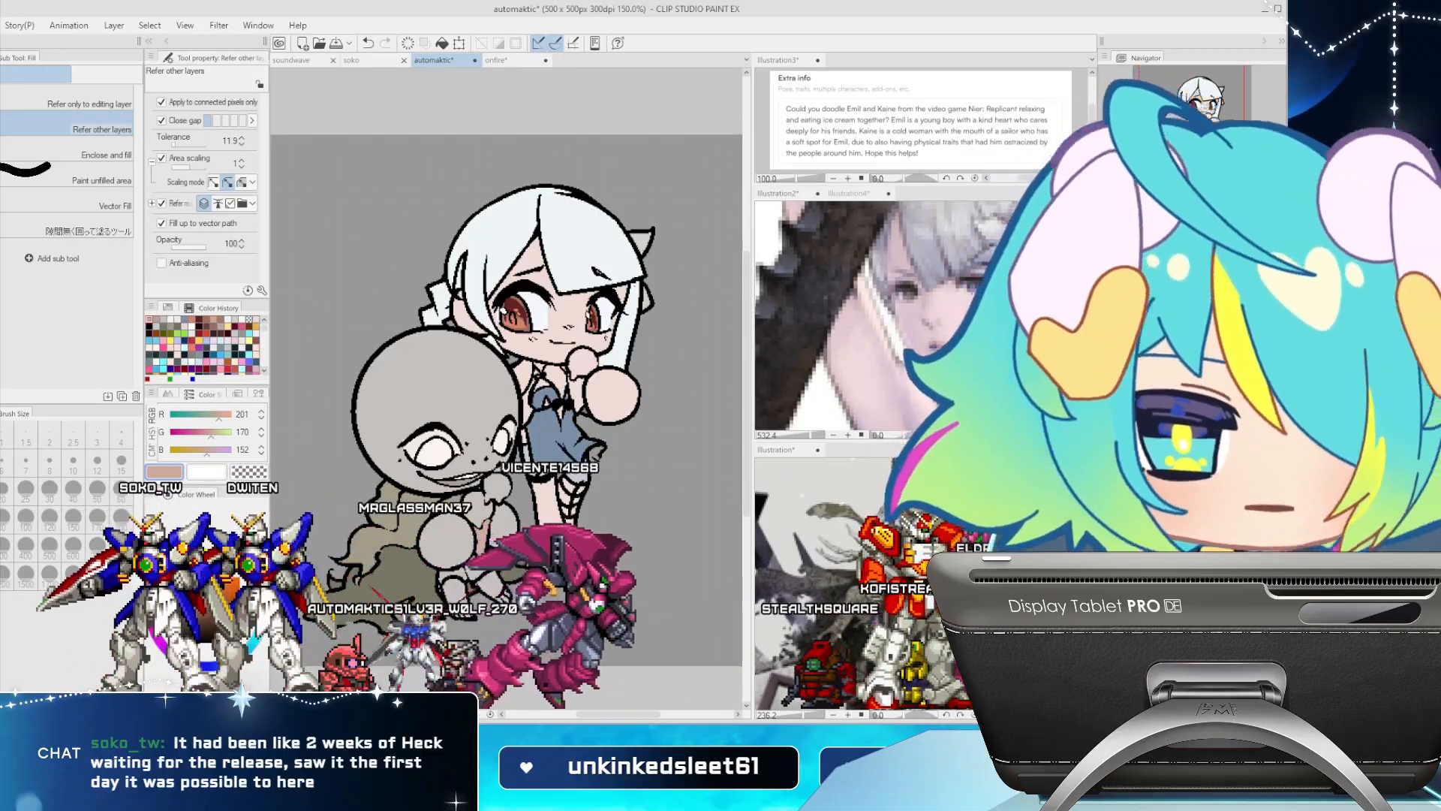
Fill the two scoops of the boy's ice cream with mint (192, 217, 203) and pale cream (250, 249, 227)
key(p)
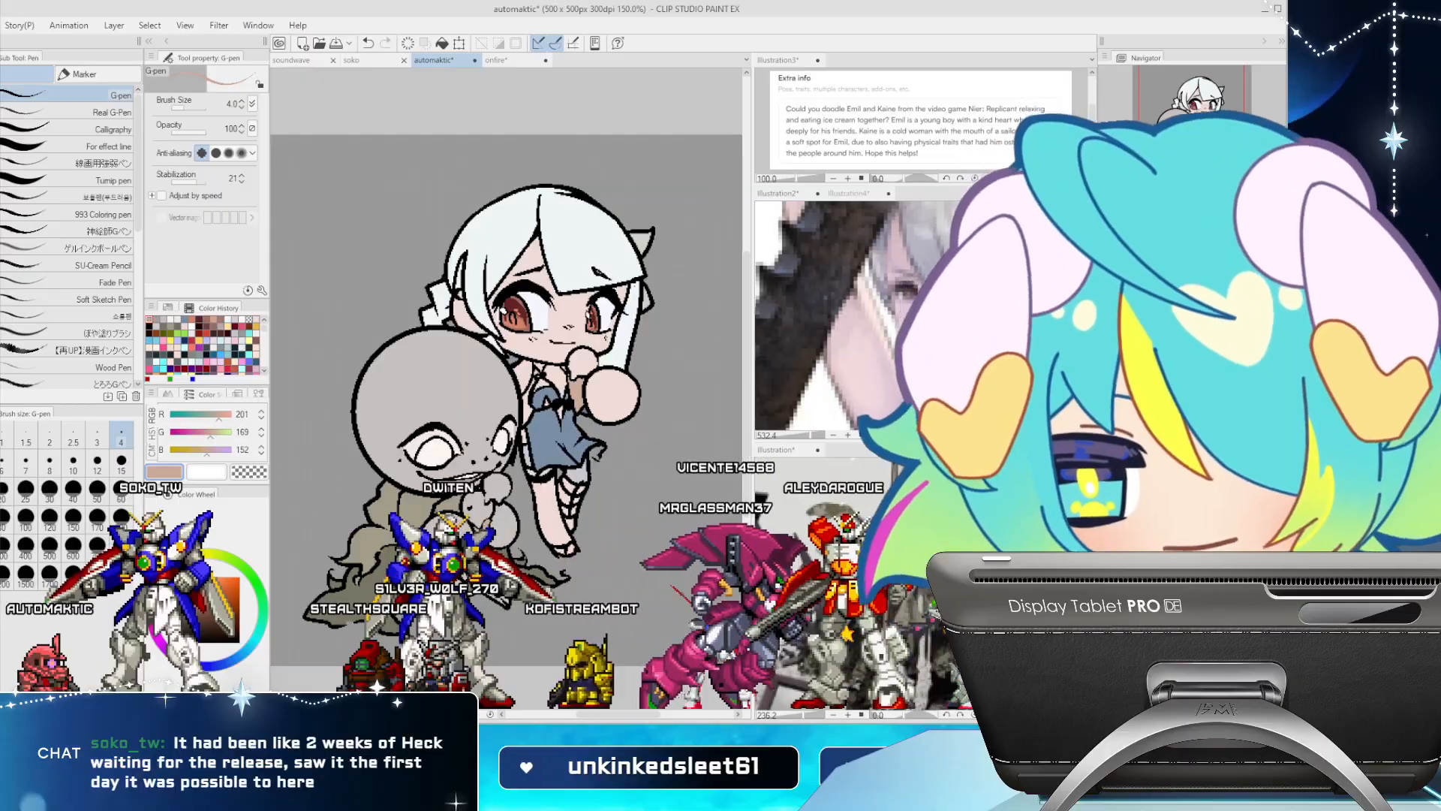
click(156, 590)
click(262, 606)
click(180, 585)
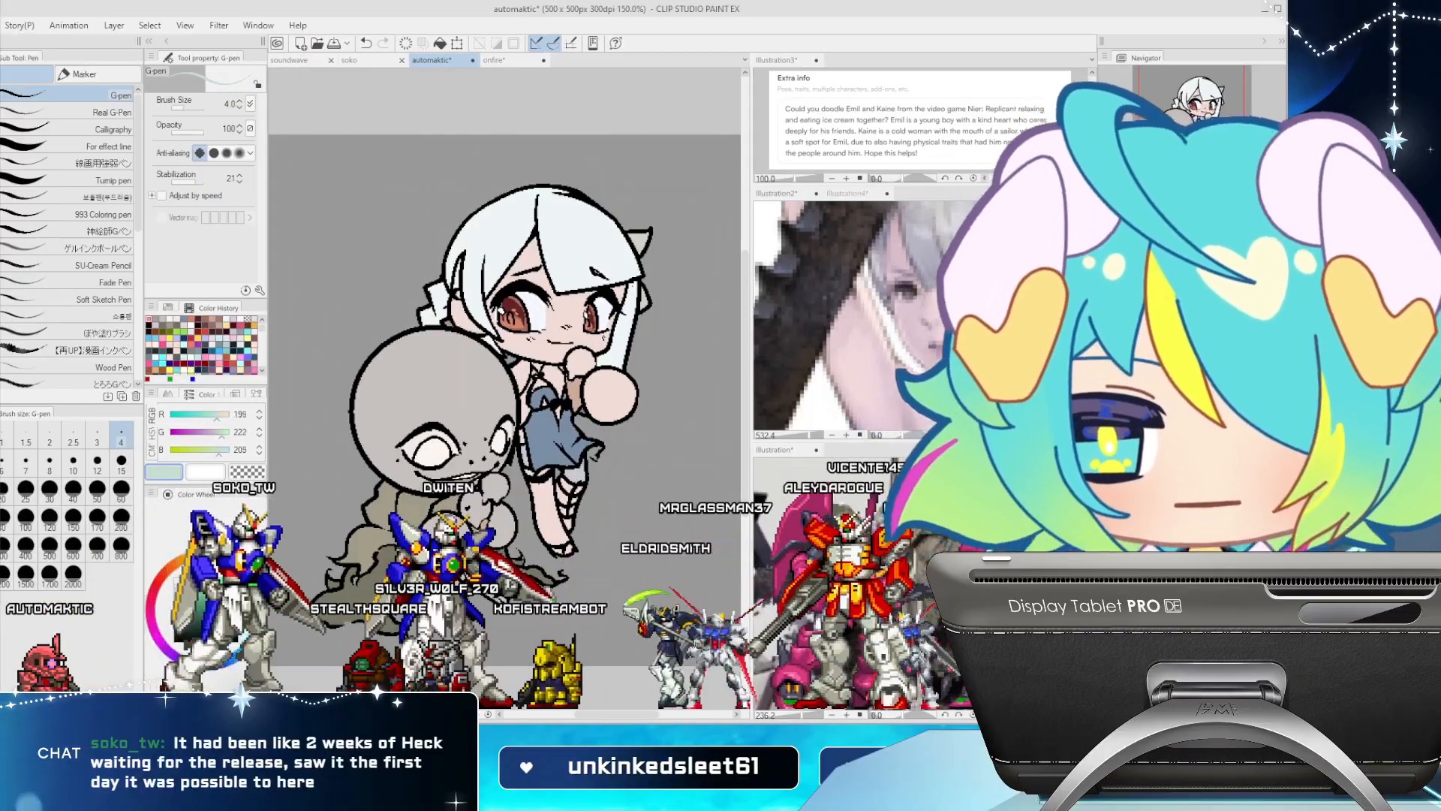
key(g)
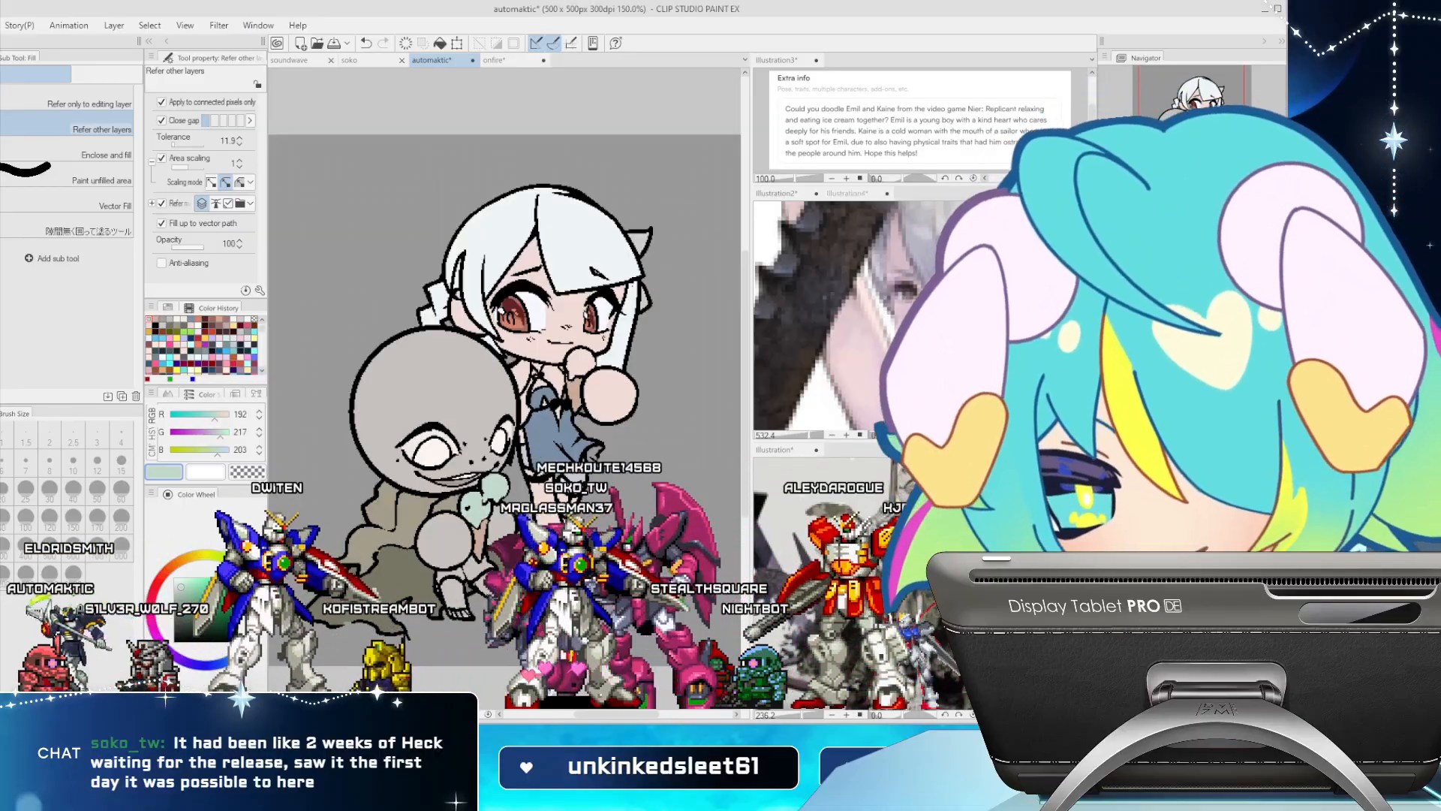
click(180, 578)
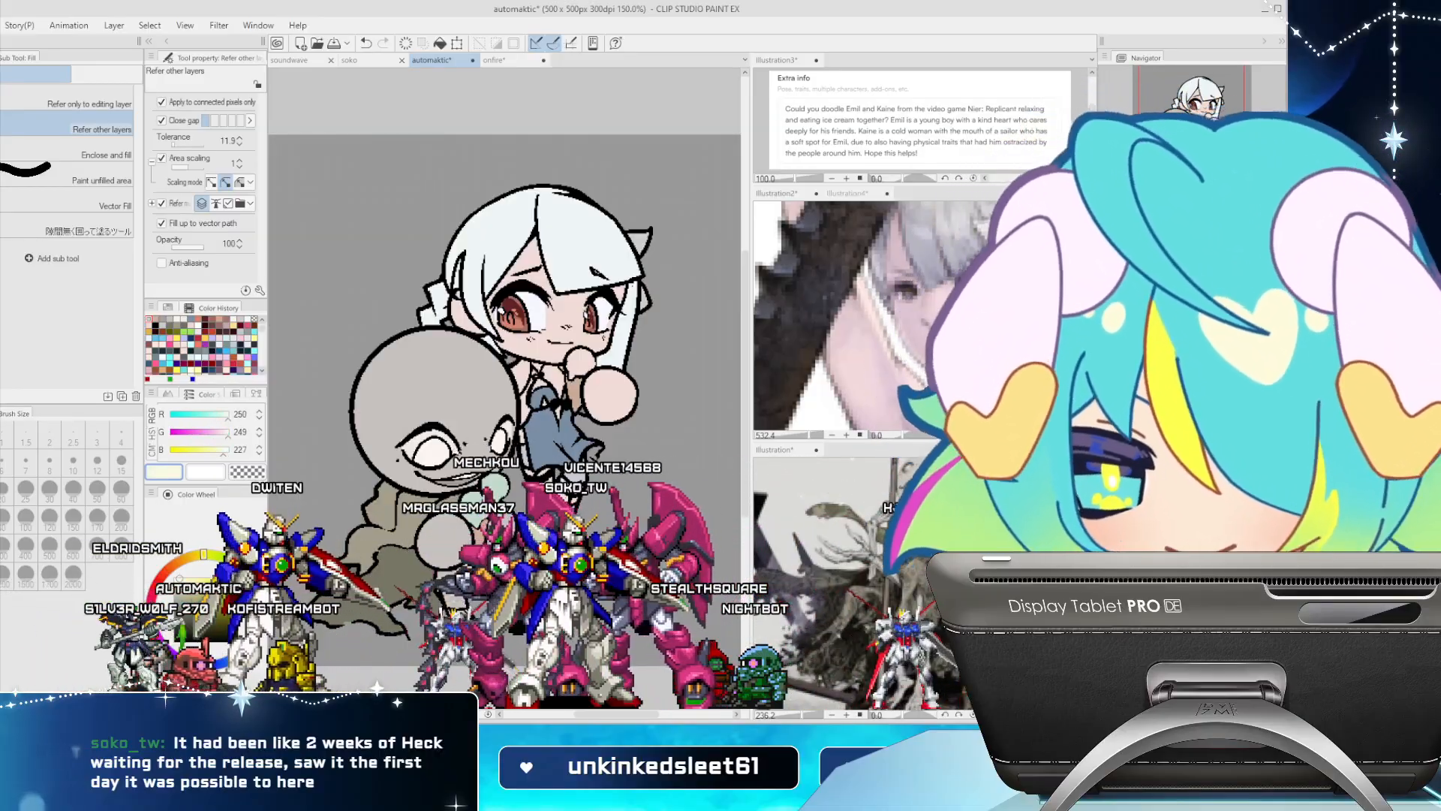
key(p)
key(g)
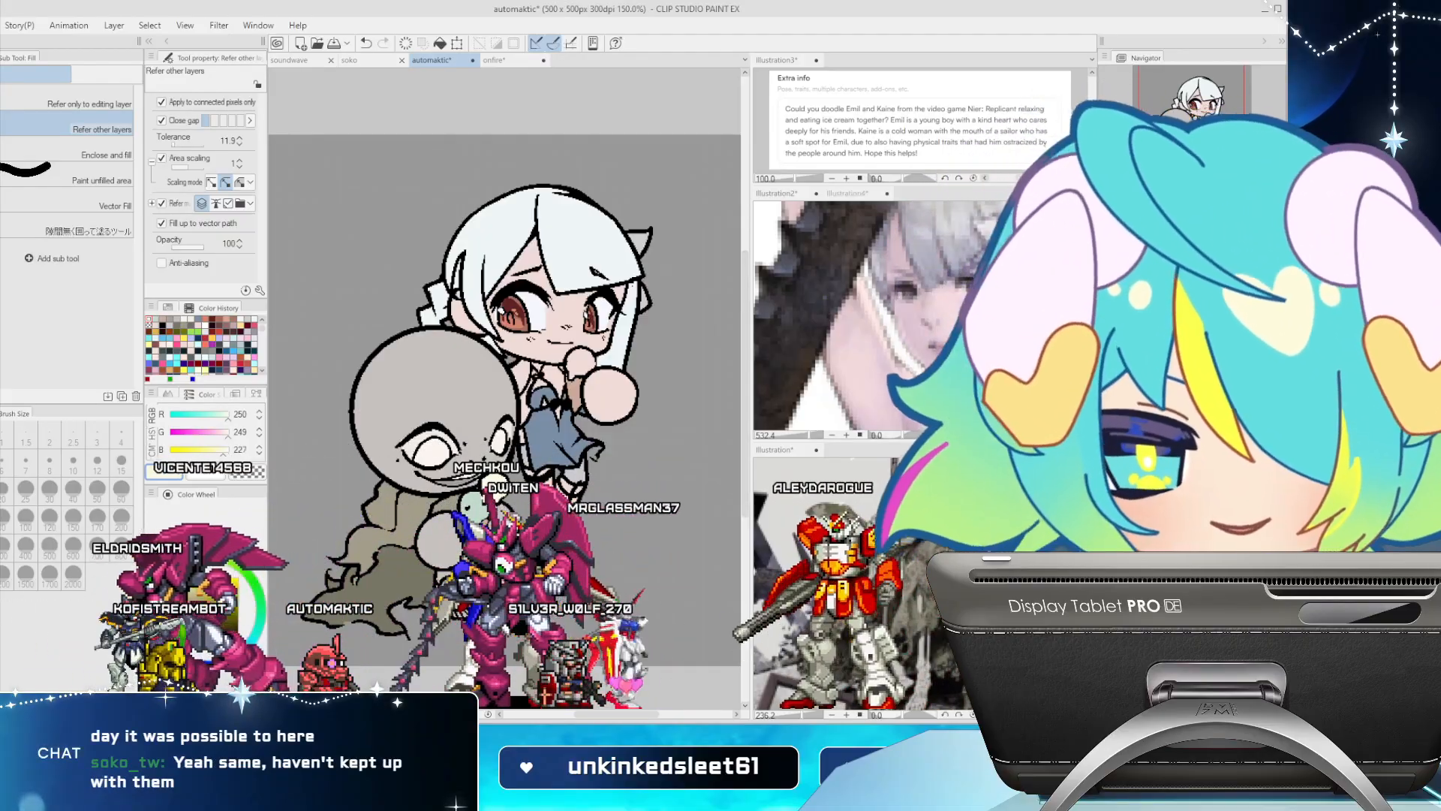
Fill the girl's ice-cream scoop with pale pink (255, 214, 225) and try other pastel colours for it
drag(752, 361, 744, 361)
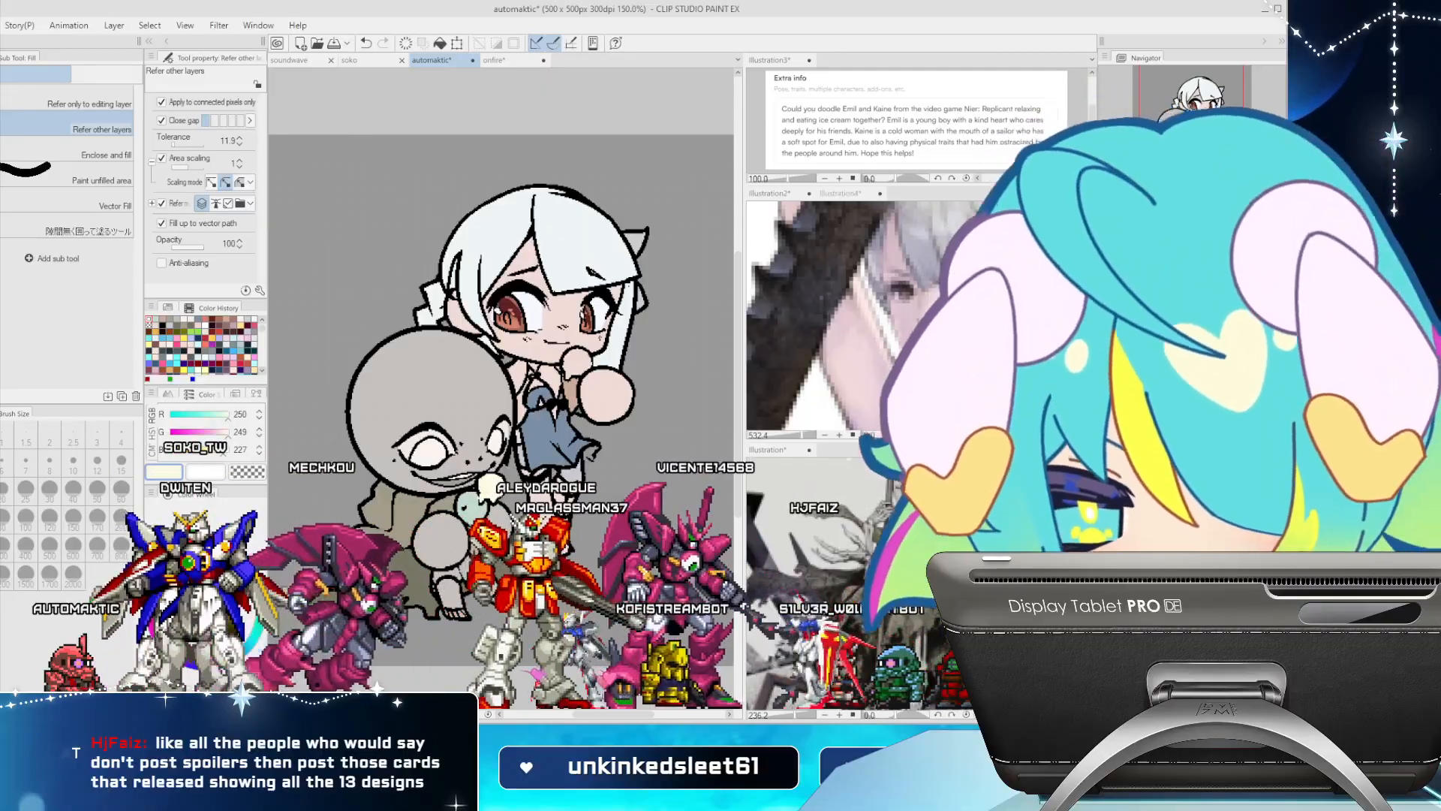
click(151, 590)
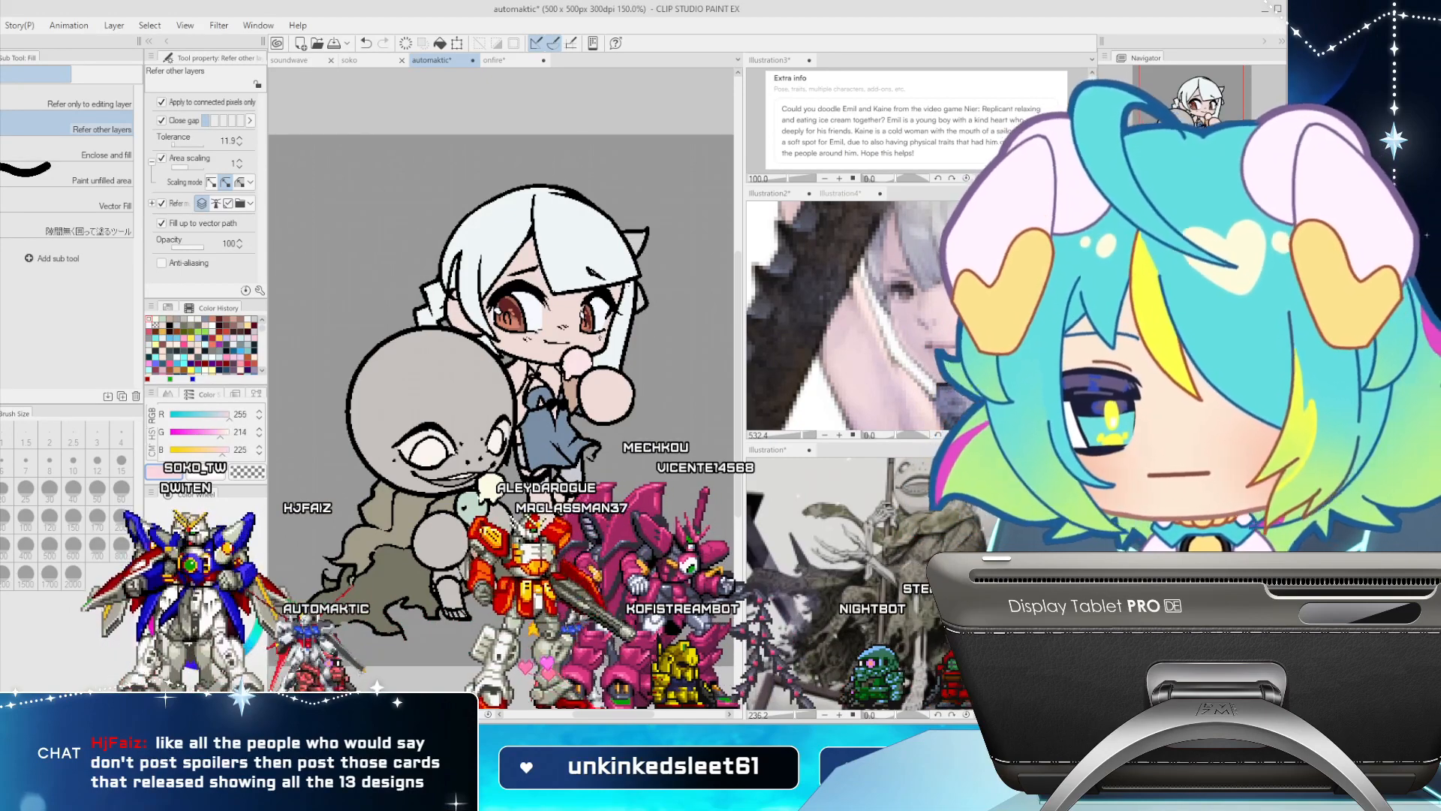
click(577, 363)
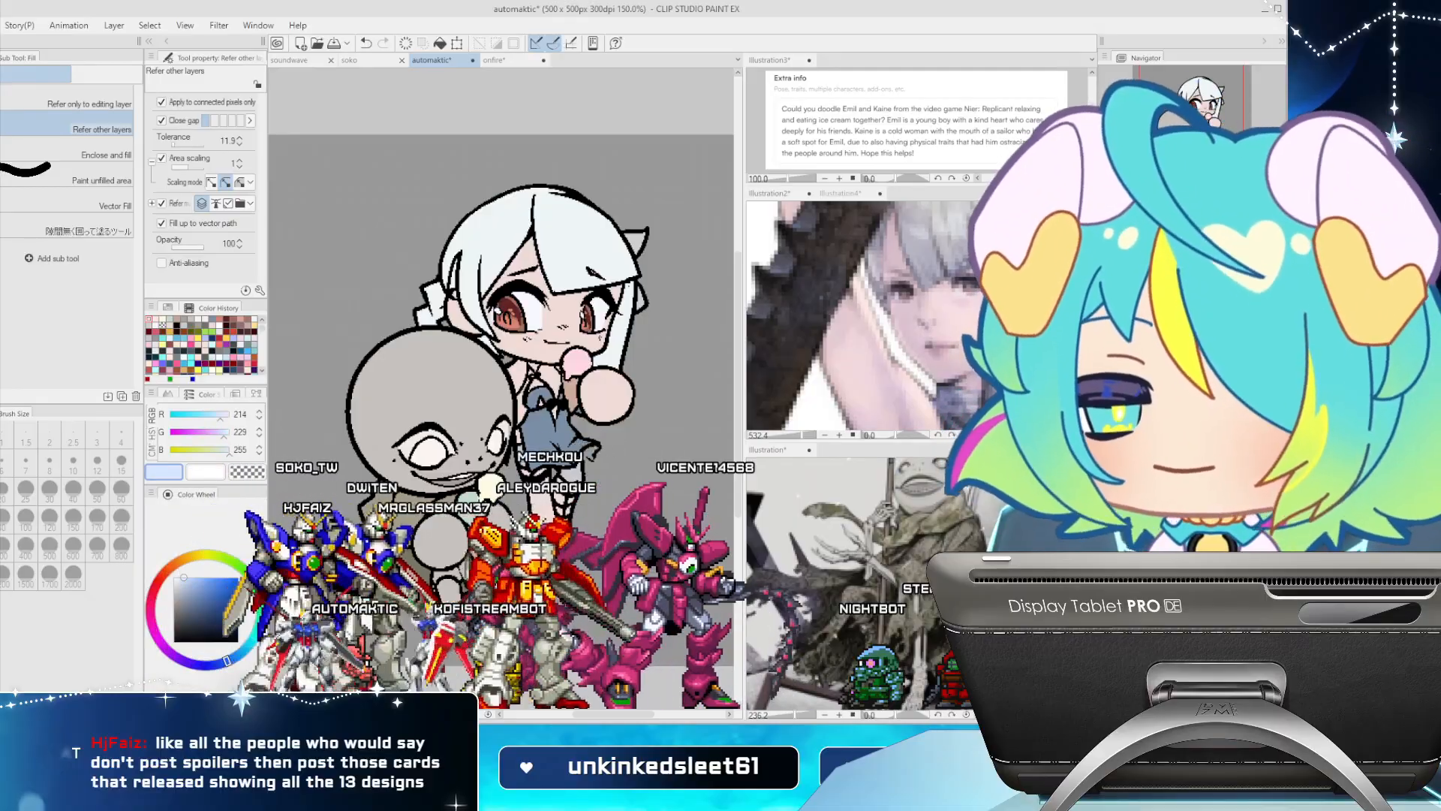
click(260, 618)
click(174, 563)
drag(260, 618, 258, 624)
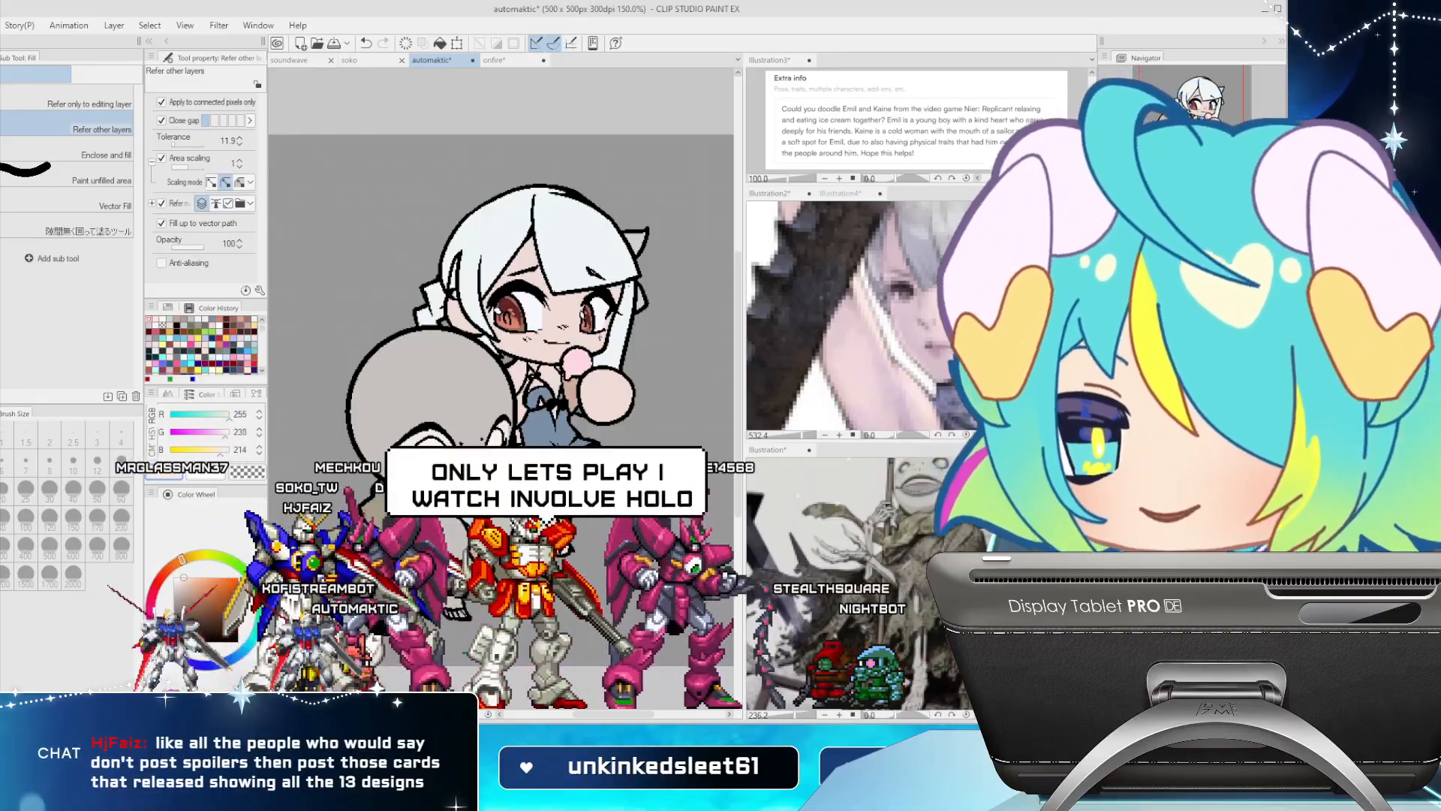
click(151, 598)
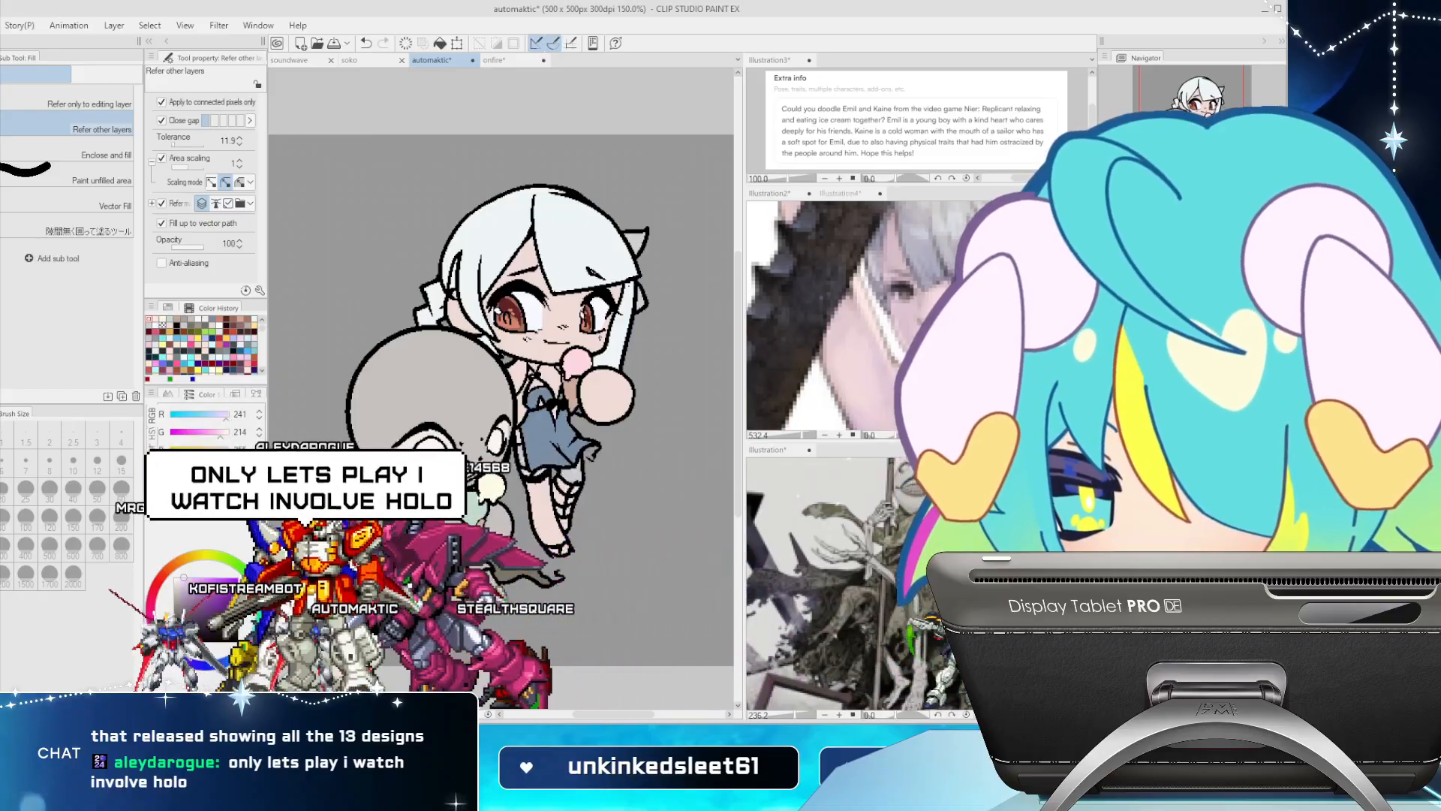
Fill the girl's ice-cream scoop with dark chocolate brown (97, 76, 77)
click(196, 619)
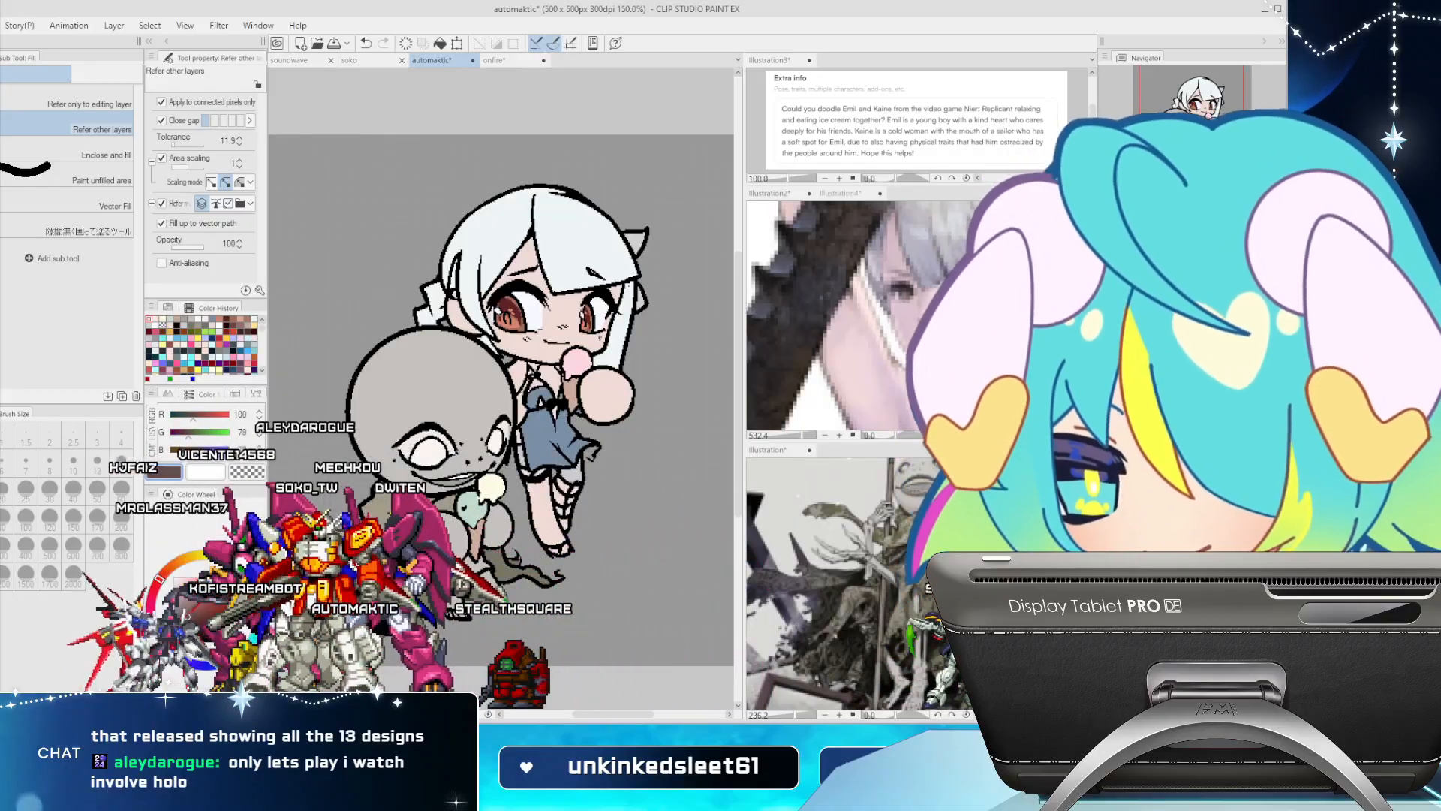
click(186, 616)
click(577, 363)
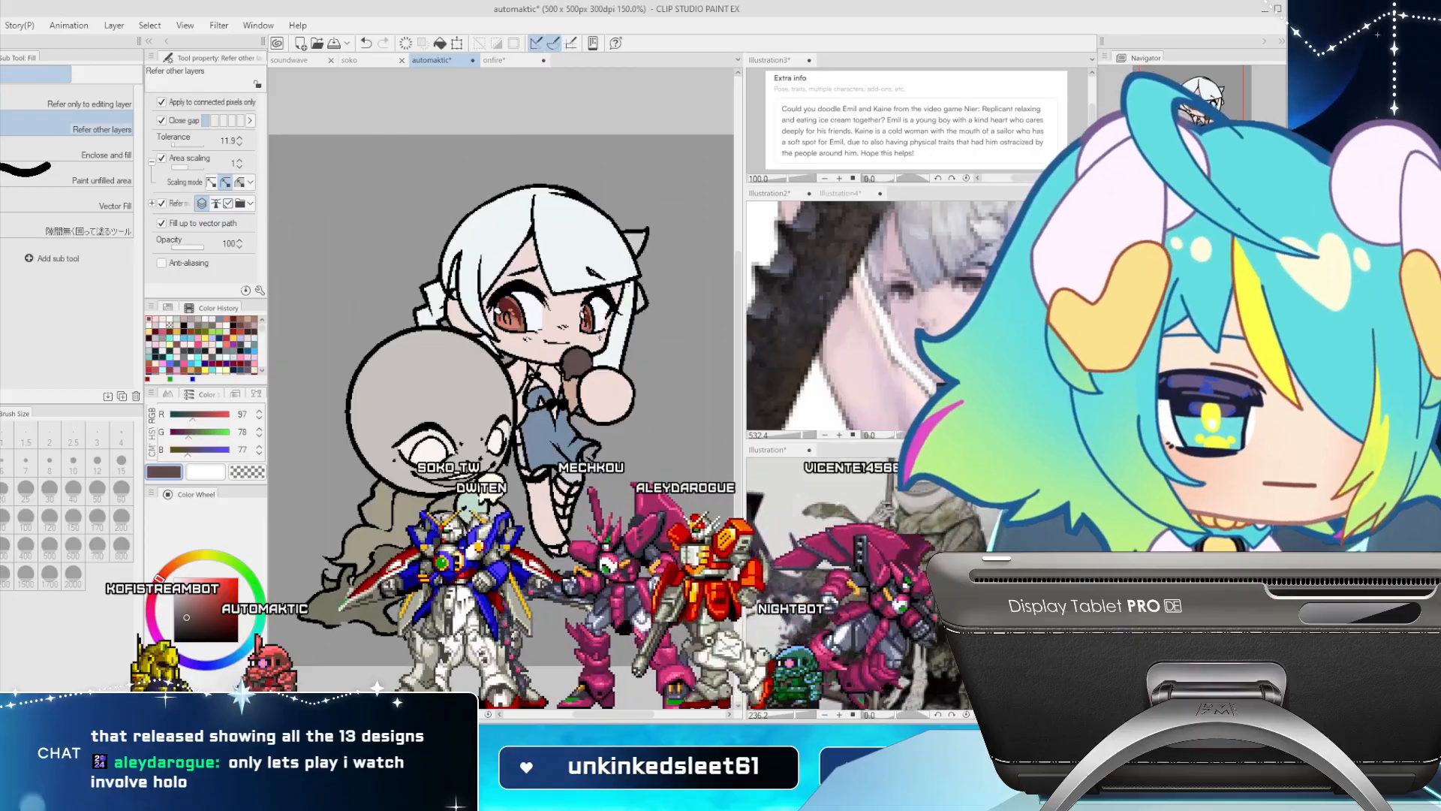
Check the girl's full figure in her reference image and return to the drawing
click(863, 578)
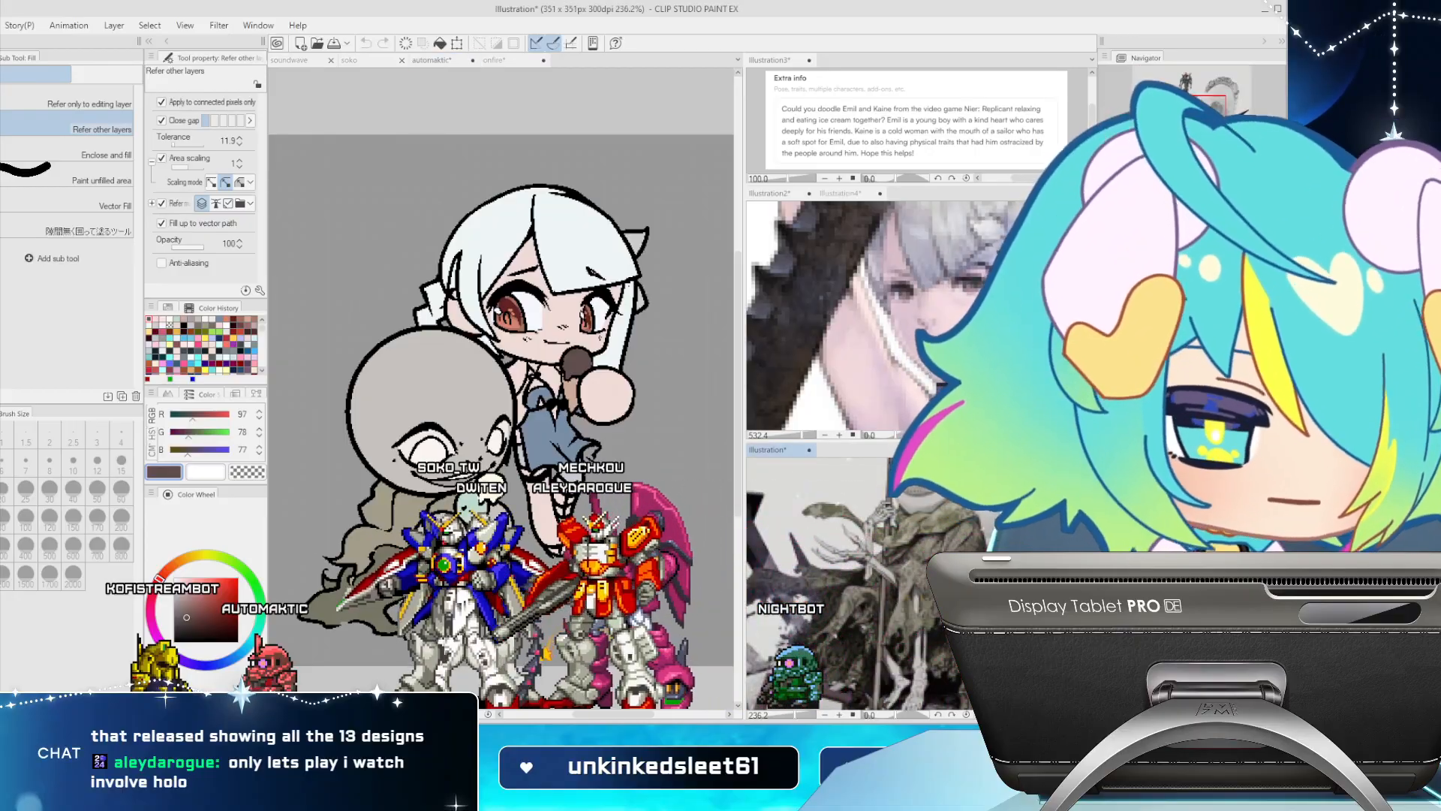
click(920, 315)
scroll(919, 315, down, 10)
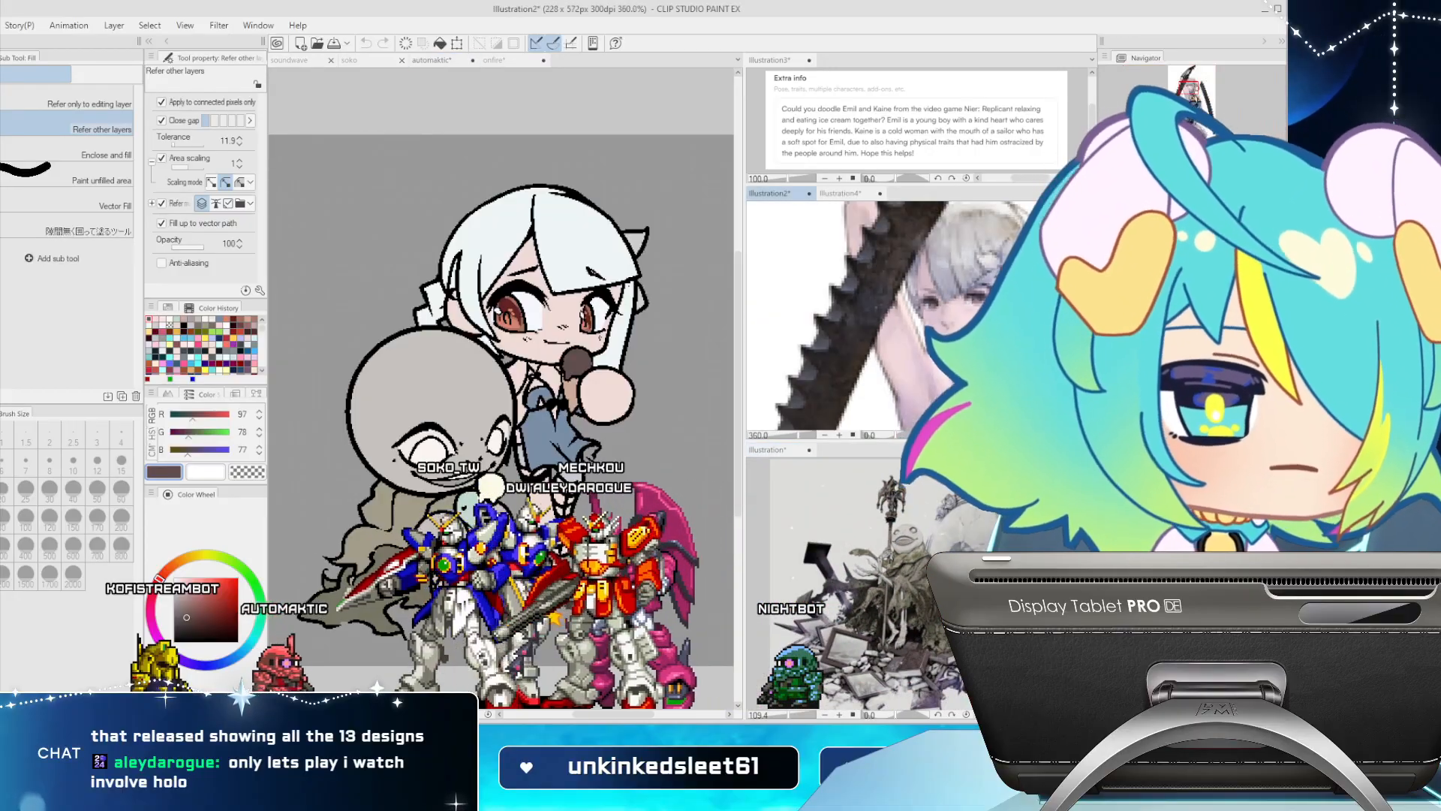
scroll(920, 315, down, 2)
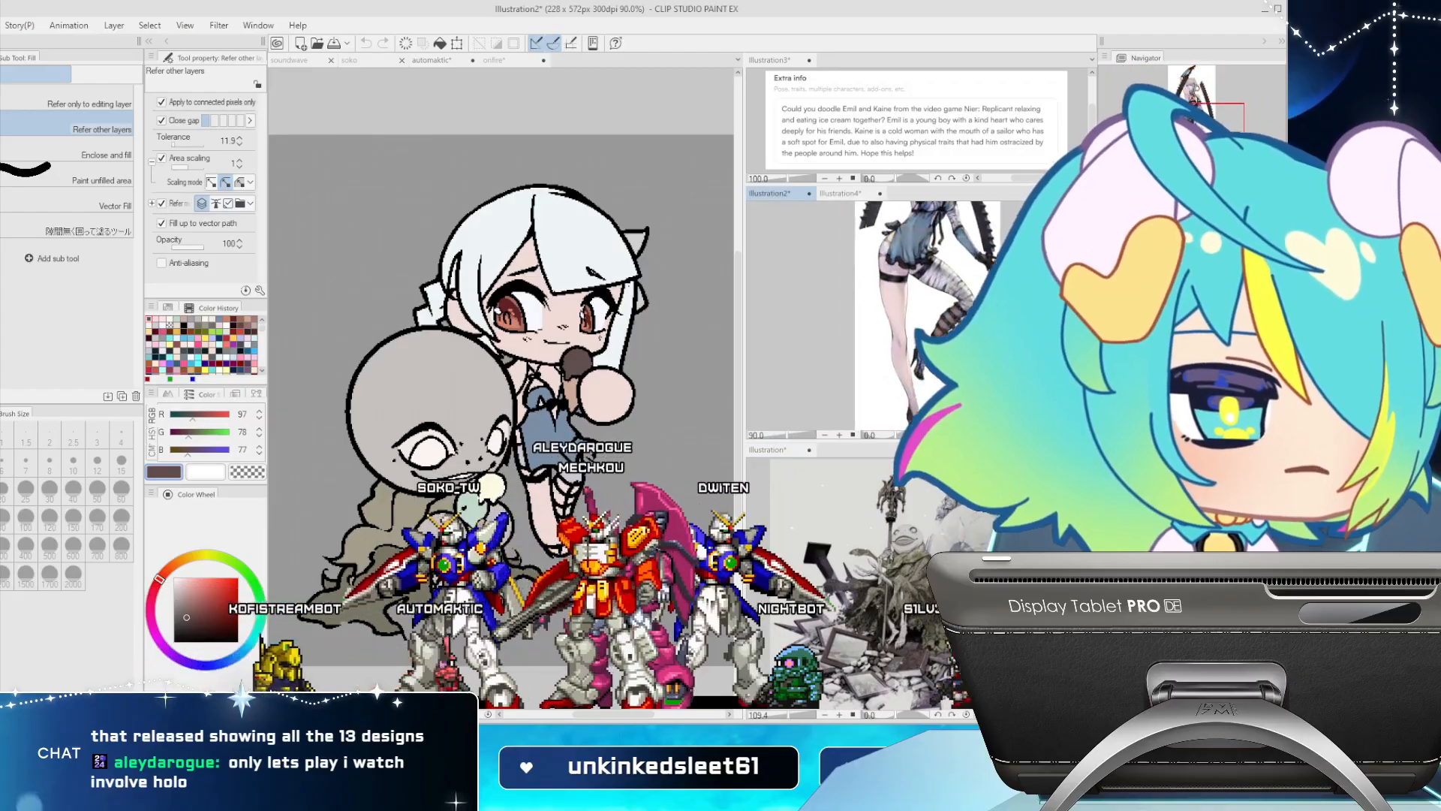
scroll(976, 252, up, 1)
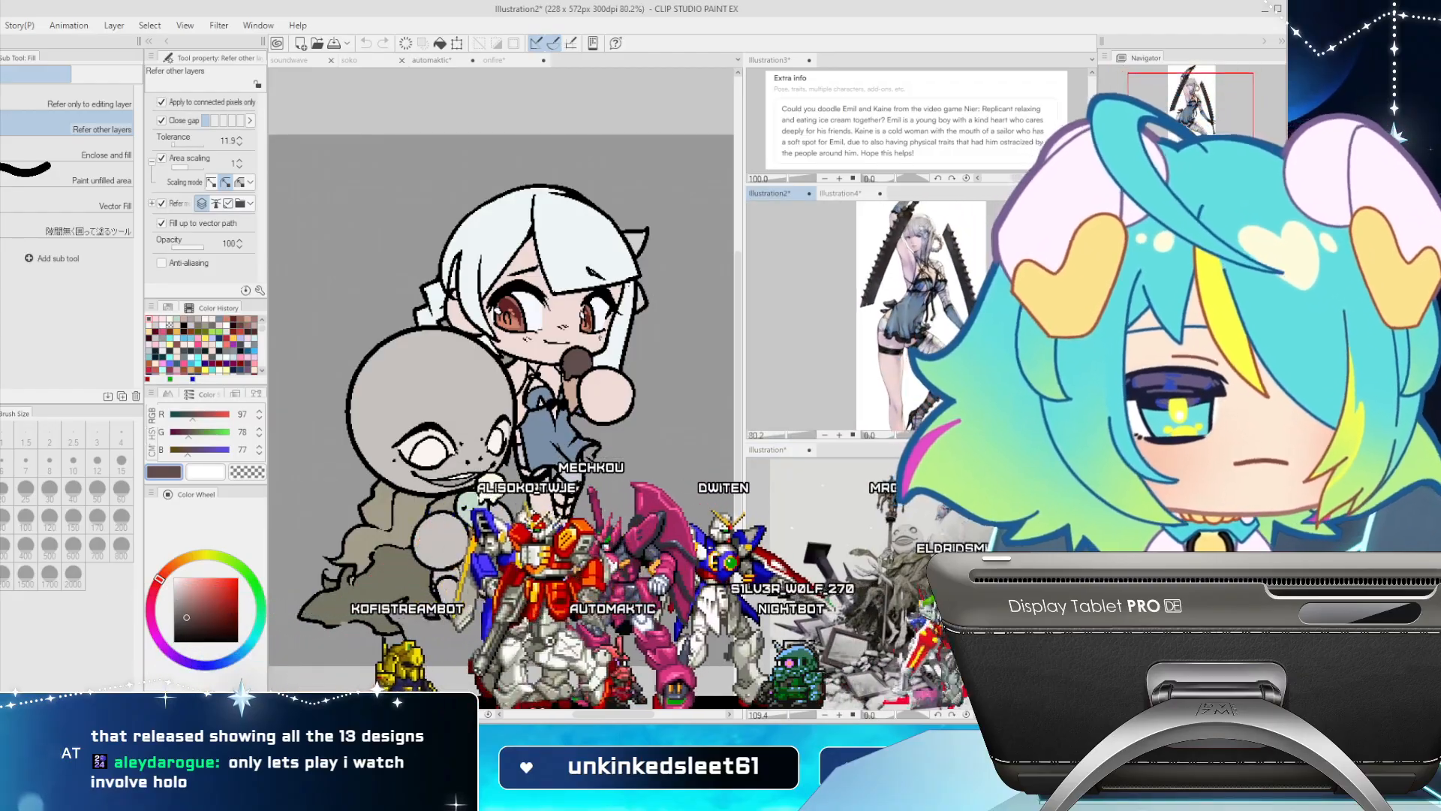
click(525, 421)
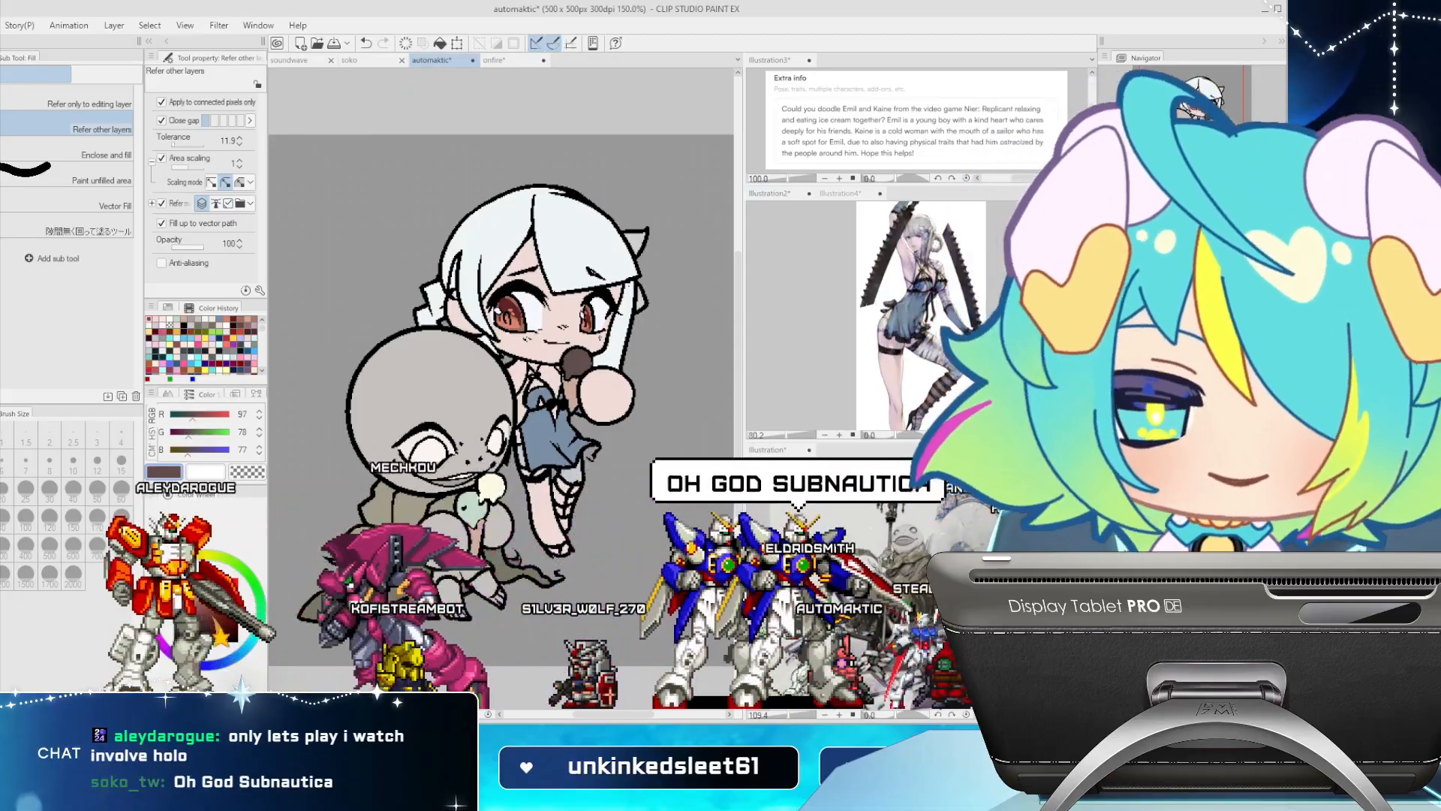
Sample a very dark brown (51, 47, 36) from the boy's reference image for the G-pen
key(y)
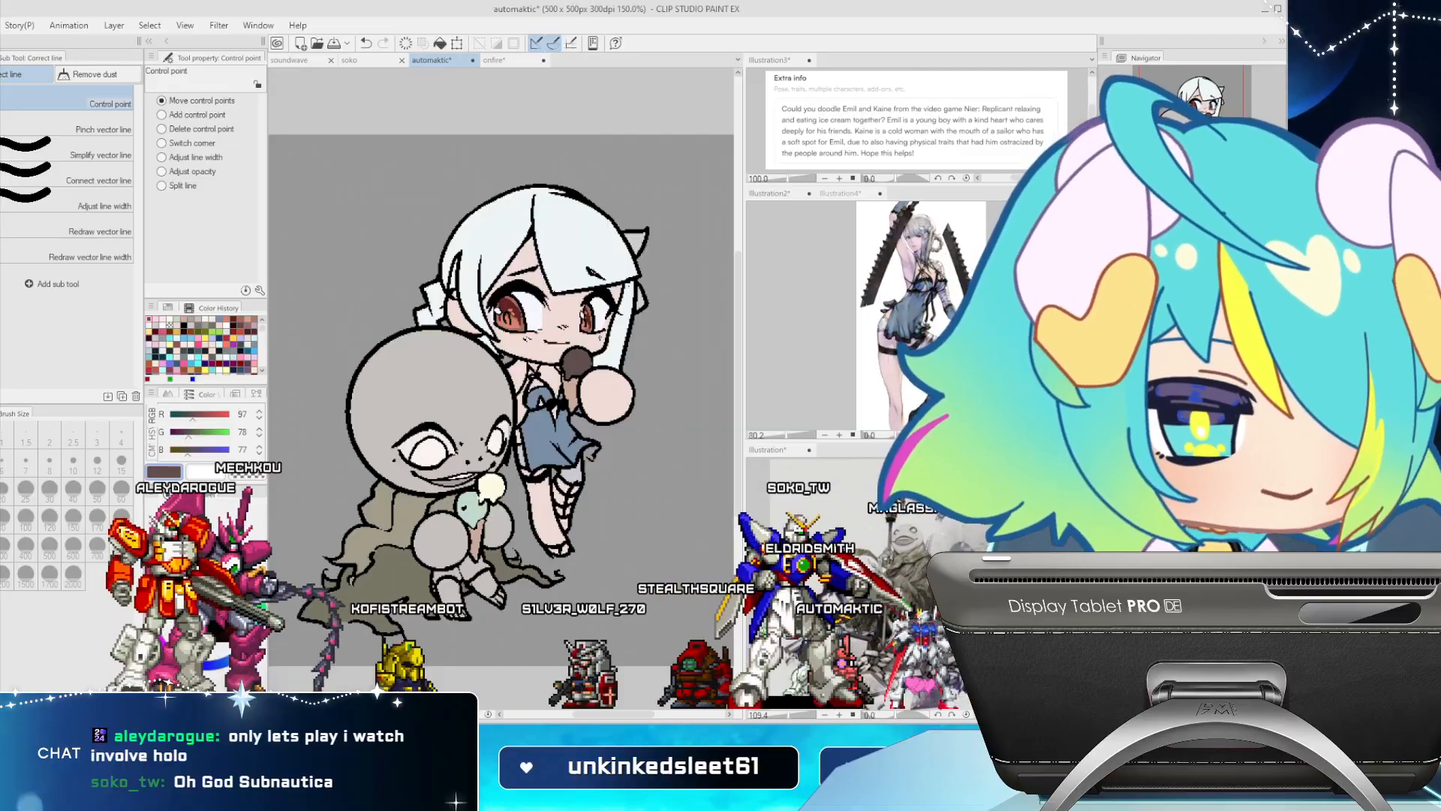
click(893, 570)
key(u)
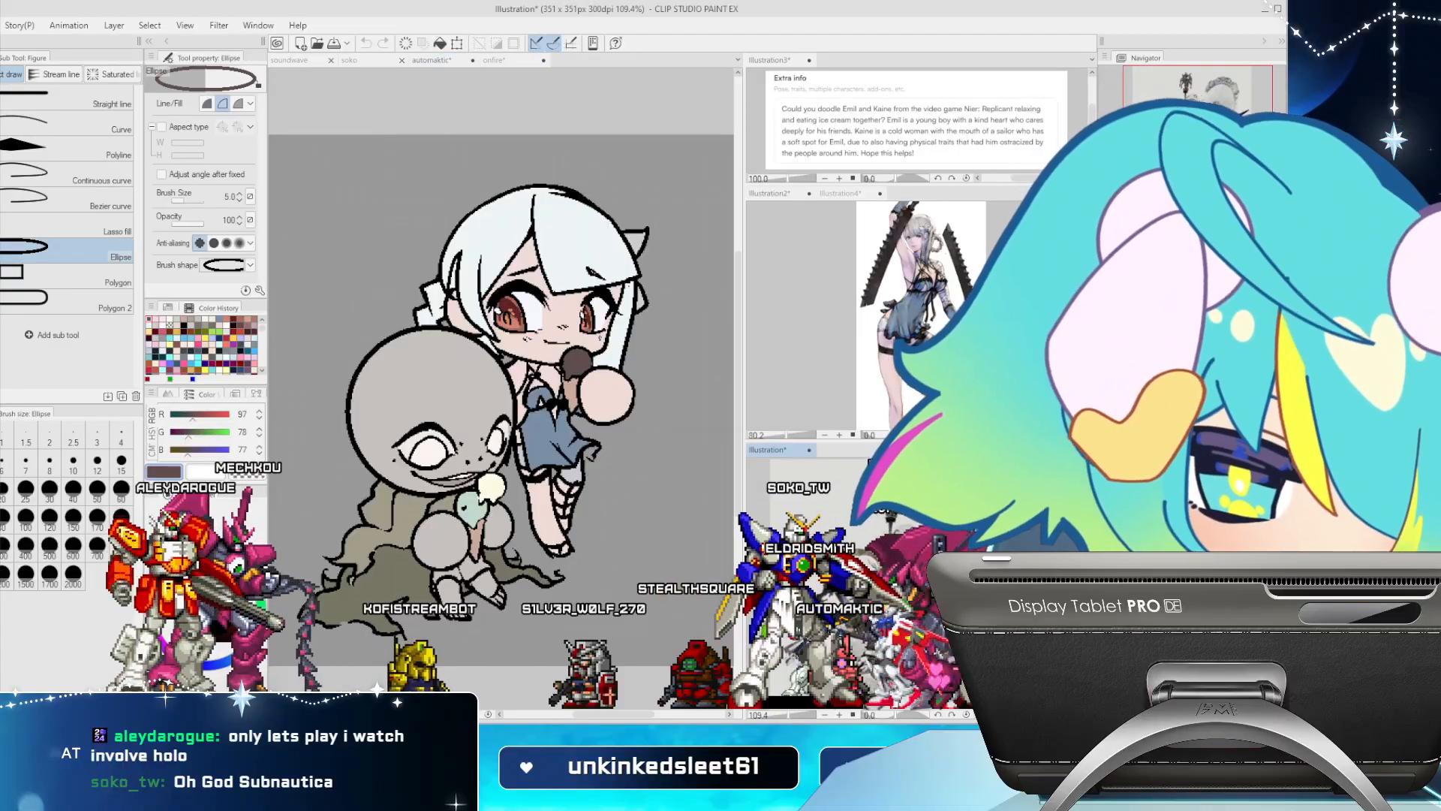
scroll(893, 578, up, 6)
scroll(894, 578, up, 1)
key(i)
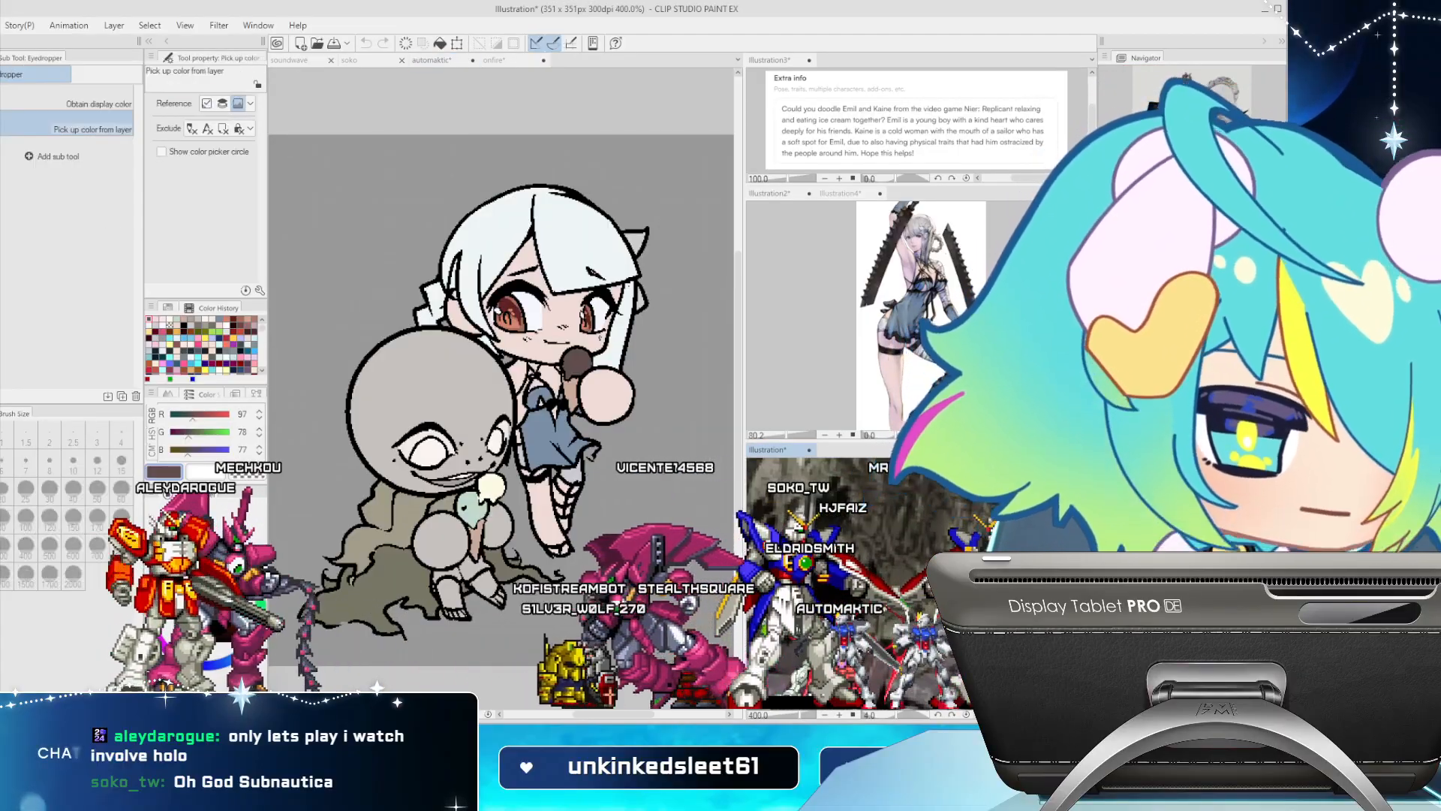
click(894, 578)
key(p)
click(402, 574)
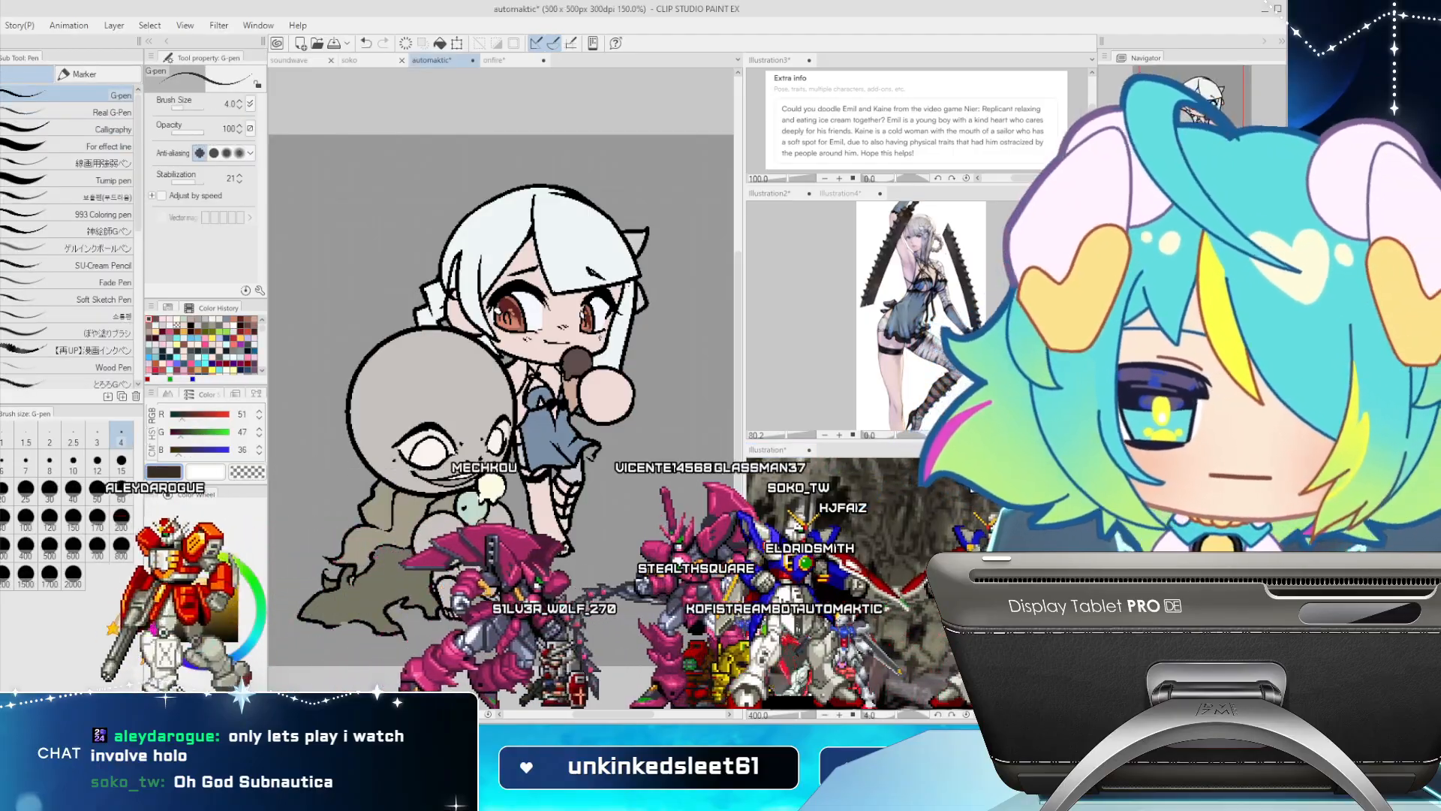
Auto-select the boy's ragged cloak, paint dark brown (51, 47, 36) details inside it with the G-pen, and deselect
key(w)
click(398, 577)
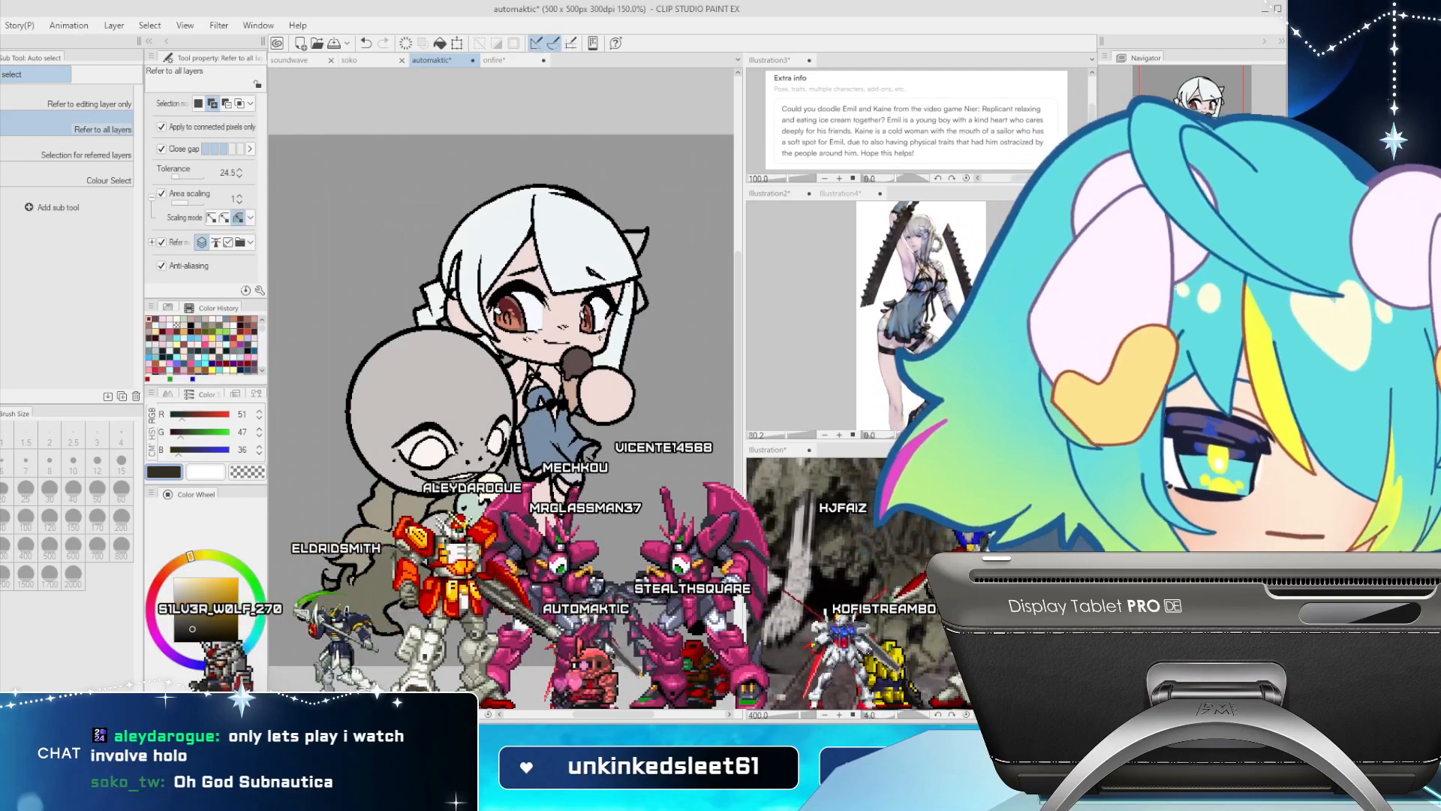
key(i)
click(362, 600)
key(p)
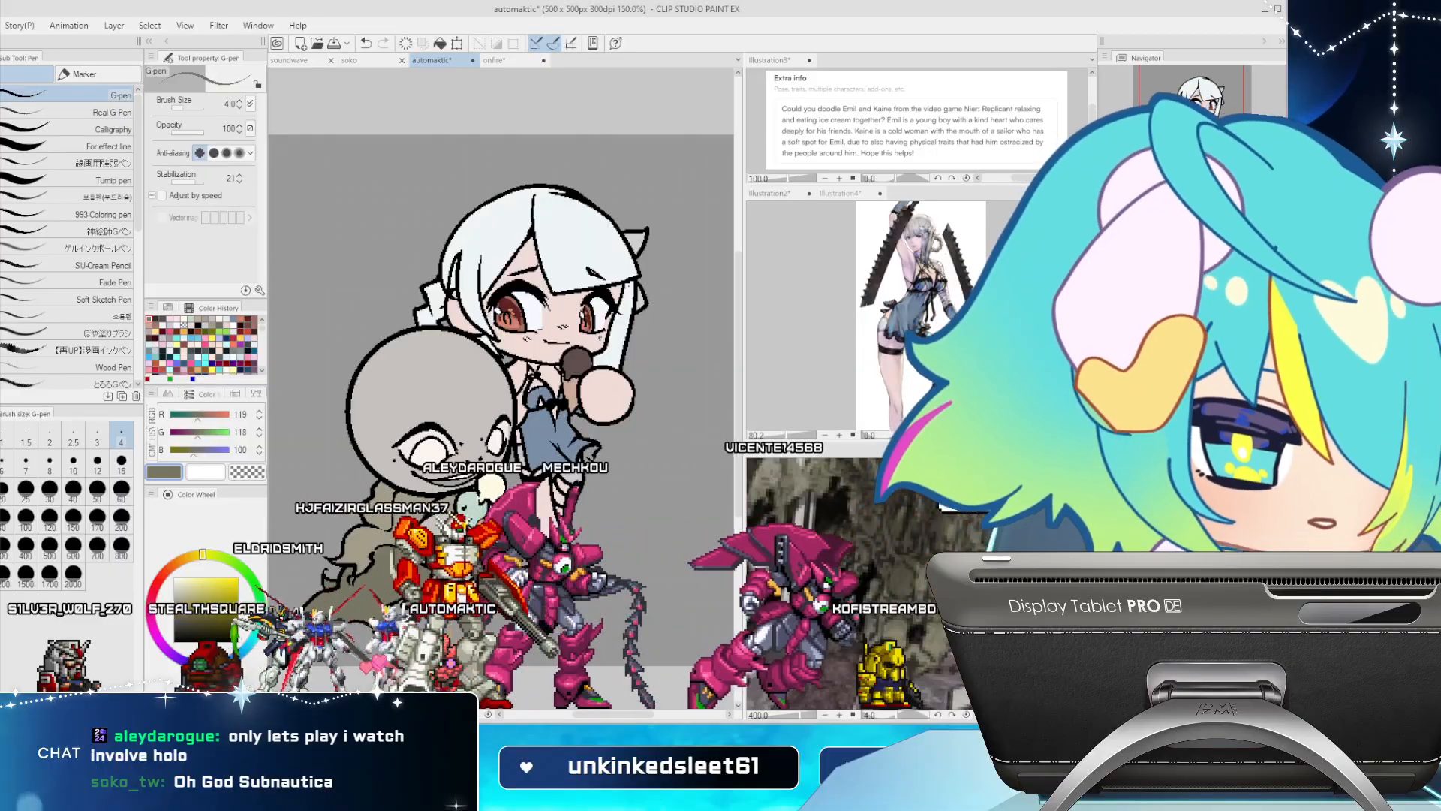
key(w)
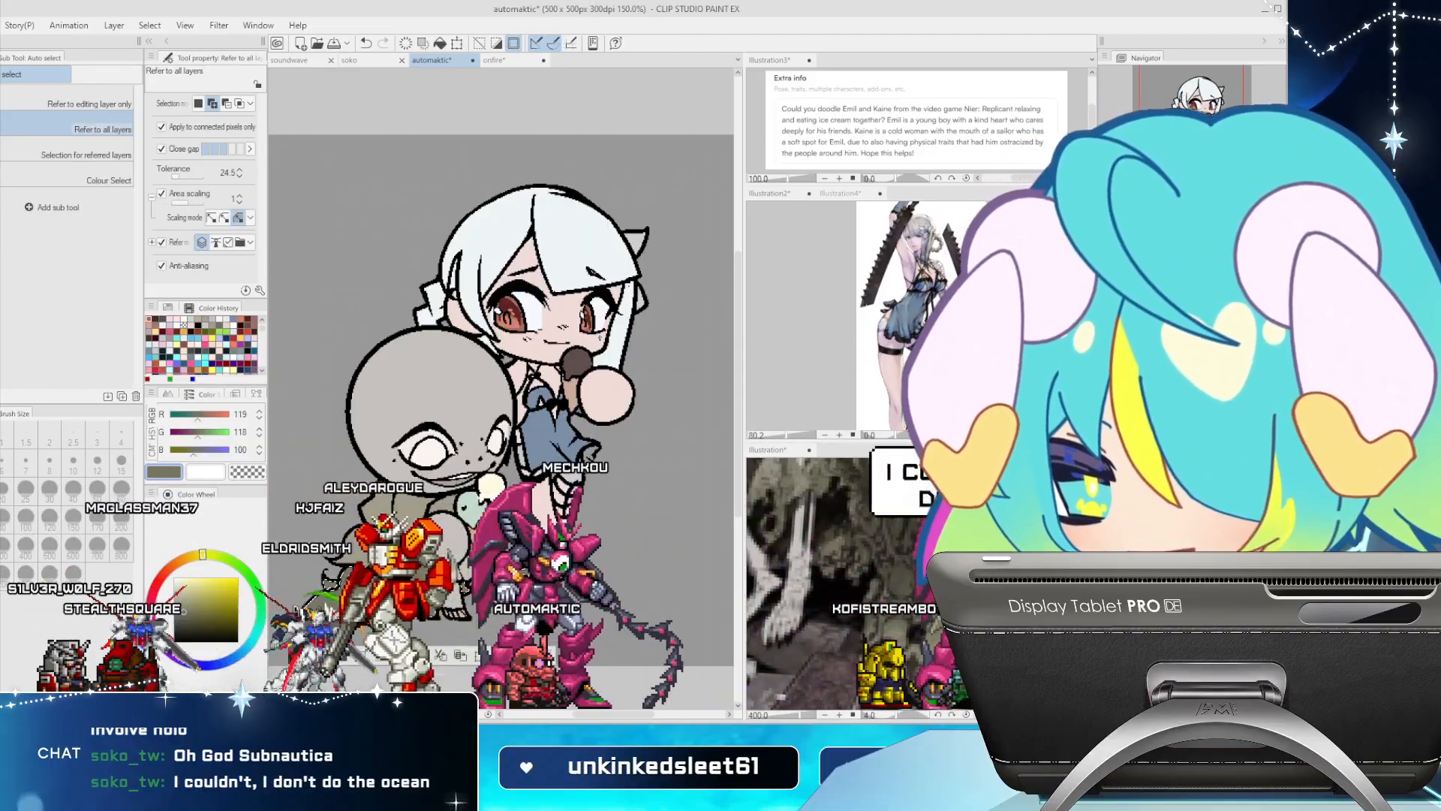
key(p)
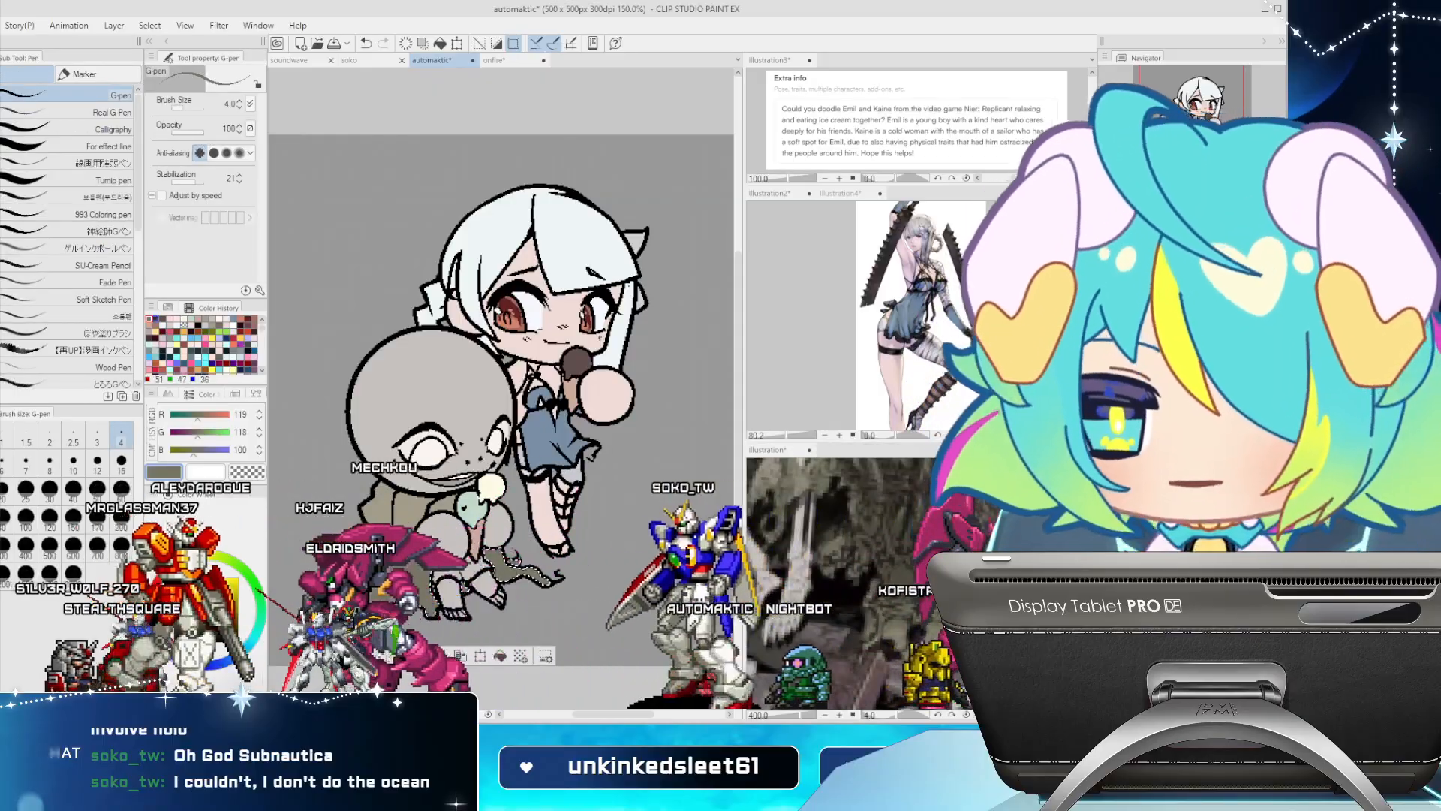
click(156, 319)
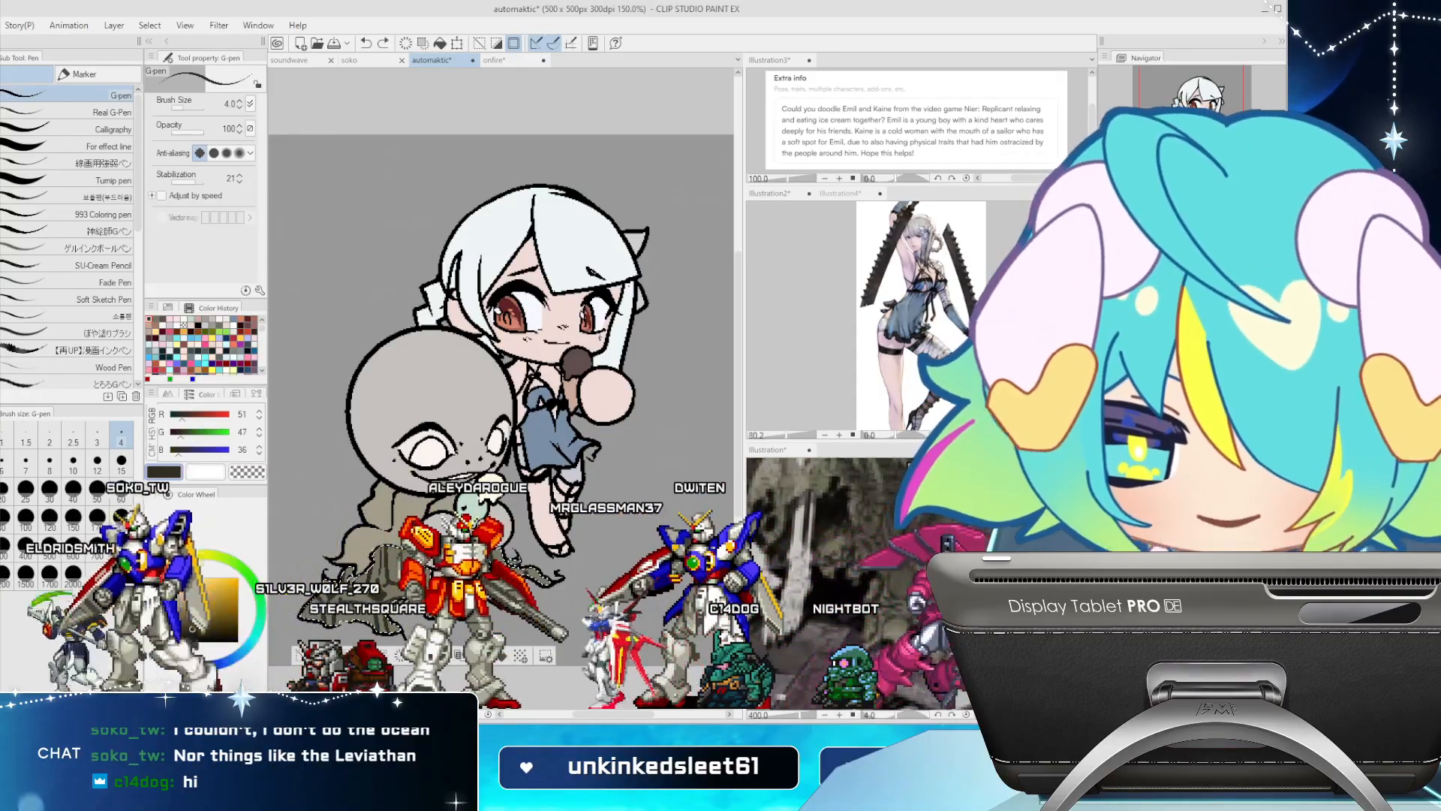
key(ctrl+d)
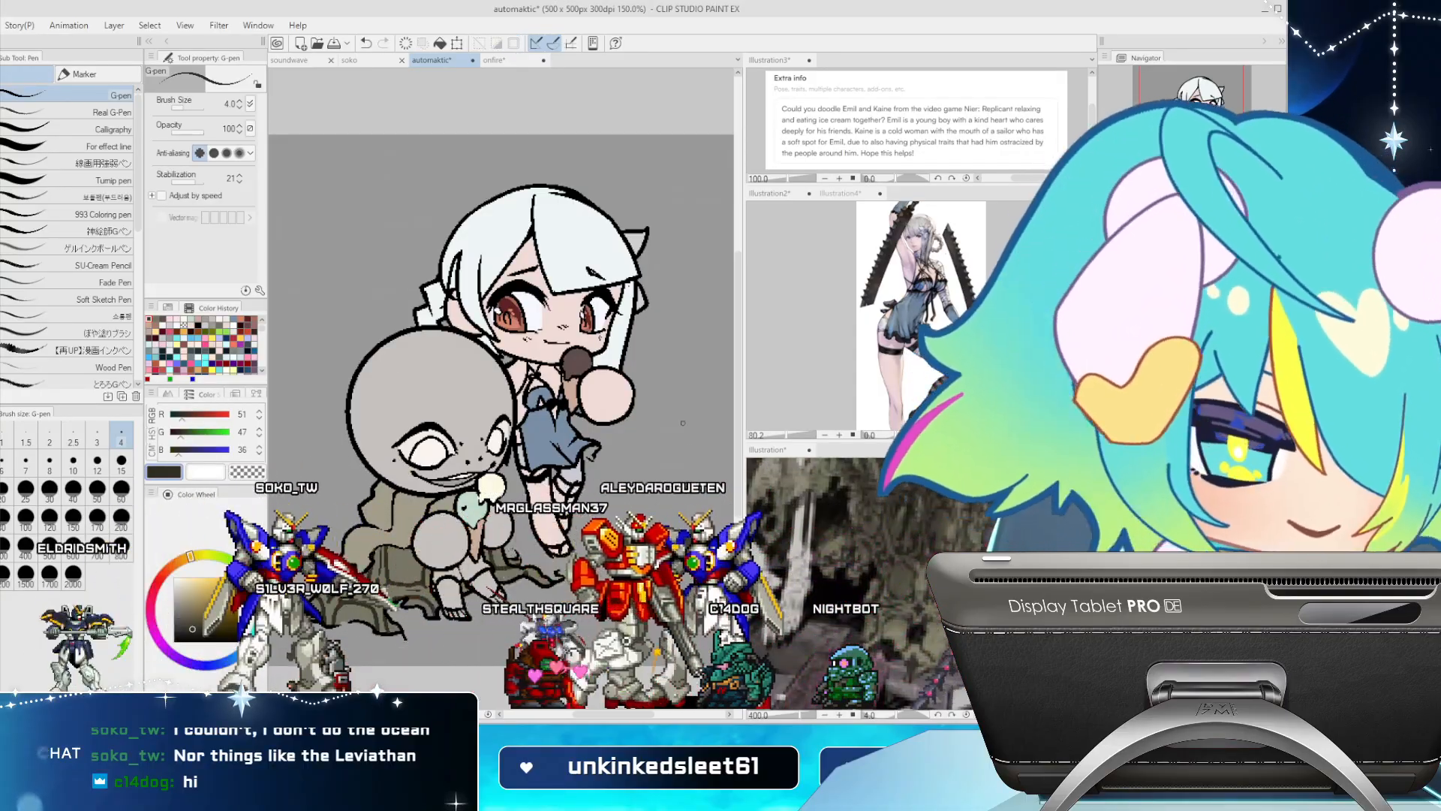
Sample light grey-beige (187, 185, 171) from the boy's reference and paint highlights on the upper part of his cloak
click(848, 541)
drag(849, 526, 871, 645)
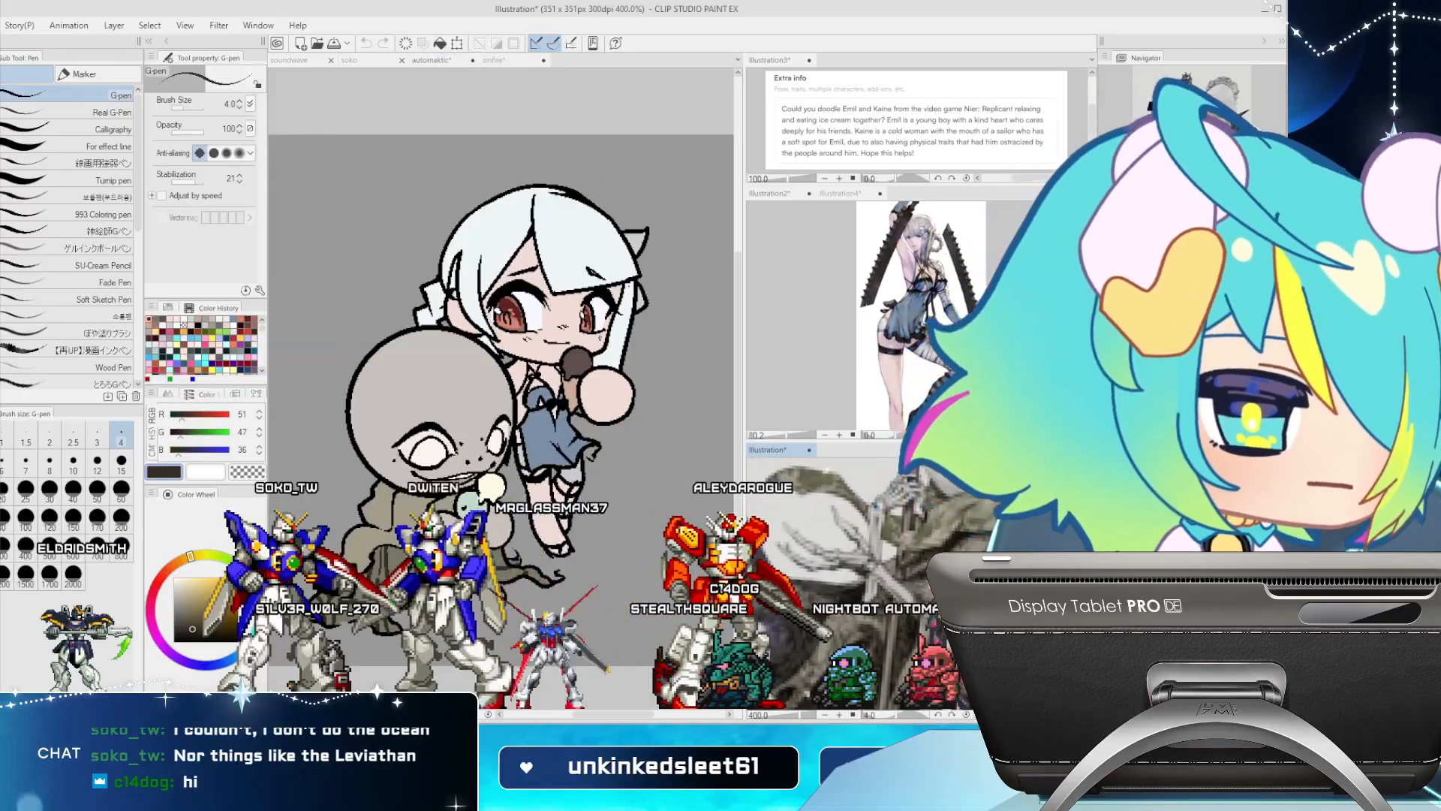
alt+click(875, 518)
key(ctrl+z)
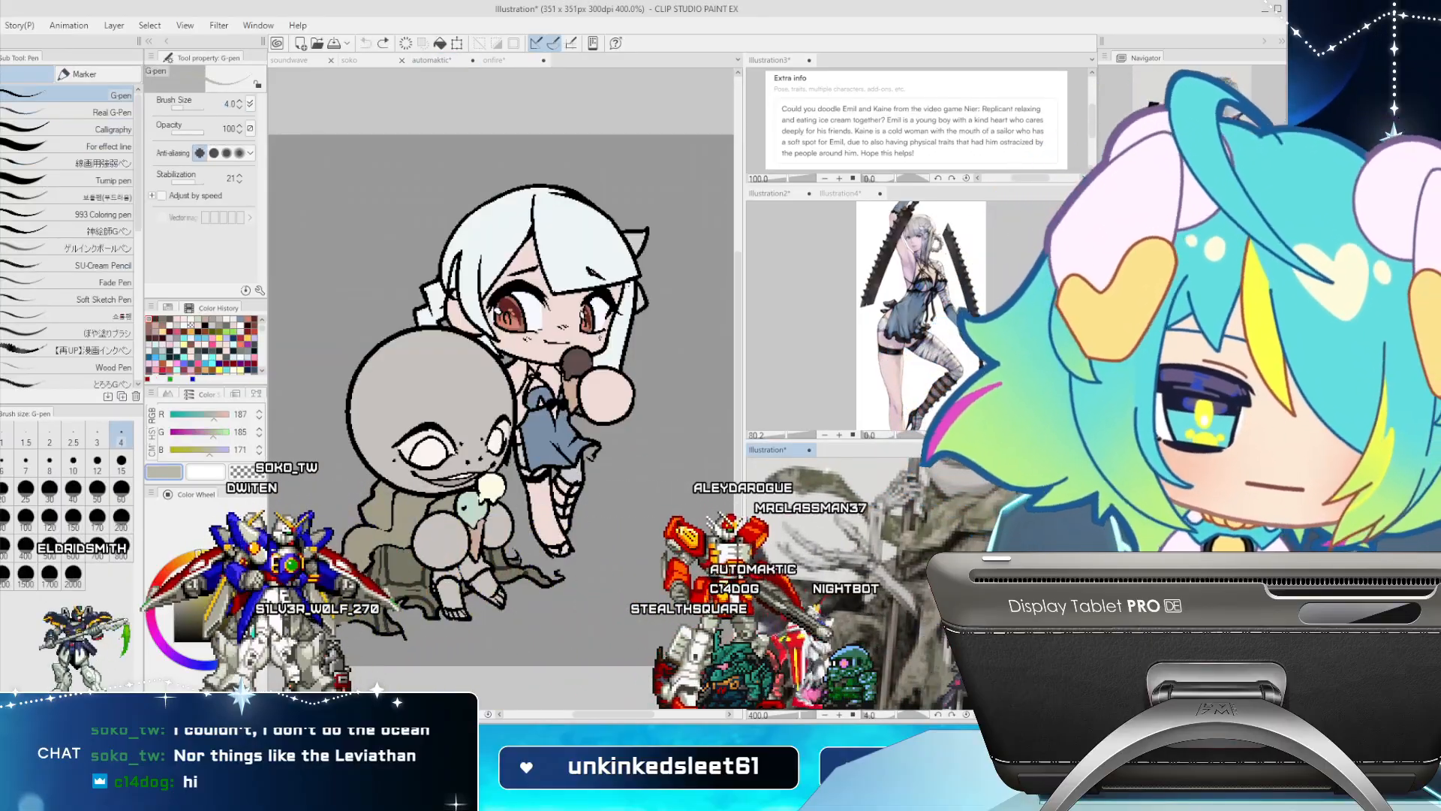
click(406, 506)
drag(409, 502, 398, 540)
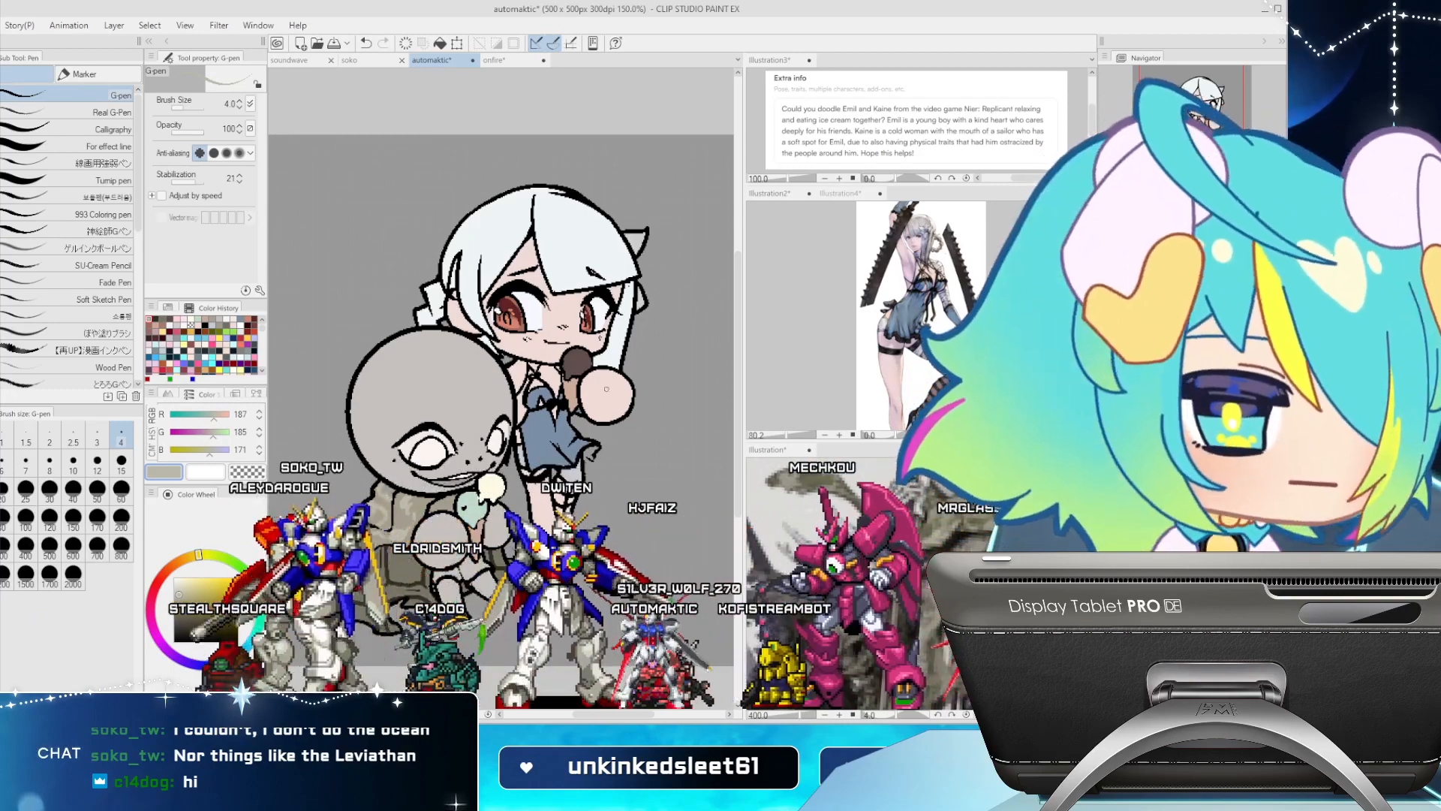
Touch up the girl's dress and legs, sampling blue (122, 142, 164), skin (239, 219, 214), dark grey (63, 61, 74) and near-white (238, 244, 246) from the drawing
alt+click(554, 441)
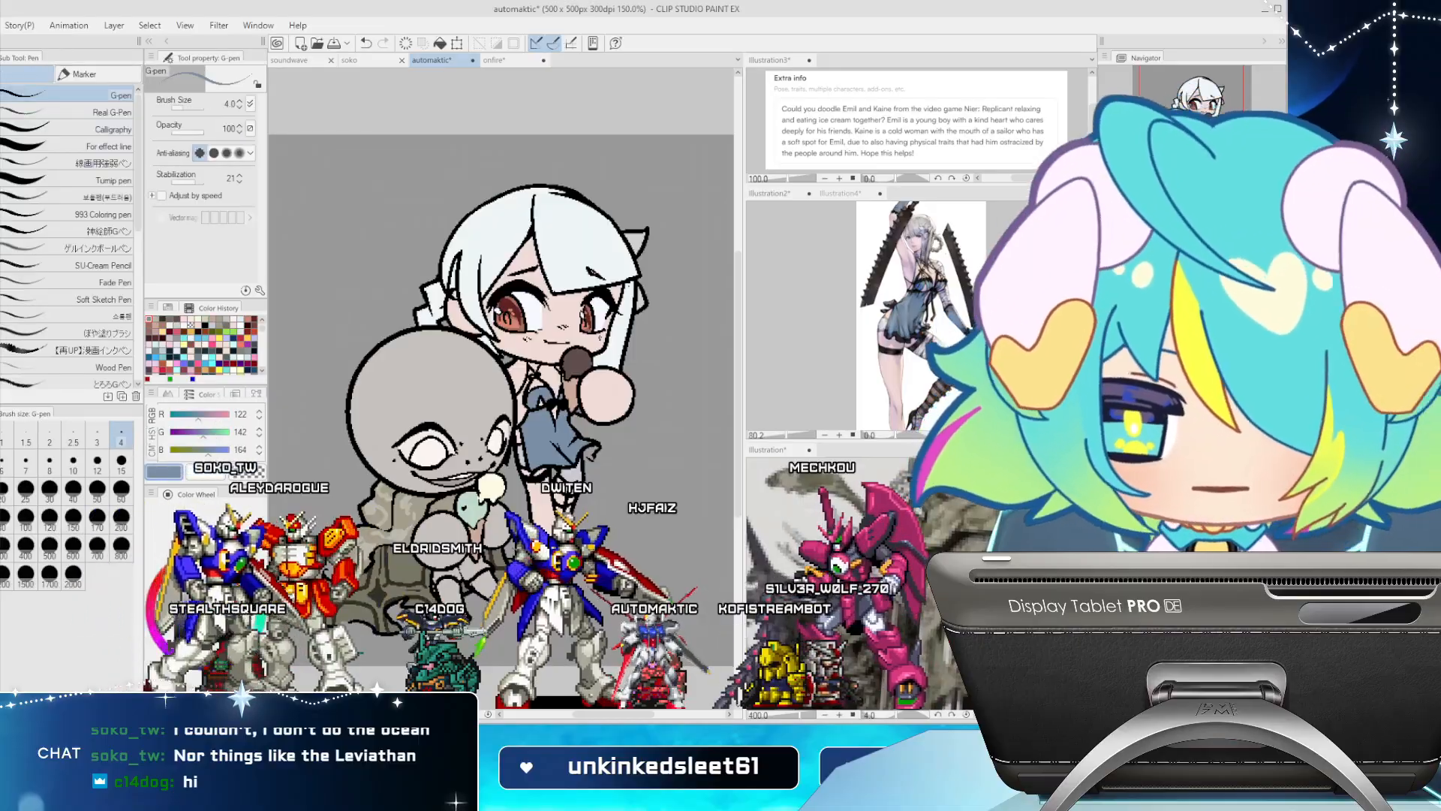
alt+click(556, 405)
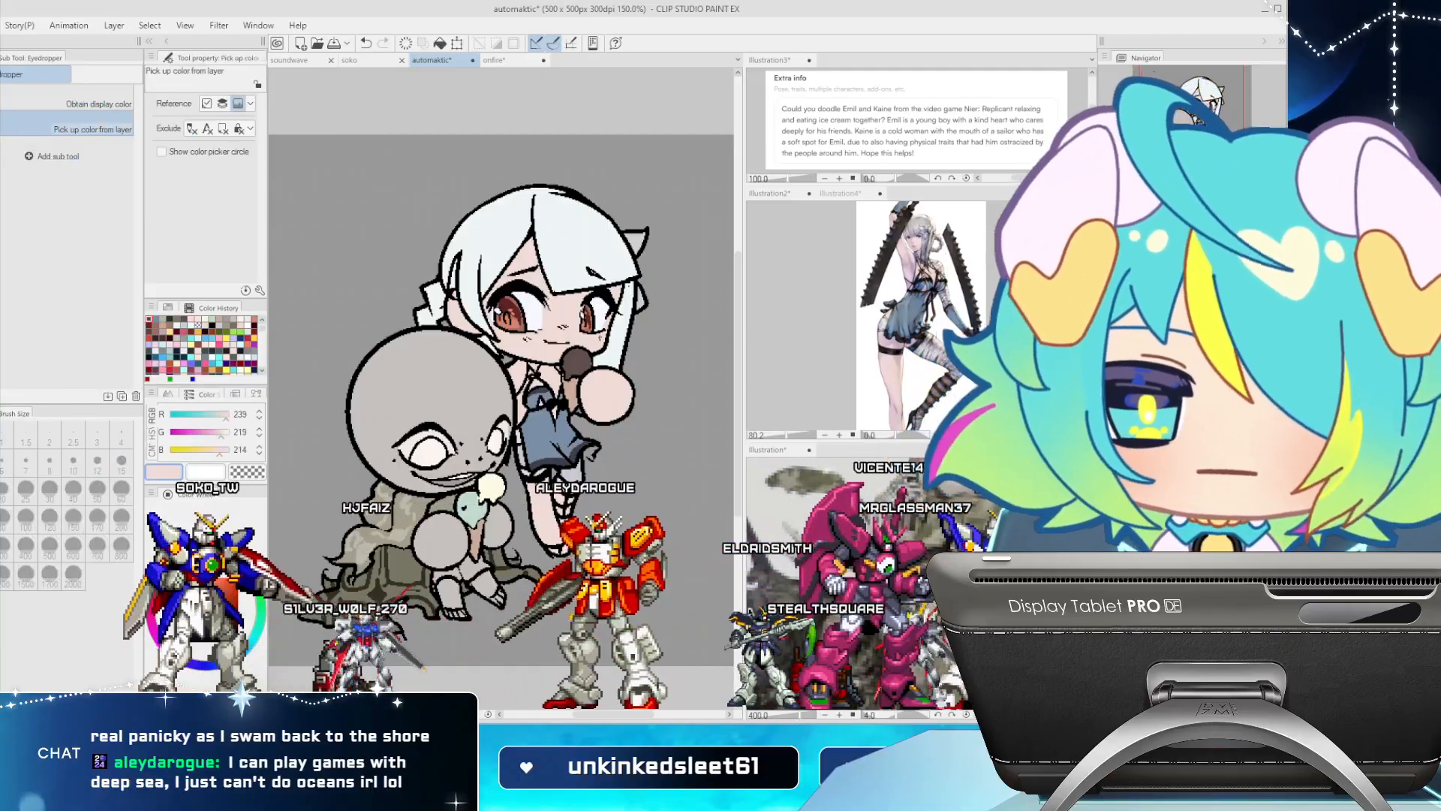
alt+click(606, 395)
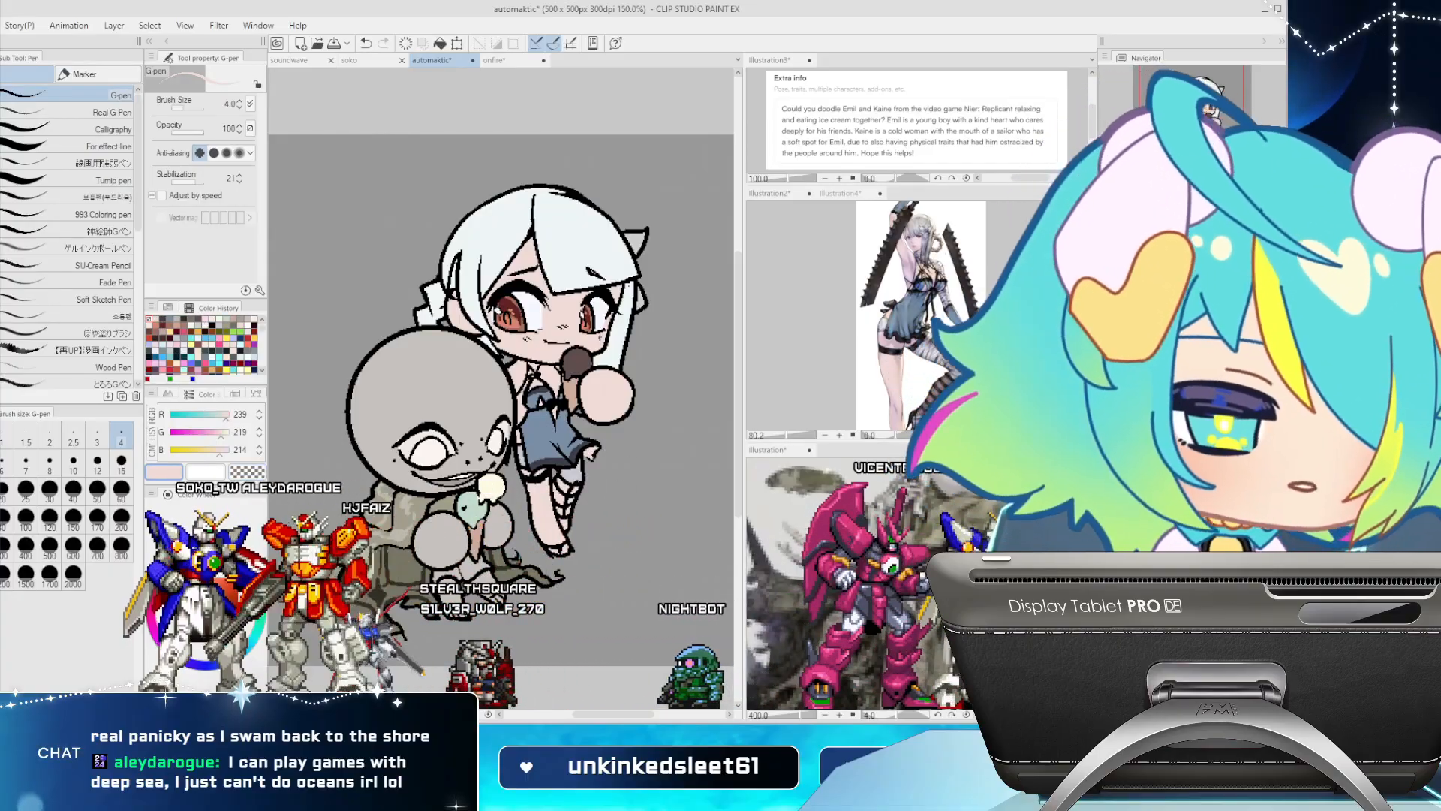
alt+click(591, 454)
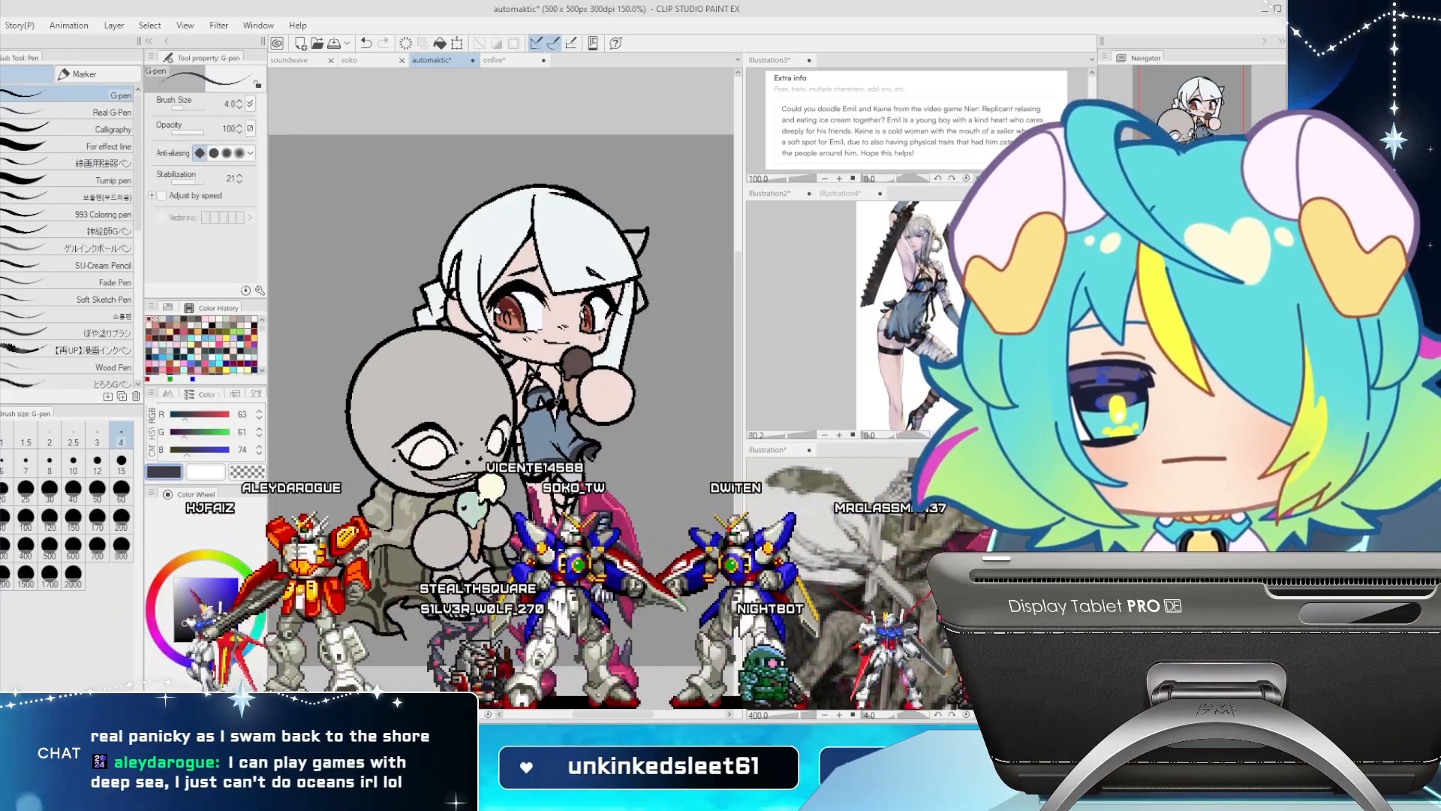
alt+click(592, 263)
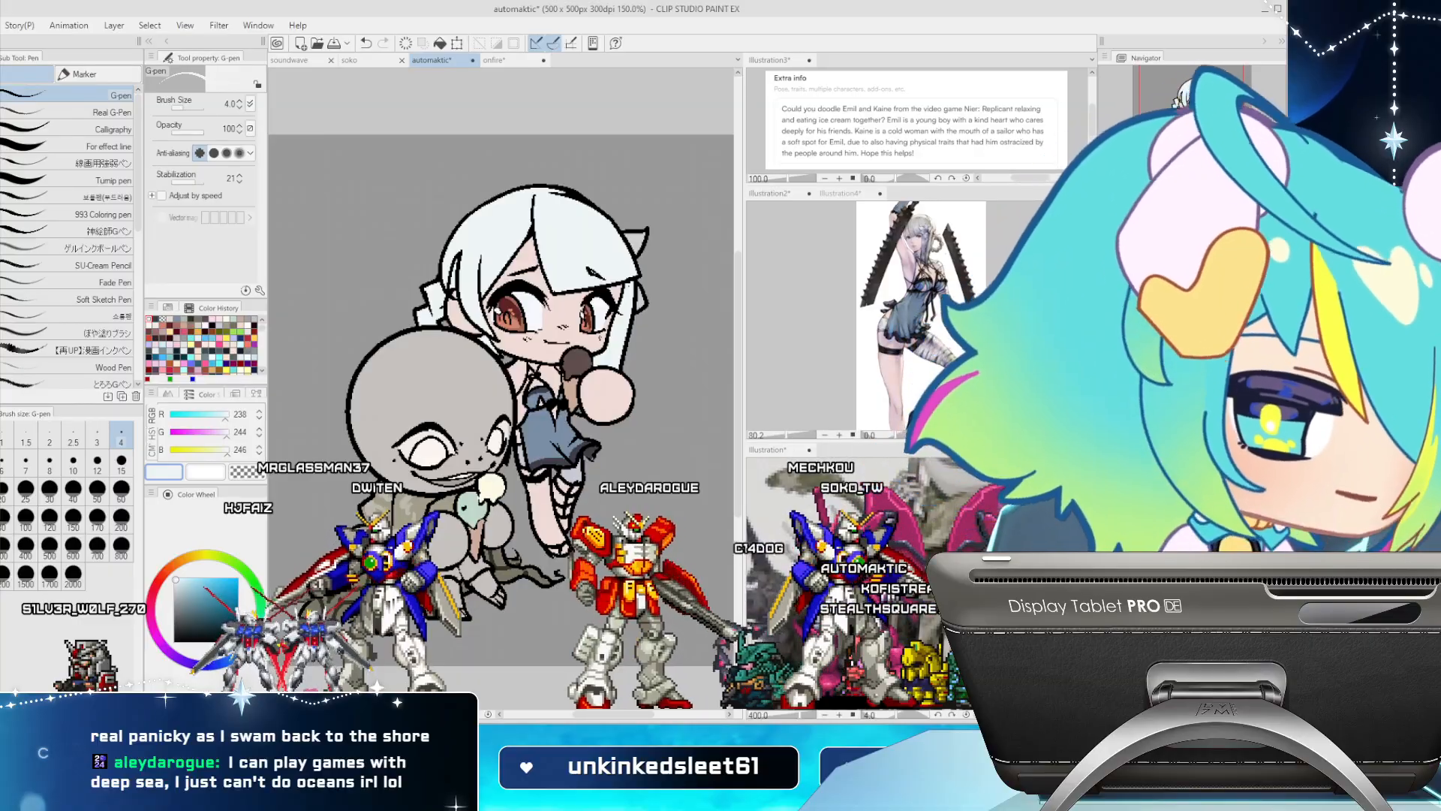
Resample the grey-blue (122, 142, 164) from the girl's dress and colour her leg wrap with it
alt+click(921, 259)
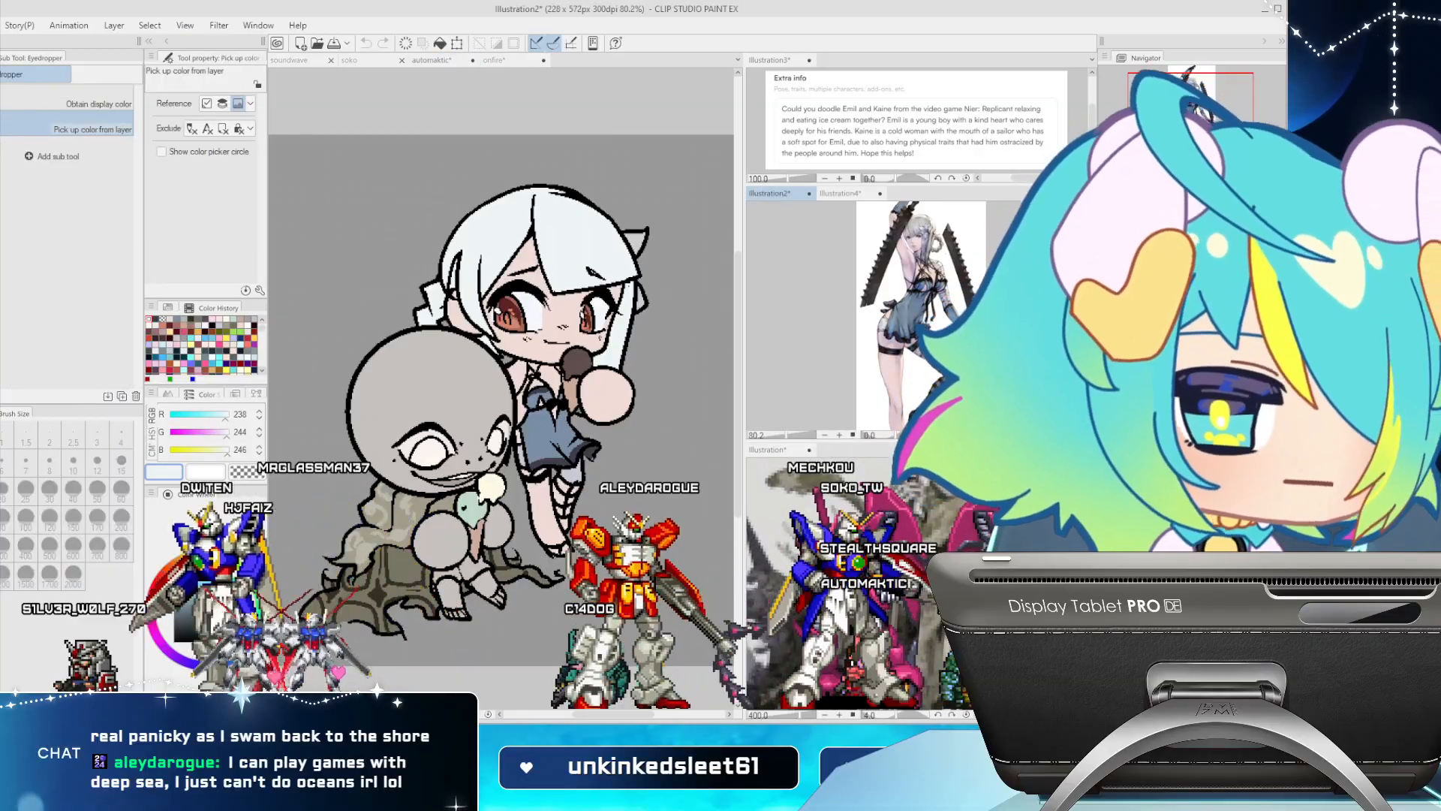
alt+click(552, 436)
alt+click(553, 435)
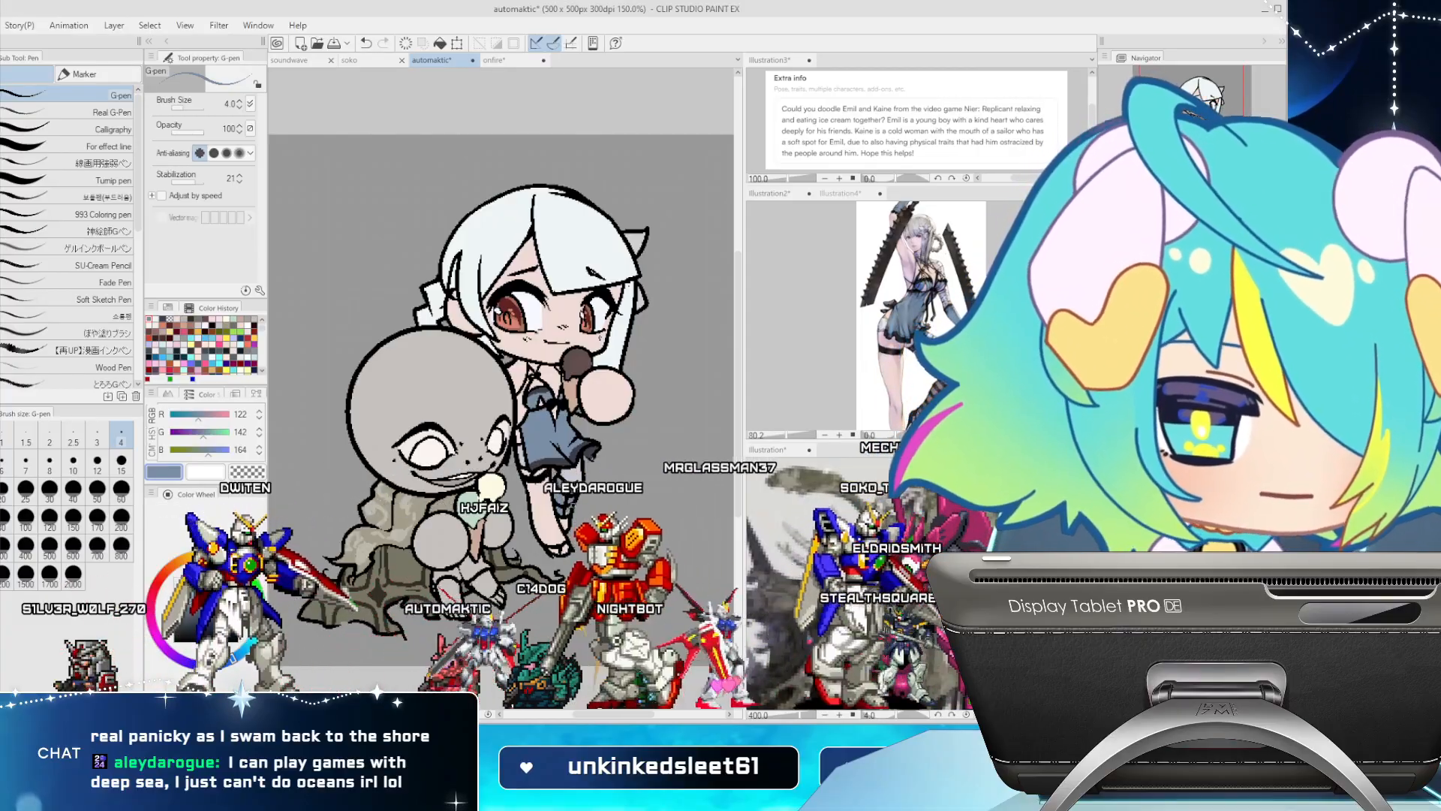
key(ctrl+plus)
key(ctrl+plus)
key(ctrl+plus)
key(ctrl+minus)
key(ctrl+minus)
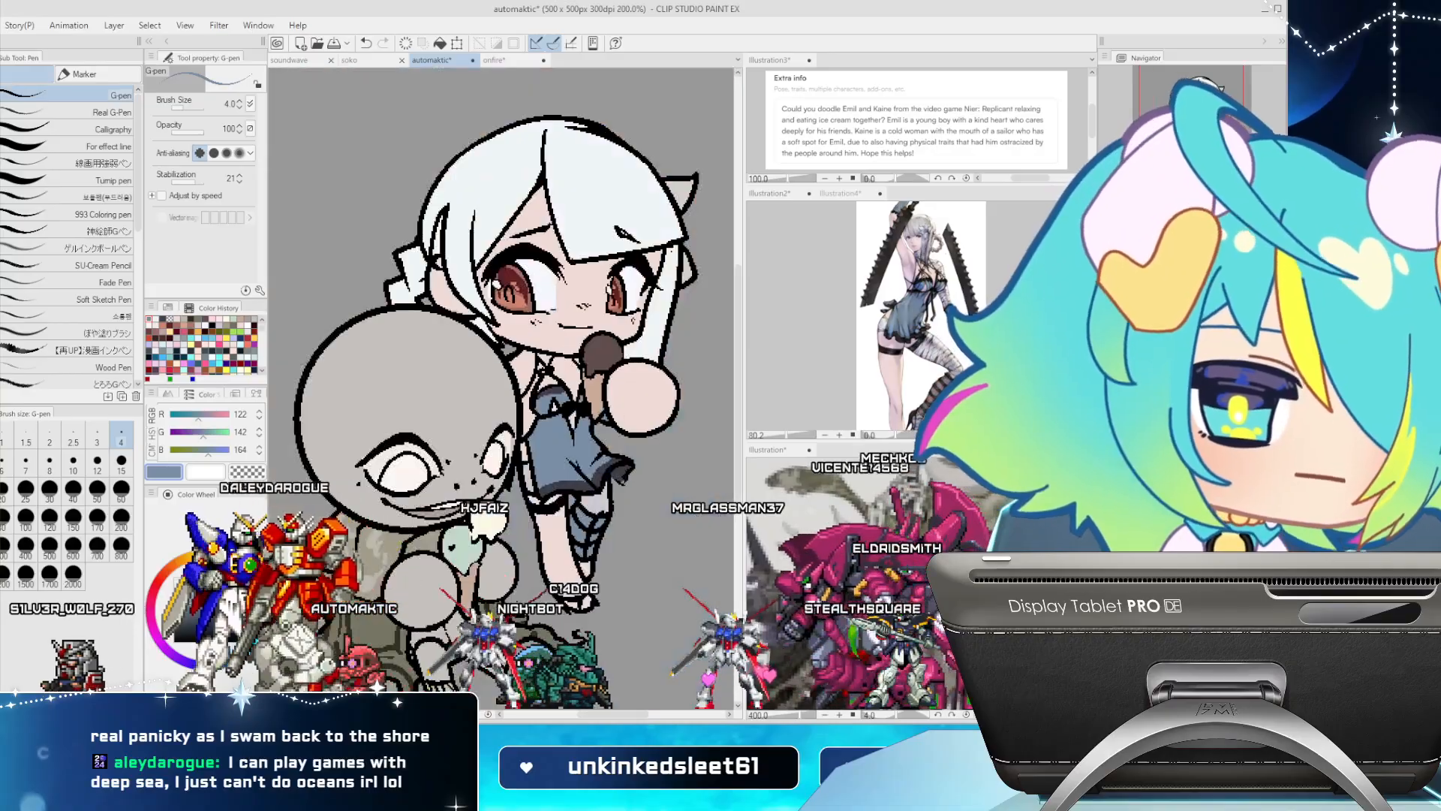
Sample orange (213, 131, 107) from the girl's eye and paint pattern details on her leg wrap, following the enlarged reference image
click(914, 316)
scroll(935, 418, up, 5)
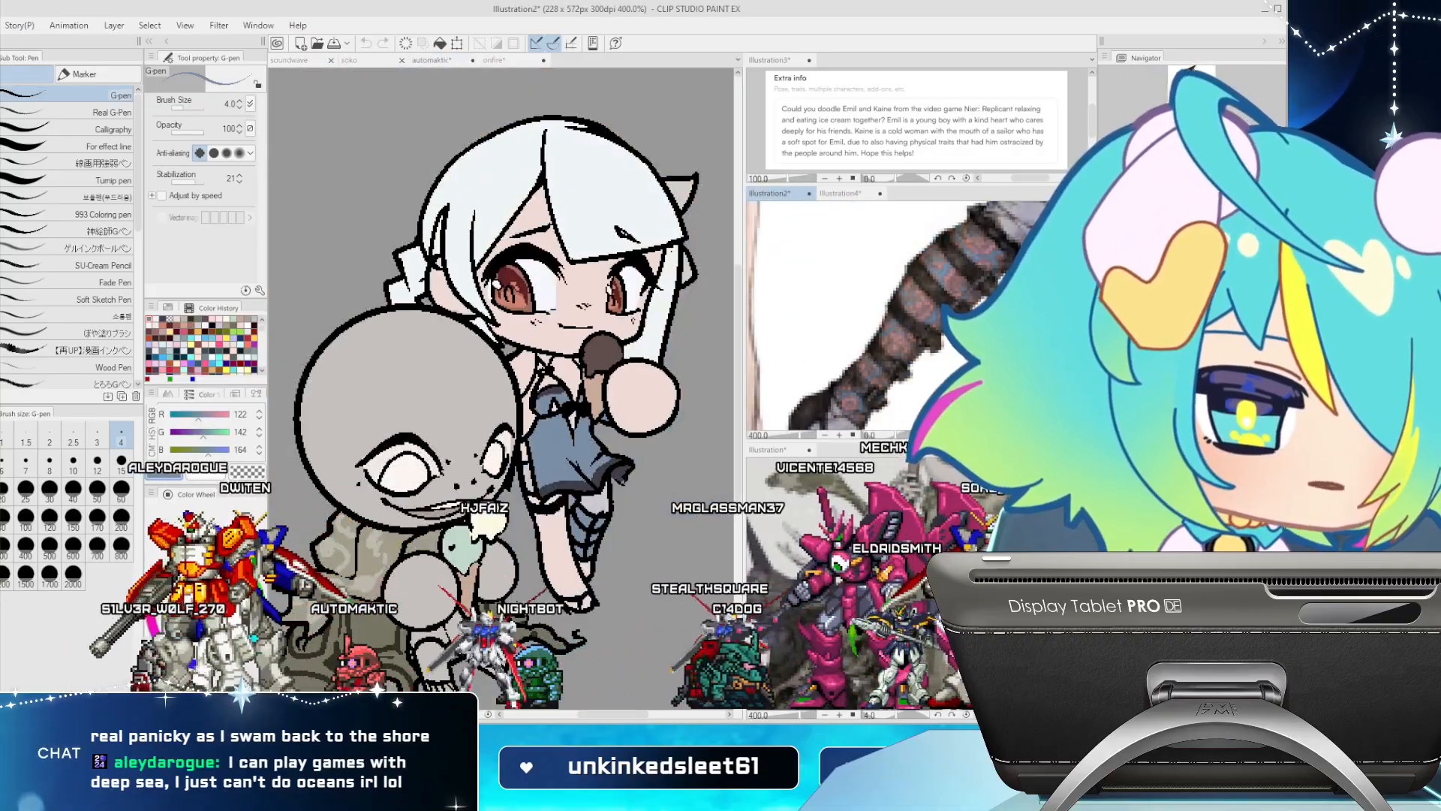
key(i)
click(524, 302)
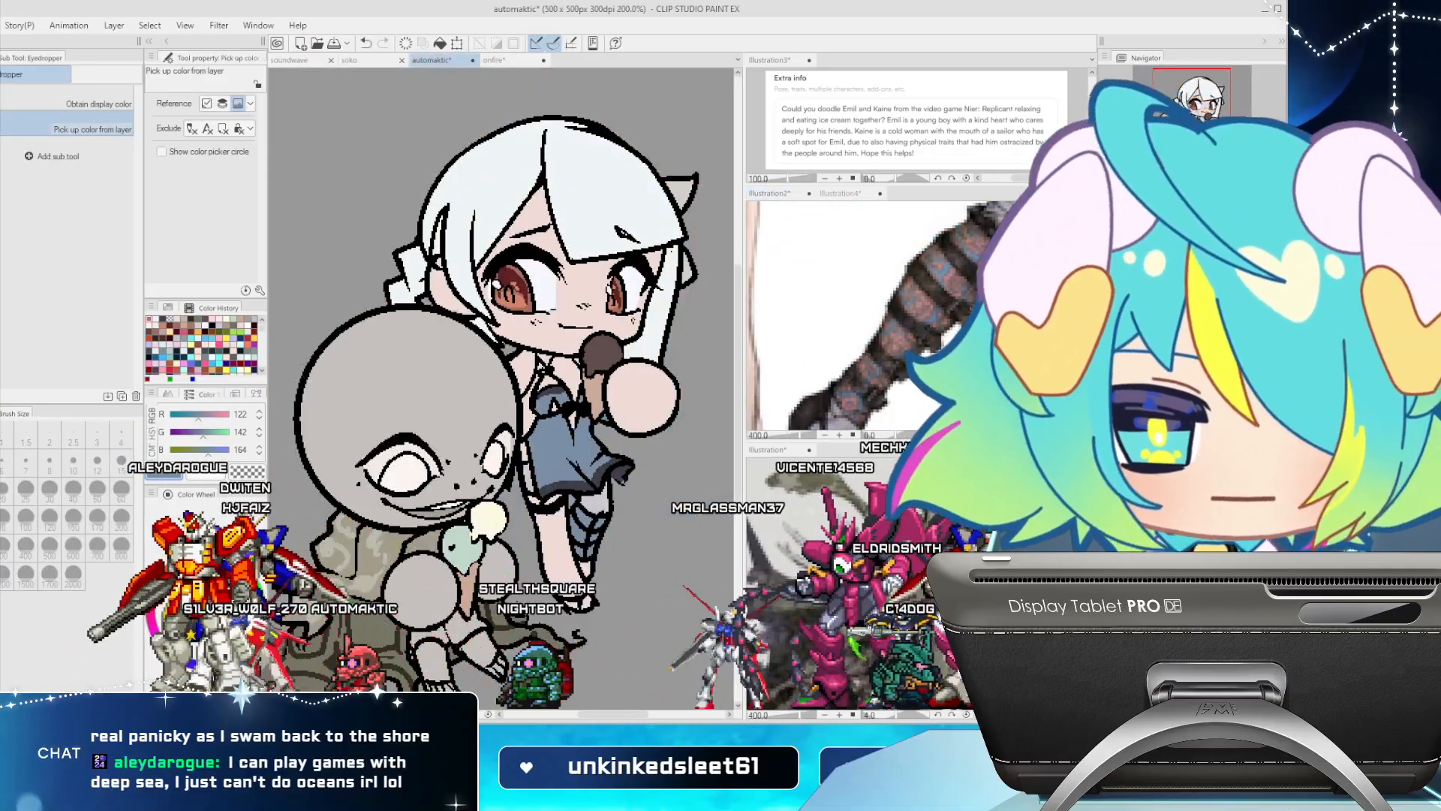
click(523, 302)
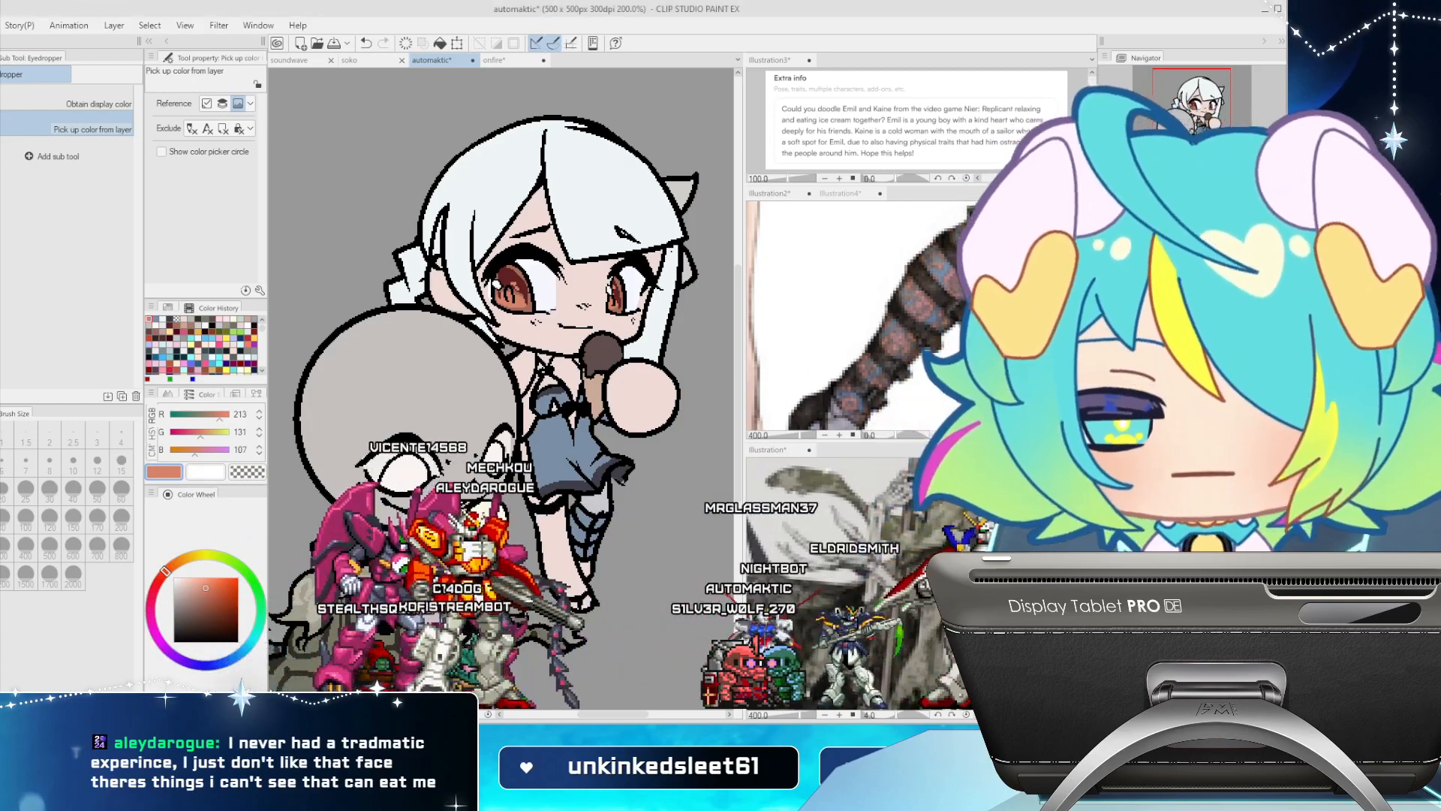
key(p)
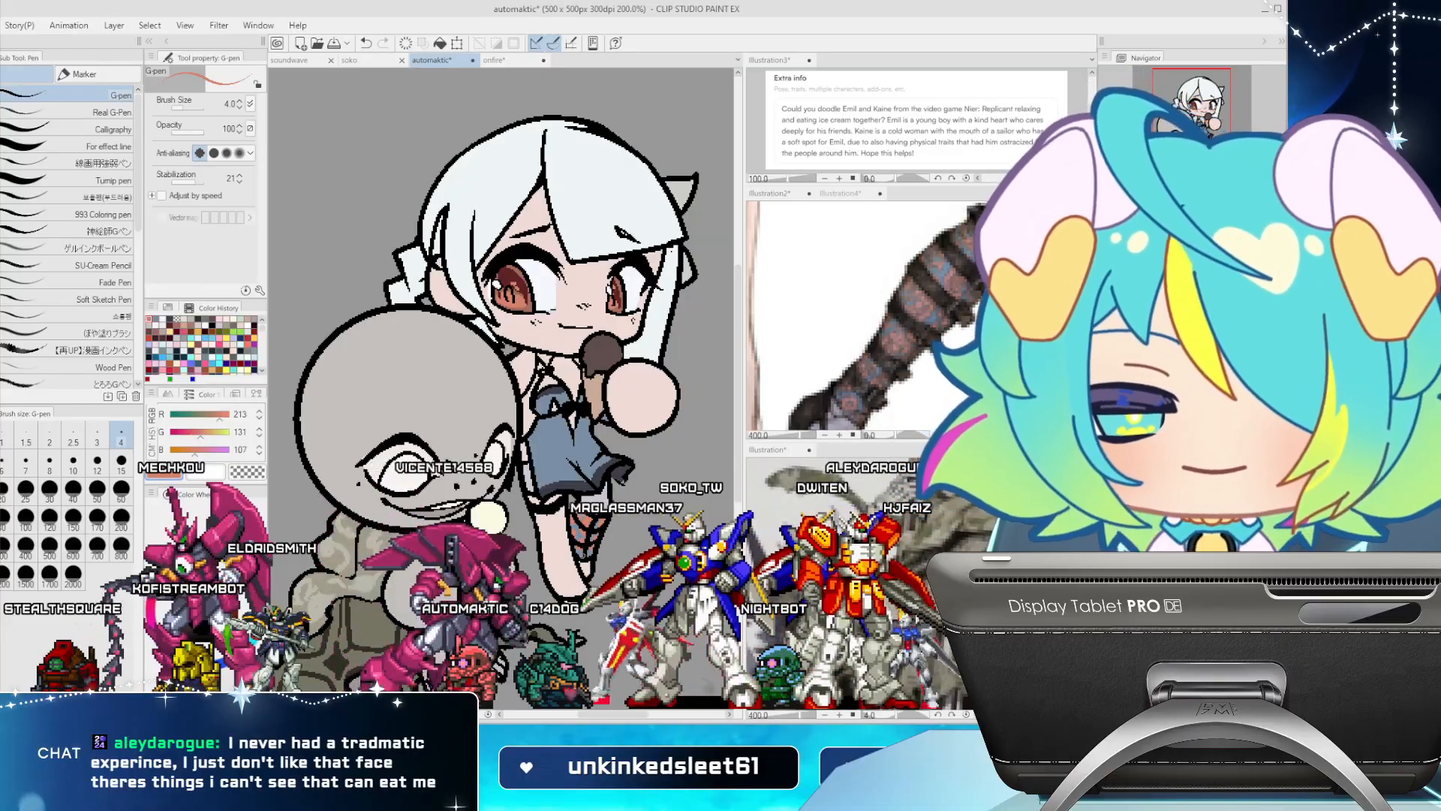
Refine the leg wrap's pattern and bands with muted red (153, 83, 96), dark grey (63, 61, 74) and light grey (202, 201, 210)
alt+click(900, 339)
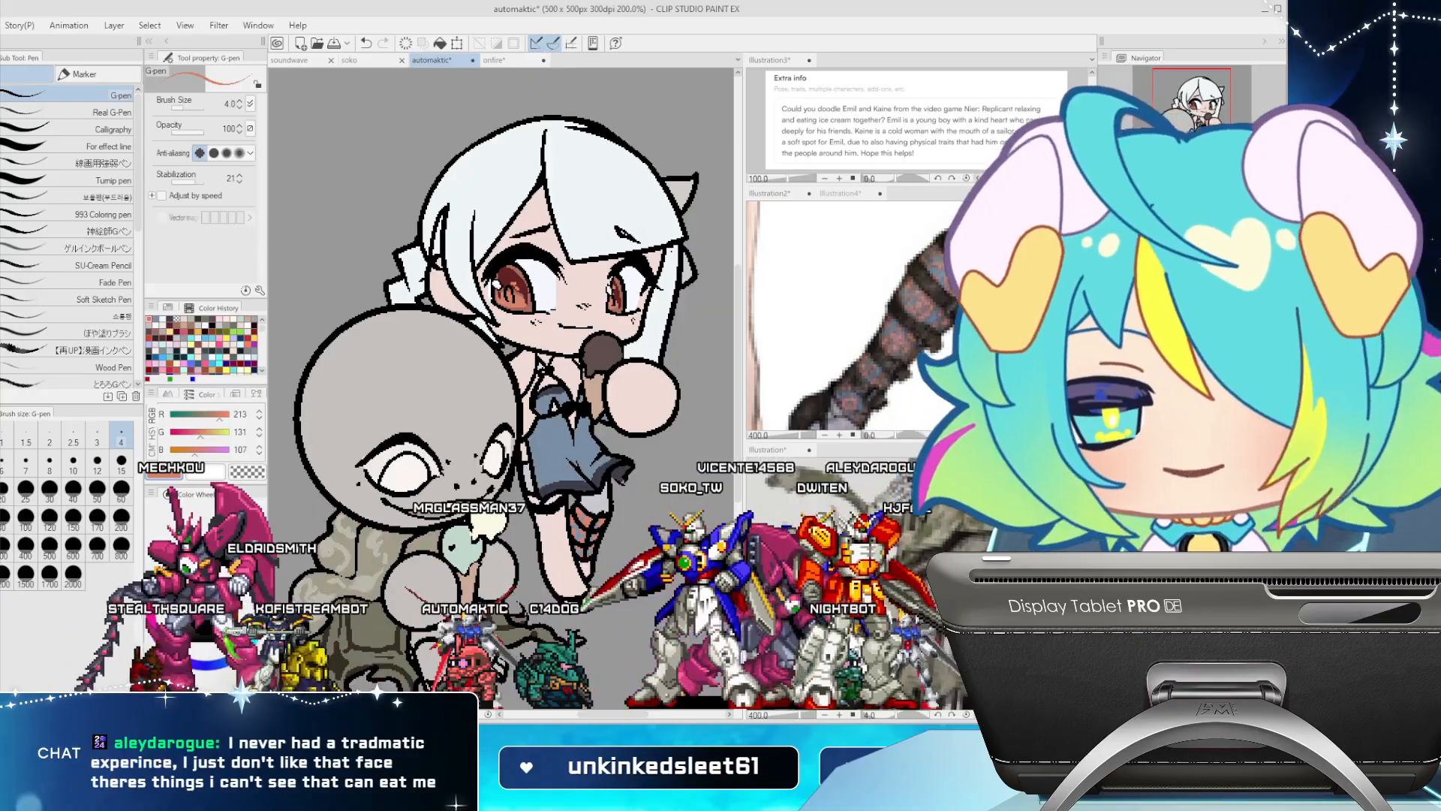
click(154, 593)
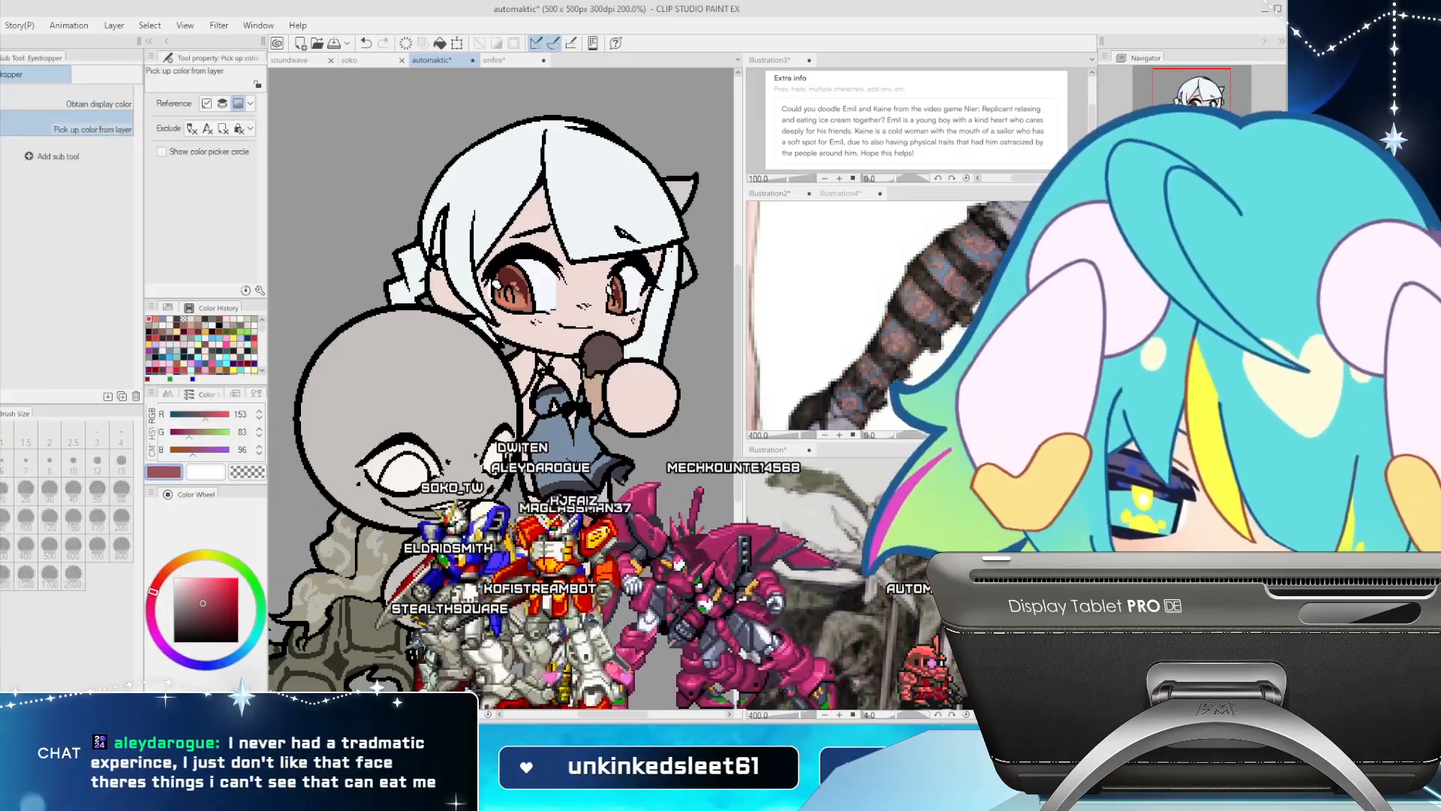
alt+click(618, 471)
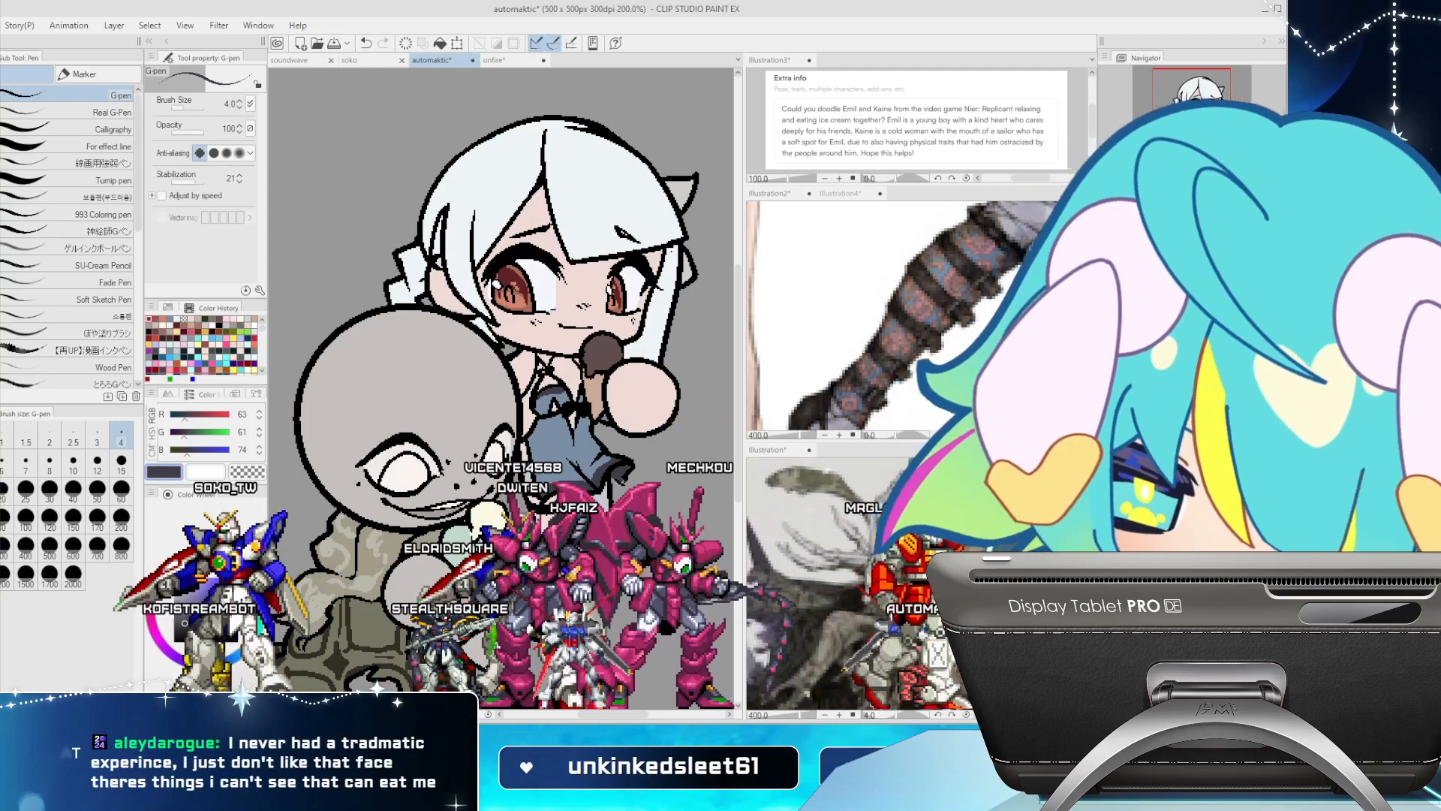
alt+click(603, 498)
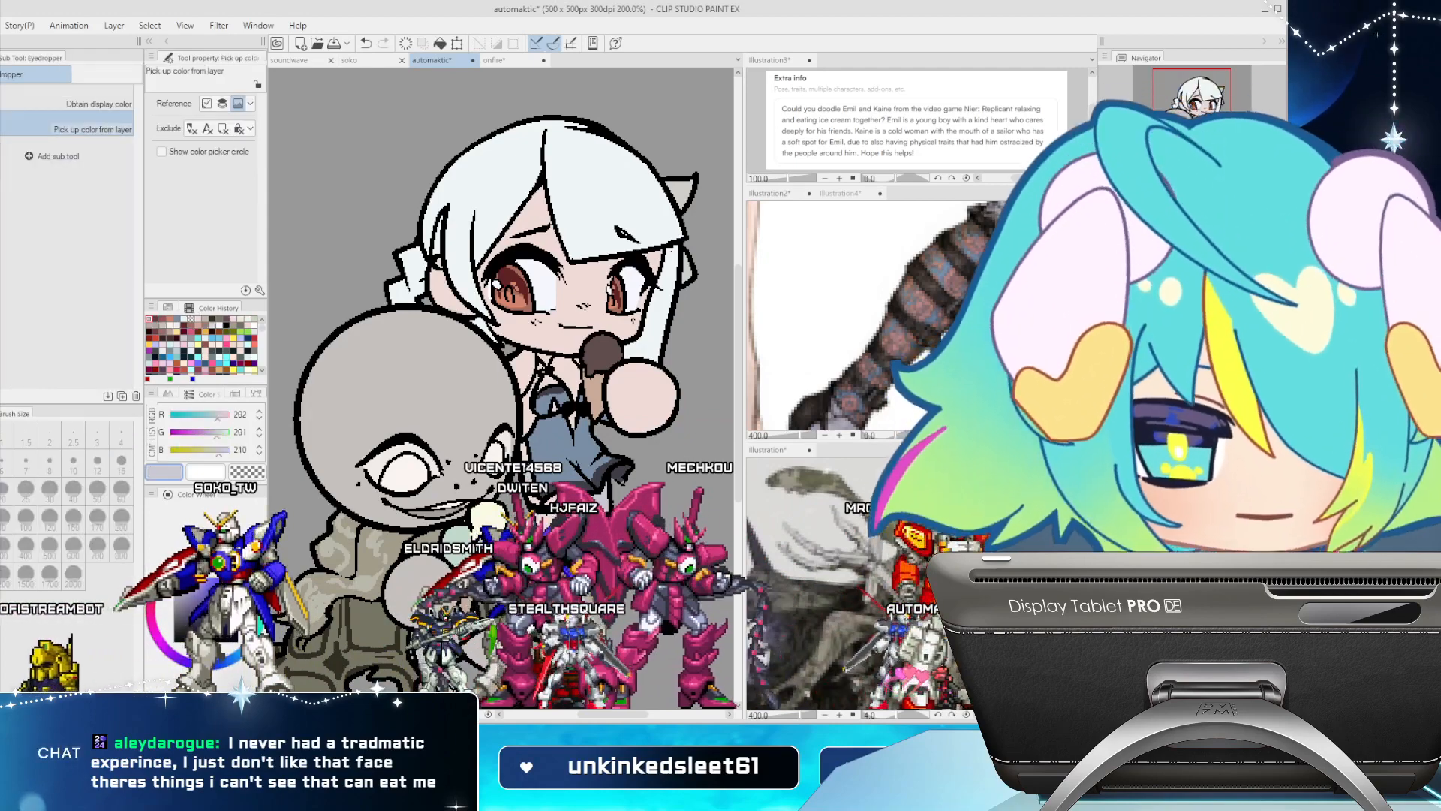
click(183, 598)
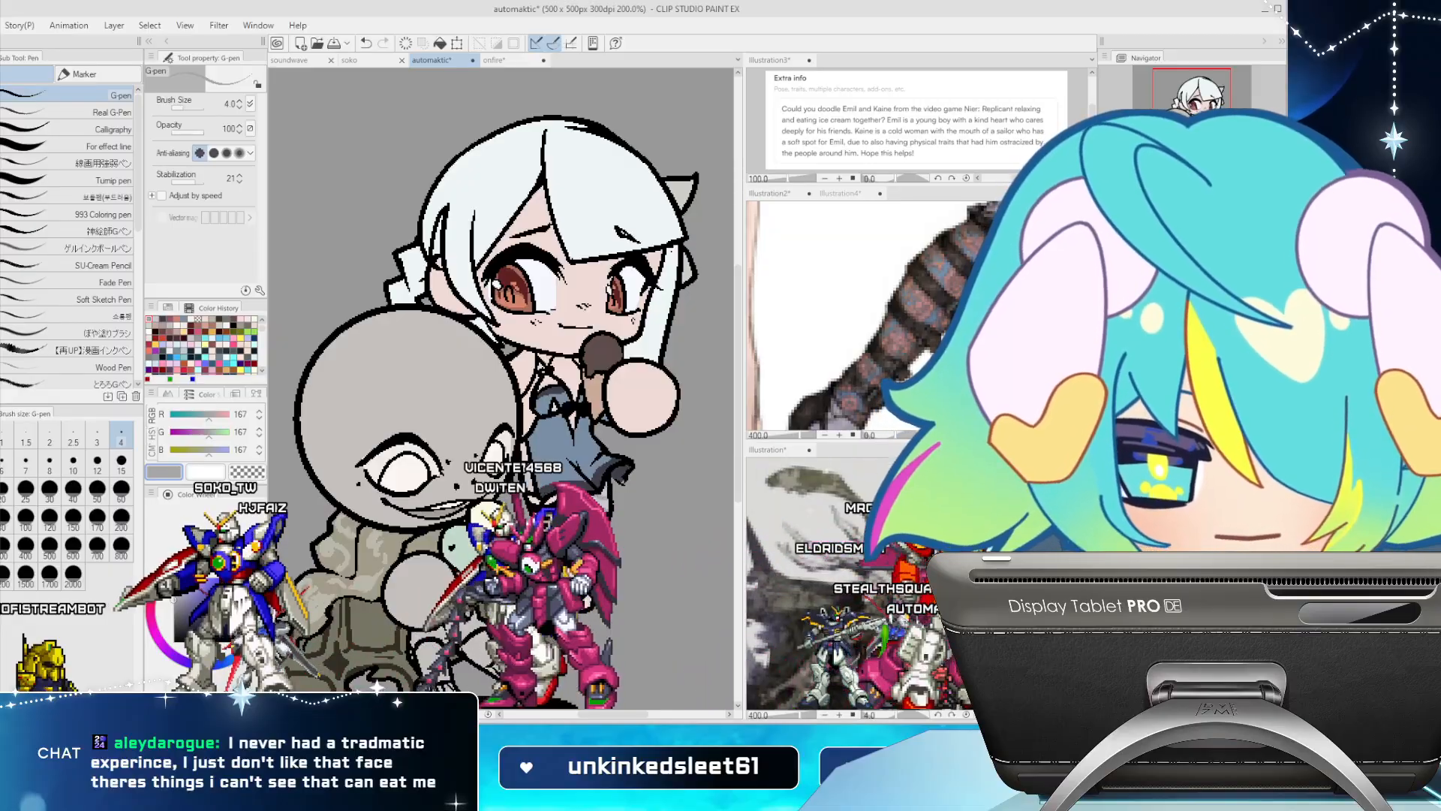
Pick a muted brown (158, 129, 128) and paint a lighter detail on the girl's chocolate ice cream scoop
scroll(548, 464, down, 2)
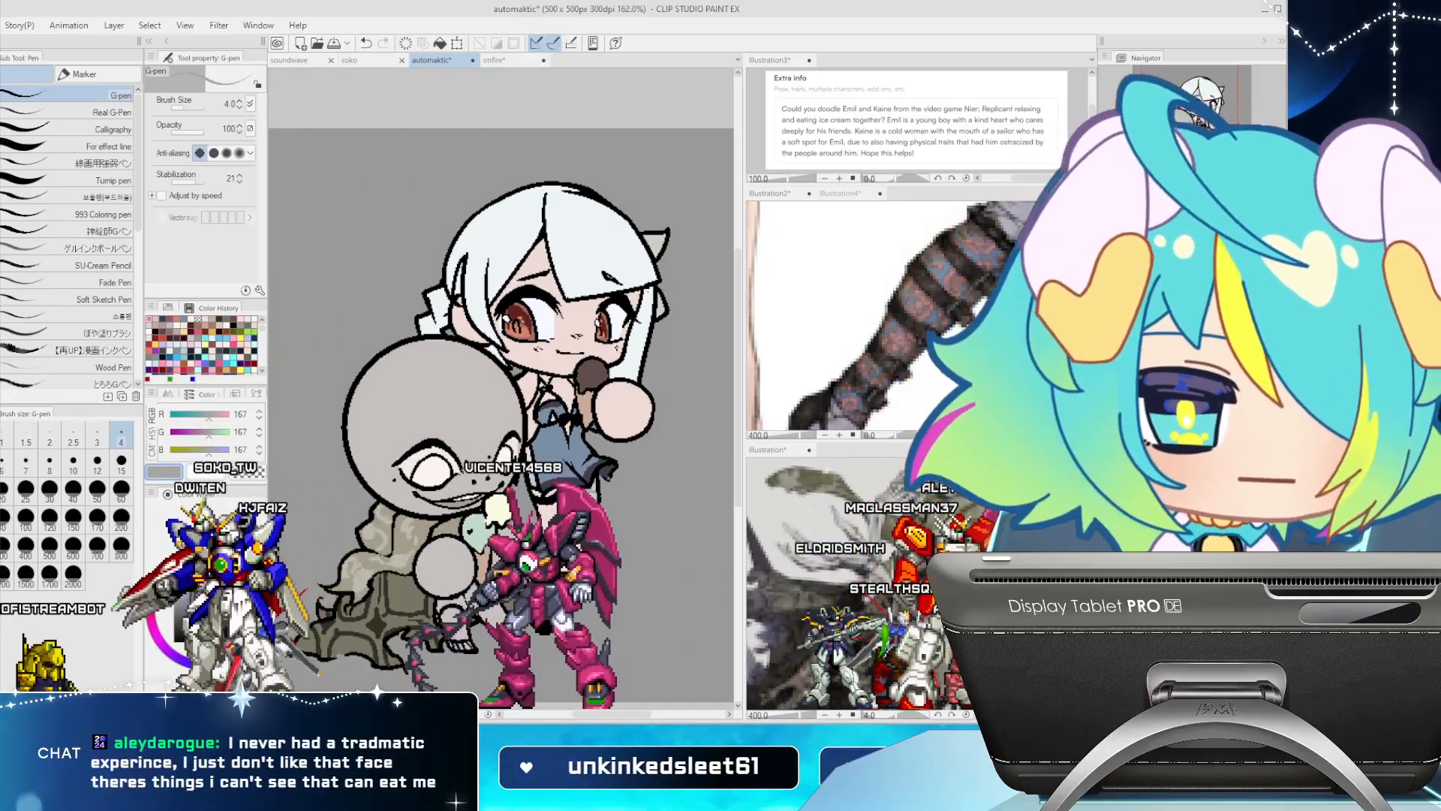
scroll(548, 464, down, 1)
key(i)
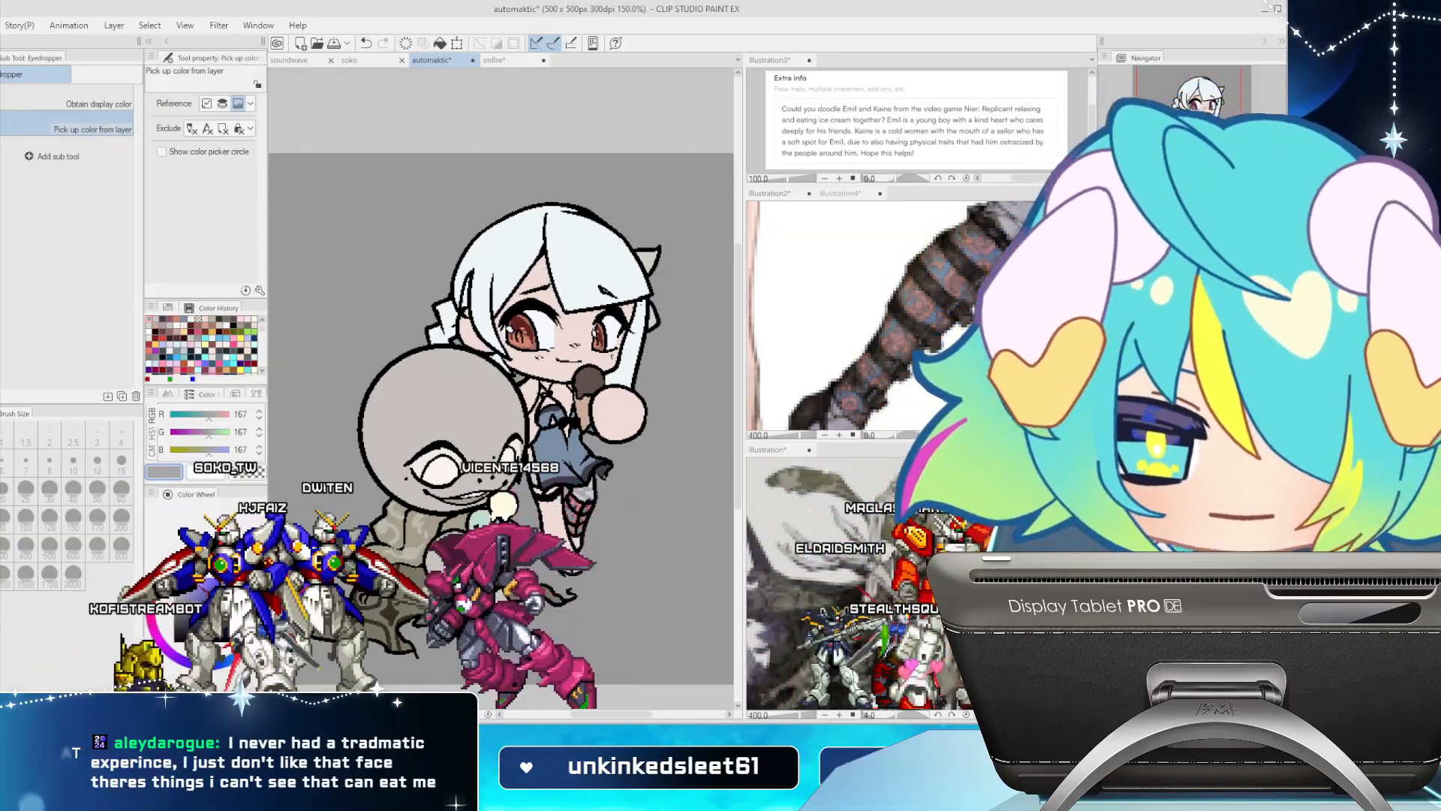
click(583, 512)
key(p)
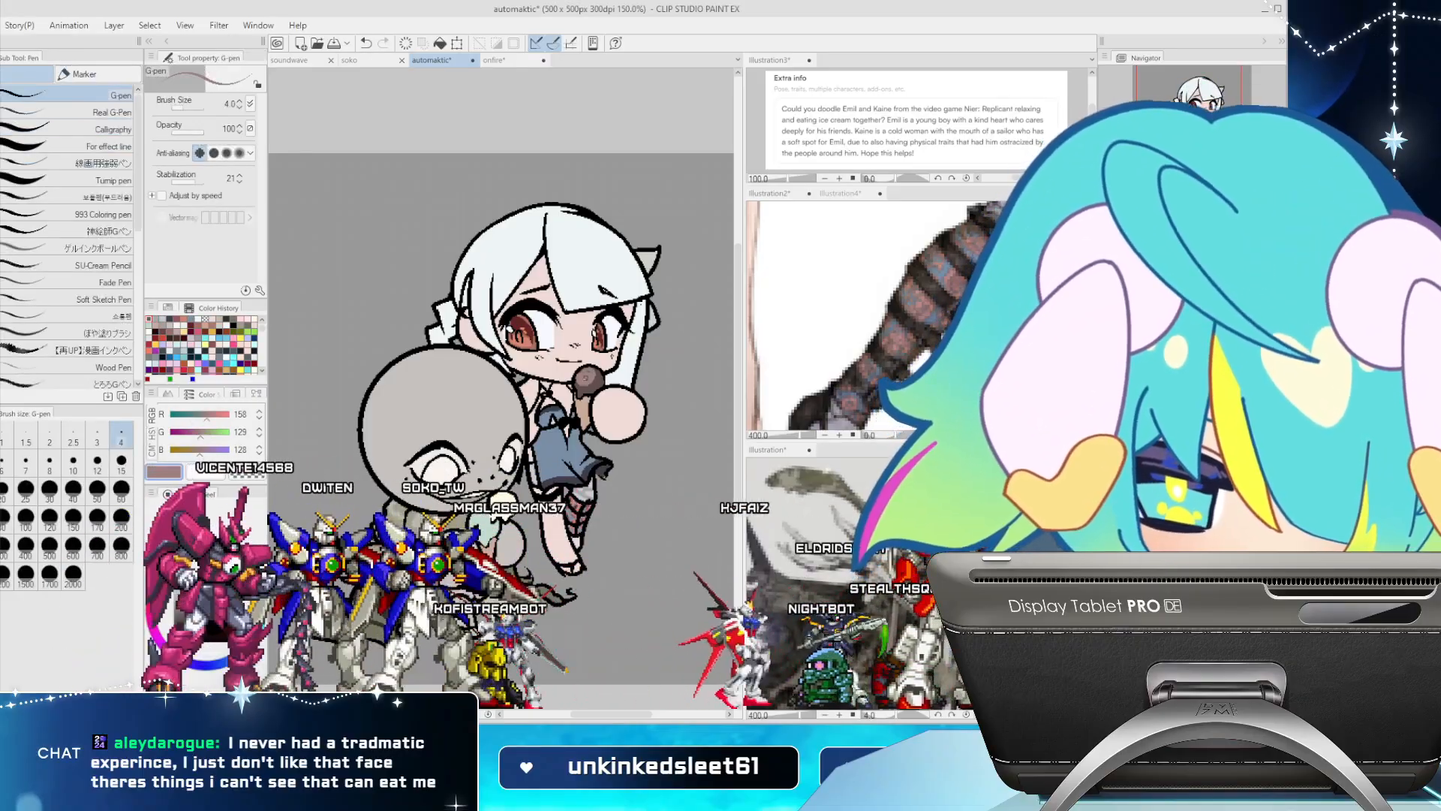
drag(587, 378, 584, 381)
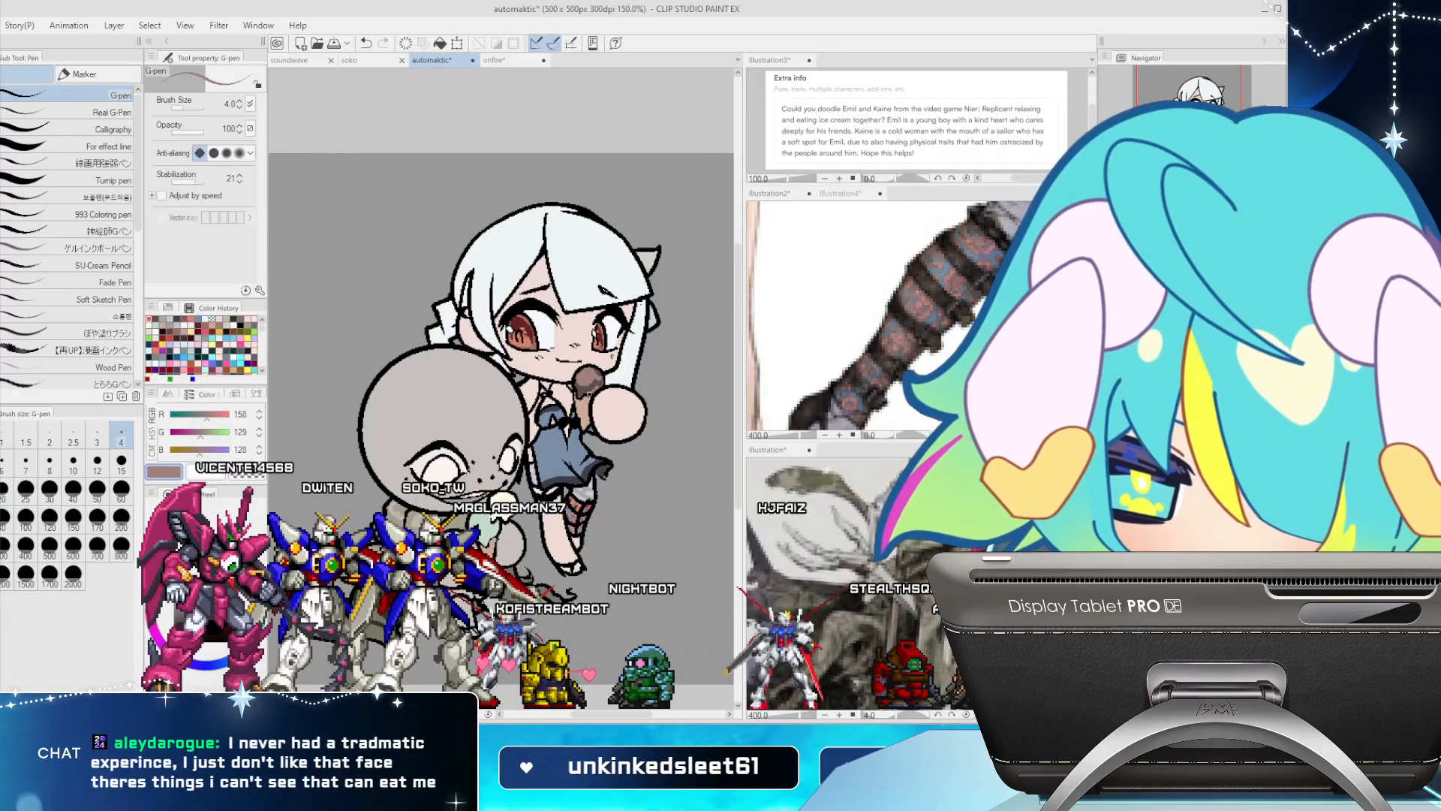
Sample the boy's mint scoop, darken the colour to (145, 178, 168), and paint shading on the scoop with the G-pen
key(i)
click(484, 529)
key(p)
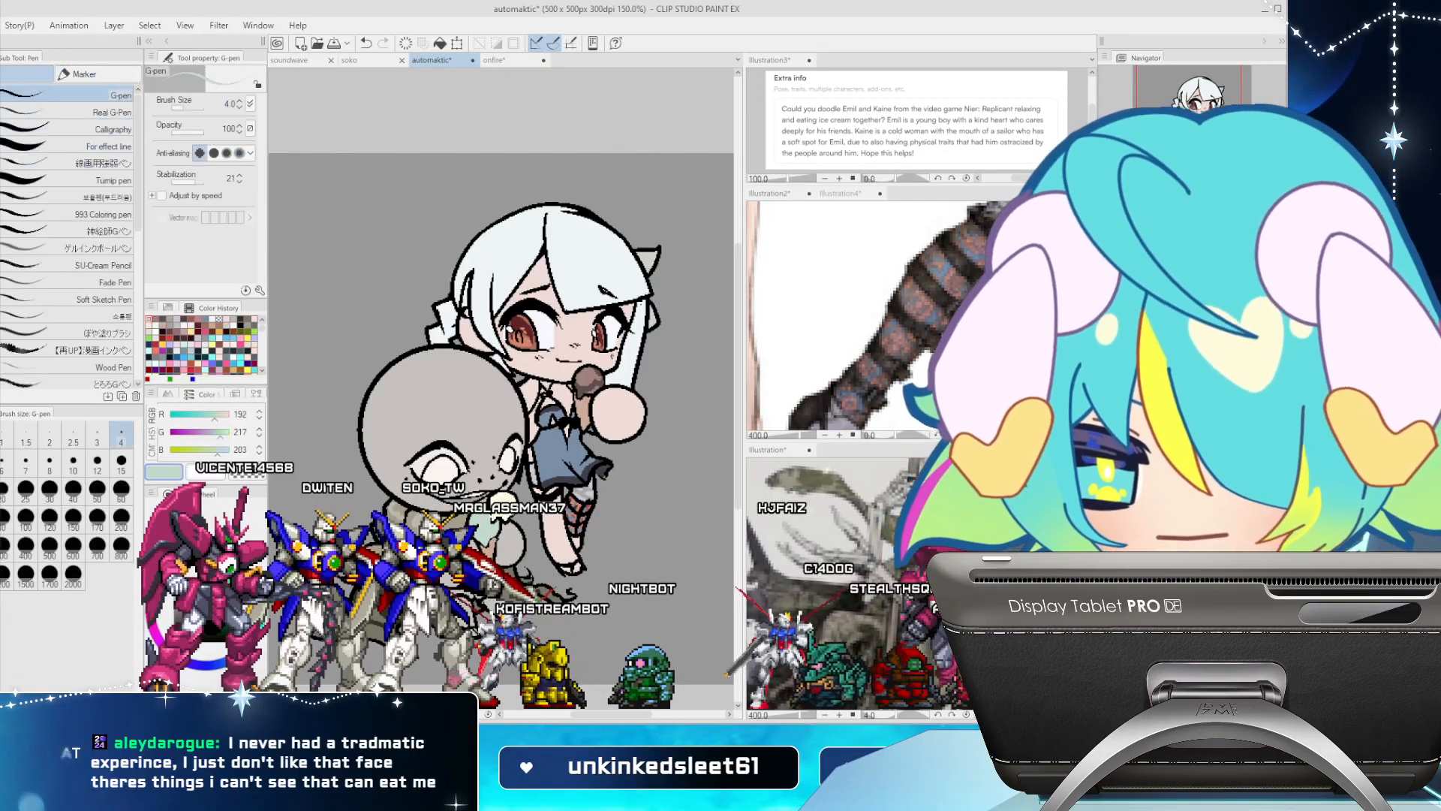
click(182, 595)
click(260, 621)
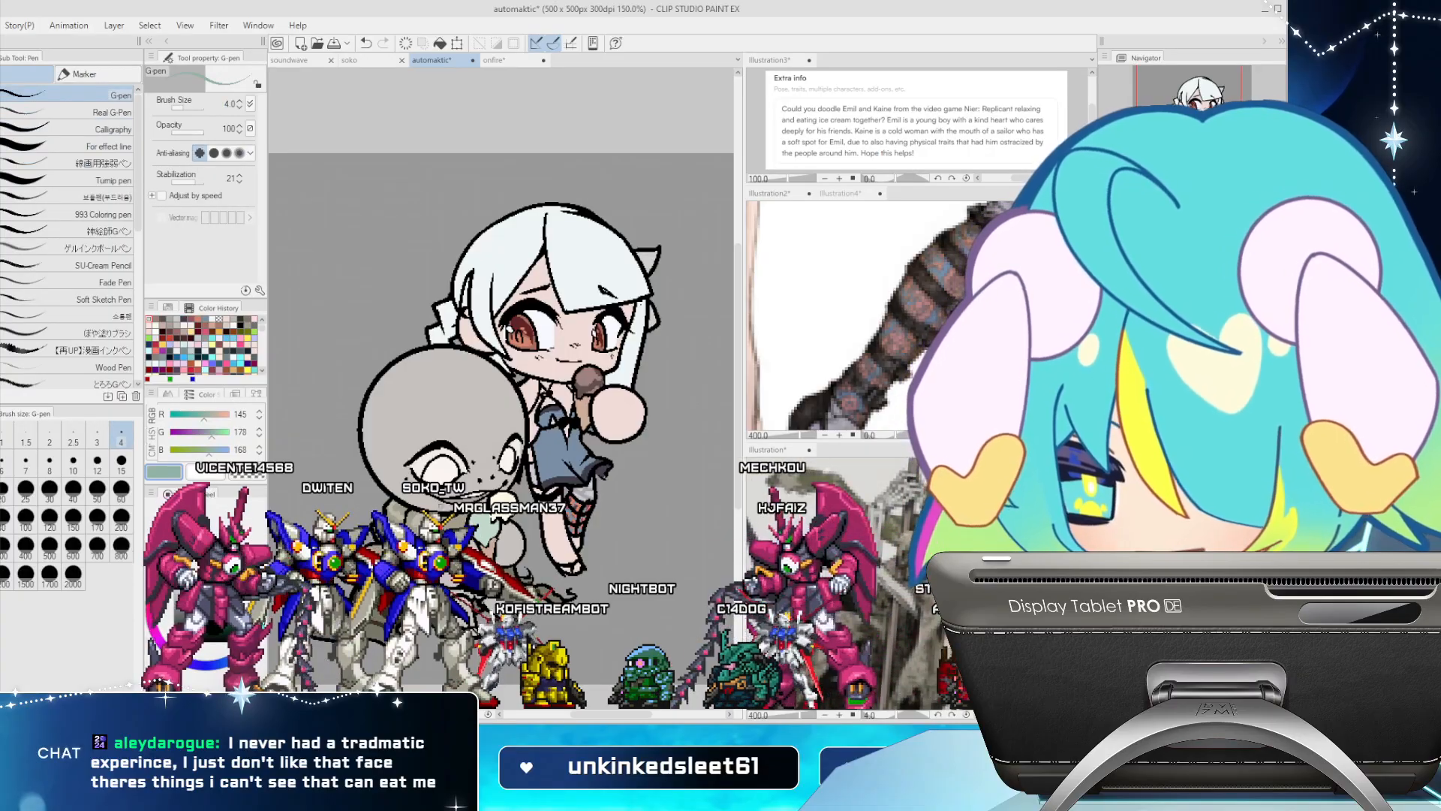
drag(480, 529, 481, 536)
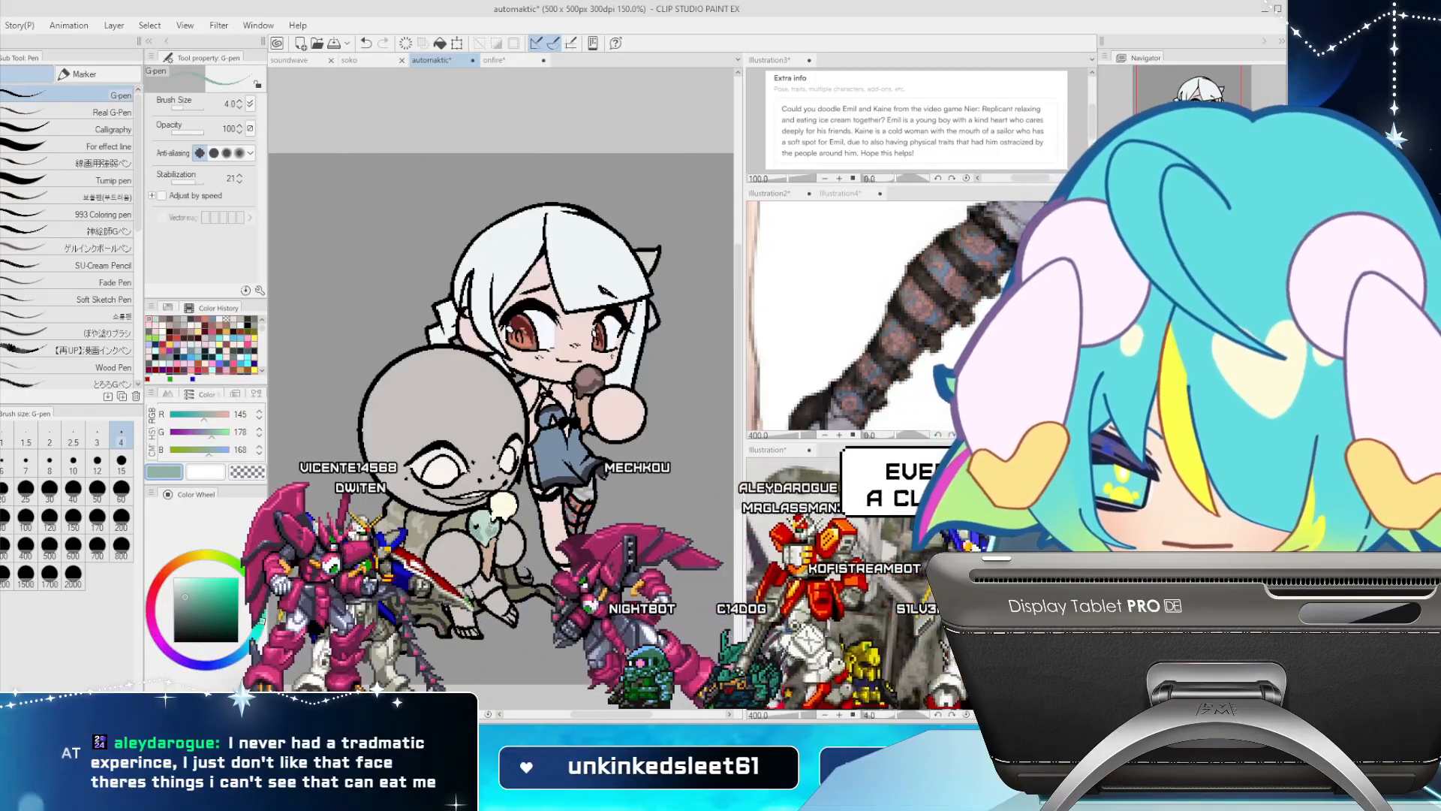
Shift the drawing colour to a light tan (206, 181, 157) for the boy's ice cream details
key(u)
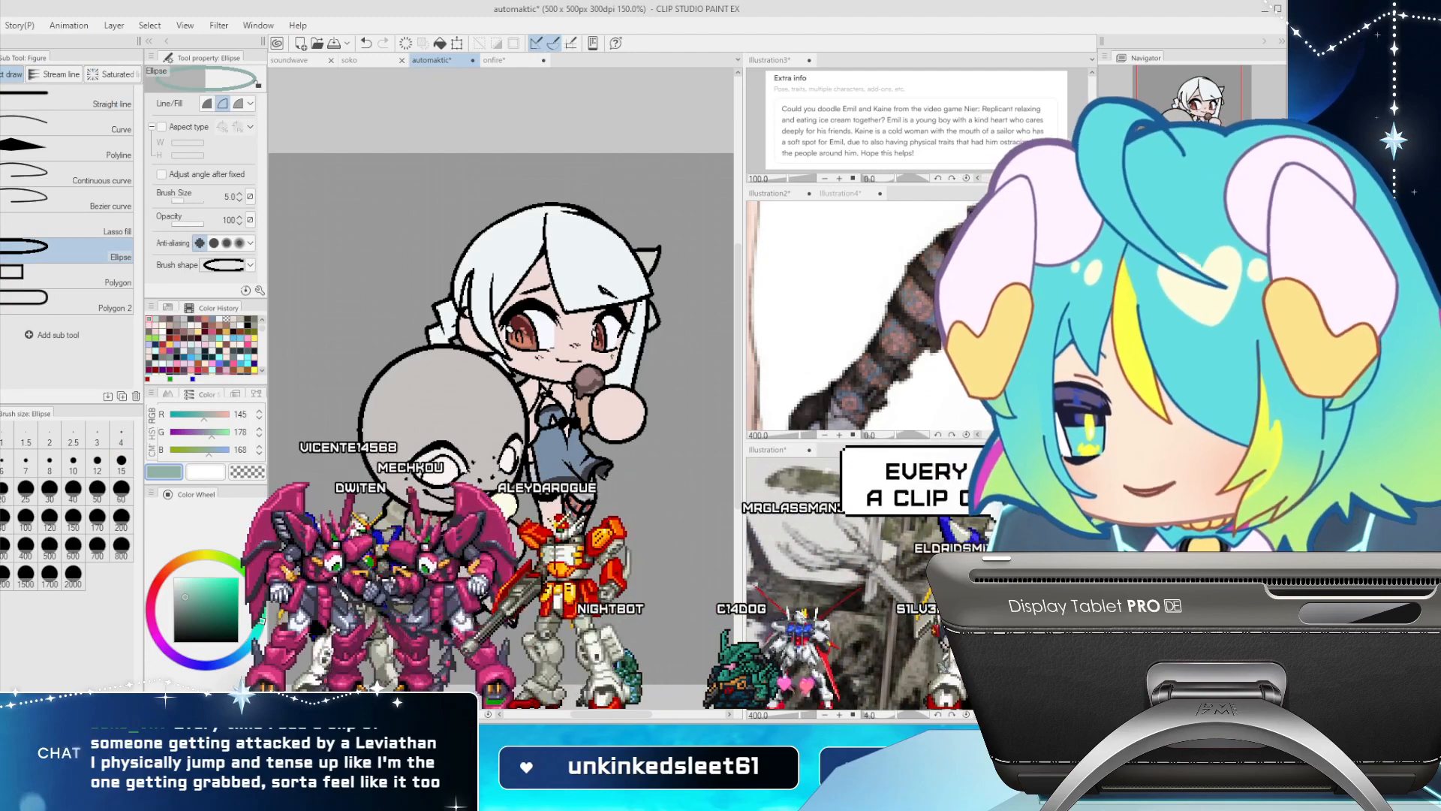
key(o)
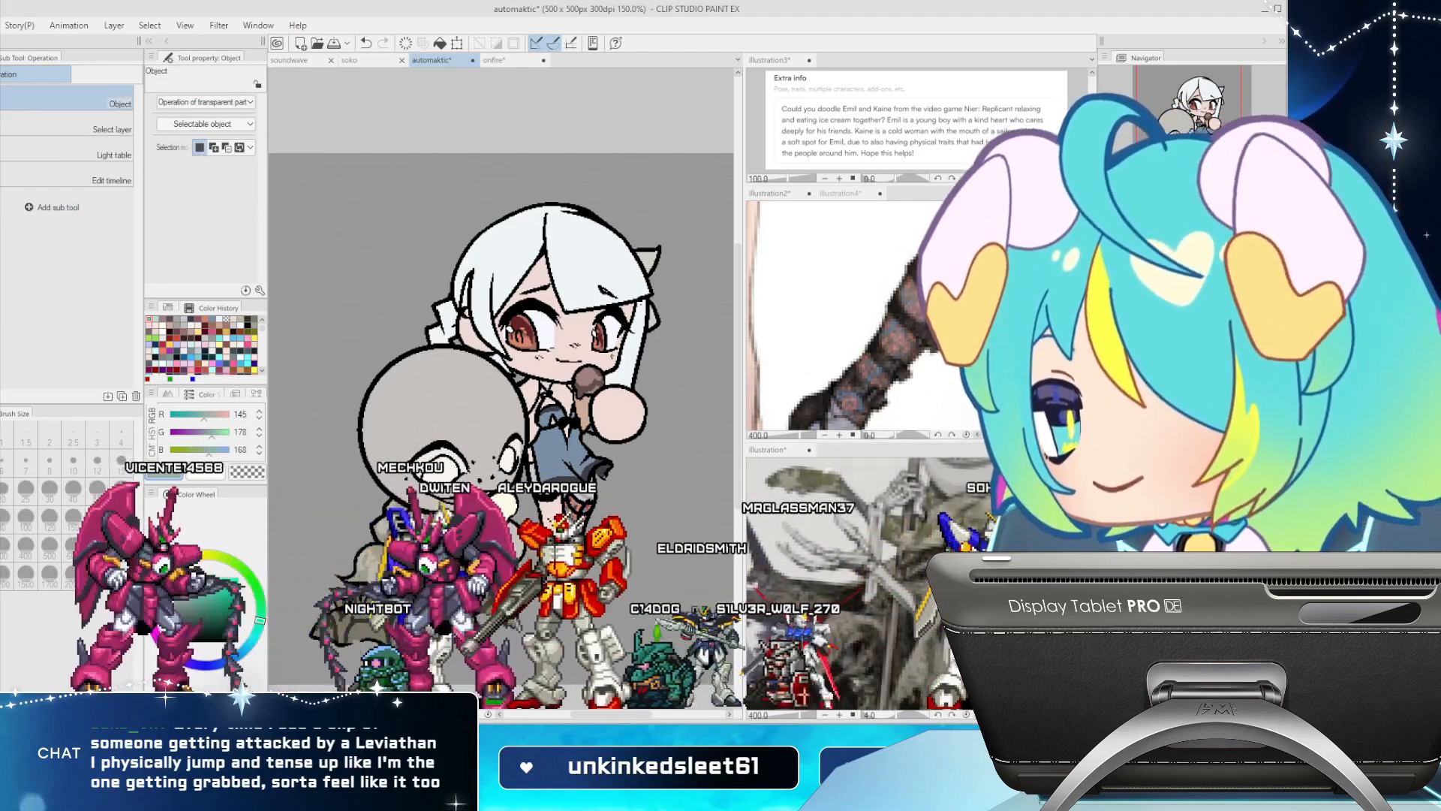
click(177, 561)
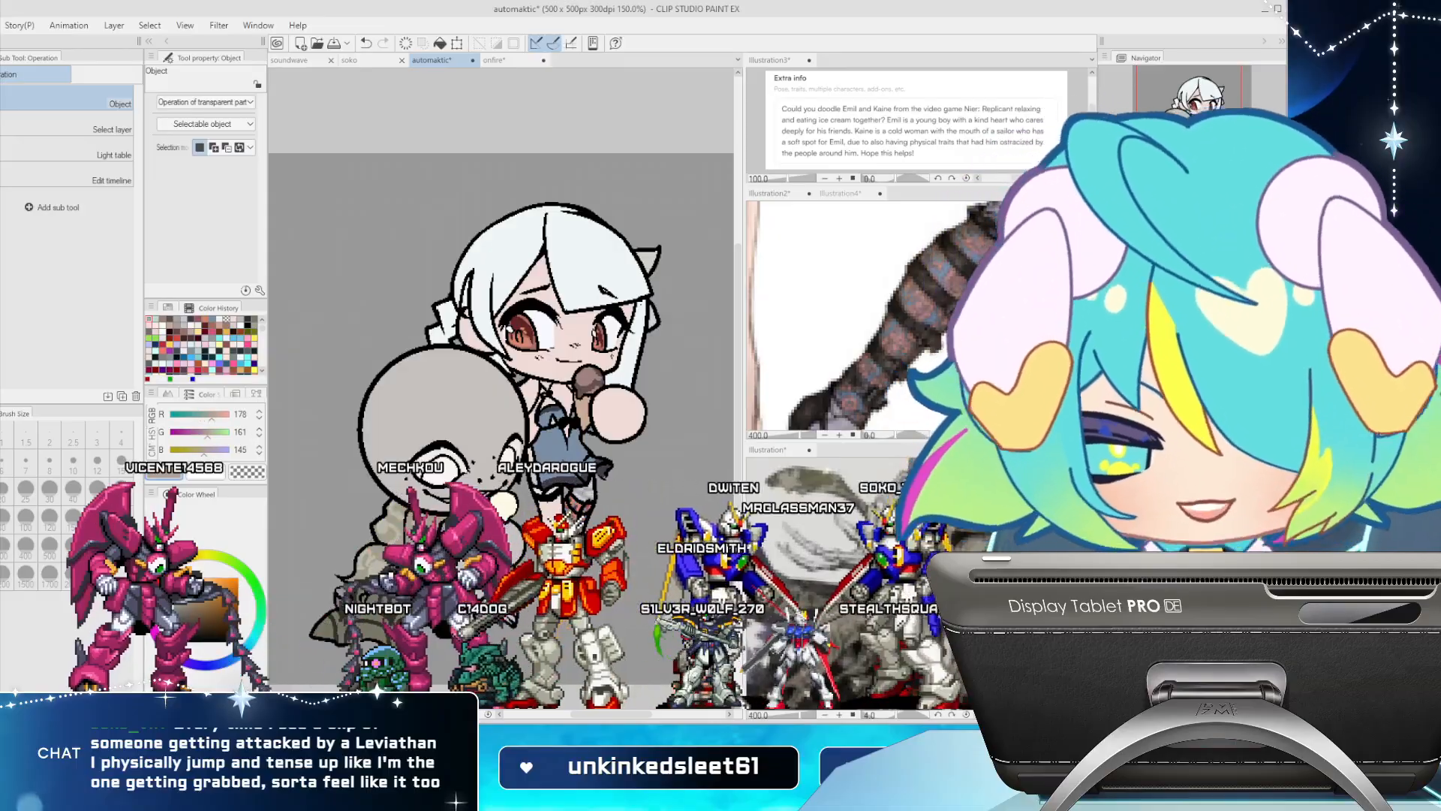
click(184, 588)
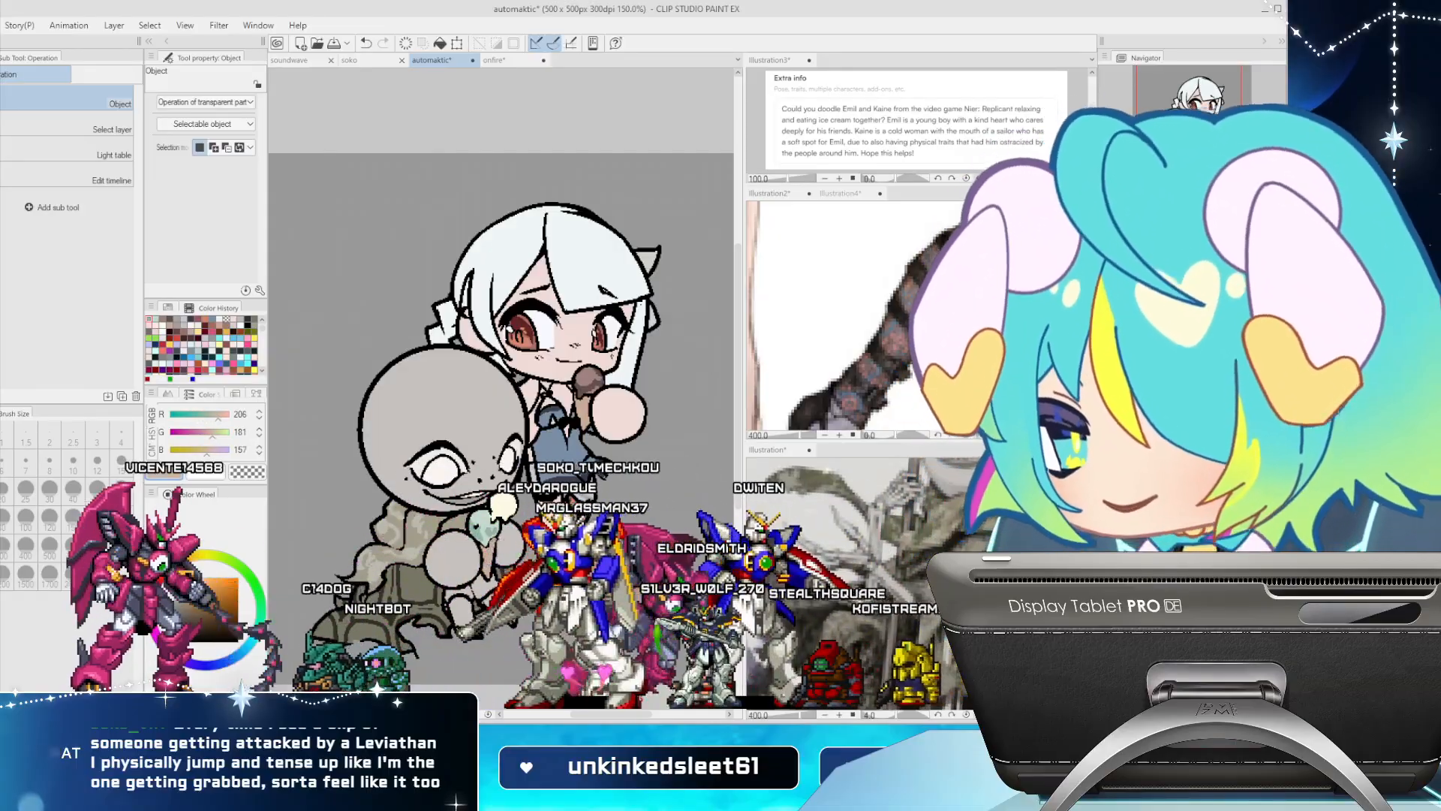
click(188, 590)
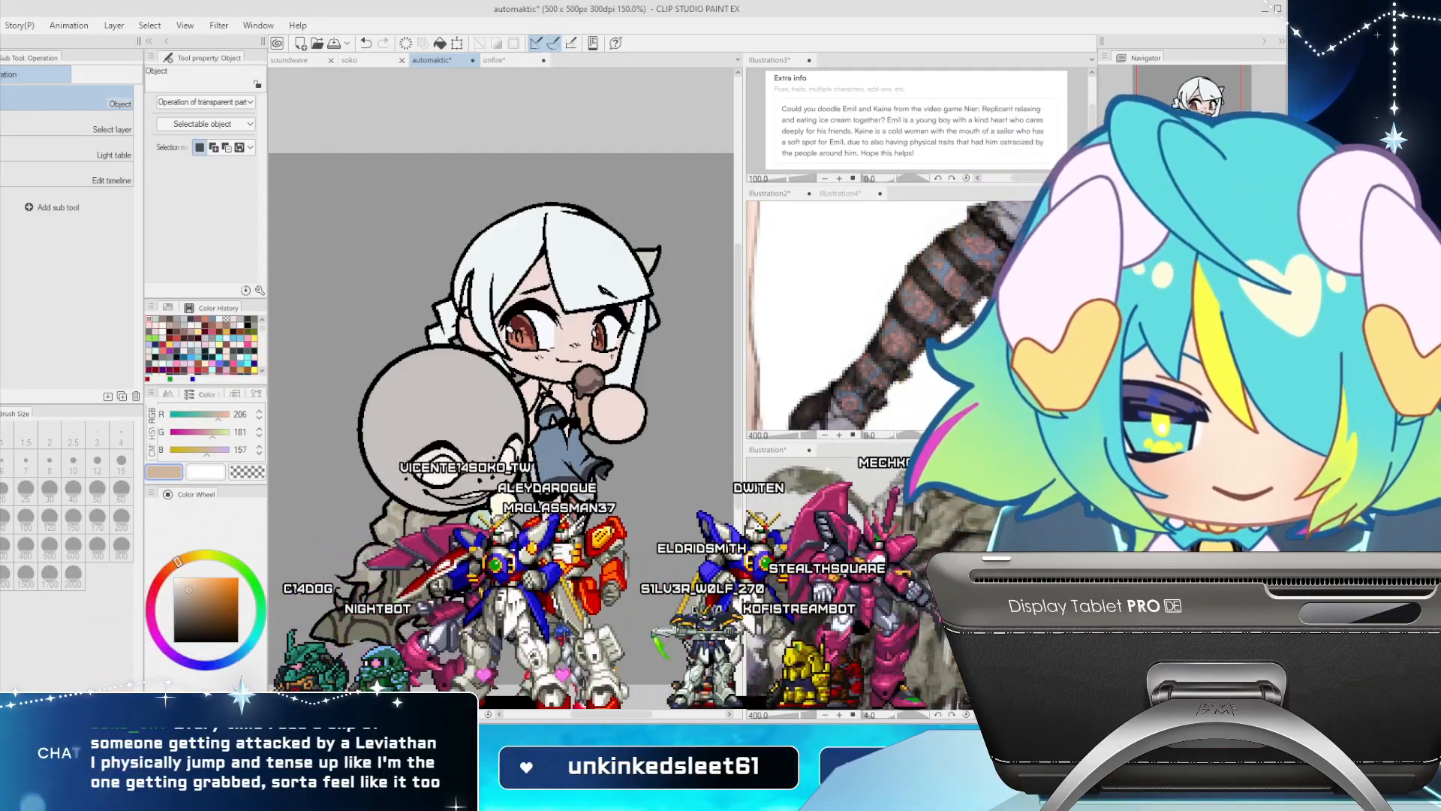
key(u)
key(p)
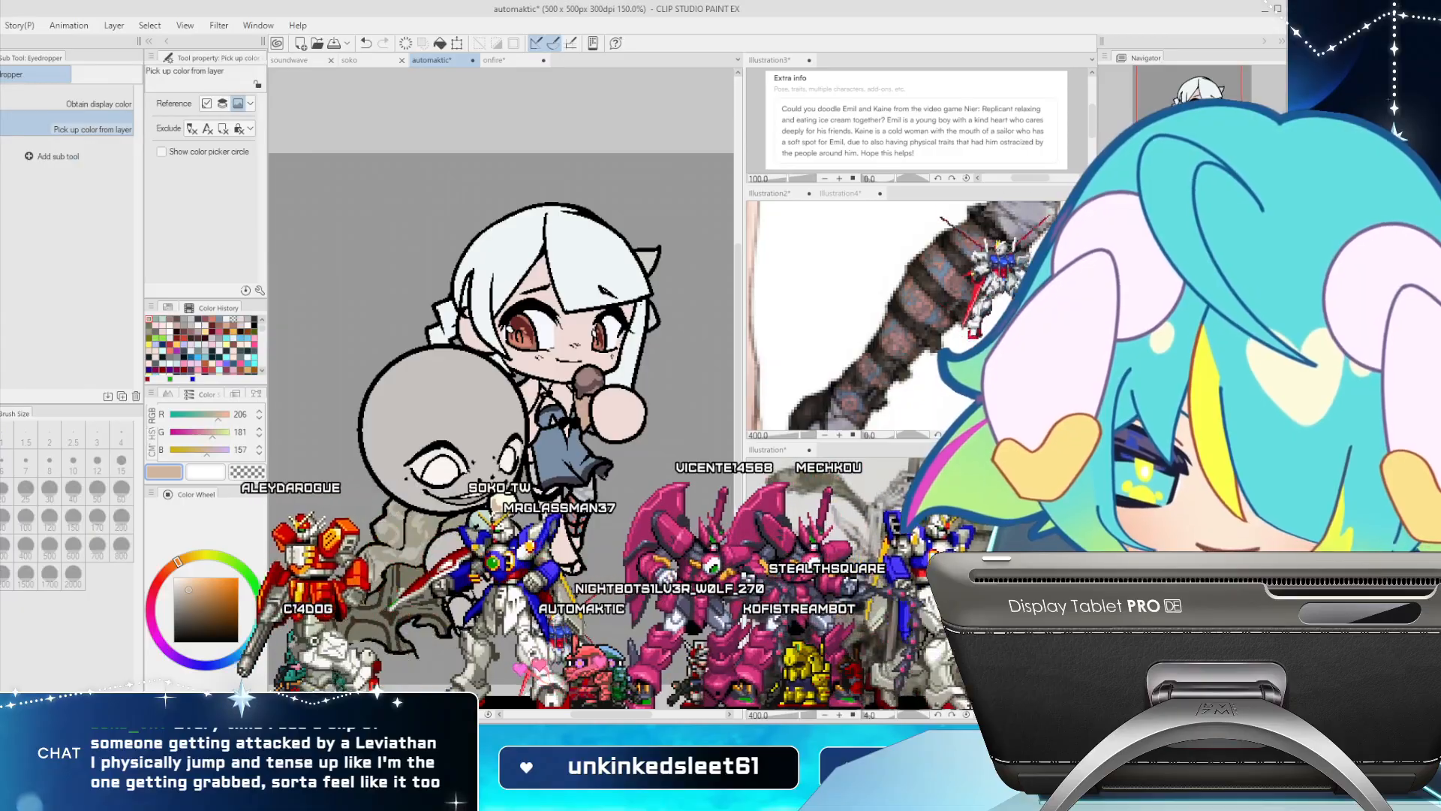
Pick muted browns, including (162, 140, 138) and (94, 68, 67), and paint small details on the boy's ice cream with the G-pen
click(763, 546)
click(764, 546)
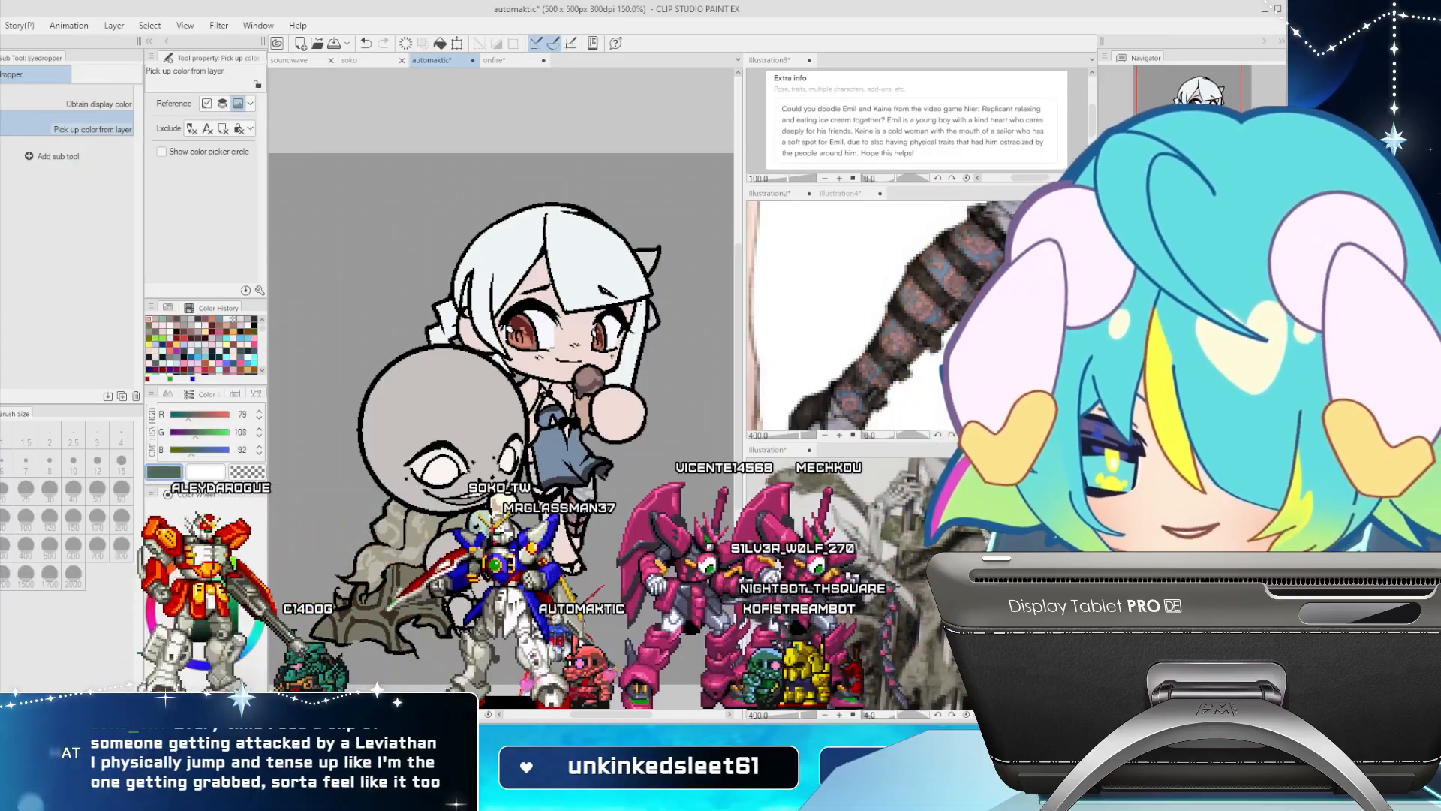
click(763, 546)
click(764, 545)
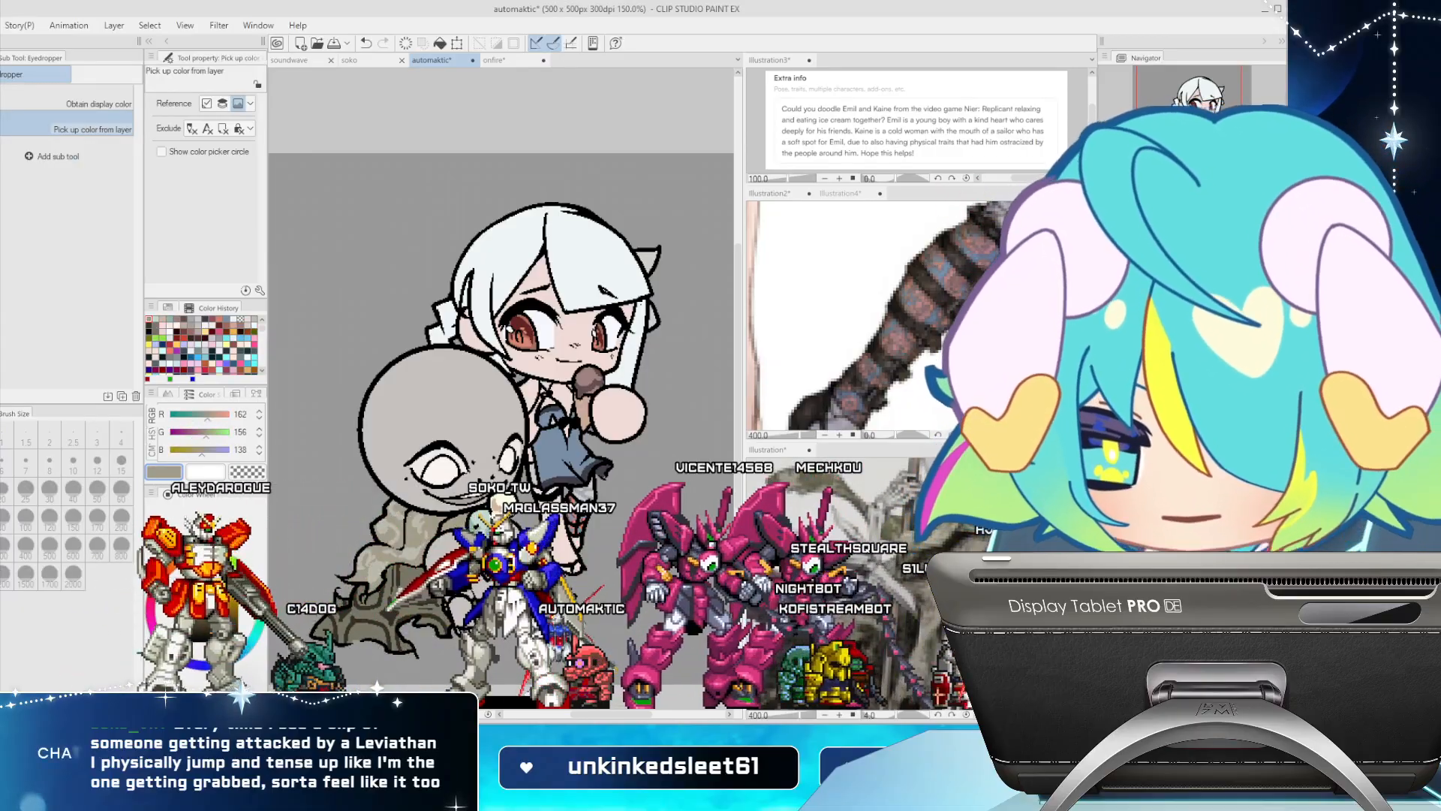
click(764, 545)
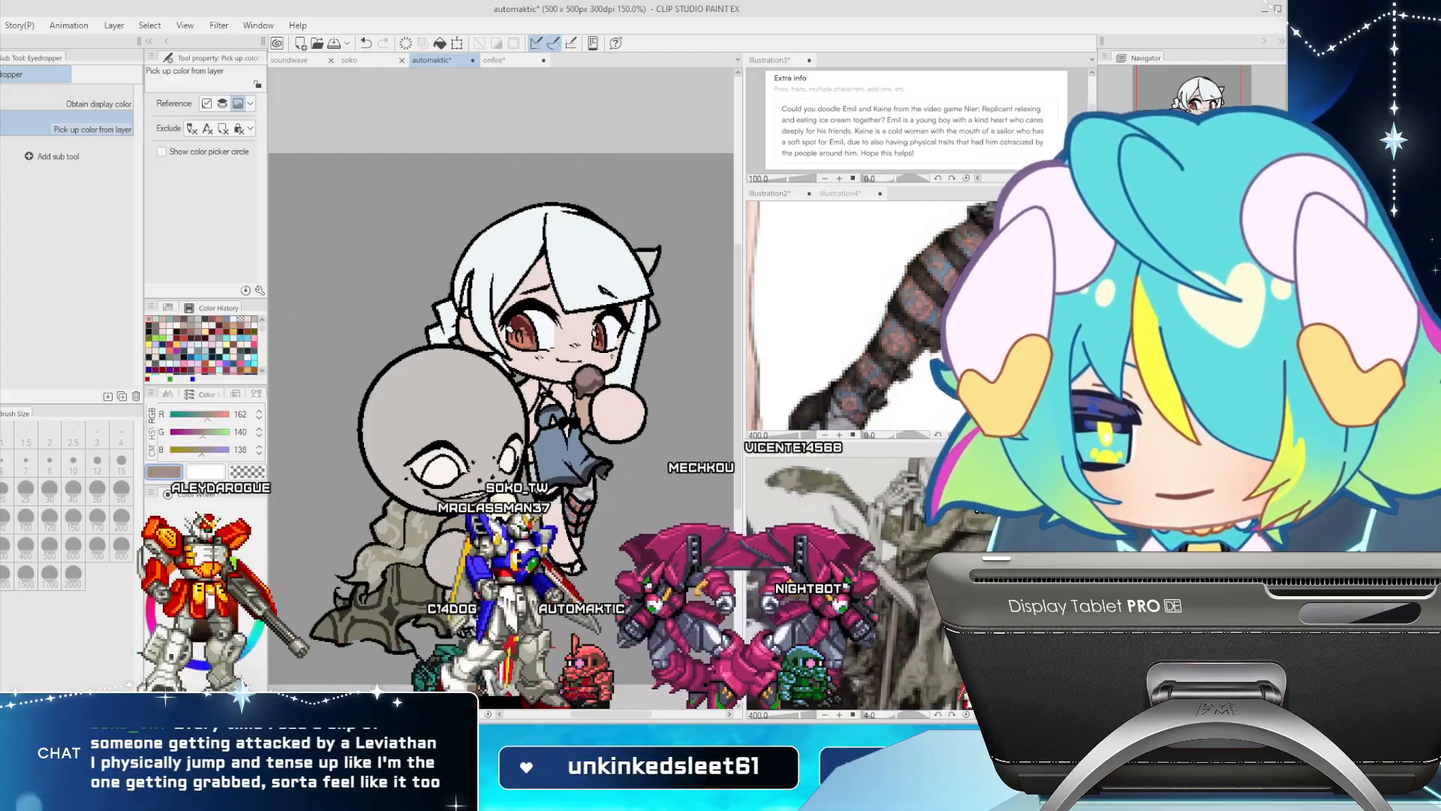
key(p)
click(481, 521)
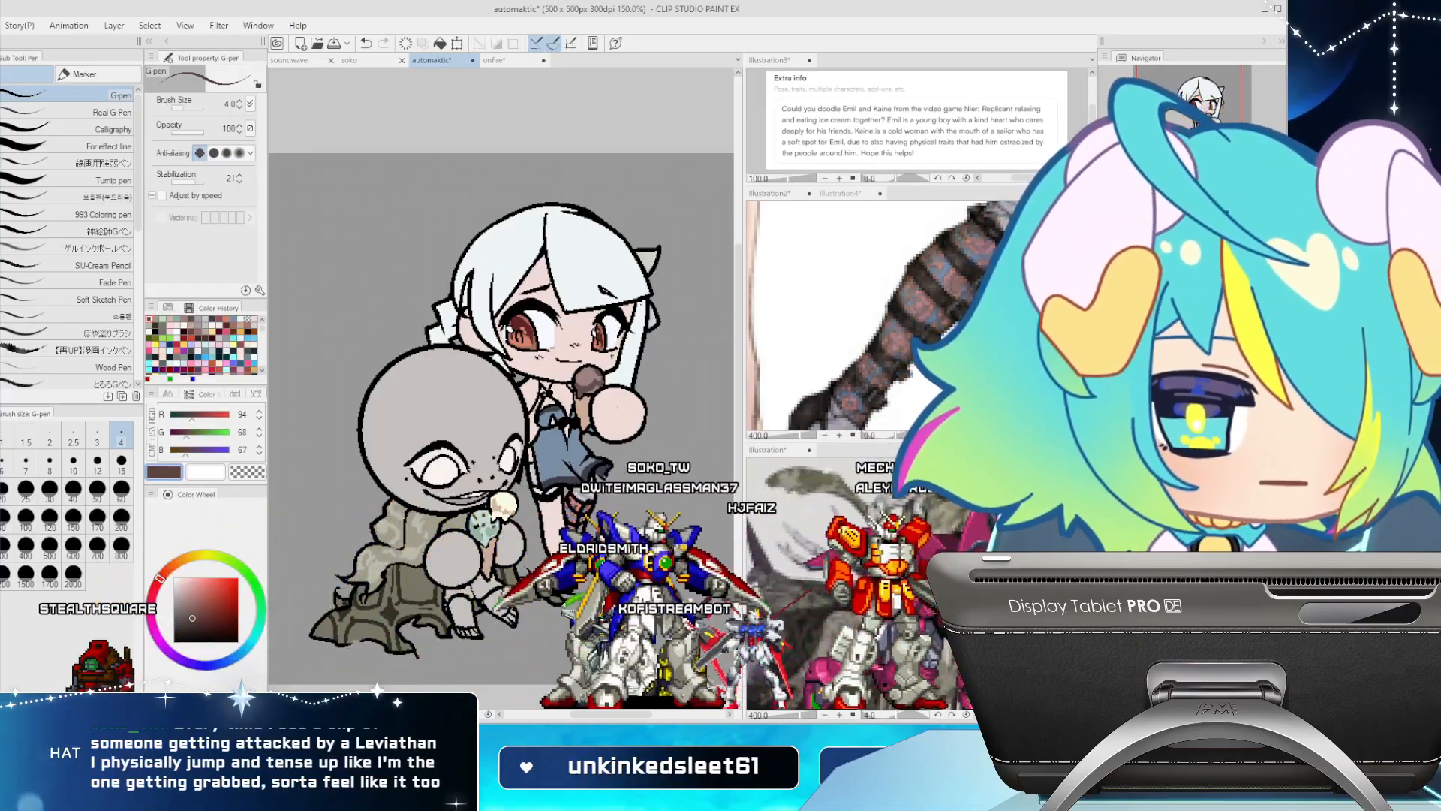
Check the leg in the character reference, sample the rock's dark colour, shift it to dark brown (33, 26, 22), and fill the line art with it
click(930, 353)
scroll(931, 353, down, 4)
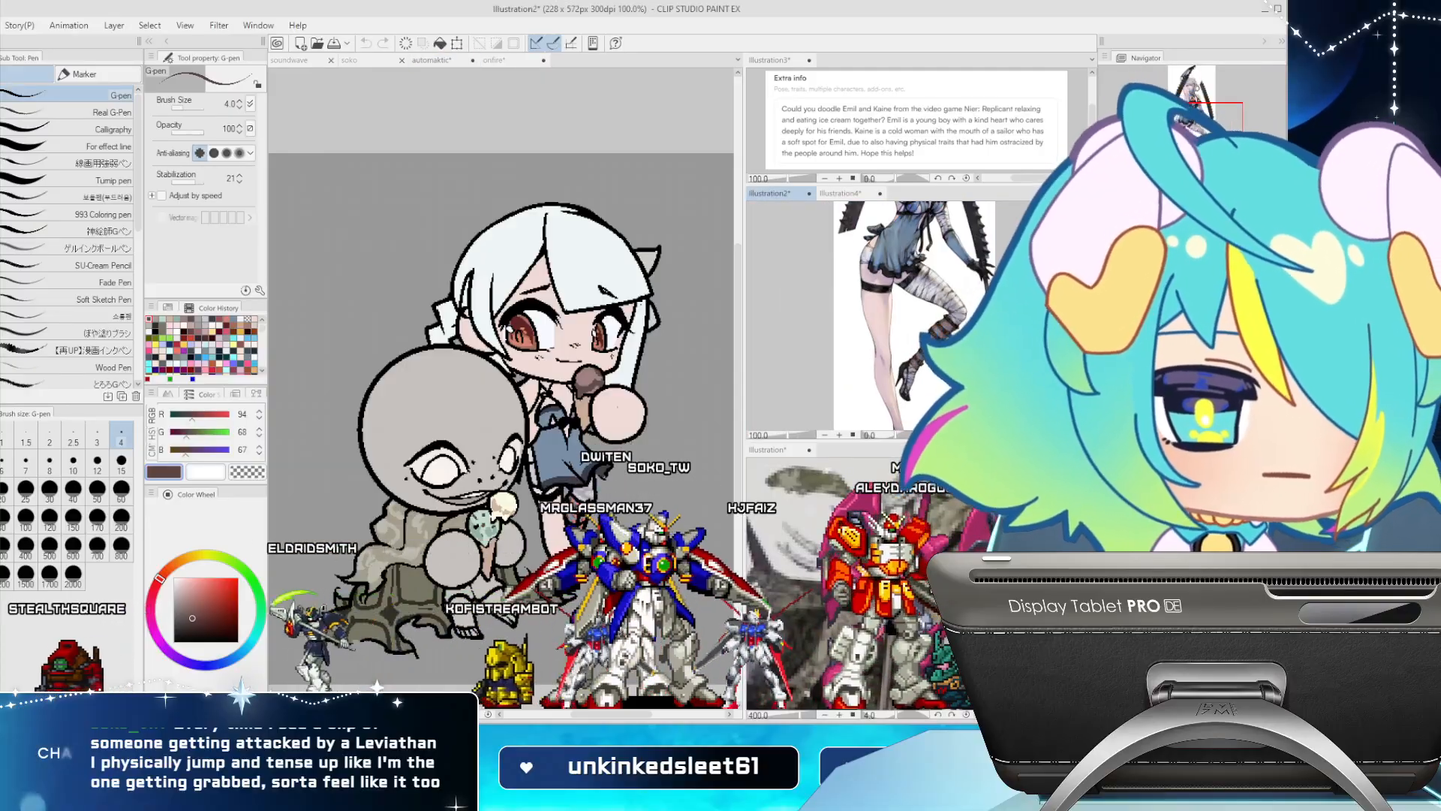
click(578, 511)
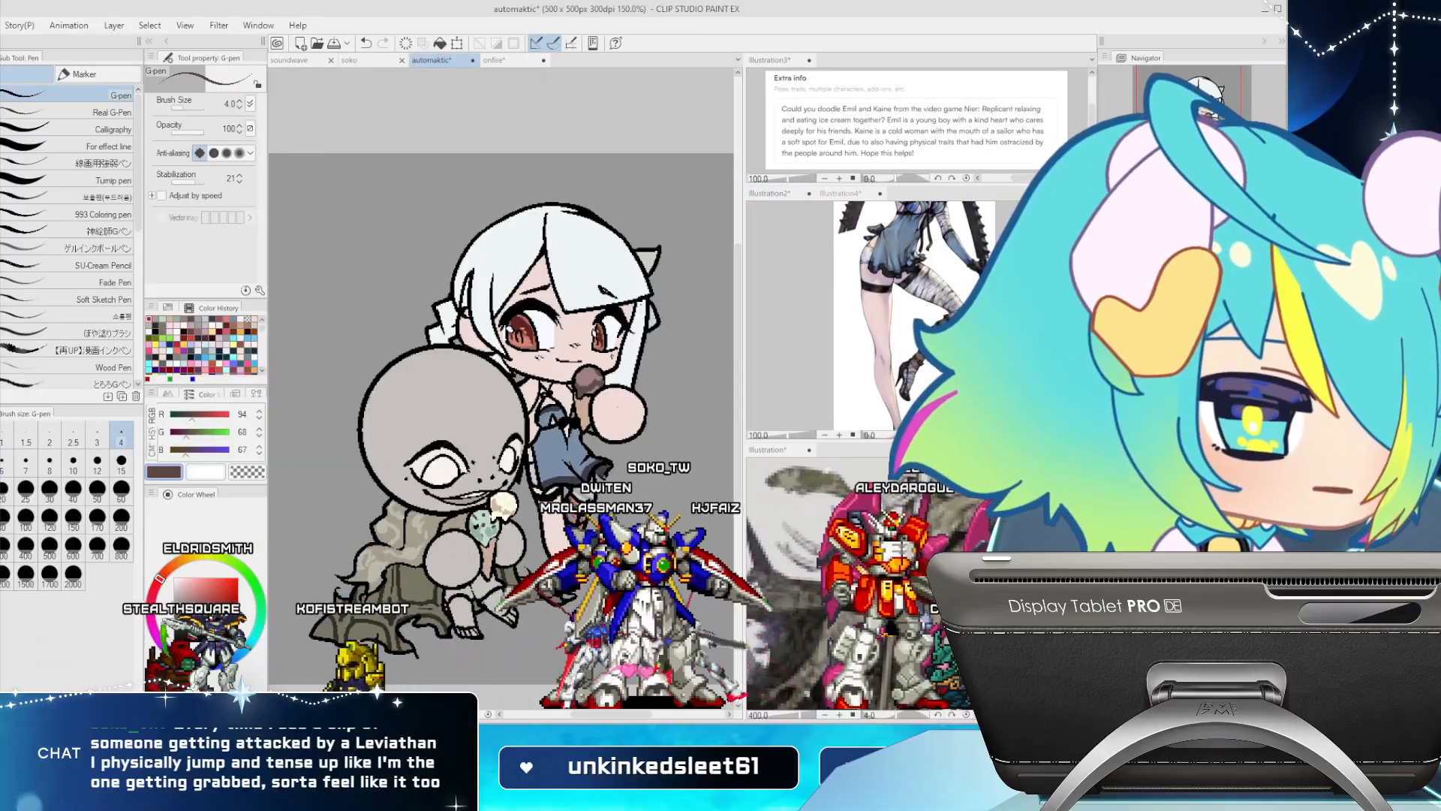
key(u)
key(i)
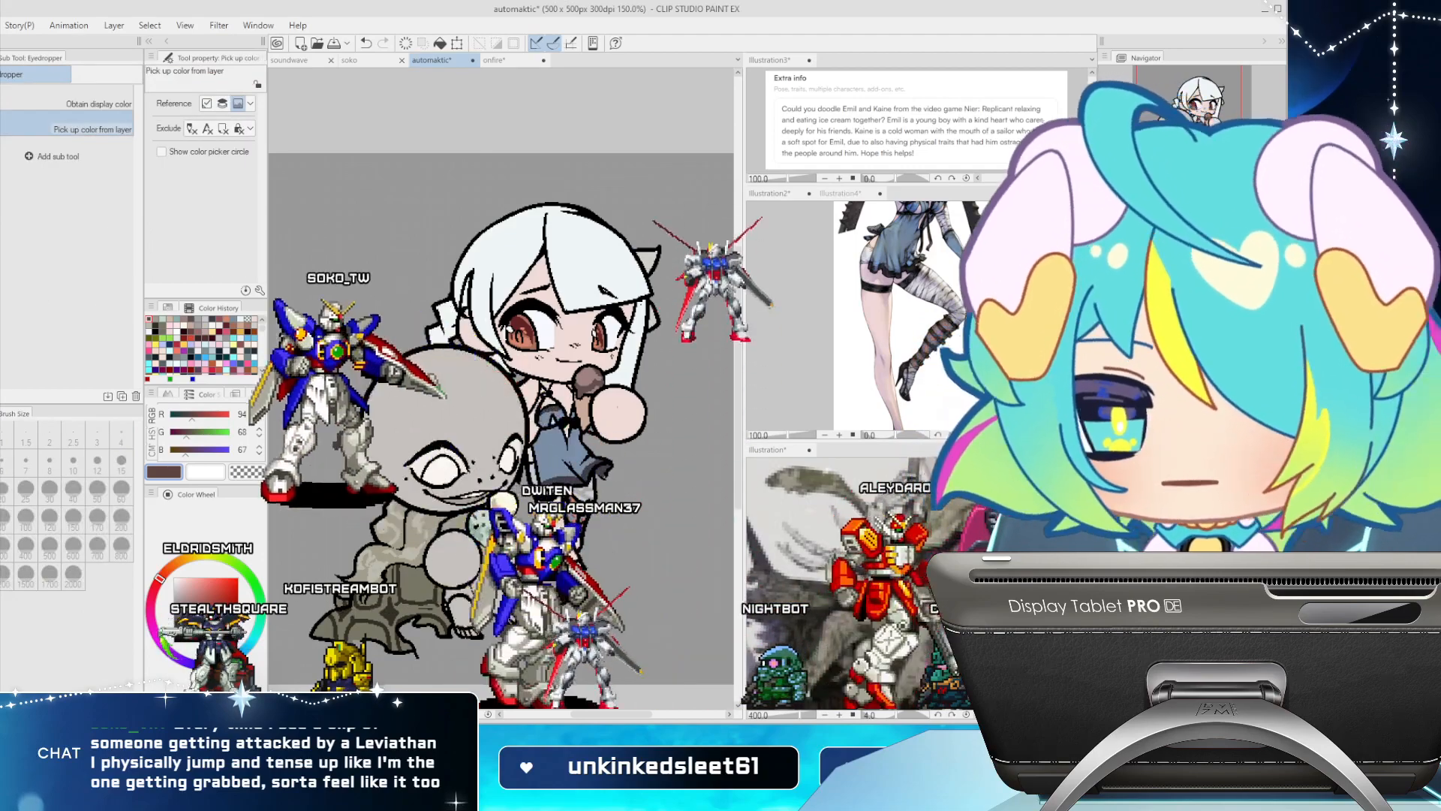
click(406, 593)
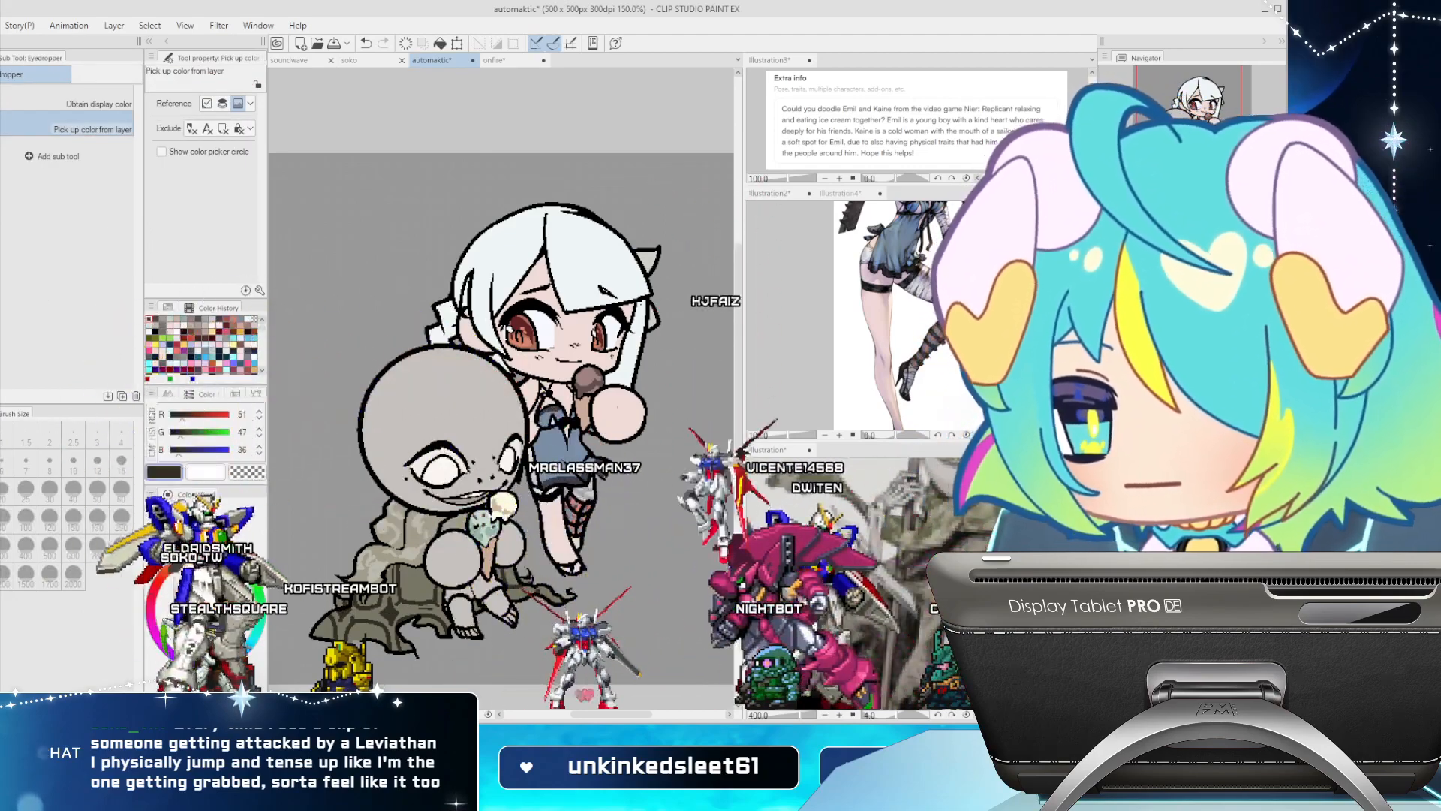
click(172, 566)
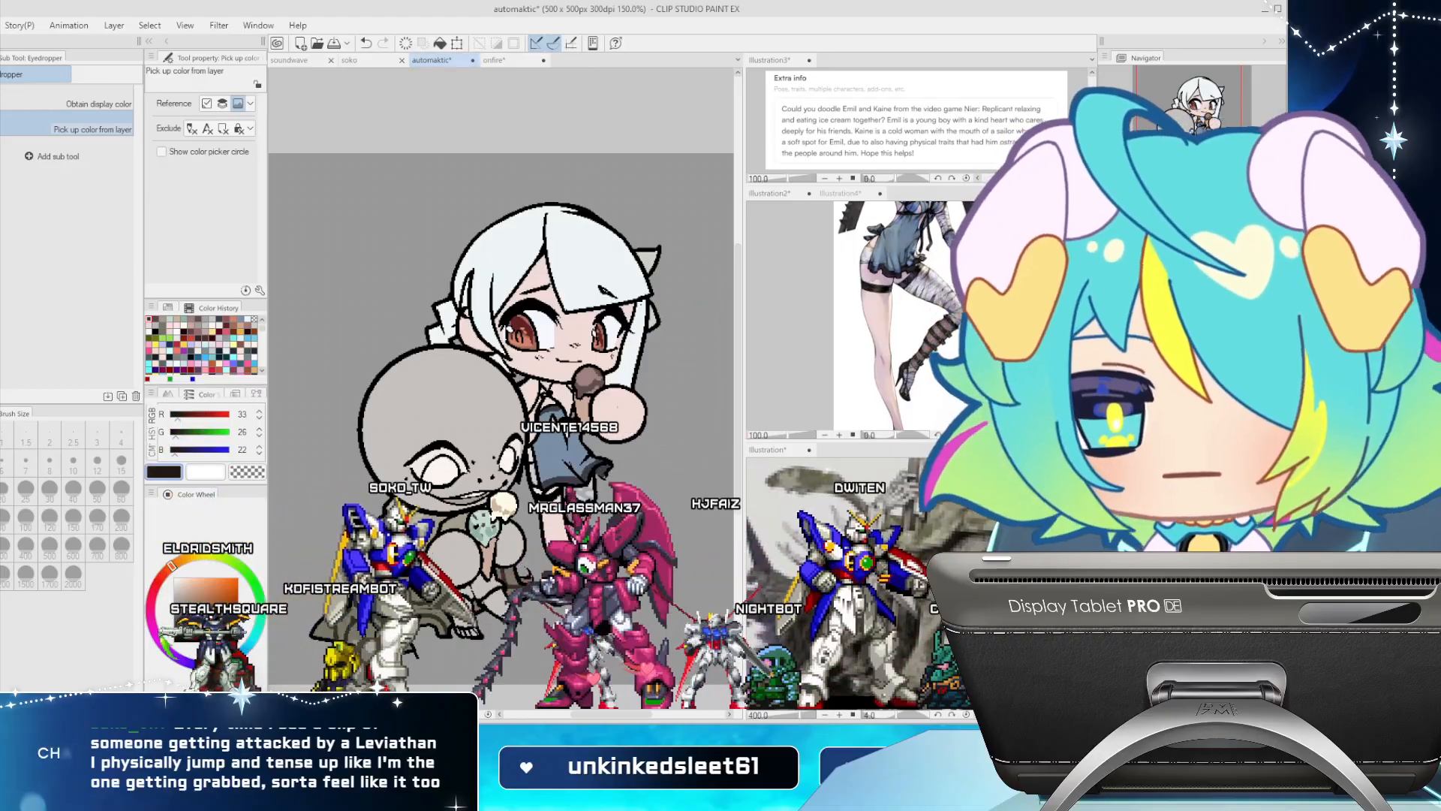
click(440, 44)
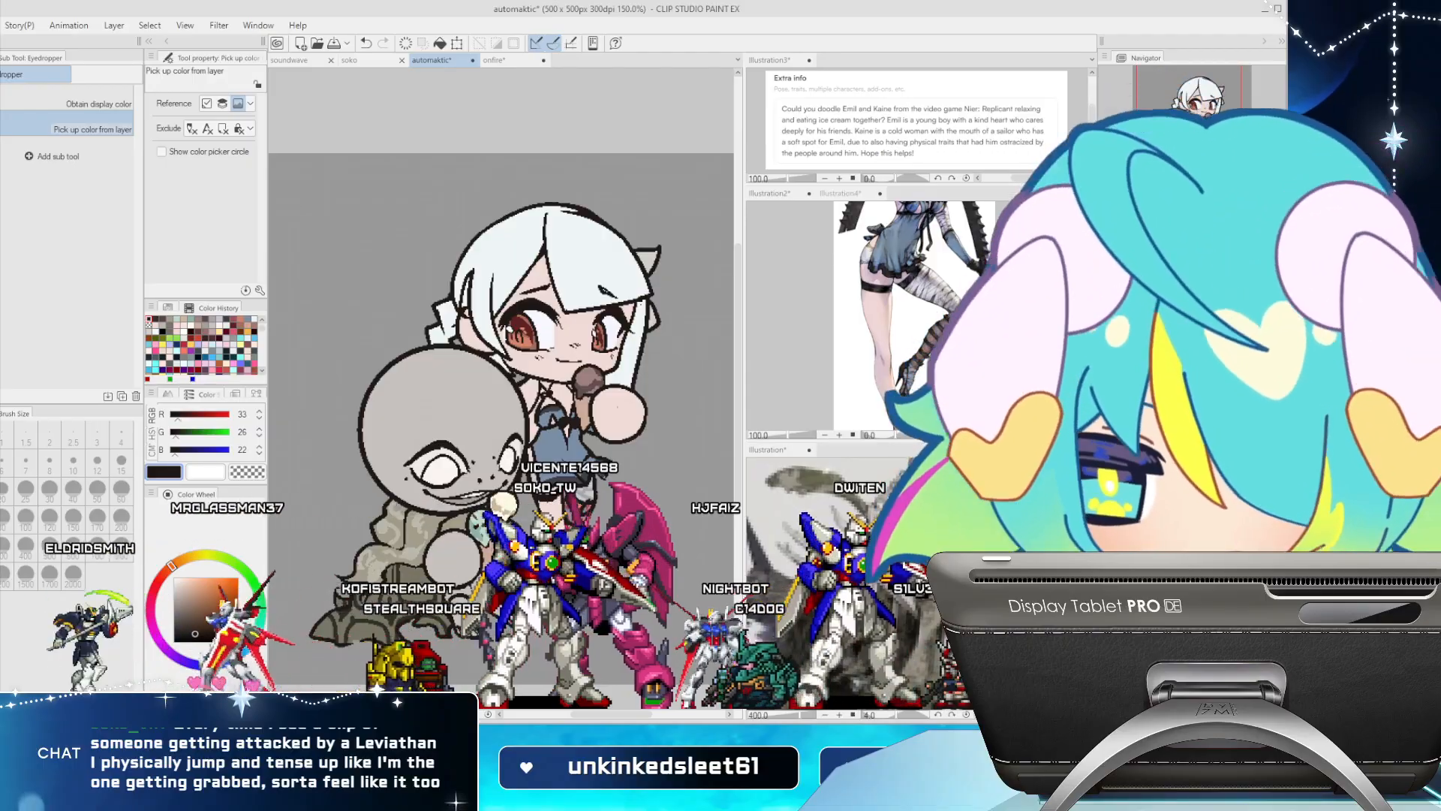
Sample the dress's dark trim, shift the colour to muted blue (56, 66, 108), and recolour the dress outlines with the G-pen
click(214, 624)
key(p)
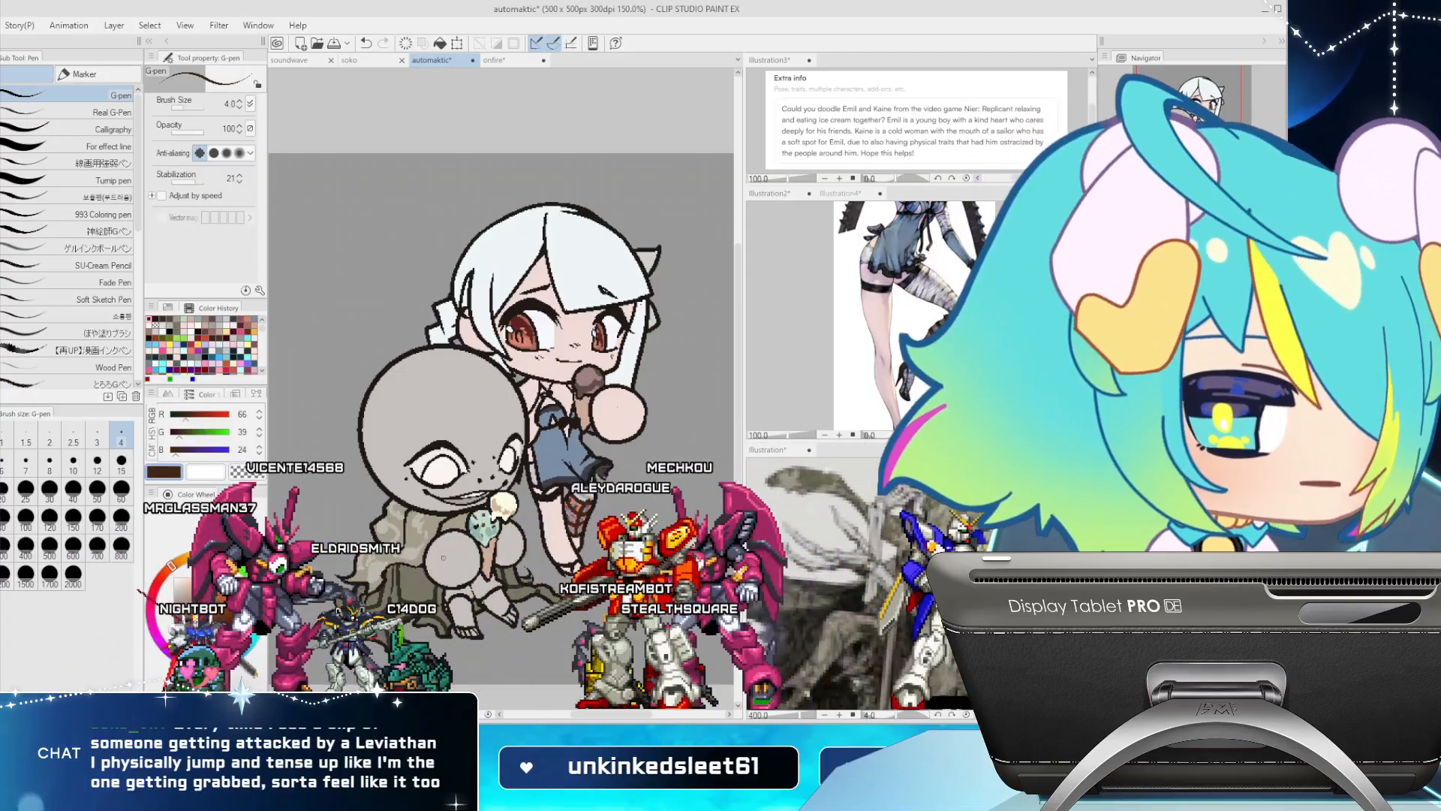
key(i)
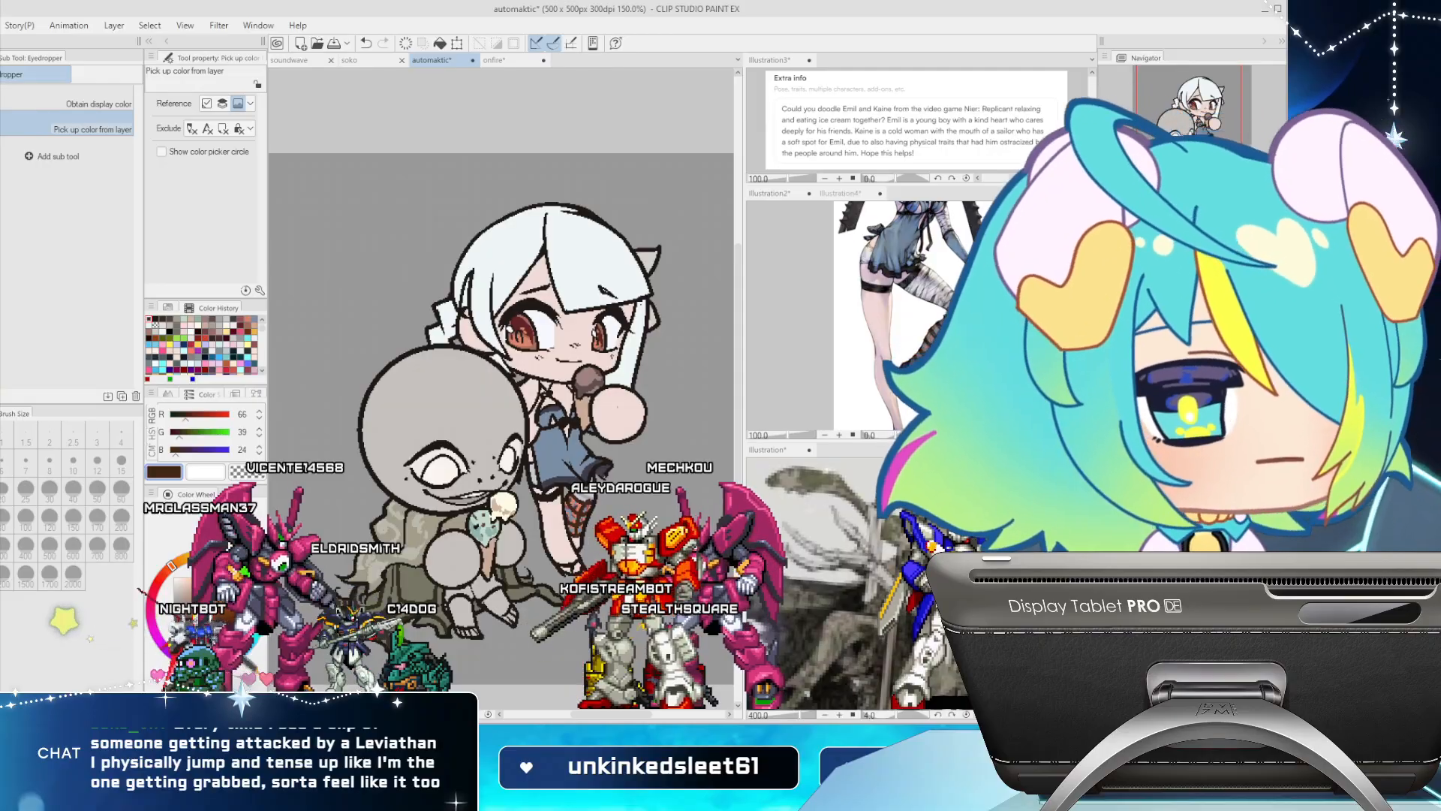
click(598, 469)
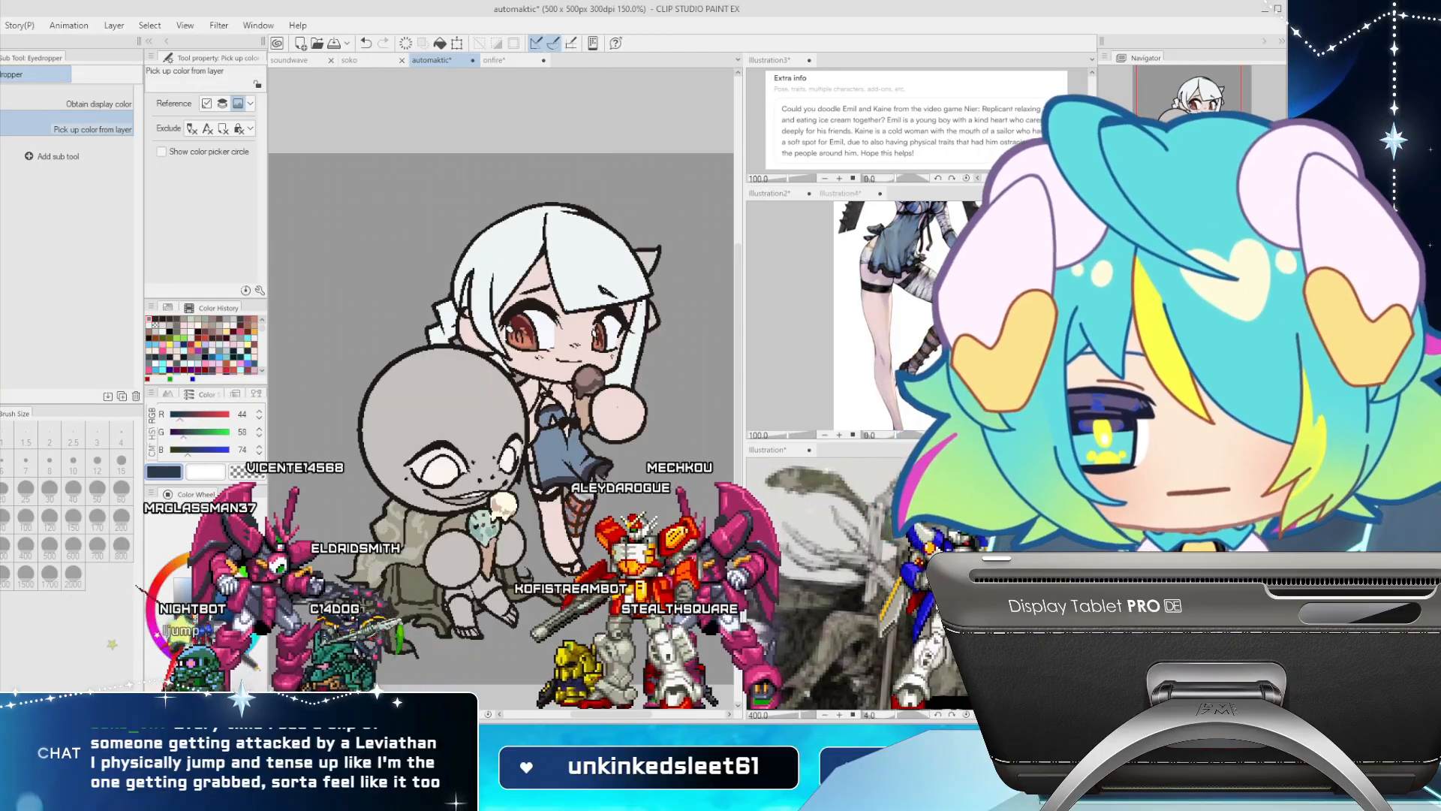
key(p)
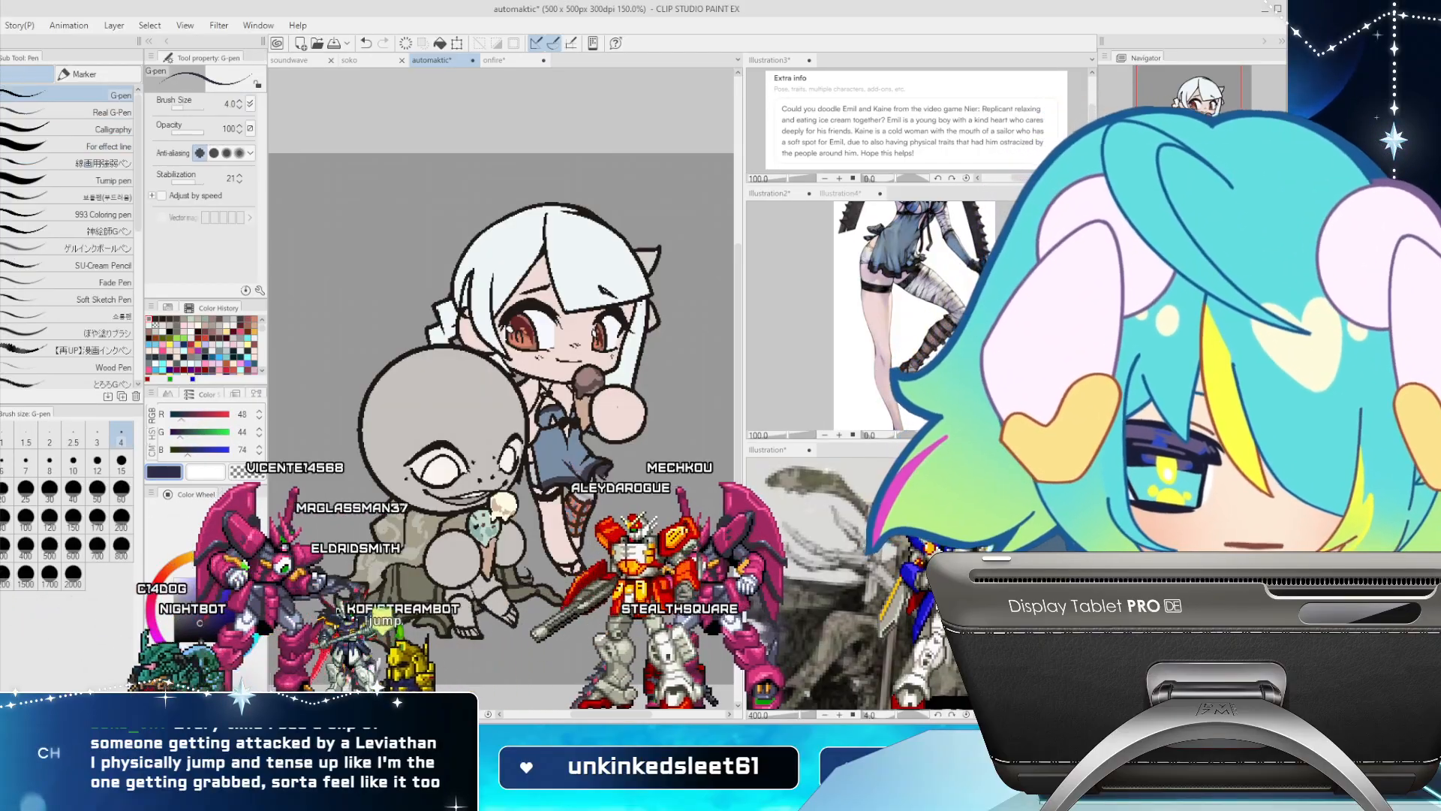
click(204, 614)
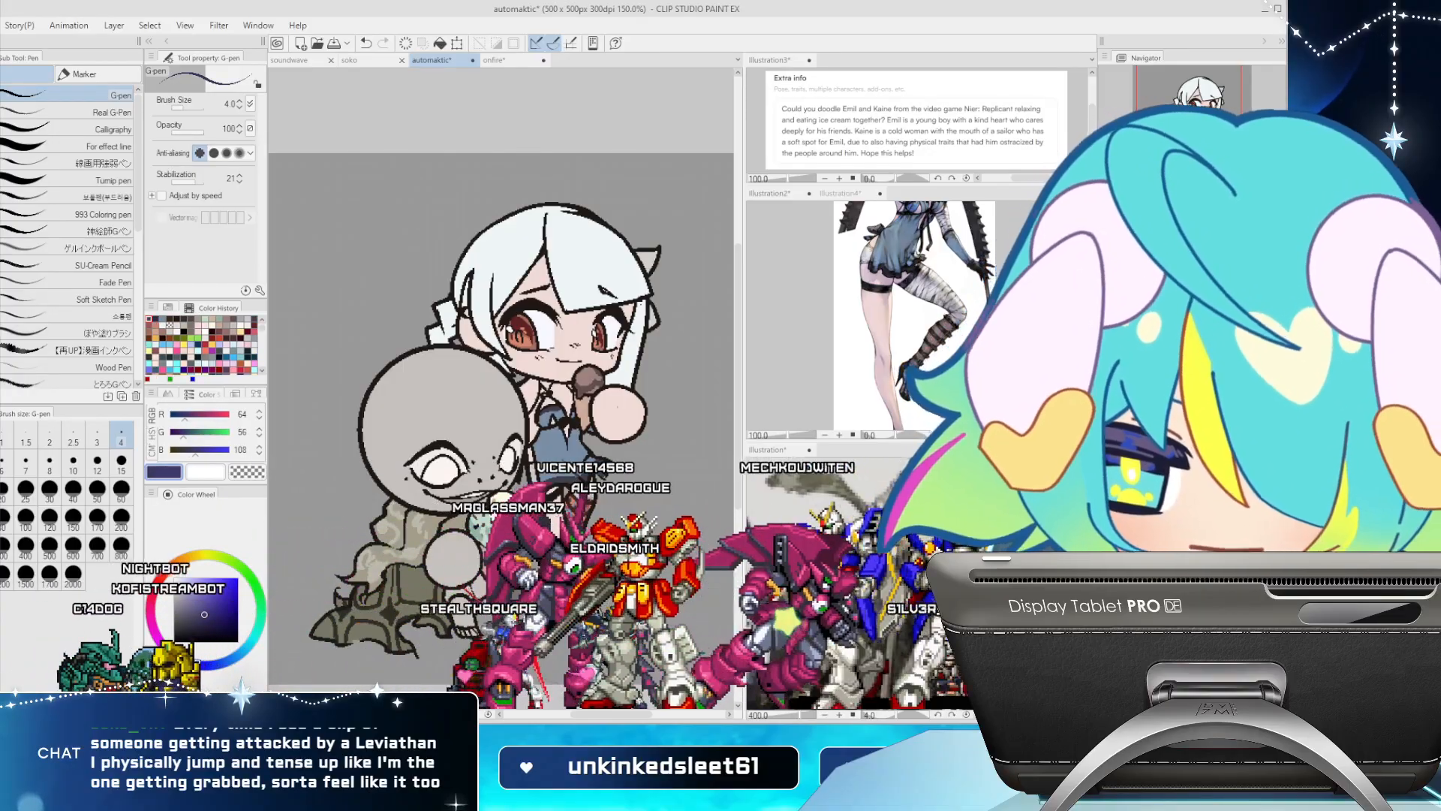
click(216, 663)
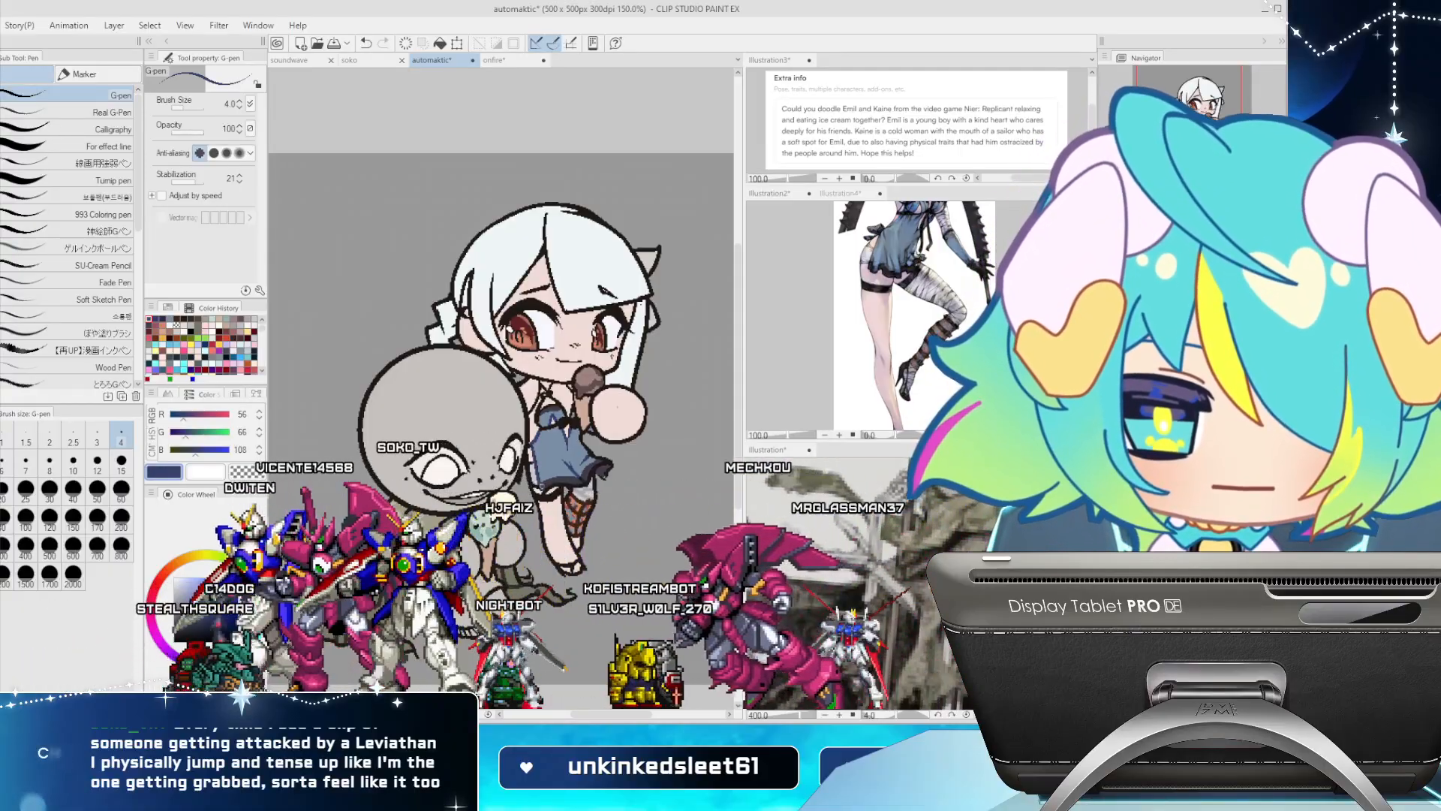
Recolour the girl's leg wrap outlines in reddish brown (144, 88, 85) and the boy's foot outlines in grey-brown (136, 120, 117)
alt+click(567, 422)
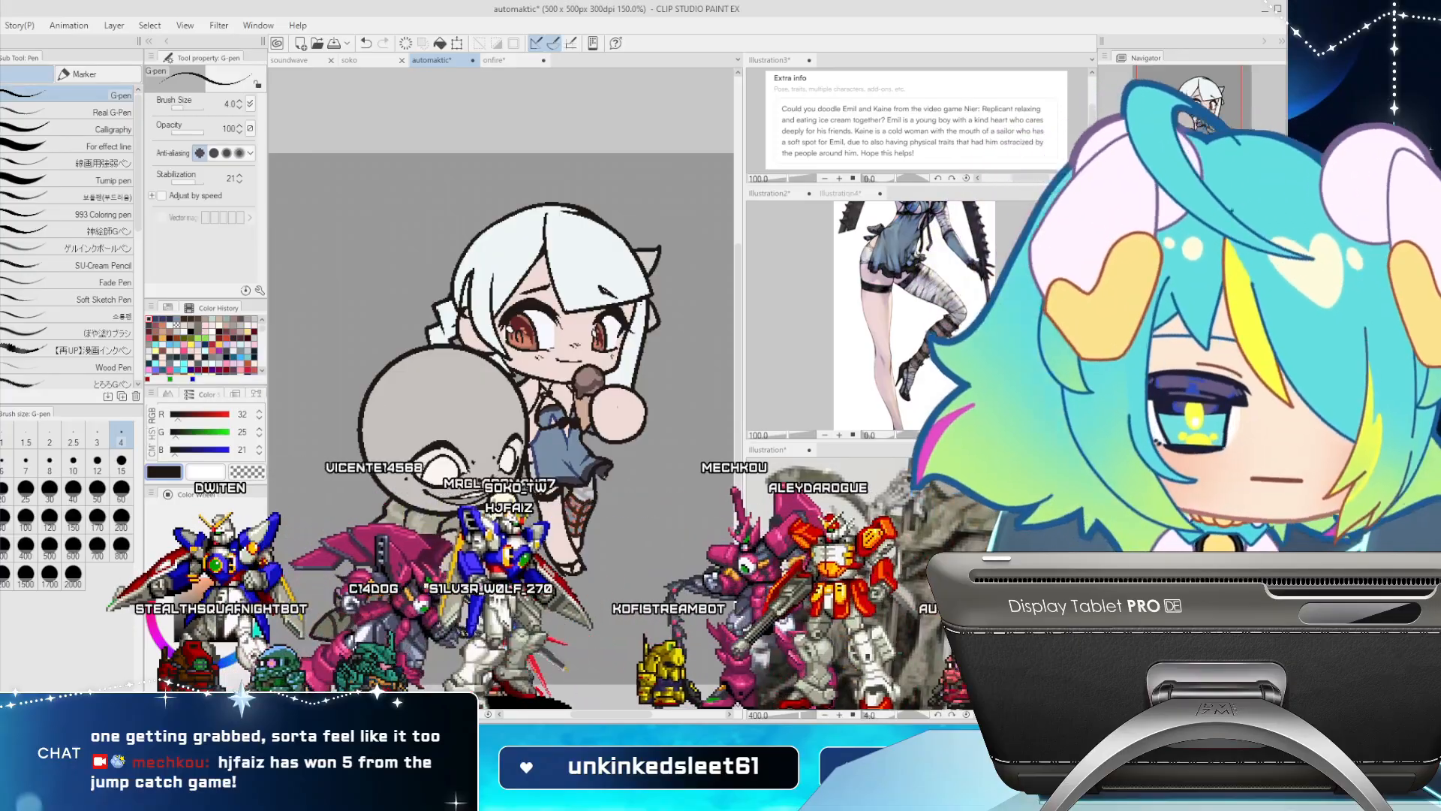
key(alt)
alt+click(578, 515)
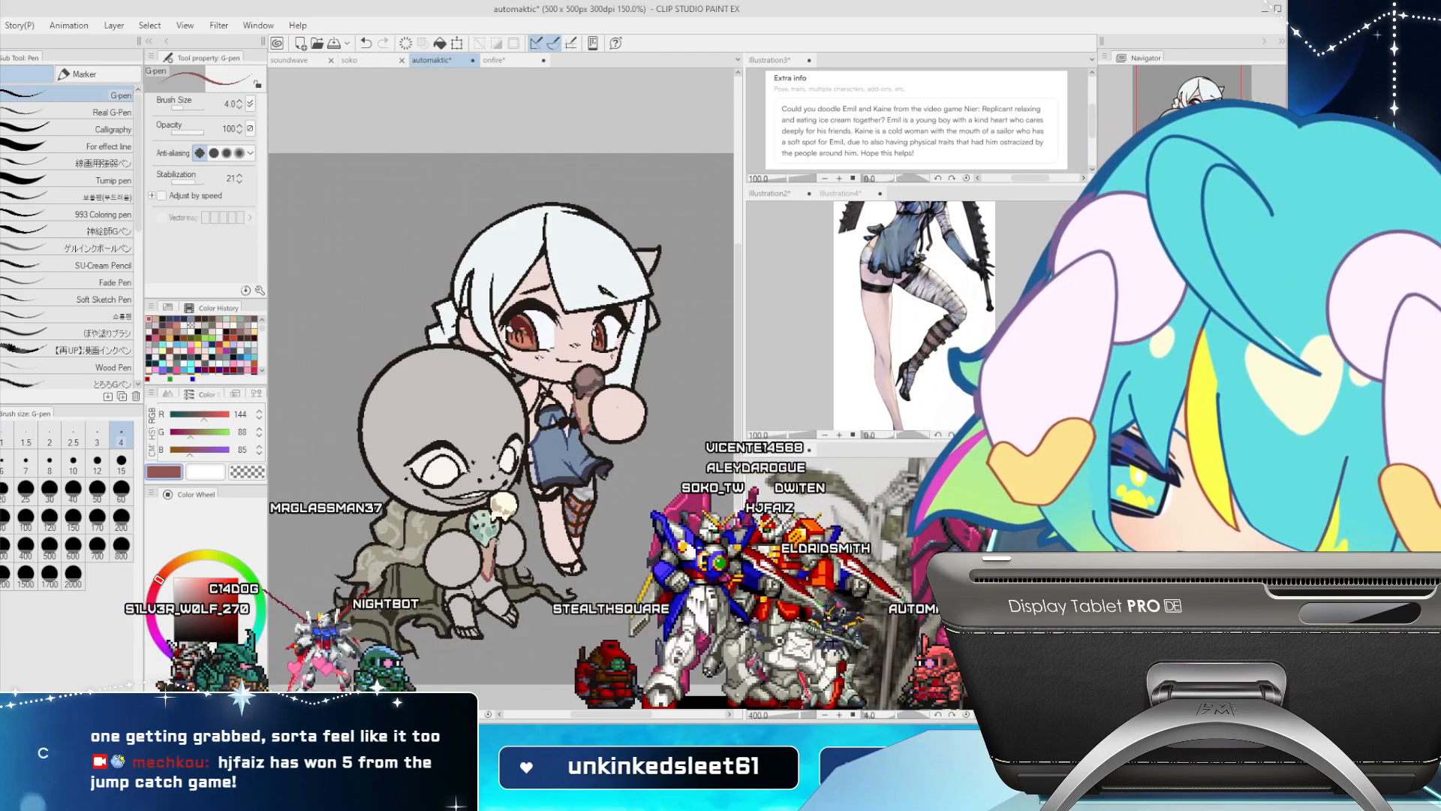
alt+click(503, 546)
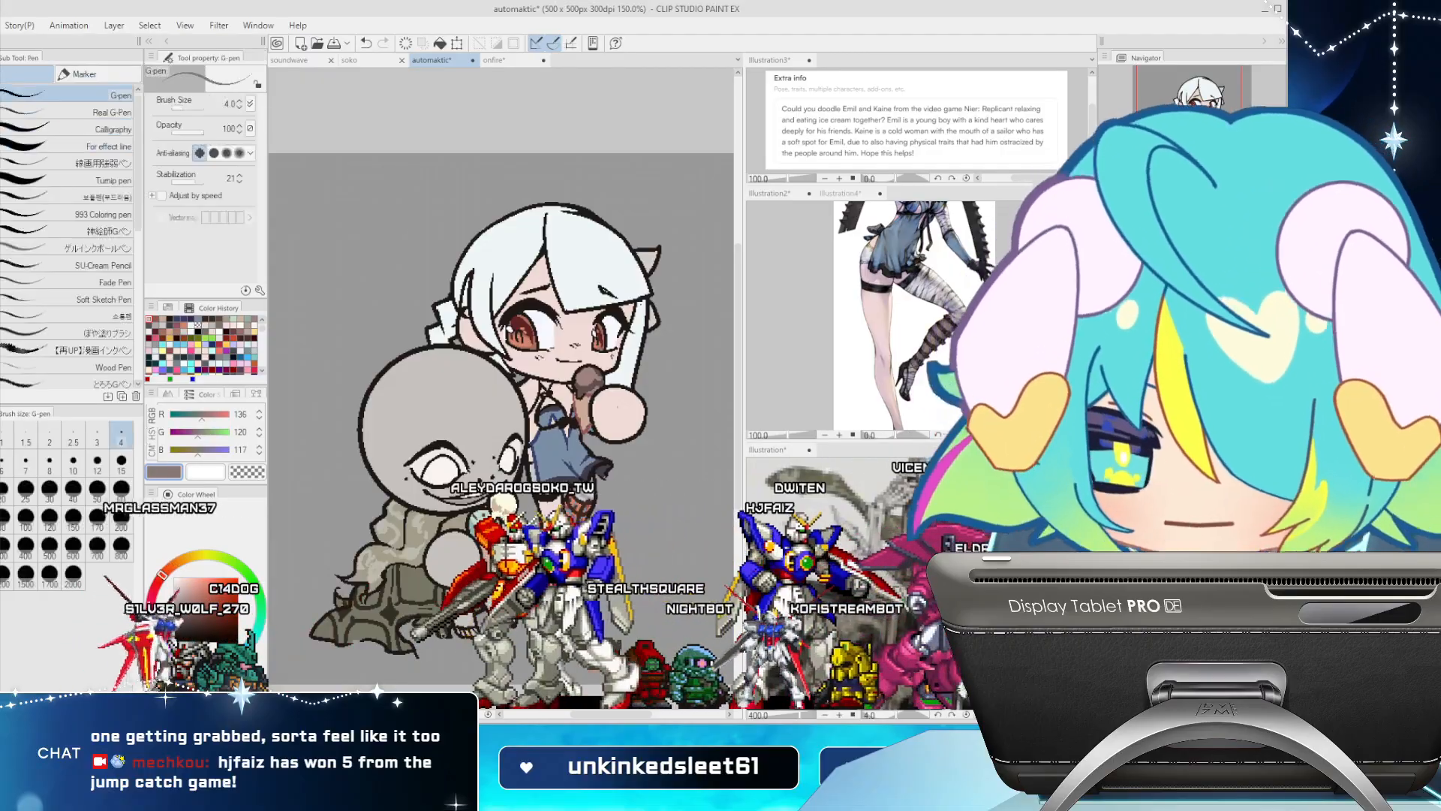
click(162, 575)
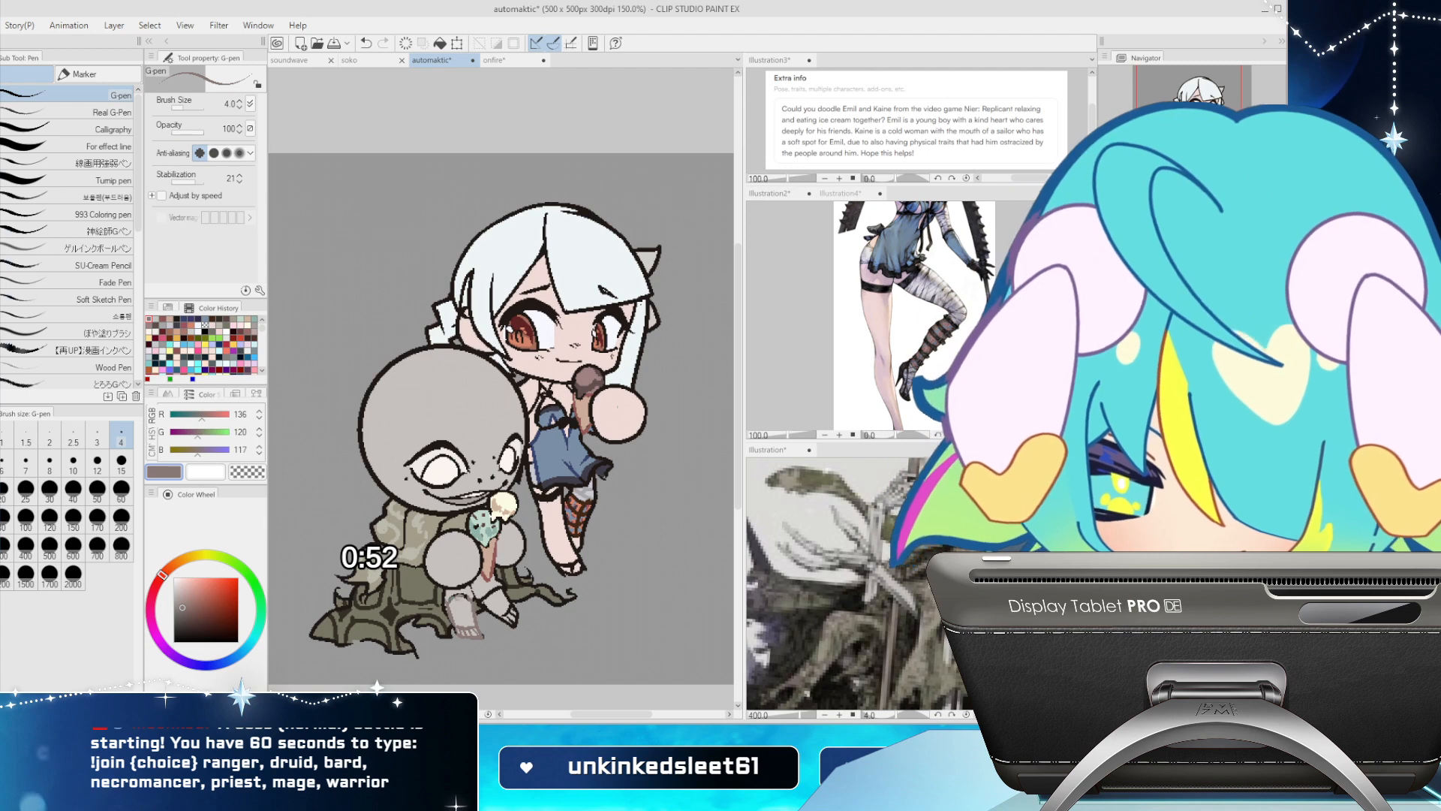
Set the G-pen size to 6 and recolour the outlines around the rock and cloak with browns including (49, 34, 26) and (105, 96, 70)
click(5, 463)
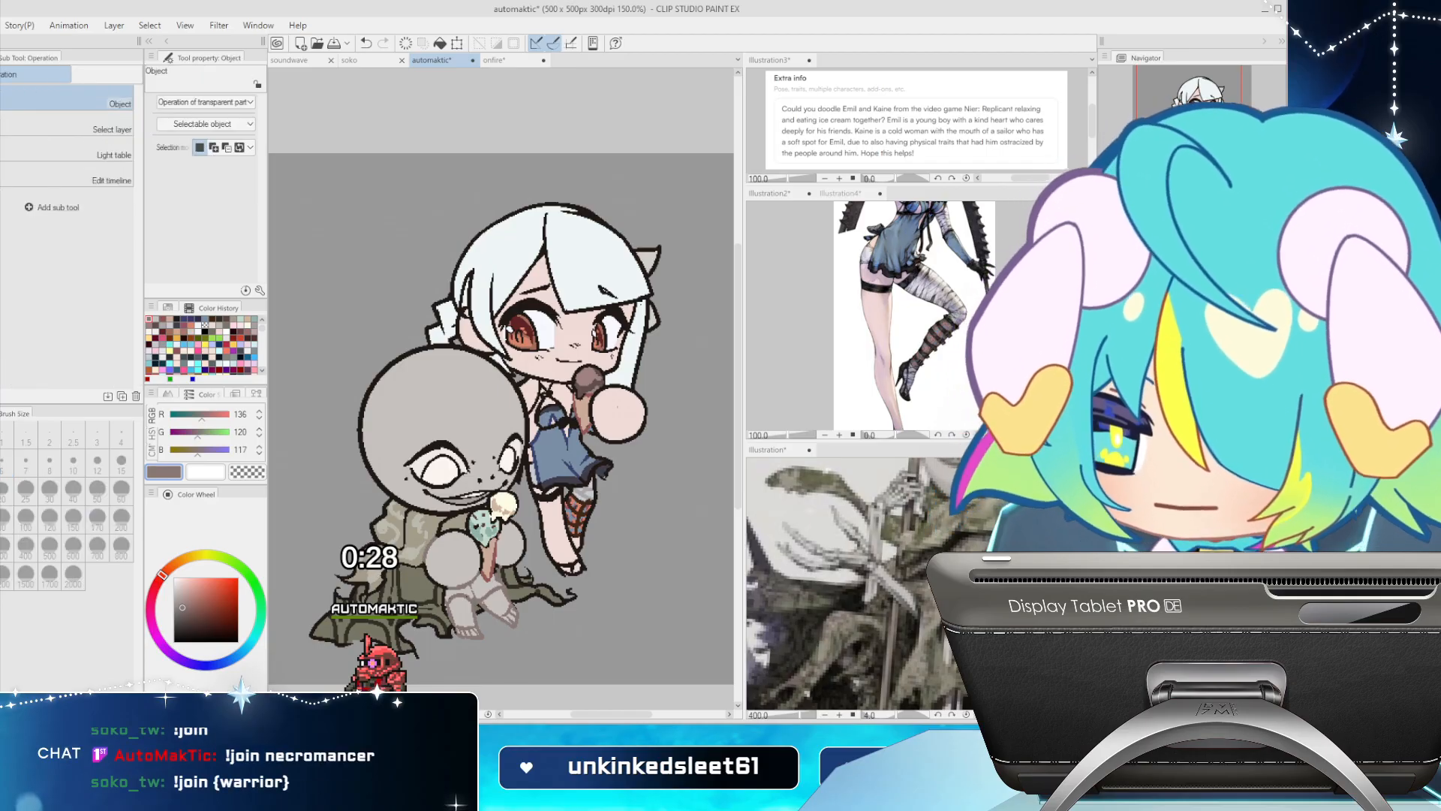
key(i)
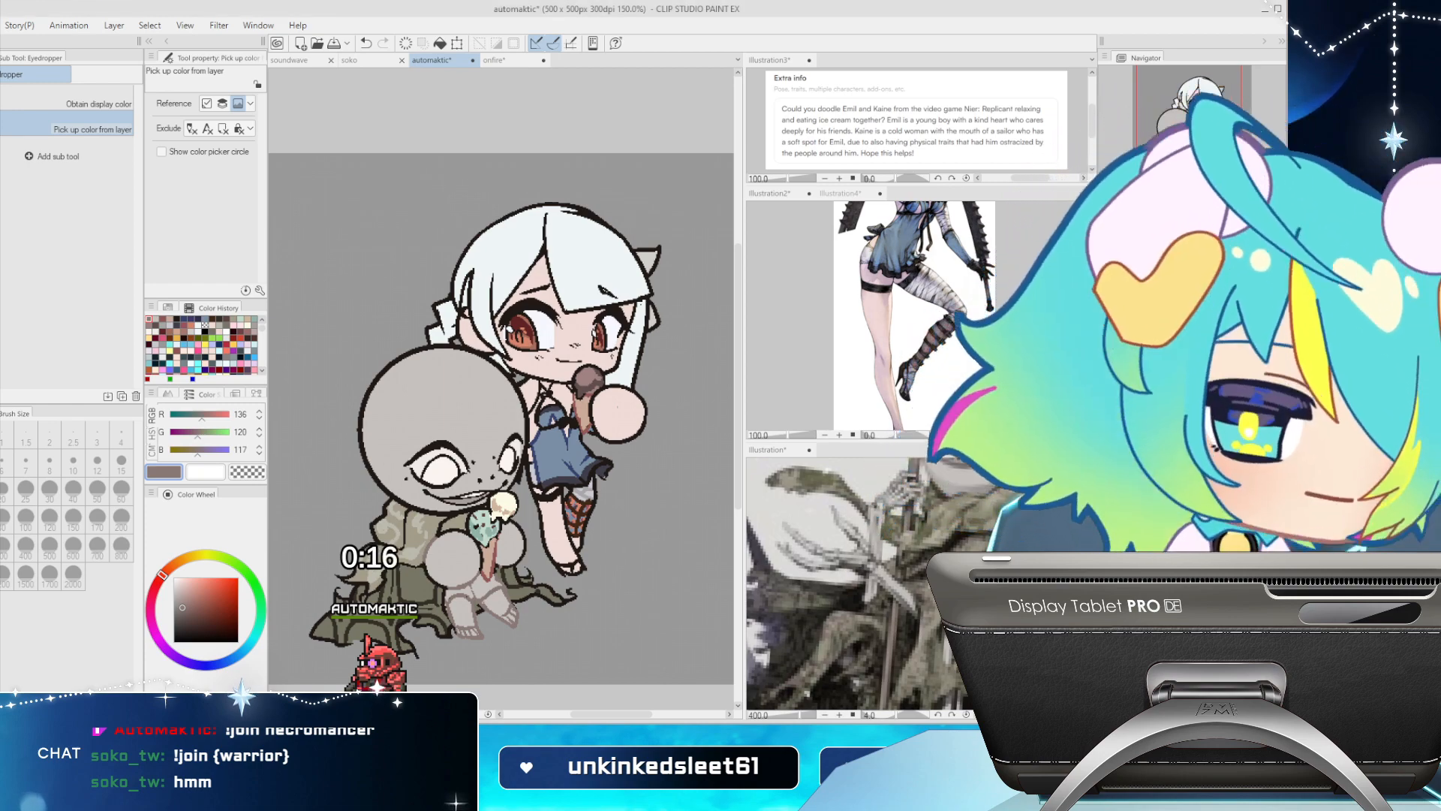
key(p)
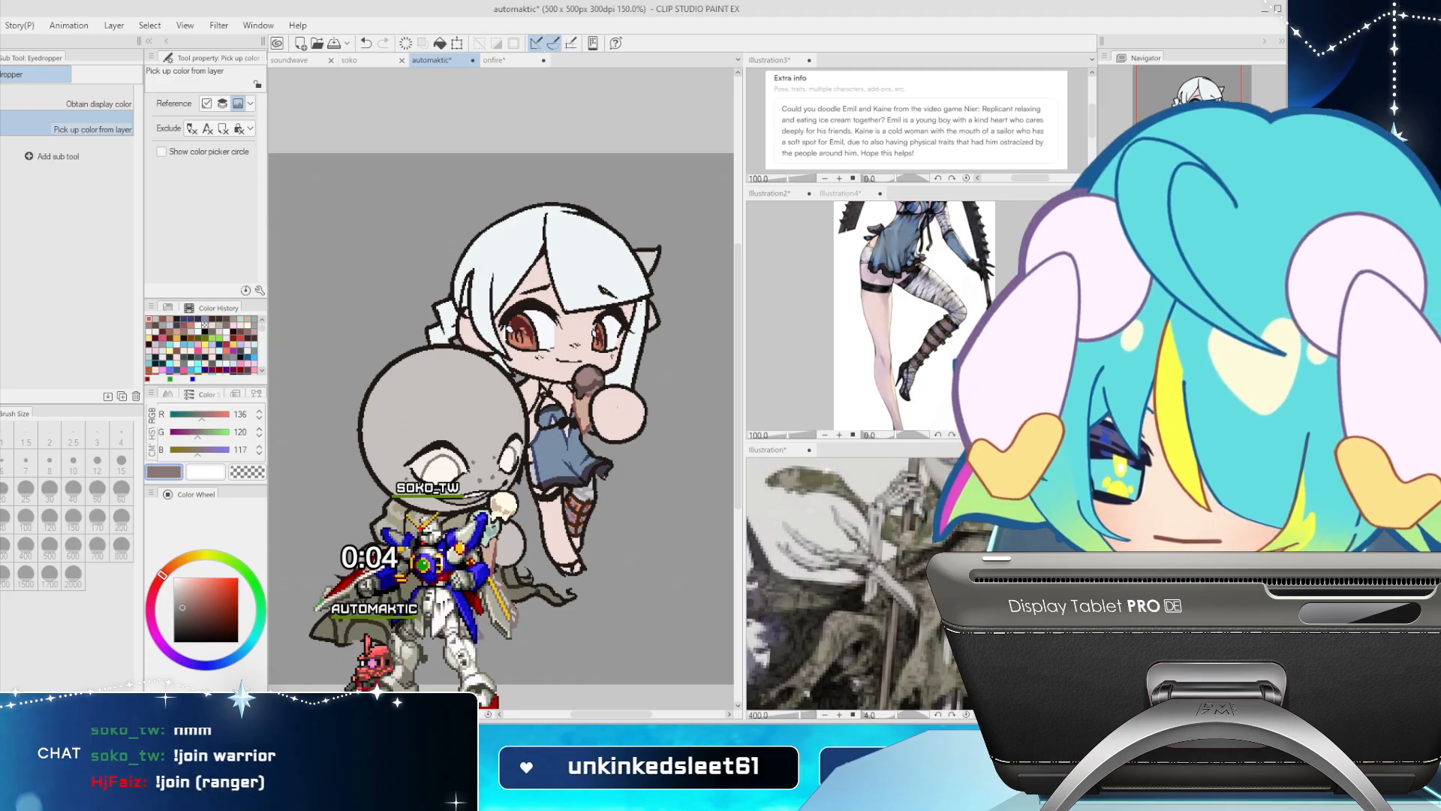
alt+click(530, 580)
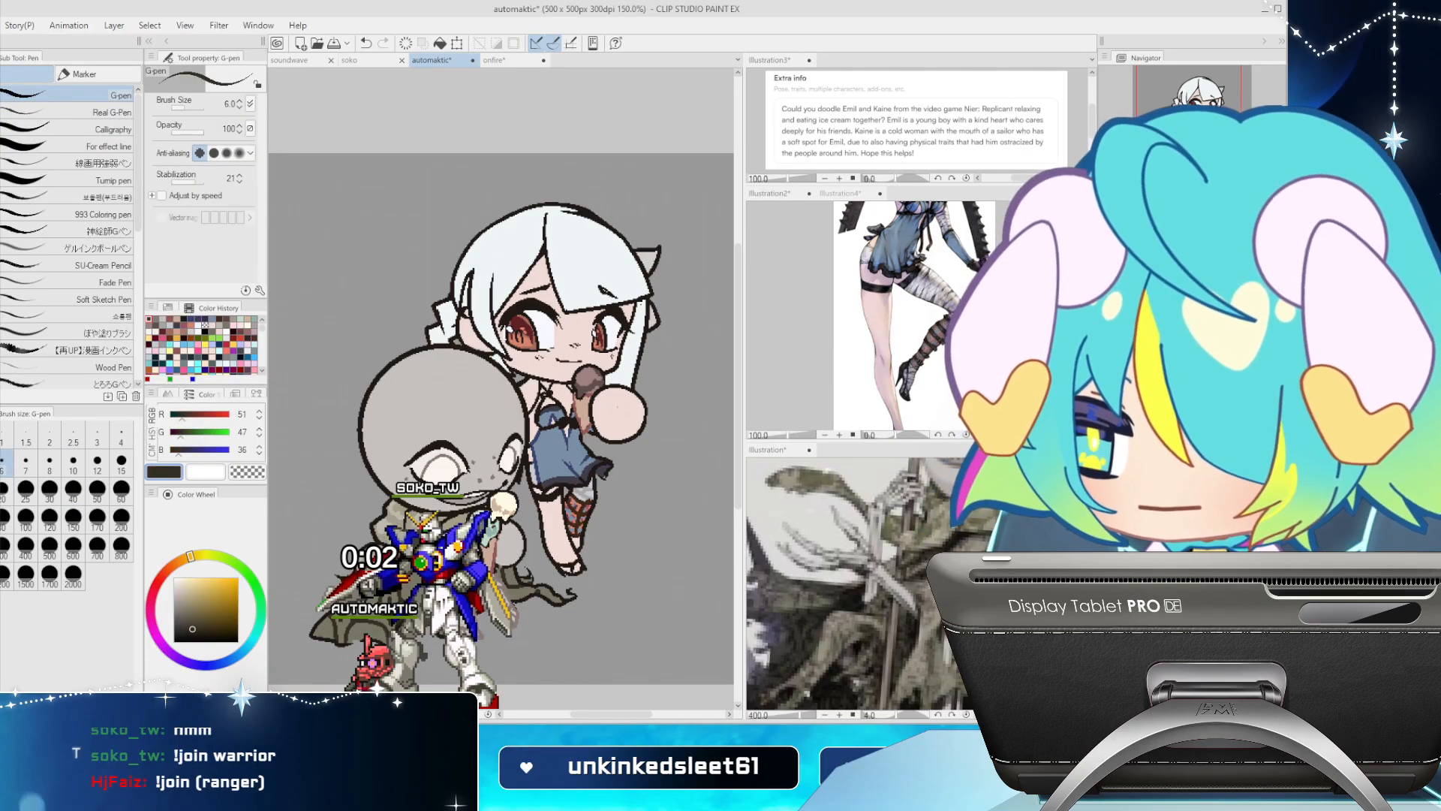
click(199, 636)
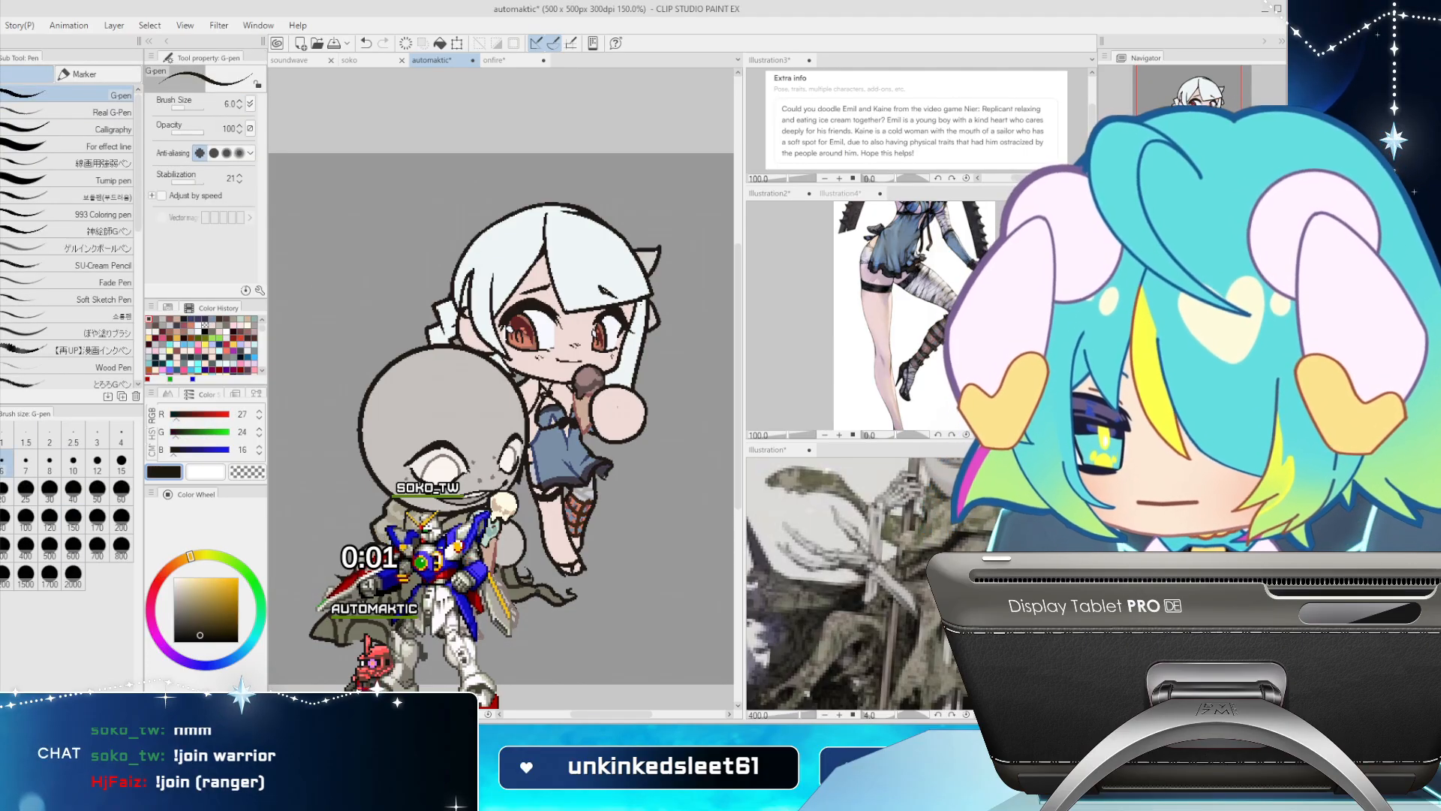
click(197, 554)
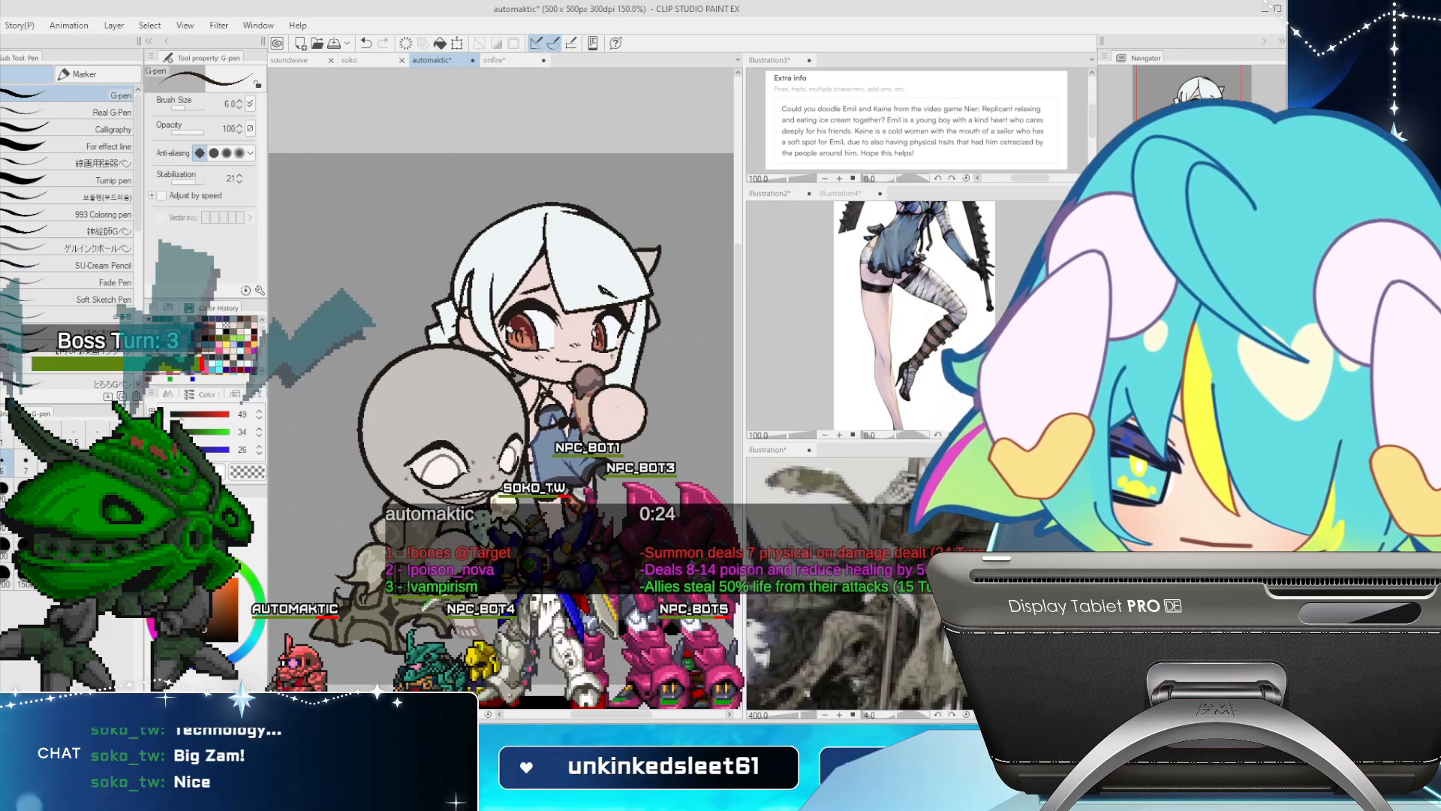
key(i)
click(370, 571)
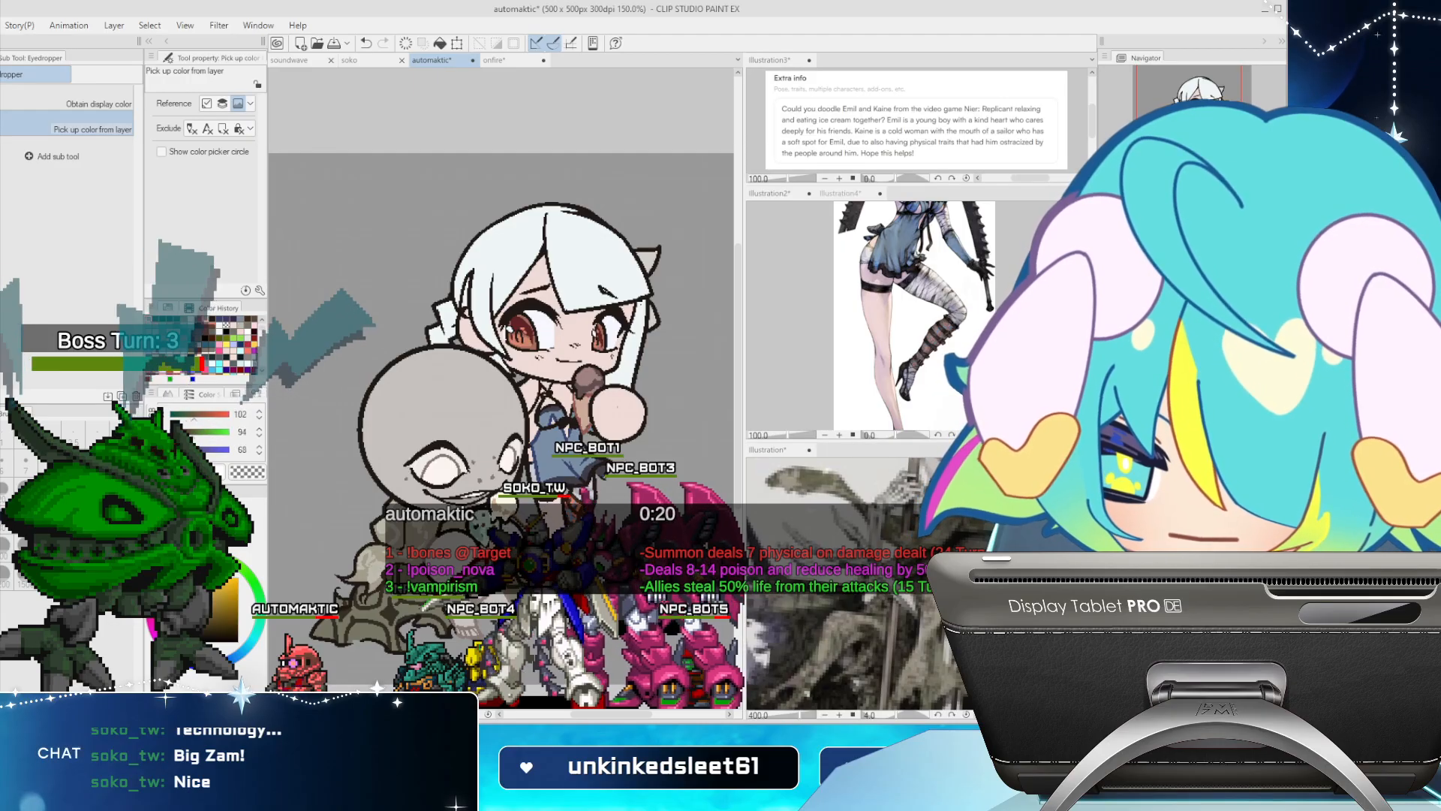
key(p)
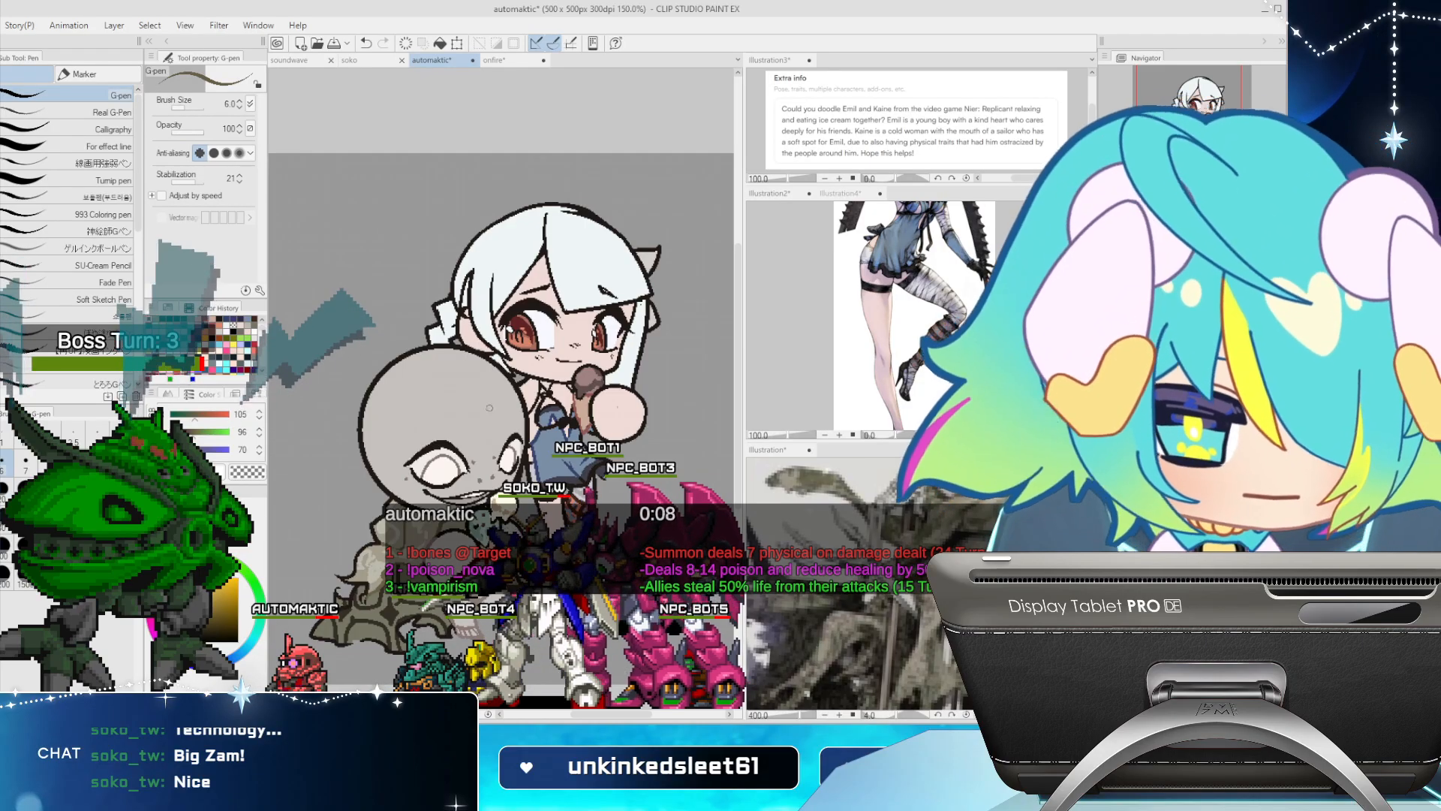
Sample the girl's skin and nearby outlines, shift the colour to salmon red (200, 114, 104), and recolour her face and hand outlines, undoing the last stroke
alt+click(558, 381)
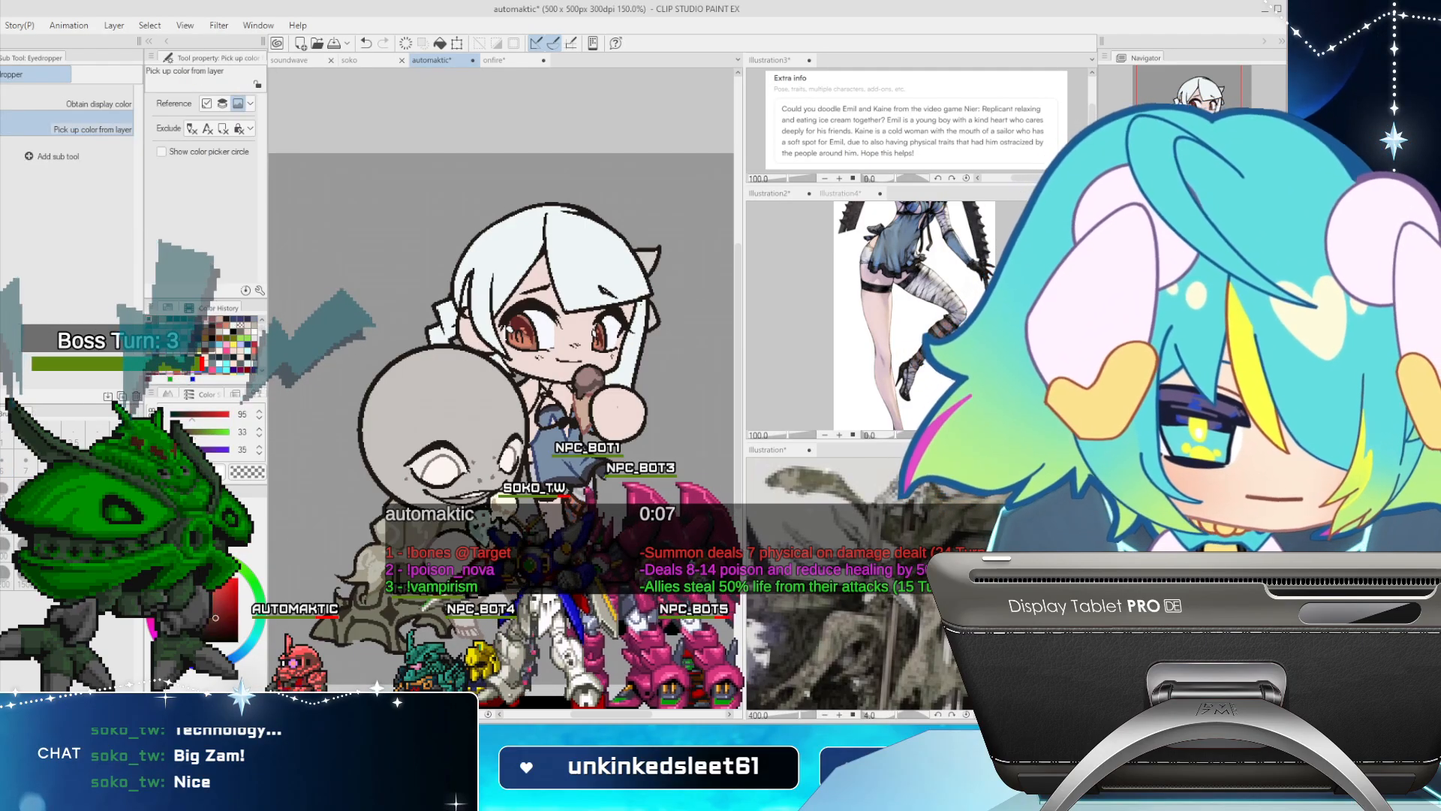
drag(216, 618, 218, 629)
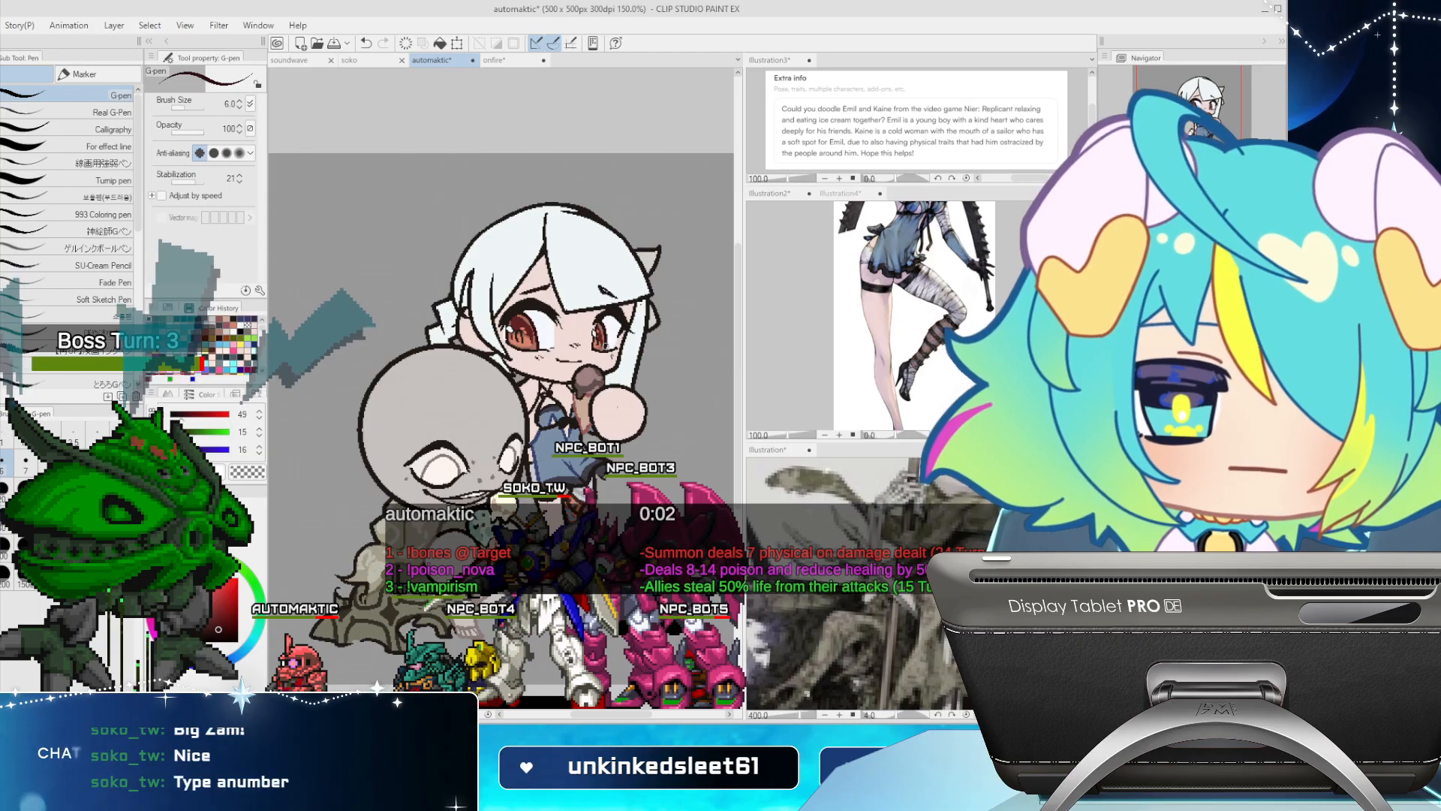
alt+click(547, 371)
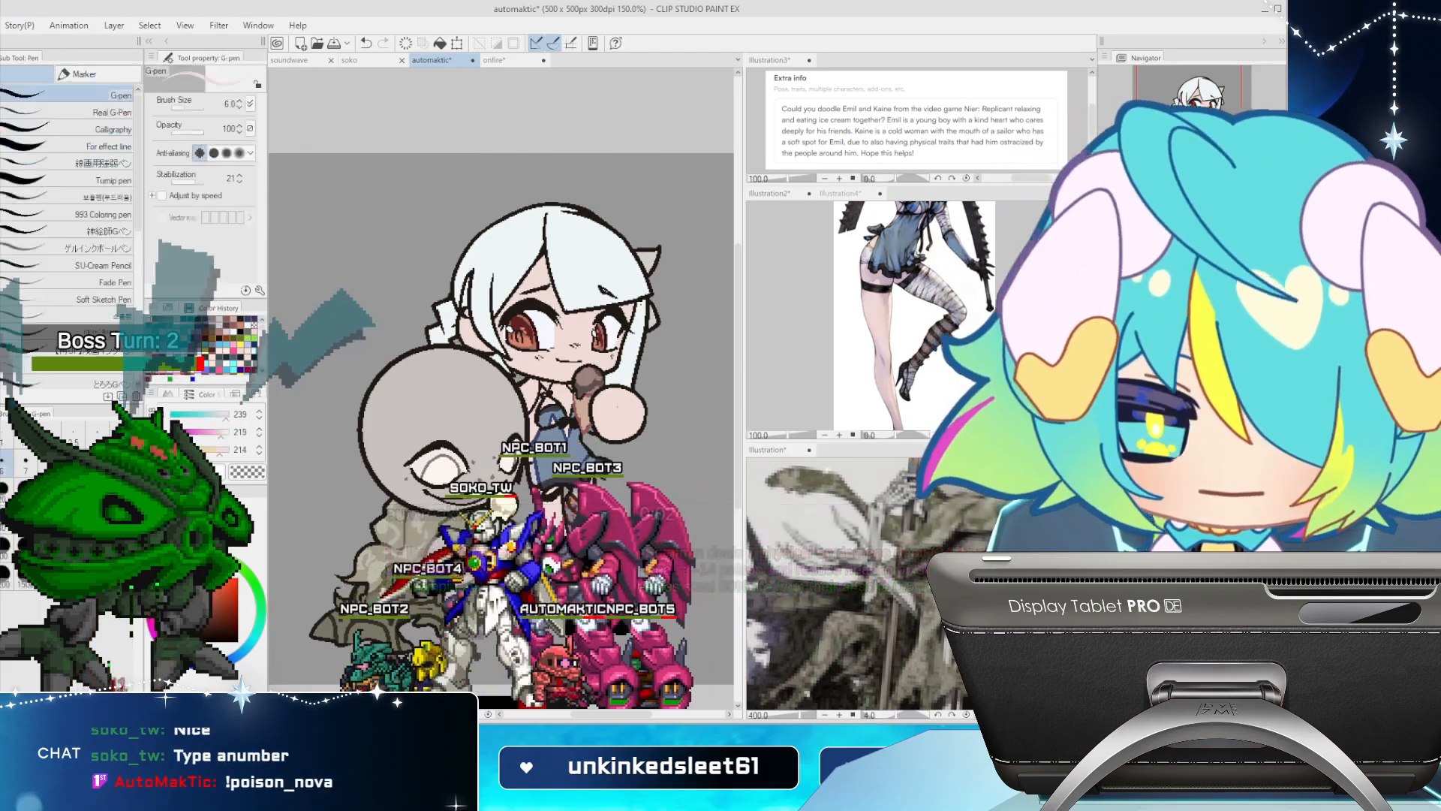
alt+click(583, 411)
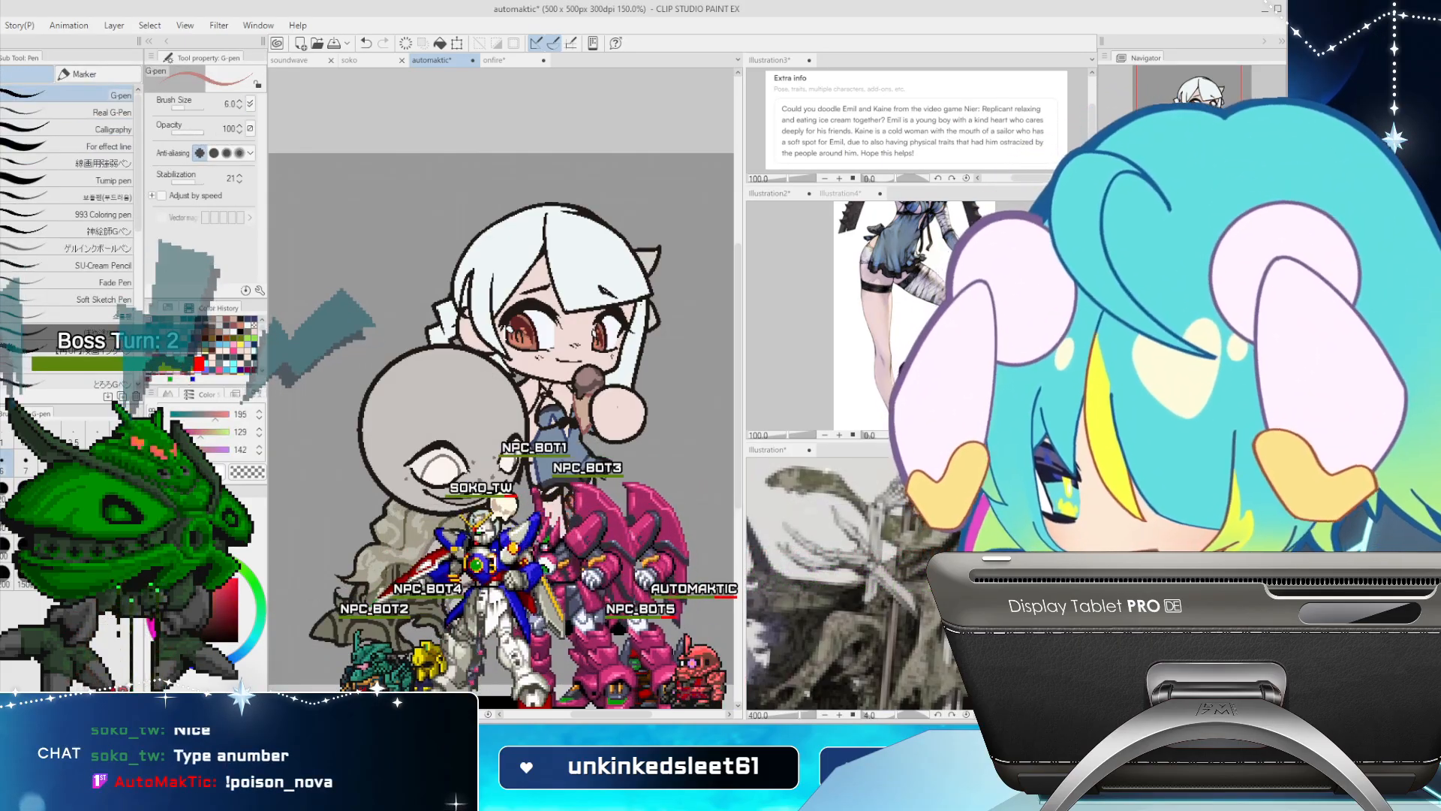
click(204, 591)
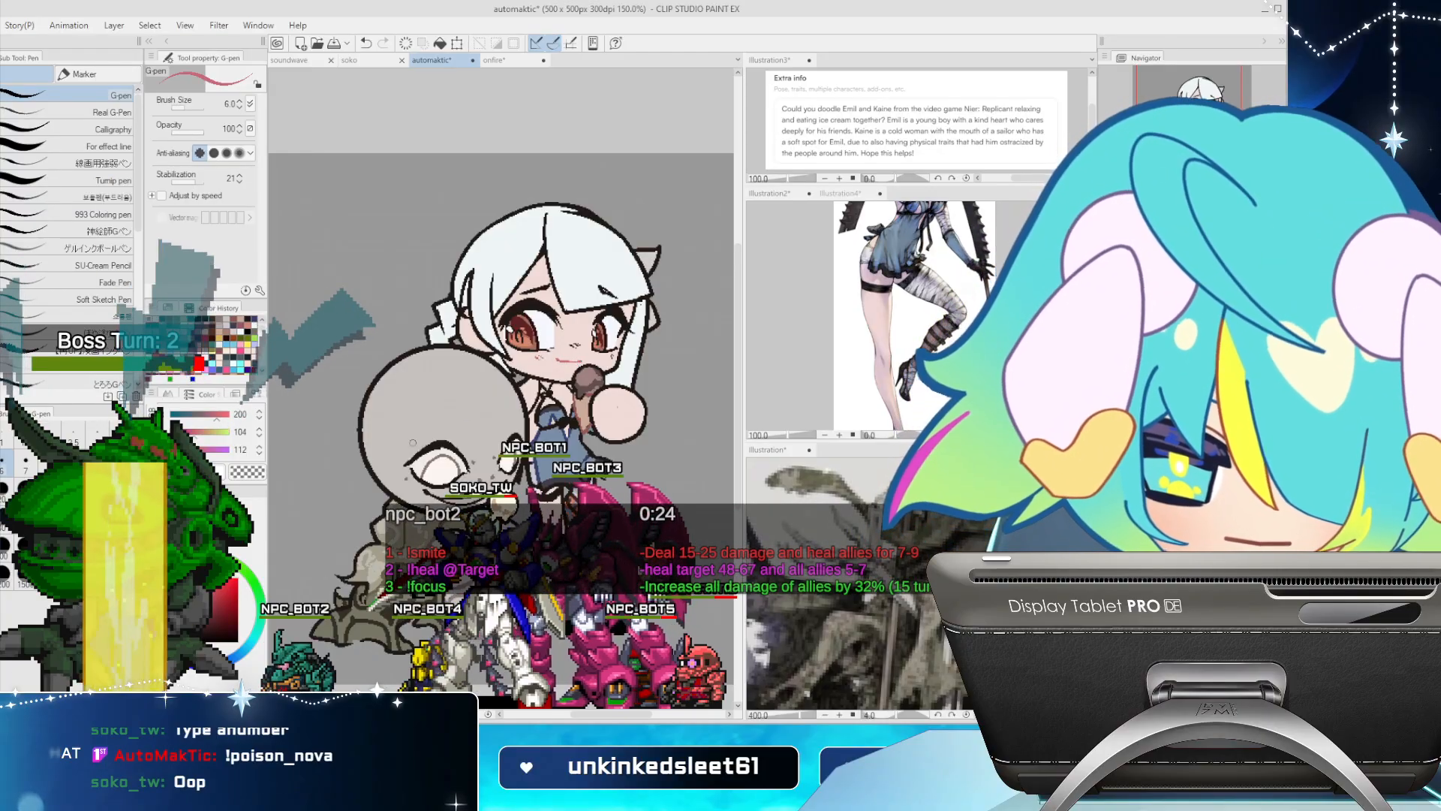
click(168, 567)
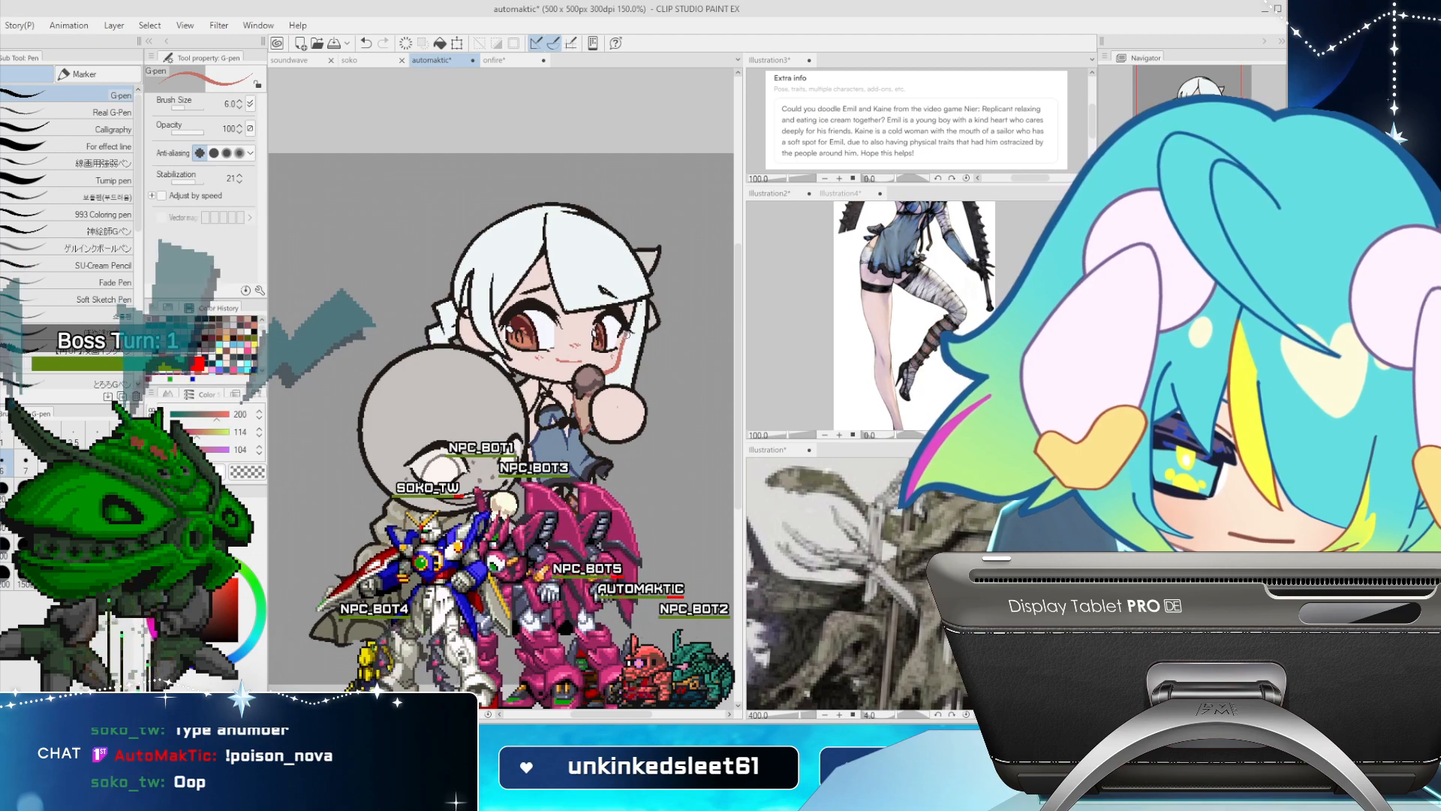
drag(633, 321, 637, 302)
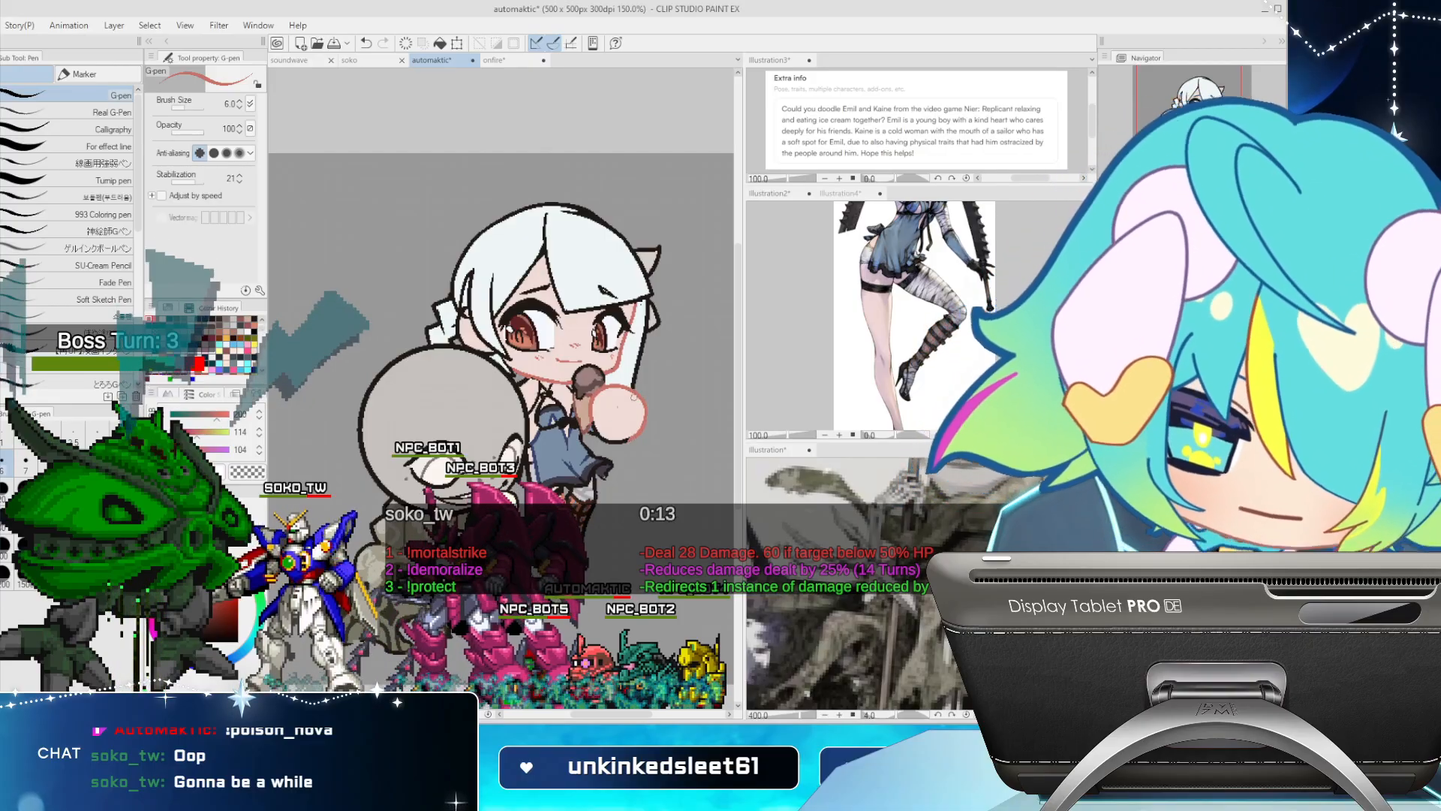
key(ctrl+z)
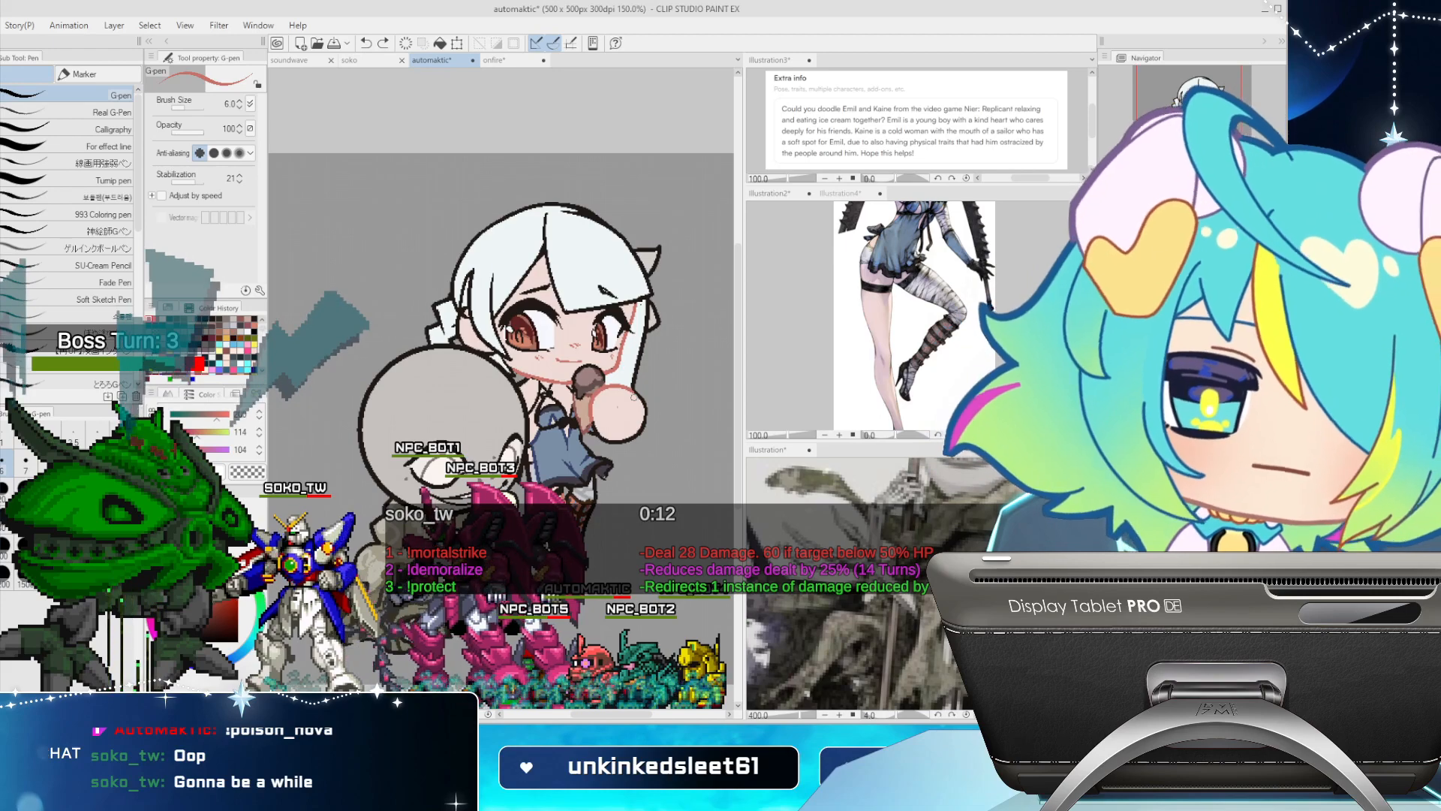
Sample the girl's white hair, shift the colour to muted blue (96, 107, 136), and recolour her upper hair outlines with the G-pen at size 40
key(e)
alt+click(634, 368)
key(p)
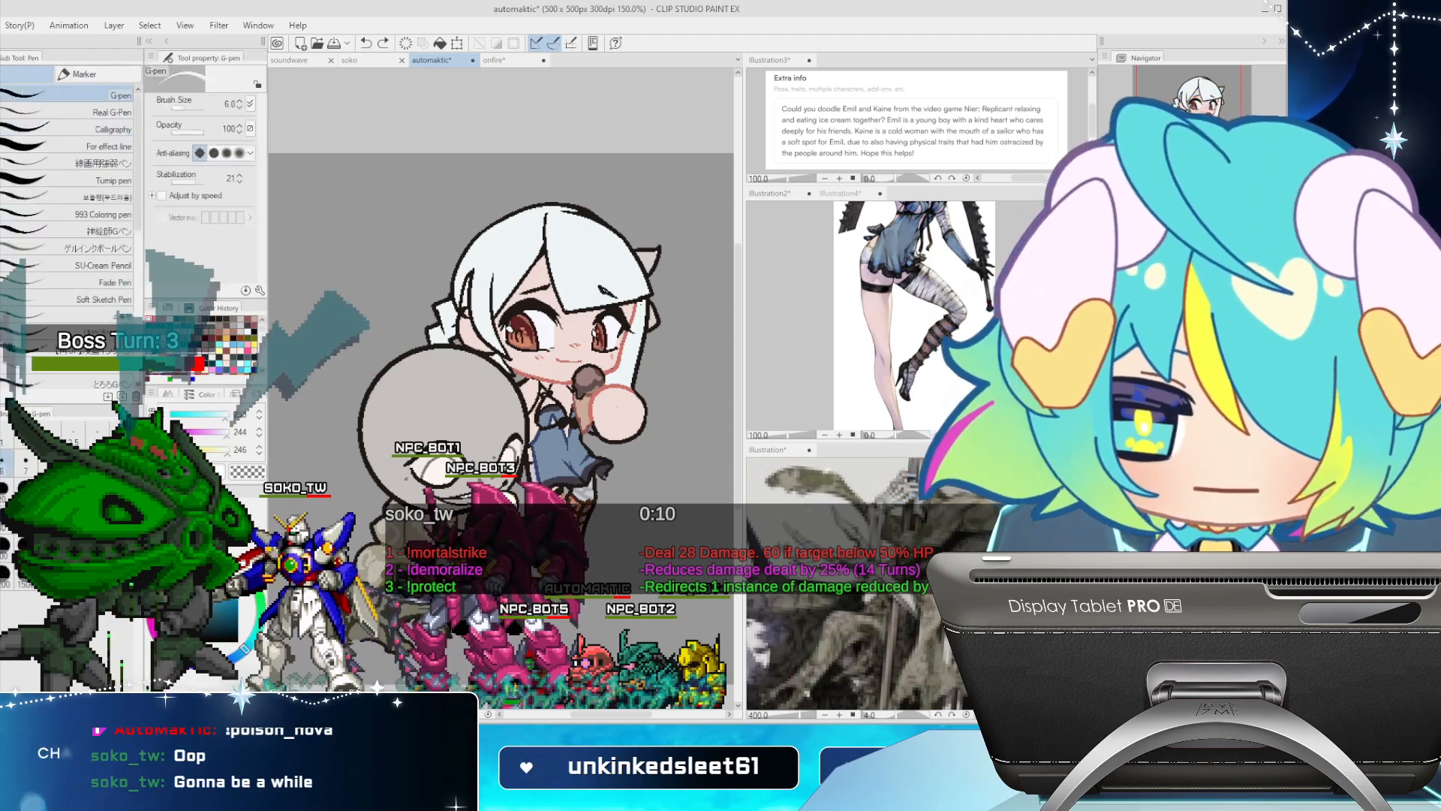
drag(186, 594, 192, 616)
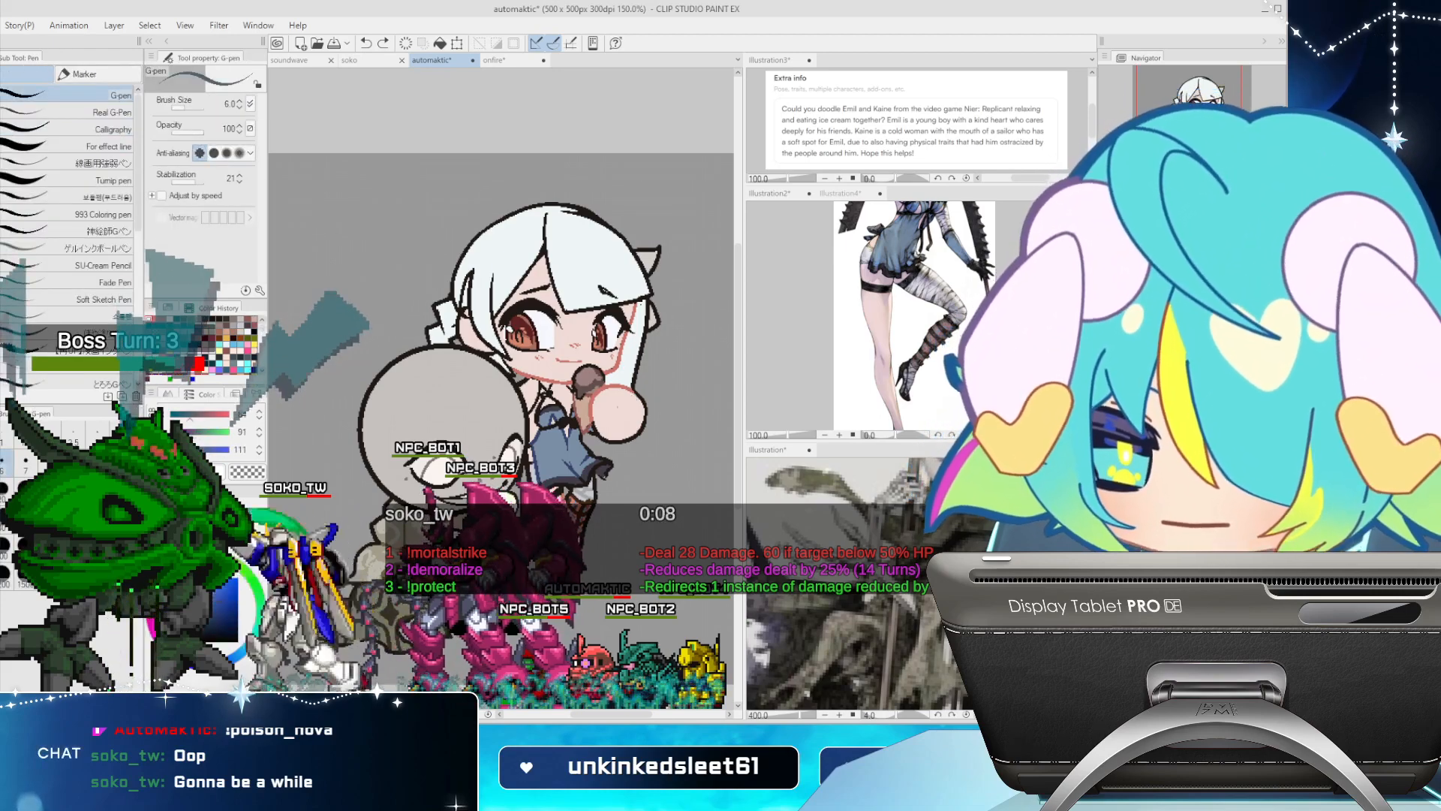
click(73, 489)
drag(468, 230, 516, 203)
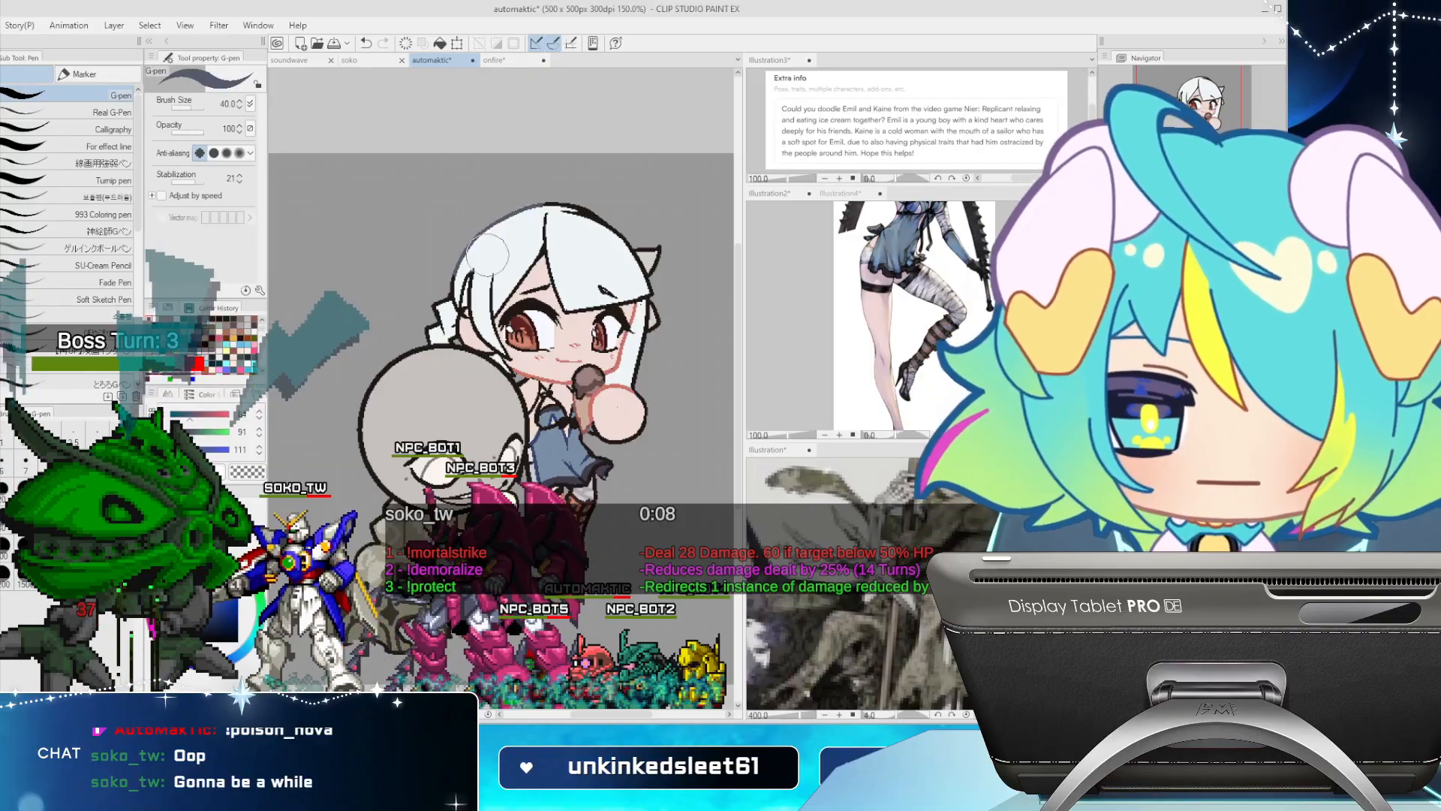
click(193, 609)
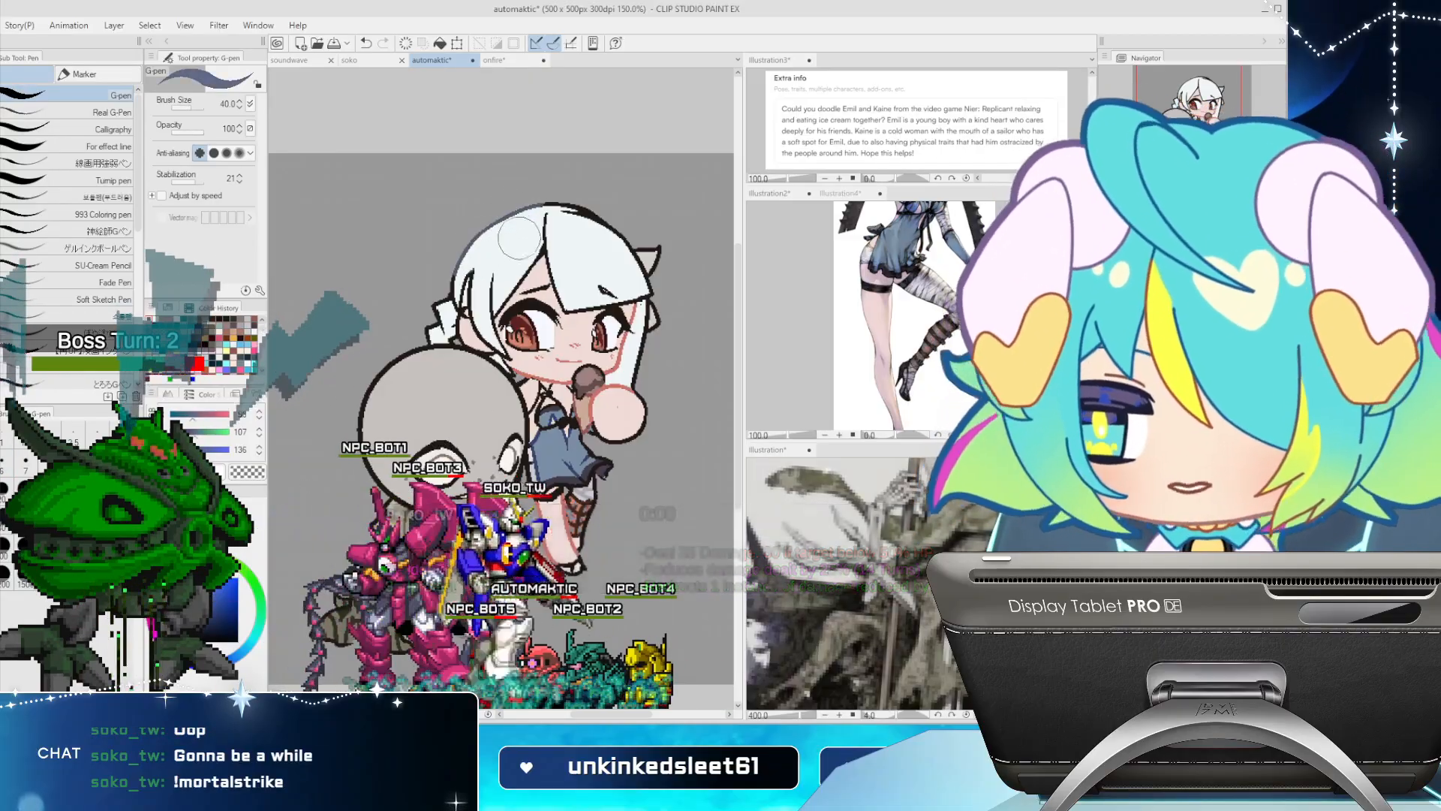
mouse_move(518, 203)
mouse_down()
mouse_move(452, 287)
mouse_move(460, 263)
mouse_move(556, 218)
mouse_move(613, 221)
mouse_move(616, 237)
mouse_up()
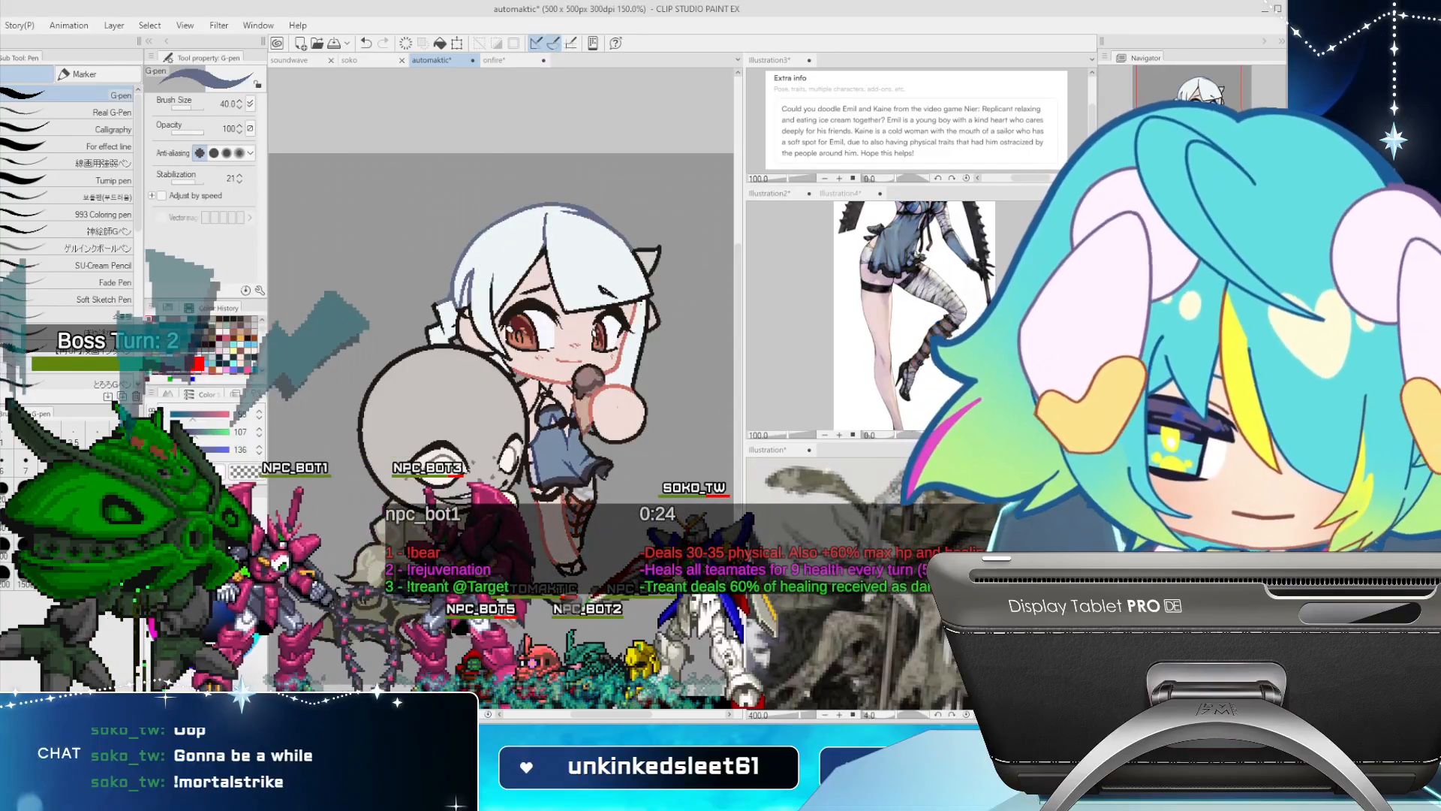
Recolour the girl's side strands, fringe and bun outlines in the muted blue, using G-pen sizes 15 and 7
key([)
key([)
key([)
key([)
key([)
mouse_move(633, 254)
mouse_down()
mouse_move(658, 323)
mouse_move(637, 379)
mouse_up()
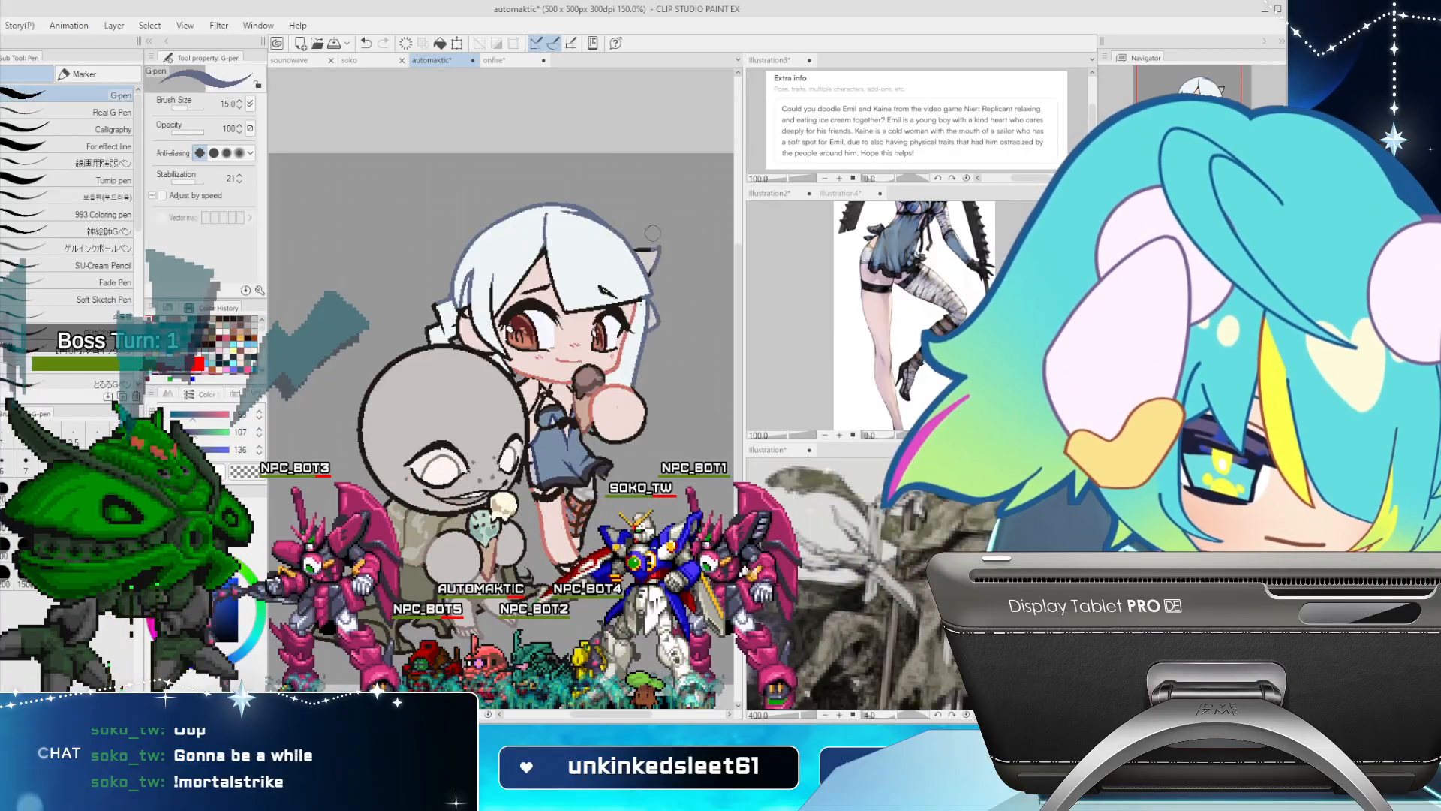
mouse_move(613, 290)
mouse_down()
mouse_move(650, 304)
mouse_move(638, 289)
mouse_move(567, 308)
mouse_move(653, 291)
mouse_up()
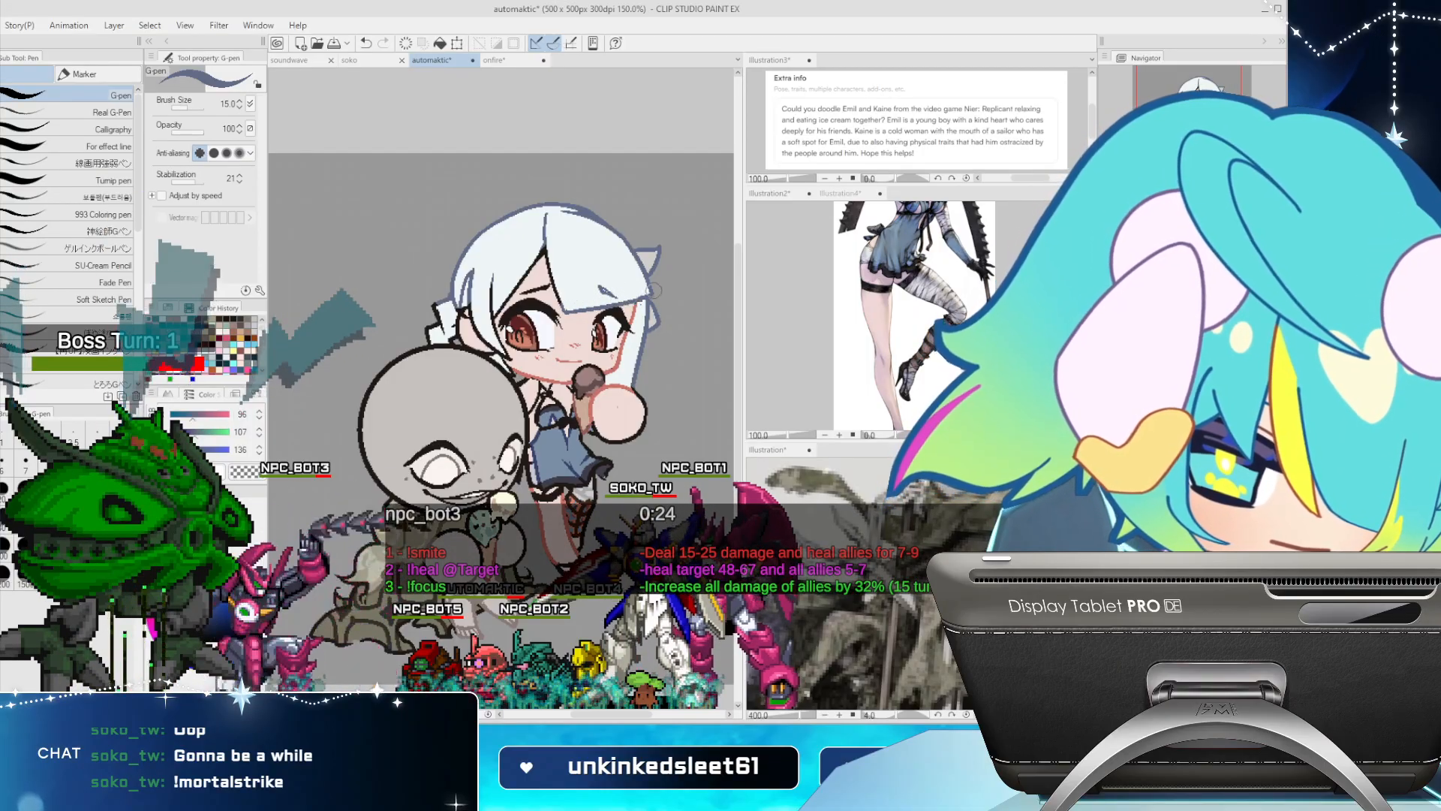
mouse_move(563, 300)
mouse_down()
mouse_move(552, 278)
mouse_move(524, 291)
mouse_move(530, 272)
mouse_move(479, 333)
mouse_up()
click(26, 463)
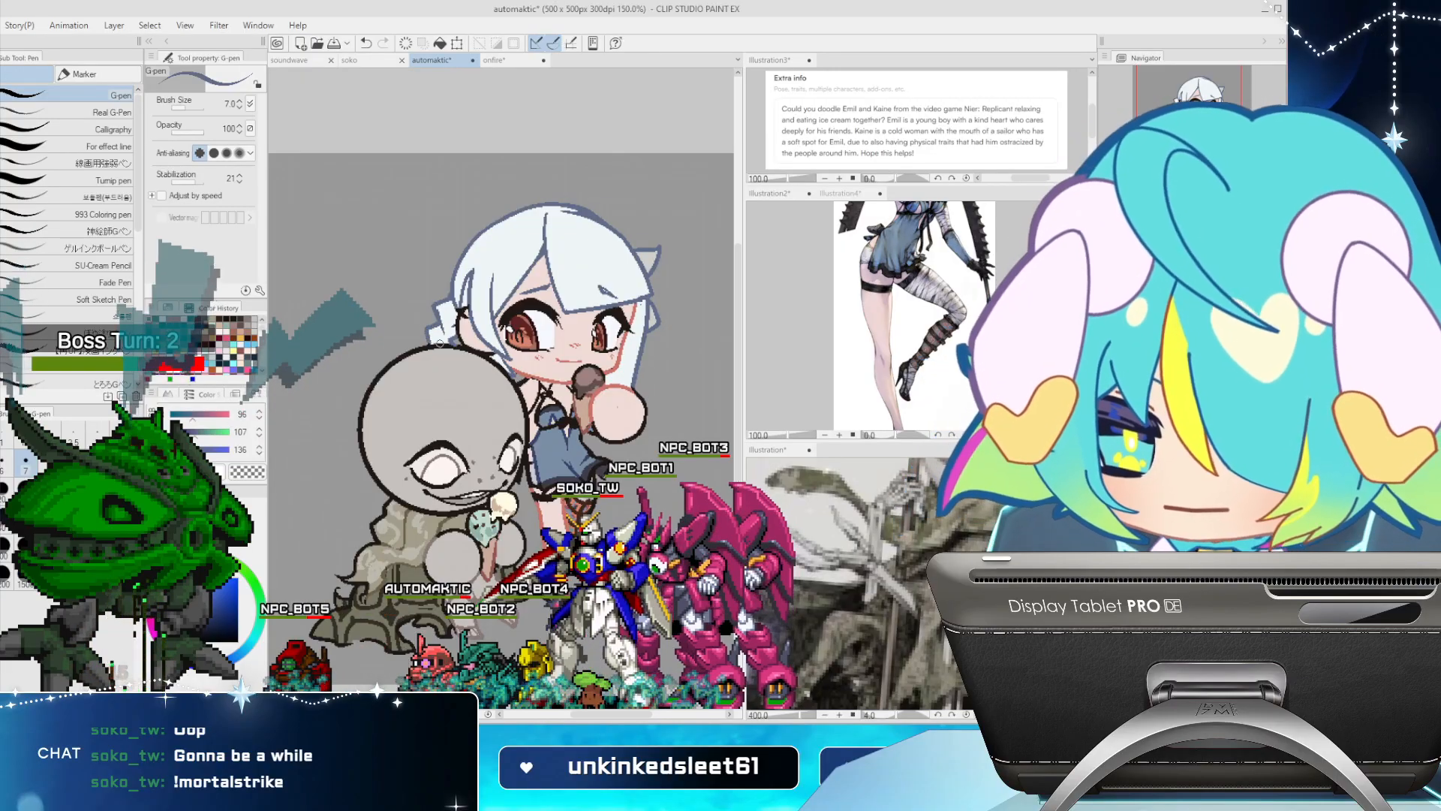
Touch up the outlines where the boy's head meets the girl's ear and neck, using grey-brown (136, 120, 117) and salmon (200, 114, 104)
alt+click(445, 346)
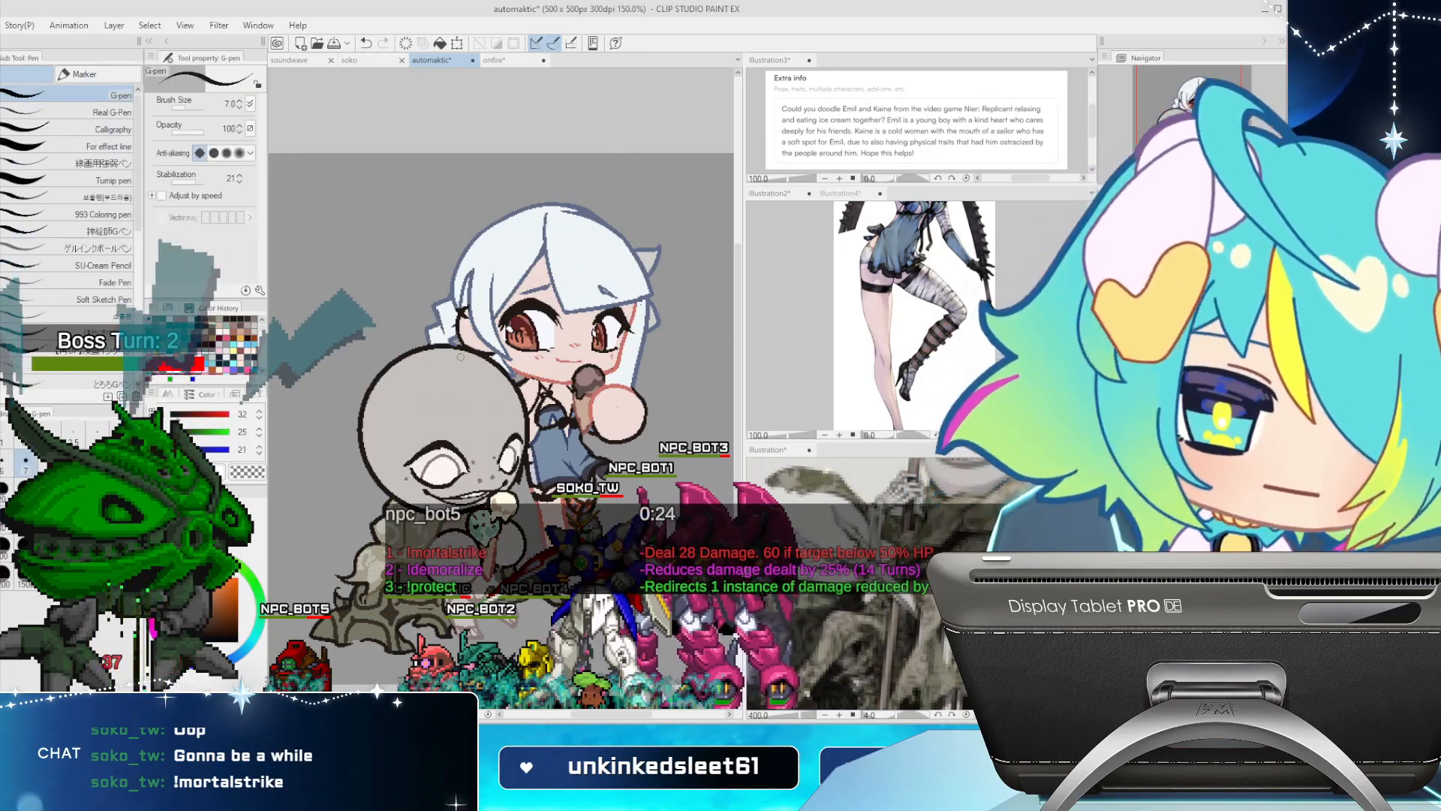
key(i)
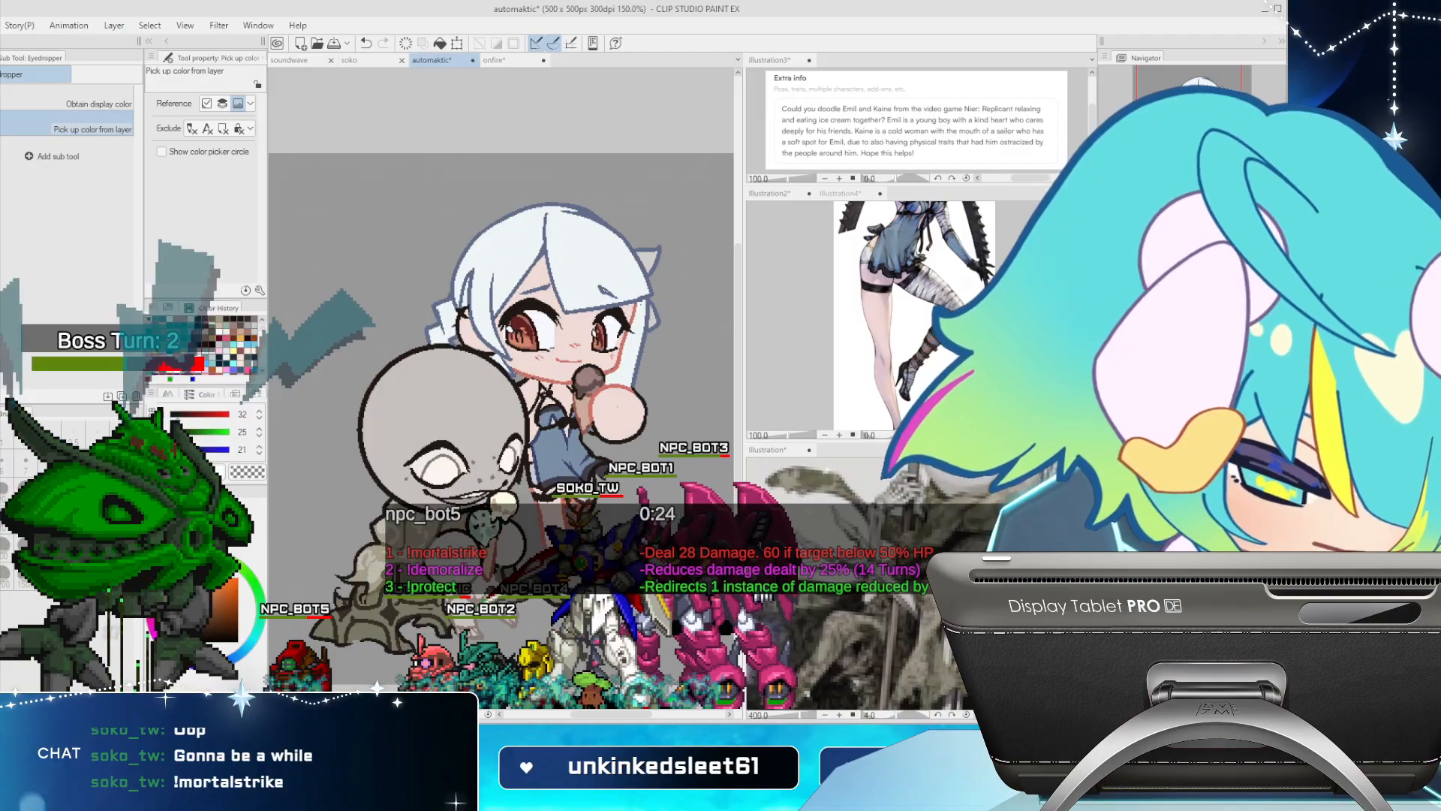
key(p)
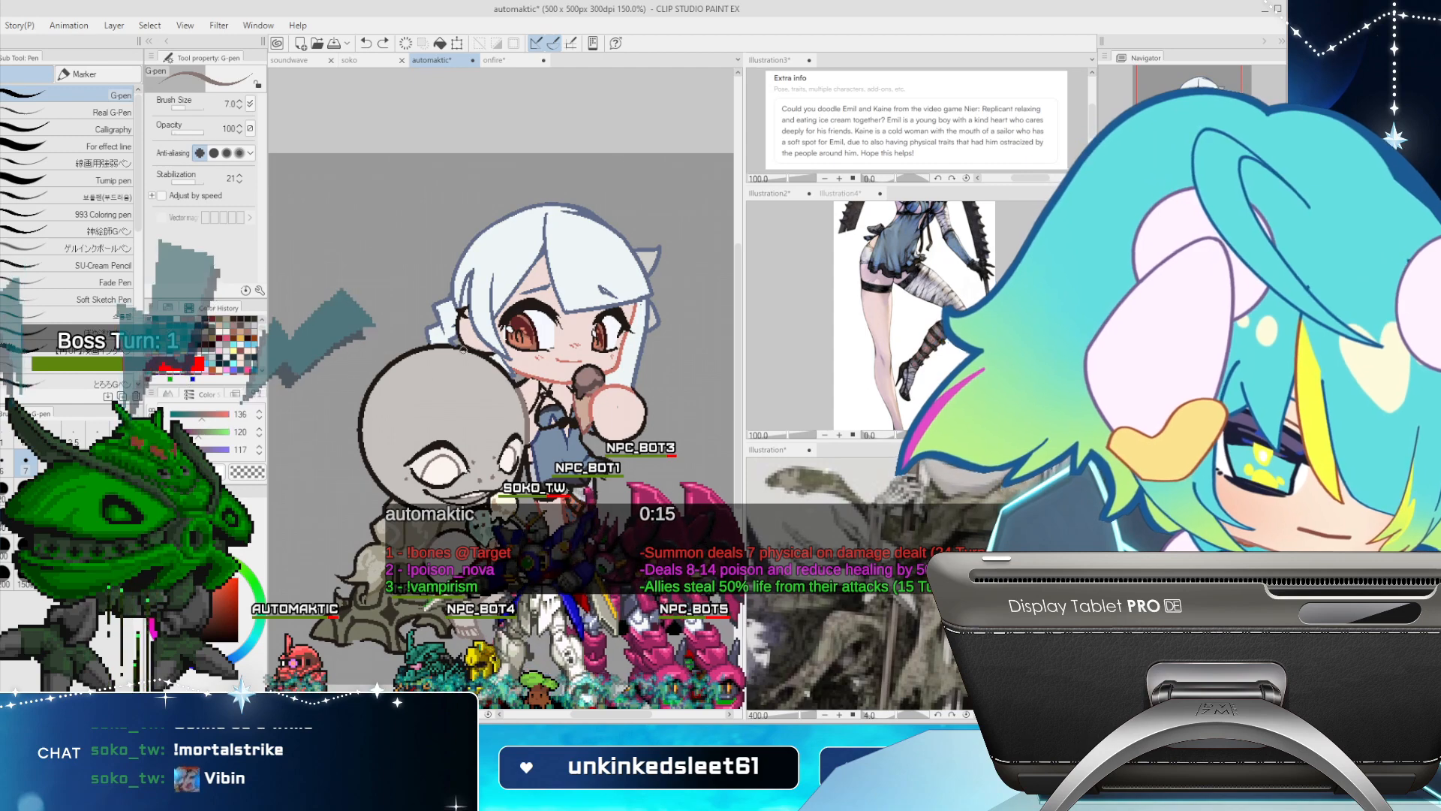
drag(463, 349, 489, 368)
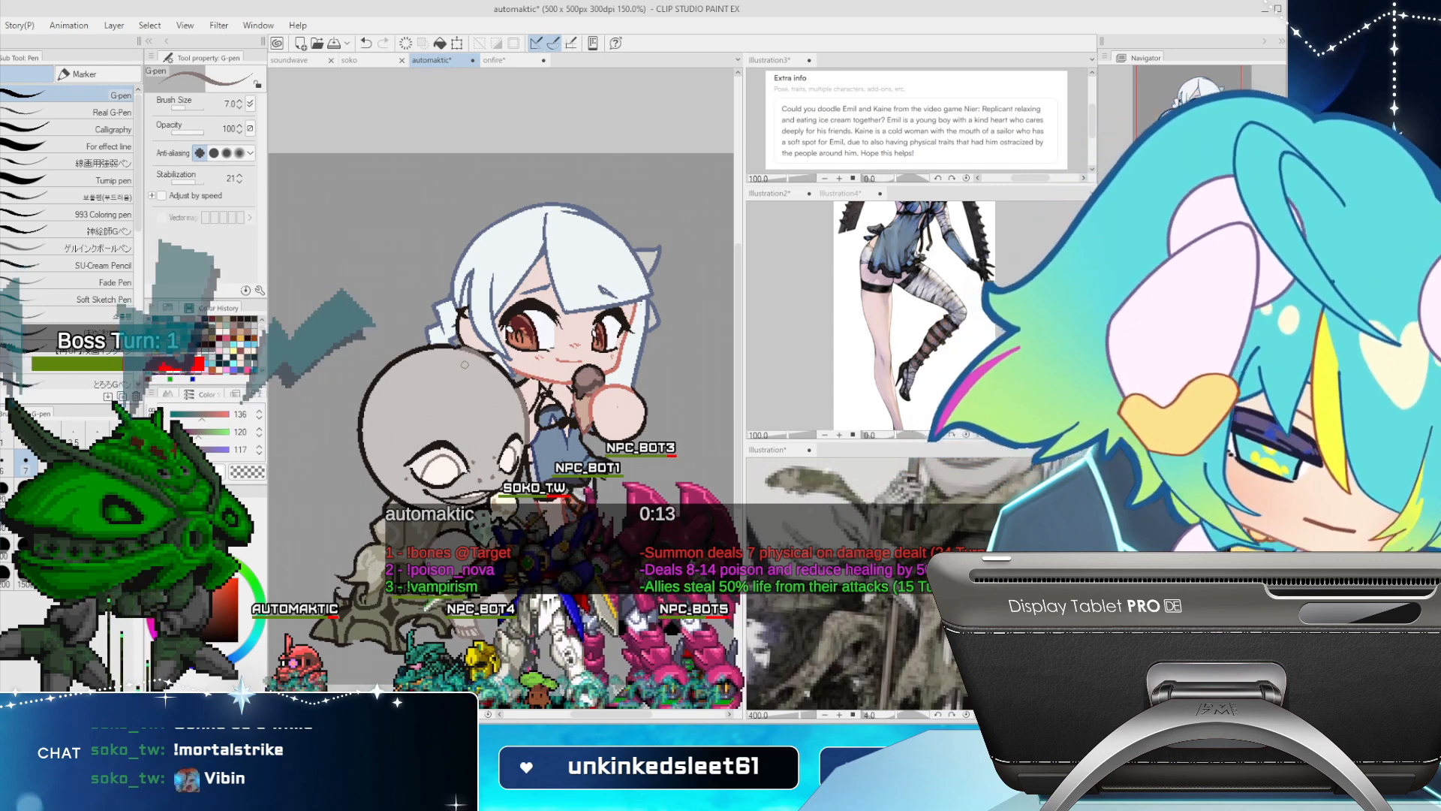
key(e)
alt+click(613, 366)
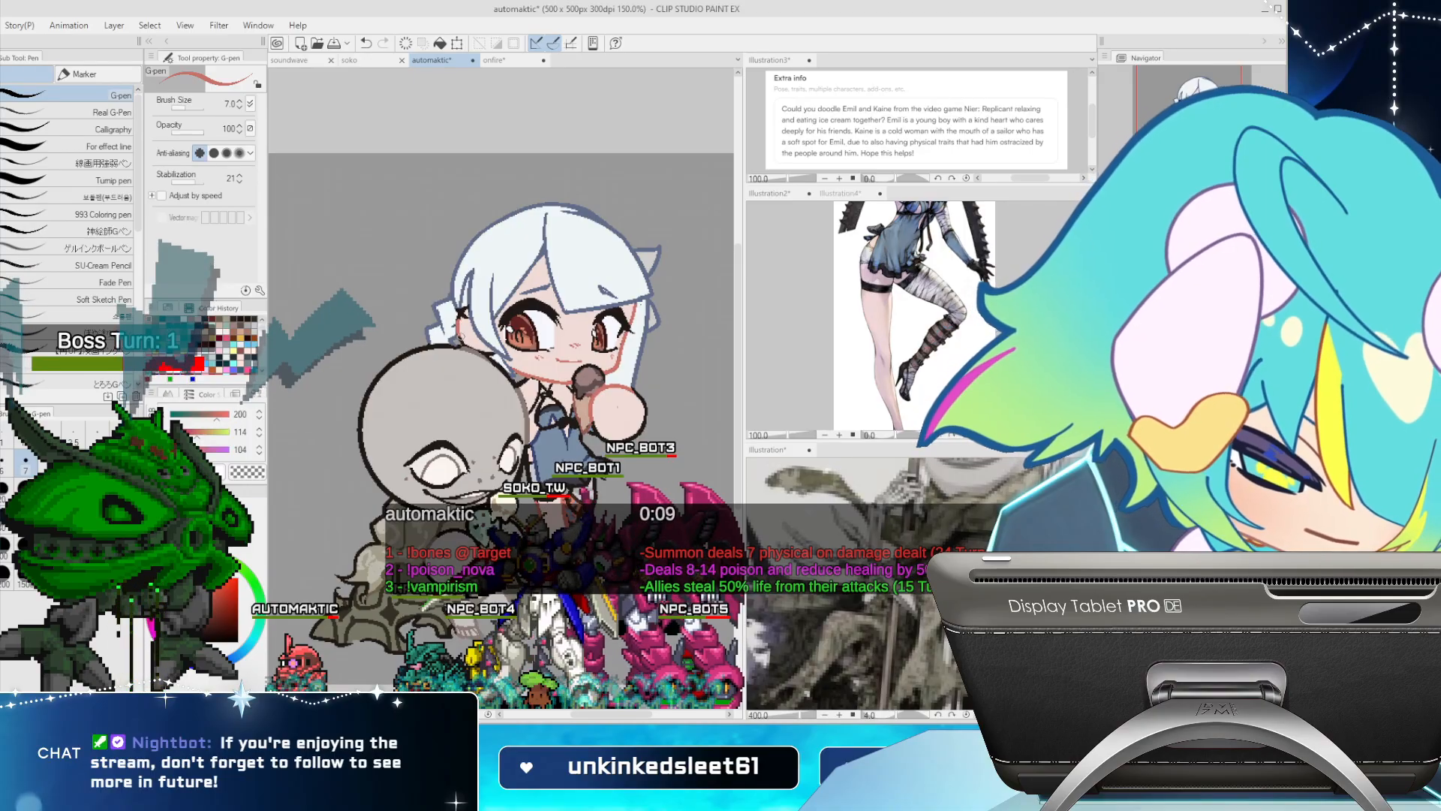
drag(463, 341, 496, 354)
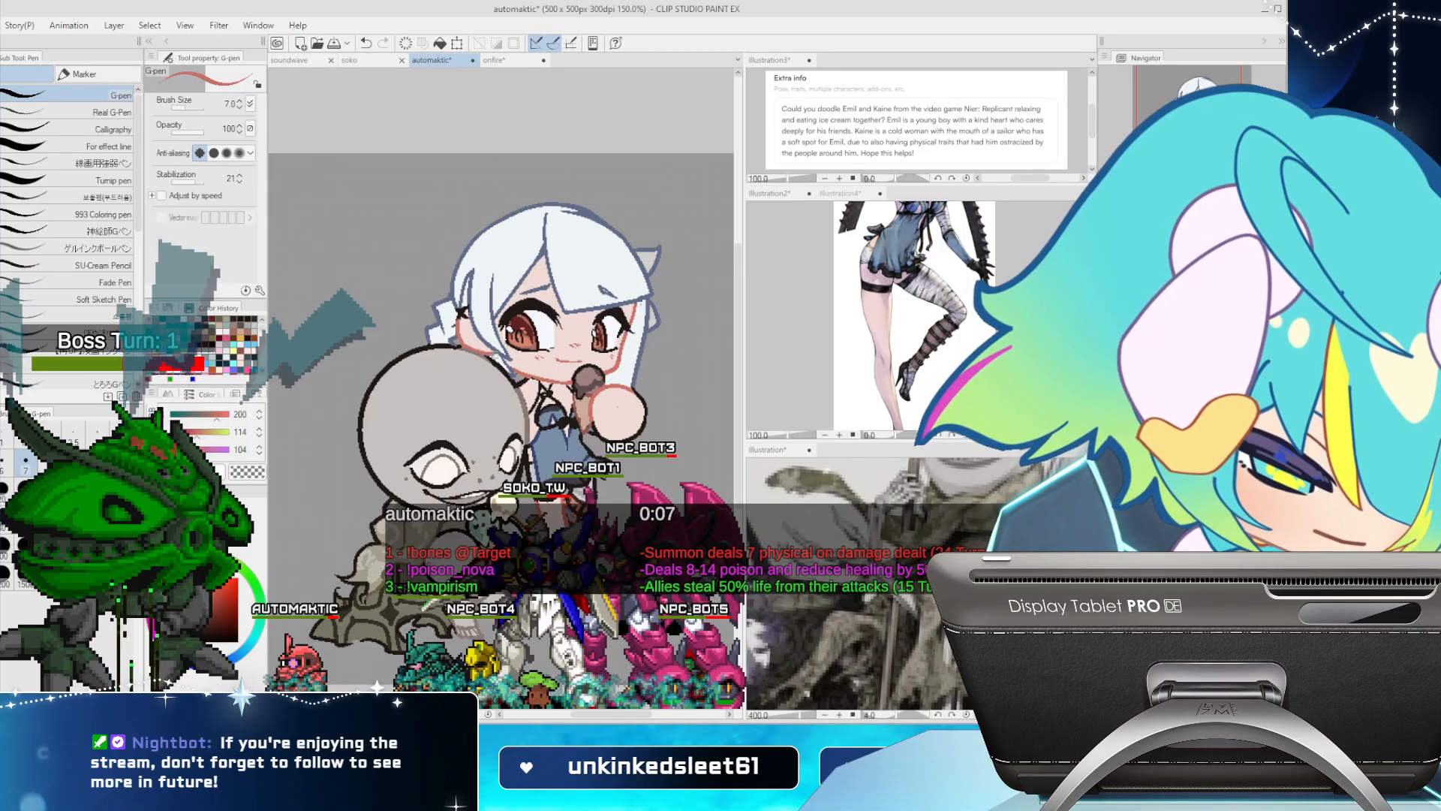
Sample nearby colours and recolour the girl's hair ornament outline in grey-brown (158, 141, 133), then choose darker brown (122, 97, 86)
alt+click(469, 300)
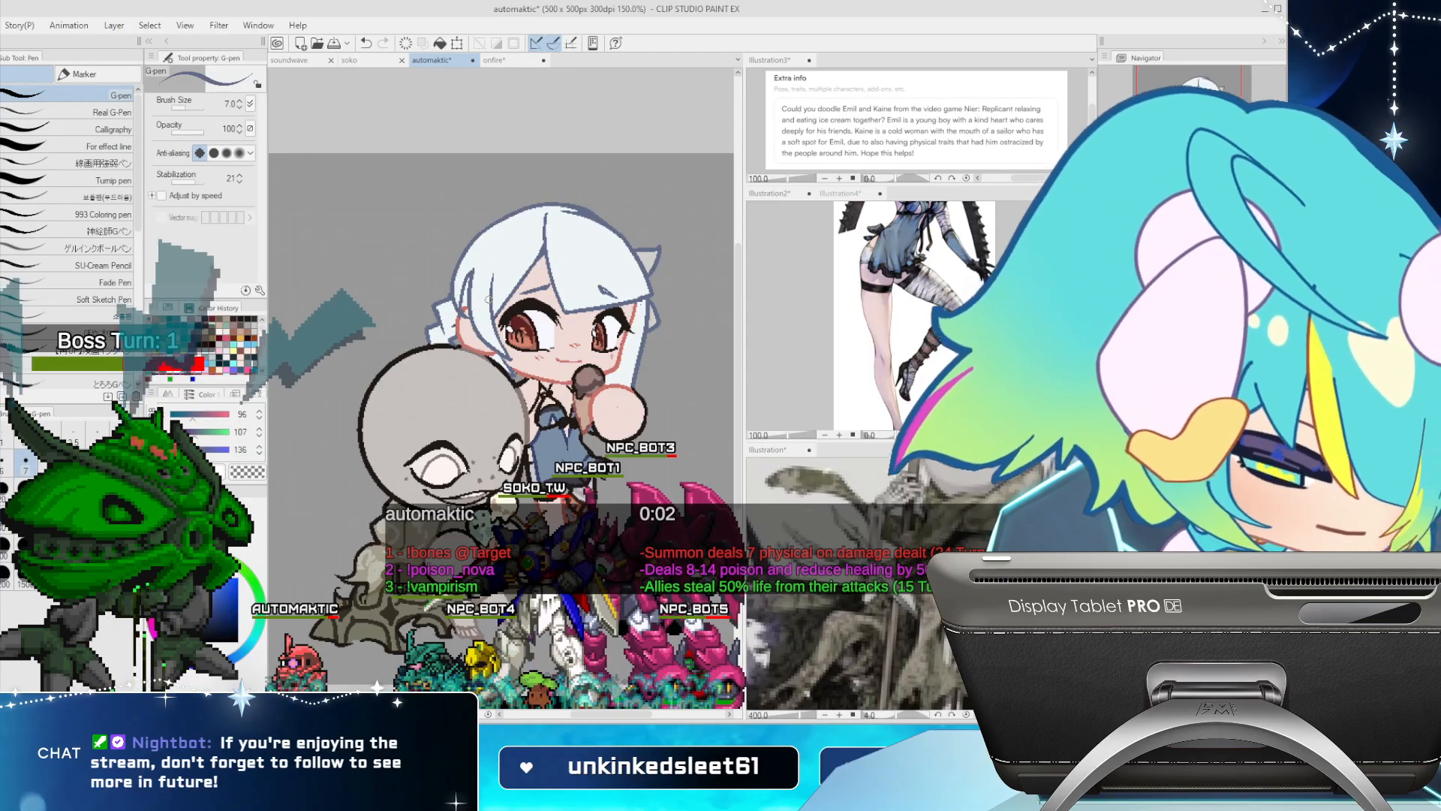
alt+click(488, 390)
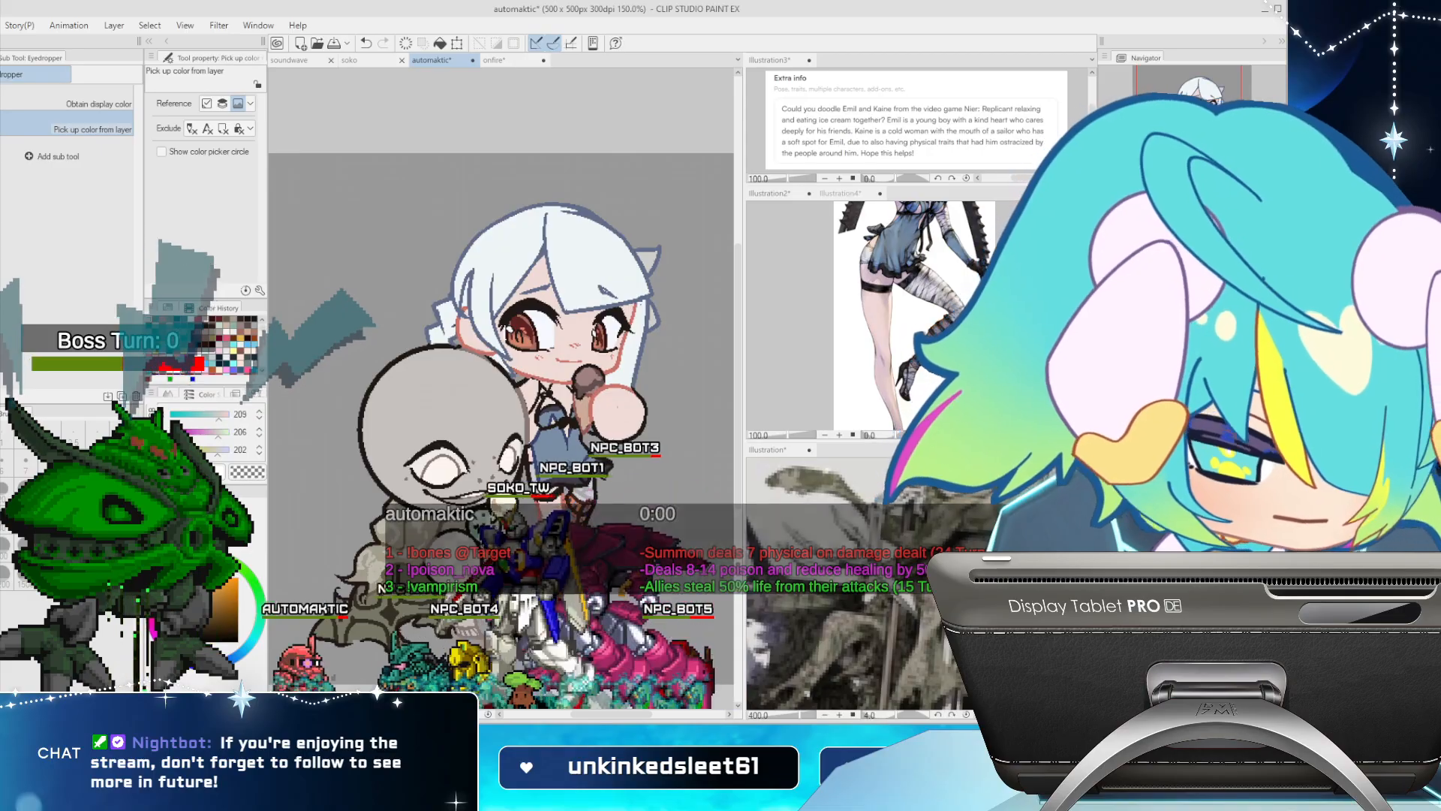
alt+click(524, 401)
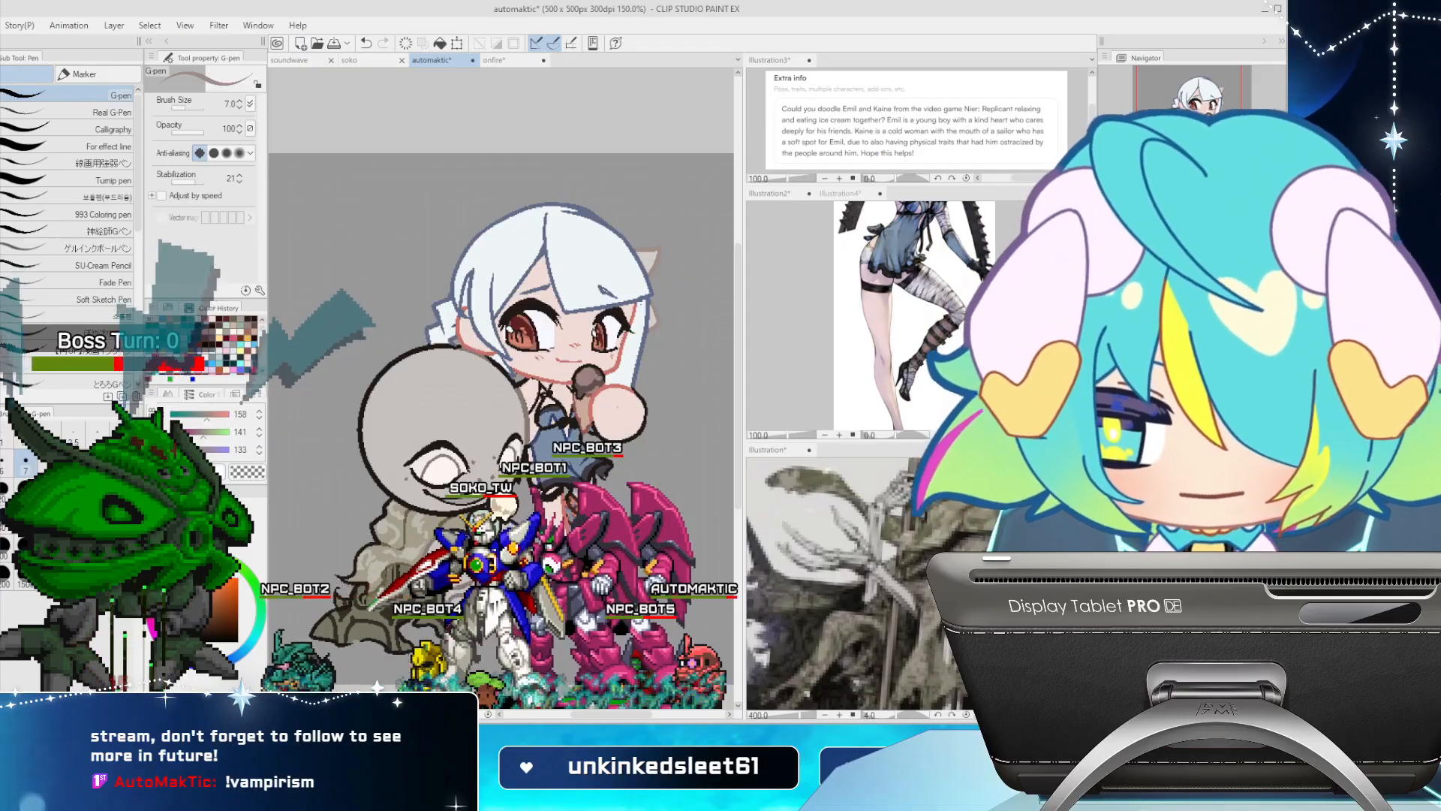
key(i)
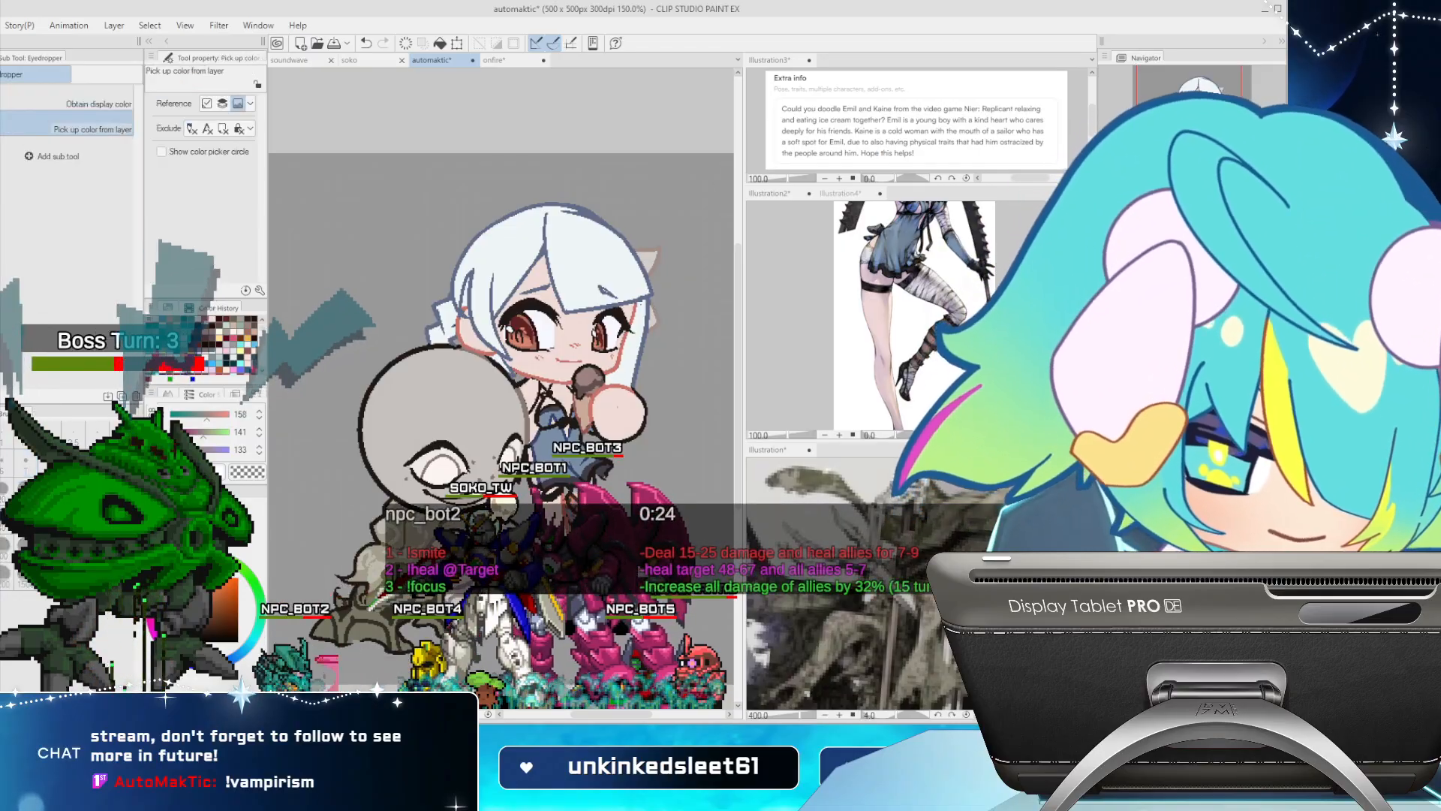
key(p)
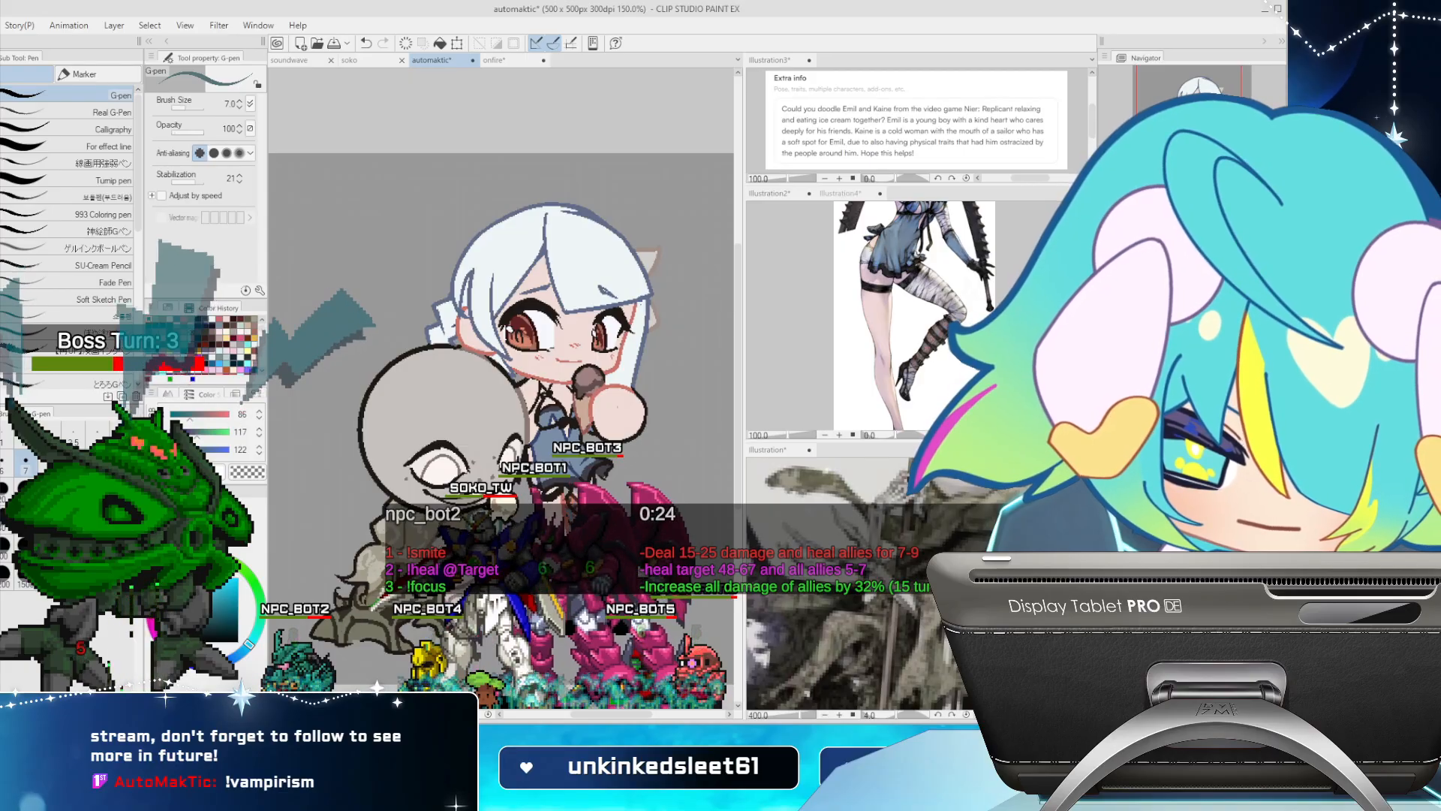
click(173, 569)
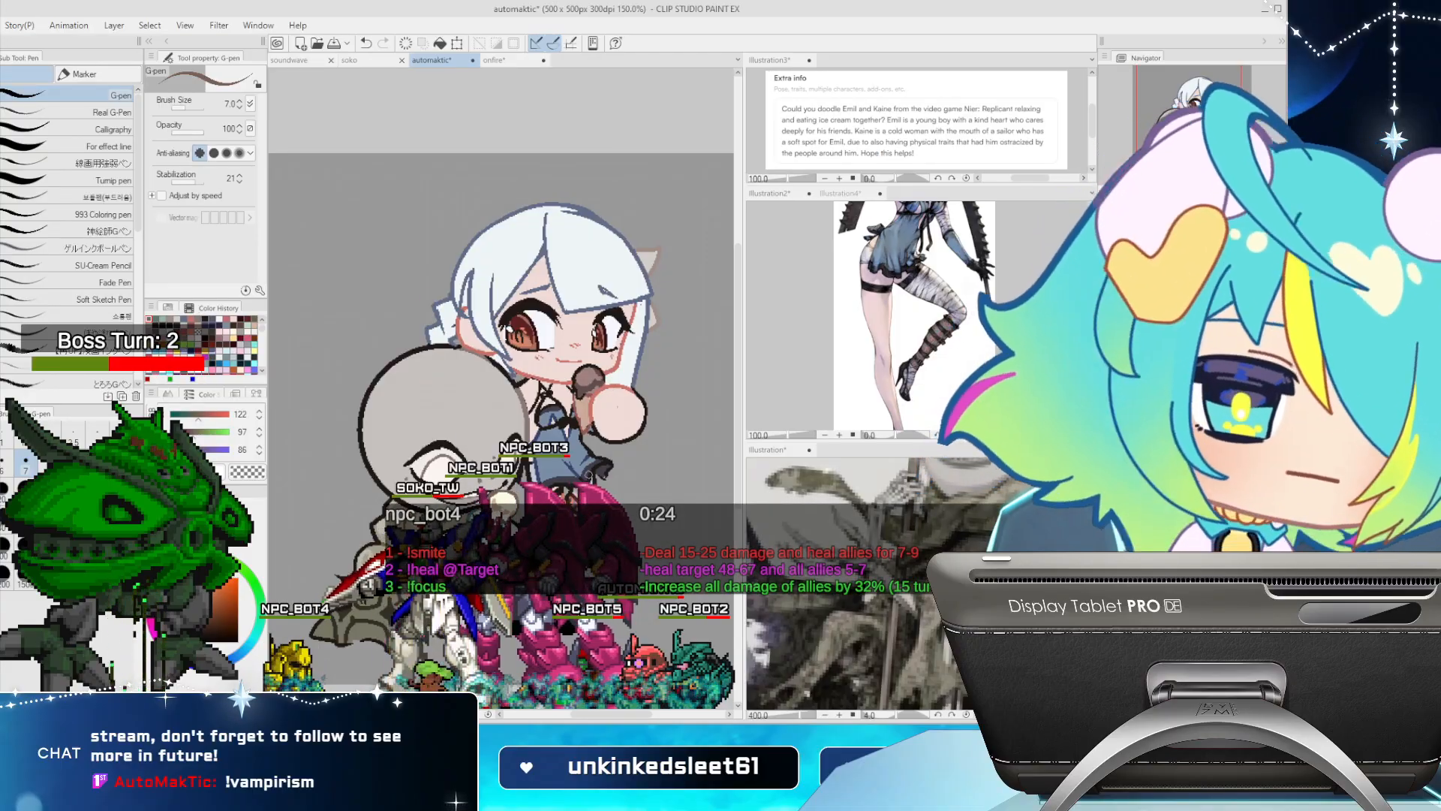
Paint the girl's upper eyelids in the hair-outline blue (96, 107, 136) and refine the lash area with the white hair colour (238, 244, 246)
key(i)
click(497, 309)
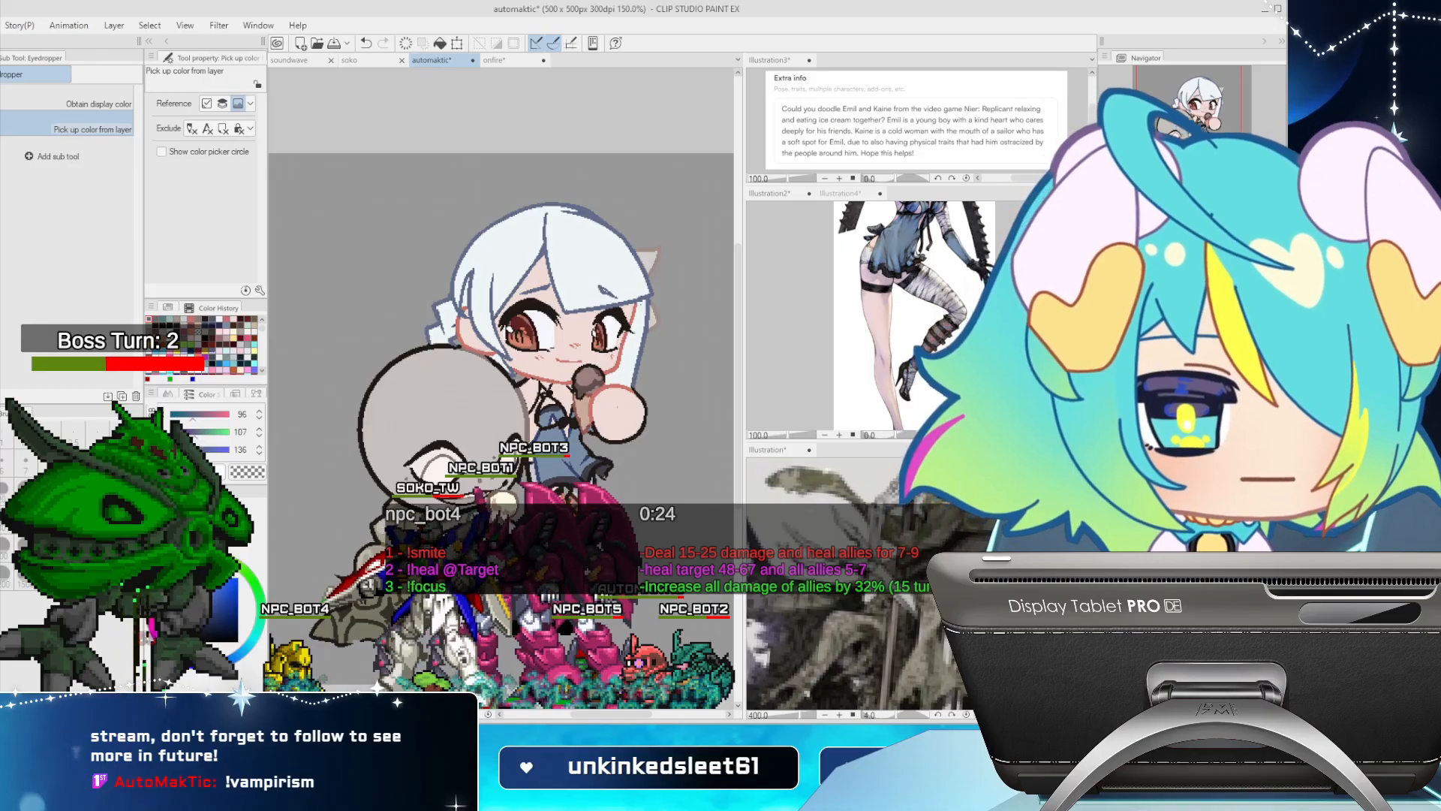
key(p)
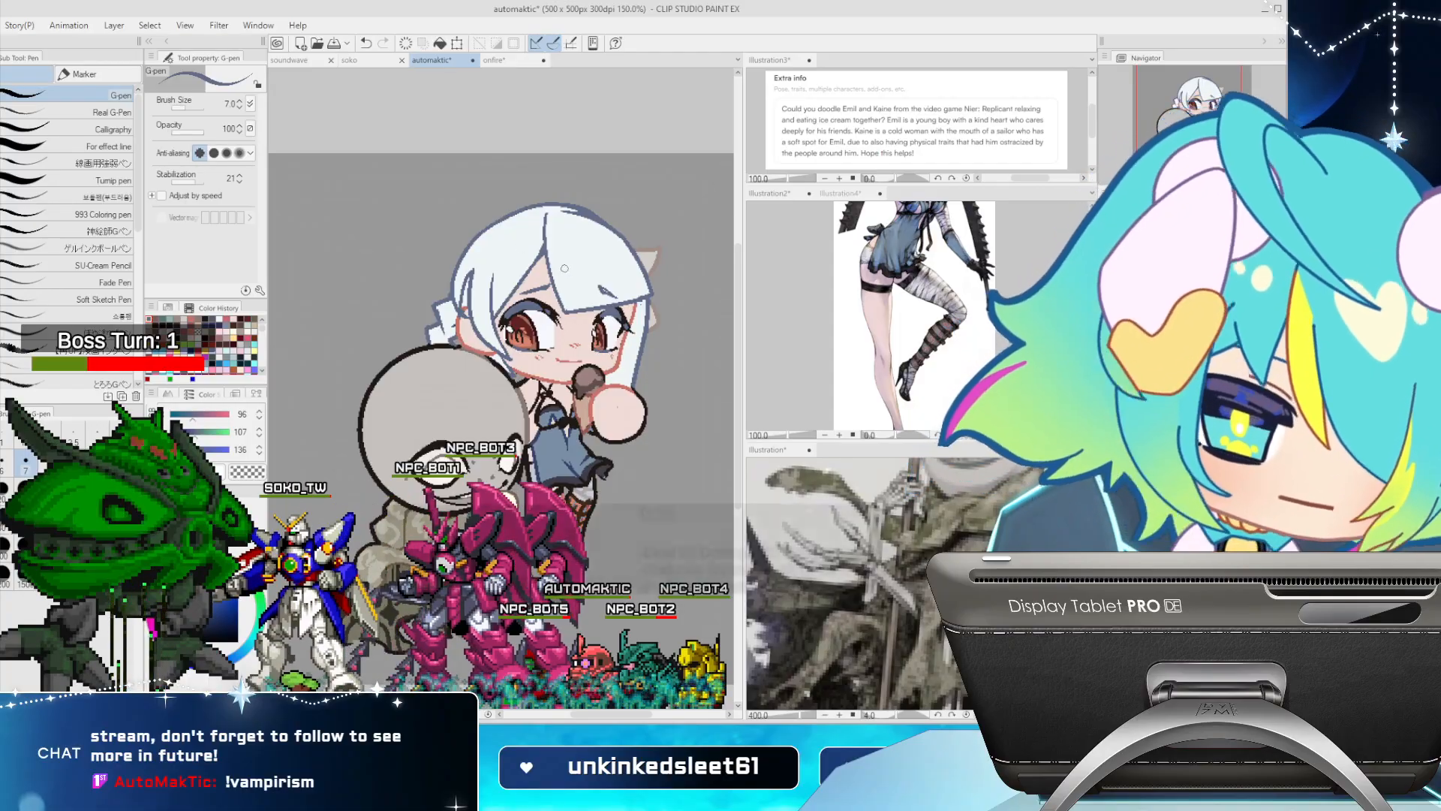
alt+click(508, 291)
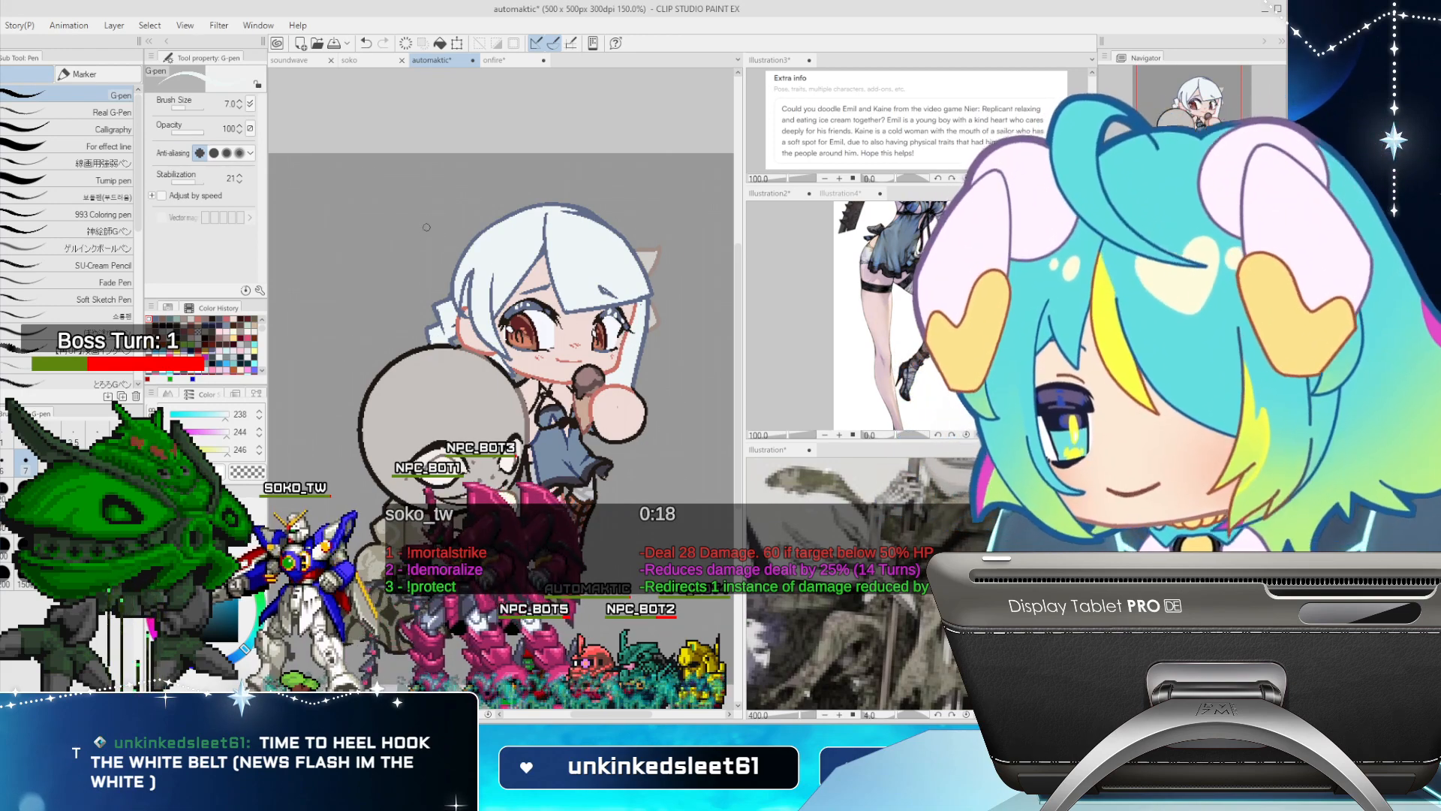
scroll(430, 226, up, 1)
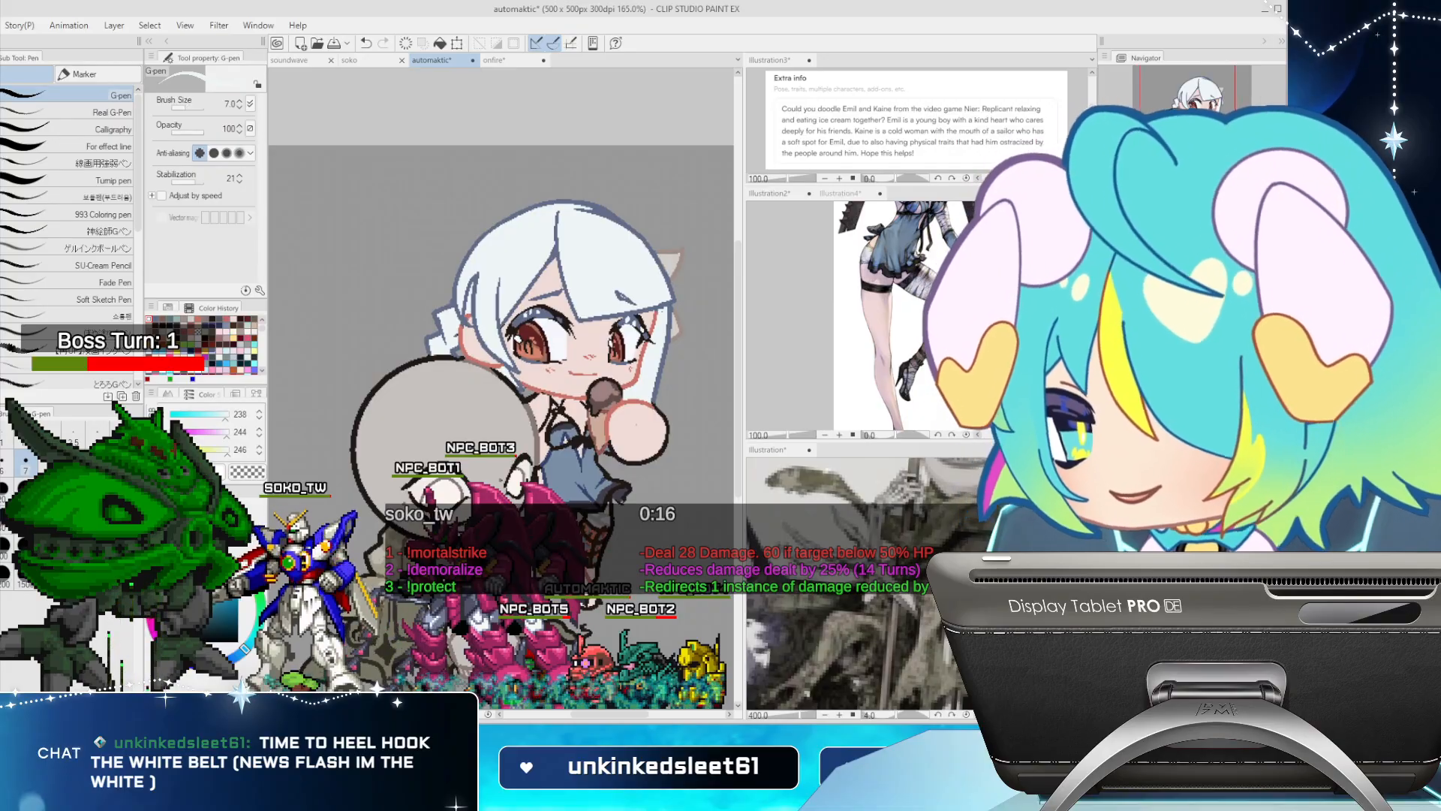
scroll(450, 525, up, 2)
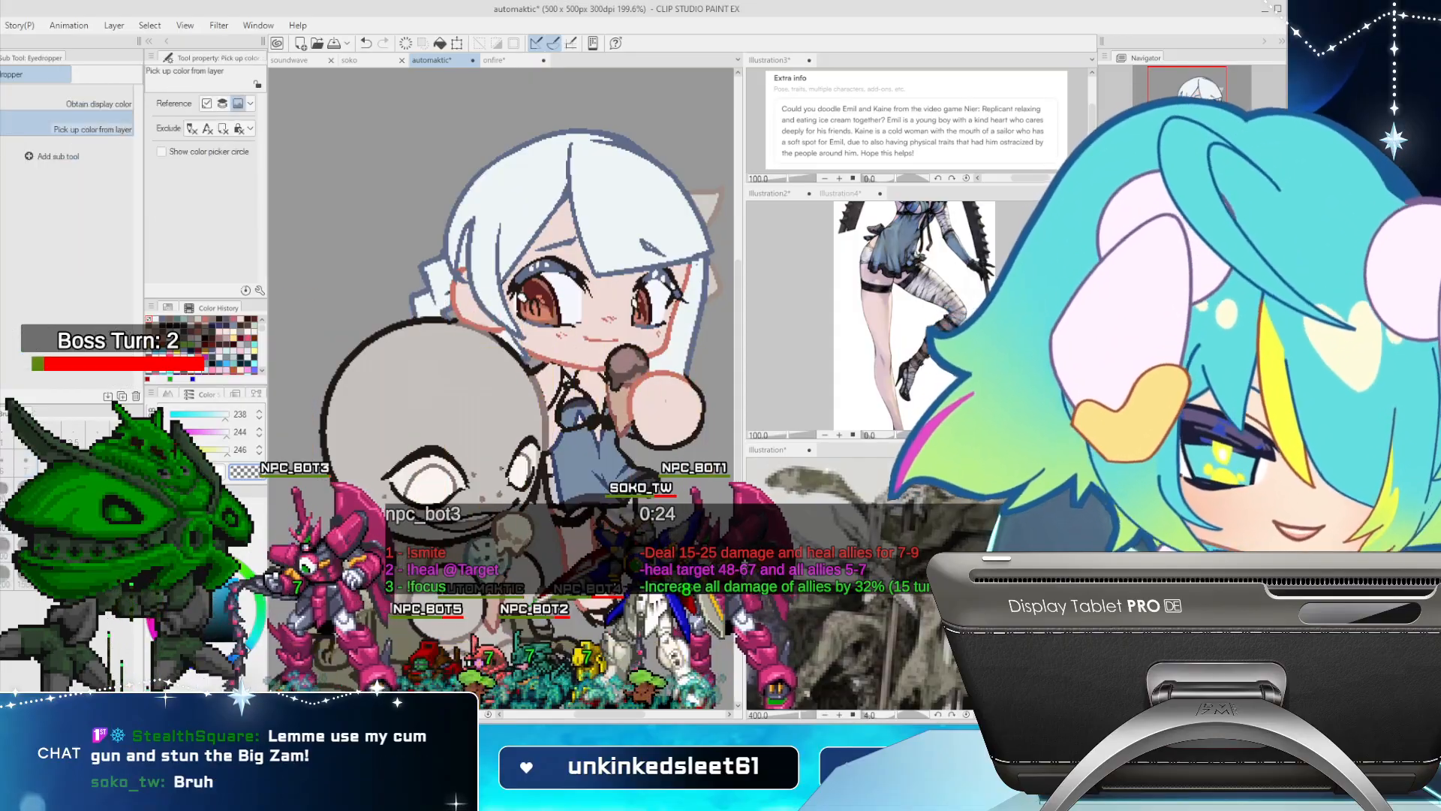
Sample the girl's skin (239, 219, 214) and hair (238, 244, 246) colours for touch-ups around her face, and undo the last stroke
alt+click(665, 405)
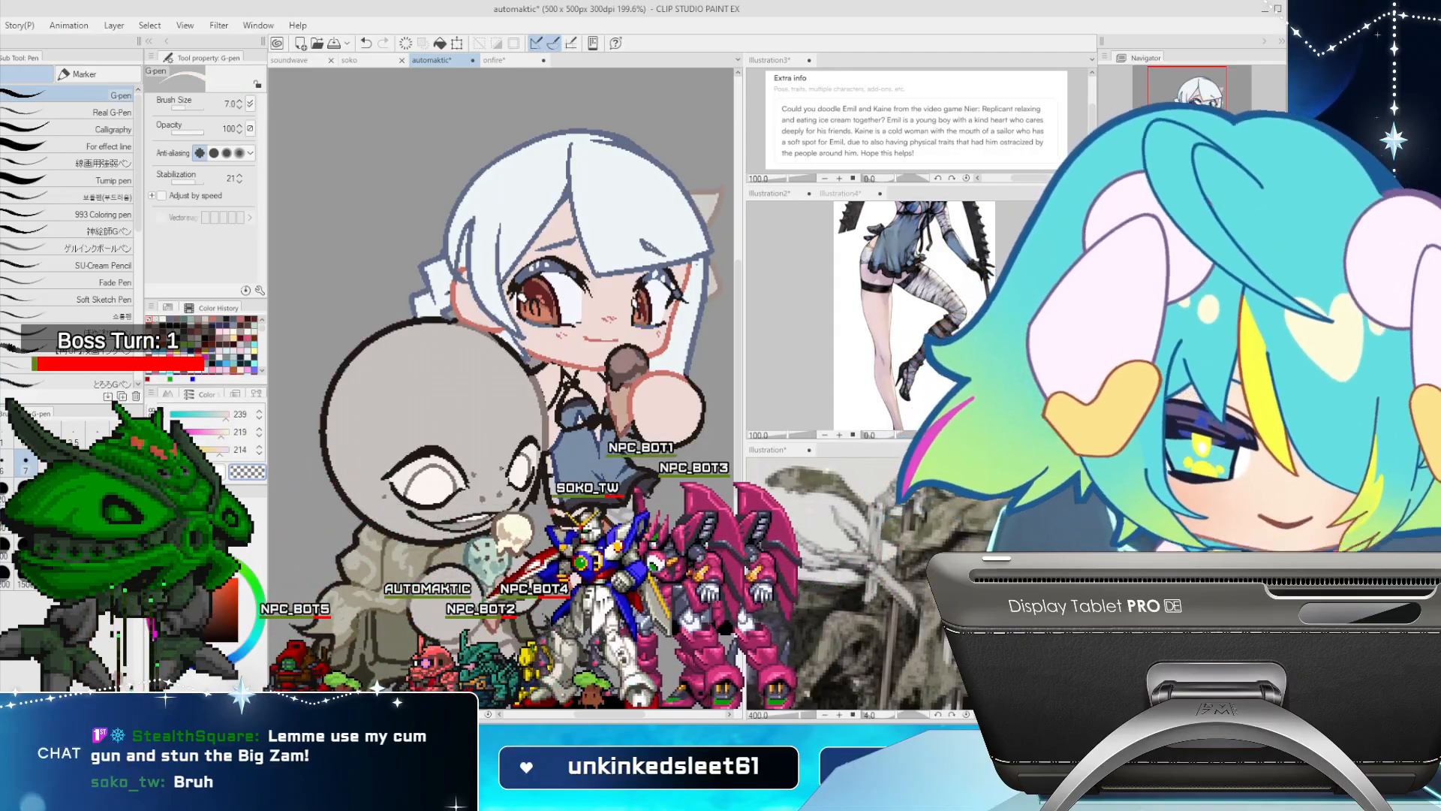
scroll(435, 386, down, 2)
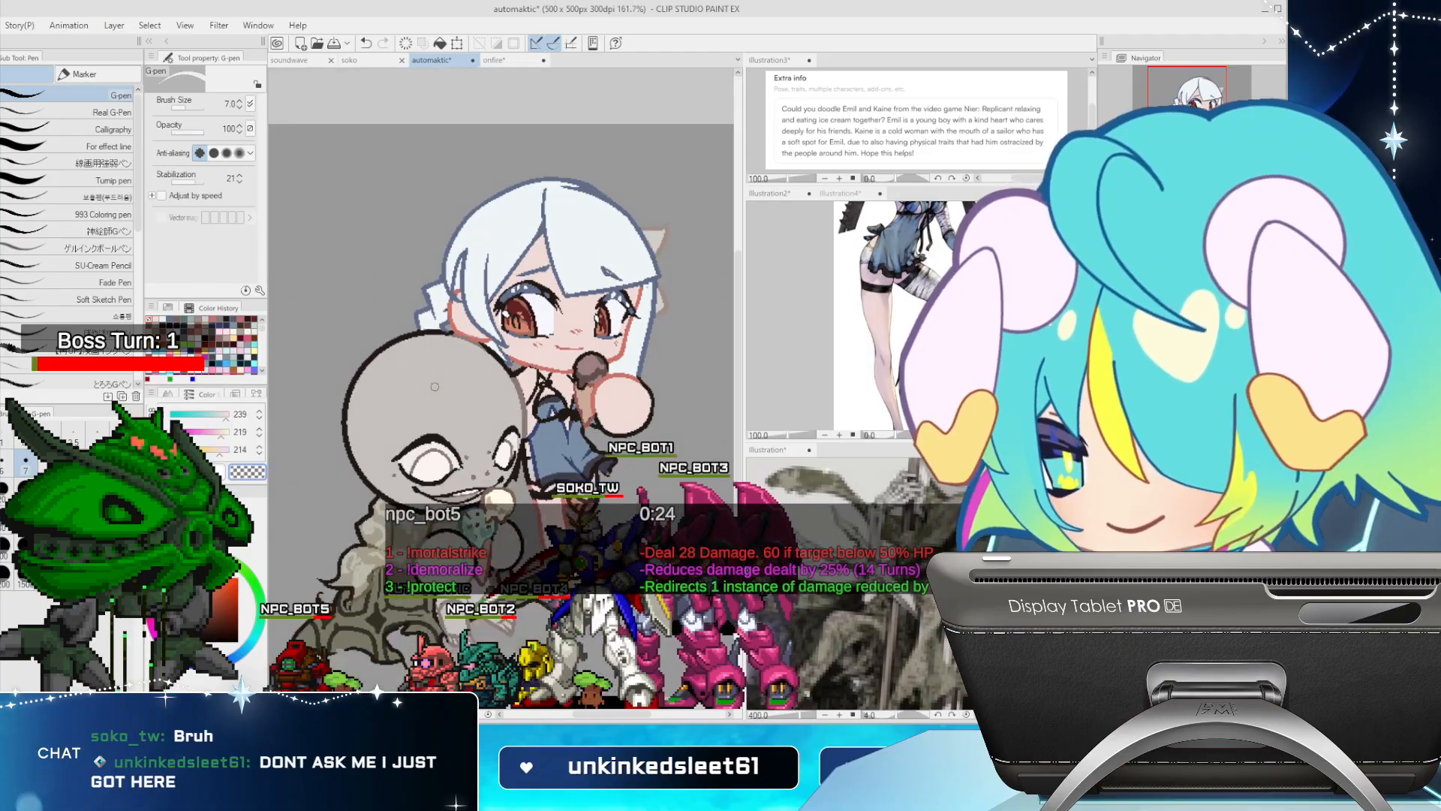
scroll(434, 387, up, 1)
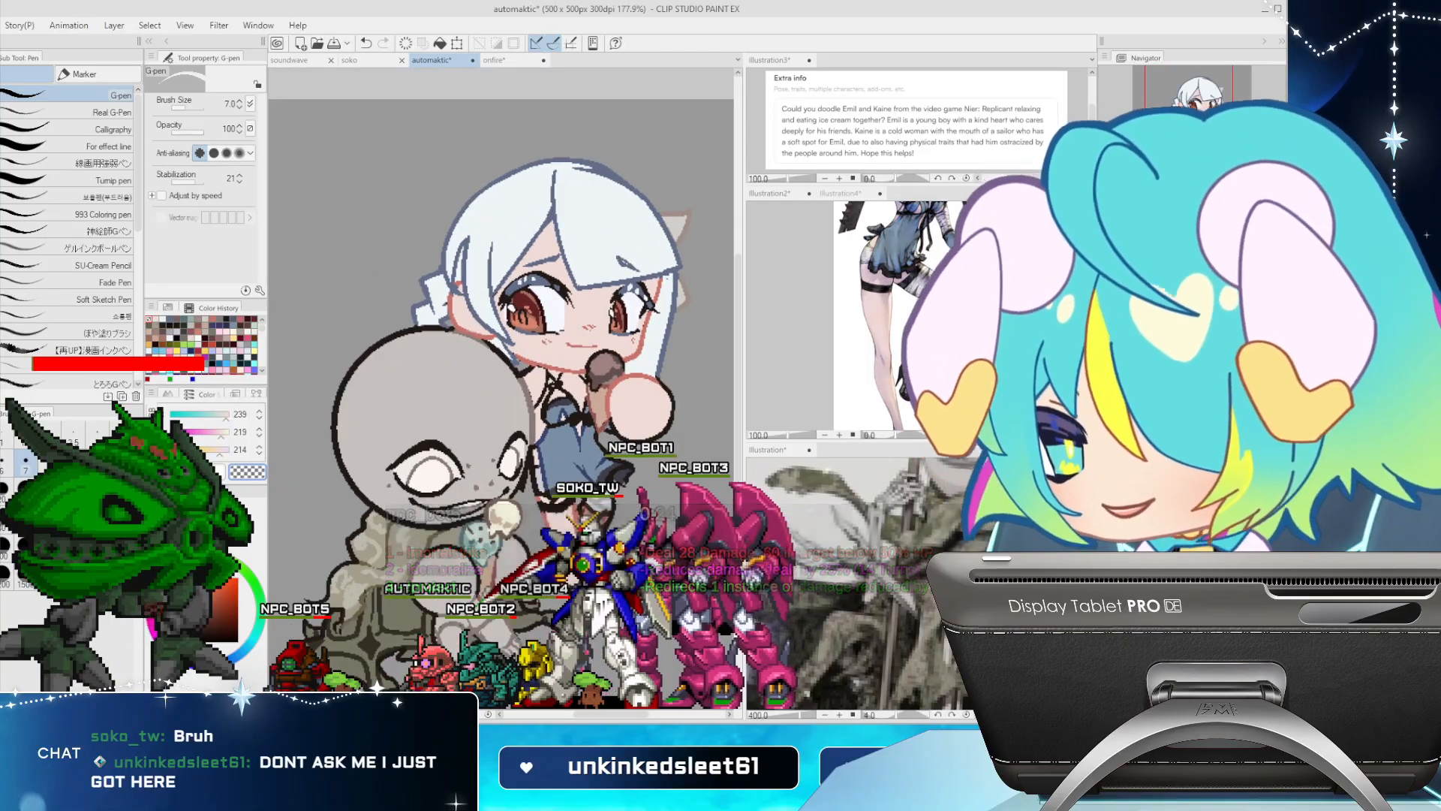
drag(435, 387, 441, 352)
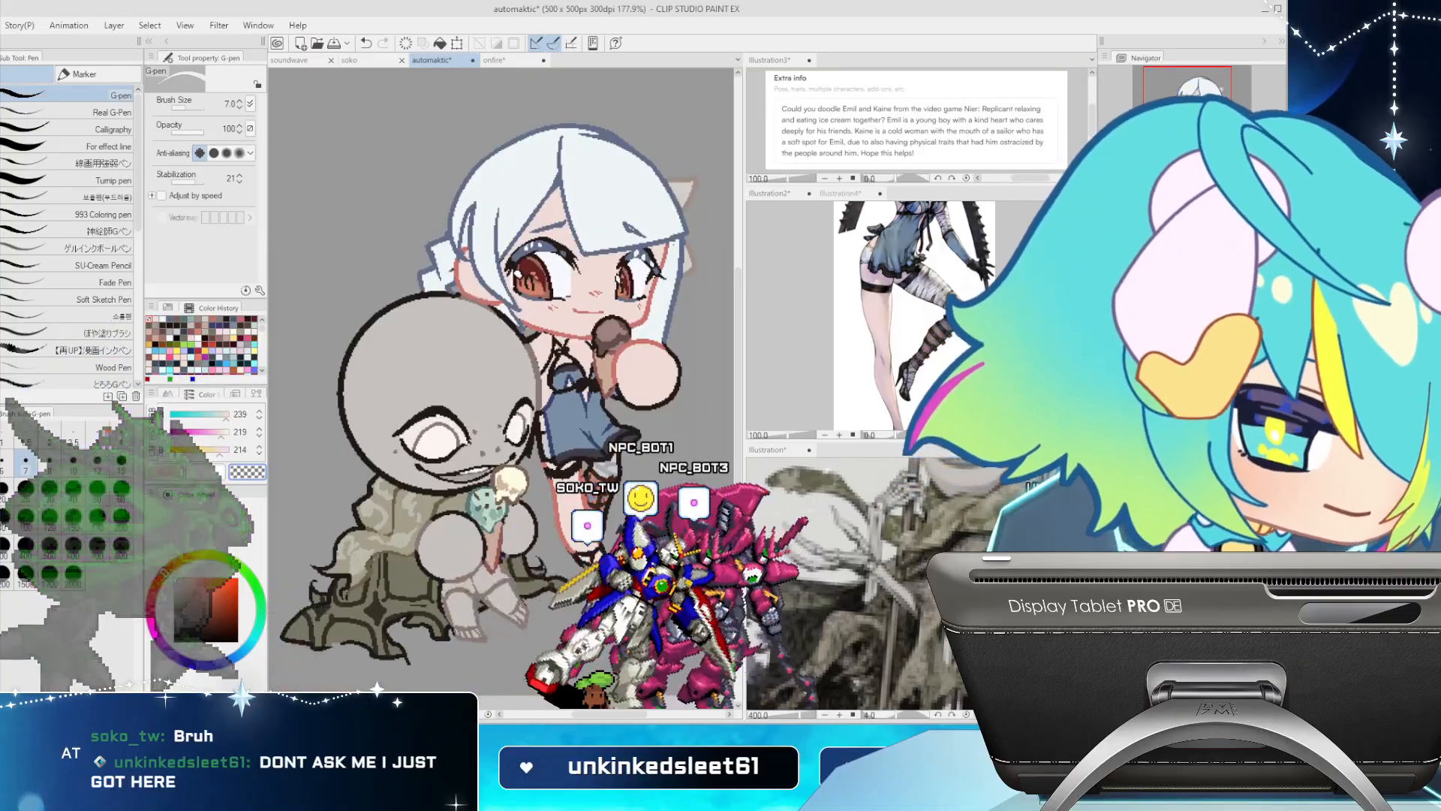
key(u)
alt+click(589, 225)
key(p)
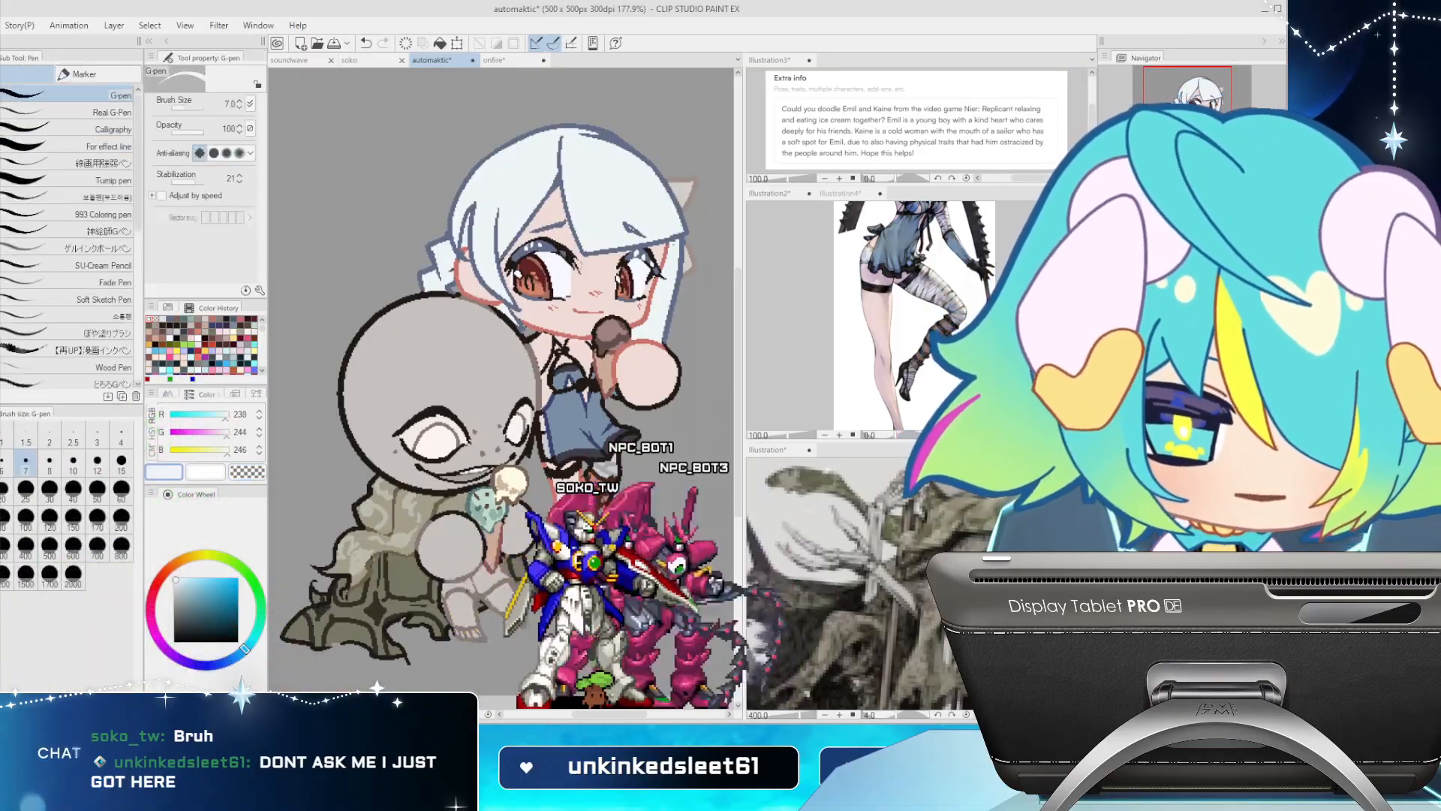
key(ctrl+z)
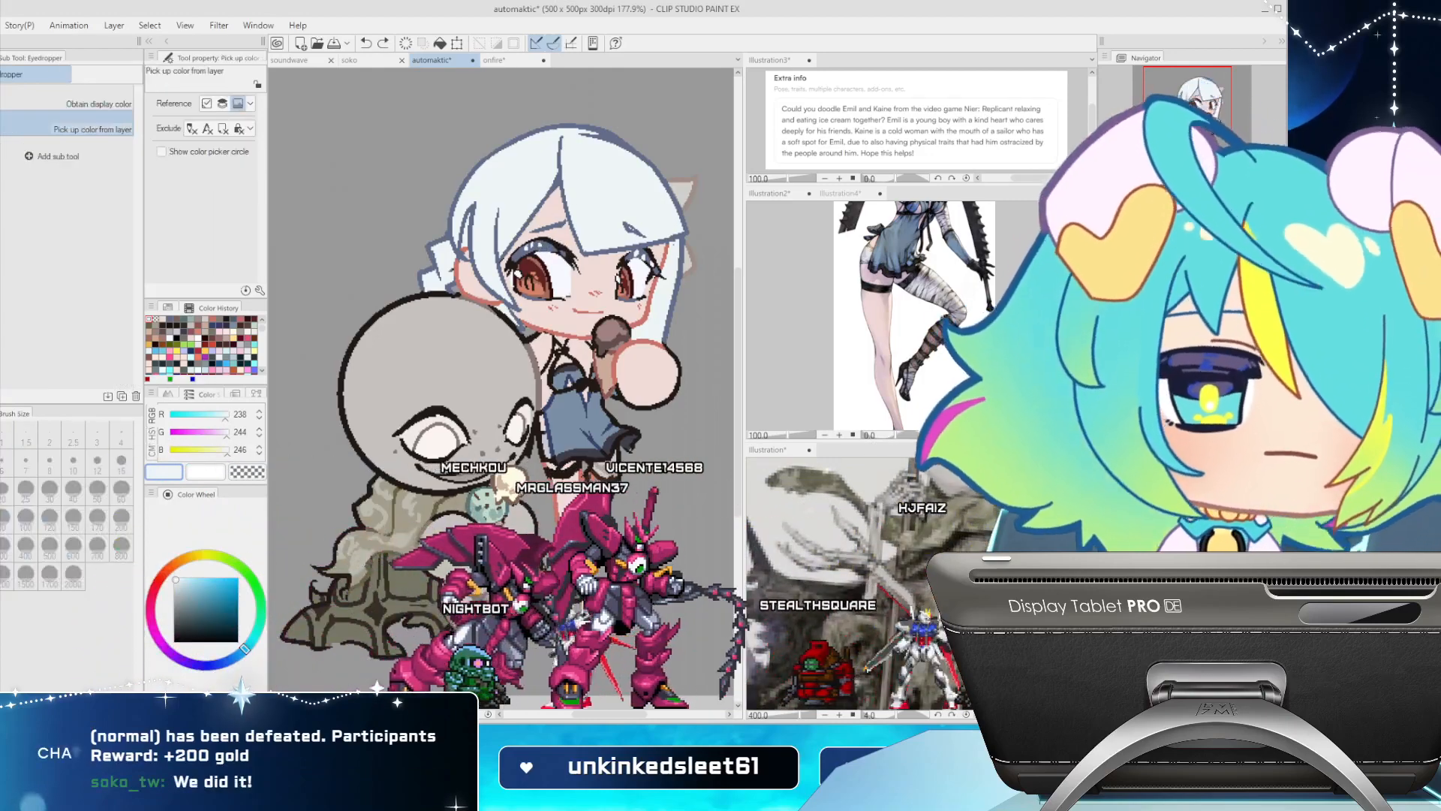
Sample the girl's hair-outline blue (96, 107, 136) and her skin-outline salmon (200, 114, 104) for outline touch-ups
alt+click(567, 221)
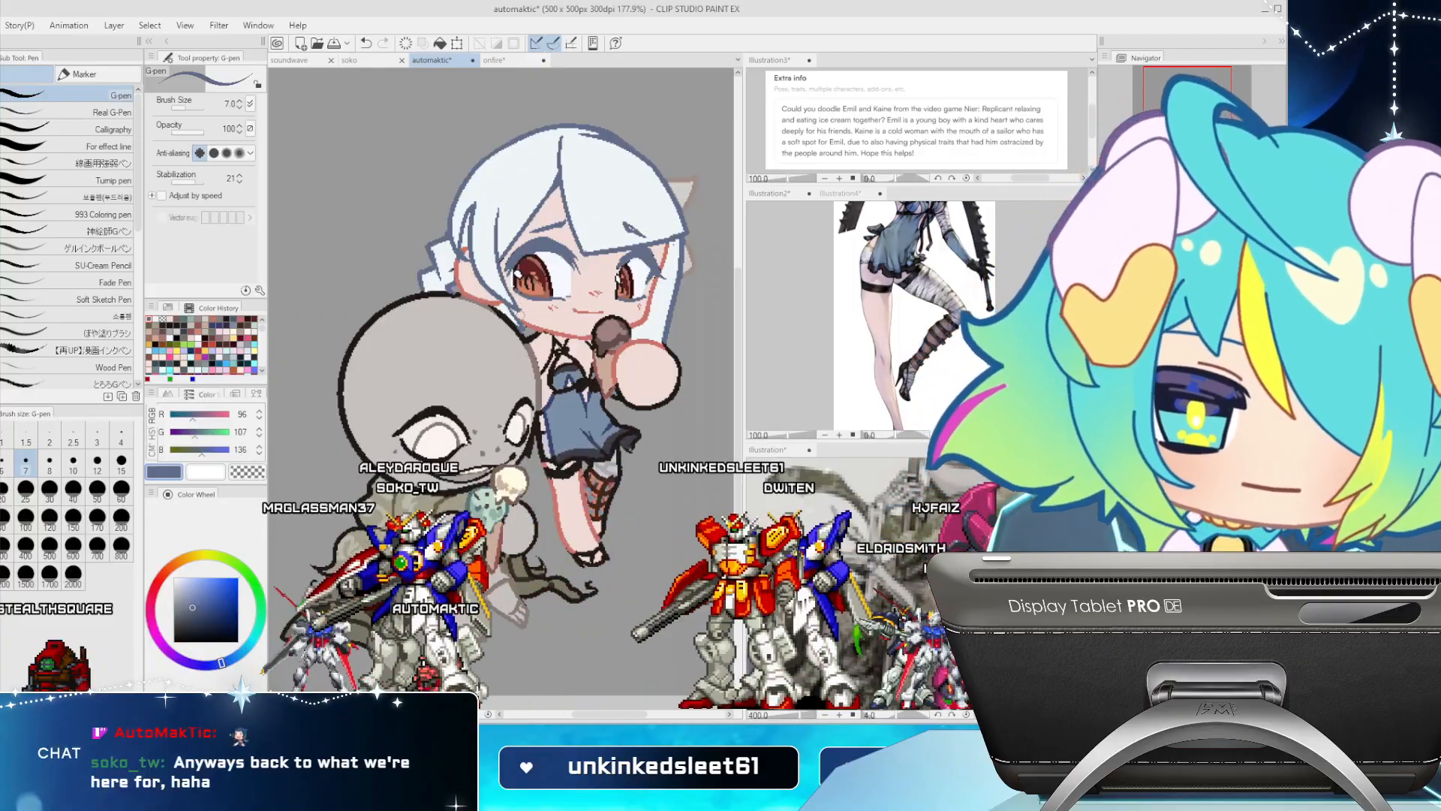
key(i)
click(647, 342)
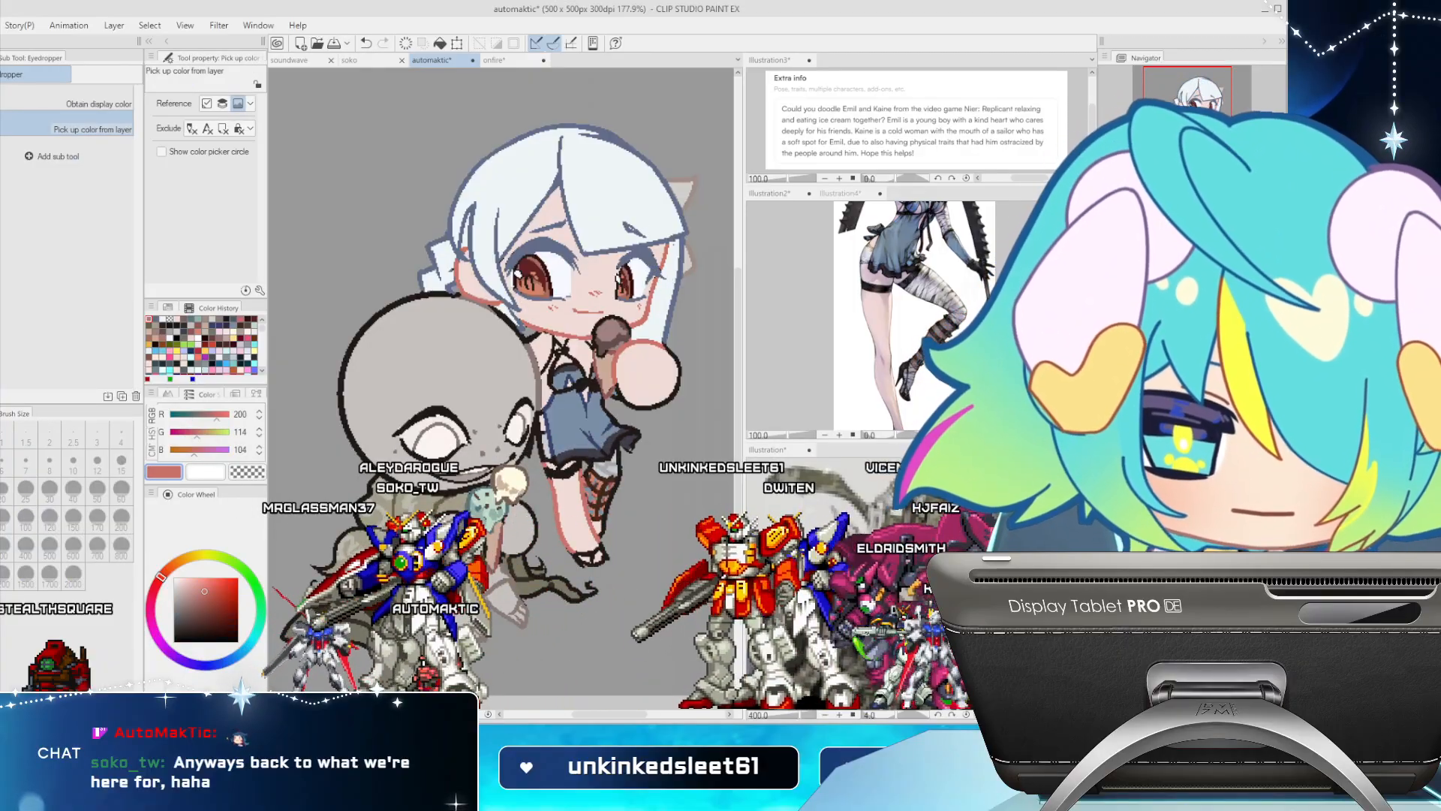
key(p)
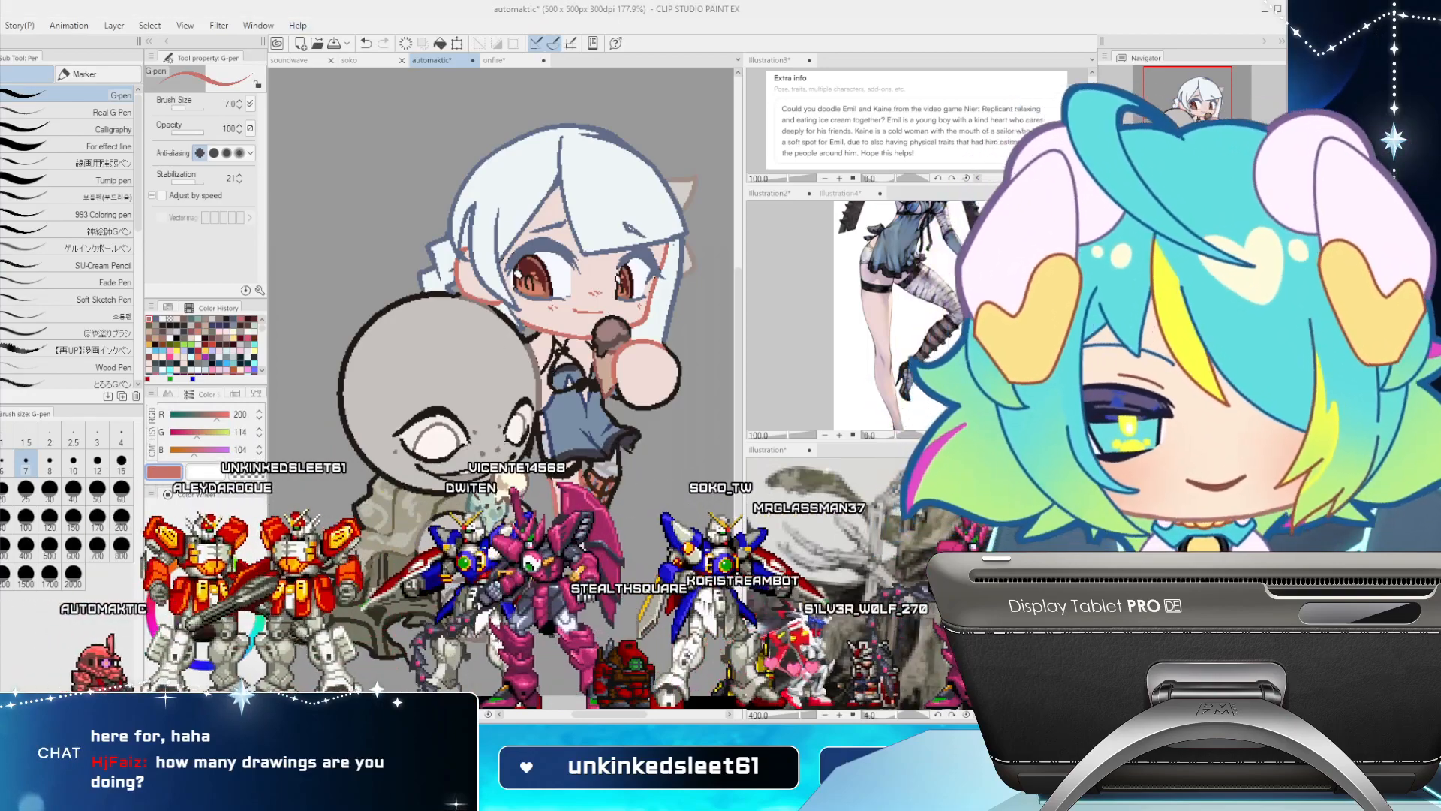
Select the girl's salmon skin outlines by colour and repaint them in muted red-brown (183, 118, 102) with a size 200 G-pen
key(w)
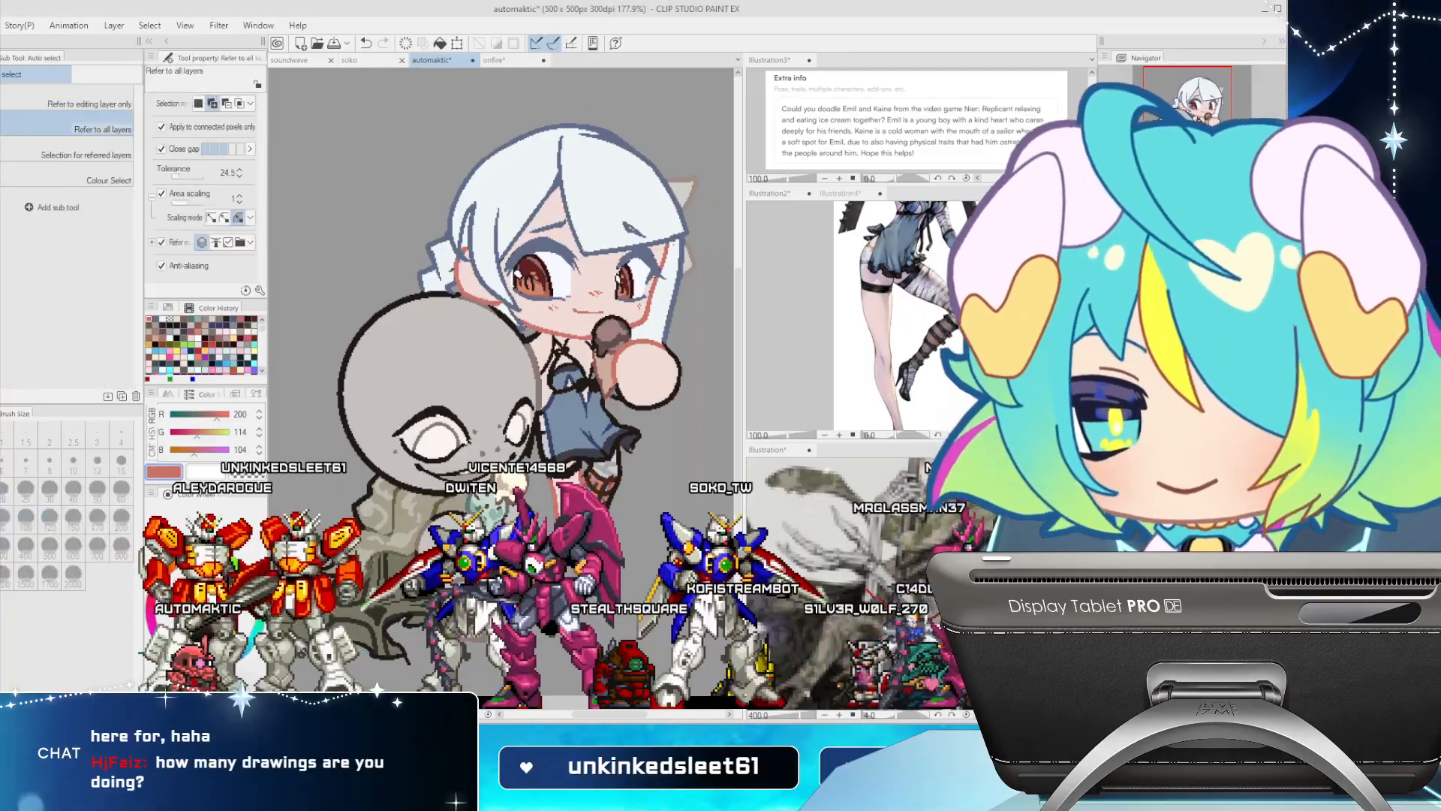
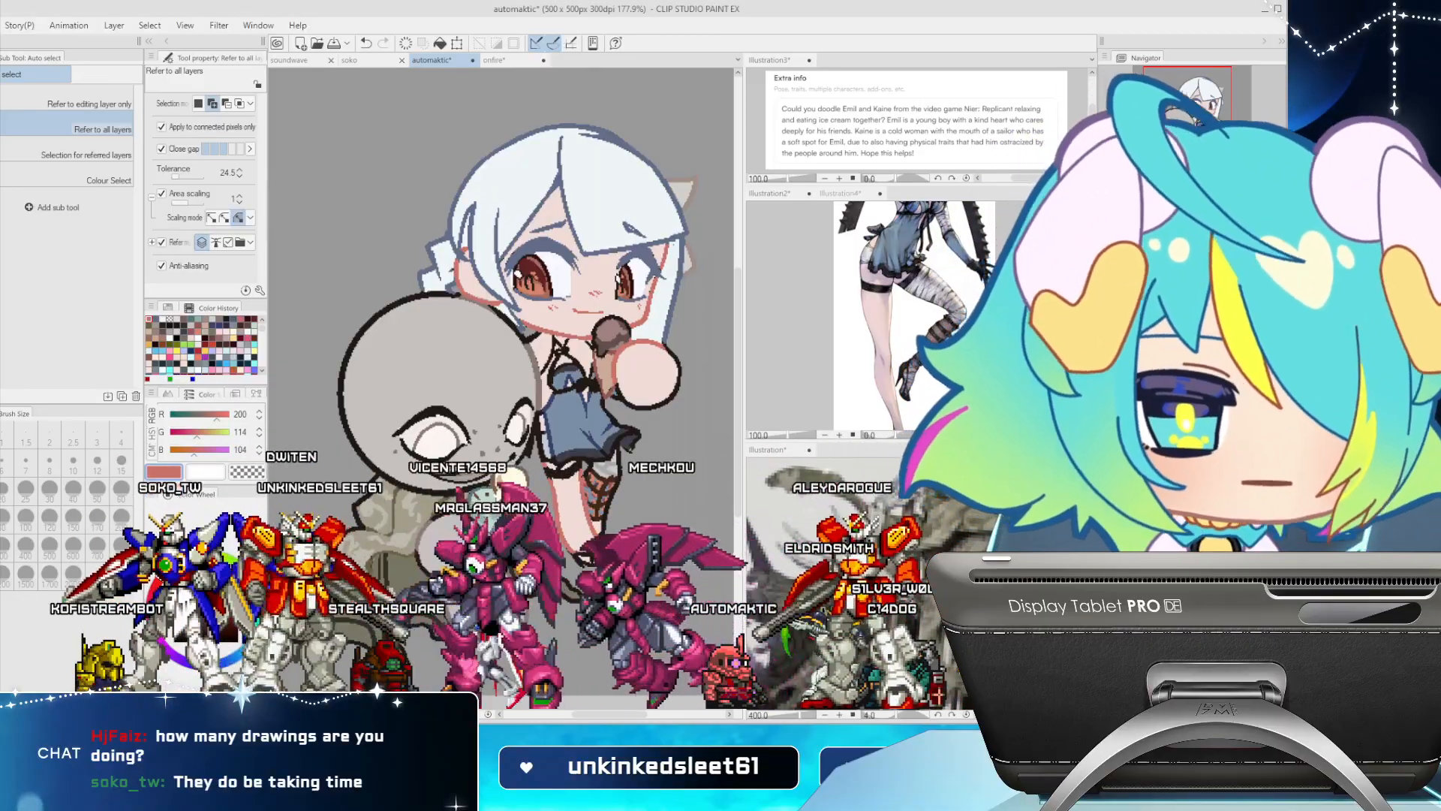
click(647, 375)
key(ctrl+d)
click(90, 179)
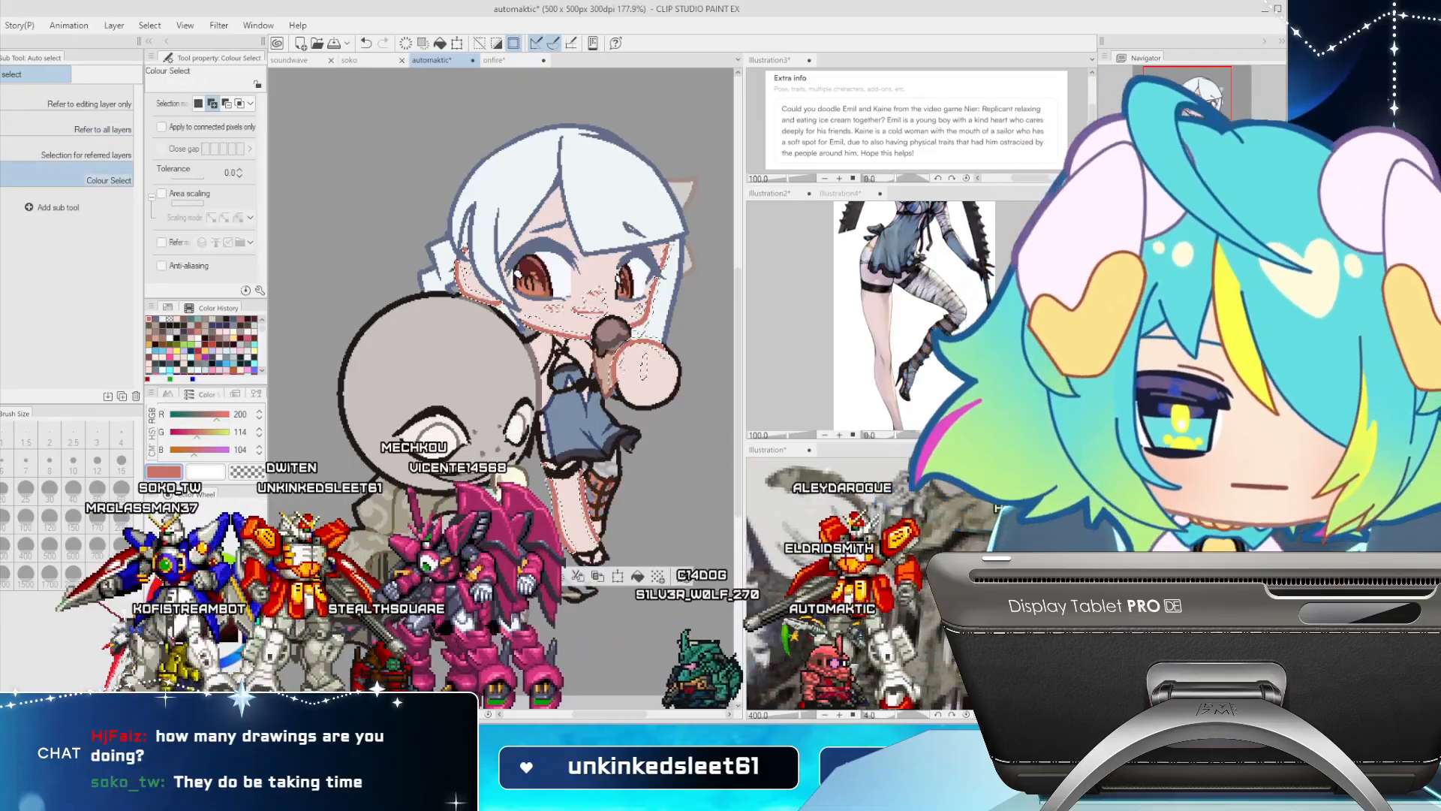
key(i)
key(p)
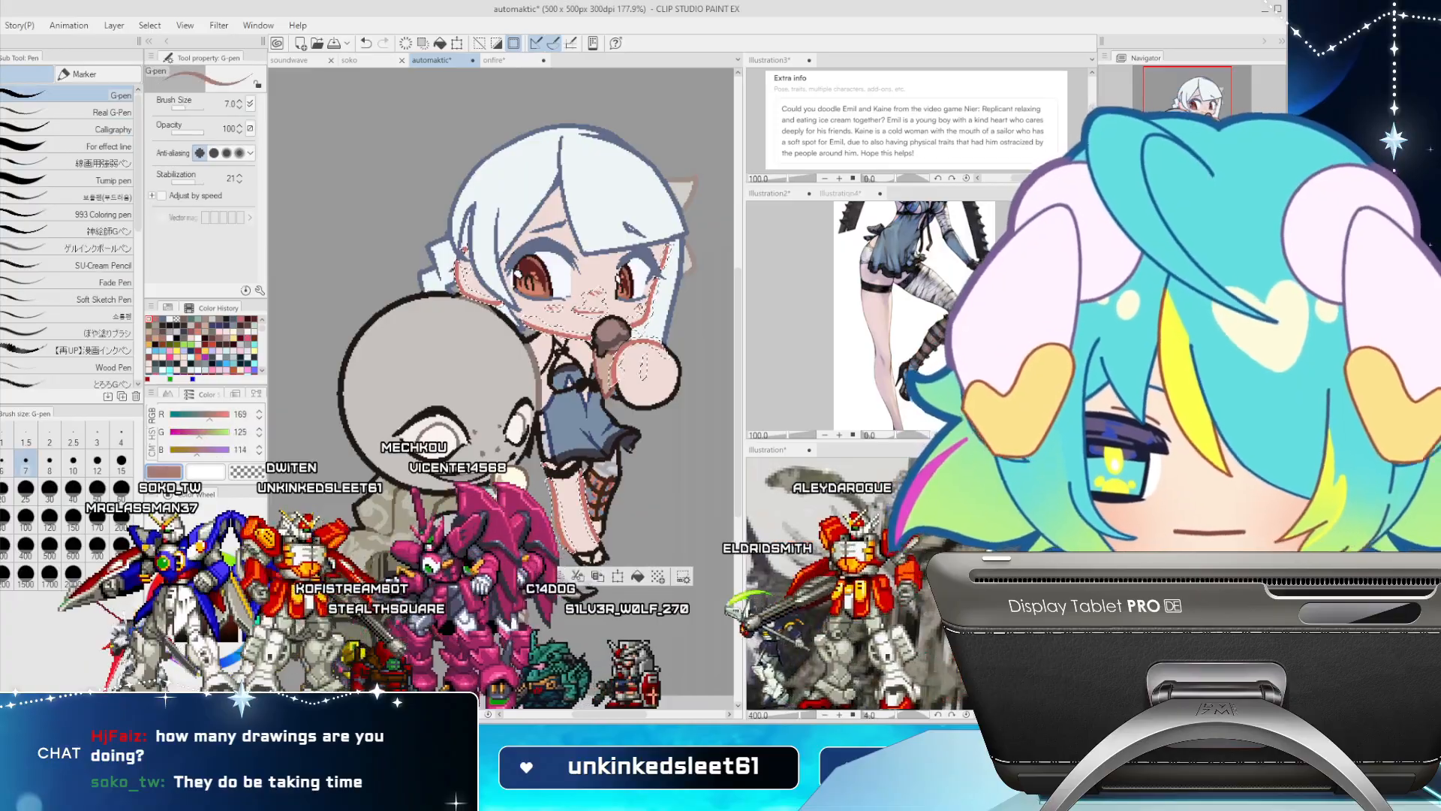
click(121, 521)
mouse_move(481, 315)
mouse_down()
mouse_move(385, 394)
mouse_move(638, 458)
mouse_move(420, 512)
mouse_up()
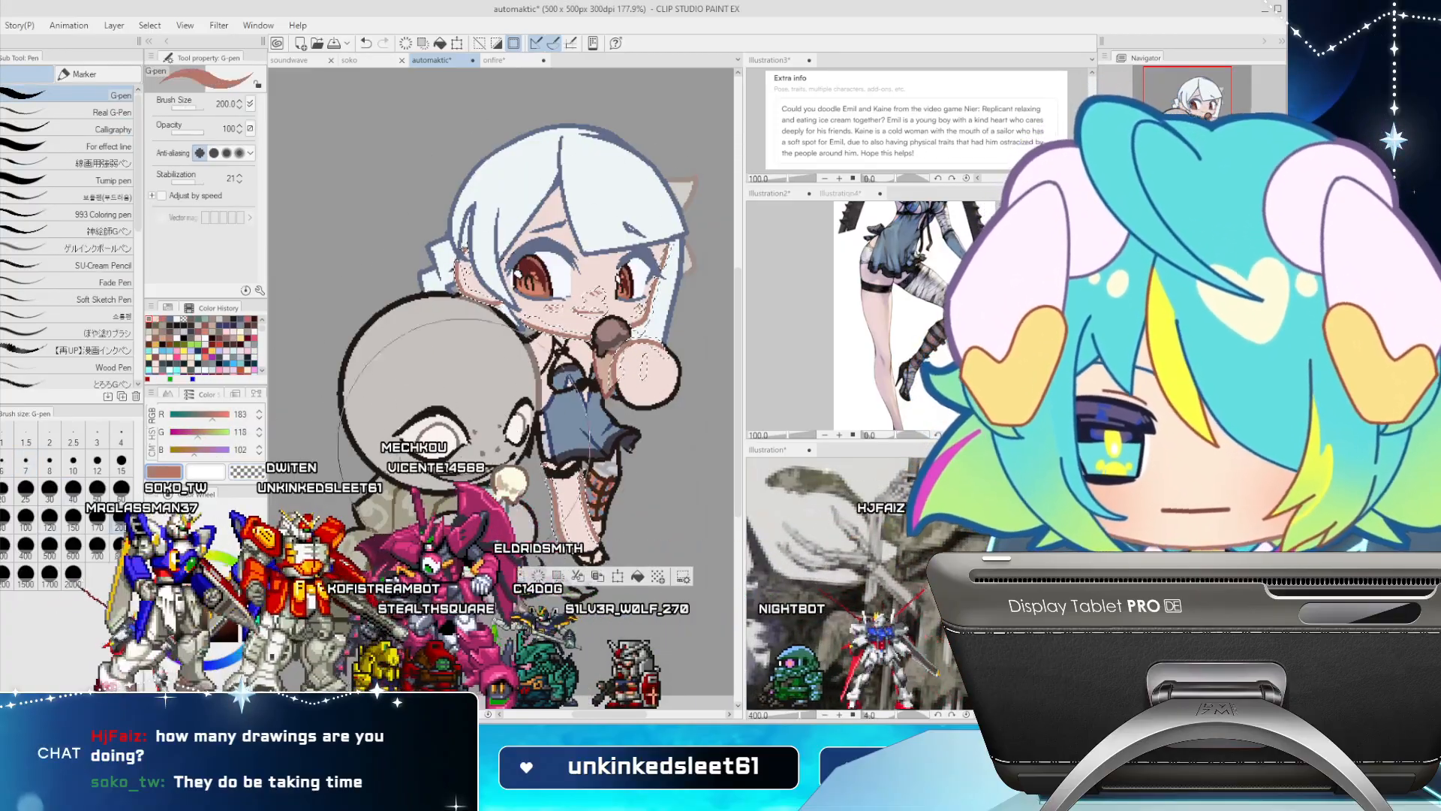
drag(379, 311, 668, 516)
key(ctrl+d)
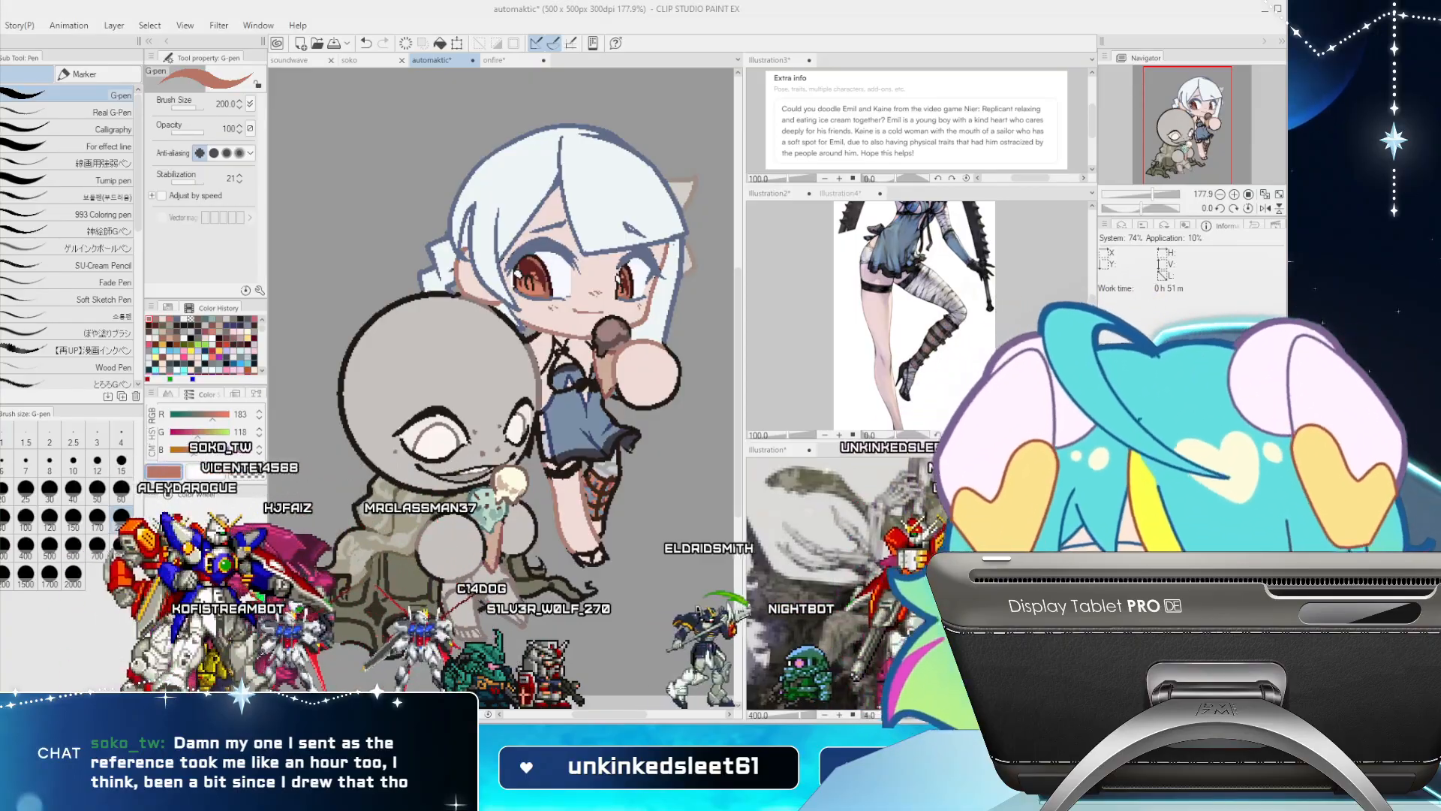
Look over the soko and soundwave drawings, close soundwave, and return to the automaktic drawing
click(368, 60)
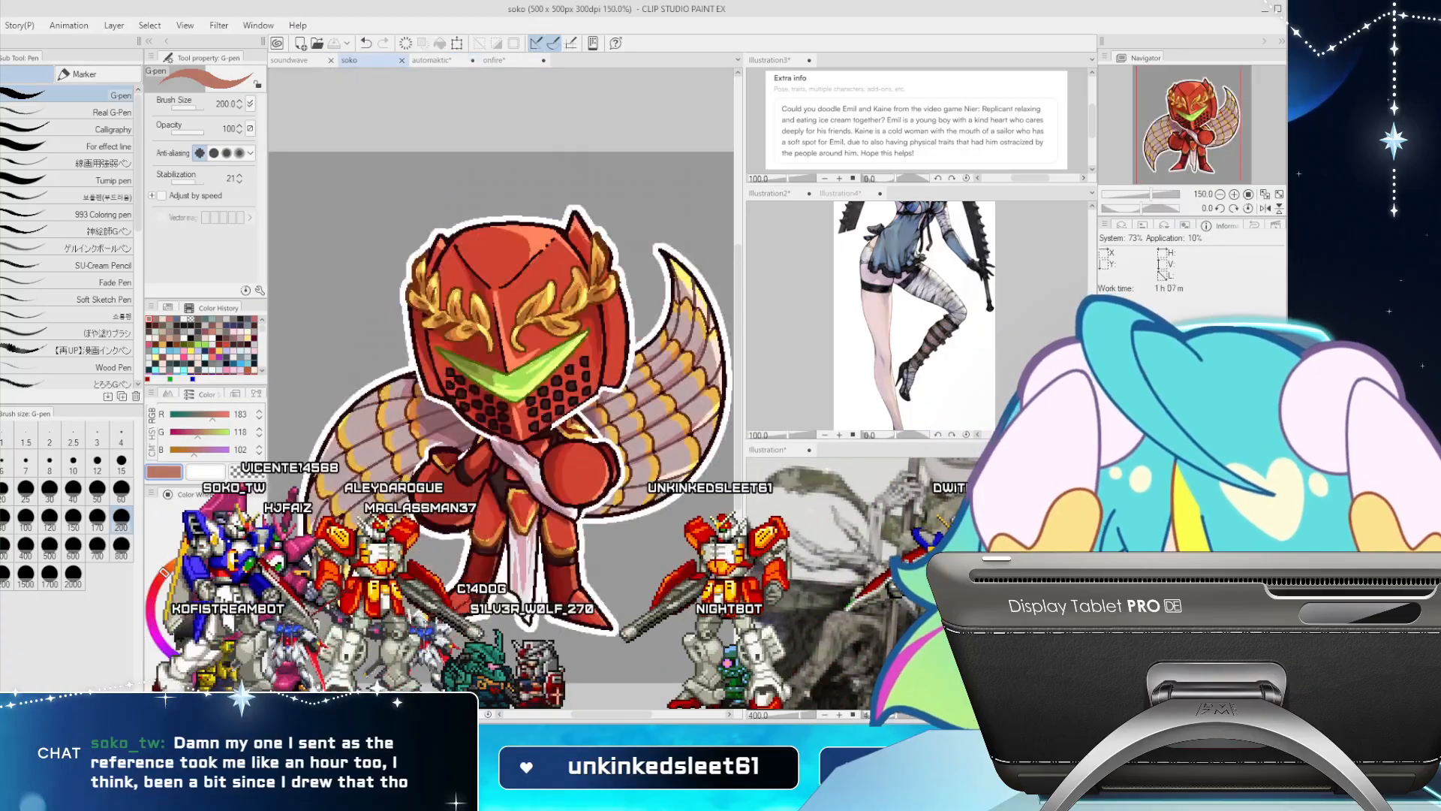
click(294, 60)
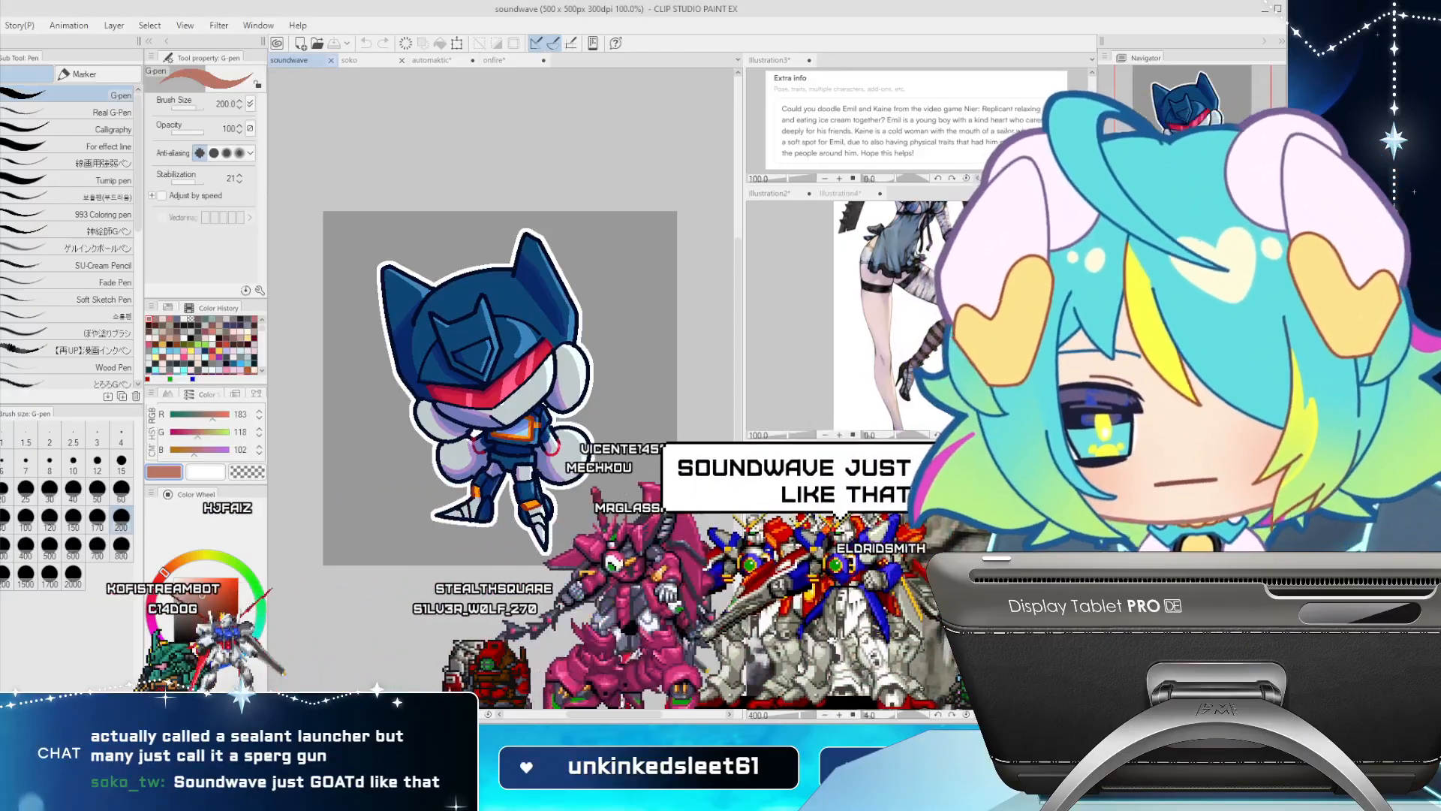
key(ctrl+w)
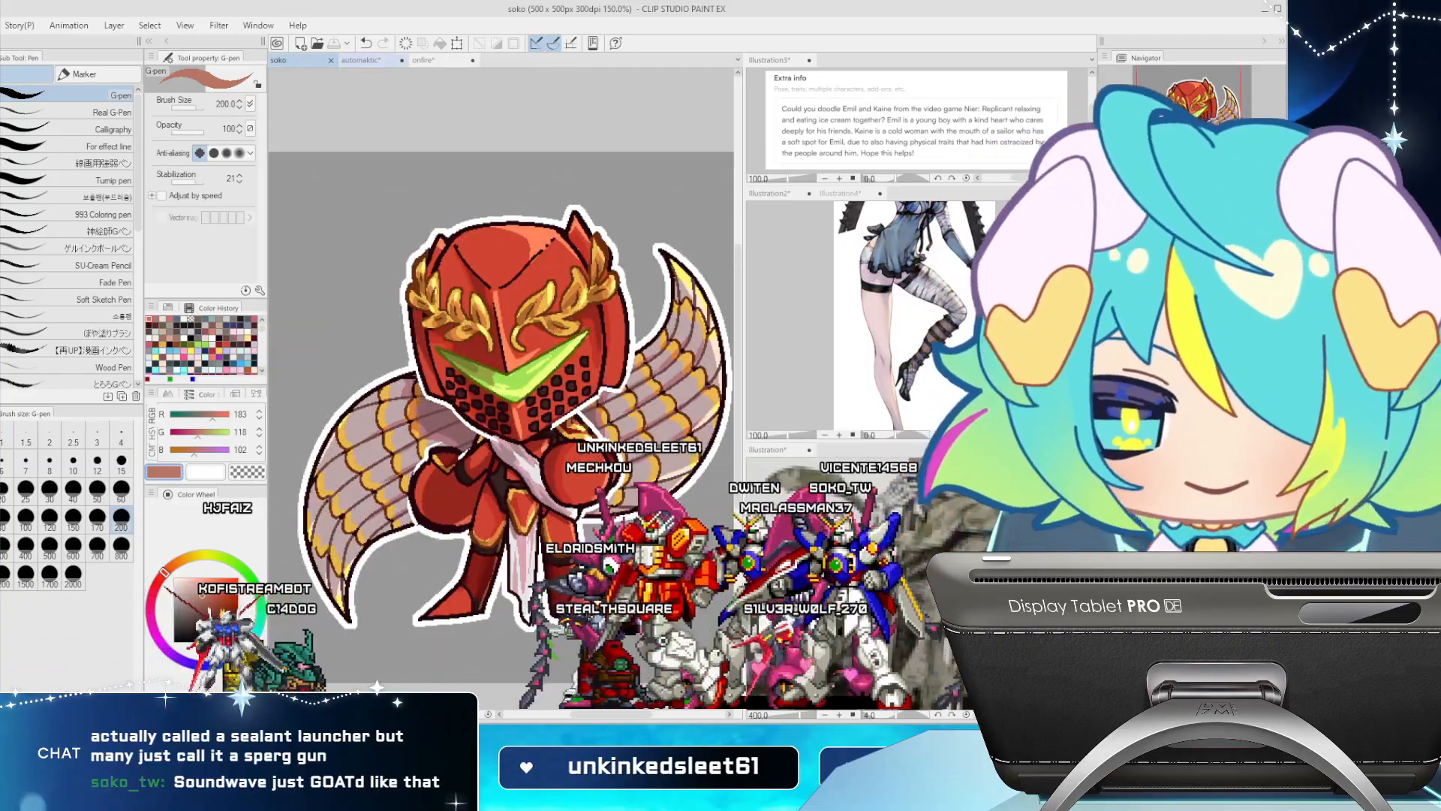
click(362, 60)
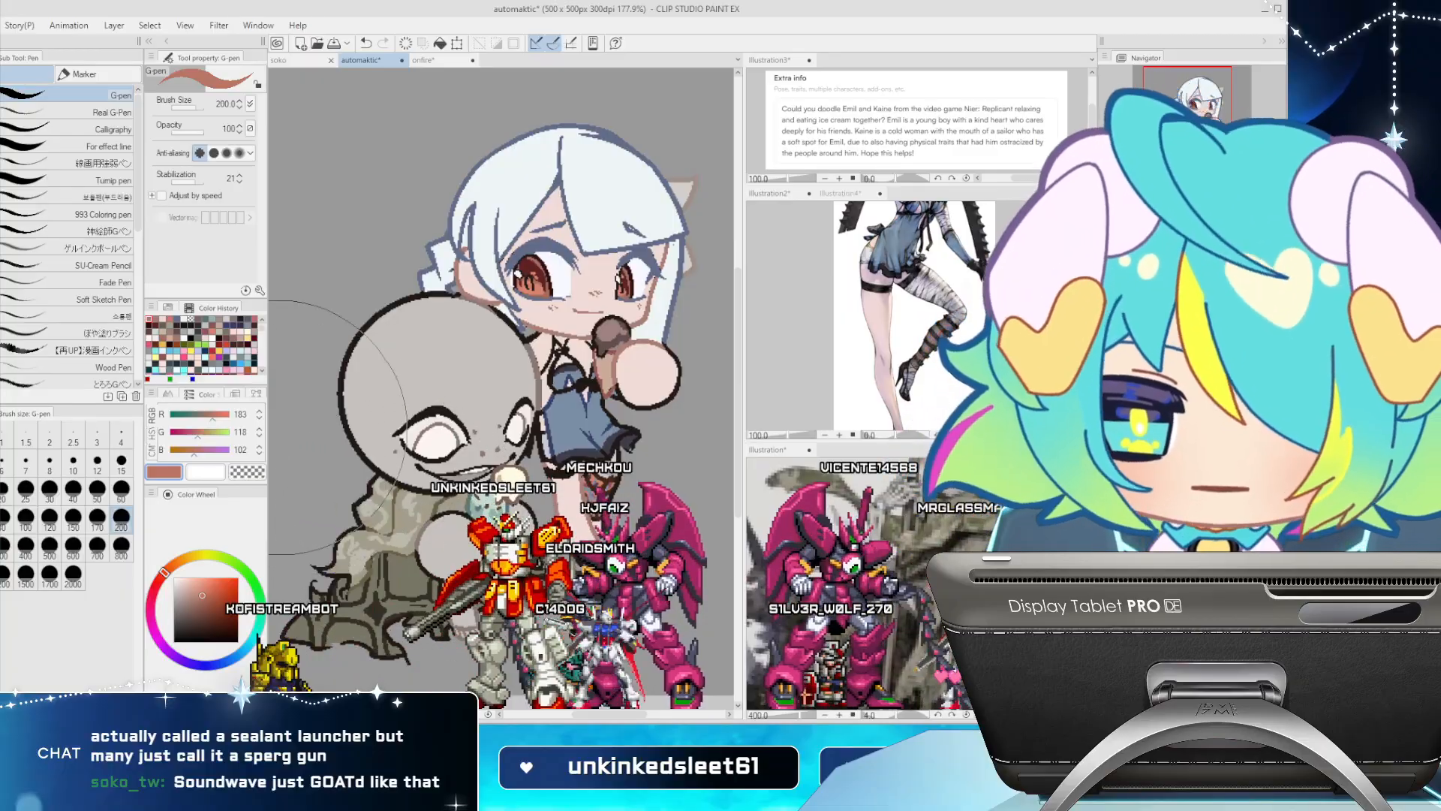
Choose purple (108, 54, 150) and paint a shadow below the boy's head with a size 8 G-pen
click(174, 656)
click(214, 604)
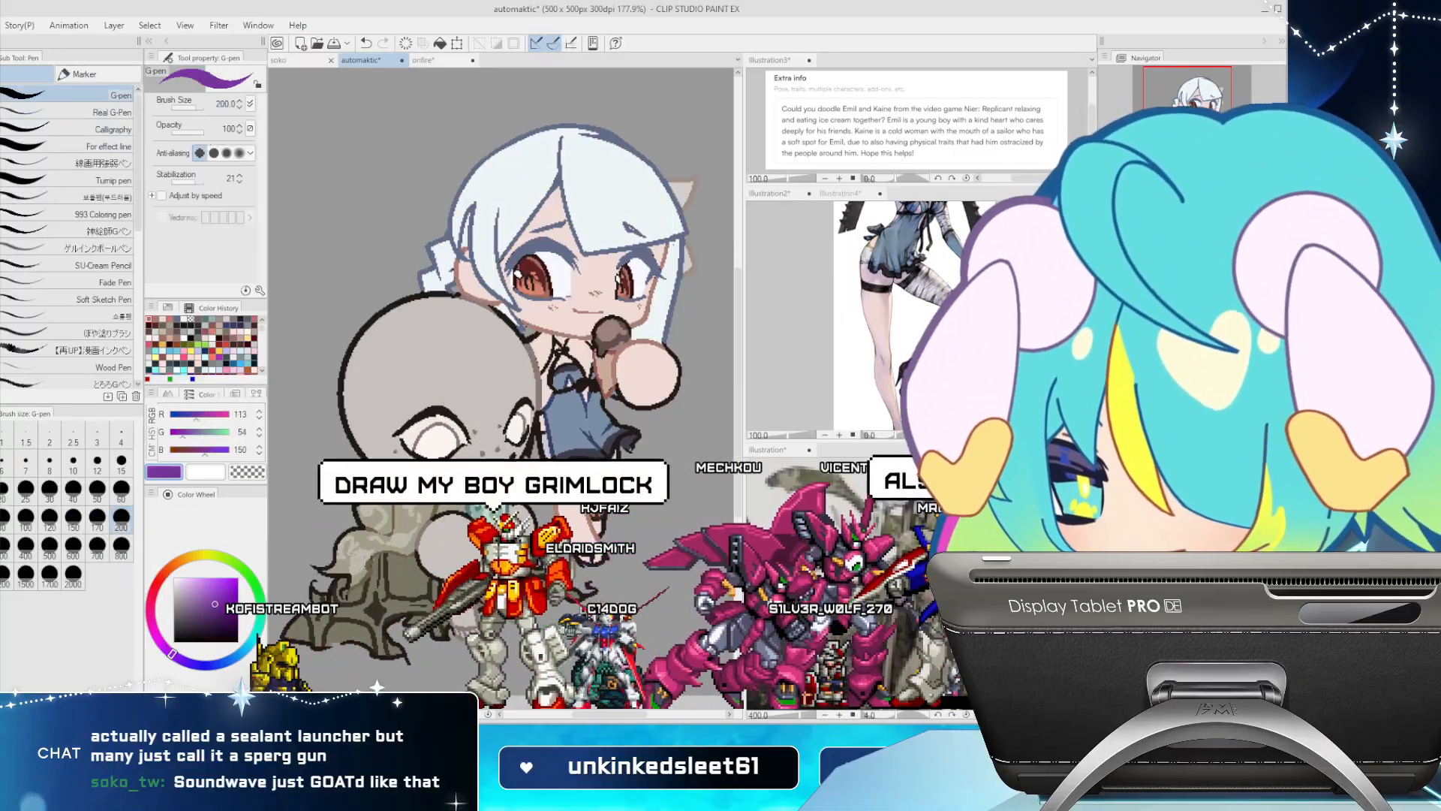
click(97, 460)
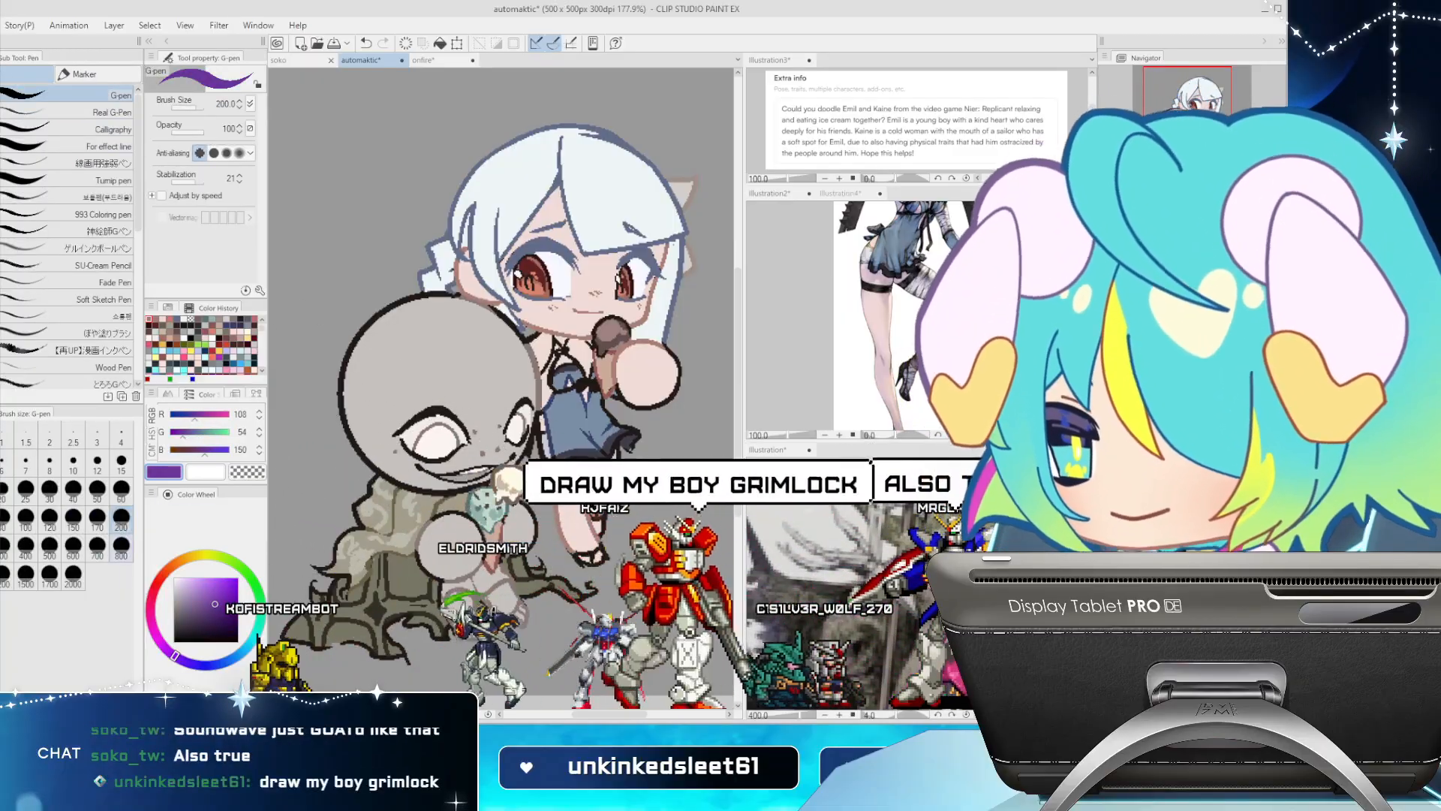
click(121, 460)
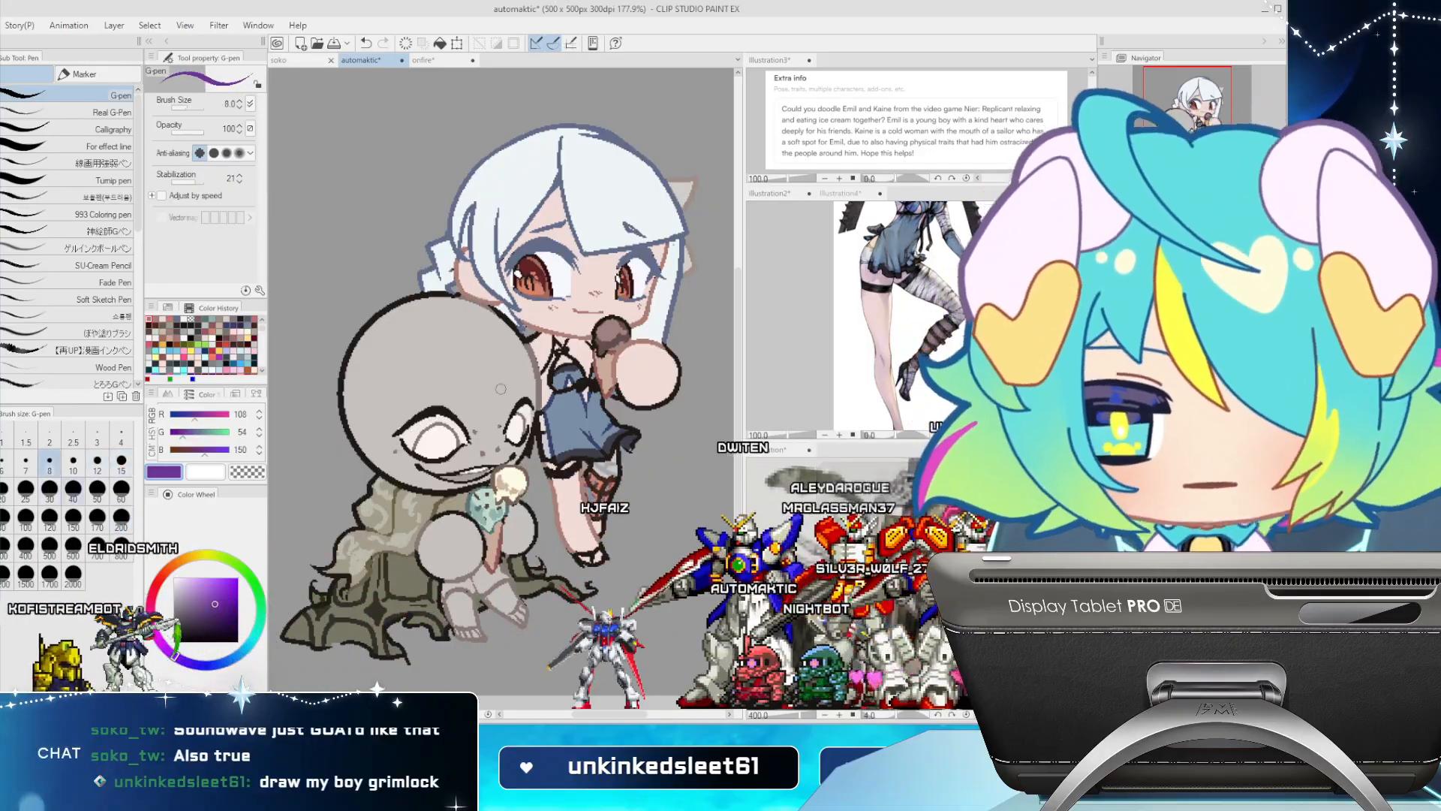
click(49, 459)
drag(378, 479, 465, 496)
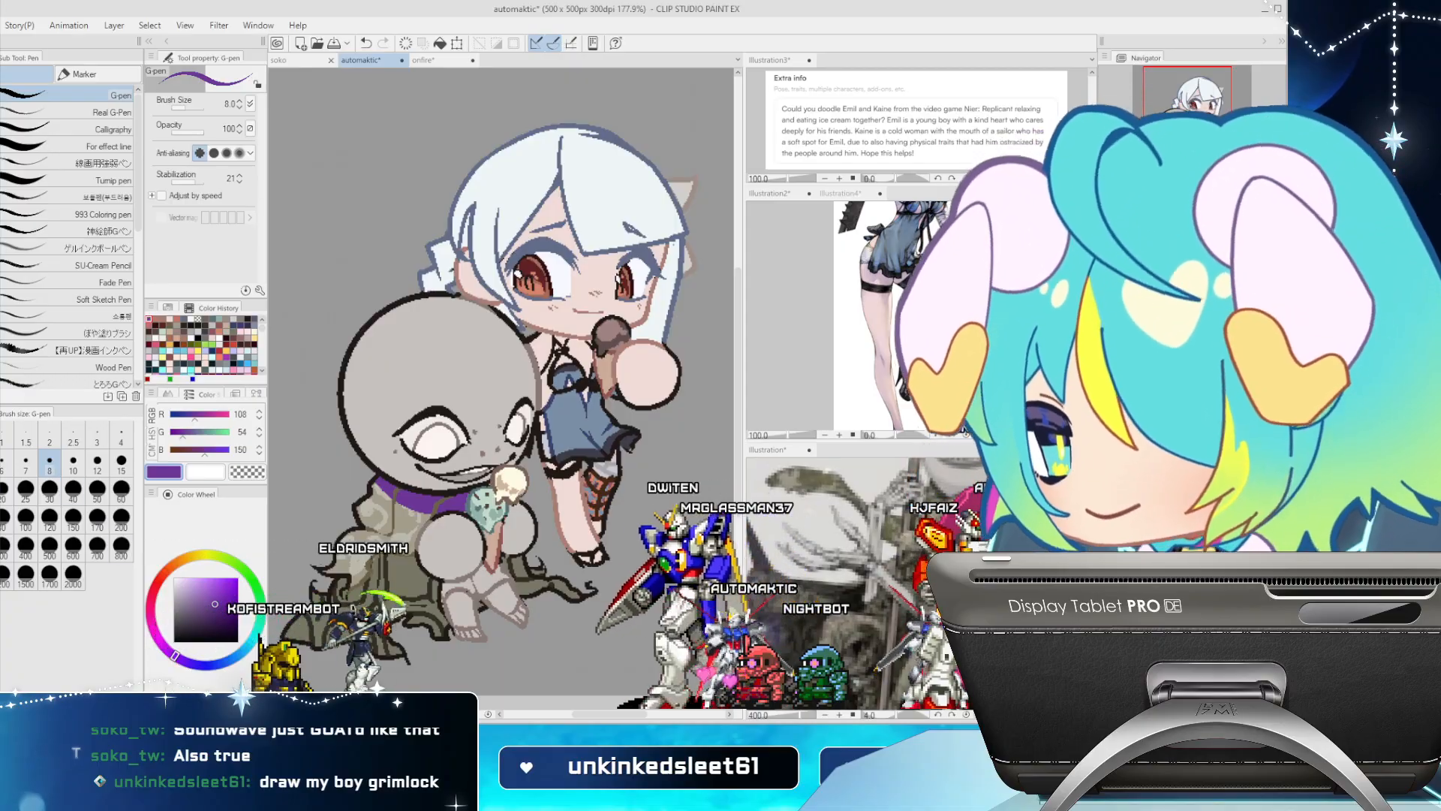
Shade the boy's body and the left edge of his head in purple with a size 6 pen, undoing the last stroke
click(4, 460)
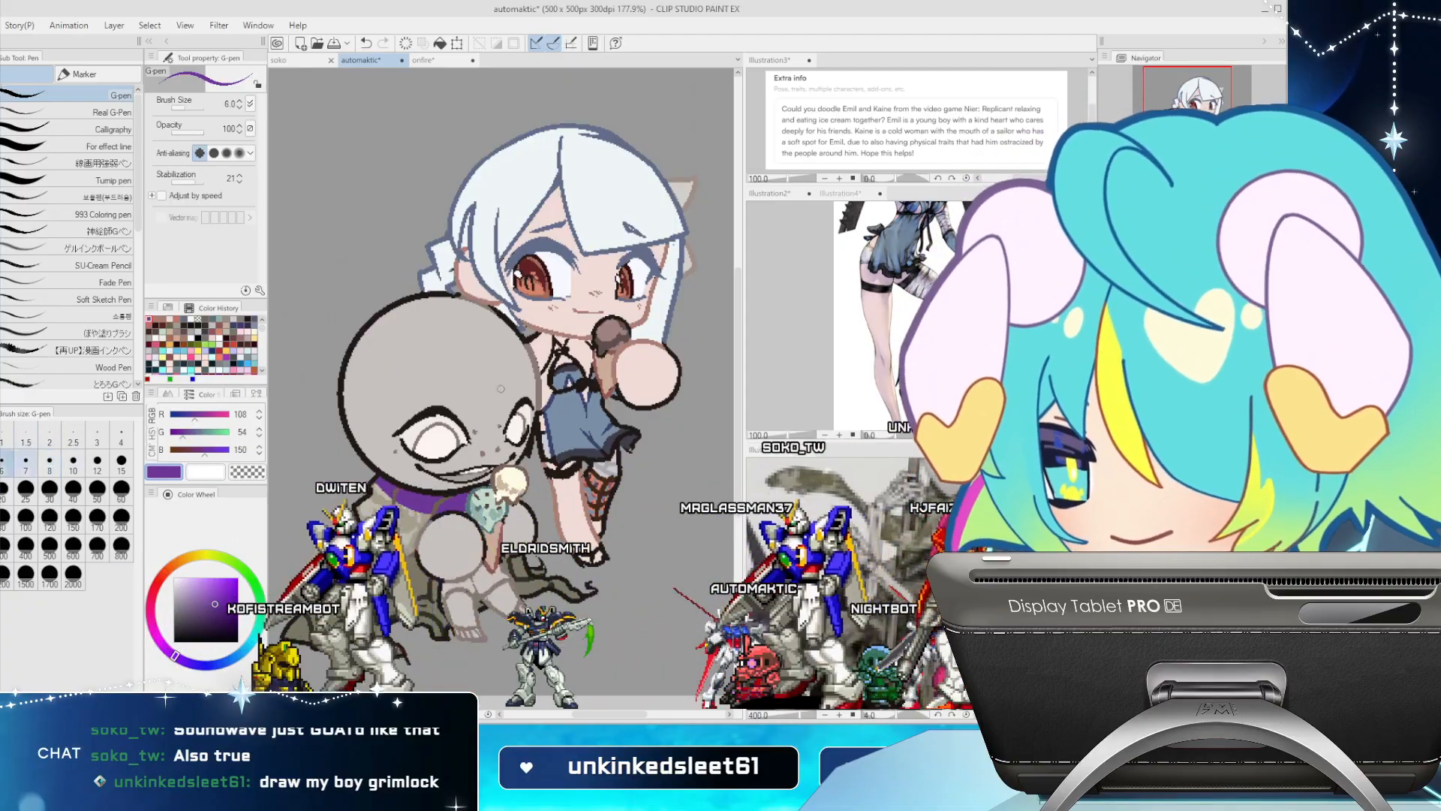
mouse_move(385, 556)
mouse_down()
mouse_move(430, 583)
mouse_move(403, 565)
mouse_move(404, 602)
mouse_up()
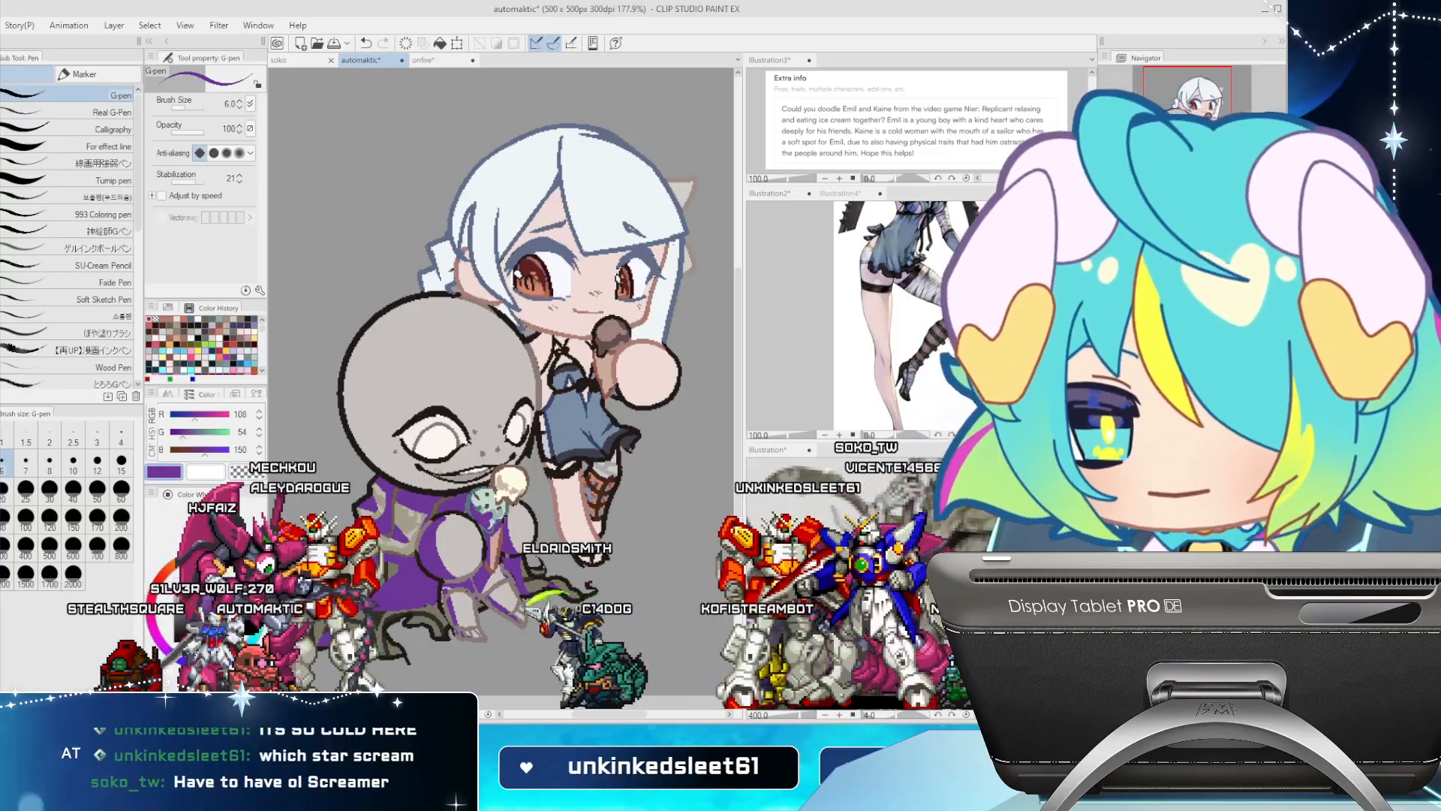
drag(349, 431, 351, 365)
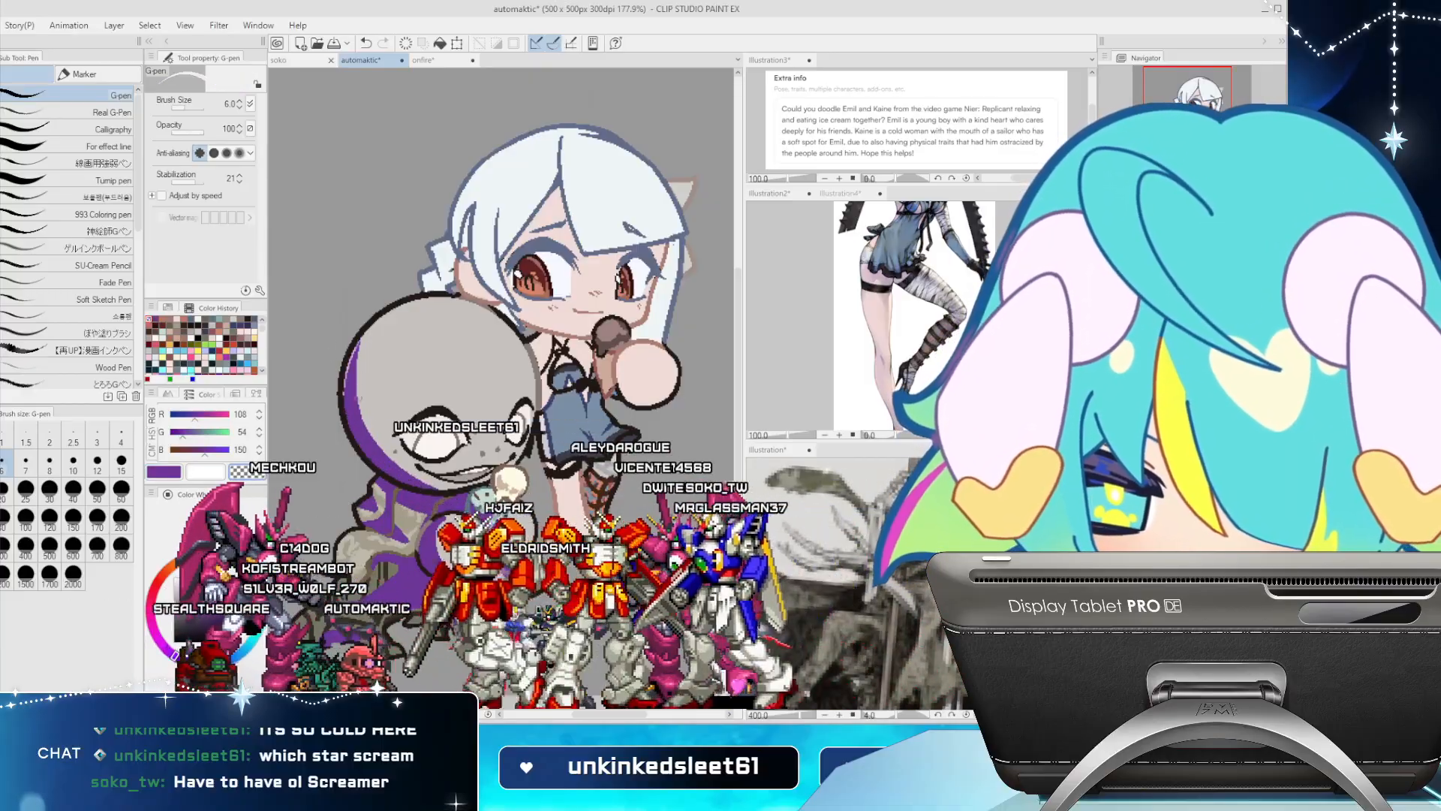
key(ctrl+z)
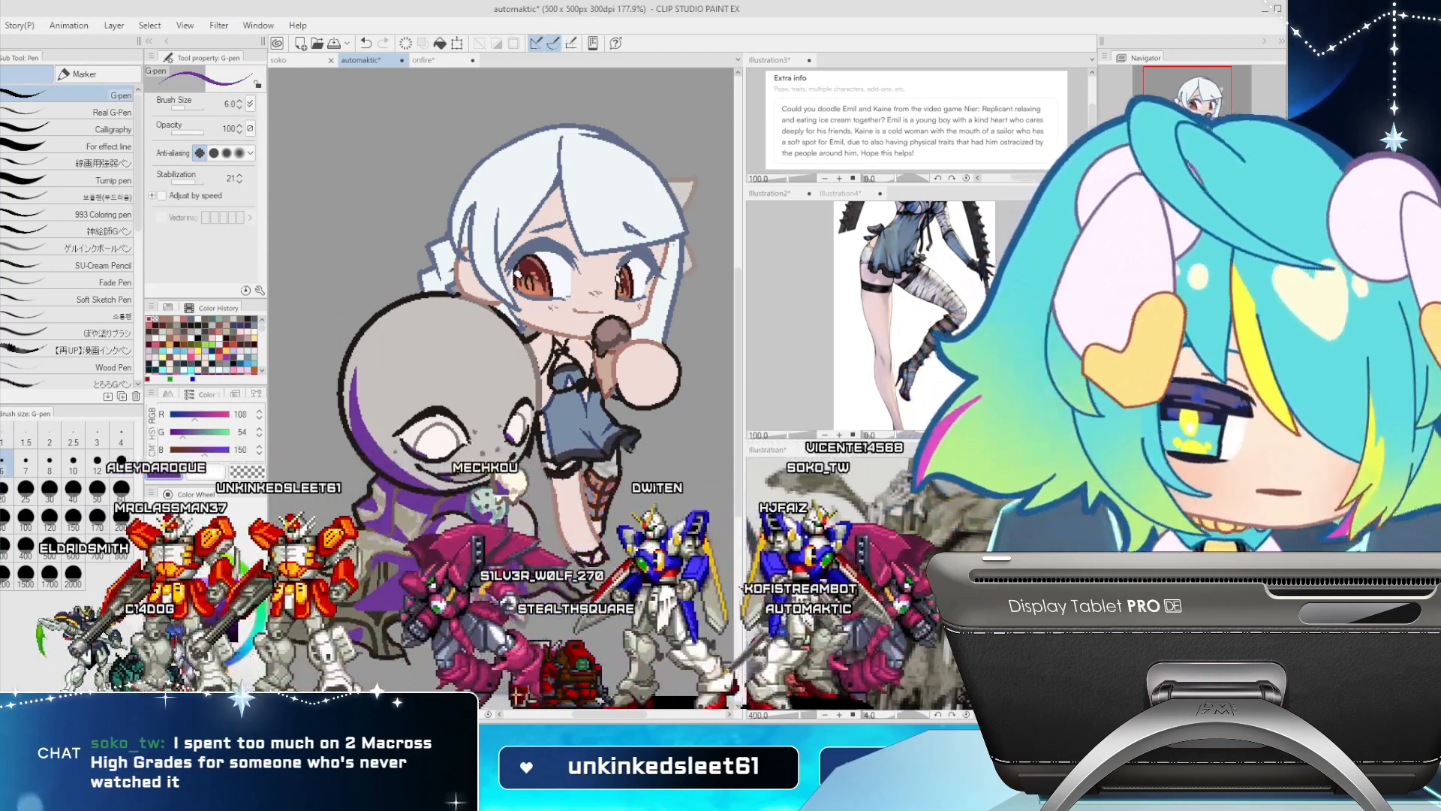
Enlarge the pen to size 12 and shade the girl's neck, dress, hand and leg in purple, erasing the excess with transparent colour
key(bracketright)
key(bracketright)
key(bracketright)
key(bracketright)
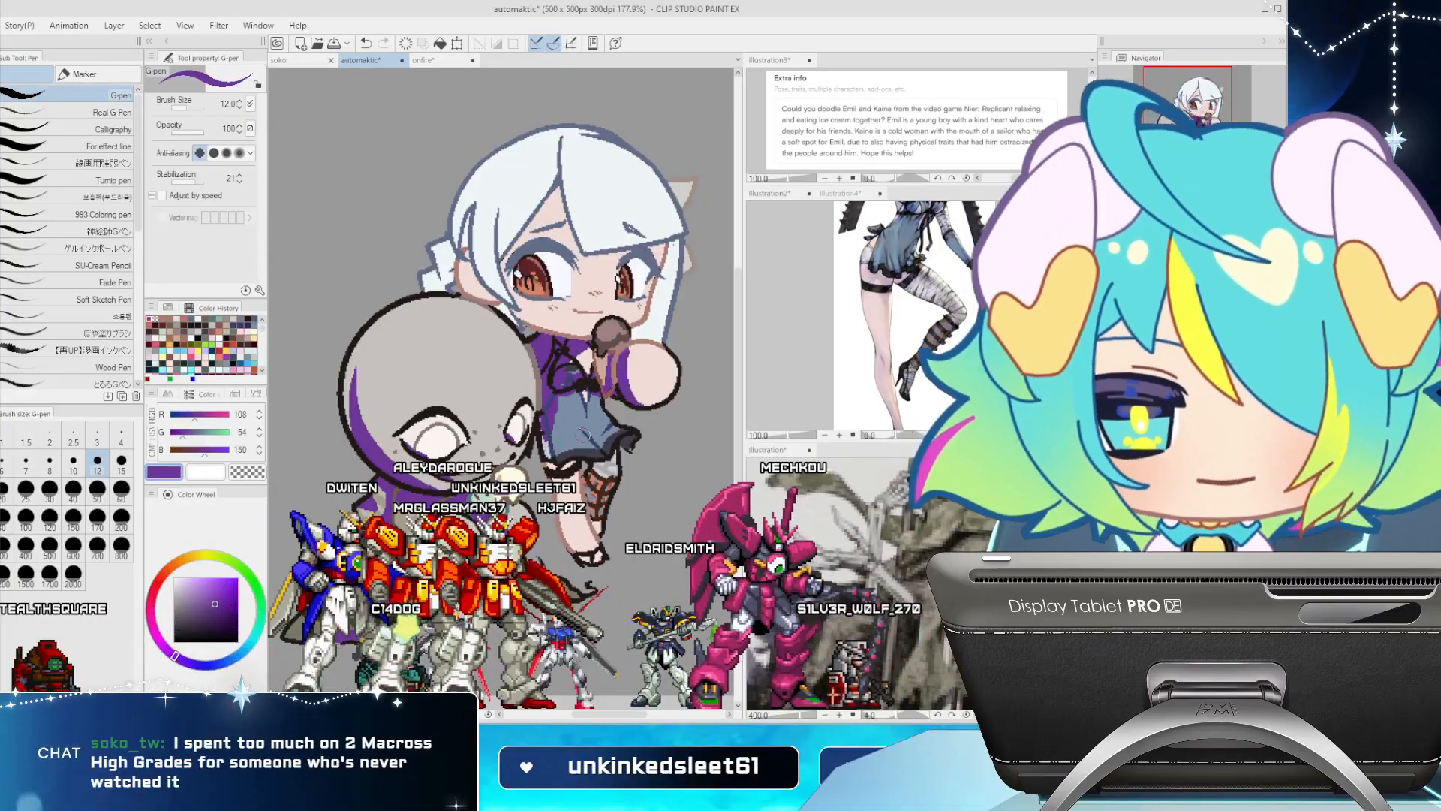
key(c)
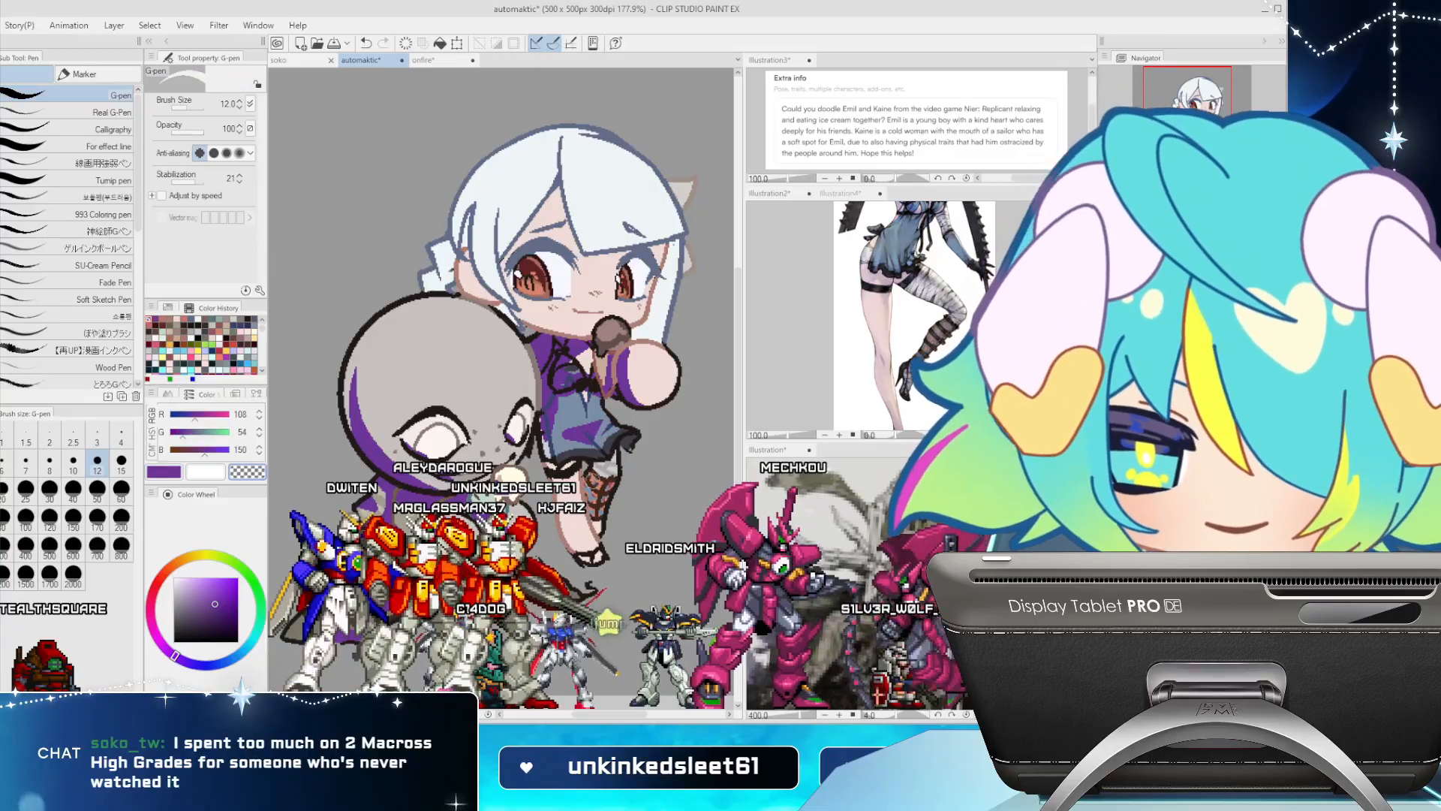
key(c)
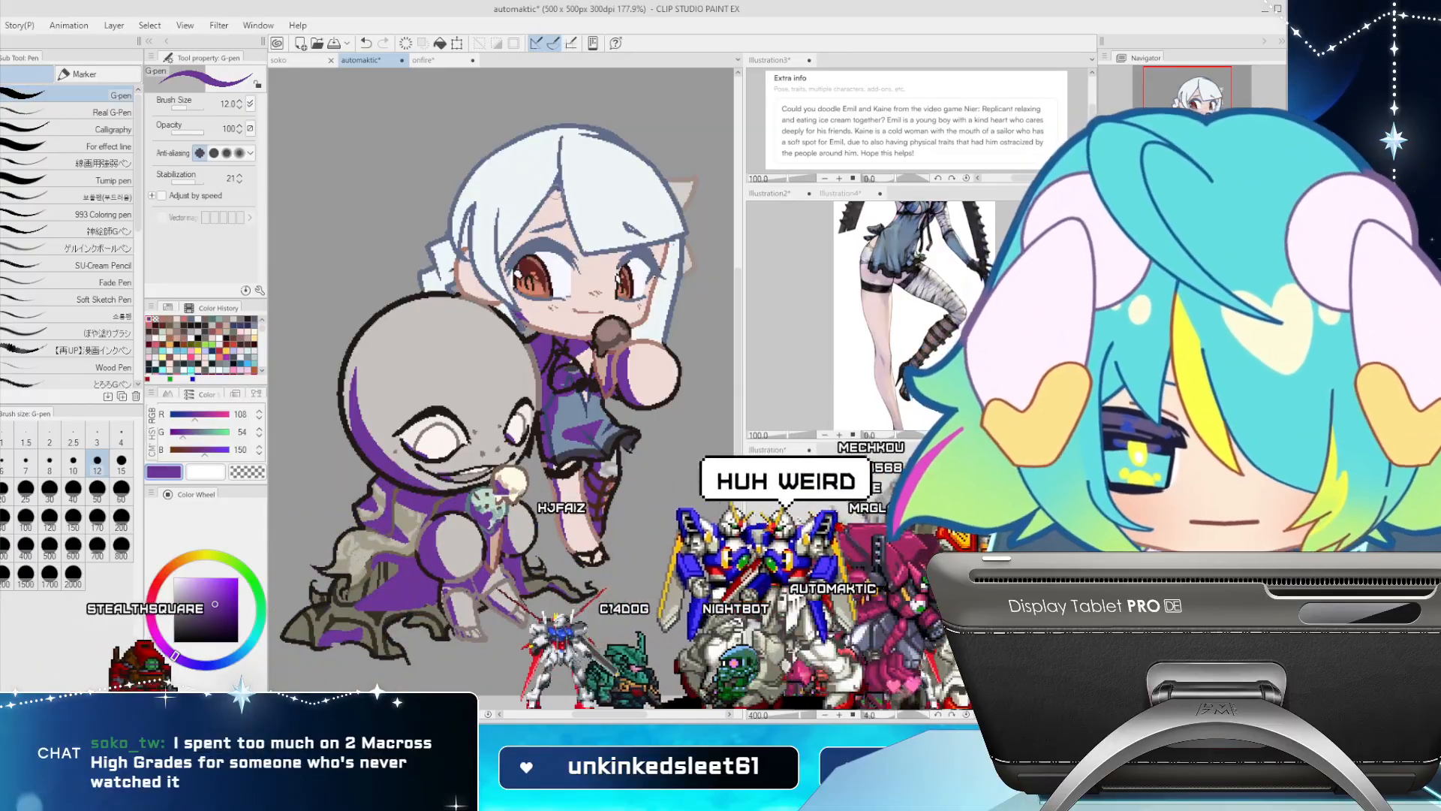
Paint purple shadows on the girl's face beneath her fringe and through her hair and ponytail, trimming them with transparent colour
drag(557, 192, 511, 257)
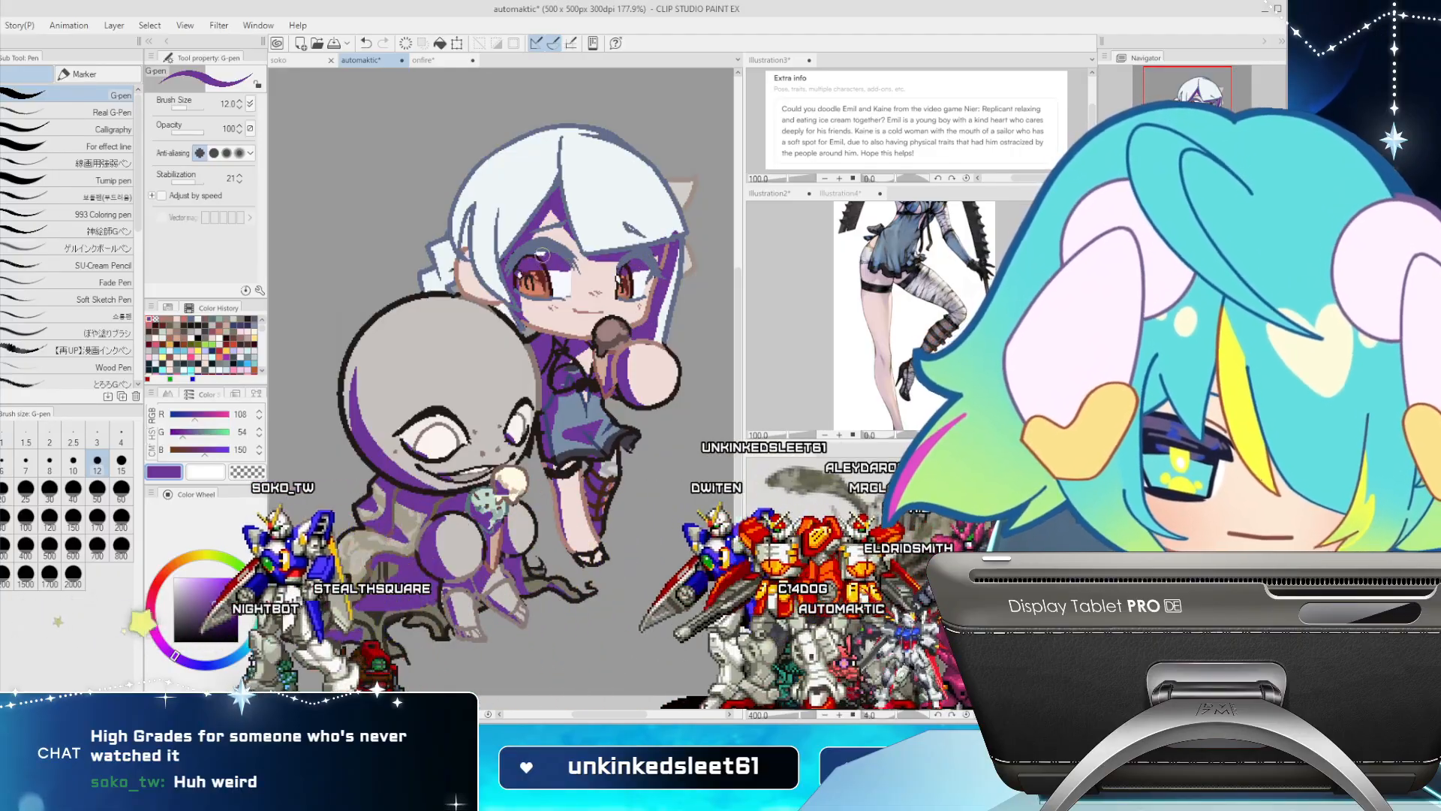
key(c)
drag(662, 315, 678, 249)
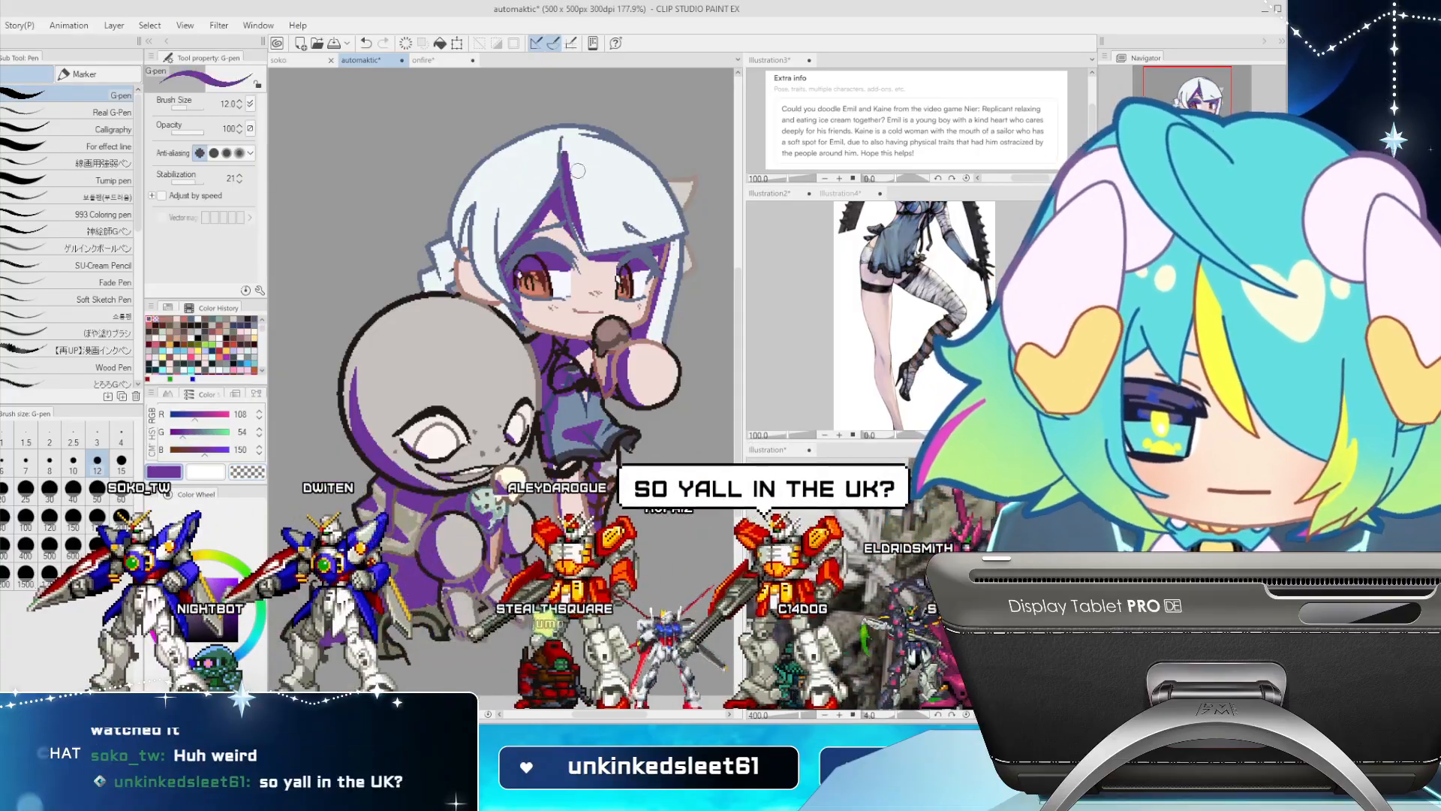
key(c)
drag(563, 146, 593, 225)
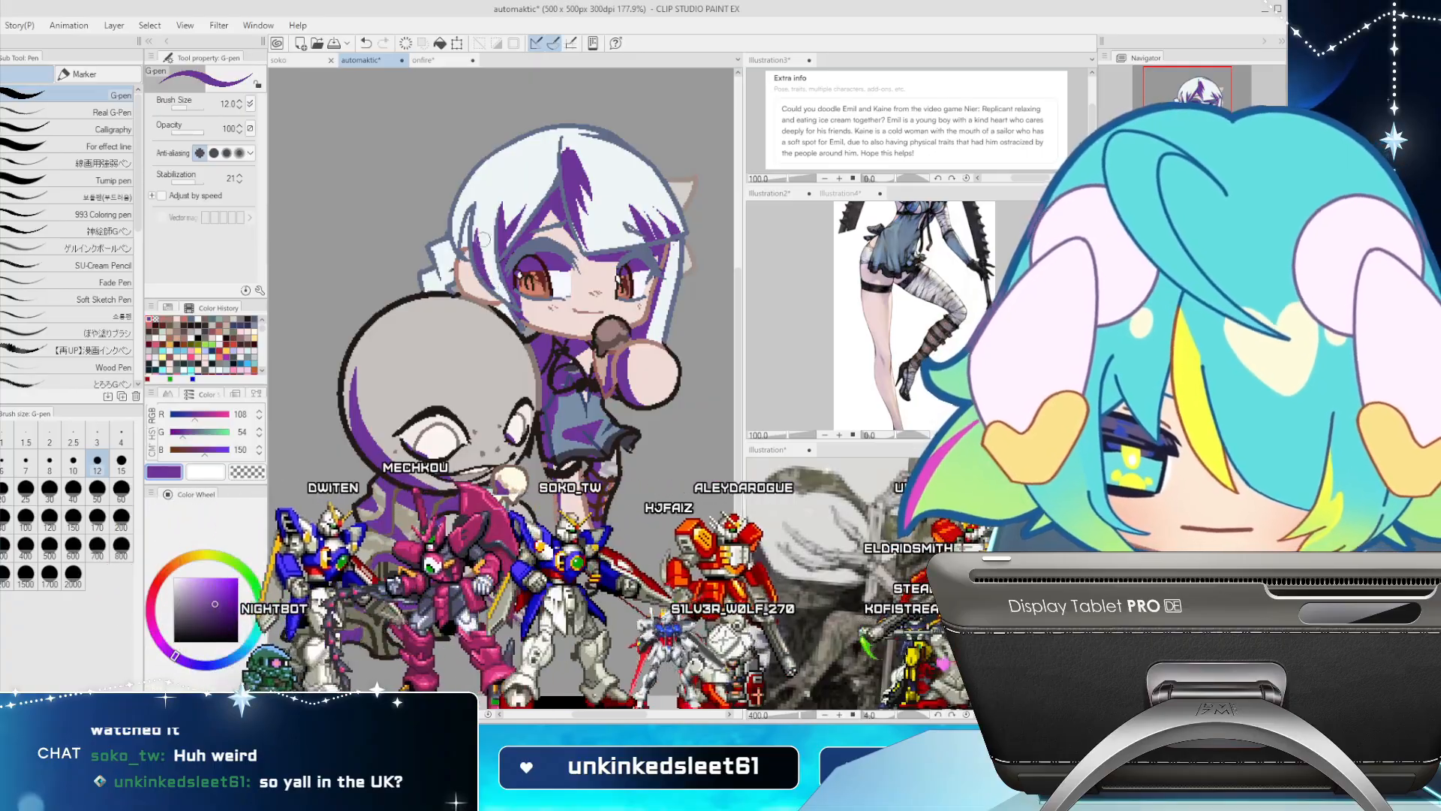
drag(447, 240, 449, 281)
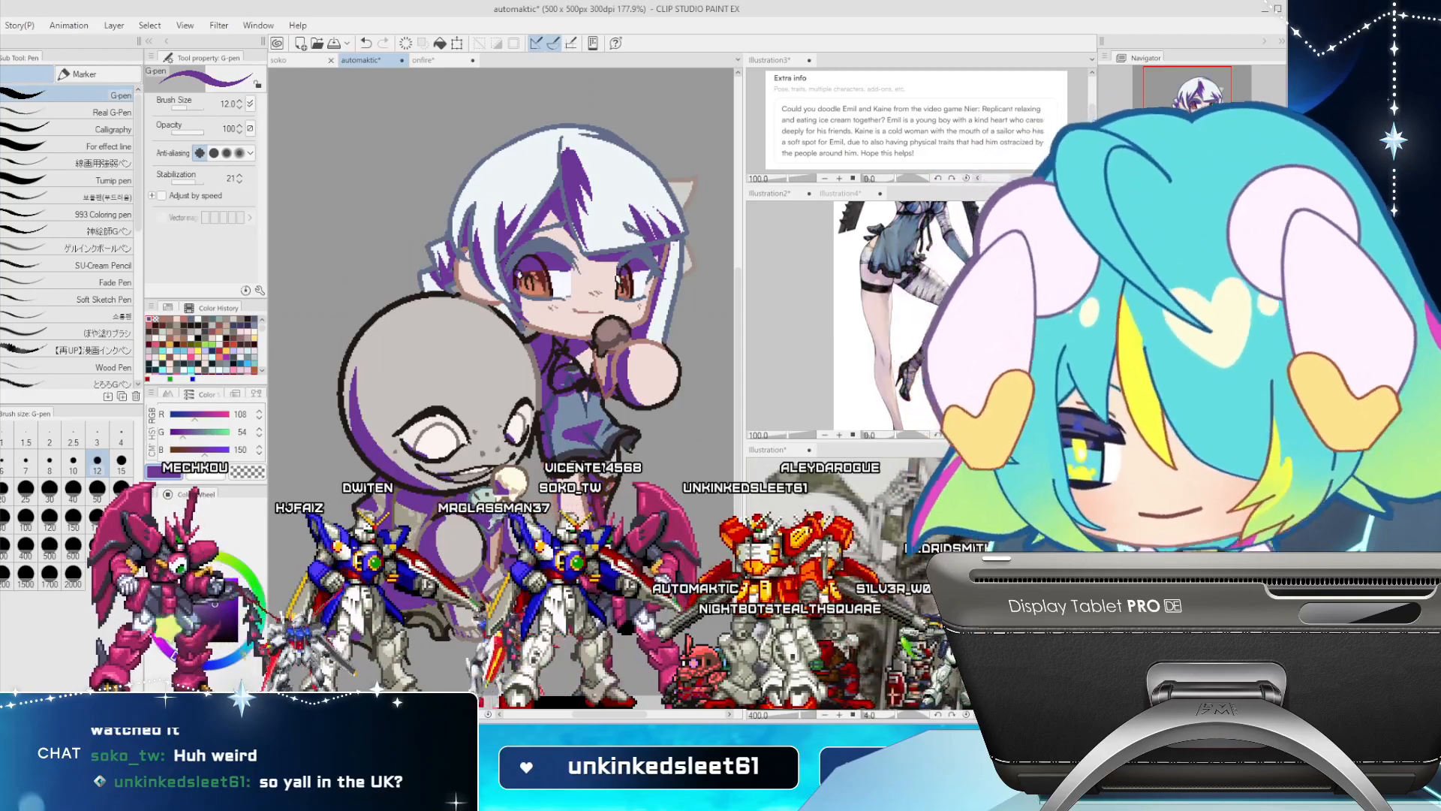
key(c)
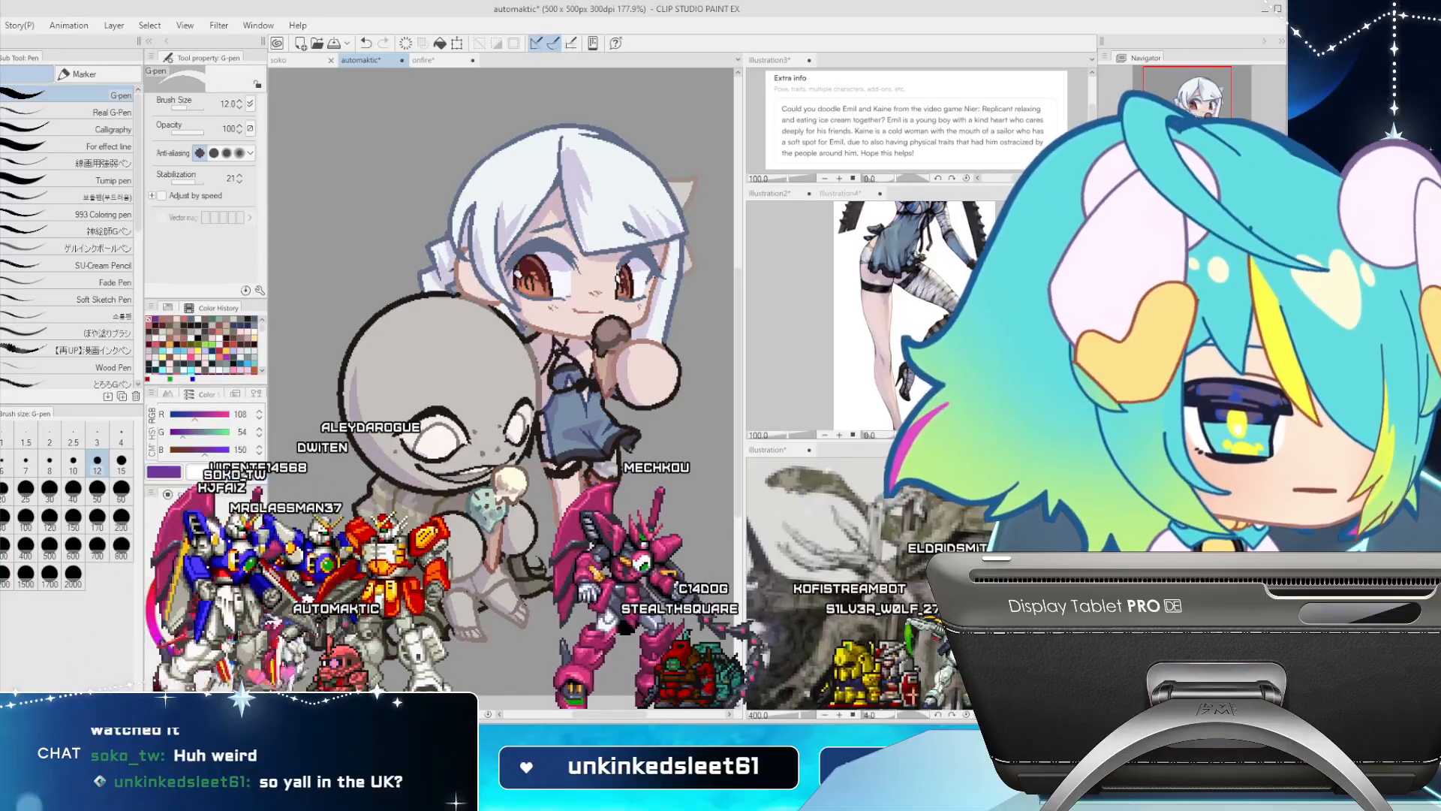
Tint the boy's lower face with pinks (228, 107, 166) and (231, 80, 137), using pen sizes 8 and 5
click(207, 588)
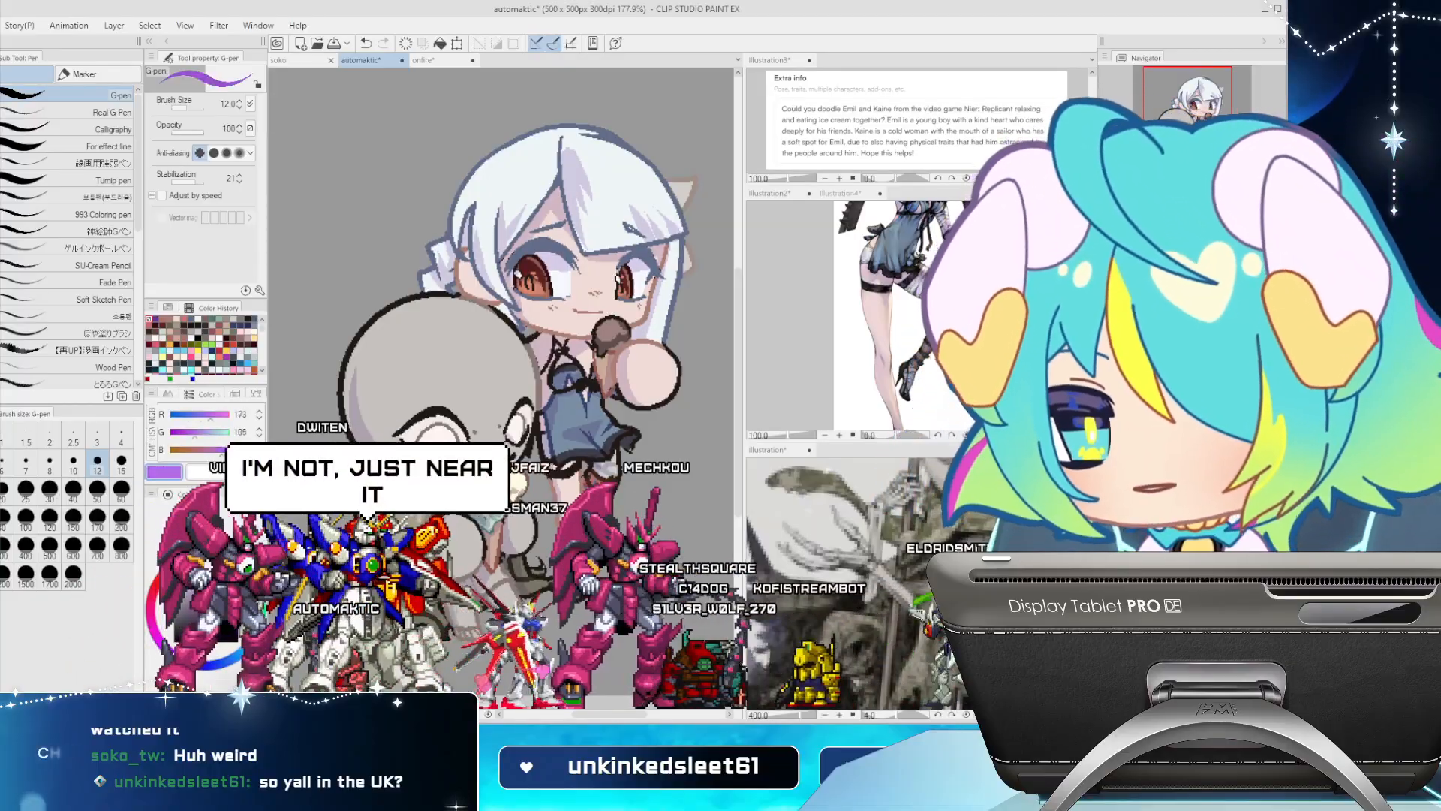
click(50, 460)
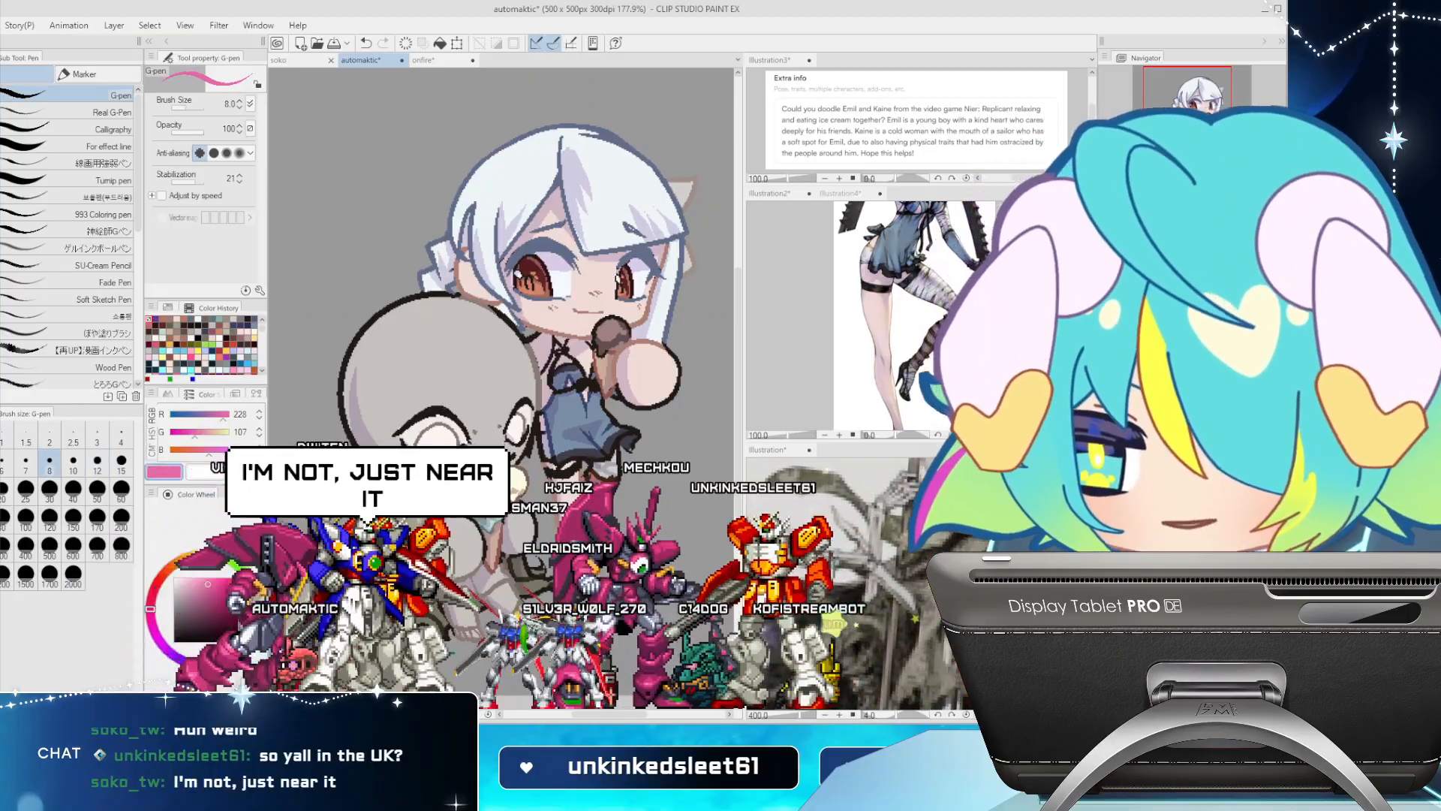
drag(458, 473, 488, 470)
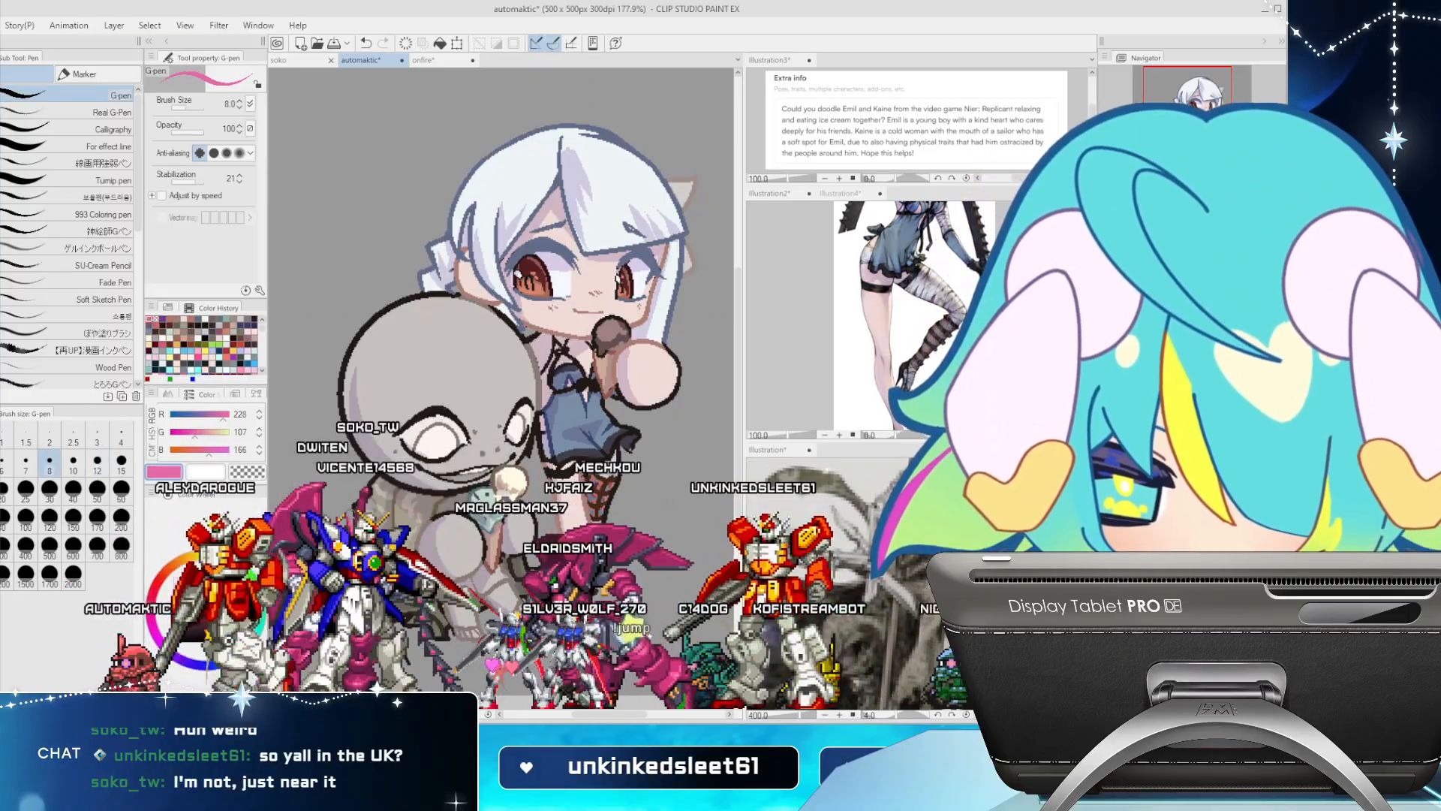
click(211, 587)
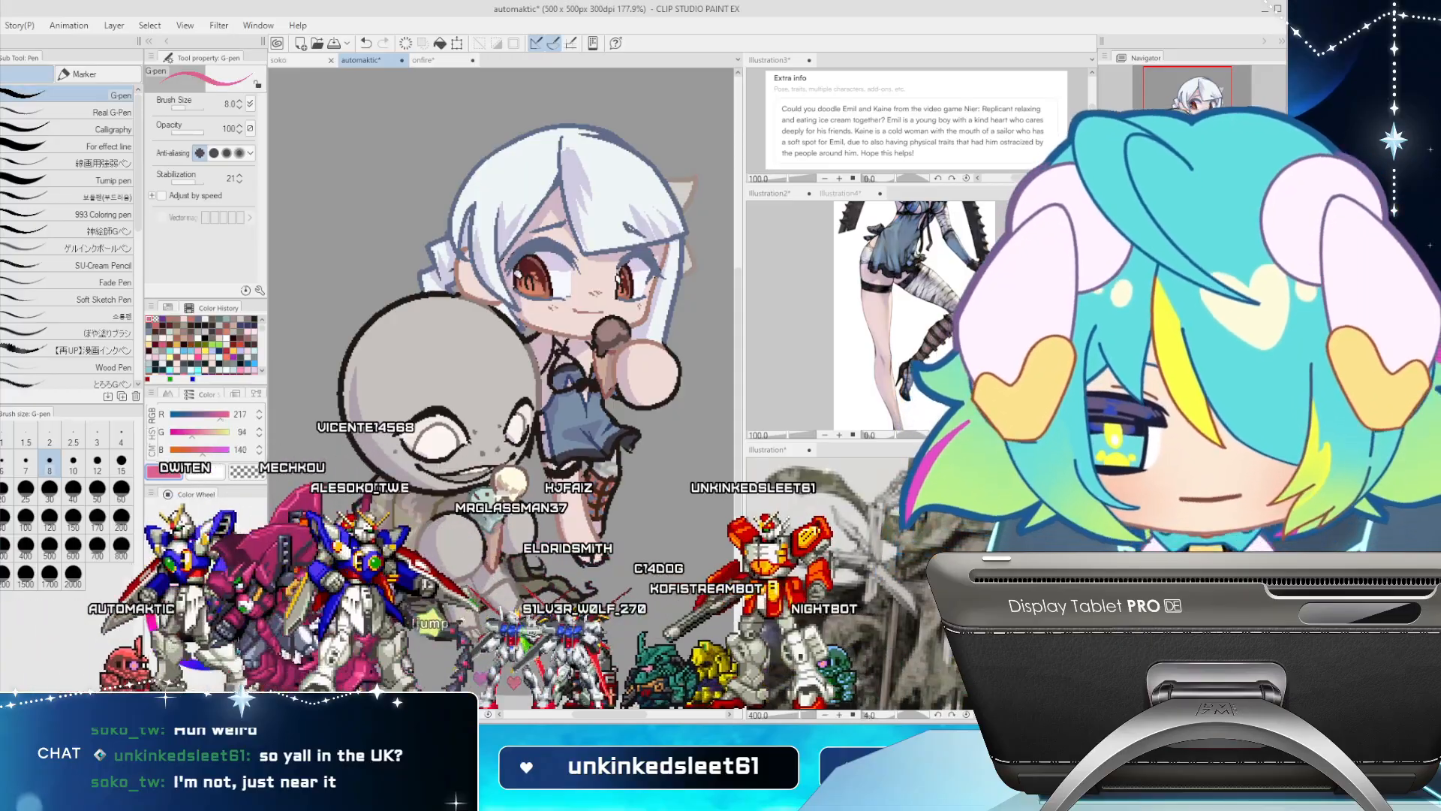
click(4, 460)
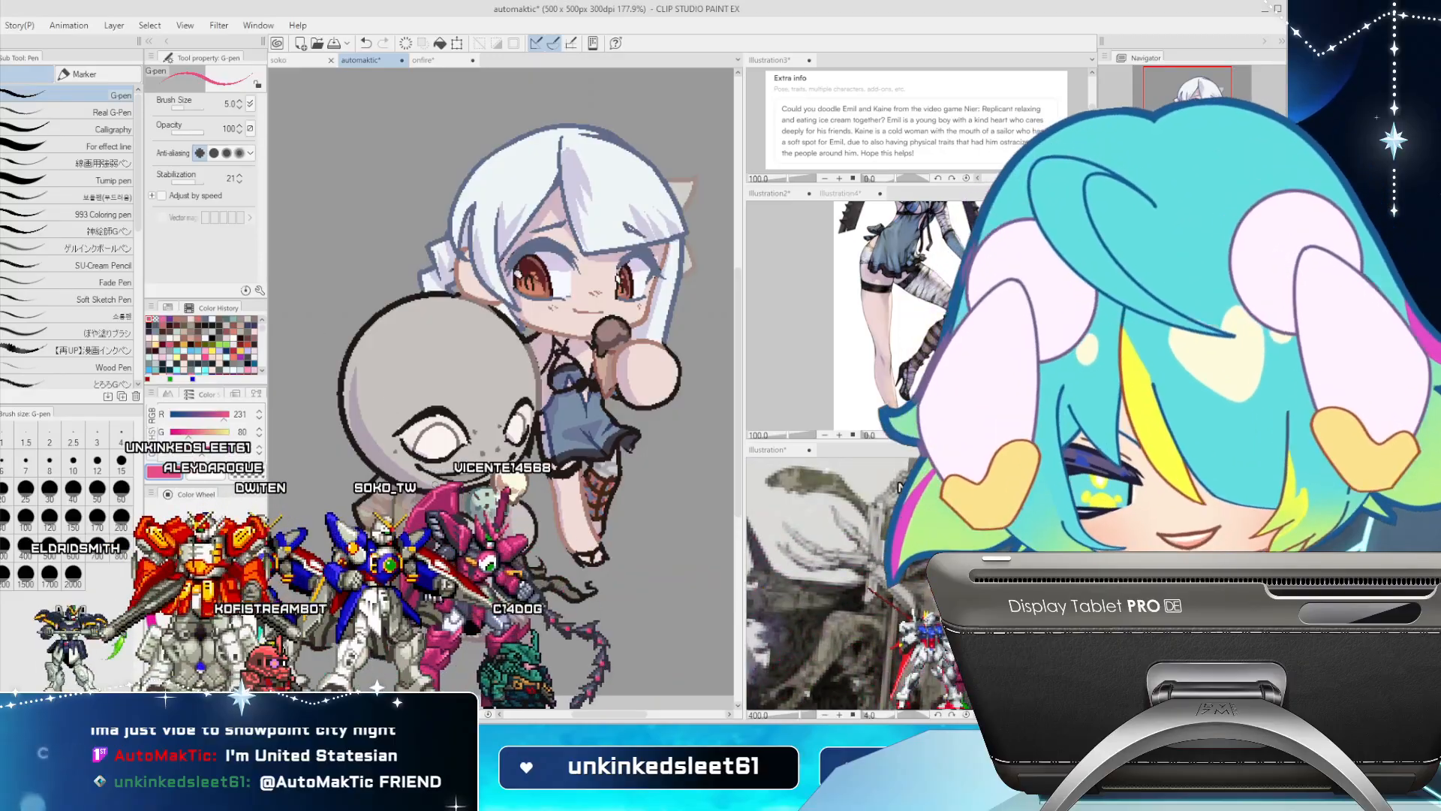
drag(392, 463, 396, 467)
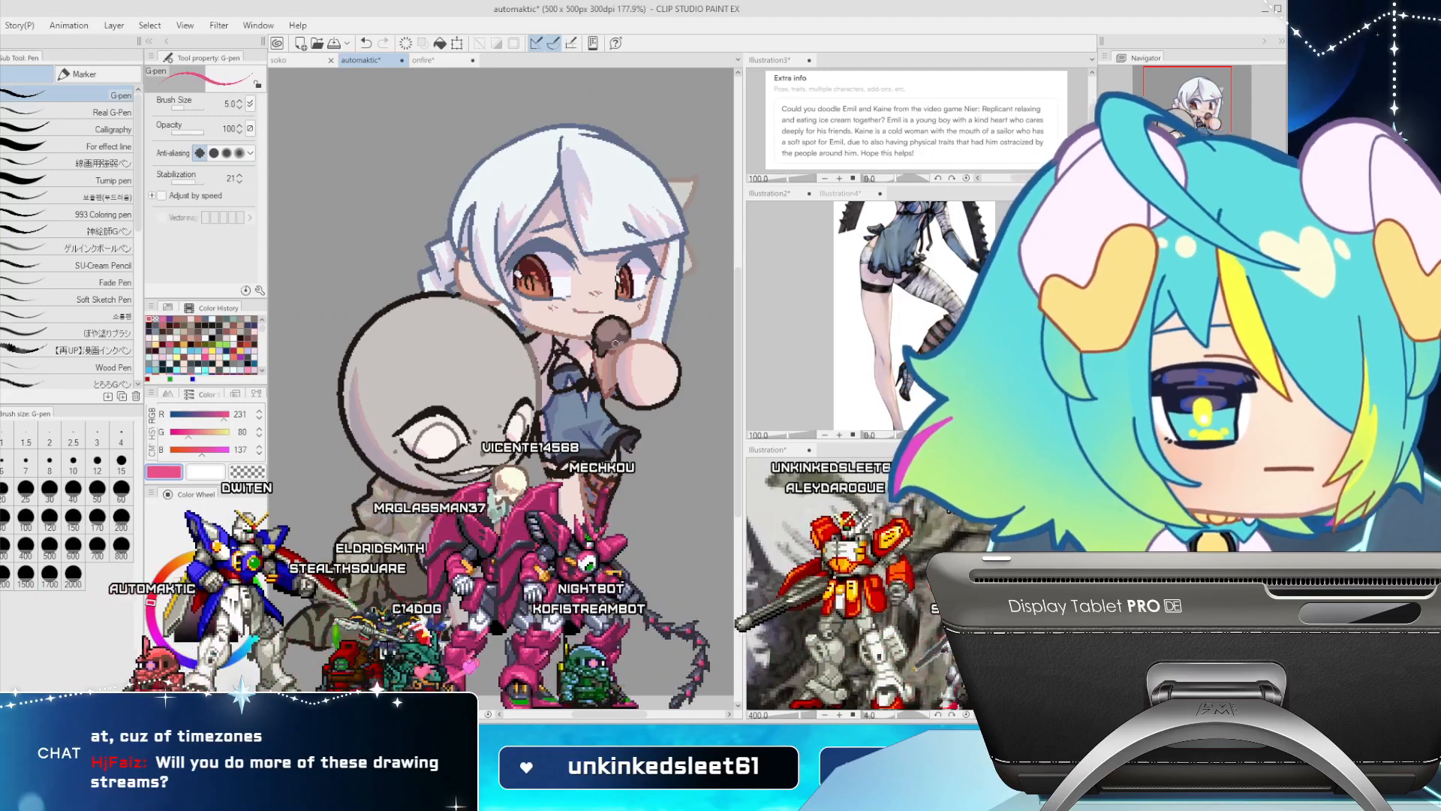
Touch up the pink tint on the girl's raised hand using transparent colour, undoing the last stroke
key(c)
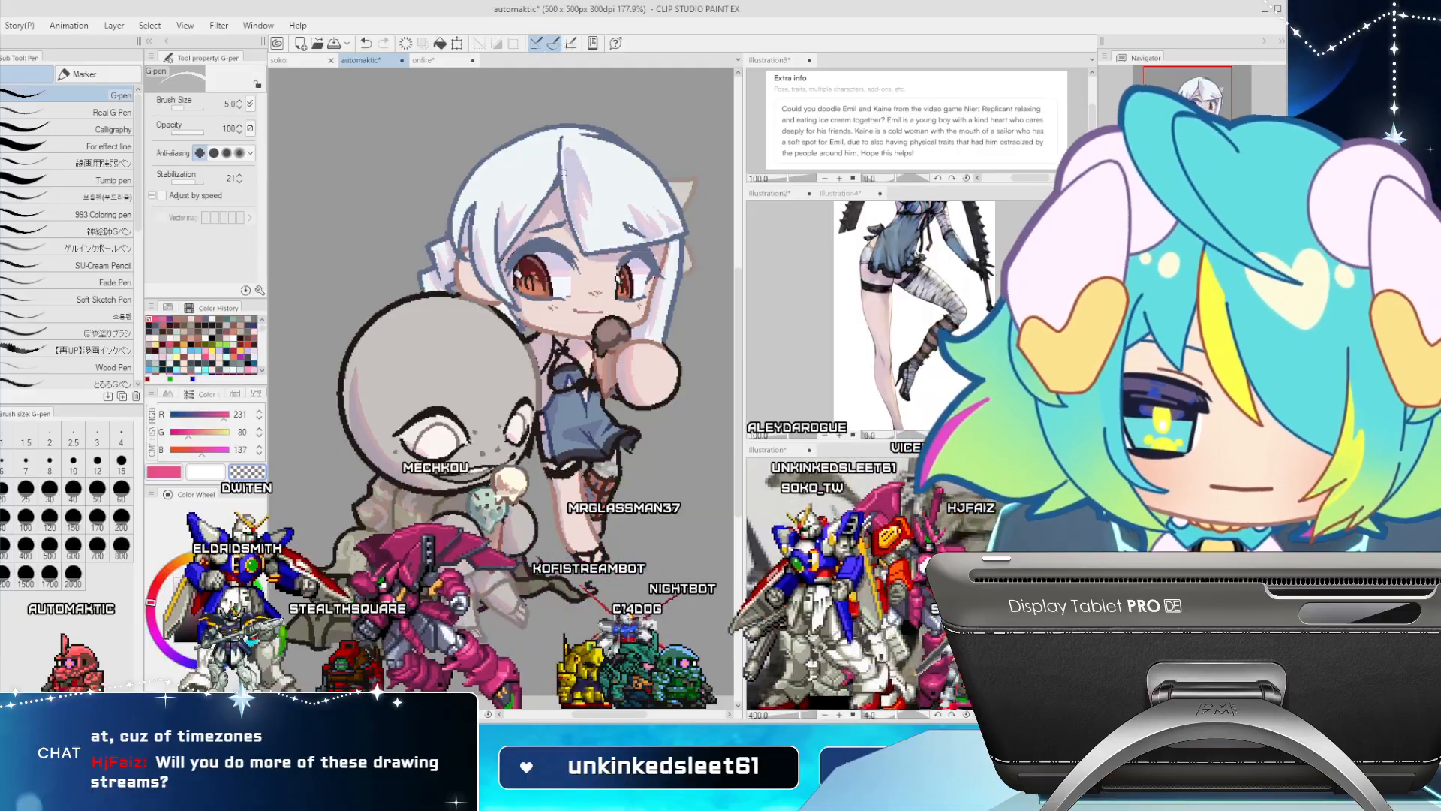
key(c)
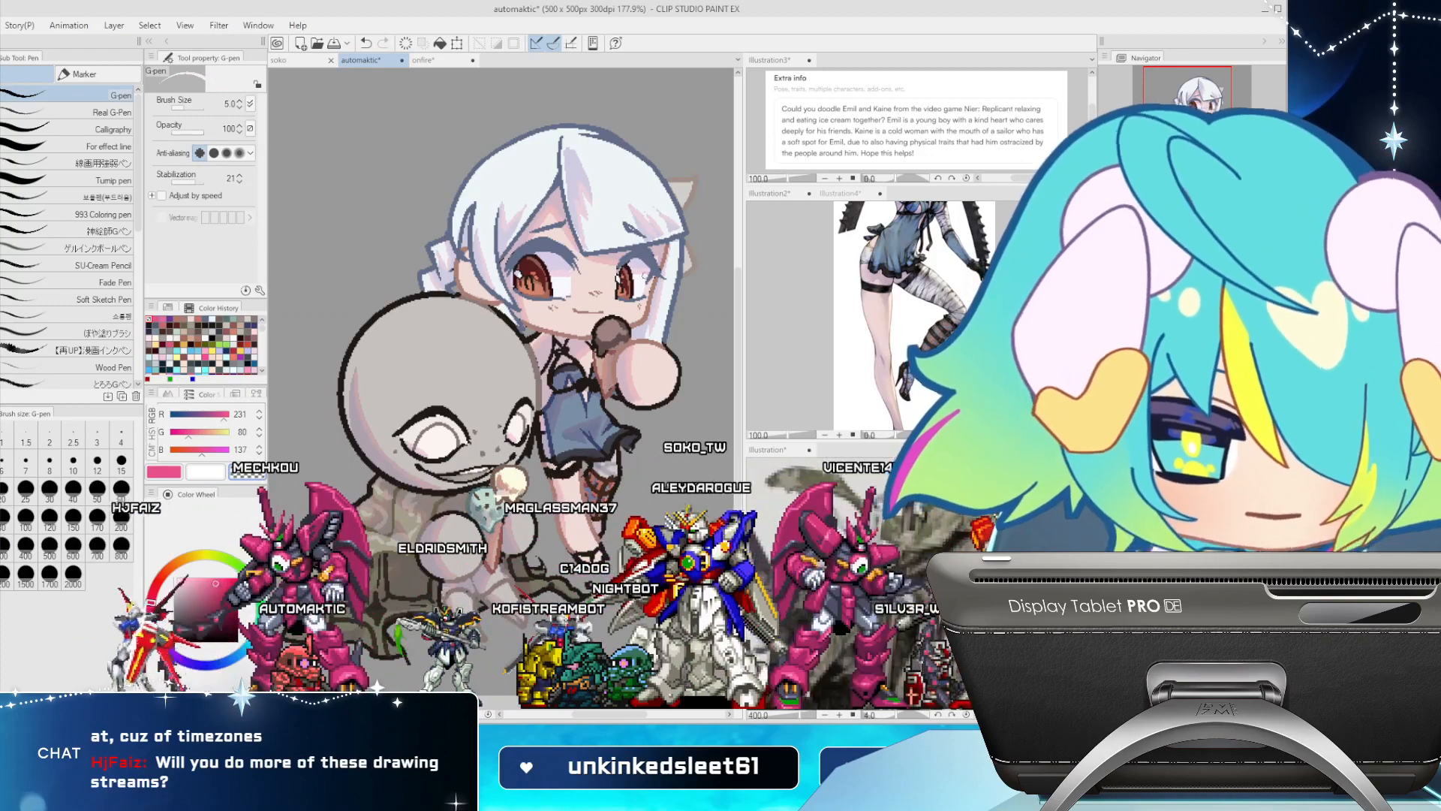
drag(651, 352, 661, 356)
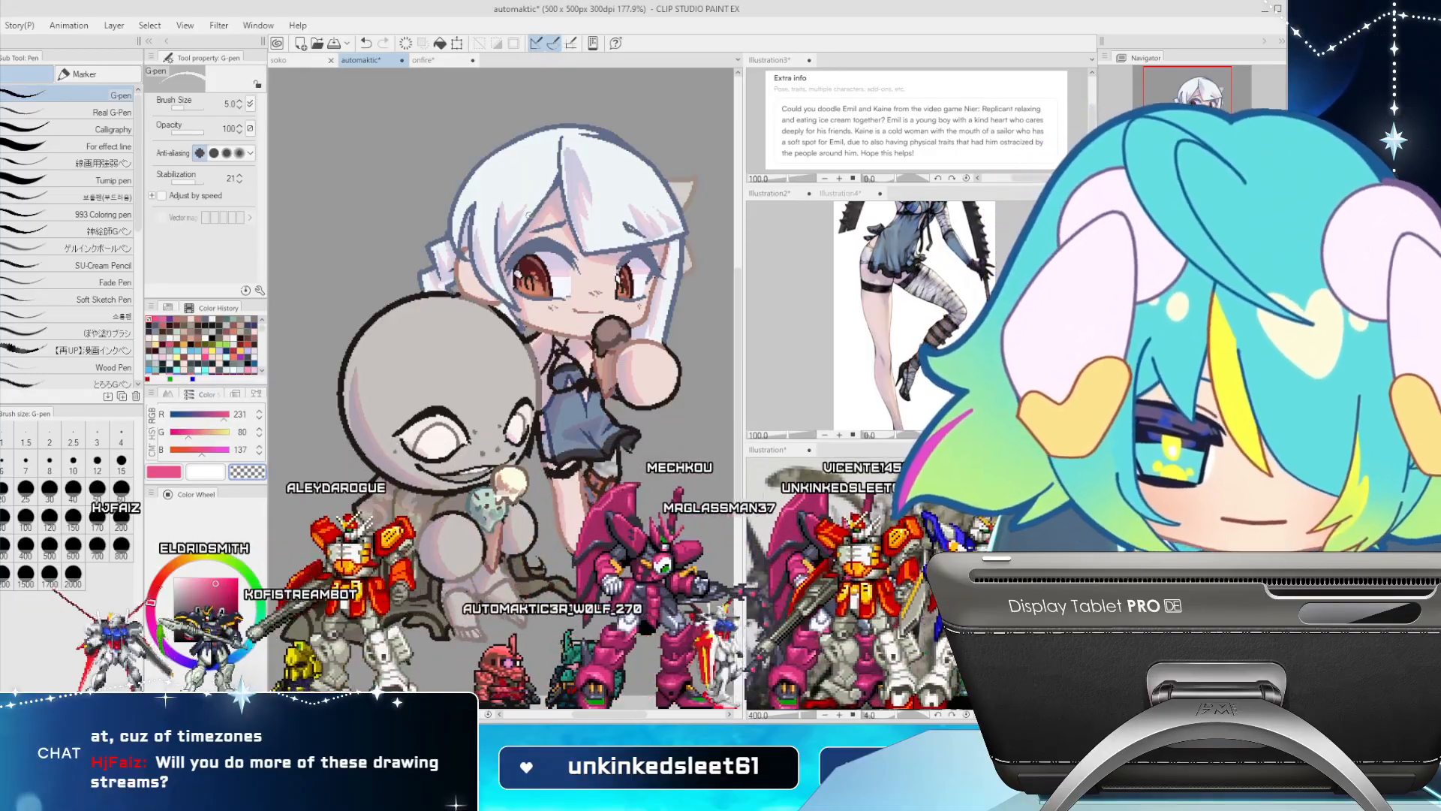
key(ctrl+z)
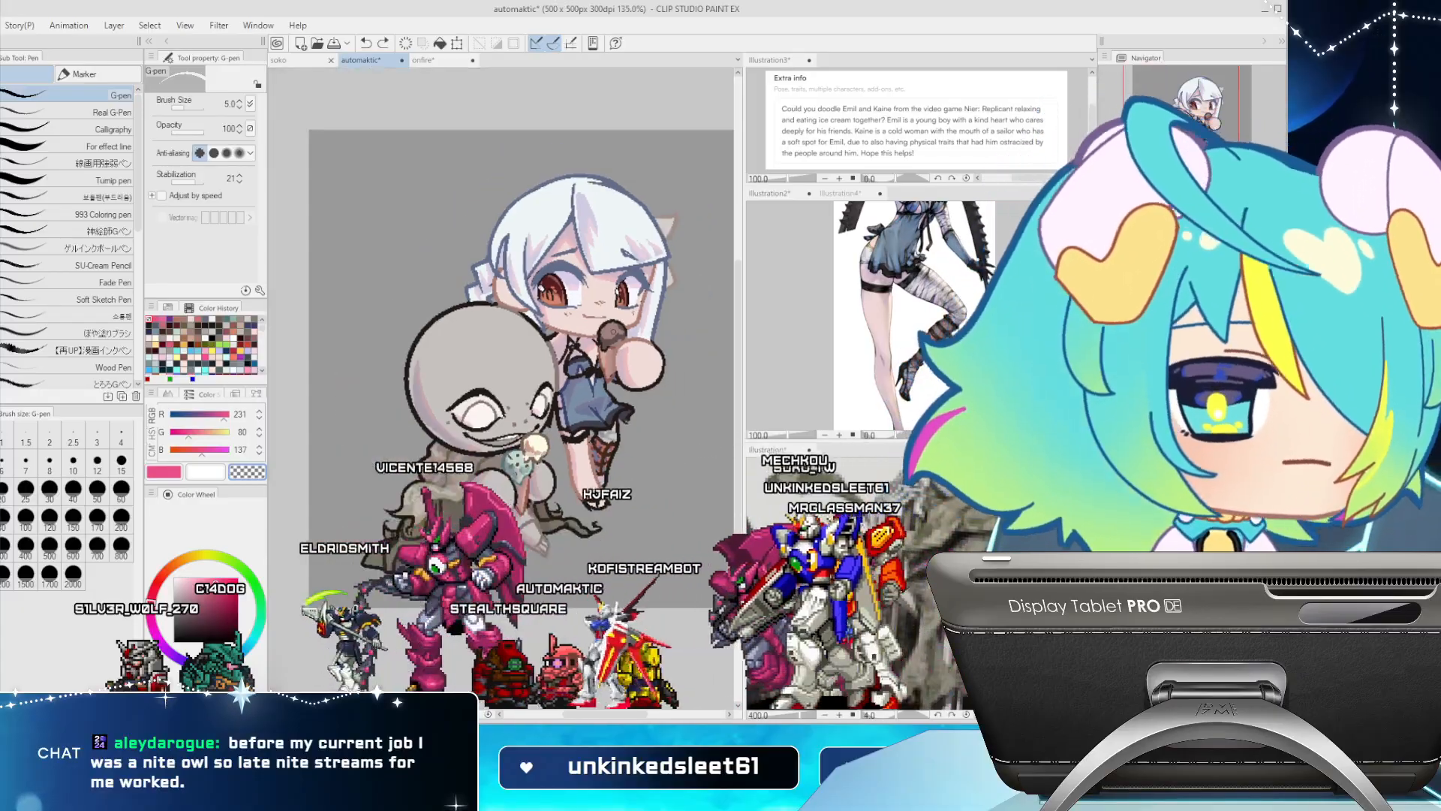
Pick cream (255, 251, 214) from the boy's ice cream, paint light accents with the size 5 pen, and outline both characters in white
scroll(578, 330, down, 1)
scroll(578, 330, down, 1)
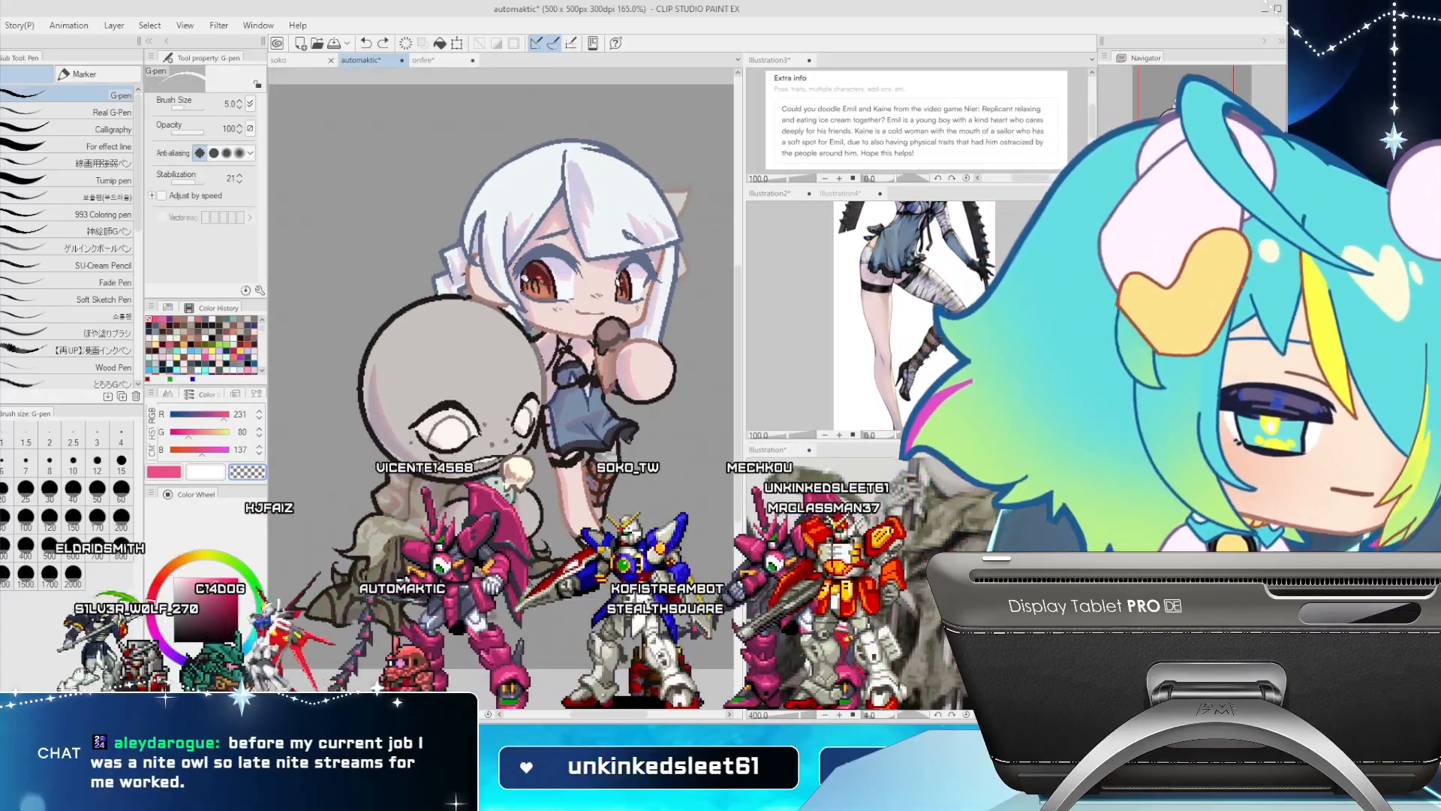
drag(613, 331, 618, 342)
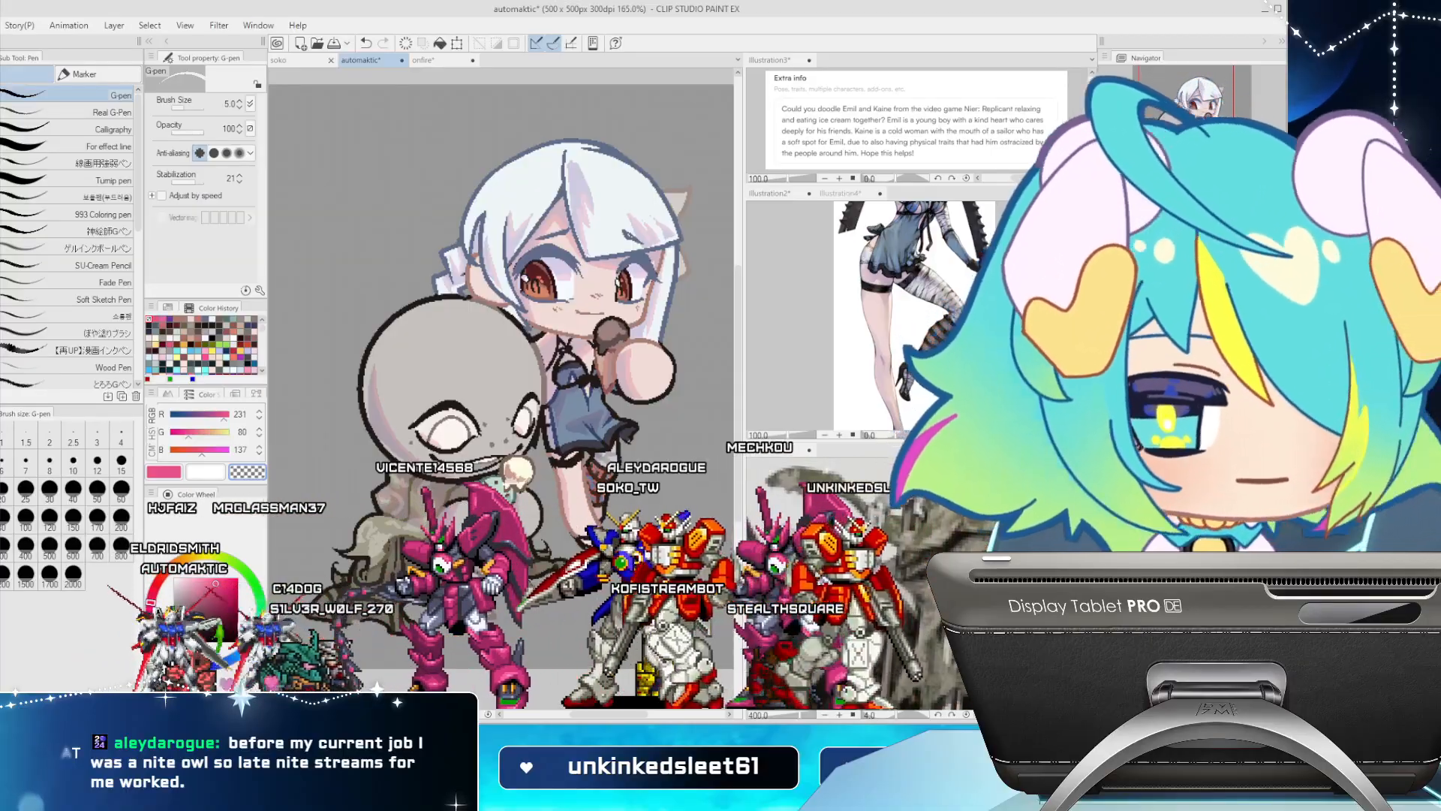
alt+click(517, 468)
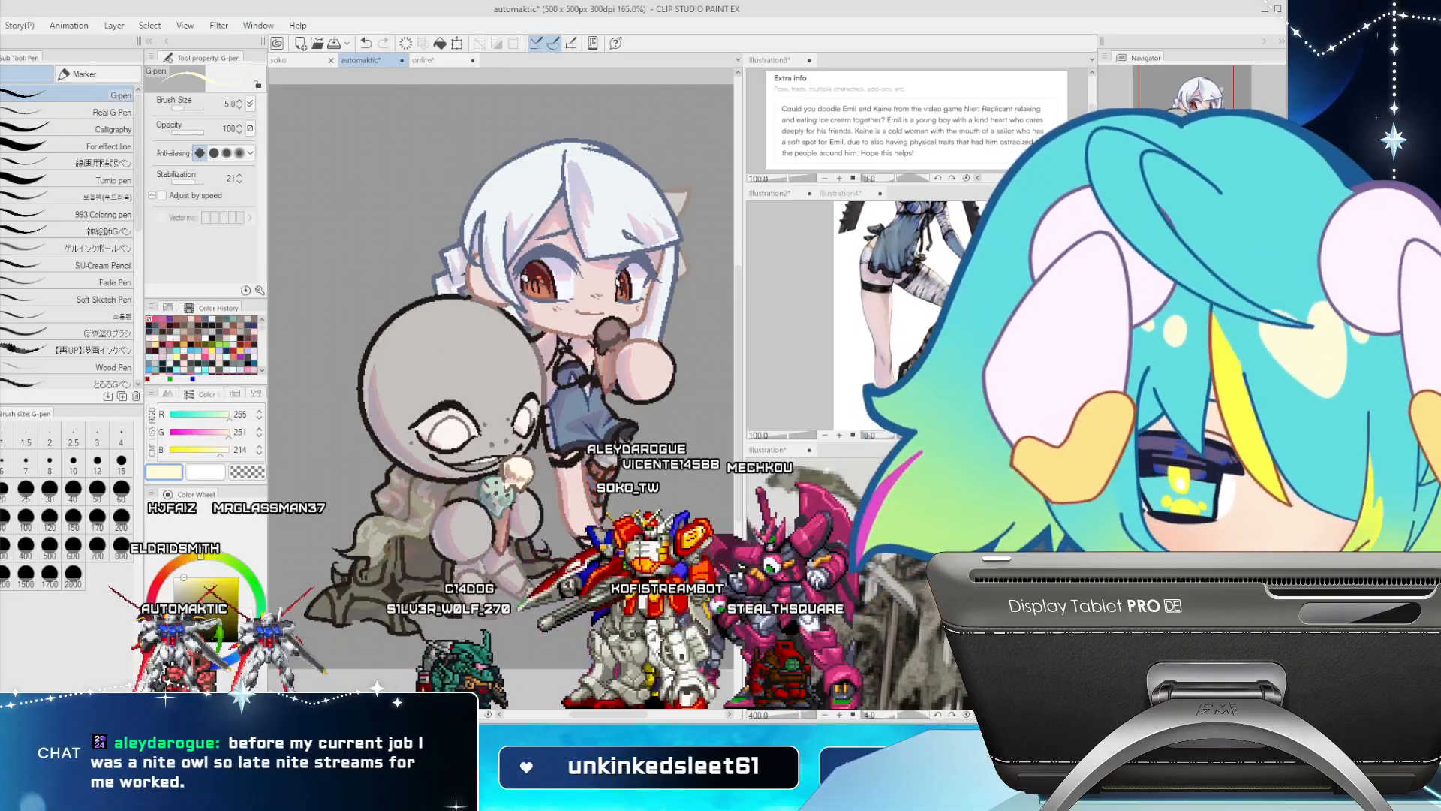
drag(677, 225, 680, 240)
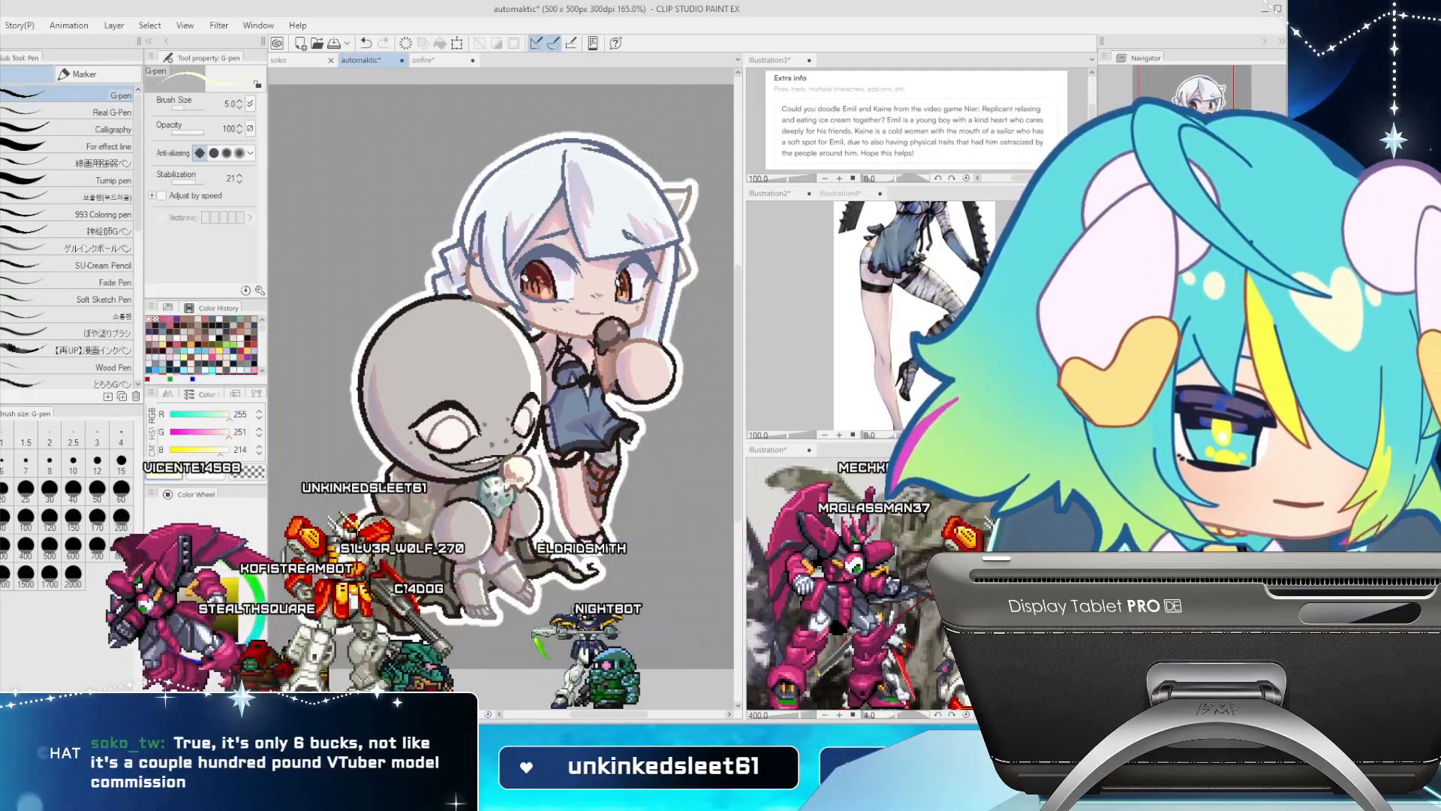
Transform the drawing's layers together, shifting both characters slightly right and up on the canvas at 100% scale
drag(501, 390, 526, 397)
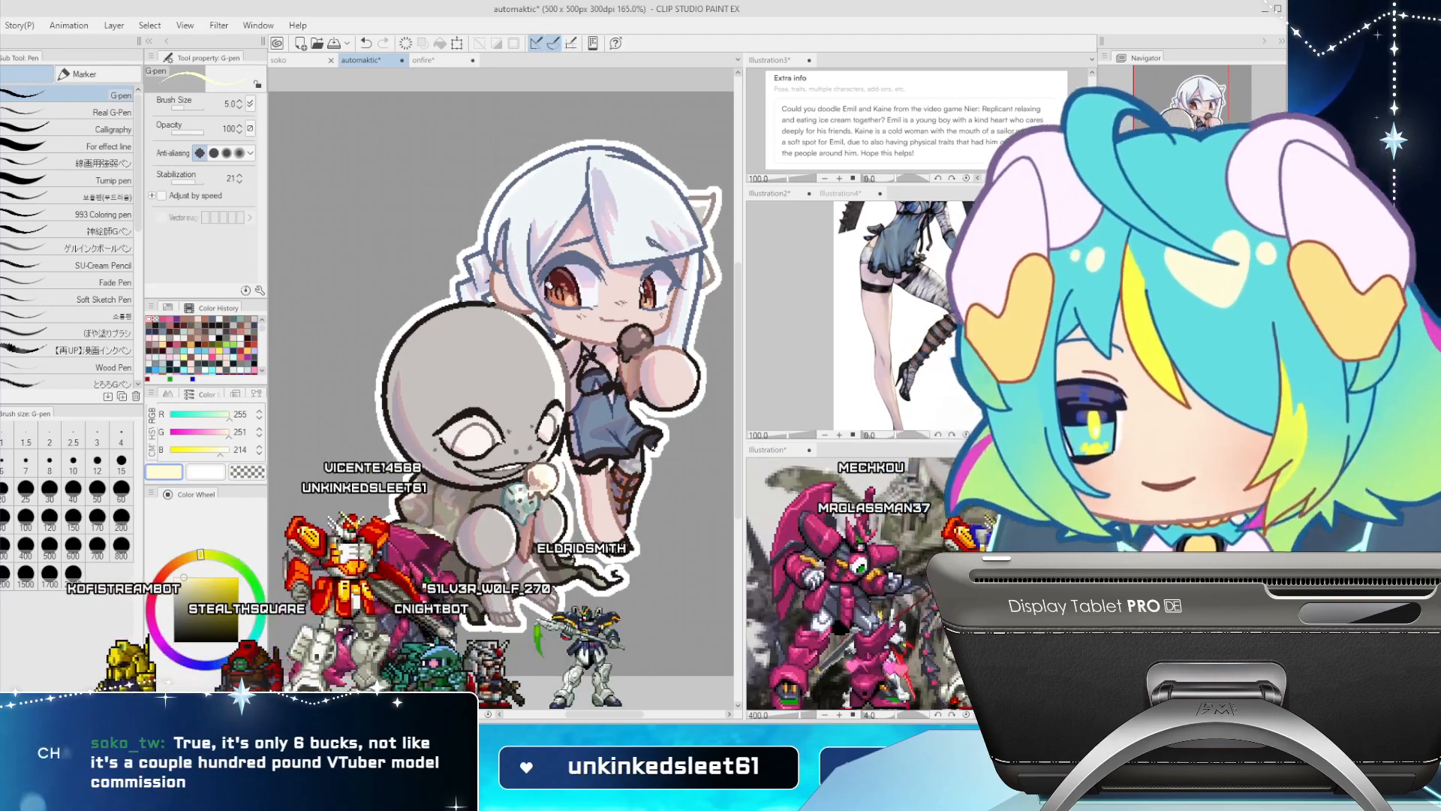
scroll(459, 198, down, 2)
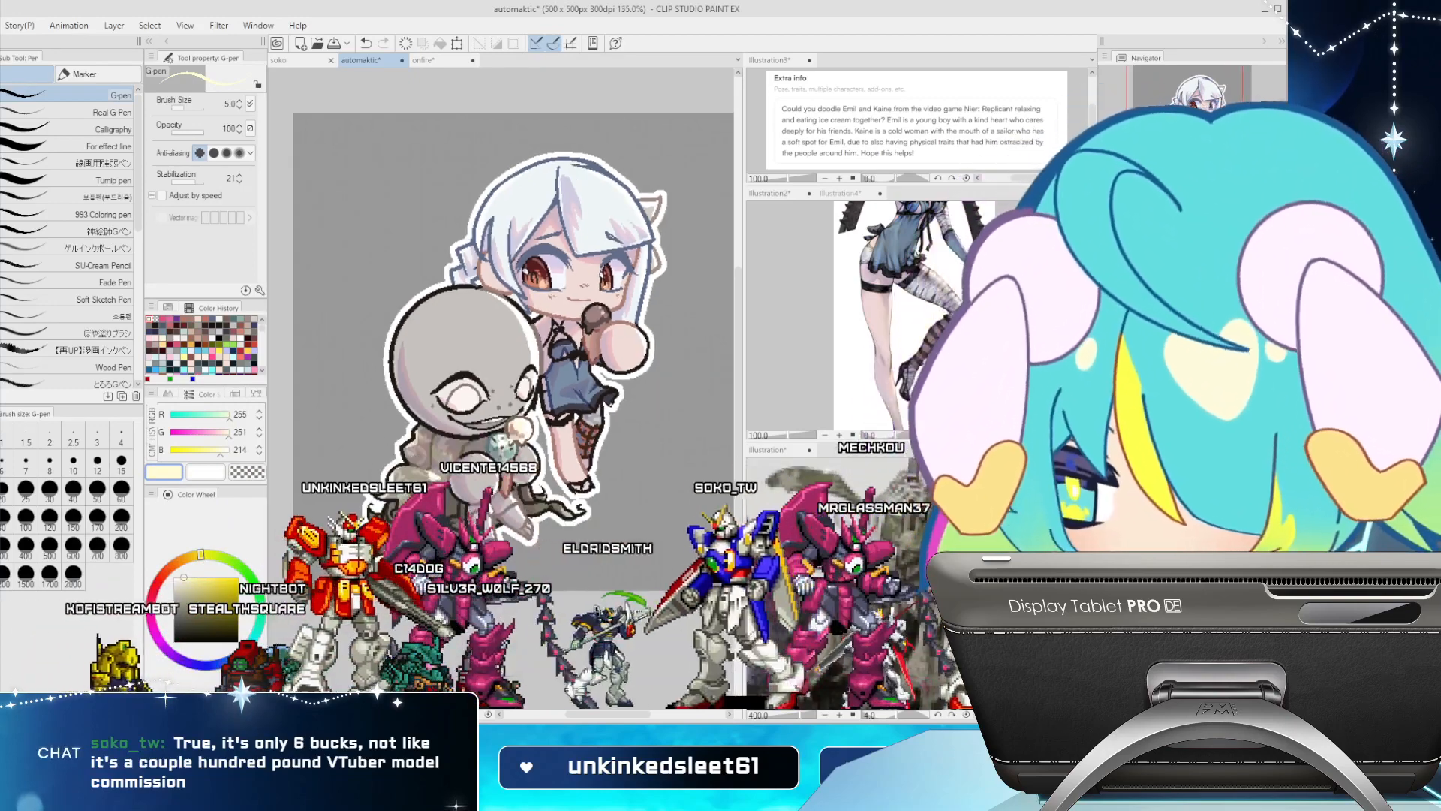
scroll(593, 198, up, 1)
scroll(526, 338, down, 1)
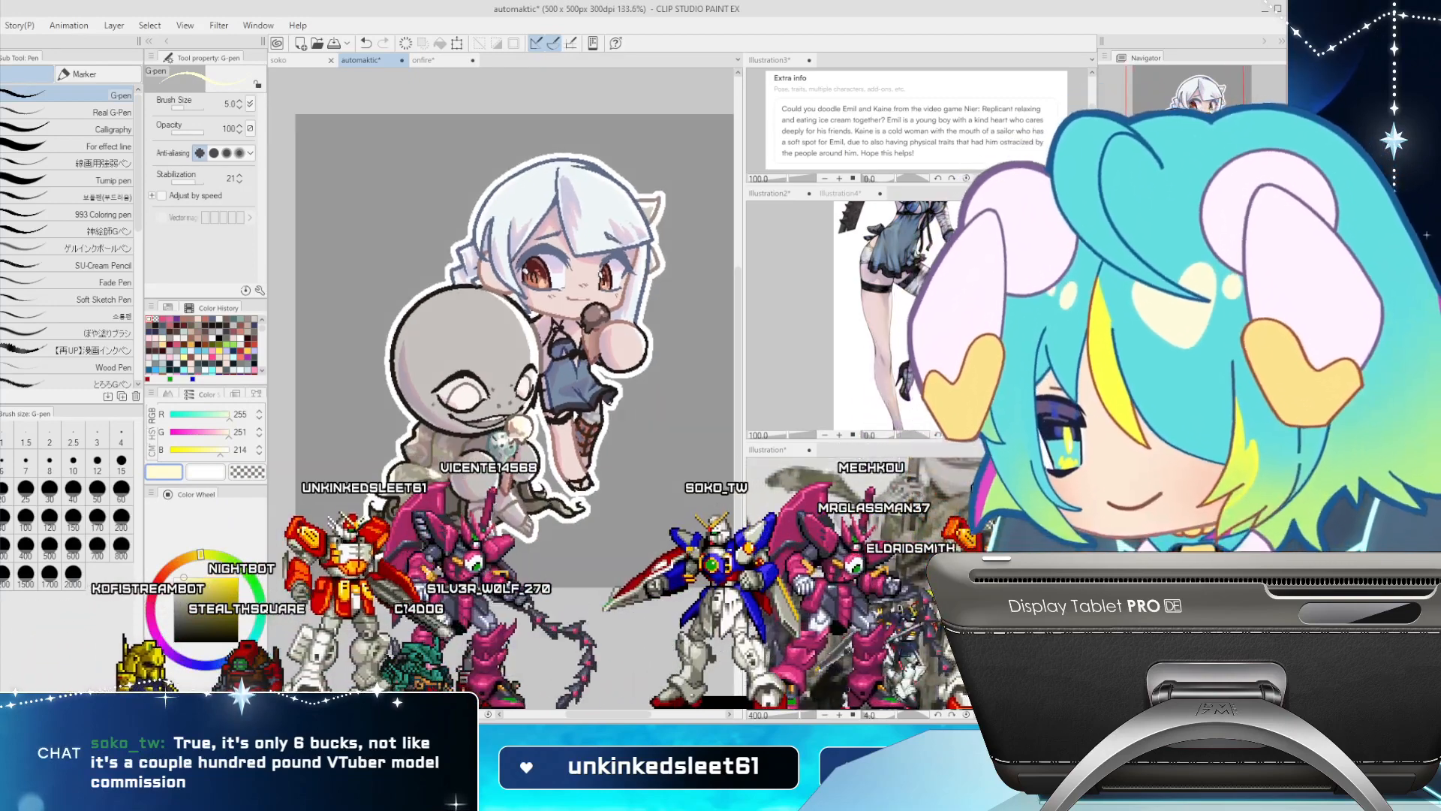
drag(525, 338, 503, 343)
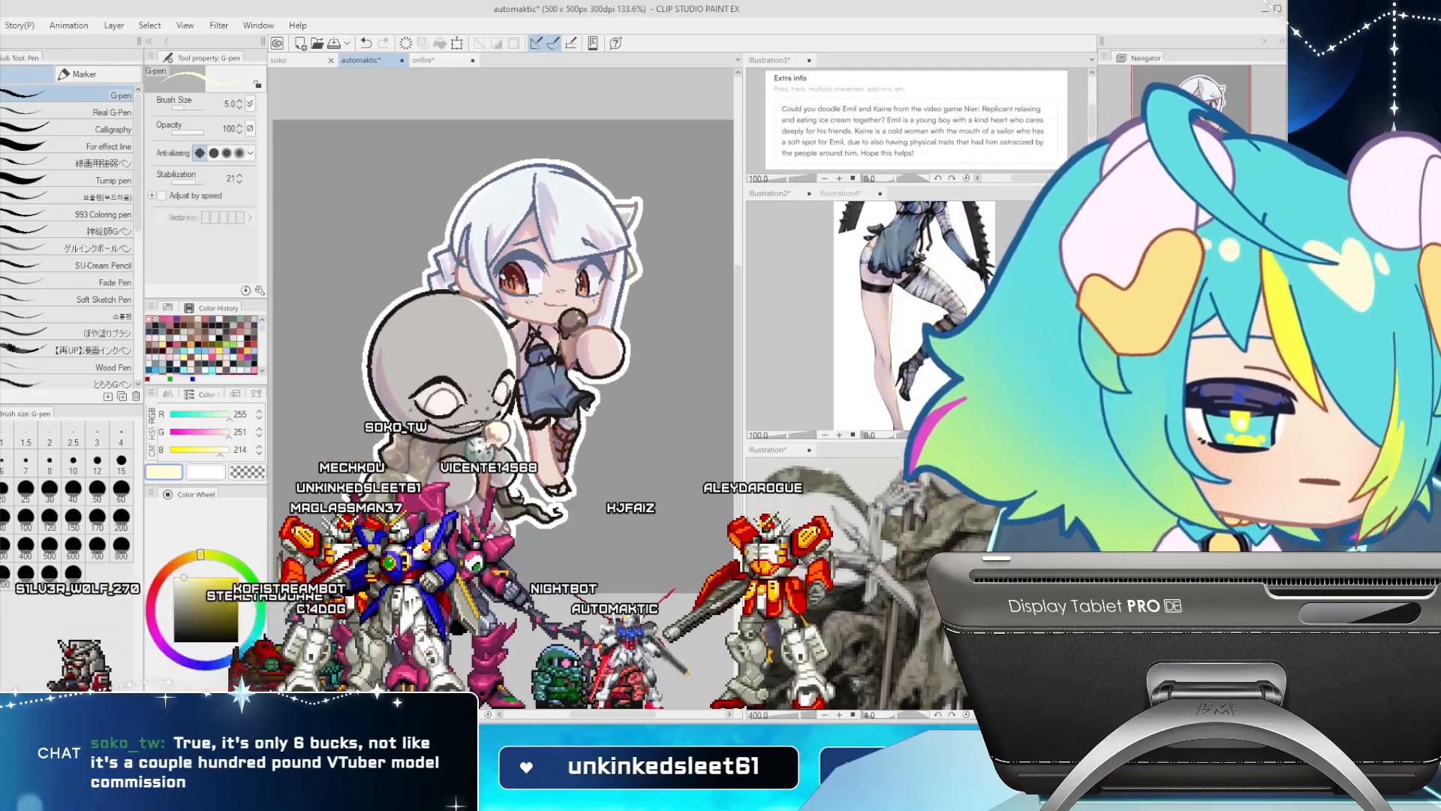
key(ctrl+t)
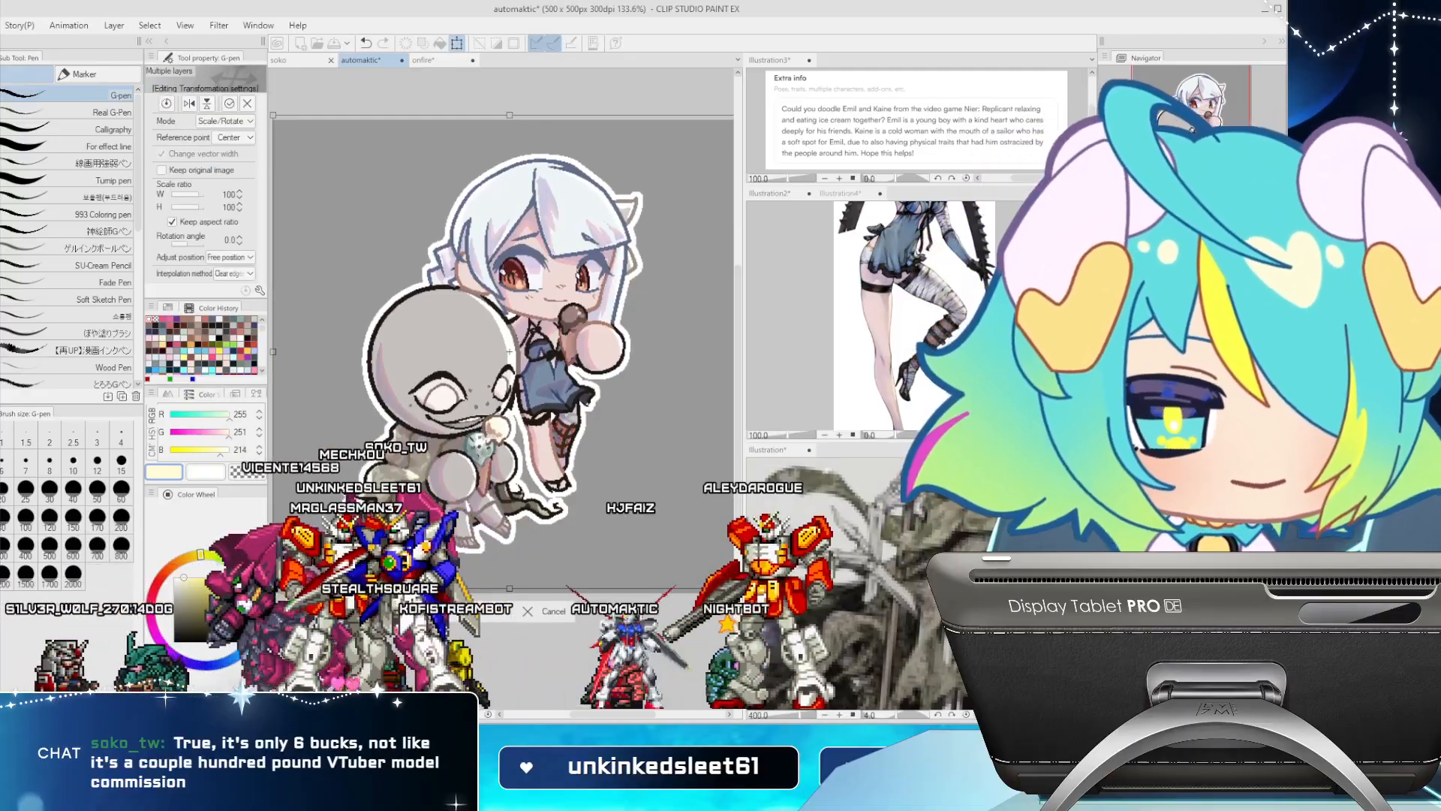
drag(510, 351, 516, 350)
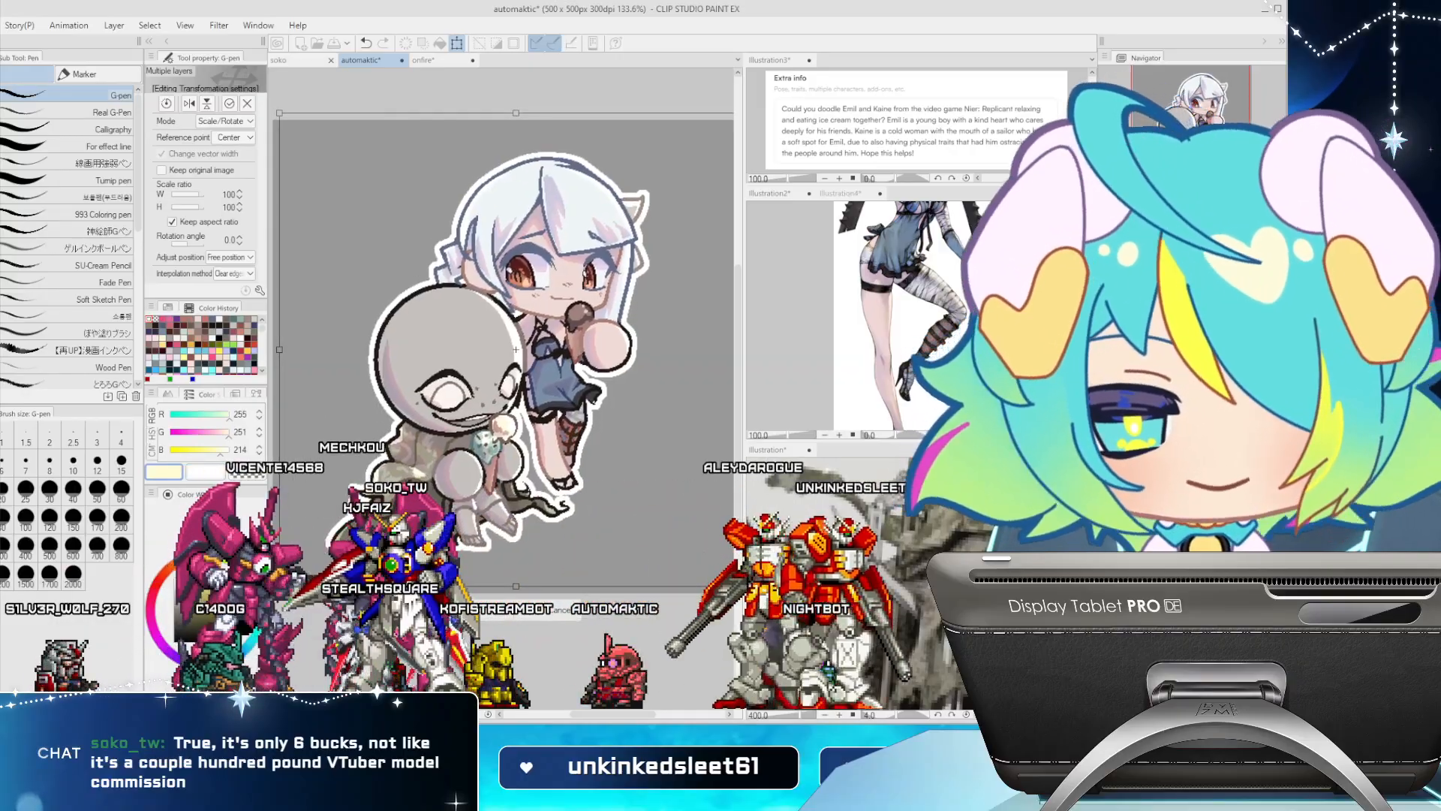
key(Return)
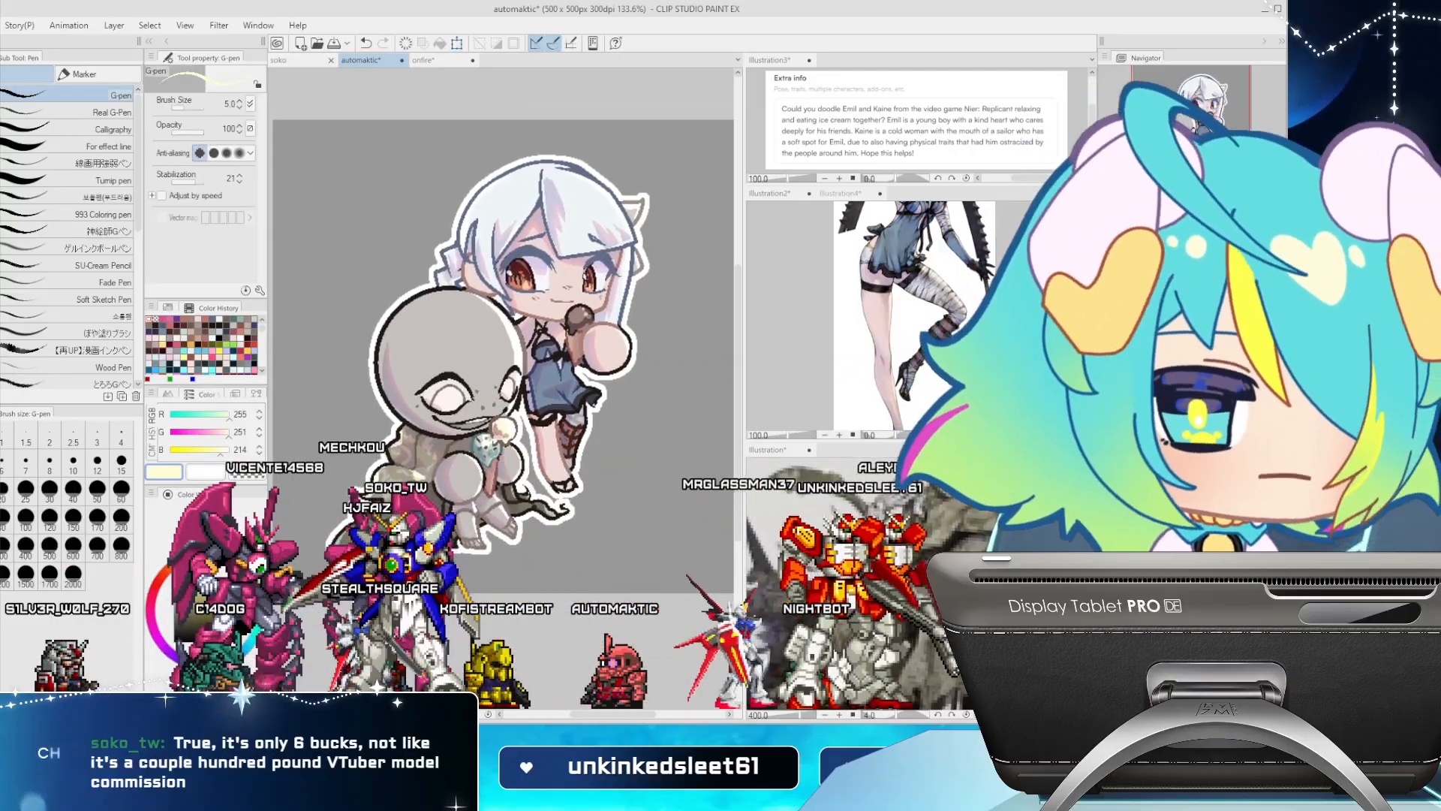